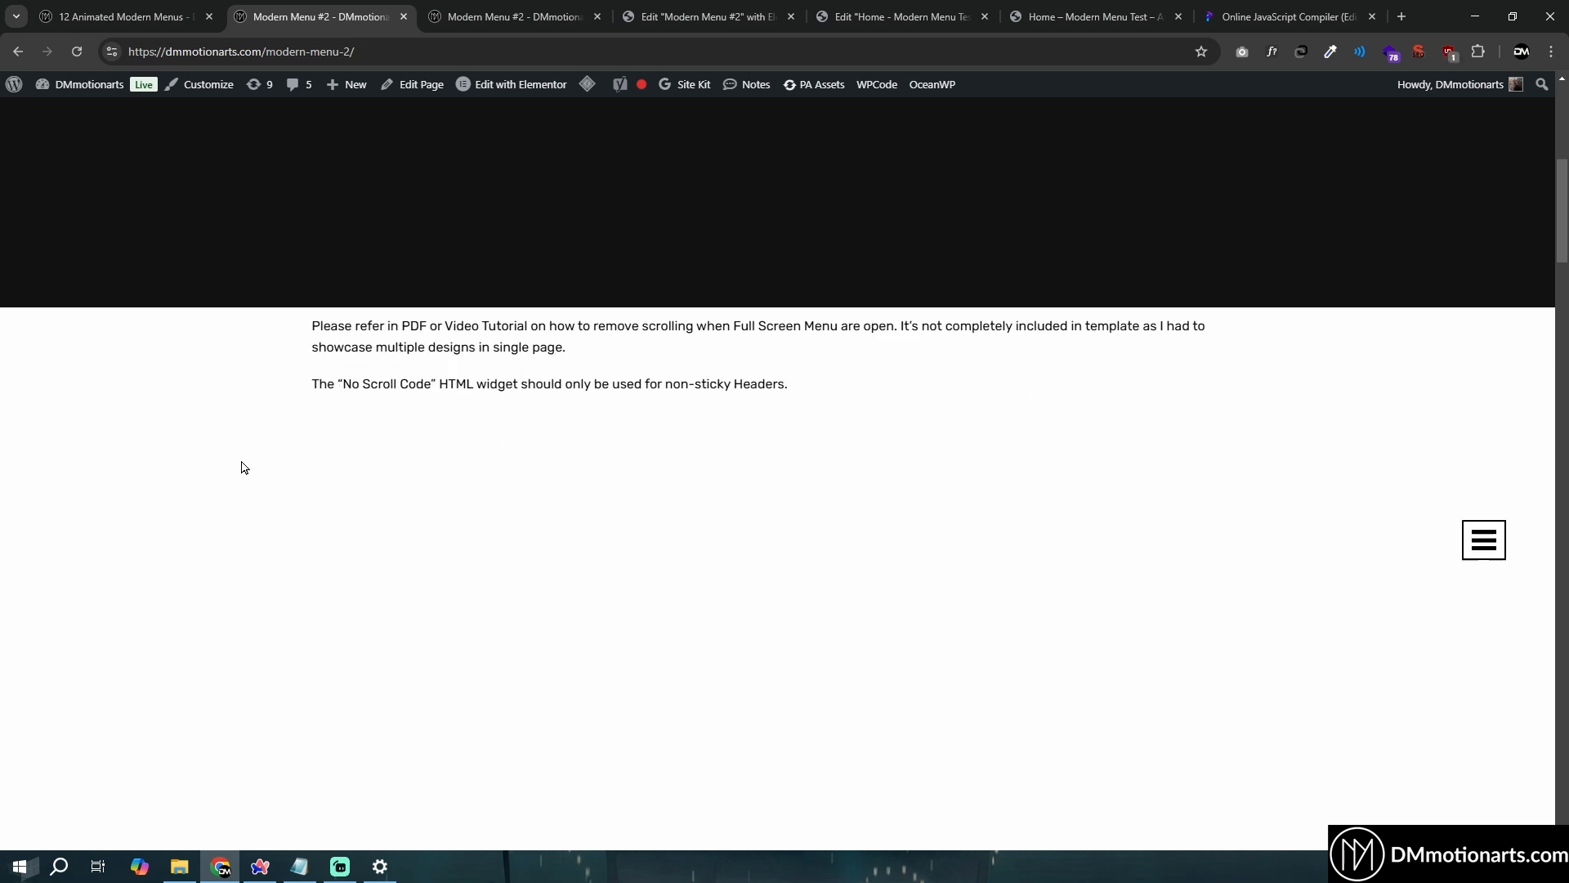
Preview the animated menu designs on the Modern Menu #2 demo page, opening and closing each one in turn
{"action": "left_click", "coordinate": [1492, 129]}
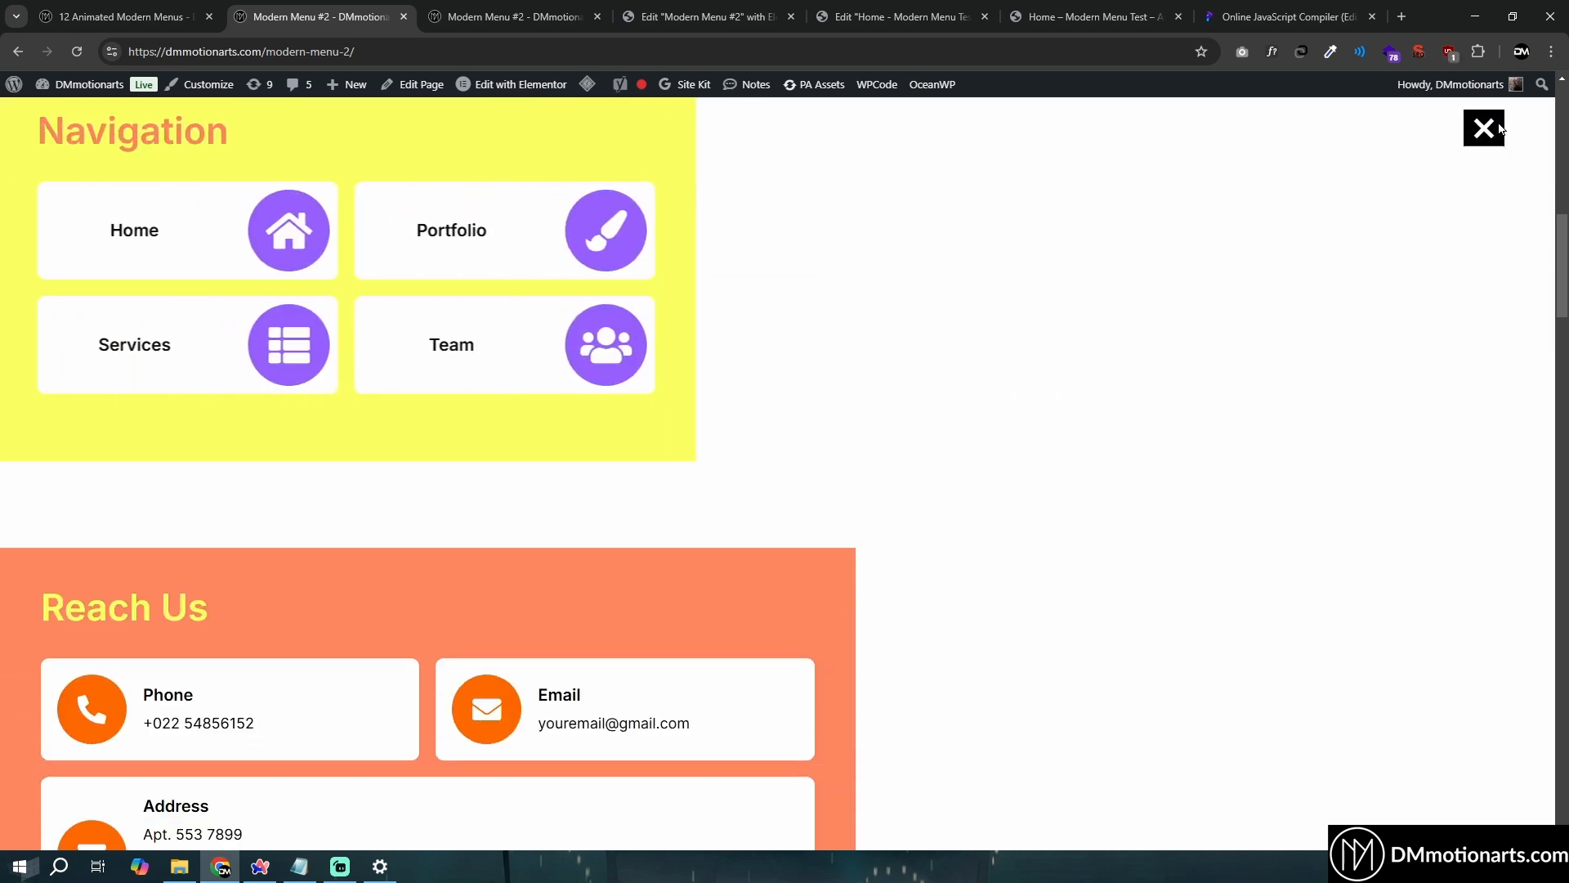
{"action": "left_click", "coordinate": [1492, 129]}
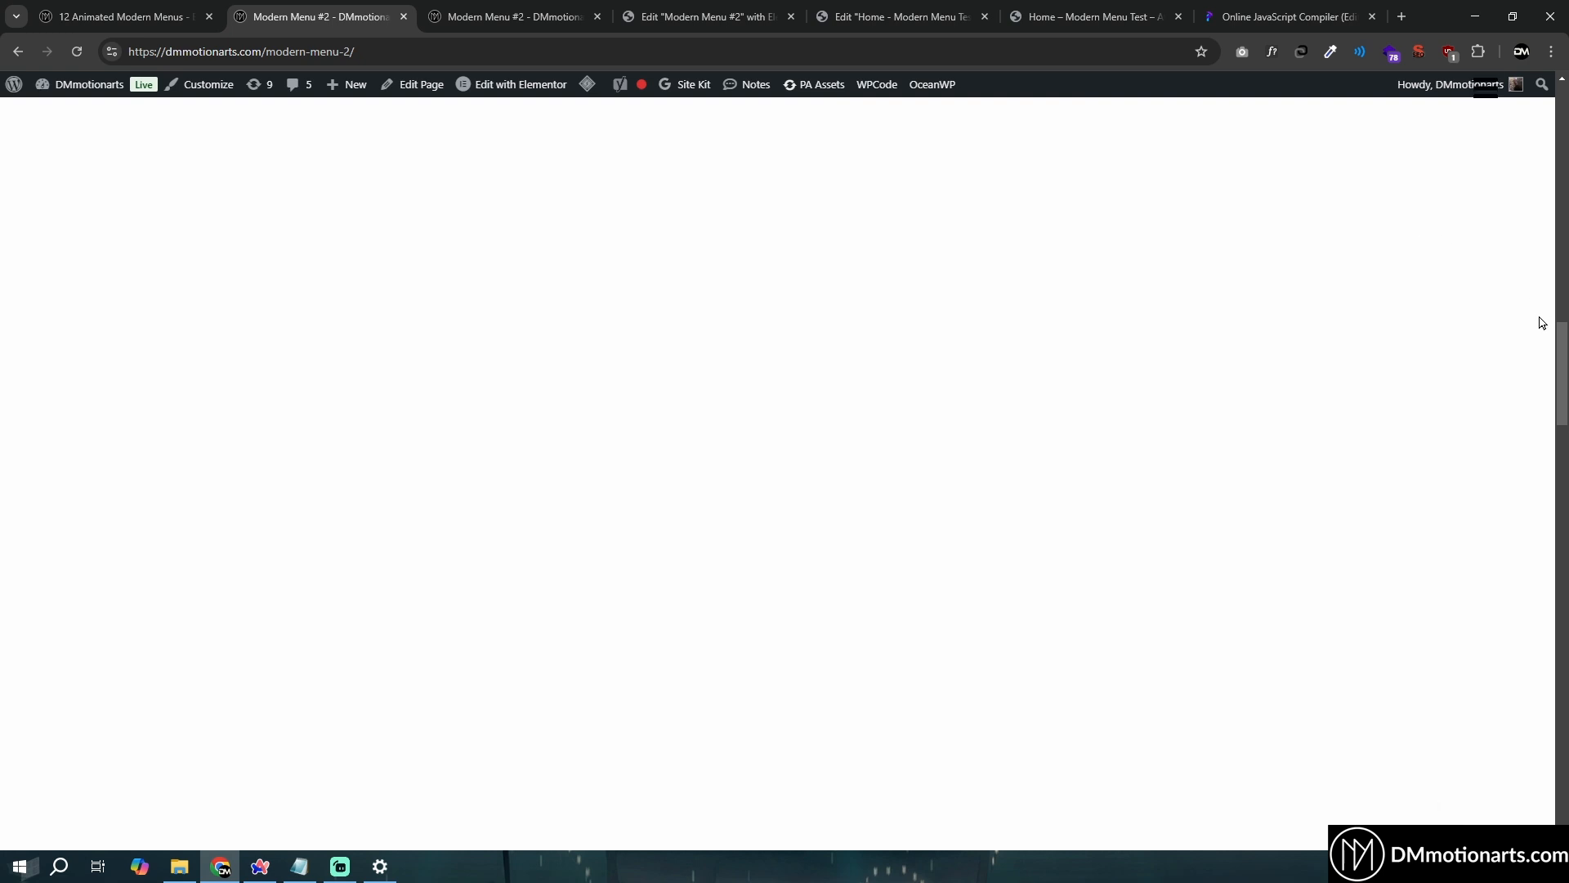
{"action": "left_click", "coordinate": [1487, 151]}
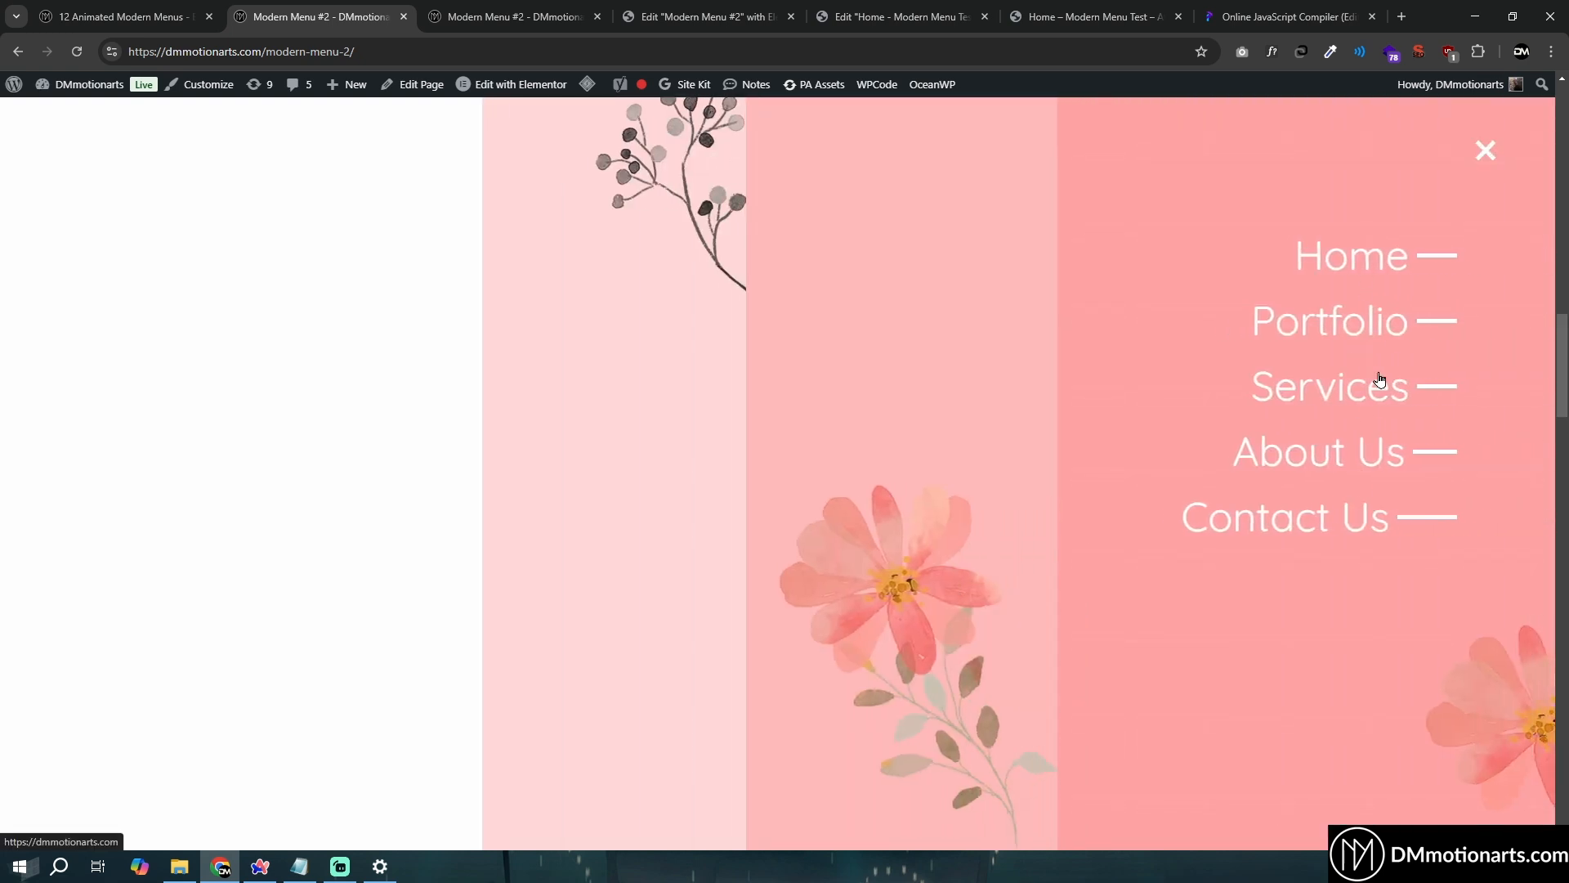
{"action": "left_click", "coordinate": [1240, 389]}
{"action": "left_click", "coordinate": [1485, 164]}
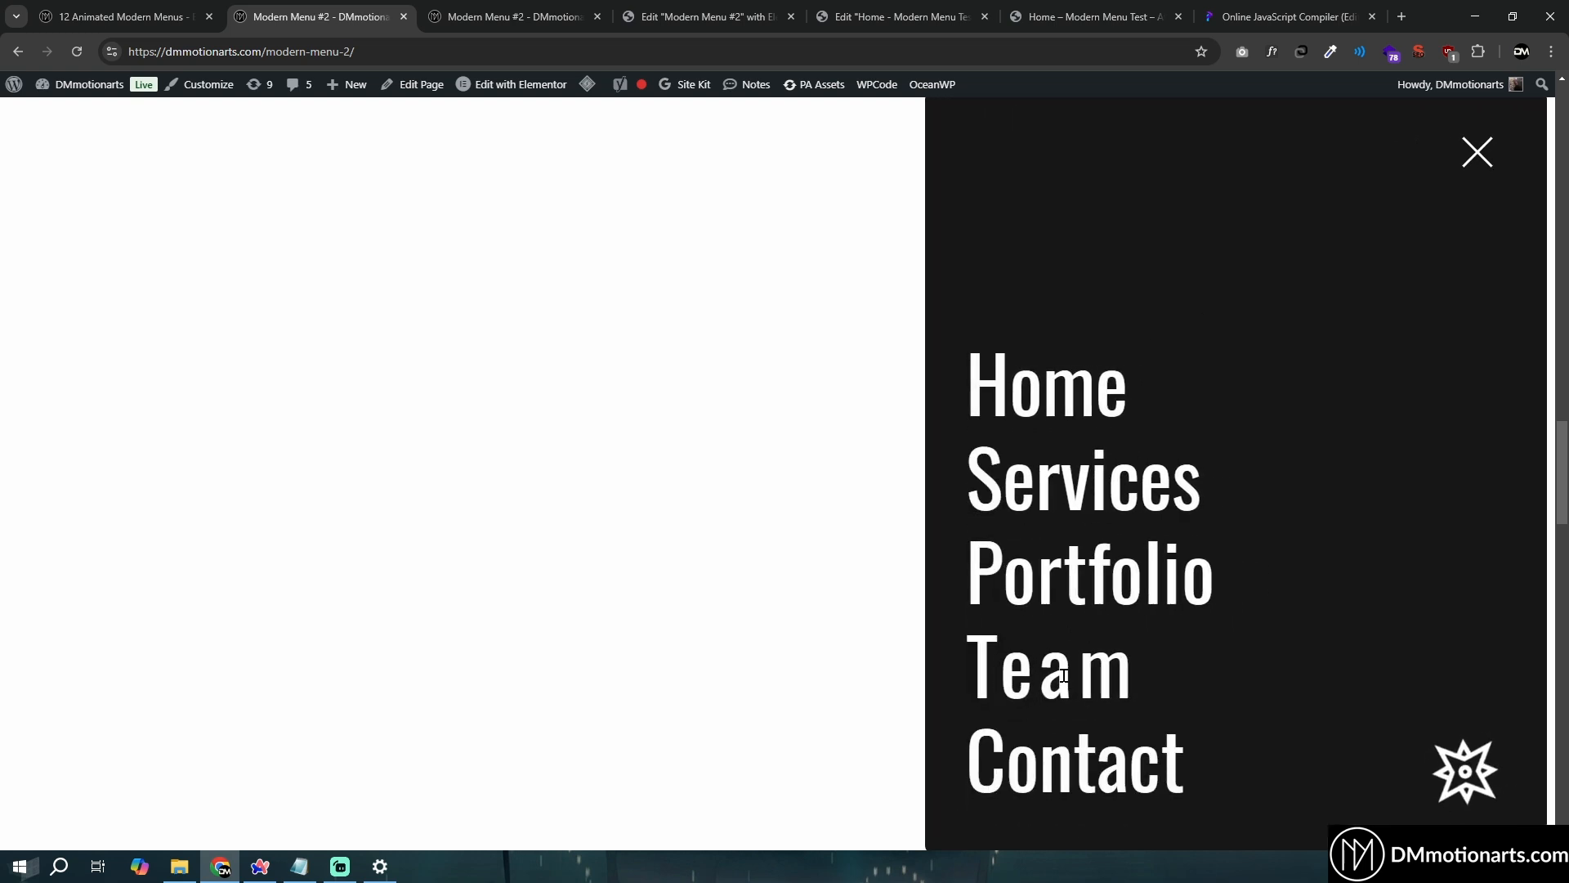
{"action": "left_click", "coordinate": [1458, 163]}
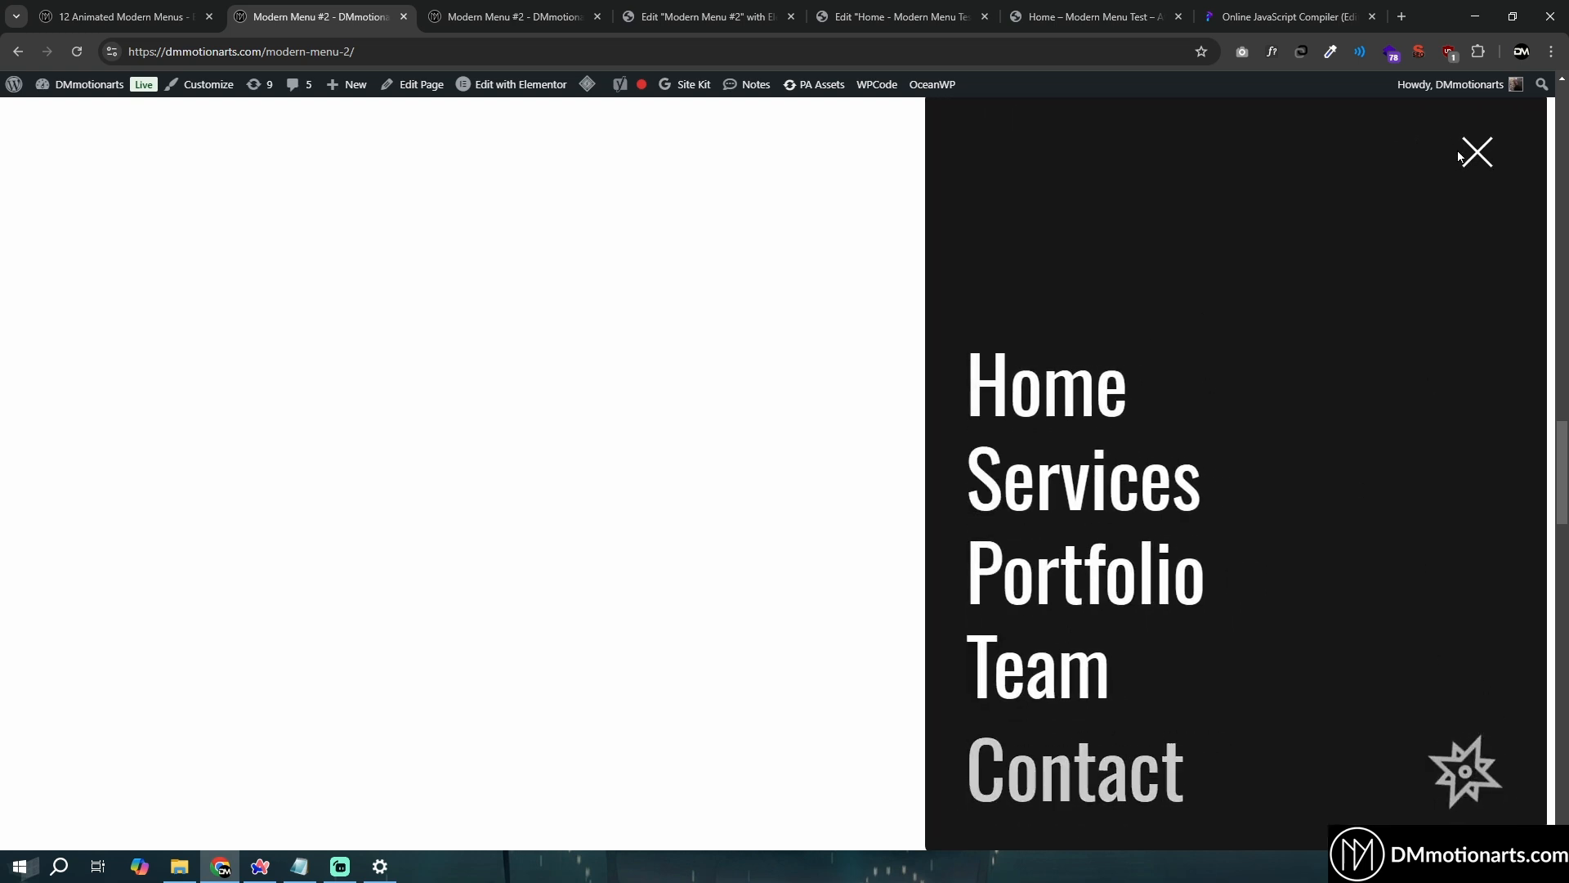
{"action": "scroll", "coordinate": [777, 474], "scroll_direction": "down", "scroll_amount": 5}
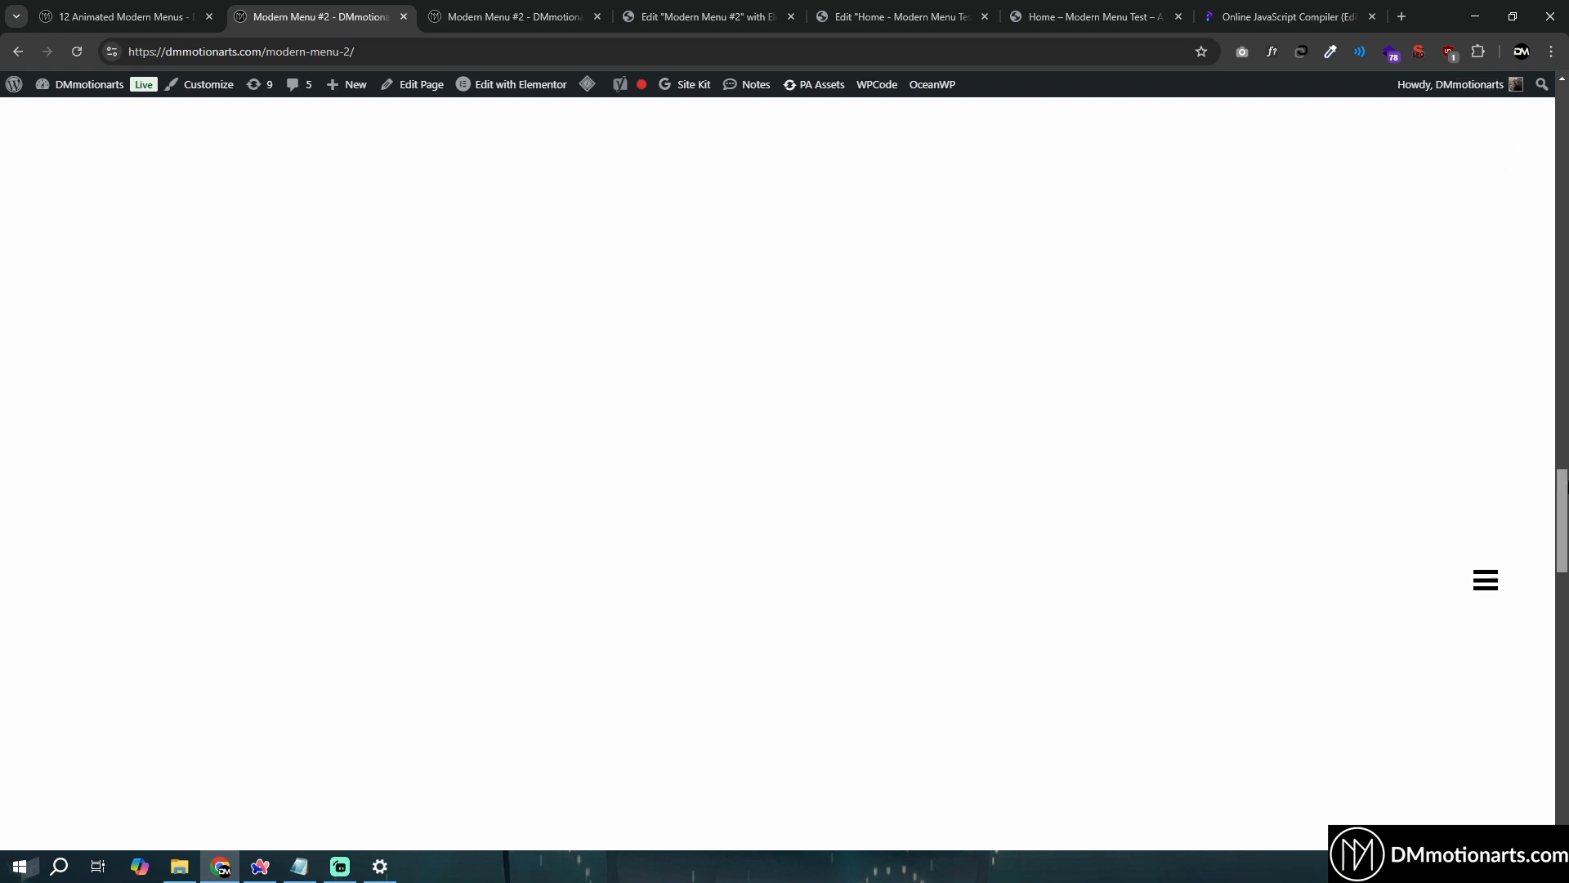
{"action": "left_click", "coordinate": [1492, 145]}
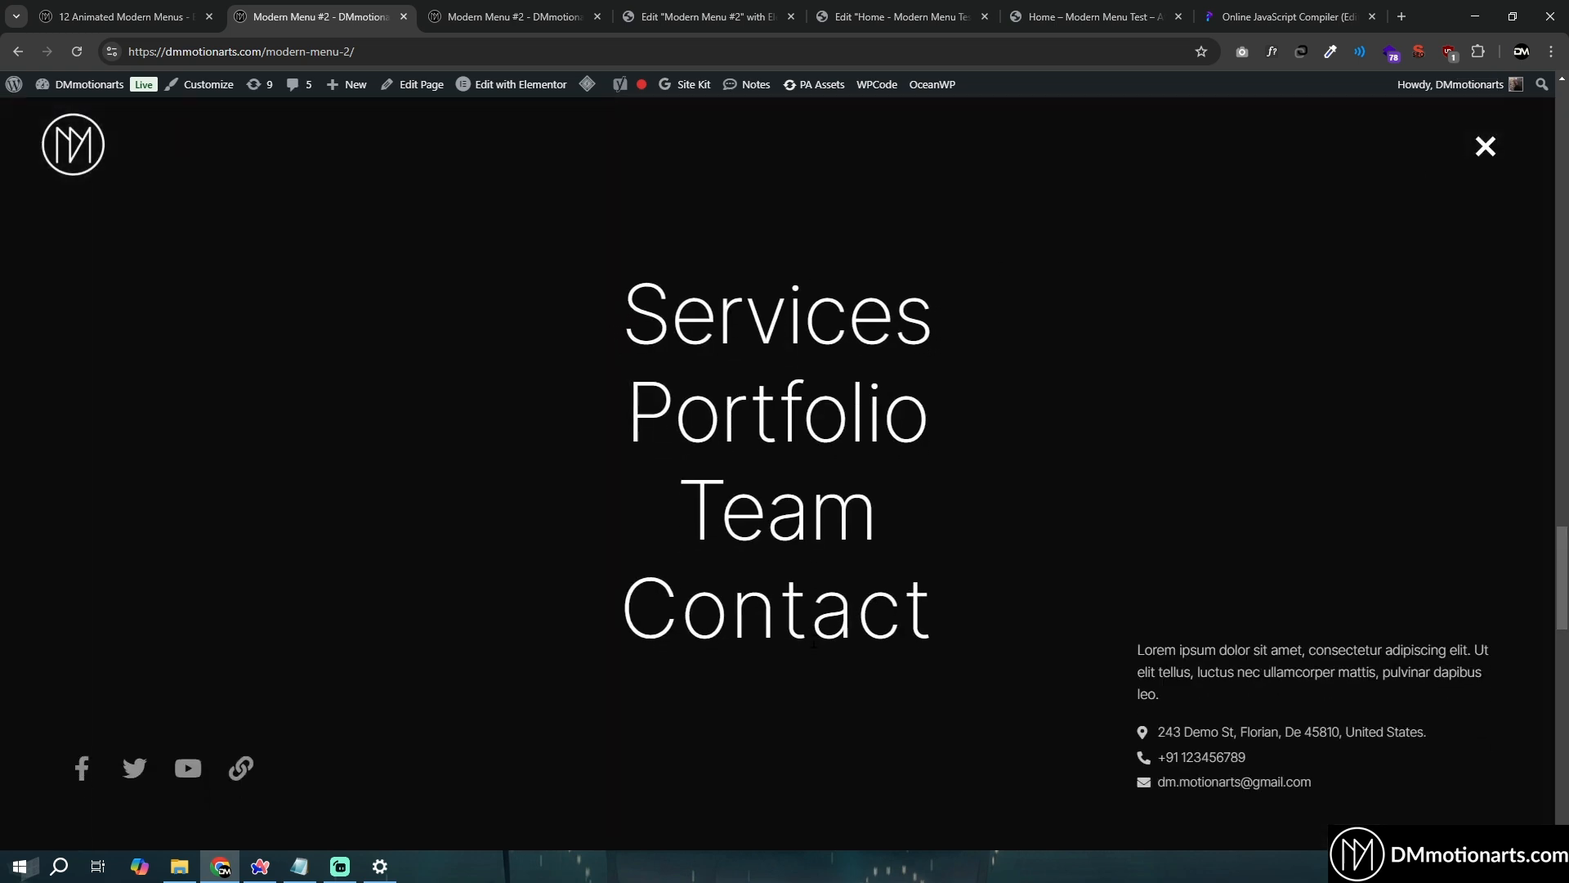
{"action": "left_click", "coordinate": [1486, 146]}
{"action": "scroll", "coordinate": [1539, 363], "scroll_direction": "down", "scroll_amount": 5}
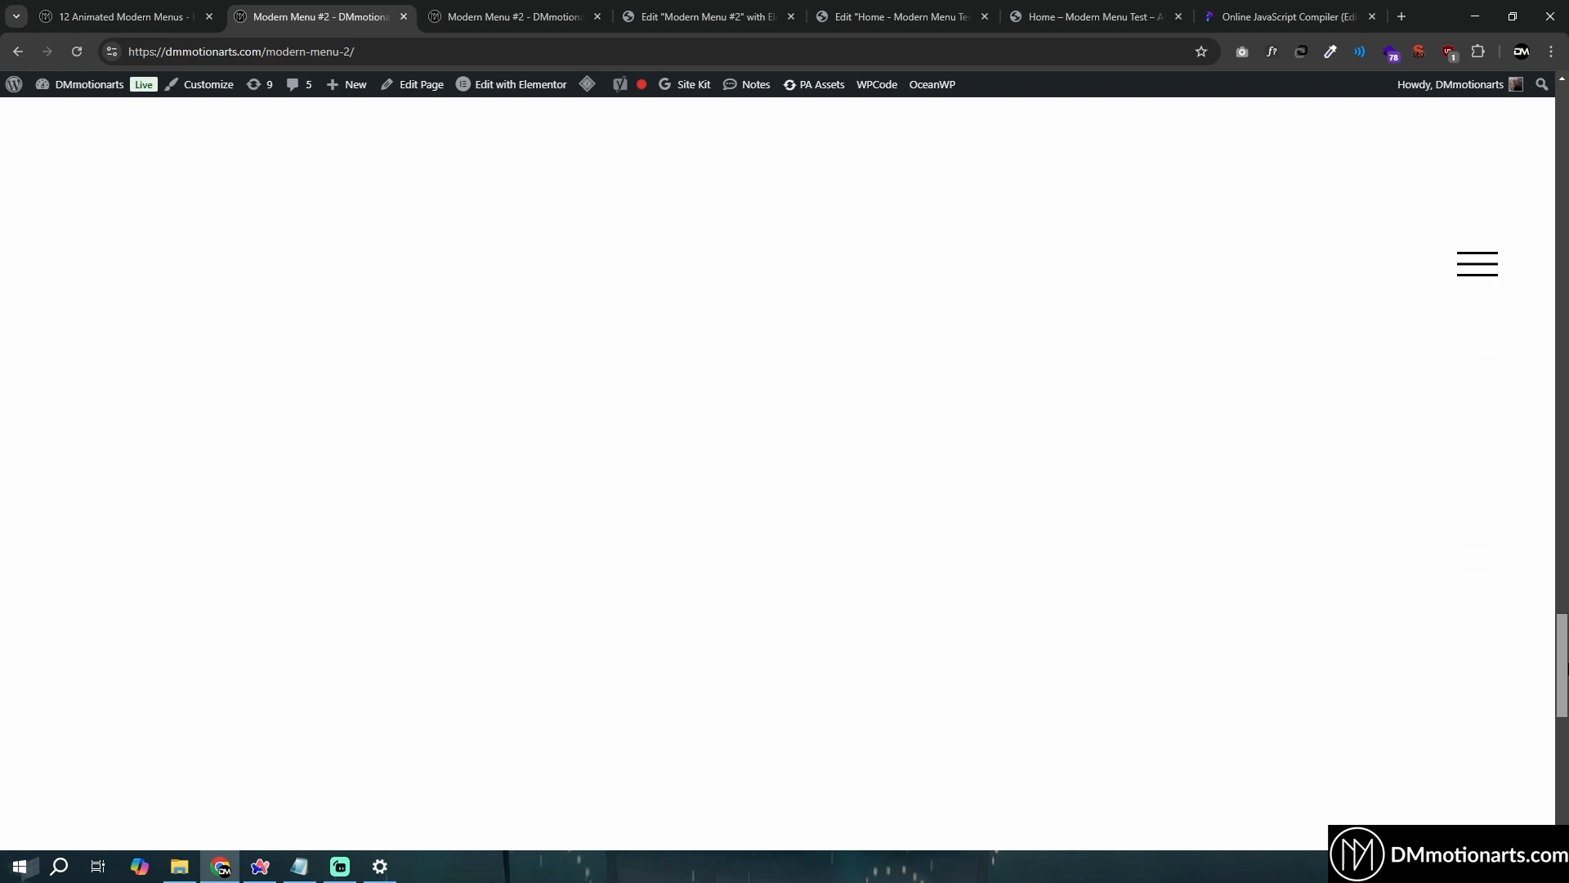
{"action": "left_click", "coordinate": [1486, 133]}
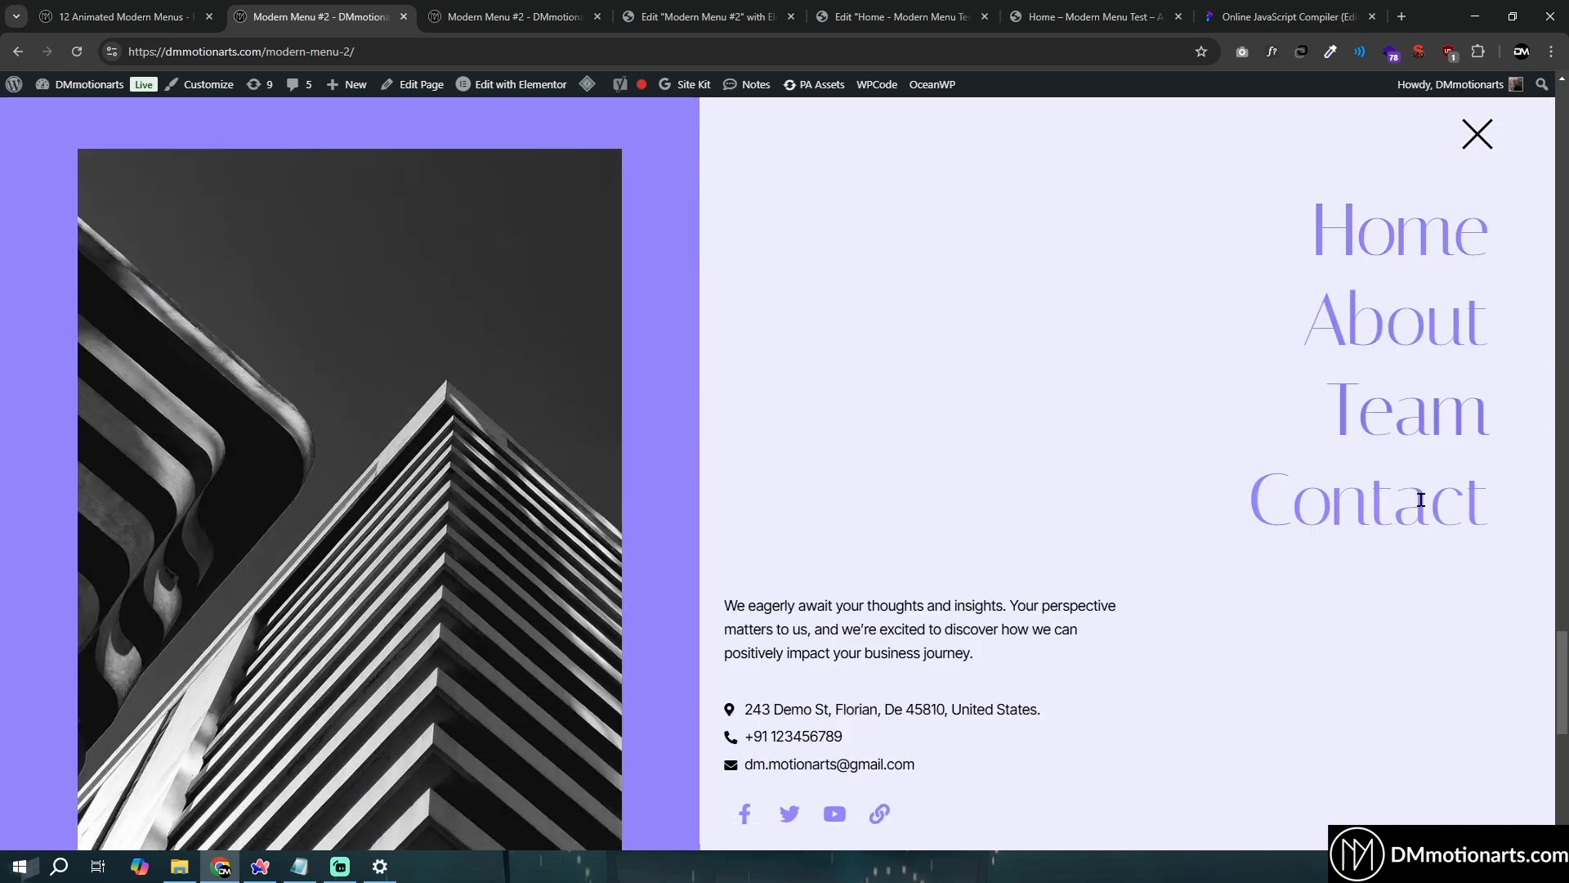
{"action": "left_click", "coordinate": [1476, 140]}
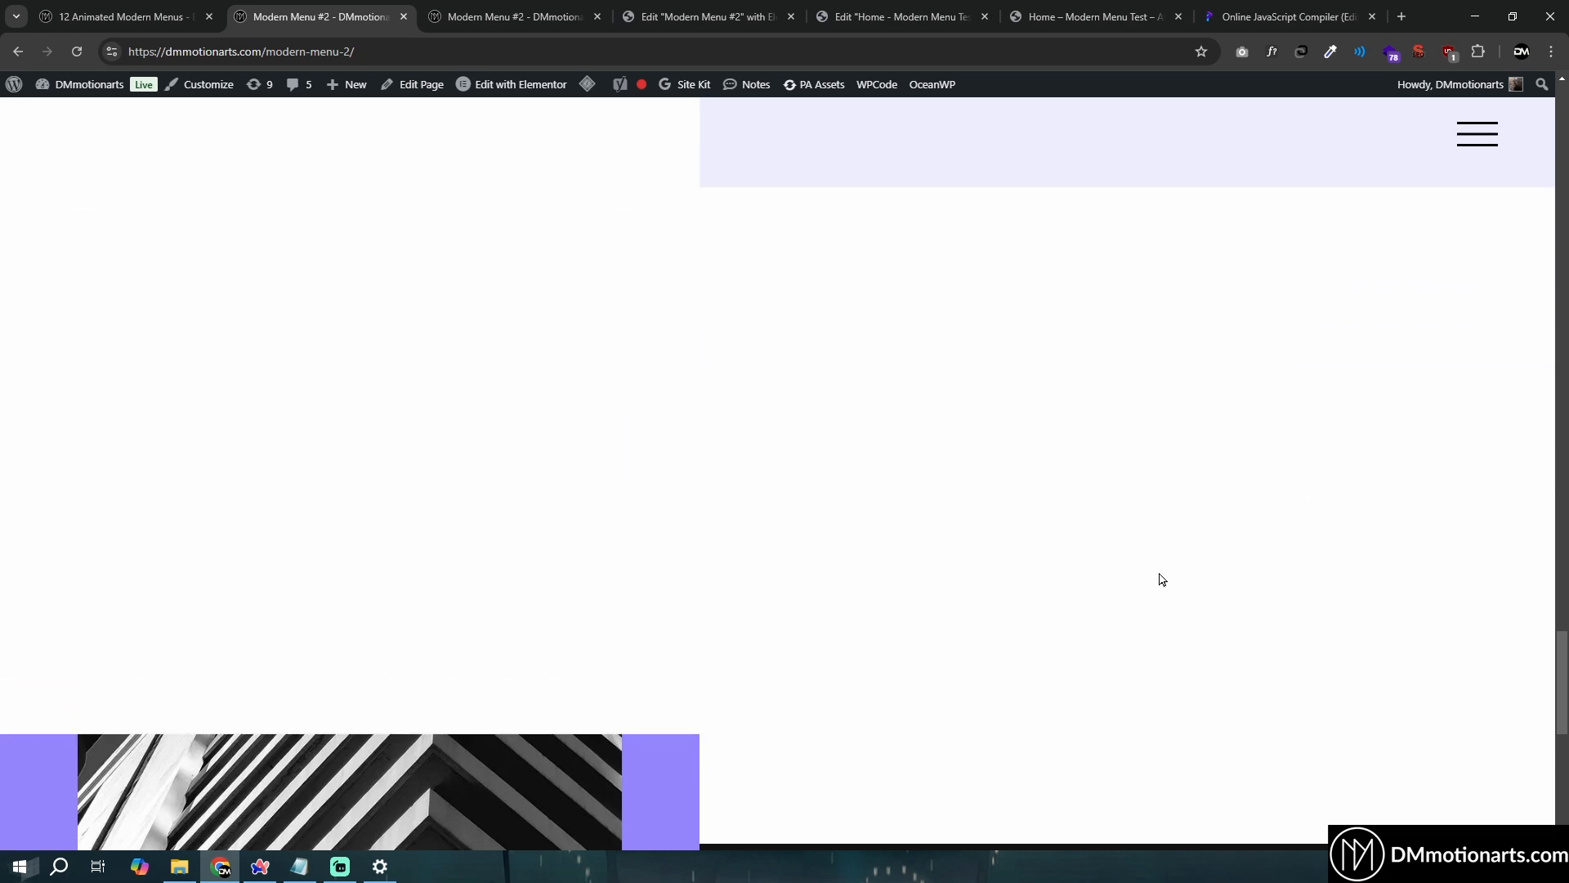
Show the product page and highlight its title, 12 Animated Modern Menus – Elementor & GSAP Templates
{"action": "key", "text": "ctrl+shift+Tab"}
{"action": "left_click_drag", "start_coordinate": [1018, 143], "coordinate": [1483, 204]}
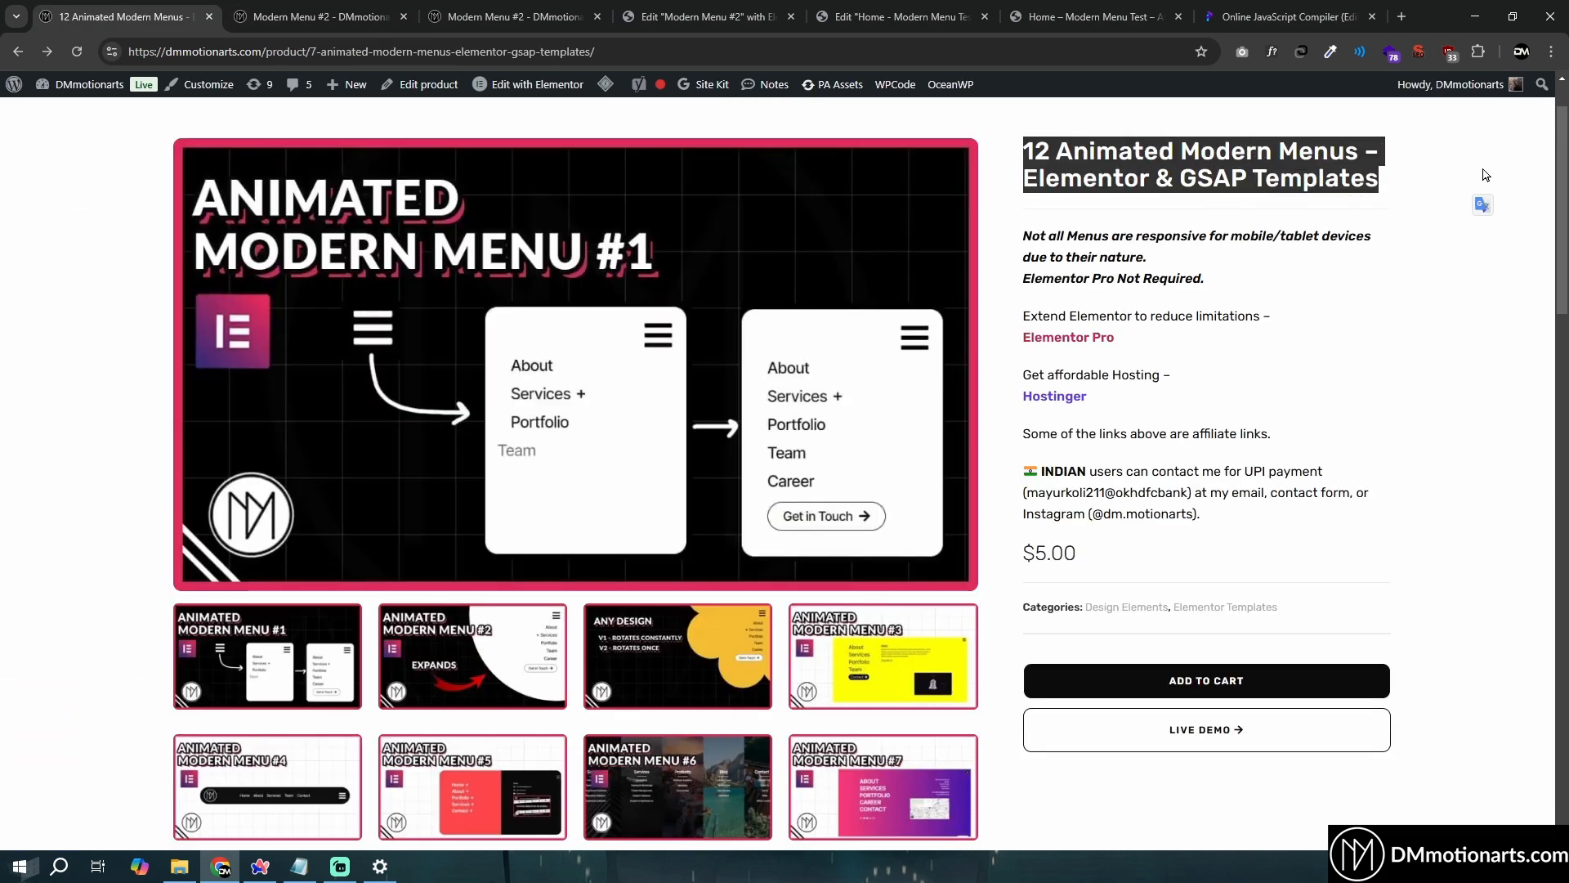
{"action": "left_click", "coordinate": [1484, 205]}
{"action": "left_click_drag", "start_coordinate": [999, 148], "coordinate": [1392, 175]}
{"action": "left_click", "coordinate": [1463, 181]}
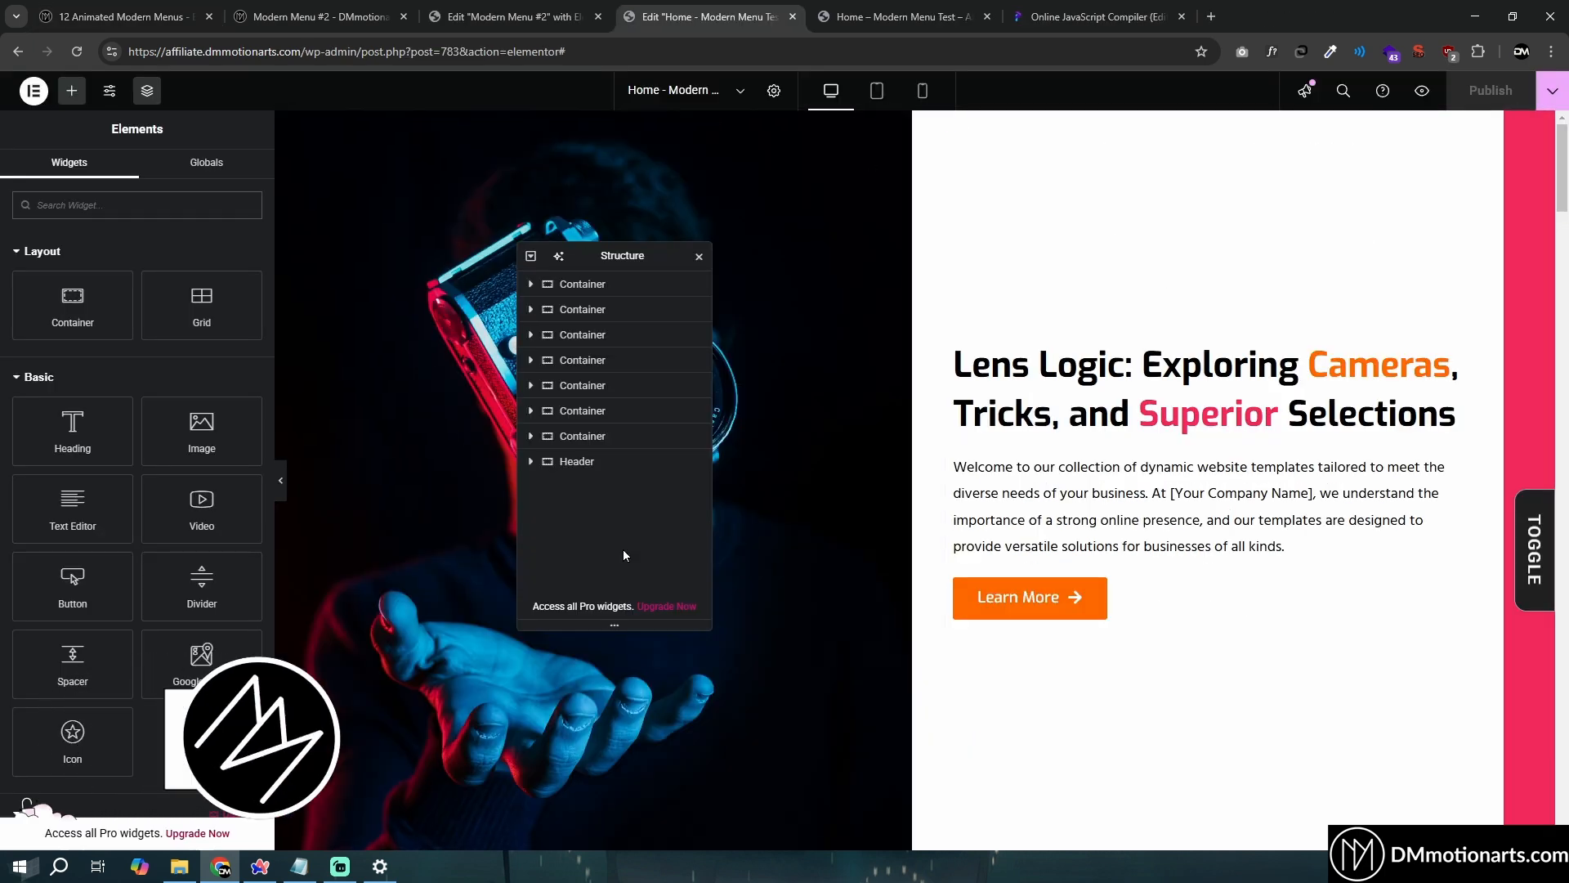
Copy the Header container from the end of the page structure and paste it above the camera hero section
{"action": "left_click_drag", "start_coordinate": [621, 255], "coordinate": [940, 270]}
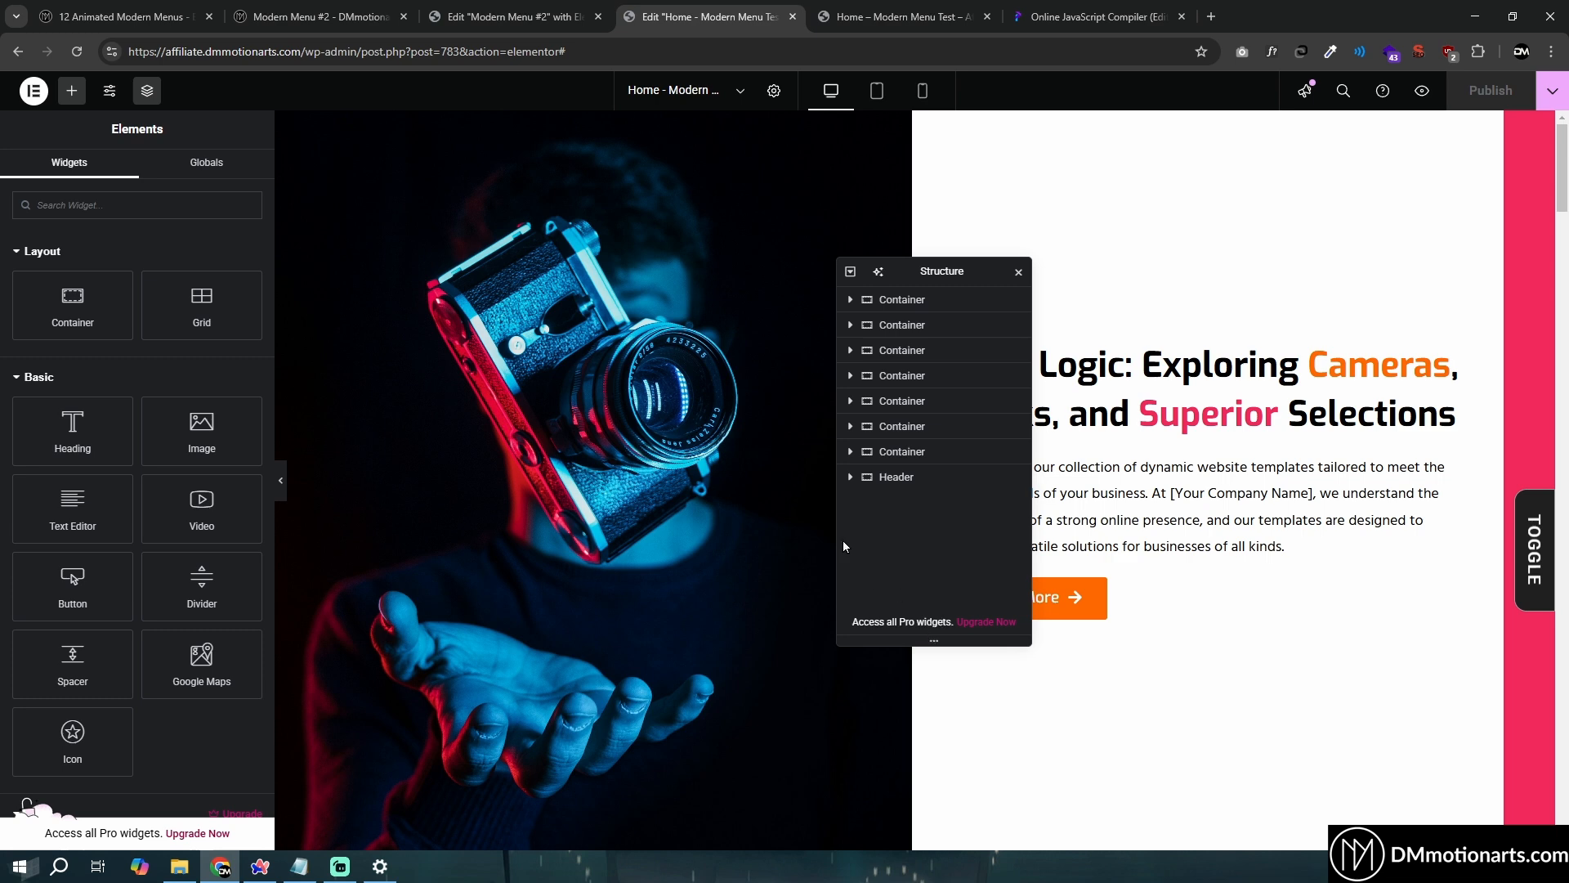
{"action": "right_click", "coordinate": [894, 478]}
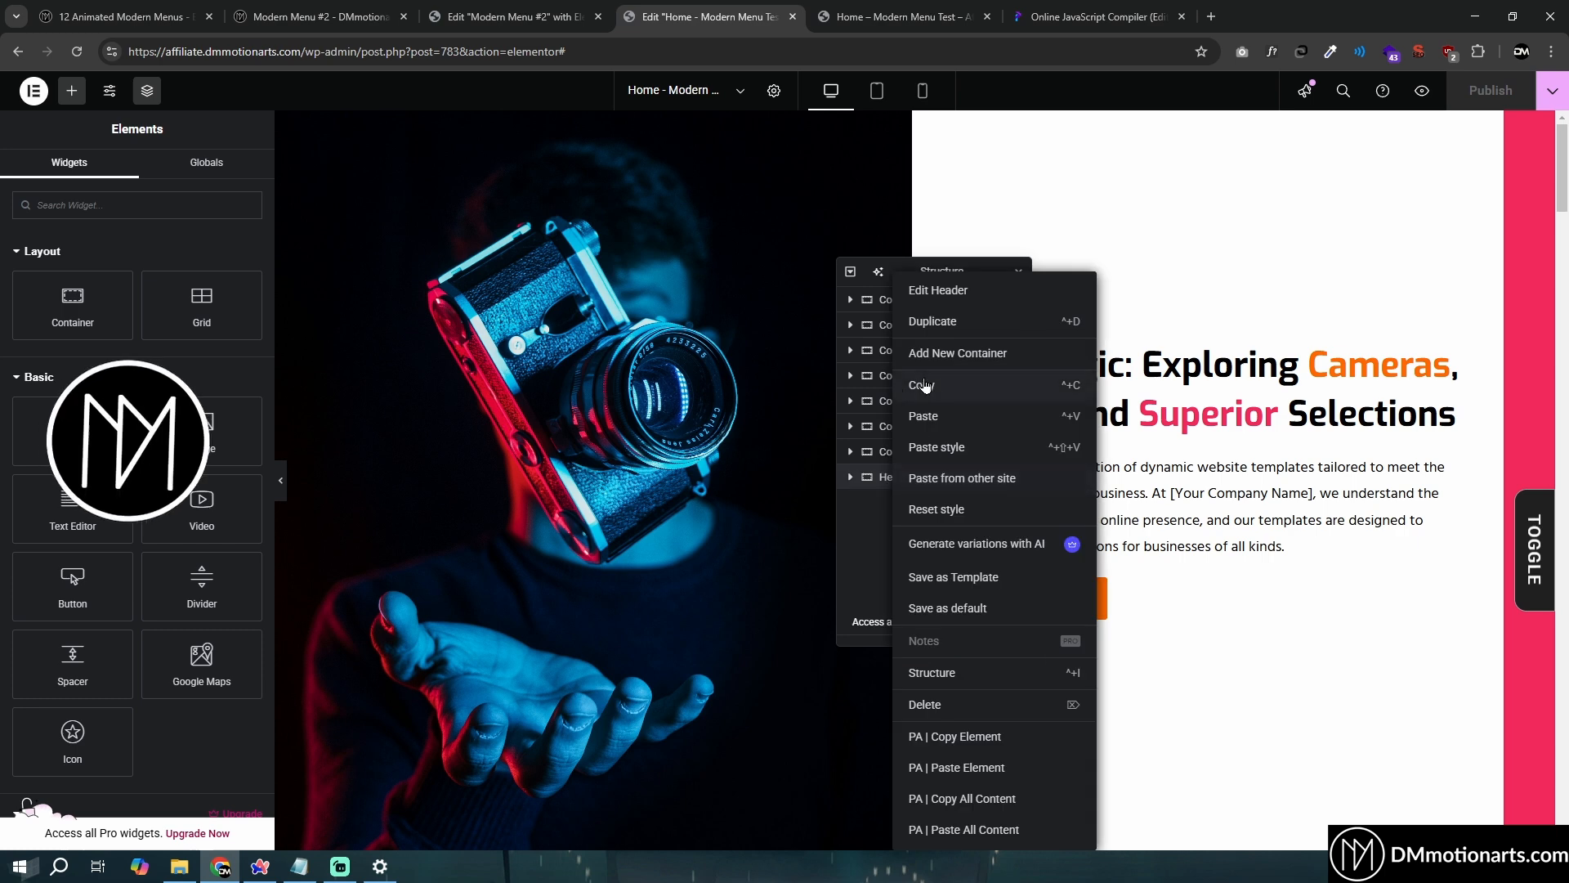
{"action": "left_click", "coordinate": [925, 385]}
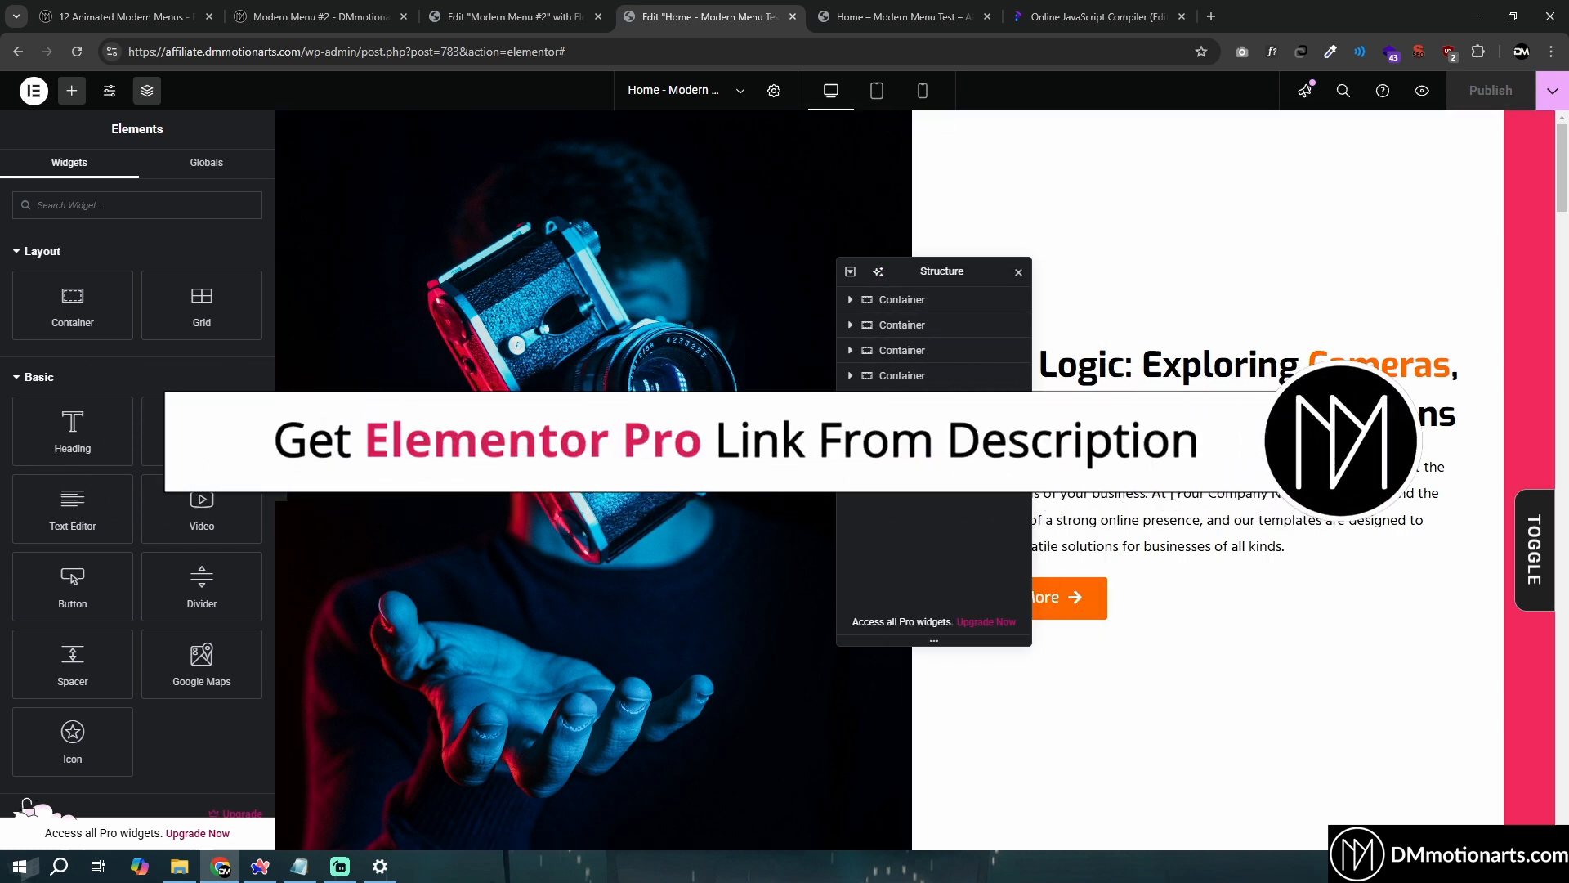
{"action": "right_click", "coordinate": [886, 477]}
{"action": "left_click", "coordinate": [928, 382]}
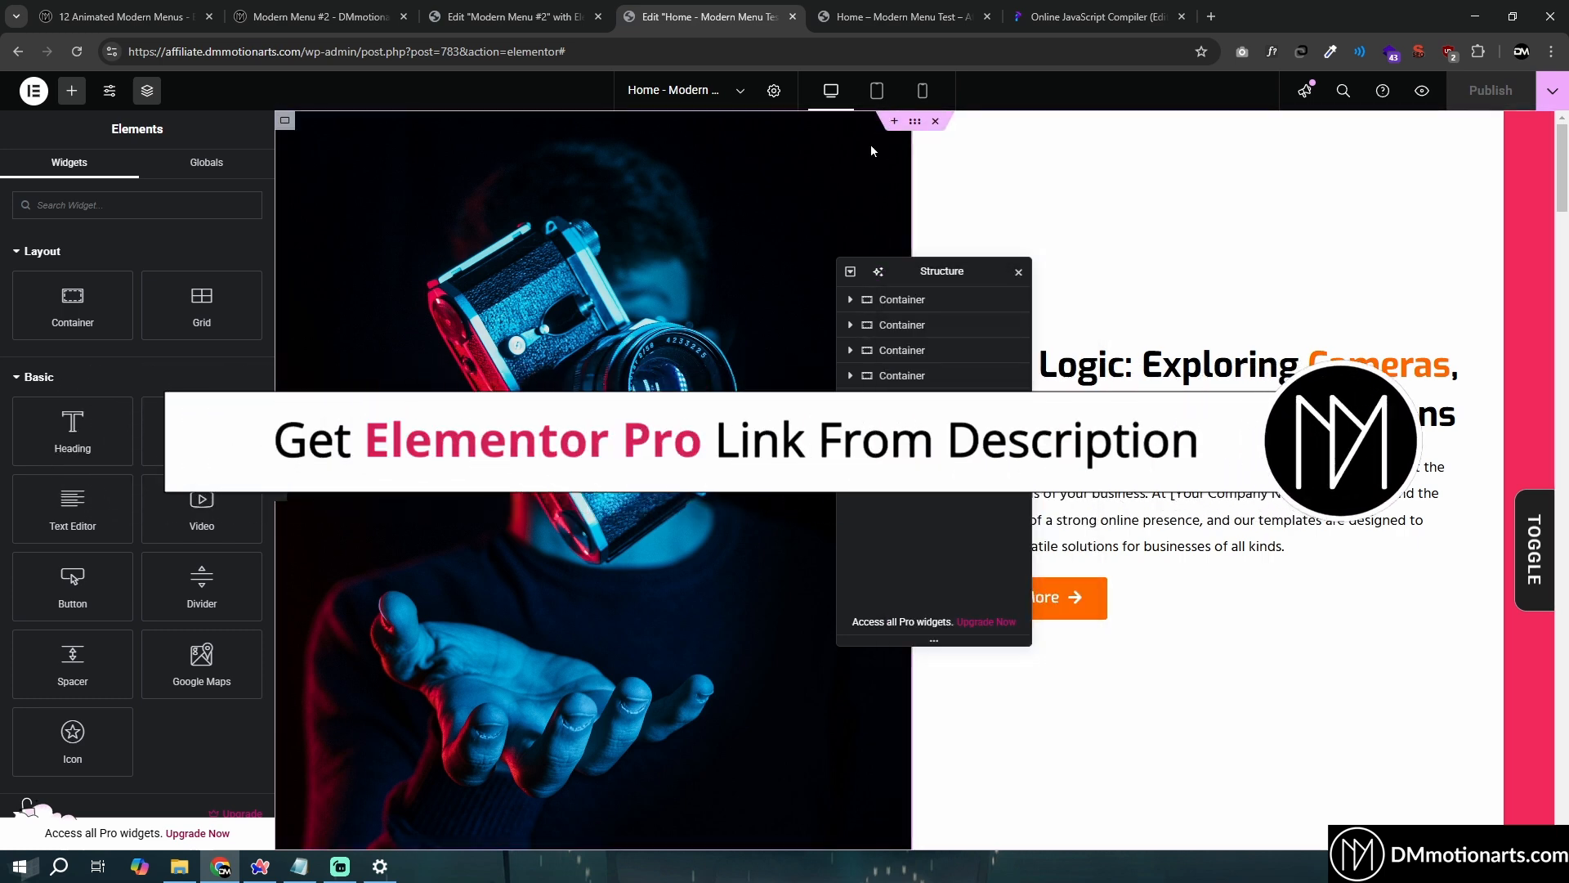
{"action": "left_click", "coordinate": [872, 147]}
{"action": "left_click", "coordinate": [889, 120]}
{"action": "right_click", "coordinate": [645, 154]}
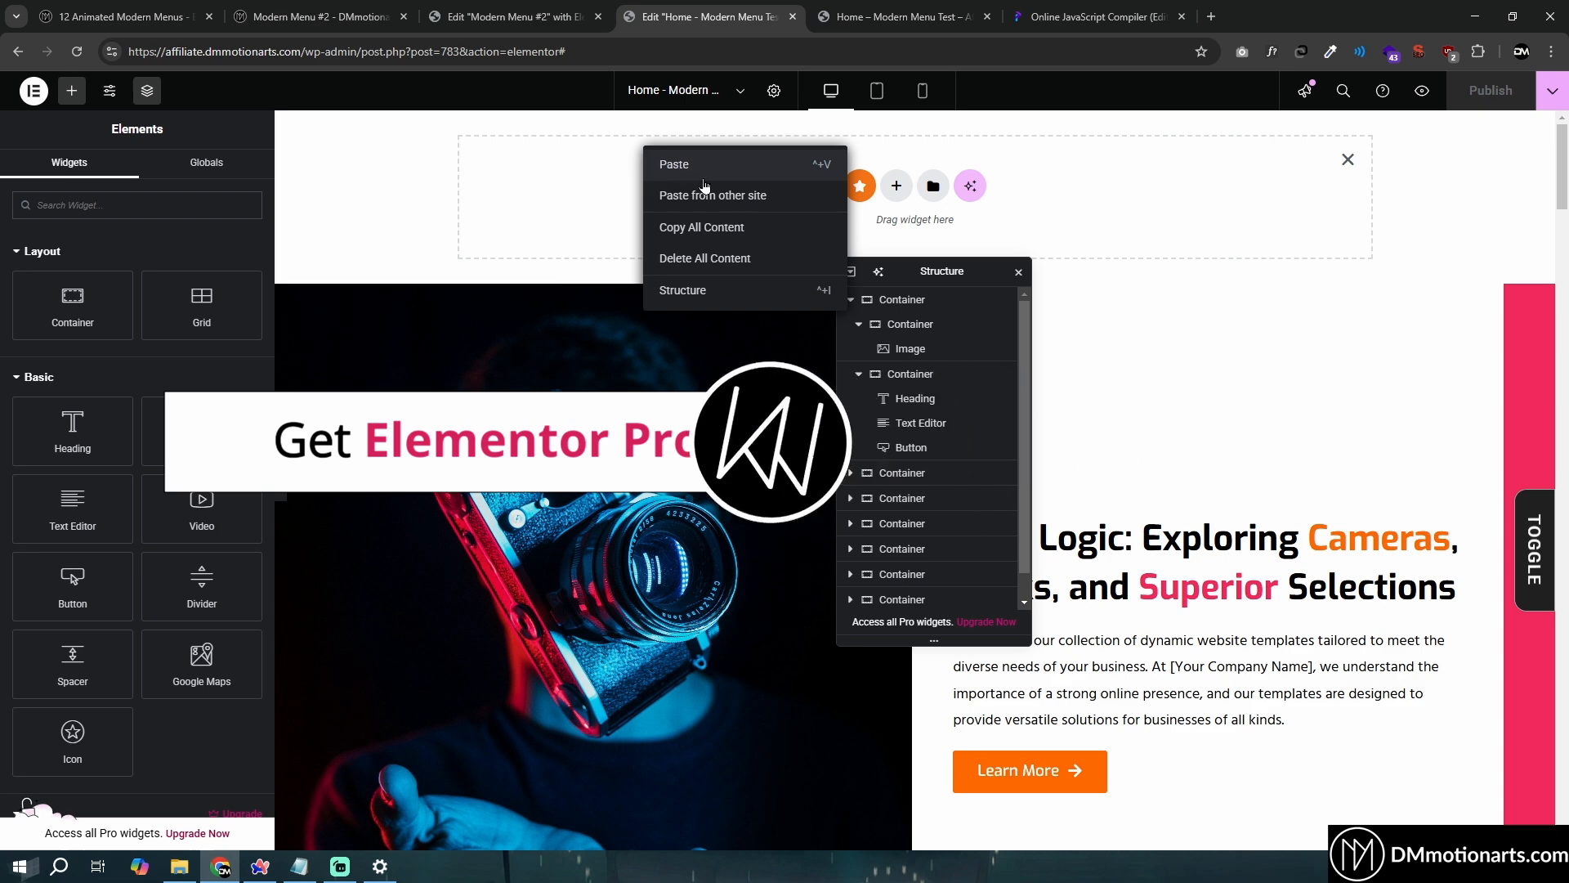
{"action": "left_click", "coordinate": [664, 162]}
{"action": "left_click_drag", "start_coordinate": [909, 268], "coordinate": [1042, 303]}
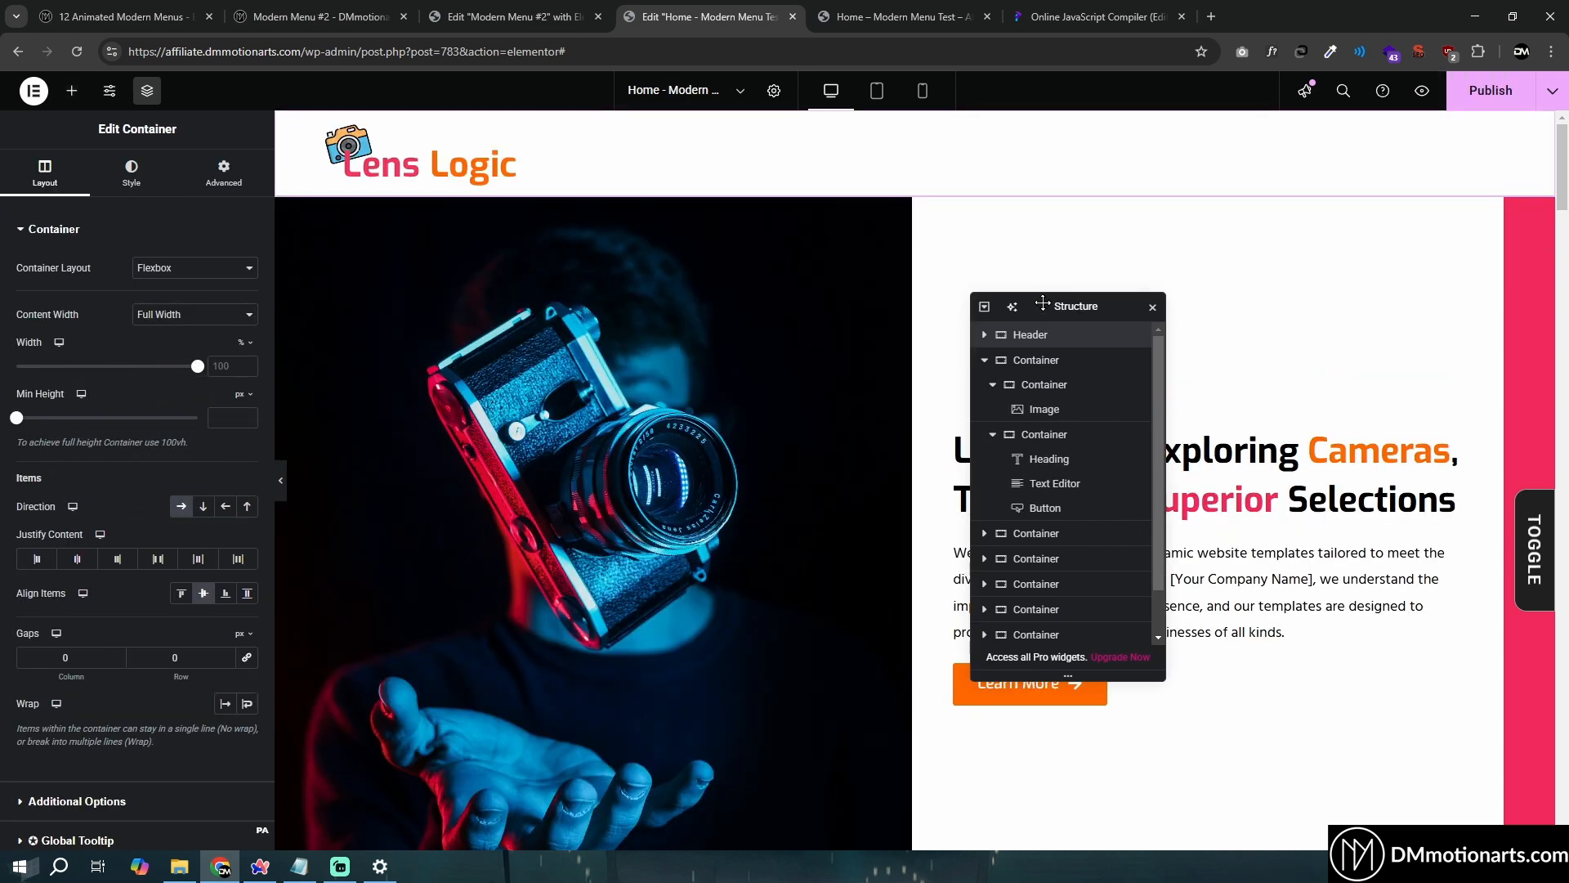
{"action": "left_click", "coordinate": [894, 207]}
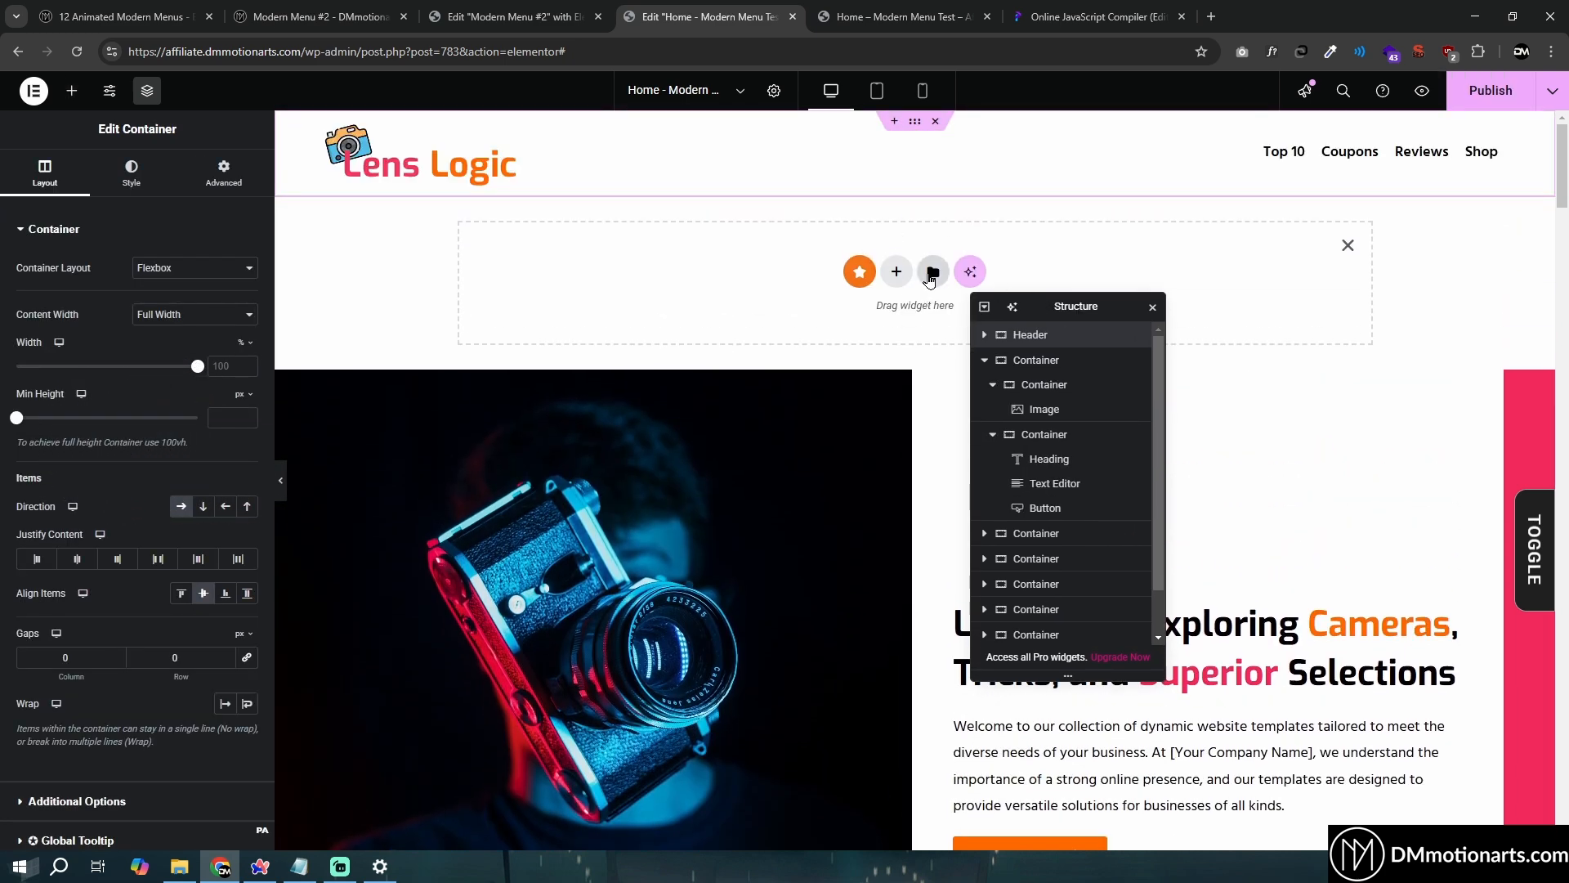
{"action": "left_click", "coordinate": [932, 270]}
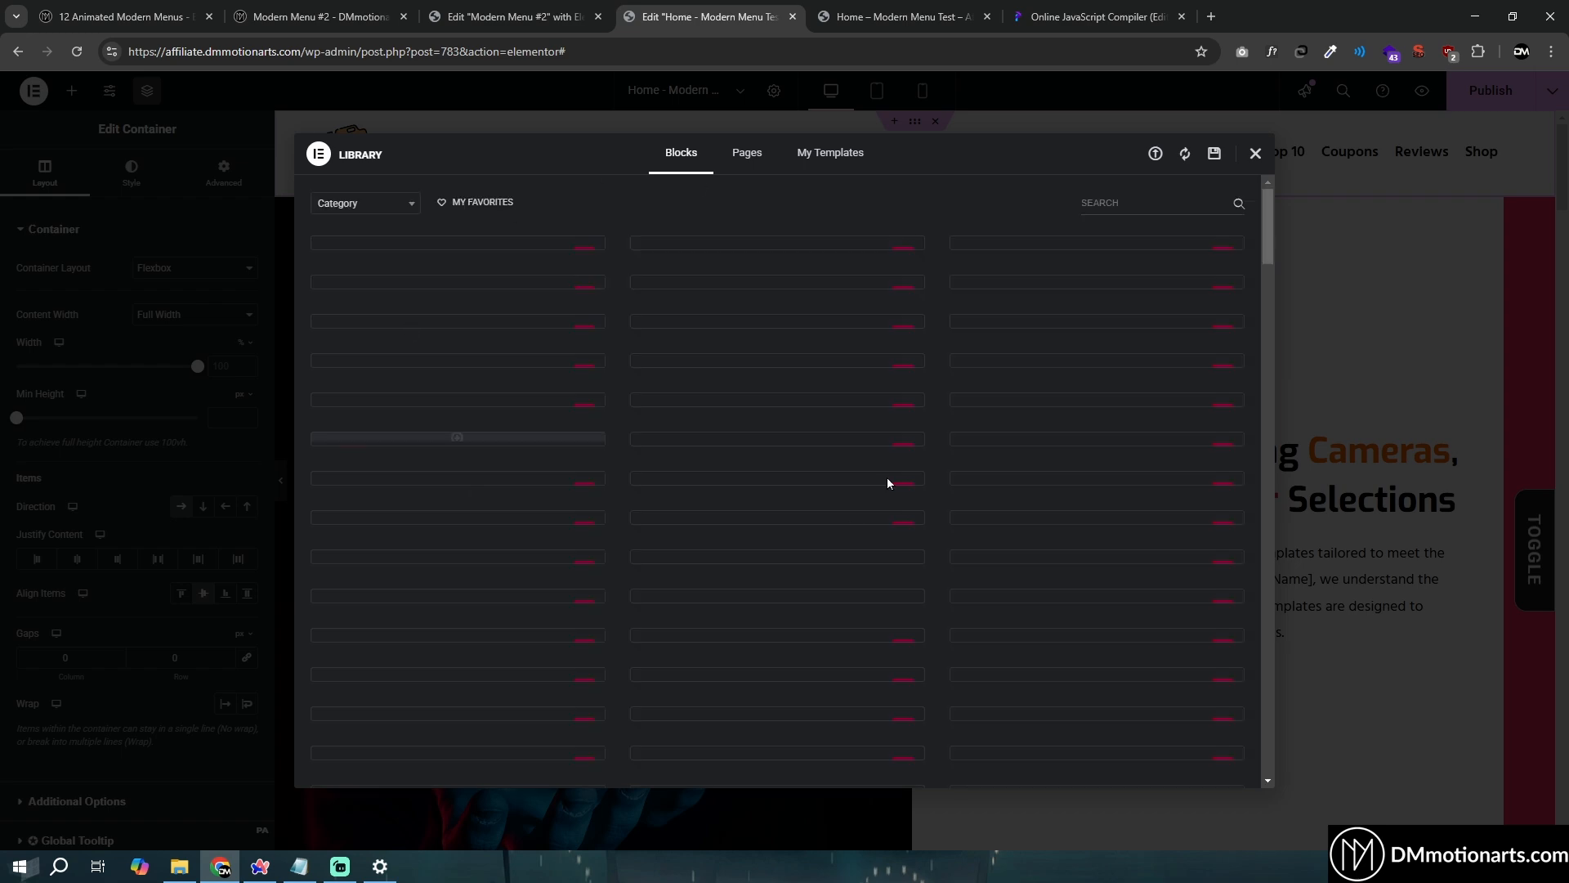
{"action": "key", "text": "Escape"}
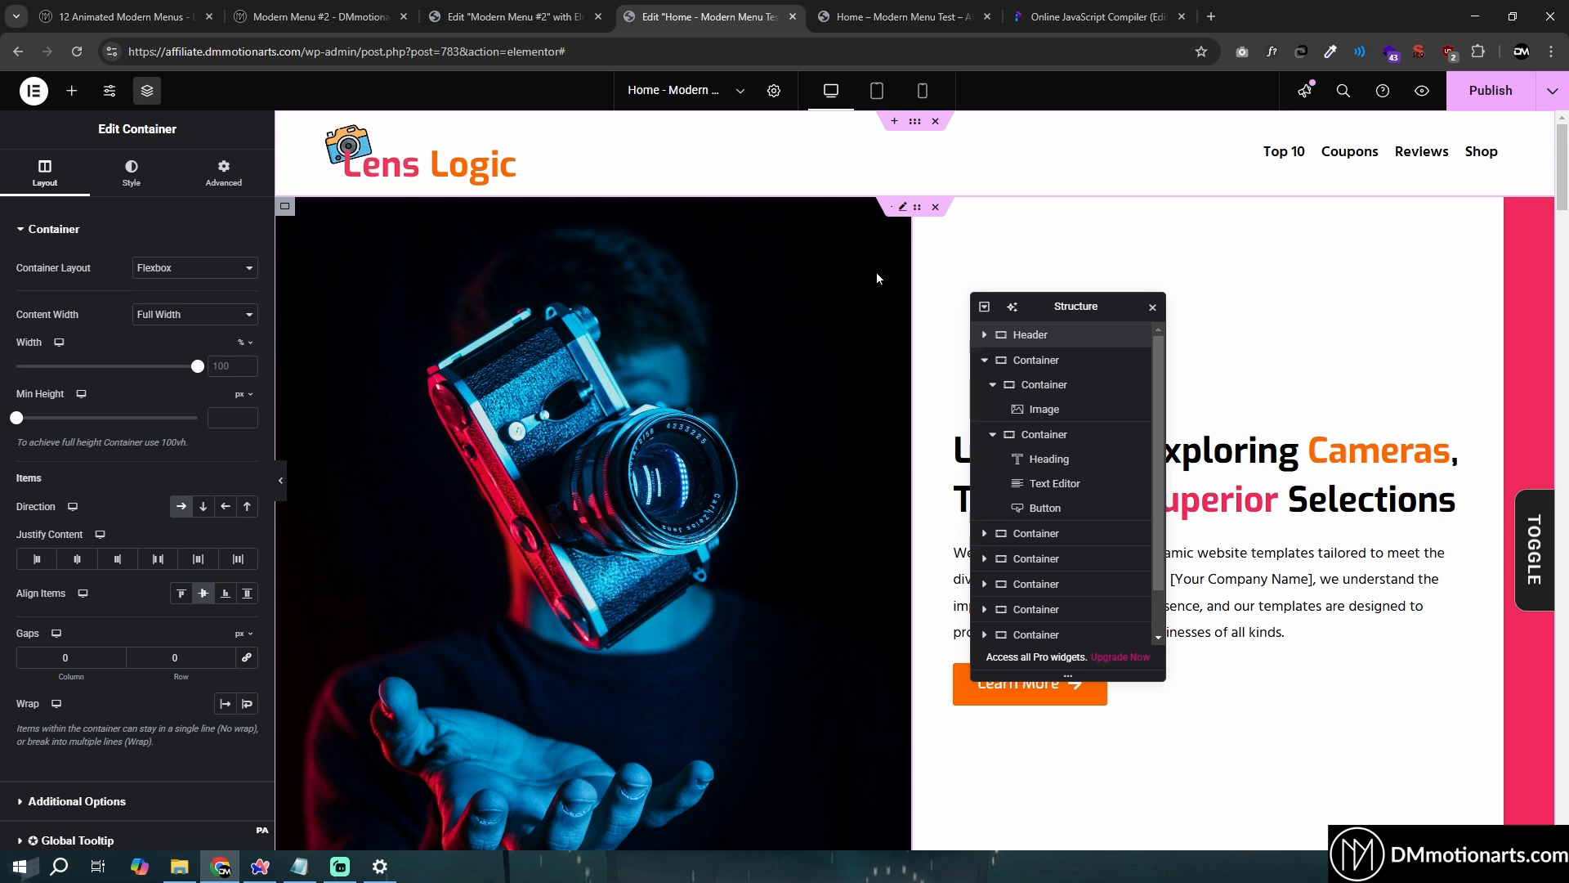
Examine the pasted Header's child containers and its advanced layout settings
{"action": "left_click_drag", "start_coordinate": [1061, 308], "coordinate": [976, 323]}
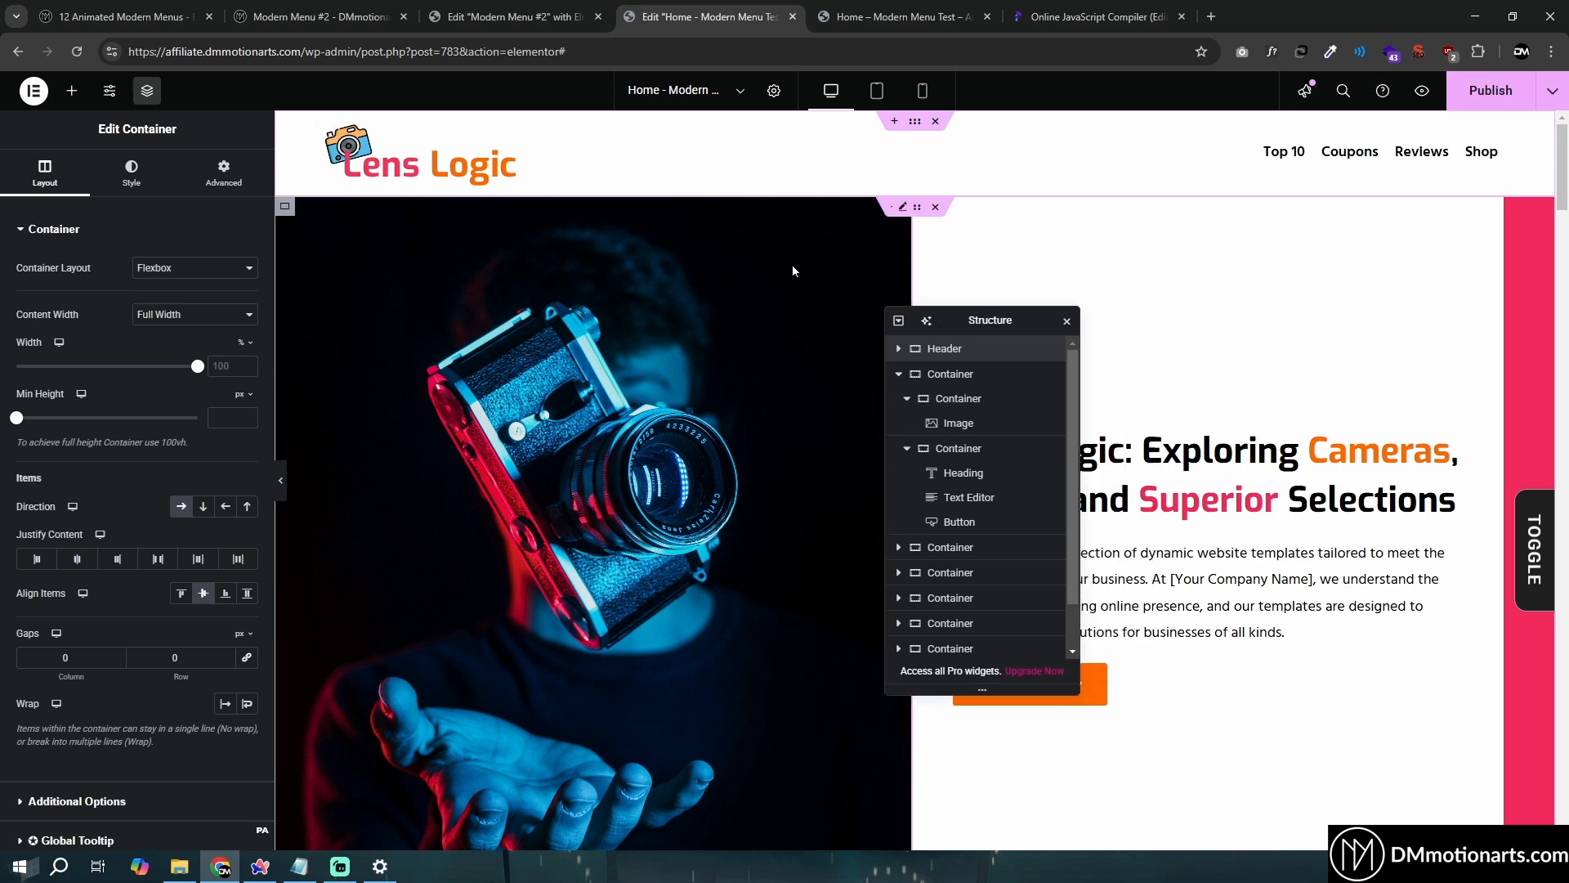
{"action": "left_click", "coordinate": [899, 374]}
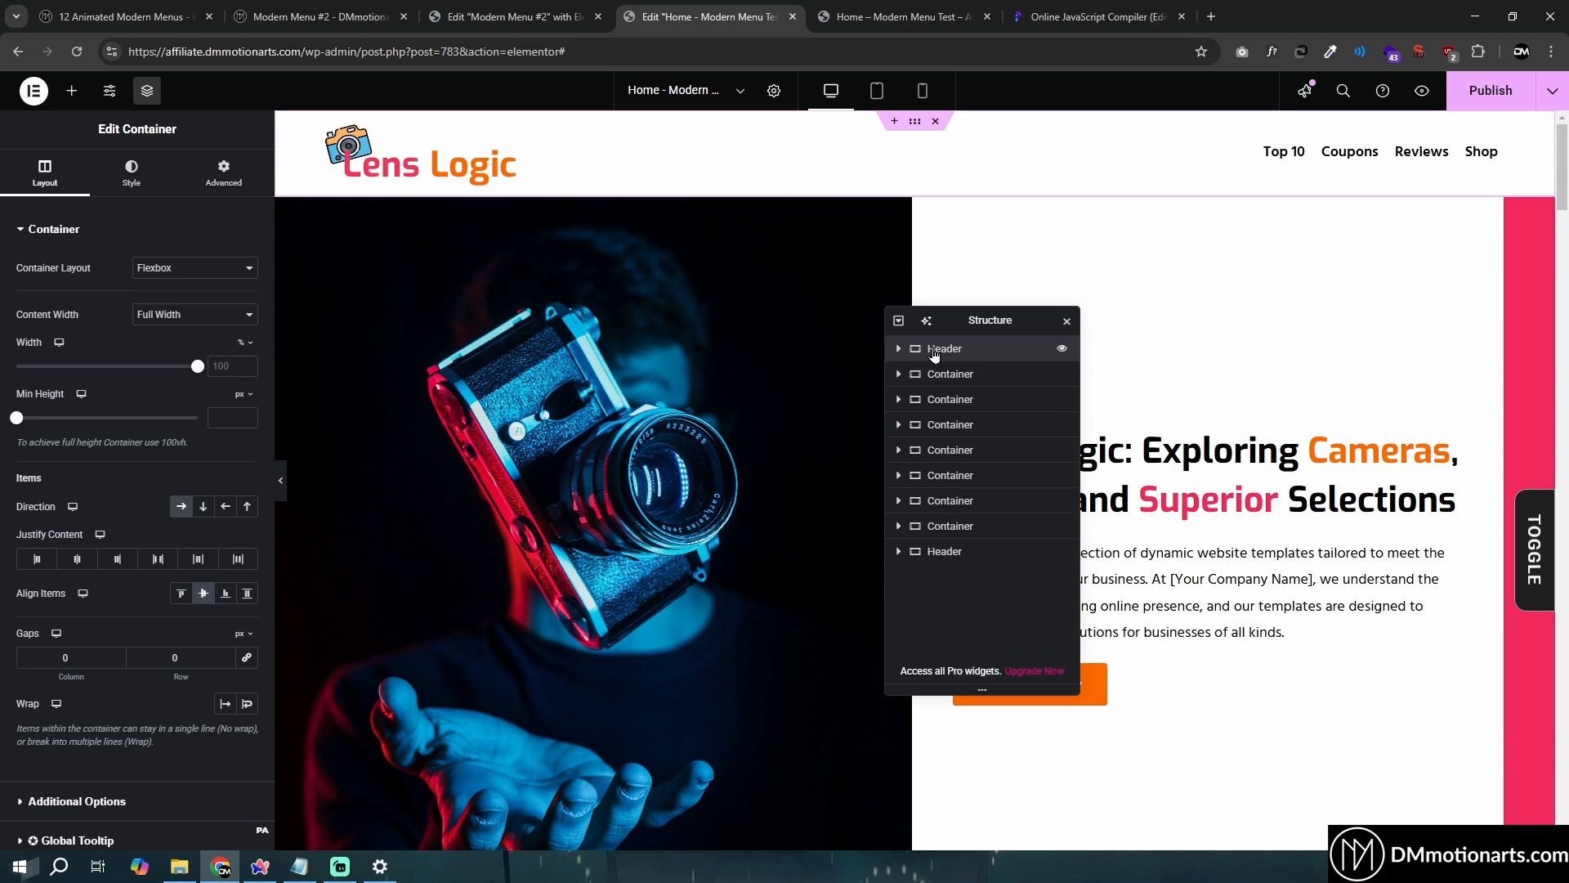
{"action": "left_click", "coordinate": [899, 349]}
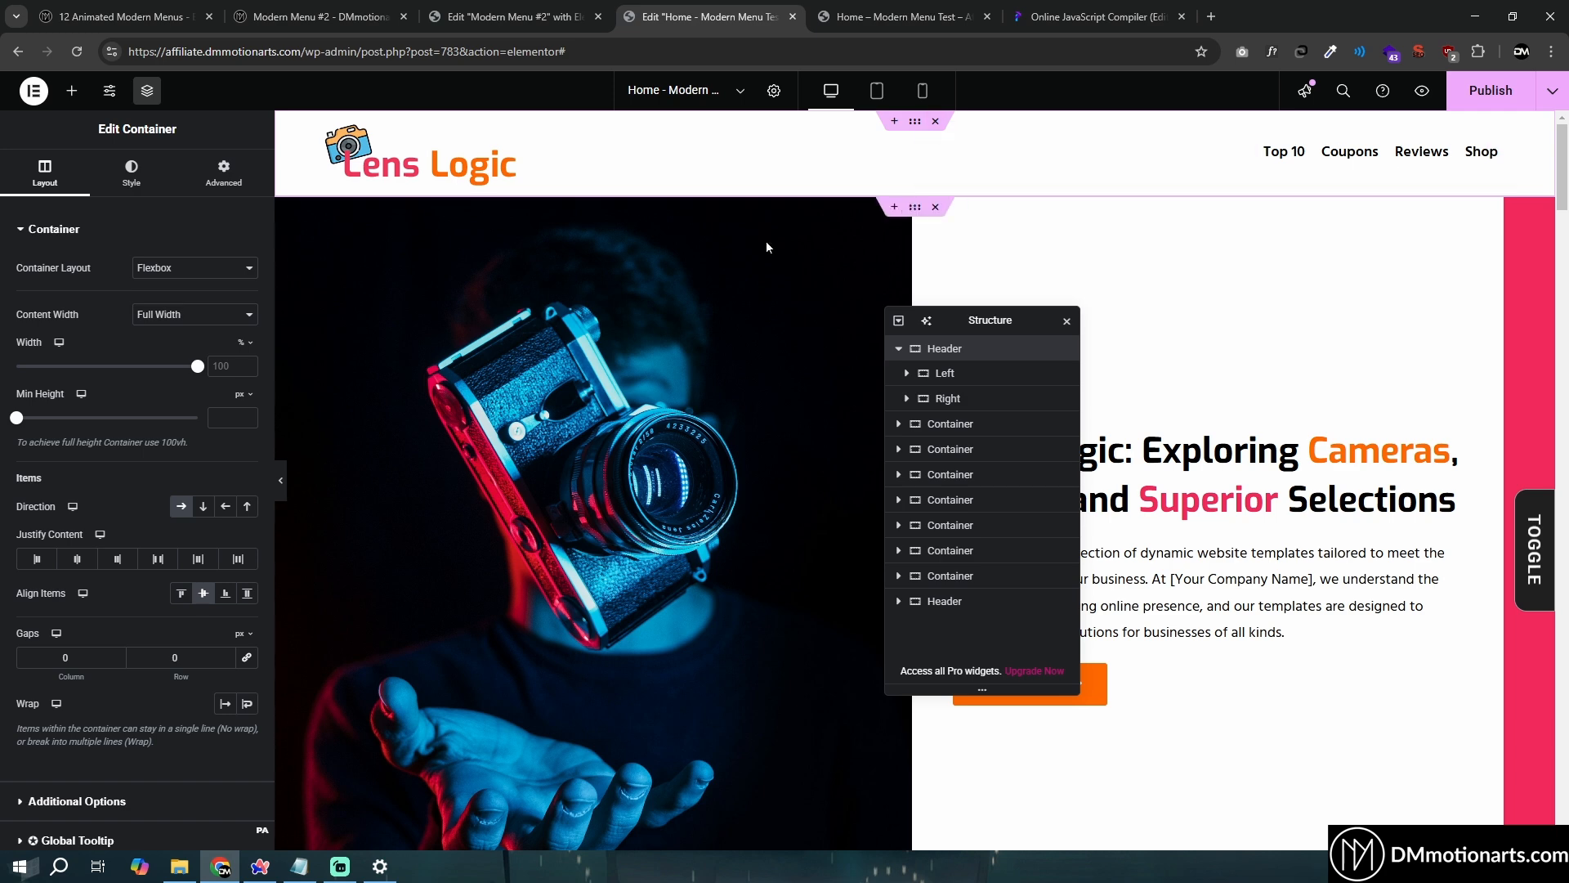
{"action": "left_click", "coordinate": [223, 173]}
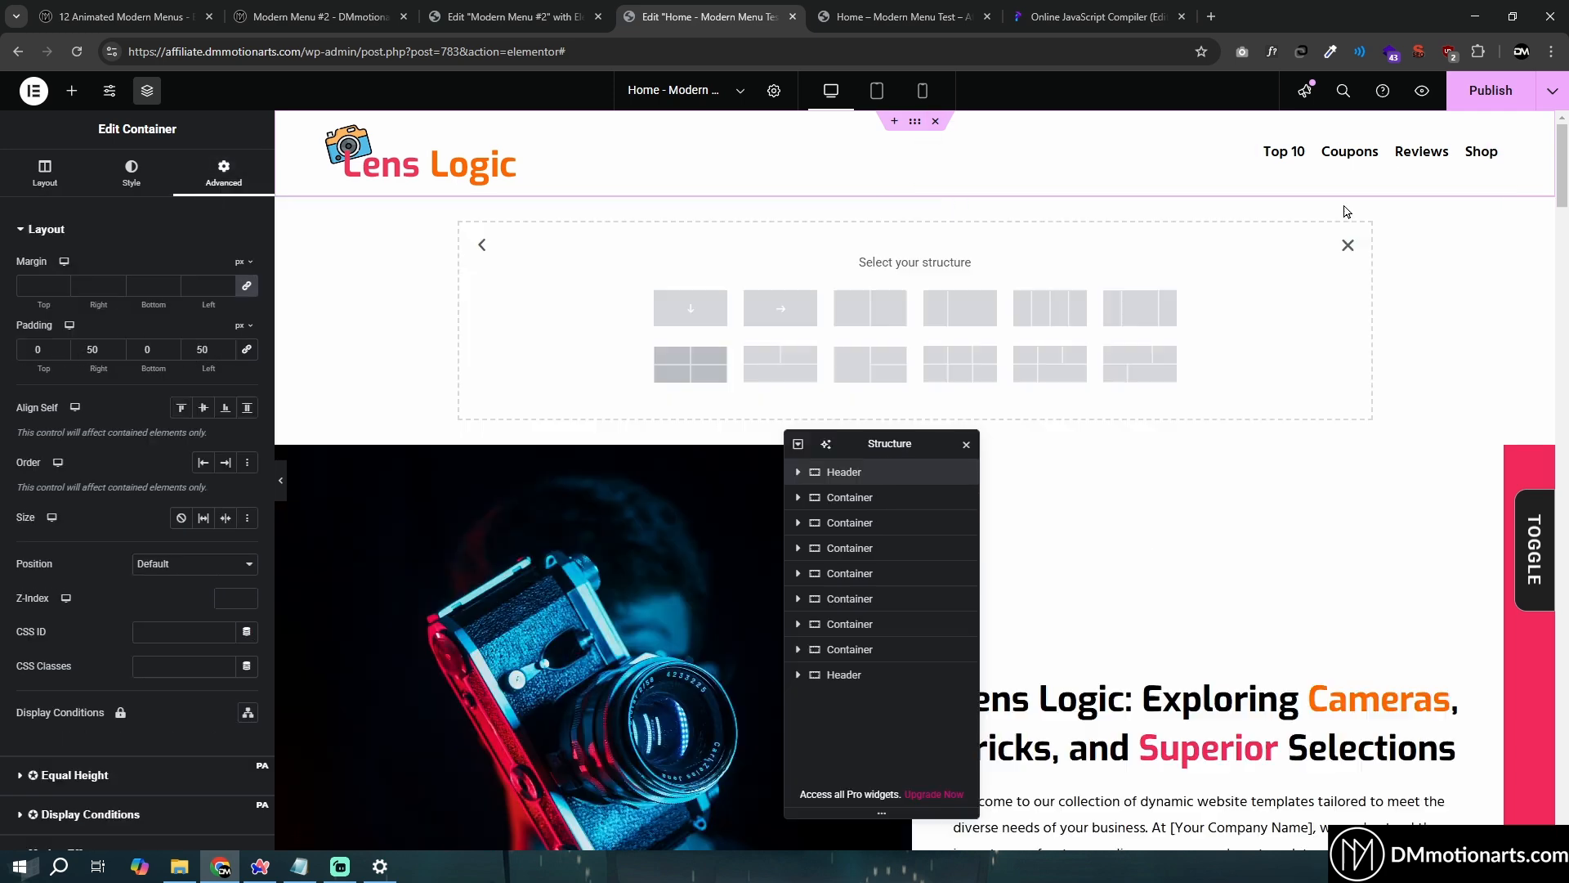
{"action": "left_click", "coordinate": [1348, 246]}
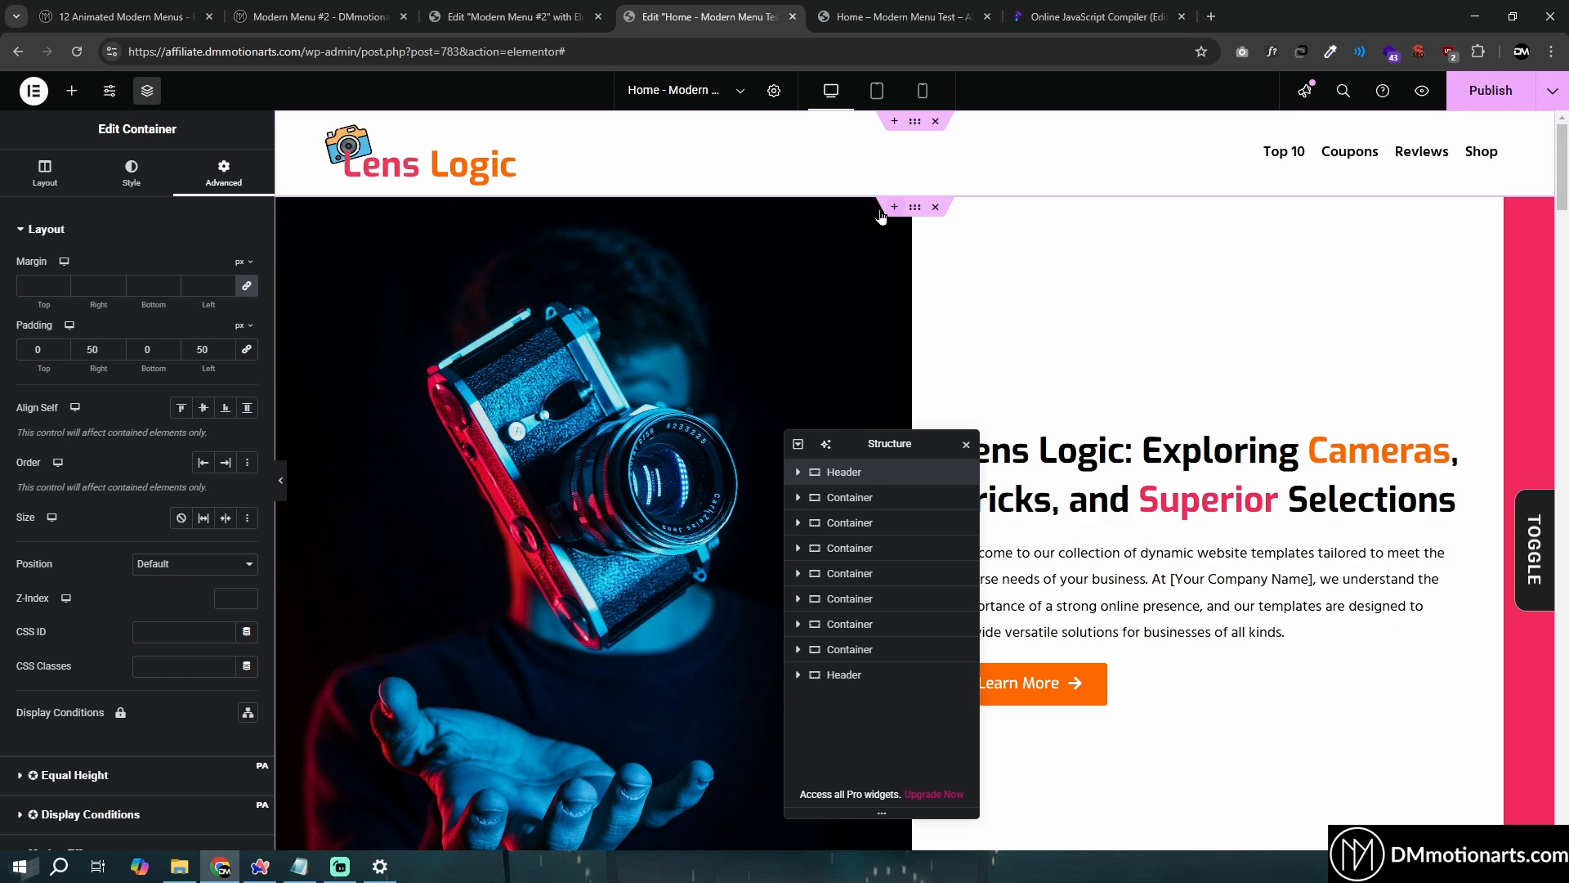
Add a new single-column container directly below the pasted header
{"action": "left_click", "coordinate": [894, 207]}
{"action": "left_click", "coordinate": [891, 276]}
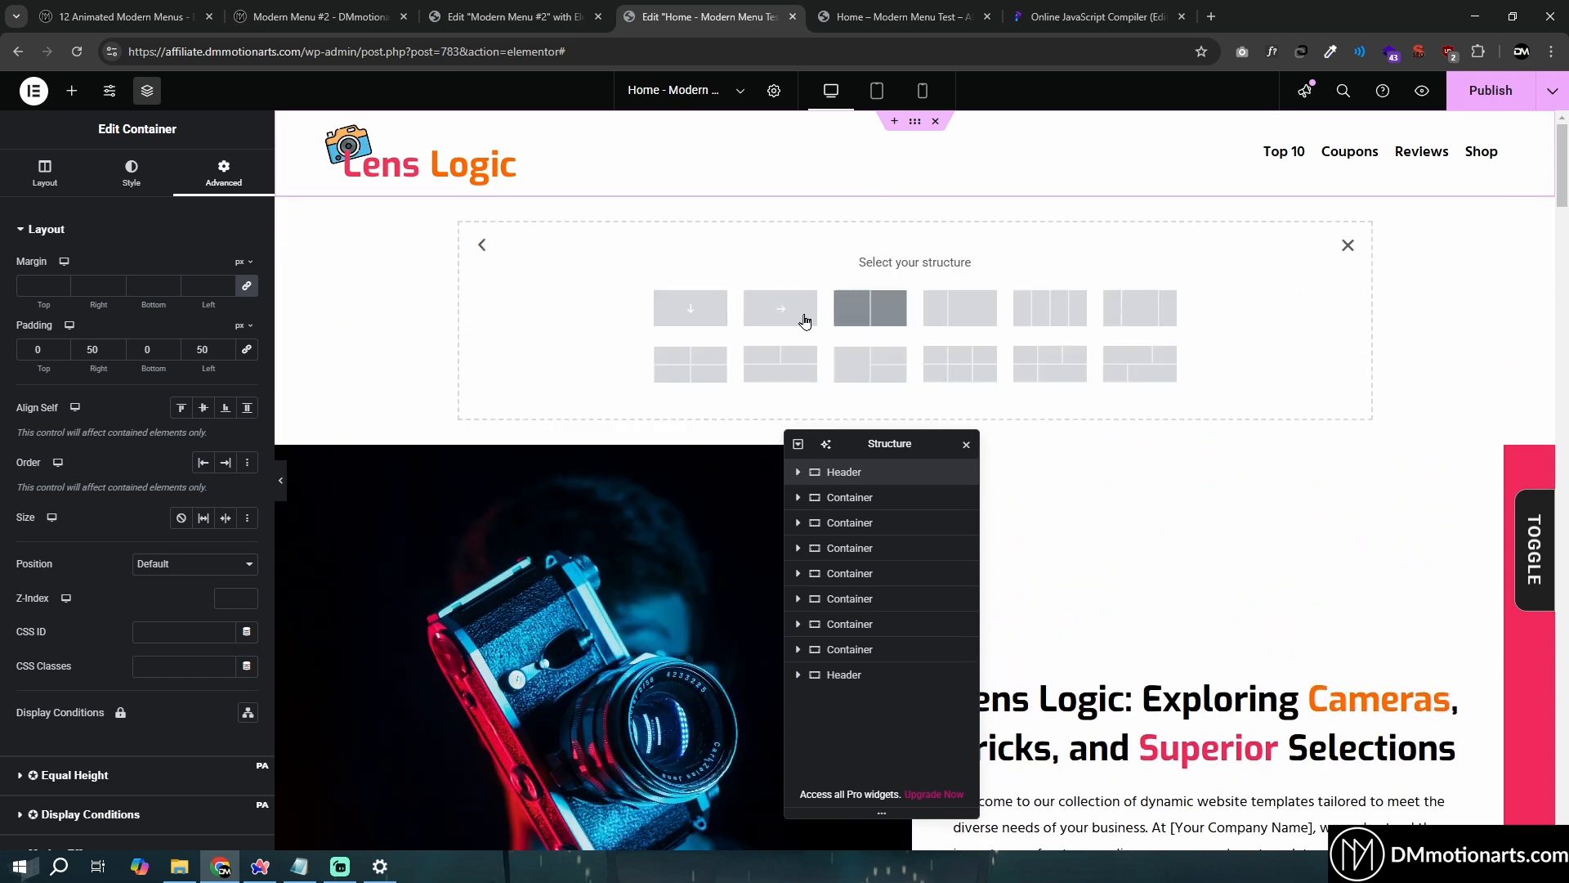
{"action": "left_click", "coordinate": [697, 311]}
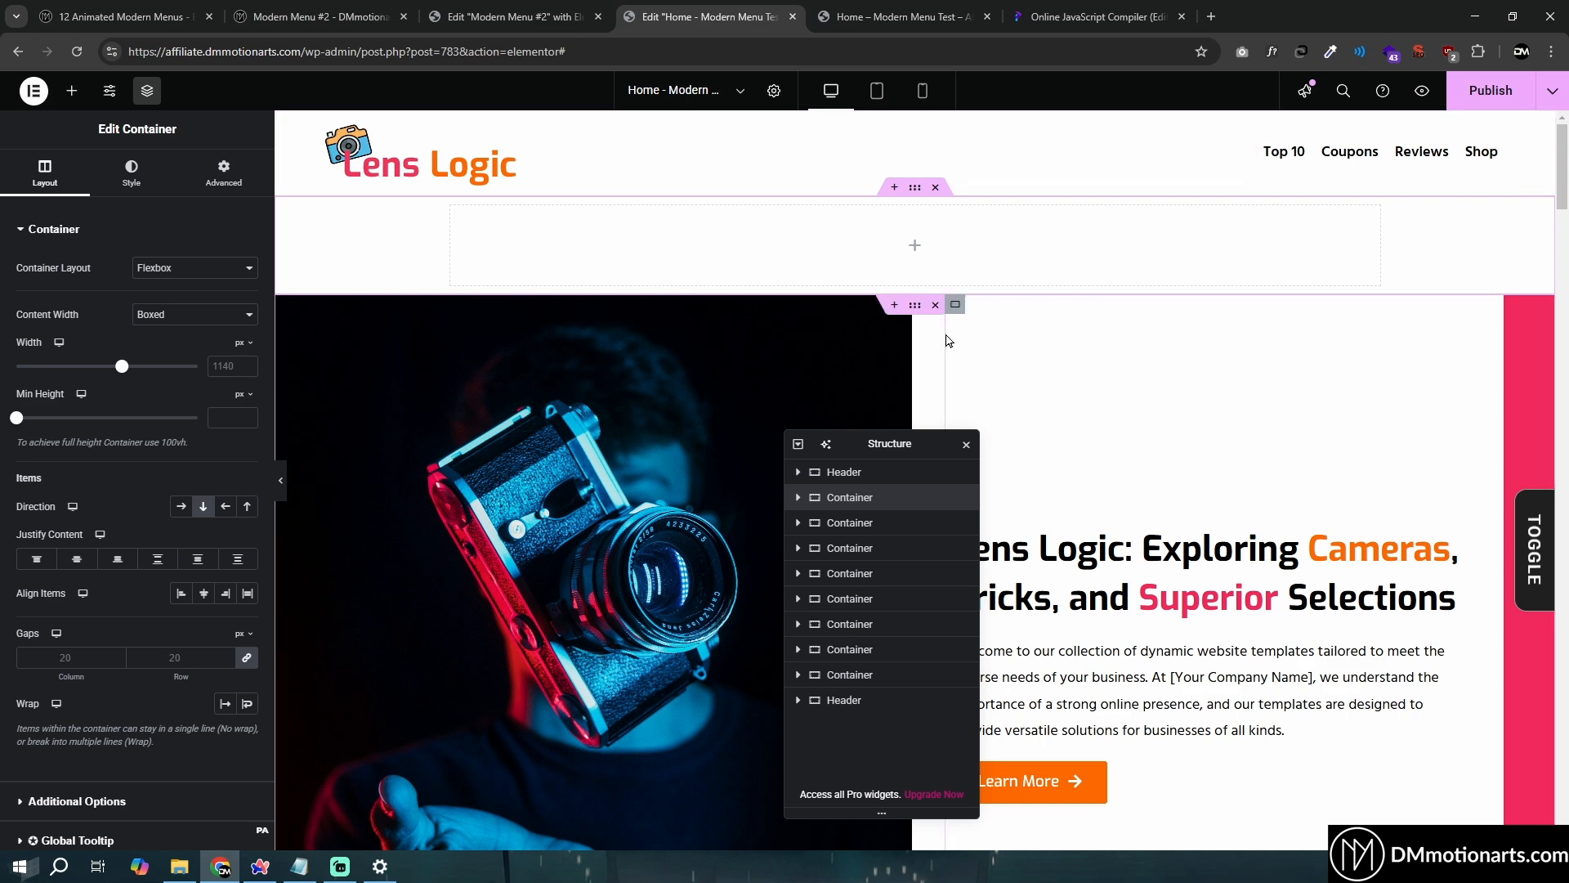
Check the Header's child containers and settings, and rename the new container below it as Menu Container
{"action": "left_click", "coordinate": [798, 473]}
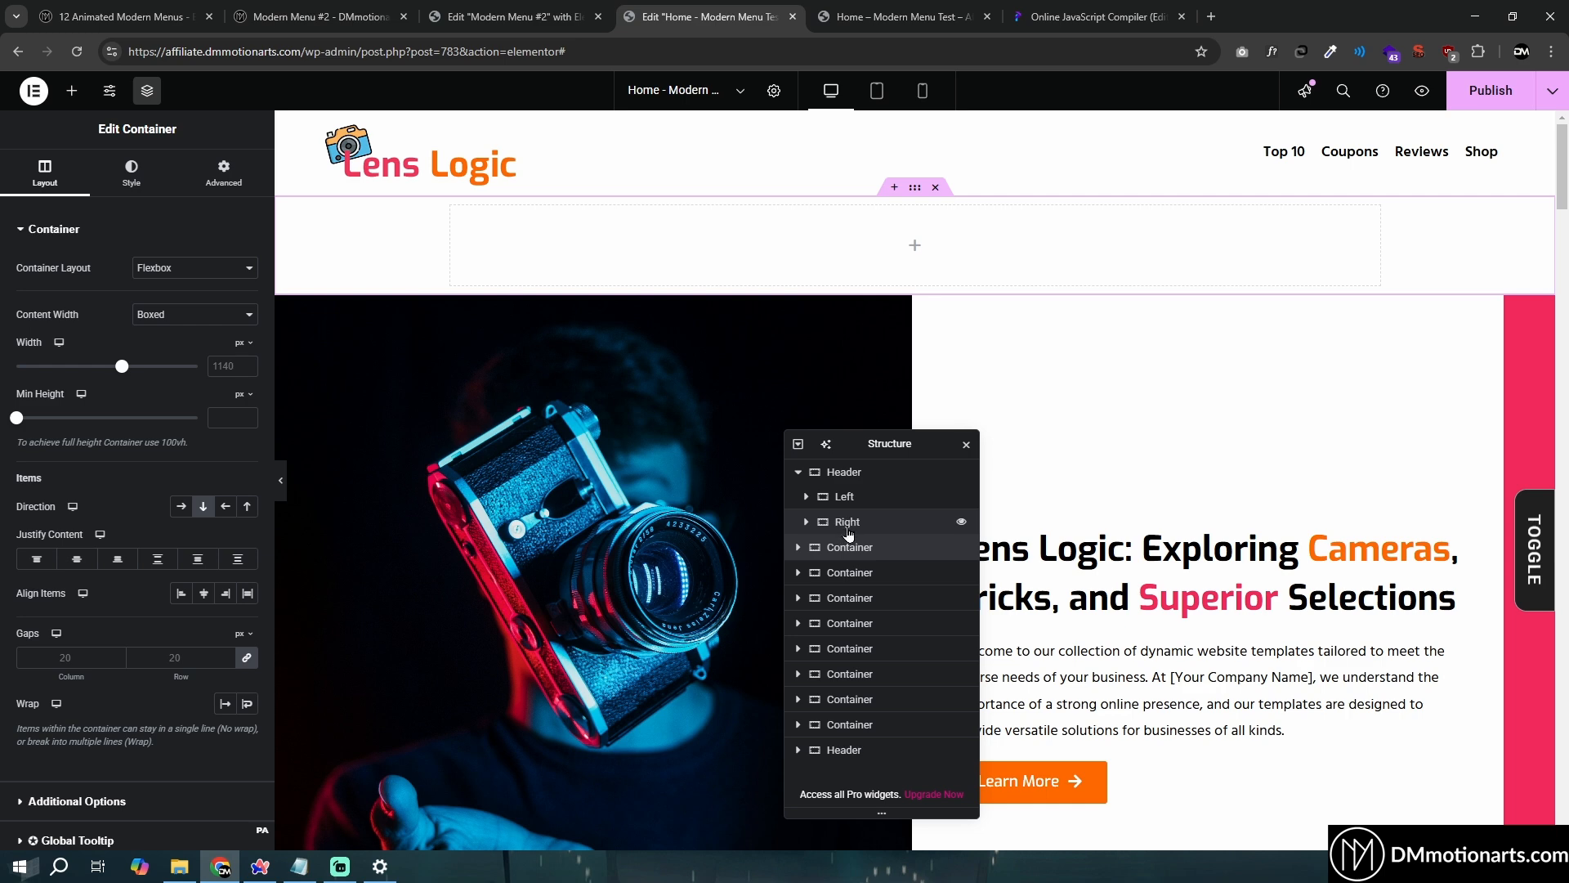
{"action": "left_click", "coordinate": [825, 474]}
{"action": "left_click", "coordinate": [797, 472]}
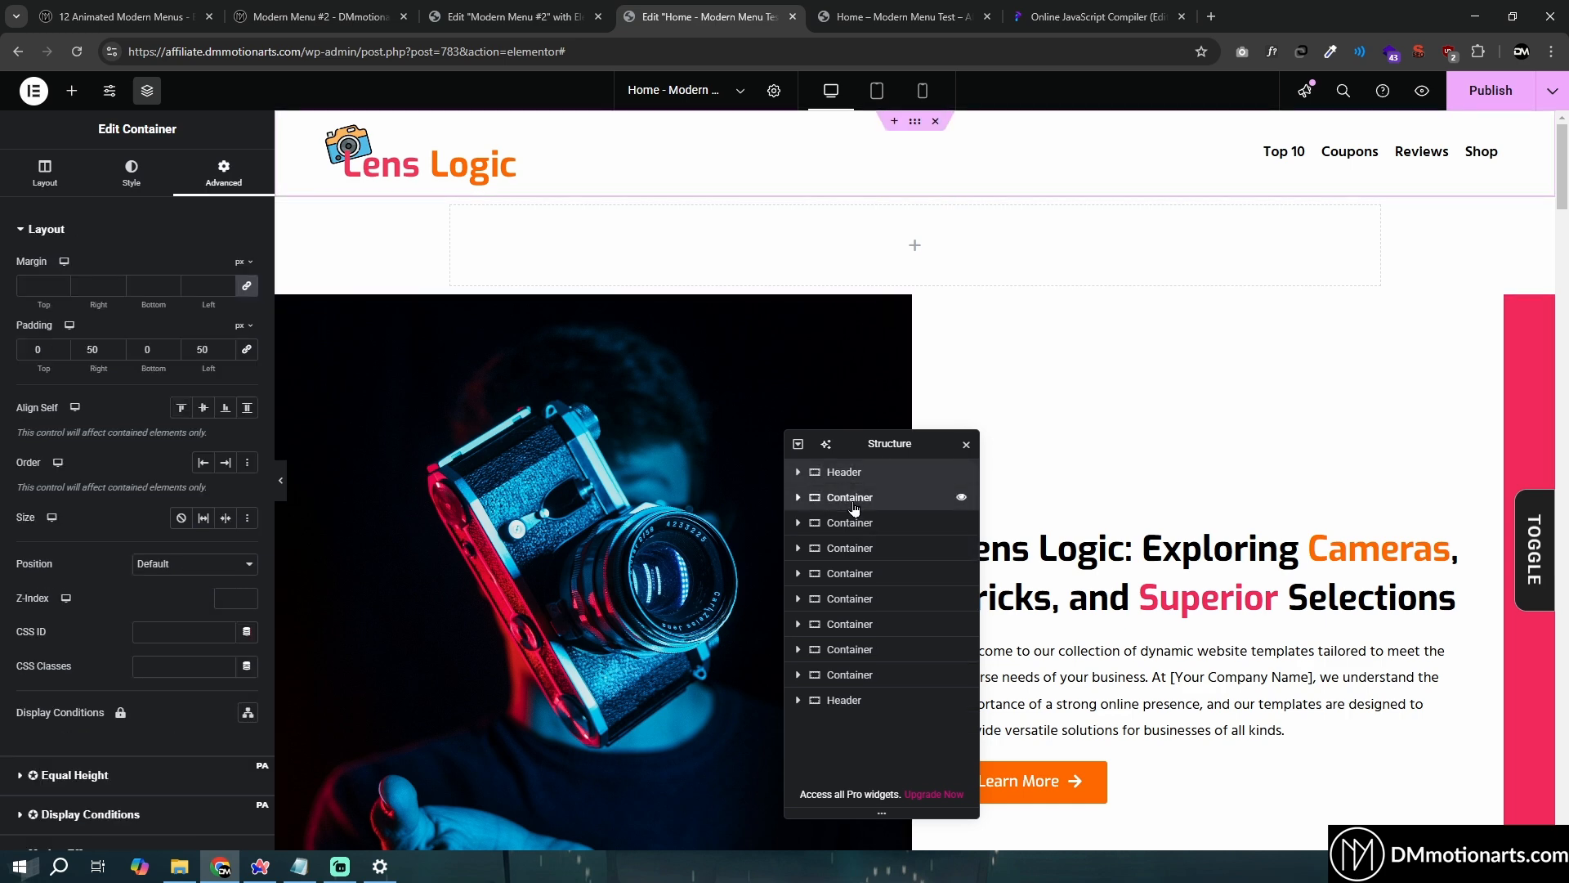
{"action": "double_click", "coordinate": [854, 500]}
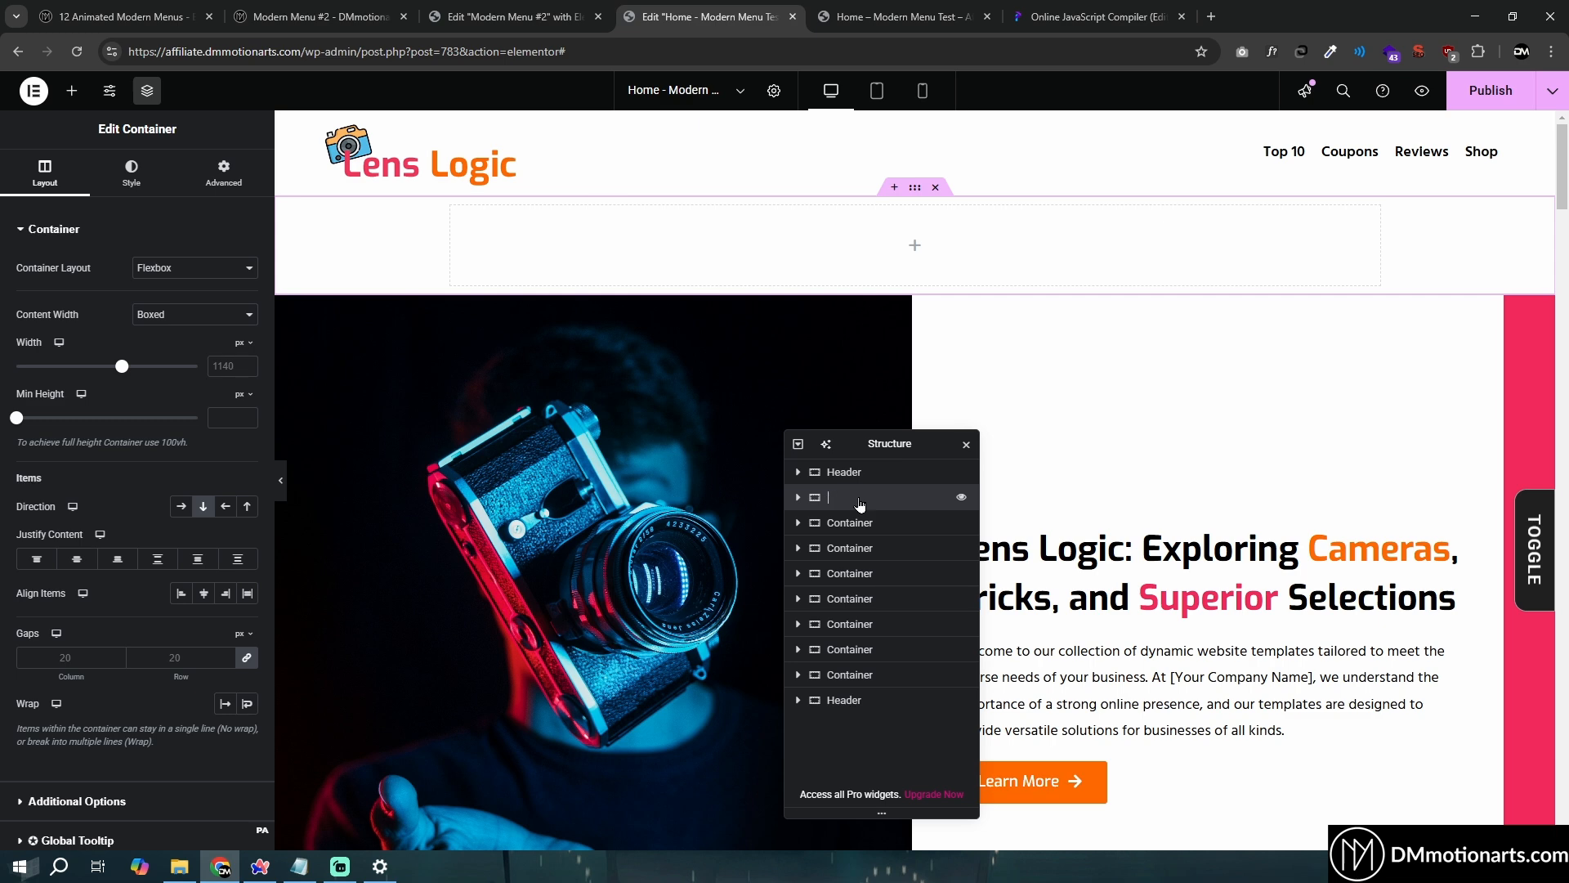
{"action": "type", "text": "Menu Container"}
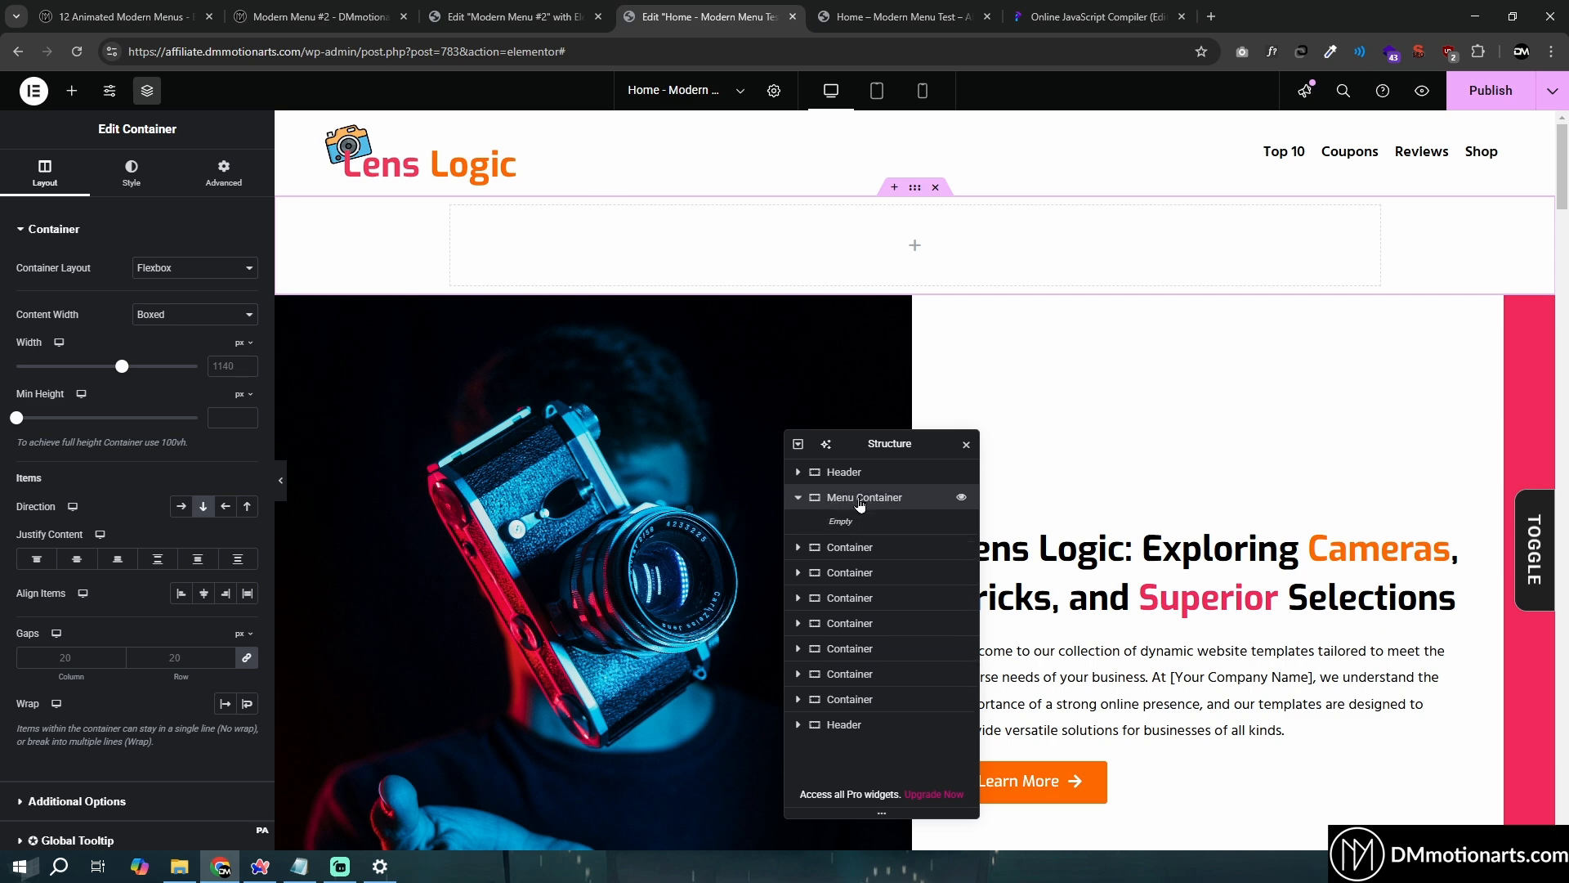
Set Menu Container to full width with padding of 0 top, 50 right, 0 bottom and 50 px left
{"action": "left_click", "coordinate": [224, 173]}
{"action": "left_click", "coordinate": [56, 174]}
{"action": "left_click", "coordinate": [193, 353]}
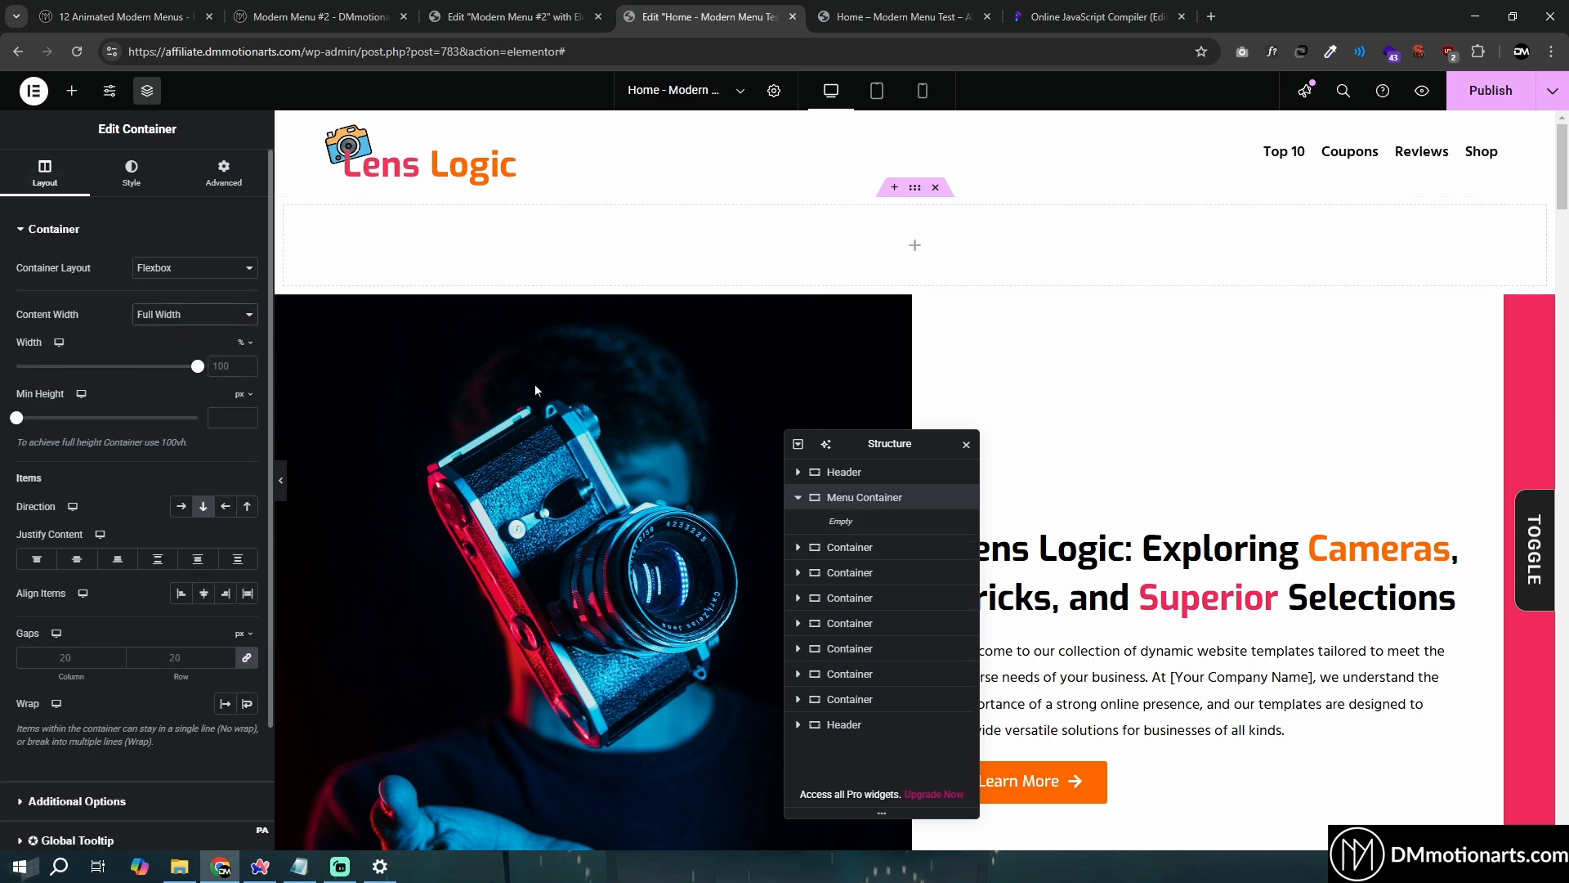
{"action": "left_click", "coordinate": [214, 176]}
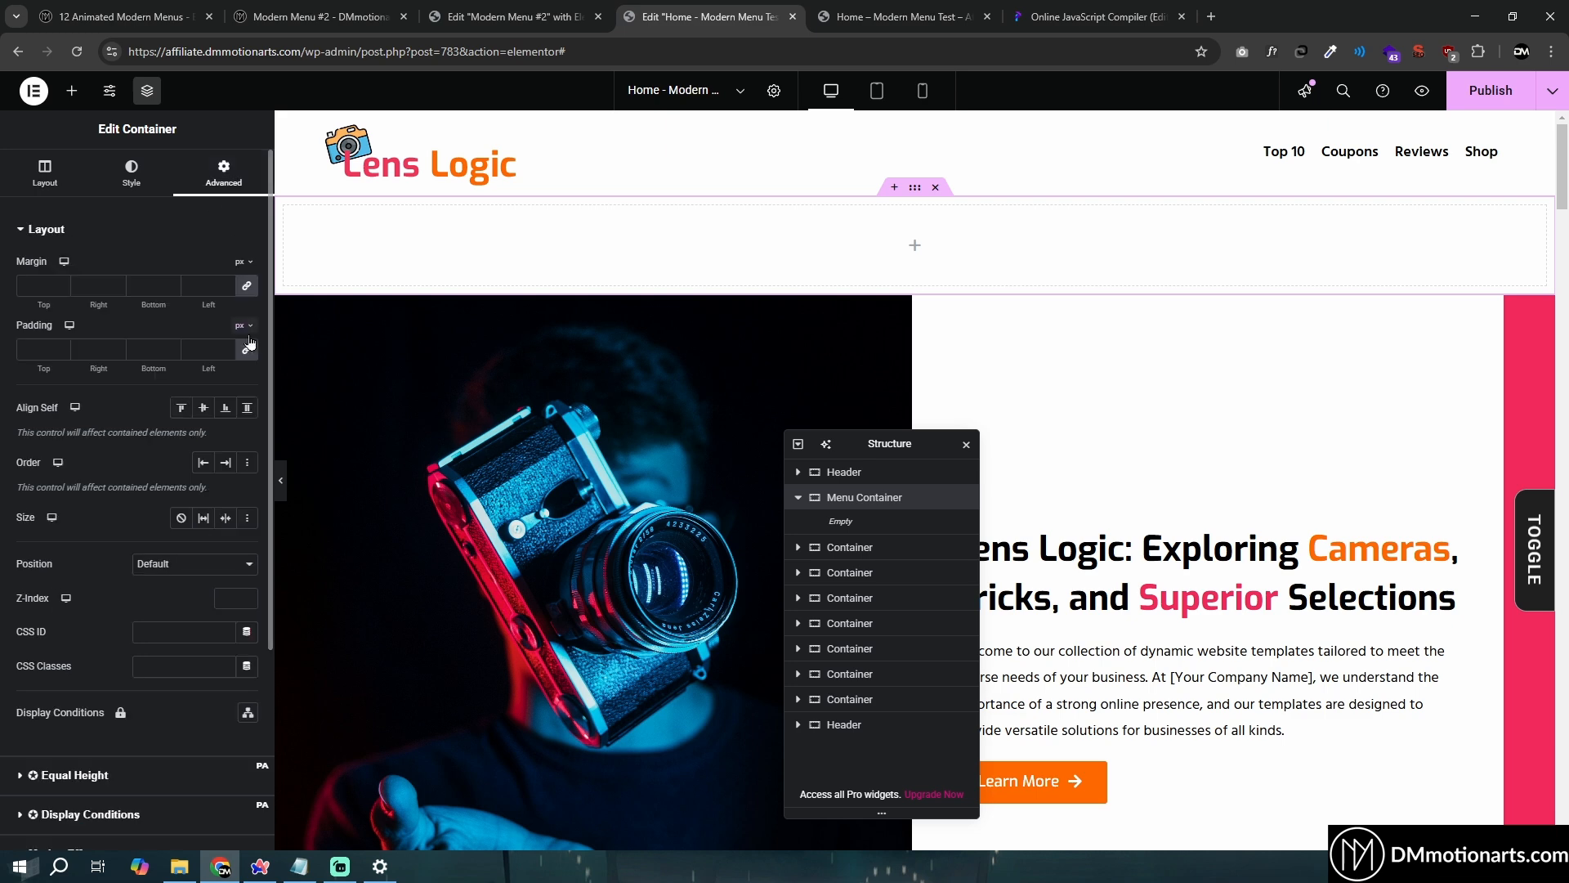
{"action": "left_click", "coordinate": [206, 350]}
{"action": "type", "text": "0"}
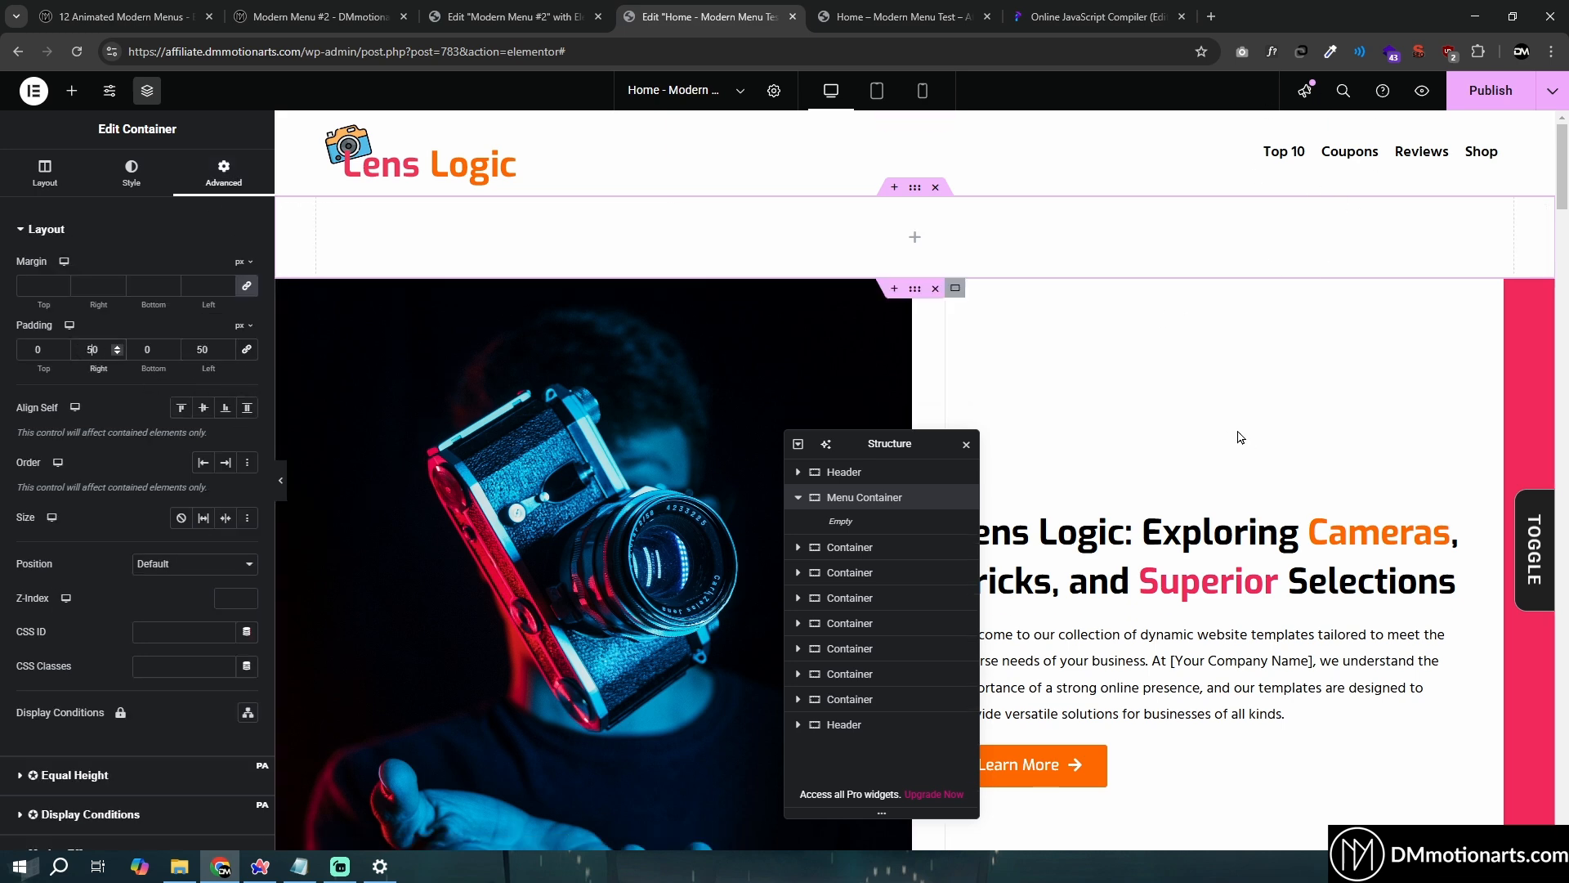
{"action": "left_click", "coordinate": [899, 16]}
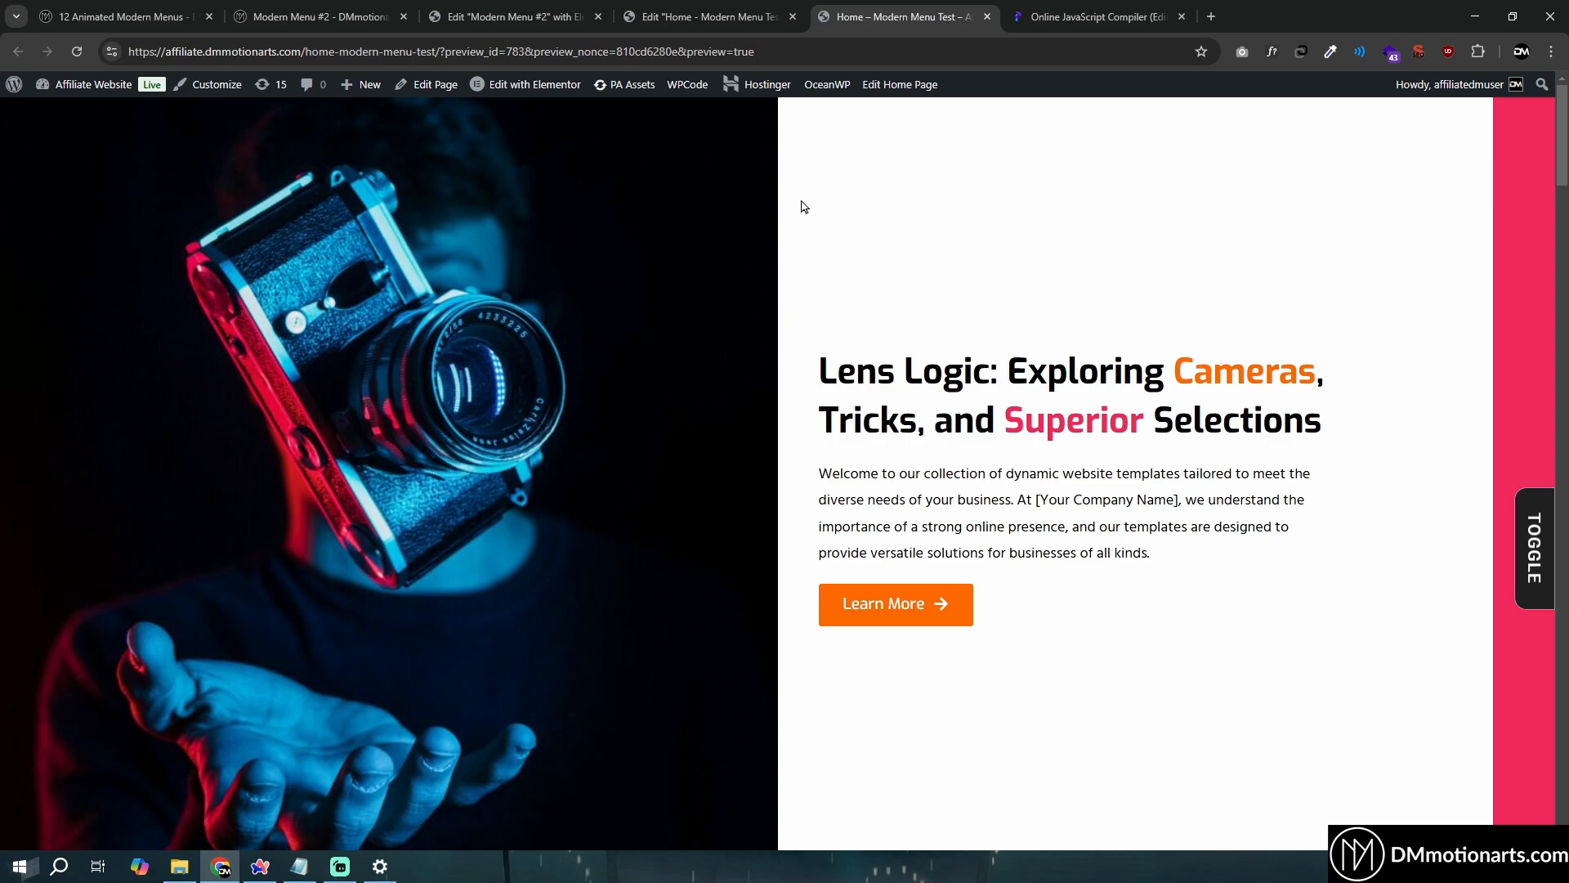
{"action": "left_click", "coordinate": [707, 16]}
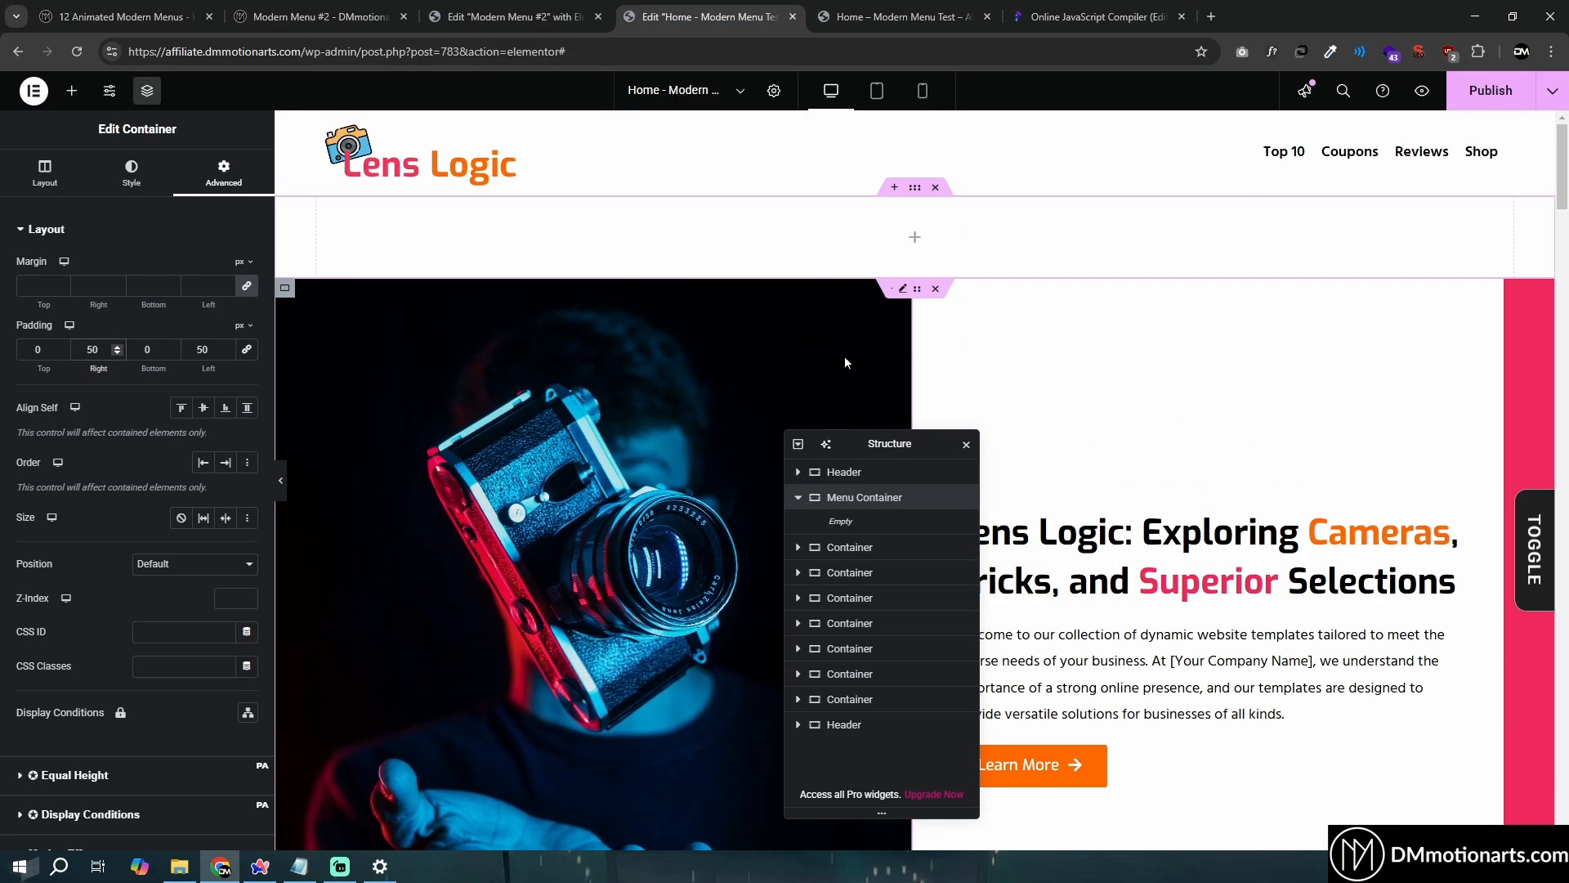
{"action": "scroll", "coordinate": [1095, 269], "scroll_direction": "down", "scroll_amount": 9}
{"action": "scroll", "coordinate": [1135, 368], "scroll_direction": "up", "scroll_amount": 4}
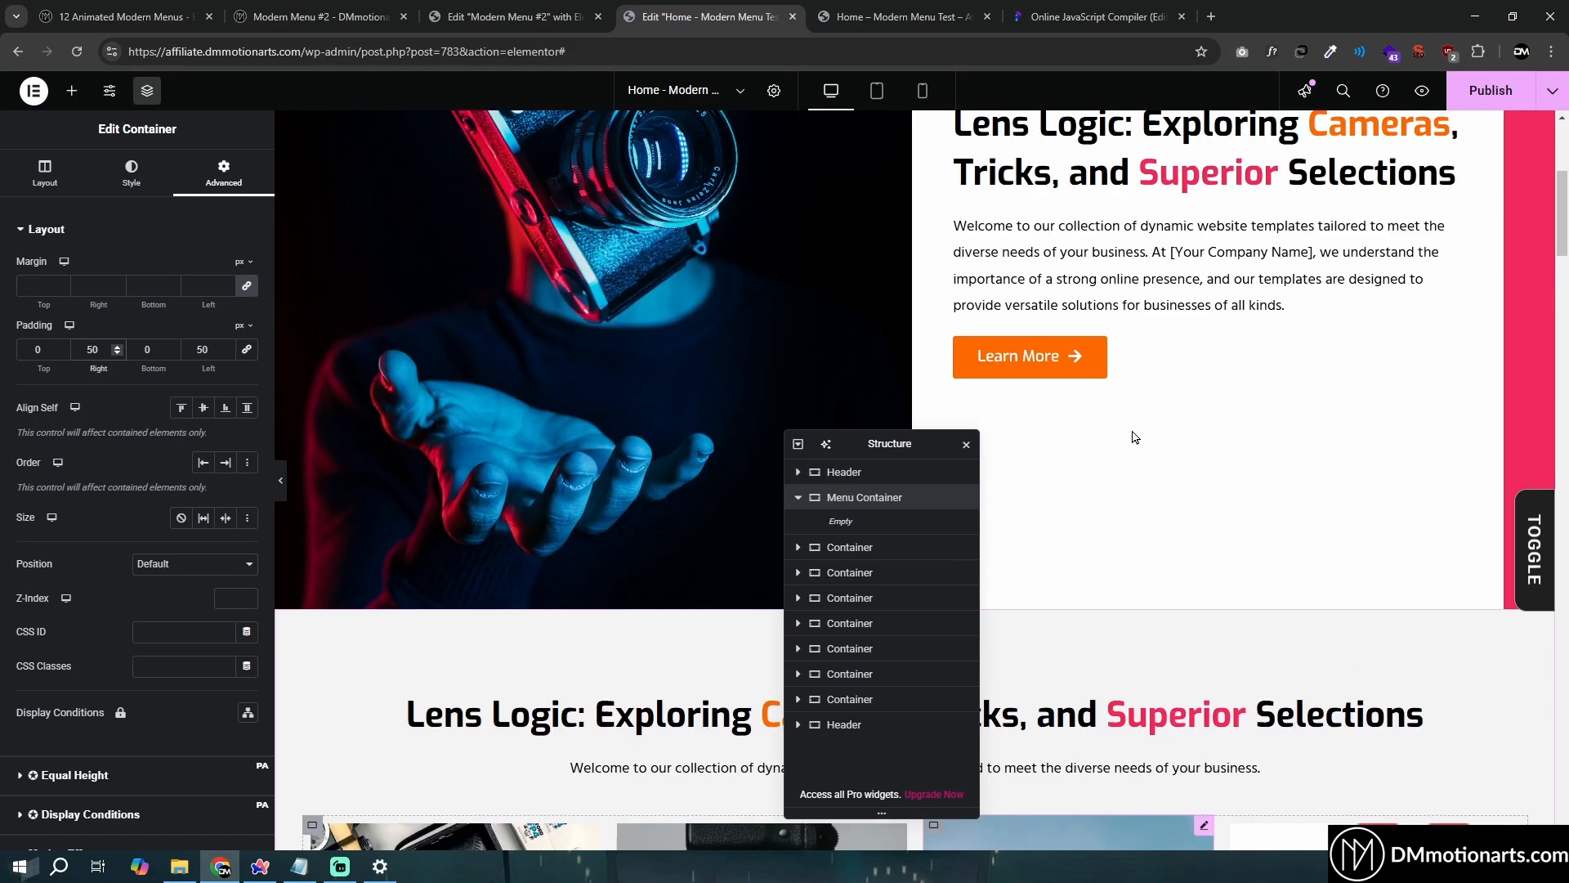
{"action": "scroll", "coordinate": [1133, 439], "scroll_direction": "up", "scroll_amount": 5}
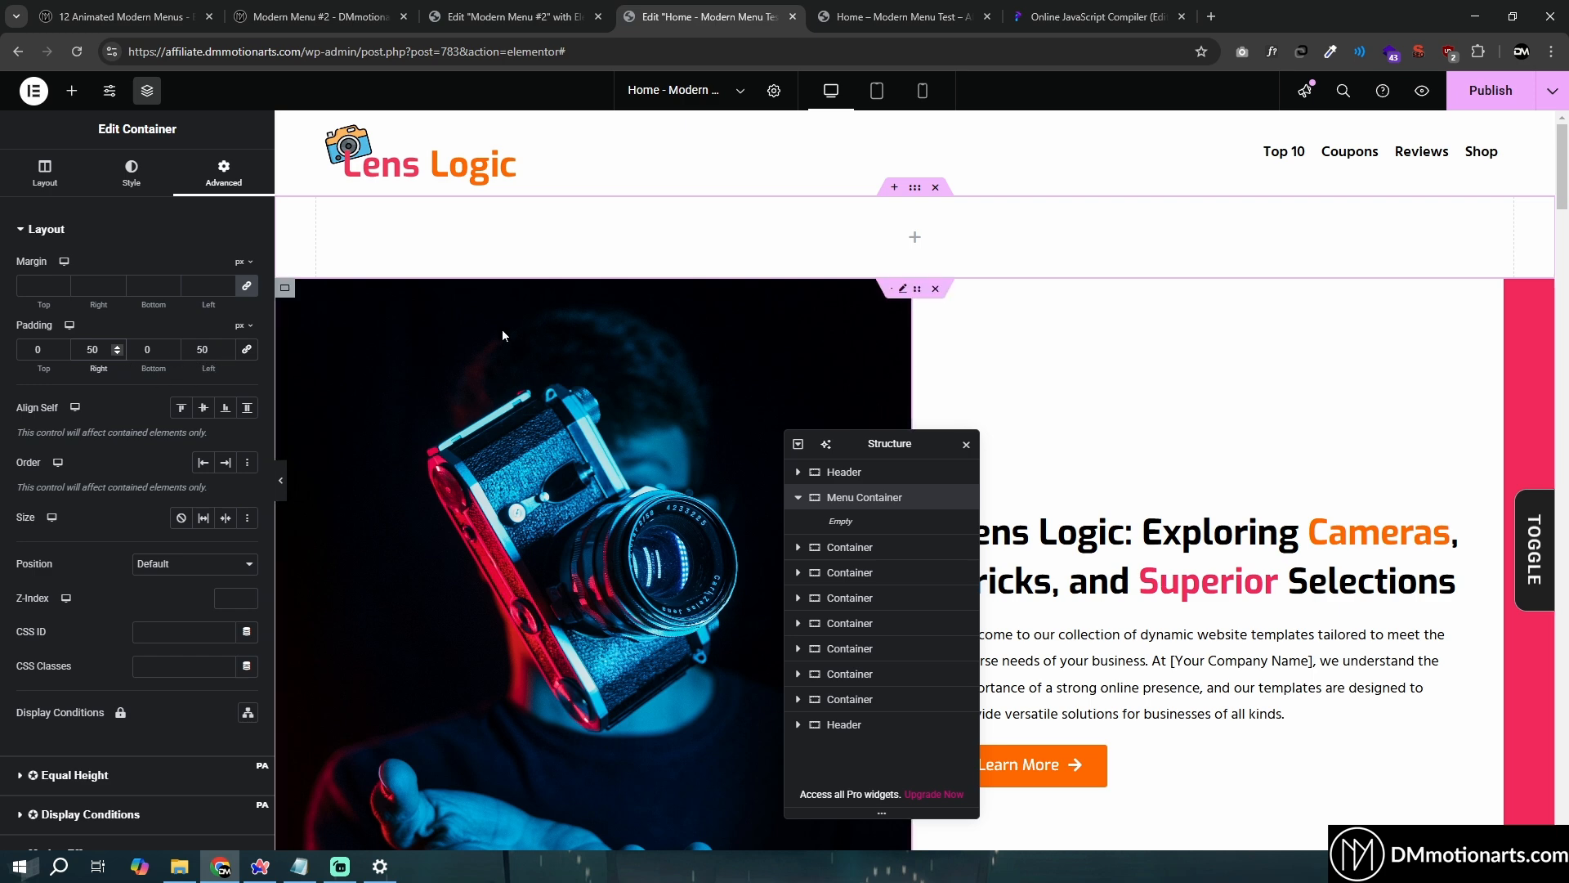
Add an HTML widget inside the empty Menu Container
{"action": "left_click", "coordinate": [63, 170]}
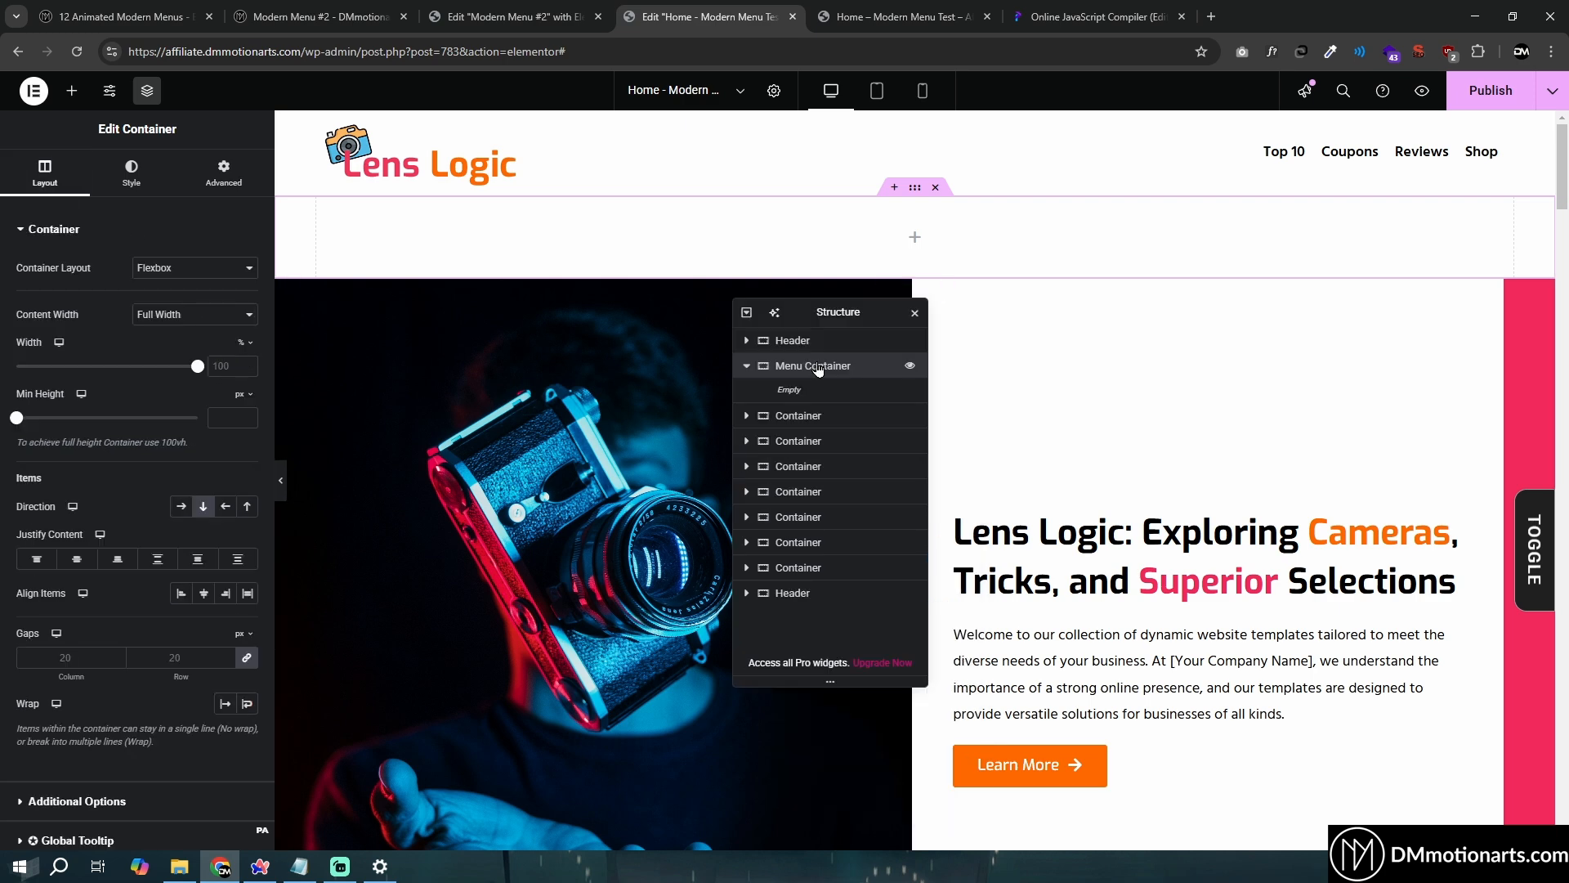
{"action": "left_click", "coordinate": [69, 88]}
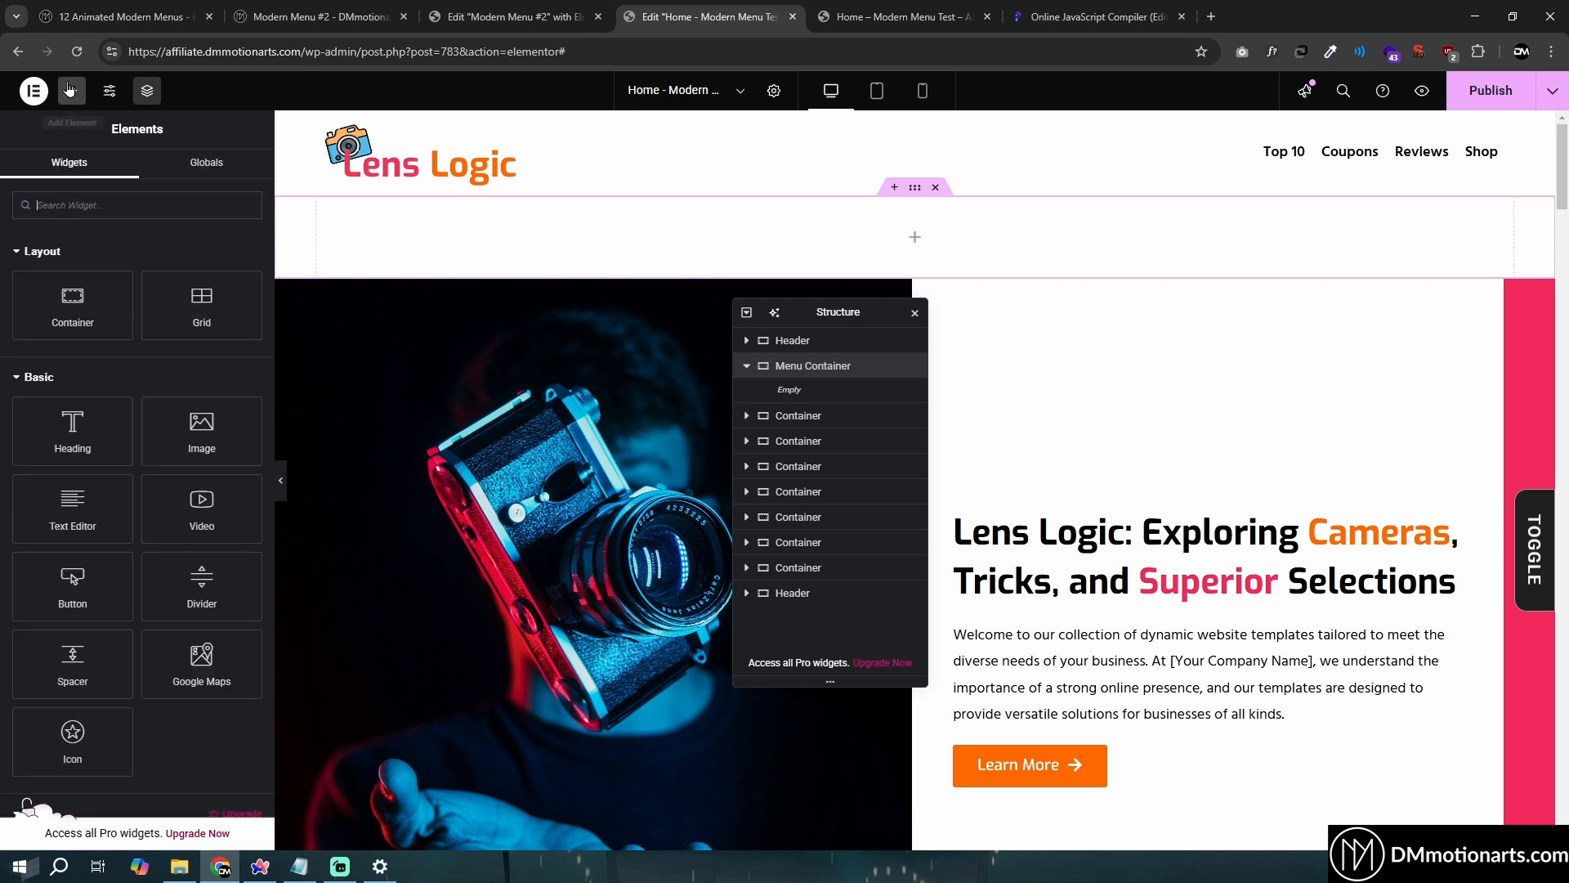
{"action": "type", "text": "html"}
{"action": "left_click_drag", "start_coordinate": [70, 262], "coordinate": [1156, 289]}
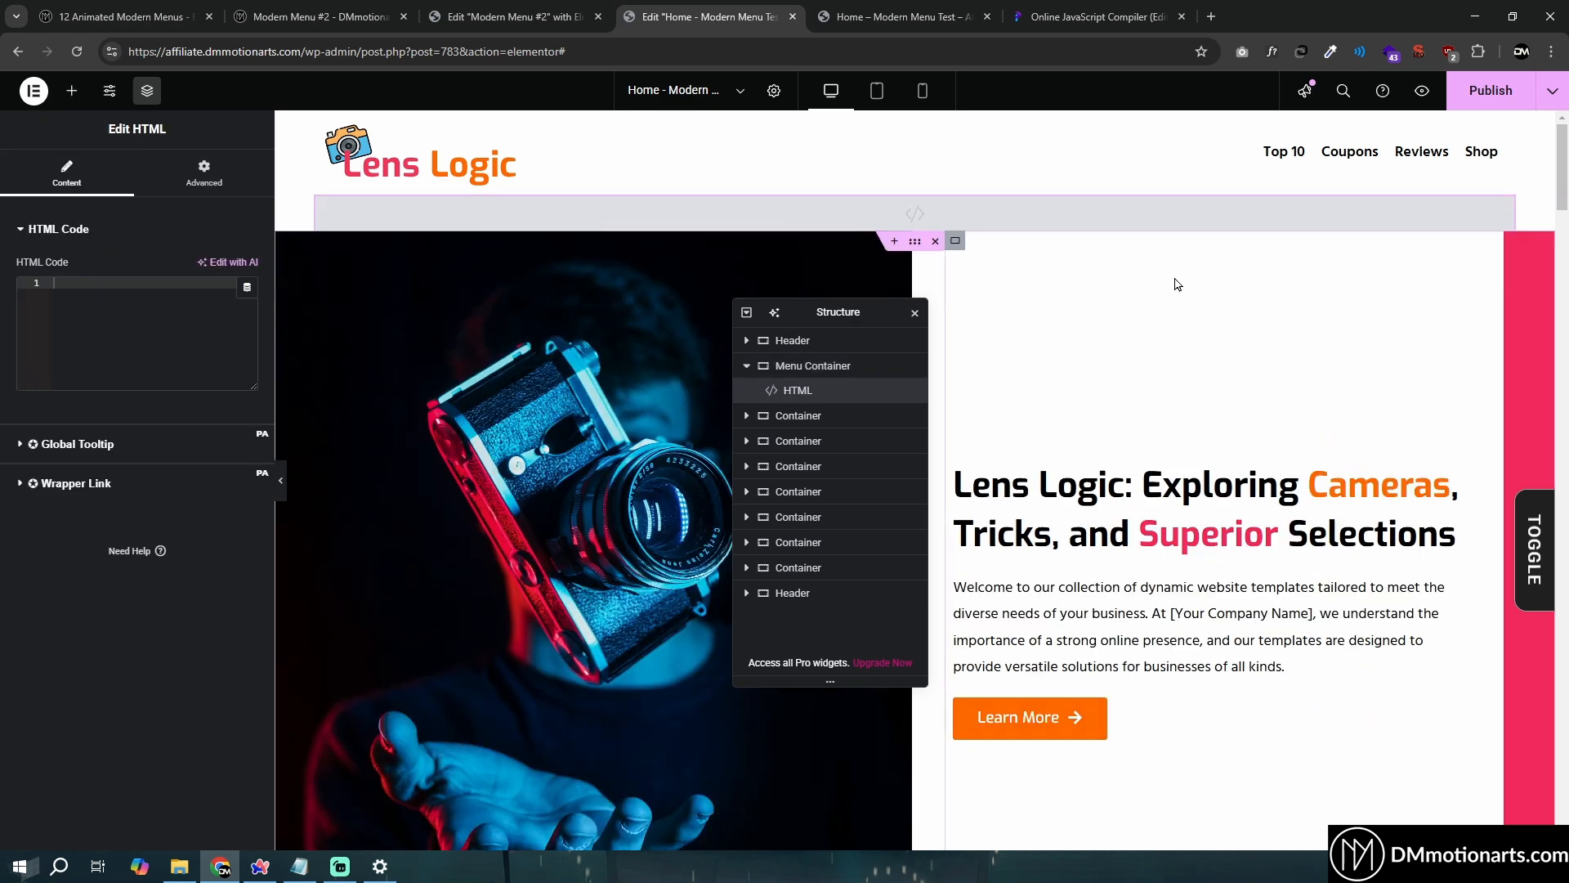
Copy the full Hamburger Icon code from the Modern Menu #2 editor into the new HTML widget, and rename that widget Menu Icon
{"action": "left_click", "coordinate": [455, 10]}
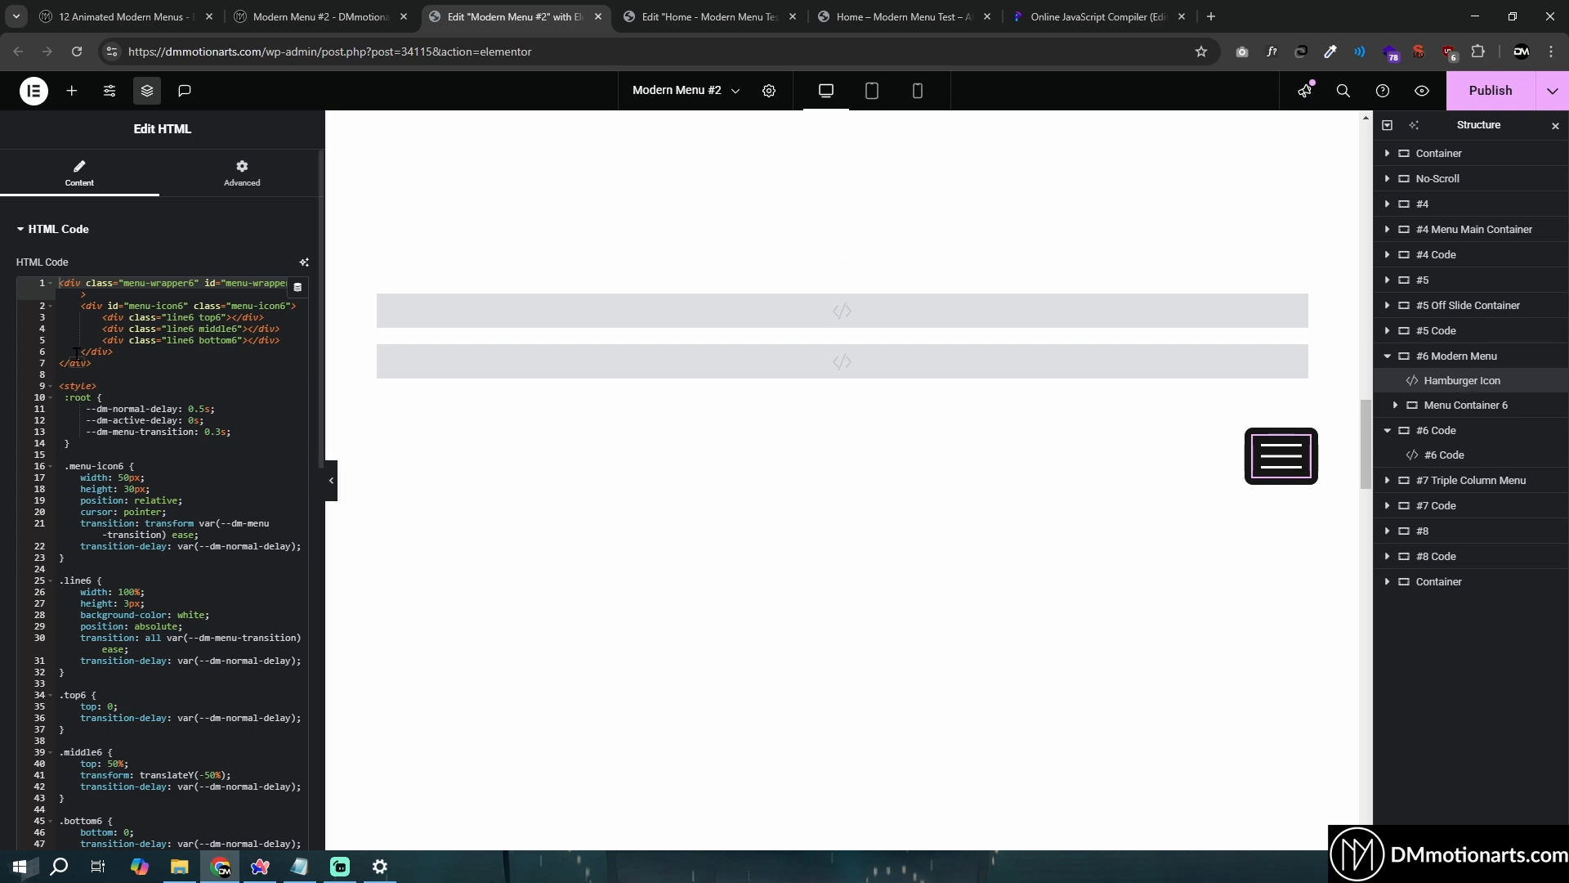
{"action": "left_click", "coordinate": [231, 392]}
{"action": "key", "text": "ctrl+a"}
{"action": "key", "text": "ctrl+c"}
{"action": "left_click", "coordinate": [708, 16]}
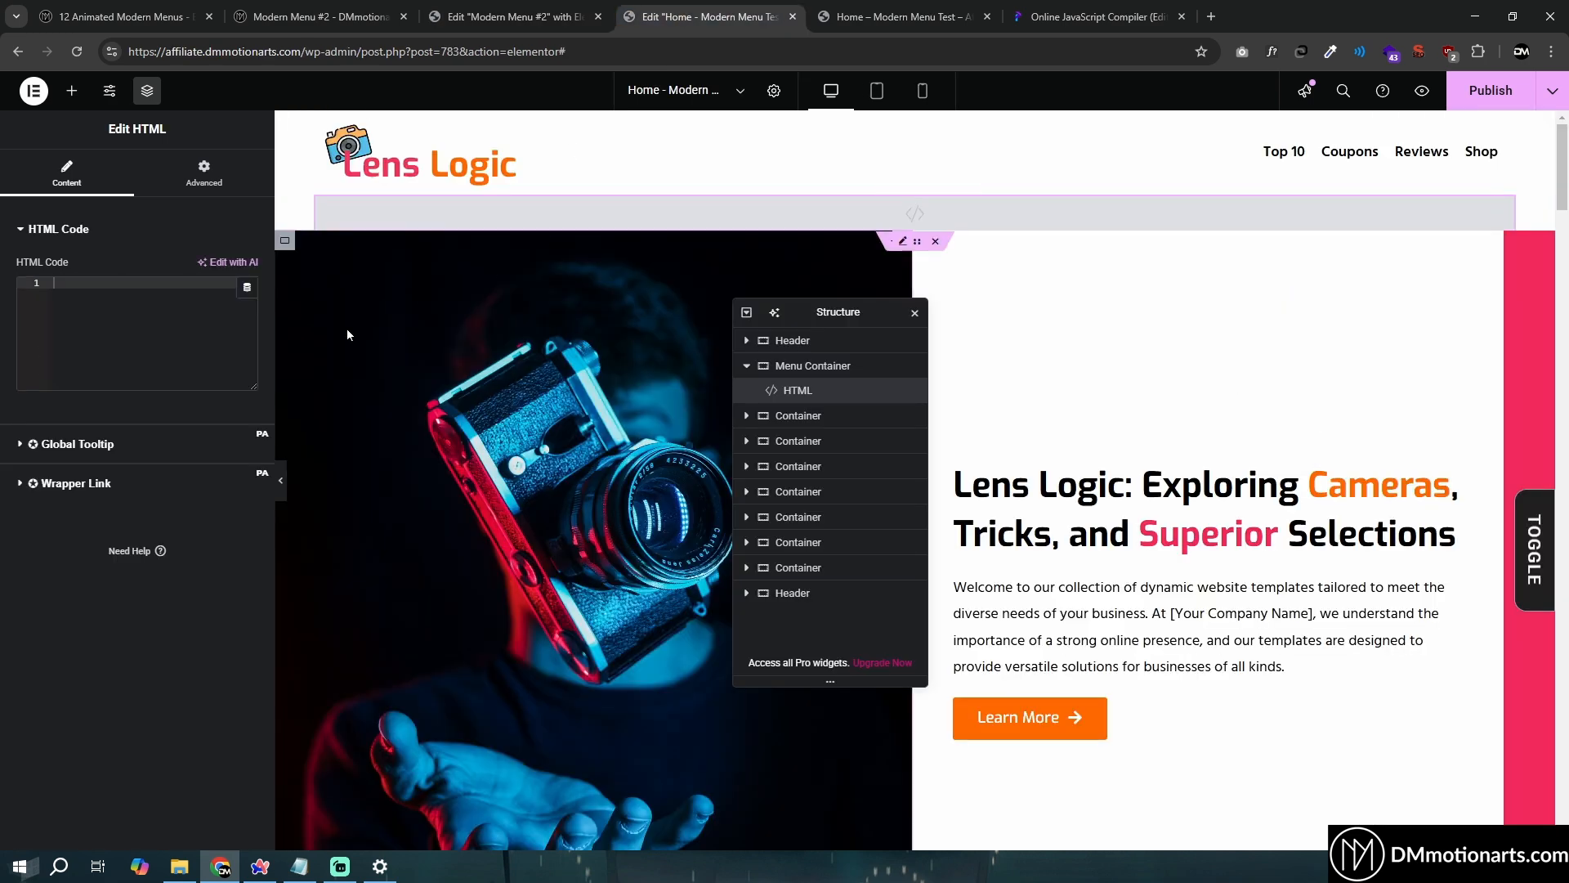
{"action": "key", "text": "ctrl+v"}
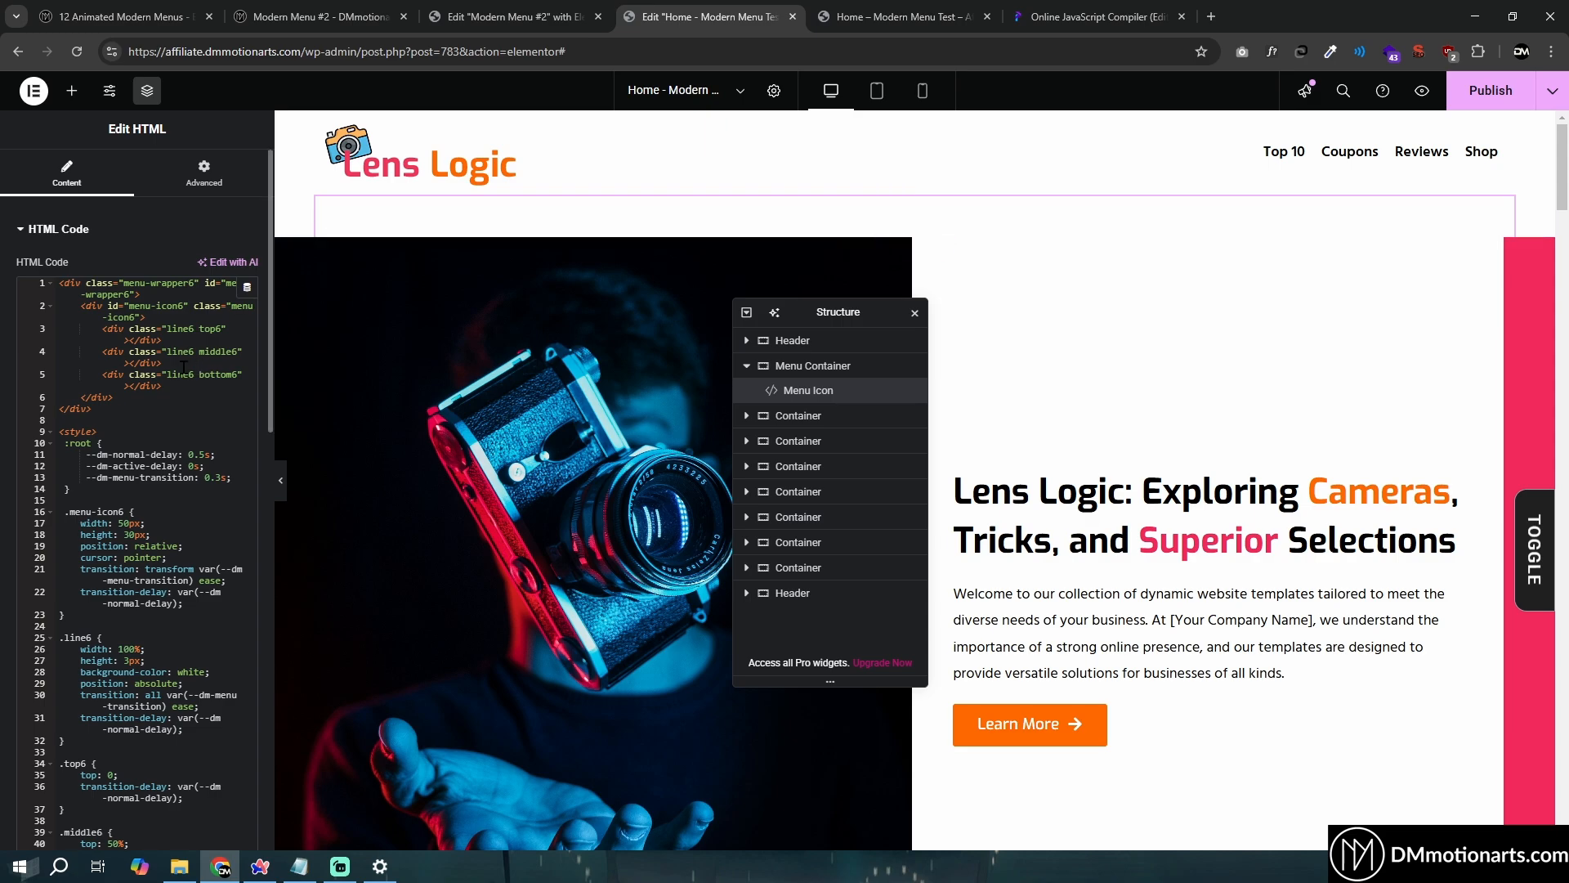
Change the background-color of the .line6 rule in the Menu Icon code to red
{"action": "scroll", "coordinate": [181, 370], "scroll_direction": "down", "scroll_amount": 3}
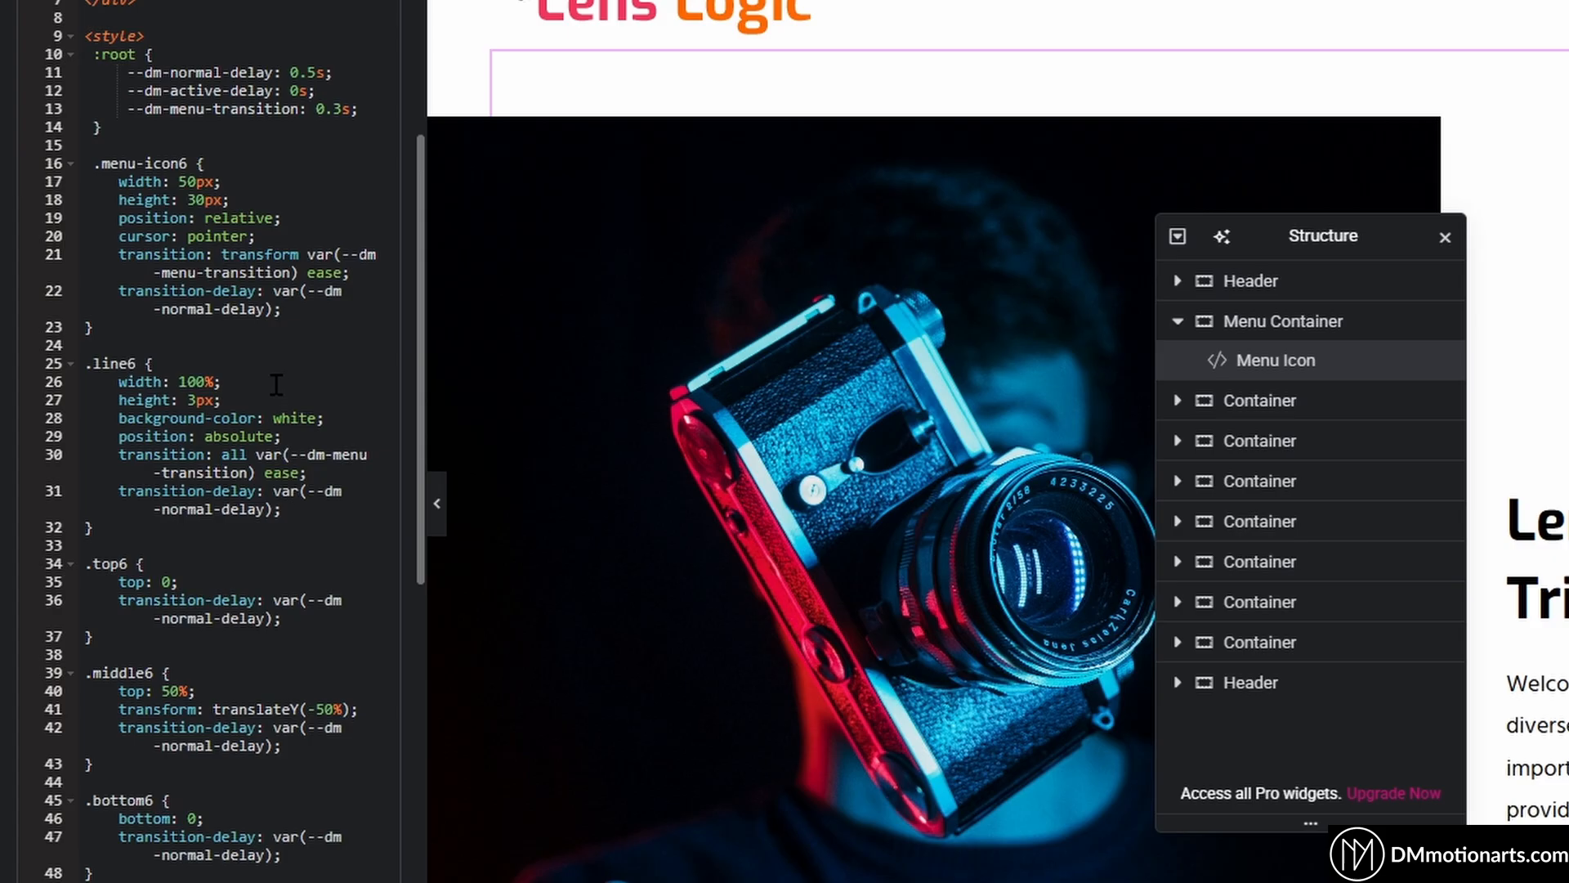
{"action": "double_click", "coordinate": [296, 418]}
{"action": "type", "text": "red"}
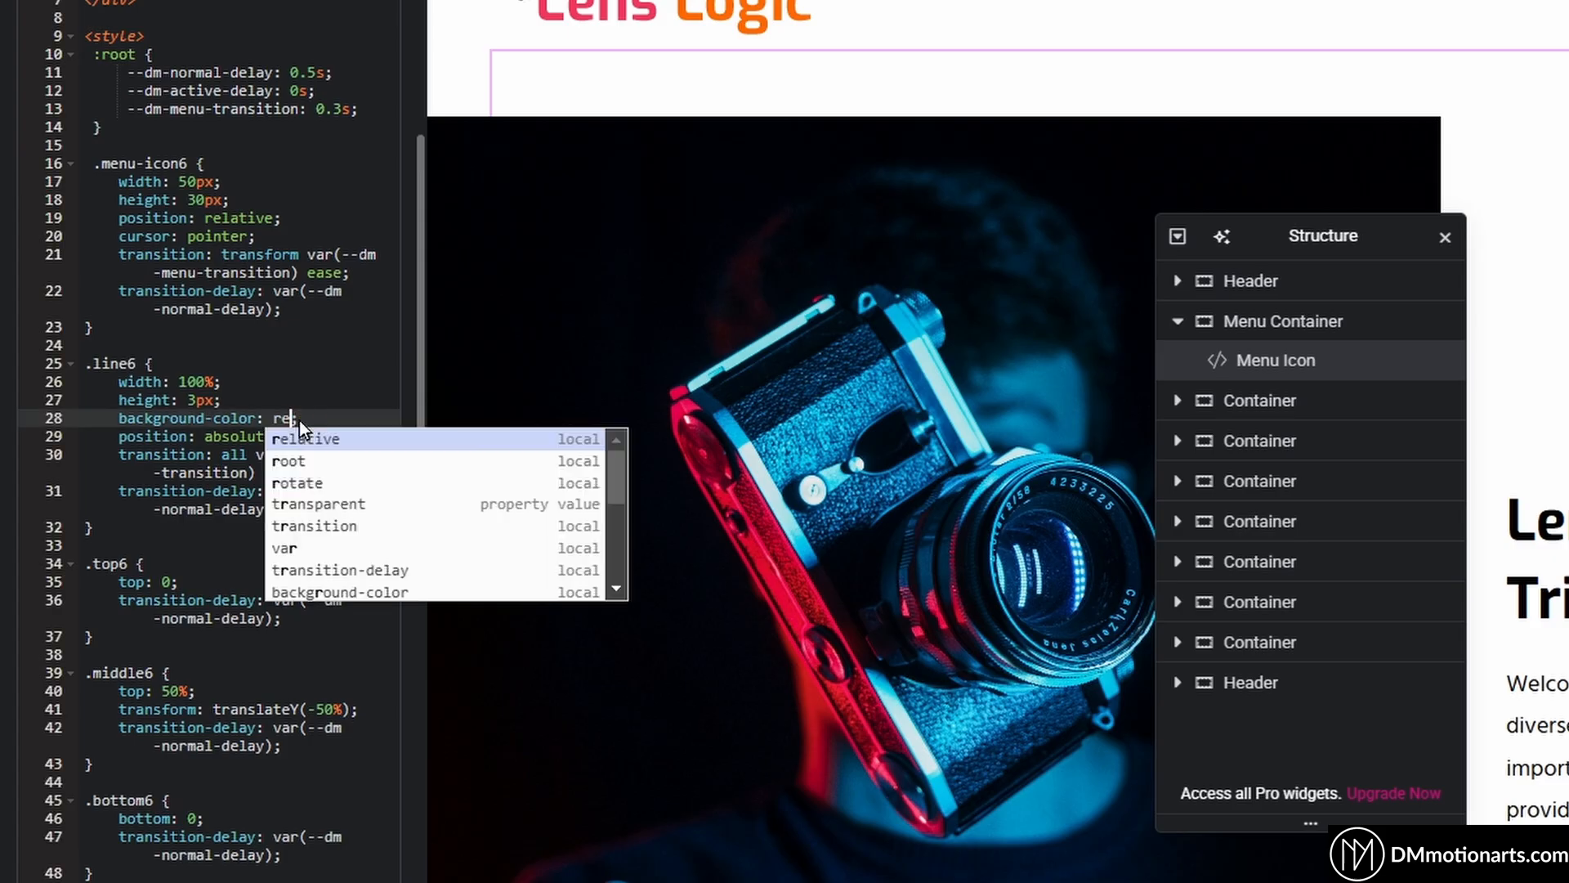
{"action": "left_click", "coordinate": [333, 411]}
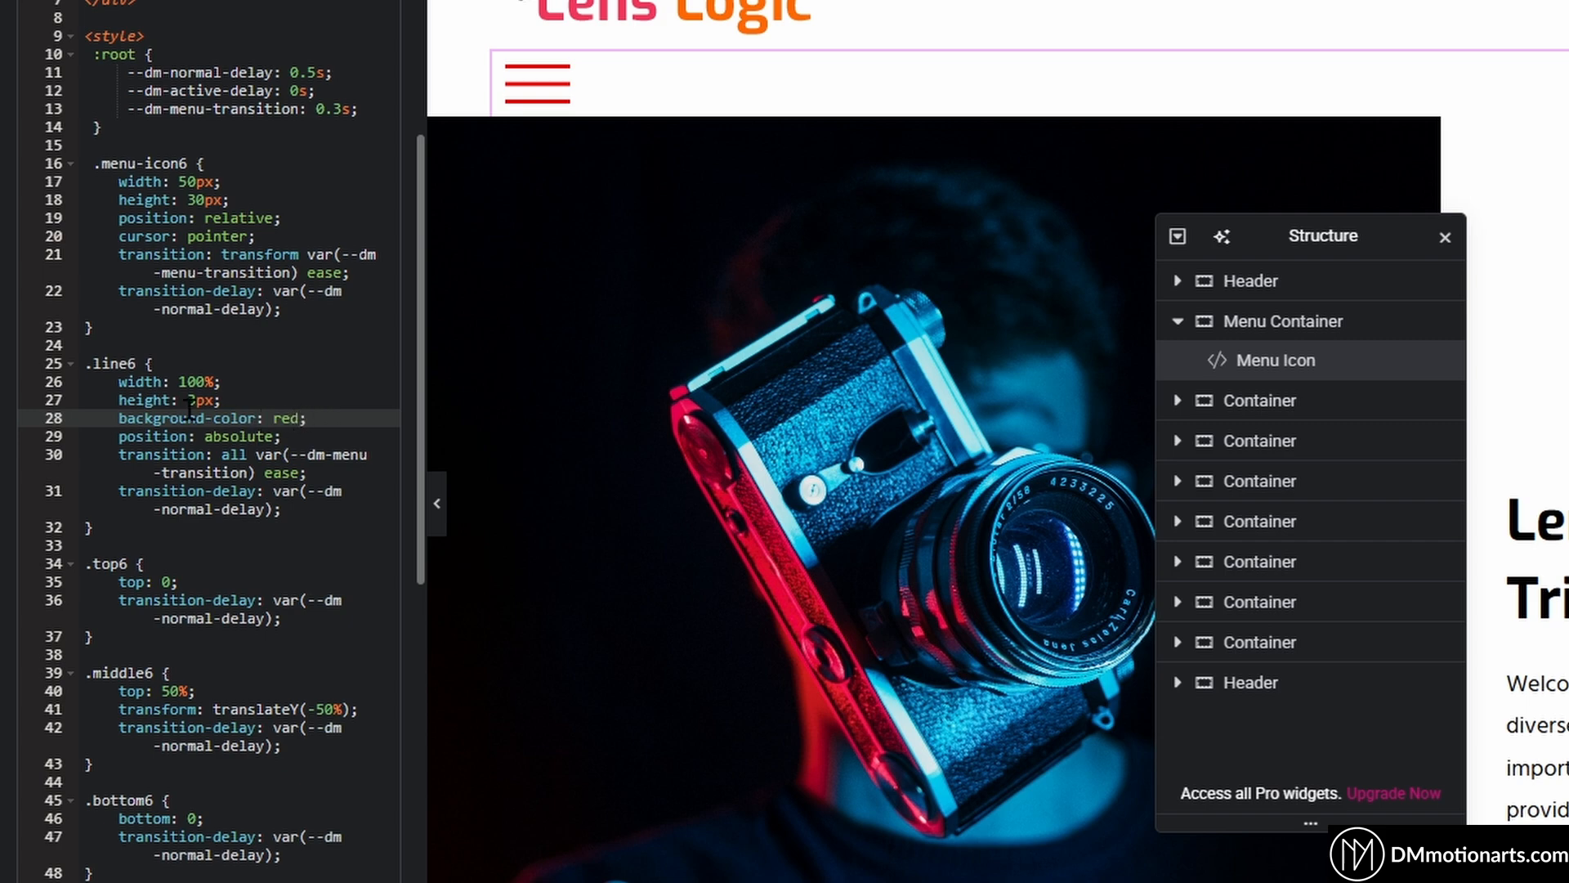
{"action": "left_click", "coordinate": [331, 362]}
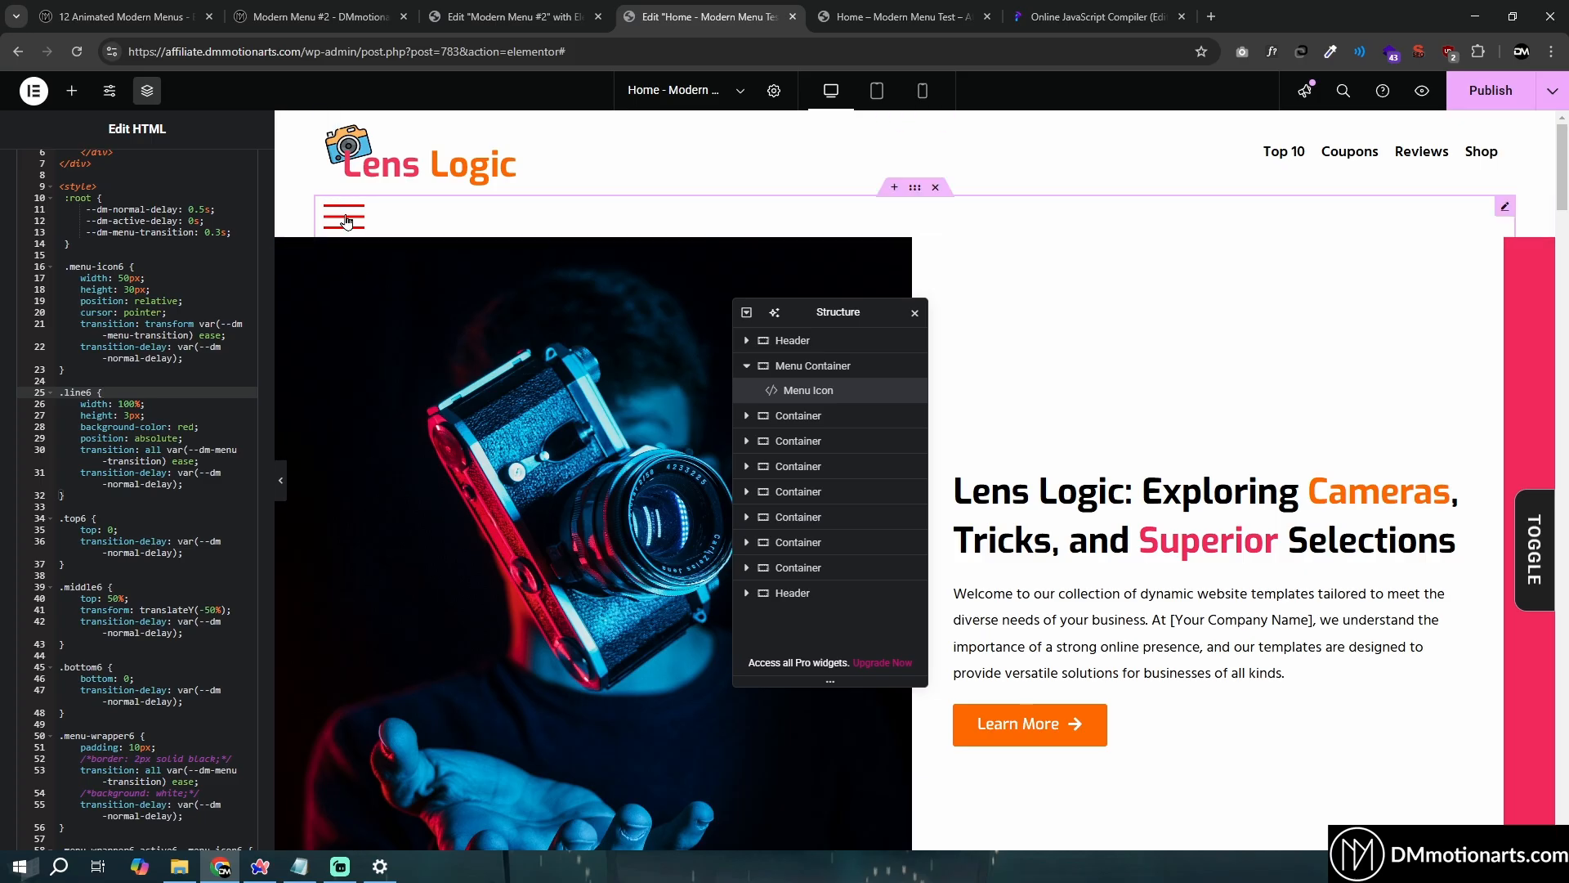
Review the Menu Icon code and settings, and examine the hamburger icon on the live Modern Menu #2 page
{"action": "scroll", "coordinate": [144, 344], "scroll_direction": "up", "scroll_amount": 3}
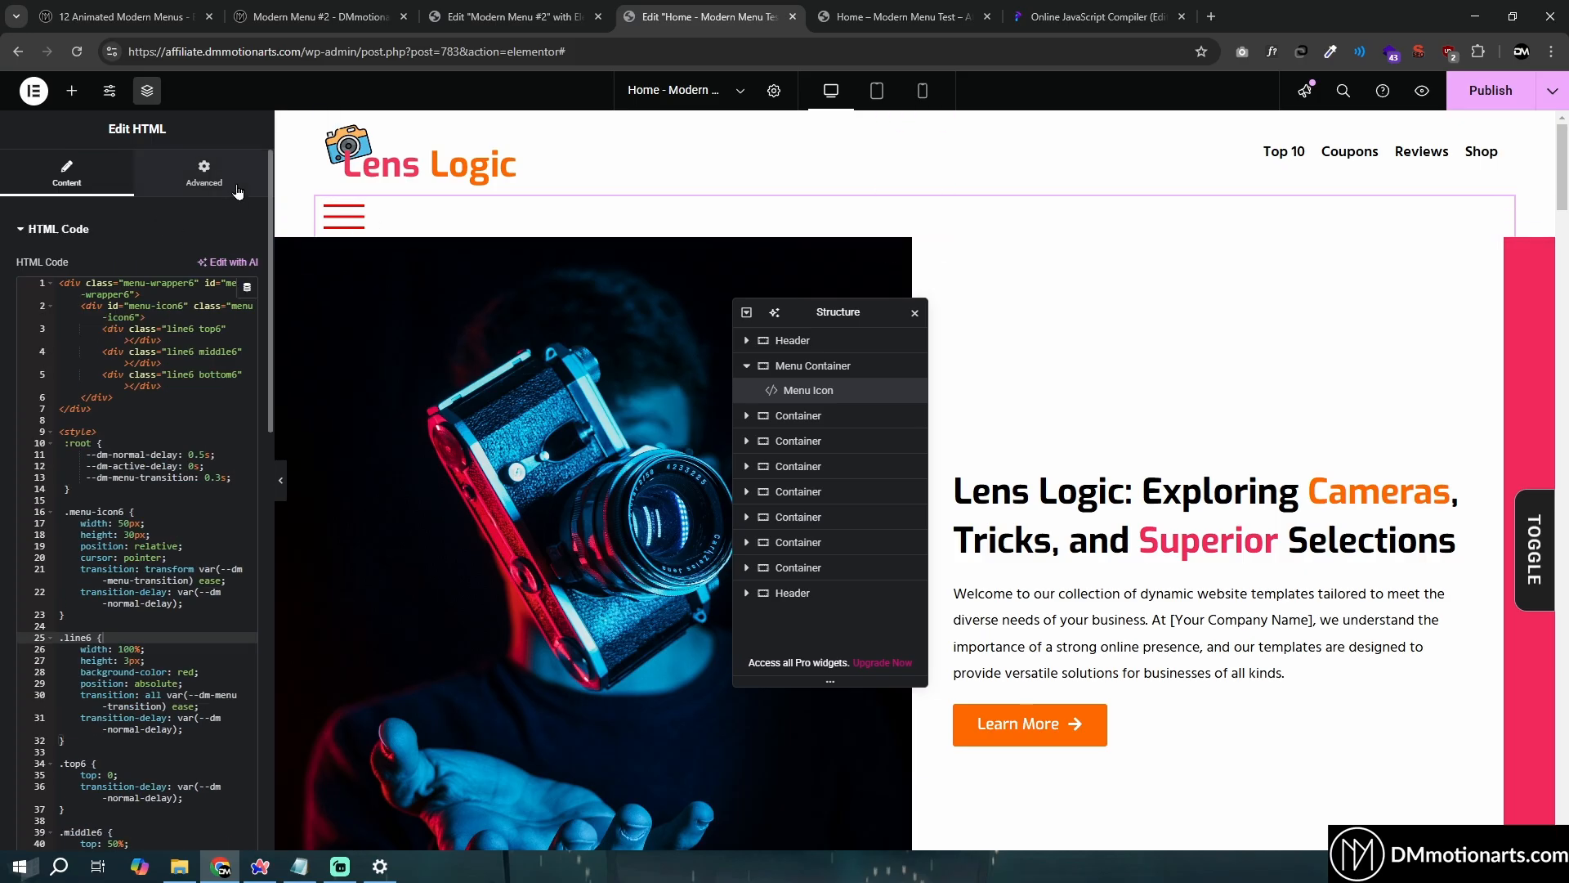
{"action": "left_click", "coordinate": [204, 174]}
{"action": "left_click", "coordinate": [67, 174]}
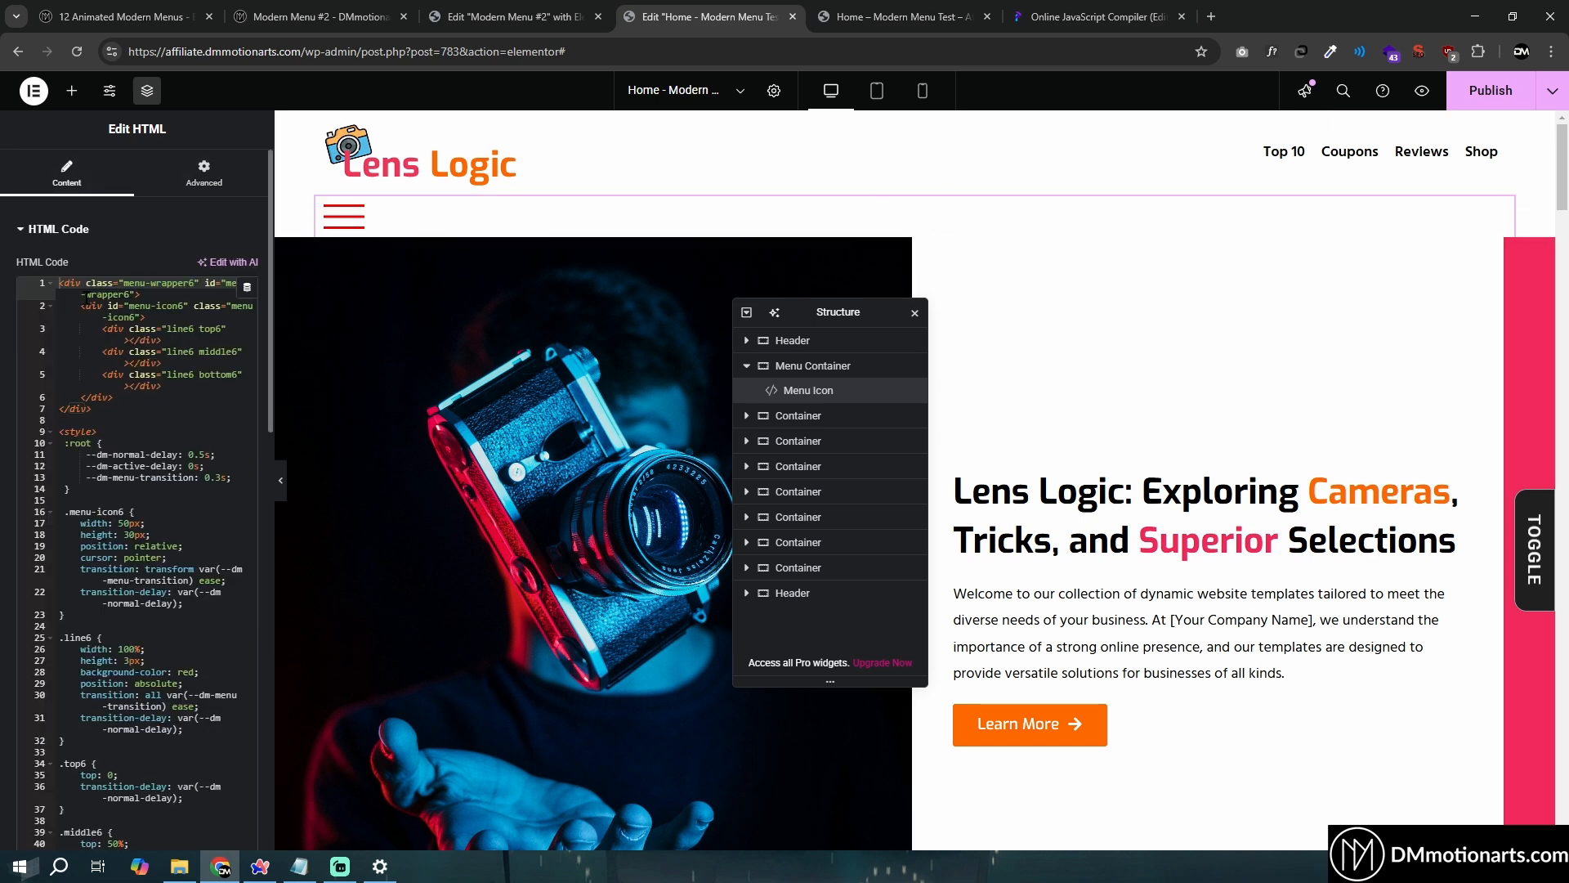
{"action": "left_click_drag", "start_coordinate": [59, 283], "coordinate": [193, 654]}
{"action": "left_click", "coordinate": [189, 646]}
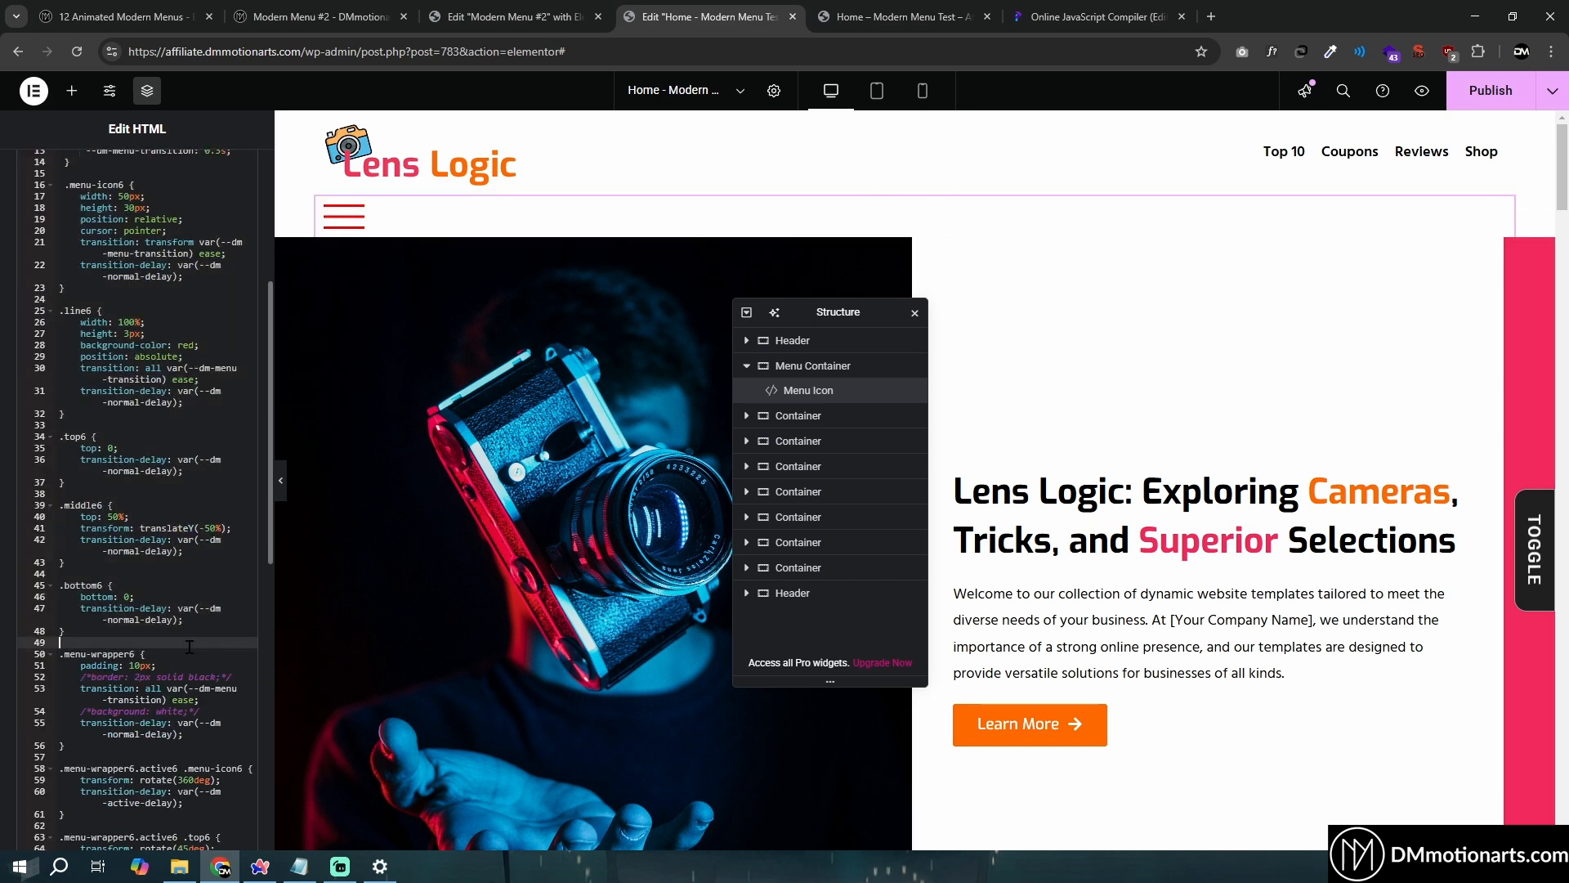
{"action": "left_click", "coordinate": [318, 16]}
{"action": "scroll", "coordinate": [1477, 174], "scroll_direction": "down", "scroll_amount": 5}
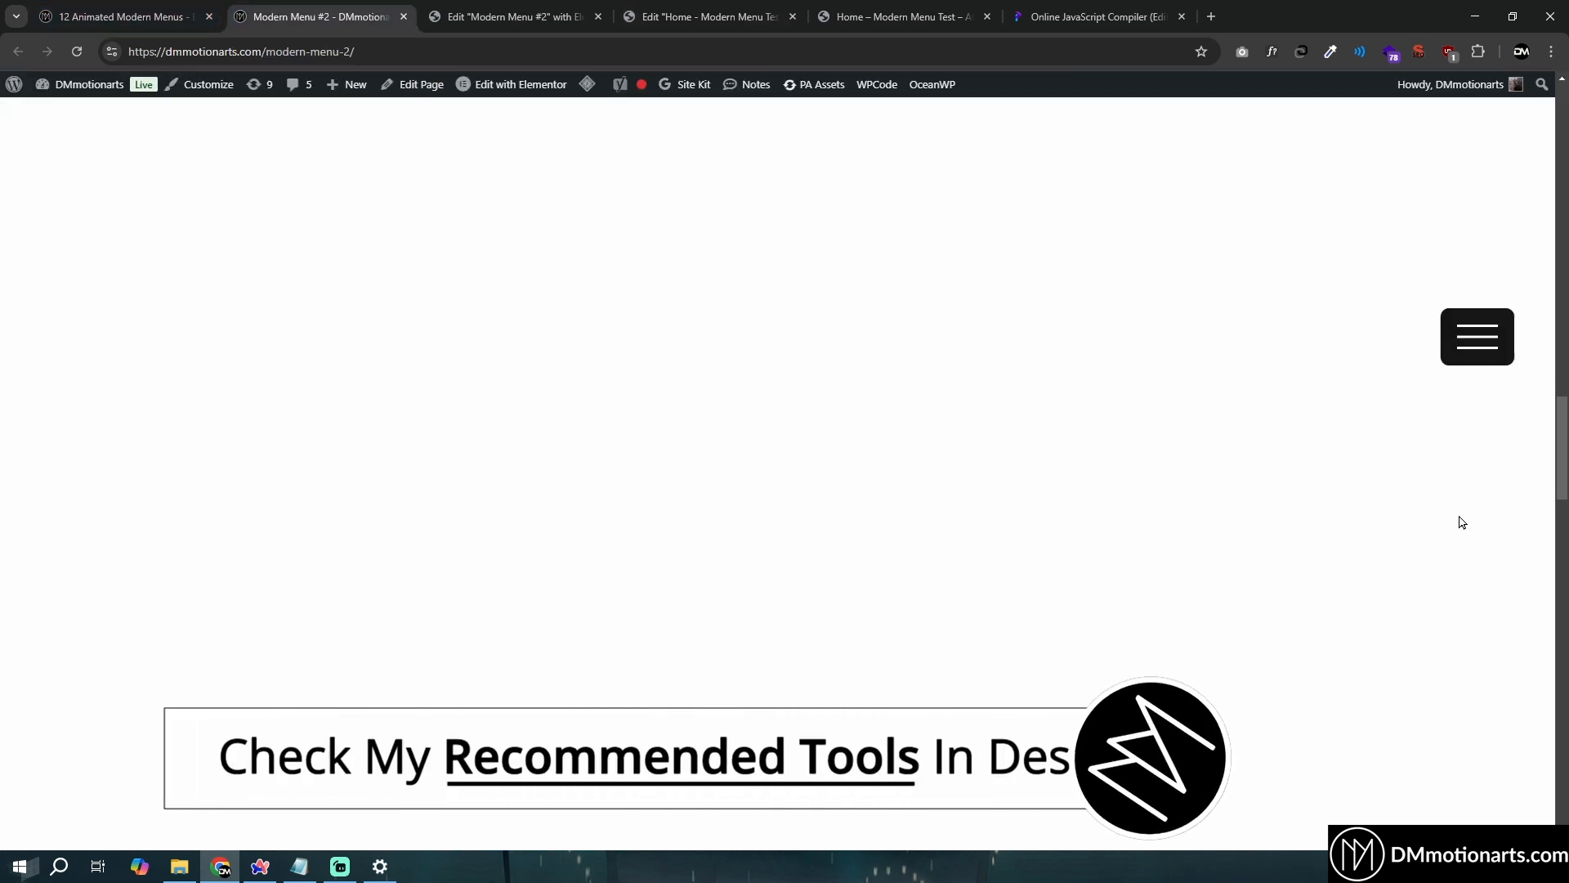
{"action": "scroll", "coordinate": [1464, 515], "scroll_direction": "up", "scroll_amount": 5}
{"action": "scroll", "coordinate": [1510, 452], "scroll_direction": "down", "scroll_amount": 2}
{"action": "left_click", "coordinate": [703, 16]}
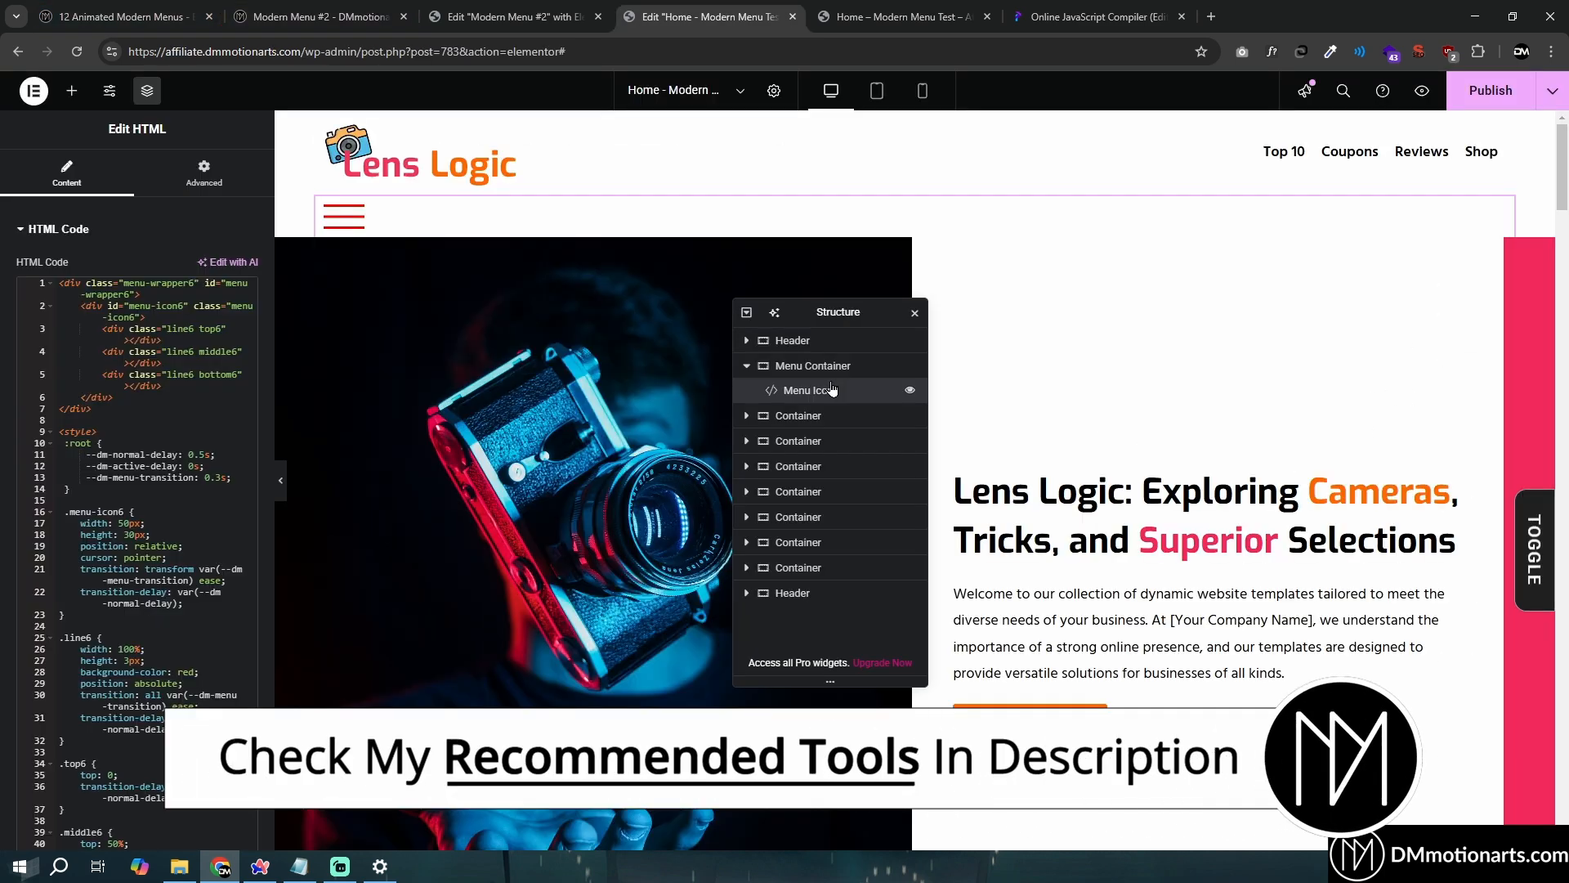
Set the Menu Icon widget's Align Self to End, and select its parent Menu Container
{"action": "left_click", "coordinate": [204, 173]}
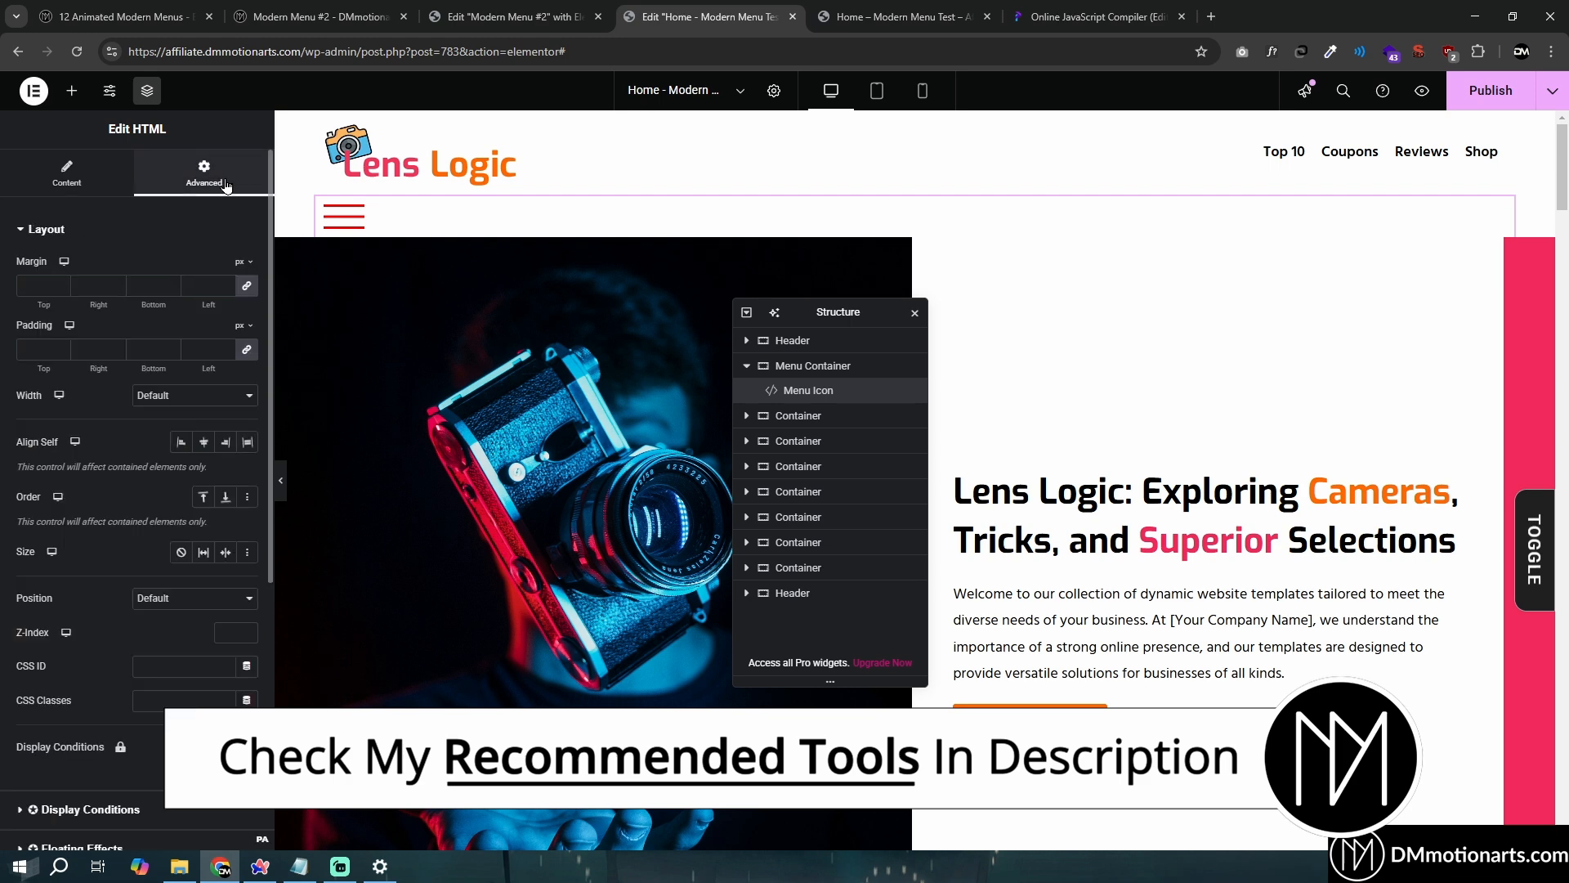
{"action": "left_click", "coordinate": [226, 443]}
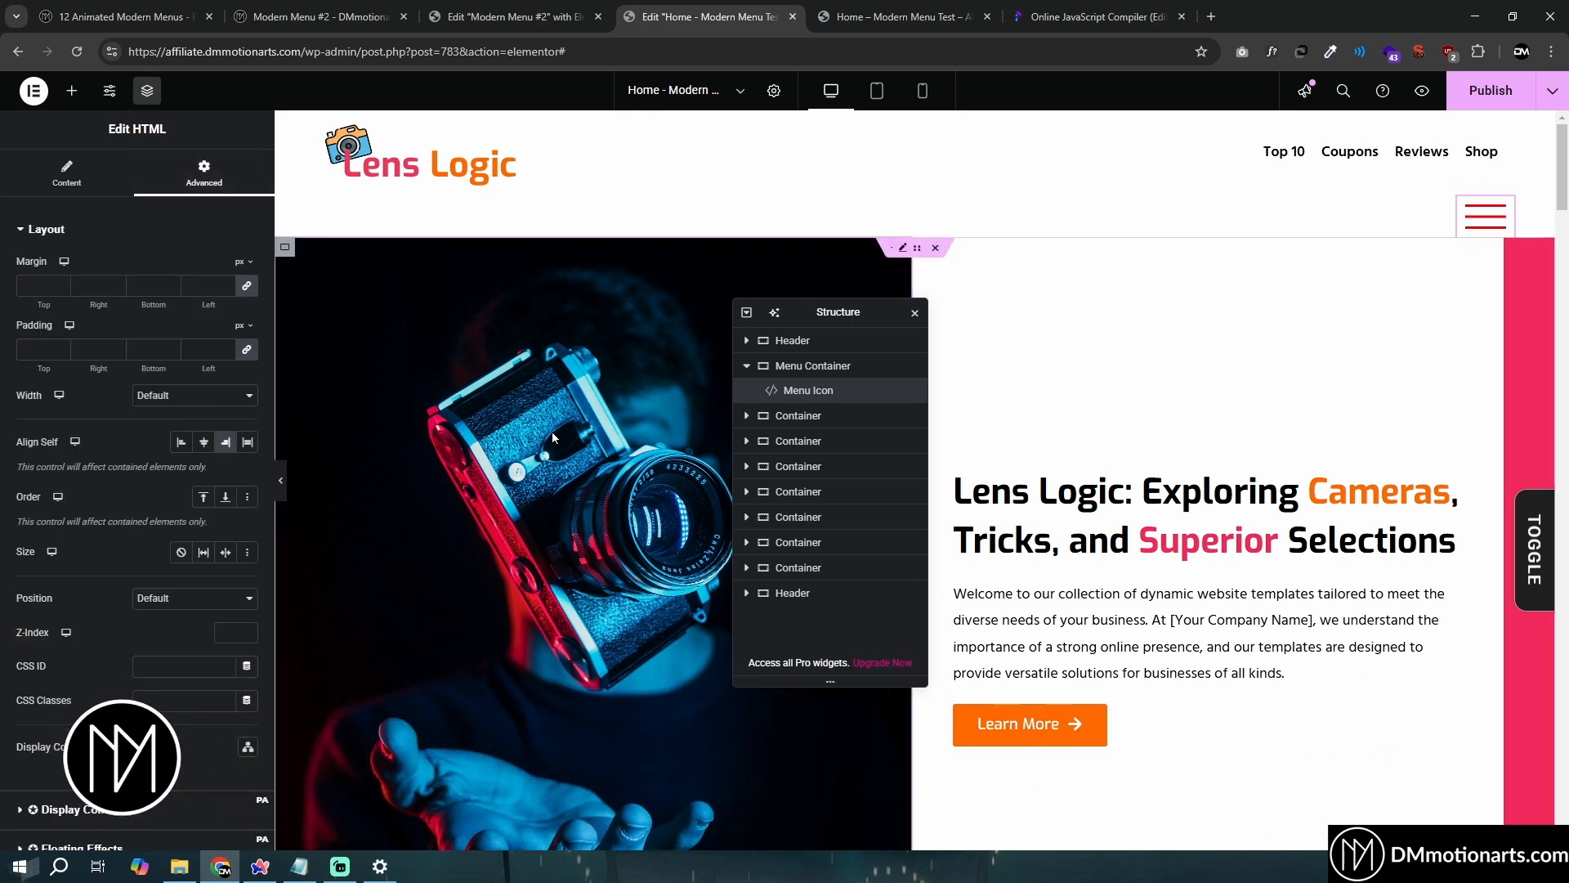
{"action": "left_click", "coordinate": [823, 378]}
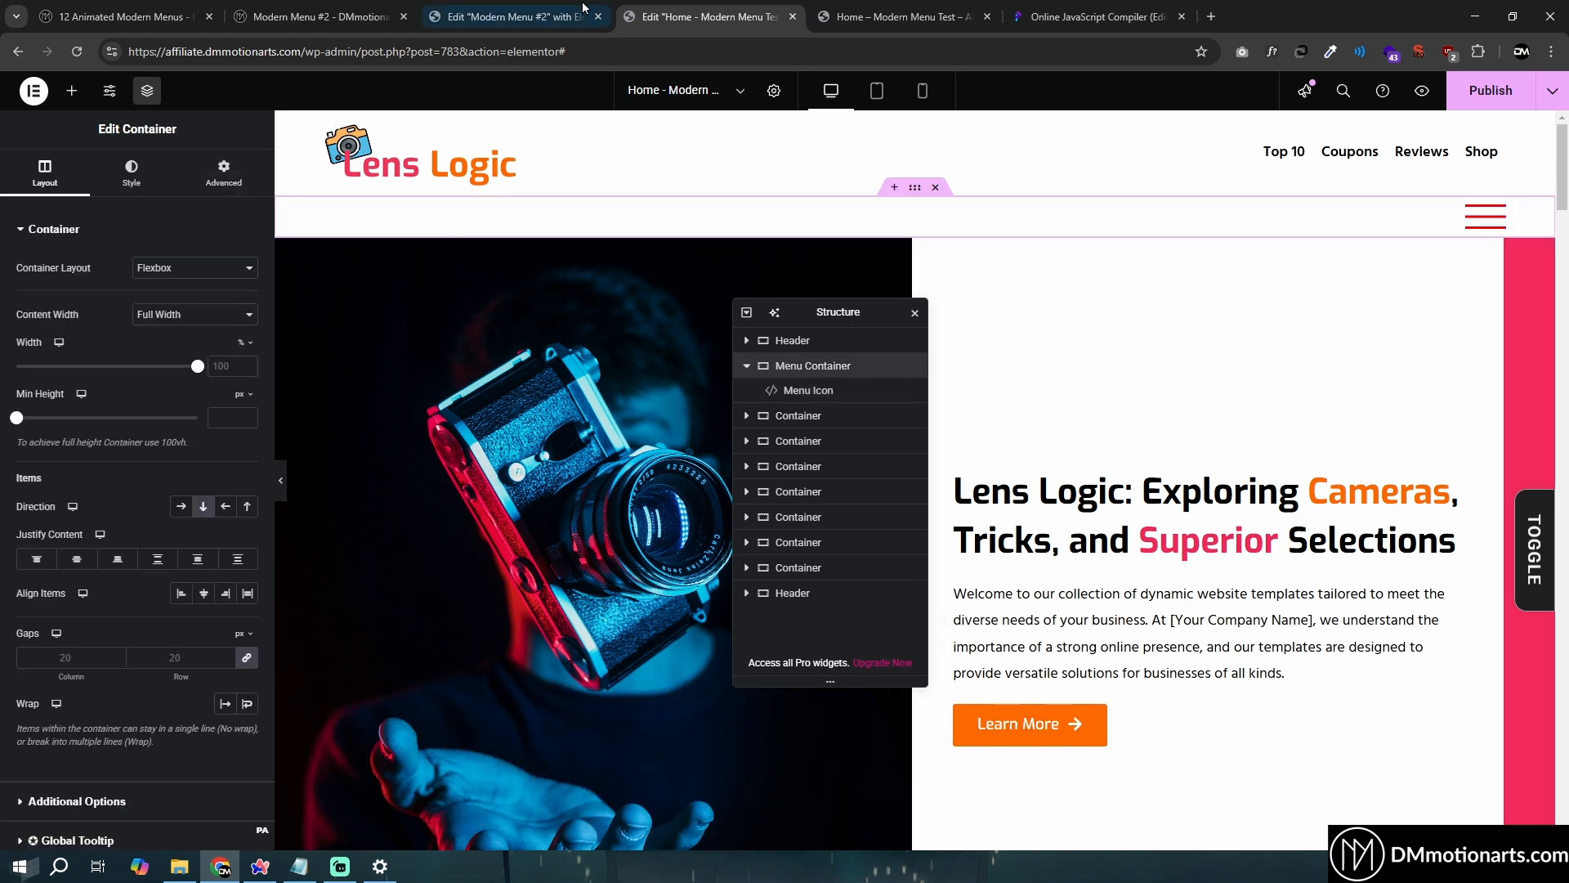
Check the opened reference menu, and add a full-width container named Menu Wrapper inside Menu Container beneath Menu Icon
{"action": "left_click", "coordinate": [318, 17]}
{"action": "left_click", "coordinate": [1480, 390]}
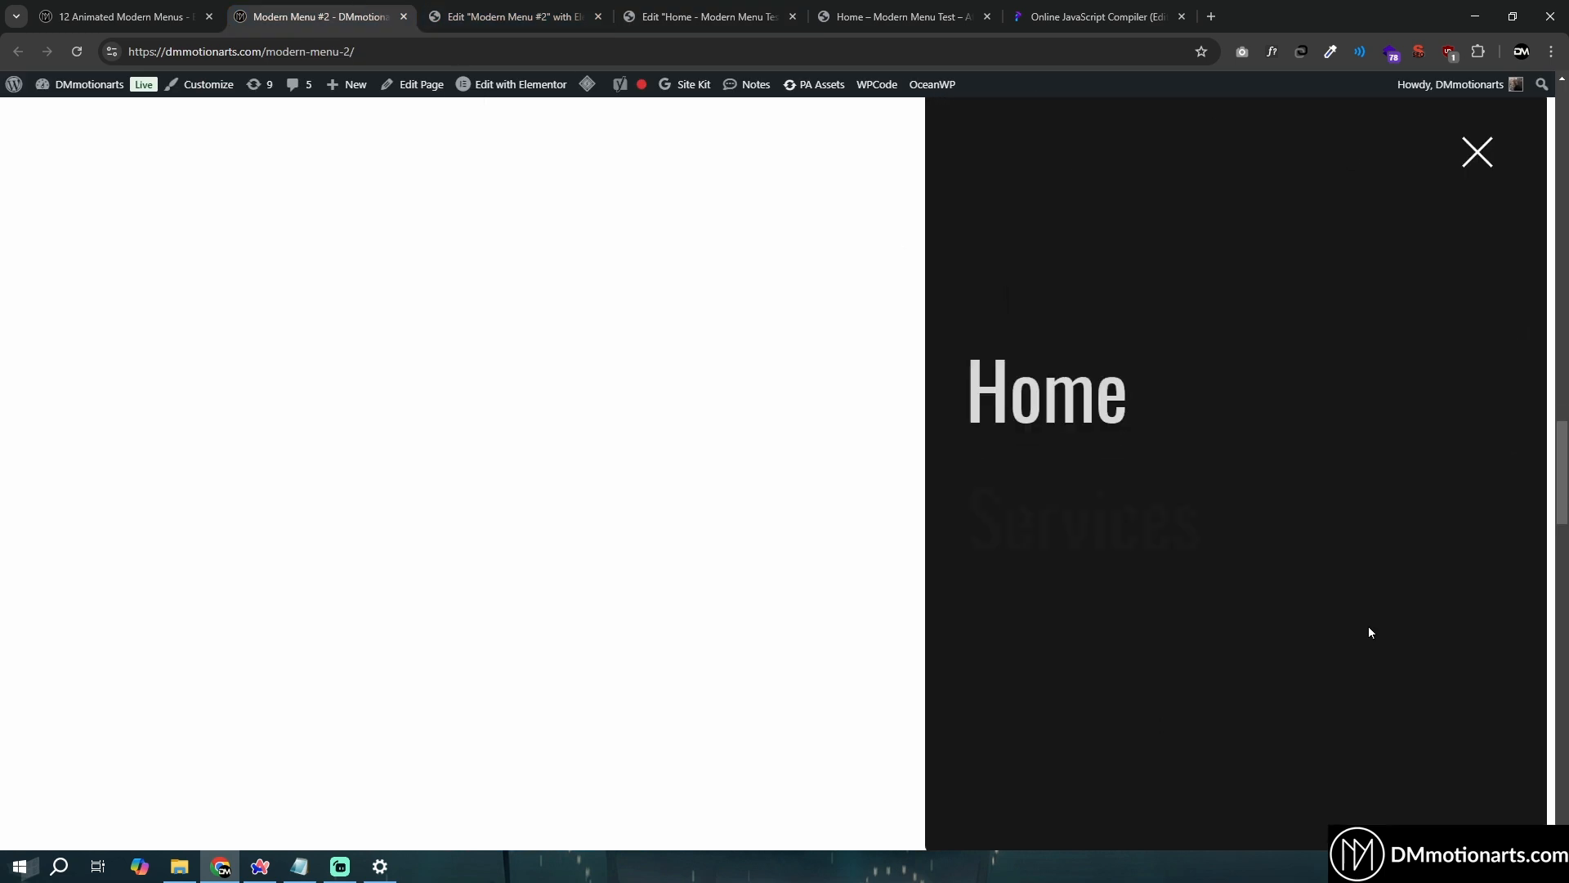
{"action": "left_click", "coordinate": [515, 16]}
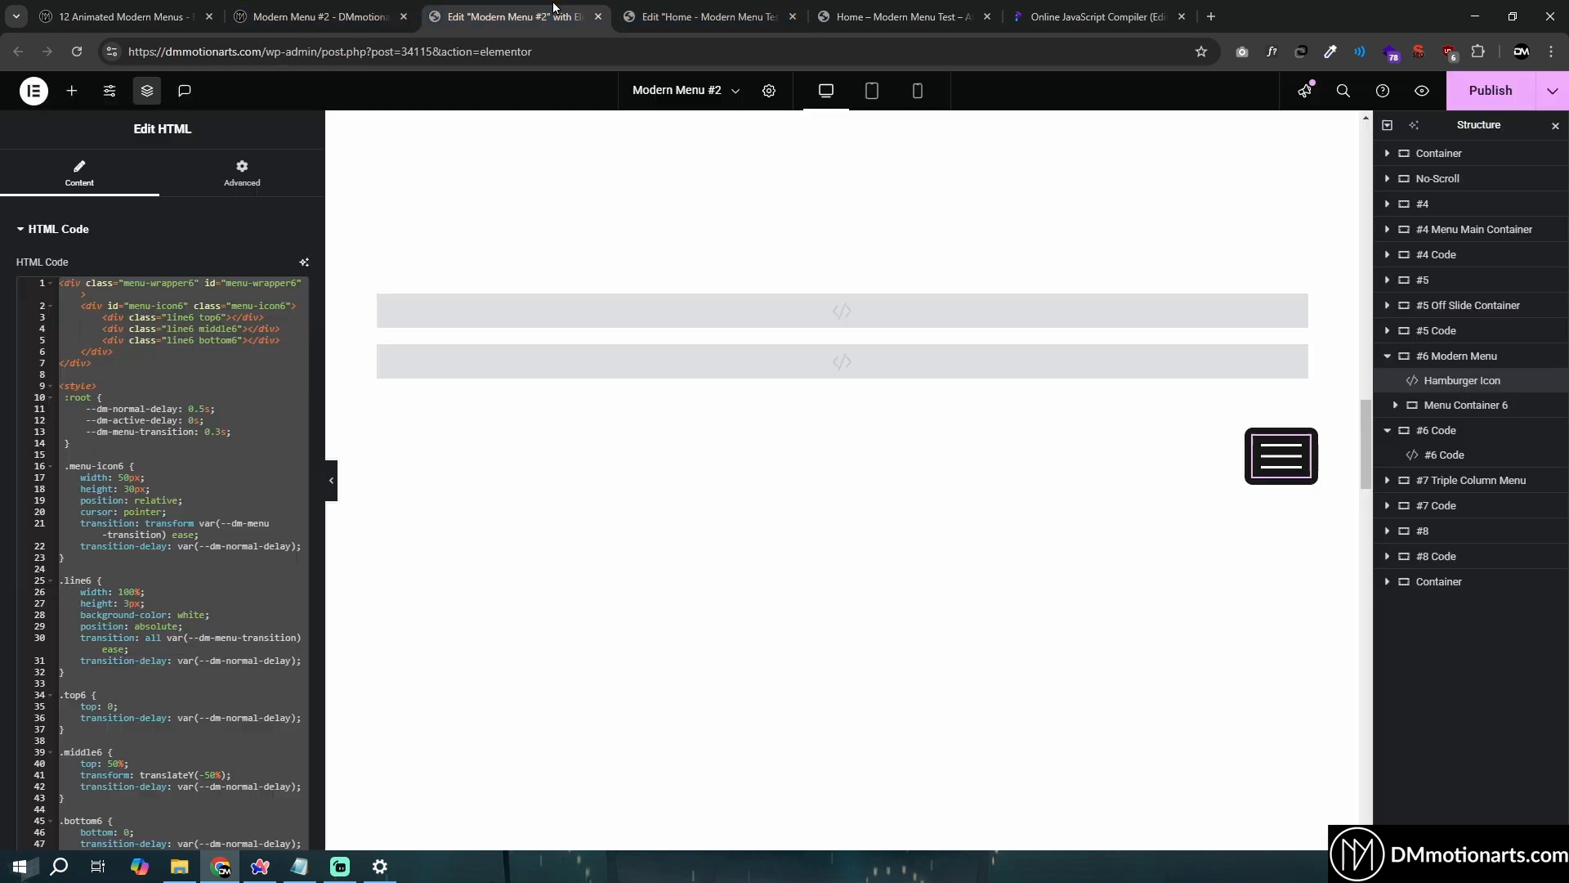
{"action": "left_click", "coordinate": [703, 16]}
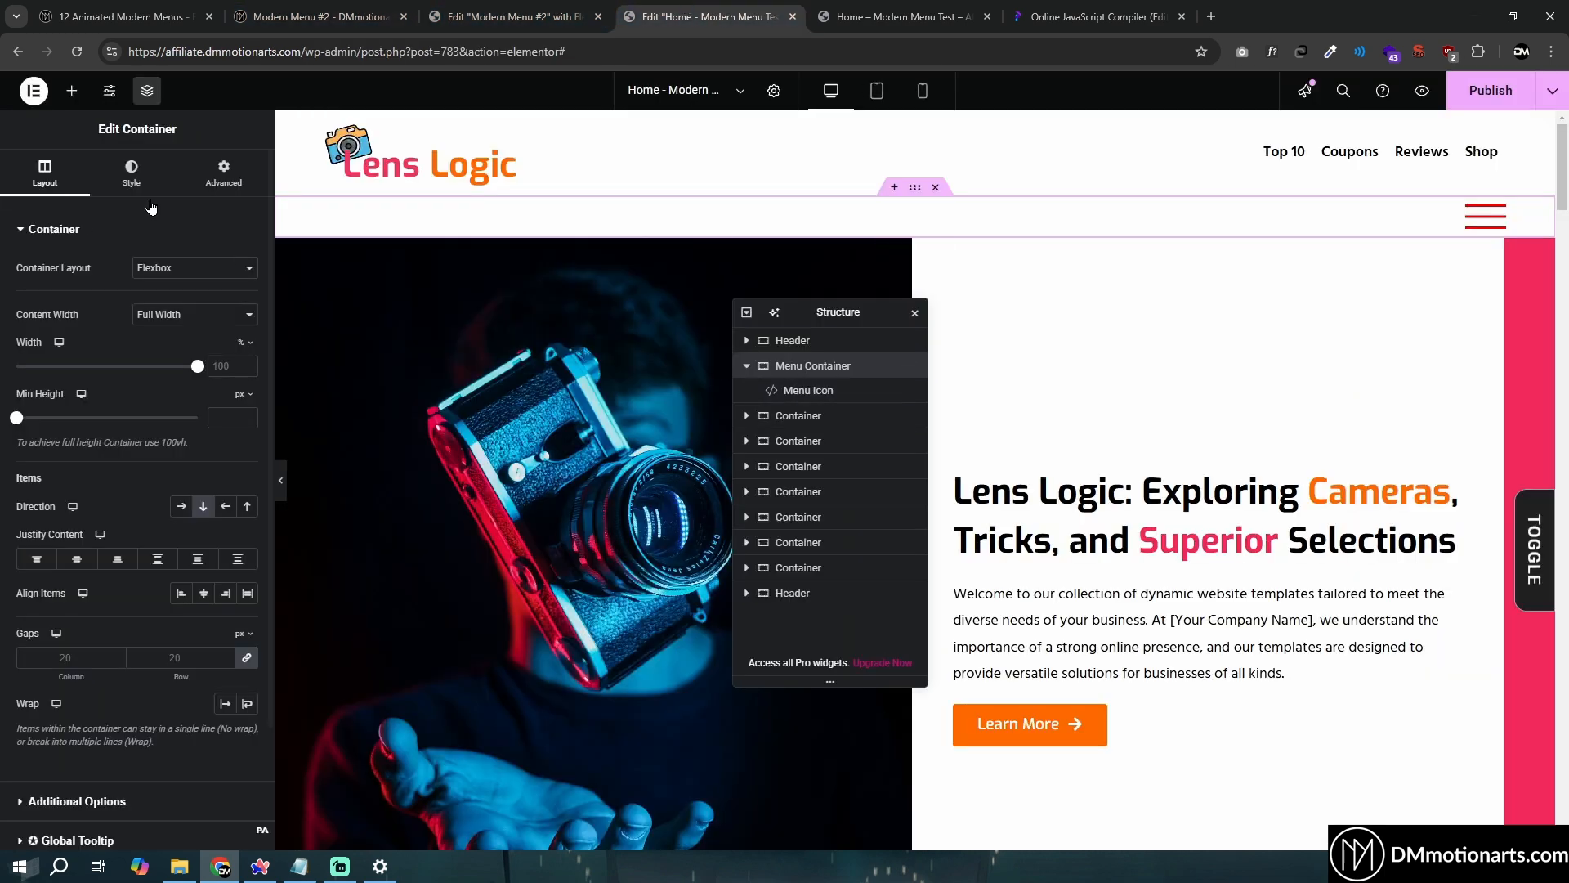
{"action": "left_click", "coordinate": [73, 92]}
{"action": "left_click_drag", "start_coordinate": [69, 304], "coordinate": [809, 419]}
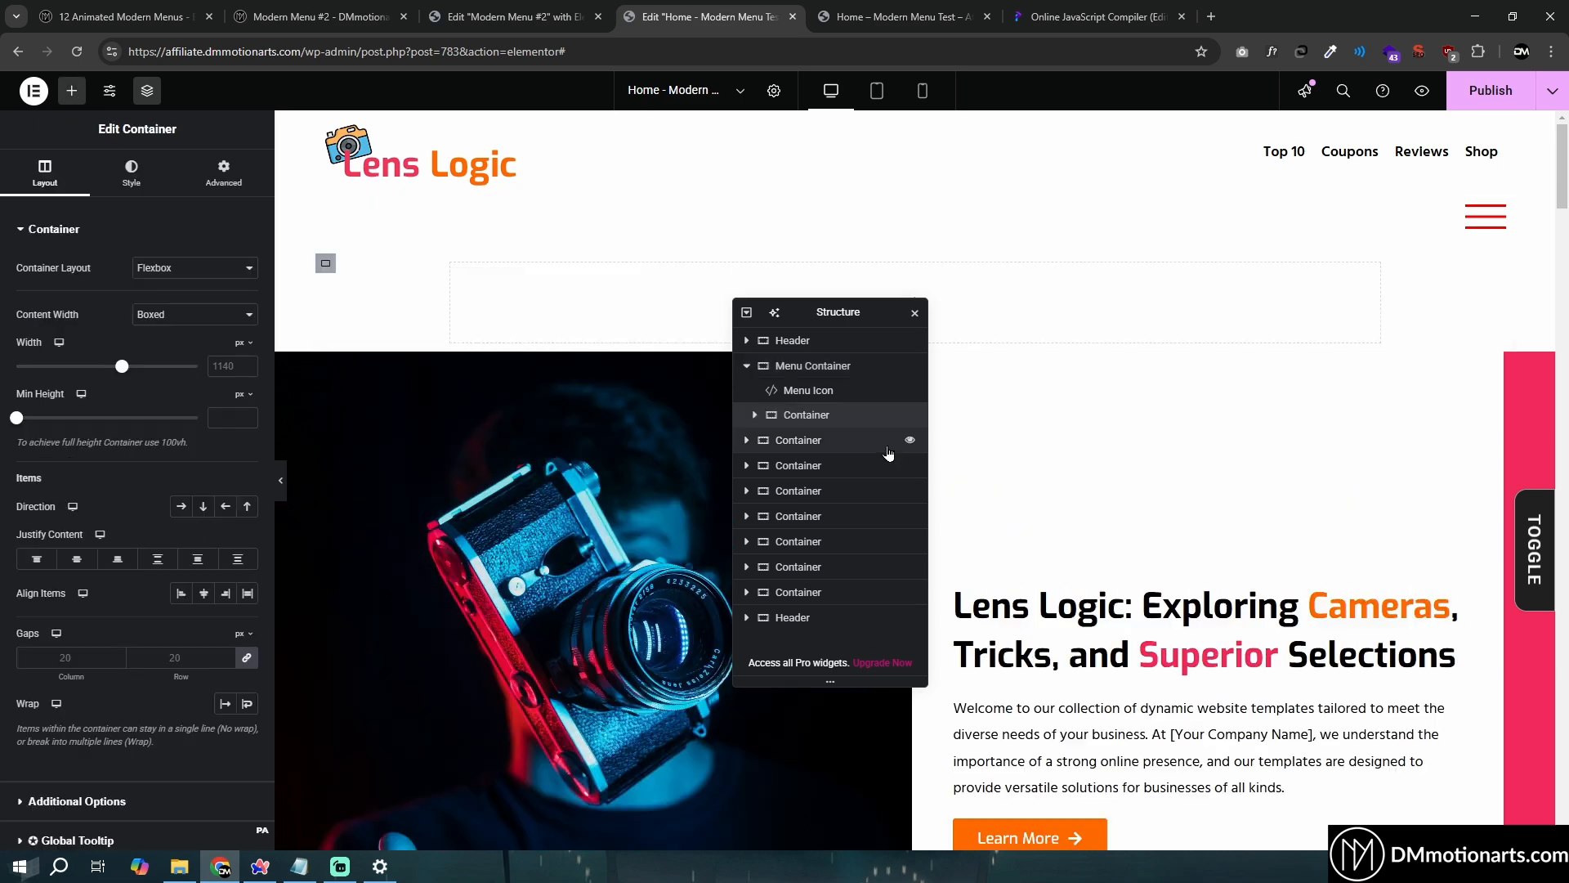
{"action": "type", "text": "enu Wrapp"}
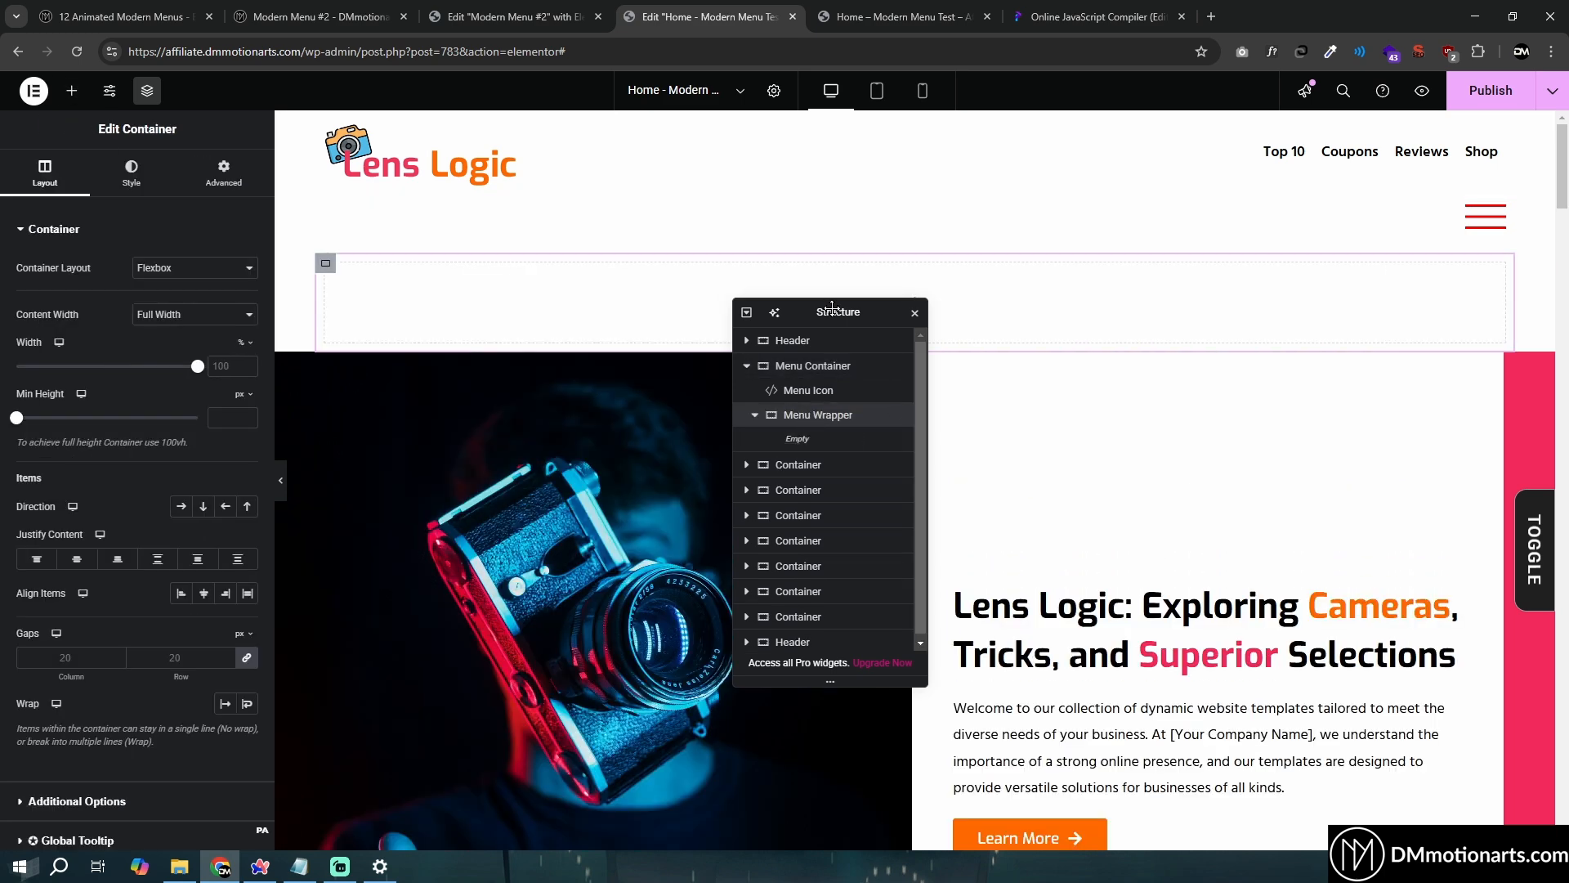
Set Menu Wrapper's minimum height to 578 px and give it a classic background colored #141414
{"action": "left_click_drag", "start_coordinate": [830, 309], "coordinate": [1024, 312]}
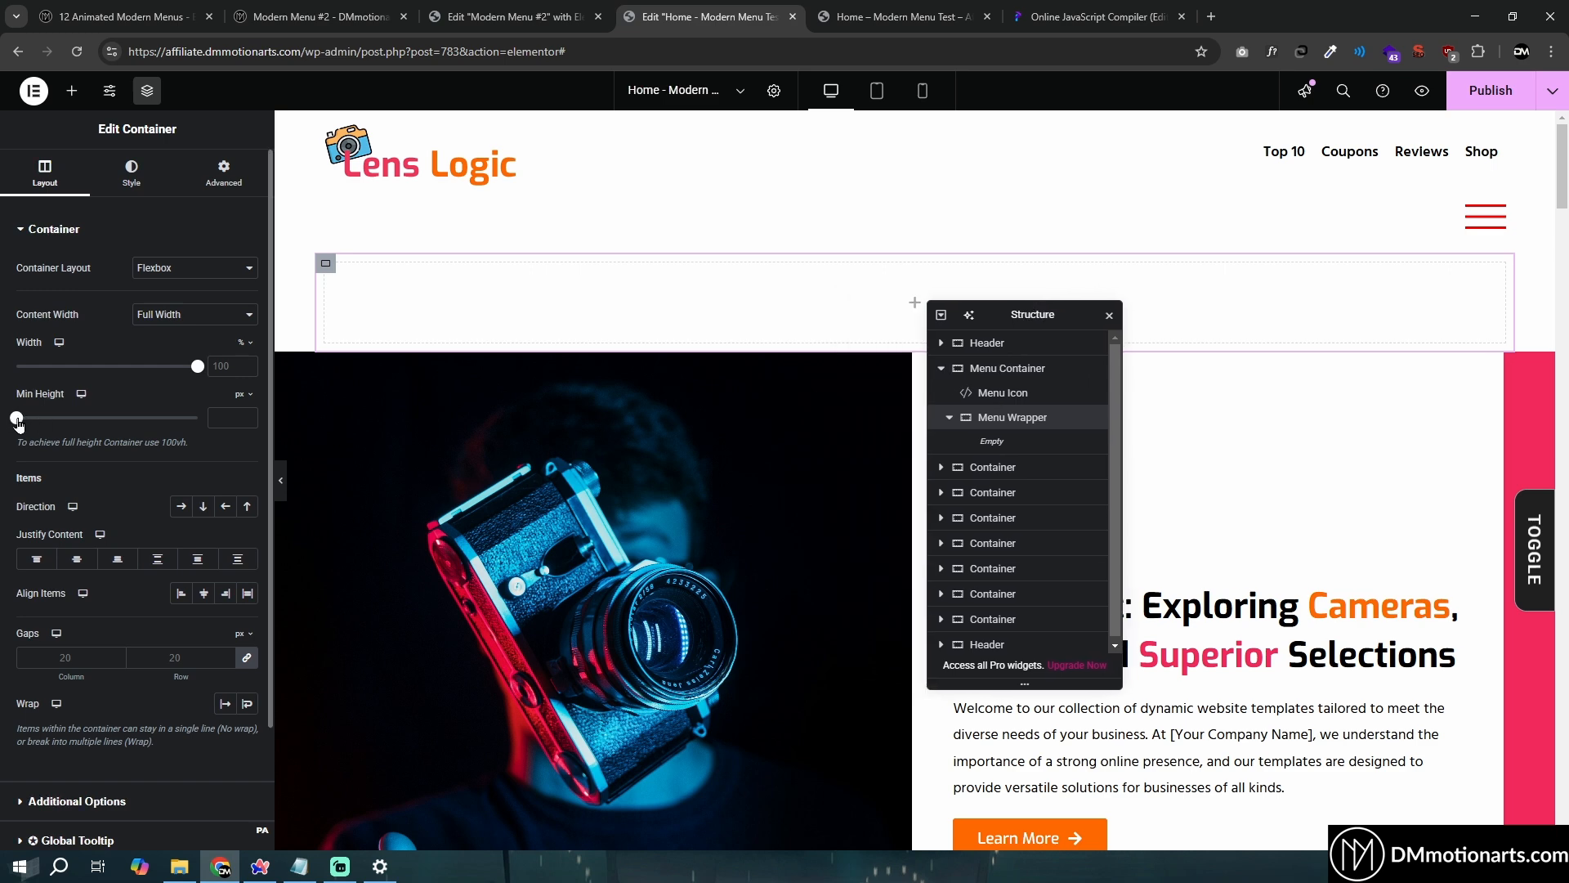
{"action": "left_click_drag", "start_coordinate": [18, 419], "coordinate": [89, 418]}
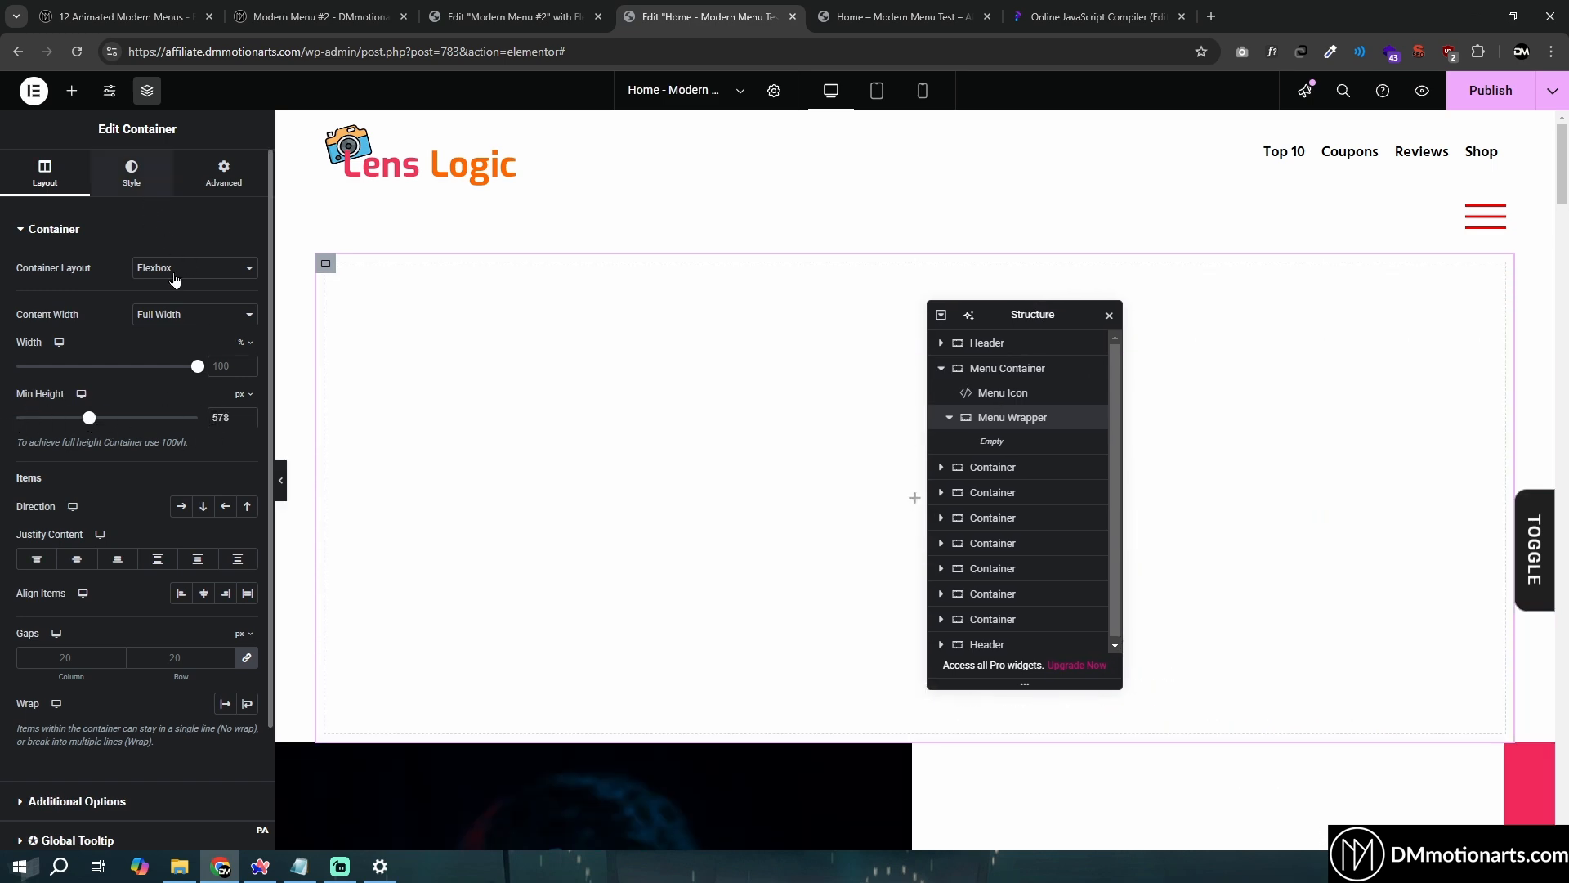
{"action": "left_click", "coordinate": [131, 174]}
{"action": "left_click", "coordinate": [181, 303]}
{"action": "left_click", "coordinate": [246, 336]}
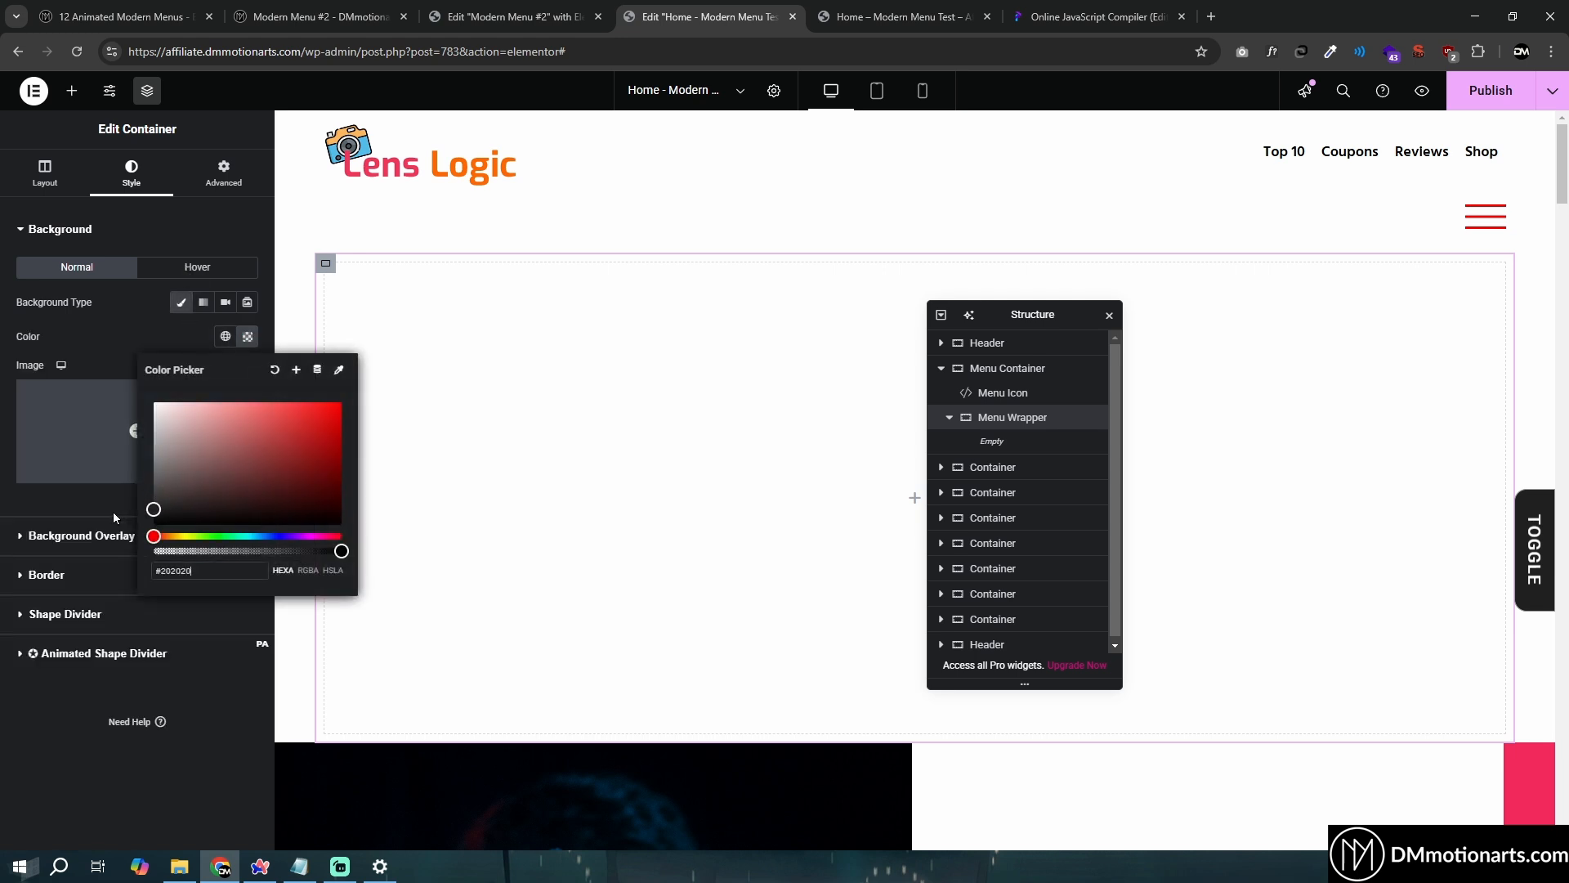
{"action": "left_click_drag", "start_coordinate": [113, 511], "coordinate": [105, 515]}
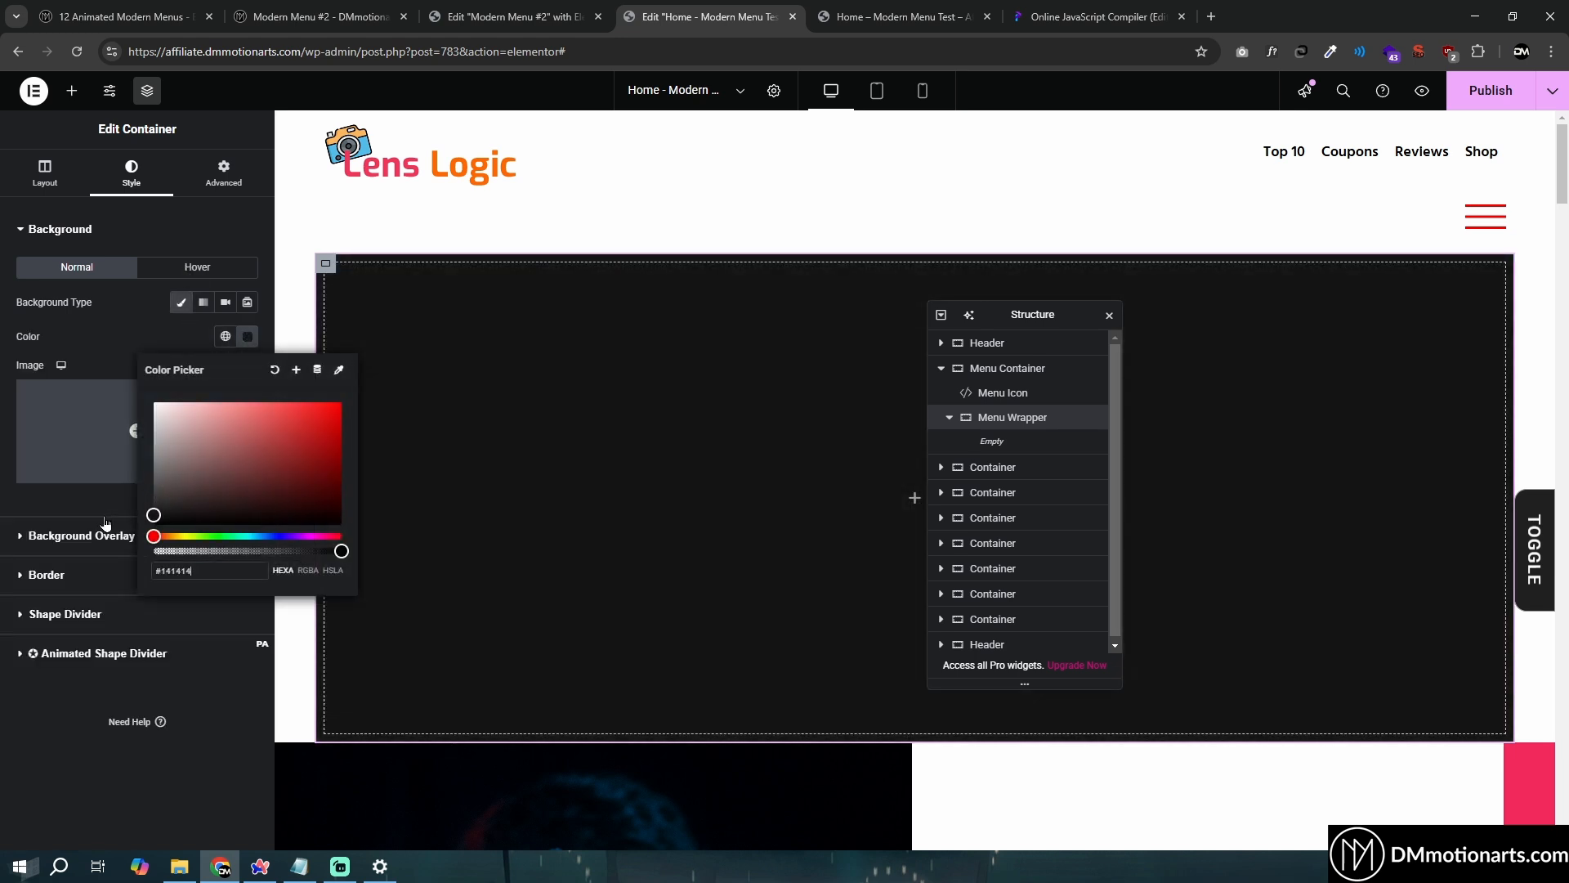
{"action": "left_click", "coordinate": [659, 424]}
Round the corners of Menu Wrapper and set its position to Absolute
{"action": "left_click", "coordinate": [41, 575]}
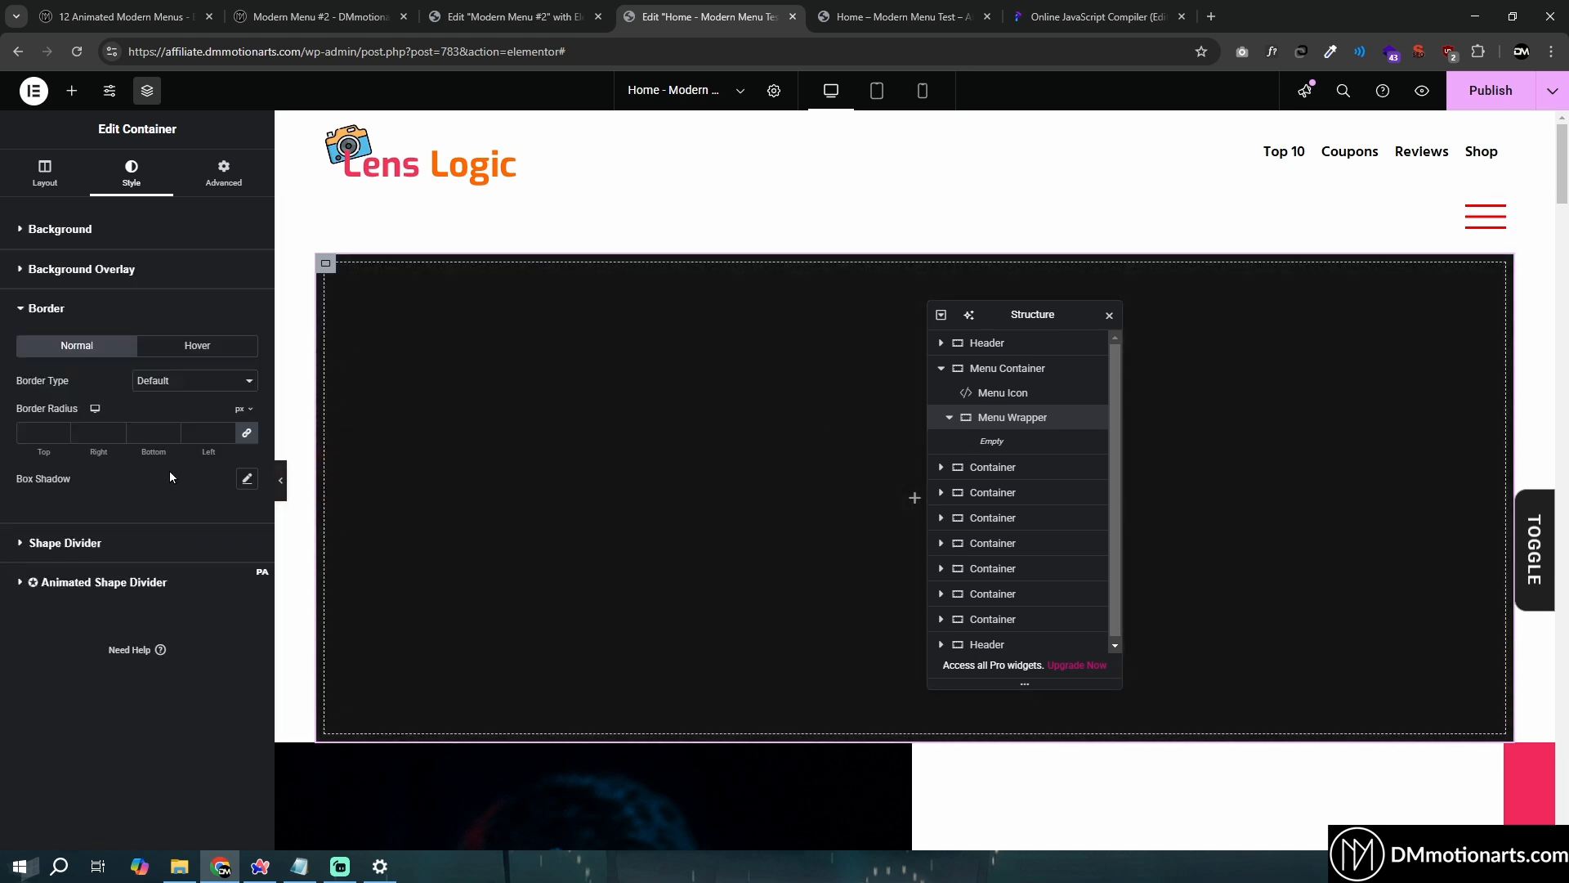
{"action": "left_click", "coordinate": [223, 173]}
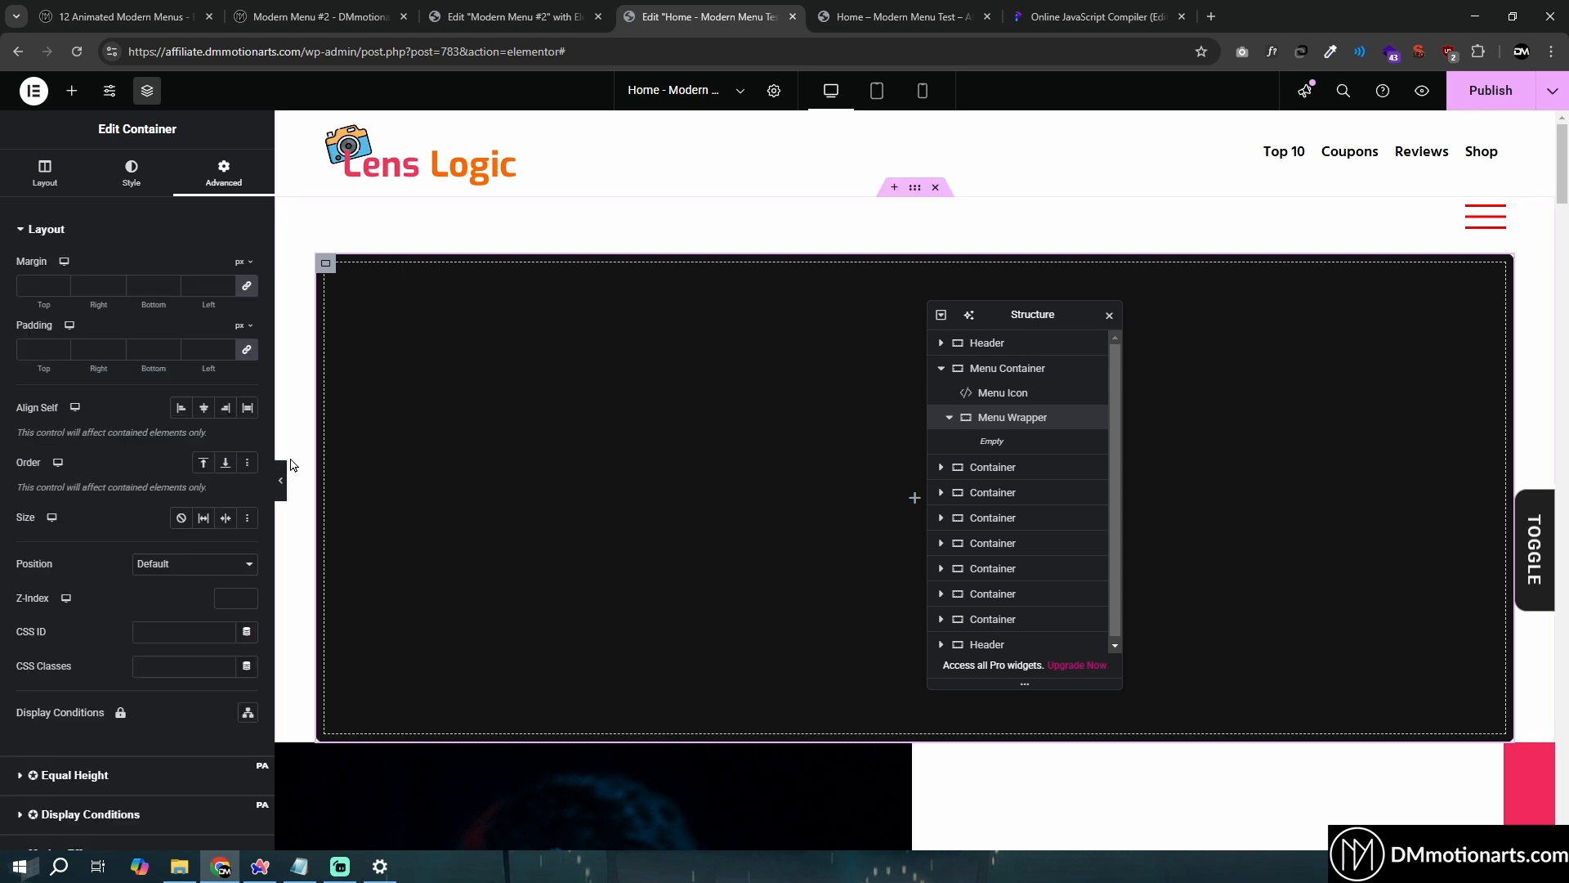
{"action": "left_click", "coordinate": [196, 564]}
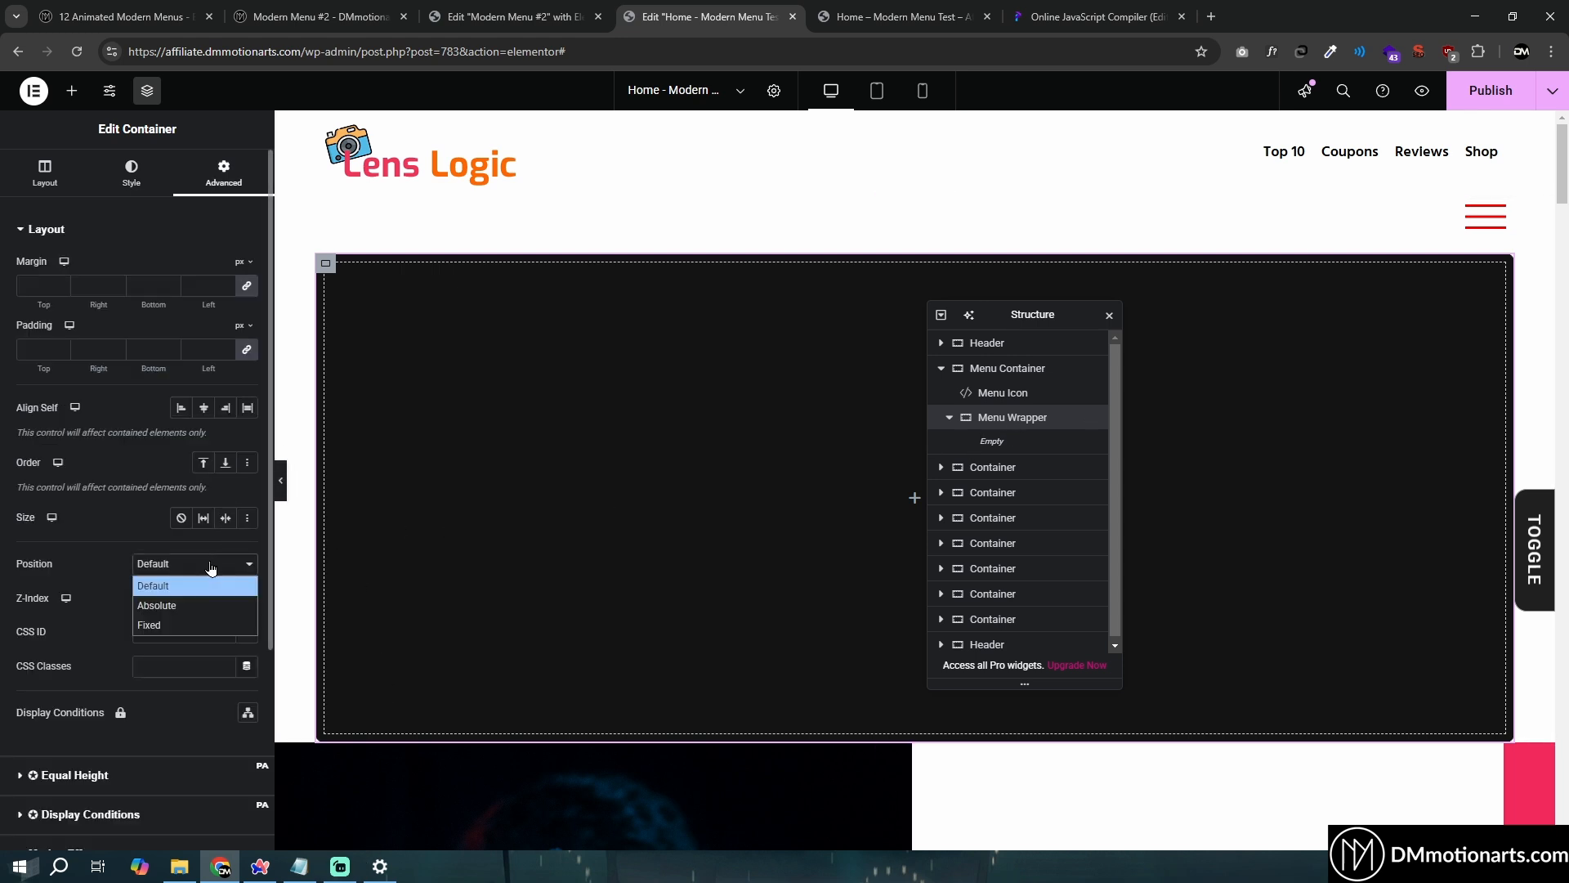
{"action": "left_click", "coordinate": [198, 606]}
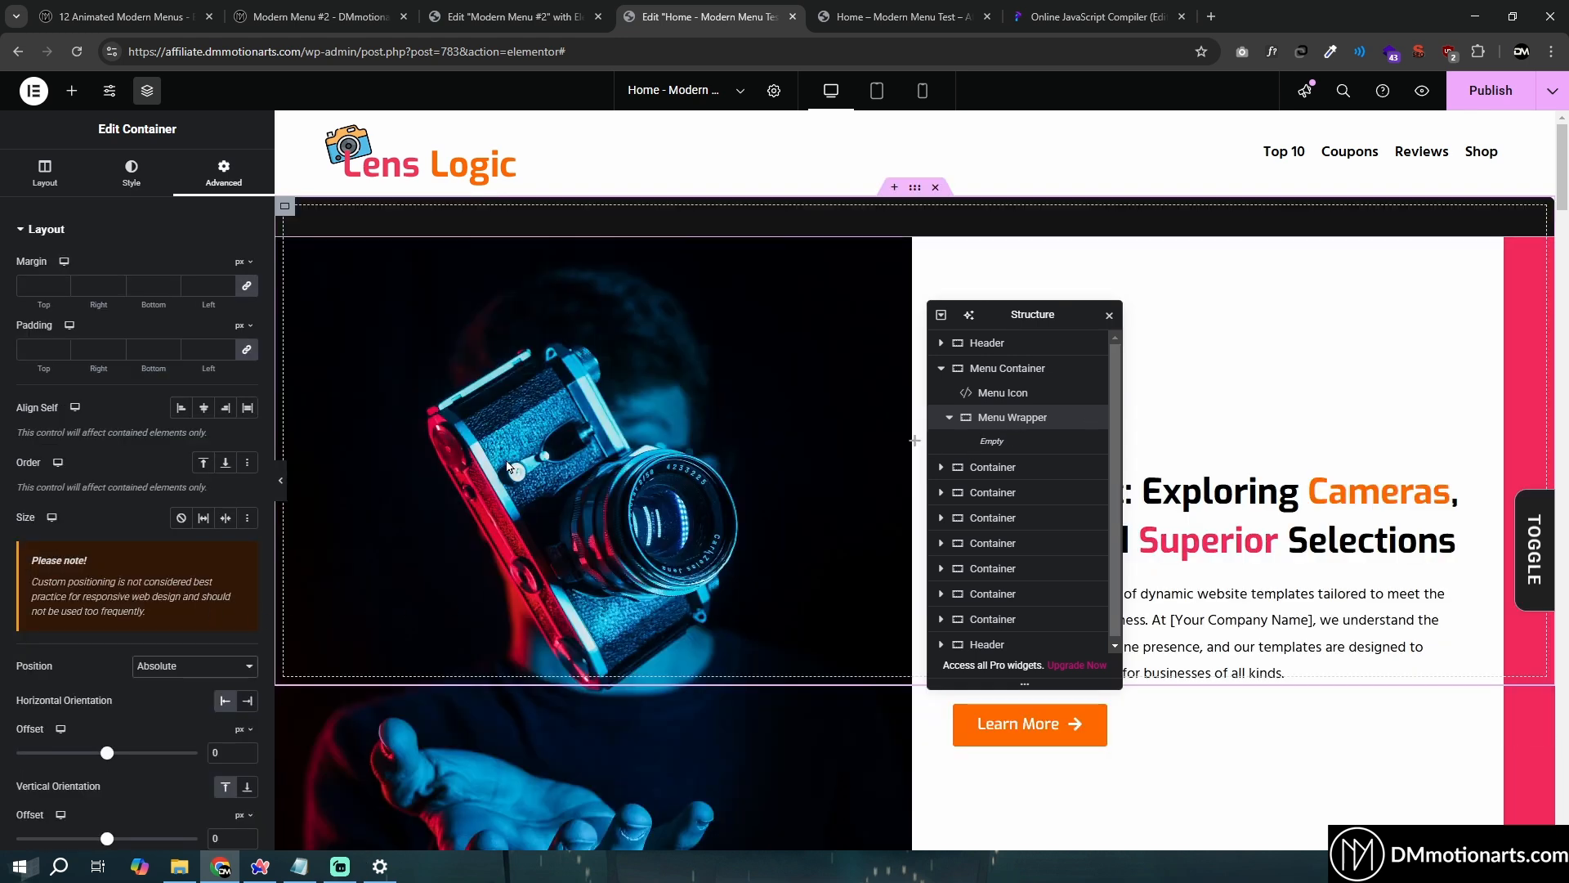
Set Menu Wrapper's z-index to 95, keeping its position as Absolute
{"action": "scroll", "coordinate": [241, 512], "scroll_direction": "down", "scroll_amount": 5}
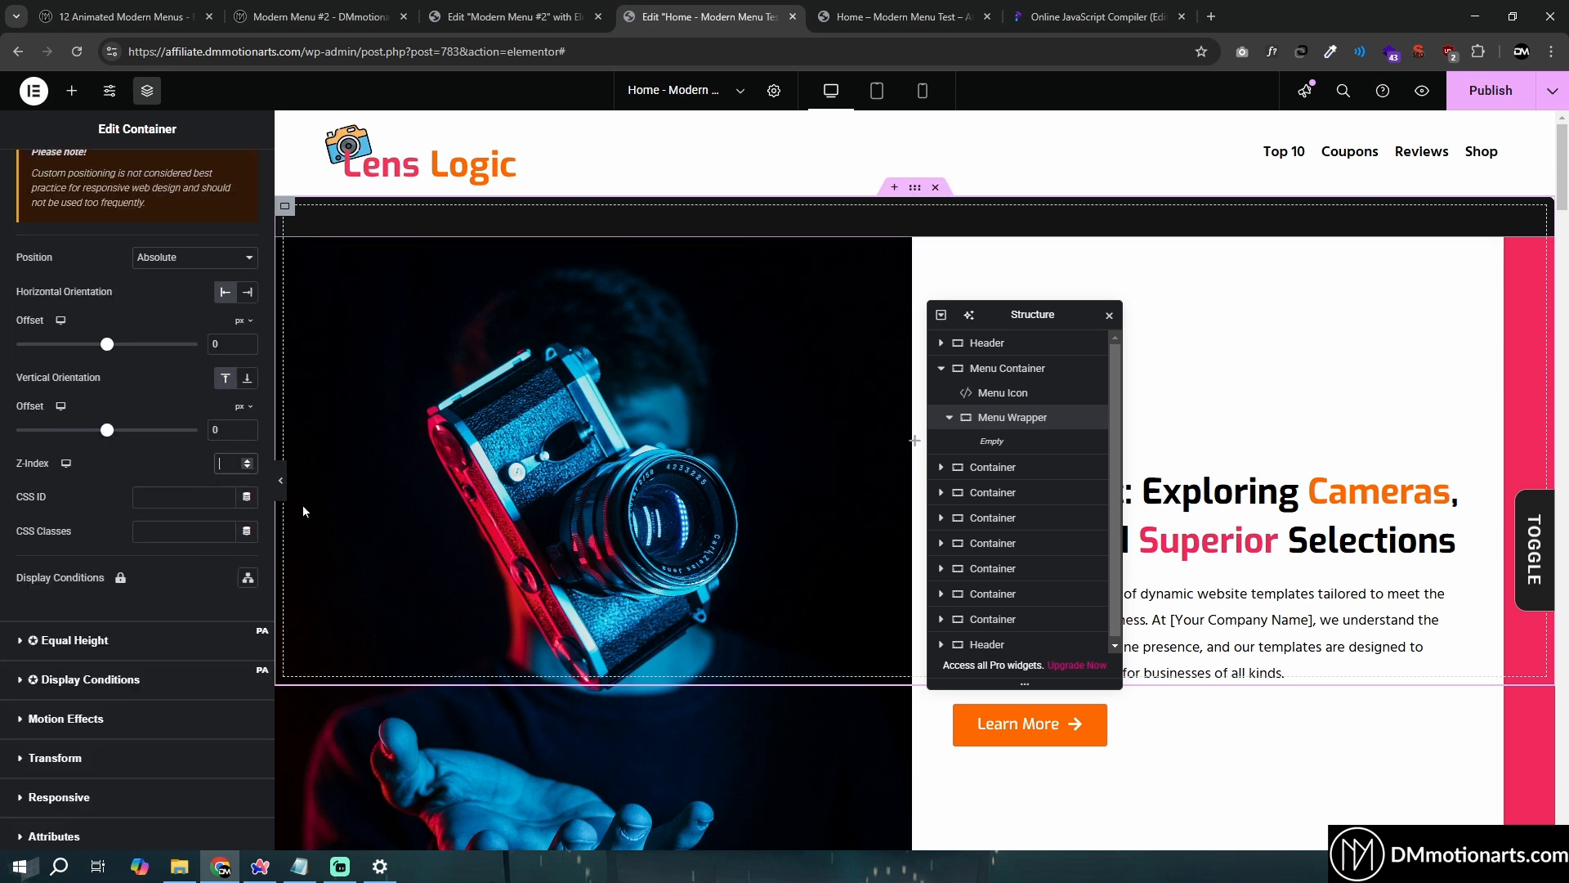
{"action": "type", "text": "95"}
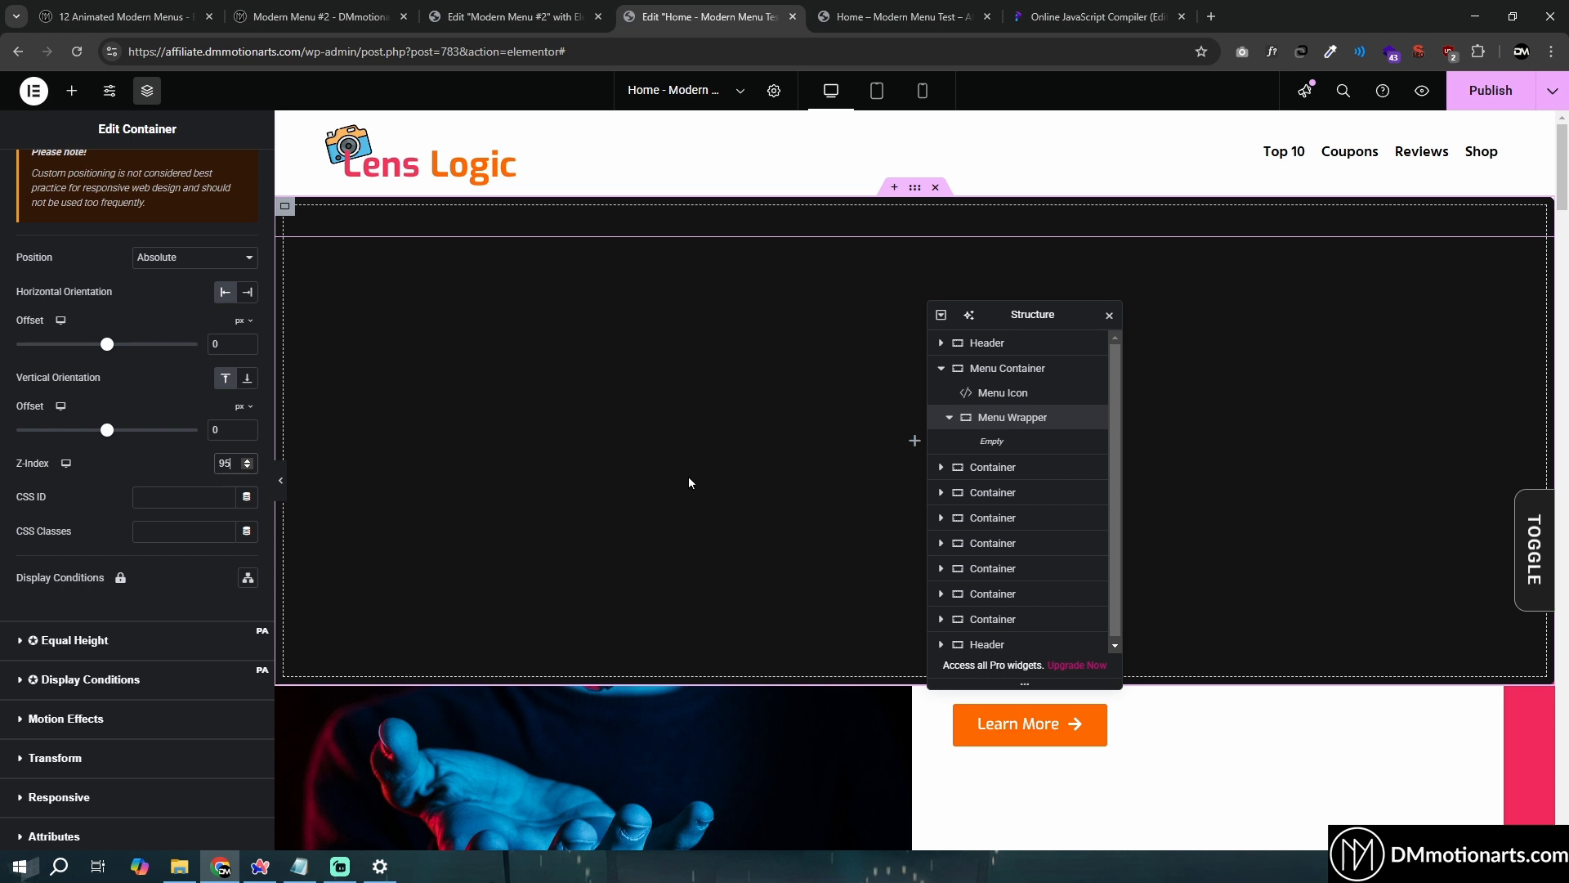
{"action": "left_click", "coordinate": [208, 257]}
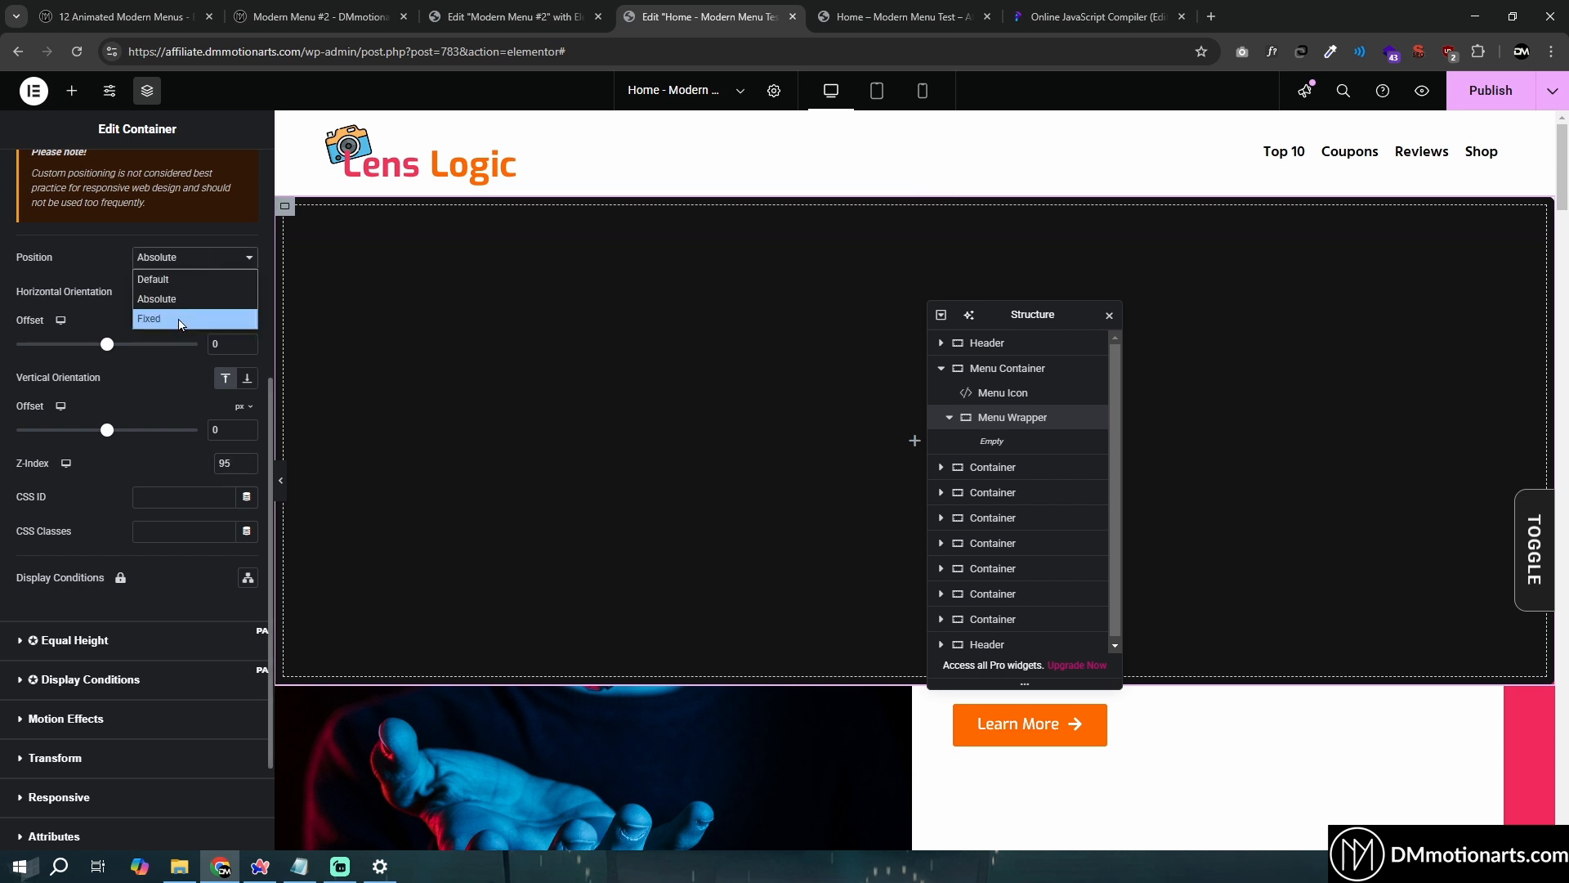
{"action": "left_click", "coordinate": [113, 271]}
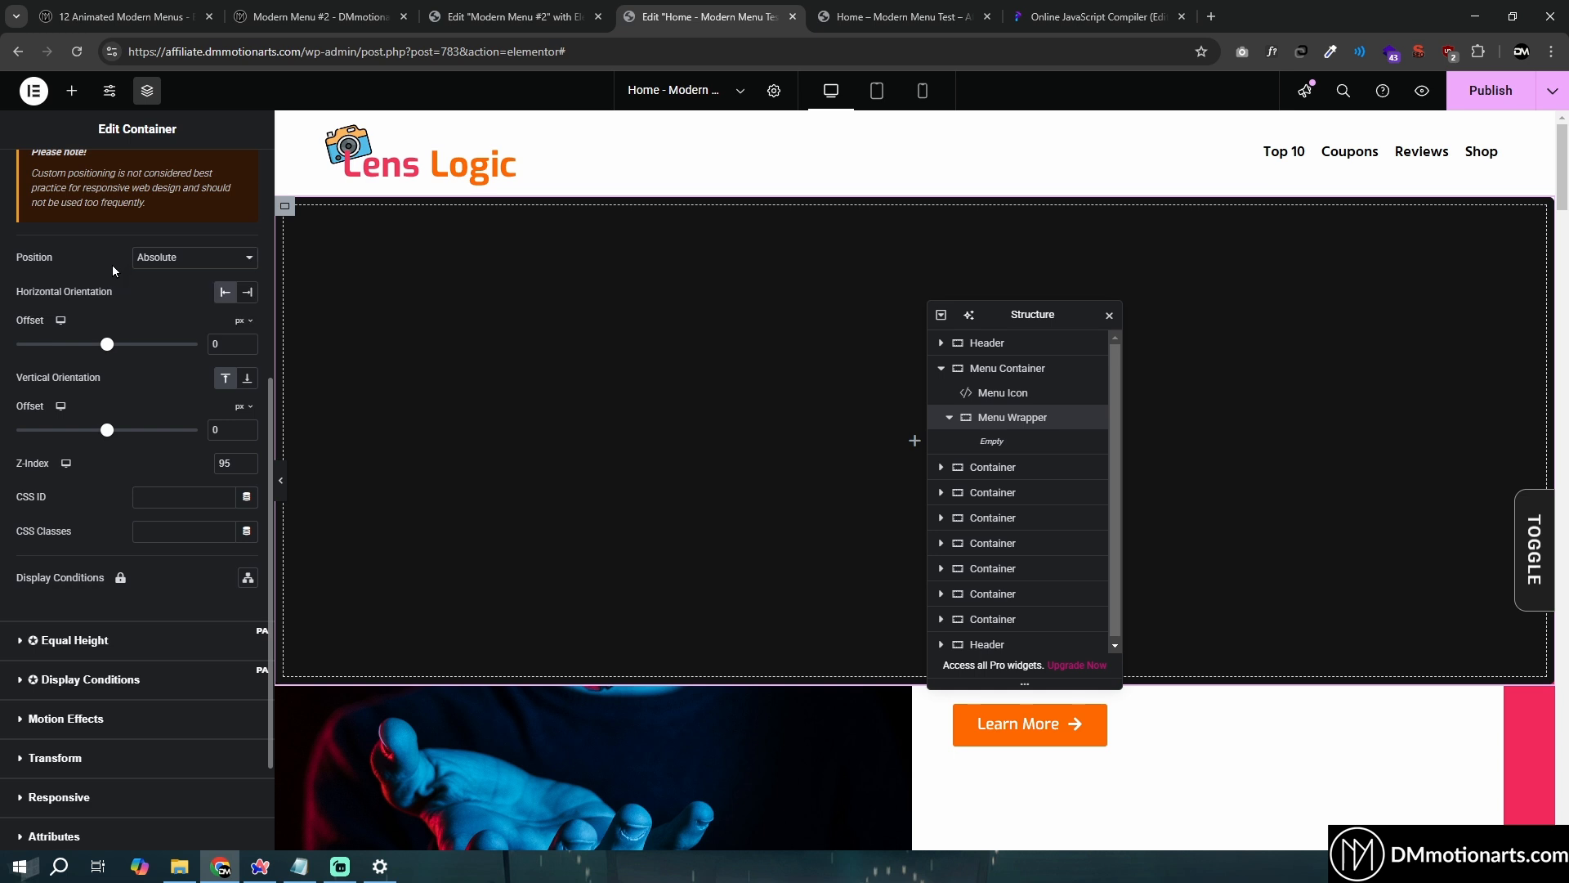
{"action": "left_click", "coordinate": [983, 346]}
{"action": "left_click", "coordinate": [132, 176]}
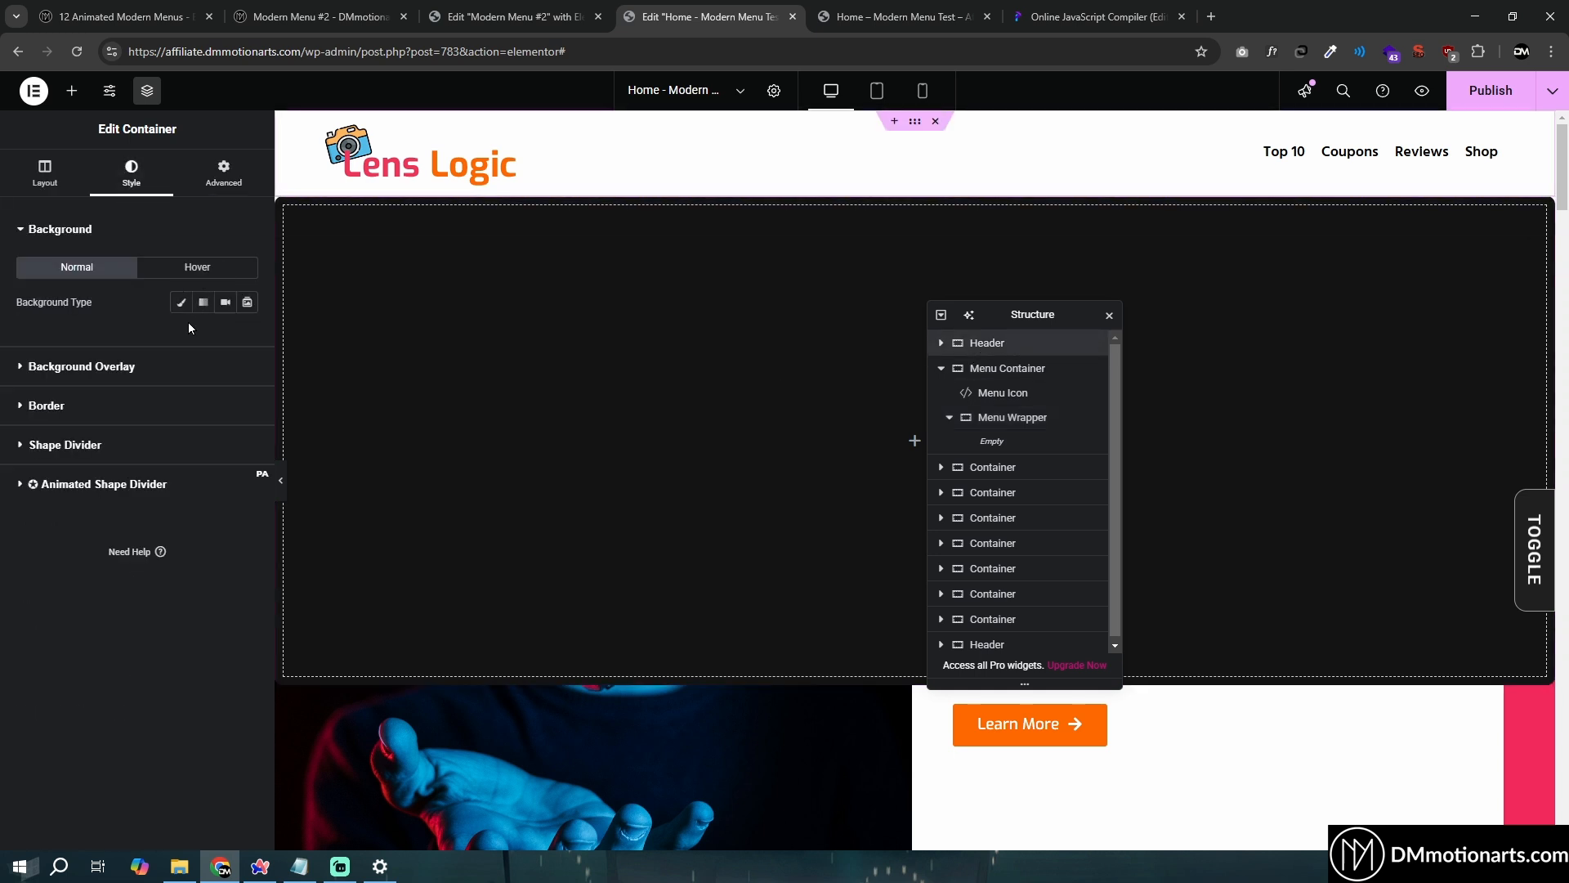
{"action": "left_click", "coordinate": [181, 302]}
{"action": "left_click", "coordinate": [247, 336]}
{"action": "left_click", "coordinate": [536, 375]}
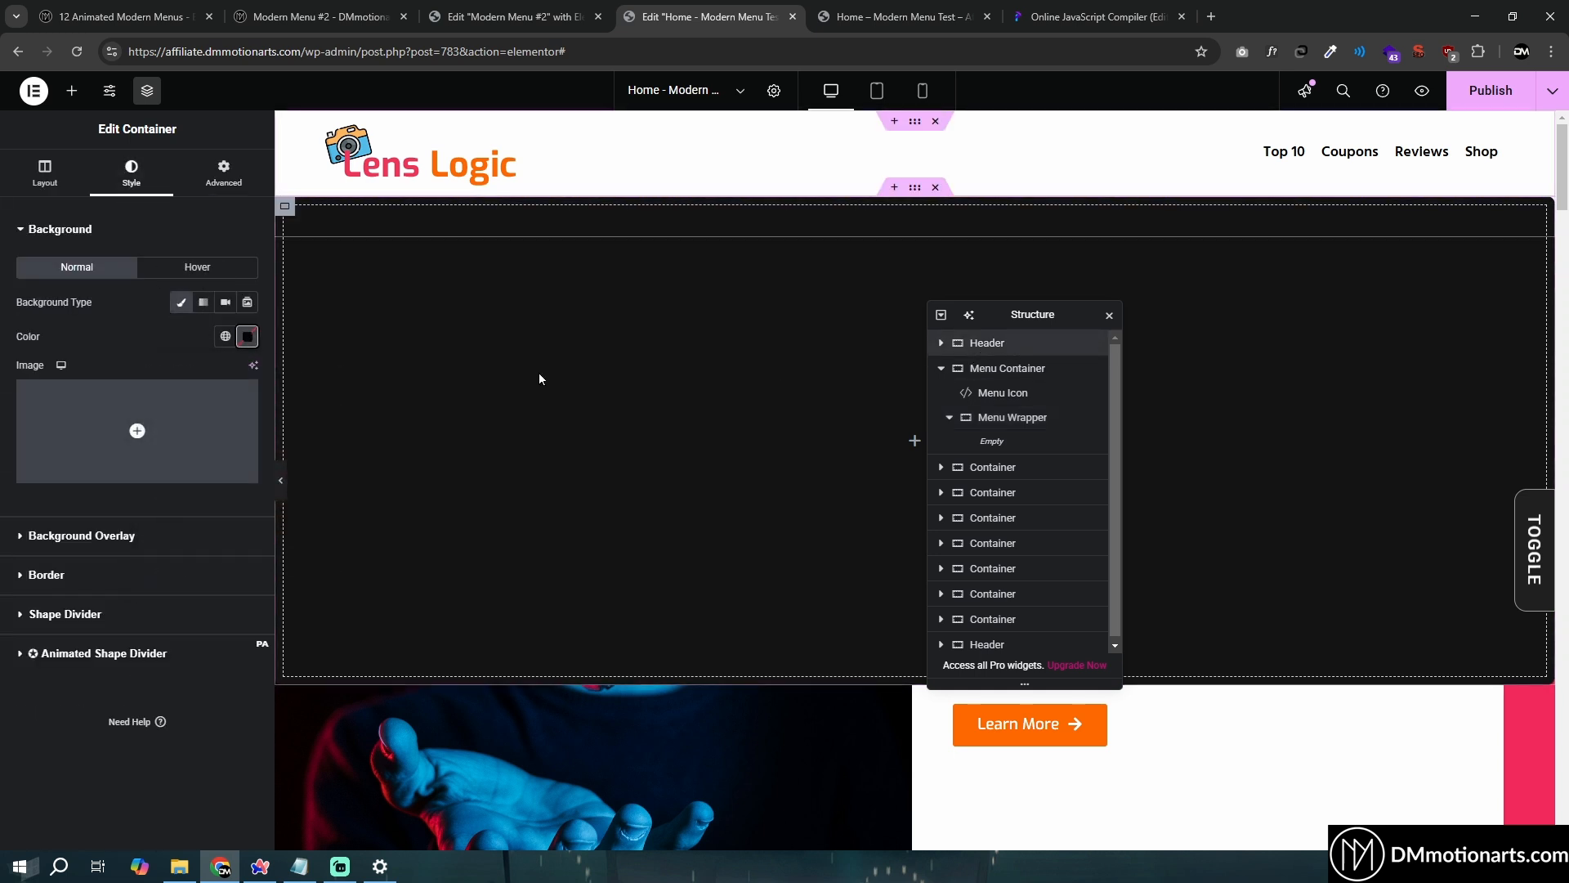
Set the first Header container's position to Fixed and its z-index to 96, and check it while moving through the page
{"action": "left_click", "coordinate": [224, 174]}
{"action": "left_click", "coordinate": [168, 564]}
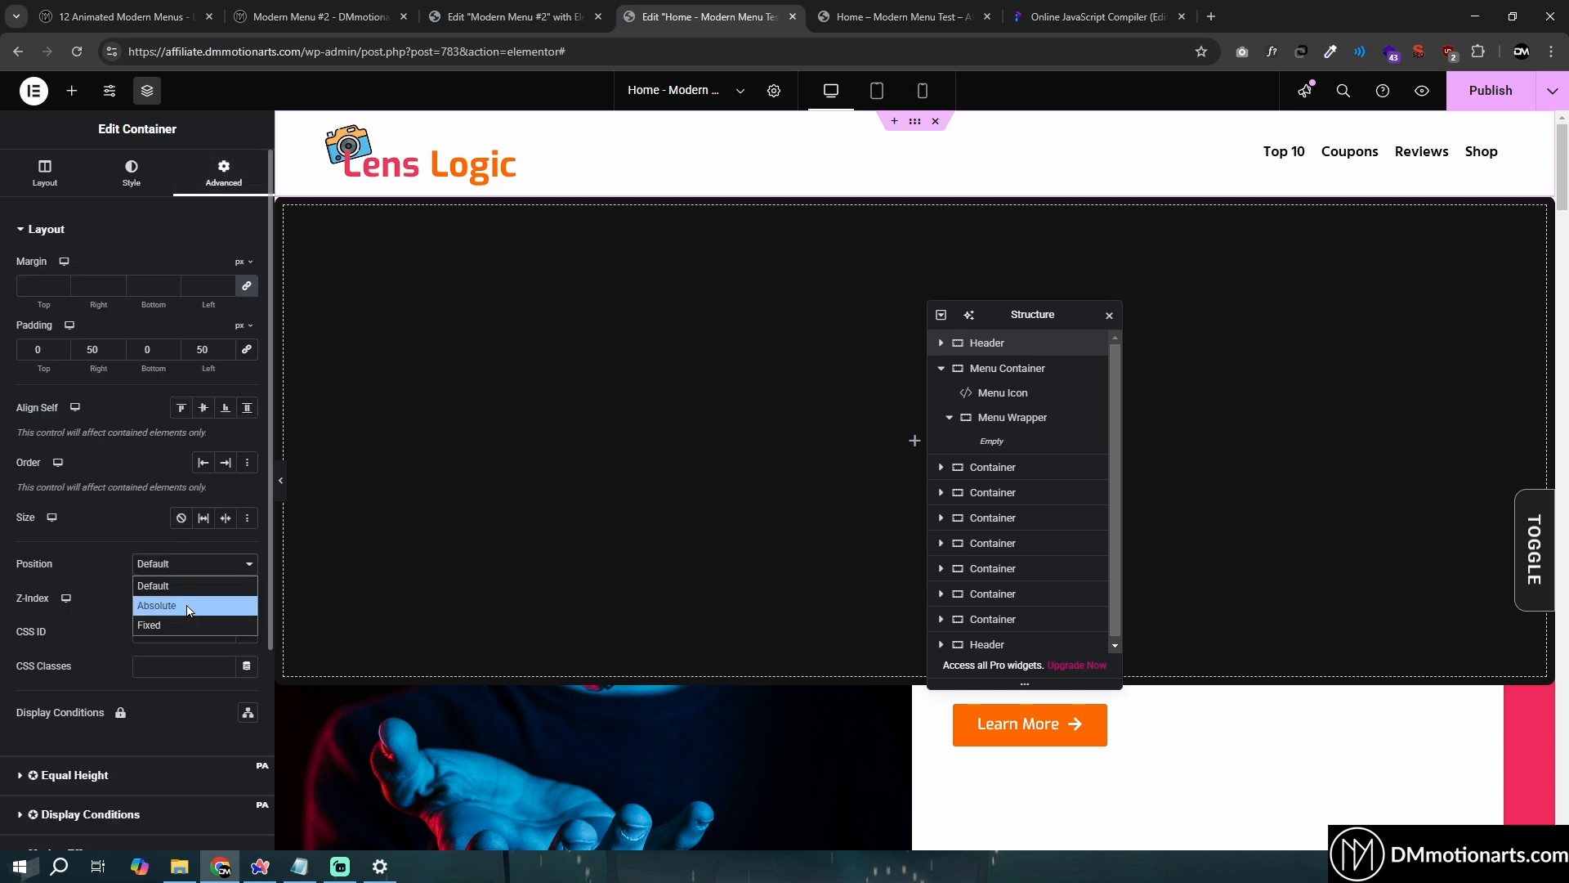
{"action": "left_click", "coordinate": [155, 618]}
{"action": "scroll", "coordinate": [235, 527], "scroll_direction": "down", "scroll_amount": 4}
{"action": "left_click", "coordinate": [235, 464]}
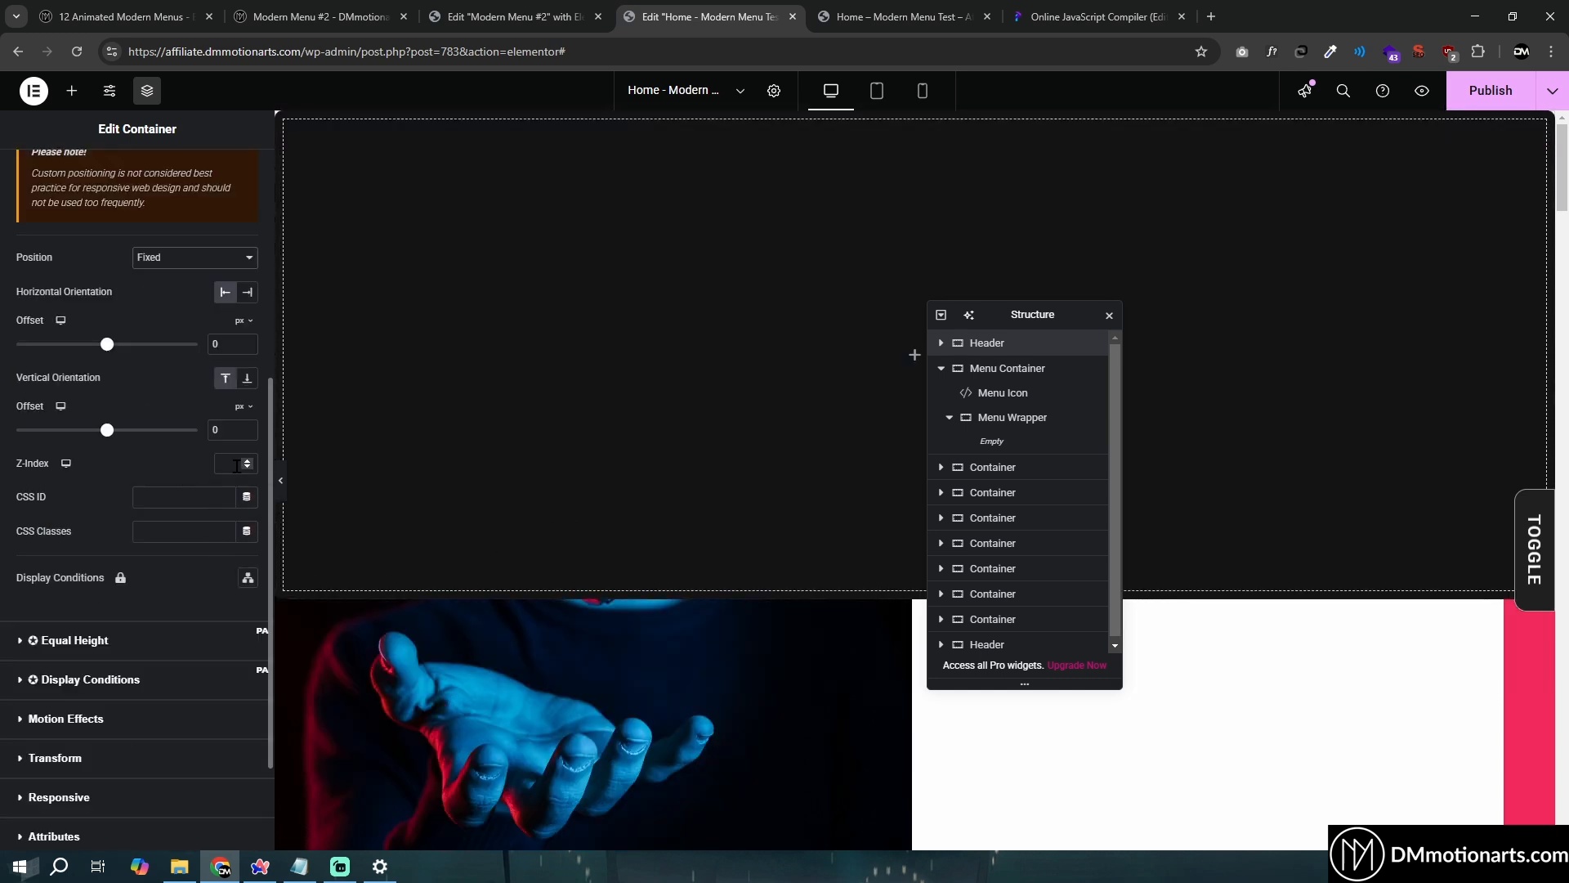
{"action": "type", "text": "96"}
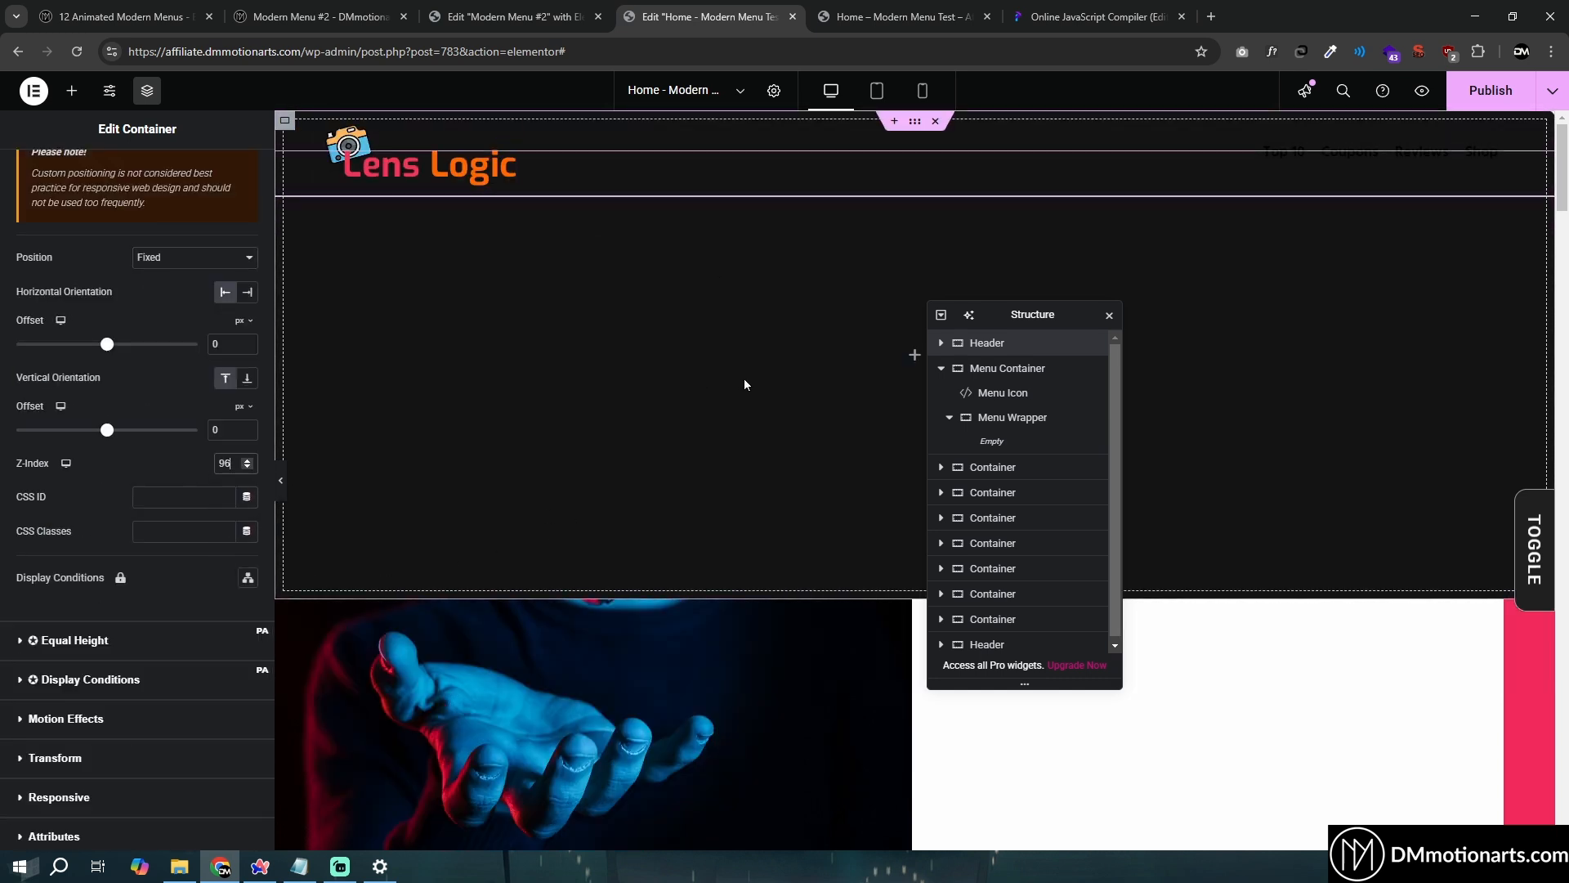
{"action": "scroll", "coordinate": [732, 442], "scroll_direction": "down", "scroll_amount": 10}
{"action": "scroll", "coordinate": [490, 376], "scroll_direction": "up", "scroll_amount": 10}
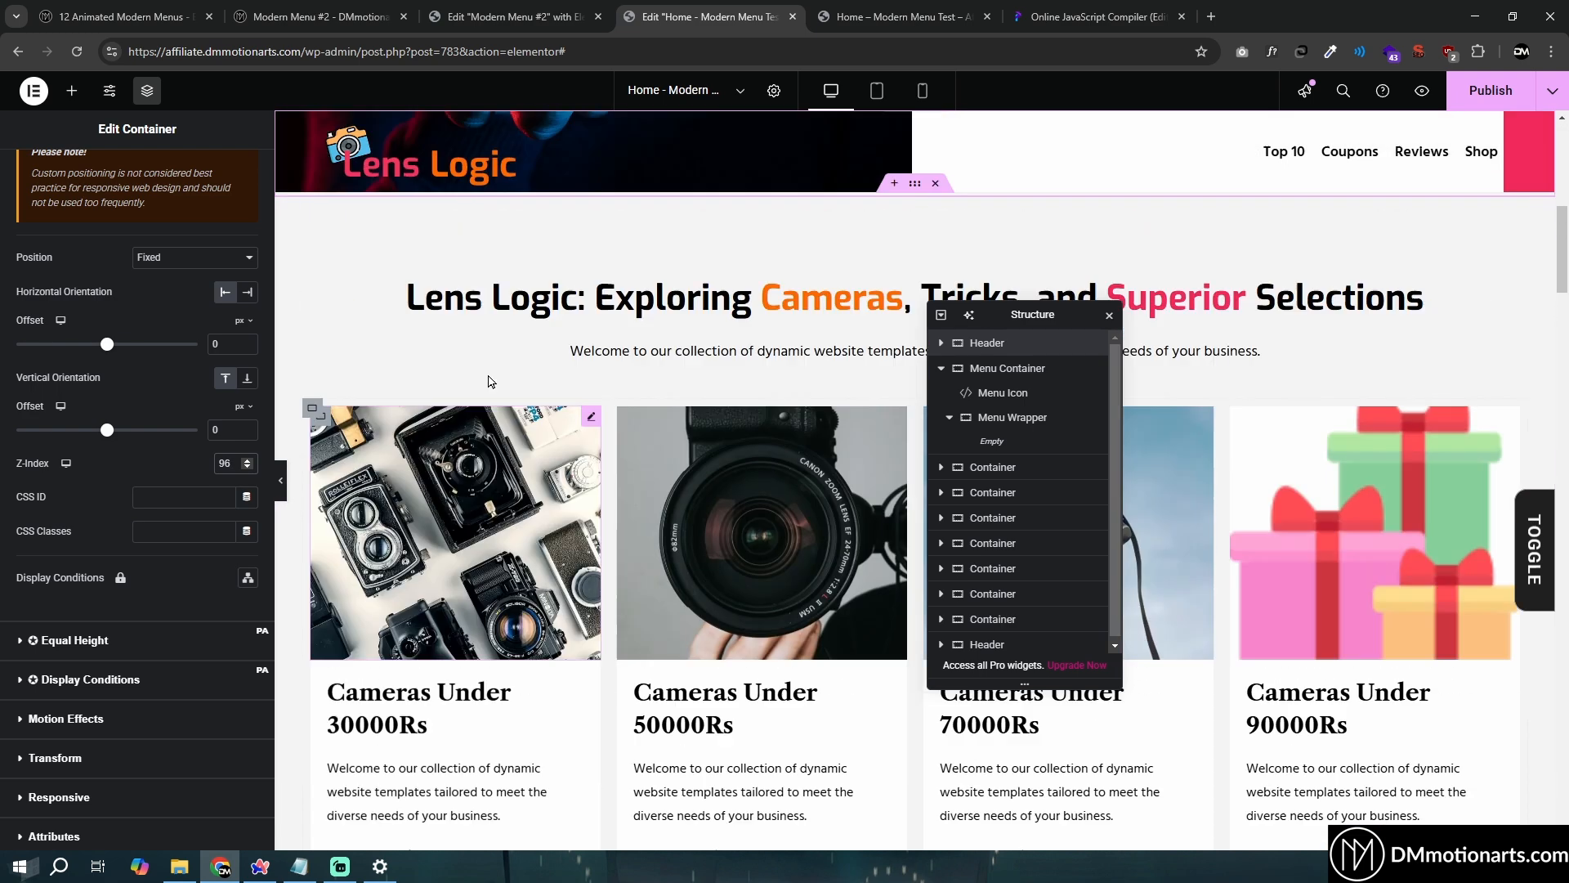
{"action": "scroll", "coordinate": [119, 196], "scroll_direction": "up", "scroll_amount": 5}
Give the Header container a classic background colored #FFFFFF, and check it over the page content
{"action": "left_click", "coordinate": [130, 175]}
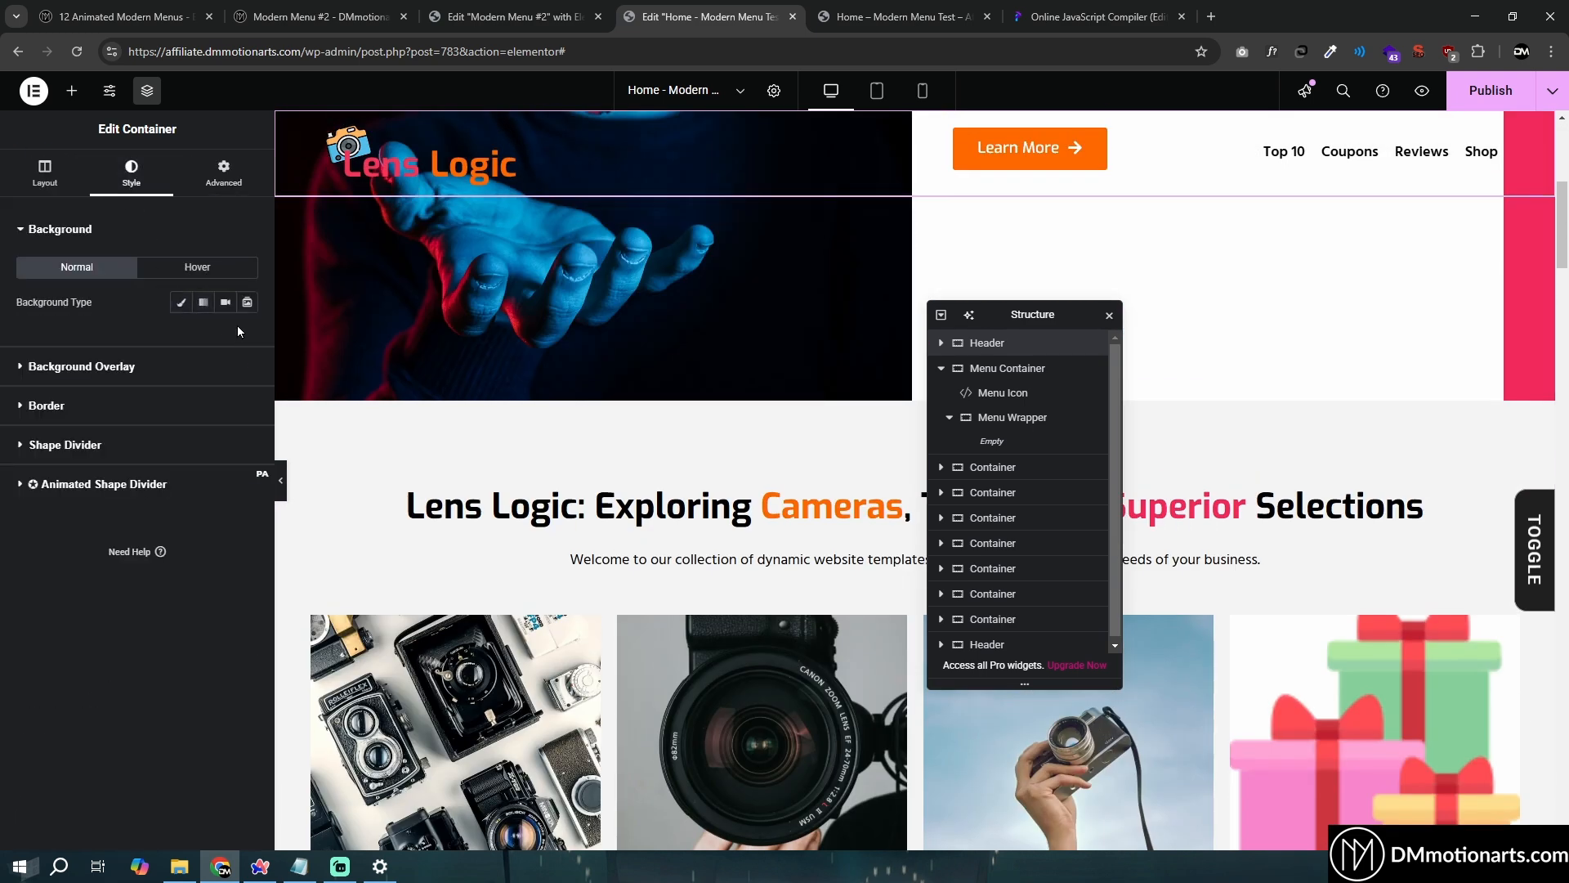
{"action": "left_click", "coordinate": [185, 305]}
{"action": "left_click", "coordinate": [250, 338]}
{"action": "left_click_drag", "start_coordinate": [197, 415], "coordinate": [130, 369]}
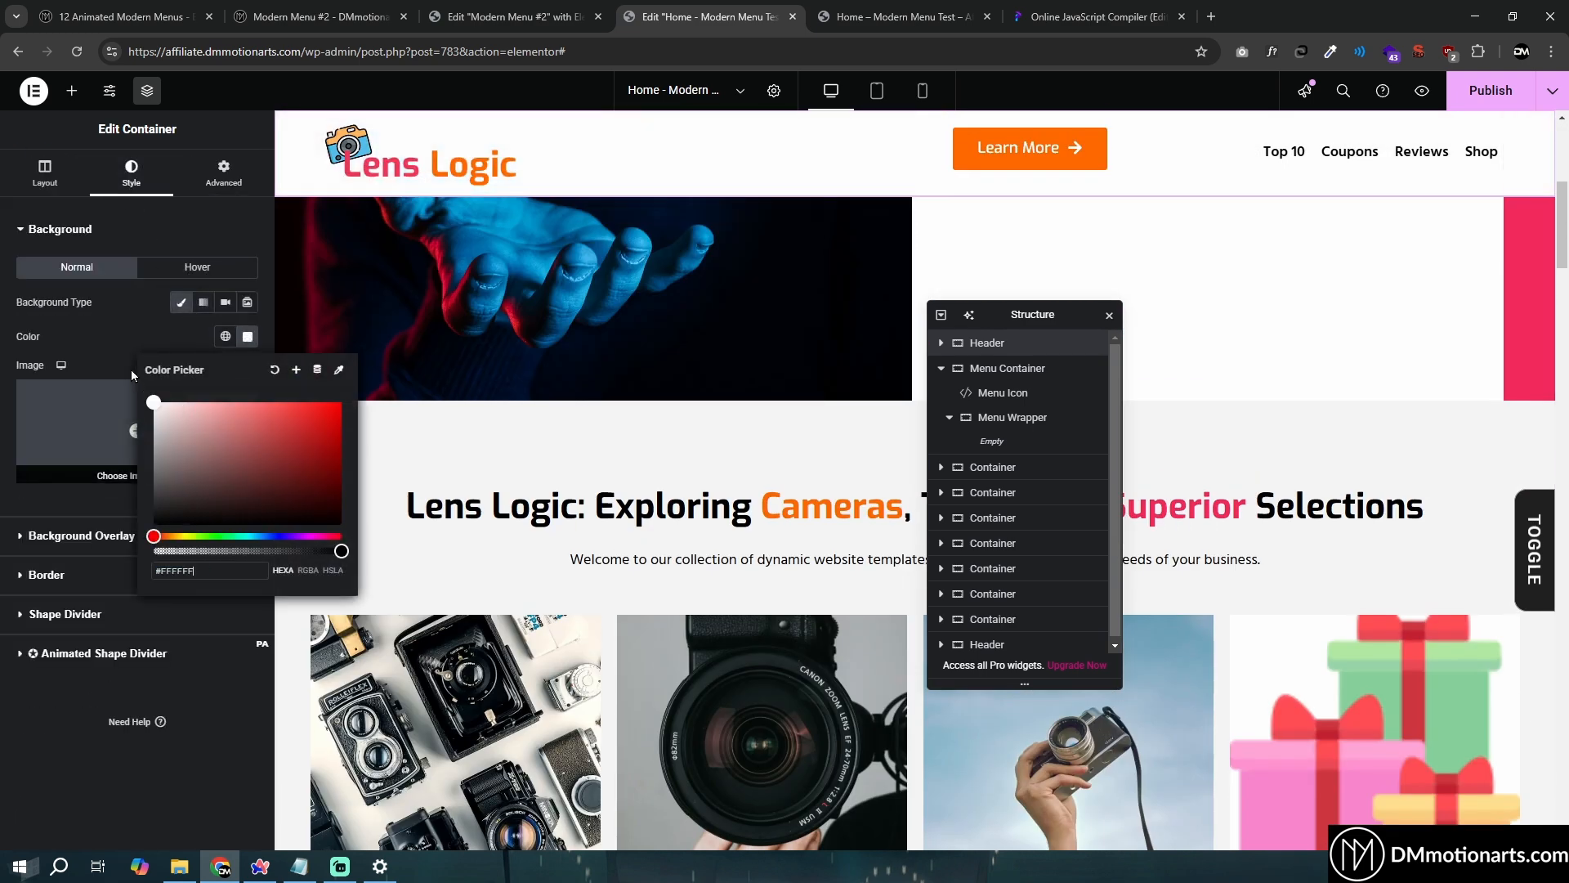
{"action": "left_click", "coordinate": [131, 369]}
{"action": "scroll", "coordinate": [689, 364], "scroll_direction": "up", "scroll_amount": 1}
{"action": "scroll", "coordinate": [691, 366], "scroll_direction": "up", "scroll_amount": 5}
{"action": "scroll", "coordinate": [789, 338], "scroll_direction": "down", "scroll_amount": 13}
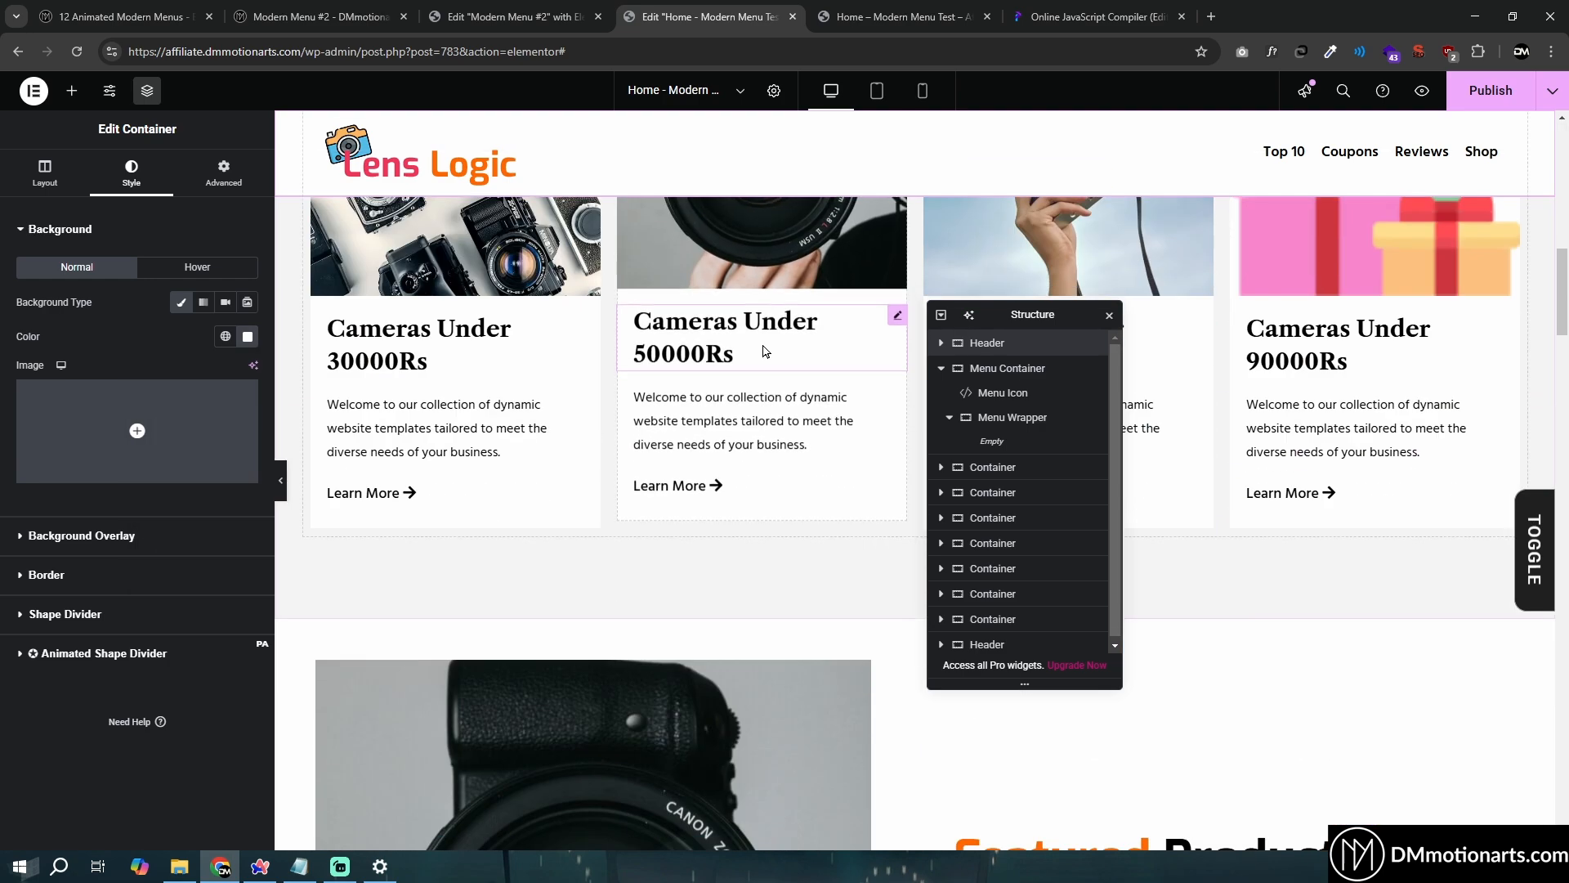
{"action": "scroll", "coordinate": [765, 343], "scroll_direction": "up", "scroll_amount": 12}
Try to change the Sticky option in the Header container's motion effects
{"action": "left_click", "coordinate": [223, 174]}
{"action": "scroll", "coordinate": [144, 530], "scroll_direction": "down", "scroll_amount": 6}
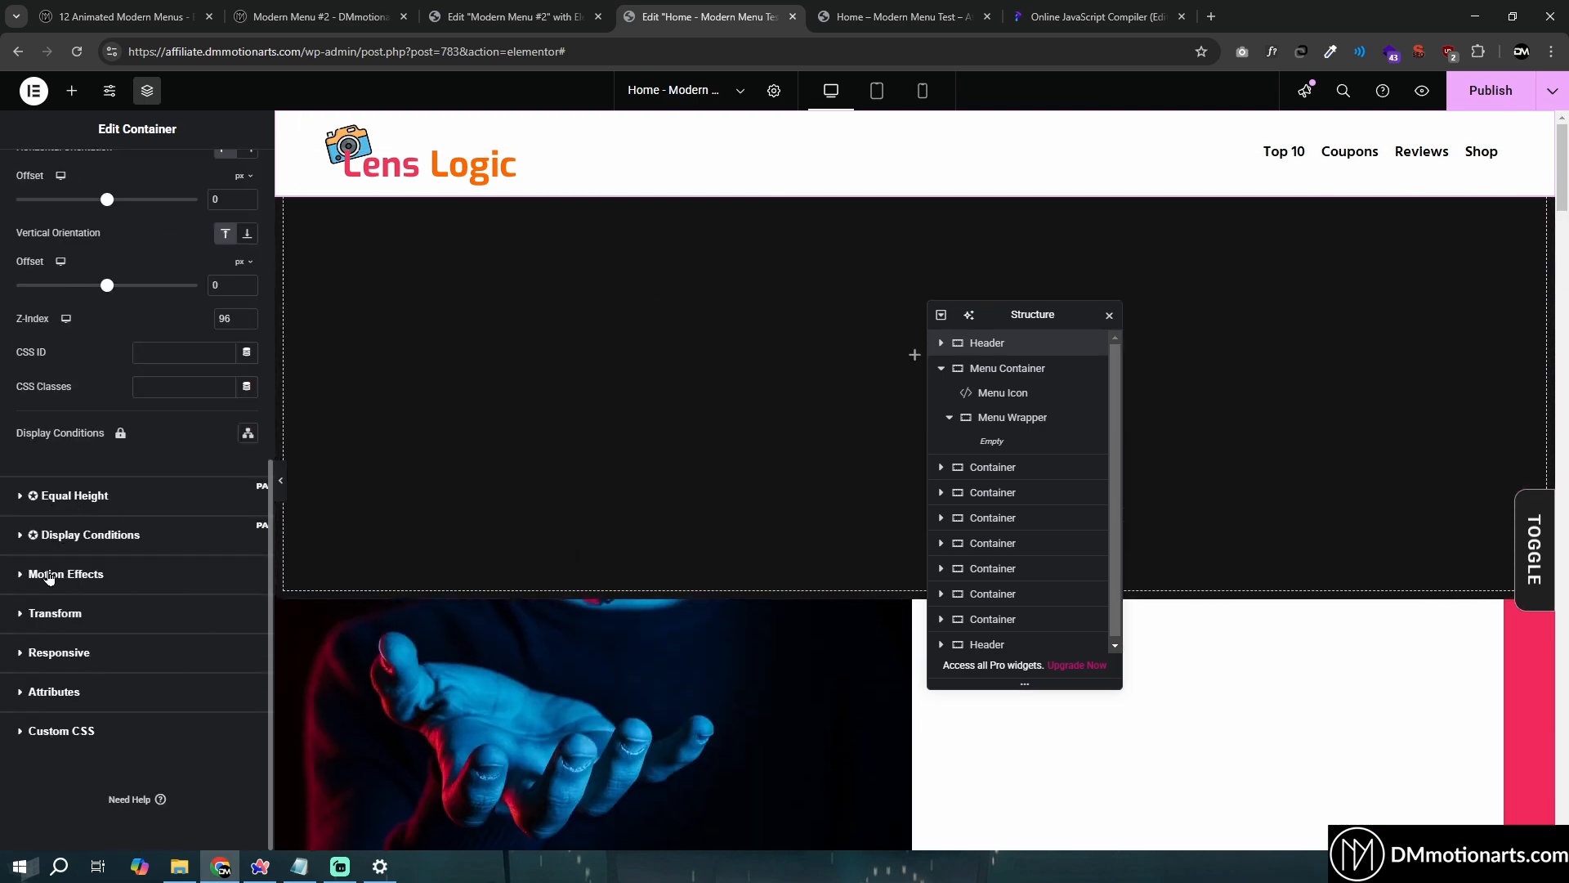
{"action": "left_click", "coordinate": [50, 576]}
{"action": "left_click", "coordinate": [165, 484]}
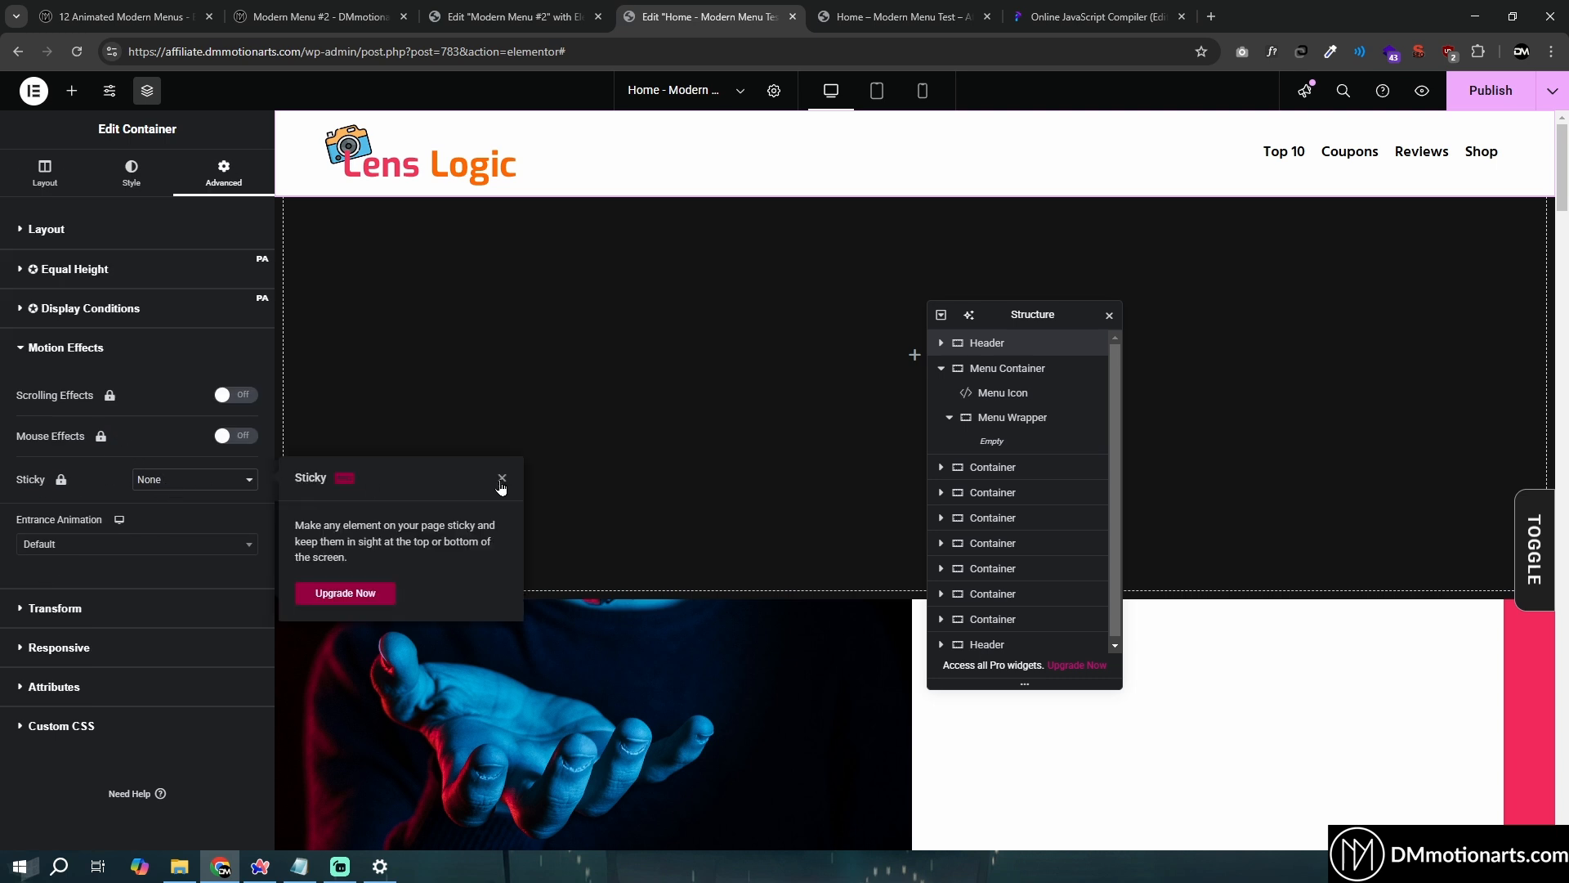
{"action": "left_click", "coordinate": [502, 479]}
{"action": "left_click", "coordinate": [181, 487]}
{"action": "left_click", "coordinate": [138, 494]}
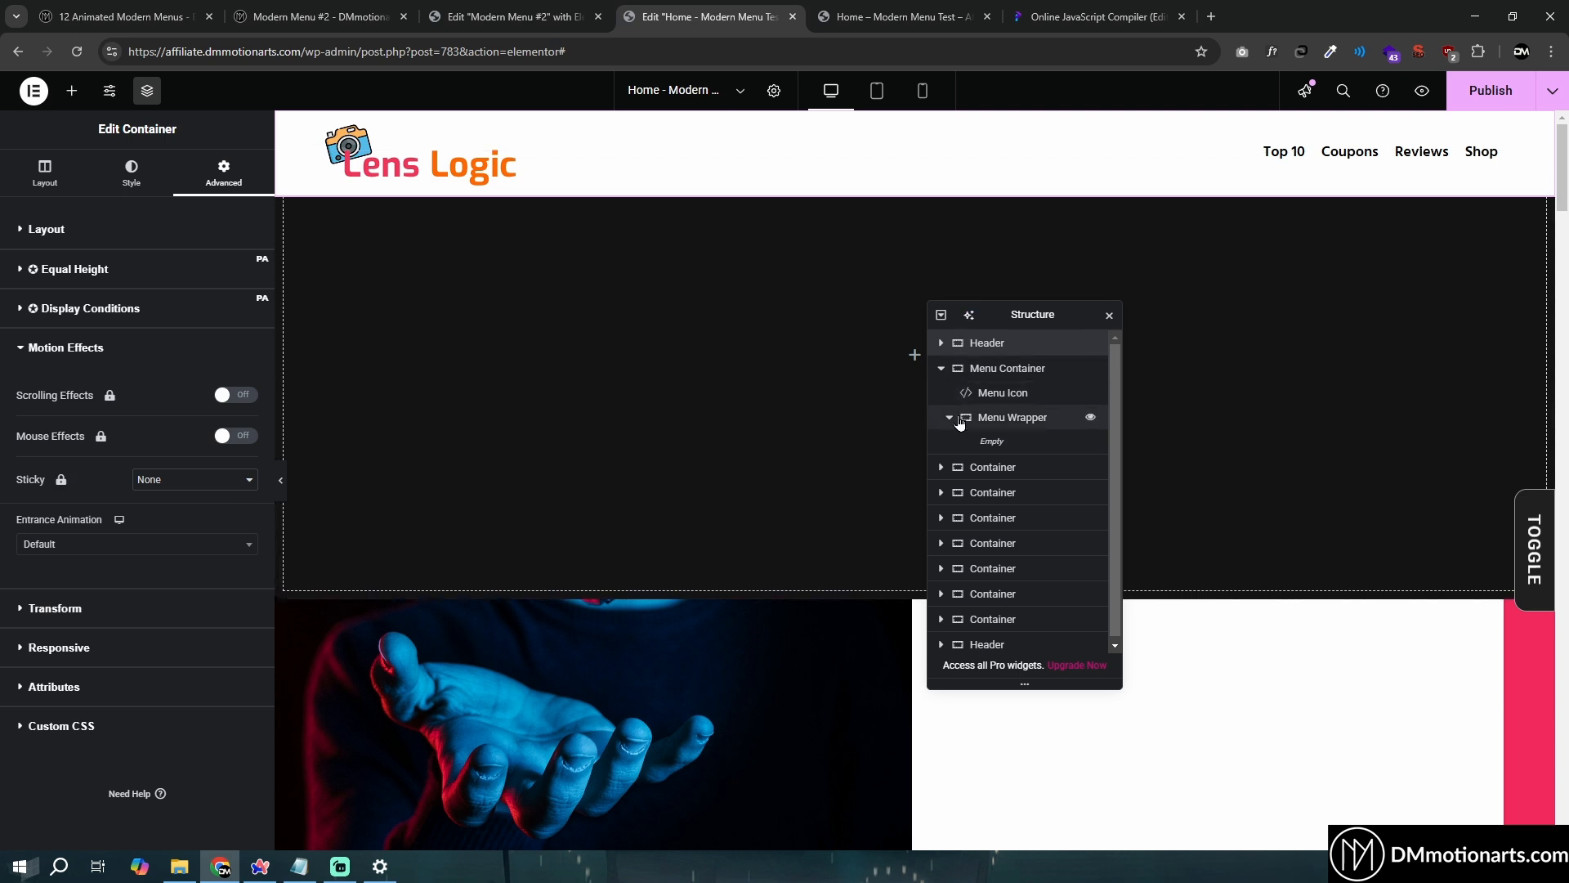
Examine how the Header and Menu Container are nested in the page structure, including Header's inner containers
{"action": "left_click", "coordinate": [995, 370]}
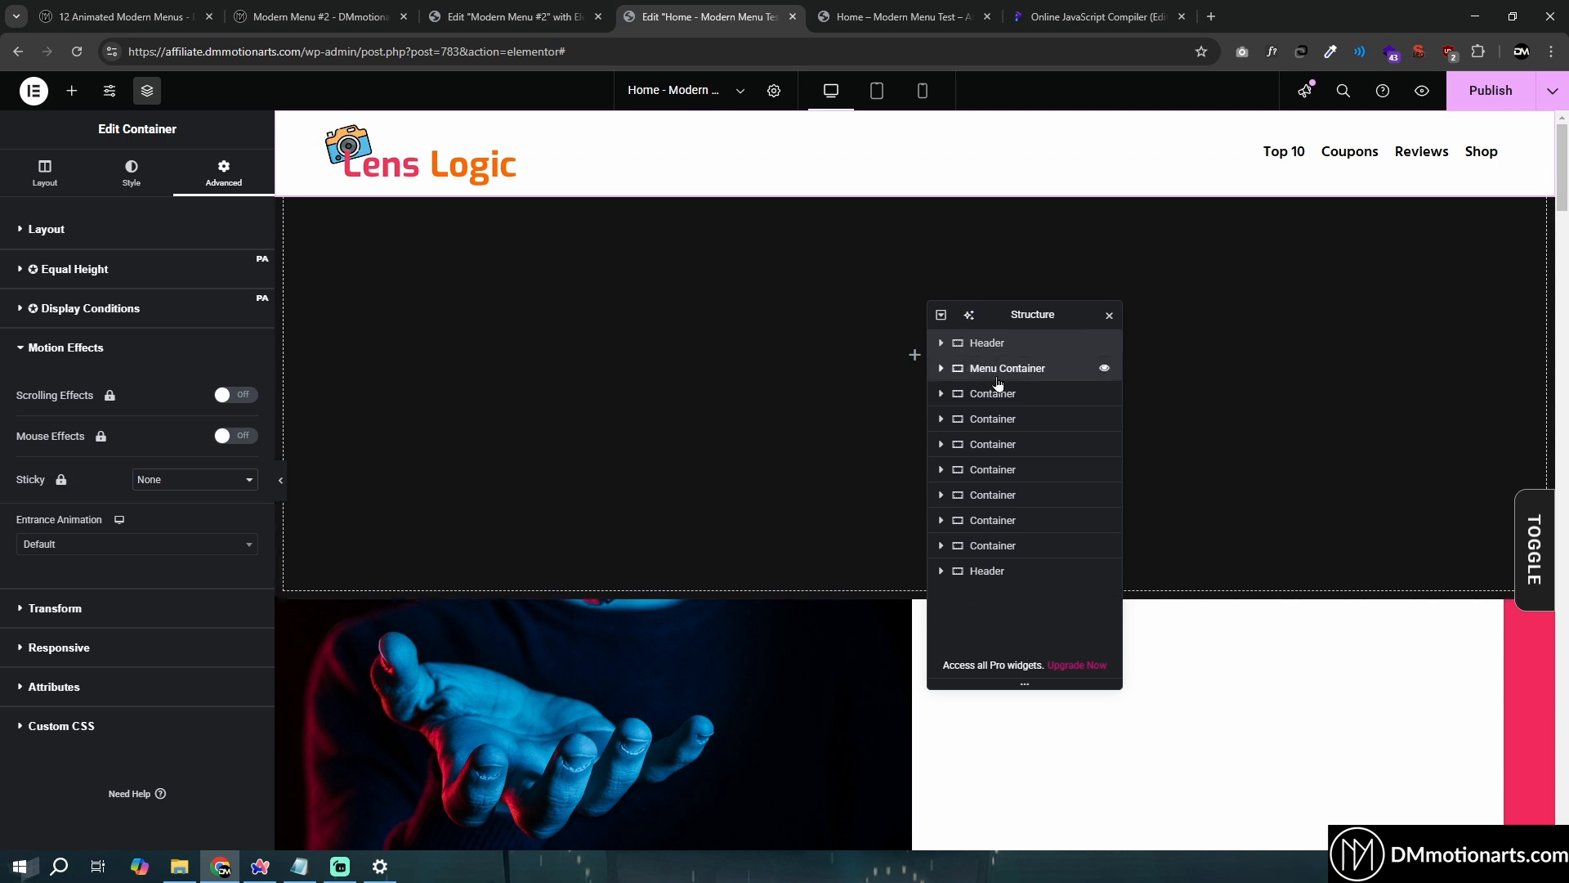
{"action": "left_click", "coordinate": [997, 375]}
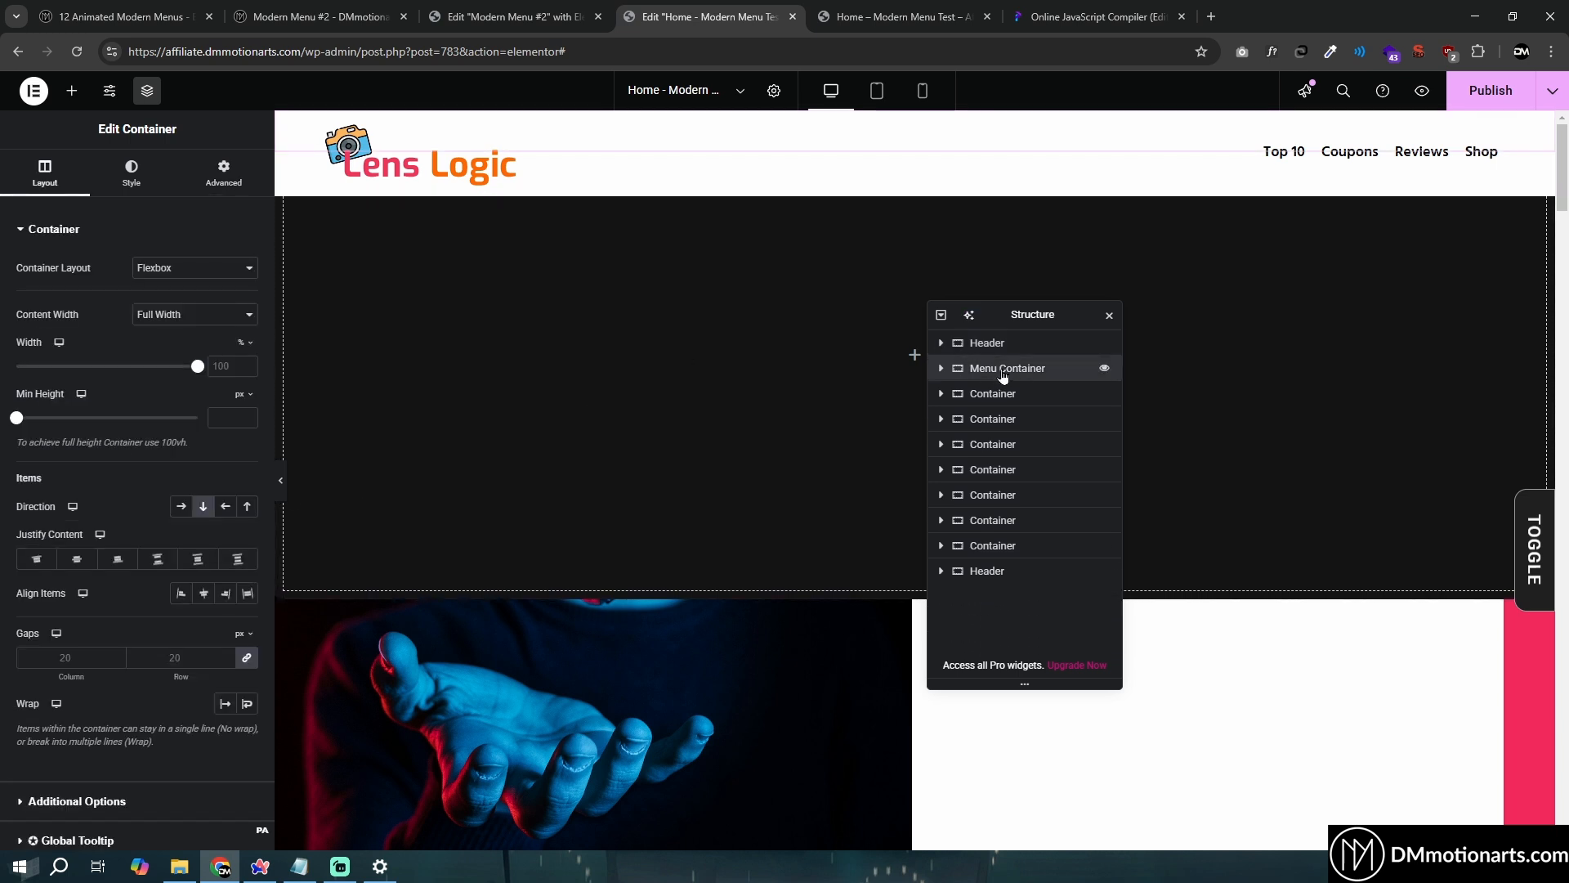
{"action": "left_click", "coordinate": [942, 368]}
{"action": "left_click", "coordinate": [944, 346]}
{"action": "left_click", "coordinate": [942, 343]}
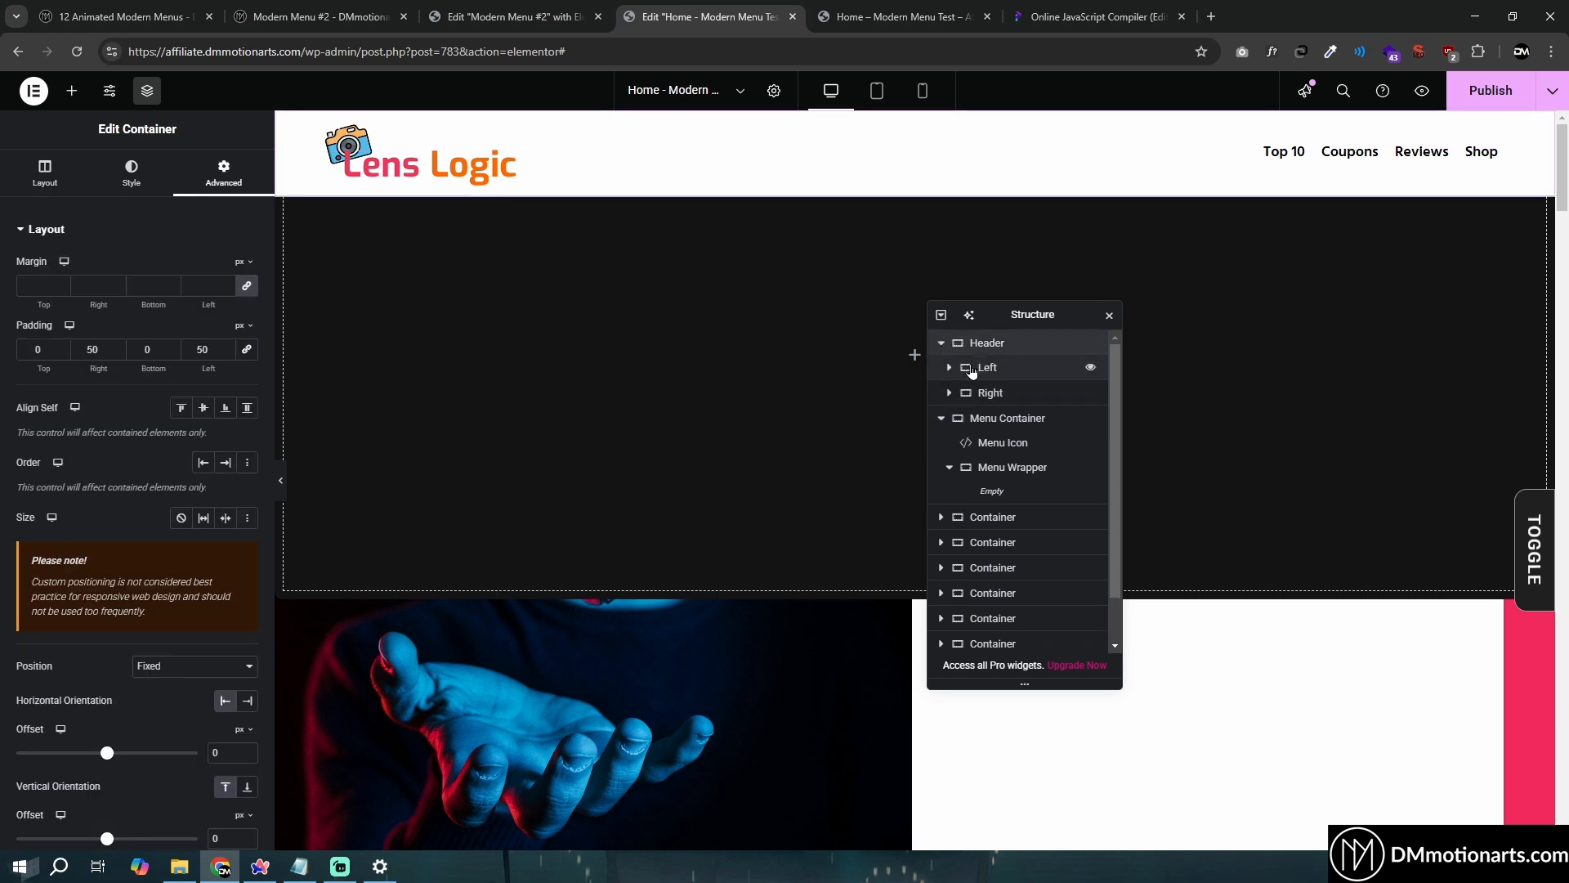
{"action": "left_click", "coordinate": [942, 343]}
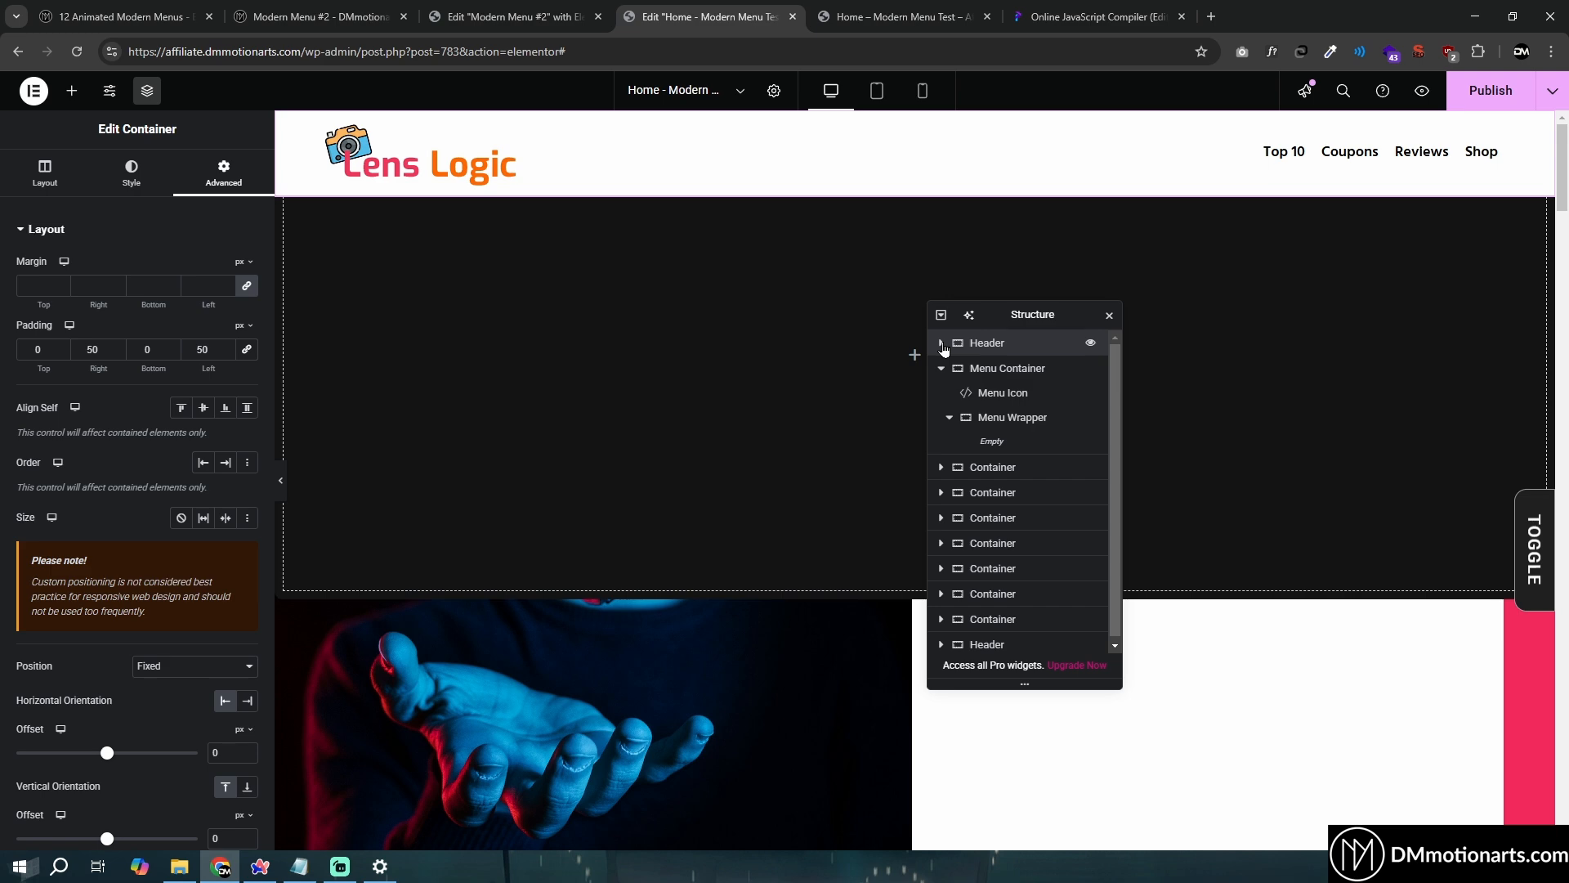
{"action": "left_click", "coordinate": [942, 344]}
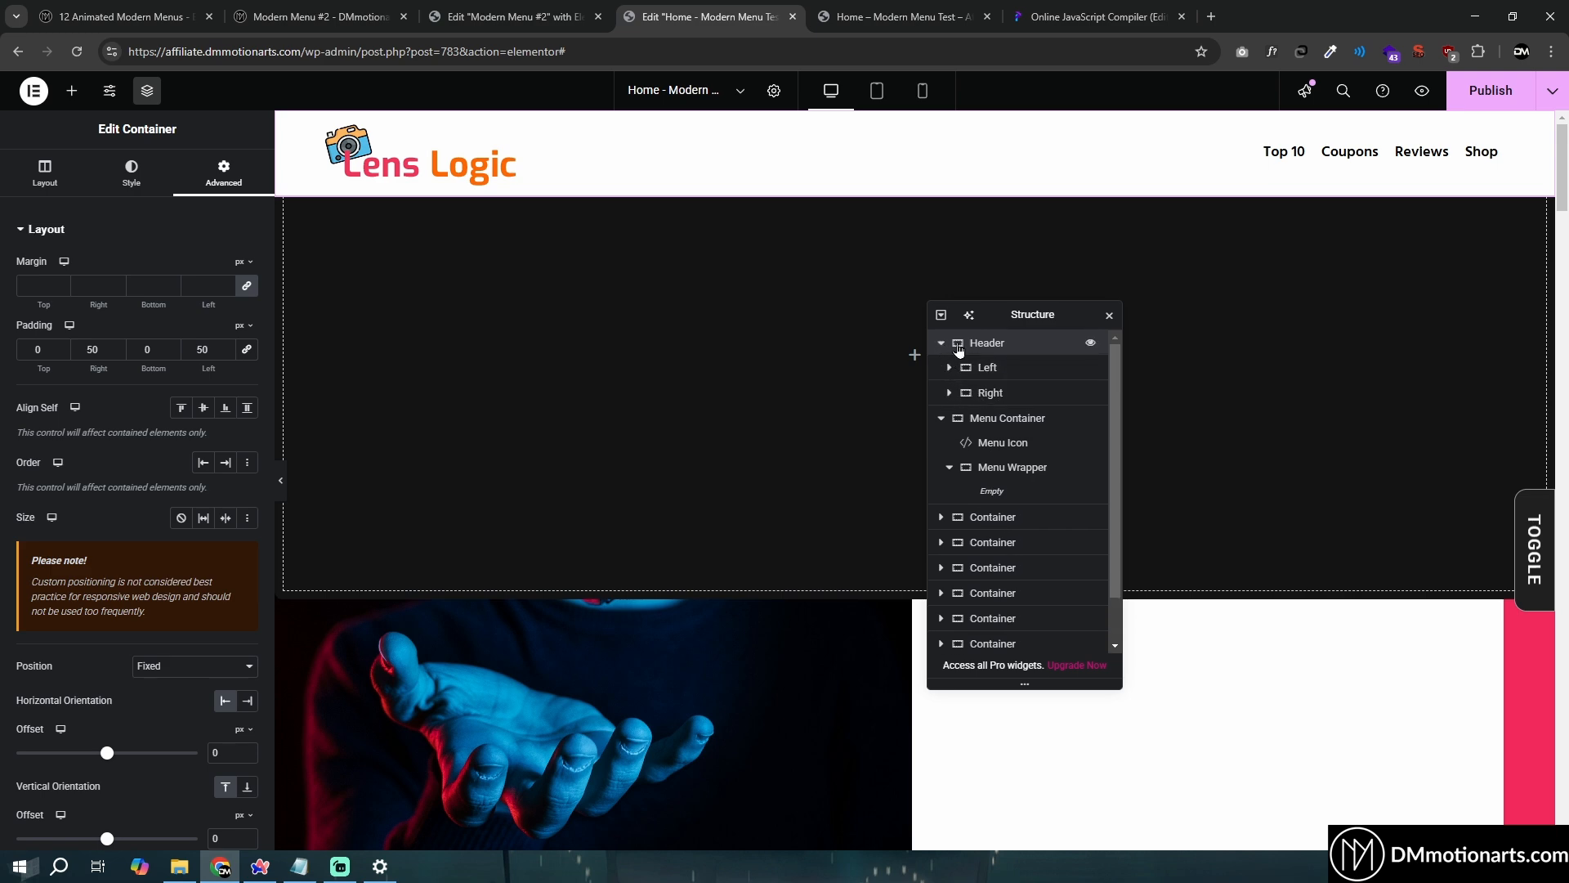
{"action": "left_click", "coordinate": [941, 345]}
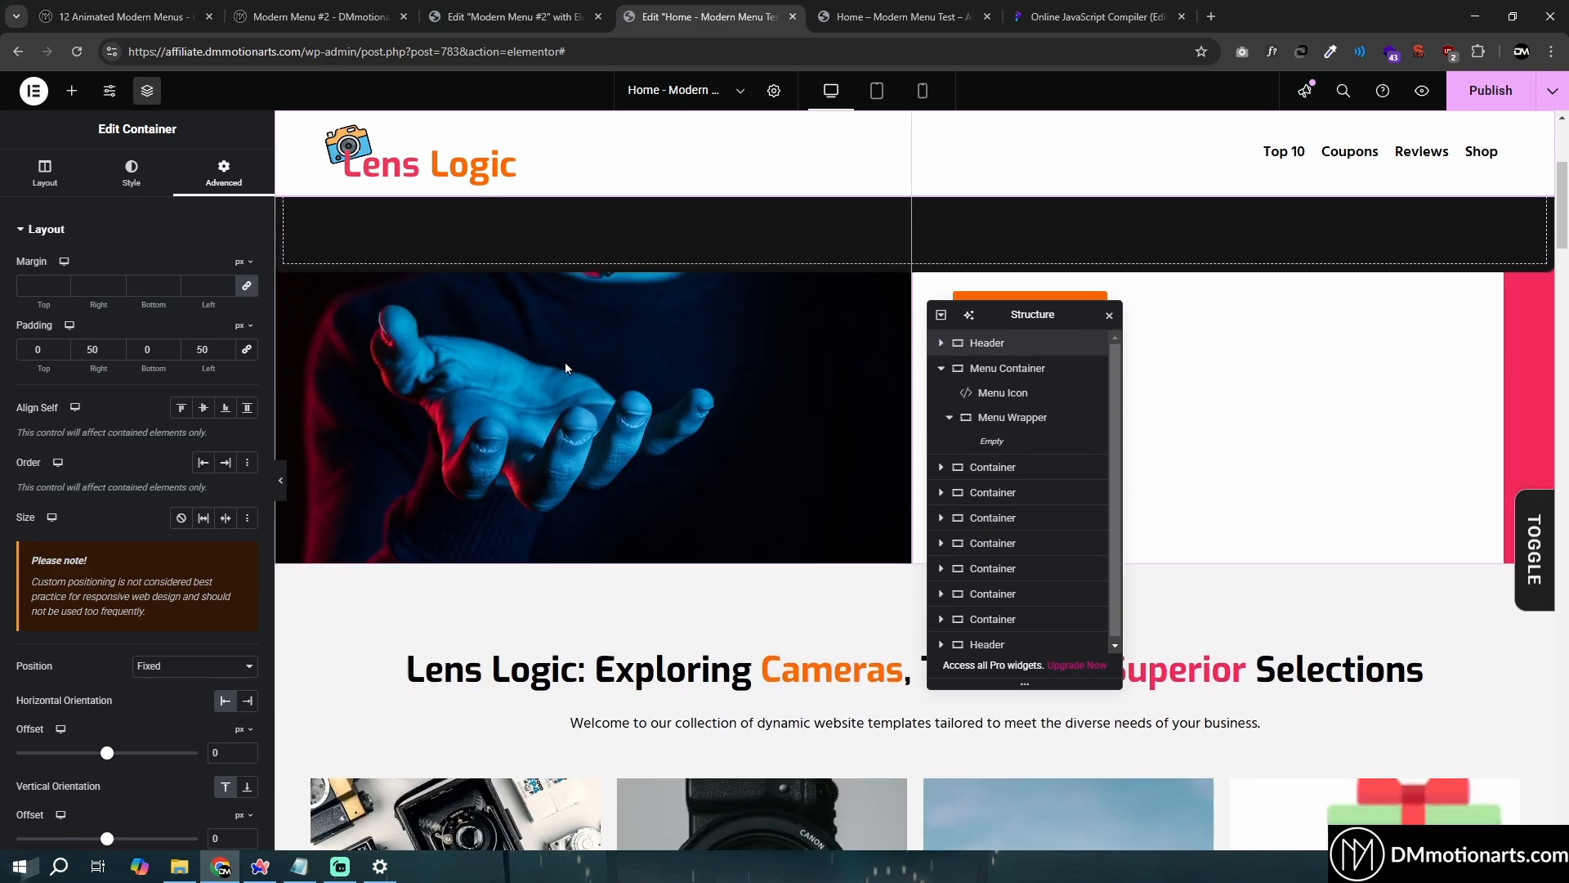
Check the fixed header against the page content, and return the Header container's position to Default
{"action": "scroll", "coordinate": [64, 453], "scroll_direction": "down", "scroll_amount": 4}
{"action": "scroll", "coordinate": [662, 497], "scroll_direction": "down", "scroll_amount": 11}
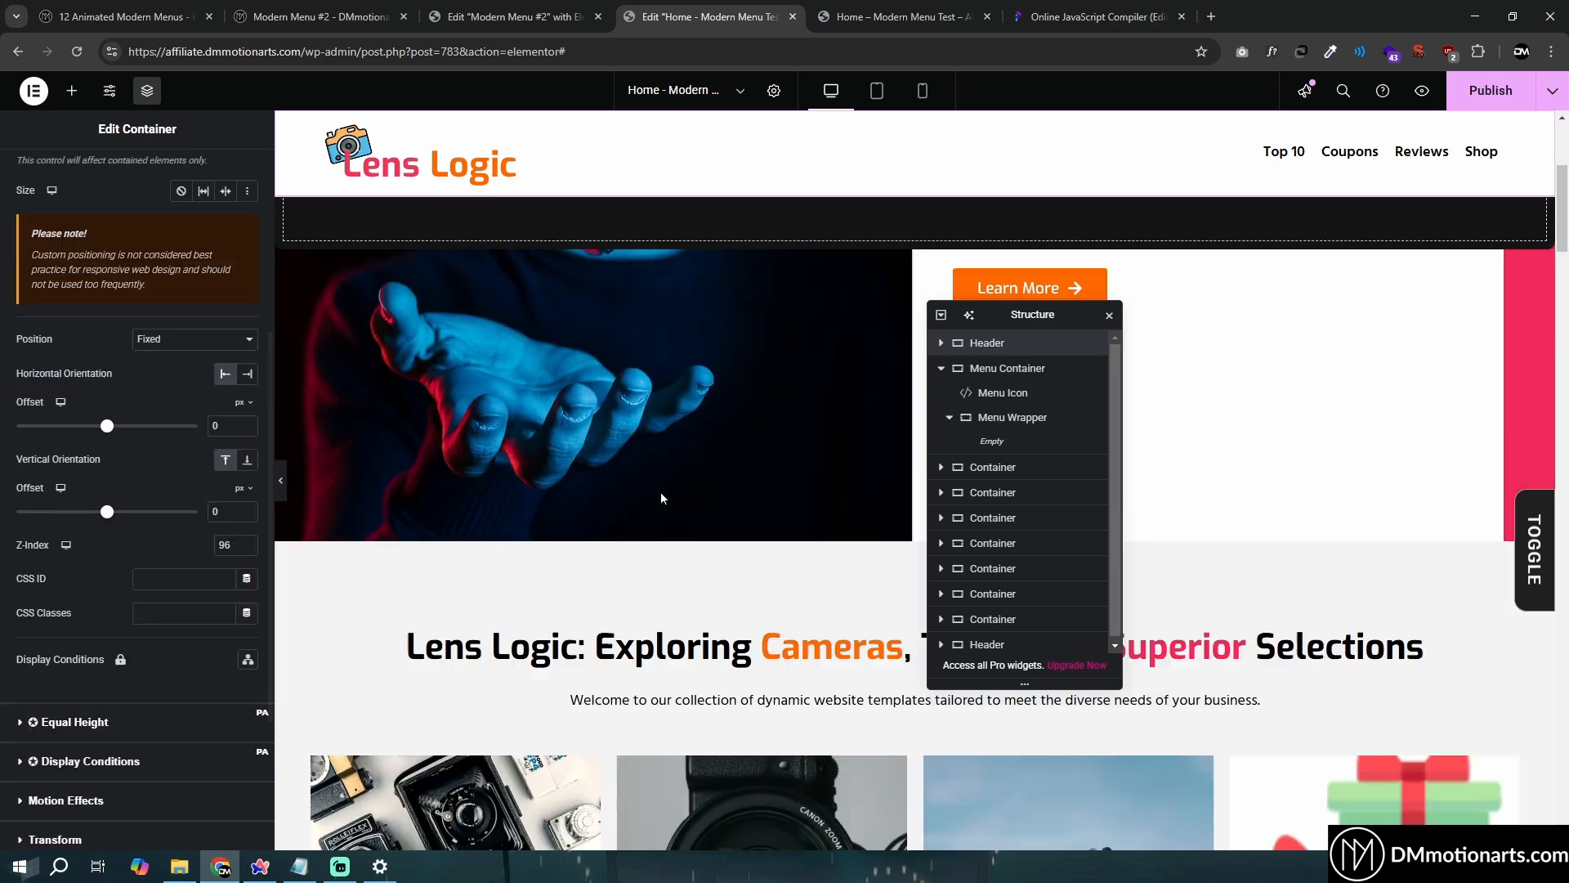
{"action": "scroll", "coordinate": [753, 459], "scroll_direction": "up", "scroll_amount": 11}
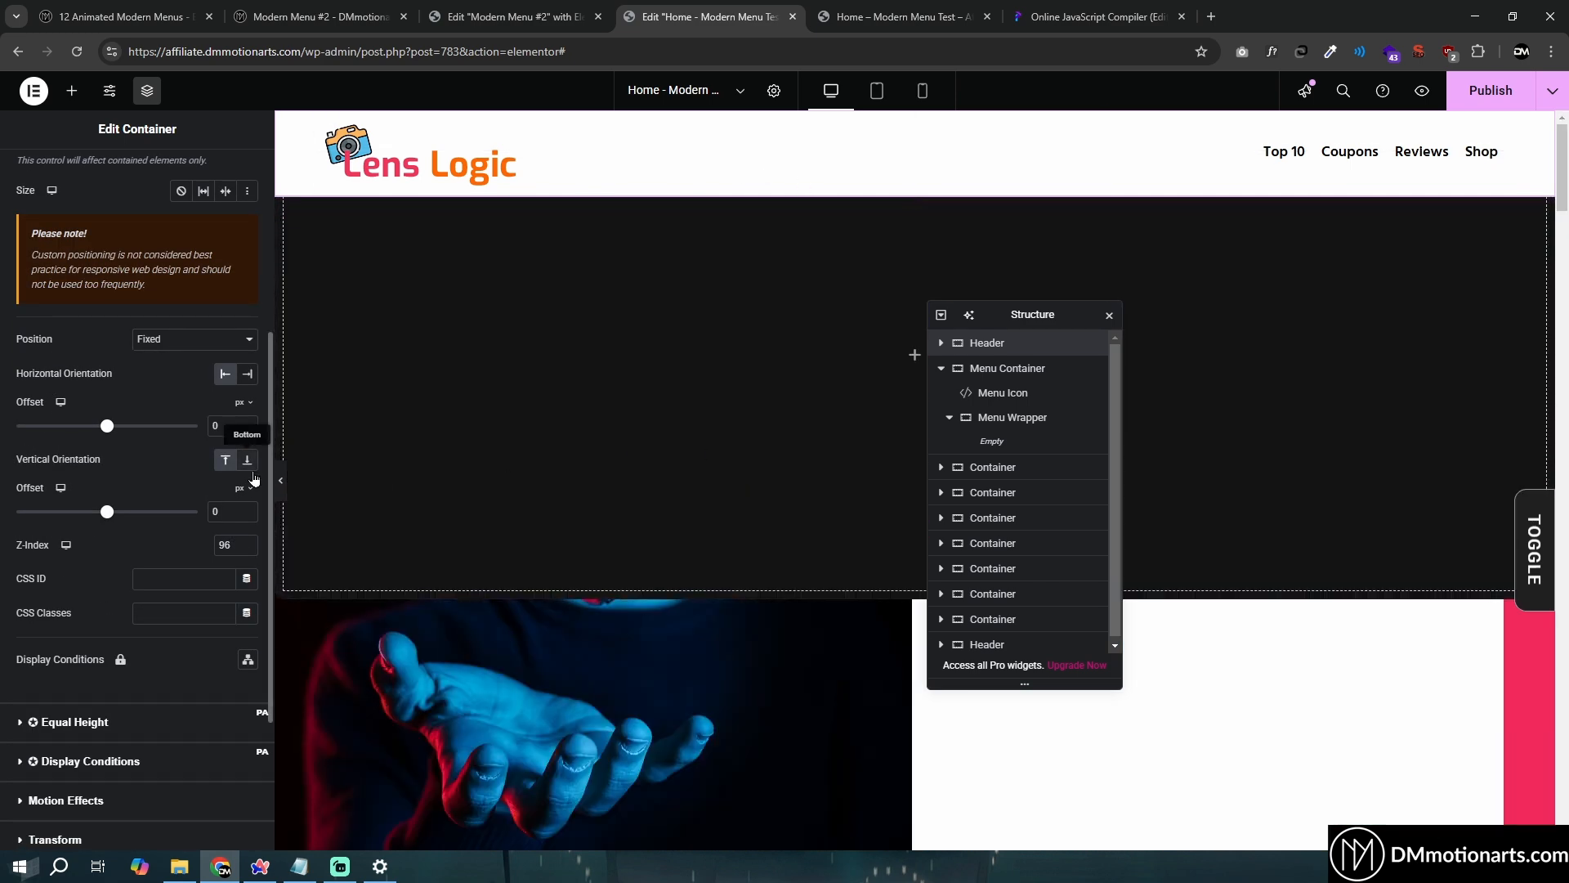
{"action": "left_click", "coordinate": [221, 340]}
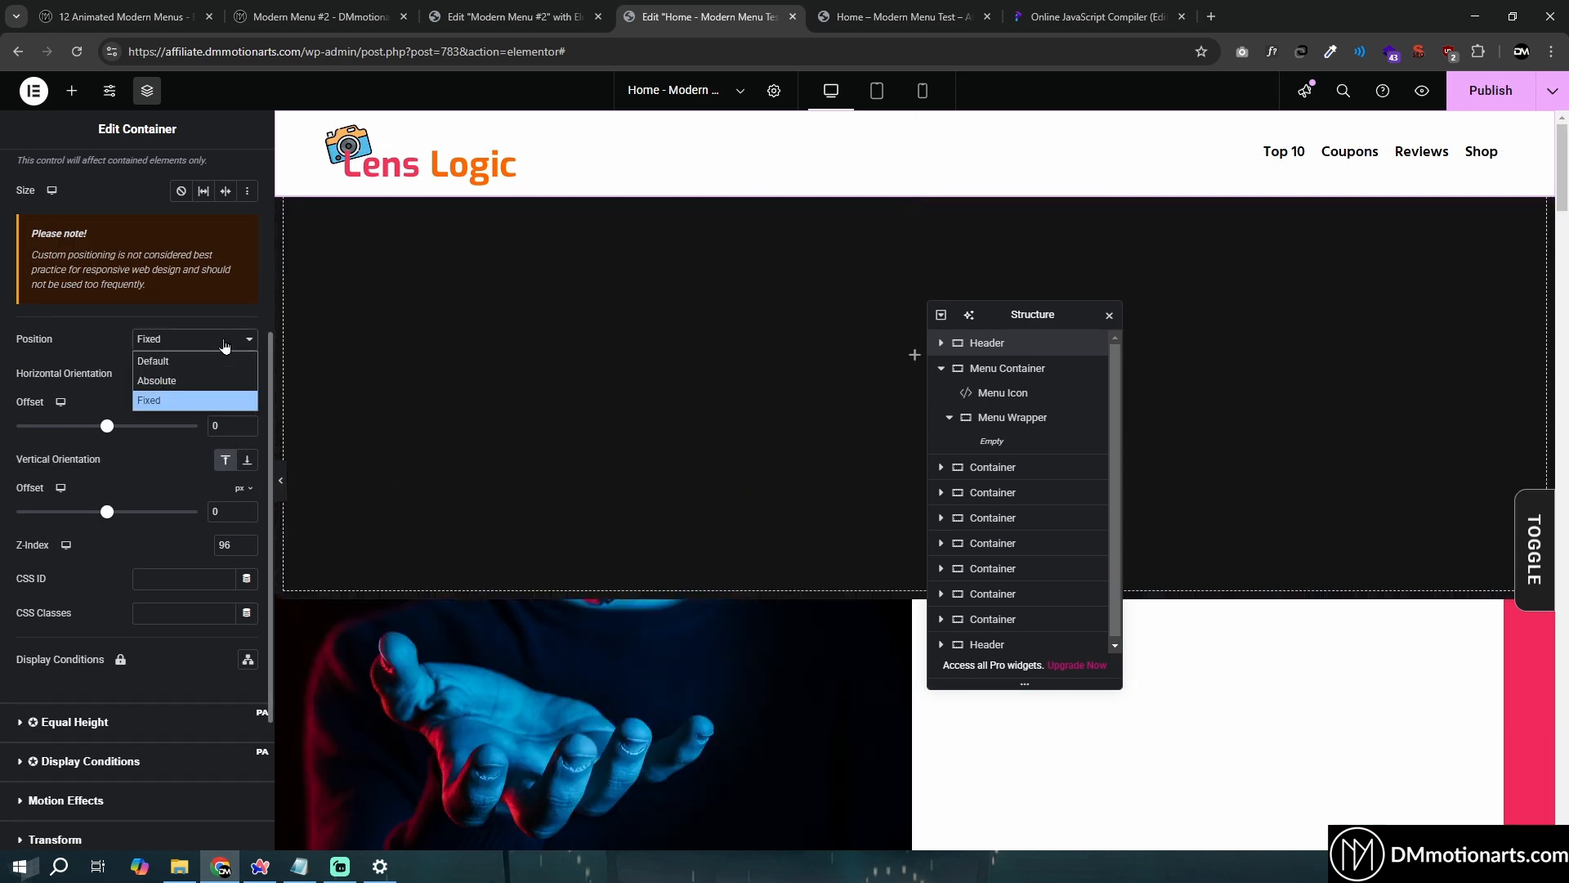
{"action": "left_click", "coordinate": [163, 357]}
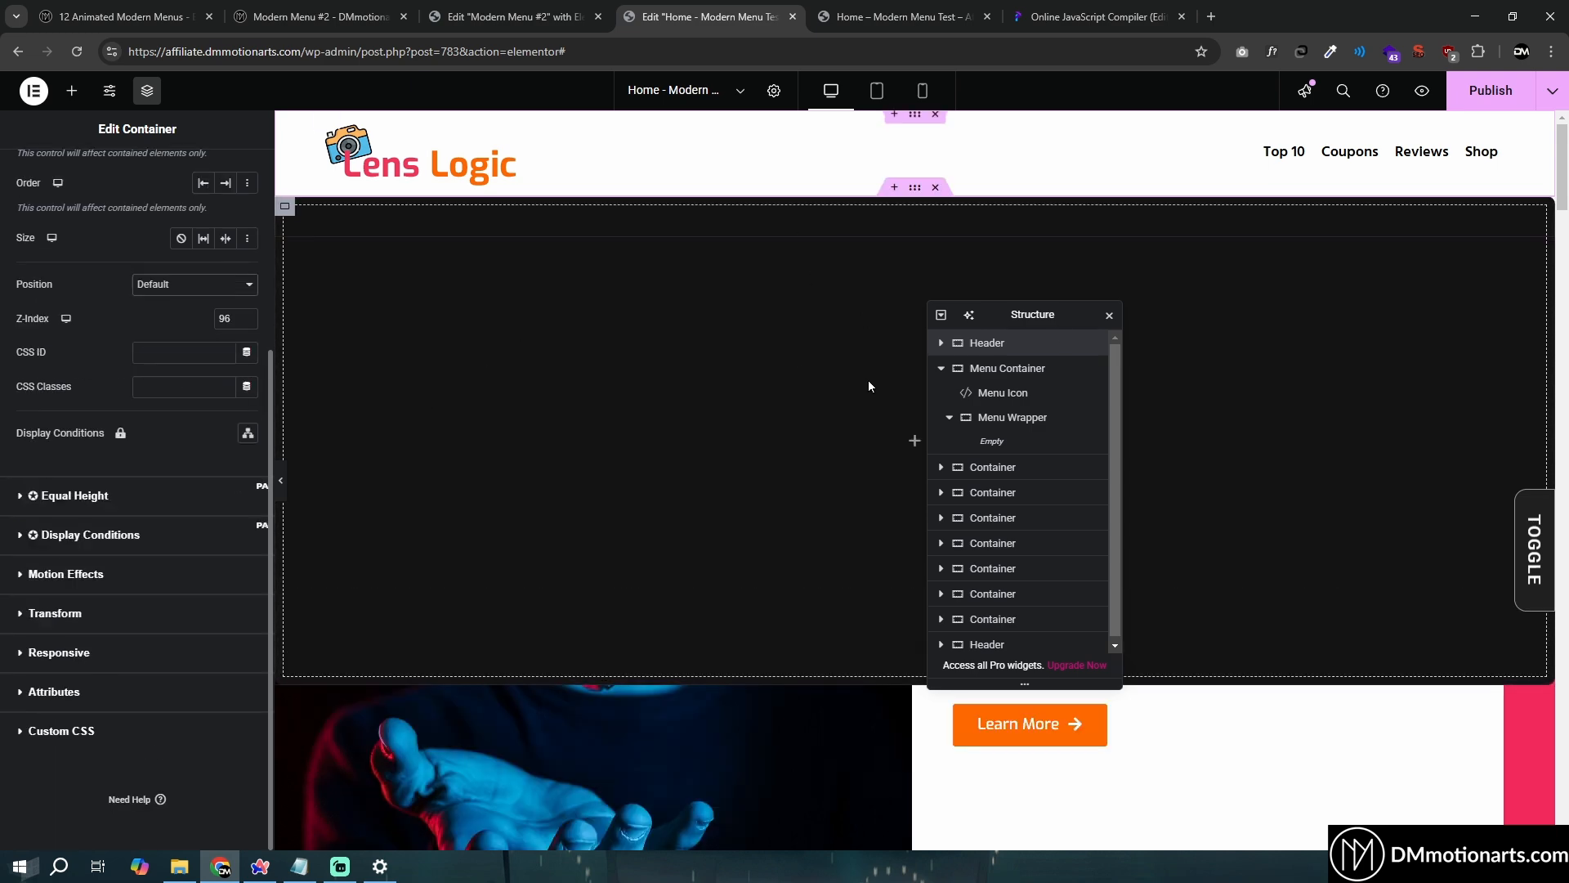
{"action": "scroll", "coordinate": [789, 357], "scroll_direction": "down", "scroll_amount": 2}
{"action": "scroll", "coordinate": [789, 358], "scroll_direction": "up", "scroll_amount": 2}
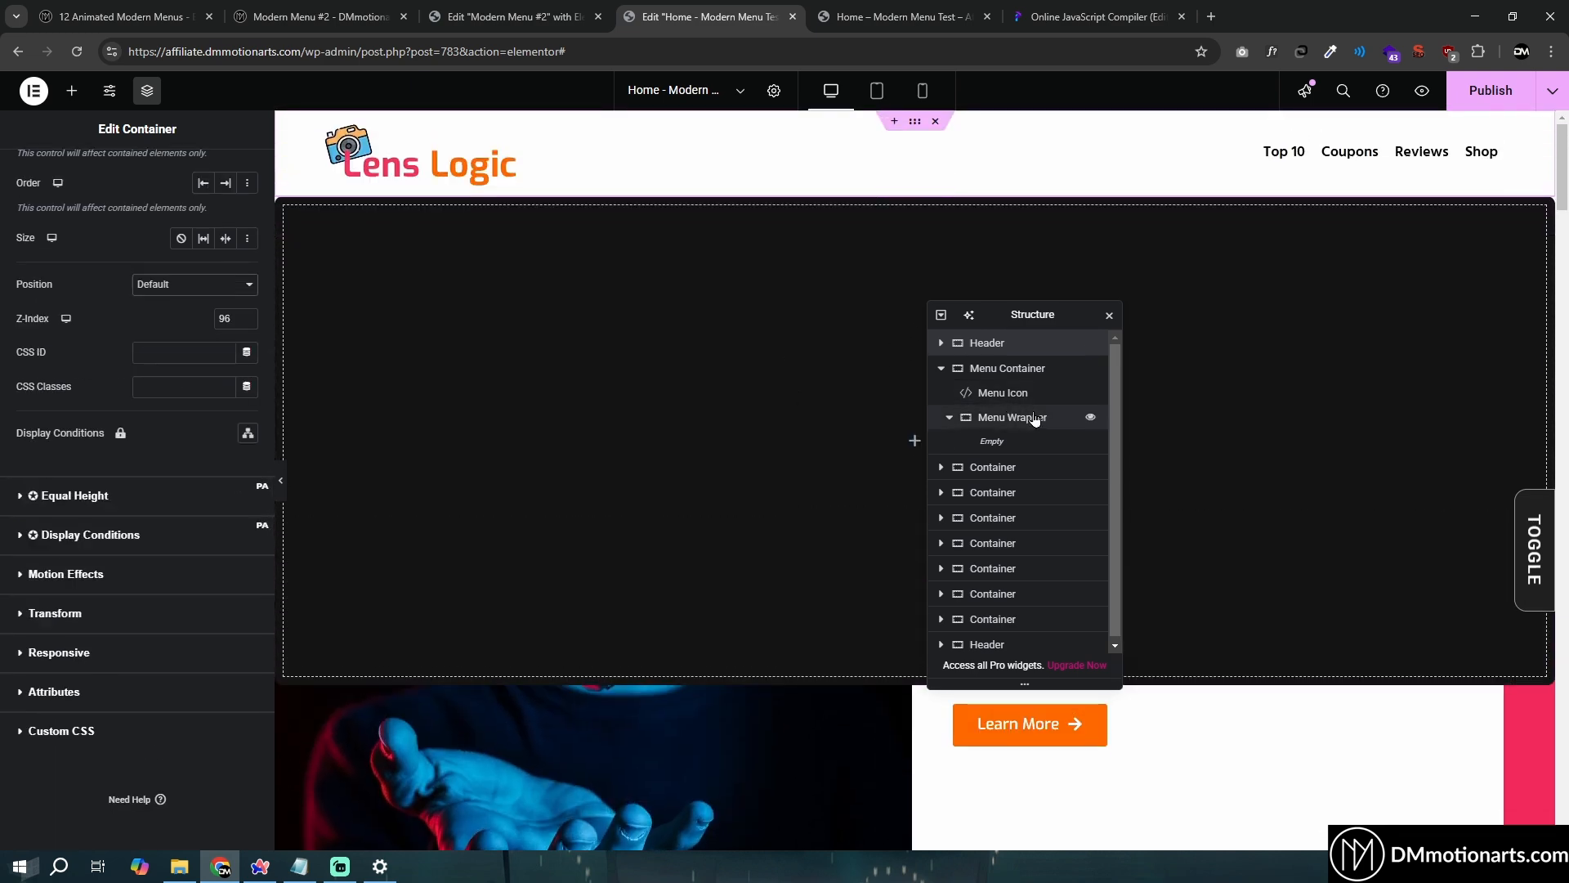
Review the z-index settings of Menu Wrapper and Header, and set the Menu Icon widget's z-index to 97
{"action": "left_click", "coordinate": [989, 417]}
{"action": "scroll", "coordinate": [156, 357], "scroll_direction": "down", "scroll_amount": 5}
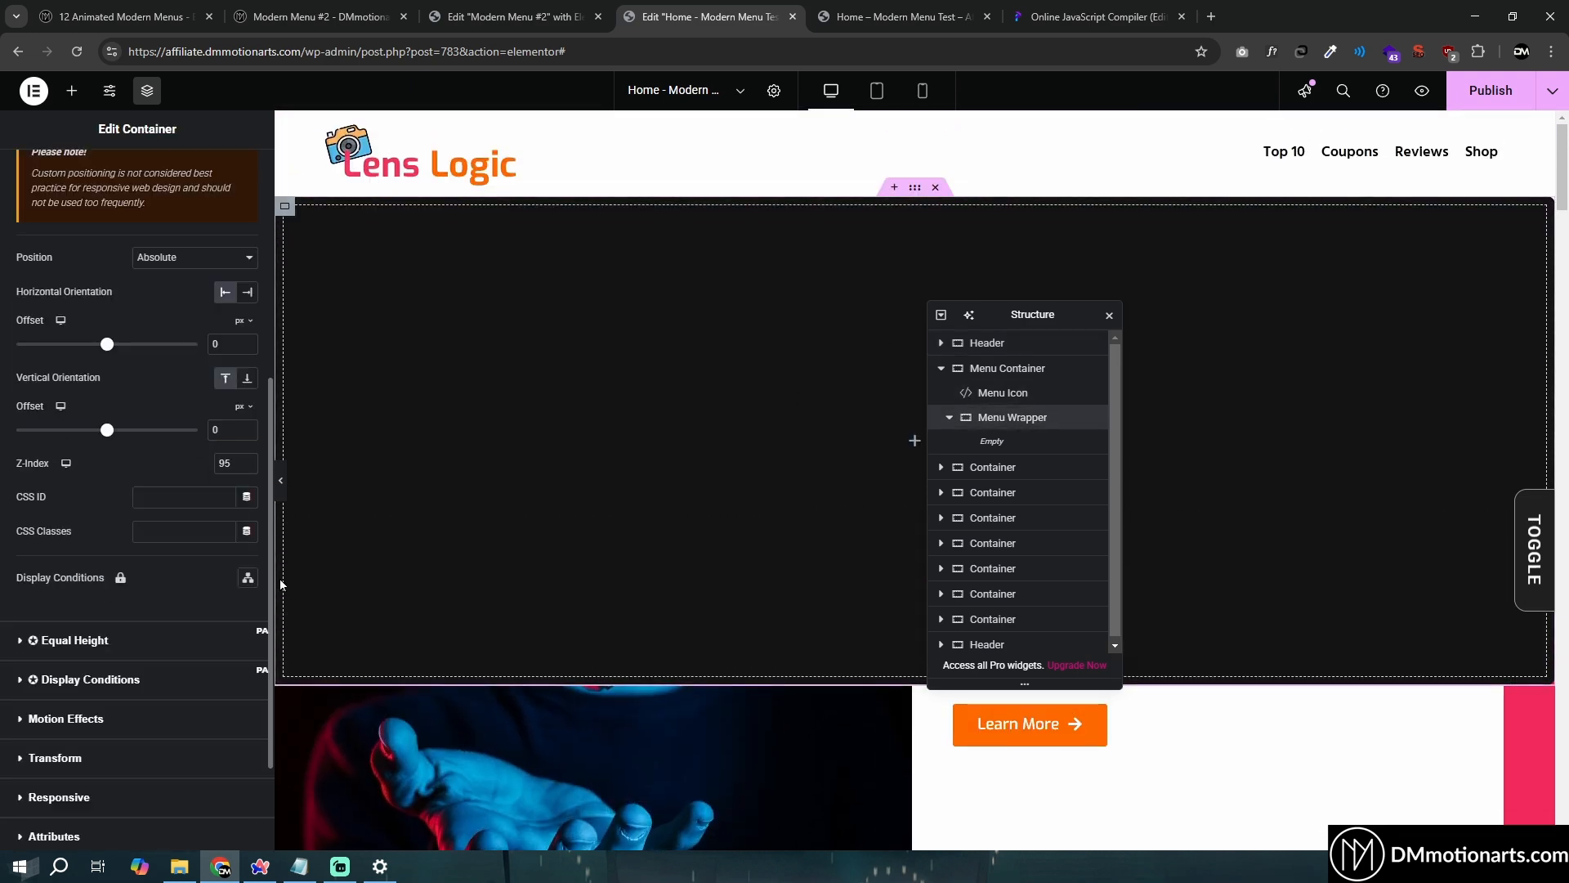
{"action": "left_click", "coordinate": [986, 342]}
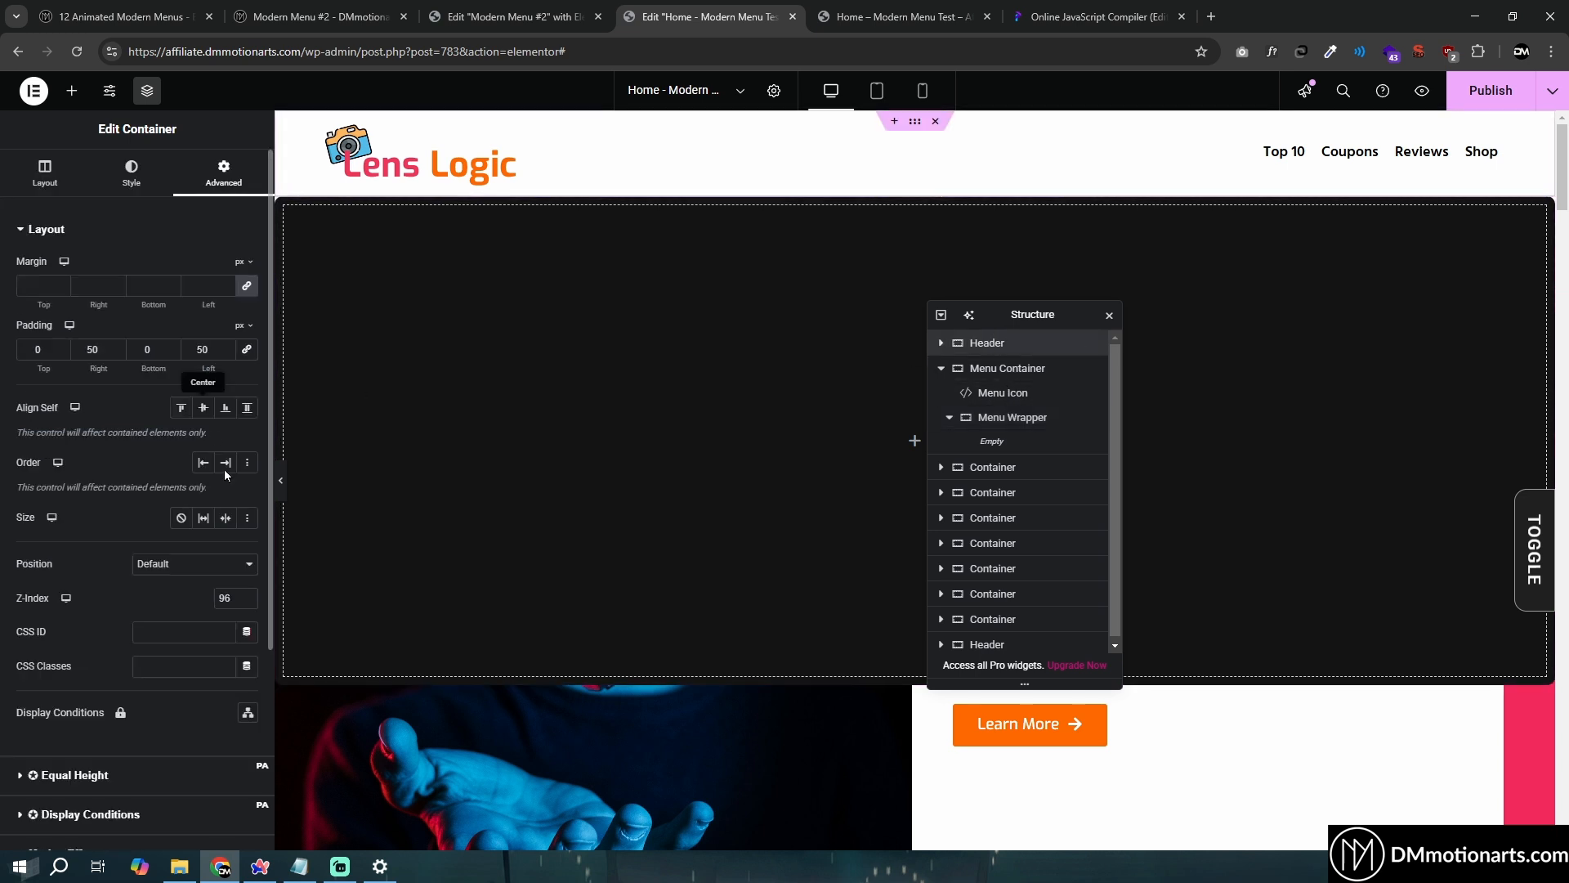
{"action": "left_click", "coordinate": [1004, 396]}
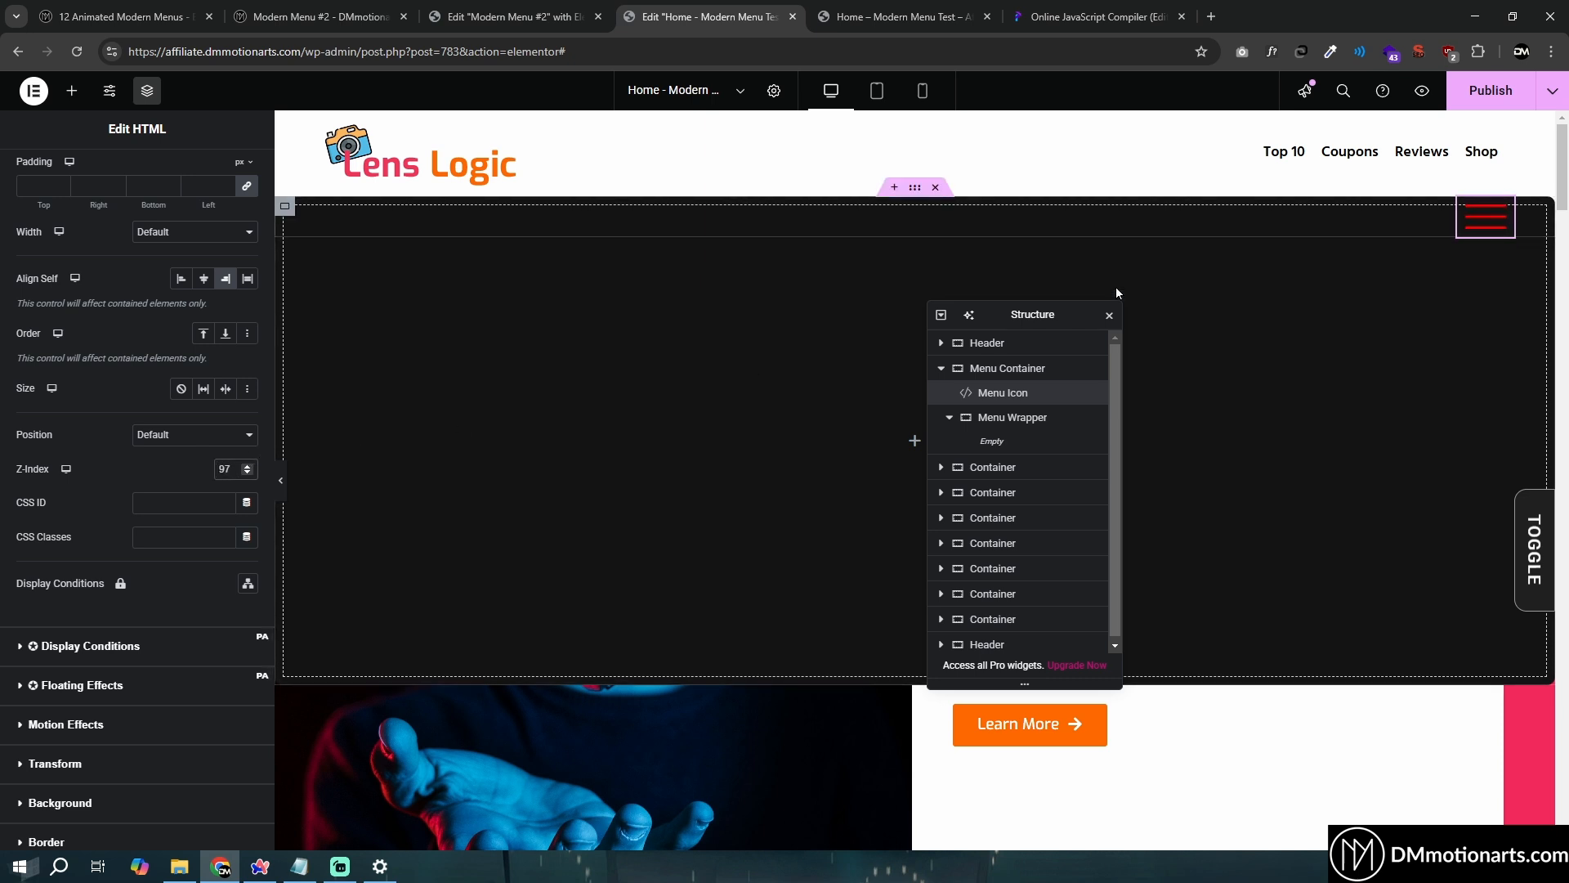
{"action": "scroll", "coordinate": [1158, 351], "scroll_direction": "down", "scroll_amount": 2}
{"action": "scroll", "coordinate": [1161, 352], "scroll_direction": "up", "scroll_amount": 2}
{"action": "type", "text": "99"}
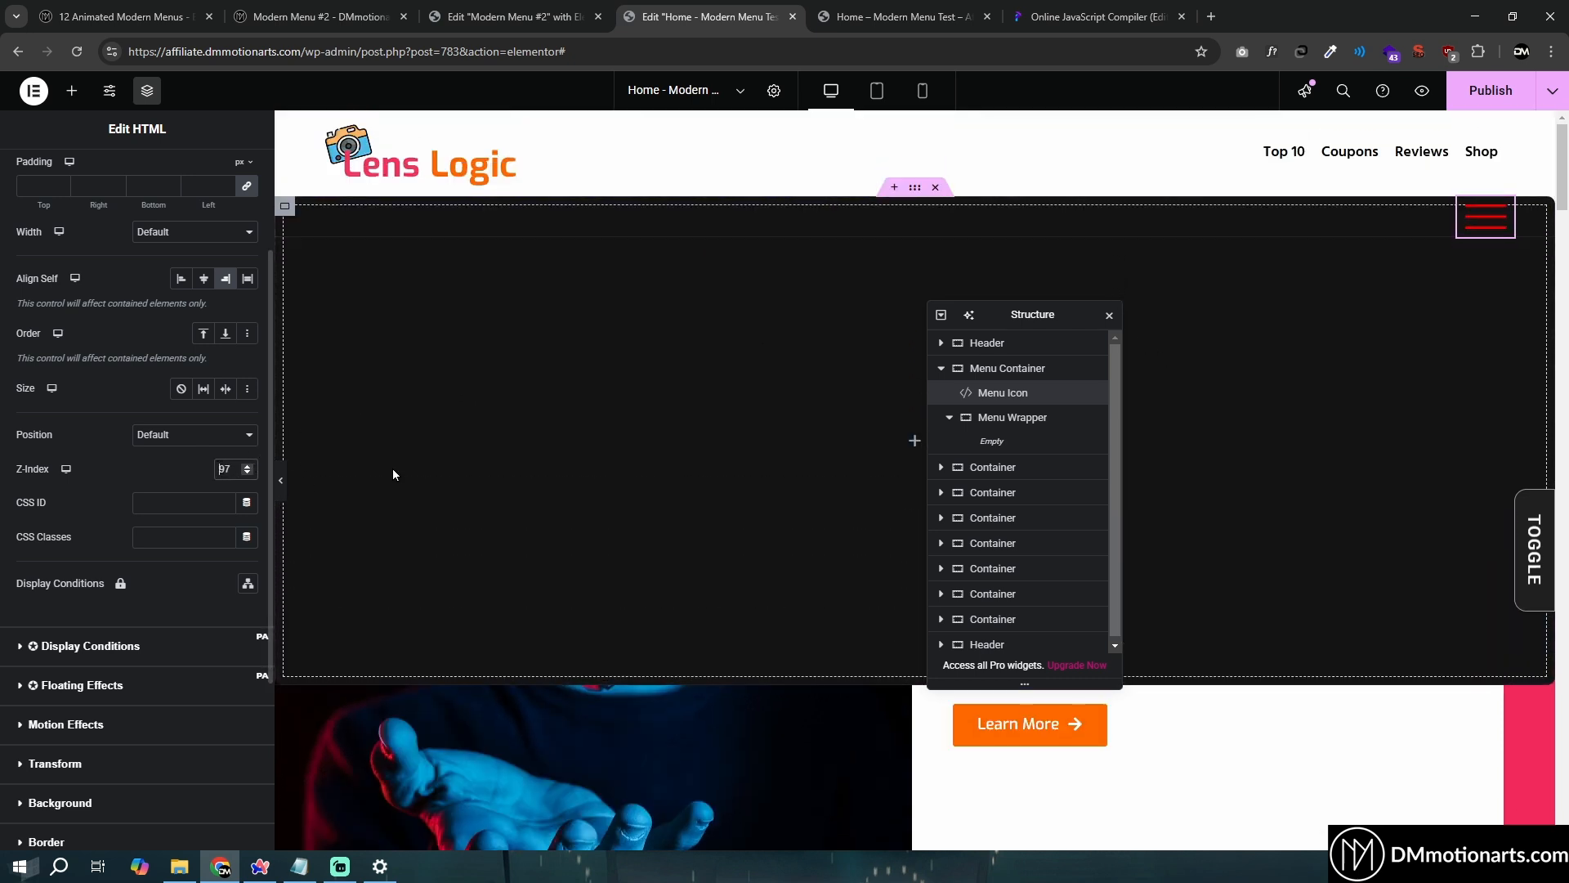
{"action": "key", "text": "BackSpace"}
{"action": "key", "text": "BackSpace"}
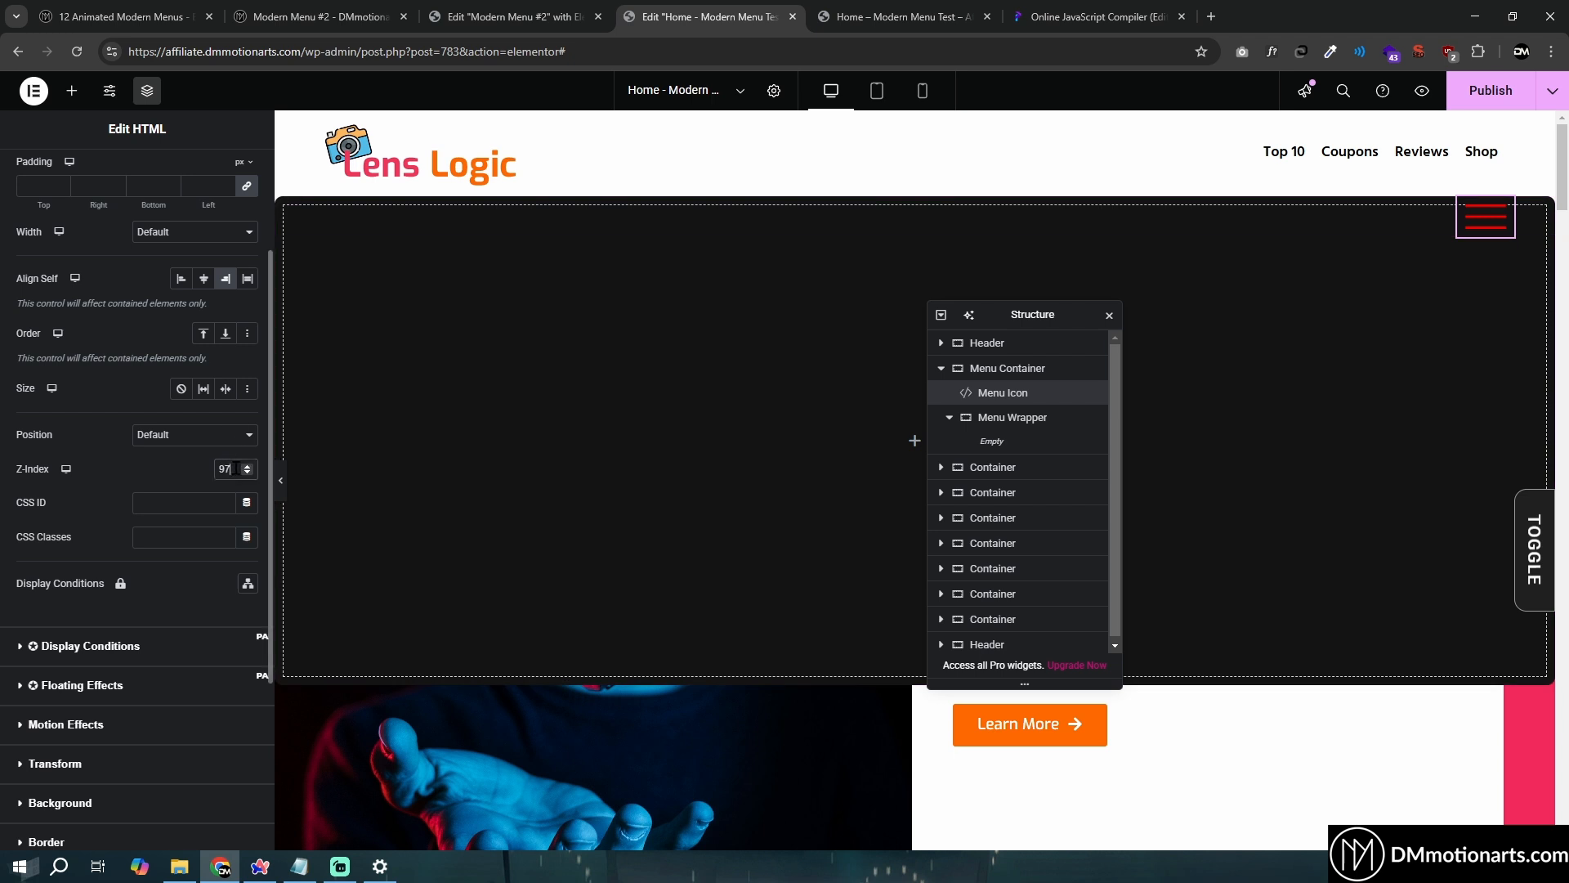
Set Menu Wrapper's width to 40% and open its advanced layout settings
{"action": "left_click", "coordinate": [993, 369]}
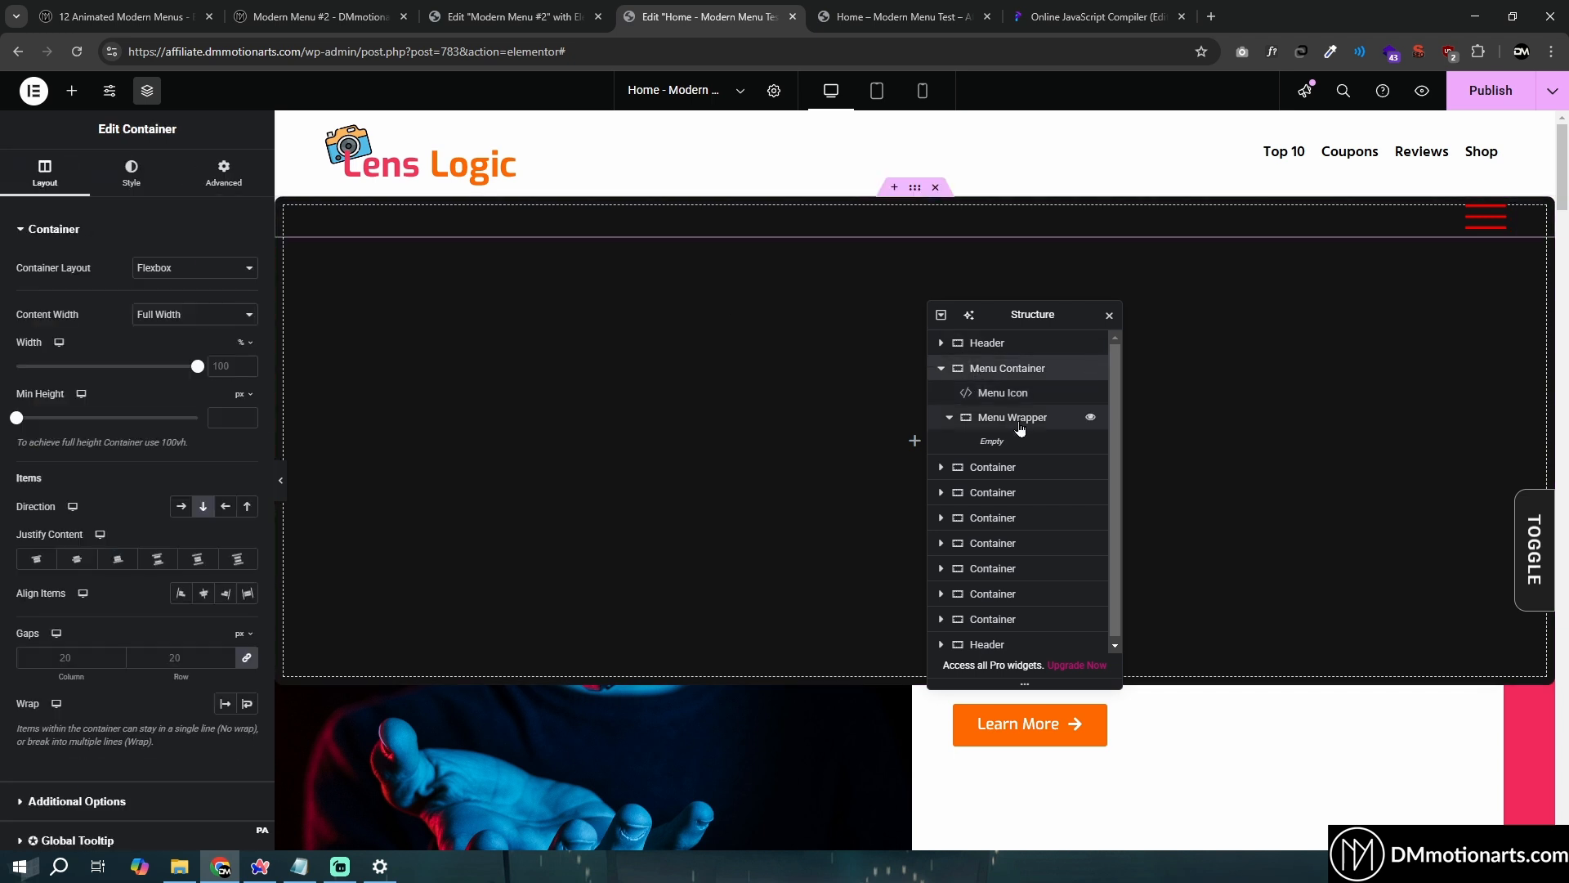
{"action": "left_click", "coordinate": [1020, 418]}
{"action": "left_click", "coordinate": [45, 174]}
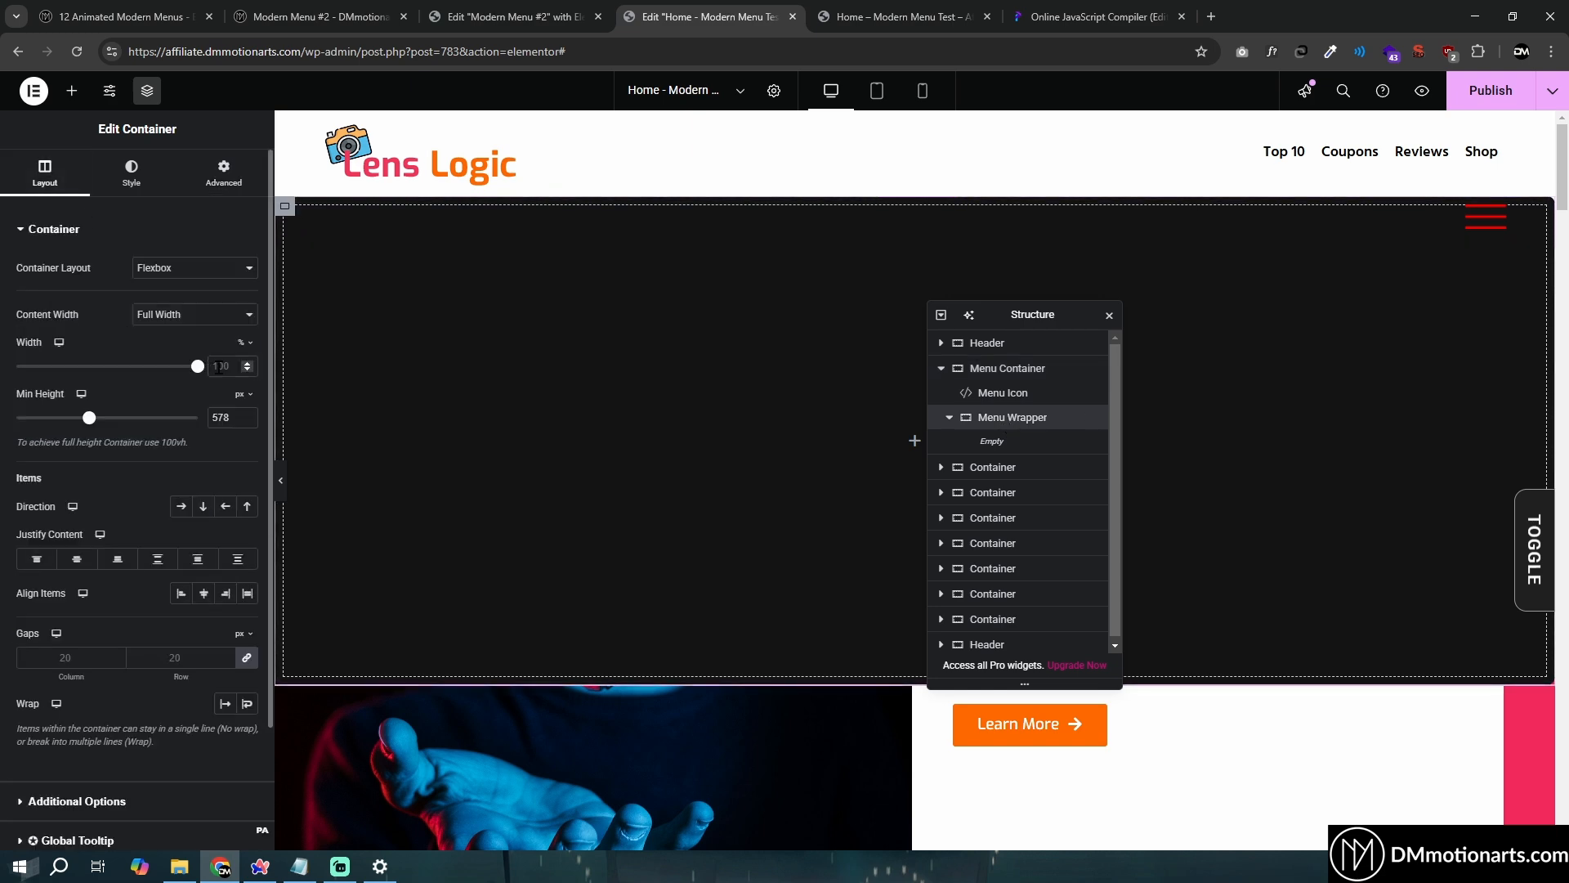
{"action": "left_click", "coordinate": [219, 367]}
{"action": "type", "text": "40"}
{"action": "left_click", "coordinate": [240, 188]}
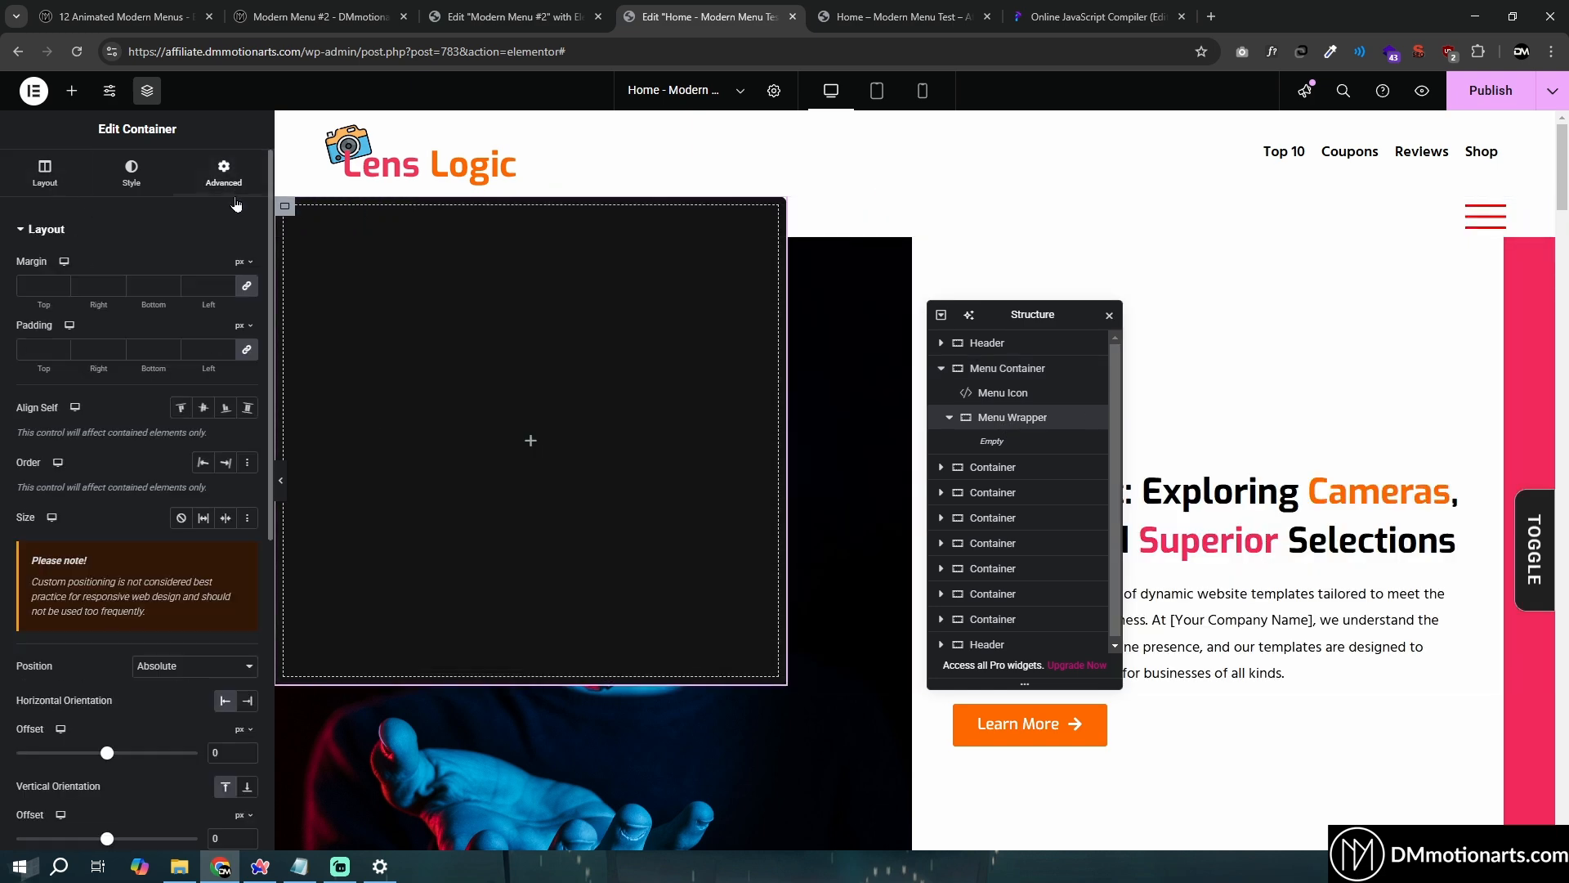
Anchor Menu Wrapper to the right with its horizontal orientation, and check its placement within Menu Container
{"action": "scroll", "coordinate": [174, 437], "scroll_direction": "down", "scroll_amount": 3}
{"action": "left_click", "coordinate": [247, 455]}
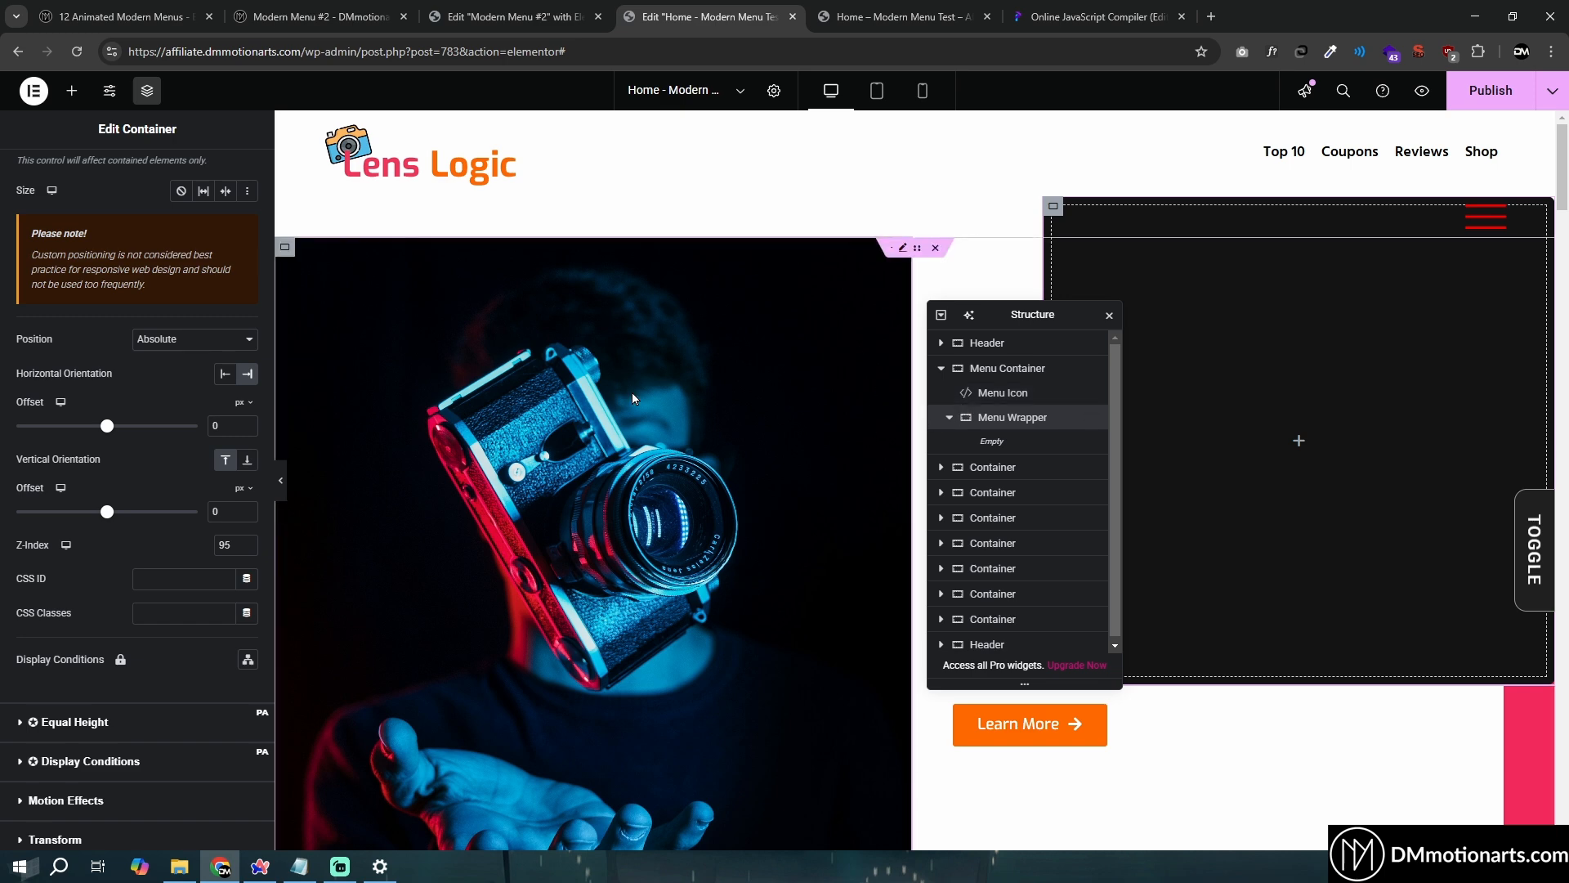
{"action": "left_click", "coordinate": [989, 412]}
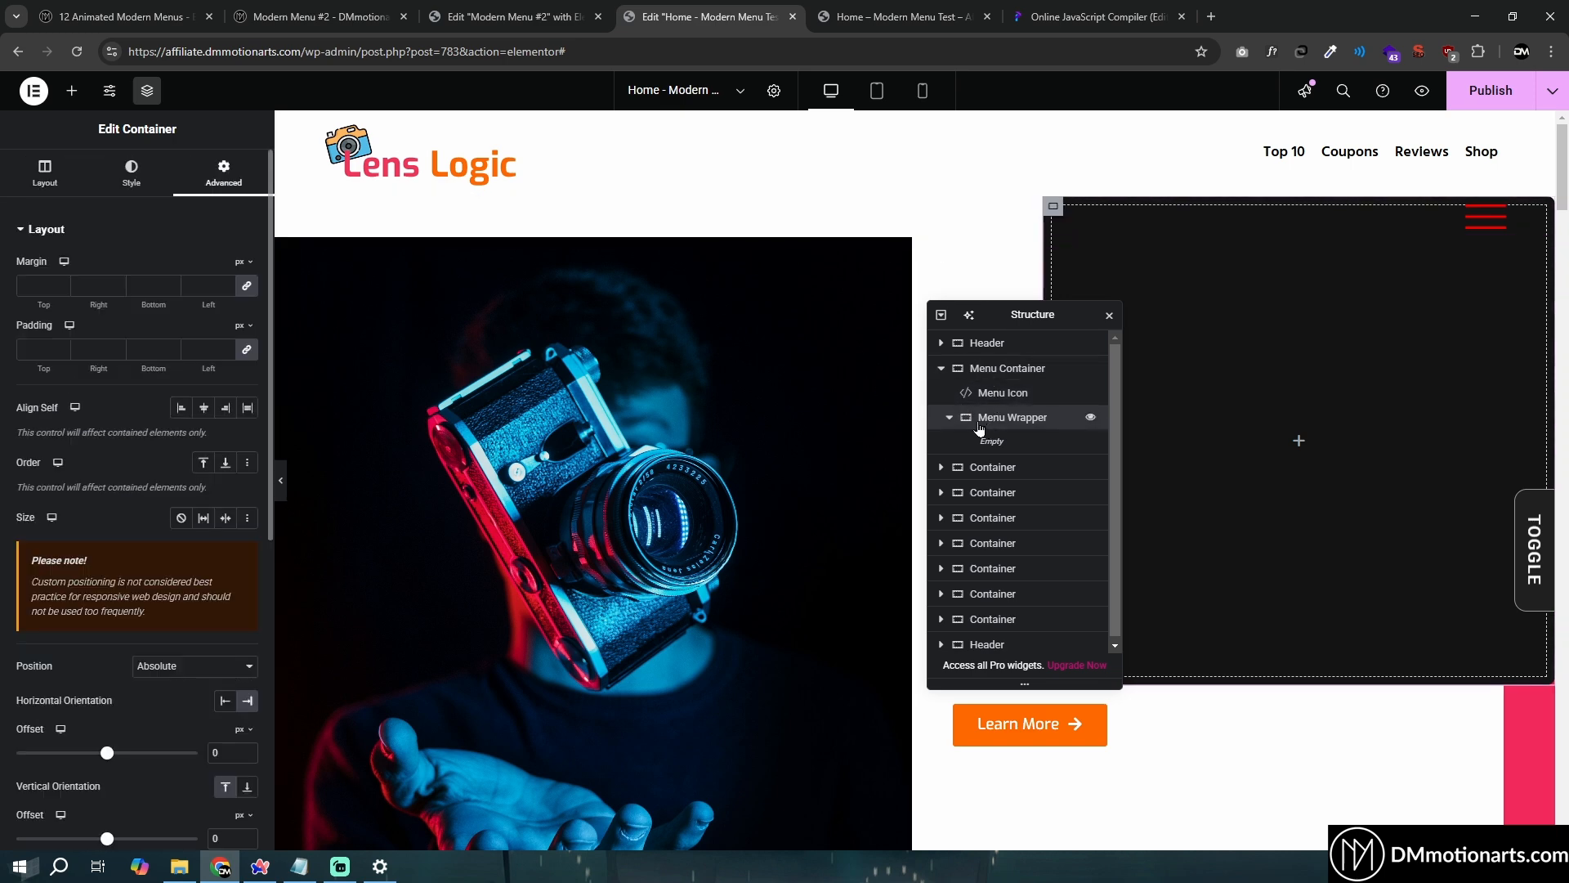
{"action": "scroll", "coordinate": [257, 517], "scroll_direction": "down", "scroll_amount": 2}
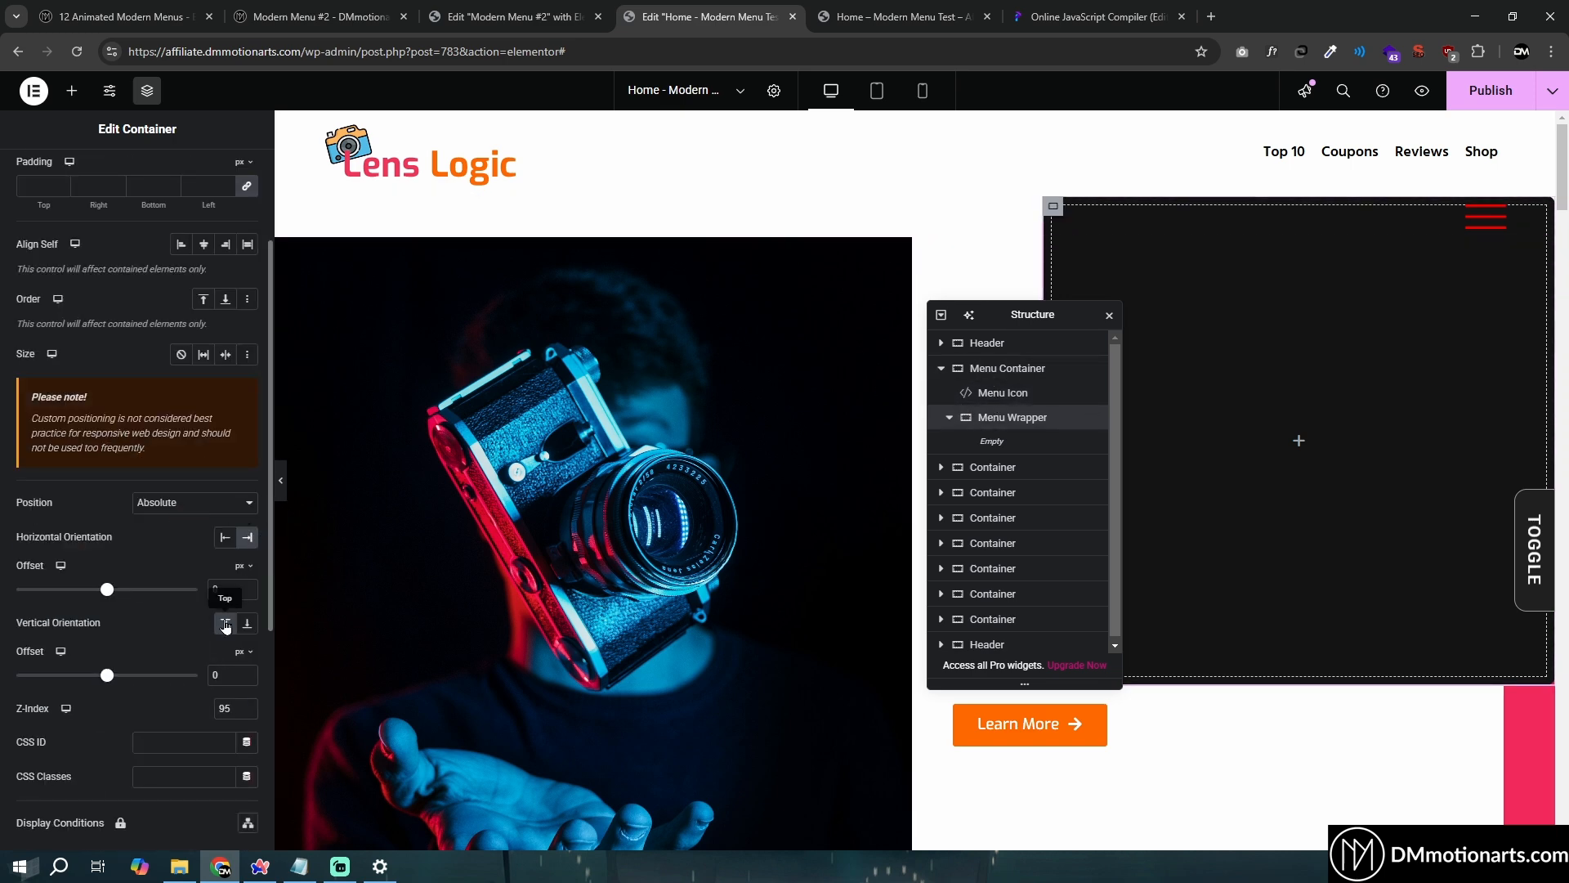
{"action": "left_click", "coordinate": [1010, 373]}
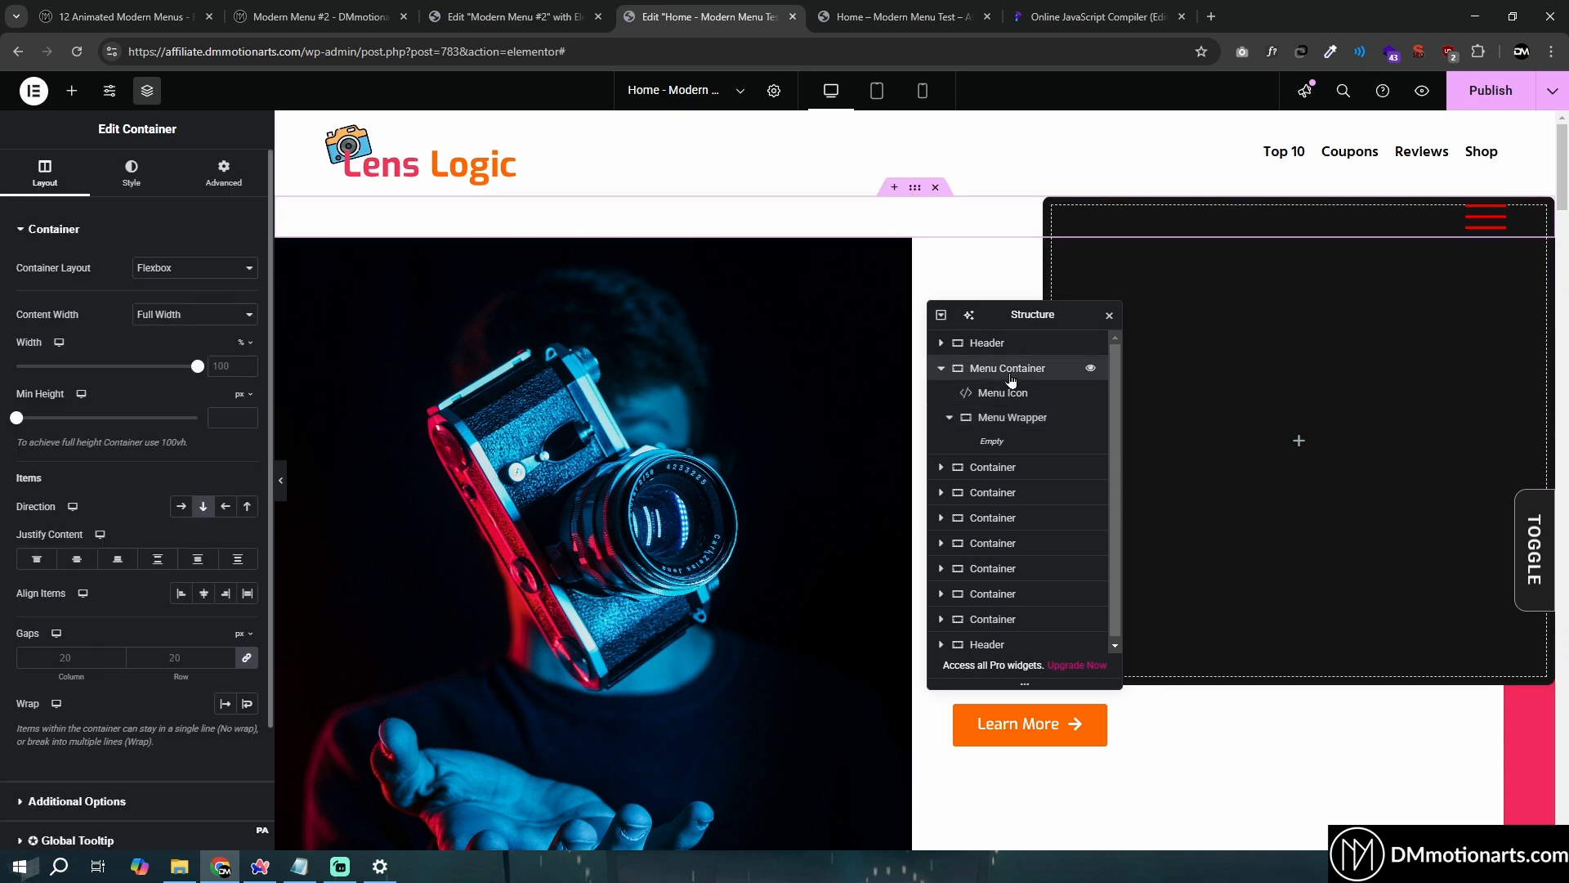
{"action": "left_click", "coordinate": [949, 416]}
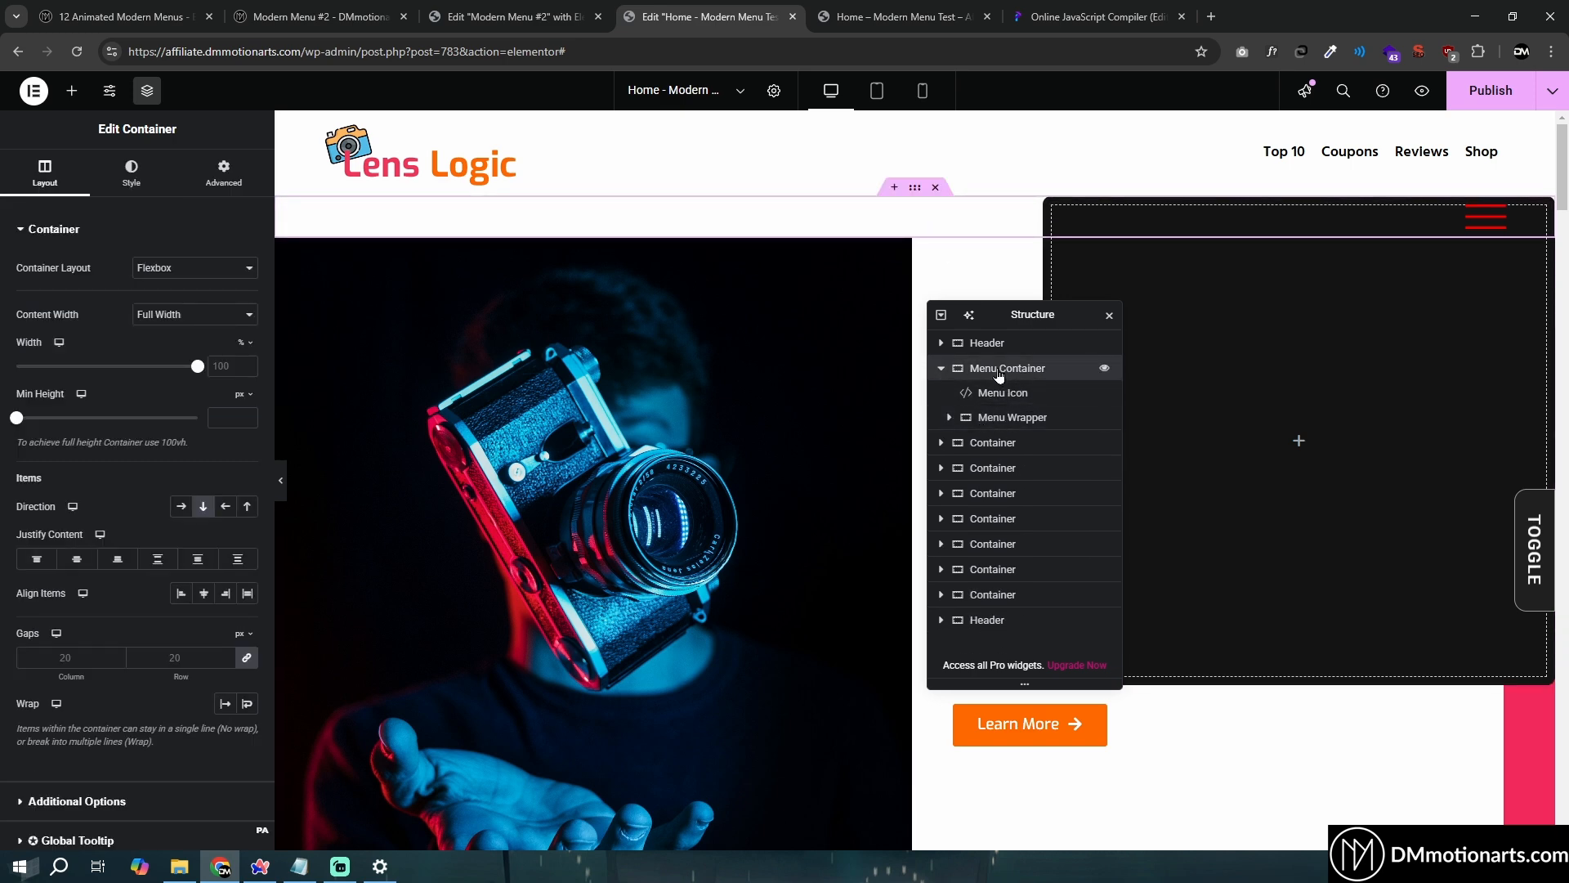
Set the Featured Product section's Get Now button to Absolute position, and try its horizontal orientation on the right and back on the left
{"action": "scroll", "coordinate": [735, 359], "scroll_direction": "down", "scroll_amount": 9}
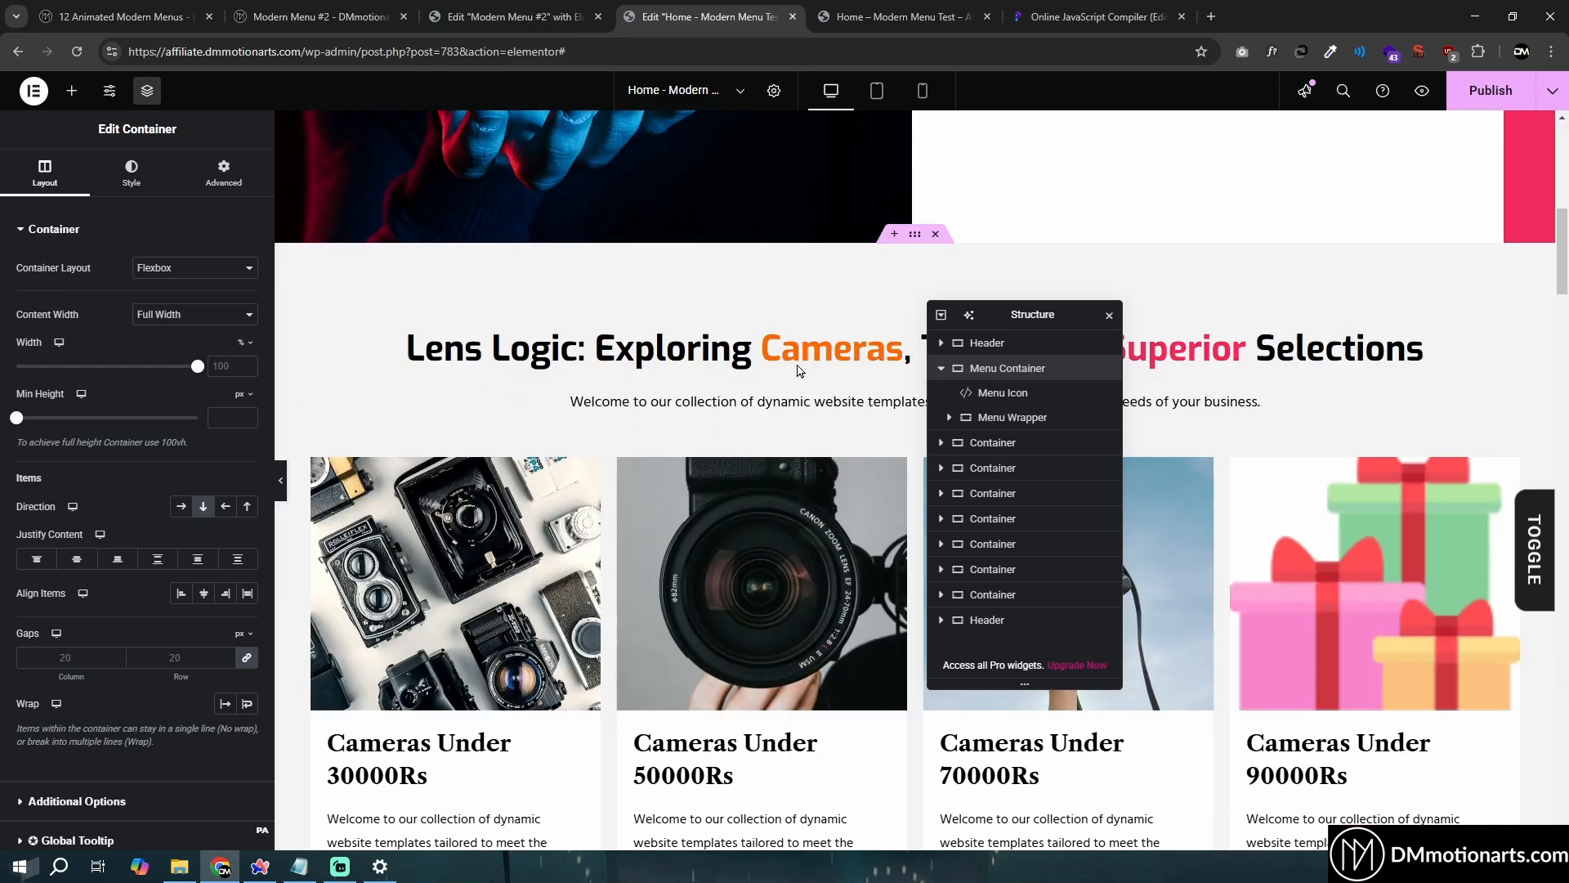
{"action": "left_click_drag", "start_coordinate": [1042, 318], "coordinate": [1212, 317]}
{"action": "scroll", "coordinate": [618, 422], "scroll_direction": "down", "scroll_amount": 6}
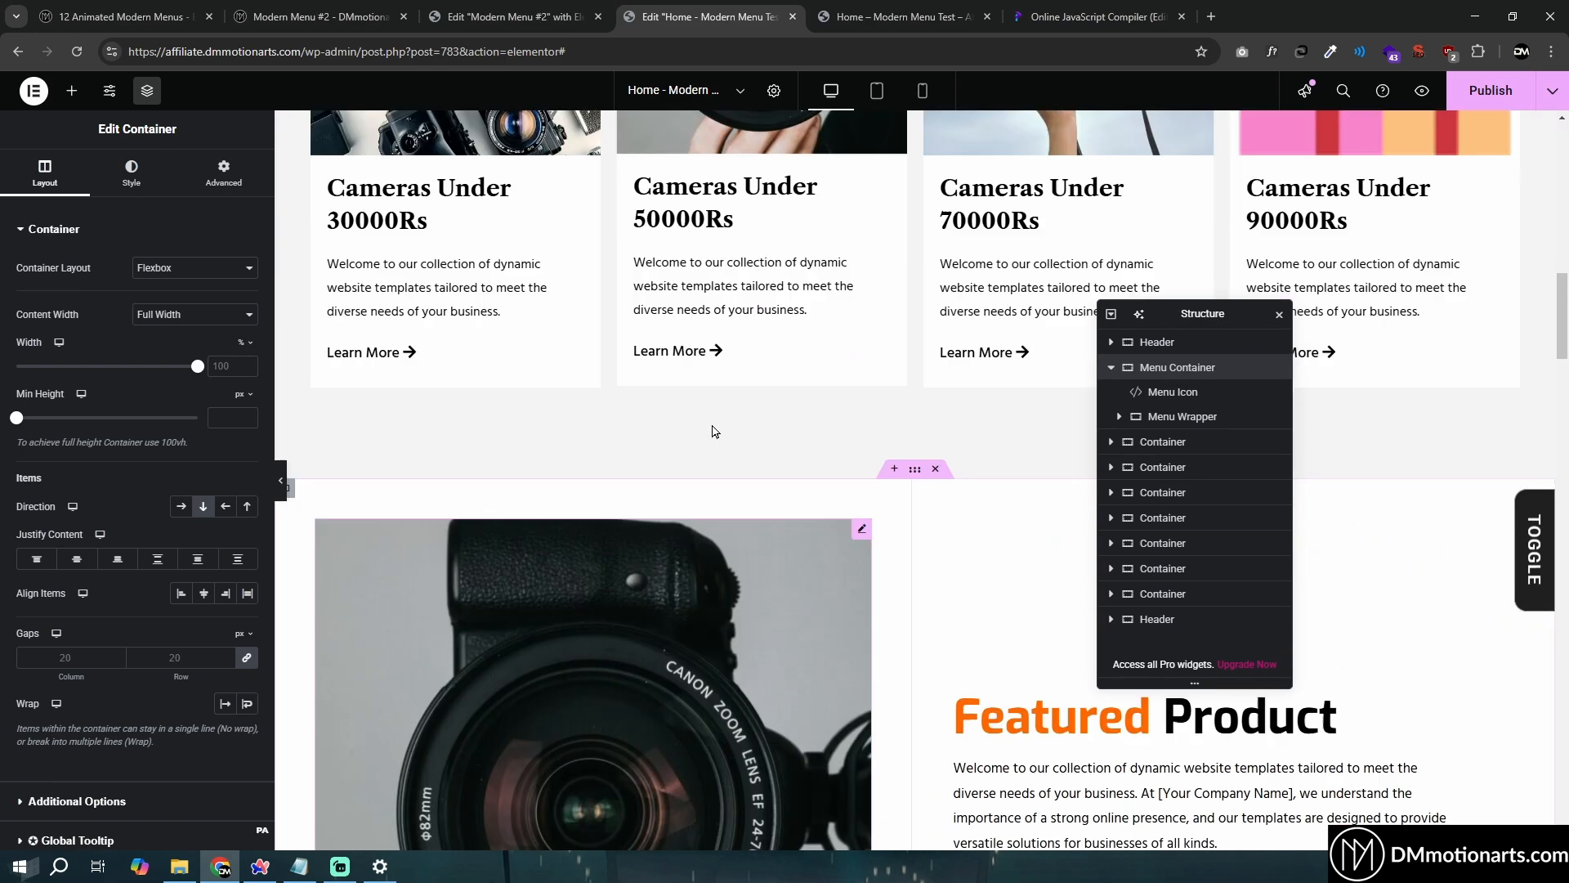
{"action": "scroll", "coordinate": [714, 431], "scroll_direction": "up", "scroll_amount": 2}
{"action": "scroll", "coordinate": [818, 442], "scroll_direction": "down", "scroll_amount": 5}
{"action": "scroll", "coordinate": [997, 460], "scroll_direction": "down", "scroll_amount": 1}
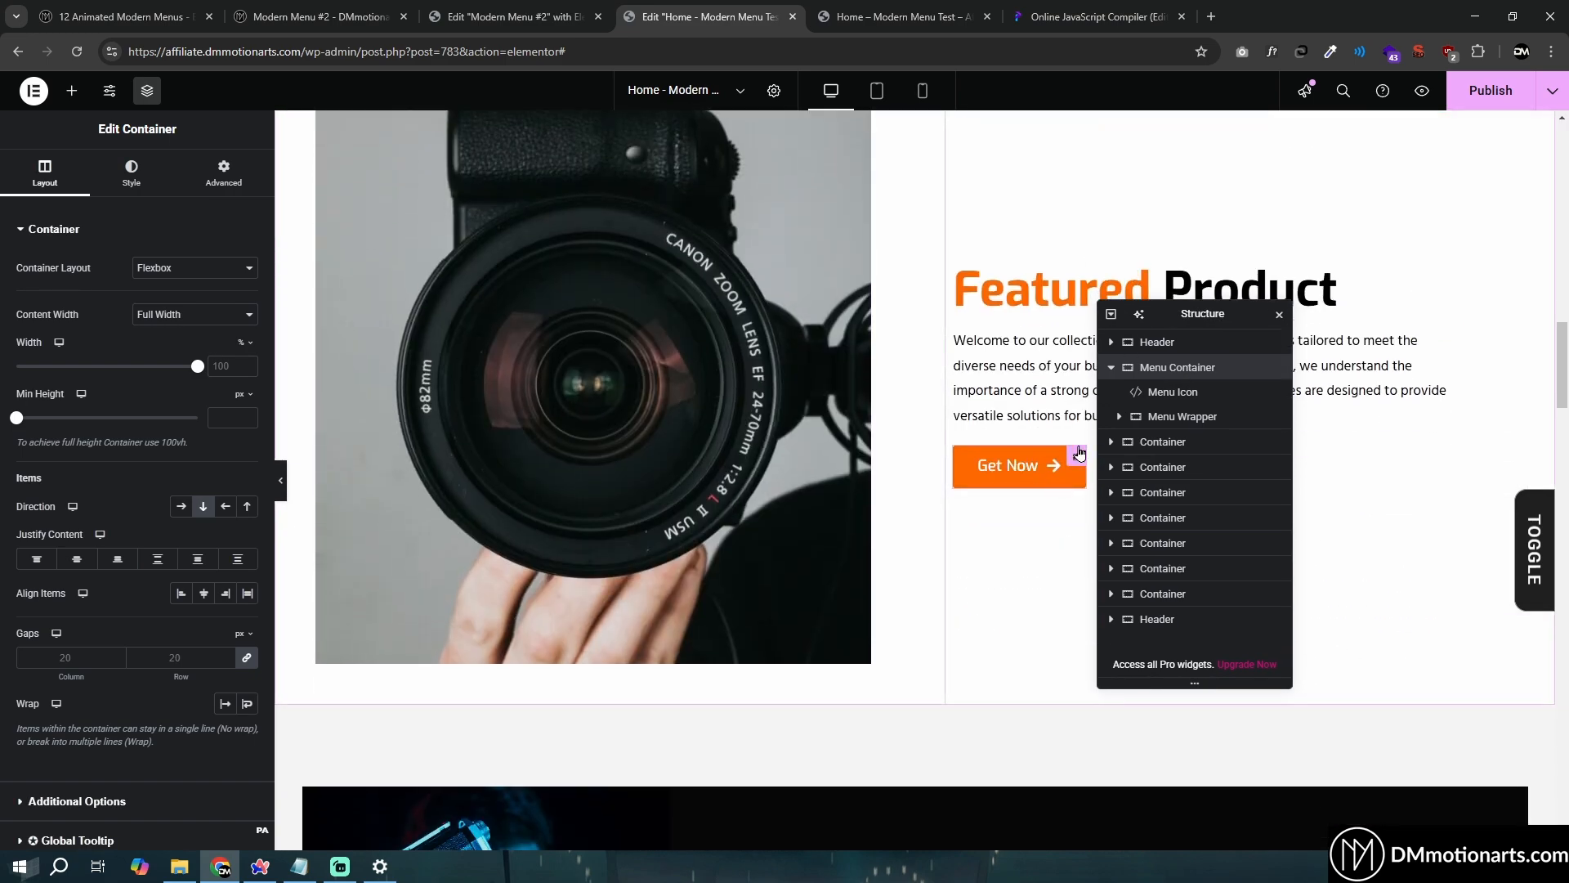
{"action": "left_click", "coordinate": [1079, 453]}
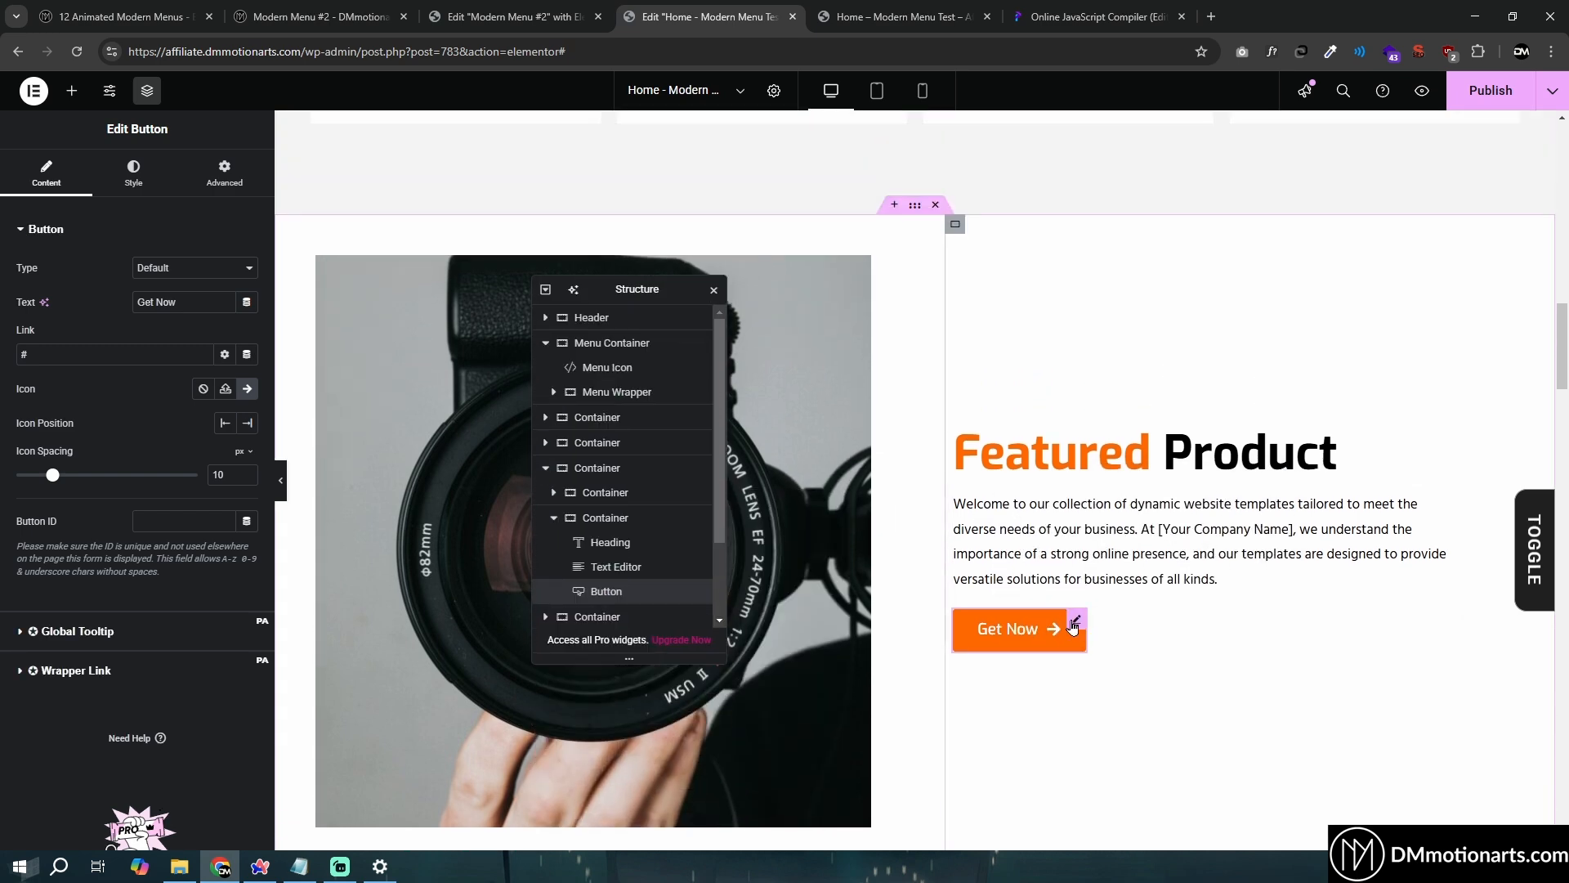
{"action": "left_click", "coordinate": [621, 517]}
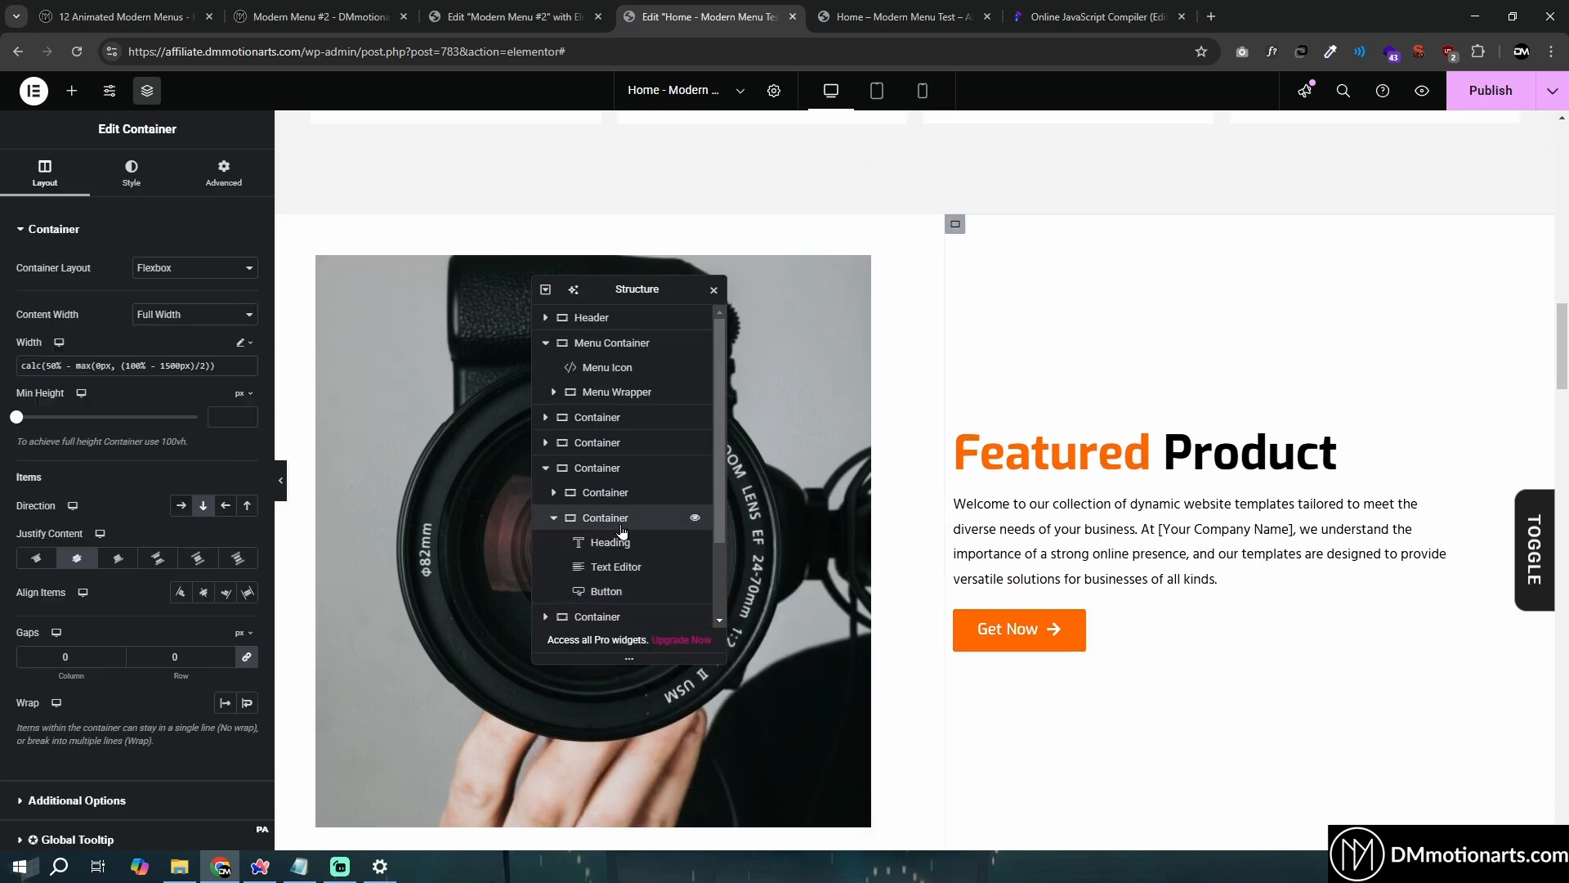
{"action": "left_click", "coordinate": [1079, 615]}
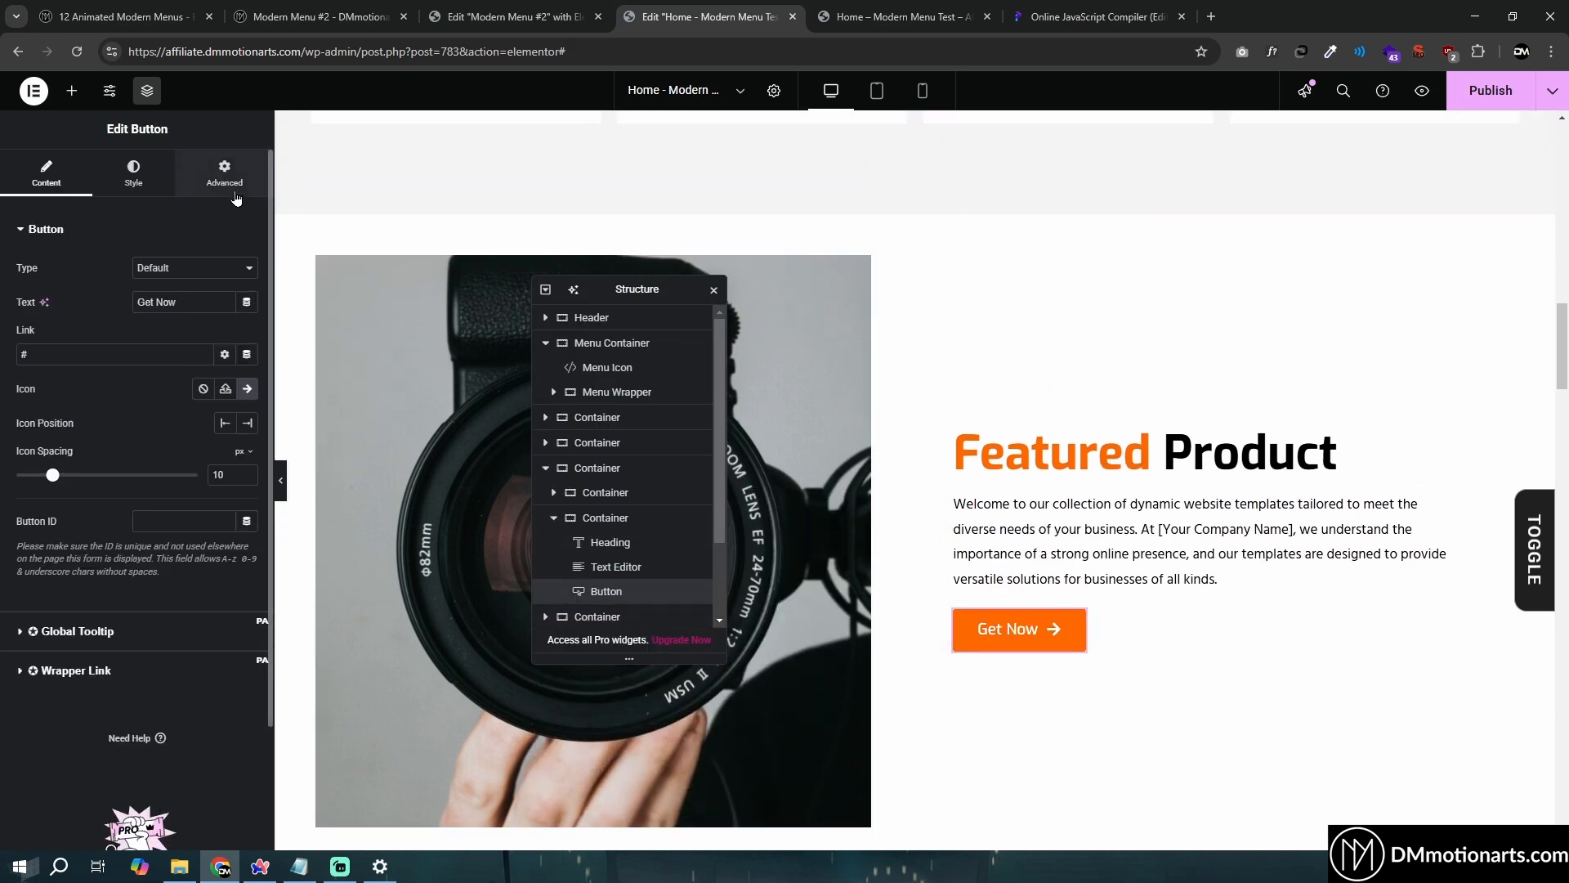
{"action": "scroll", "coordinate": [193, 477], "scroll_direction": "down", "scroll_amount": 3}
{"action": "left_click", "coordinate": [186, 476]}
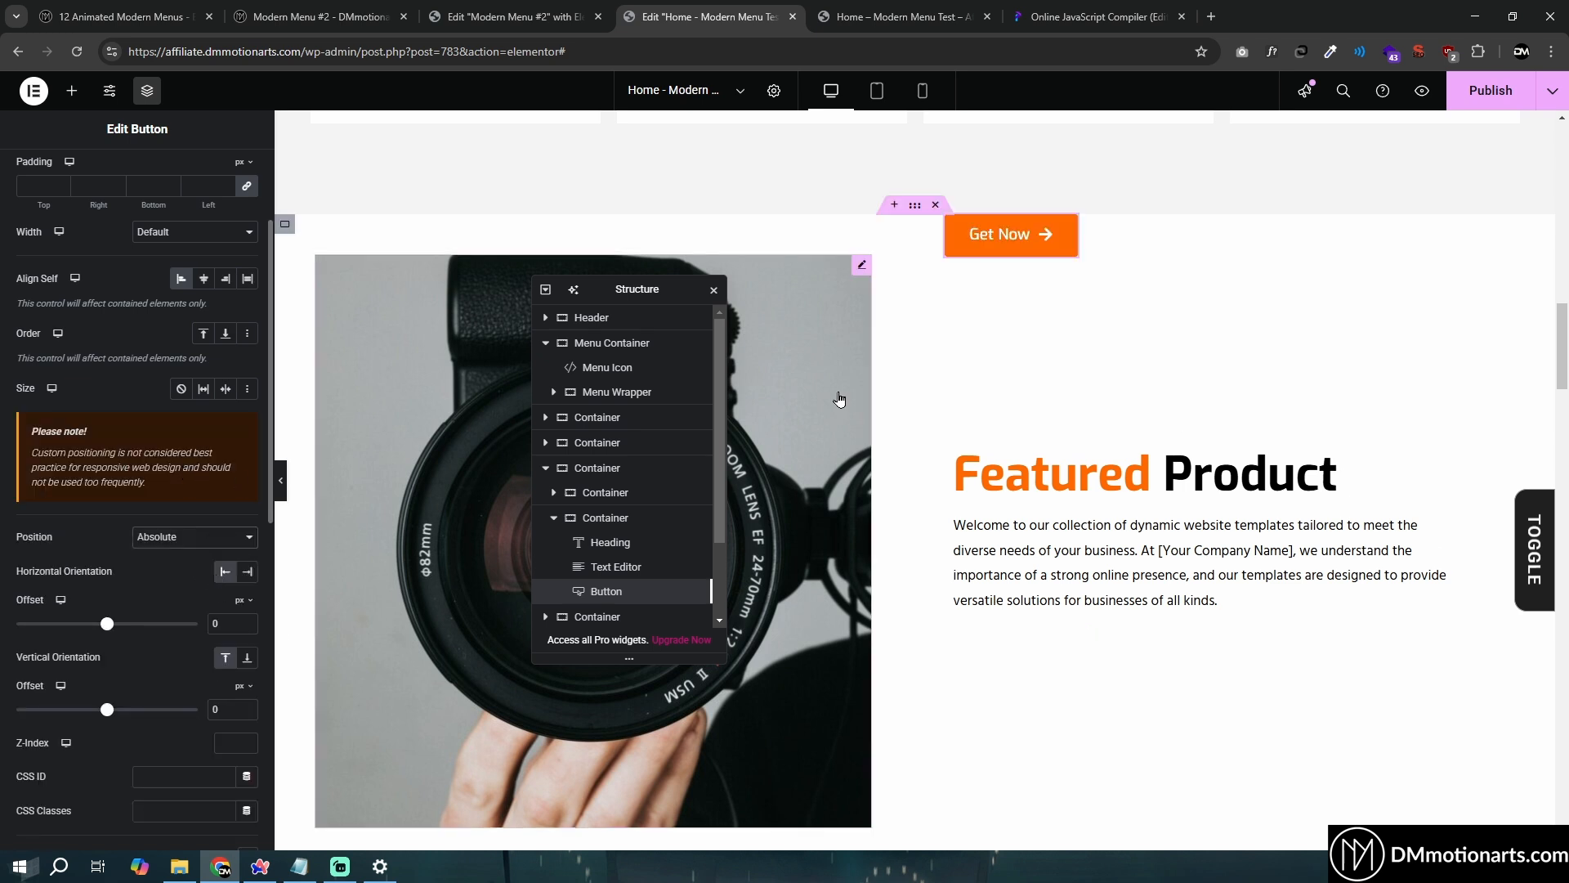
{"action": "left_click", "coordinate": [247, 571]}
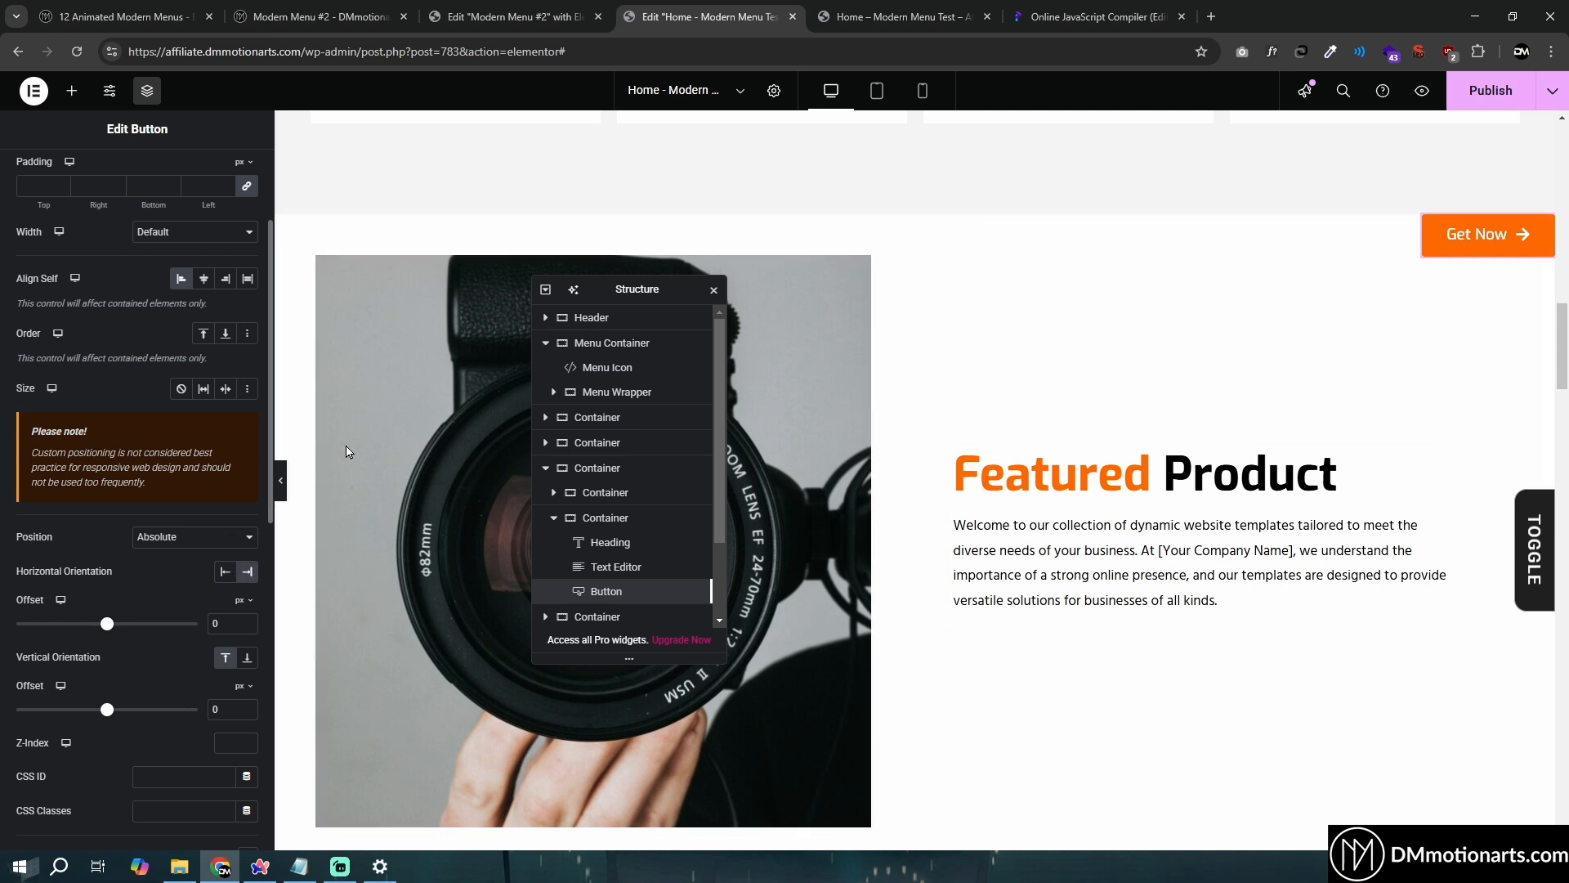
{"action": "left_click", "coordinate": [227, 574]}
Try Fixed position with right horizontal orientation on the Get Now button, and return its position to Default
{"action": "left_click", "coordinate": [197, 555]}
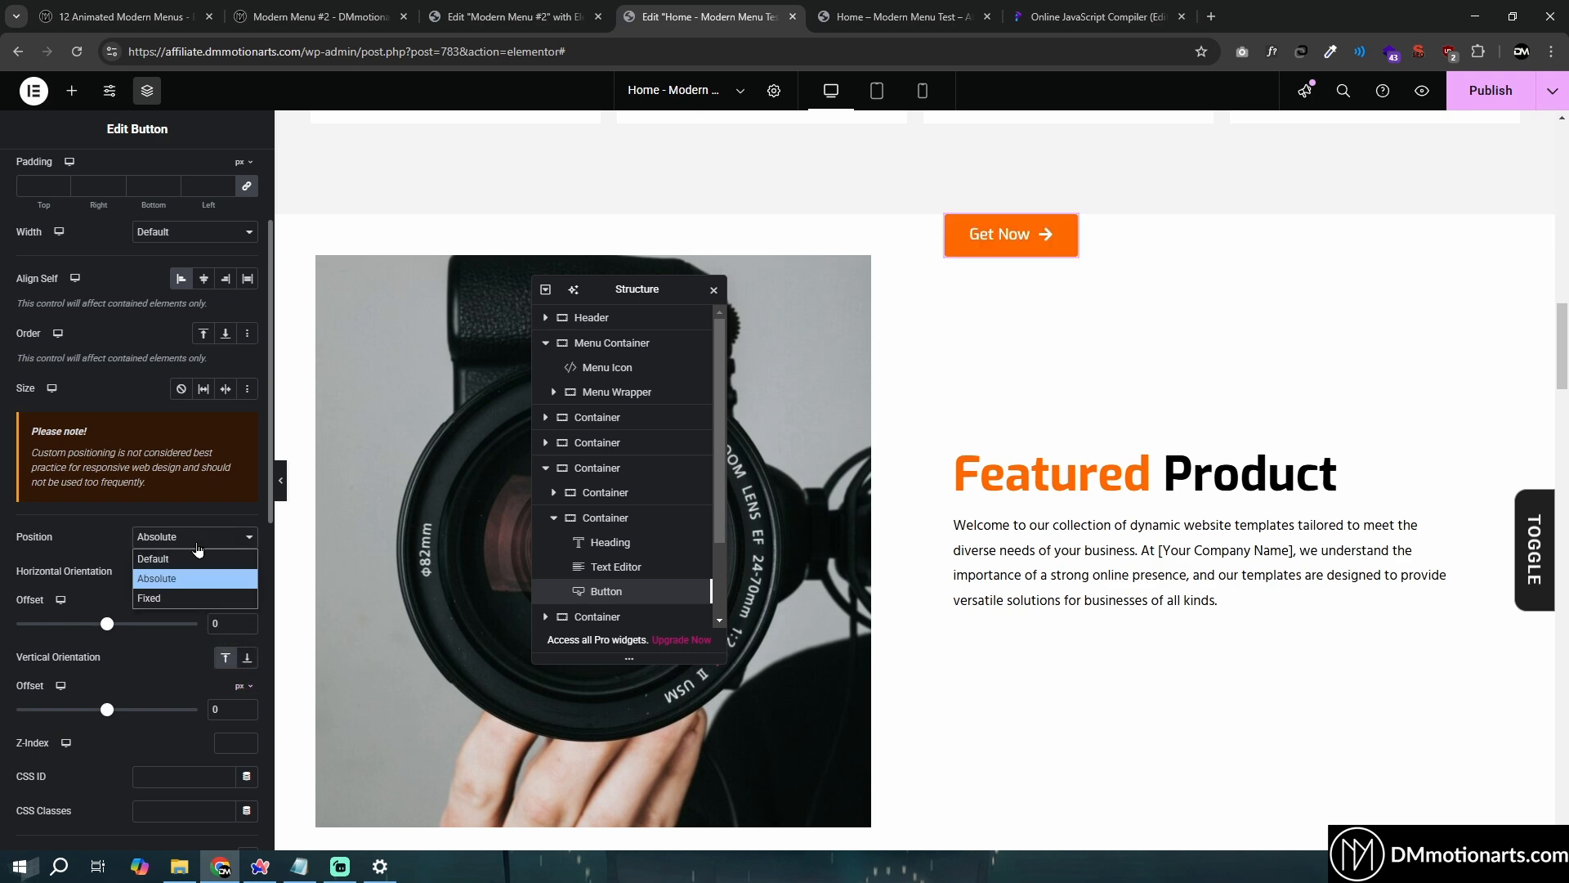
{"action": "left_click", "coordinate": [166, 591]}
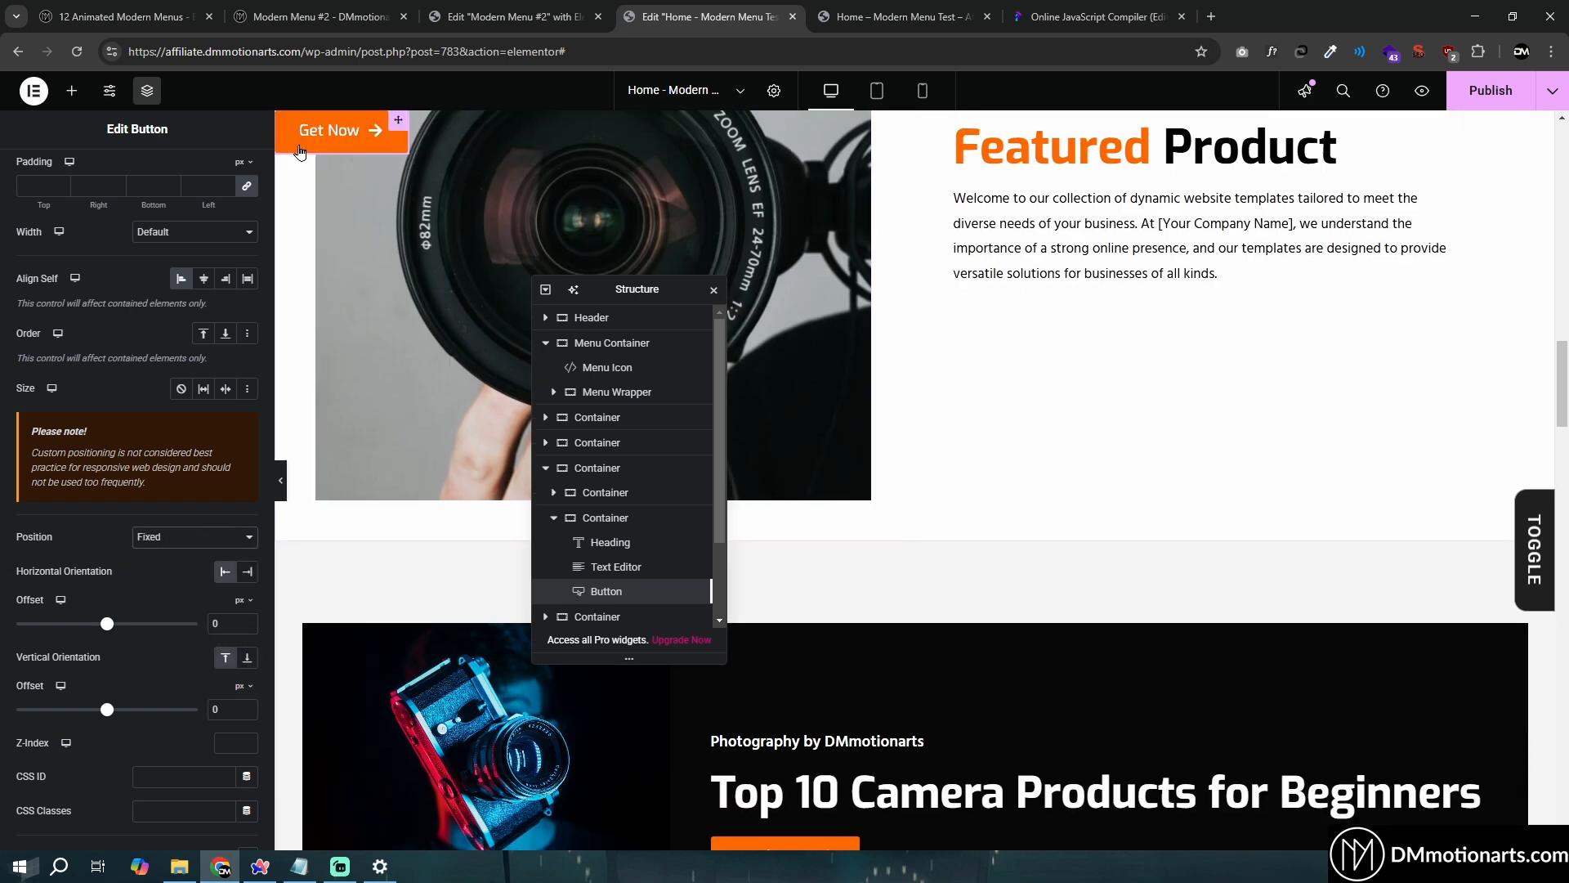
{"action": "scroll", "coordinate": [665, 347], "scroll_direction": "down", "scroll_amount": 2}
{"action": "scroll", "coordinate": [474, 433], "scroll_direction": "up", "scroll_amount": 4}
{"action": "scroll", "coordinate": [438, 465], "scroll_direction": "down", "scroll_amount": 4}
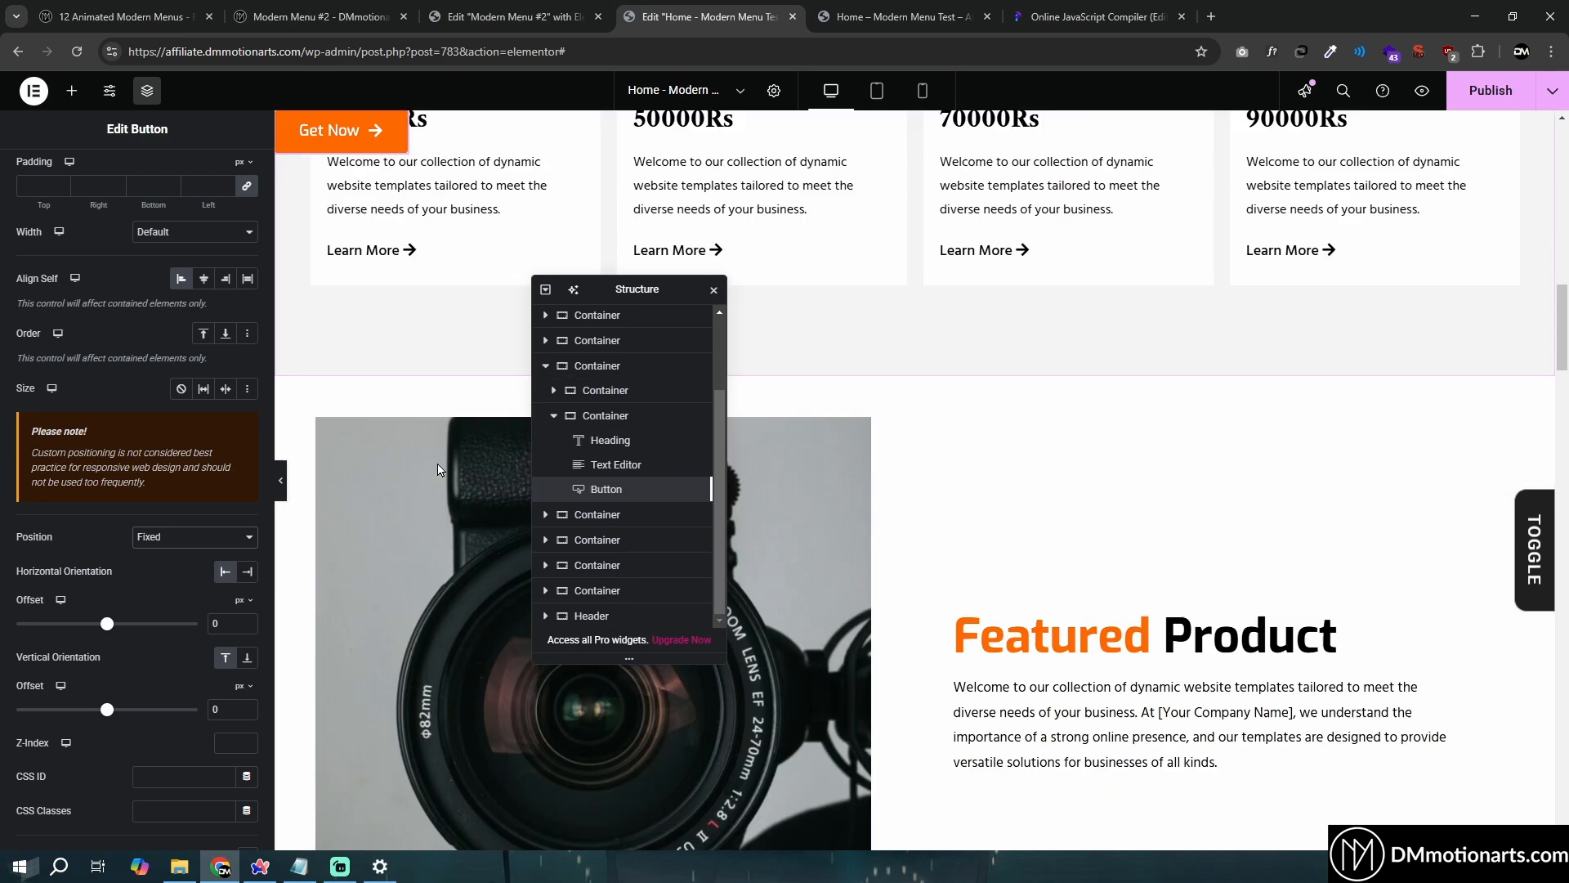
{"action": "left_click", "coordinate": [247, 573]}
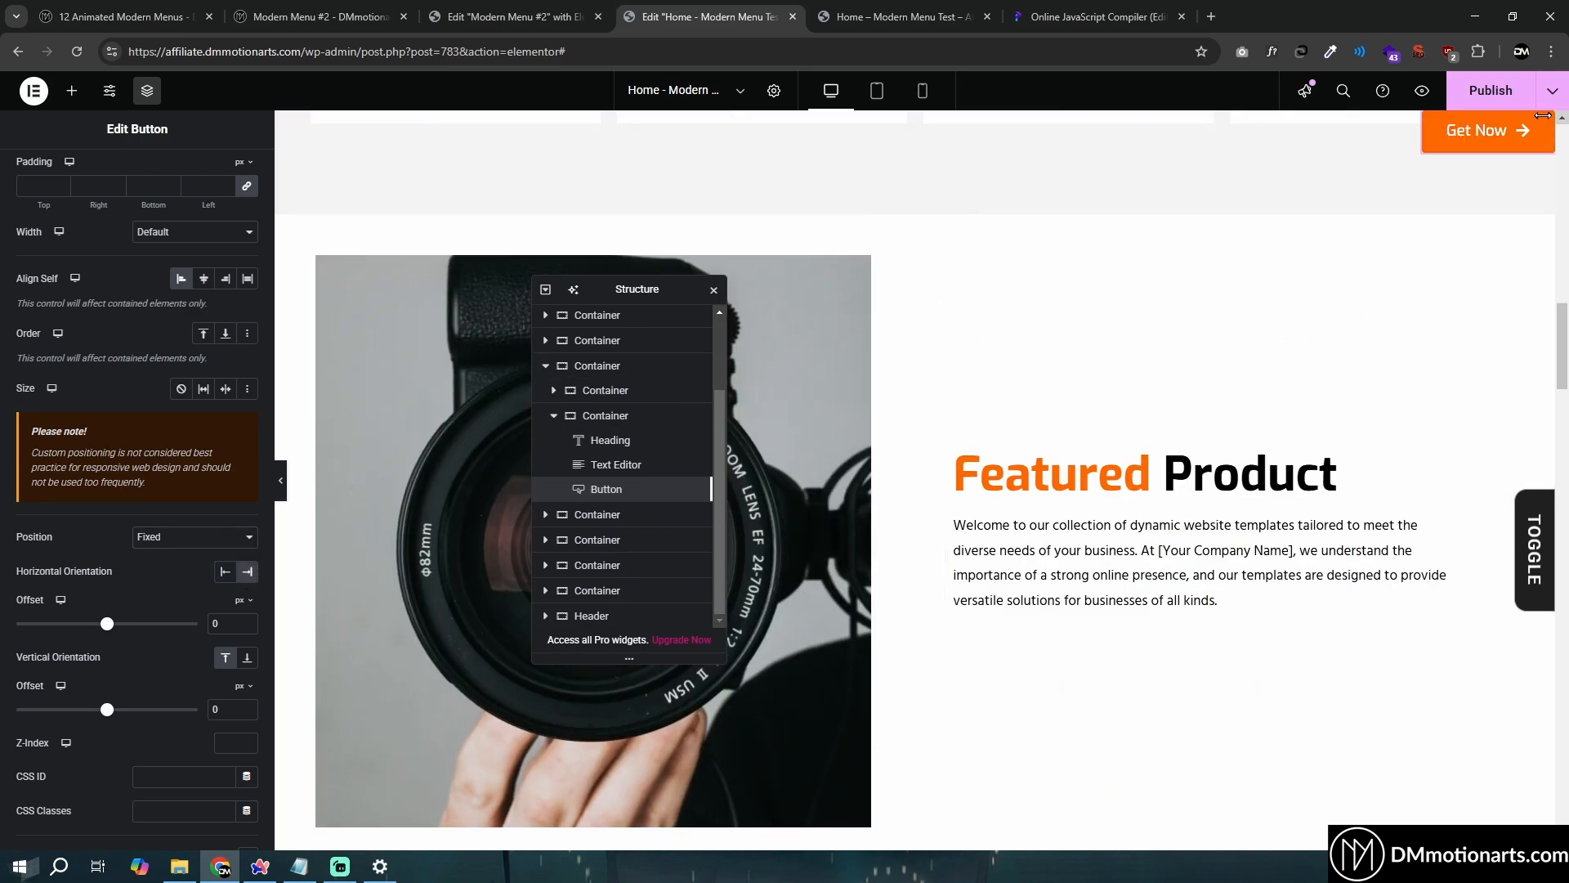
{"action": "left_click", "coordinate": [222, 543]}
{"action": "left_click", "coordinate": [188, 556]}
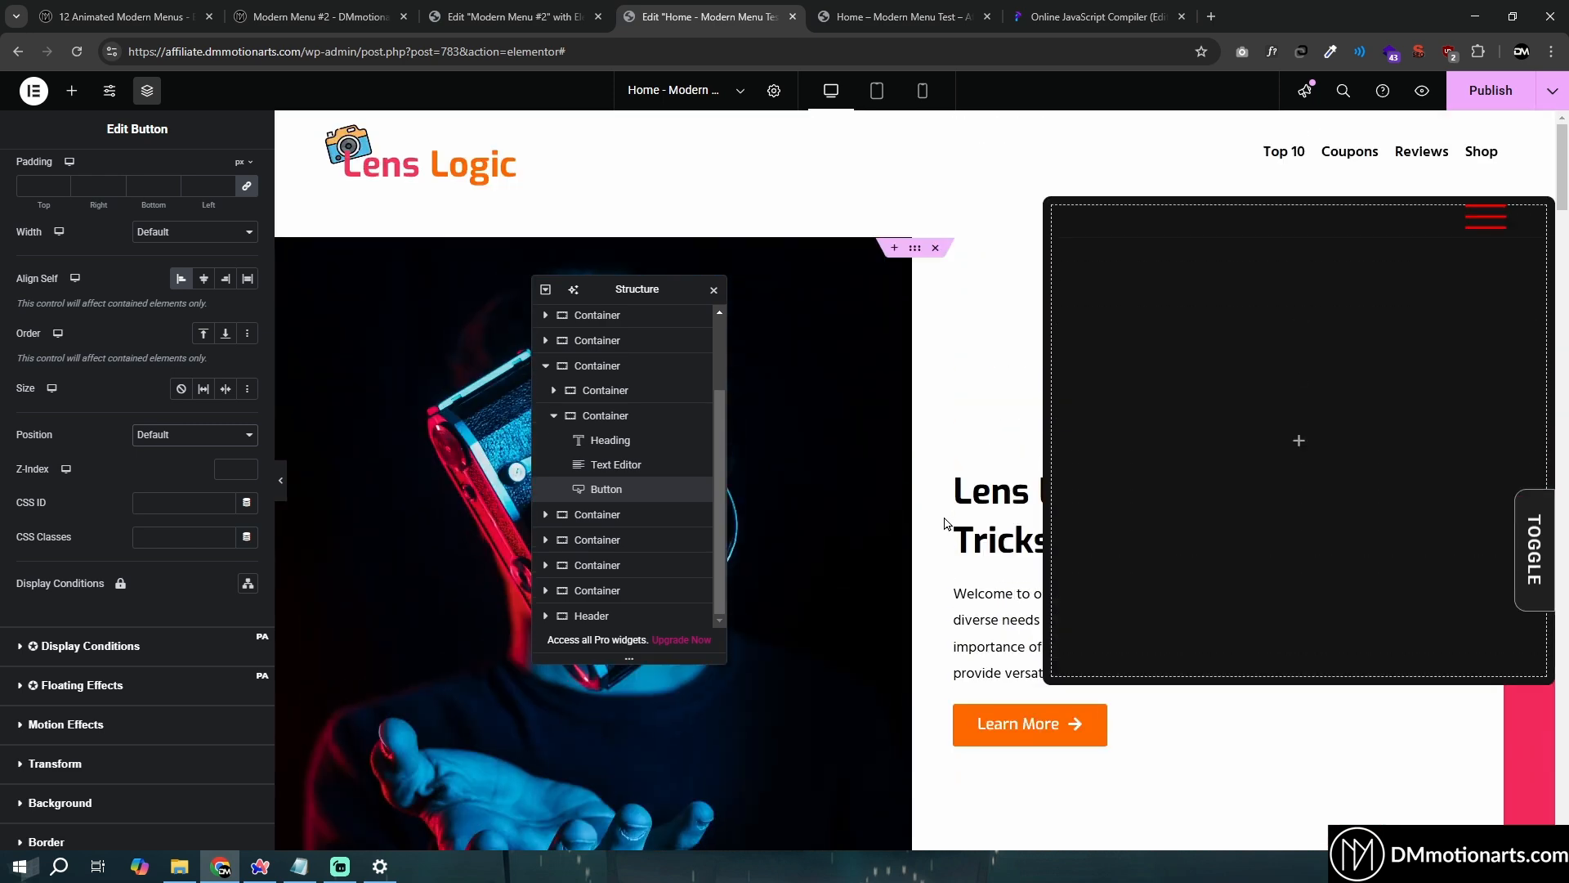
Reopen Menu Wrapper's absolute positioning settings and enter 0 as its horizontal offset
{"action": "left_click", "coordinate": [1053, 208]}
{"action": "scroll", "coordinate": [605, 421], "scroll_direction": "up", "scroll_amount": 1}
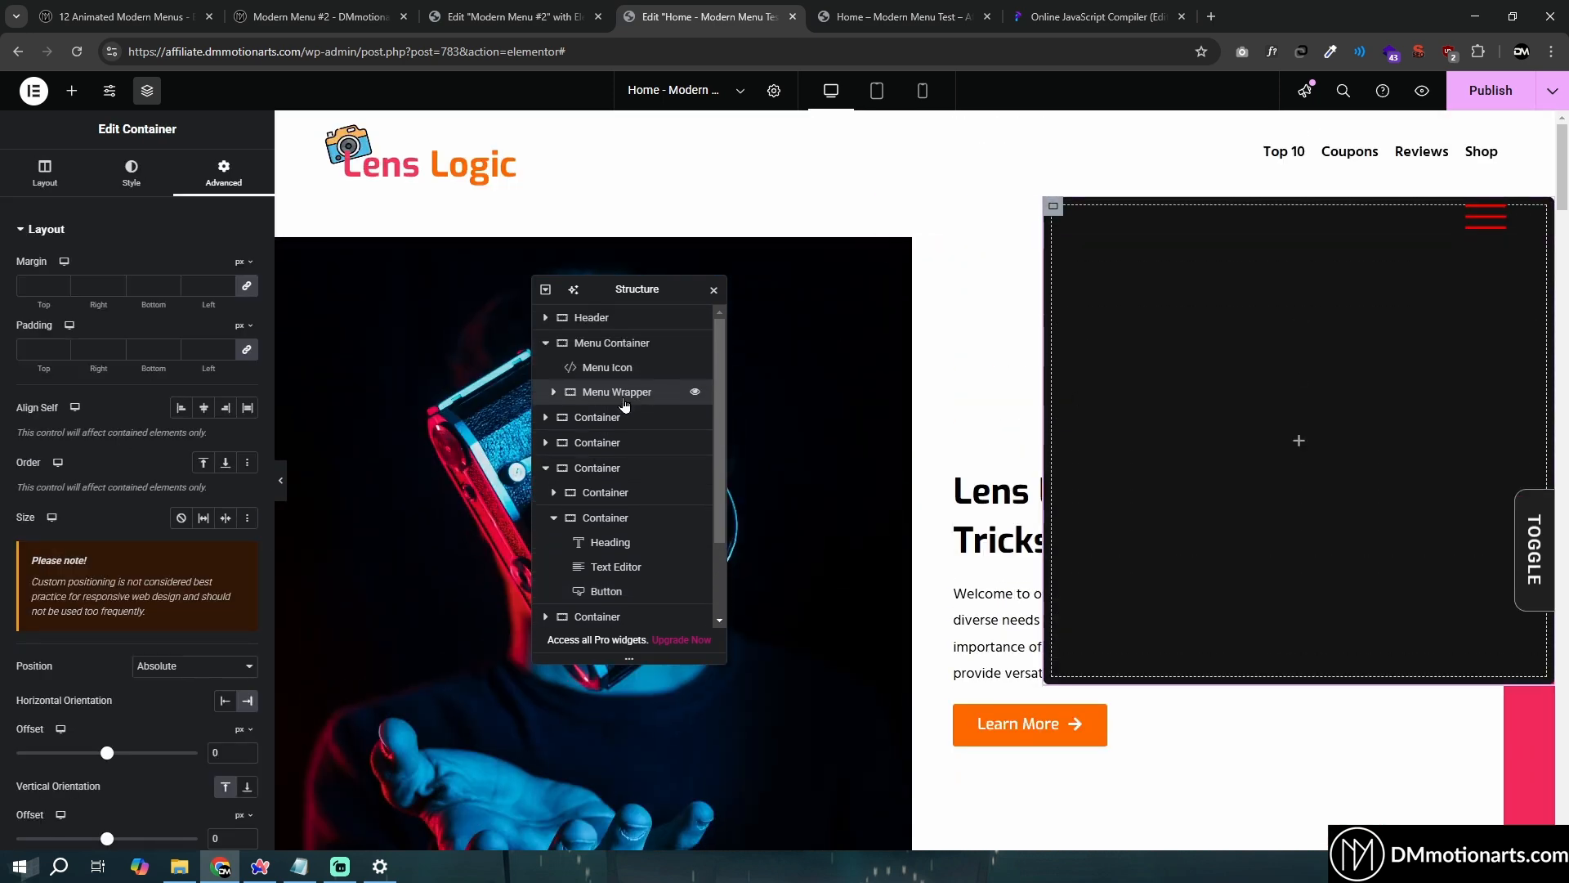
{"action": "scroll", "coordinate": [217, 404], "scroll_direction": "down", "scroll_amount": 2}
{"action": "type", "text": "0"}
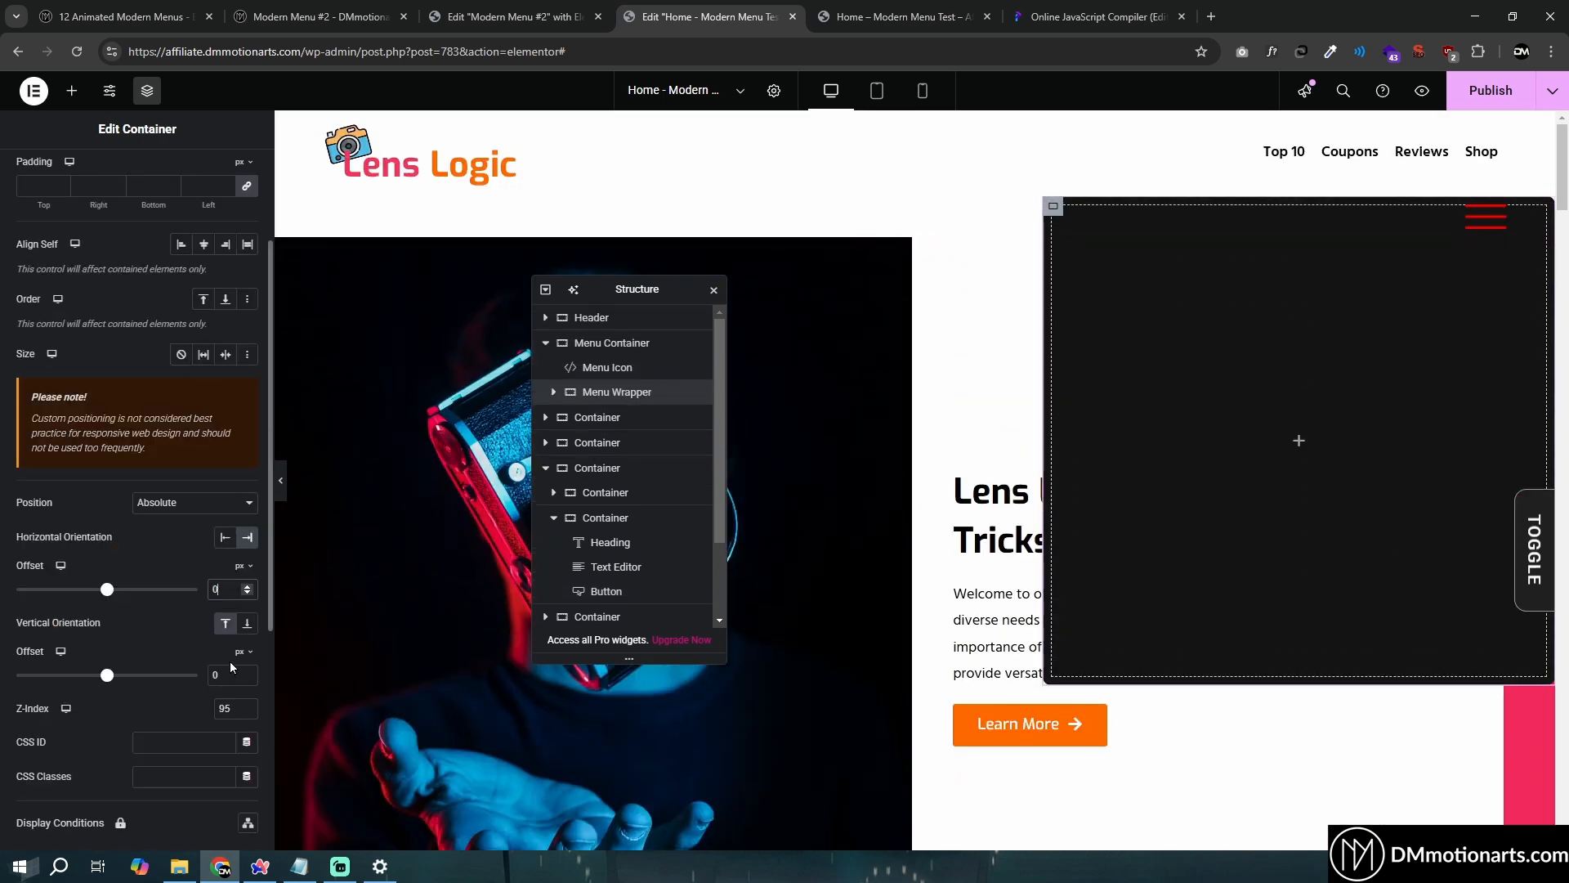
Set the Header container's right padding to 120 px to make room for the hamburger icon
{"action": "left_click", "coordinate": [914, 193]}
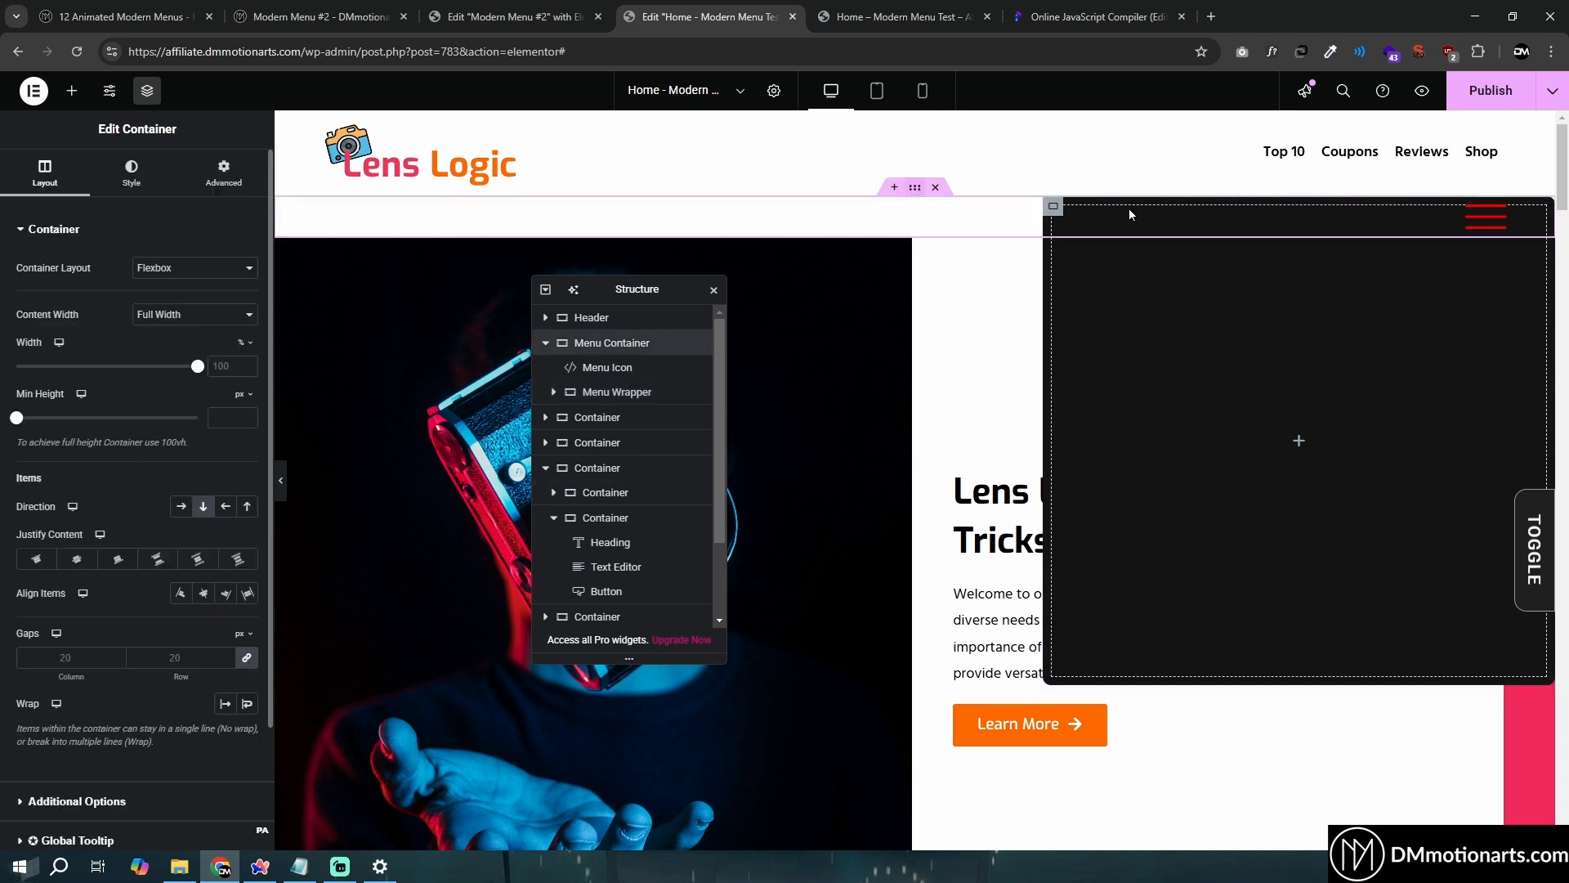
{"action": "left_click", "coordinate": [625, 367]}
{"action": "left_click", "coordinate": [911, 131]}
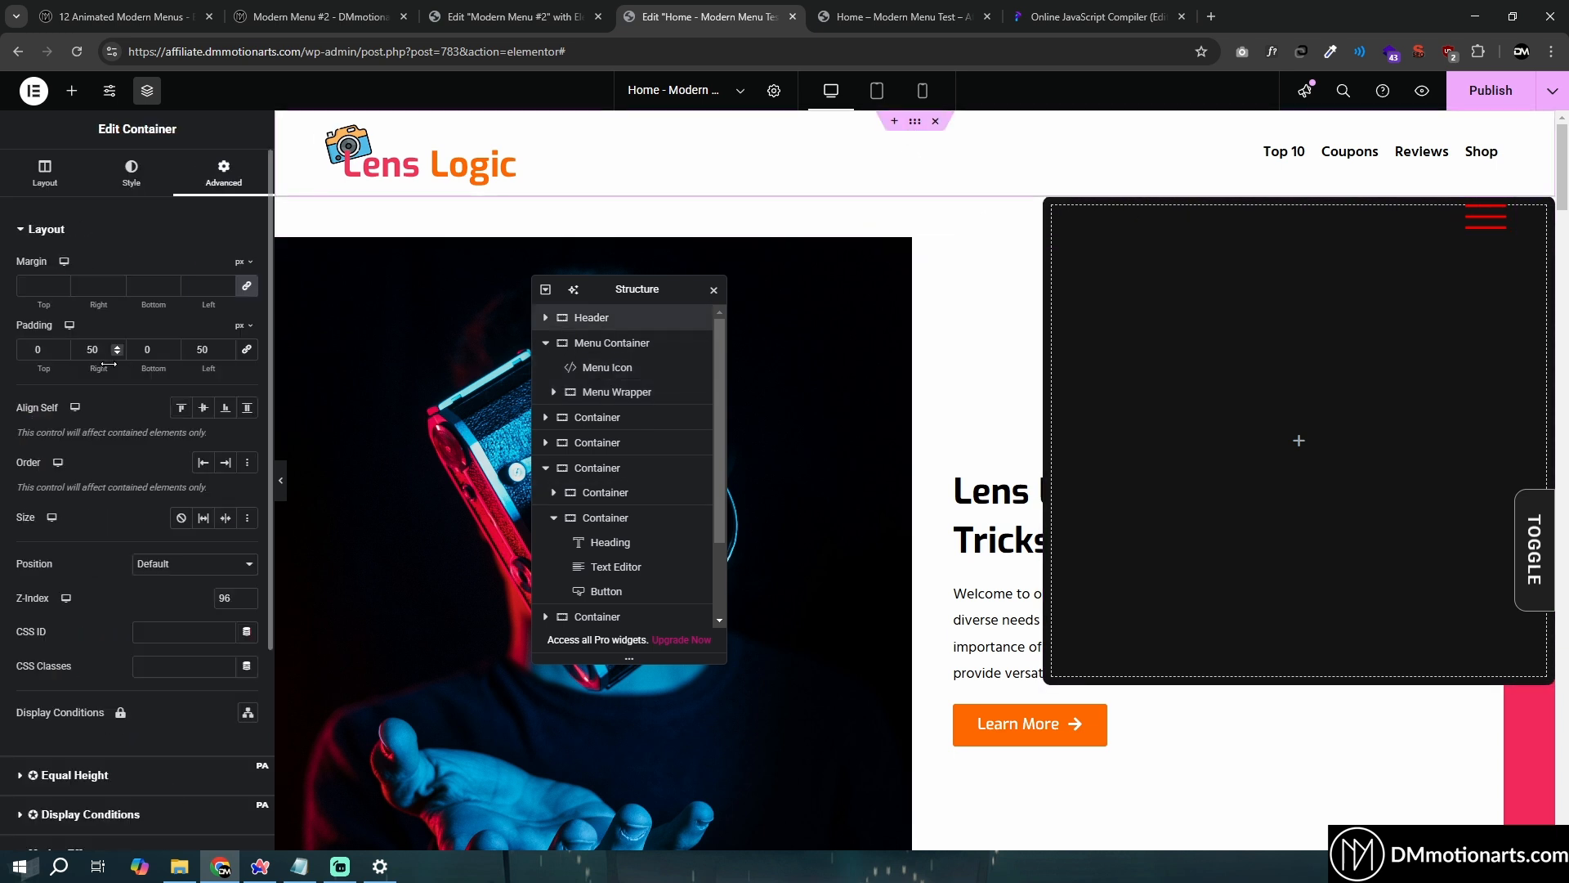
{"action": "type", "text": "120"}
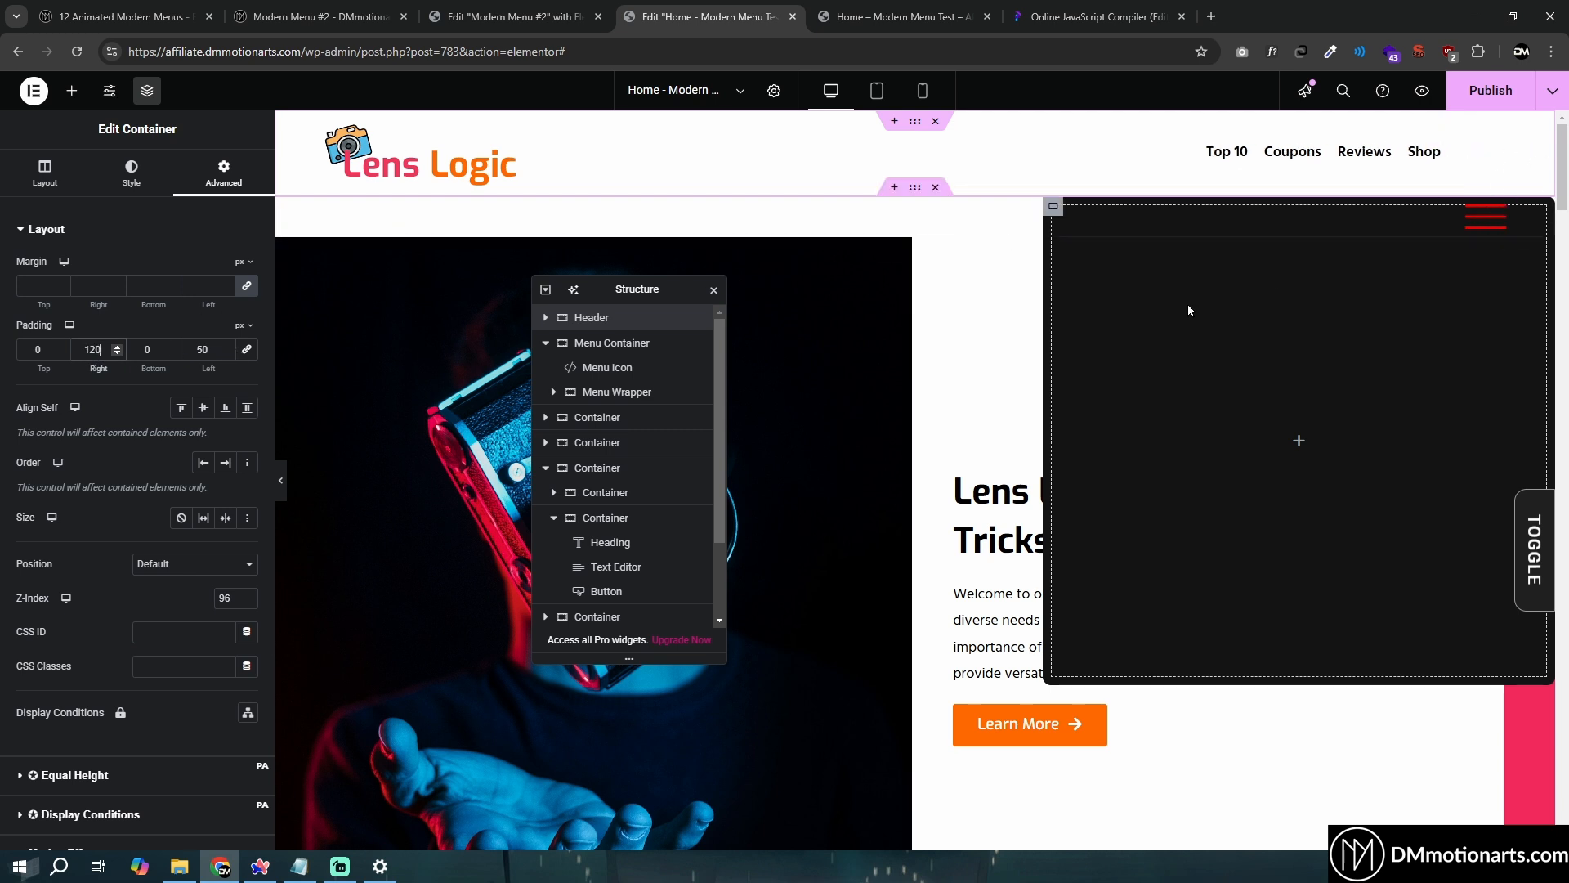
Unlink the Menu Icon widget's margin values and set its top margin to -80 px
{"action": "left_click", "coordinate": [608, 367]}
{"action": "left_click", "coordinate": [204, 173]}
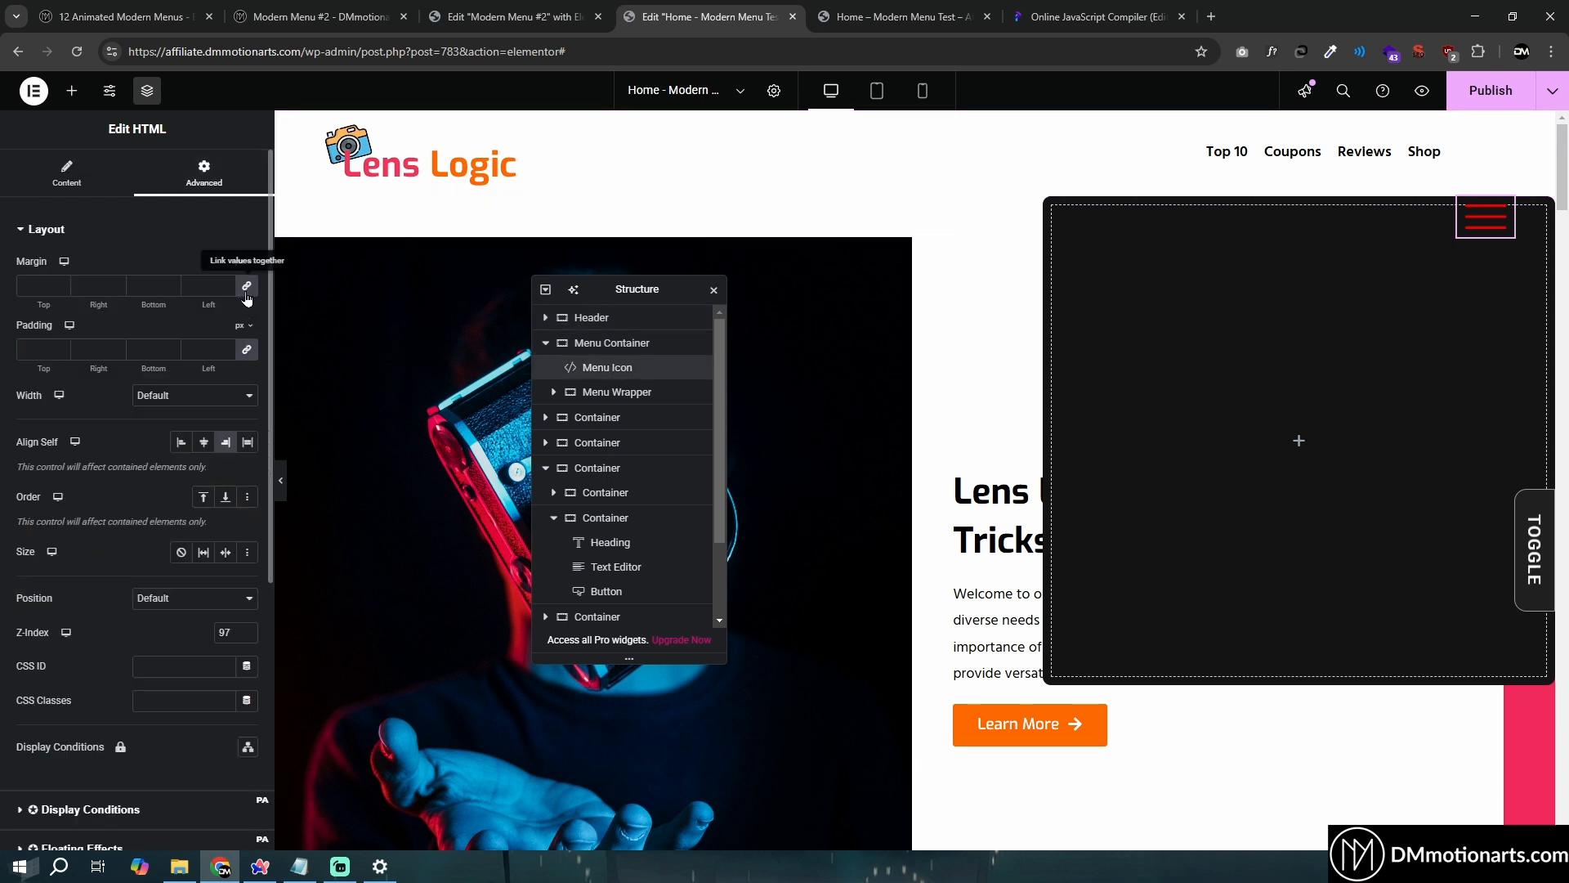
{"action": "left_click", "coordinate": [60, 291]}
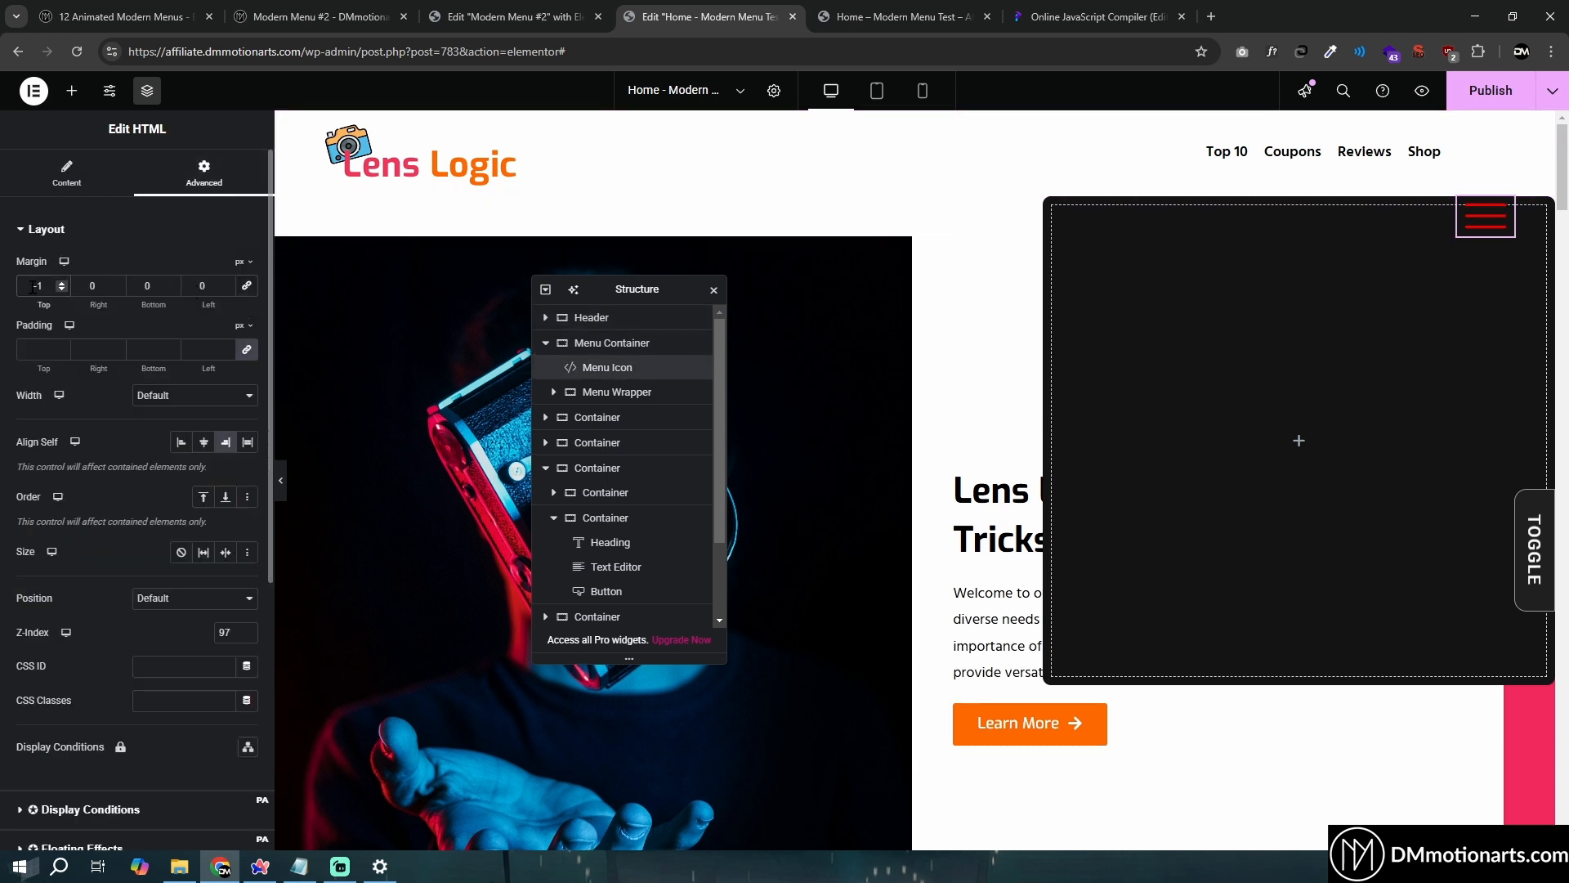
{"action": "type", "text": "0"}
{"action": "key", "text": "BackSpace"}
{"action": "key", "text": "Up"}
{"action": "left_click", "coordinate": [61, 291]}
{"action": "left_click", "coordinate": [44, 286]}
{"action": "type", "text": "00"}
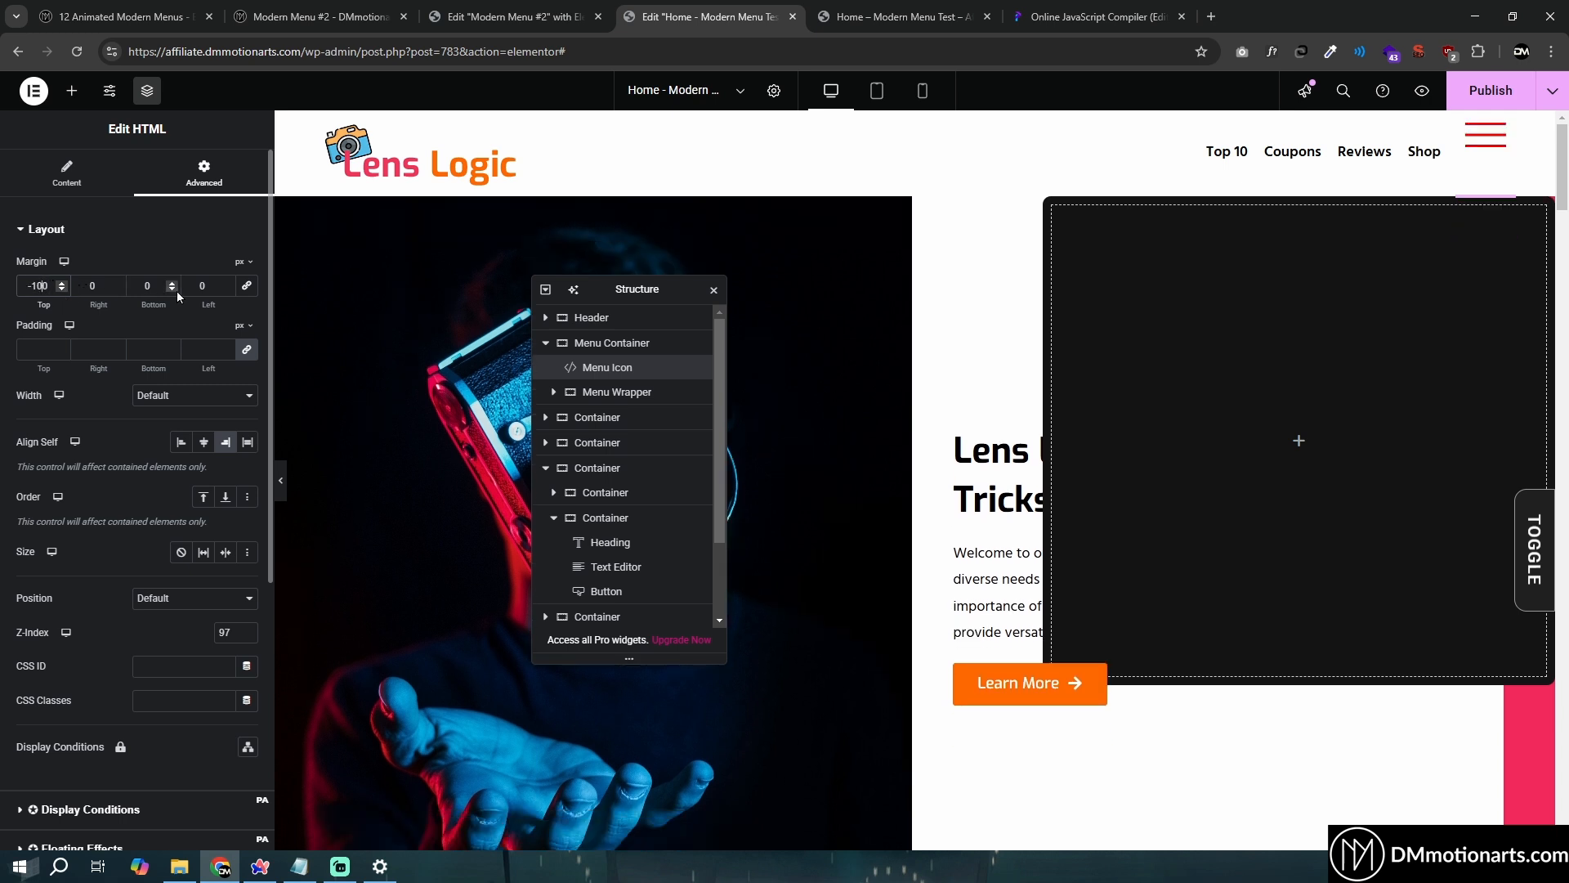
{"action": "key", "text": "BackSpace"}
{"action": "key", "text": "BackSpace"}
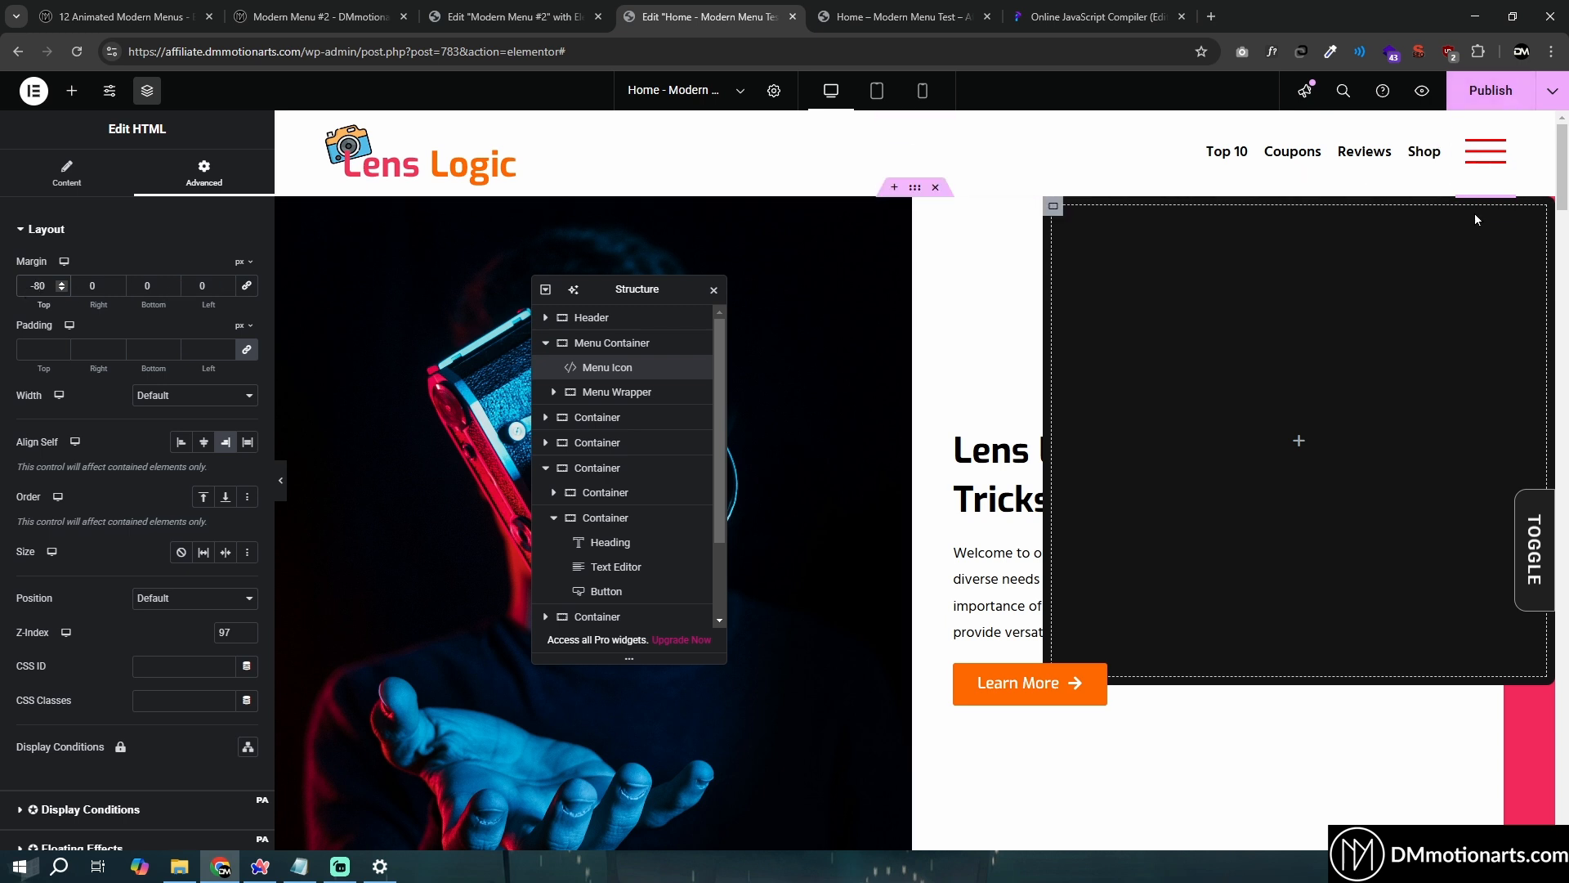
Compare Menu Container and Menu Icon, and shift Menu Wrapper up with a vertical offset of about -72 px
{"action": "left_click", "coordinate": [606, 348]}
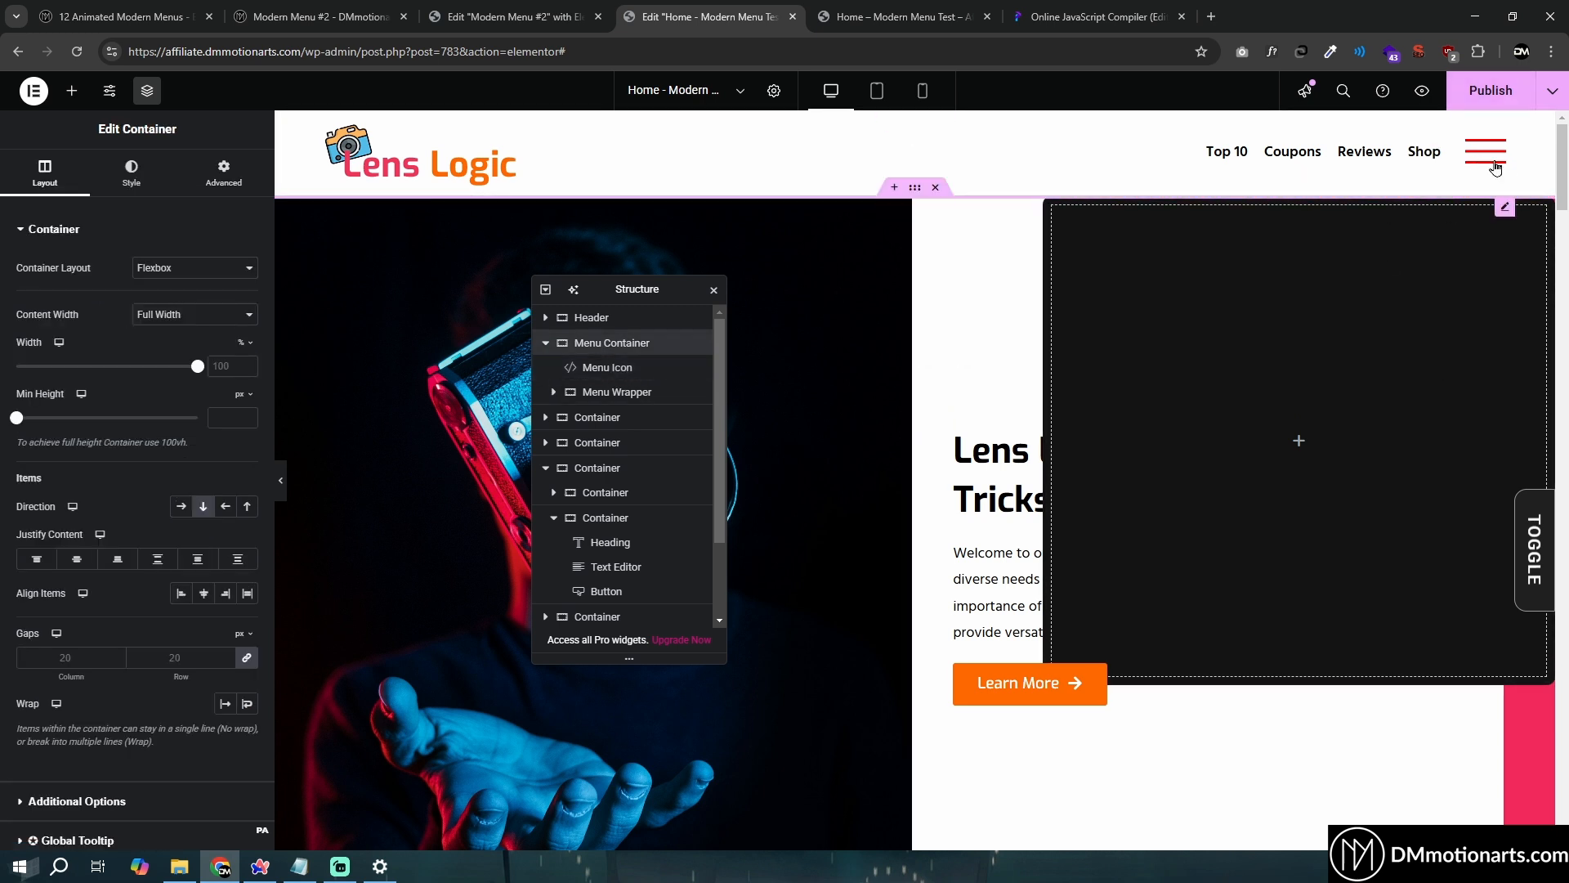
{"action": "left_click", "coordinate": [632, 376]}
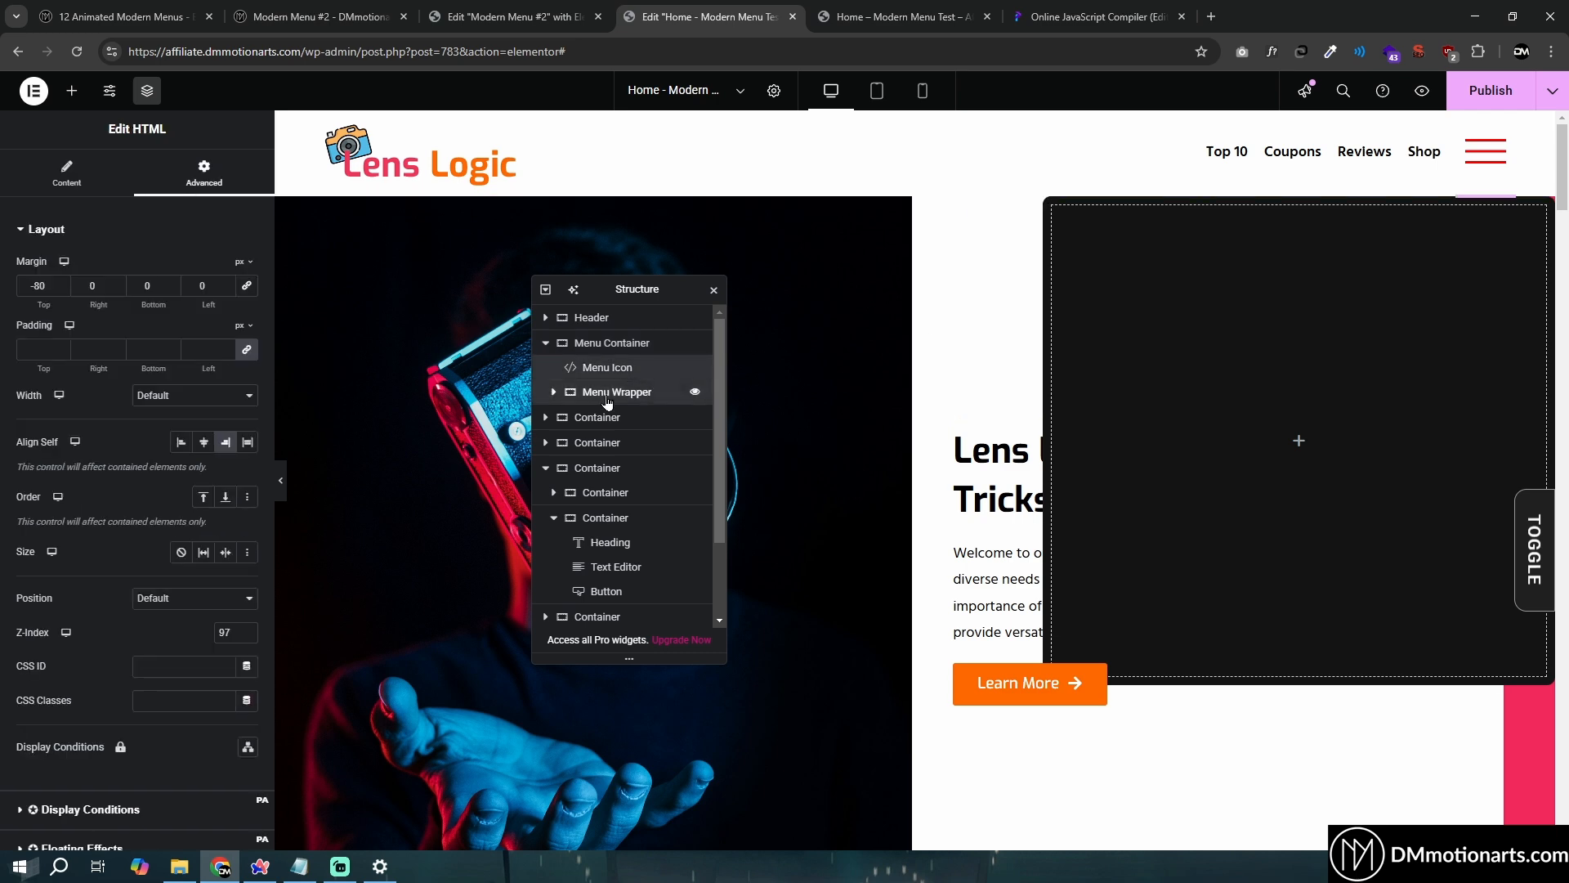
{"action": "left_click", "coordinate": [616, 395]}
{"action": "scroll", "coordinate": [248, 381], "scroll_direction": "down", "scroll_amount": 3}
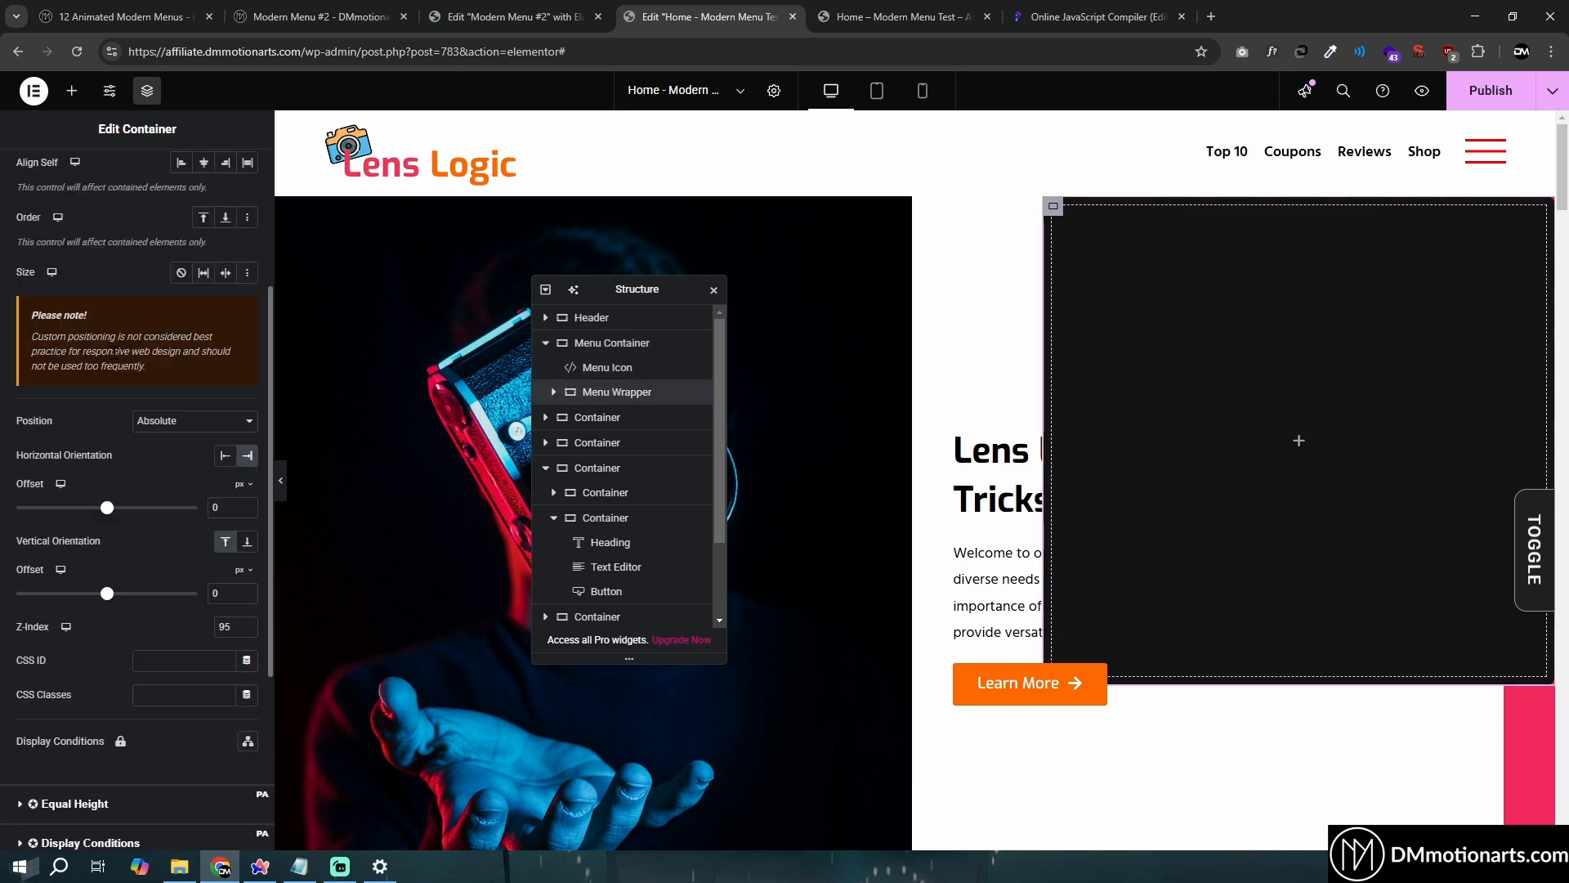
{"action": "scroll", "coordinate": [149, 308], "scroll_direction": "up", "scroll_amount": 1}
{"action": "scroll", "coordinate": [150, 304], "scroll_direction": "down", "scroll_amount": 2}
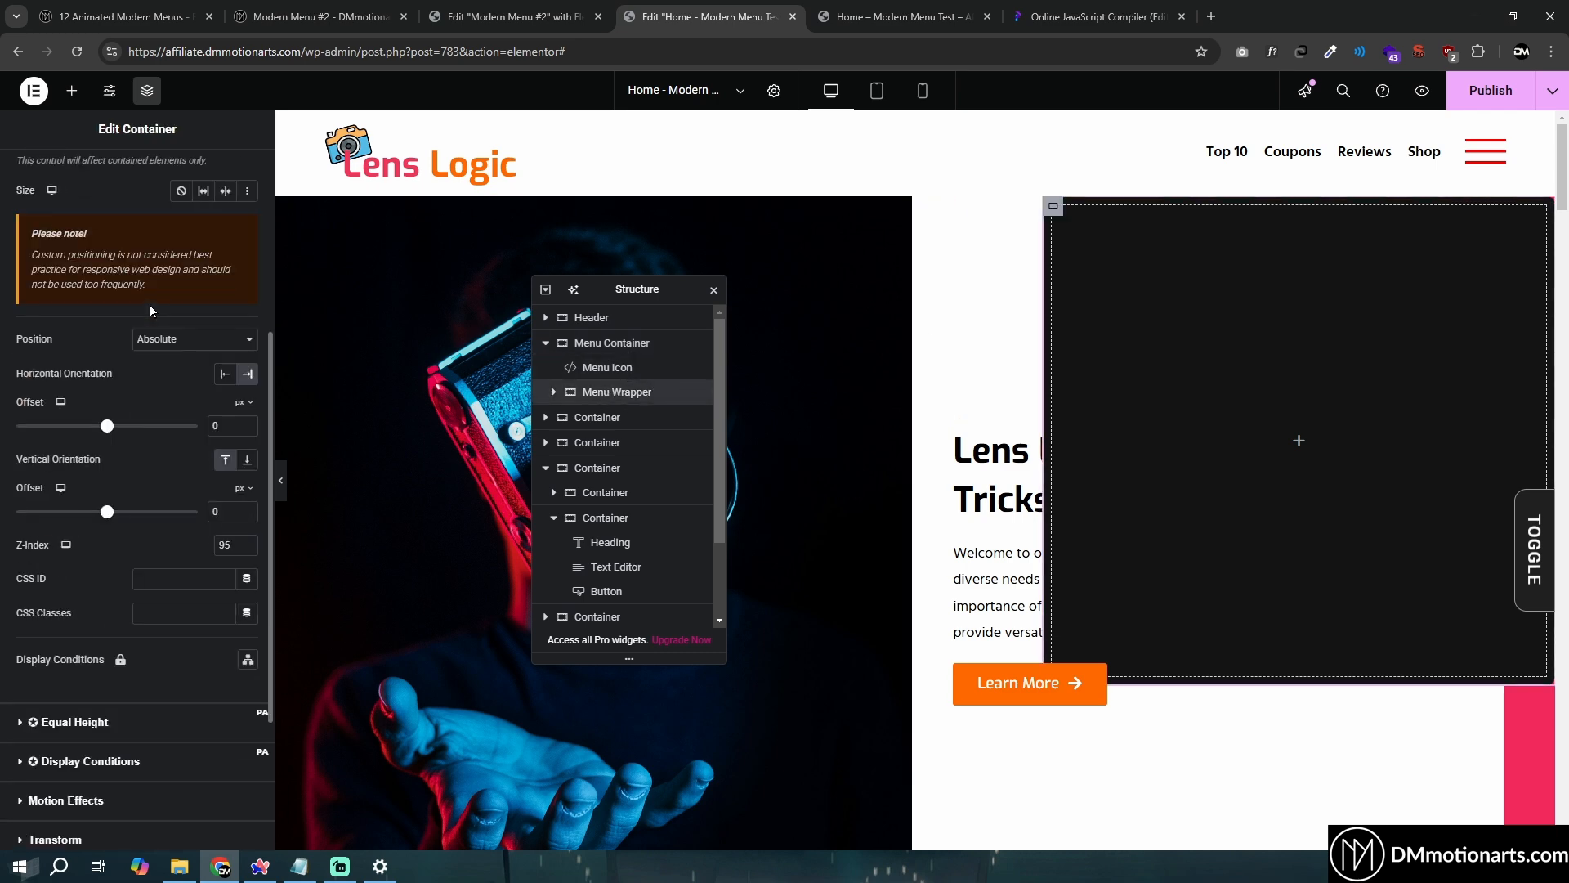
{"action": "left_click_drag", "start_coordinate": [105, 514], "coordinate": [99, 515]}
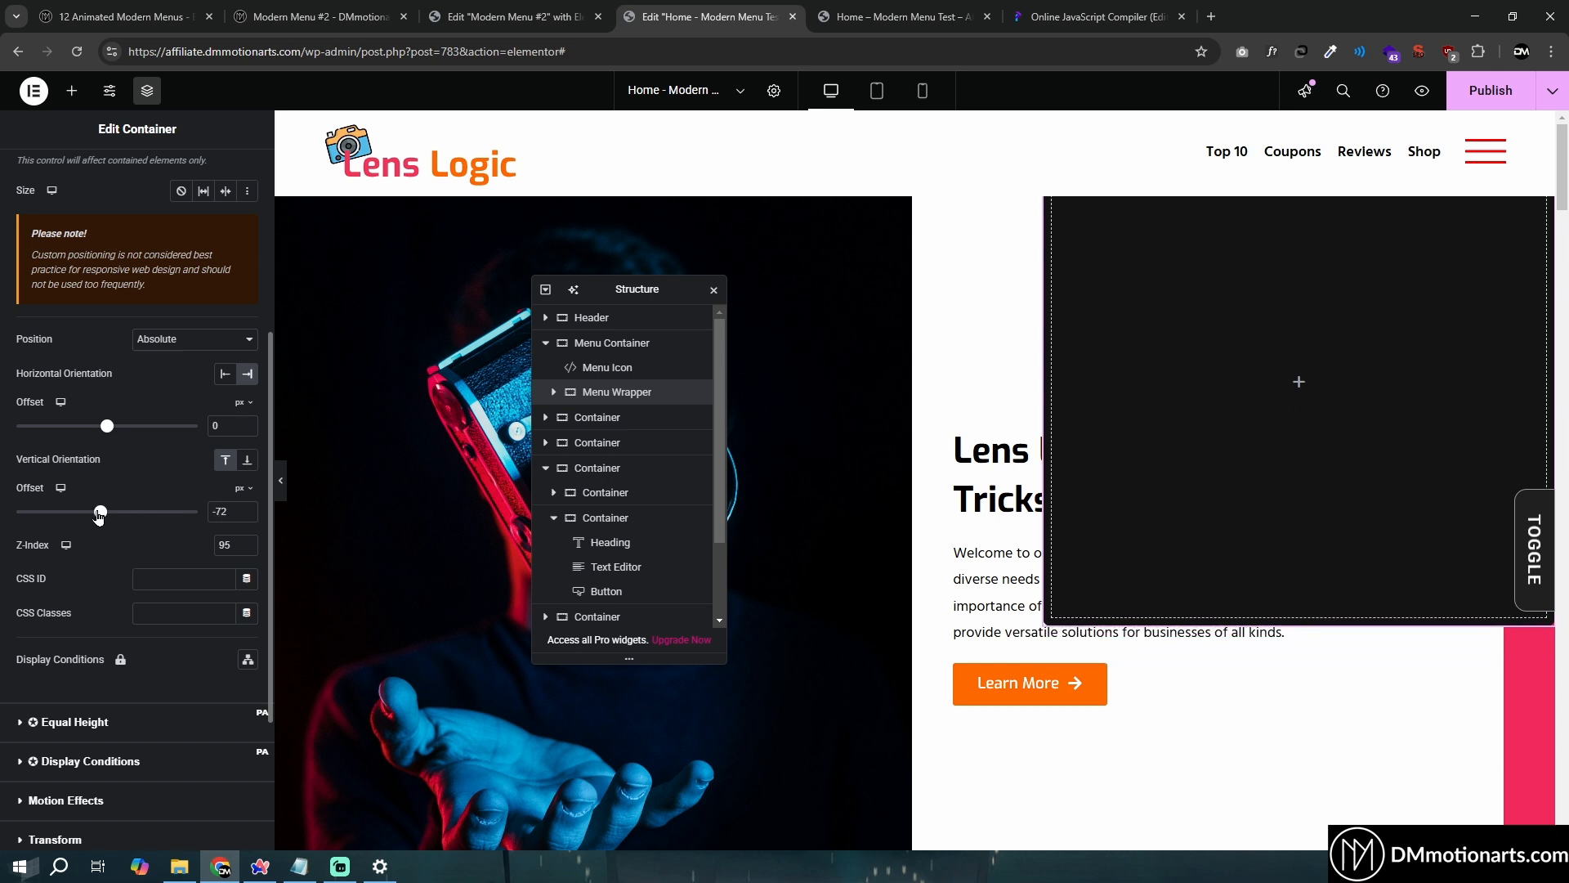
Raise Menu Wrapper's z-index to 96 and set its vertical offset to -90 px
{"action": "left_click", "coordinate": [249, 547]}
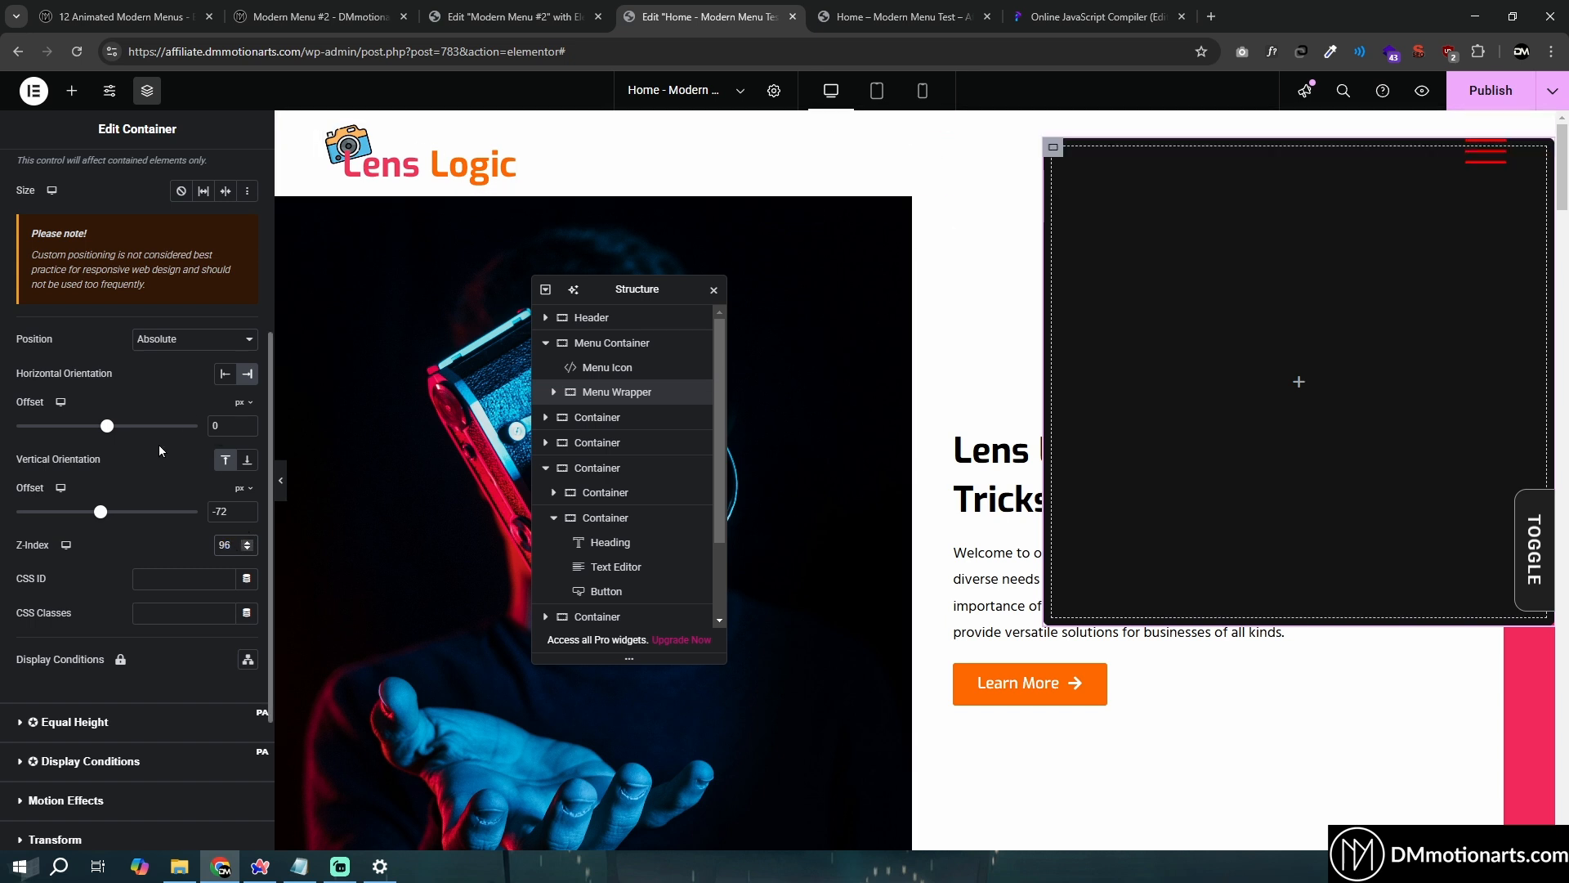
{"action": "left_click_drag", "start_coordinate": [106, 511], "coordinate": [100, 511]}
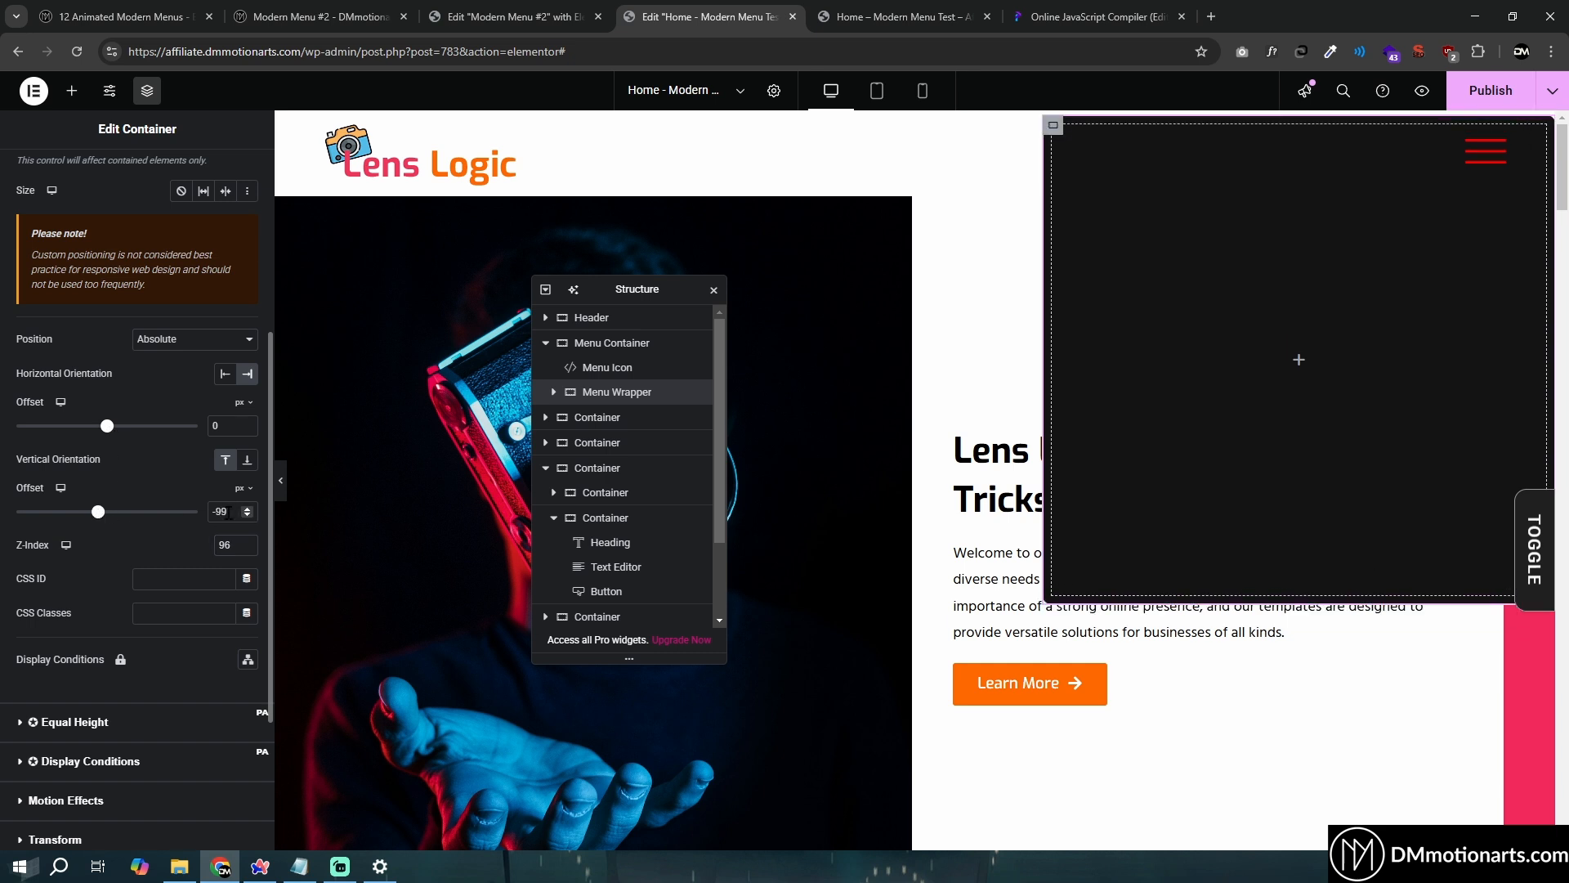
{"action": "key", "text": "BackSpace"}
{"action": "key", "text": "BackSpace"}
{"action": "type", "text": "0"}
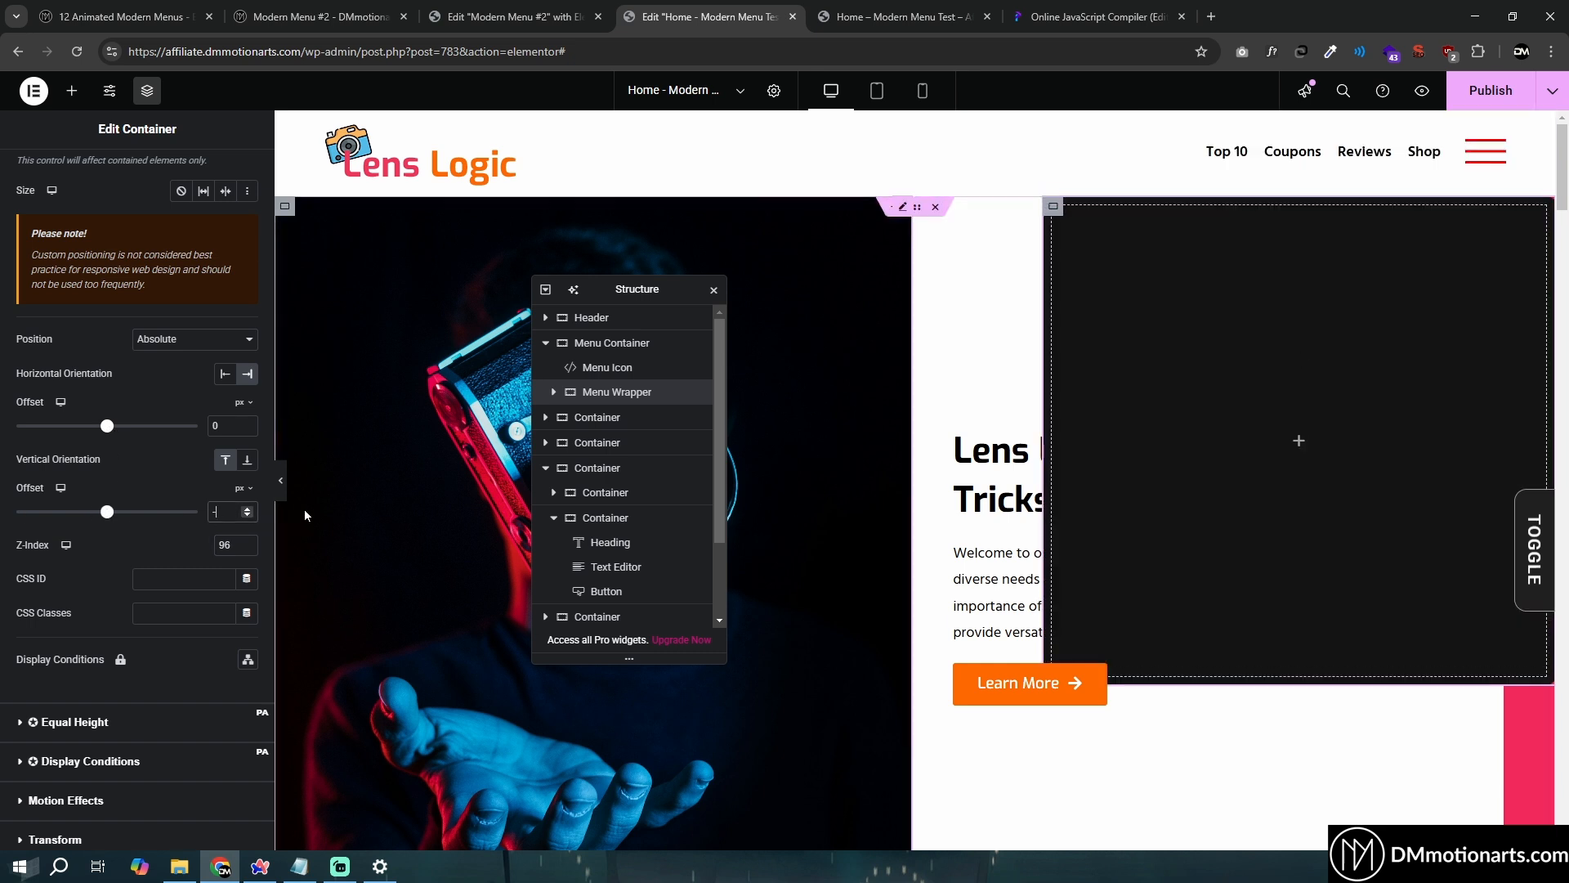
{"action": "key", "text": "BackSpace"}
{"action": "type", "text": "90"}
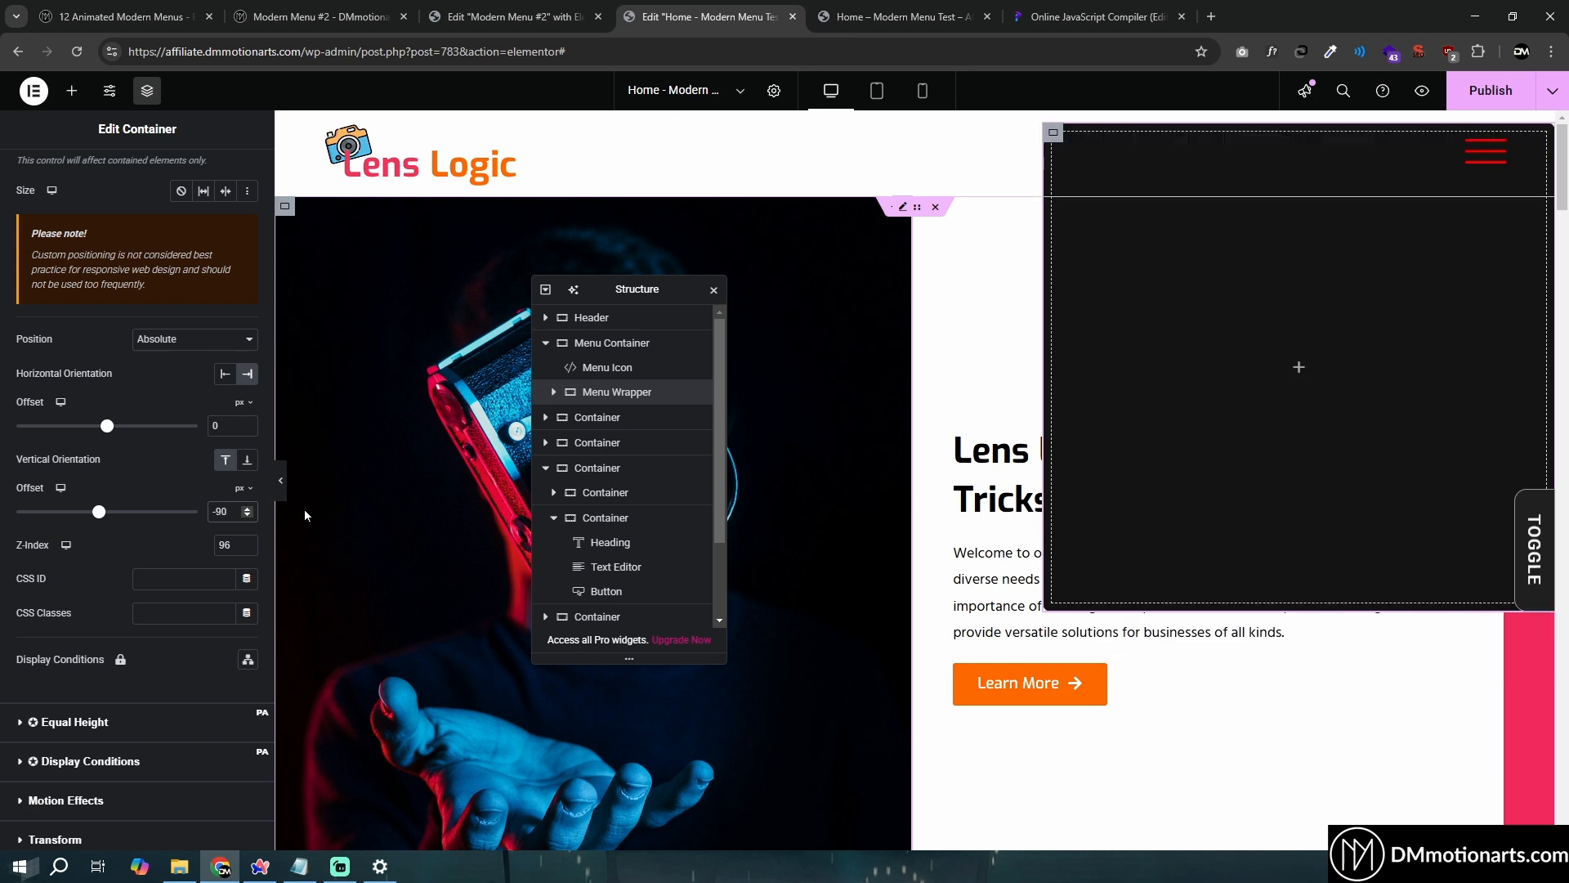
Set Menu Wrapper's horizontal offset to 40 px
{"action": "left_click", "coordinate": [213, 425]}
{"action": "type", "text": "5"}
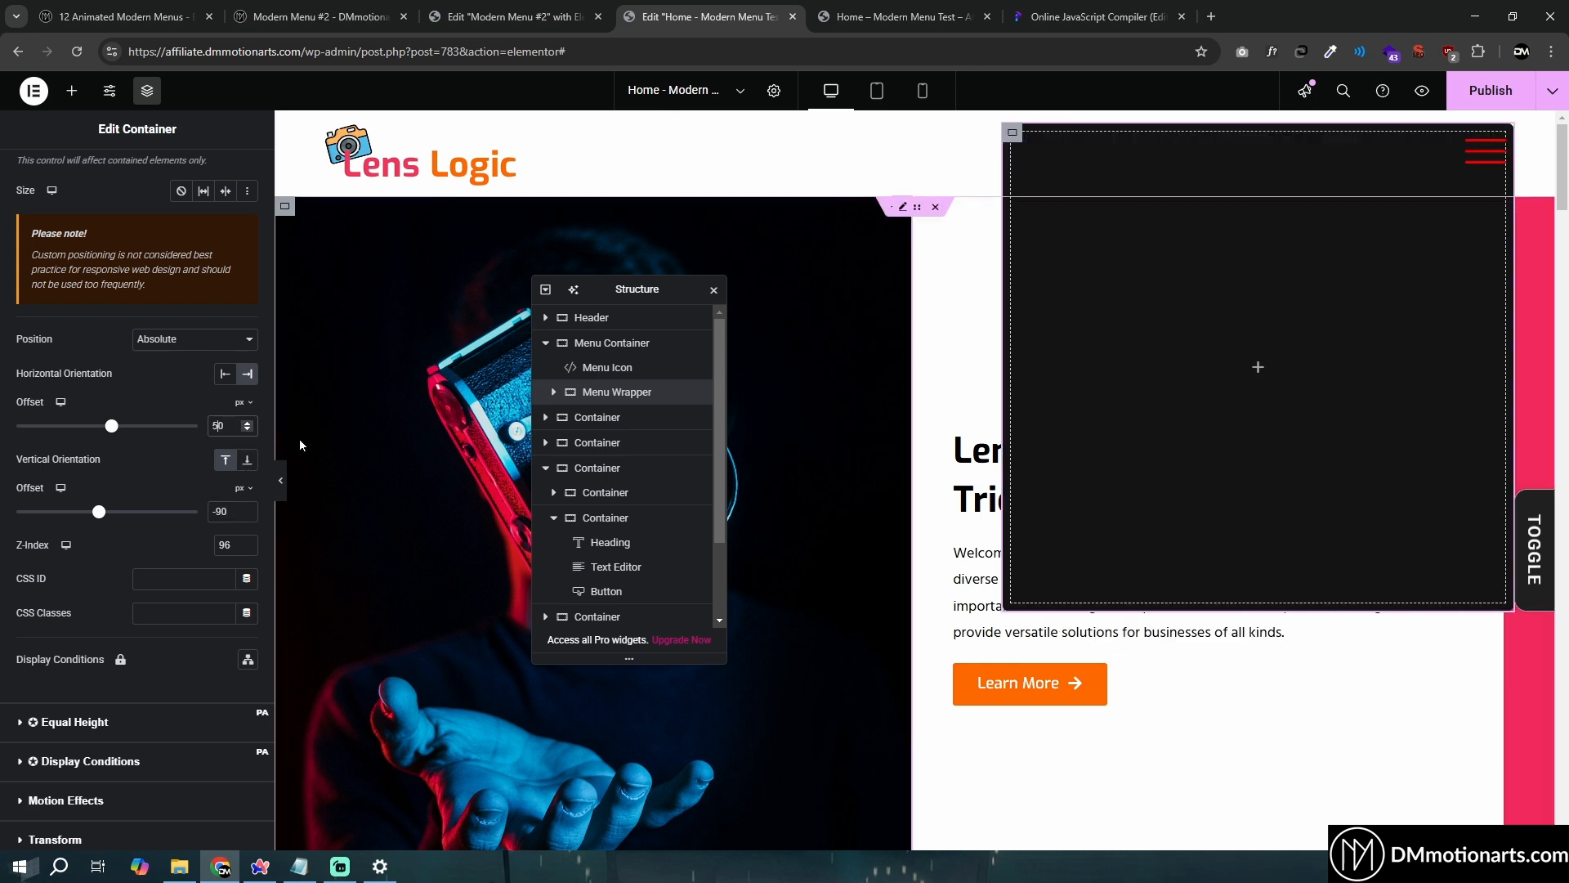
{"action": "key", "text": "BackSpace"}
{"action": "type", "text": "4"}
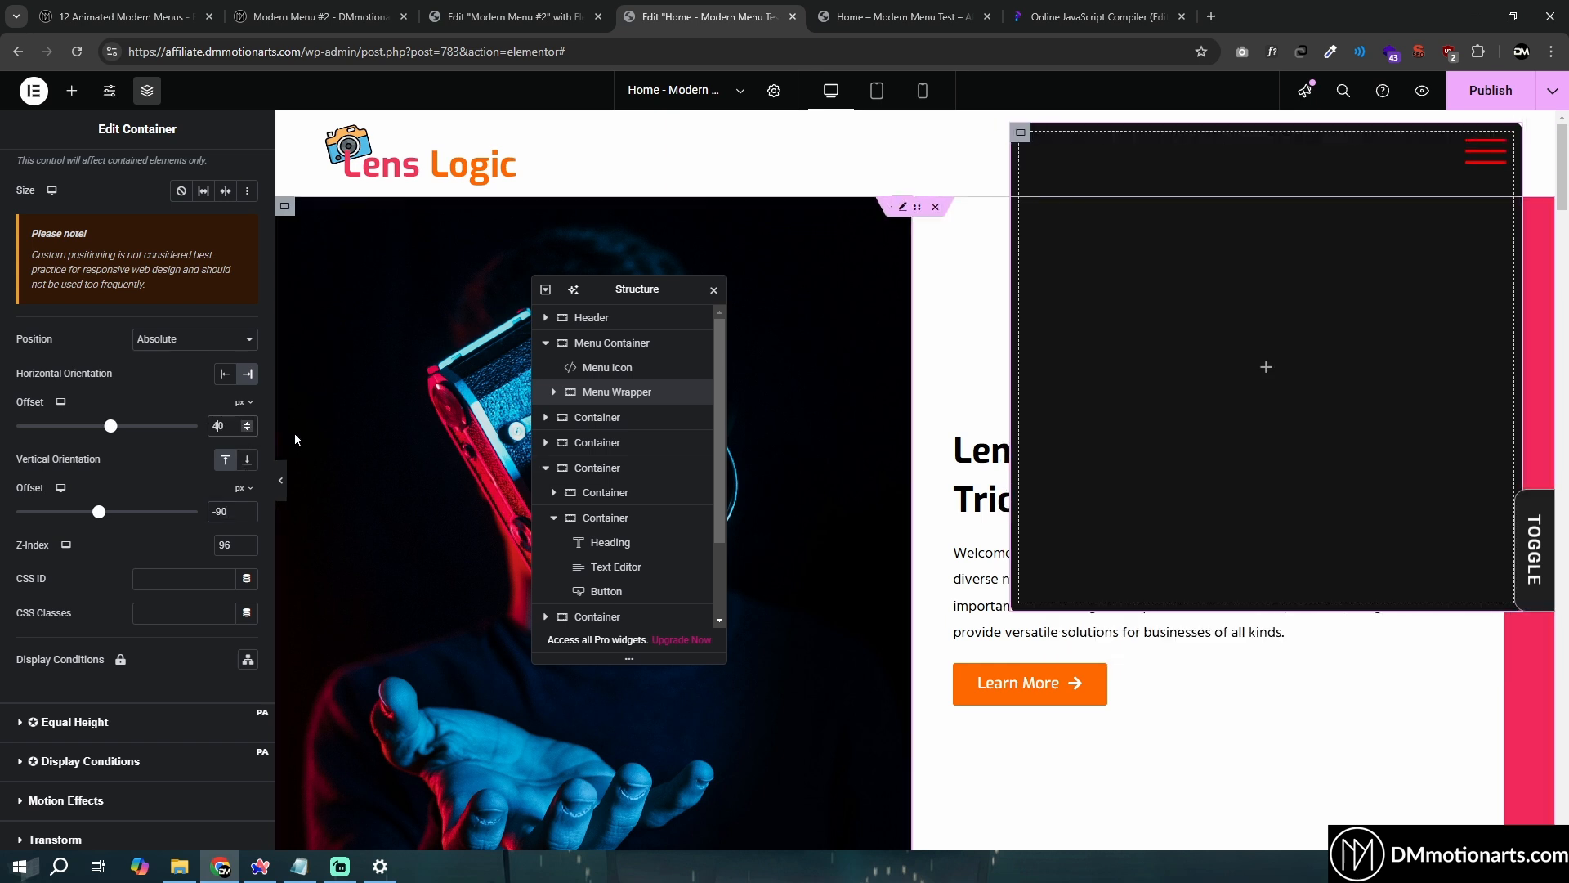
Preview the page without the editing panel and compare it with the opened and closed menu on the Modern Menu #2 page
{"action": "left_click", "coordinate": [281, 480]}
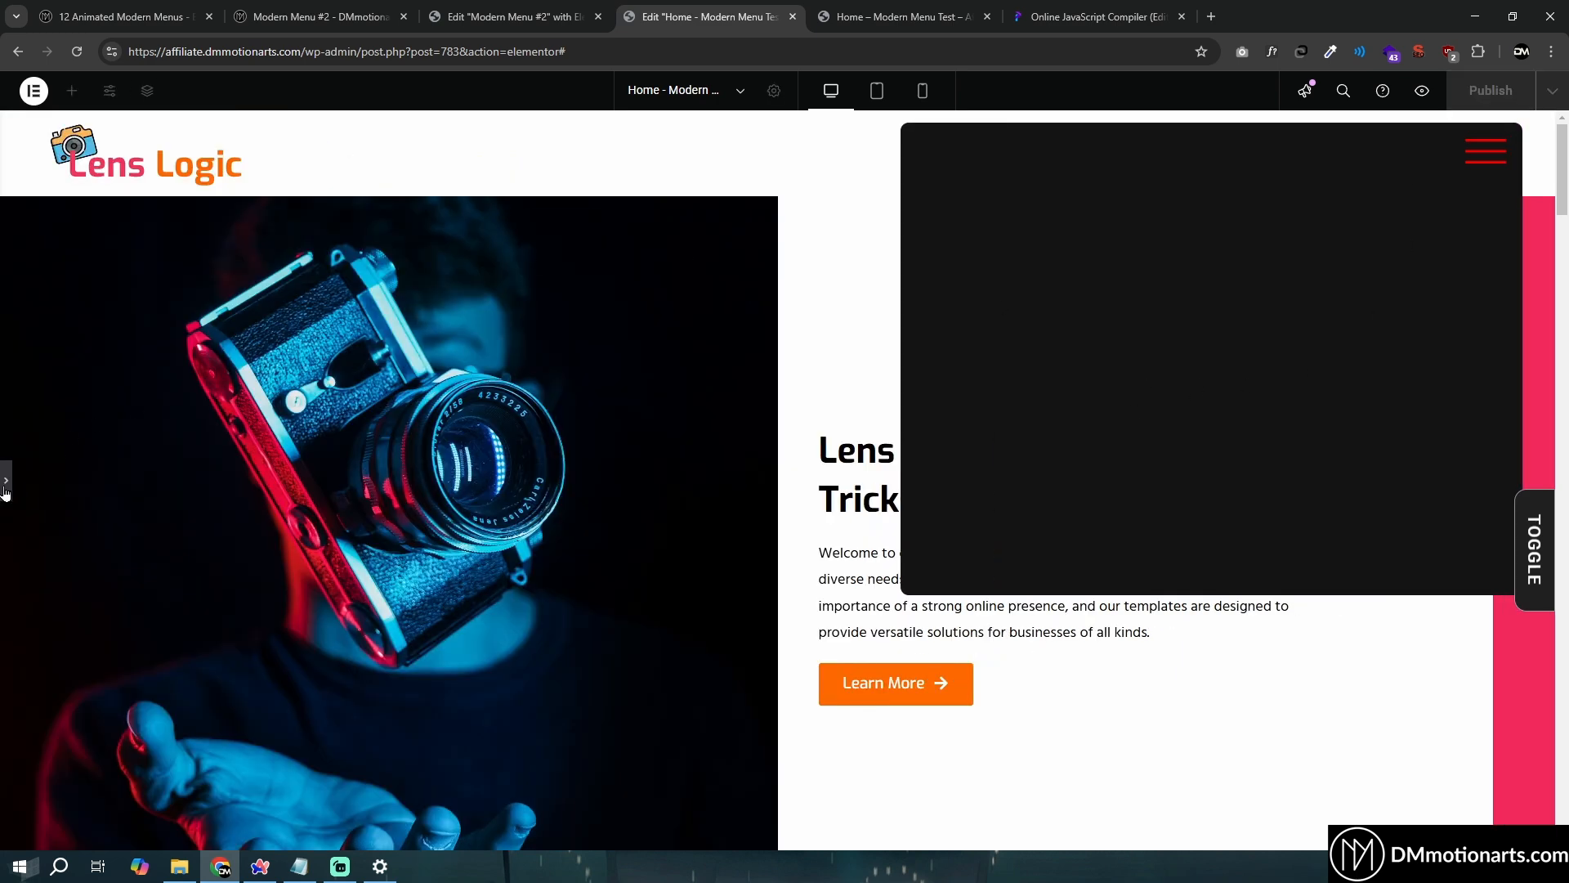
{"action": "left_click", "coordinate": [327, 16]}
{"action": "left_click", "coordinate": [1476, 153]}
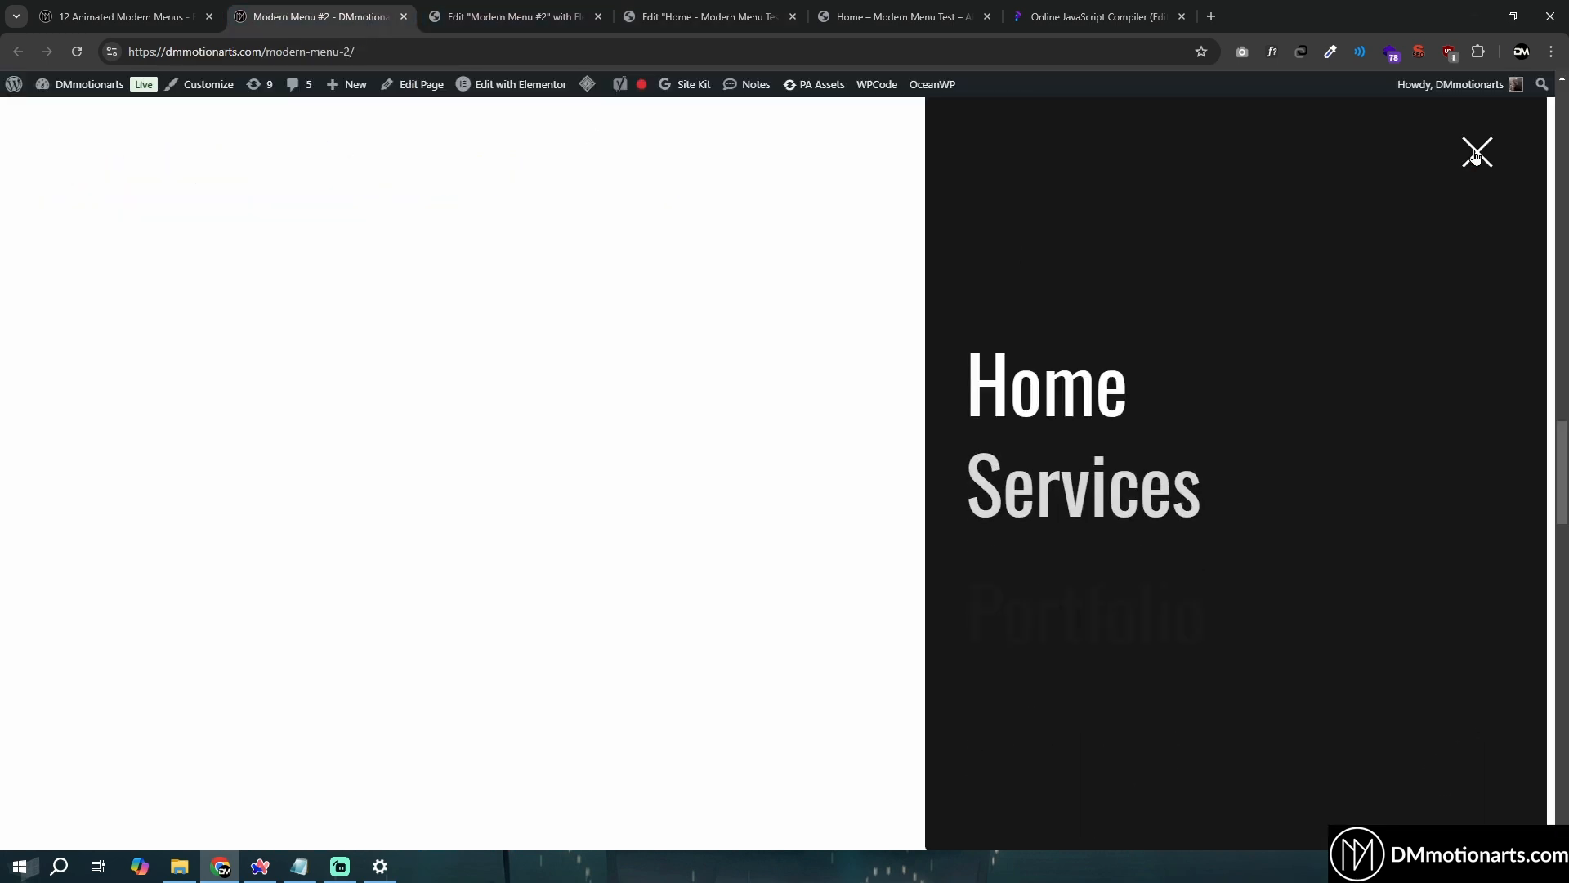
{"action": "left_click", "coordinate": [1476, 154]}
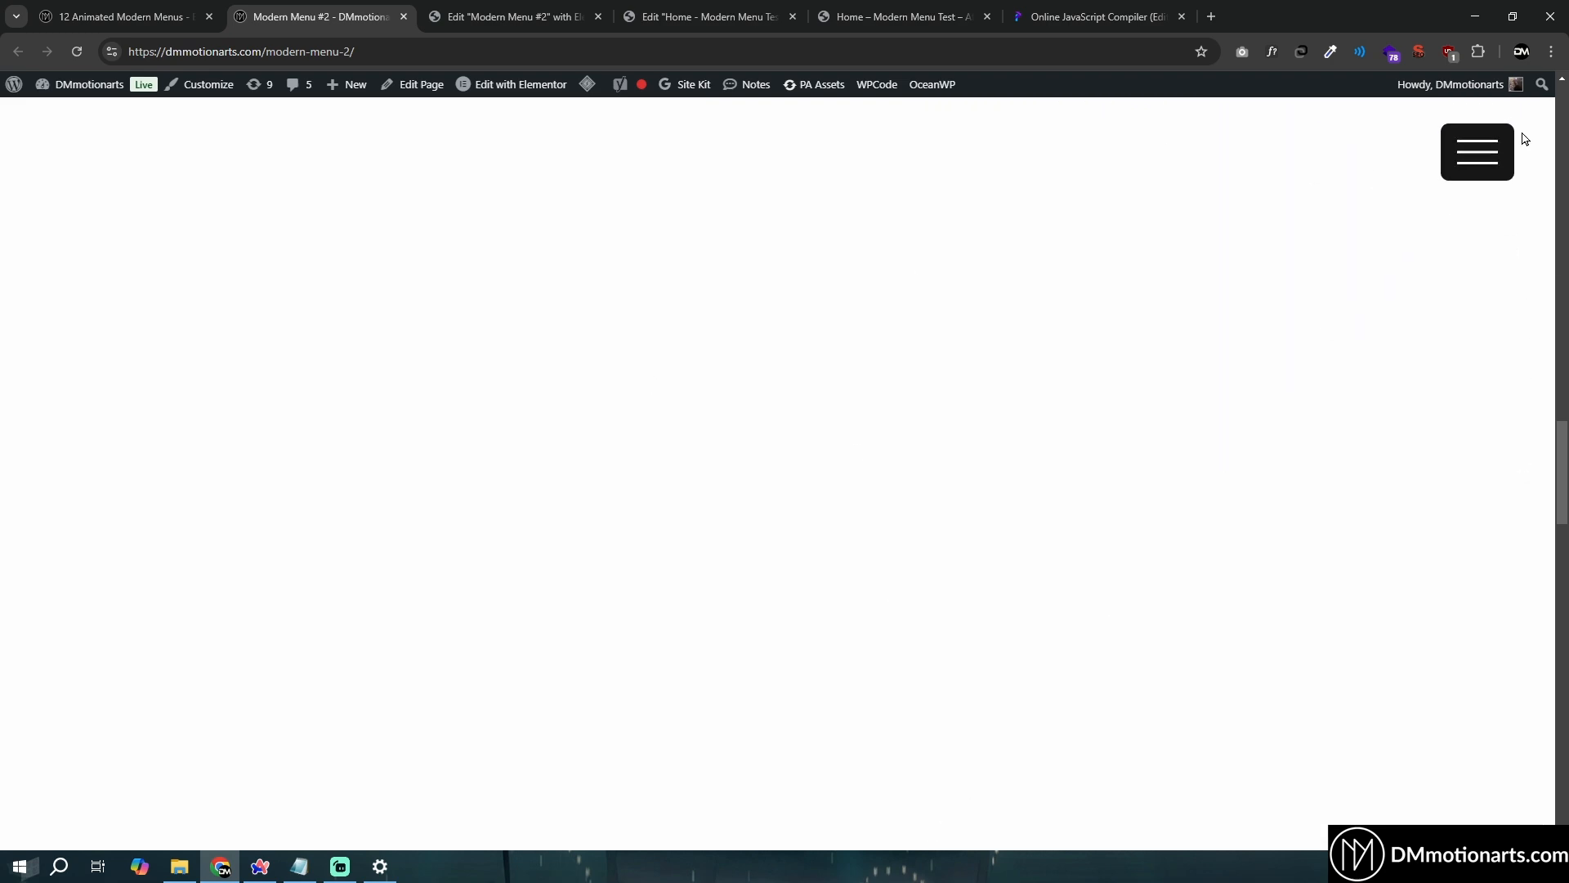
{"action": "left_click", "coordinate": [1489, 155]}
{"action": "left_click", "coordinate": [709, 17]}
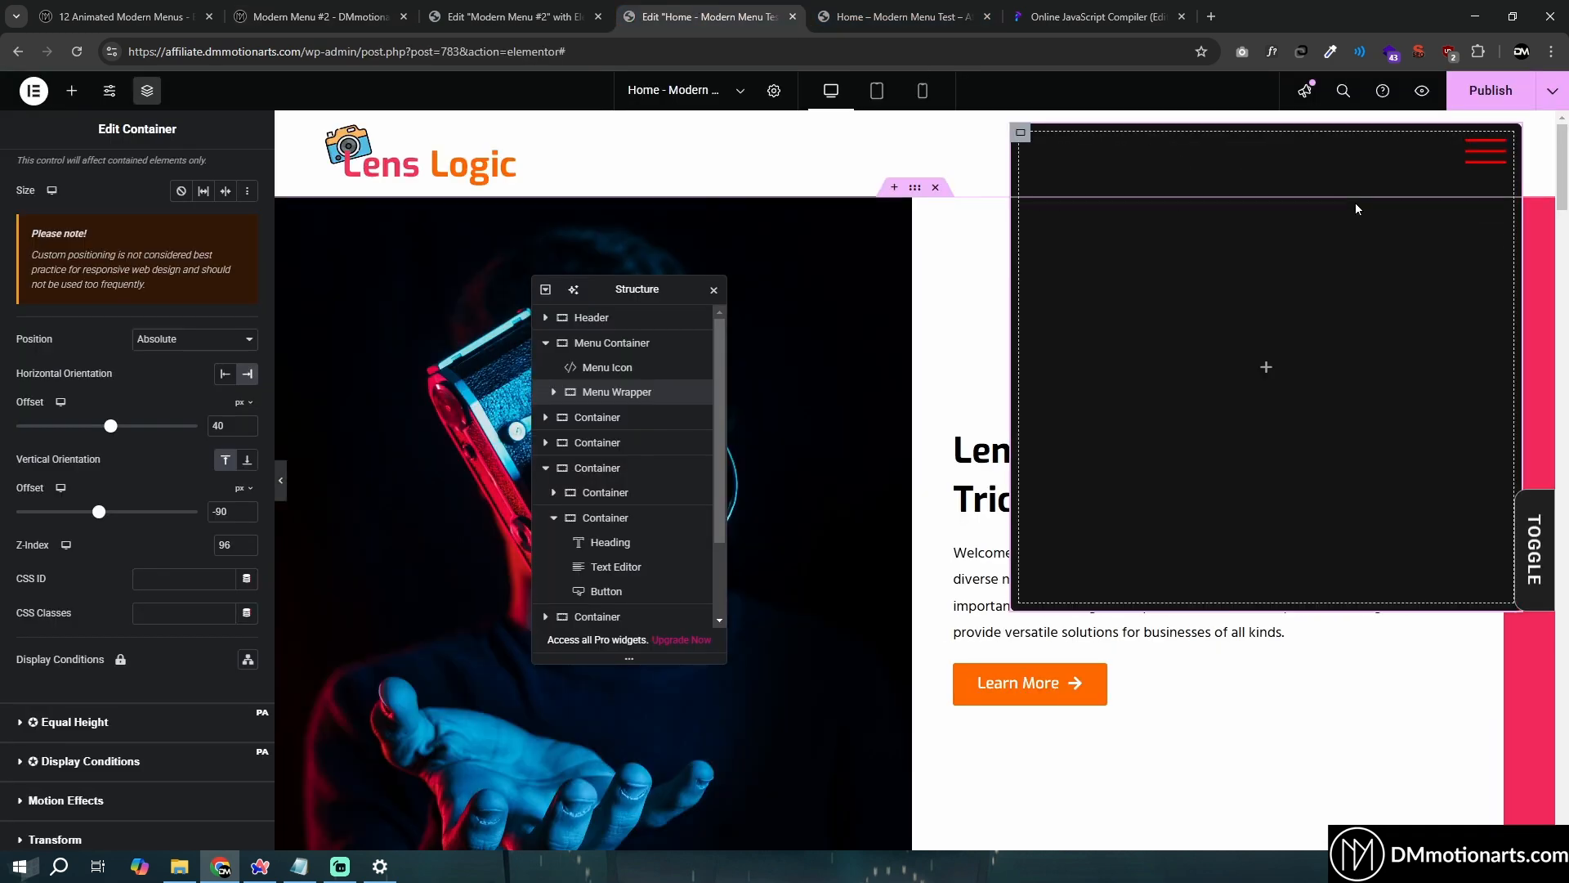
Increase Menu Wrapper's minimum height to about 734 px
{"action": "left_click", "coordinate": [1022, 134]}
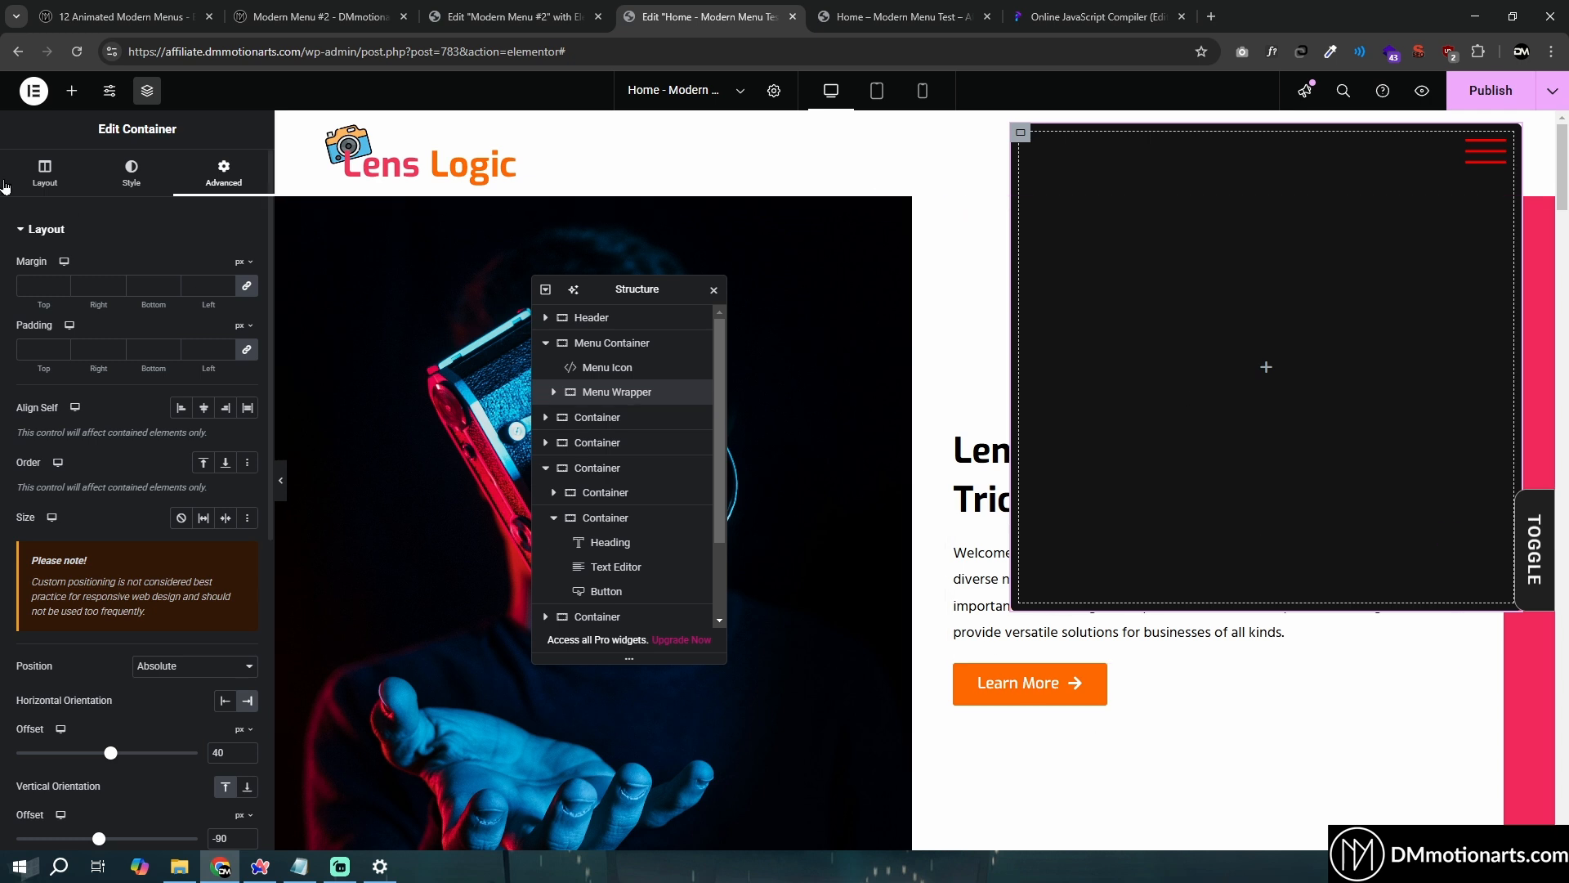
{"action": "left_click", "coordinate": [45, 174]}
{"action": "mouse_move", "coordinate": [88, 420]}
{"action": "left_mouse_down"}
{"action": "mouse_move", "coordinate": [111, 420]}
{"action": "mouse_move", "coordinate": [91, 420]}
{"action": "left_mouse_up"}
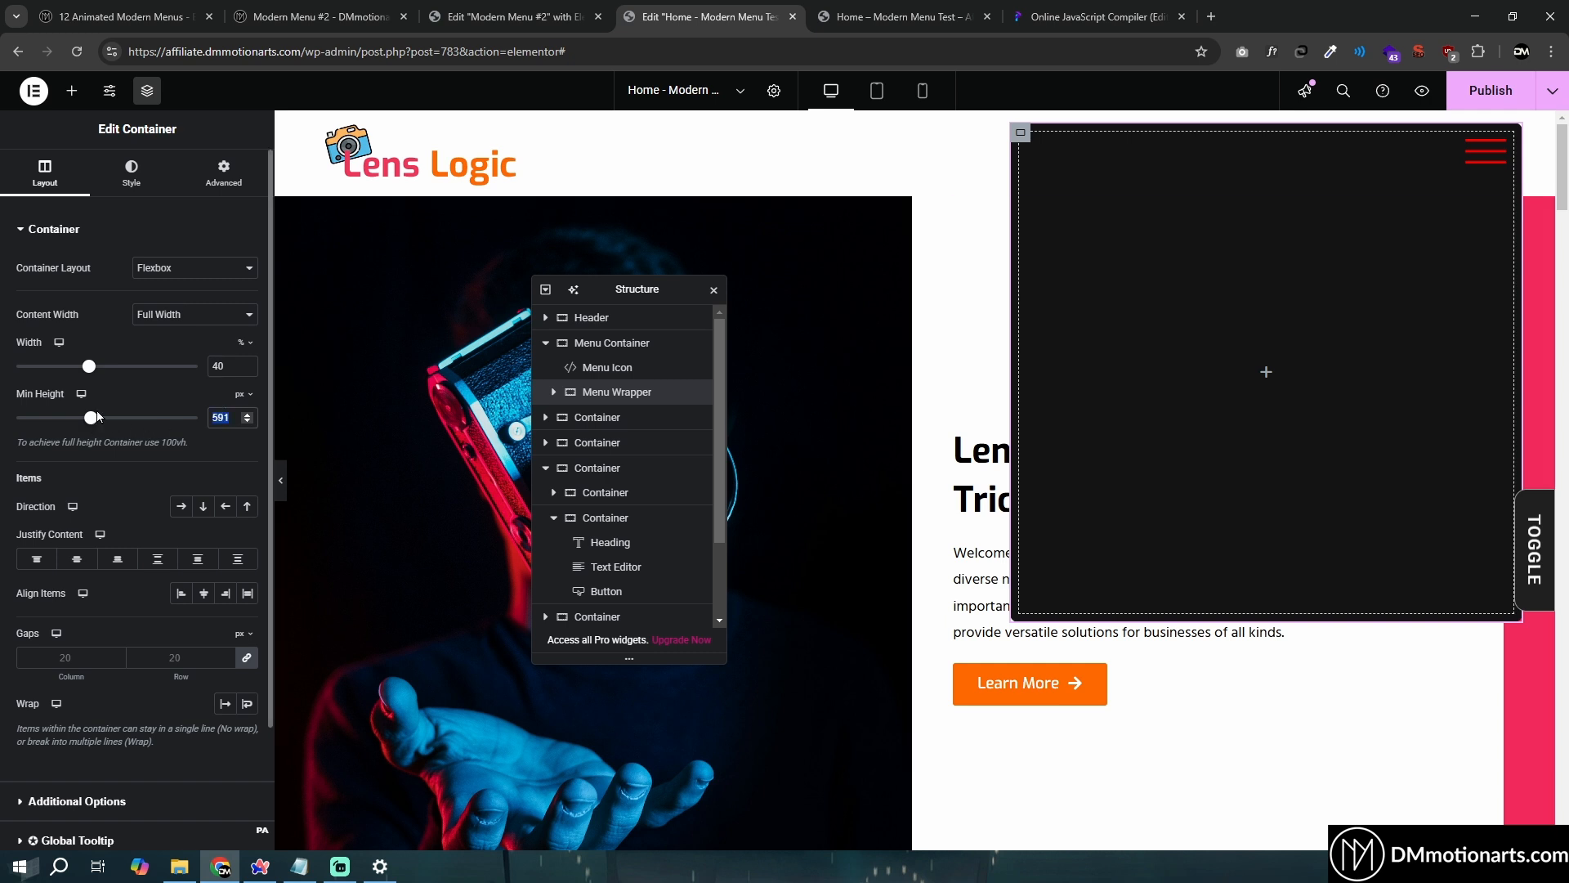
{"action": "left_click_drag", "start_coordinate": [97, 417], "coordinate": [110, 442]}
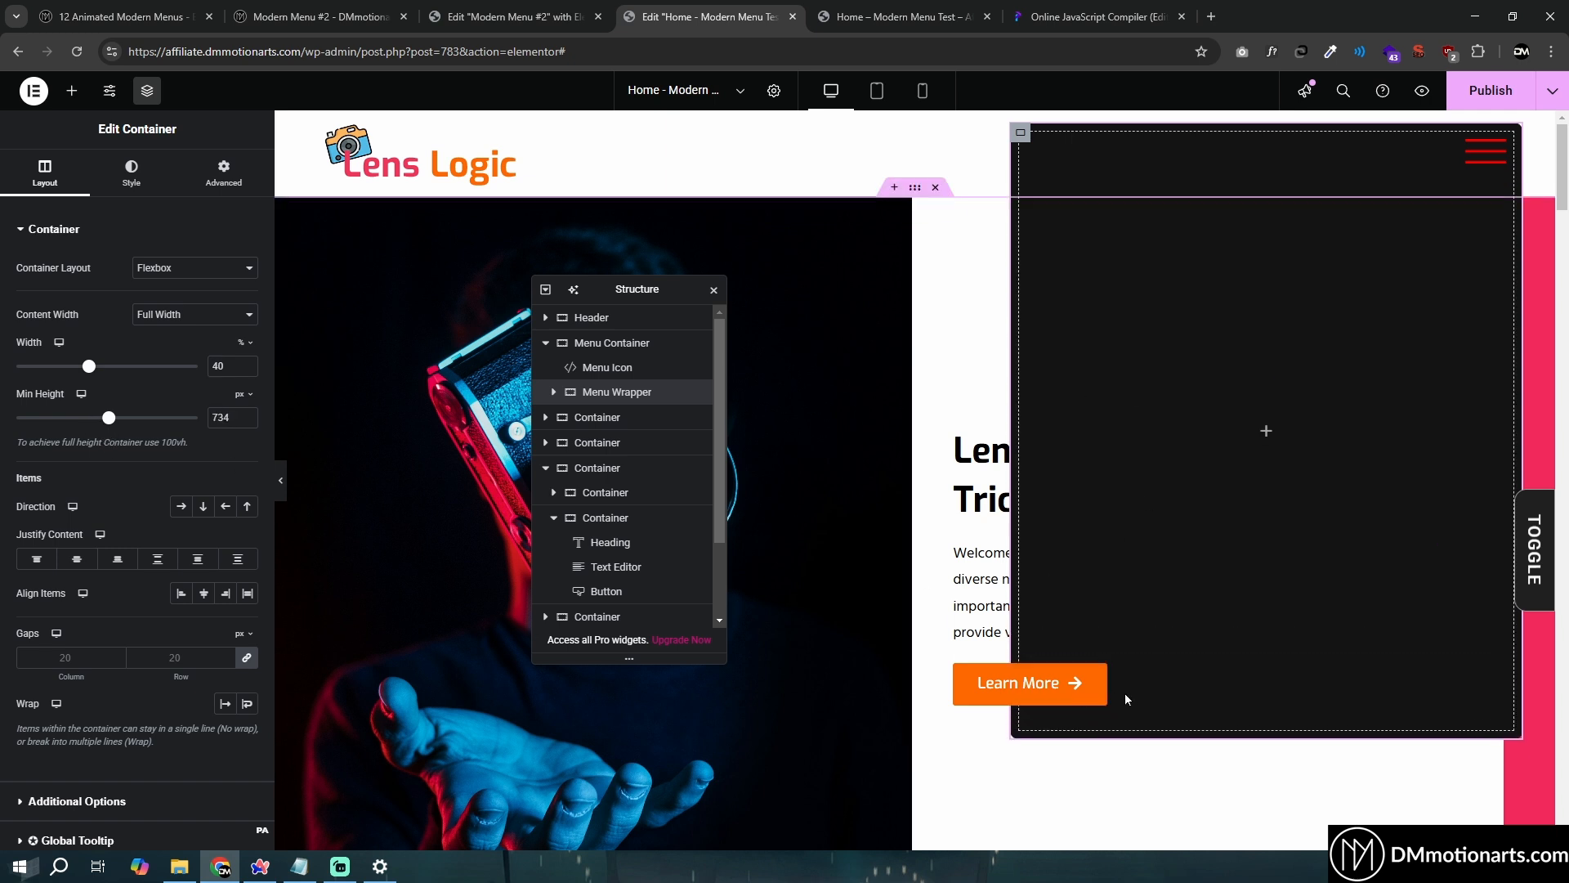
Clear the Learn More button's z-index so Menu Wrapper covers it, and check Menu Wrapper's own z-index
{"action": "left_click", "coordinate": [1097, 678]}
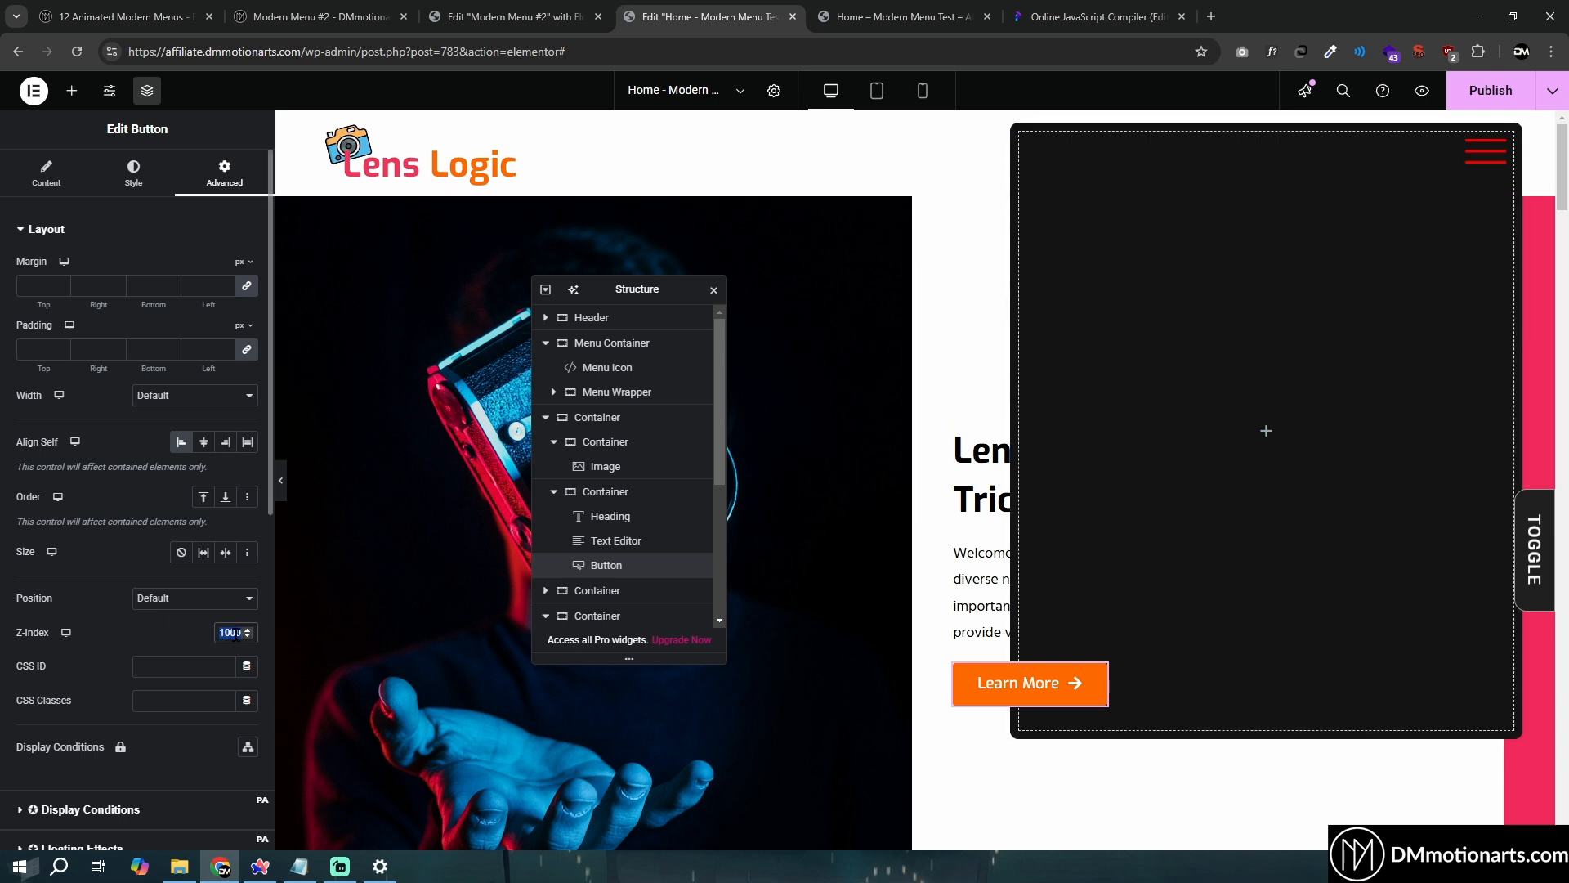
{"action": "key", "text": "BackSpace"}
{"action": "left_click", "coordinate": [1020, 133]}
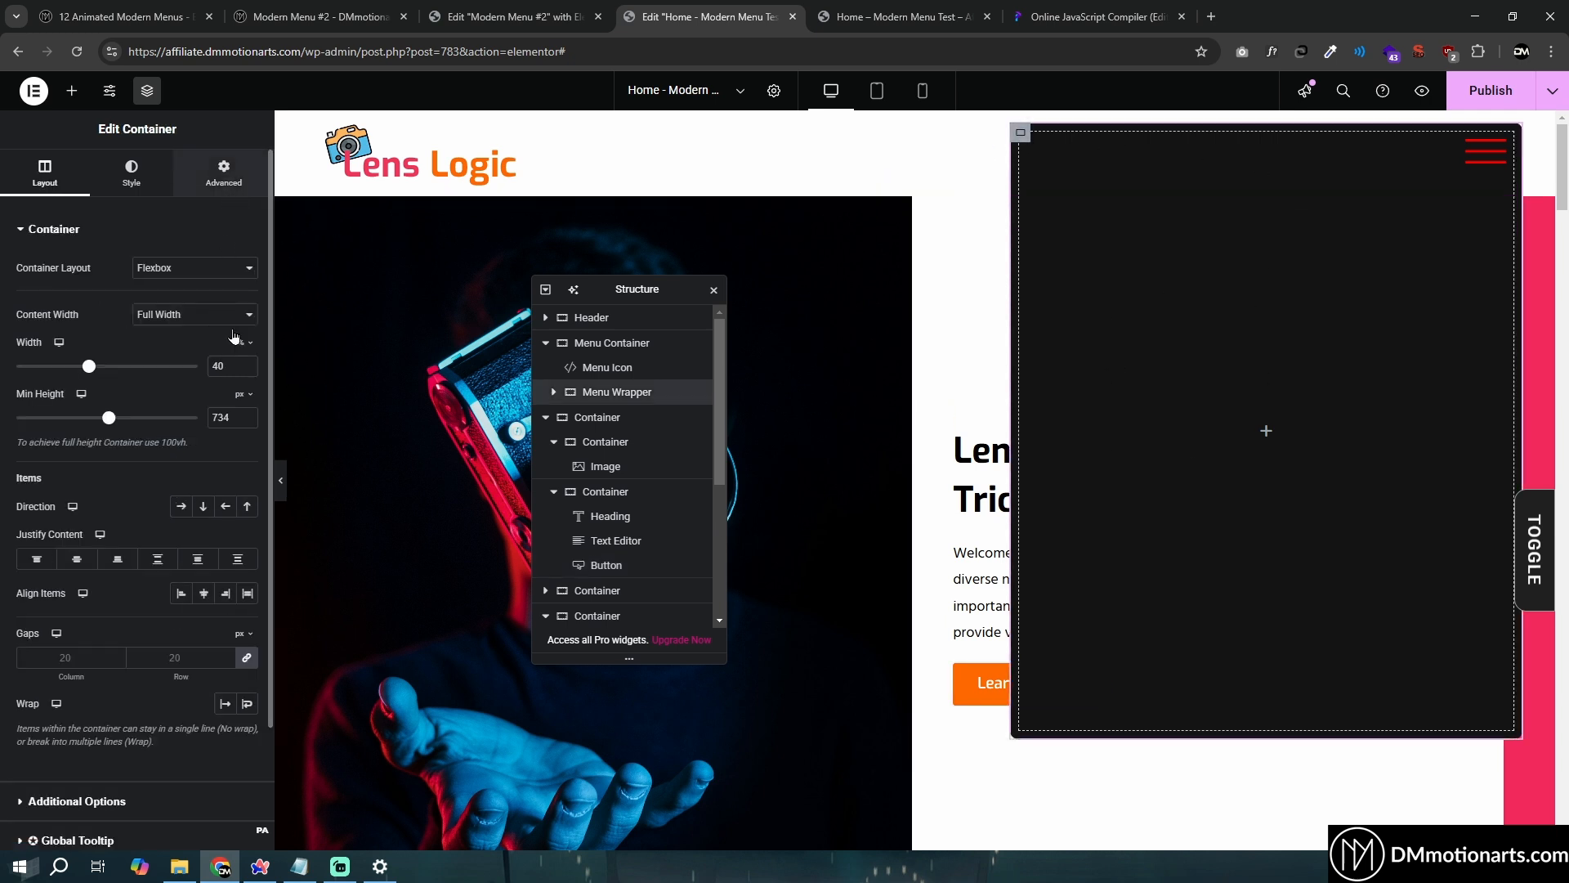
{"action": "left_click", "coordinate": [223, 172]}
{"action": "scroll", "coordinate": [266, 625], "scroll_direction": "down", "scroll_amount": 5}
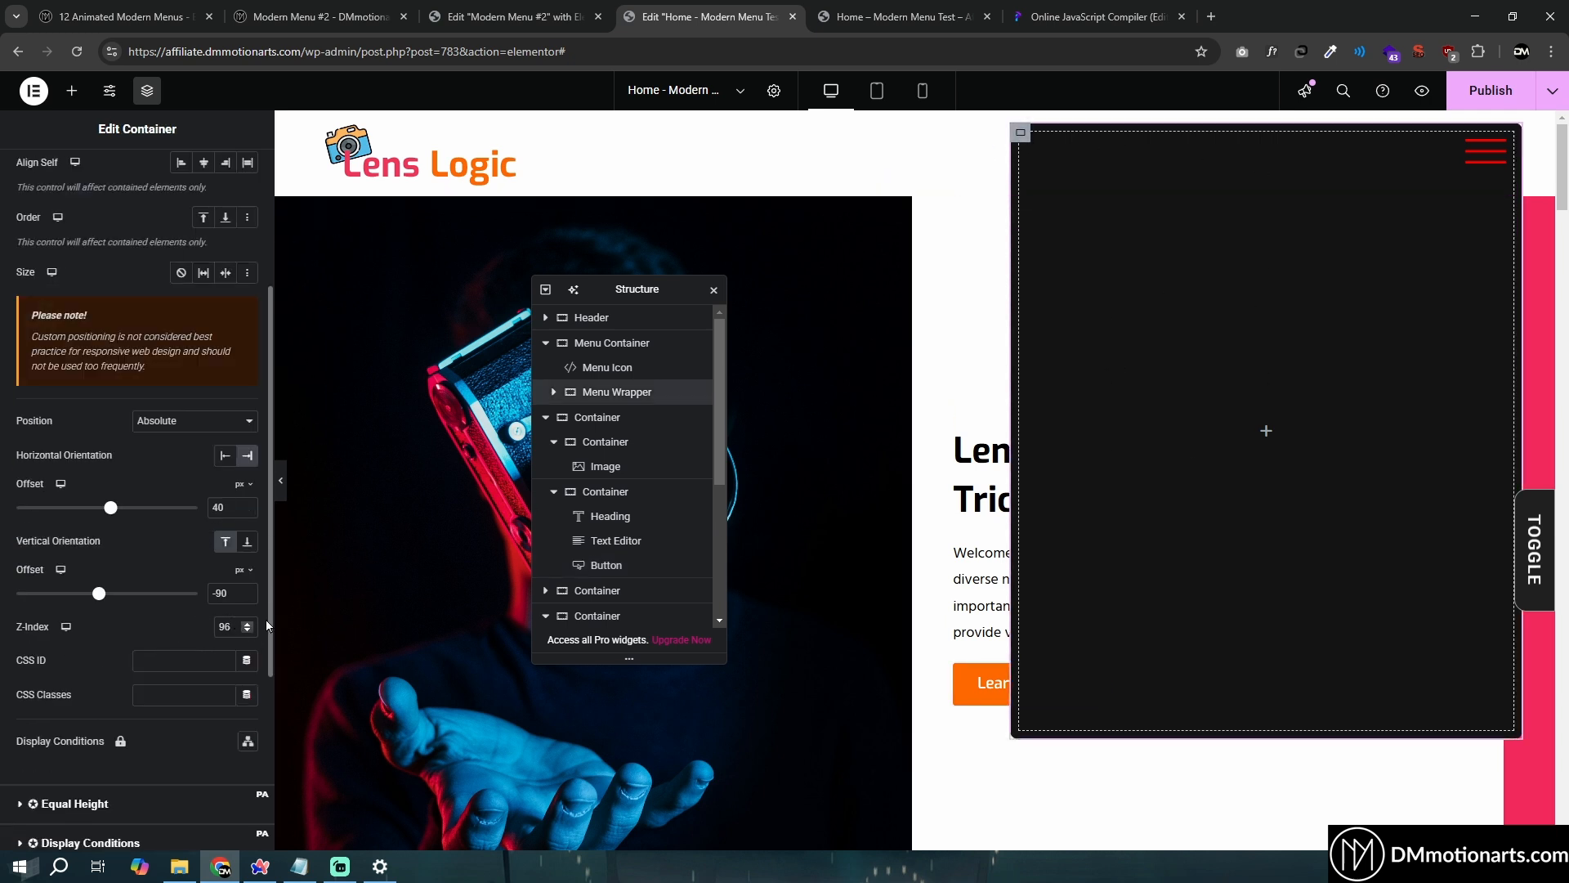
Add a Heading widget to Menu Wrapper with the title Home and the HTML tag p
{"action": "left_click", "coordinate": [1031, 133]}
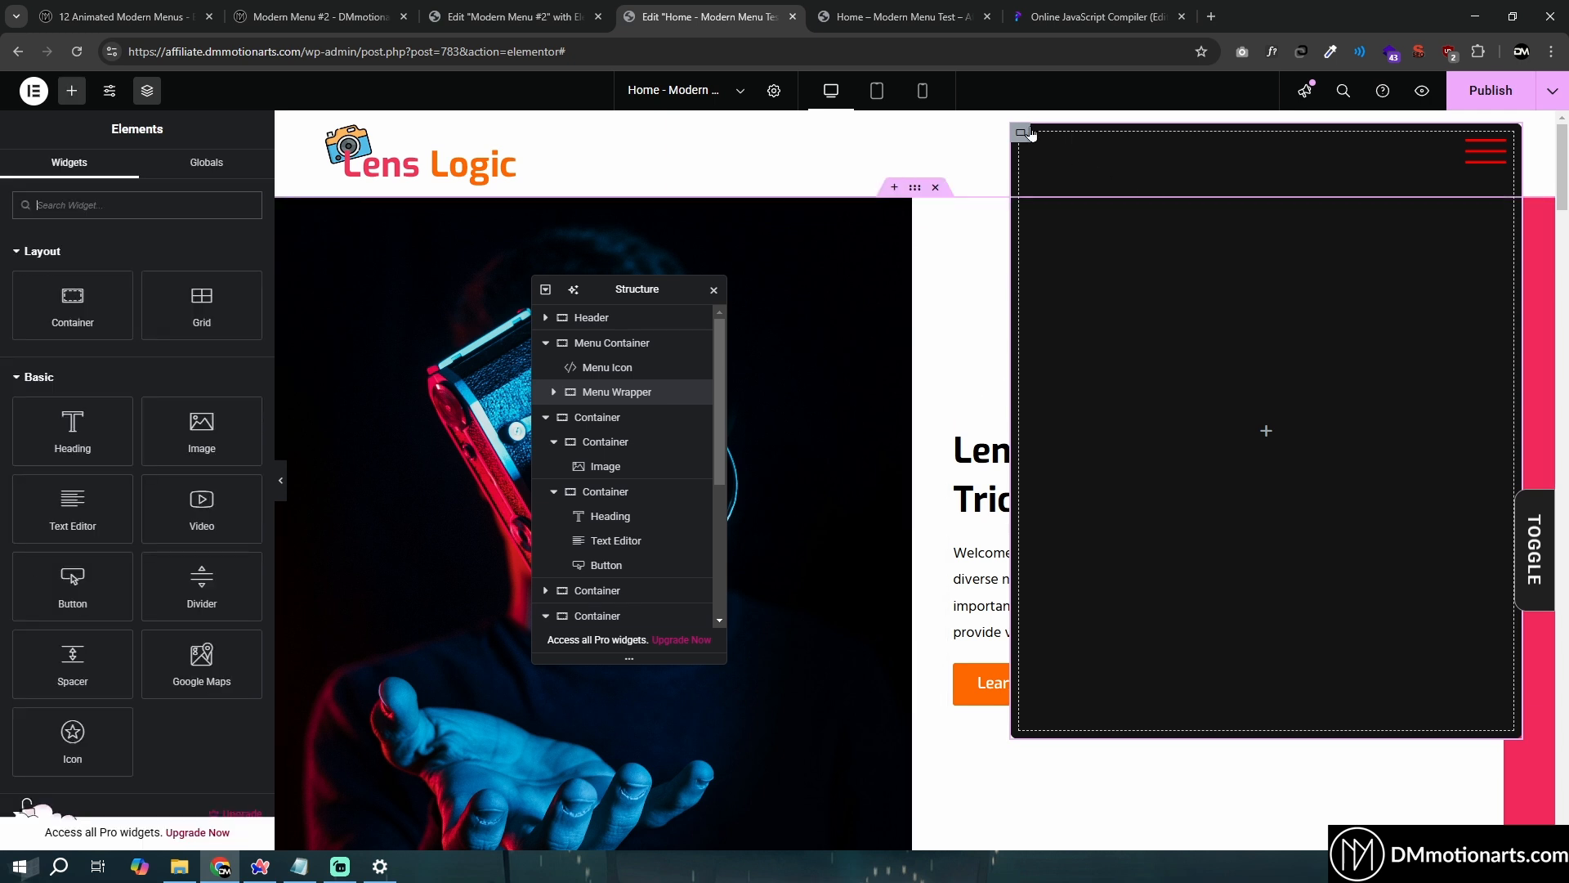
{"action": "left_click", "coordinate": [700, 227]}
{"action": "left_click", "coordinate": [72, 91]}
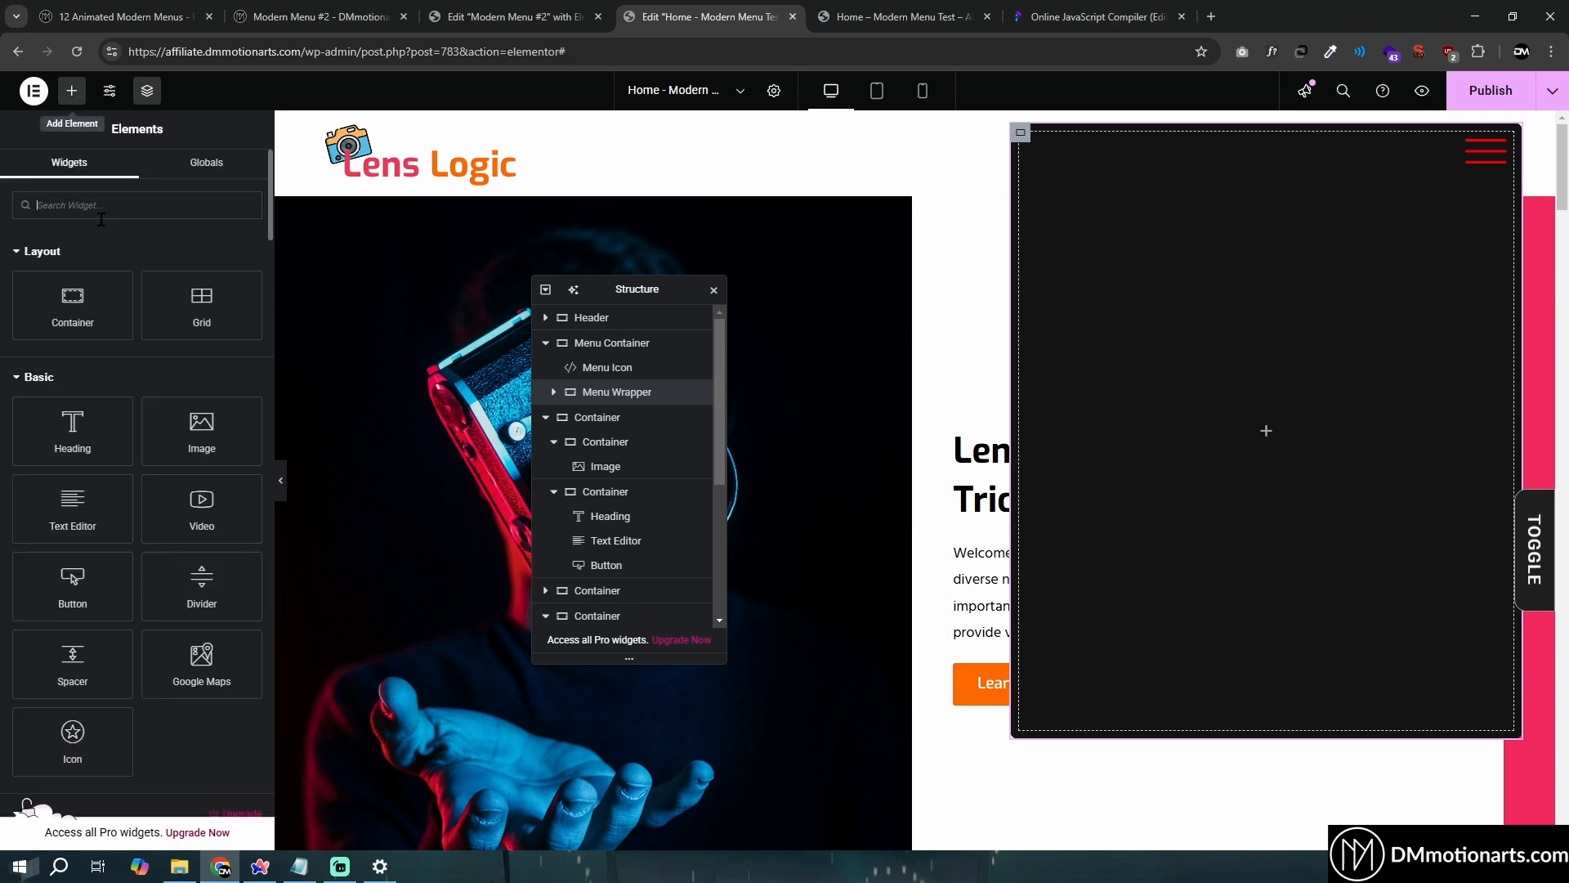
{"action": "left_click", "coordinate": [73, 431]}
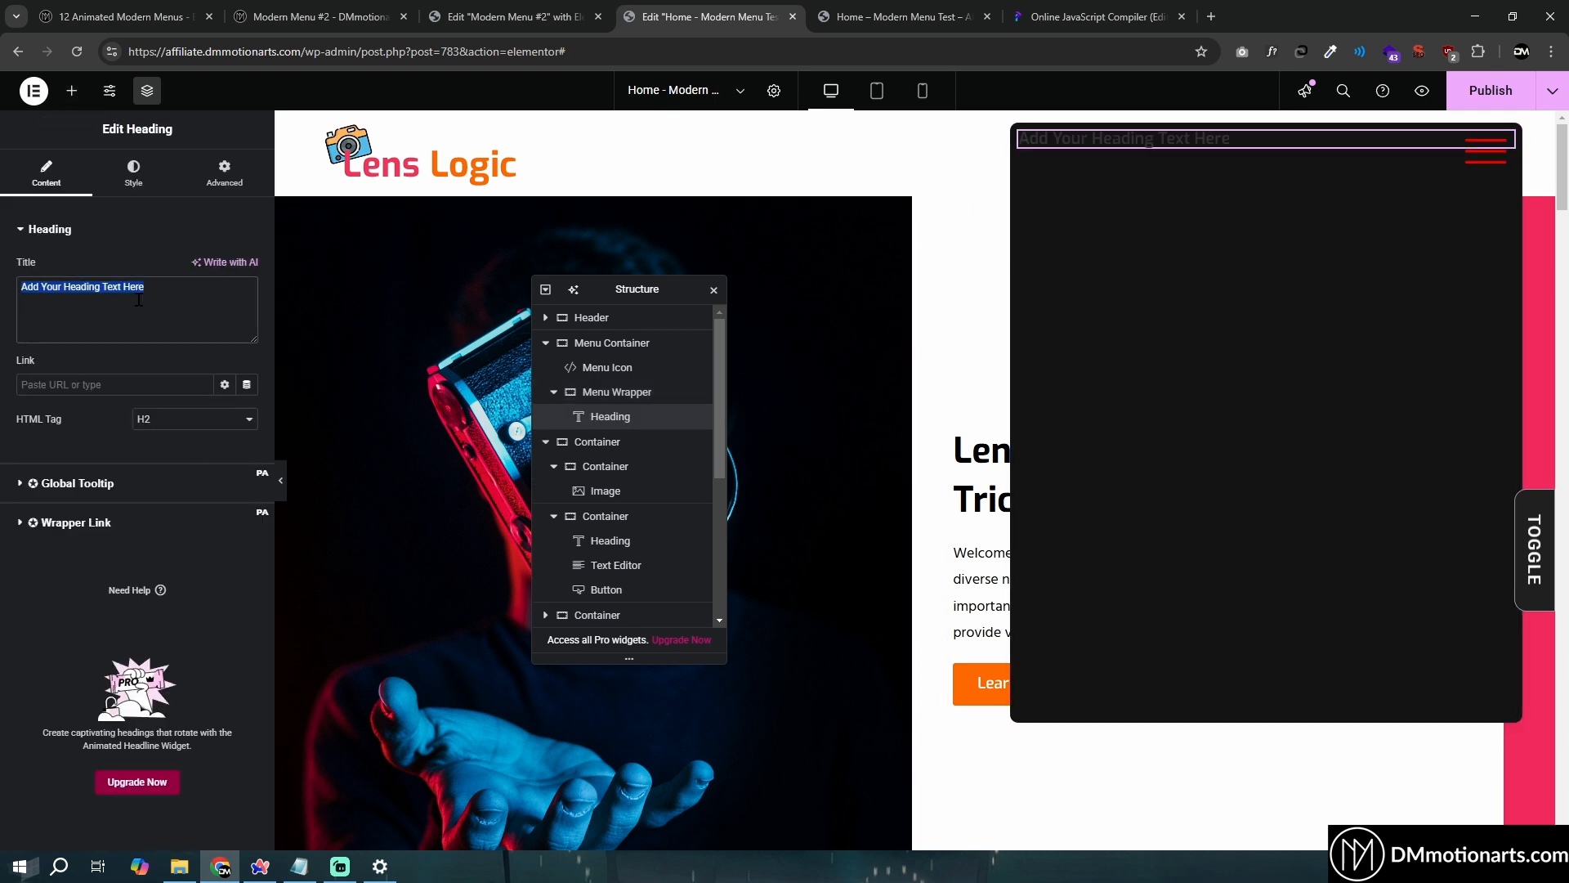
{"action": "type", "text": "Home"}
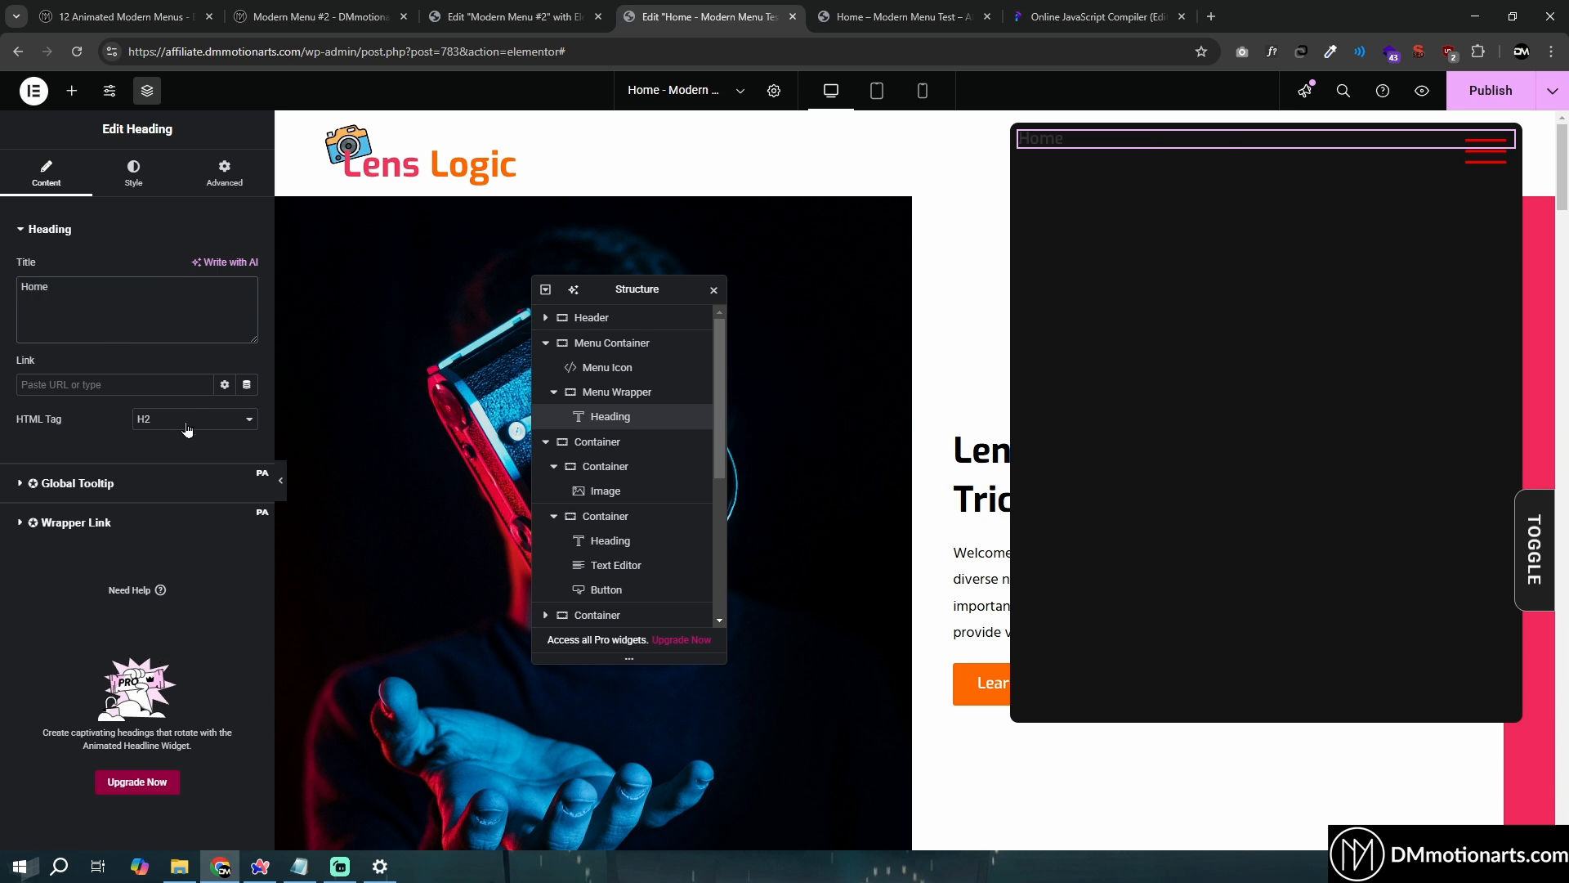
{"action": "left_click", "coordinate": [187, 422]}
{"action": "left_click", "coordinate": [149, 597]}
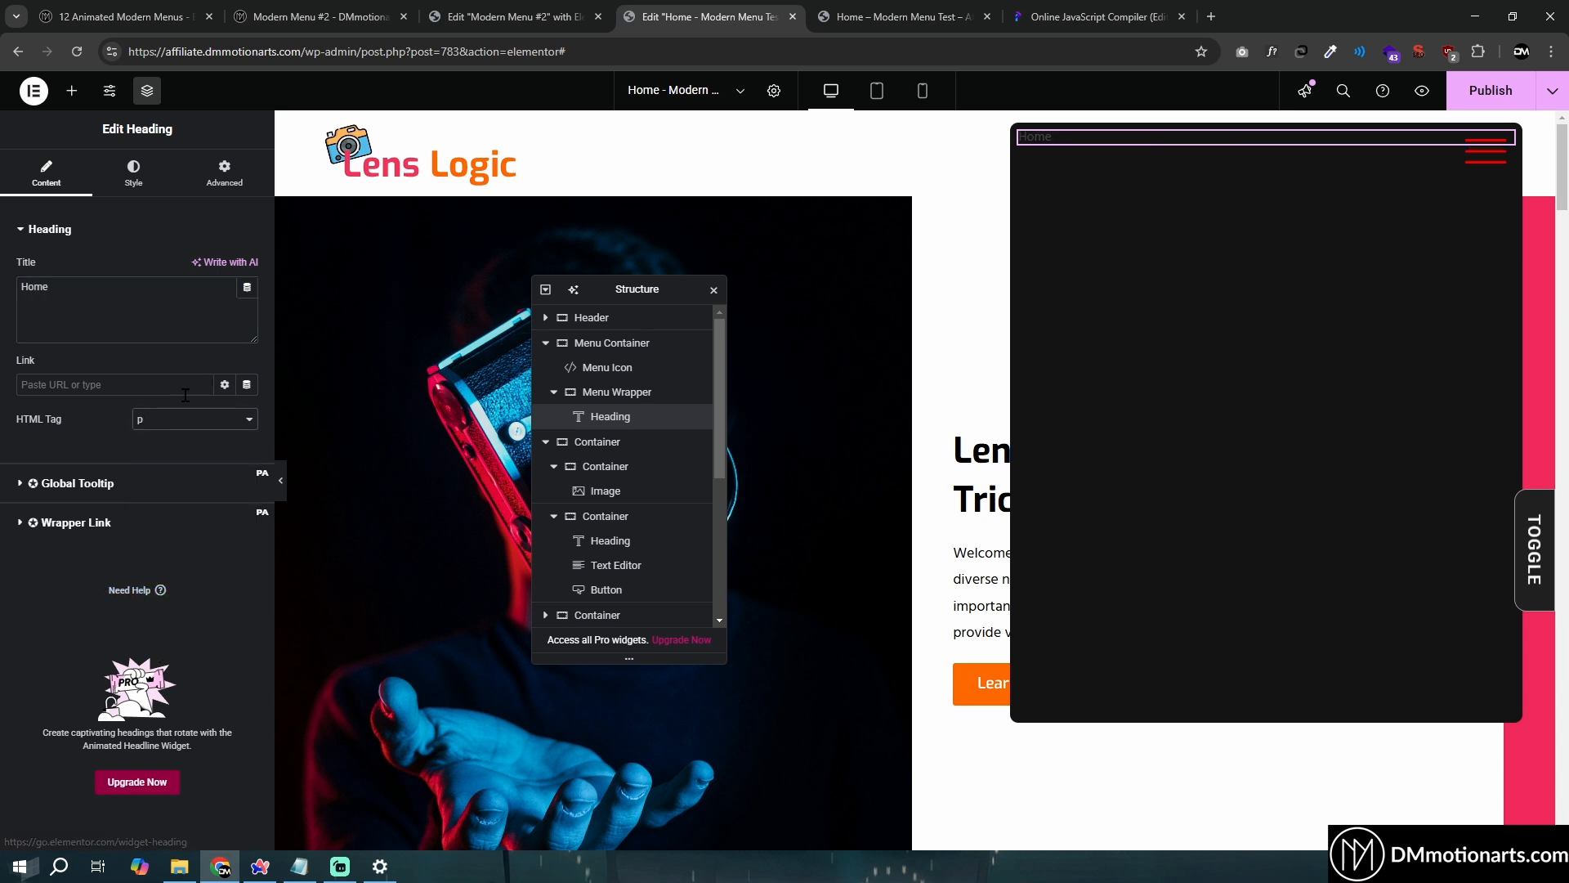
{"action": "left_click", "coordinate": [172, 420]}
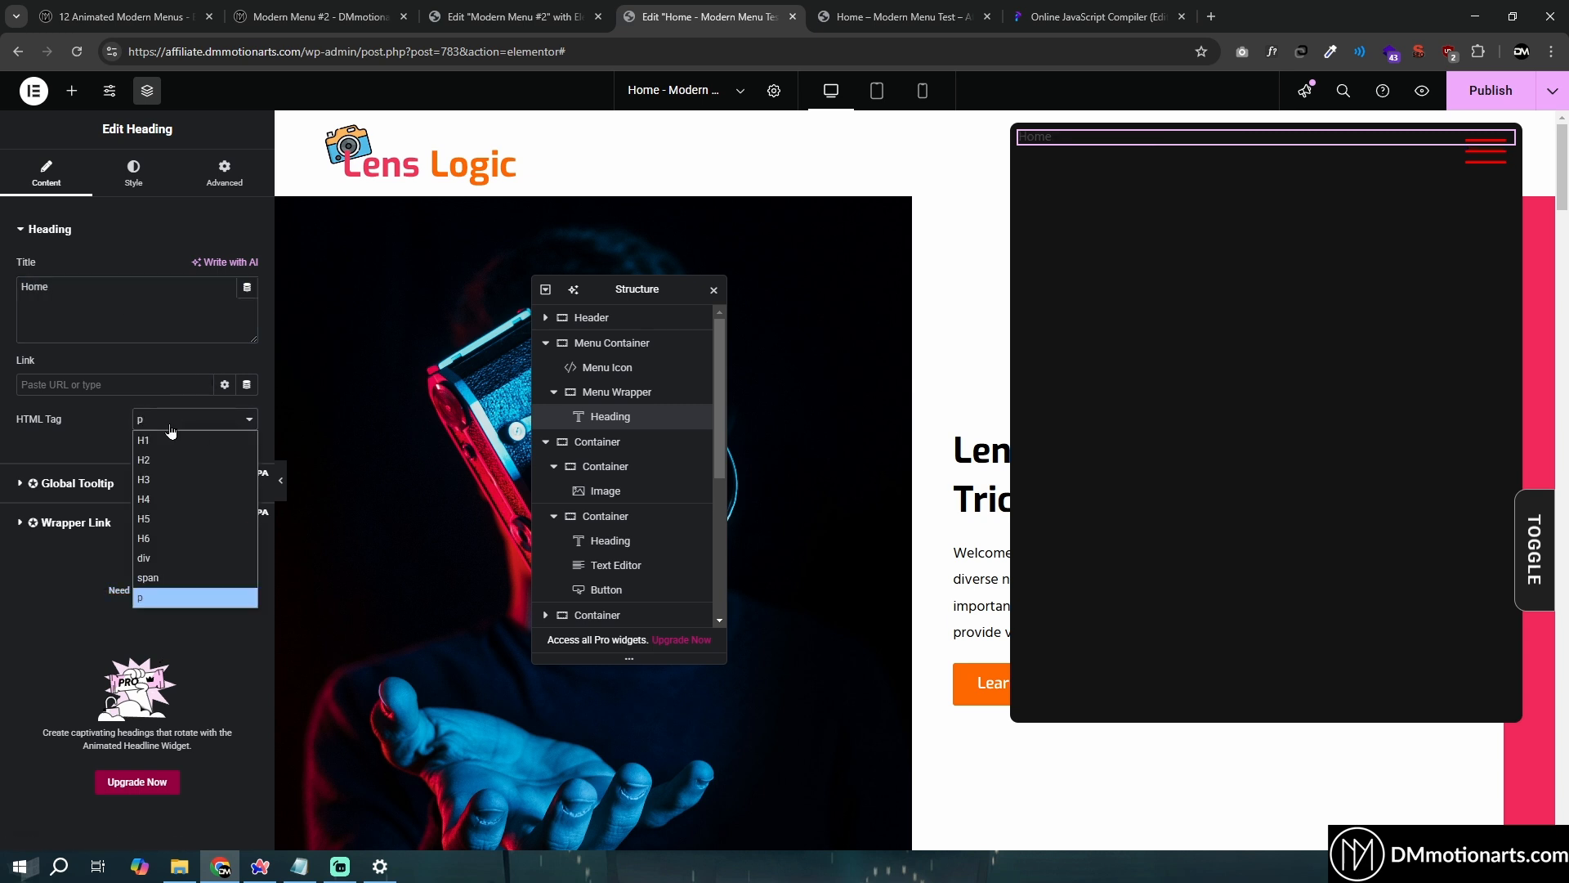
{"action": "left_click", "coordinate": [170, 431]}
Set the Home heading's text color to white
{"action": "left_click", "coordinate": [153, 184]}
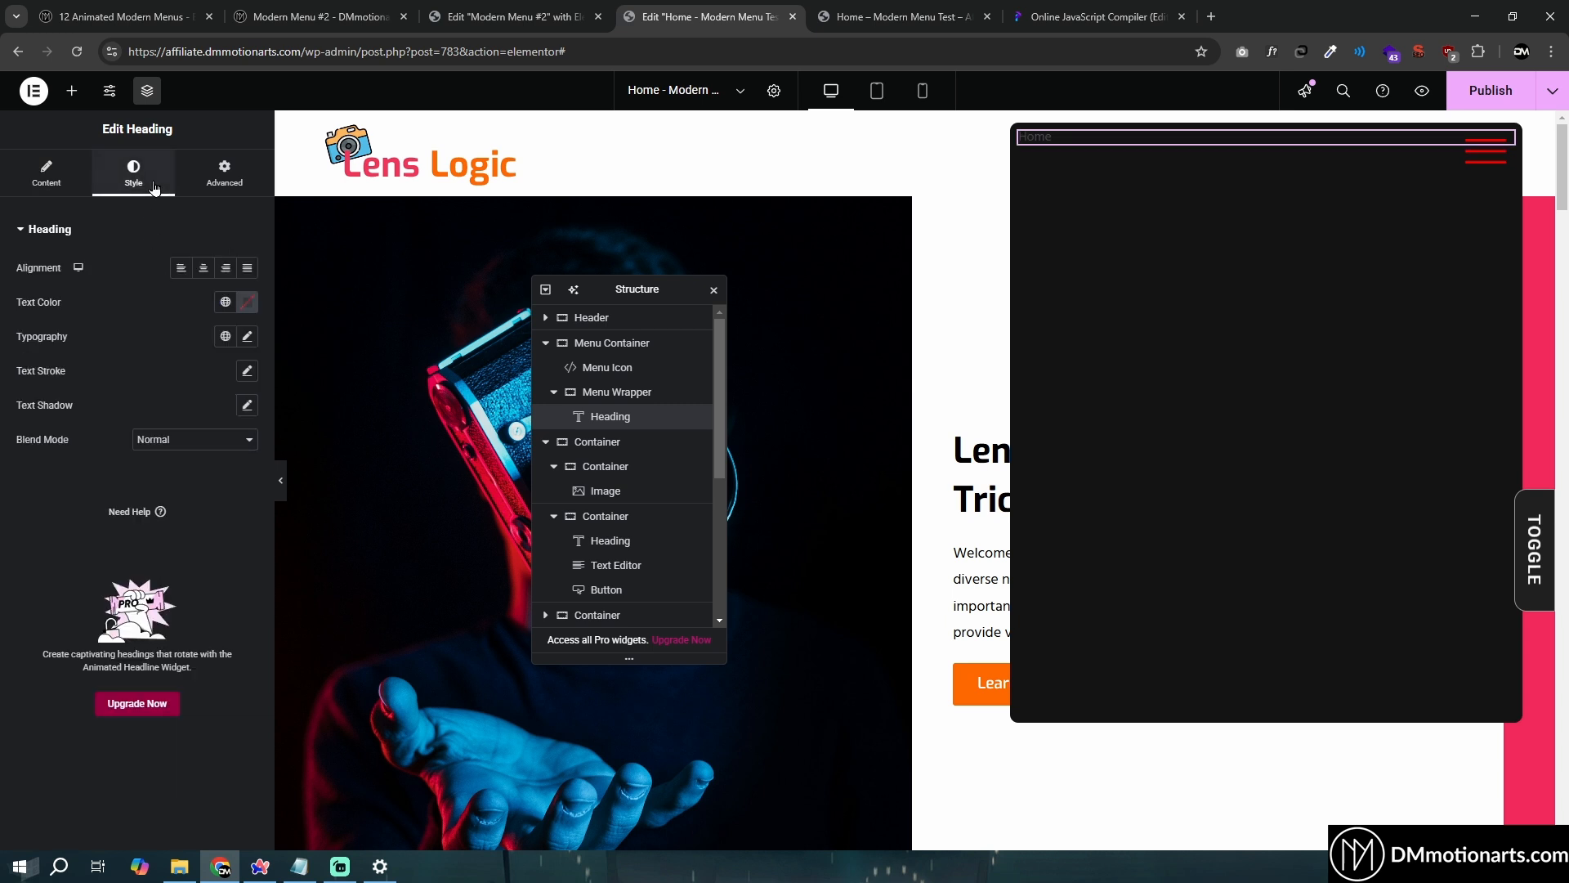
{"action": "left_click", "coordinate": [610, 416]}
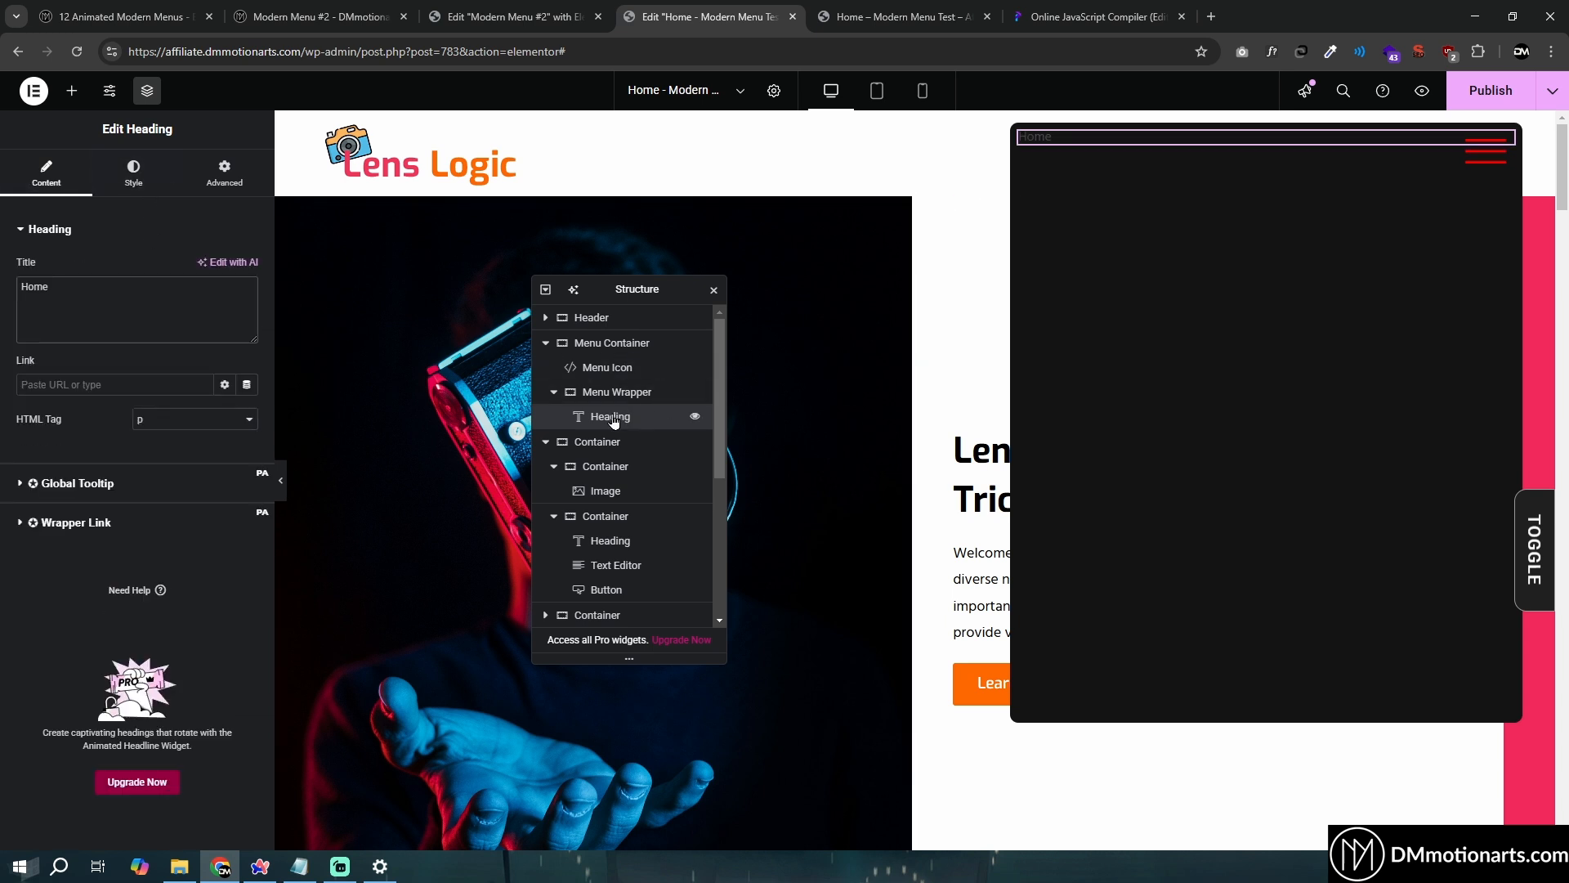
{"action": "left_click", "coordinate": [128, 185]}
{"action": "left_click", "coordinate": [247, 302]}
{"action": "left_click", "coordinate": [119, 351]}
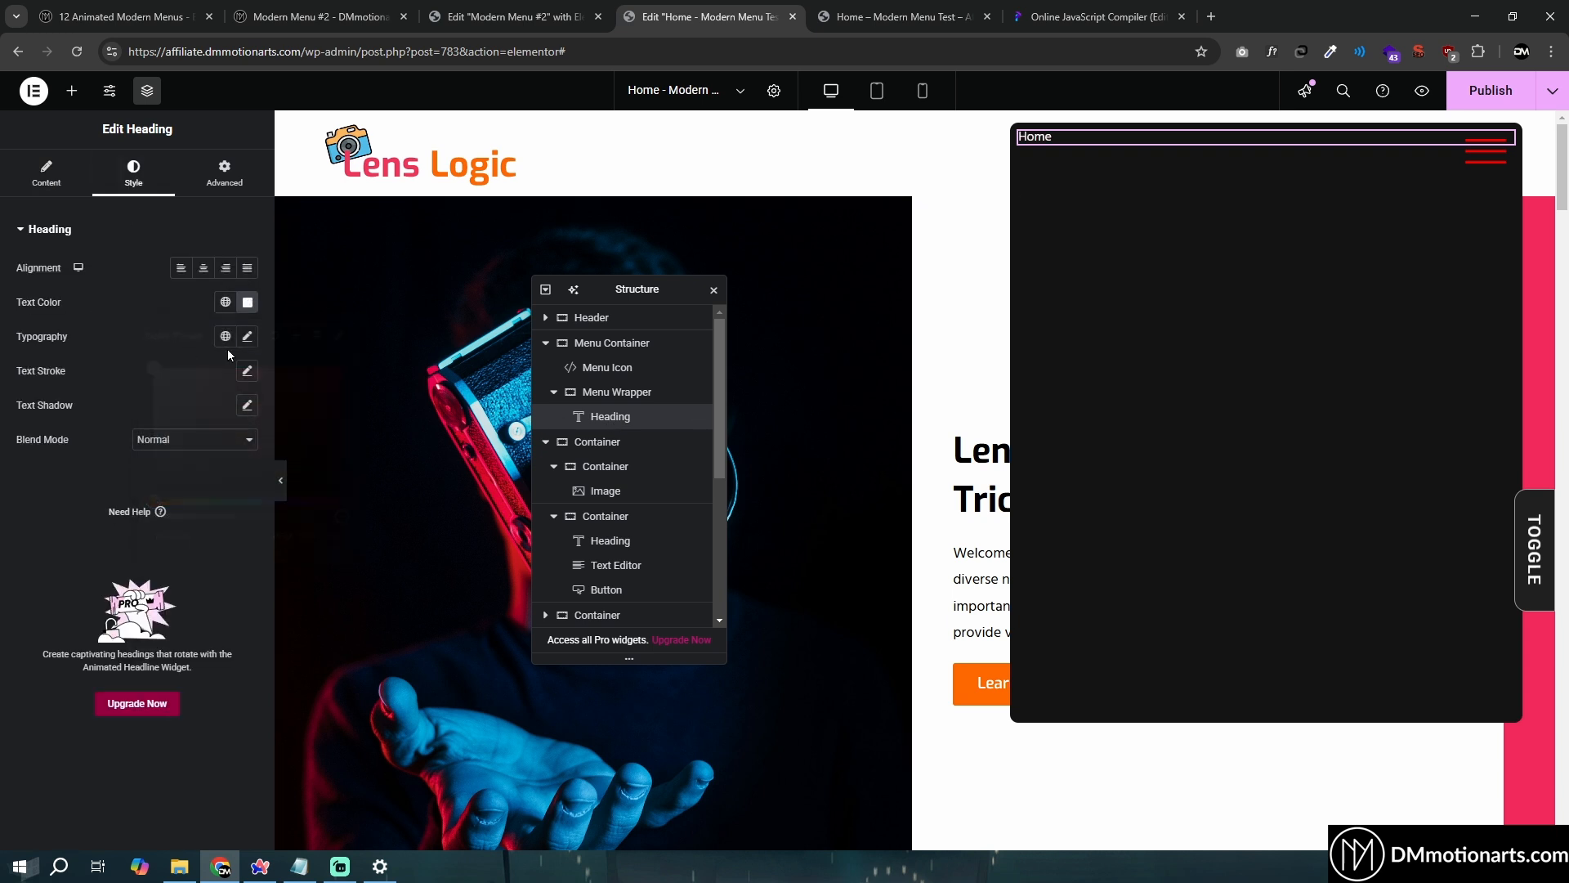
Set the Home heading's typography to the Oswald font family at a size of 91 px
{"action": "left_click", "coordinate": [247, 336]}
{"action": "left_click_drag", "start_coordinate": [28, 467], "coordinate": [102, 464]}
{"action": "left_click", "coordinate": [186, 419]}
{"action": "type", "text": "oswald"}
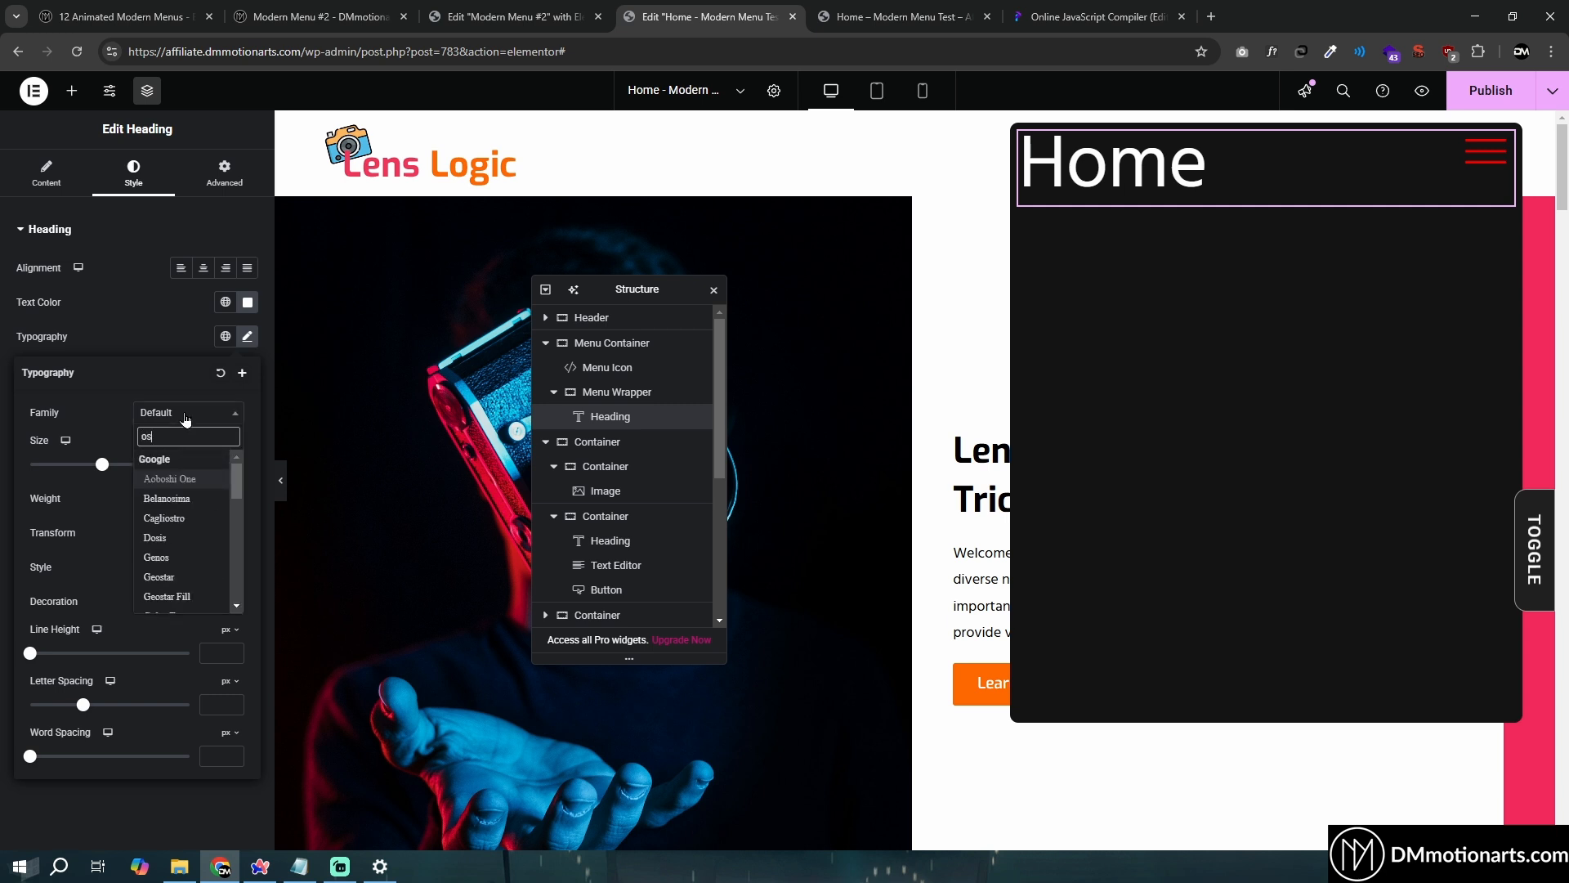
{"action": "key", "text": "Return"}
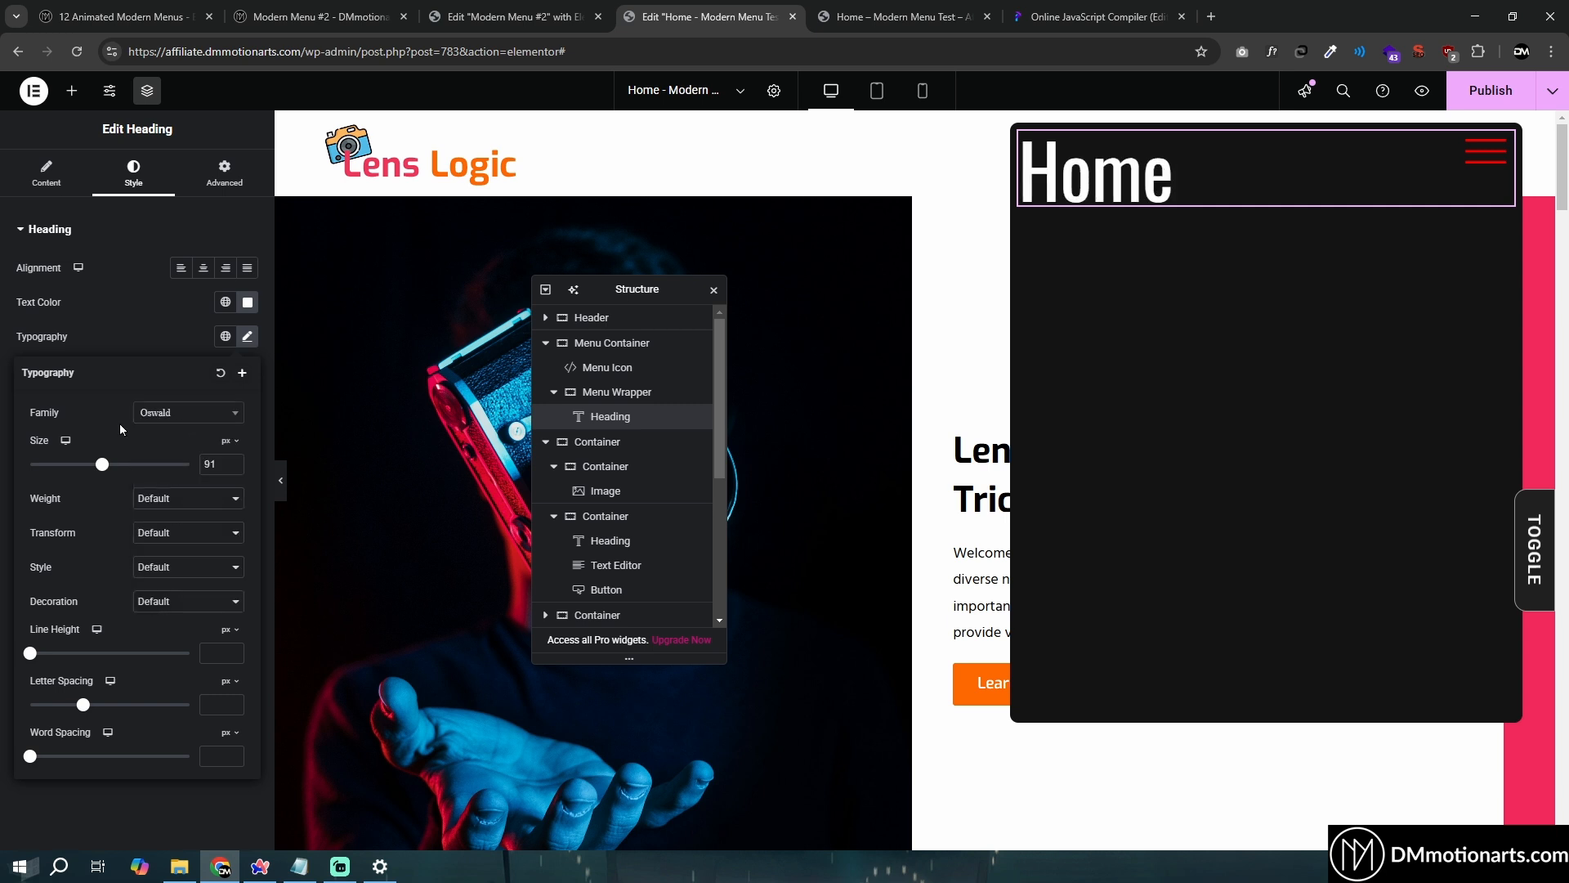
{"action": "left_click", "coordinate": [115, 330]}
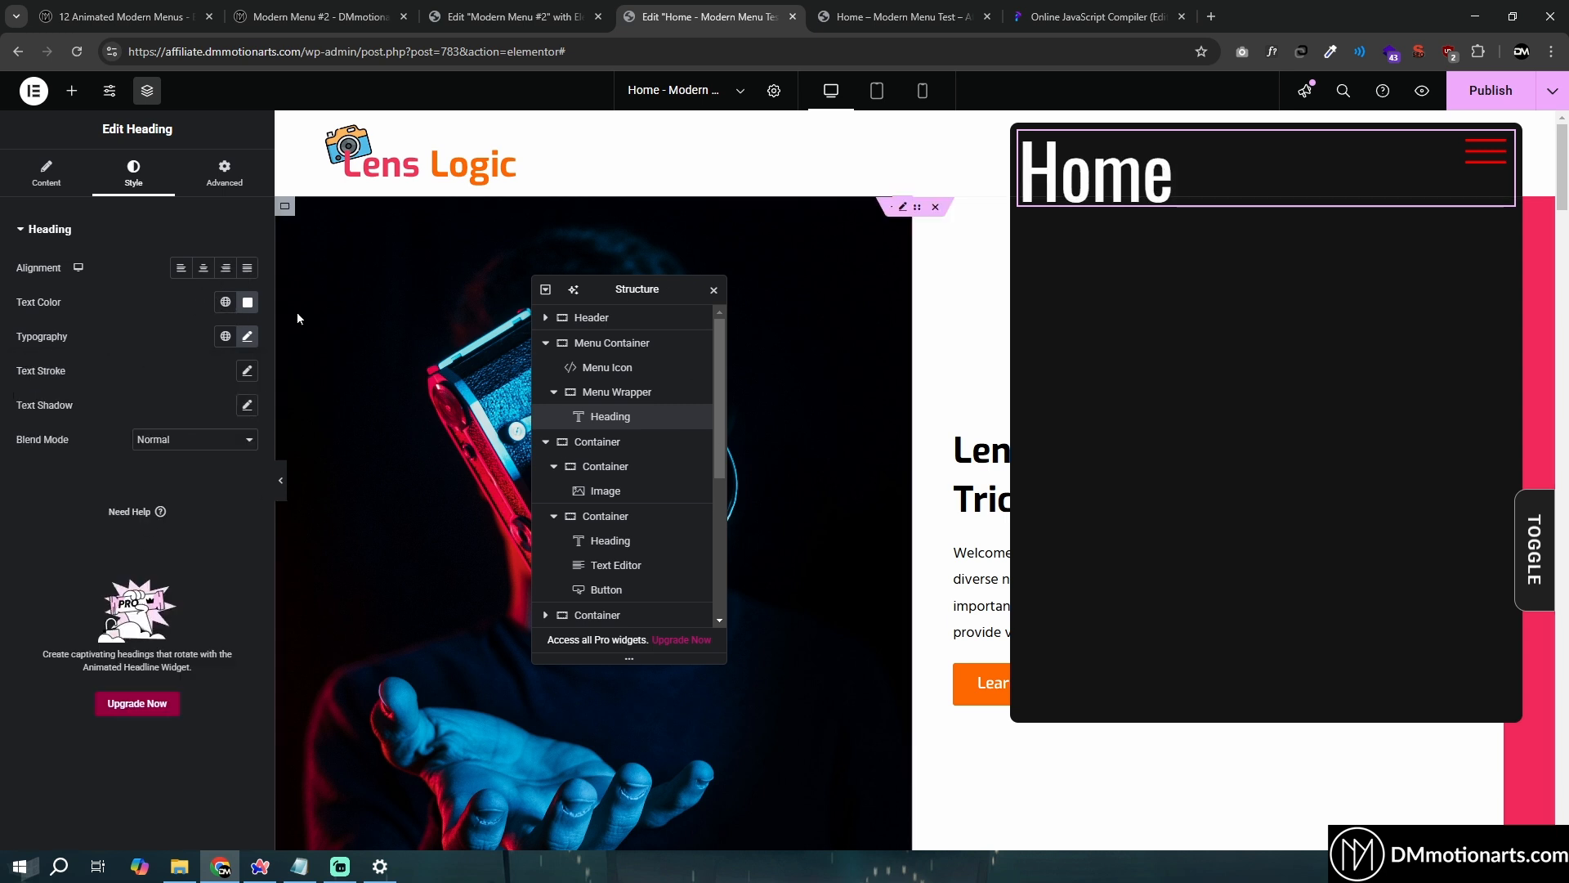
Justify Menu Wrapper's content to the end so the Home heading sits at the container's bottom
{"action": "left_click", "coordinate": [604, 393]}
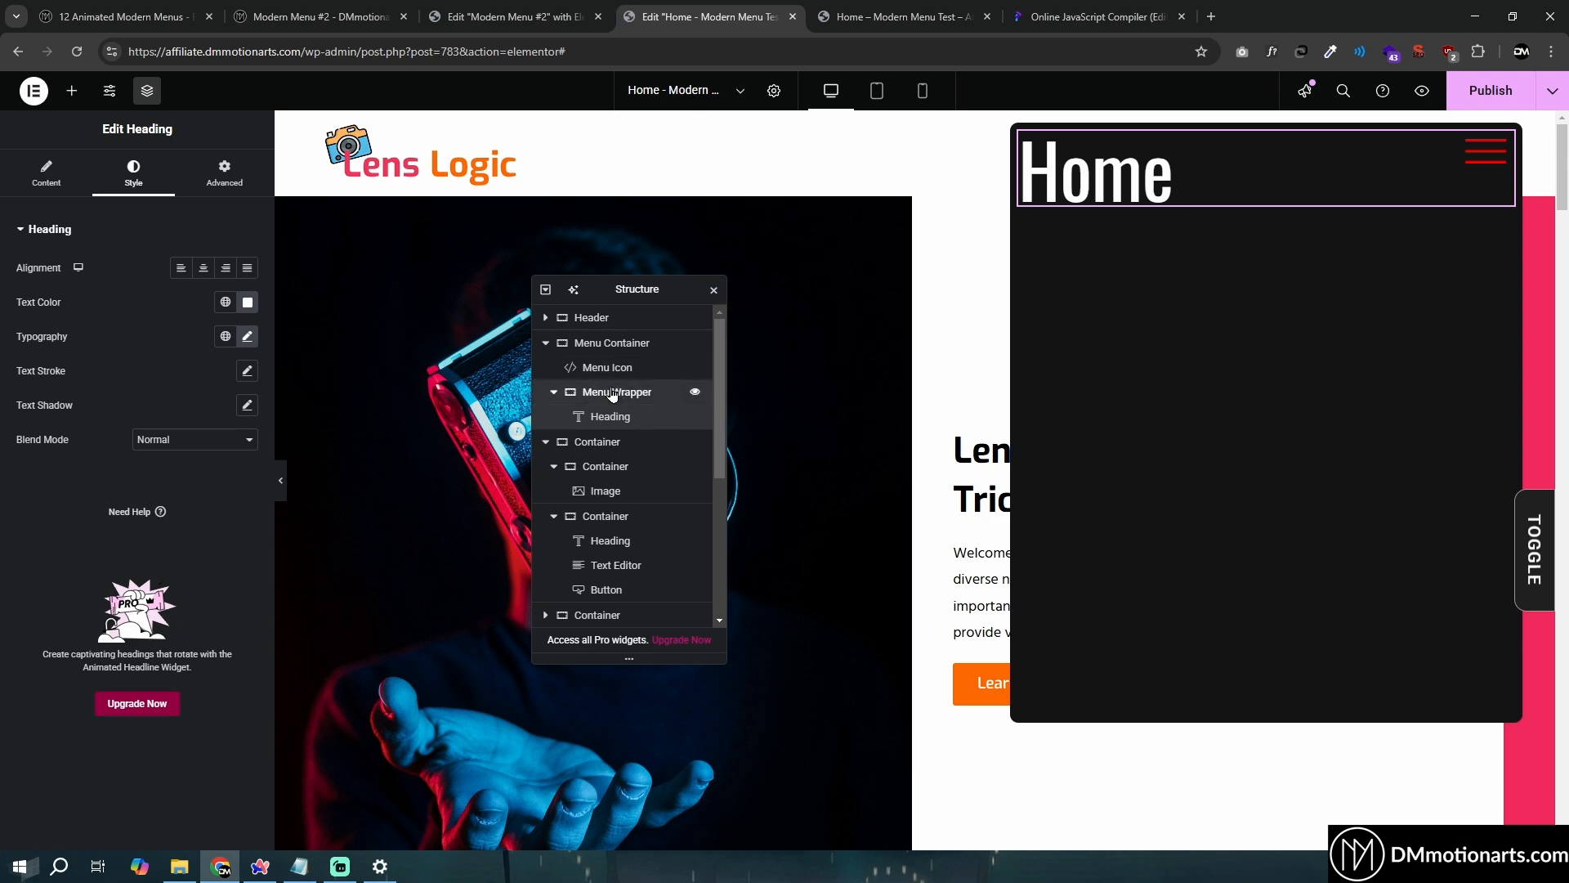
{"action": "left_click", "coordinate": [44, 193]}
{"action": "scroll", "coordinate": [119, 435], "scroll_direction": "down", "scroll_amount": 2}
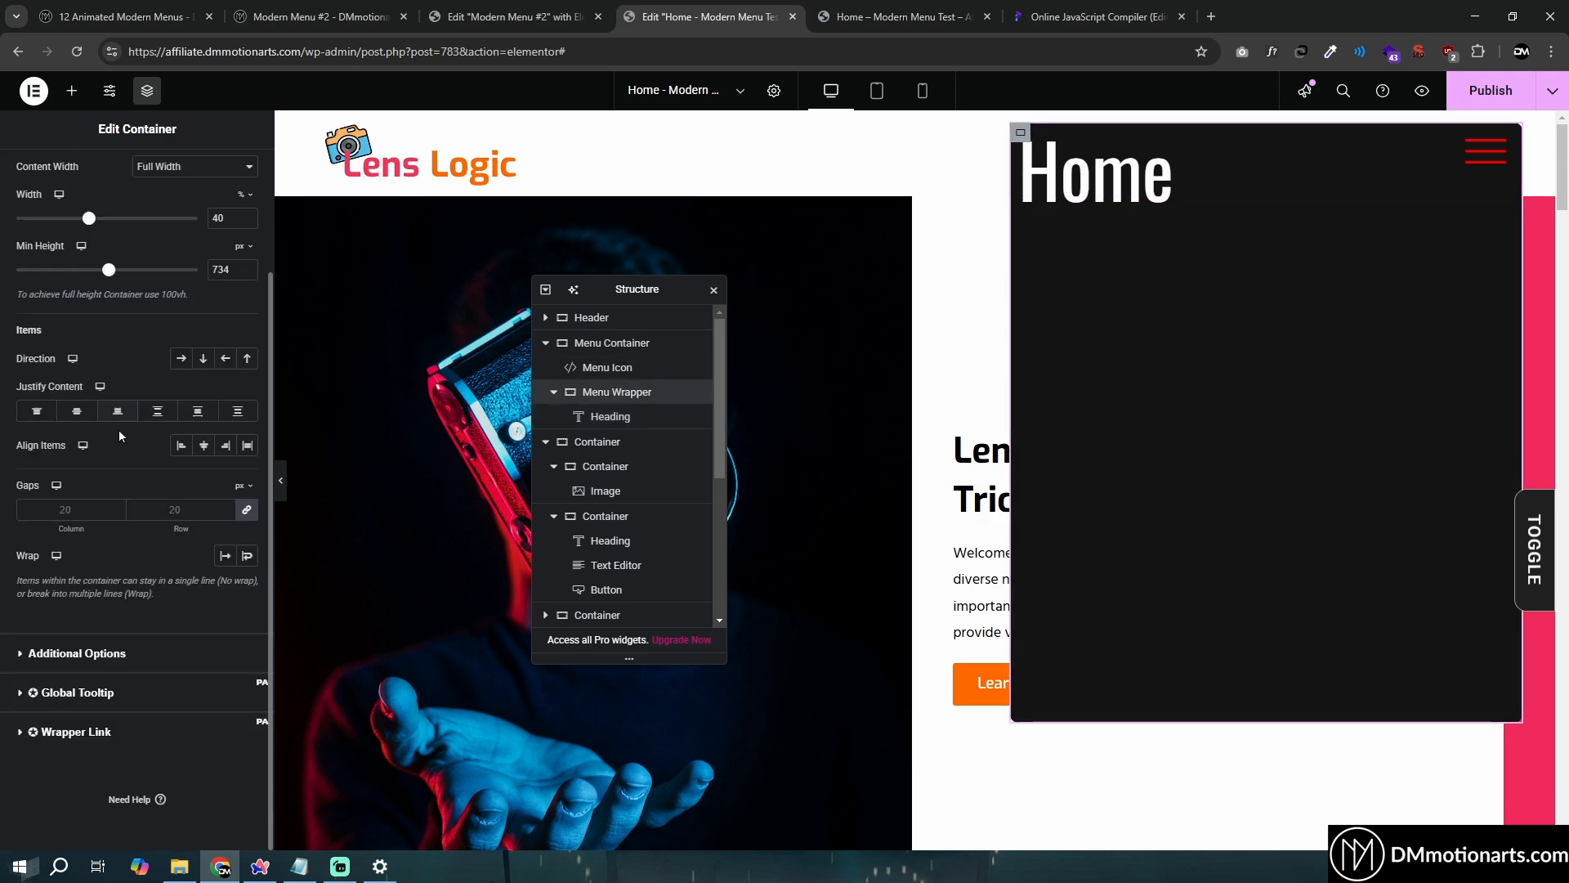
{"action": "left_click", "coordinate": [116, 412]}
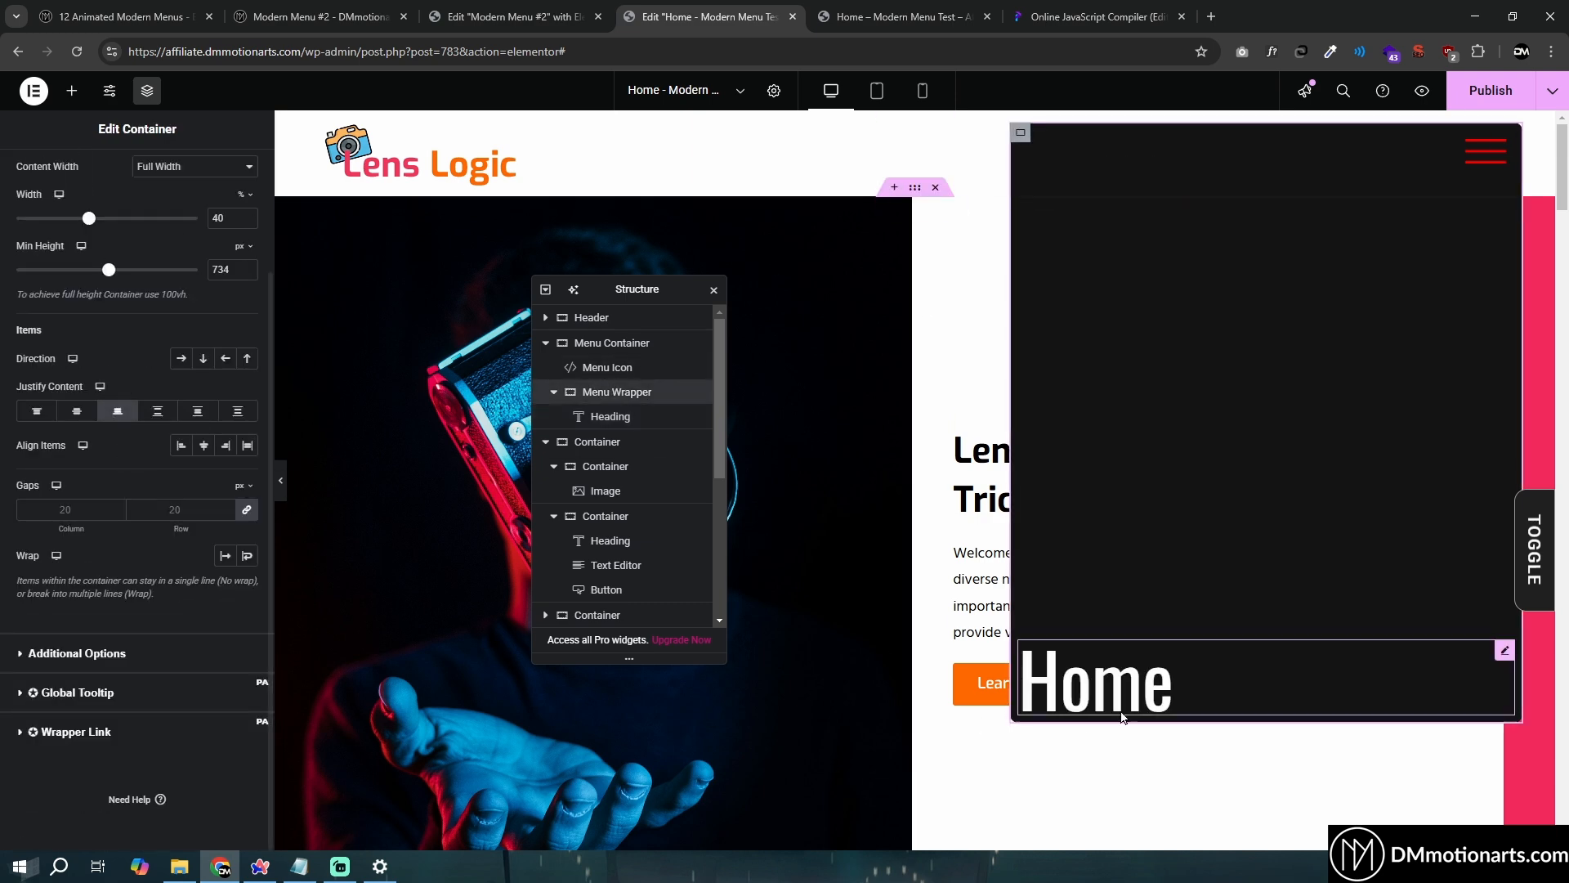
{"action": "left_click", "coordinate": [198, 168]}
{"action": "left_click", "coordinate": [194, 207]}
{"action": "scroll", "coordinate": [195, 232], "scroll_direction": "up", "scroll_amount": 2}
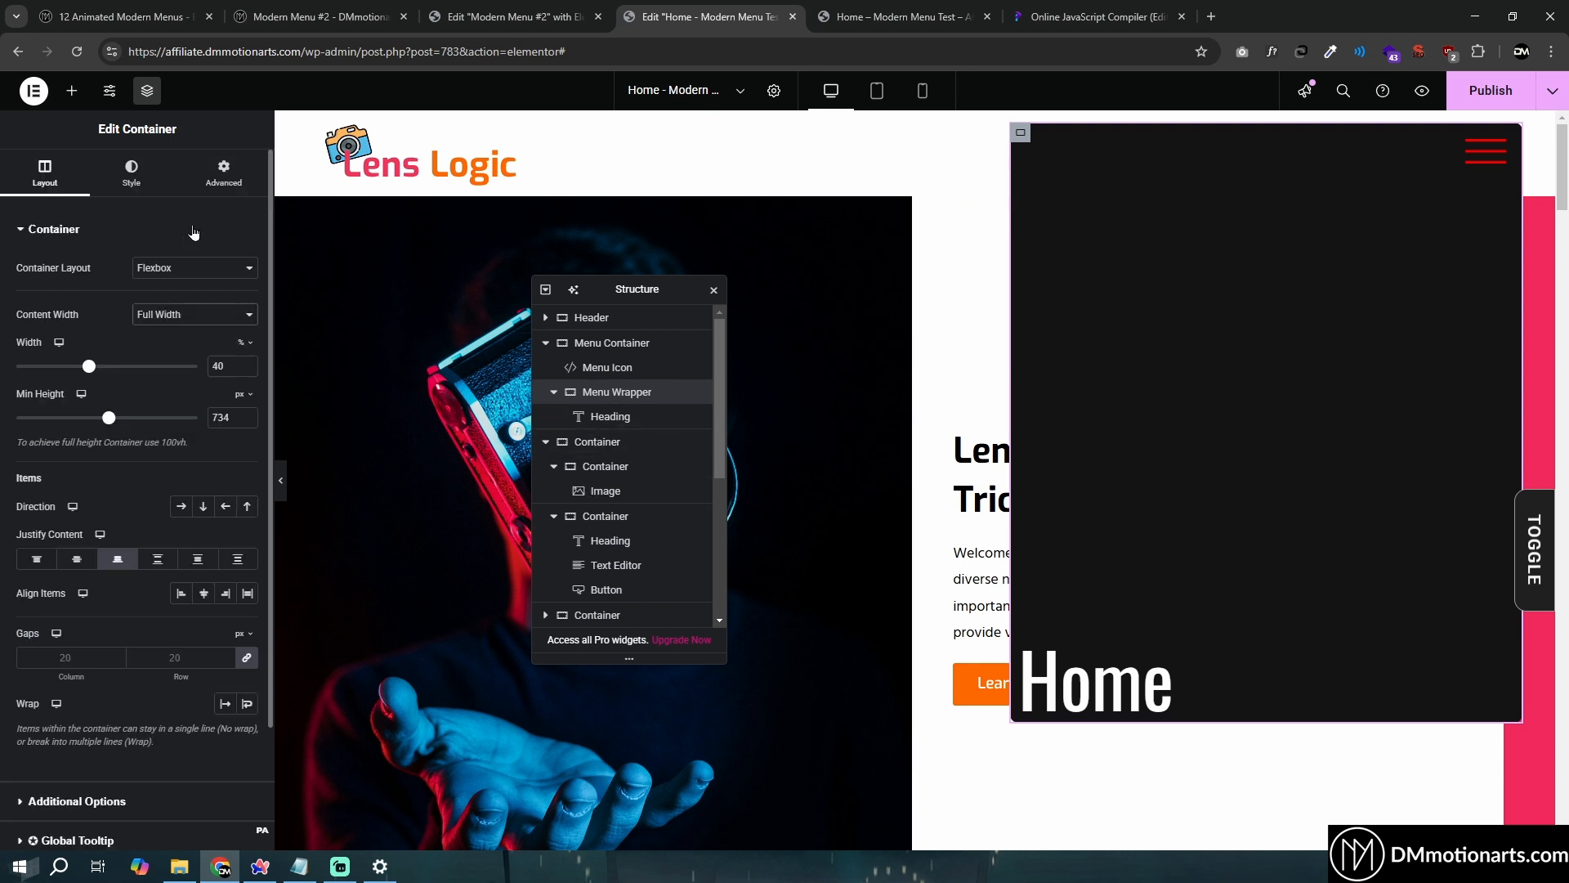
Set Menu Wrapper's padding to 0 on all sides and return to its layout settings
{"action": "left_click", "coordinate": [223, 172]}
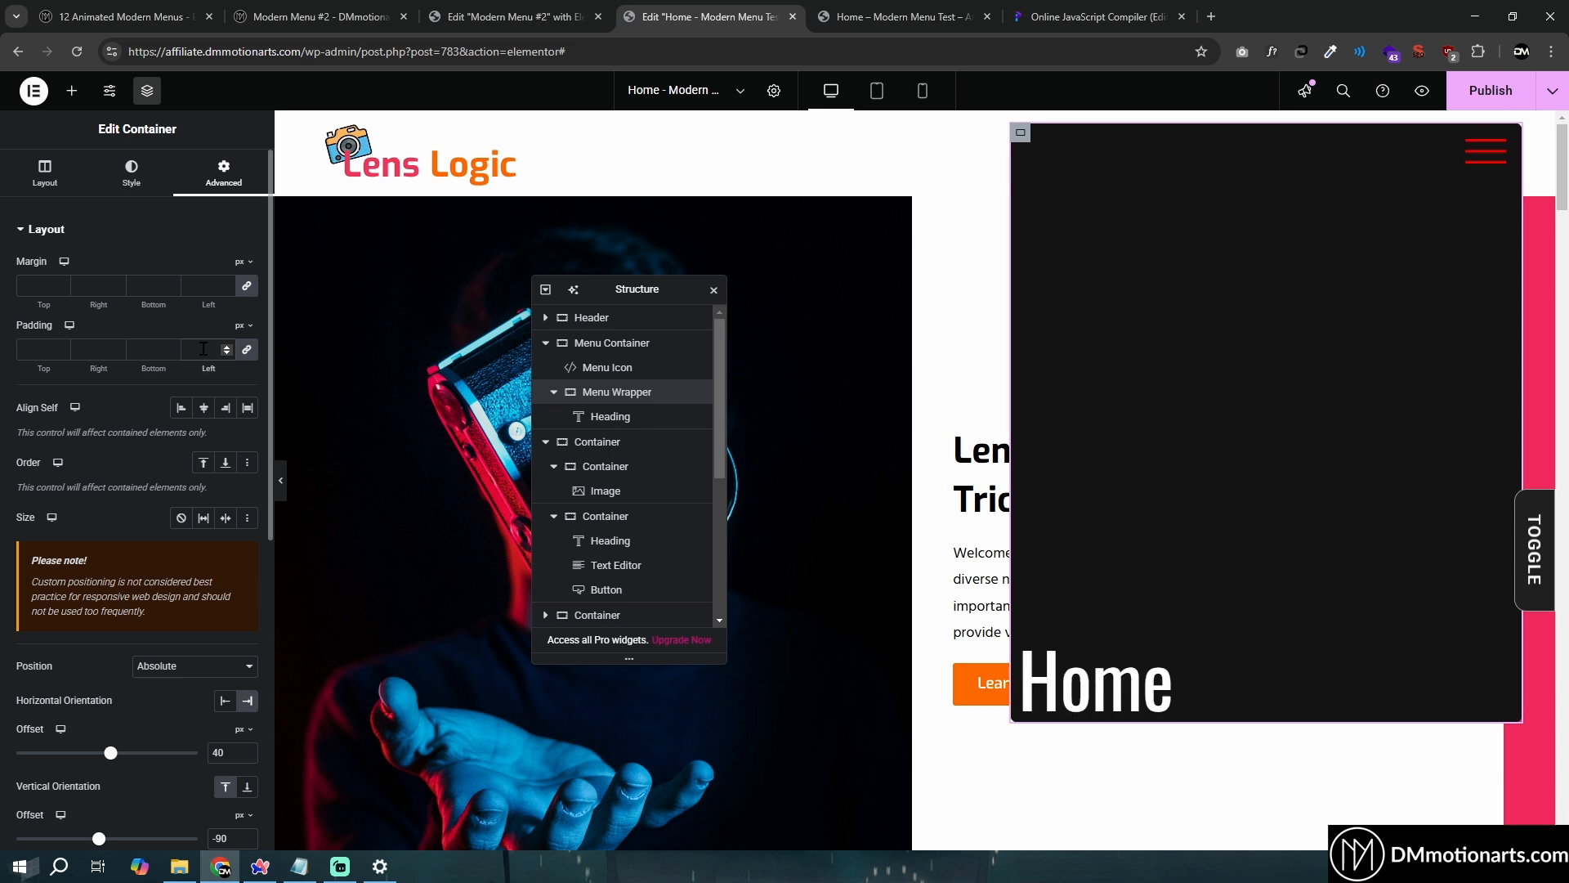
{"action": "type", "text": "0"}
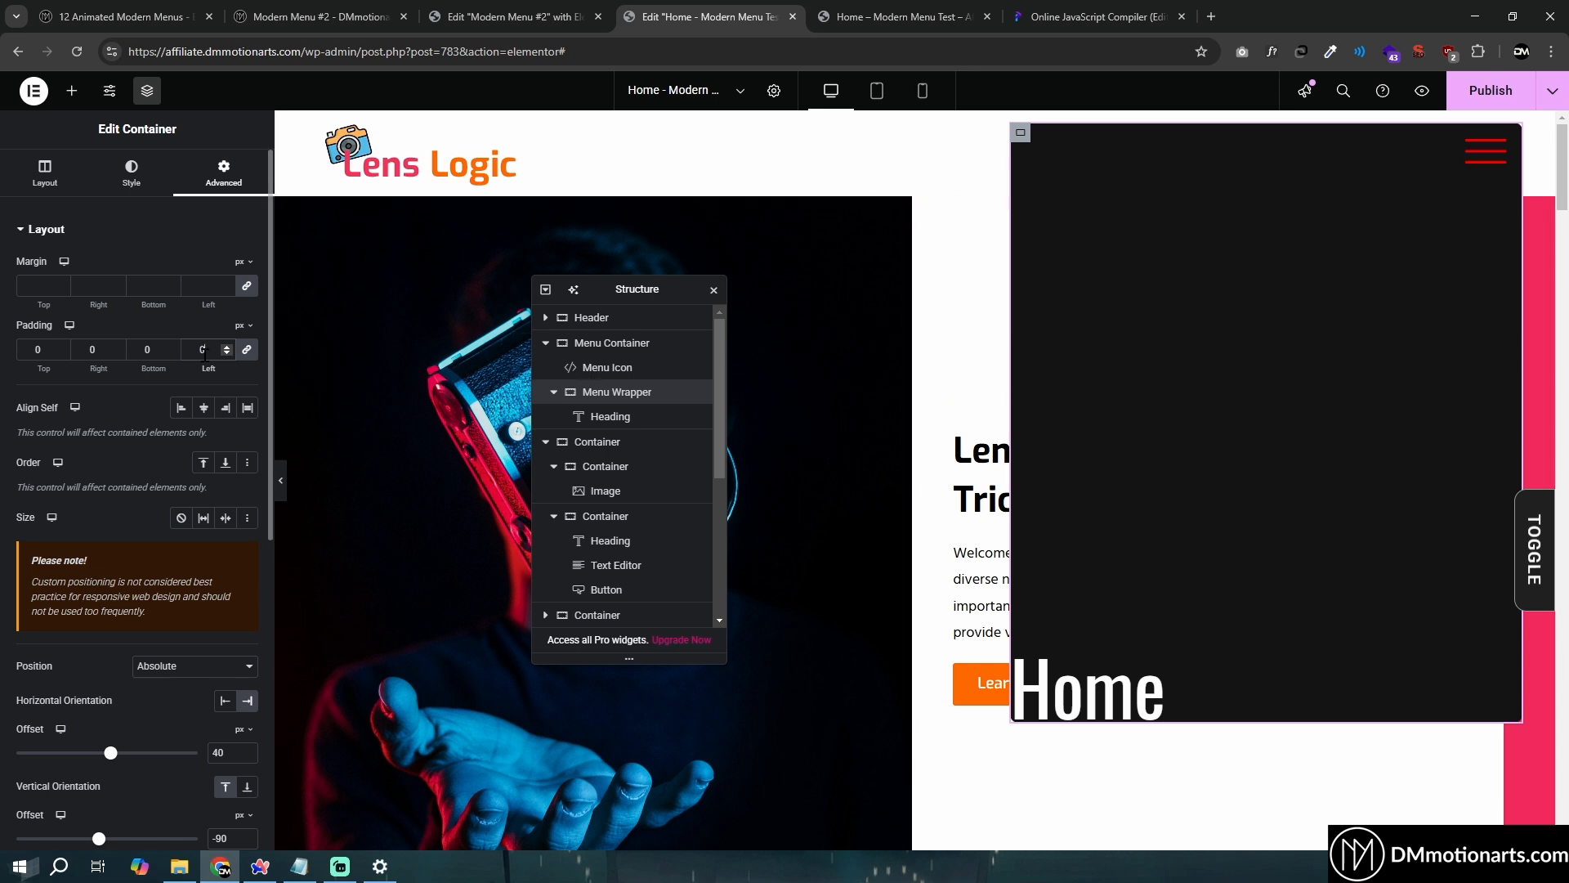
{"action": "left_click", "coordinate": [78, 193]}
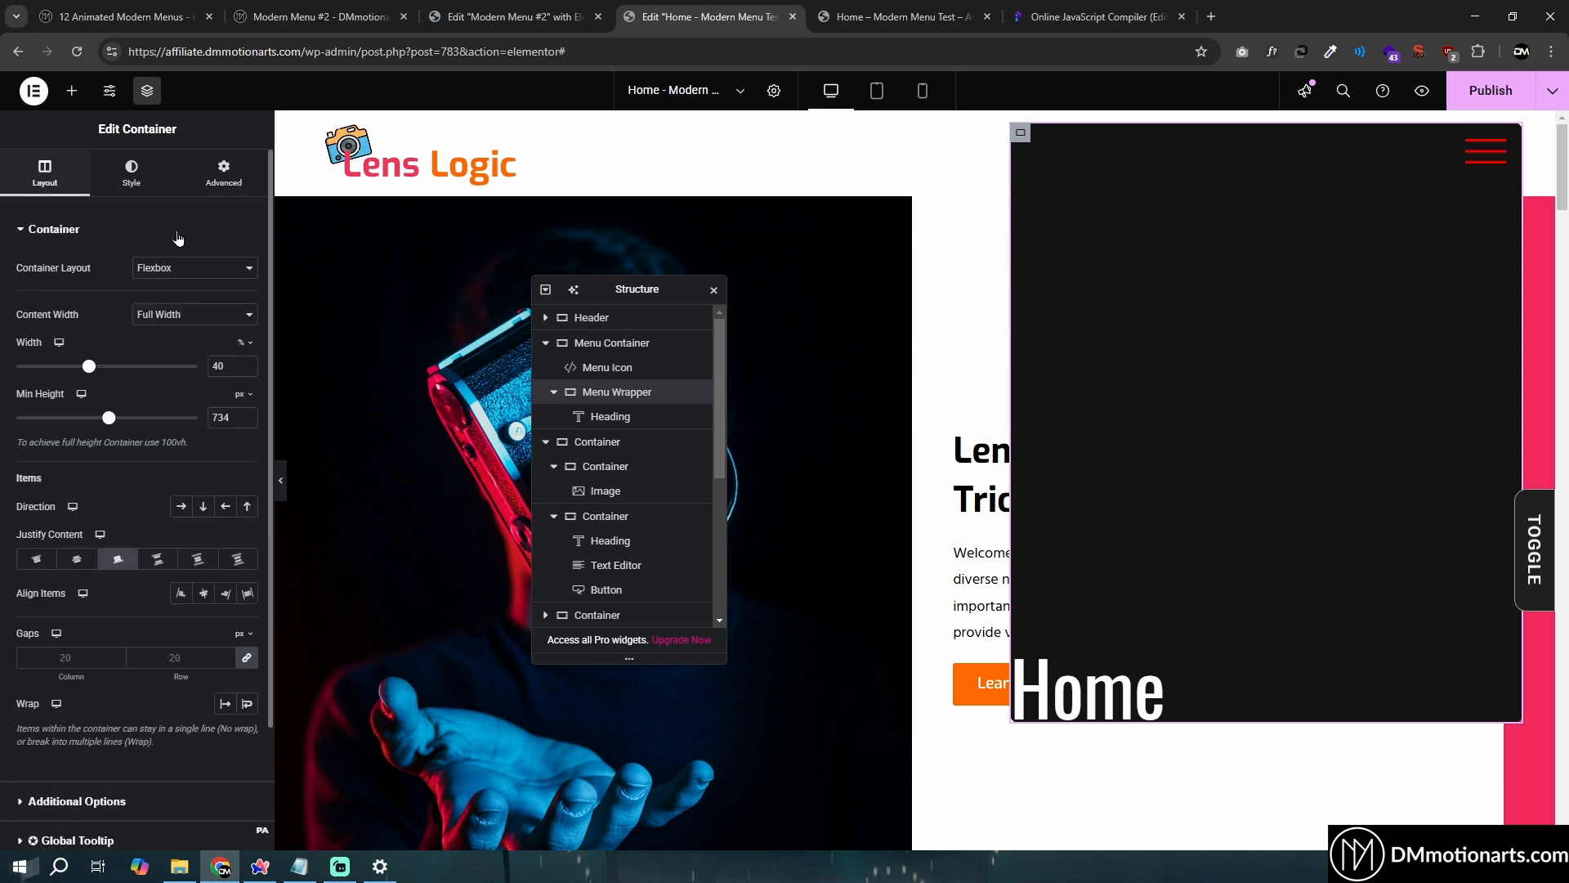
Set the Home heading's left margin to 50 px, with the other sides at 0
{"action": "left_click", "coordinate": [619, 417]}
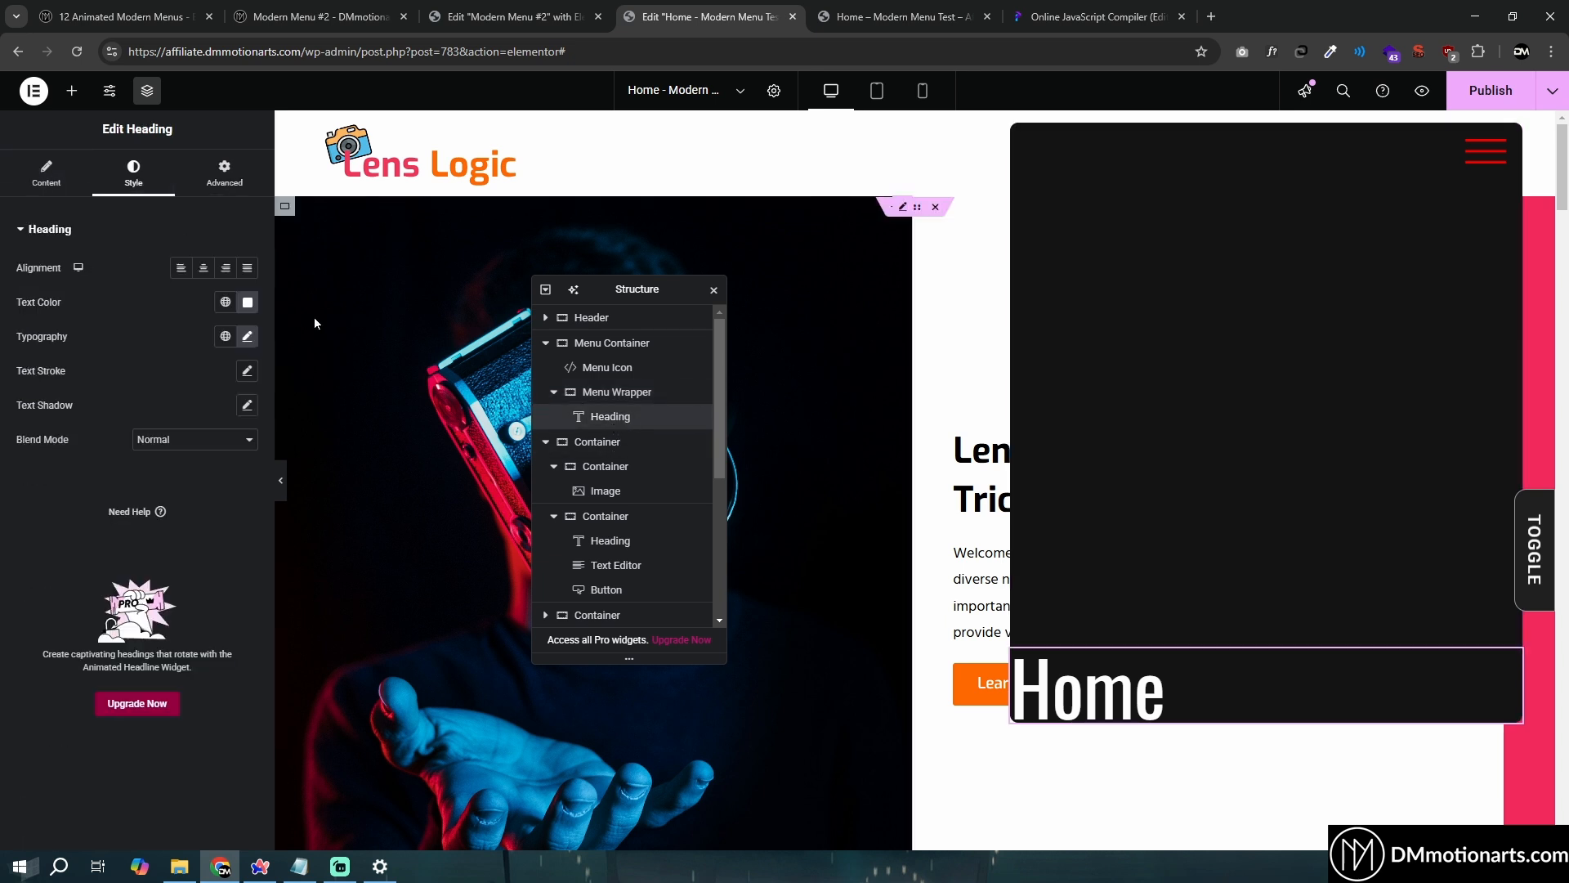
{"action": "left_click", "coordinate": [224, 173]}
{"action": "left_click", "coordinate": [187, 288]}
{"action": "type", "text": "50"}
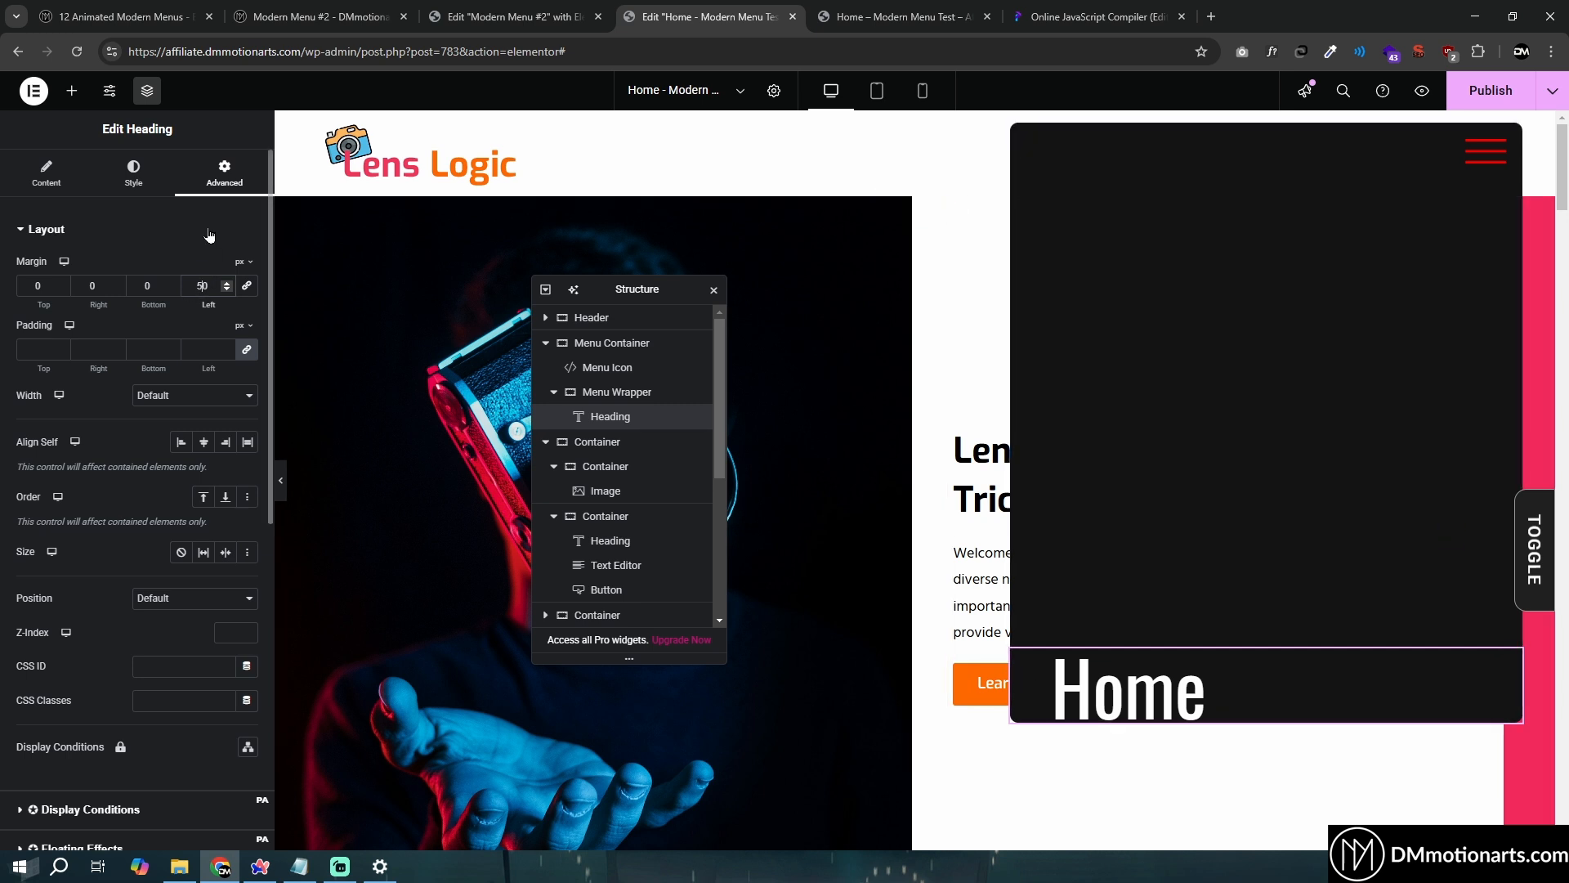
Duplicate the Home heading four times inside Menu Wrapper
{"action": "right_click", "coordinate": [1126, 687]}
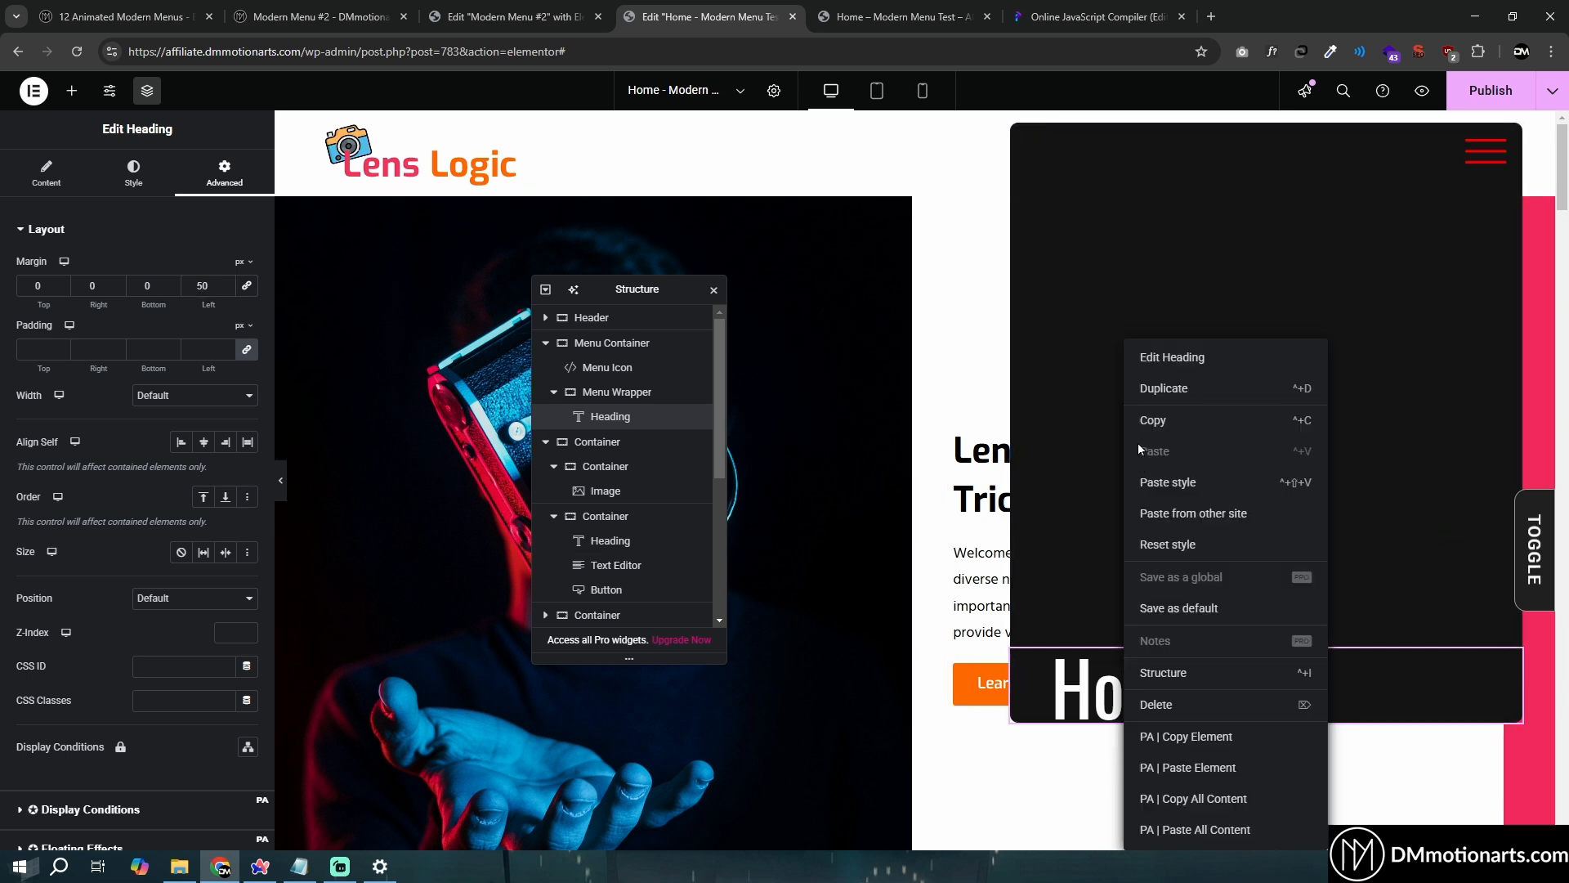
{"action": "left_click", "coordinate": [1147, 391]}
{"action": "right_click", "coordinate": [1096, 691]}
{"action": "left_click", "coordinate": [1134, 389]}
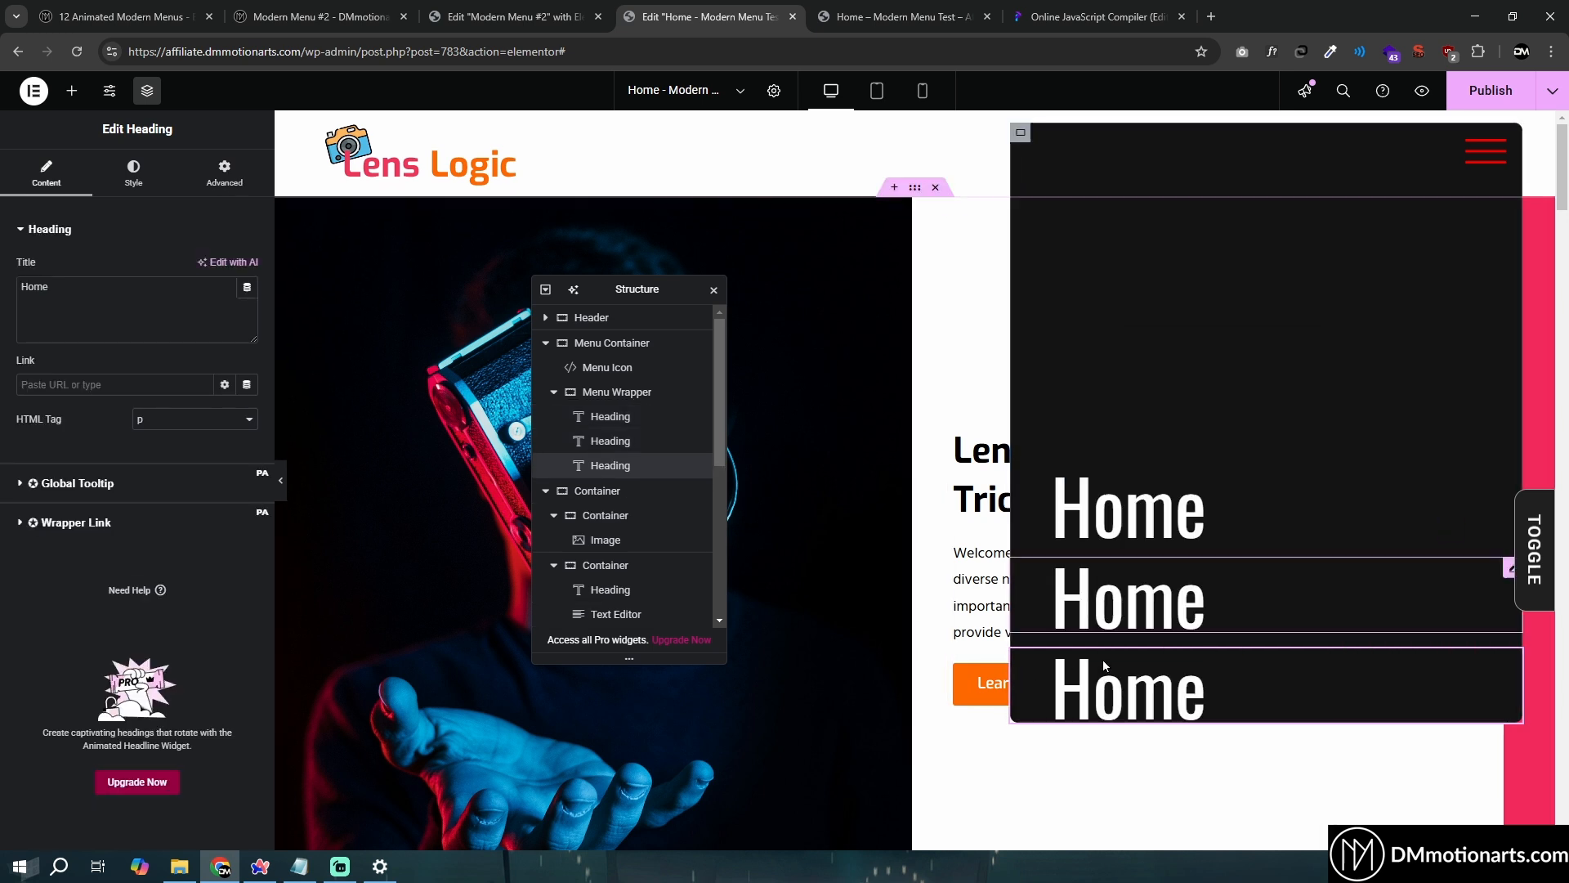
{"action": "right_click", "coordinate": [1096, 690]}
{"action": "left_click", "coordinate": [1135, 407]}
{"action": "right_click", "coordinate": [1099, 564]}
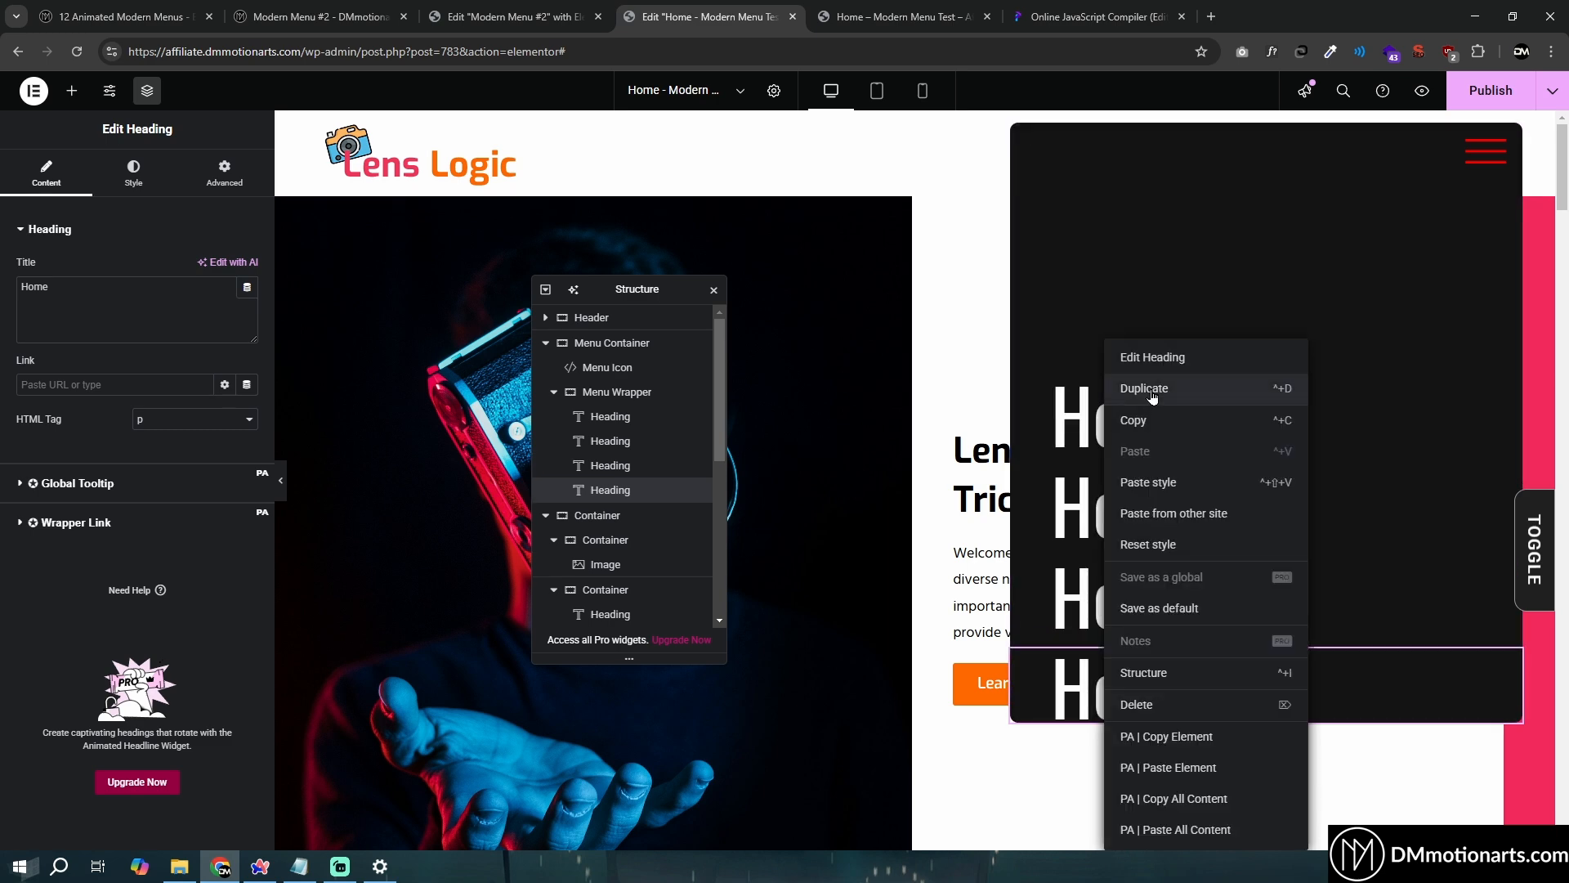
{"action": "left_click", "coordinate": [1144, 392]}
Retitle the four duplicated headings in order as Services, About, Team and Contact
{"action": "left_click", "coordinate": [1107, 441]}
{"action": "double_click", "coordinate": [1108, 442]}
{"action": "type", "text": "Servic"}
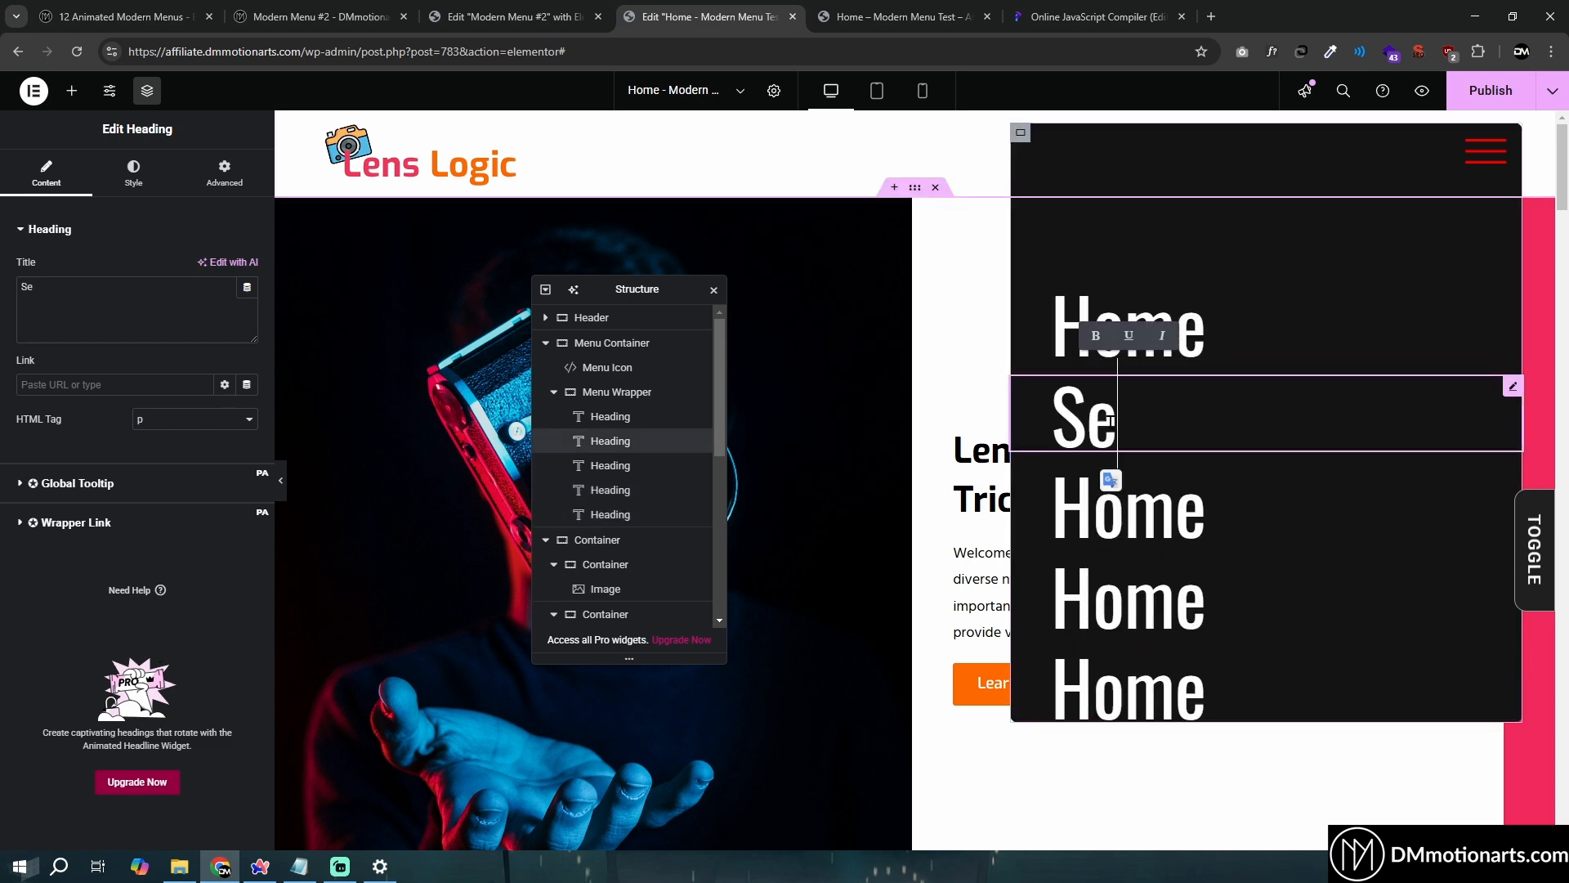
{"action": "type", "text": "es"}
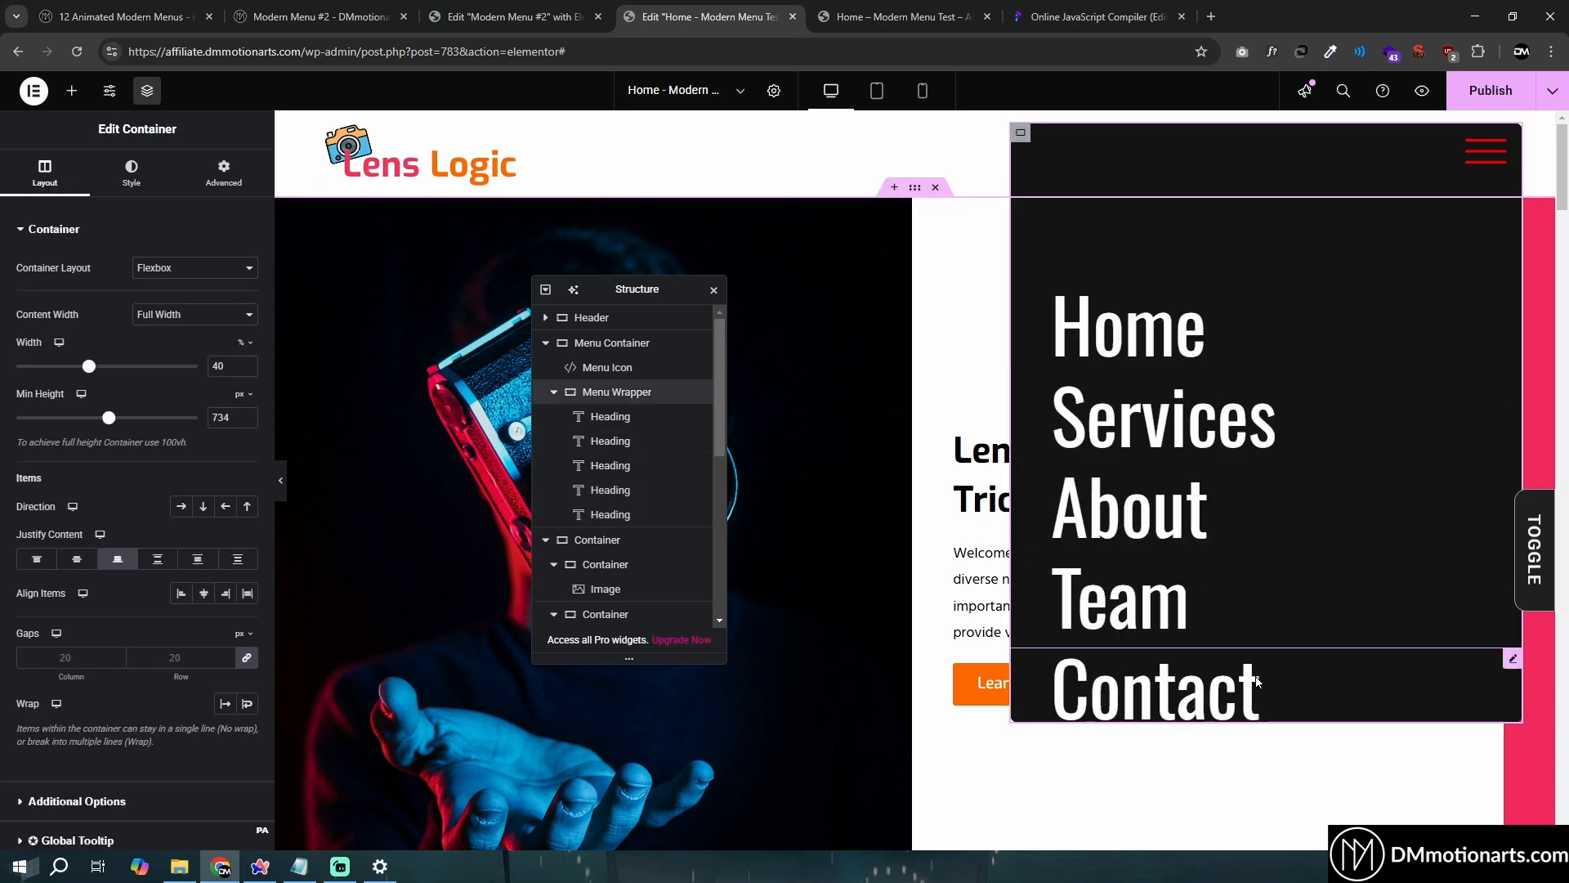
Add a Spacer widget below the Contact heading in Menu Wrapper and set its space to 50 px
{"action": "left_click", "coordinate": [1225, 666]}
{"action": "left_click", "coordinate": [224, 173]}
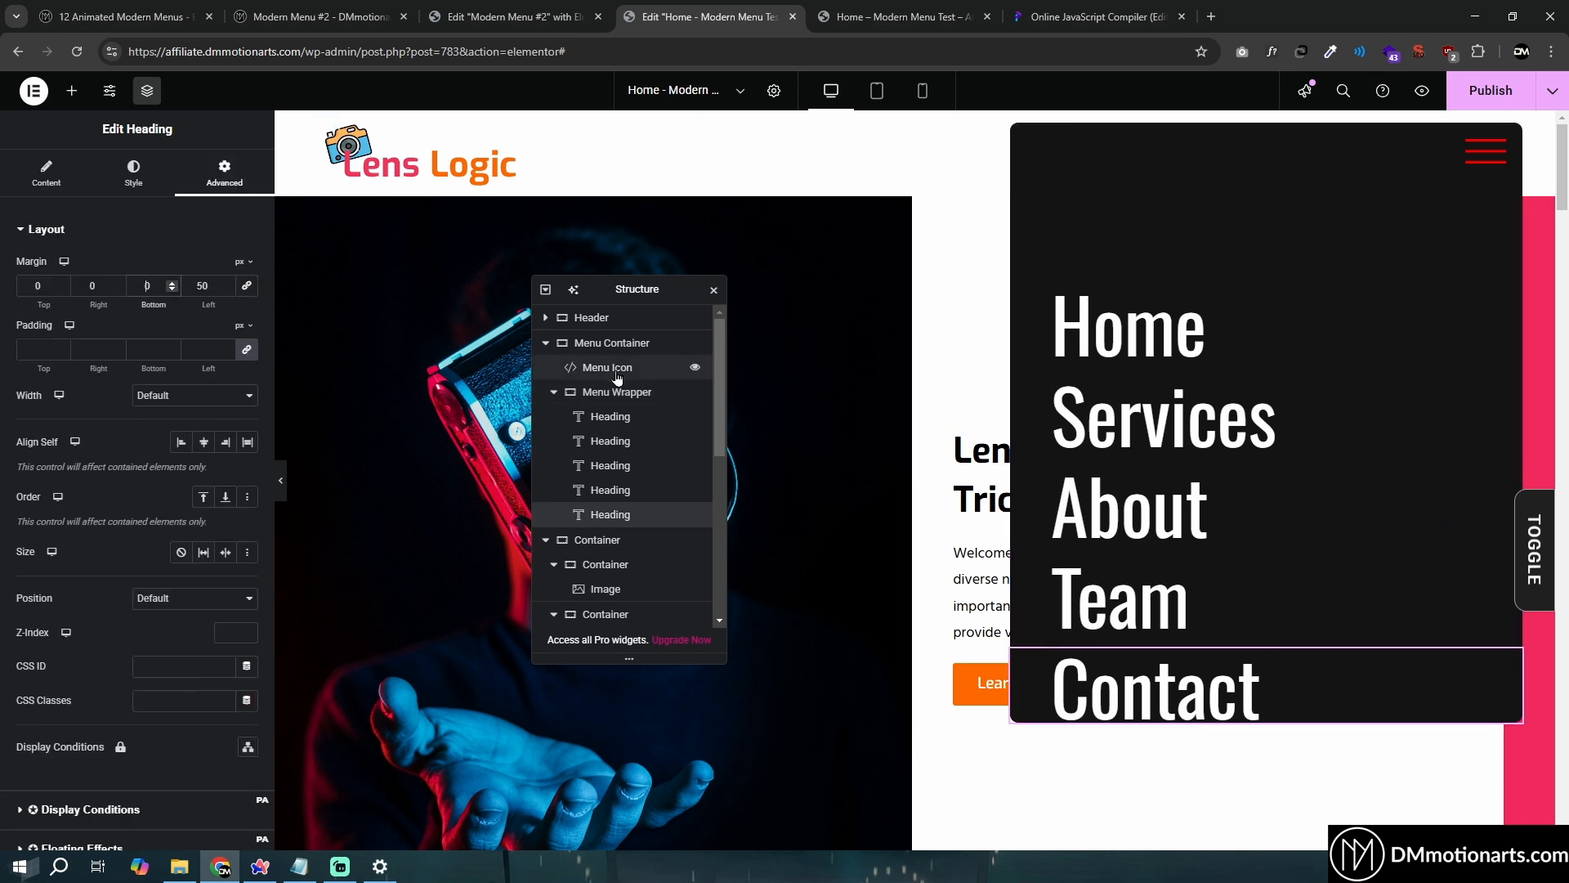
{"action": "left_click", "coordinate": [618, 399]}
{"action": "left_click", "coordinate": [71, 90]}
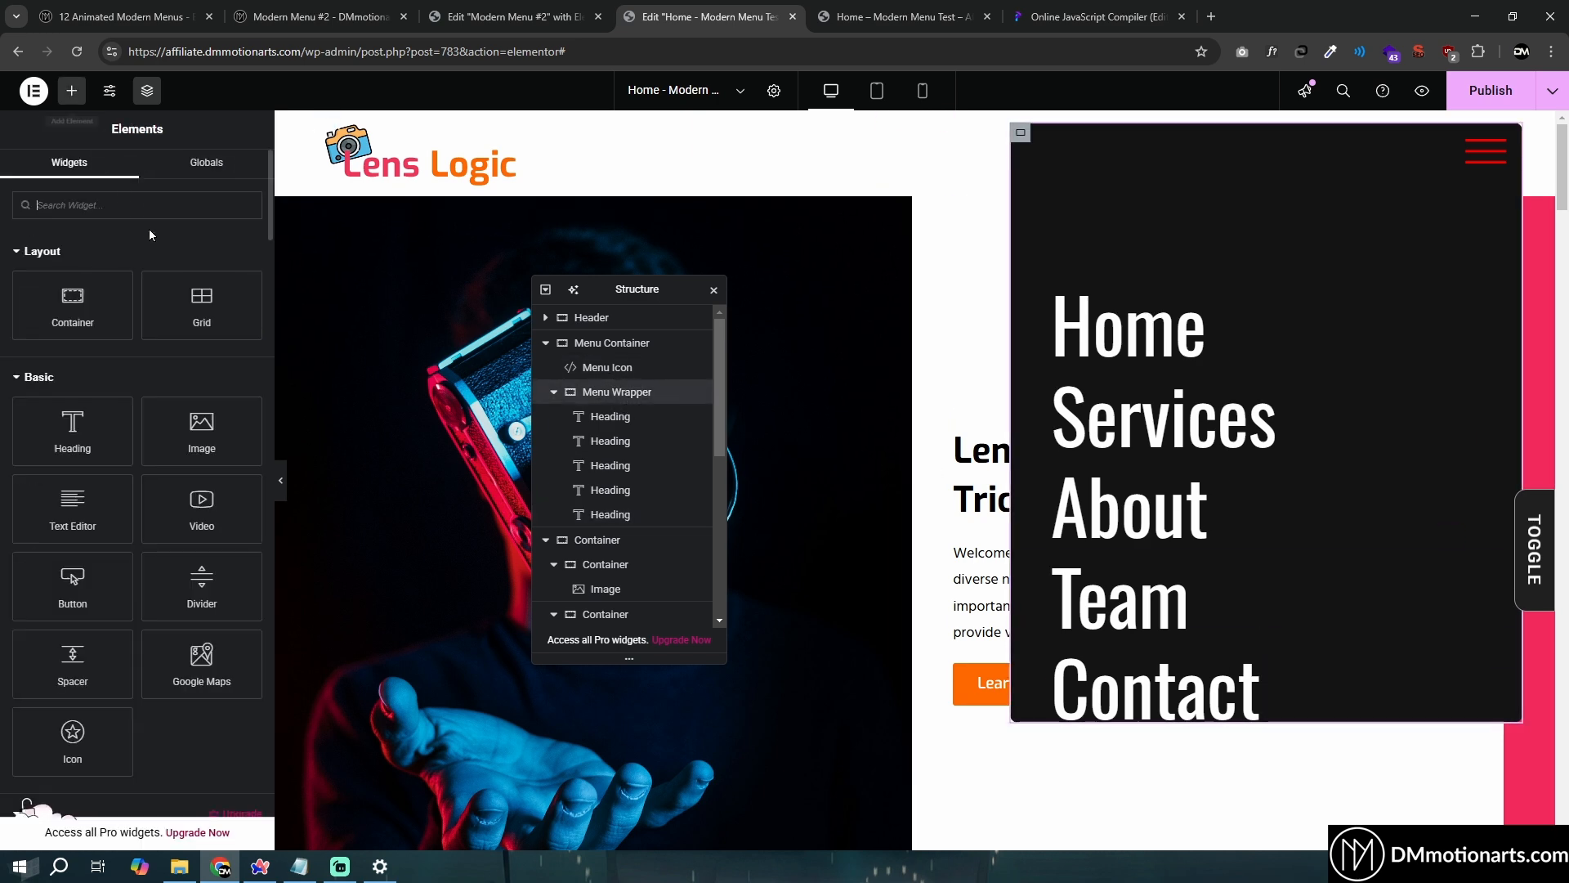
{"action": "type", "text": "spa"}
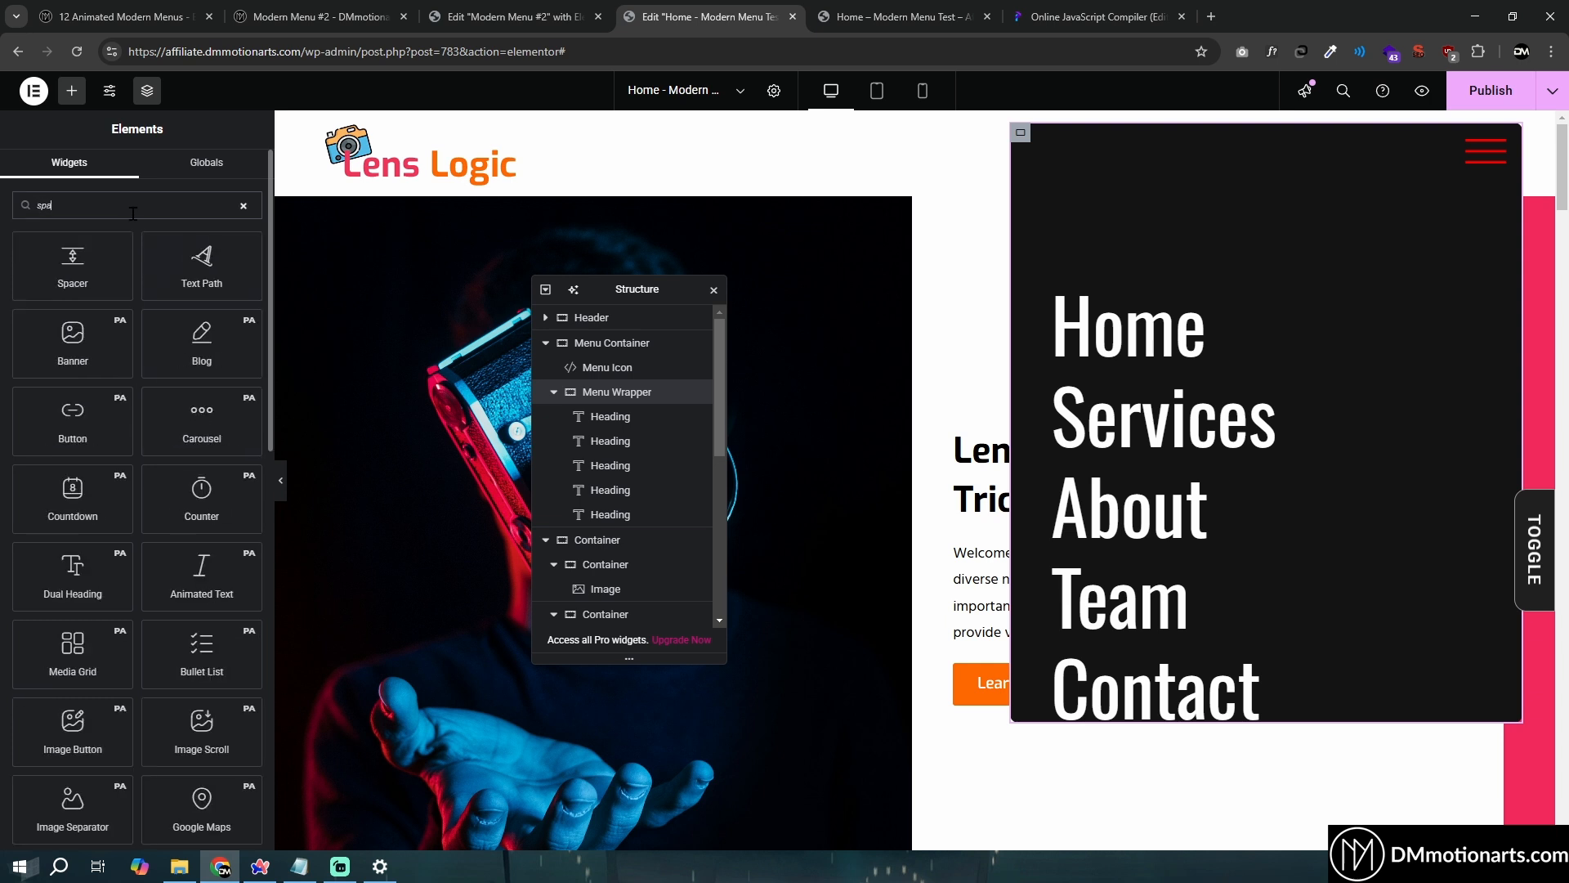
{"action": "left_click", "coordinate": [73, 263]}
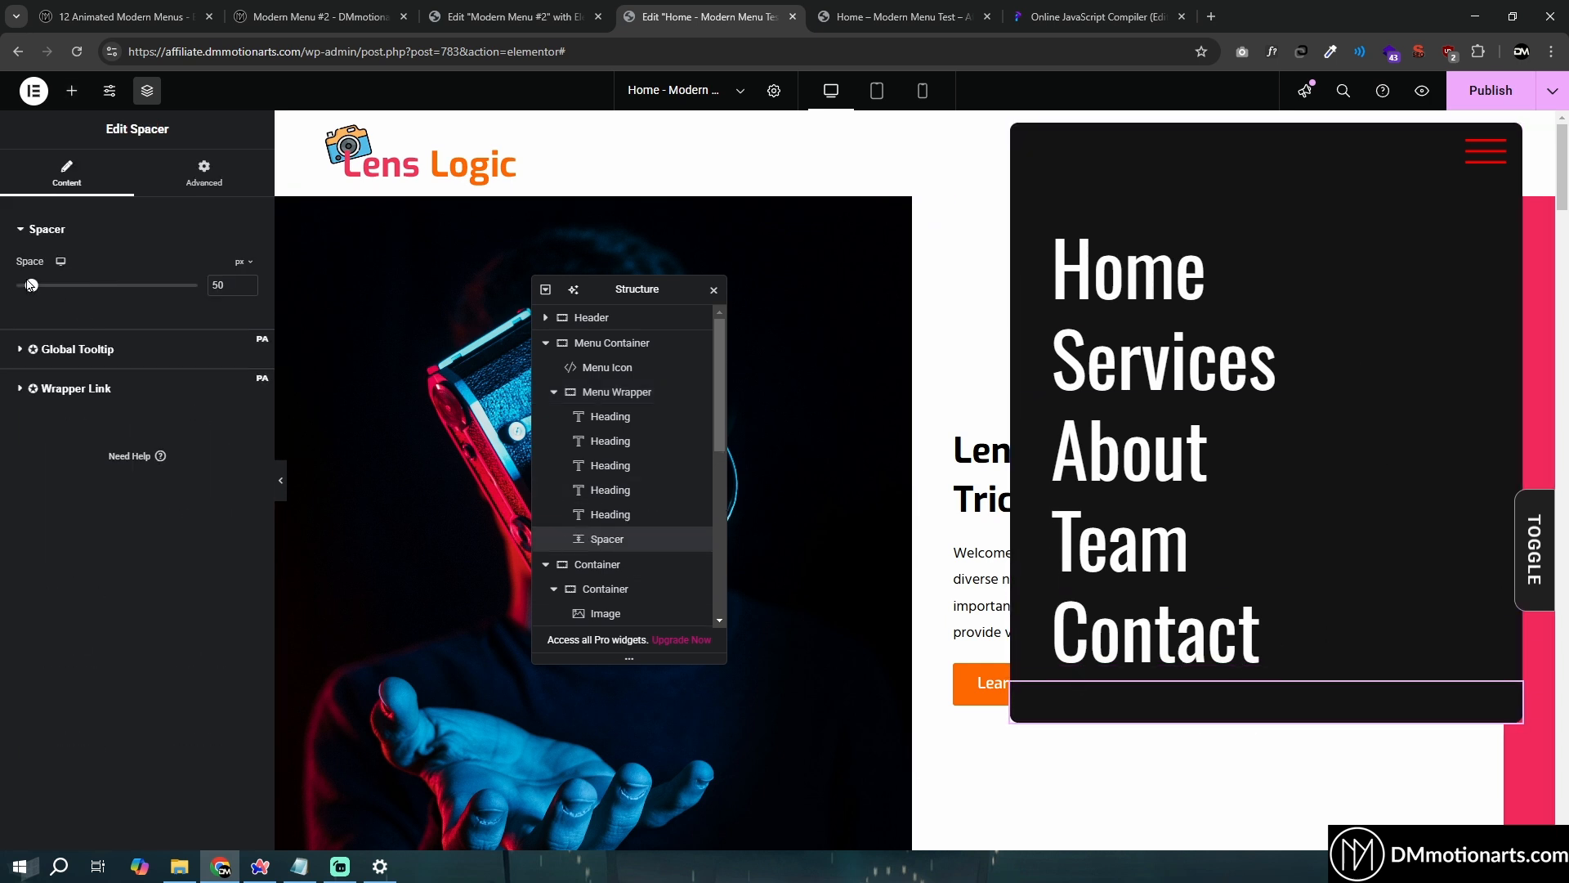
{"action": "left_click_drag", "start_coordinate": [31, 285], "coordinate": [34, 290]}
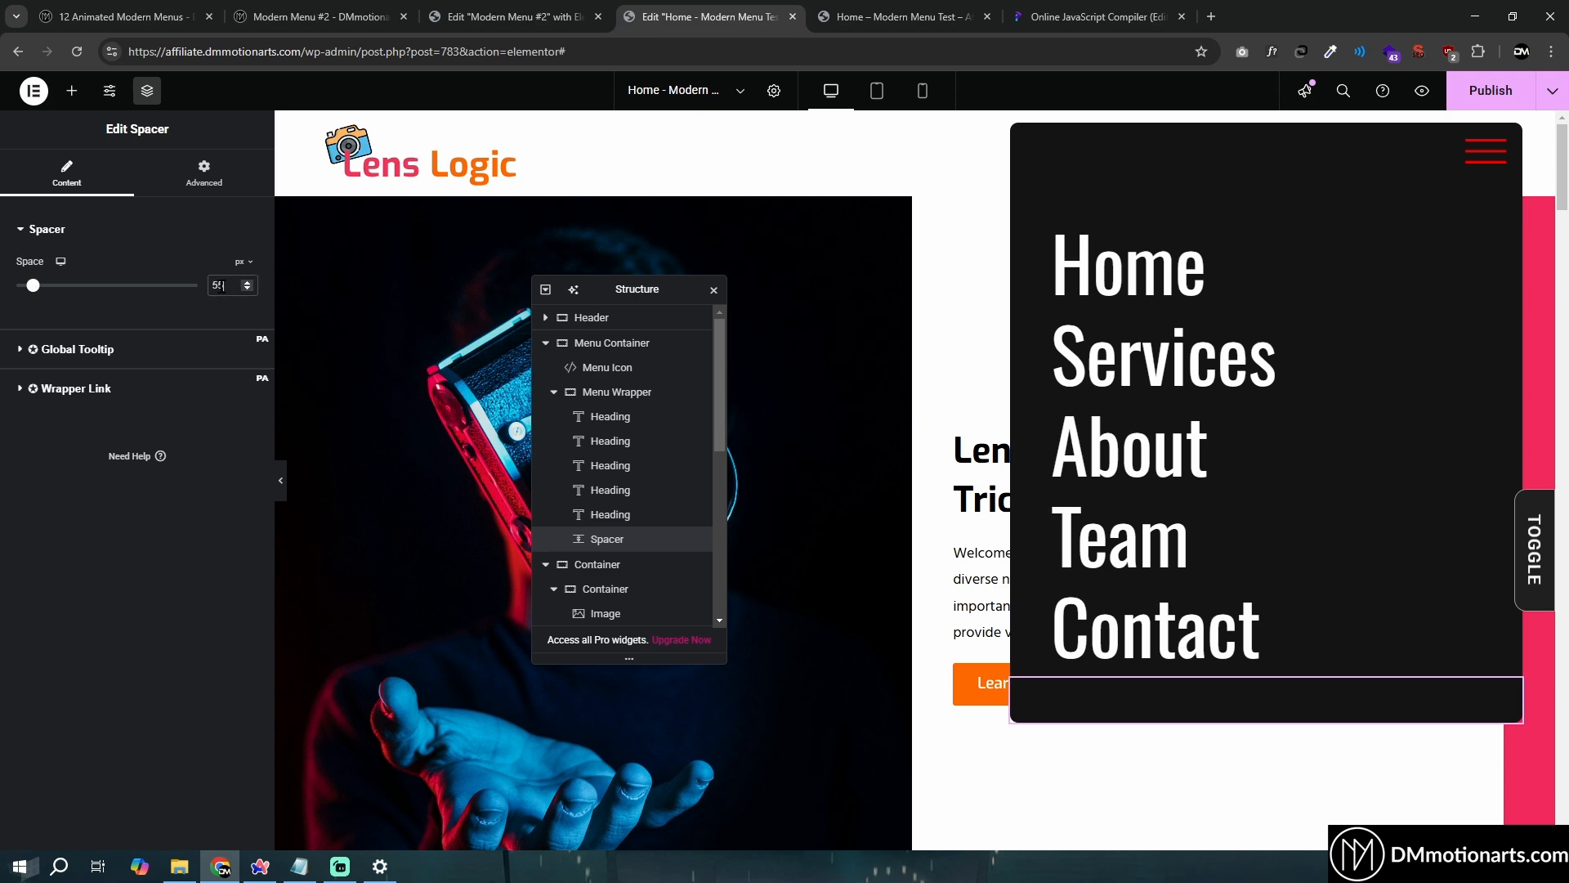
{"action": "key", "text": "BackSpace"}
{"action": "type", "text": "0"}
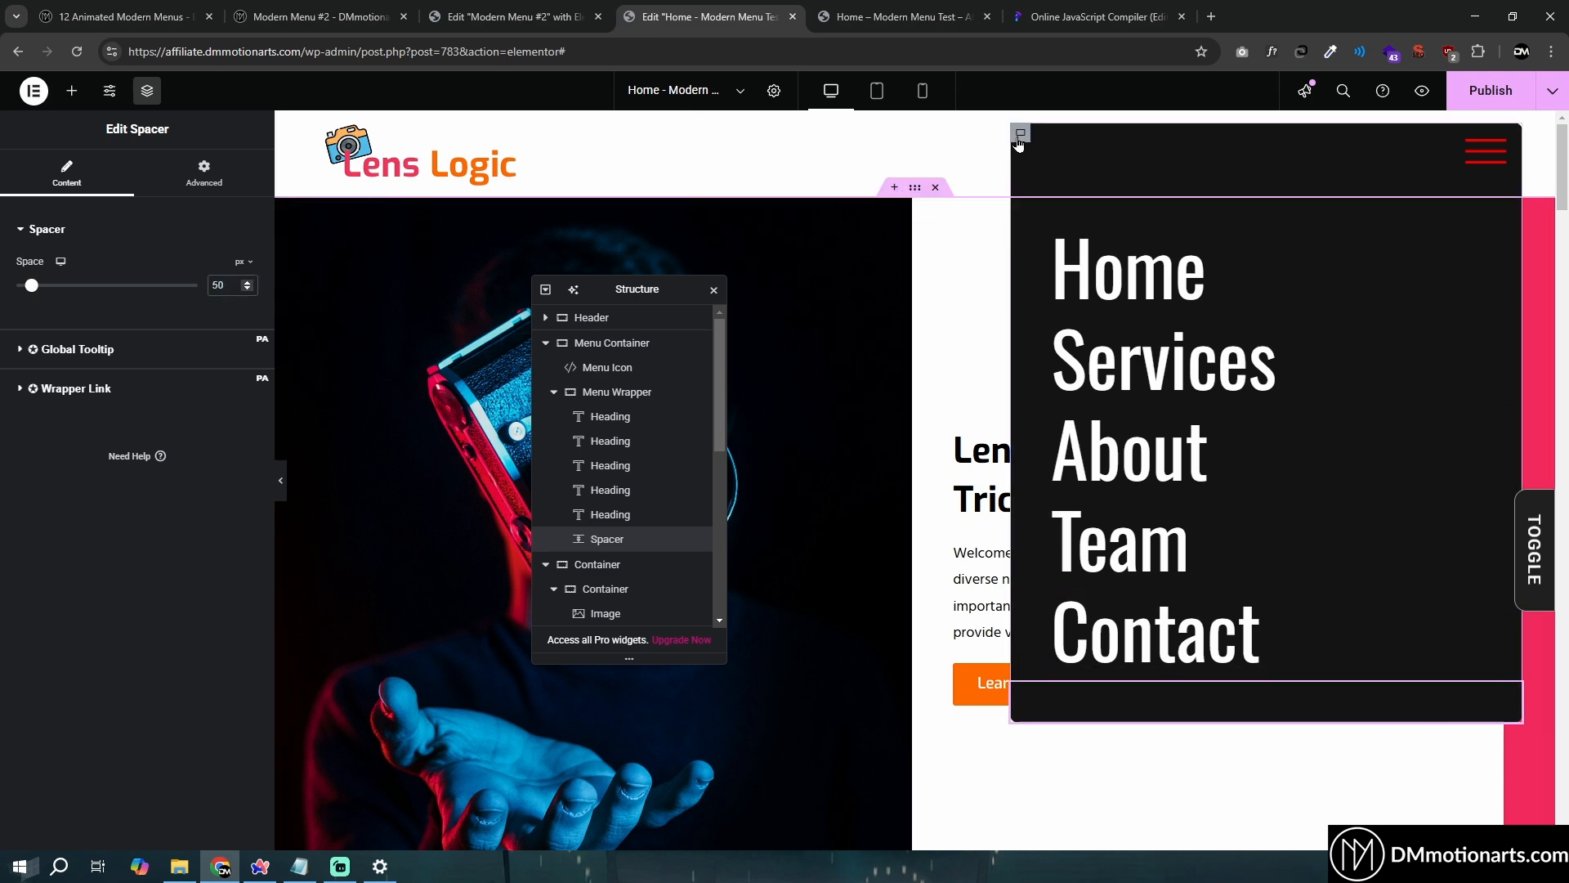
Check the reference menu on the Modern Menu #2 page and add an Image widget at the end of Menu Wrapper
{"action": "left_click", "coordinate": [1021, 135]}
{"action": "left_click", "coordinate": [325, 17]}
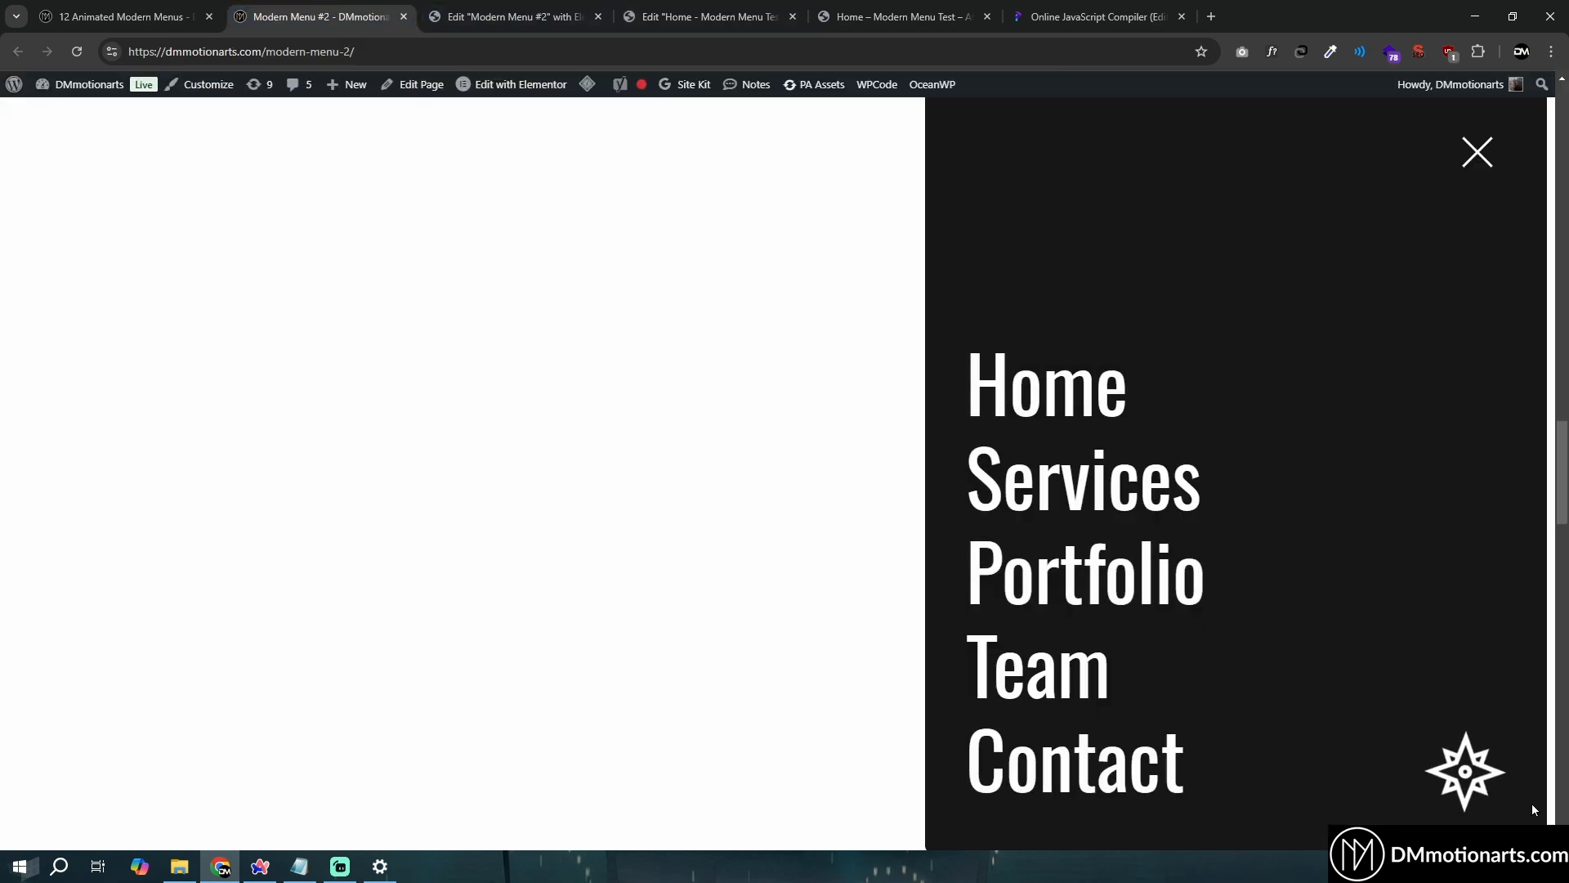
{"action": "left_click", "coordinate": [663, 14]}
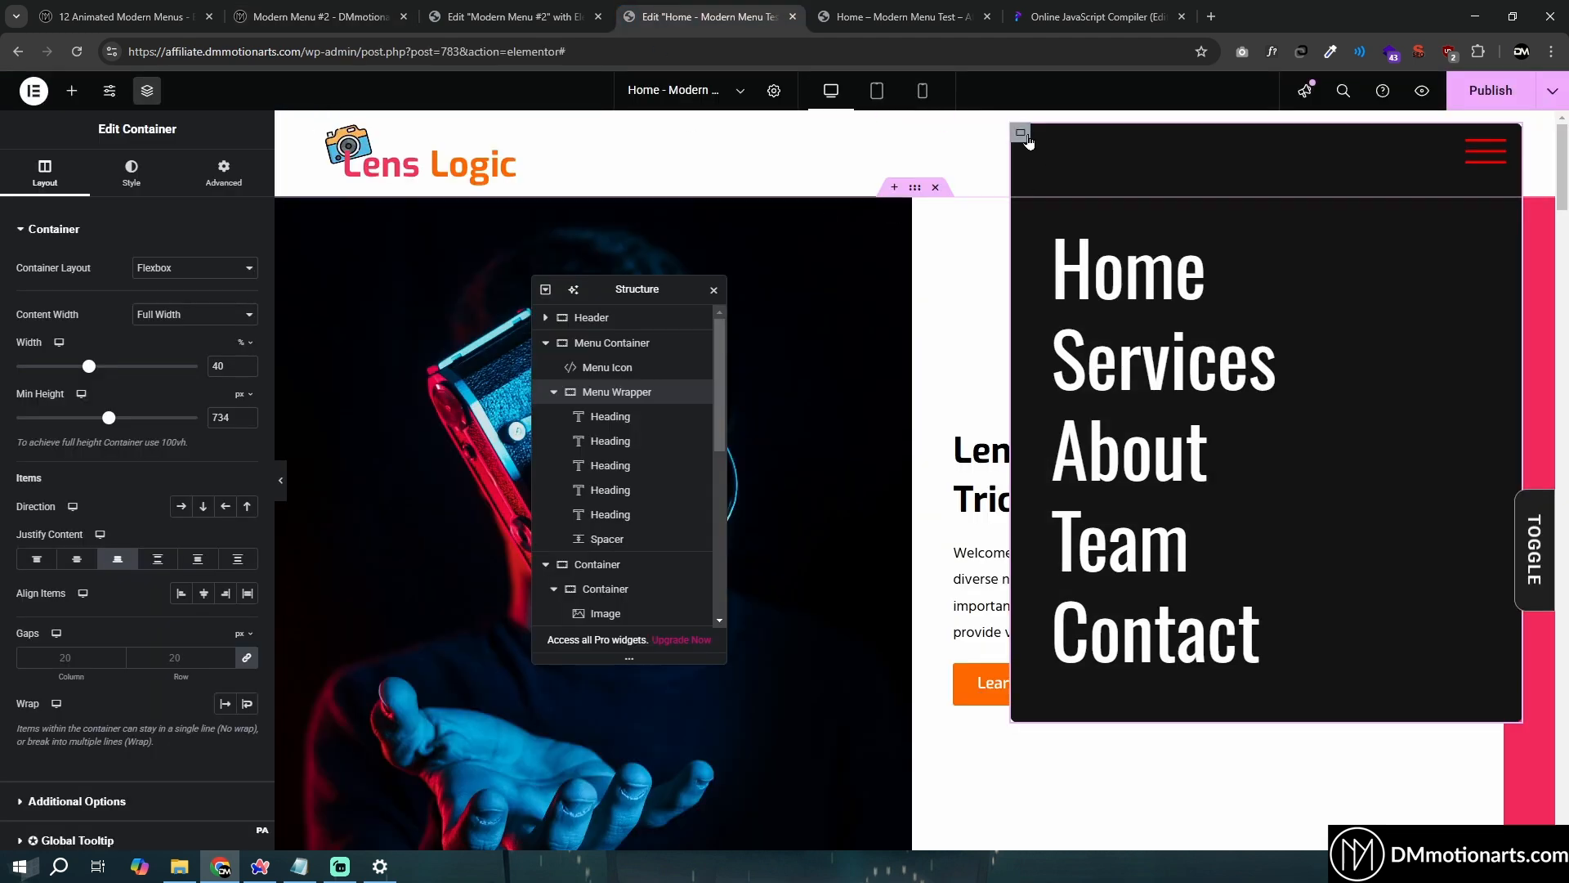
{"action": "left_click", "coordinate": [72, 91]}
{"action": "left_click", "coordinate": [189, 423]}
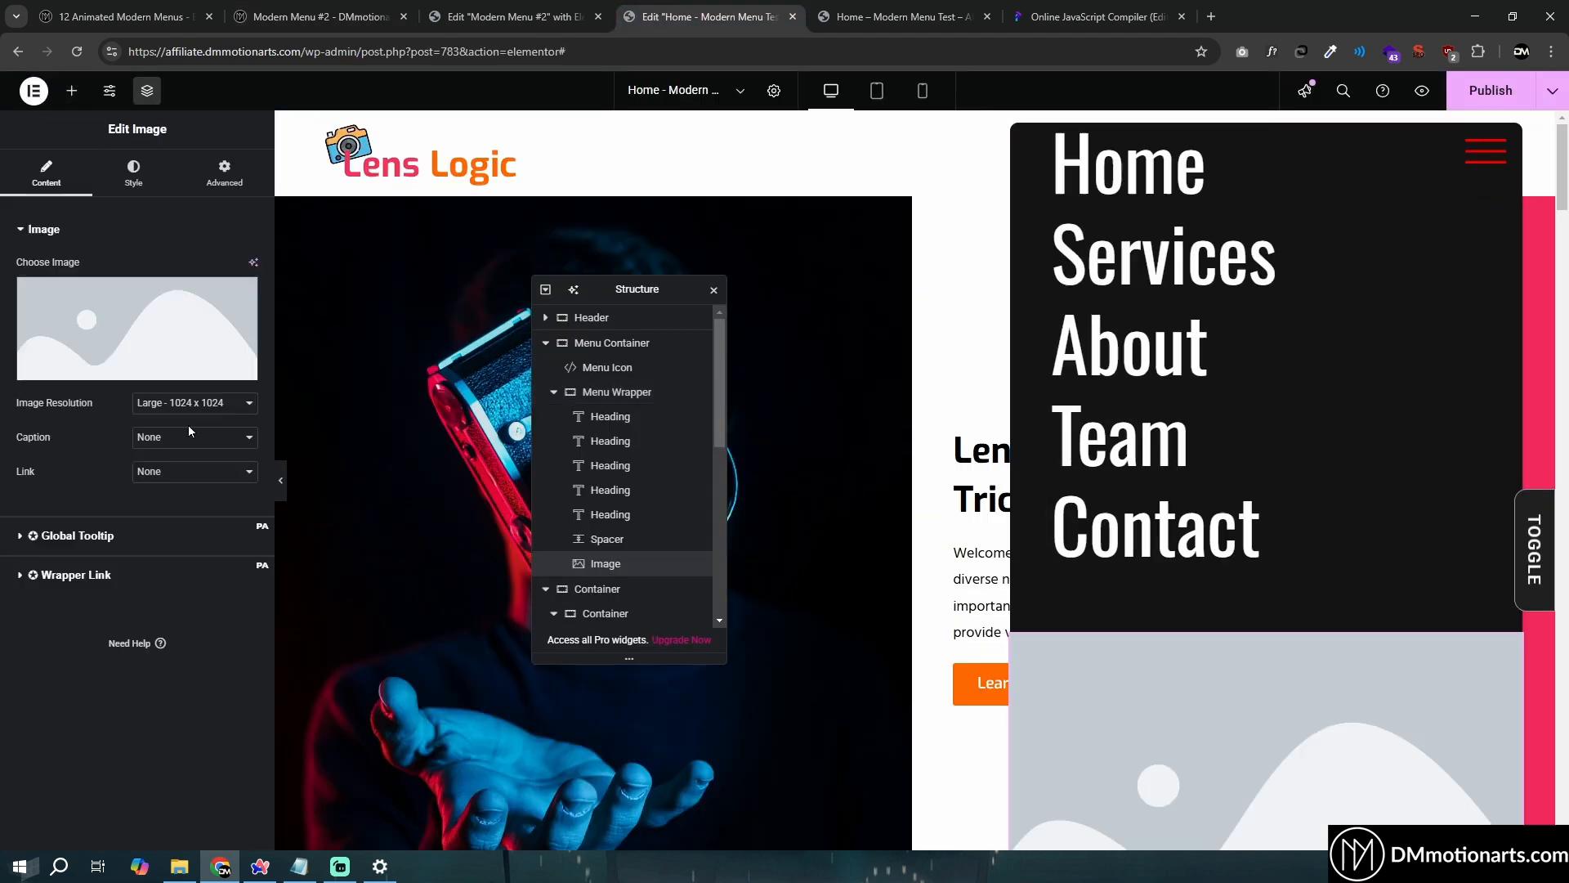
Choose the white circular DM logo from the media library for the Image widget
{"action": "left_click", "coordinate": [126, 315]}
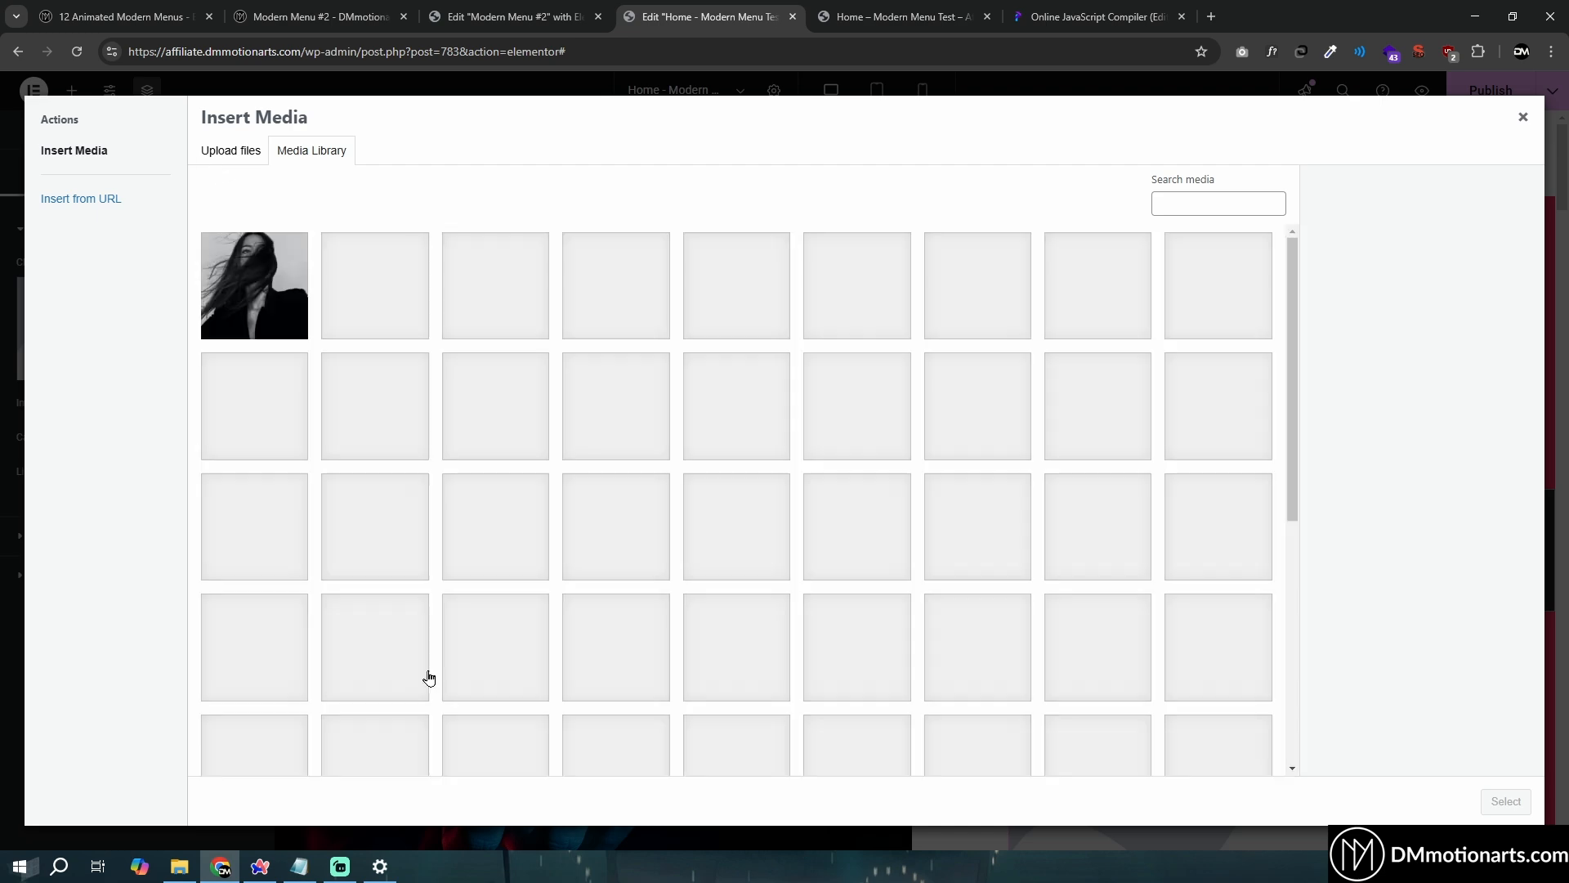
{"action": "scroll", "coordinate": [430, 683], "scroll_direction": "down", "scroll_amount": 5}
{"action": "left_click", "coordinate": [384, 564]}
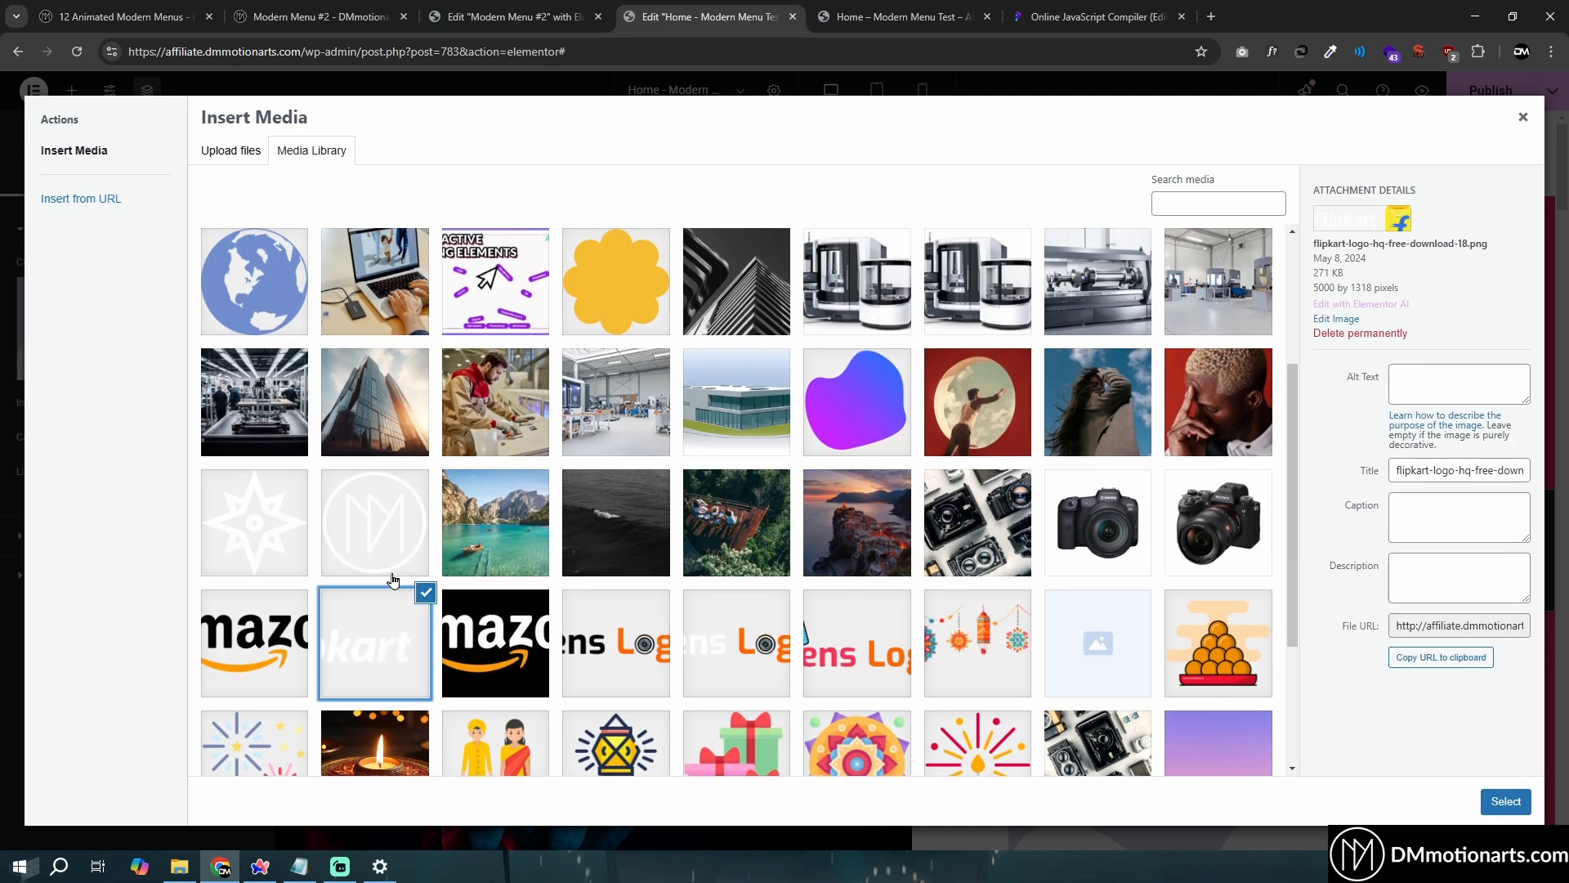
{"action": "left_click", "coordinate": [1522, 798]}
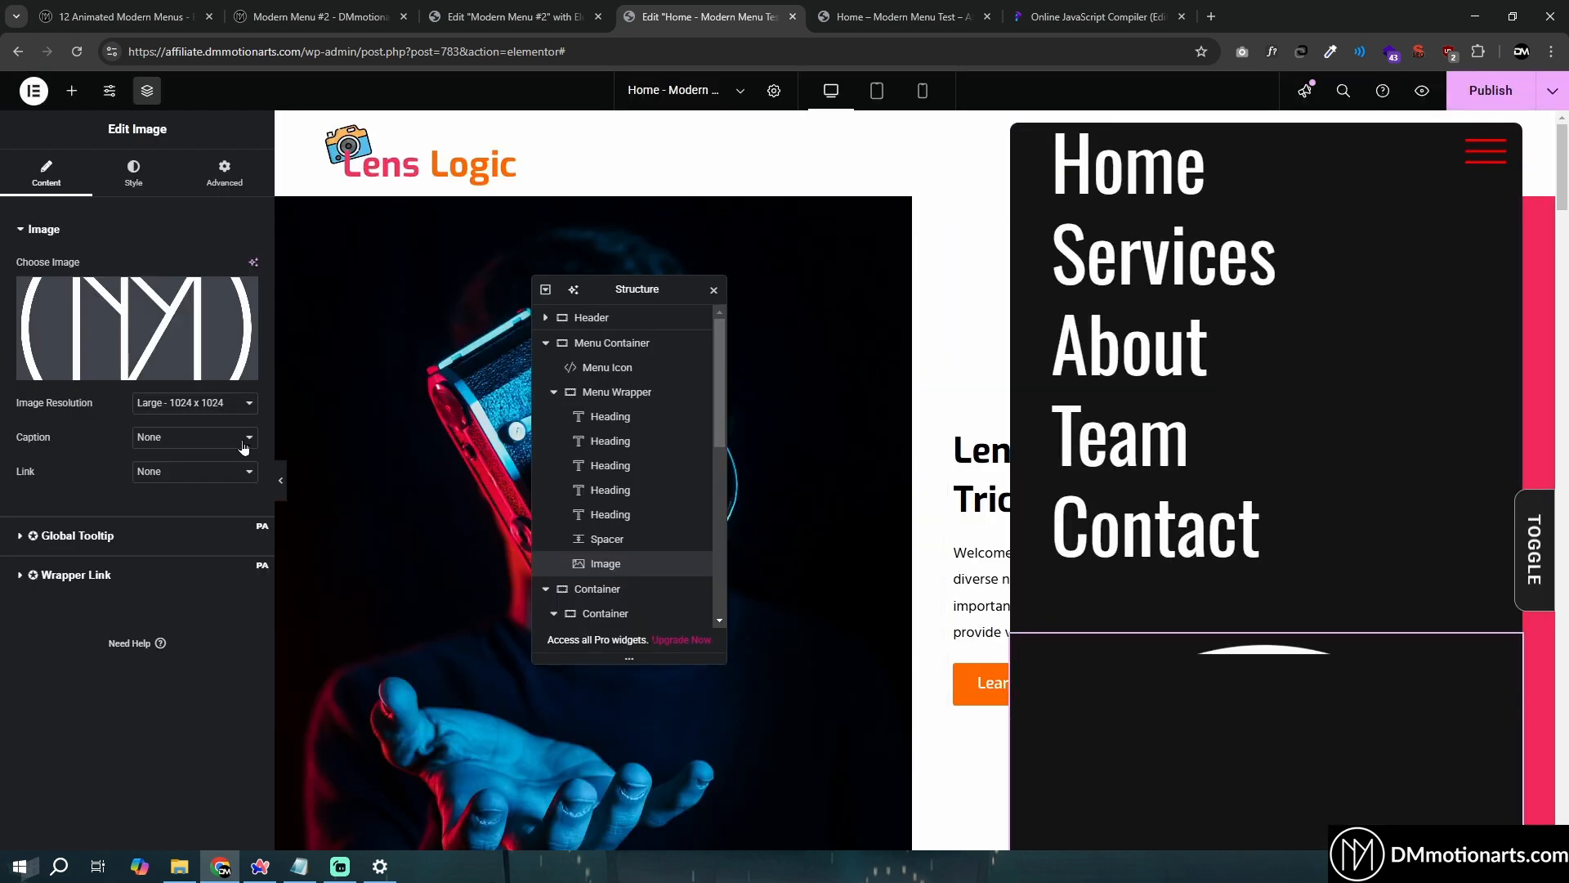
Set the logo image's resolution to Thumbnail - 150 x 150
{"action": "scroll", "coordinate": [1213, 731], "scroll_direction": "down", "scroll_amount": 3}
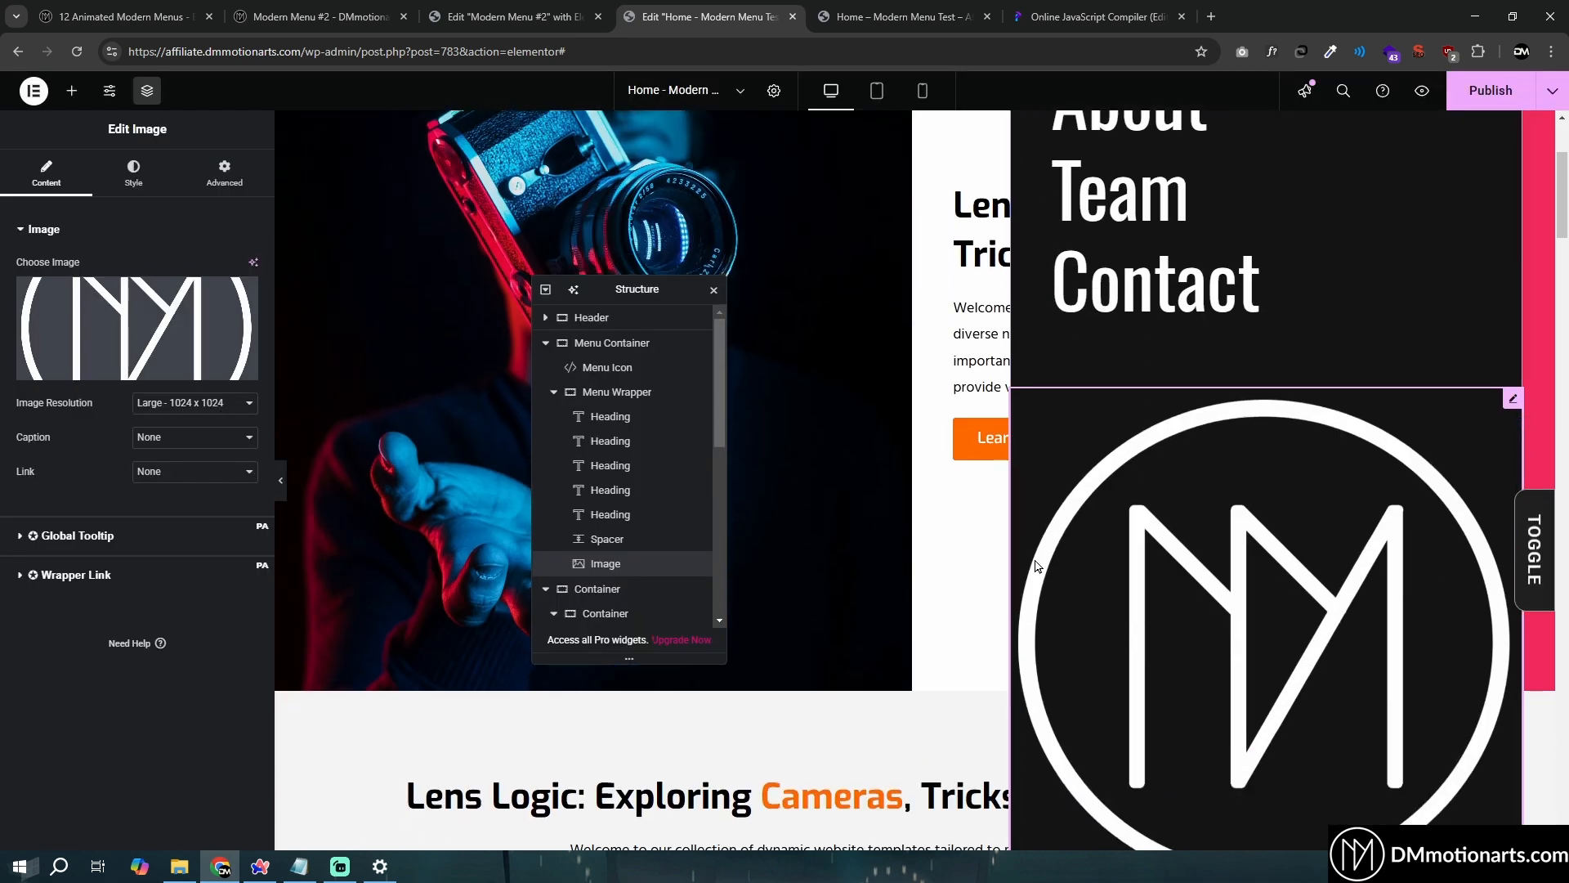
{"action": "scroll", "coordinate": [1177, 610], "scroll_direction": "up", "scroll_amount": 2}
{"action": "left_click", "coordinate": [209, 402]}
{"action": "left_click", "coordinate": [165, 422]}
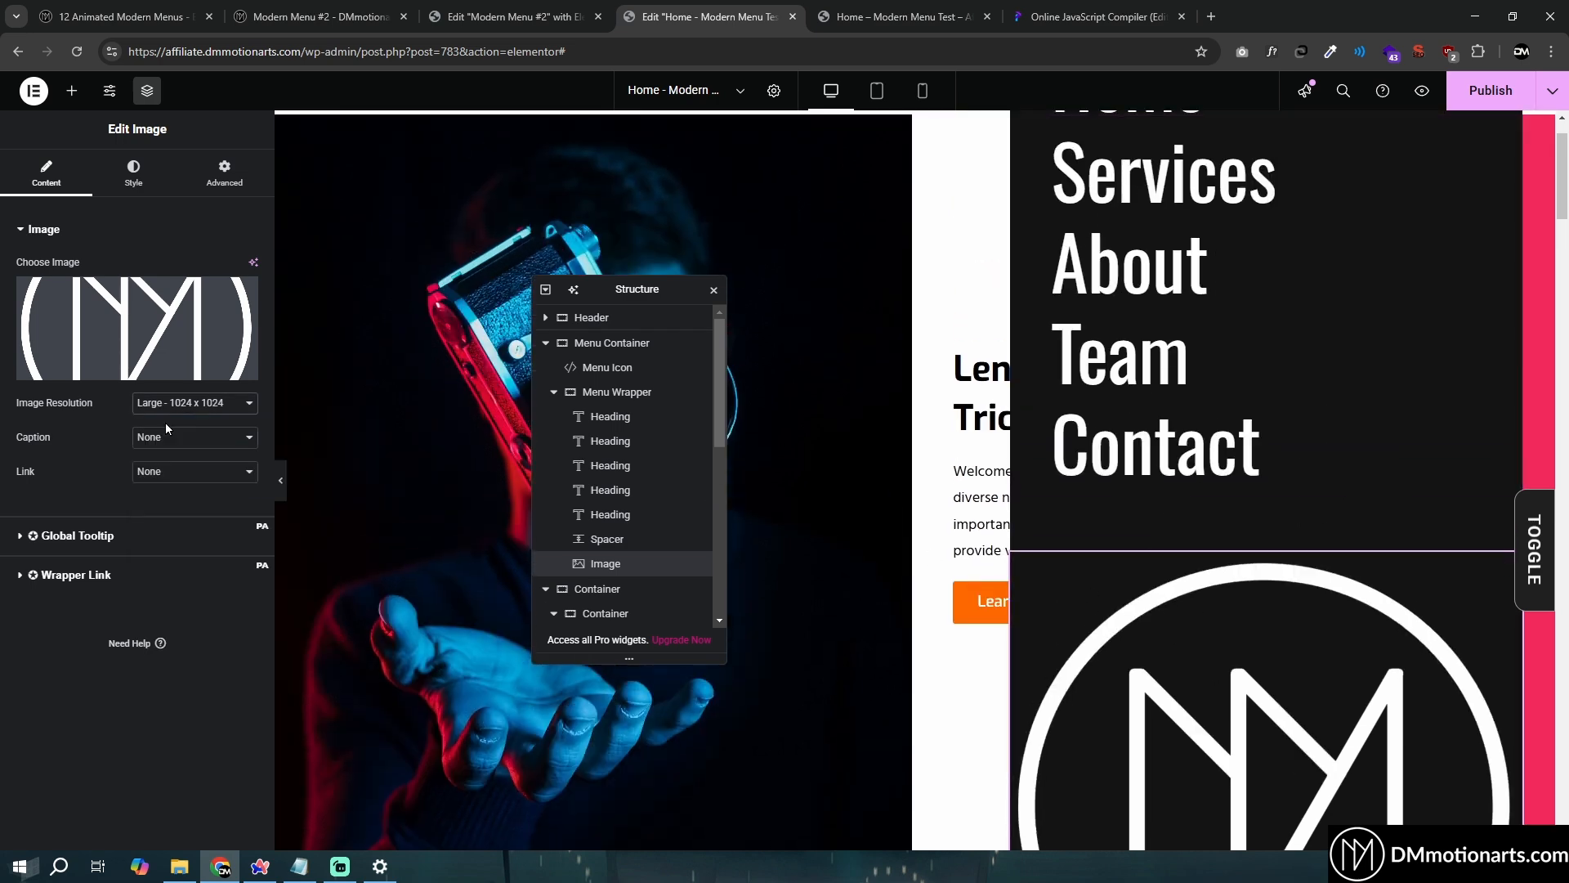
Review the available resolution options for the logo image, keeping Thumbnail - 150 x 150 selected
{"action": "left_click", "coordinate": [169, 404]}
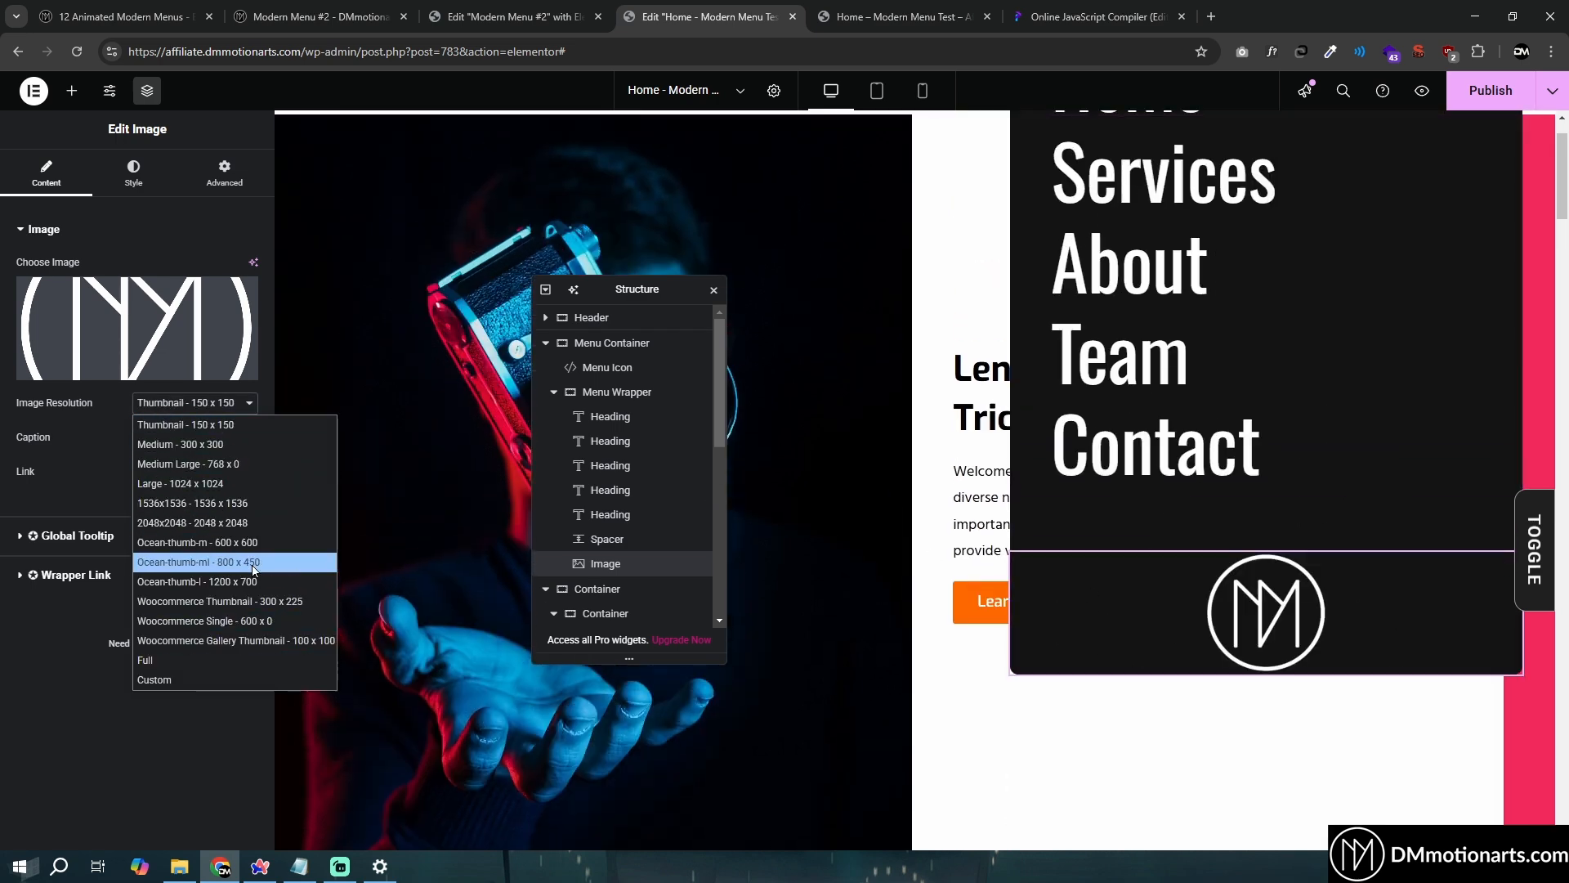
{"action": "left_click", "coordinate": [65, 402]}
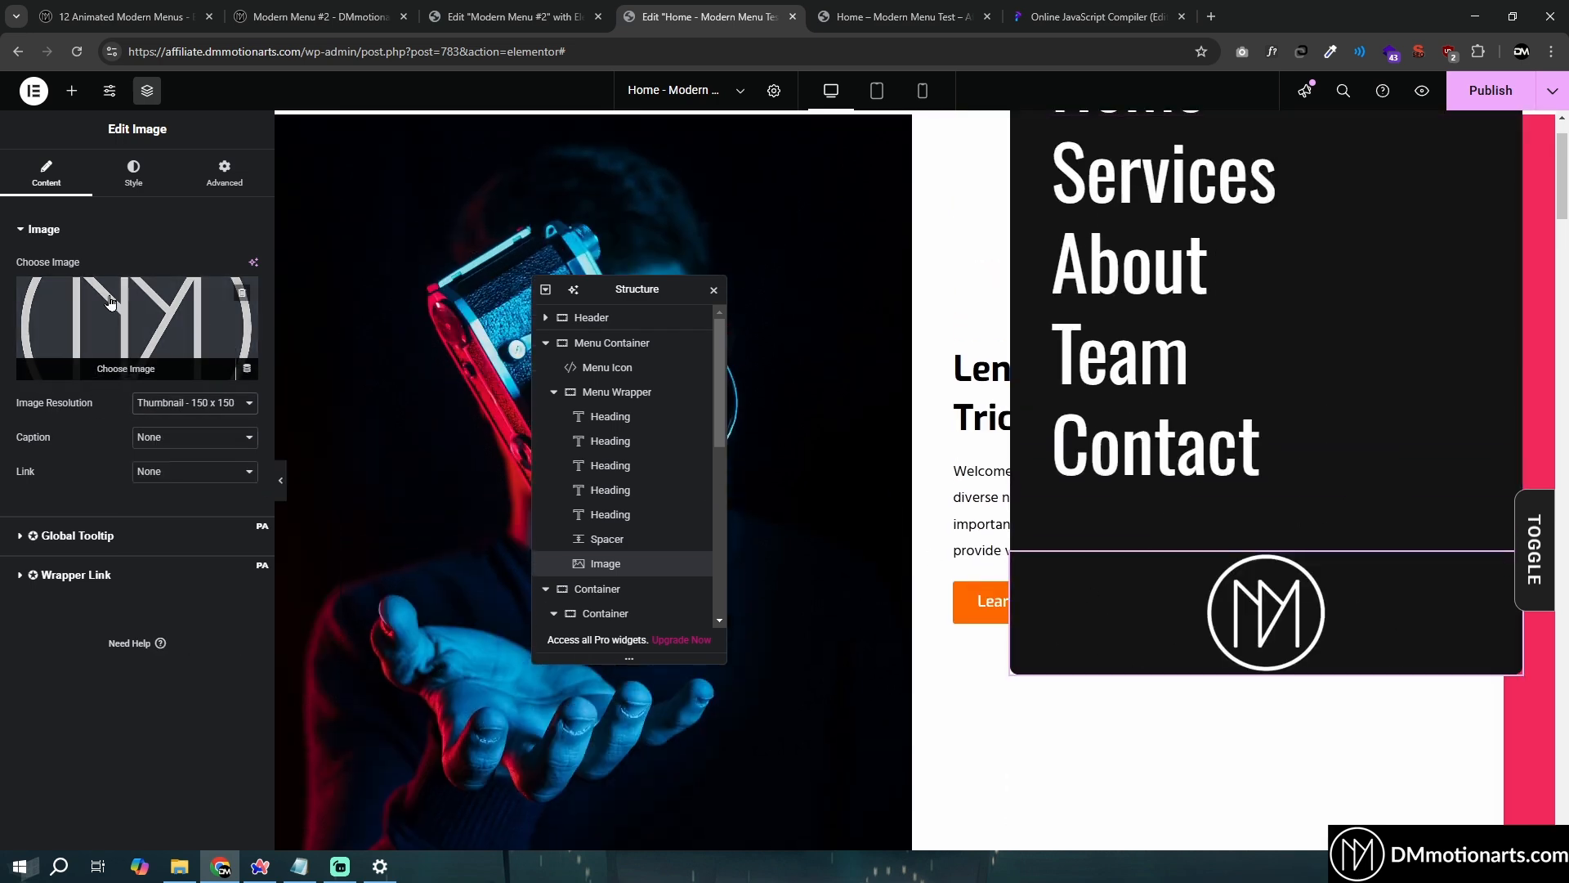
{"action": "left_click", "coordinate": [188, 403]}
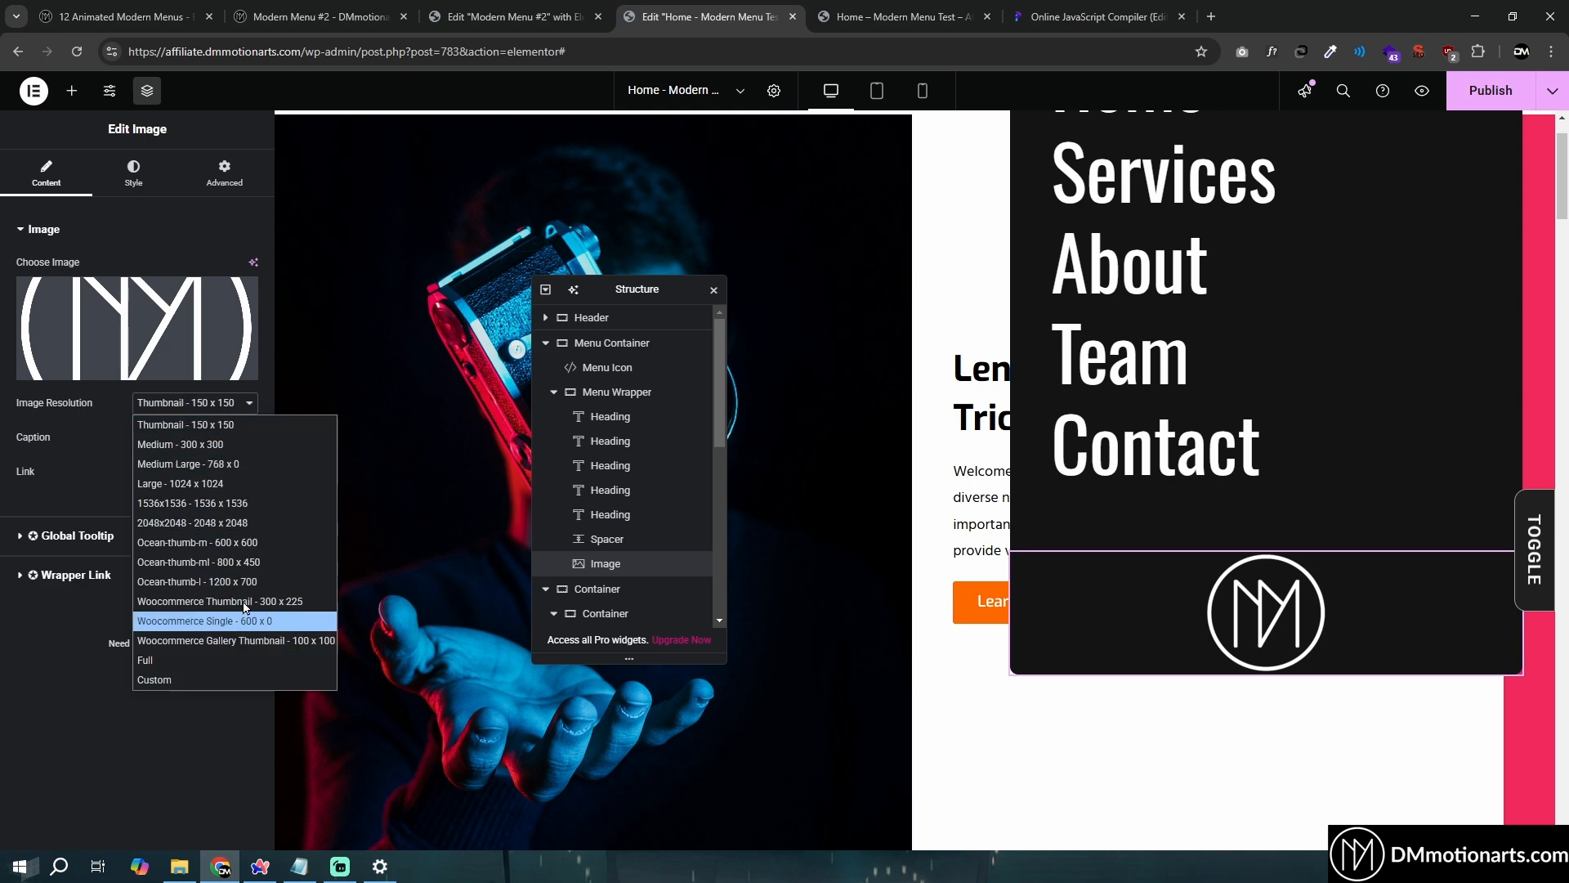
{"action": "left_click", "coordinate": [107, 440]}
{"action": "left_click", "coordinate": [196, 404]}
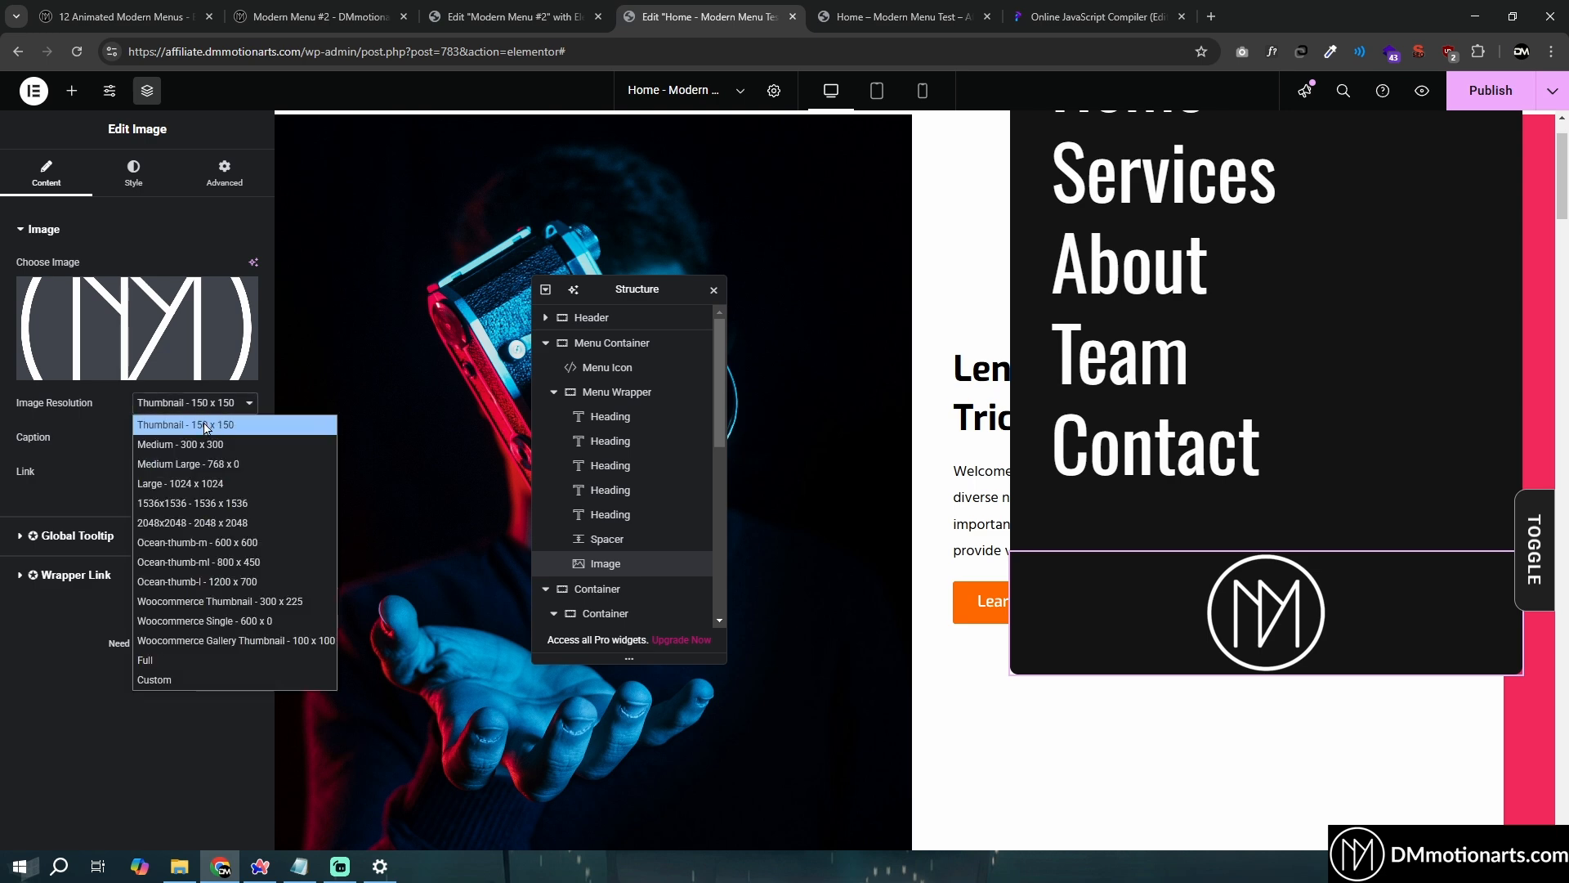
{"action": "left_click", "coordinate": [206, 425]}
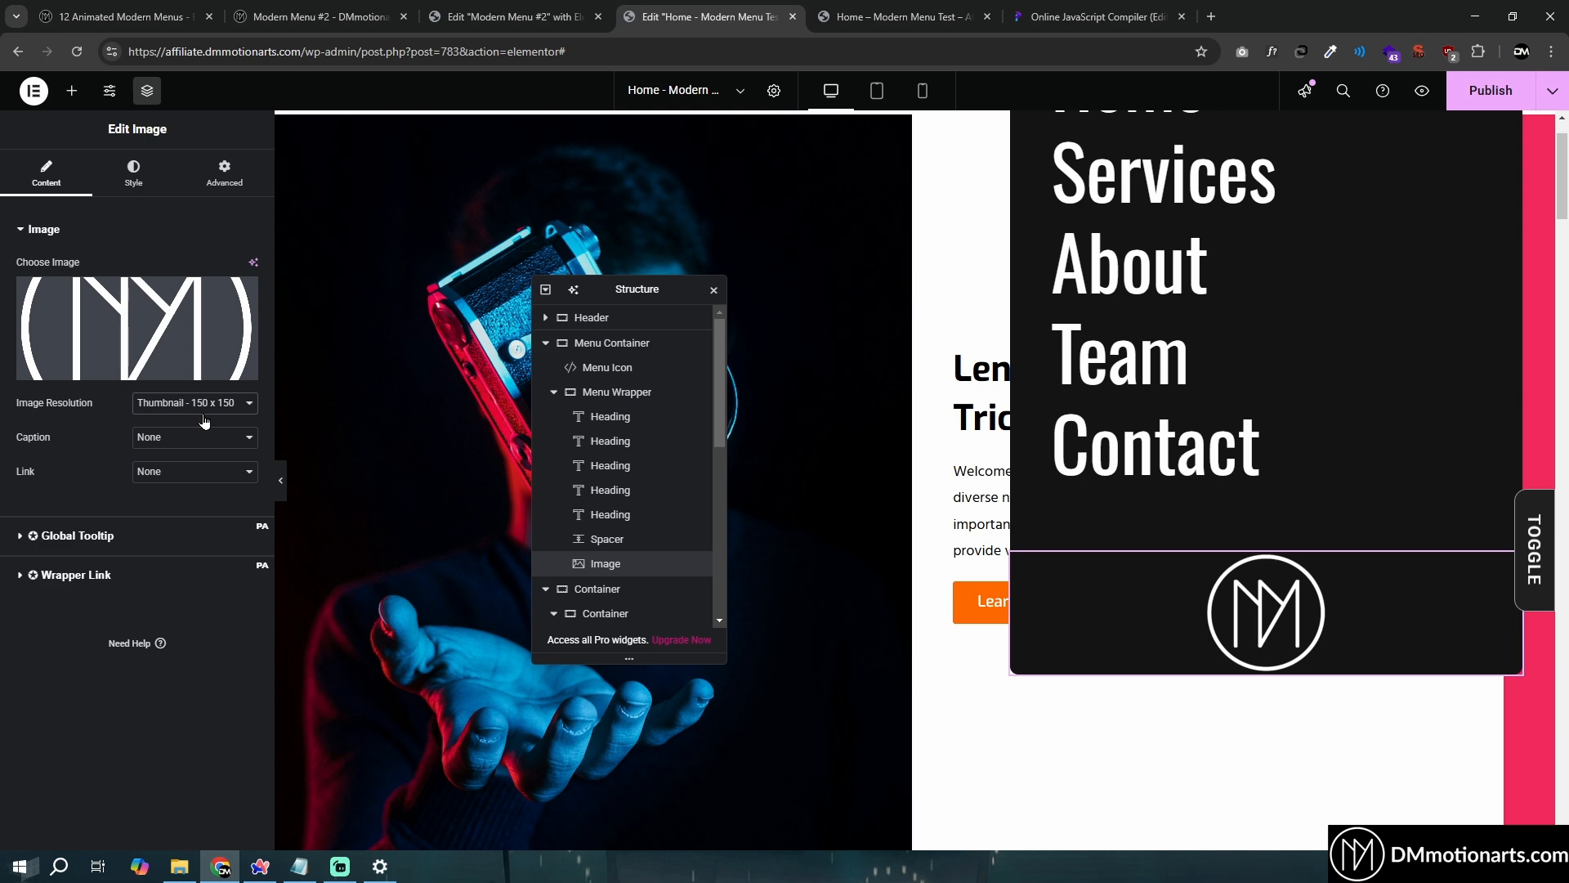
{"action": "left_click", "coordinate": [204, 421]}
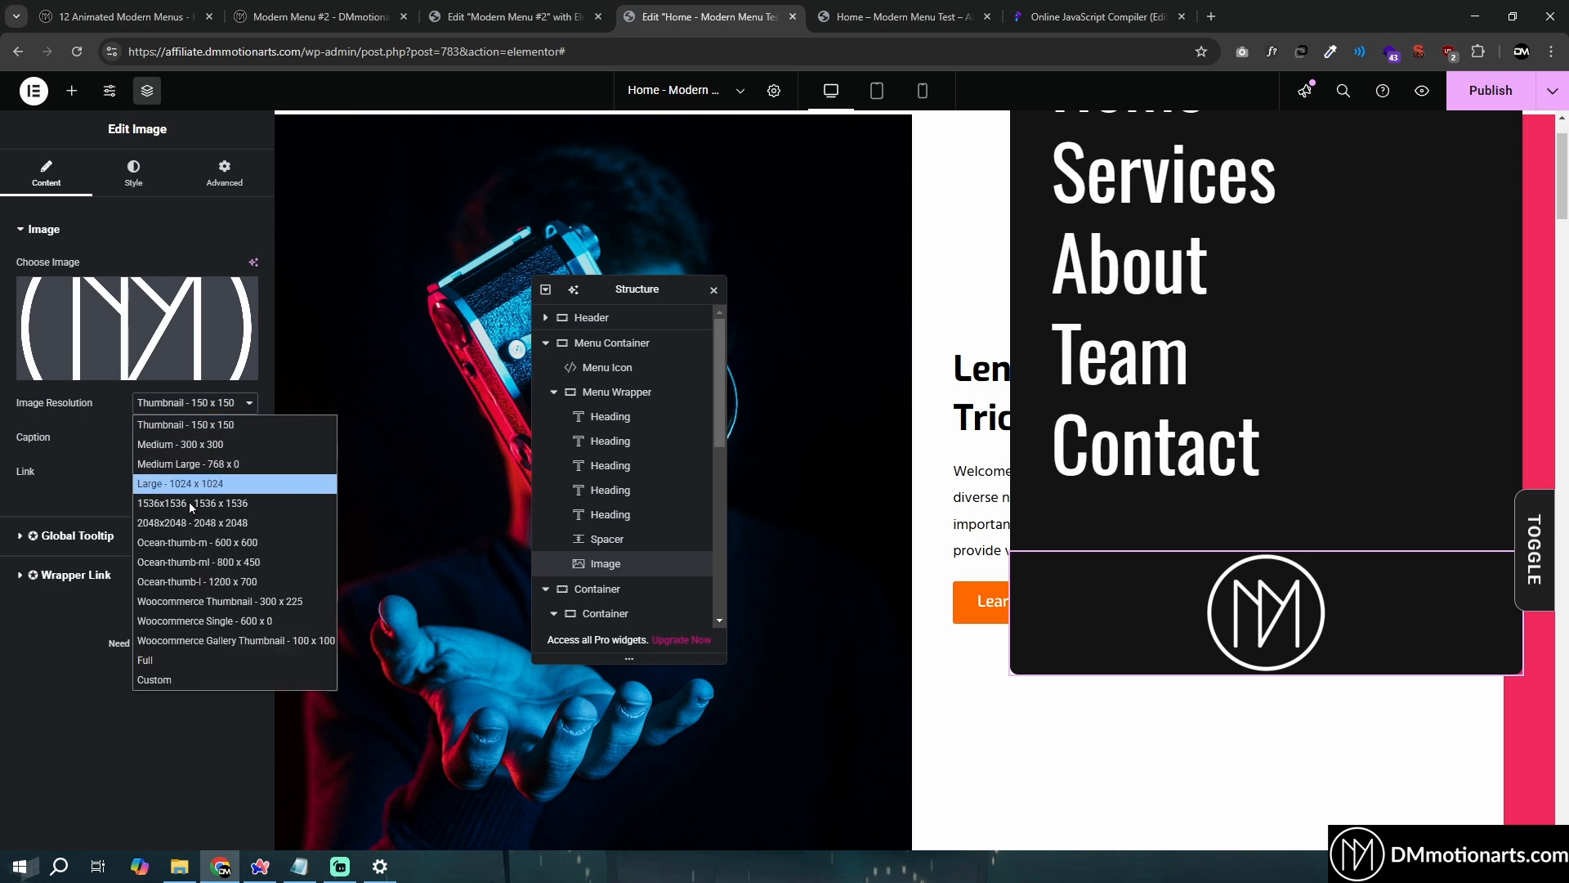
{"action": "left_click", "coordinate": [90, 433]}
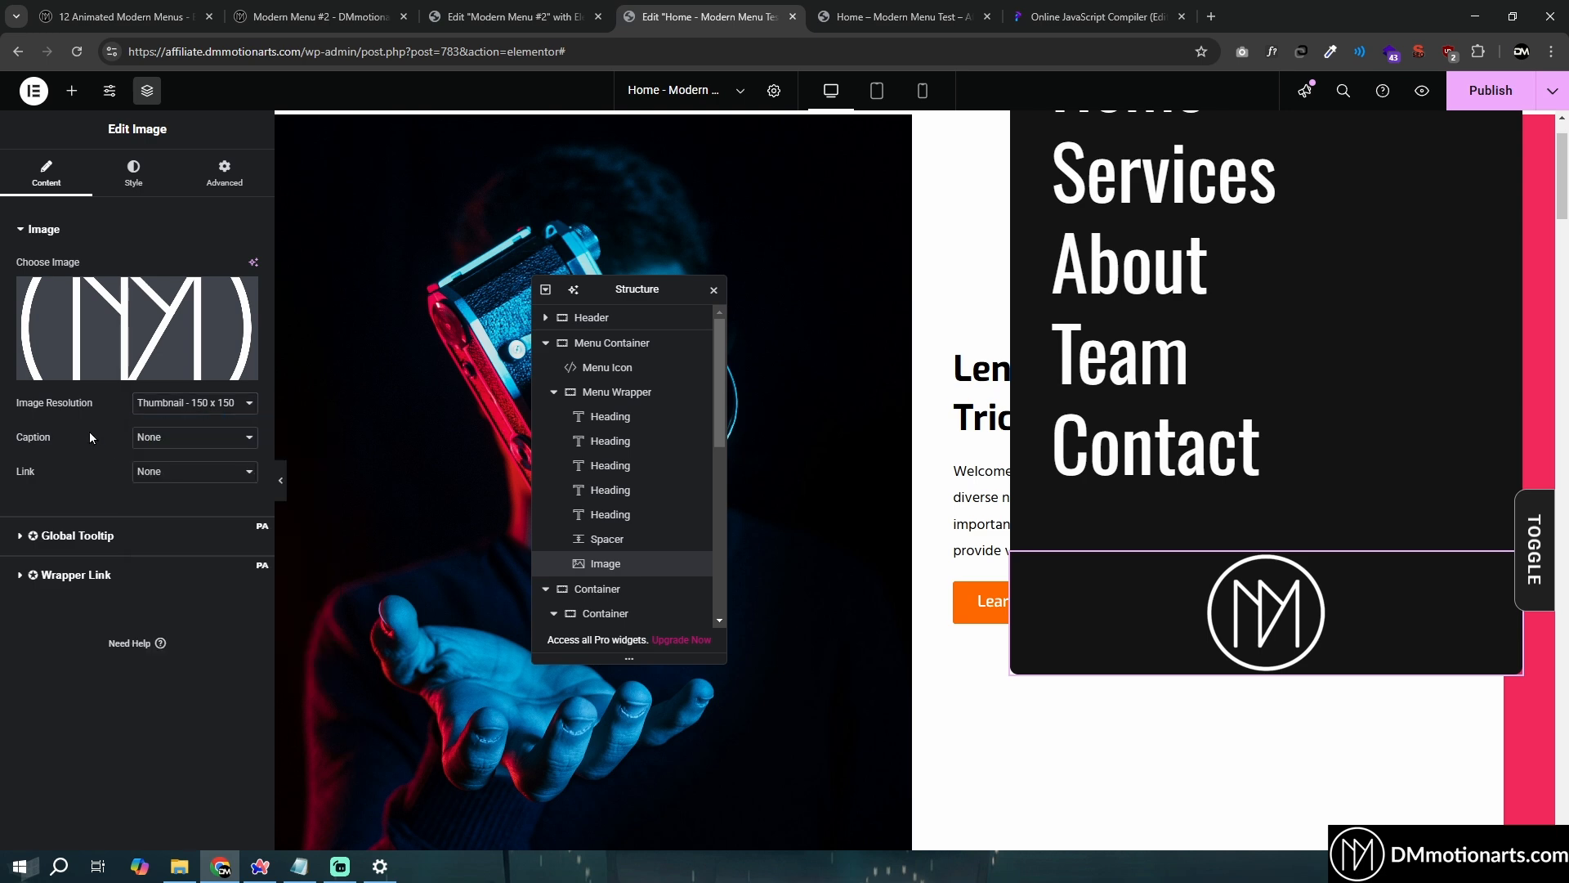
Set the logo image's style width to 100% and give its widget a custom width of 80 px
{"action": "left_click", "coordinate": [134, 172]}
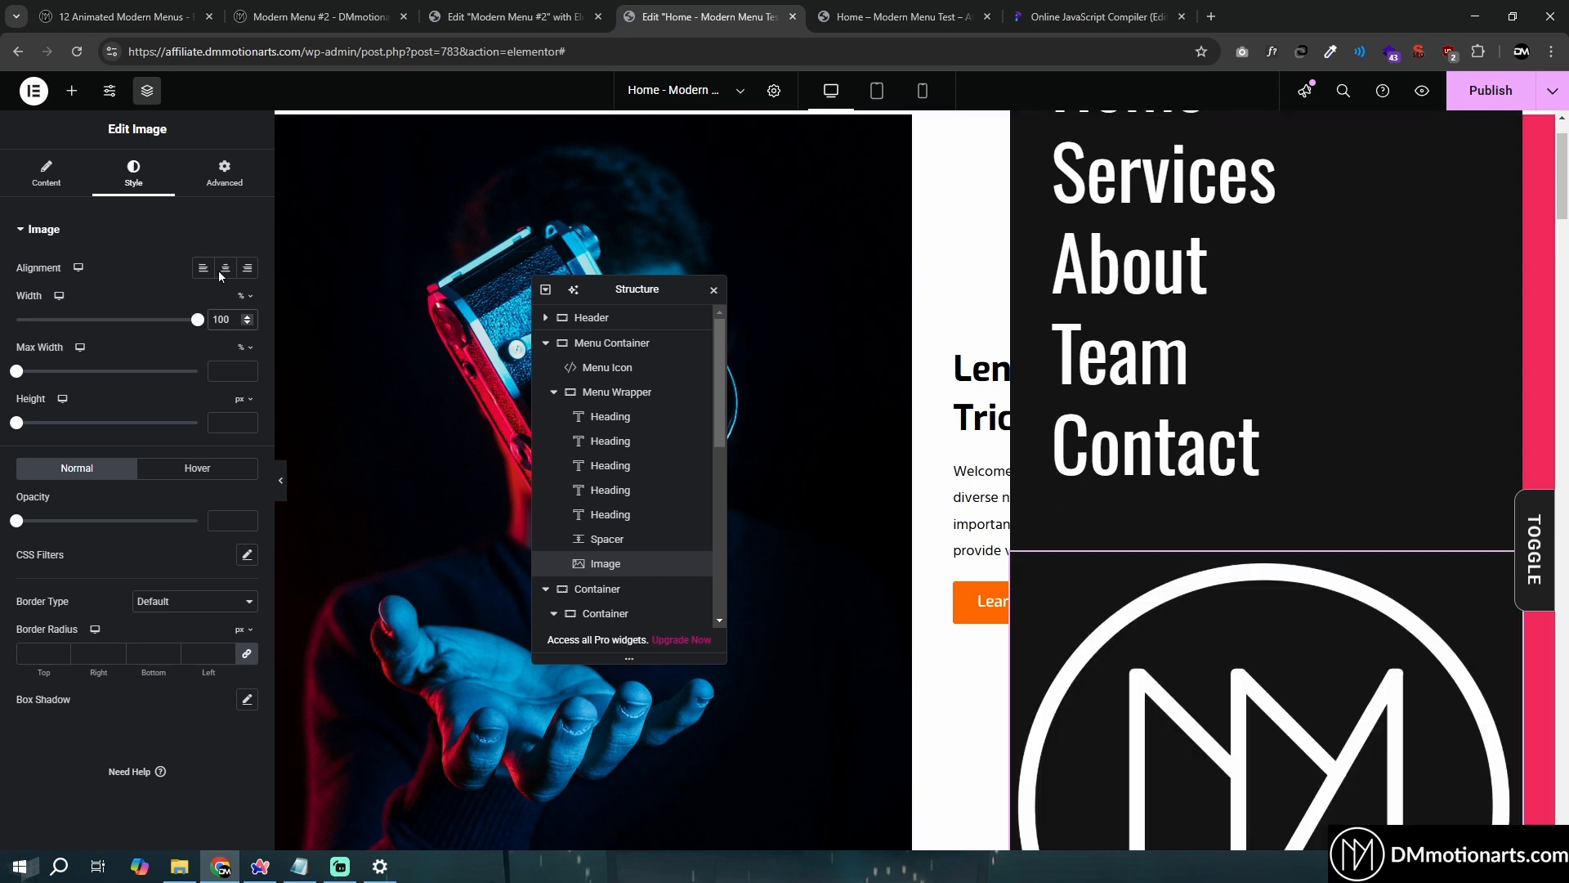
{"action": "left_click", "coordinate": [214, 180]}
{"action": "left_click", "coordinate": [227, 404]}
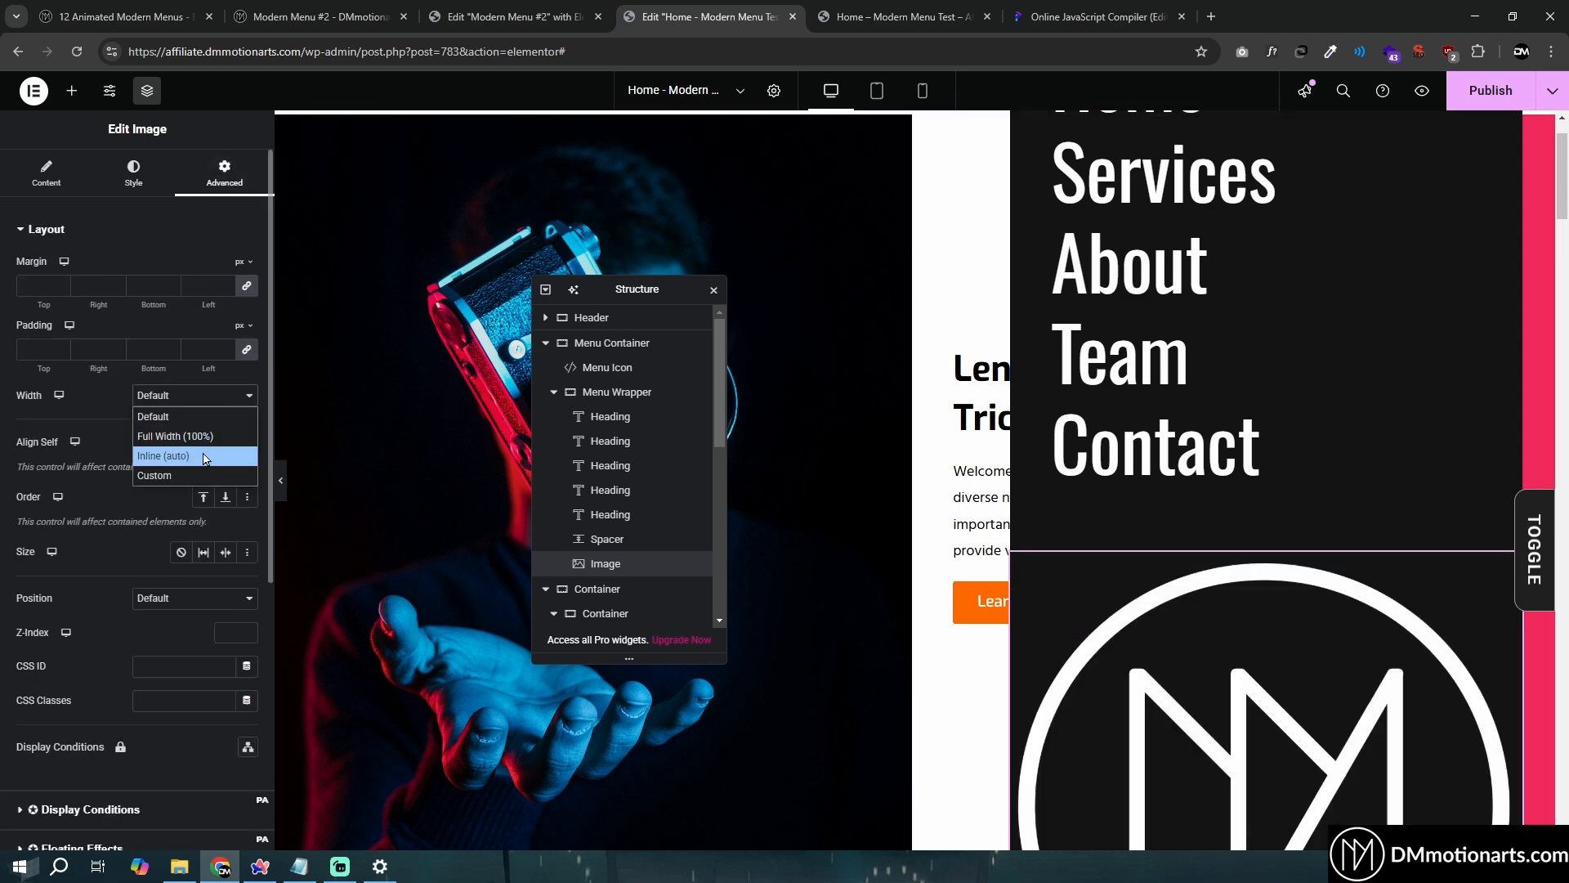
{"action": "left_click", "coordinate": [215, 451]}
{"action": "left_click", "coordinate": [245, 429]}
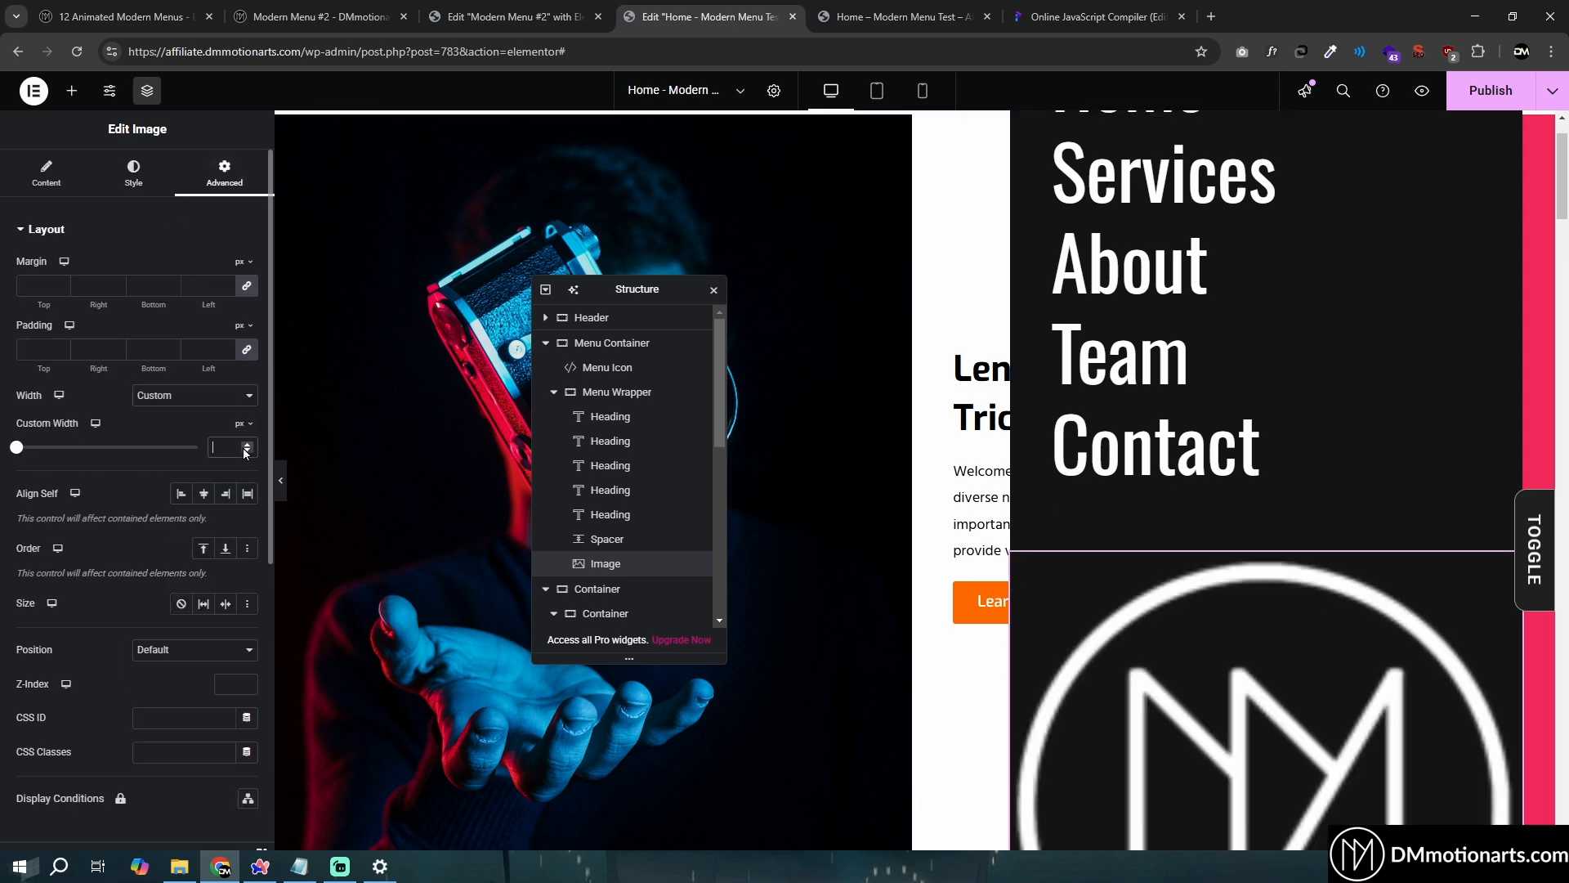
{"action": "type", "text": "5080"}
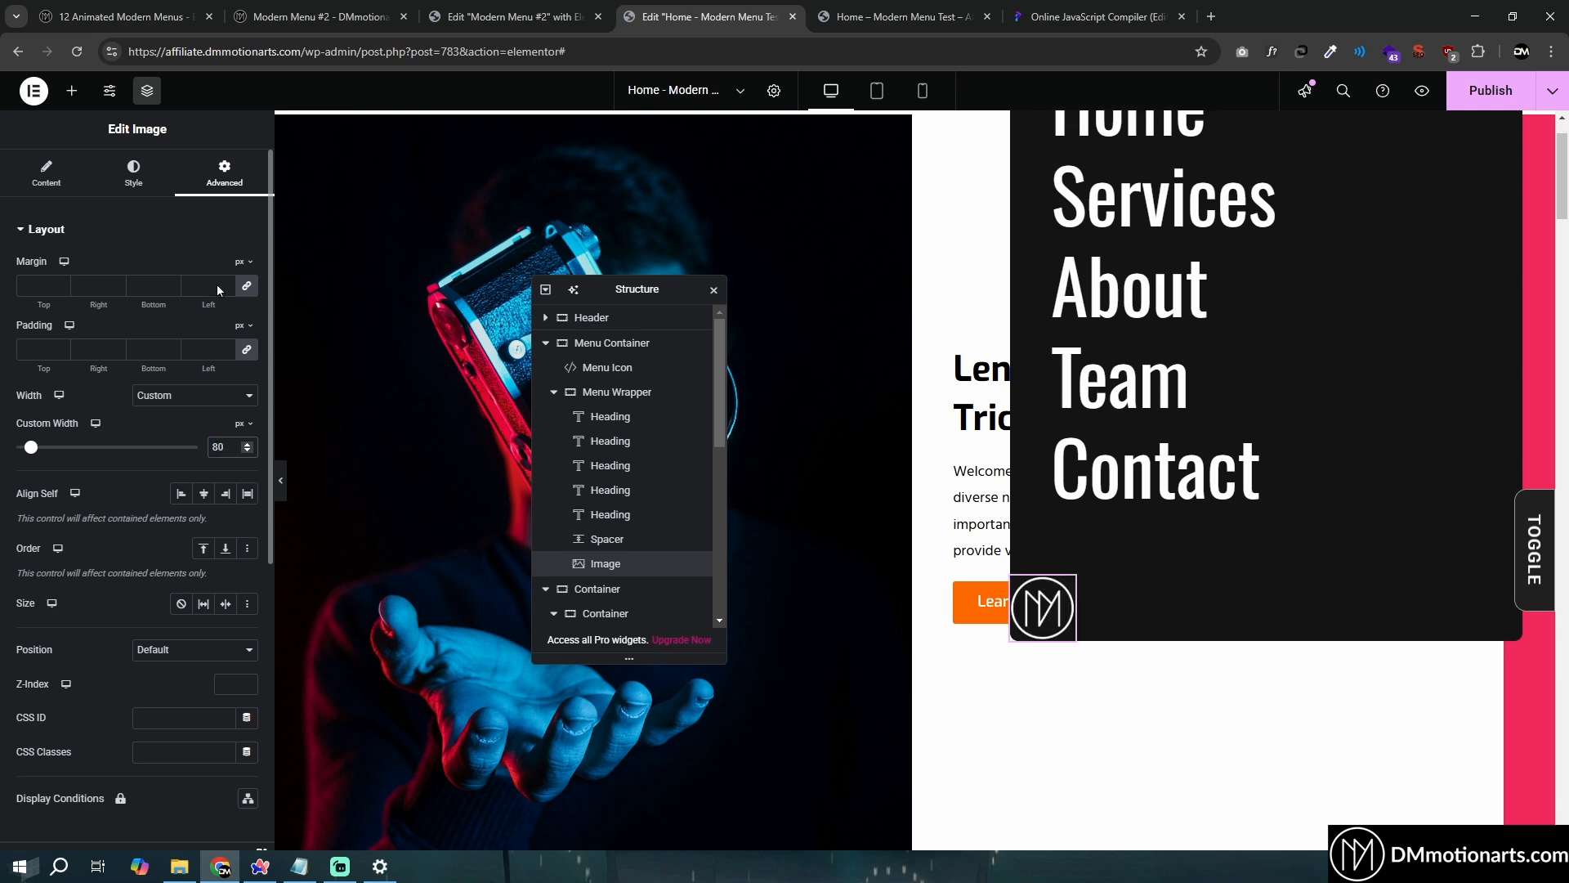
Set the logo image's position to Absolute
{"action": "scroll", "coordinate": [218, 286], "scroll_direction": "down", "scroll_amount": 3}
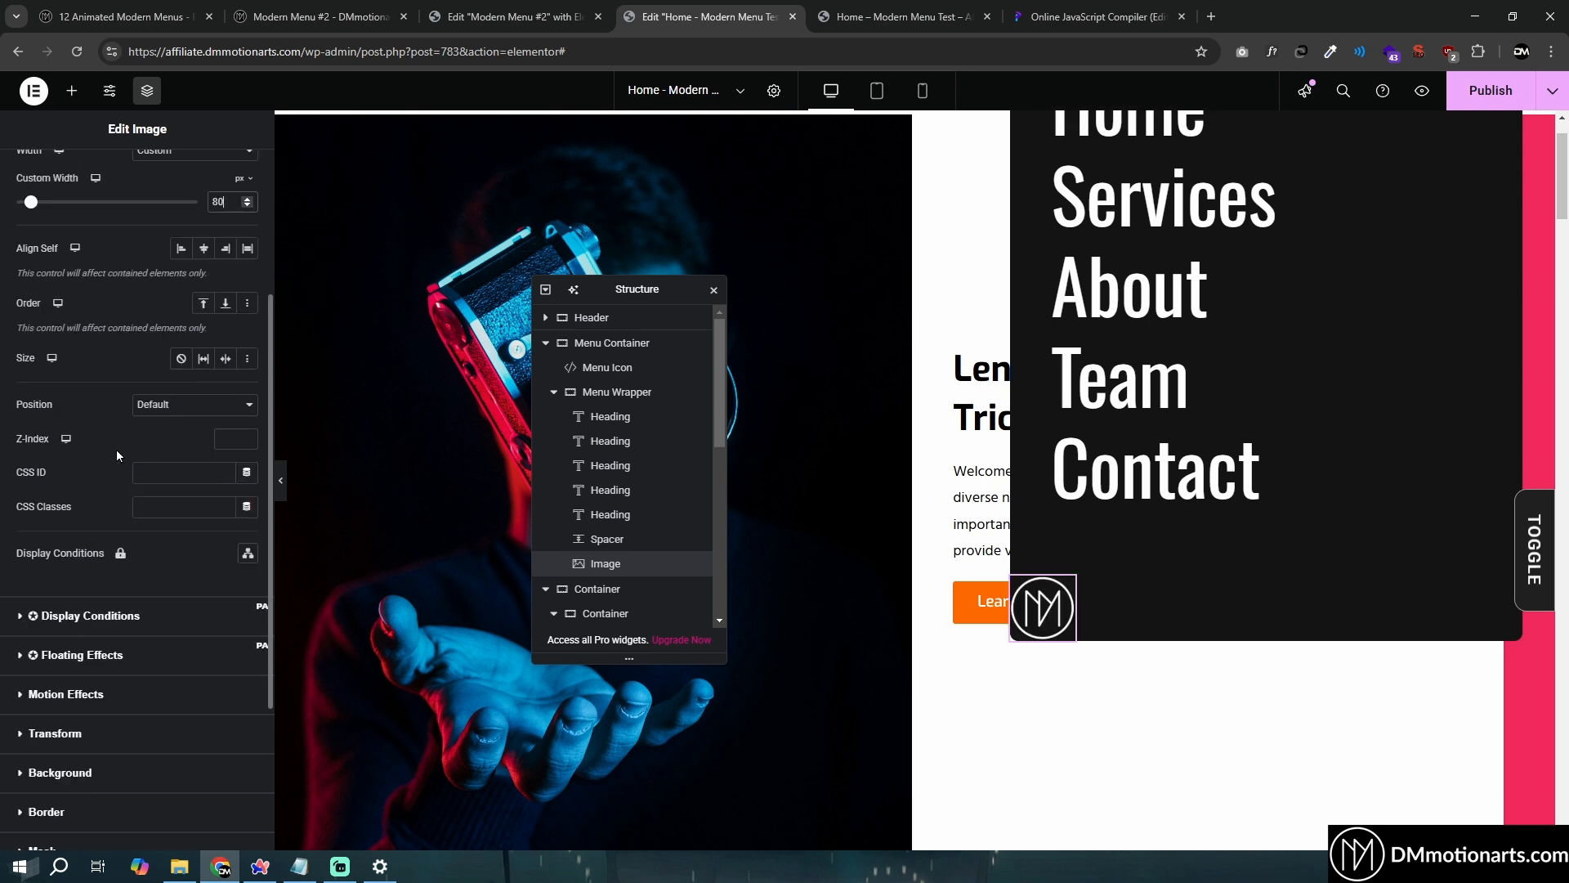
{"action": "left_click", "coordinate": [180, 404]}
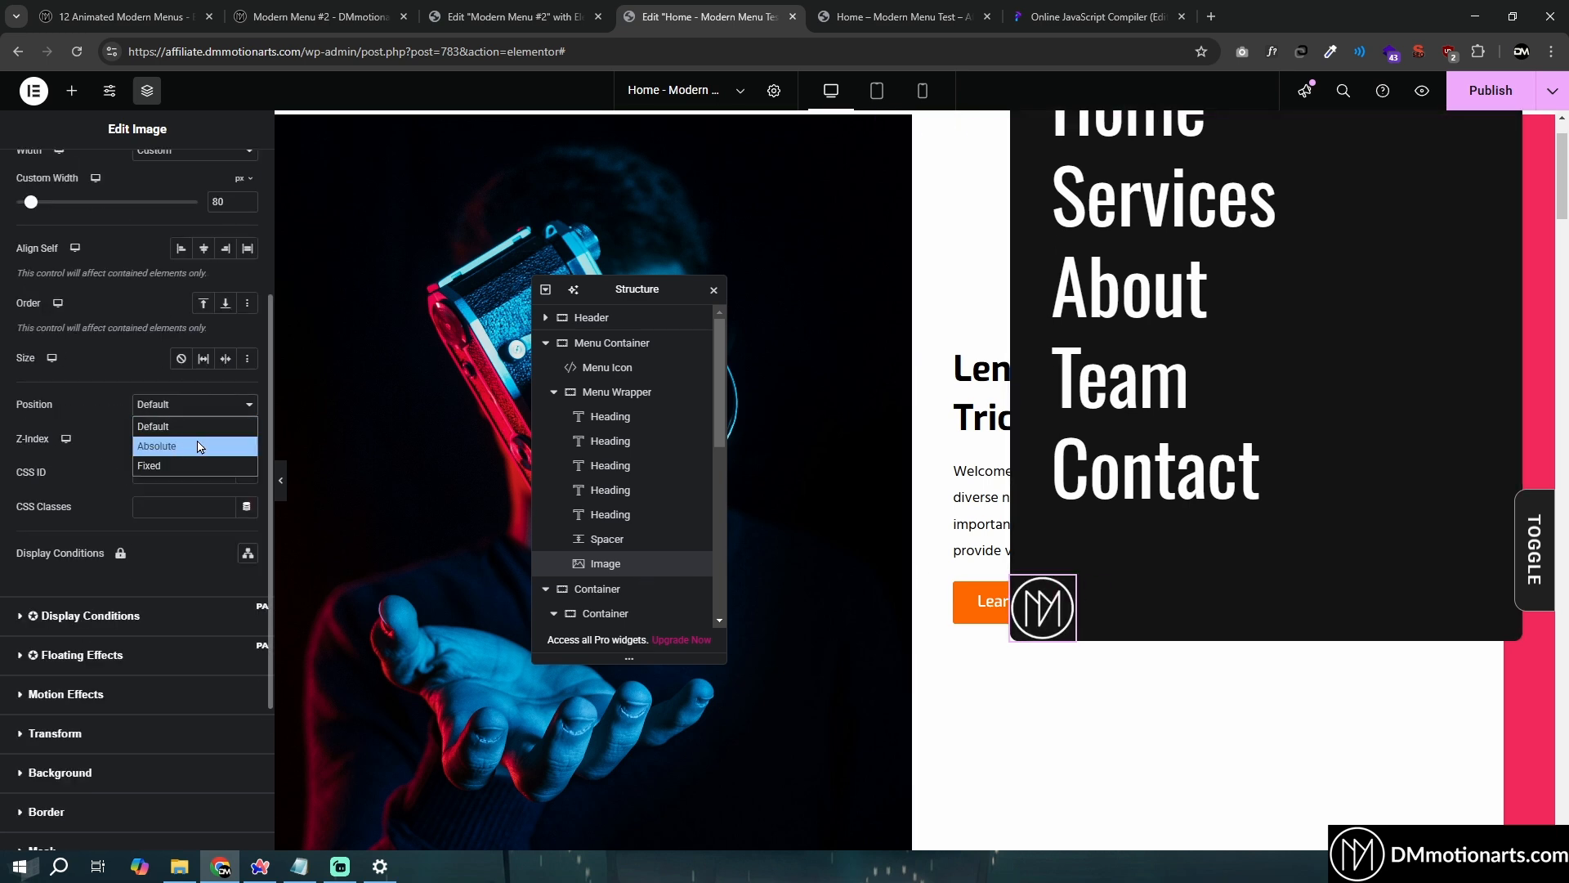
{"action": "left_click", "coordinate": [196, 447]}
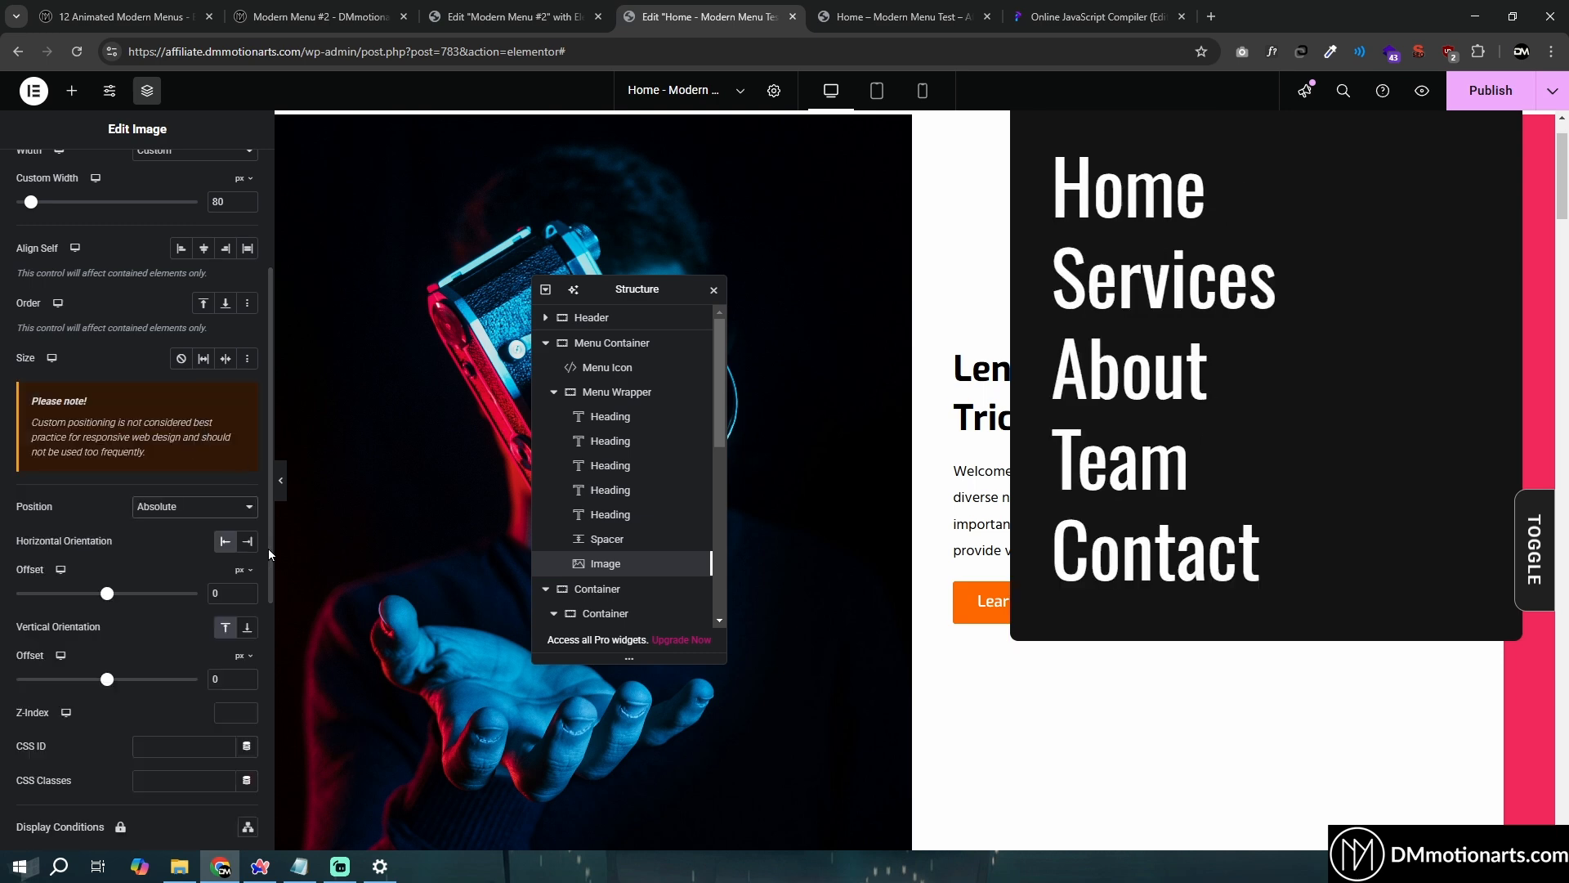
Anchor the logo image to the right and bottom of the menu wrapper with horizontal and vertical offsets of 20 px
{"action": "scroll", "coordinate": [890, 502], "scroll_direction": "up", "scroll_amount": 1}
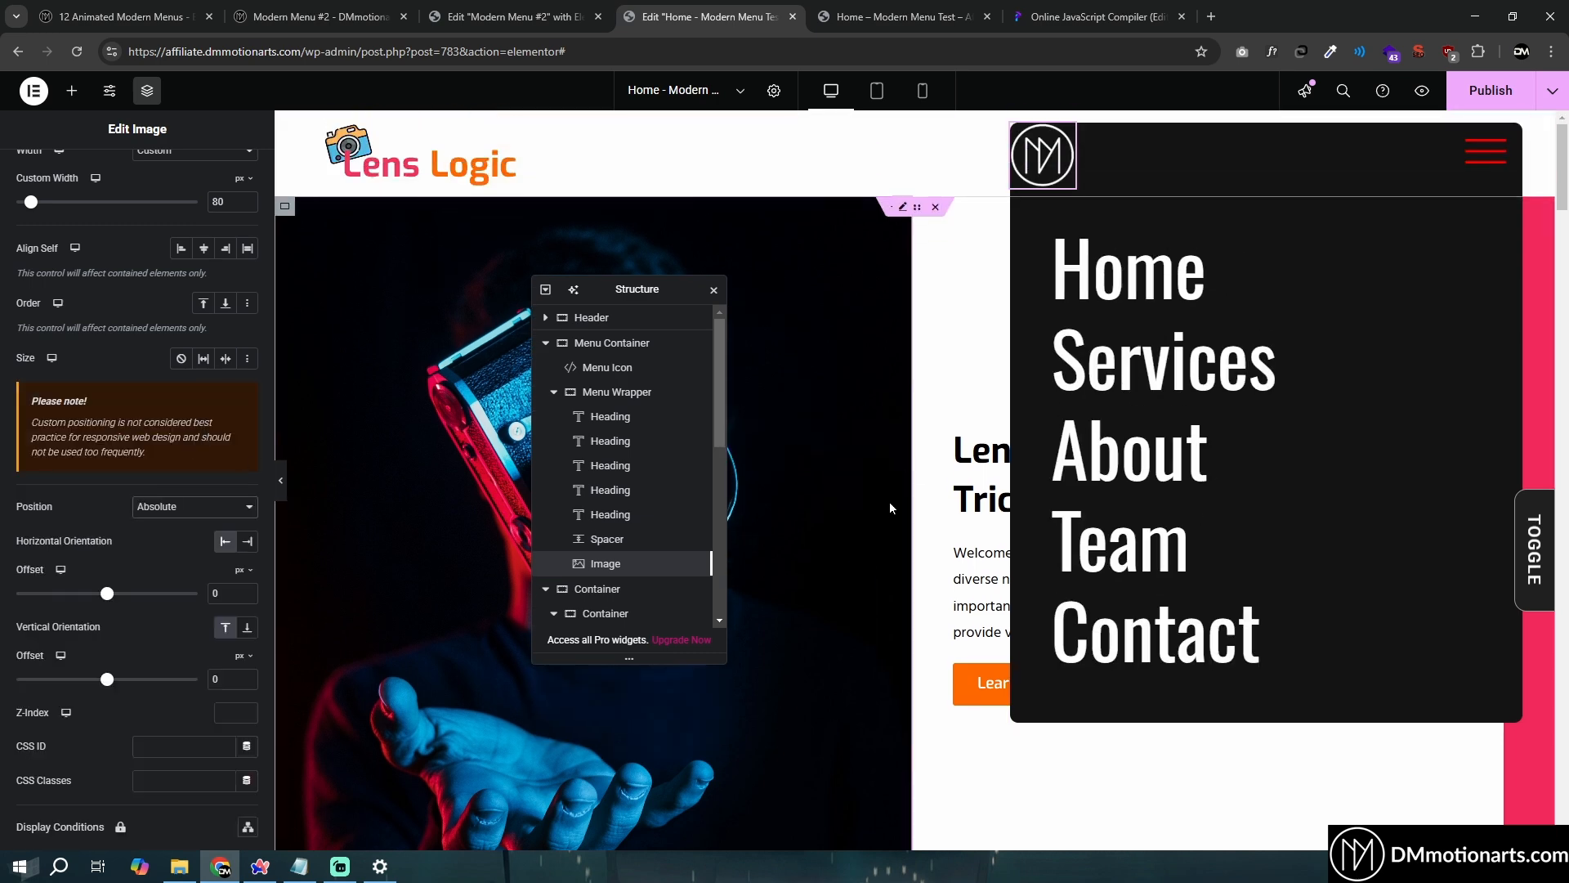
{"action": "left_click", "coordinate": [248, 542]}
{"action": "left_click", "coordinate": [246, 628]}
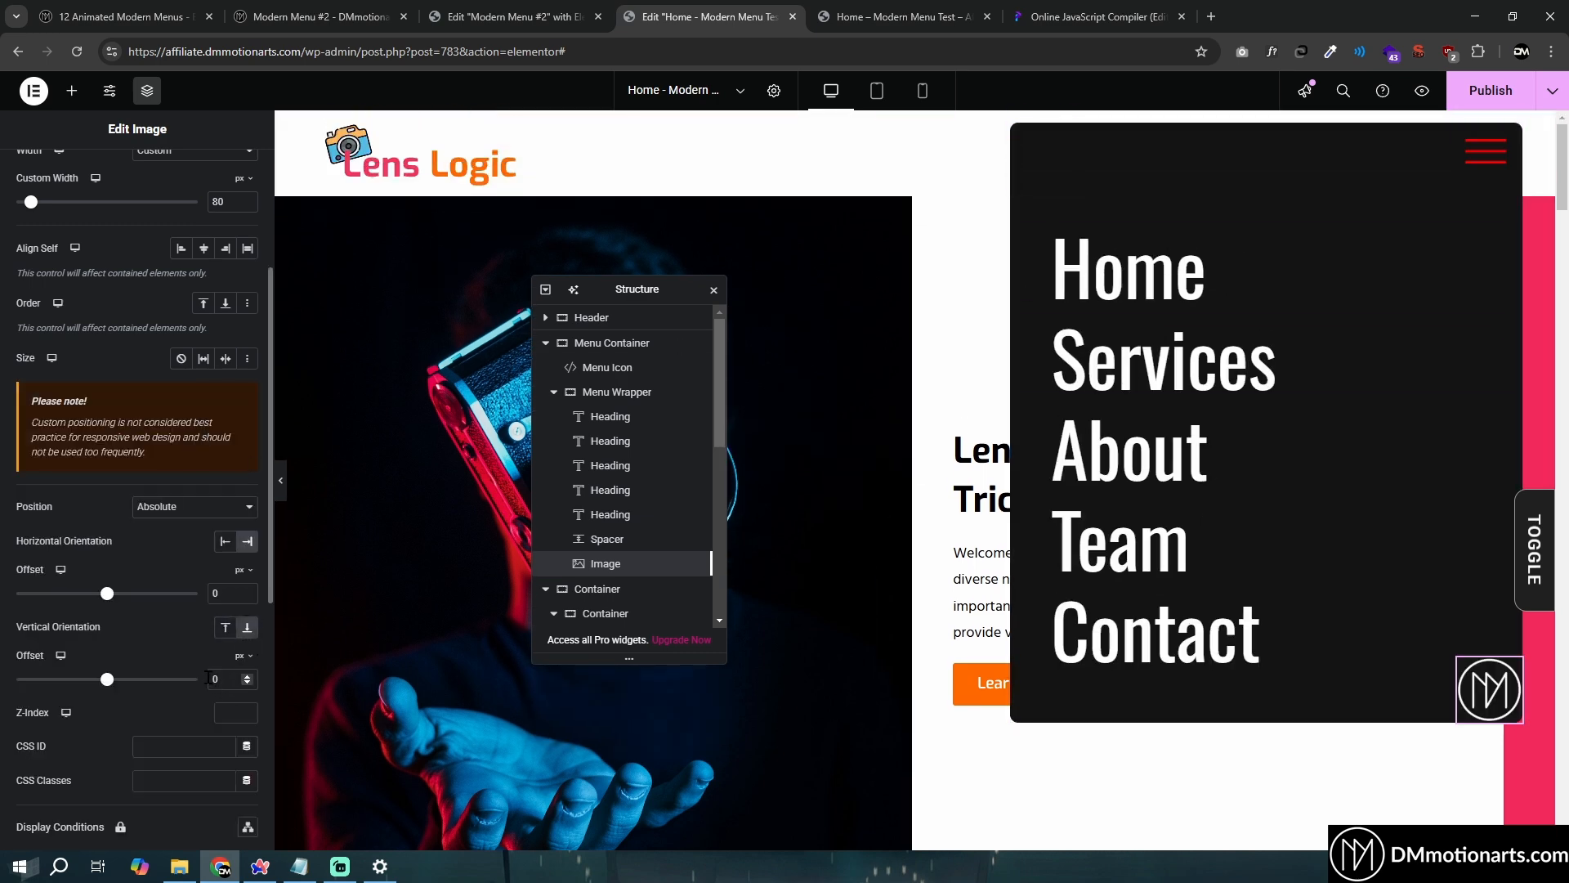
{"action": "left_click", "coordinate": [207, 678]}
{"action": "type", "text": "2"}
{"action": "type", "text": "2"}
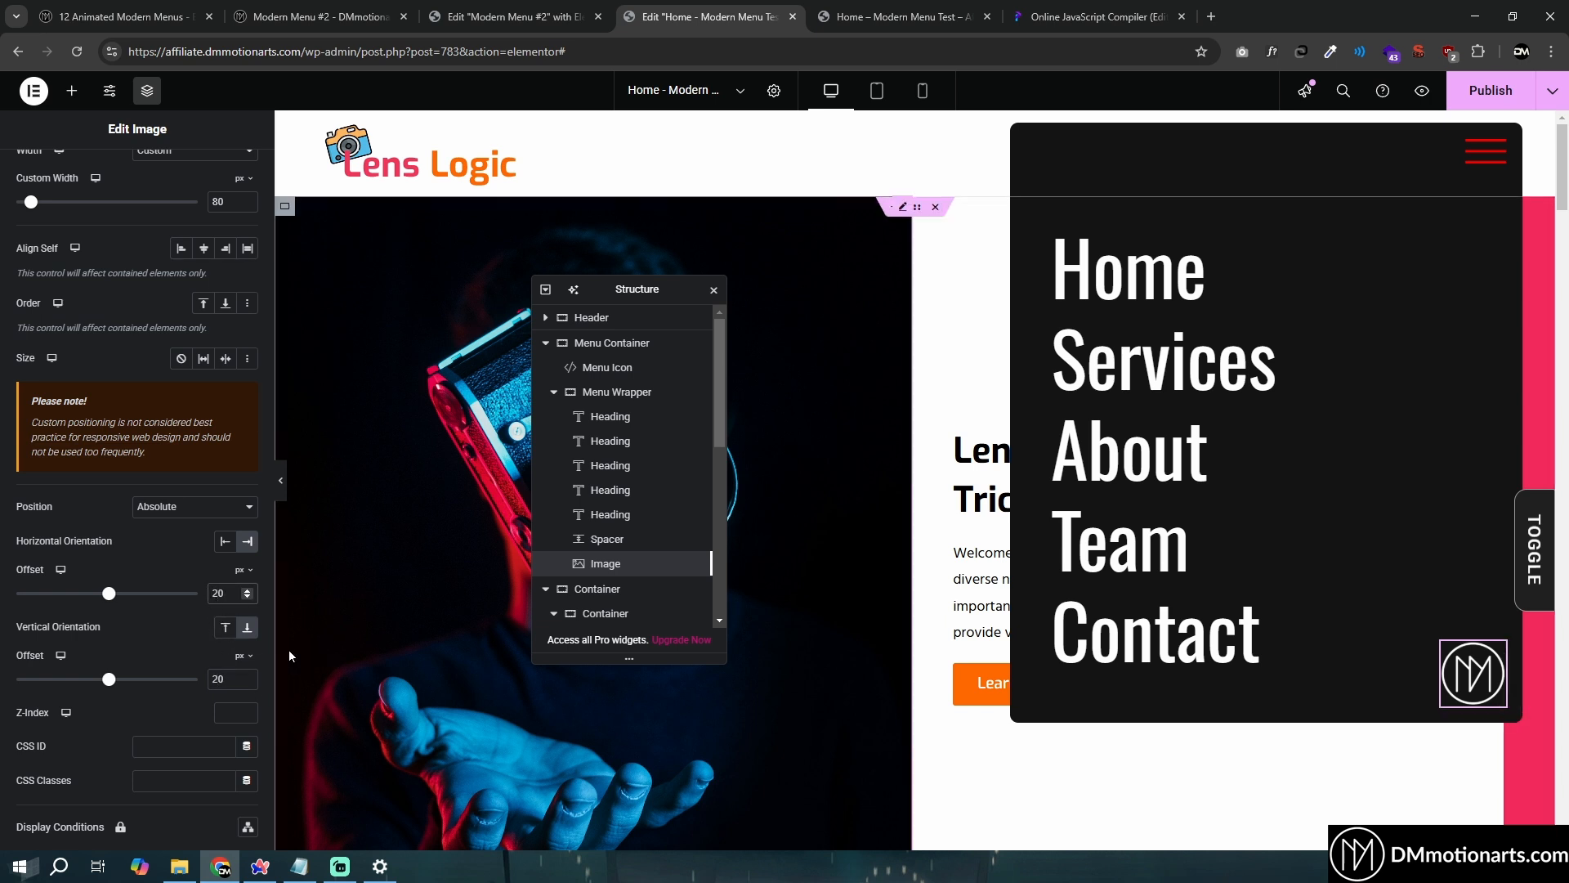
Set the logo image's vertical offset to 50 px and its horizontal offset to 20 px
{"action": "double_click", "coordinate": [216, 679]}
{"action": "type", "text": "50"}
{"action": "double_click", "coordinate": [216, 594]}
{"action": "type", "text": "50"}
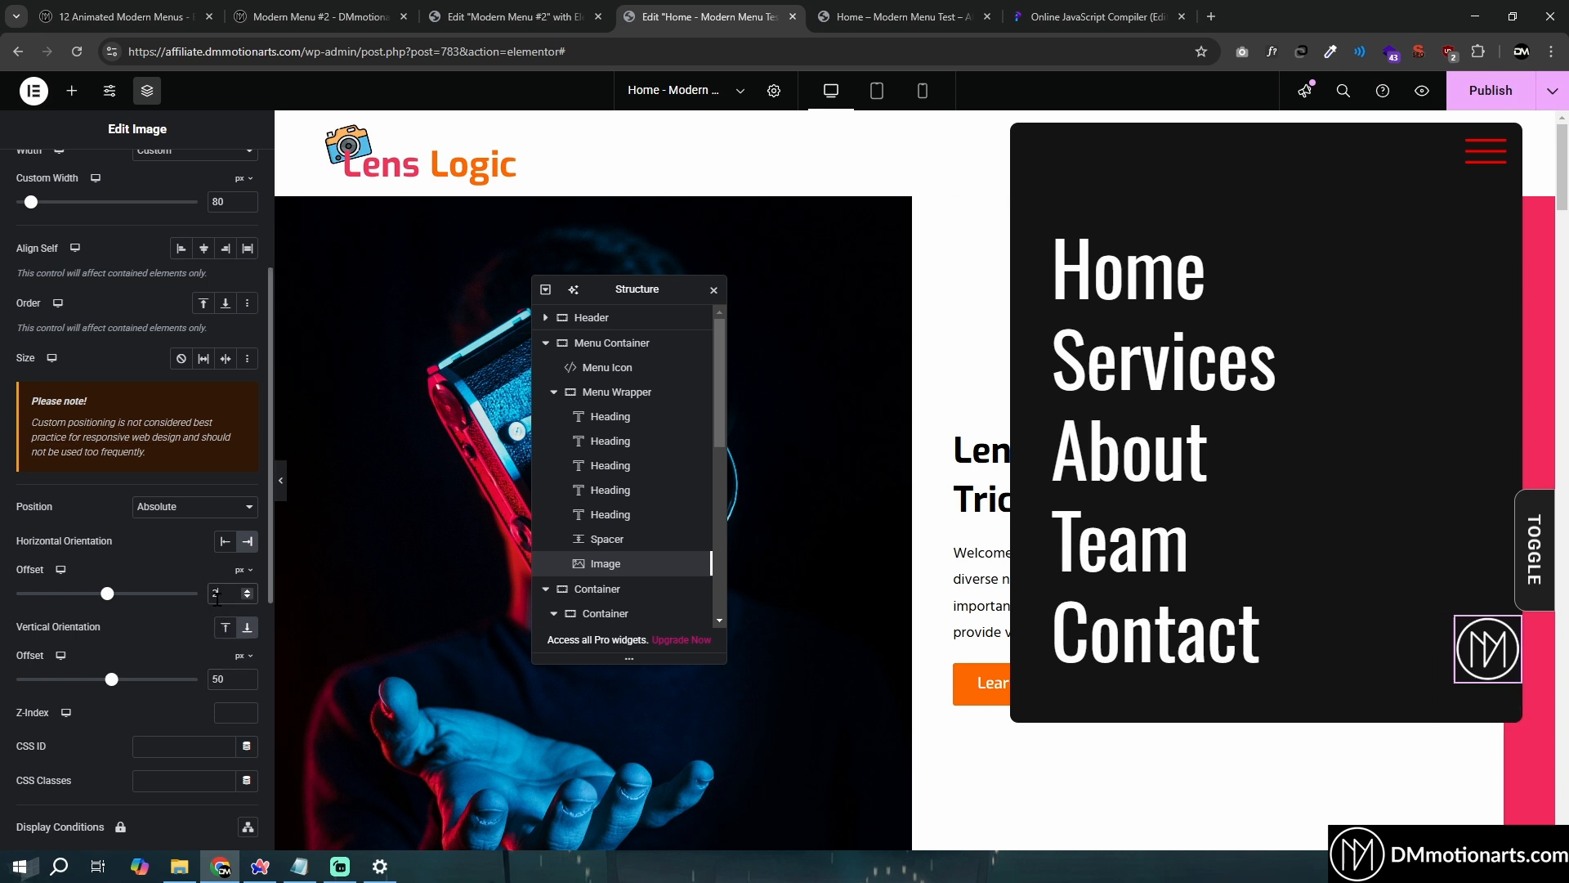
{"action": "type", "text": "20"}
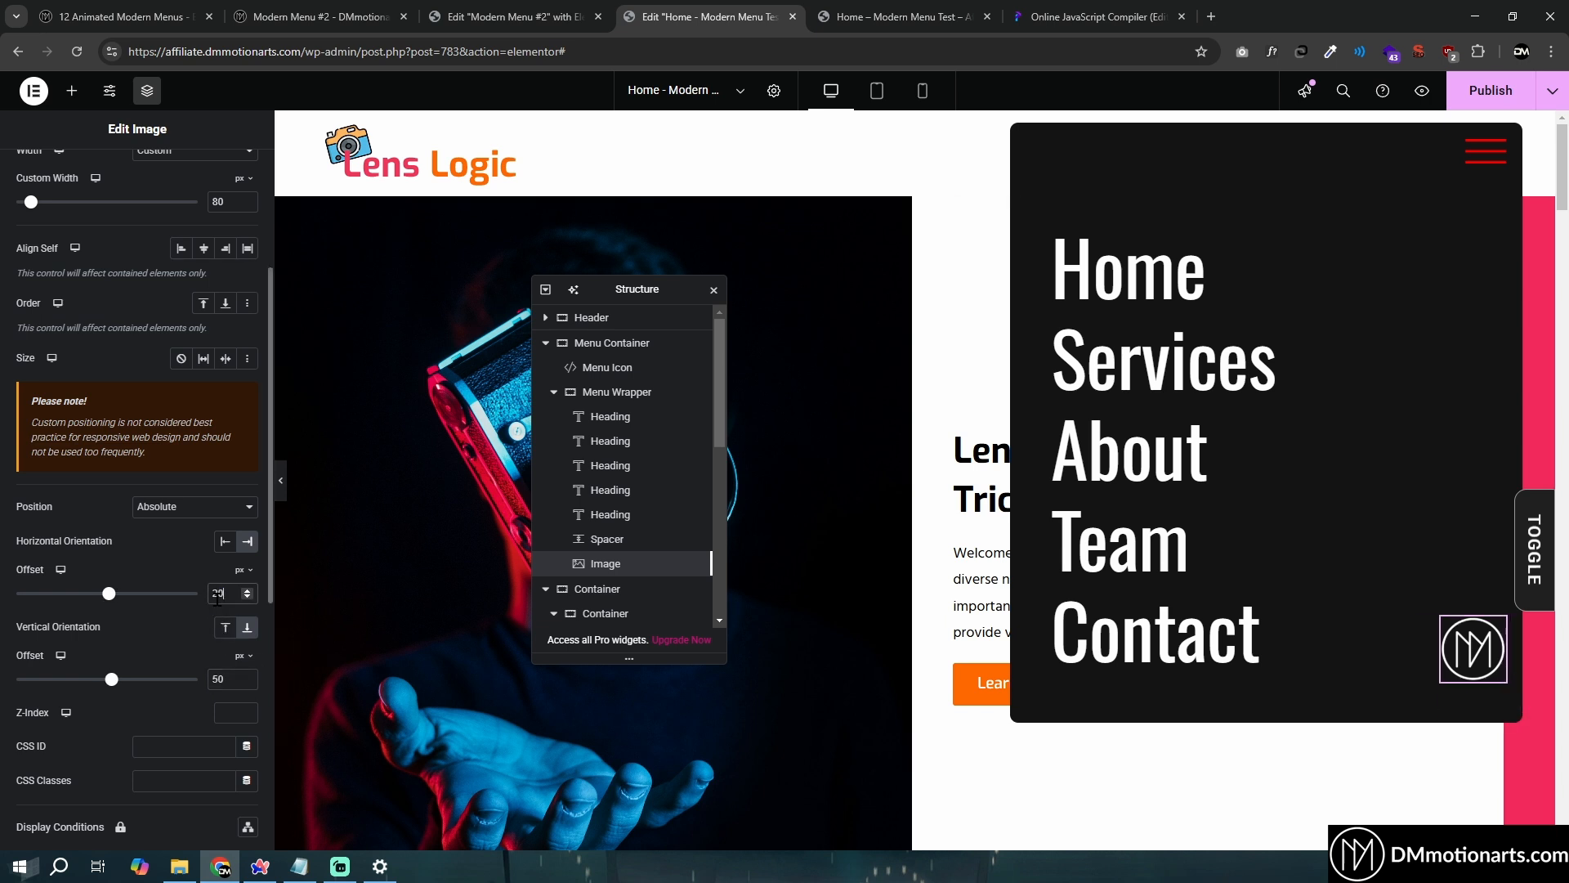
Copy the class name dm-menu-icon-6 from the Notepad list and assign it as the Menu Icon widget's CSS class
{"action": "left_click", "coordinate": [297, 865]}
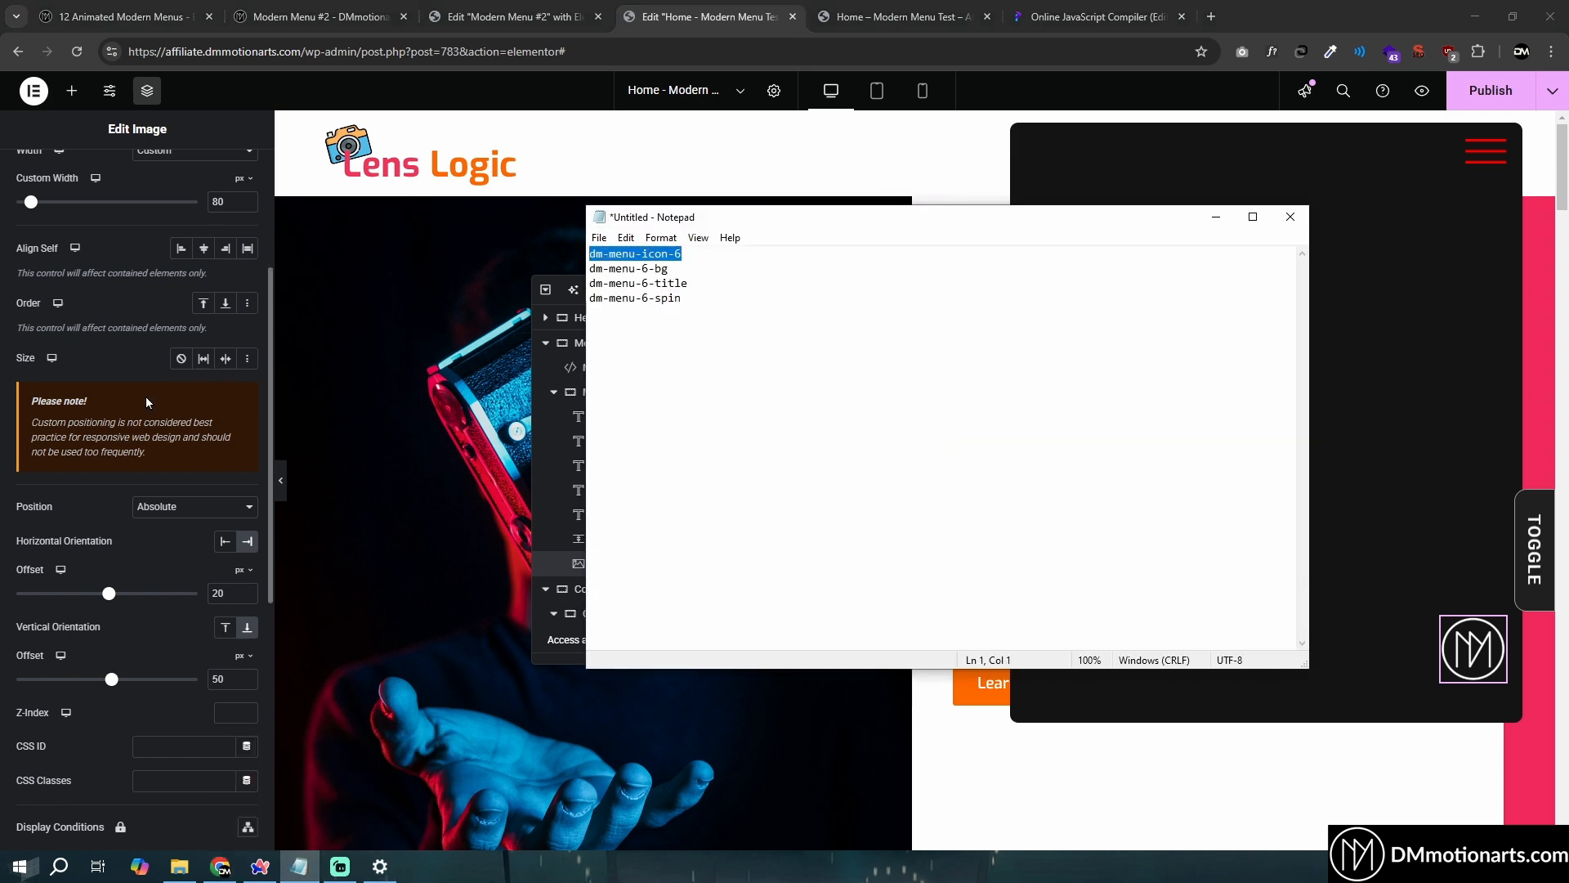
{"action": "left_click", "coordinate": [299, 864]}
{"action": "left_click", "coordinate": [300, 864]}
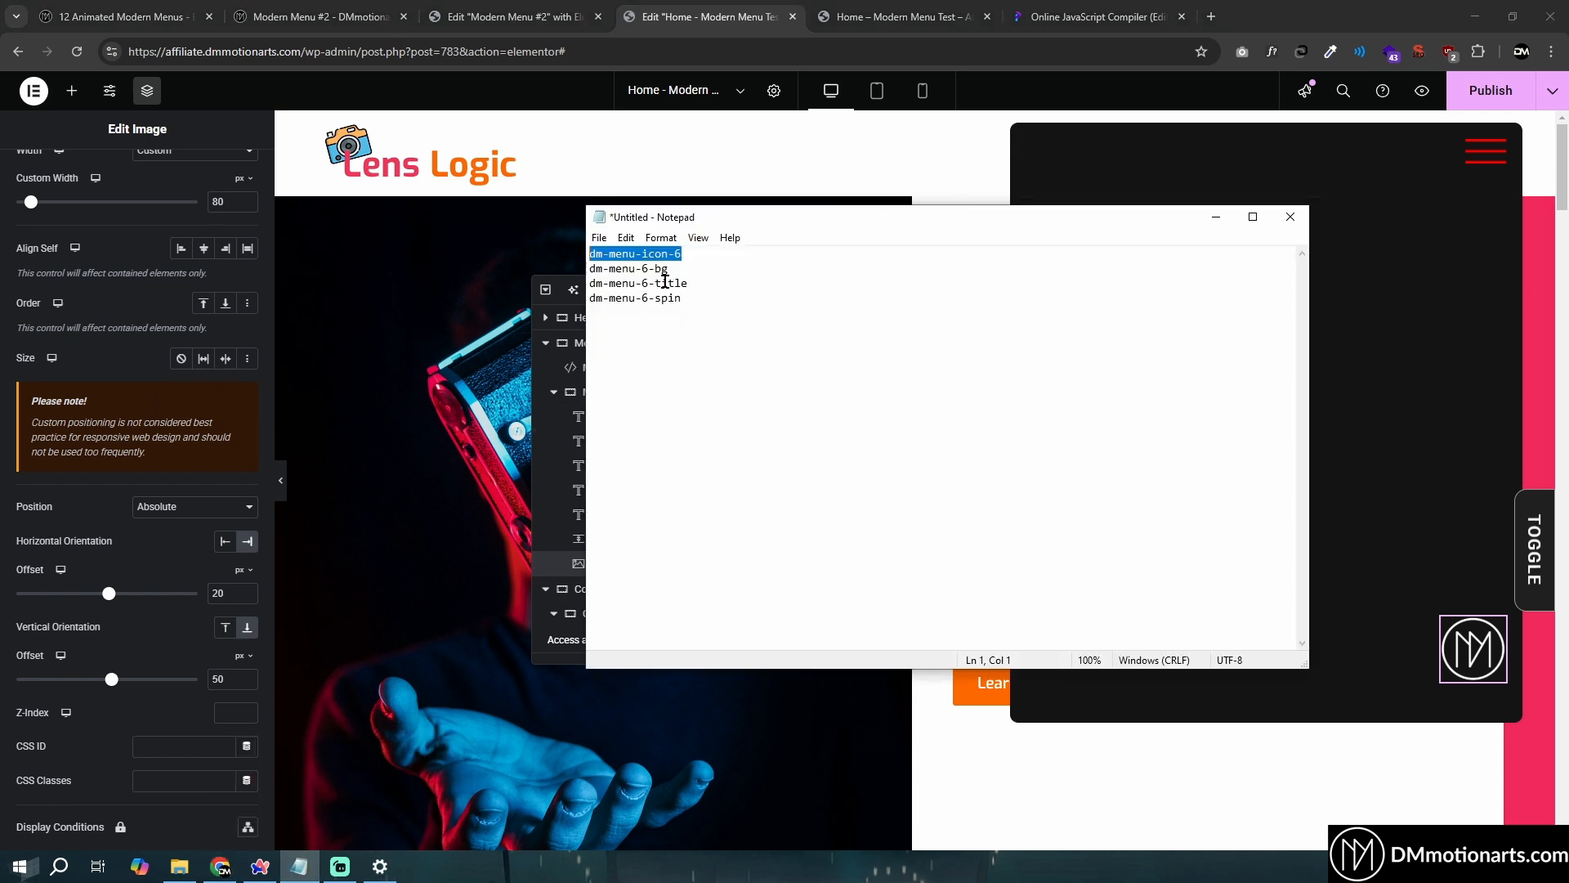
{"action": "left_click_drag", "start_coordinate": [596, 253], "coordinate": [575, 255]}
{"action": "key", "text": "ctrl+c"}
{"action": "left_click", "coordinate": [237, 413]}
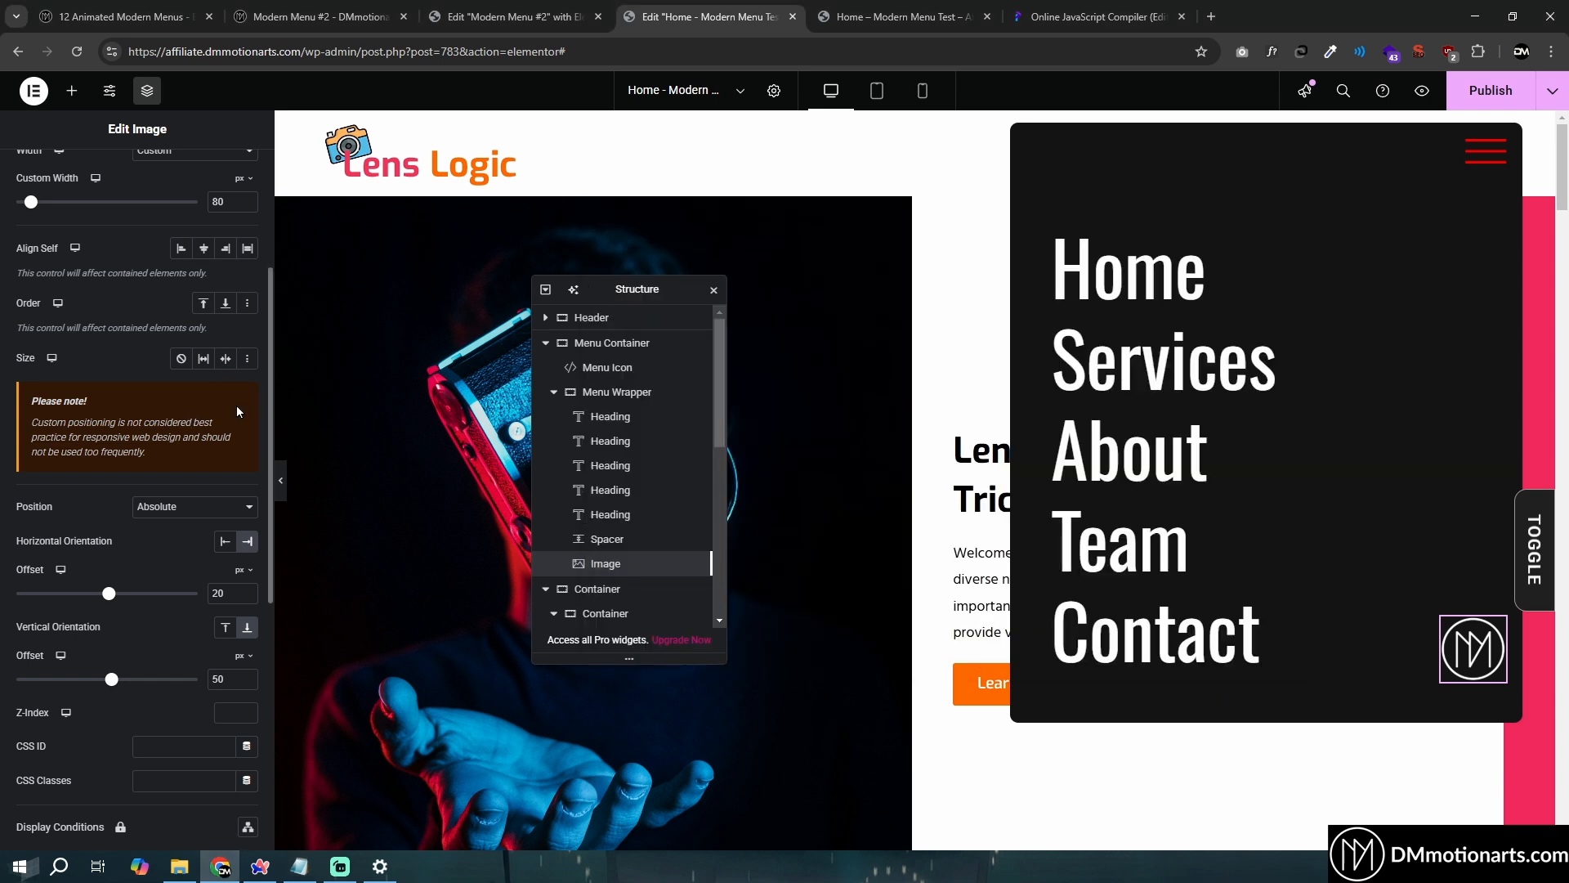
{"action": "left_click", "coordinate": [613, 375]}
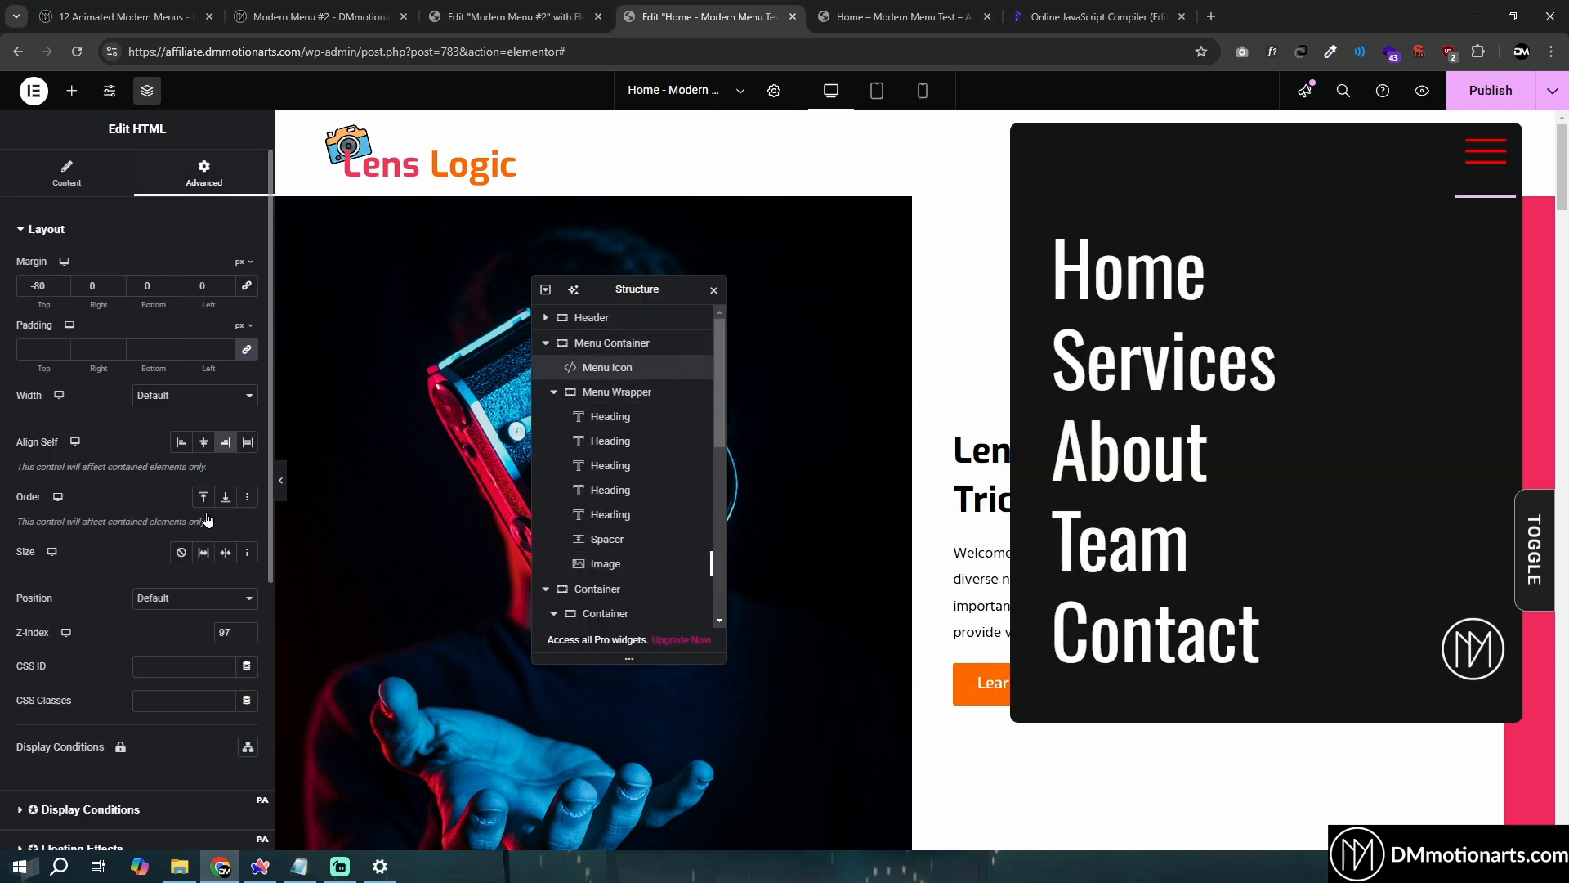
{"action": "left_click", "coordinate": [179, 700]}
{"action": "key", "text": "ctrl+v"}
Copy dm-menu-6-bg from the Notepad list and assign it as the Menu Wrapper container's CSS class
{"action": "left_click", "coordinate": [299, 865]}
{"action": "left_click_drag", "start_coordinate": [685, 270], "coordinate": [575, 274]}
{"action": "key", "text": "ctrl+c"}
{"action": "left_click", "coordinate": [126, 564]}
{"action": "left_click", "coordinate": [612, 399]}
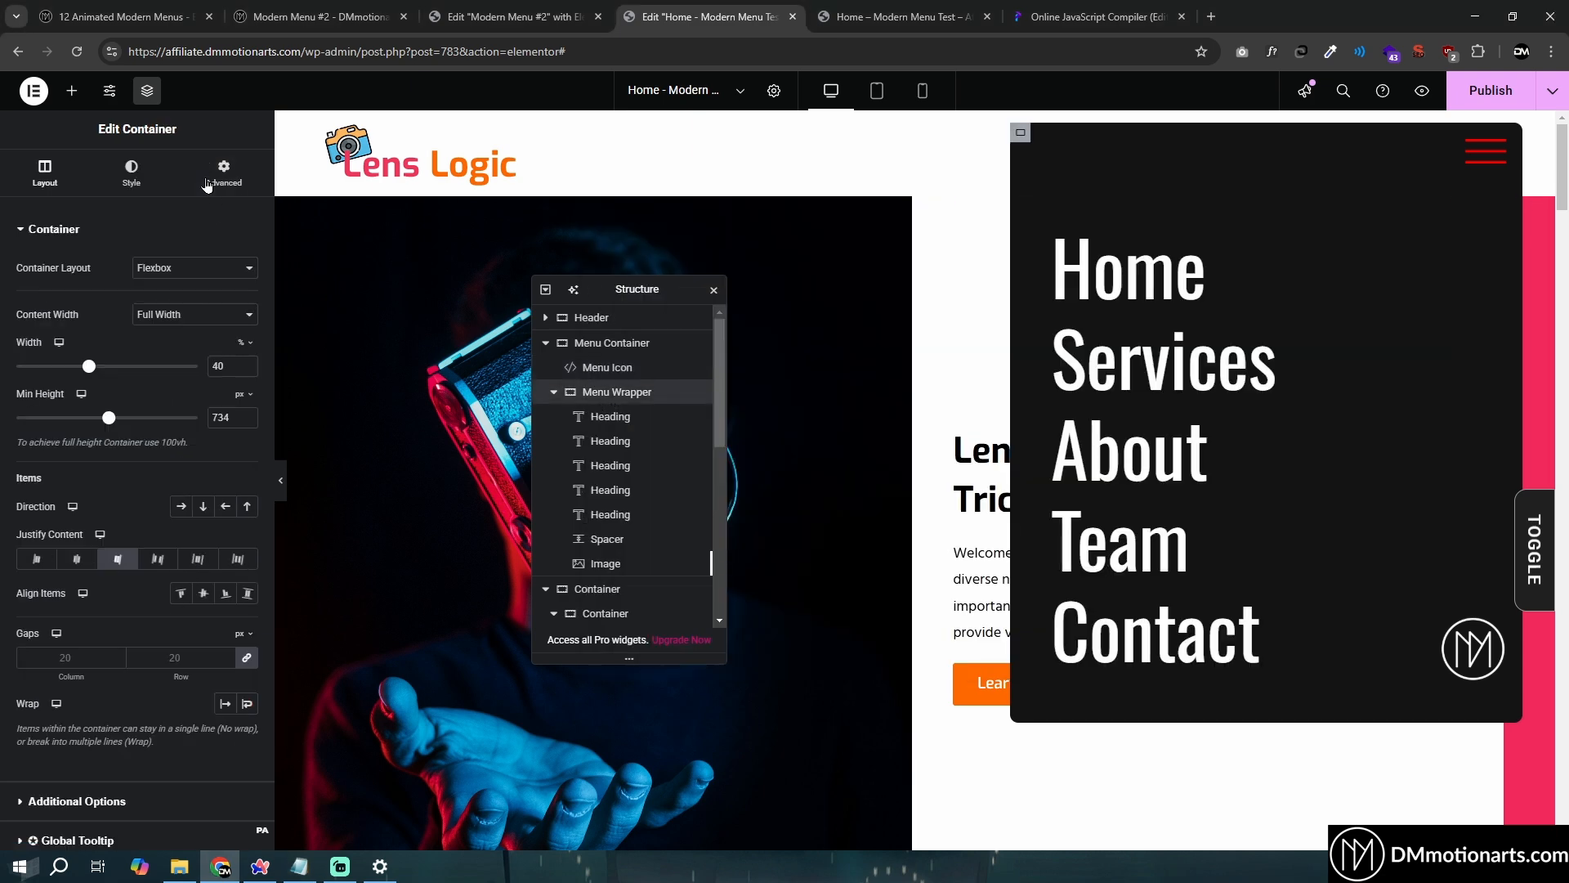
{"action": "scroll", "coordinate": [145, 616], "scroll_direction": "down", "scroll_amount": 4}
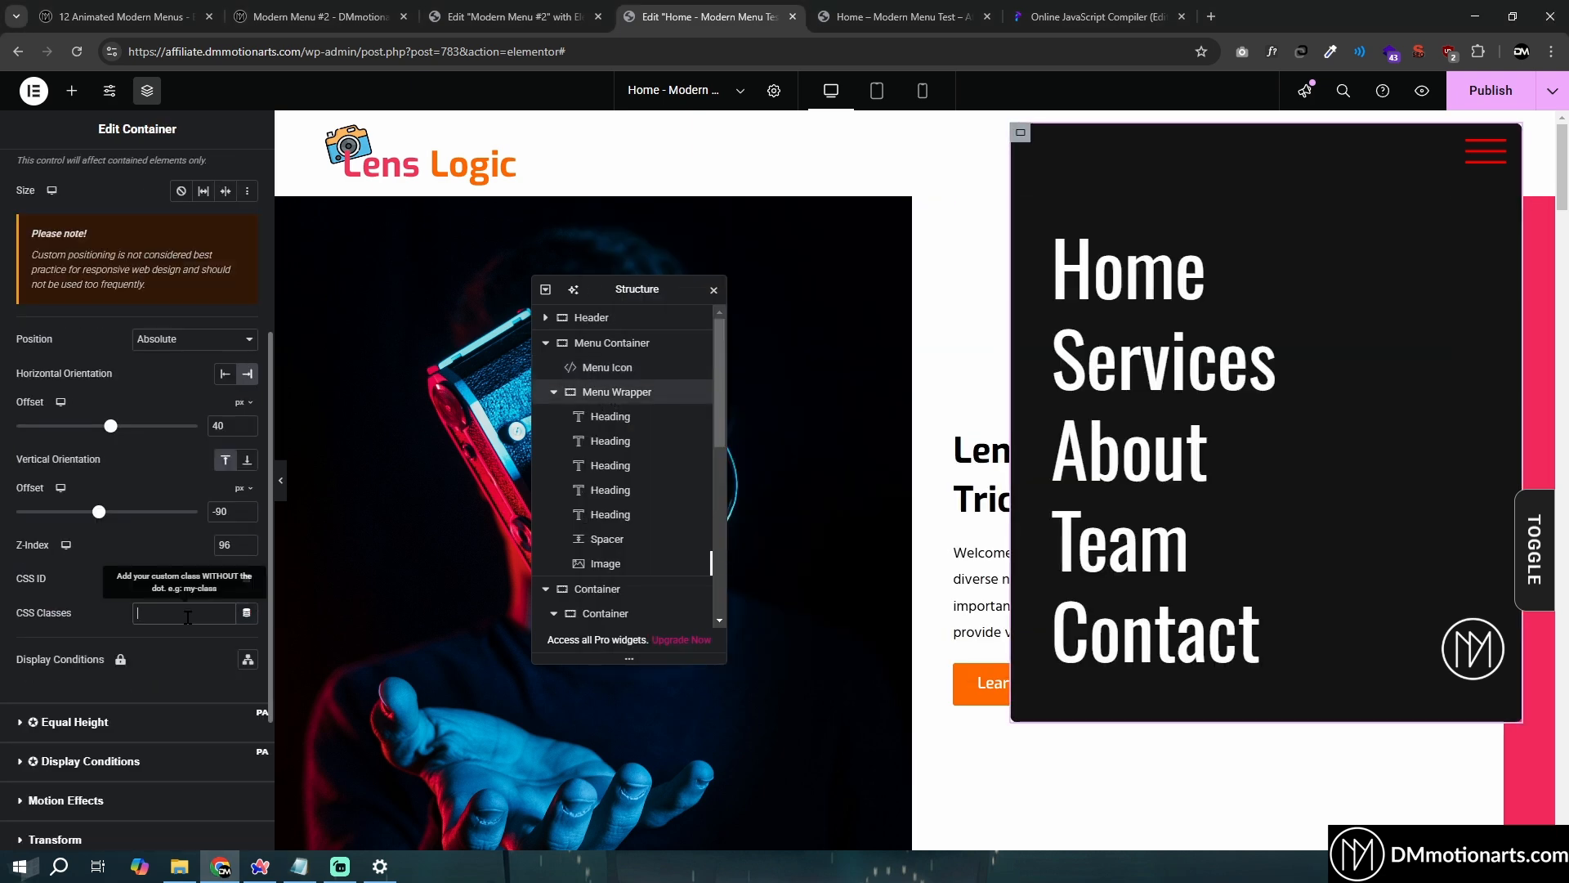
{"action": "left_click", "coordinate": [184, 613]}
{"action": "key", "text": "ctrl+v"}
Copy dm-menu-6-title from the Notepad list and assign it as the Home heading's CSS class
{"action": "left_click", "coordinate": [299, 865]}
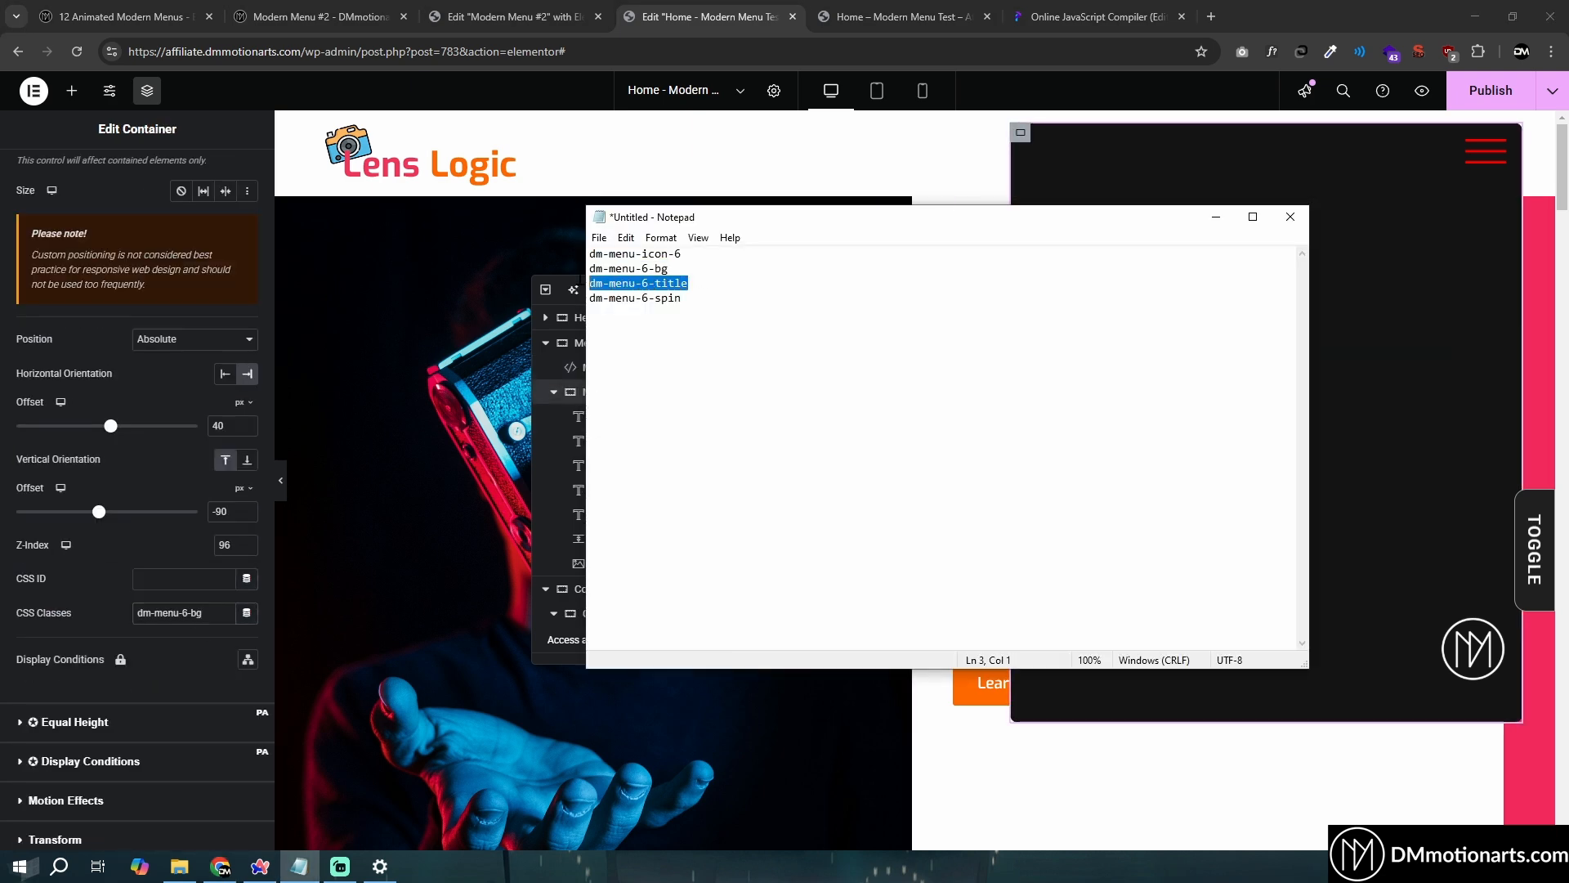
{"action": "left_click", "coordinate": [66, 585]}
{"action": "left_click", "coordinate": [1185, 270]}
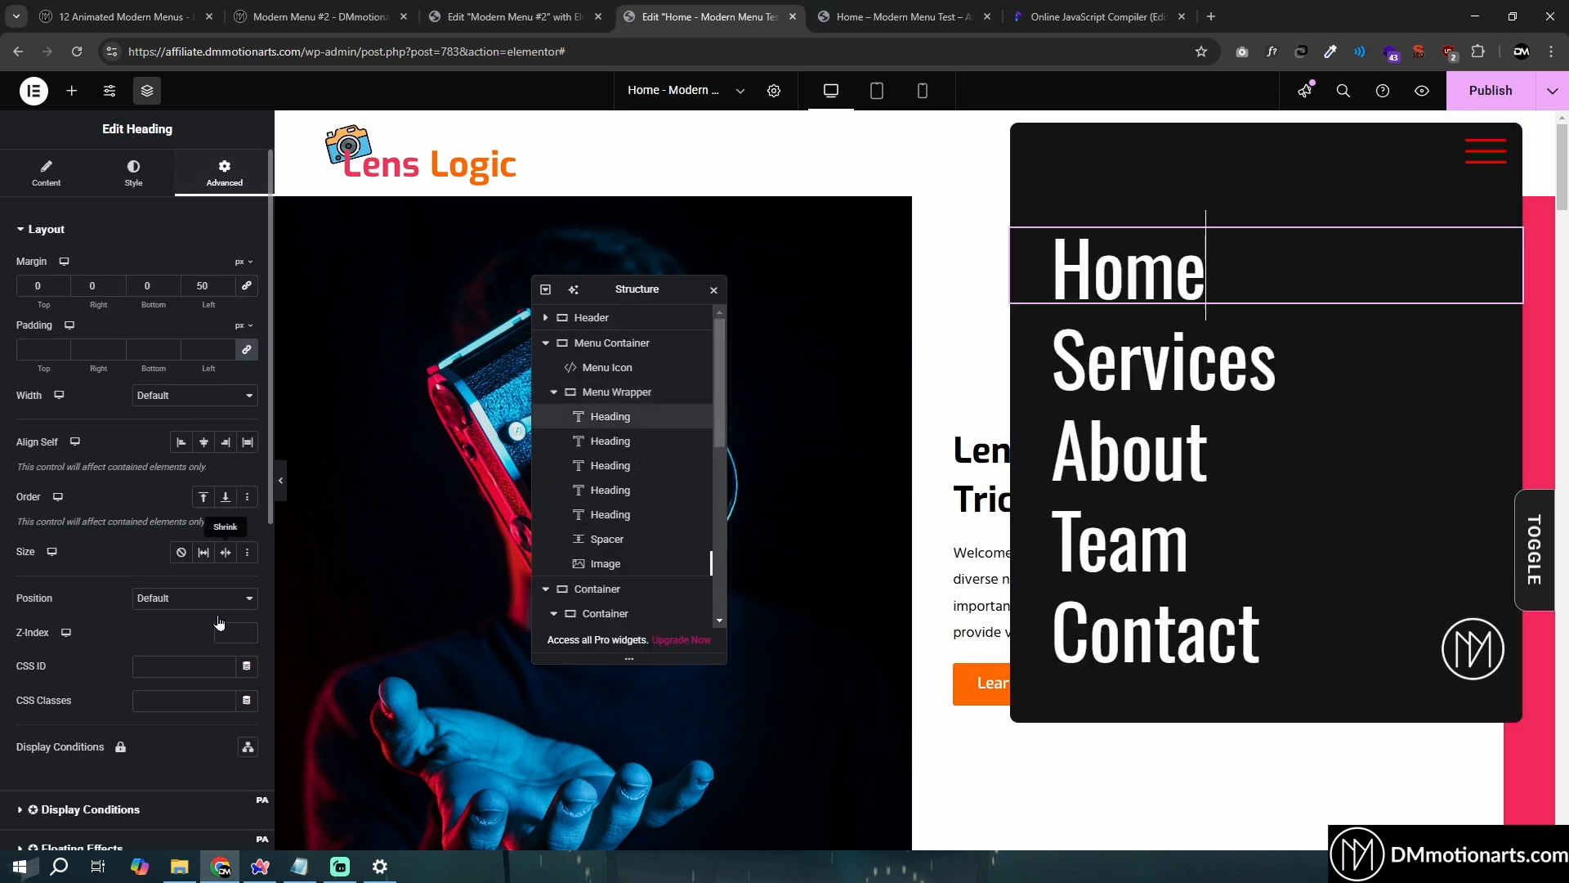
{"action": "left_click", "coordinate": [184, 701]}
{"action": "type", "text": "dm-menu-6-title"}
Copy the Home heading's style onto the Services, About, Team and Contact headings, and check the CSS class on Team and About
{"action": "right_click", "coordinate": [1125, 278]}
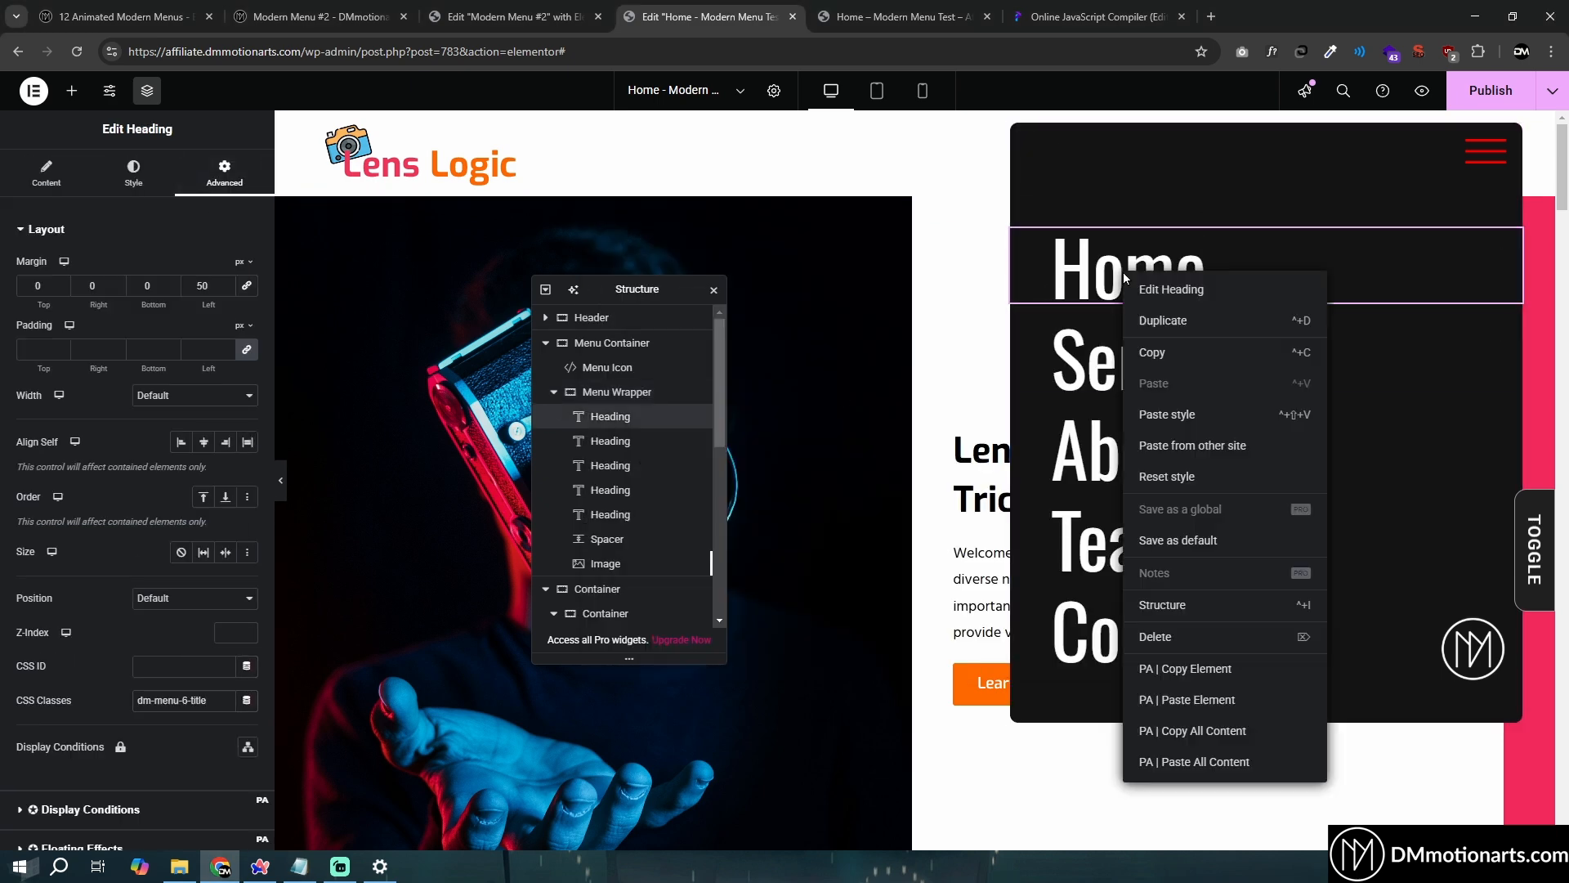
{"action": "left_click", "coordinate": [1154, 353]}
{"action": "right_click", "coordinate": [1131, 343]}
{"action": "left_click", "coordinate": [1162, 479]}
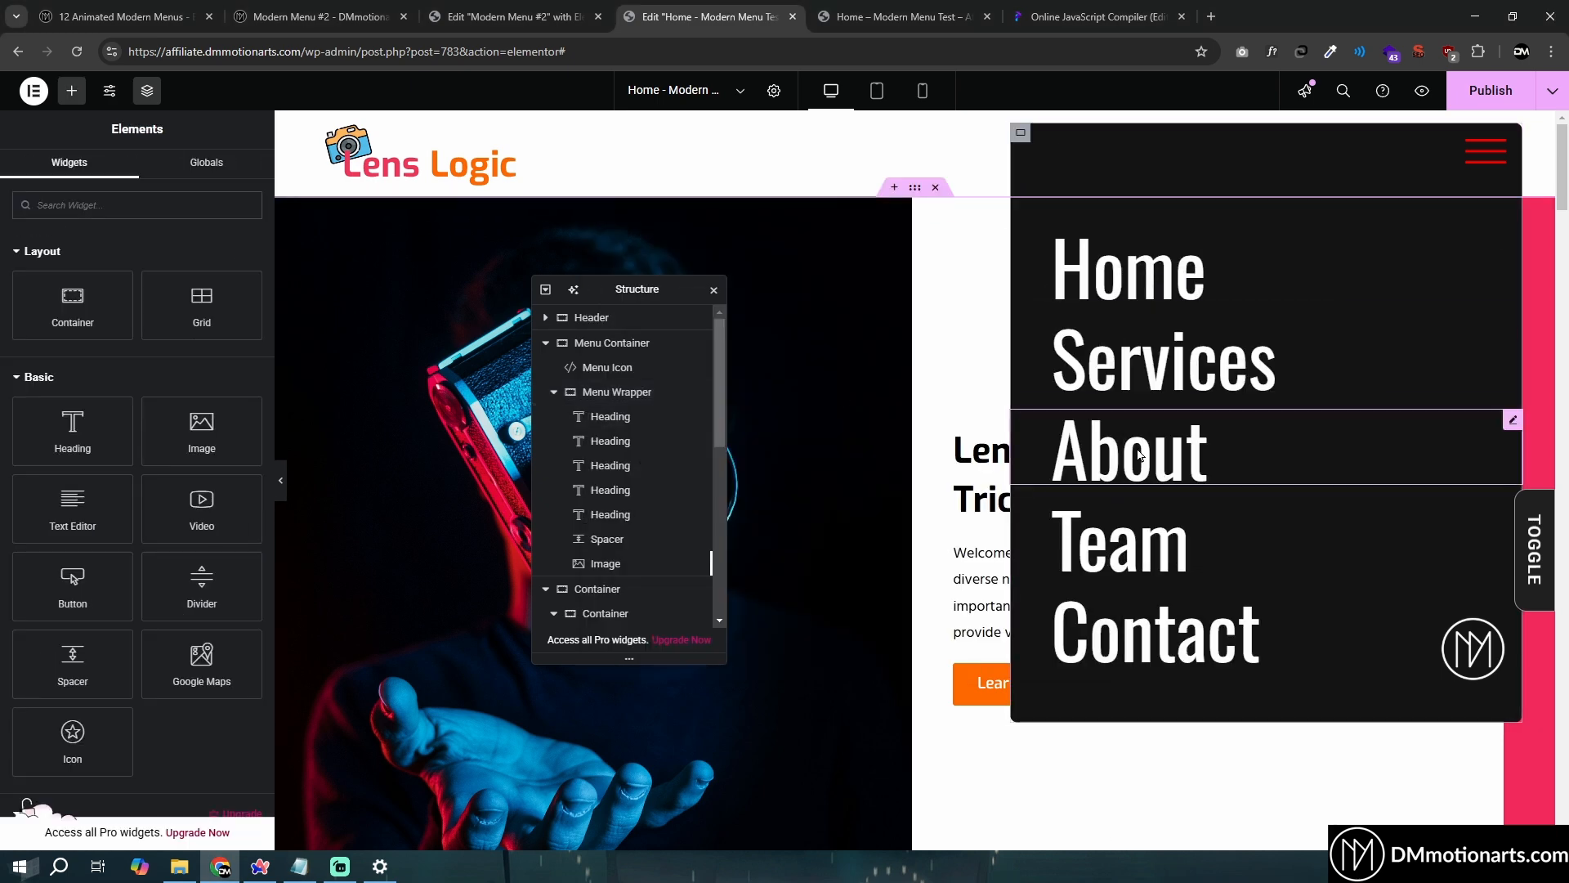
{"action": "right_click", "coordinate": [1140, 455]}
{"action": "left_click", "coordinate": [1174, 483]}
{"action": "right_click", "coordinate": [1105, 541]}
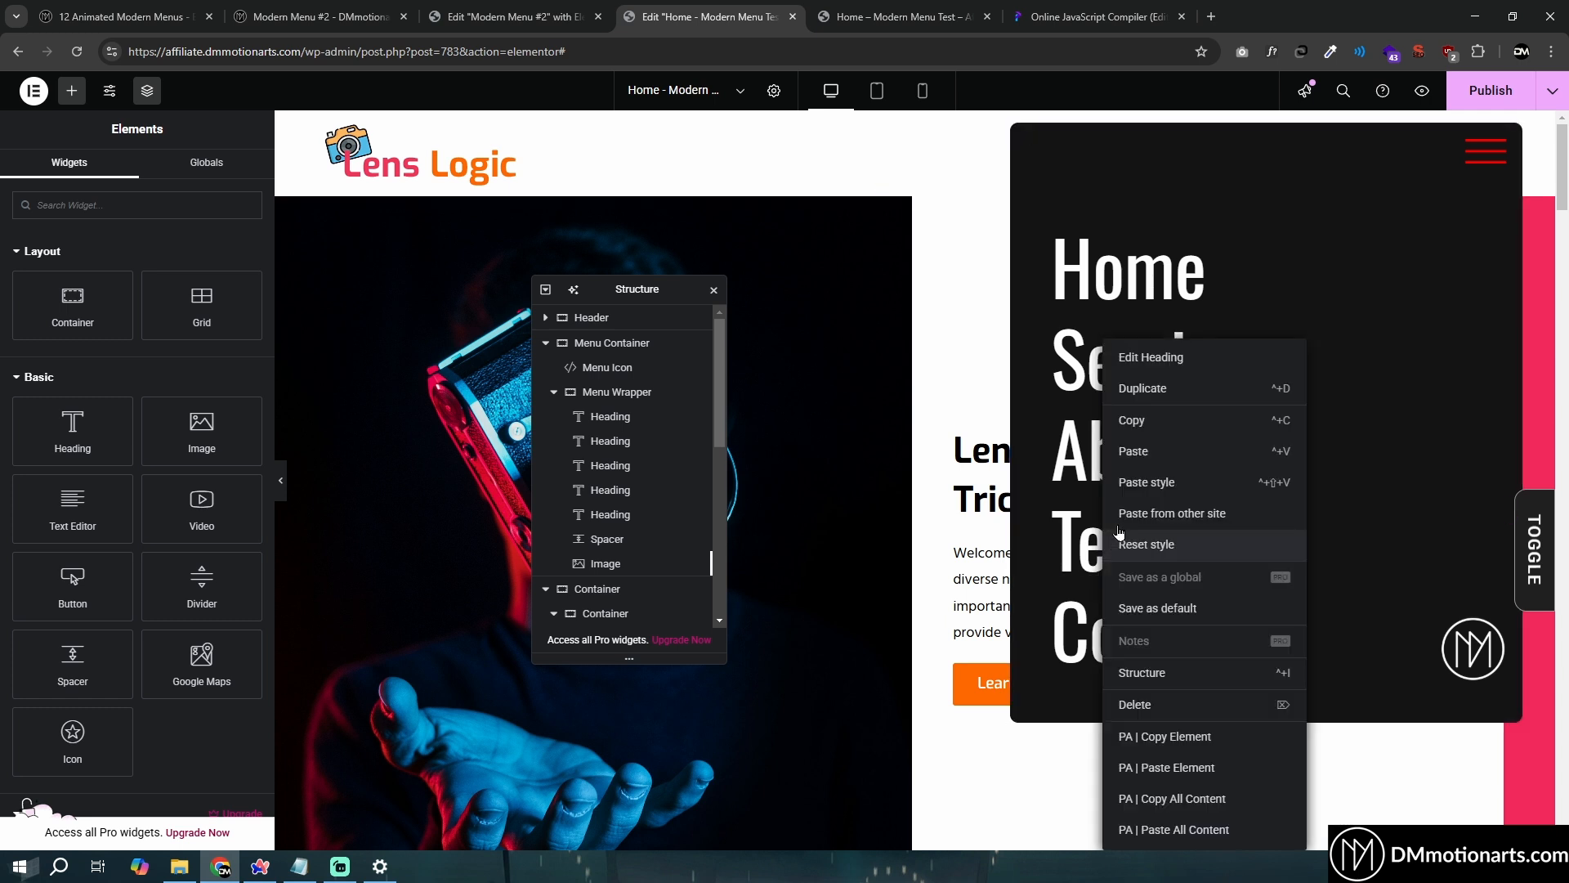
{"action": "left_click", "coordinate": [1148, 482]}
{"action": "right_click", "coordinate": [1087, 628]}
{"action": "left_click", "coordinate": [1142, 482]}
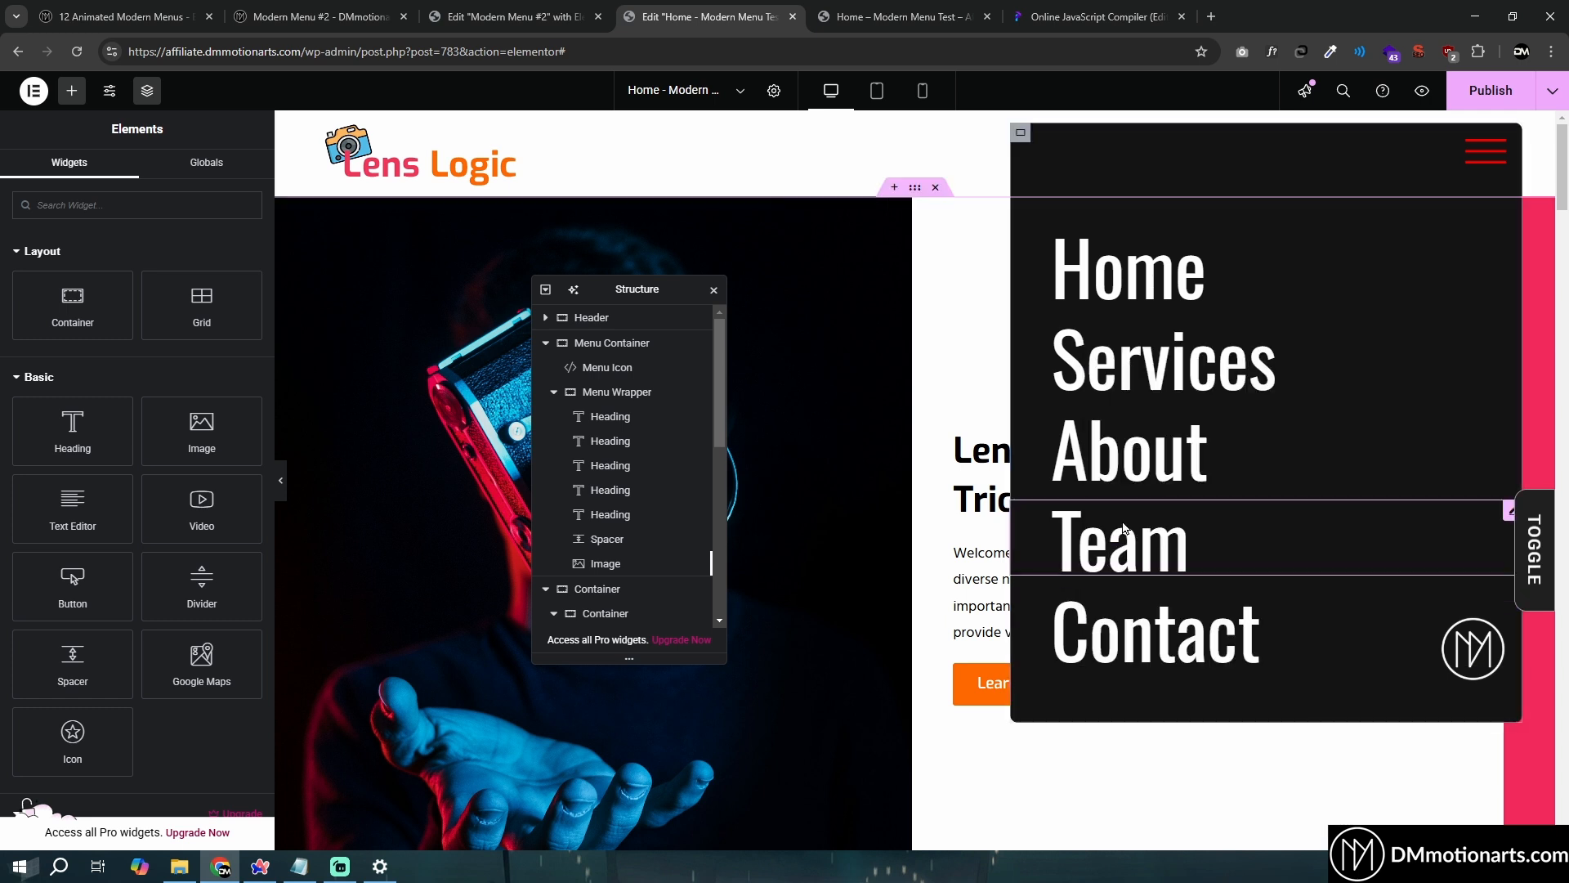
{"action": "left_click", "coordinate": [1119, 539]}
{"action": "left_click", "coordinate": [224, 171]}
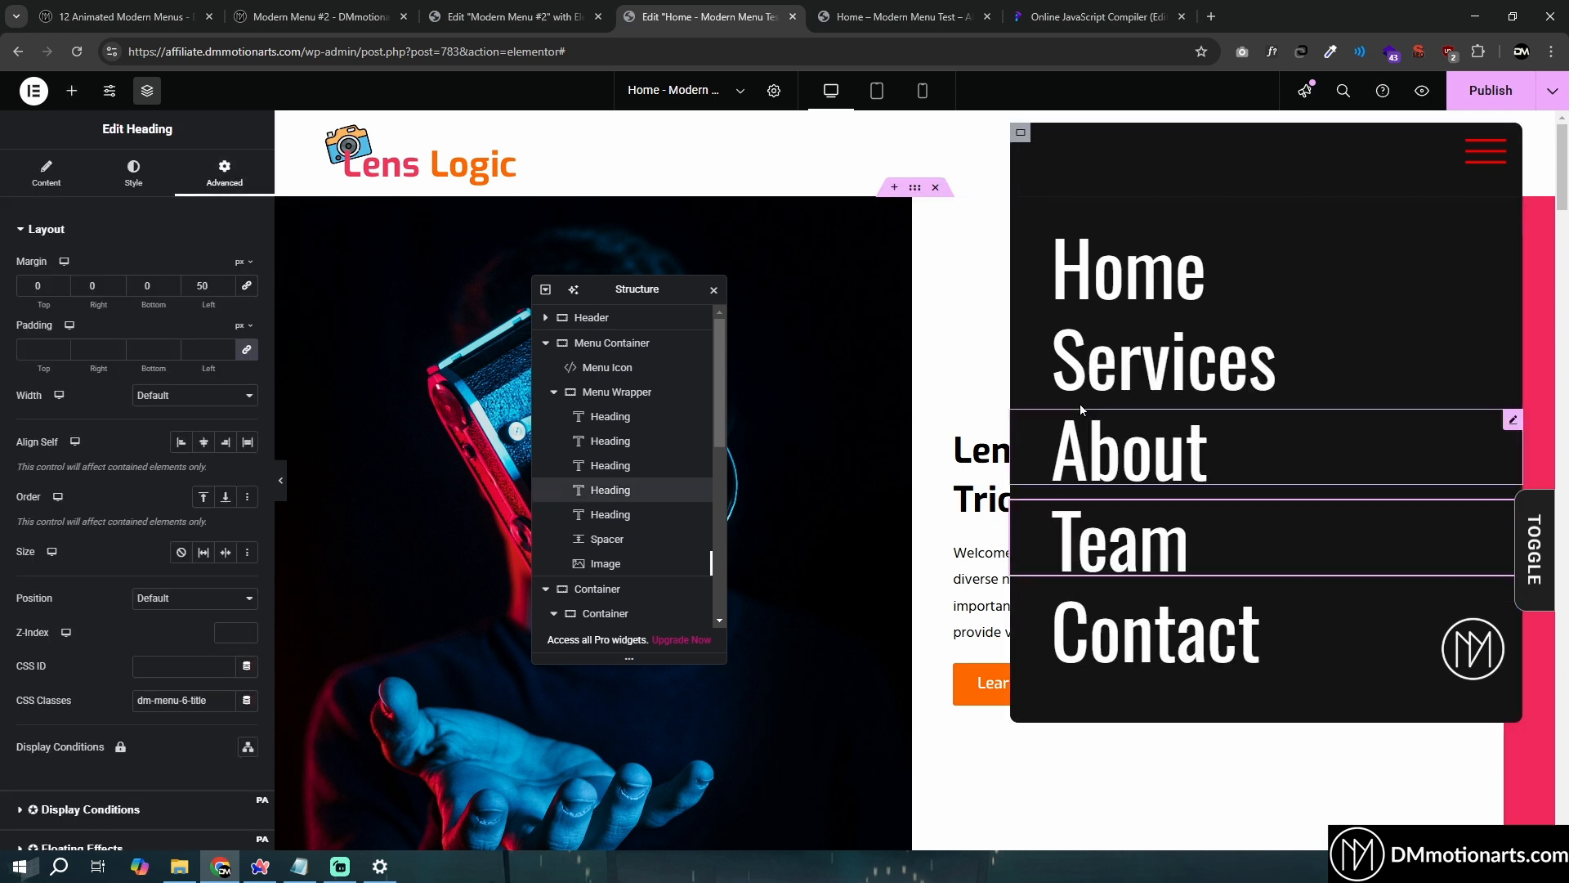
{"action": "left_click", "coordinate": [1136, 450]}
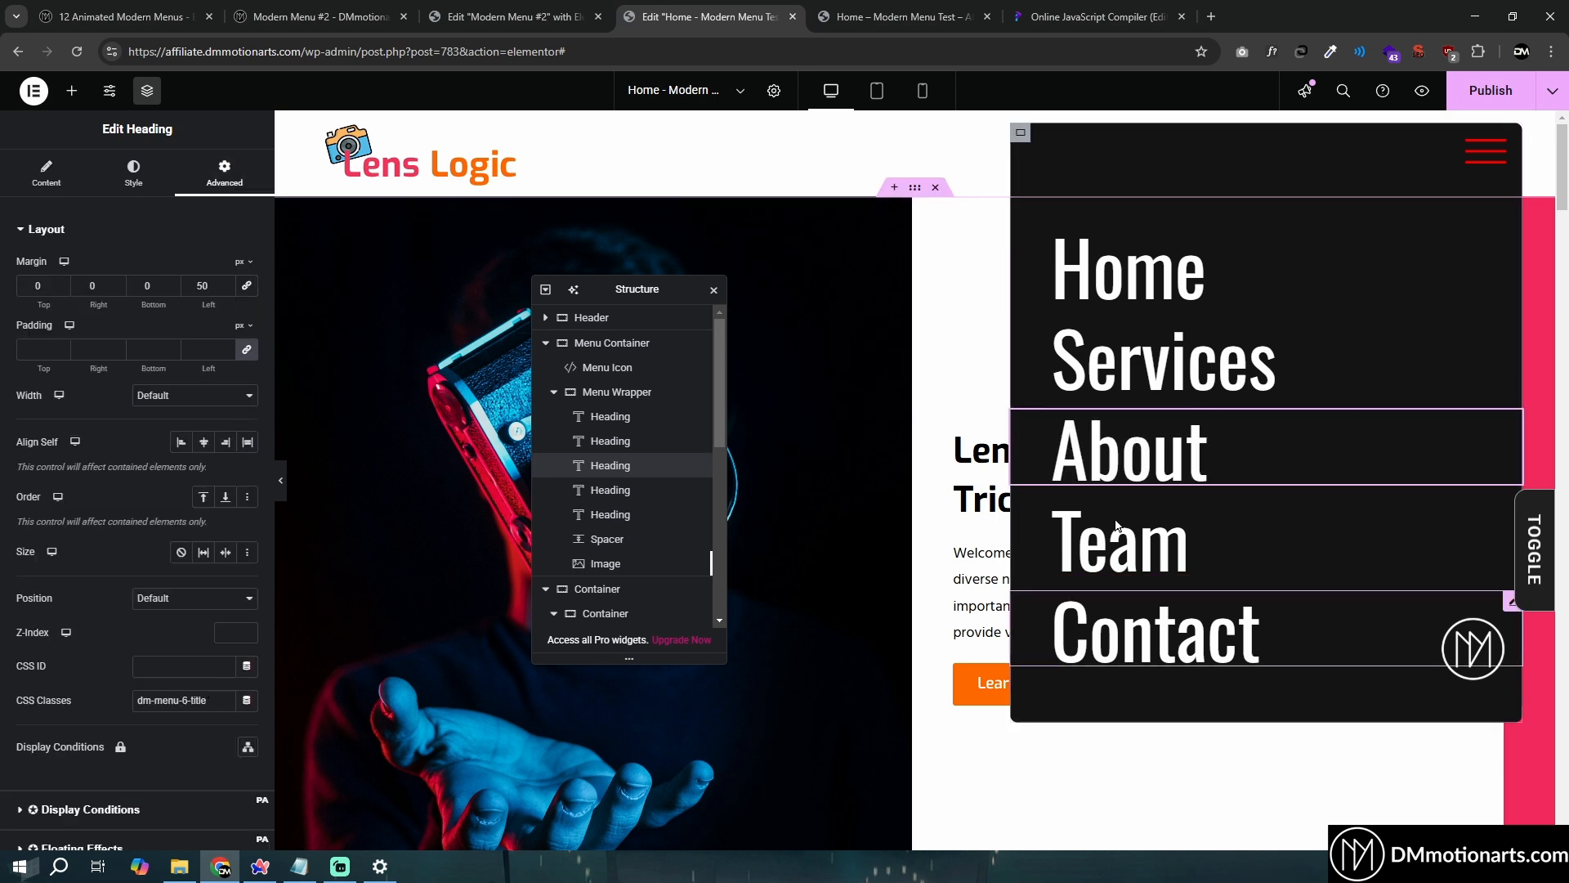
Copy dm-menu-6-spin from the Notepad list and assign it as the logo image's CSS class
{"action": "left_click", "coordinate": [1020, 132]}
{"action": "key", "text": "alt+Tab"}
{"action": "left_click", "coordinate": [687, 307]}
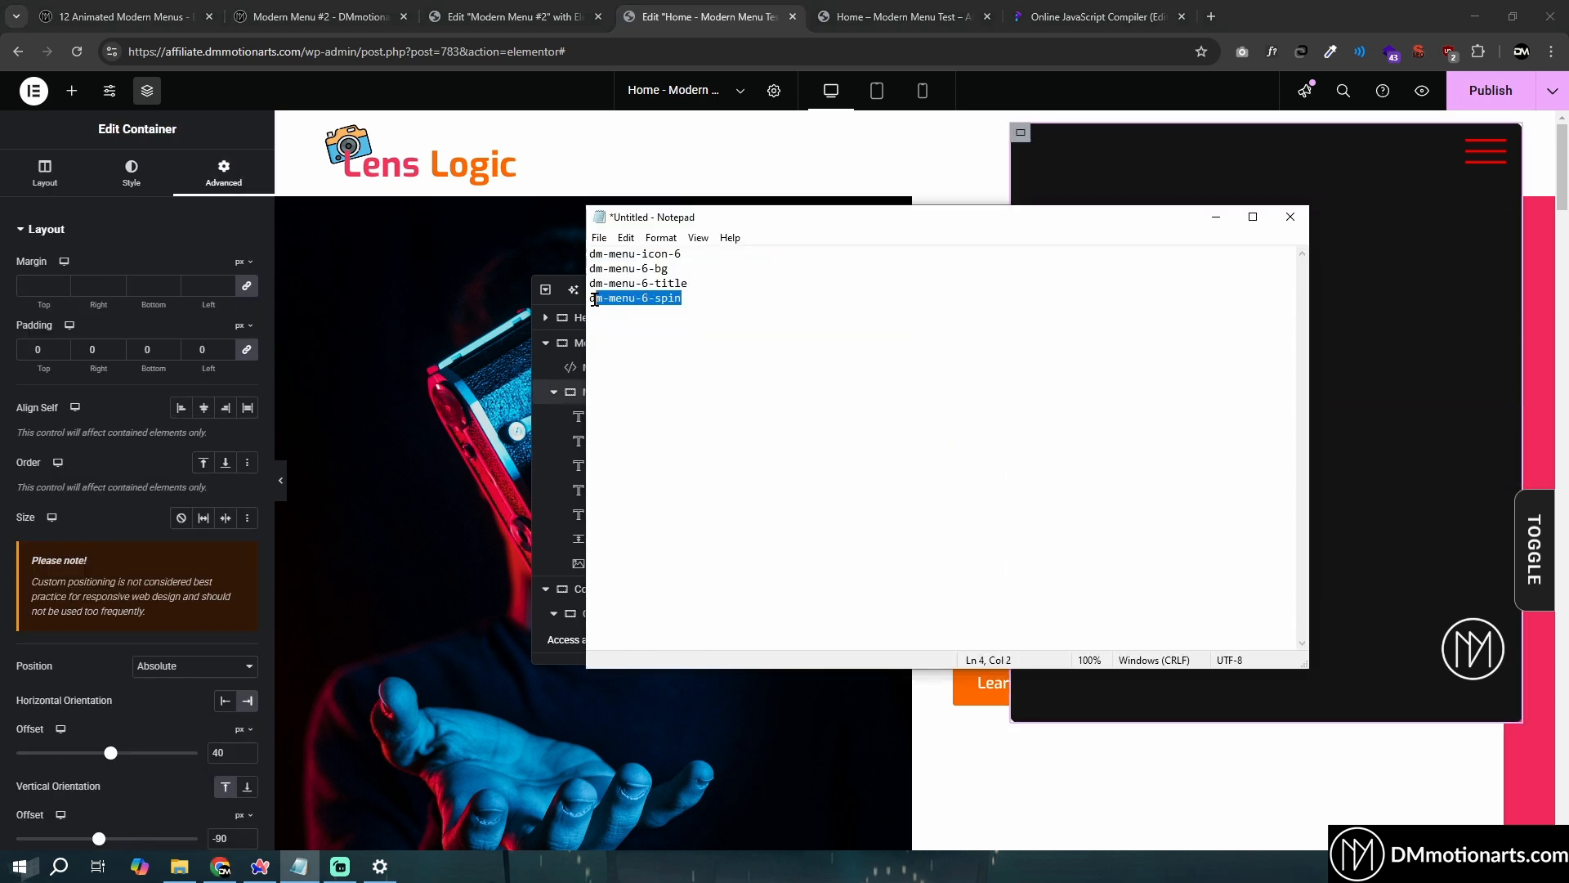
{"action": "left_click", "coordinate": [1473, 646]}
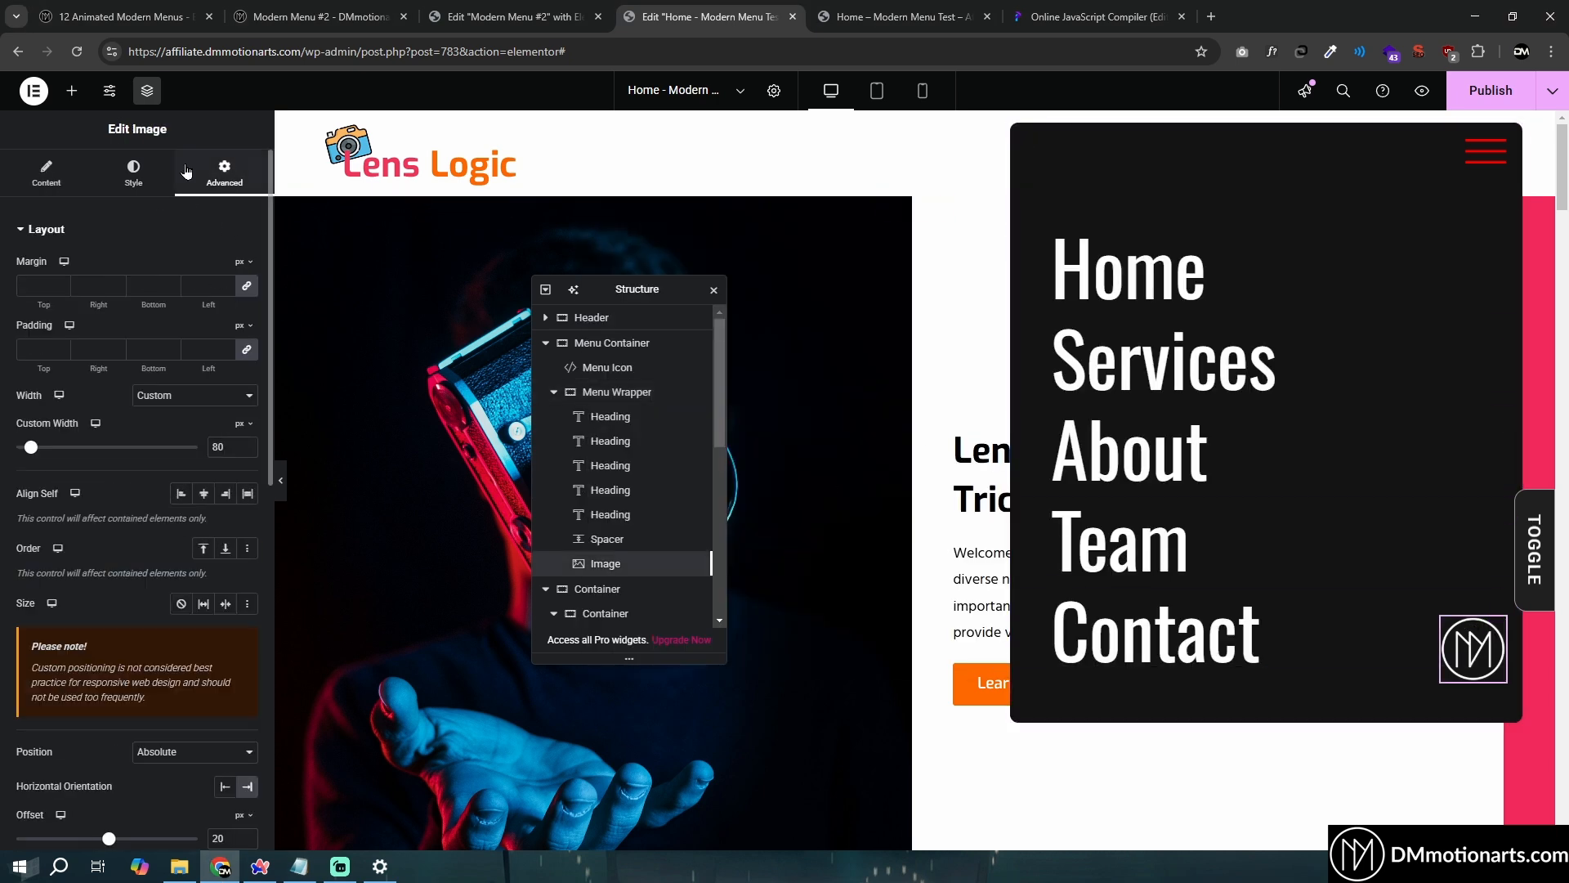
{"action": "scroll", "coordinate": [233, 461], "scroll_direction": "down", "scroll_amount": 4}
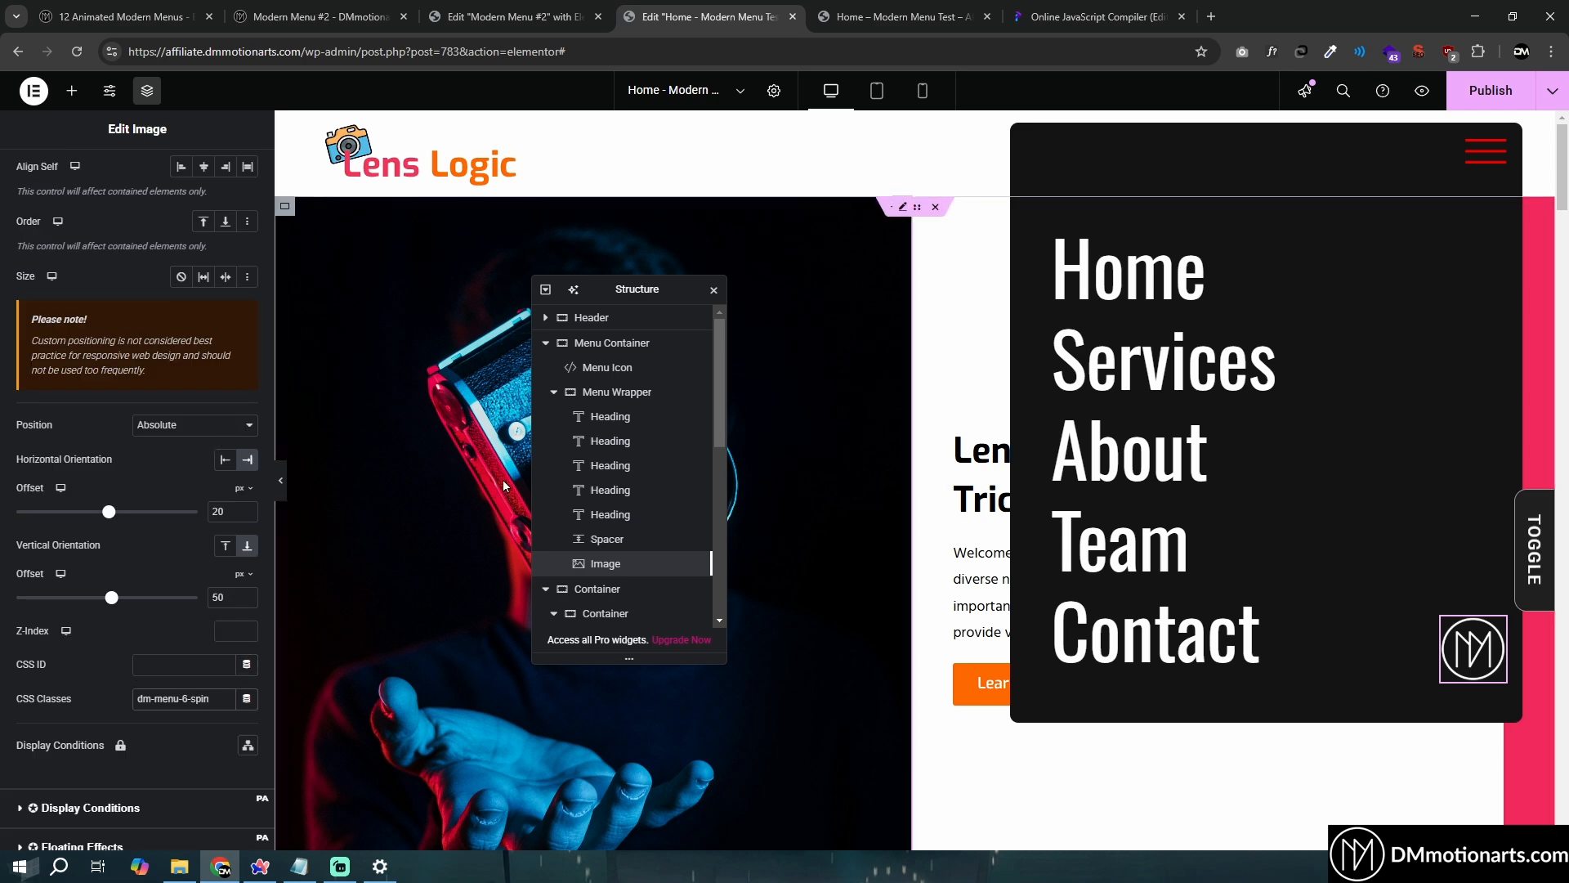
Add an empty HTML widget to the Menu Container, below the Menu Wrapper
{"action": "left_click", "coordinate": [843, 269]}
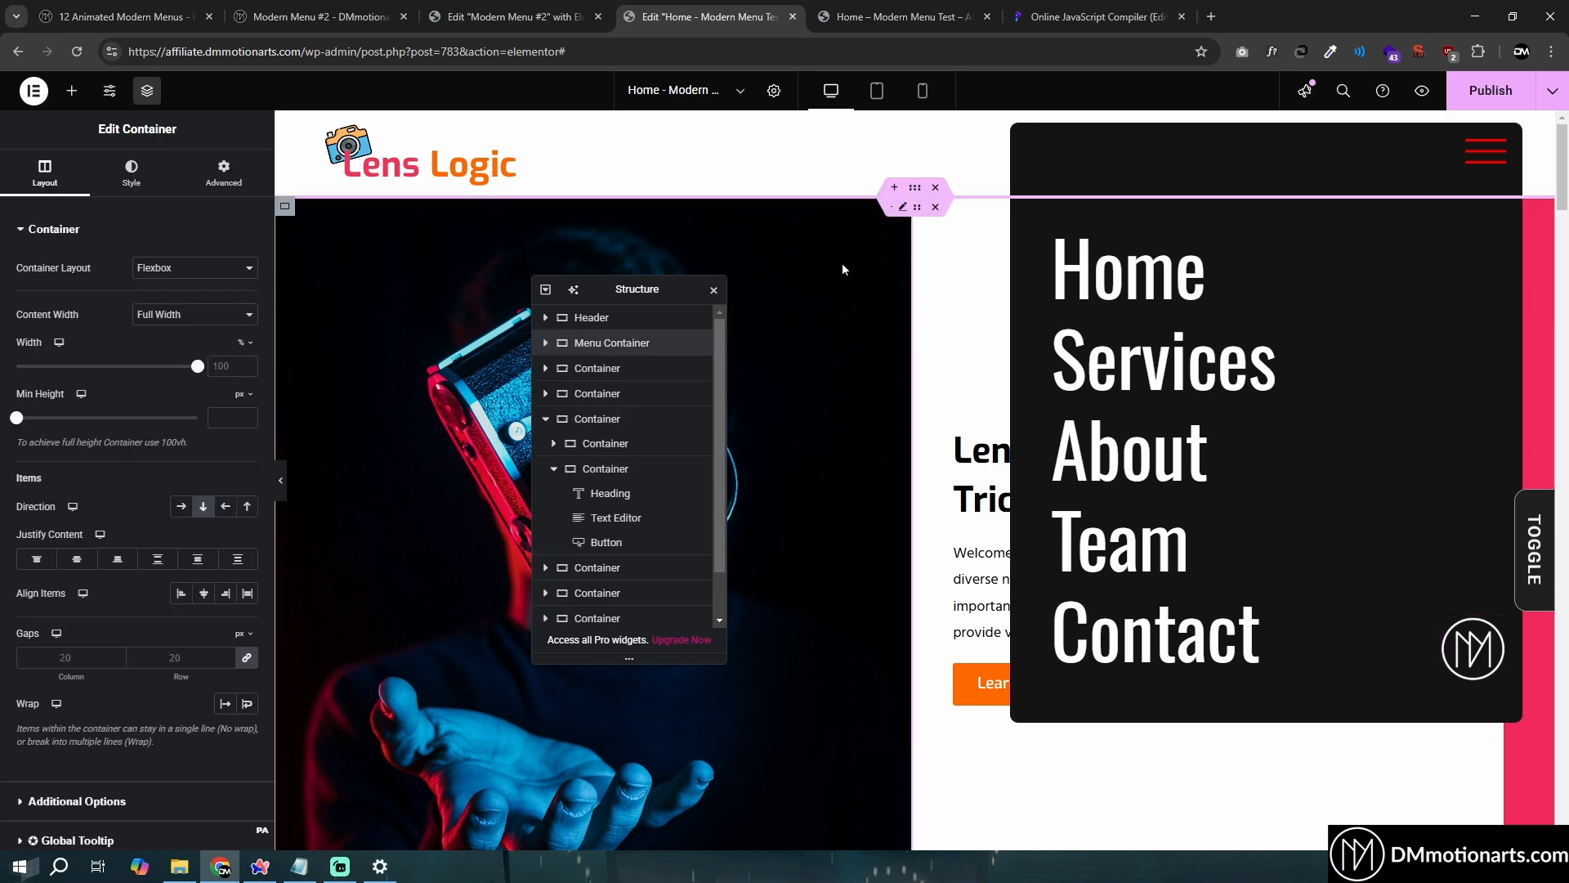
{"action": "left_click", "coordinate": [546, 343]}
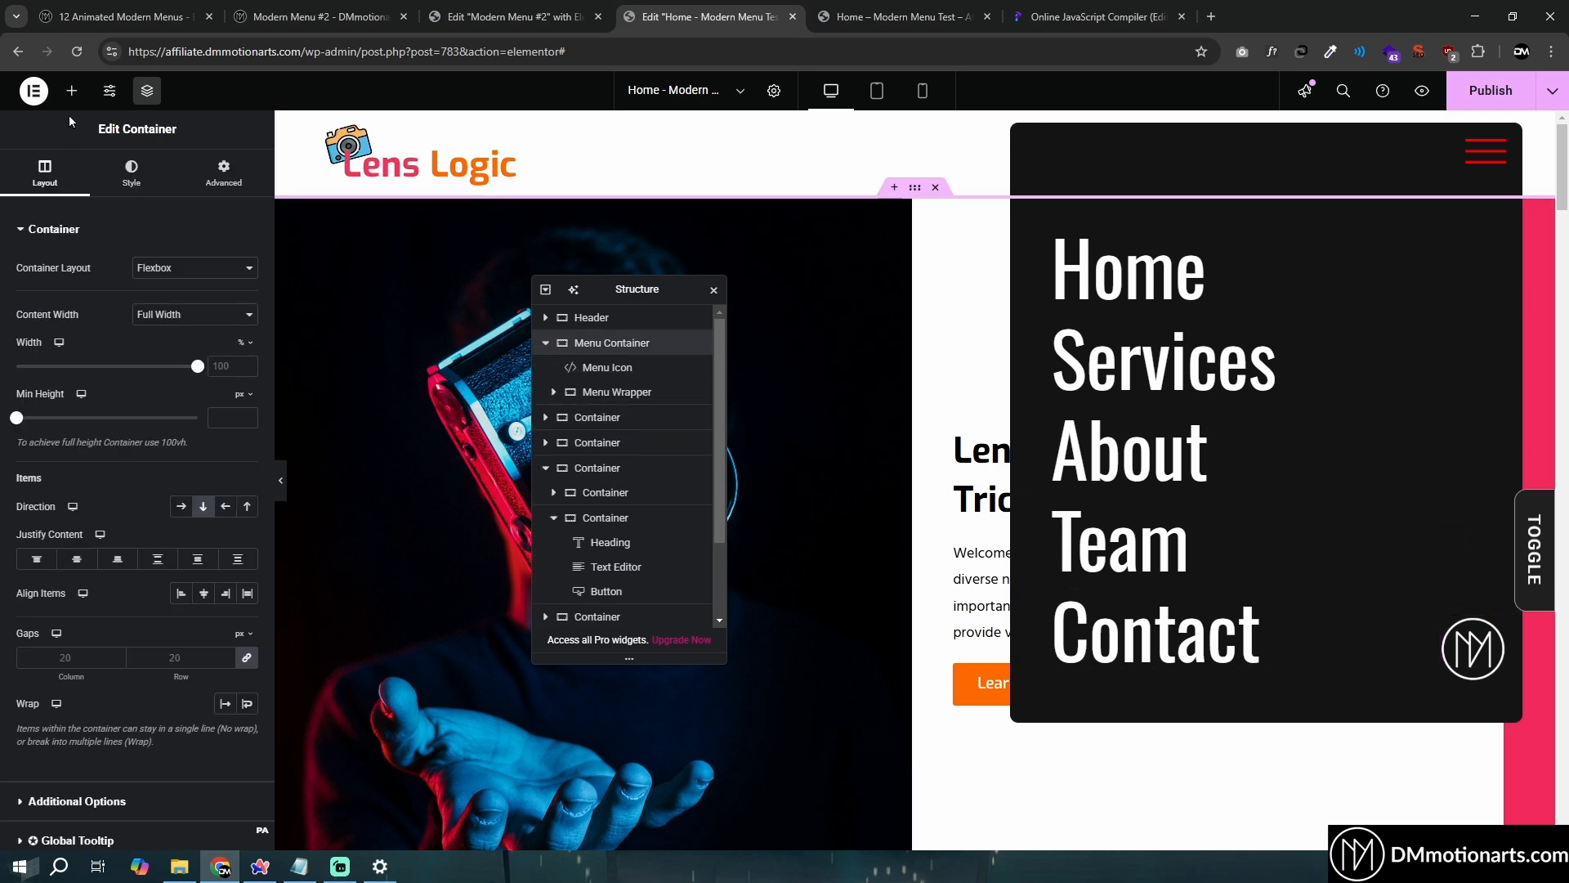
{"action": "left_click", "coordinate": [72, 91]}
{"action": "type", "text": "html"}
{"action": "left_click", "coordinate": [94, 273]}
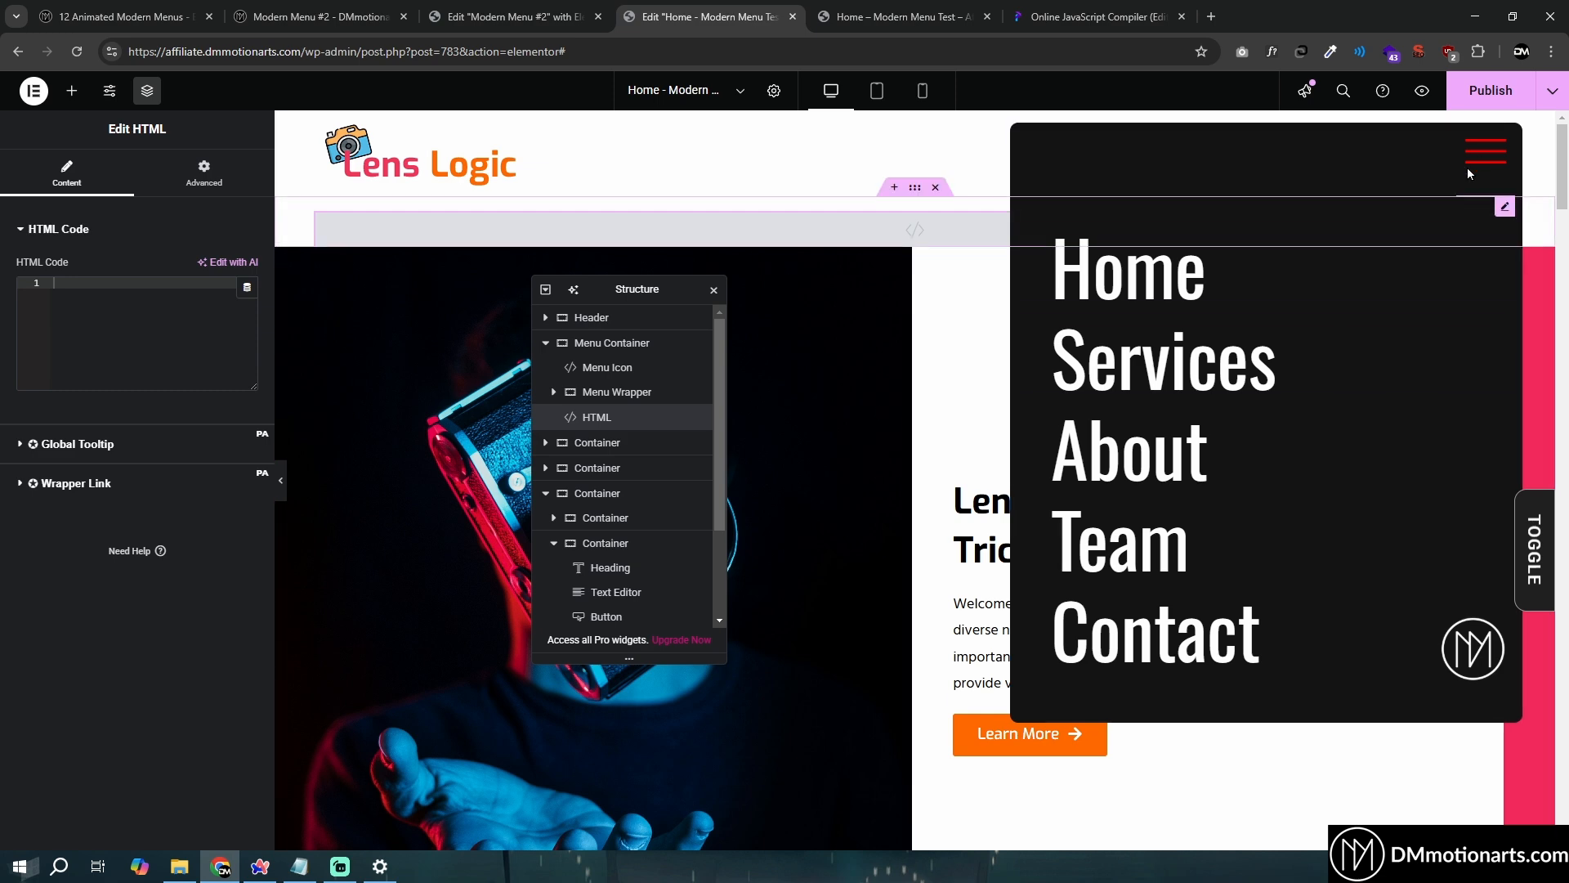
Set the Menu Wrapper's width to 80% for the tablet portrait layout
{"action": "left_click_drag", "start_coordinate": [666, 289], "coordinate": [547, 321]}
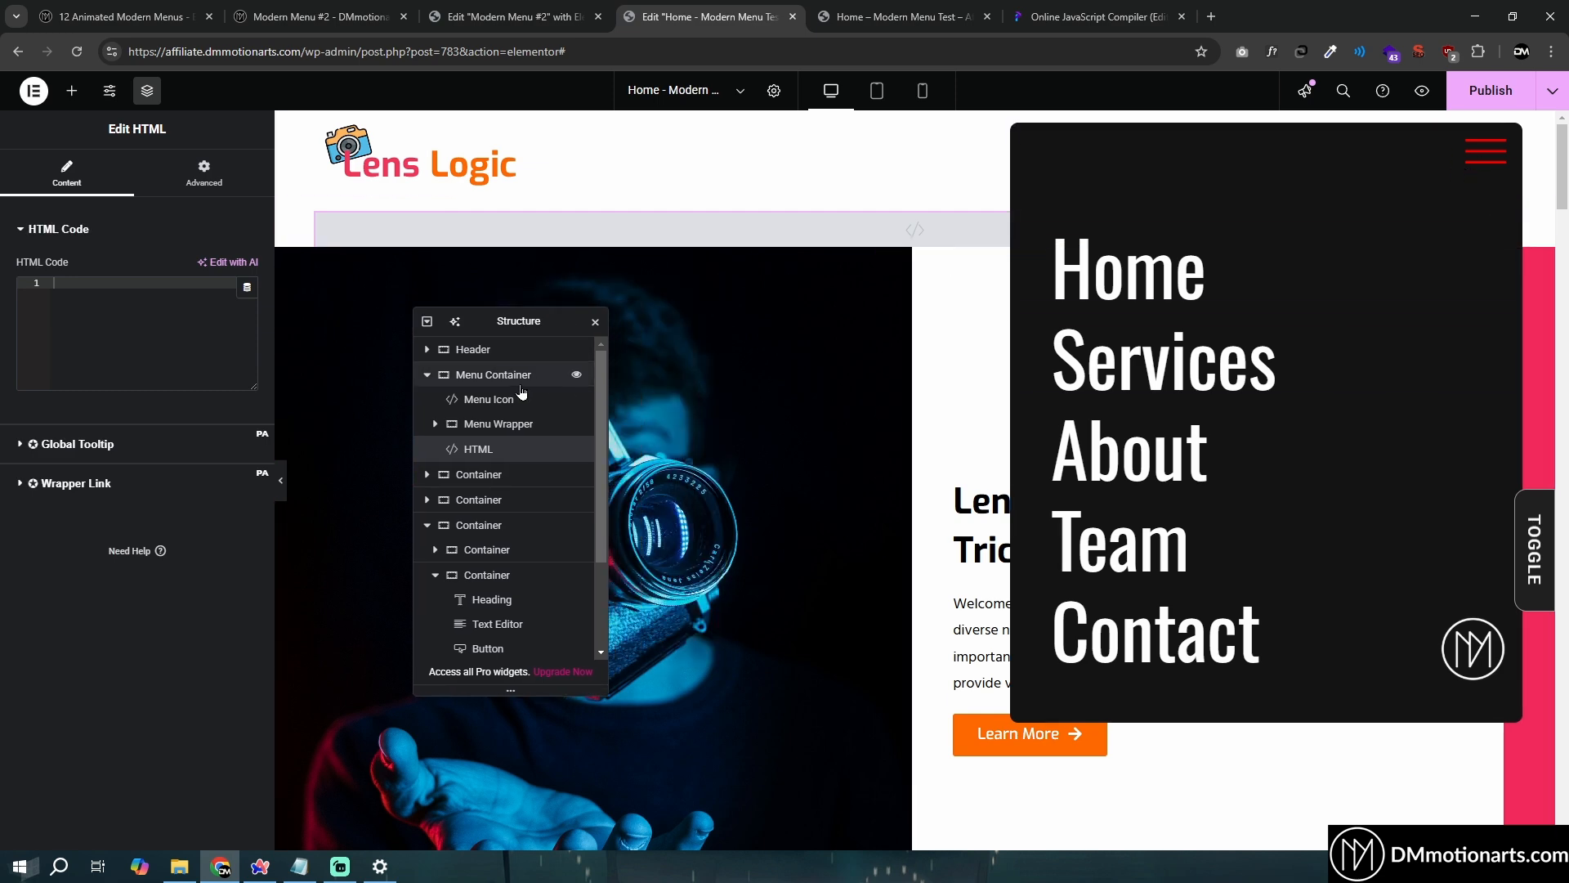
{"action": "left_click", "coordinate": [876, 90]}
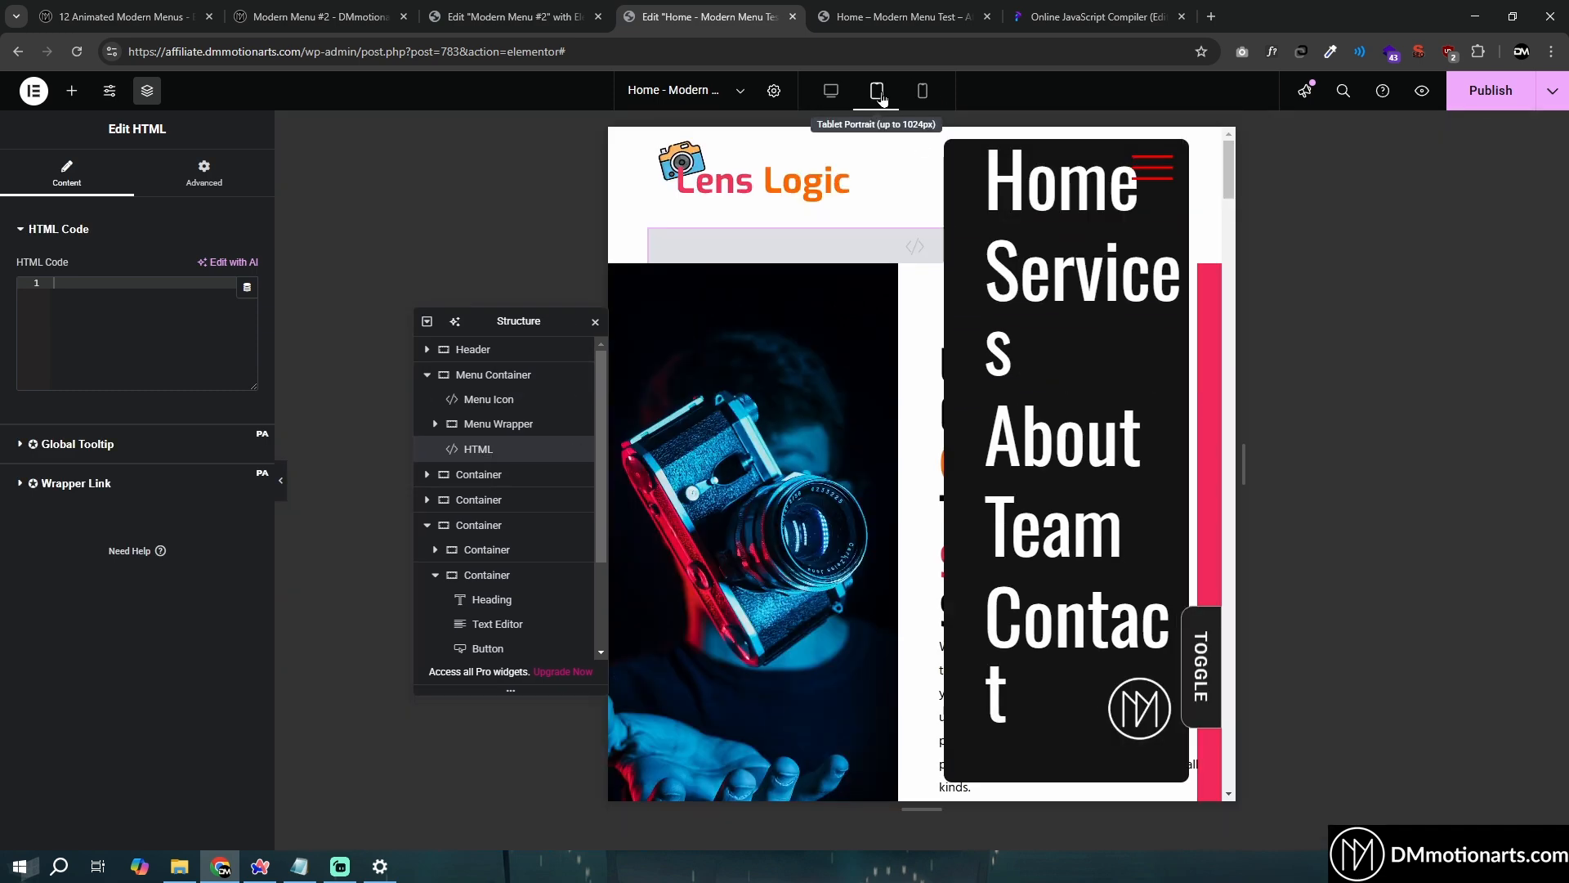
{"action": "left_click", "coordinate": [486, 431]}
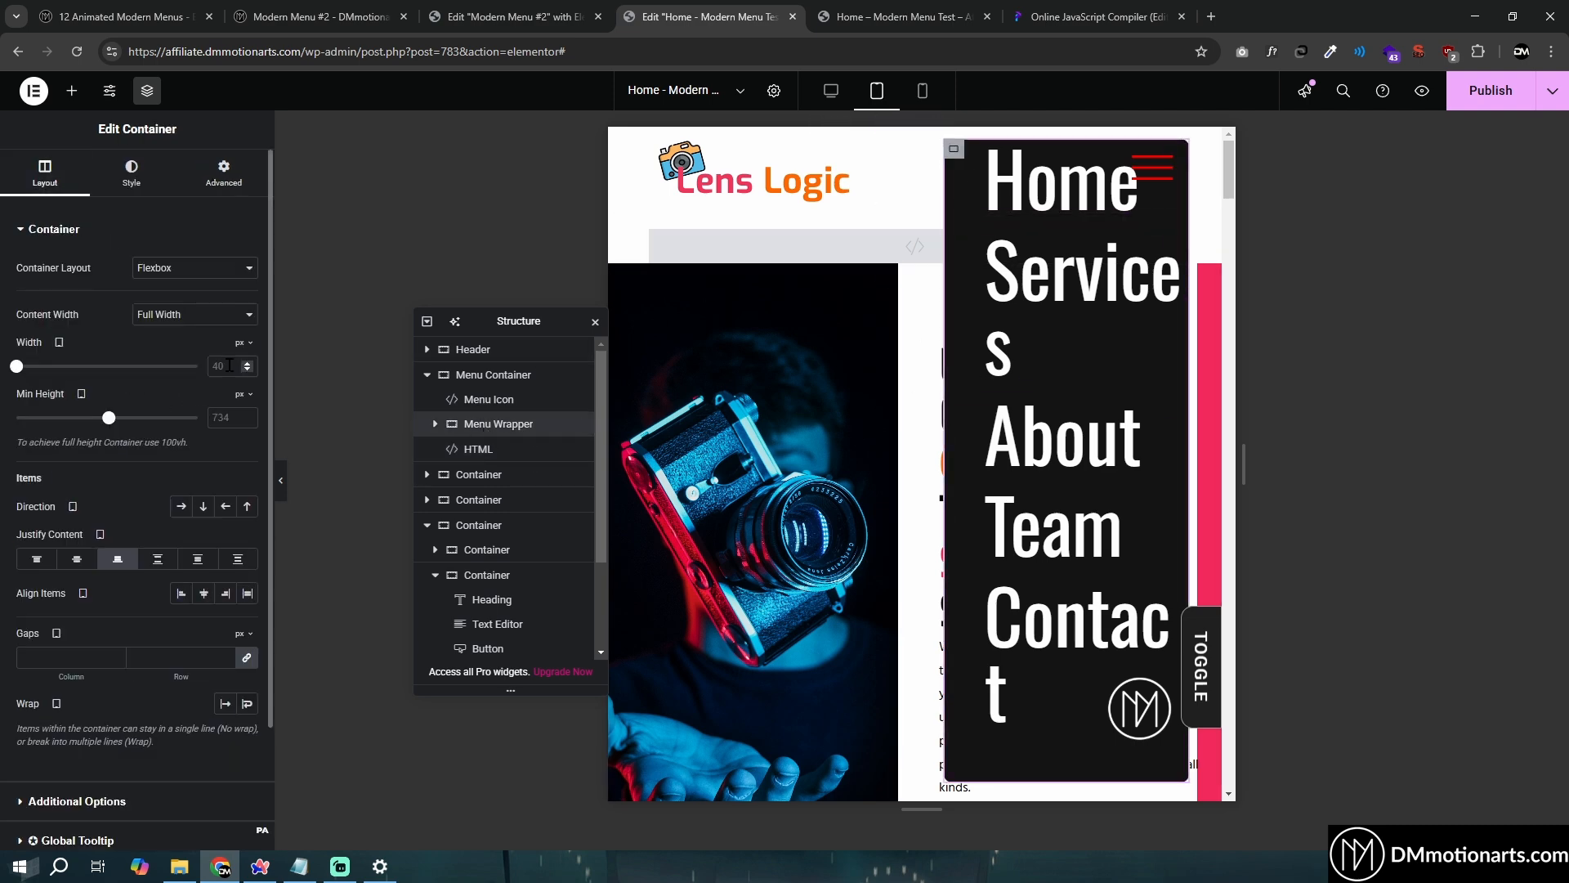
{"action": "left_click", "coordinate": [239, 366]}
{"action": "type", "text": "80"}
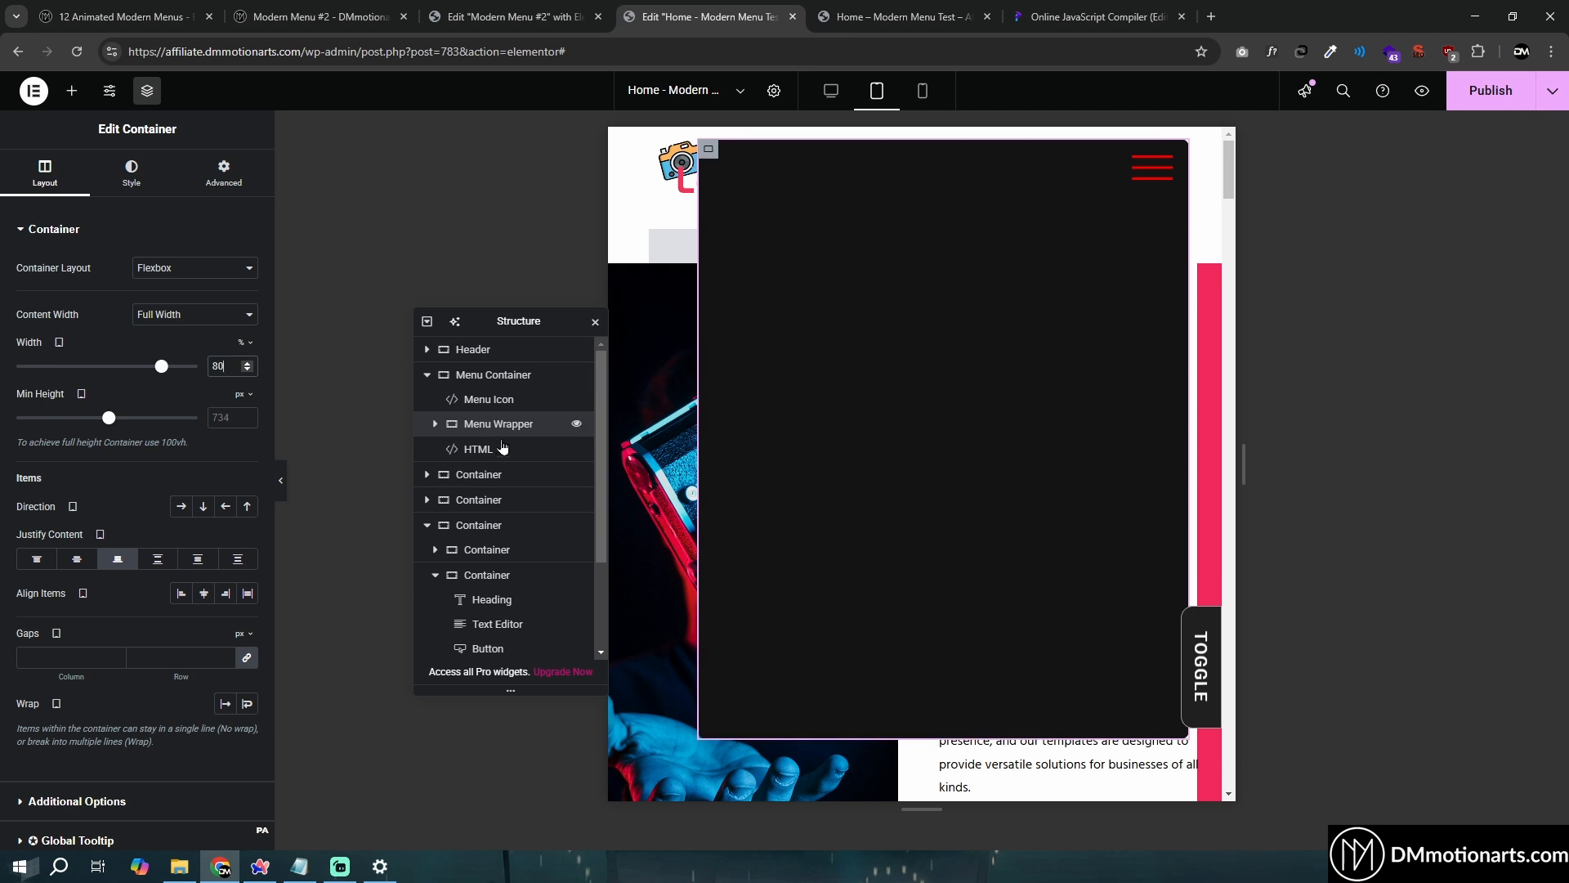
Set the Header container to No wrap for the mobile layout and collapse the Menu Container in the structure
{"action": "left_click", "coordinate": [916, 88]}
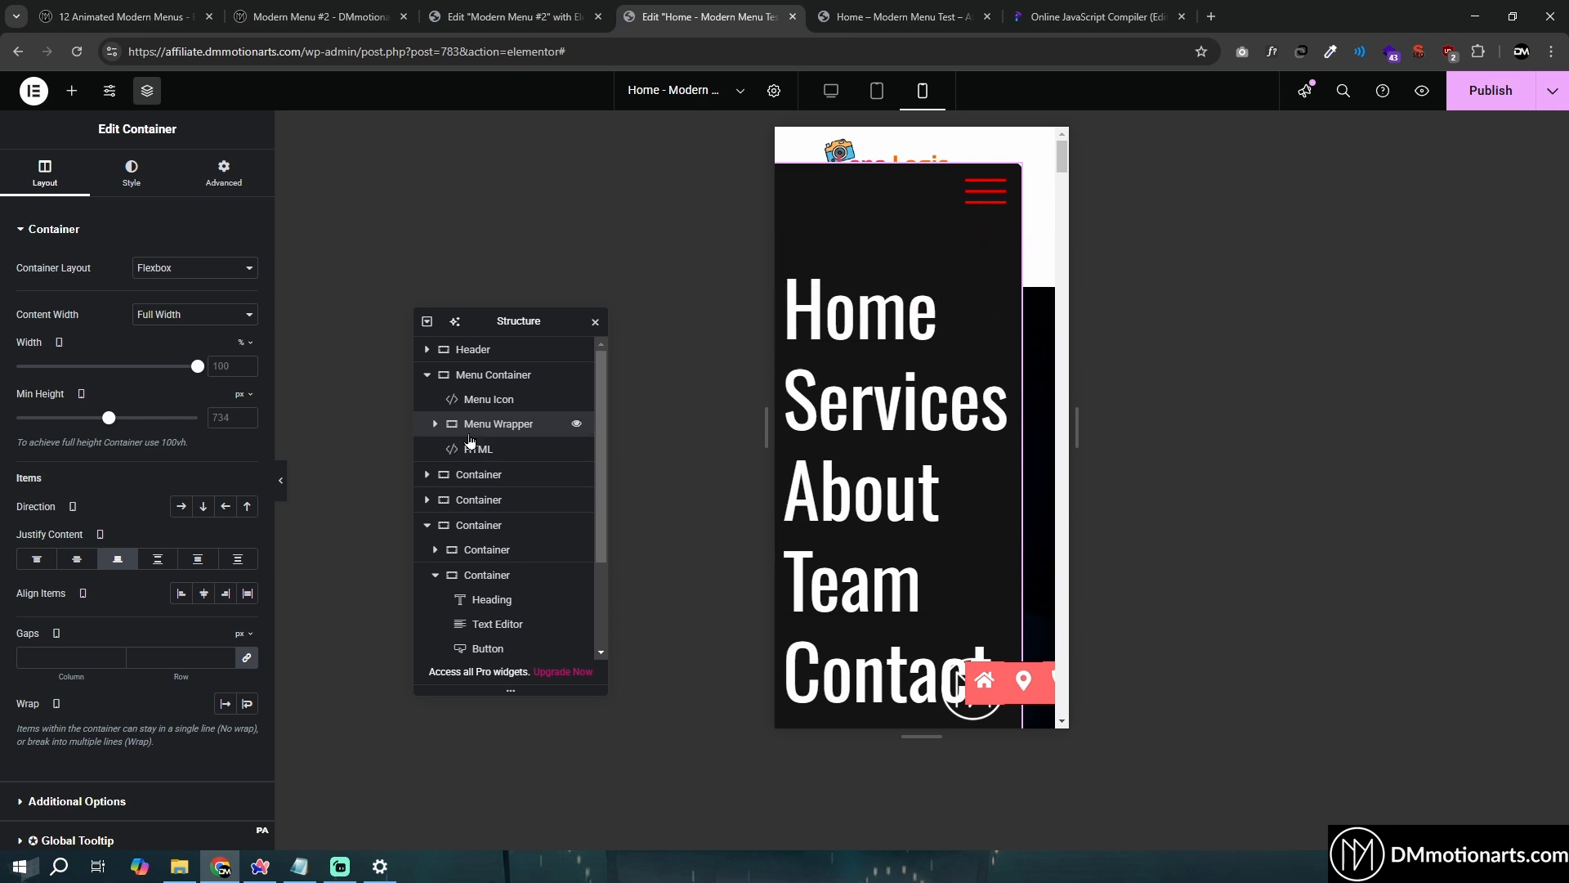
{"action": "left_click", "coordinate": [495, 402]}
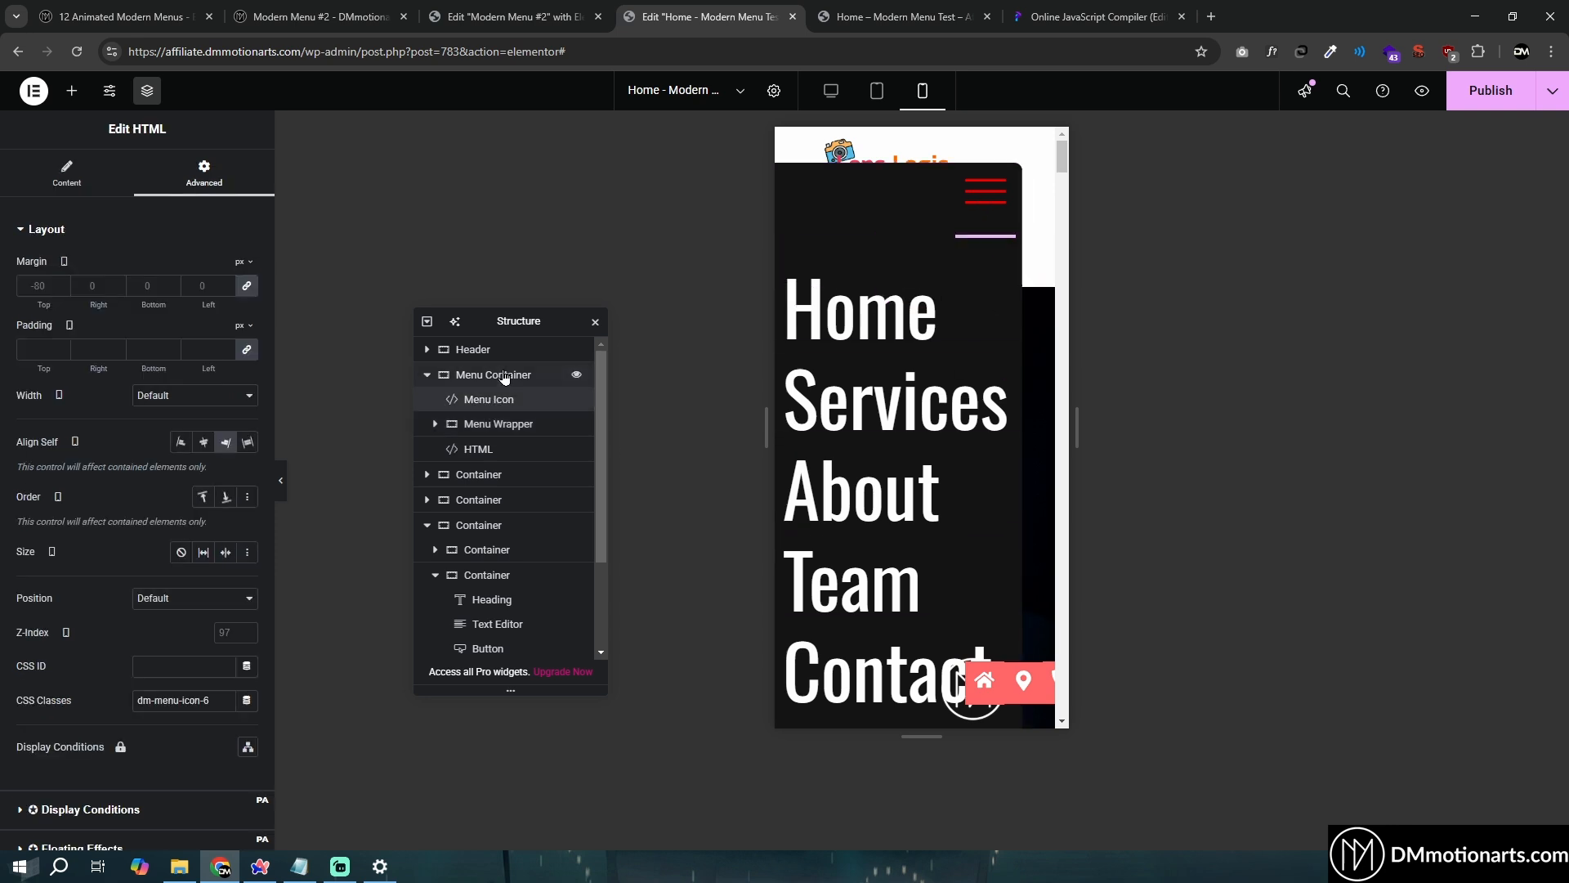
{"action": "left_click", "coordinate": [500, 374]}
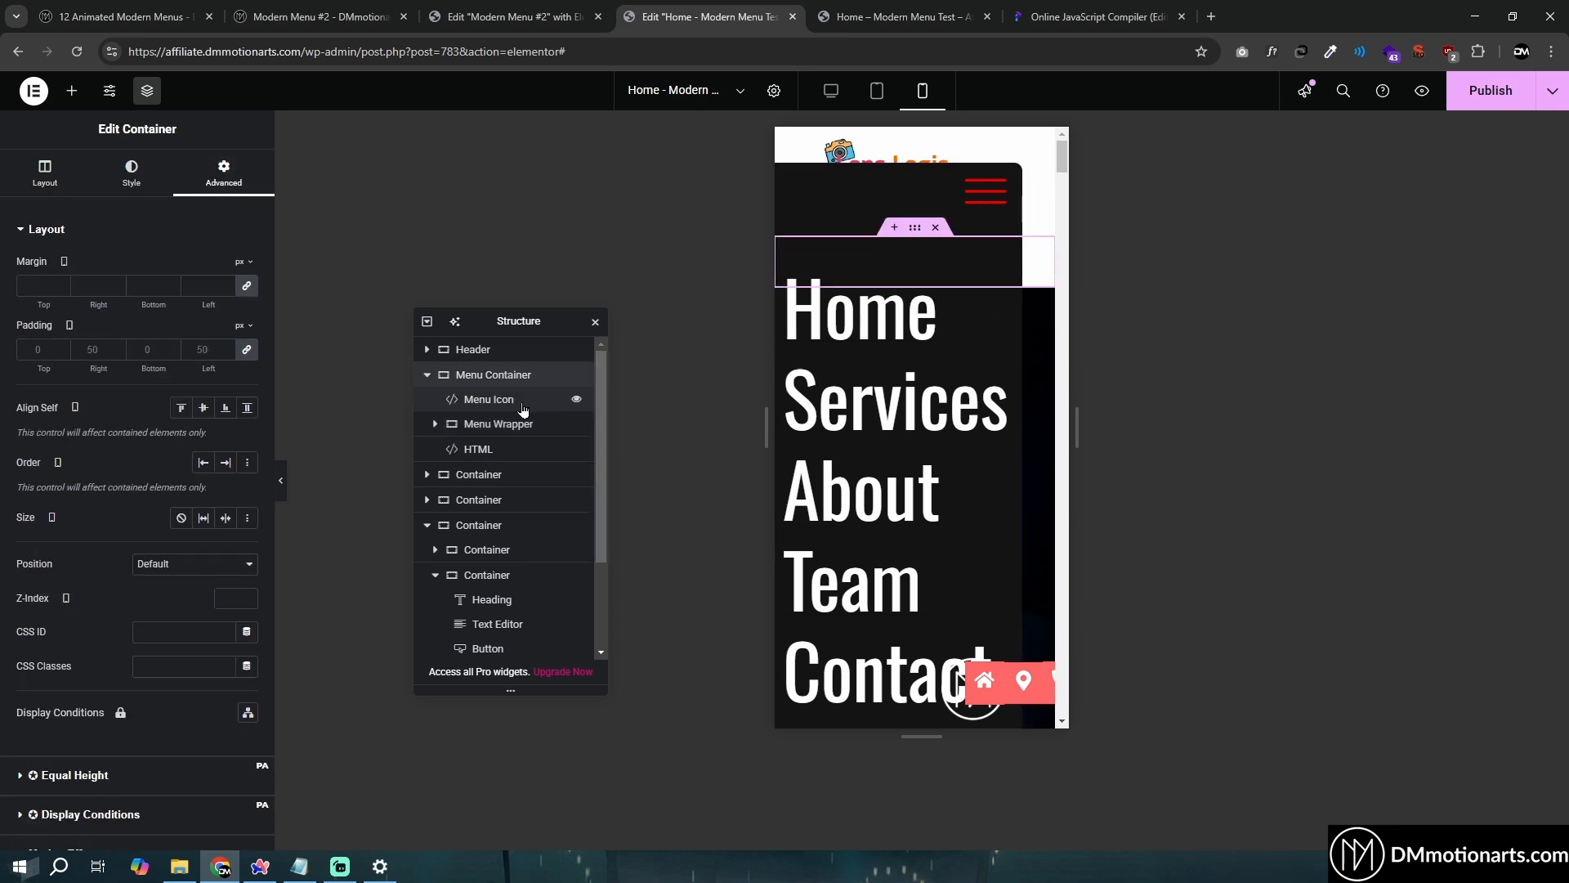
{"action": "left_click", "coordinate": [474, 358]}
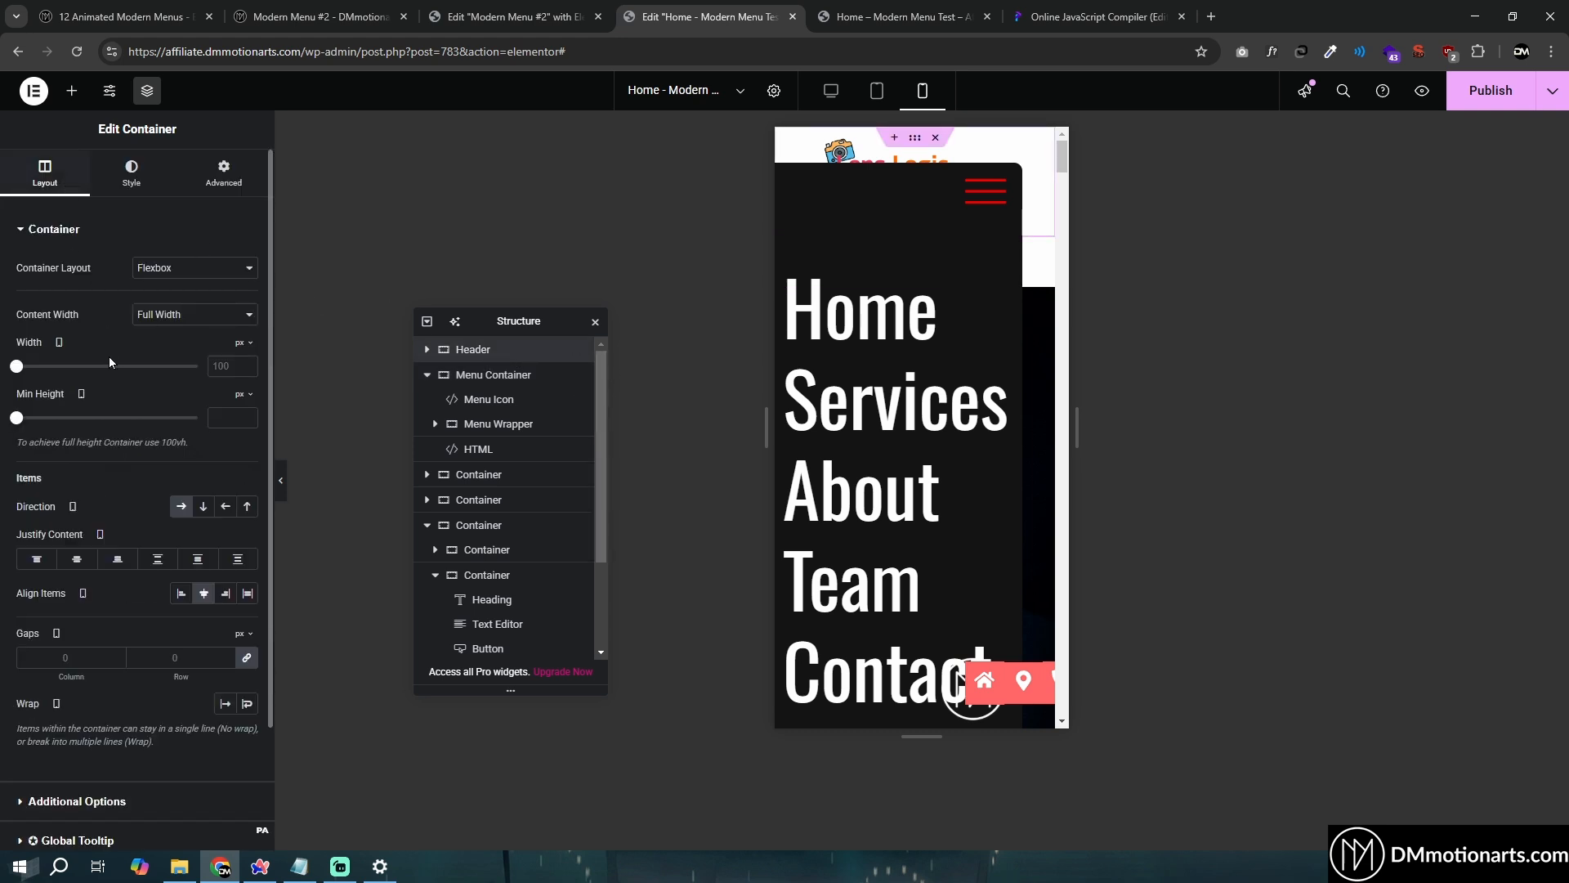
{"action": "left_click", "coordinate": [225, 705]}
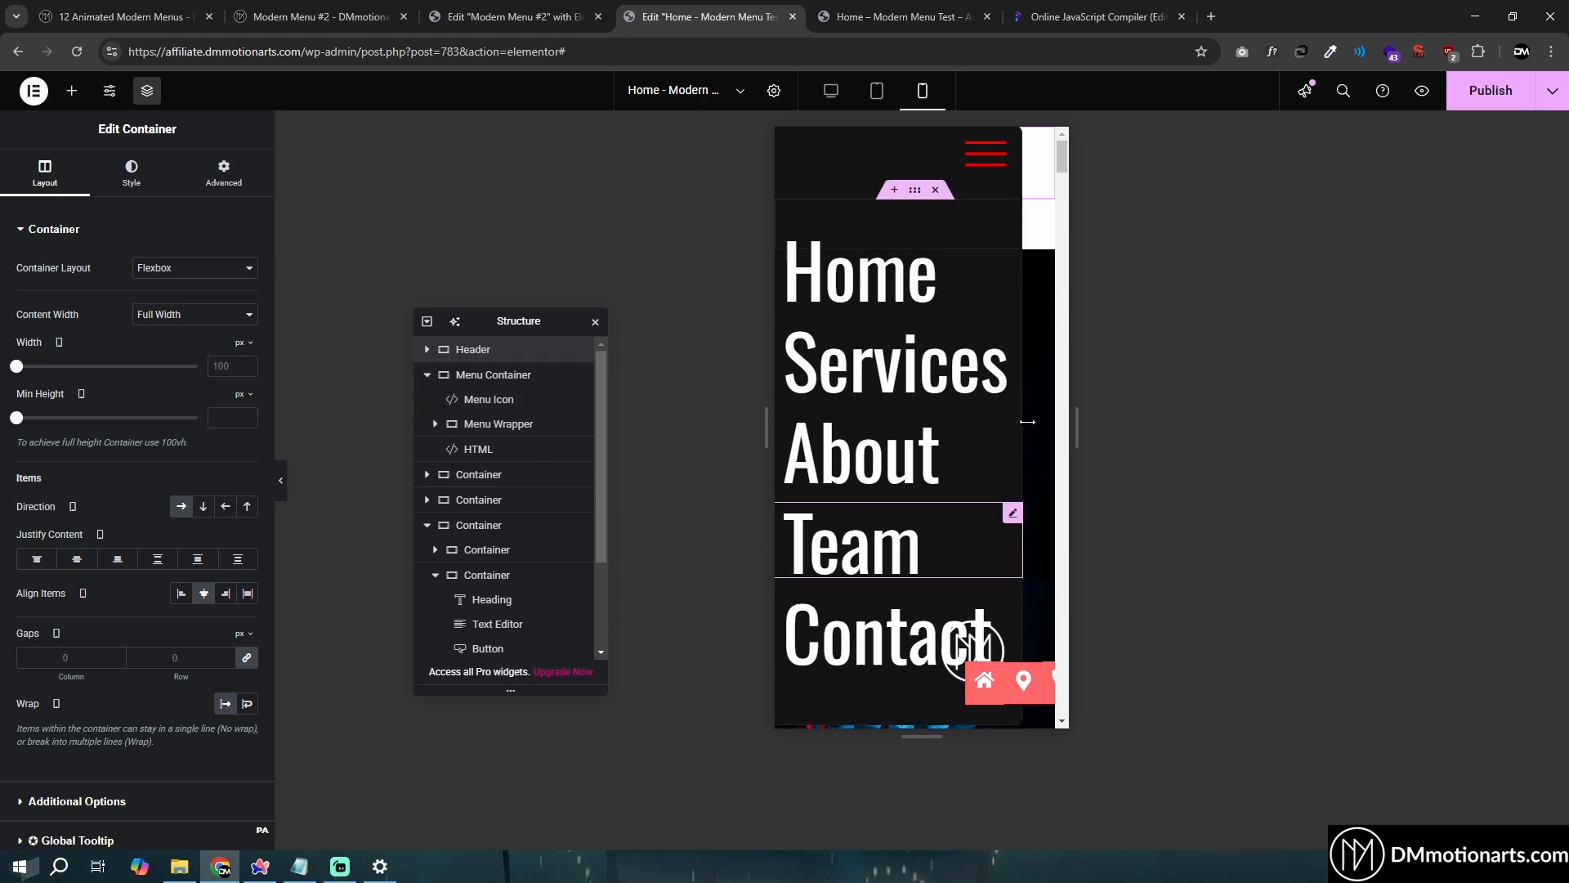
{"action": "left_click", "coordinate": [427, 376]}
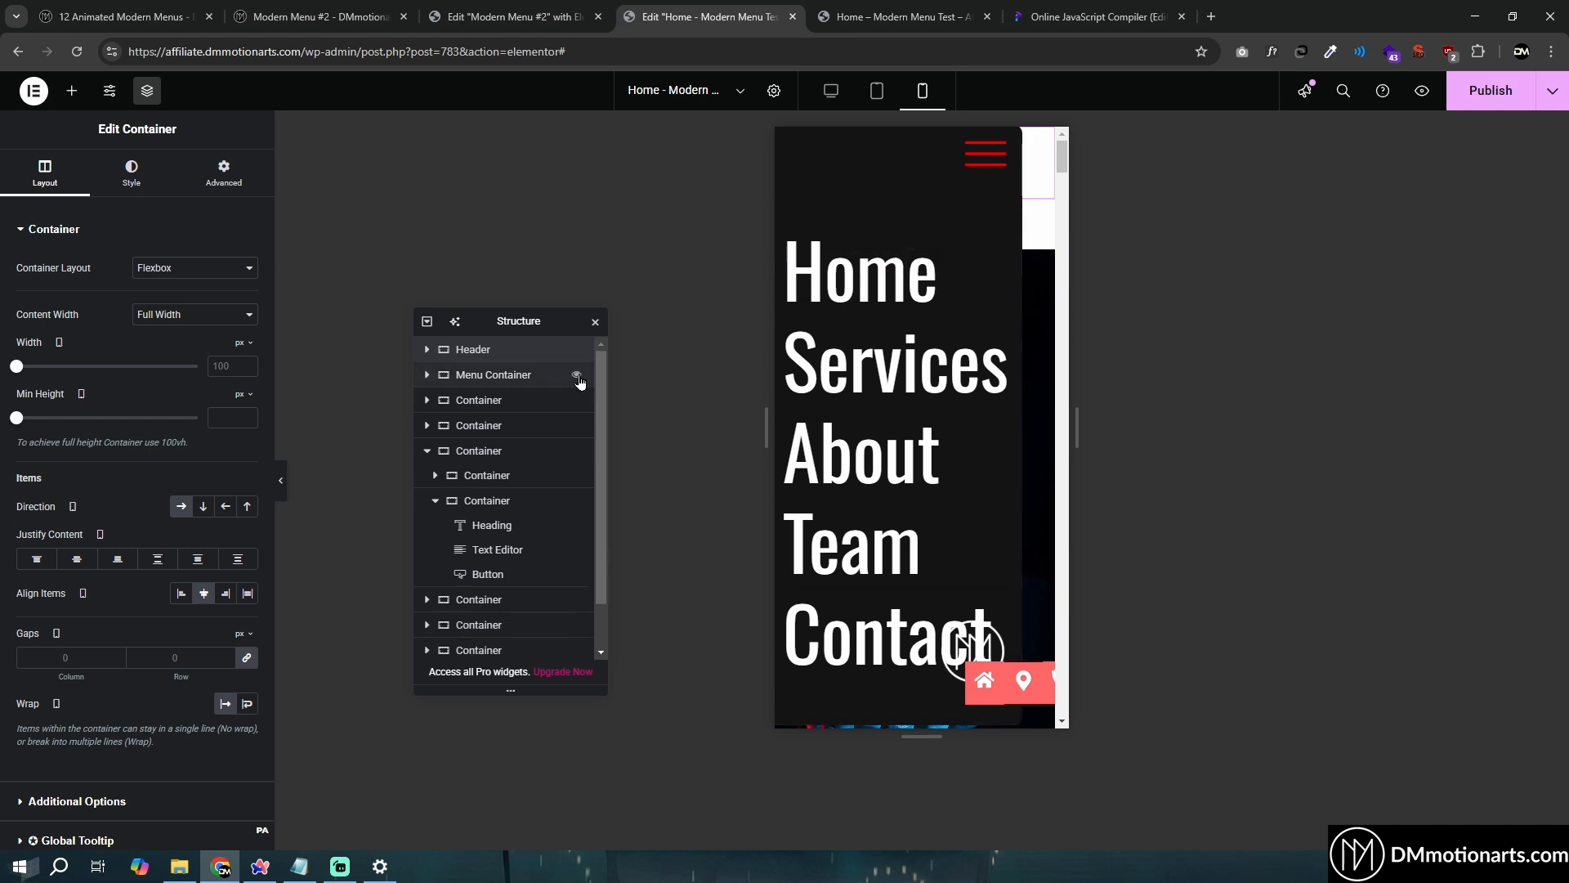
Hide the Menu Container in the structure and set the Header's mobile padding to 20 px on the left and right, 0 elsewhere
{"action": "left_click", "coordinate": [577, 377]}
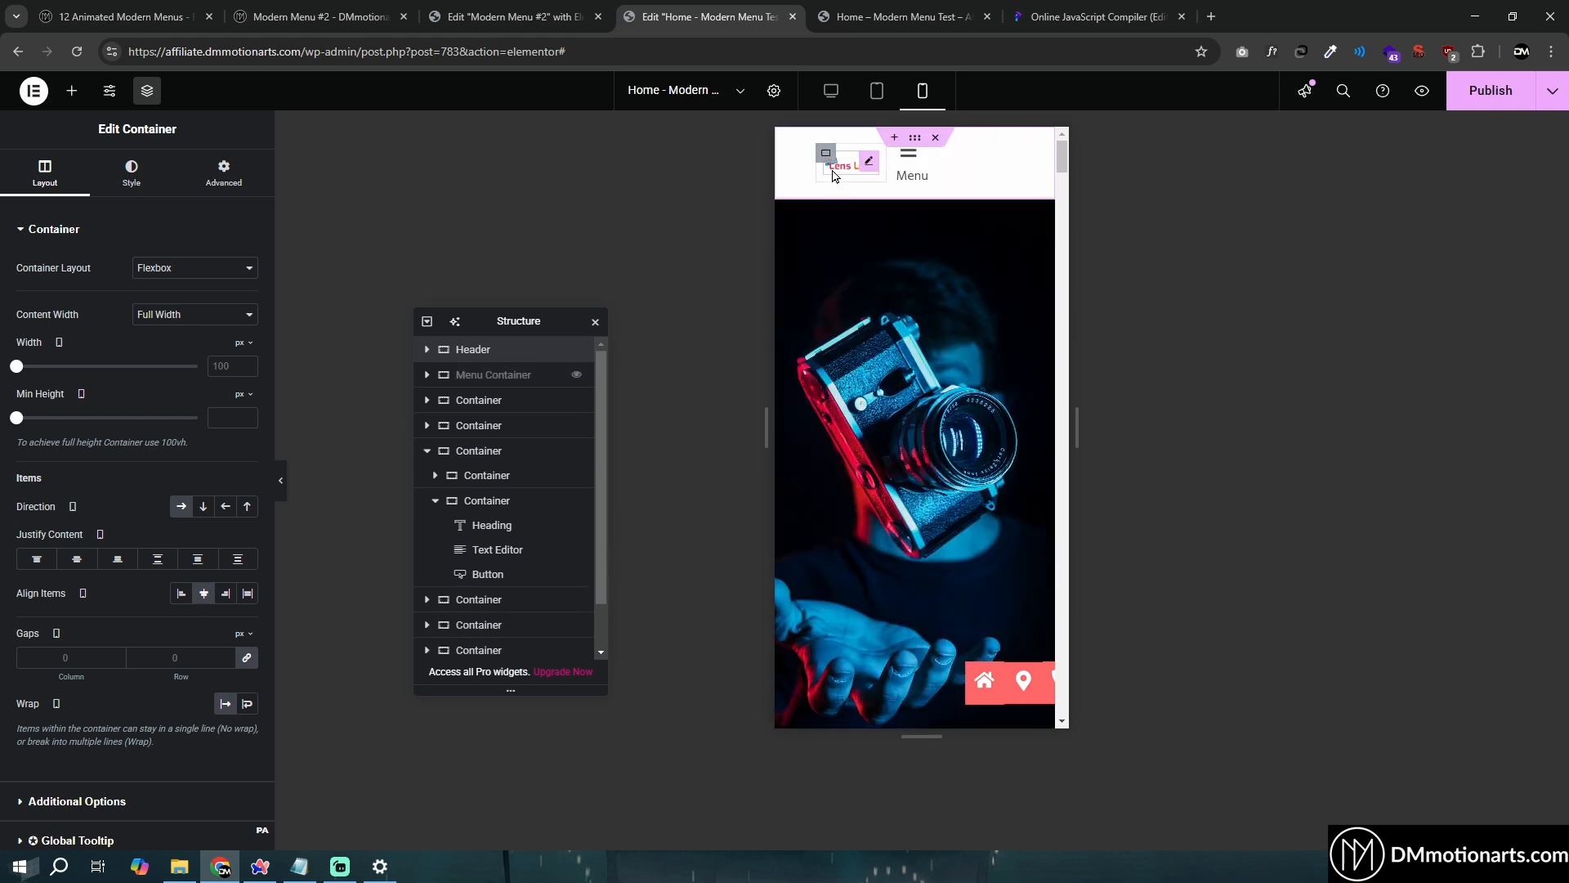
{"action": "left_click", "coordinate": [224, 171]}
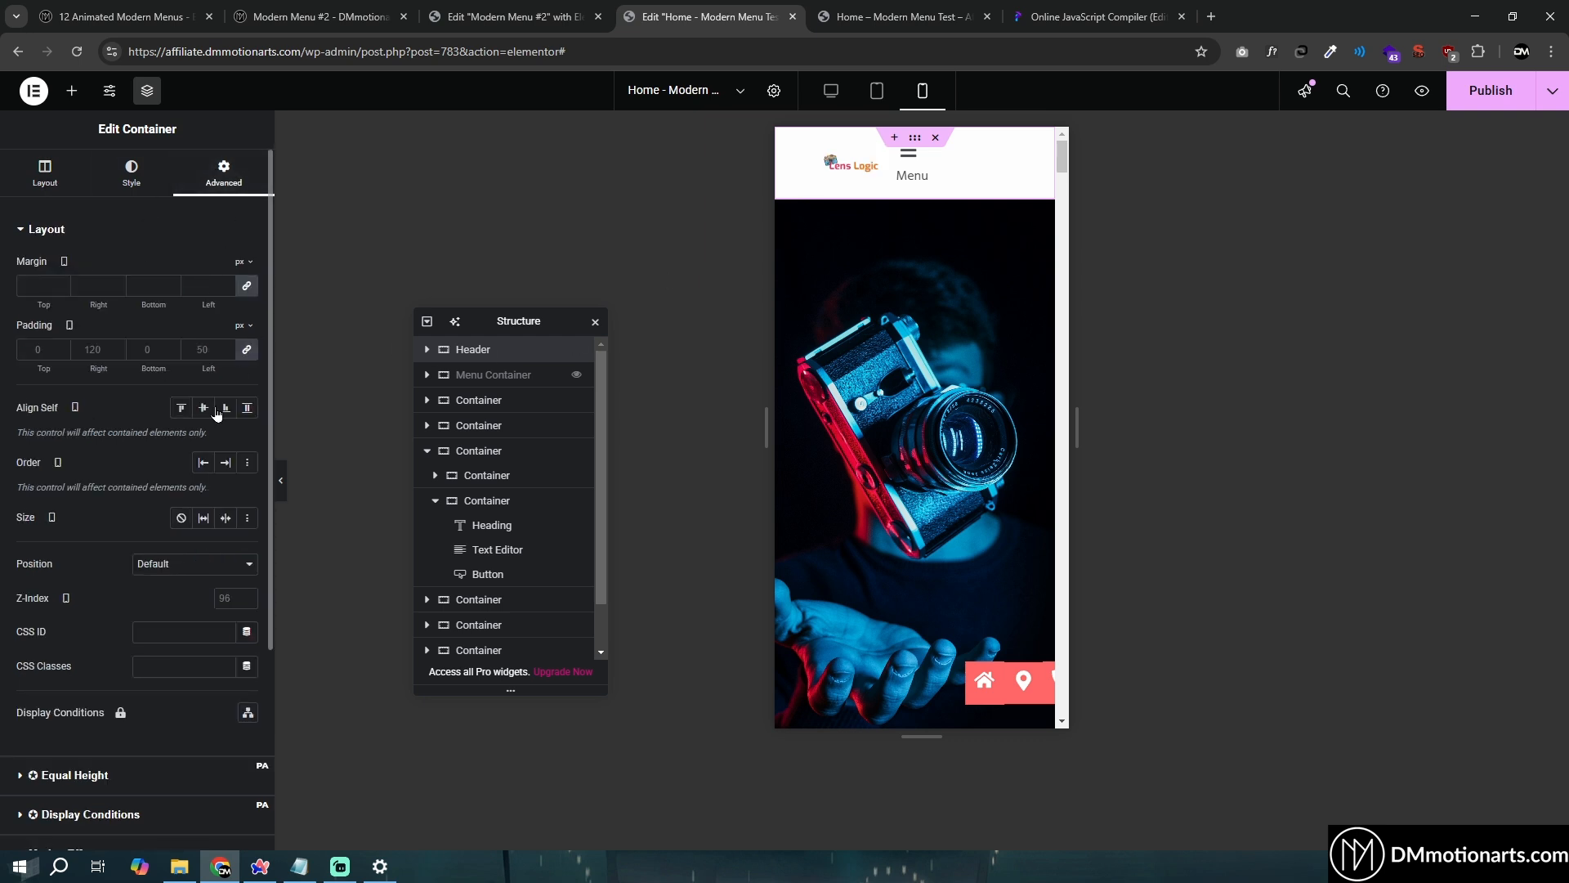
{"action": "left_click", "coordinate": [247, 351]}
{"action": "type", "text": "2"}
{"action": "left_click", "coordinate": [86, 349]}
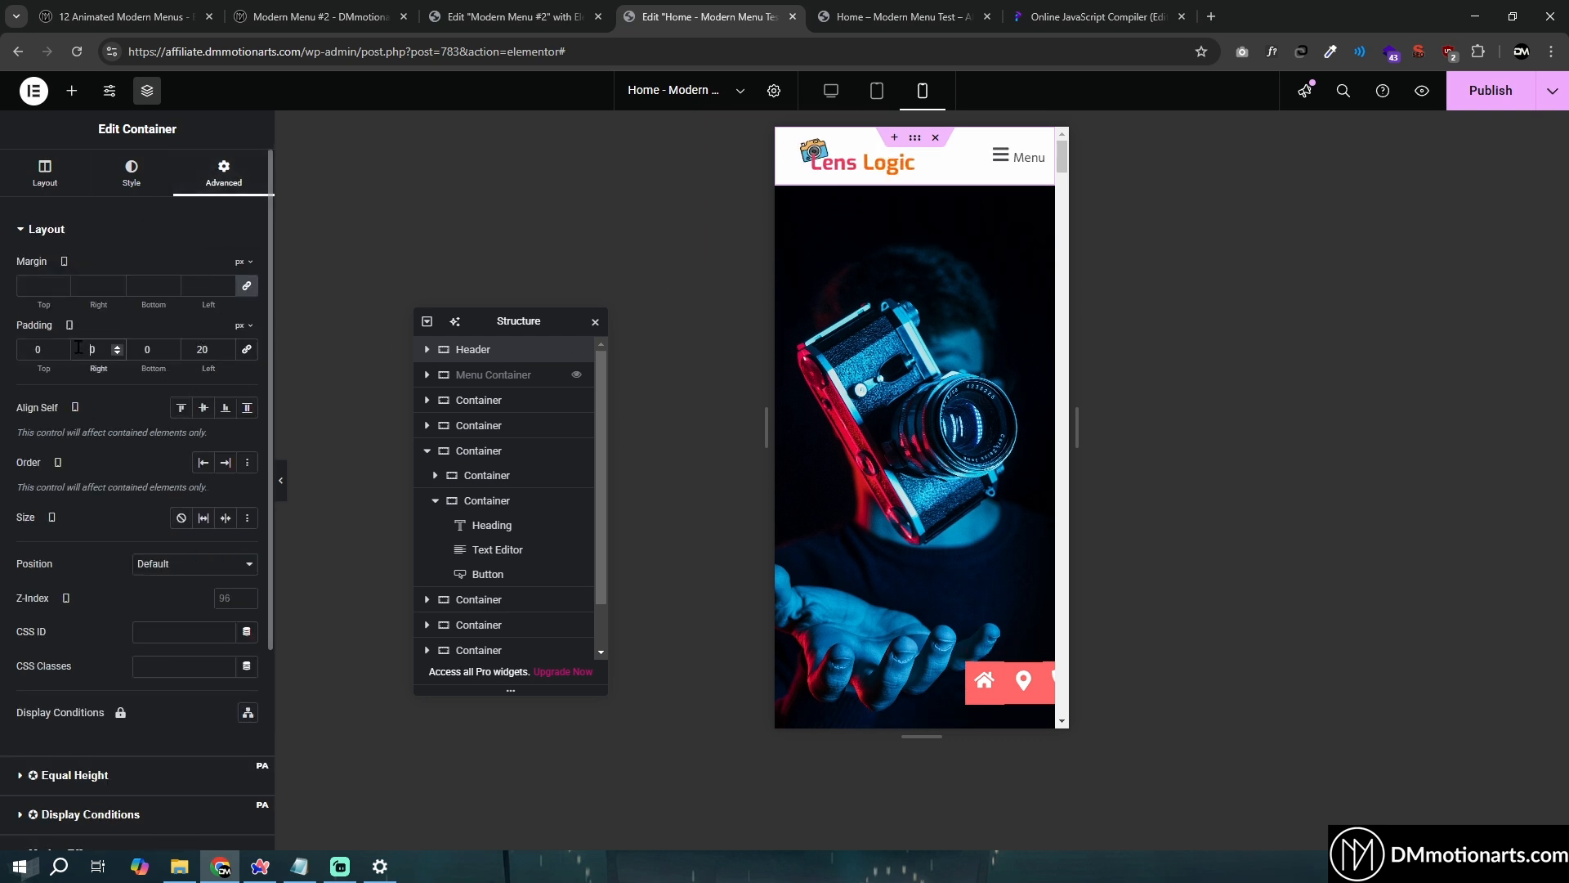
{"action": "type", "text": "2"}
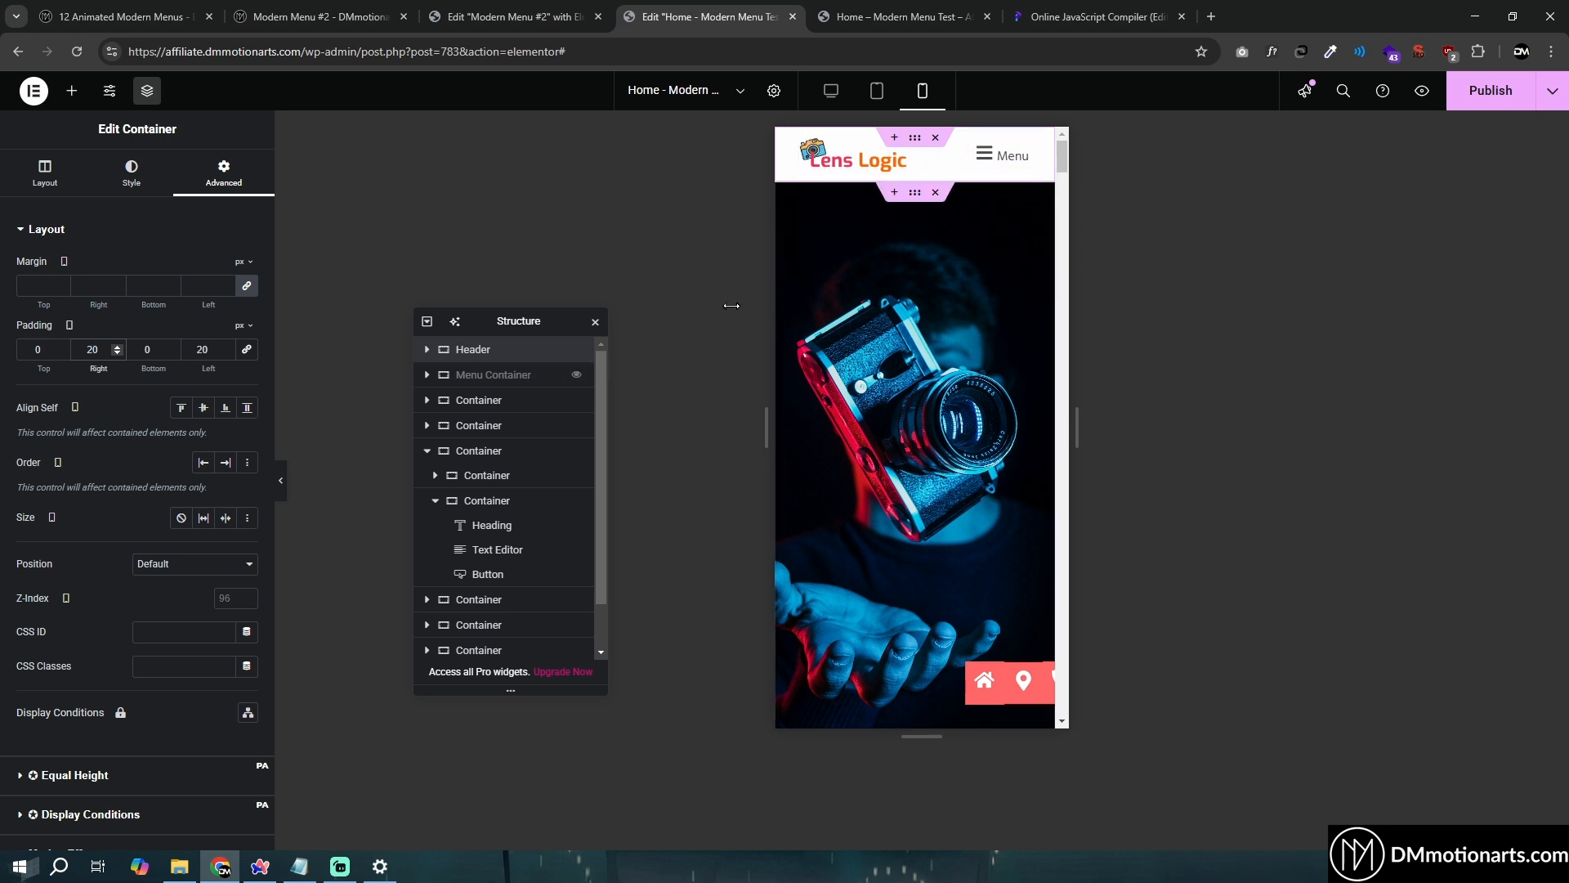
Show the Menu Container again and set its mobile padding to 20 px left and right, with 0 above and below
{"action": "left_click", "coordinate": [577, 376]}
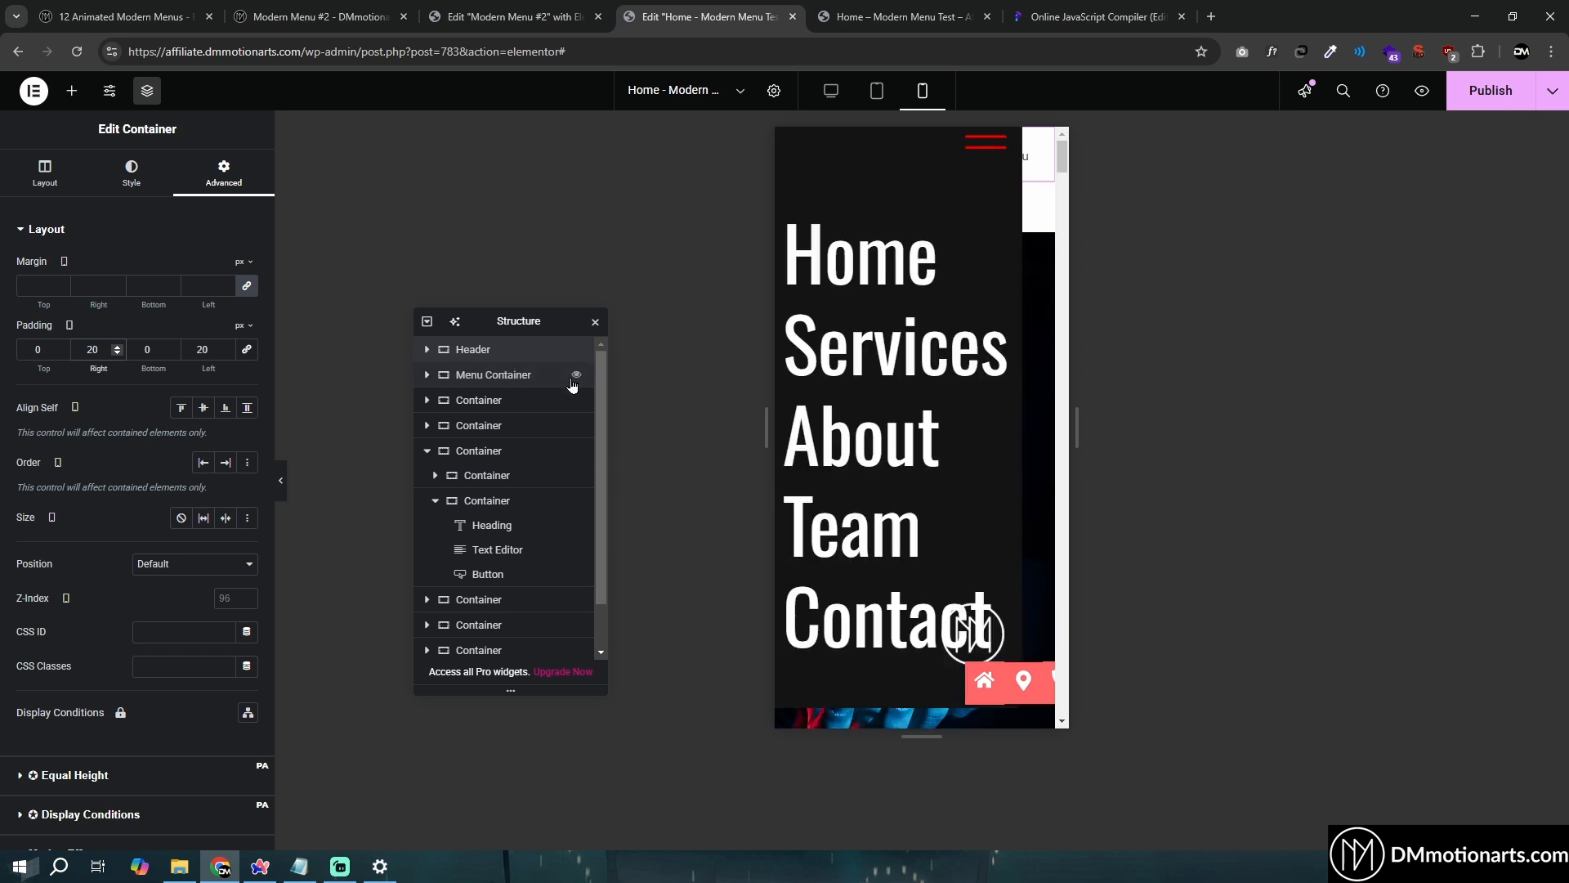
{"action": "left_click", "coordinate": [471, 376]}
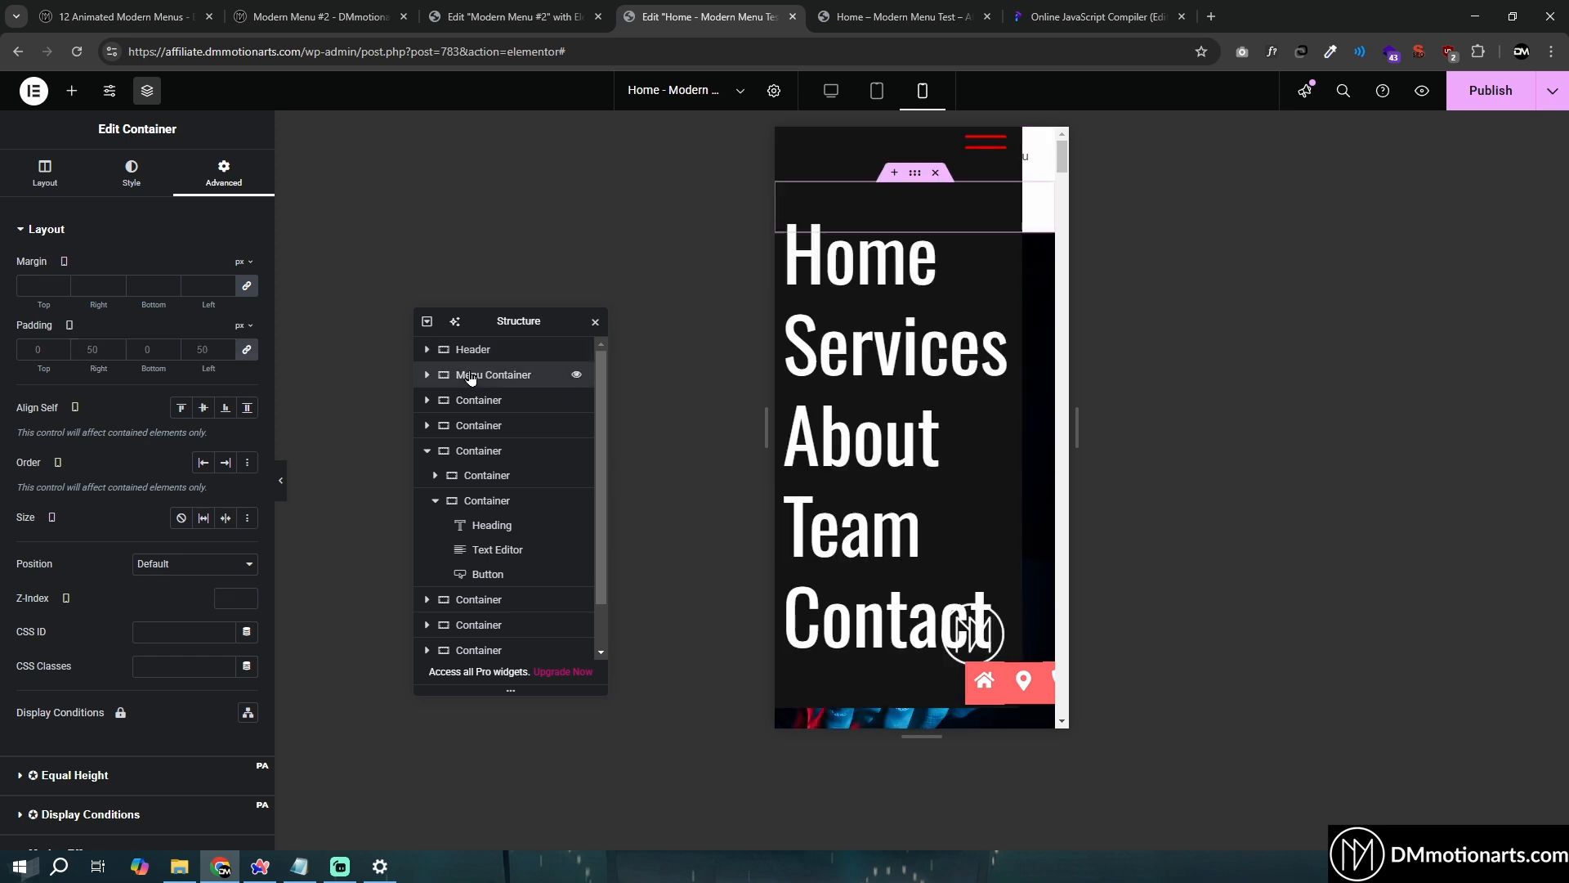
{"action": "left_click", "coordinate": [247, 351]}
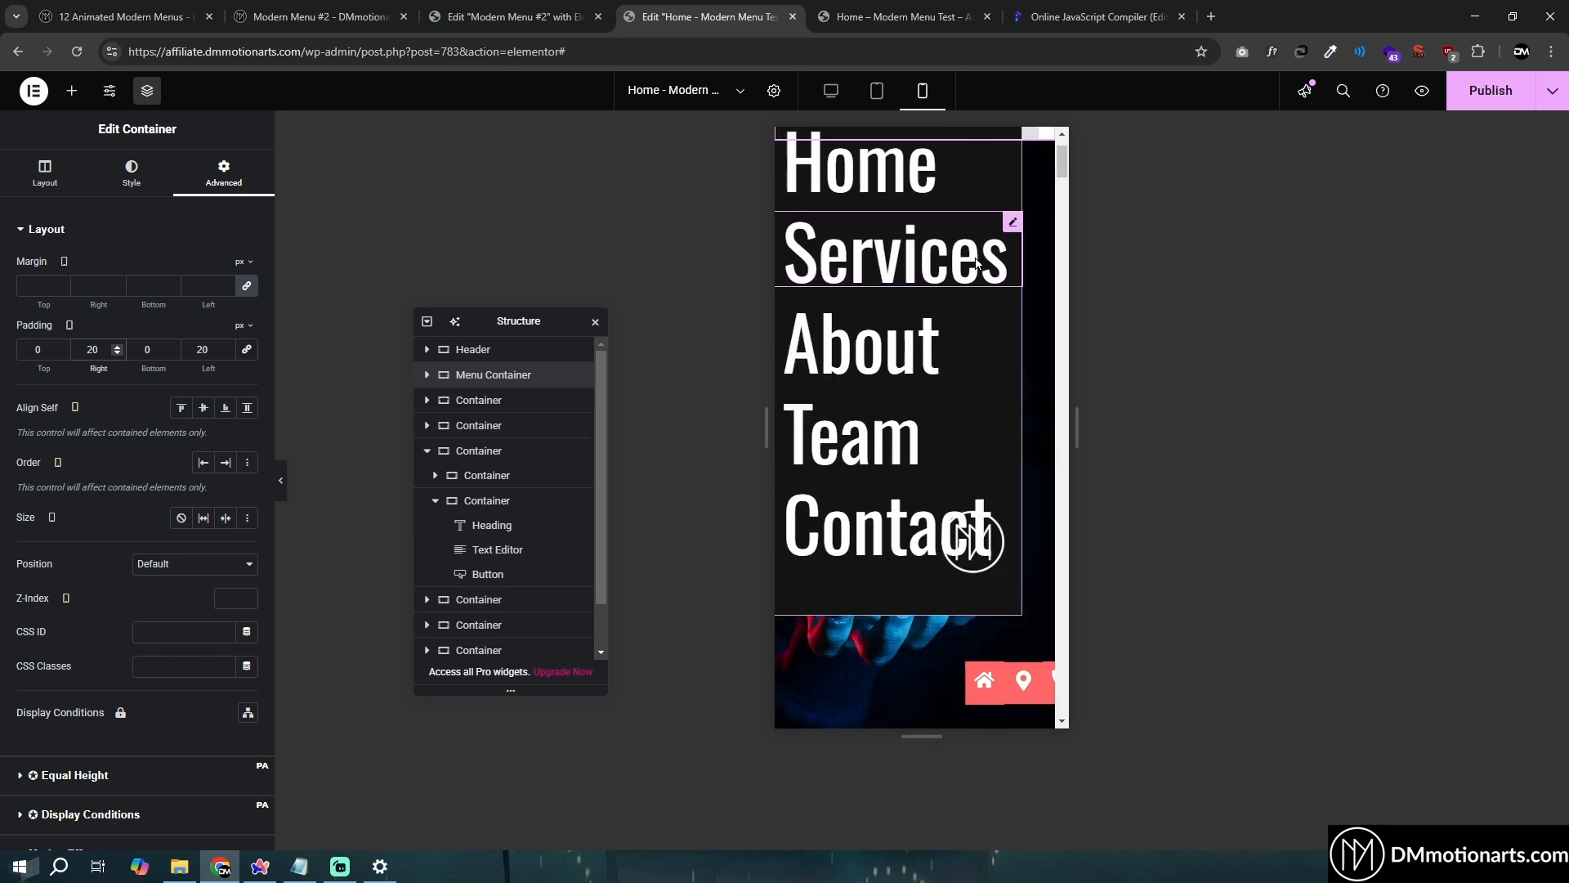
Set the Header container's minimum height to 100 px for the mobile layout
{"action": "left_click", "coordinate": [482, 349]}
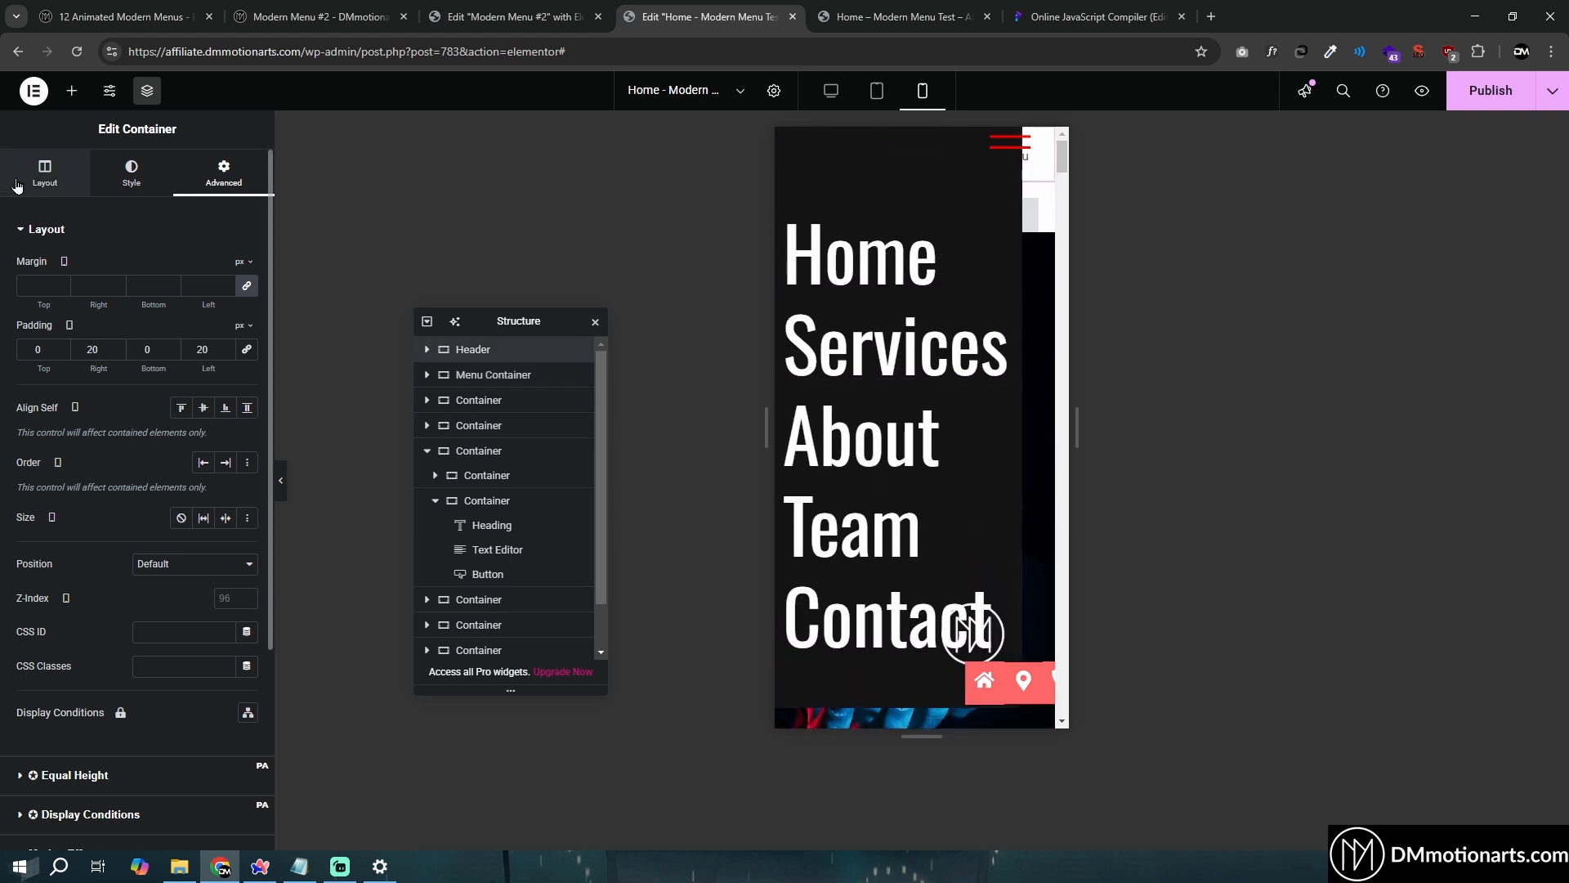
{"action": "type", "text": "100"}
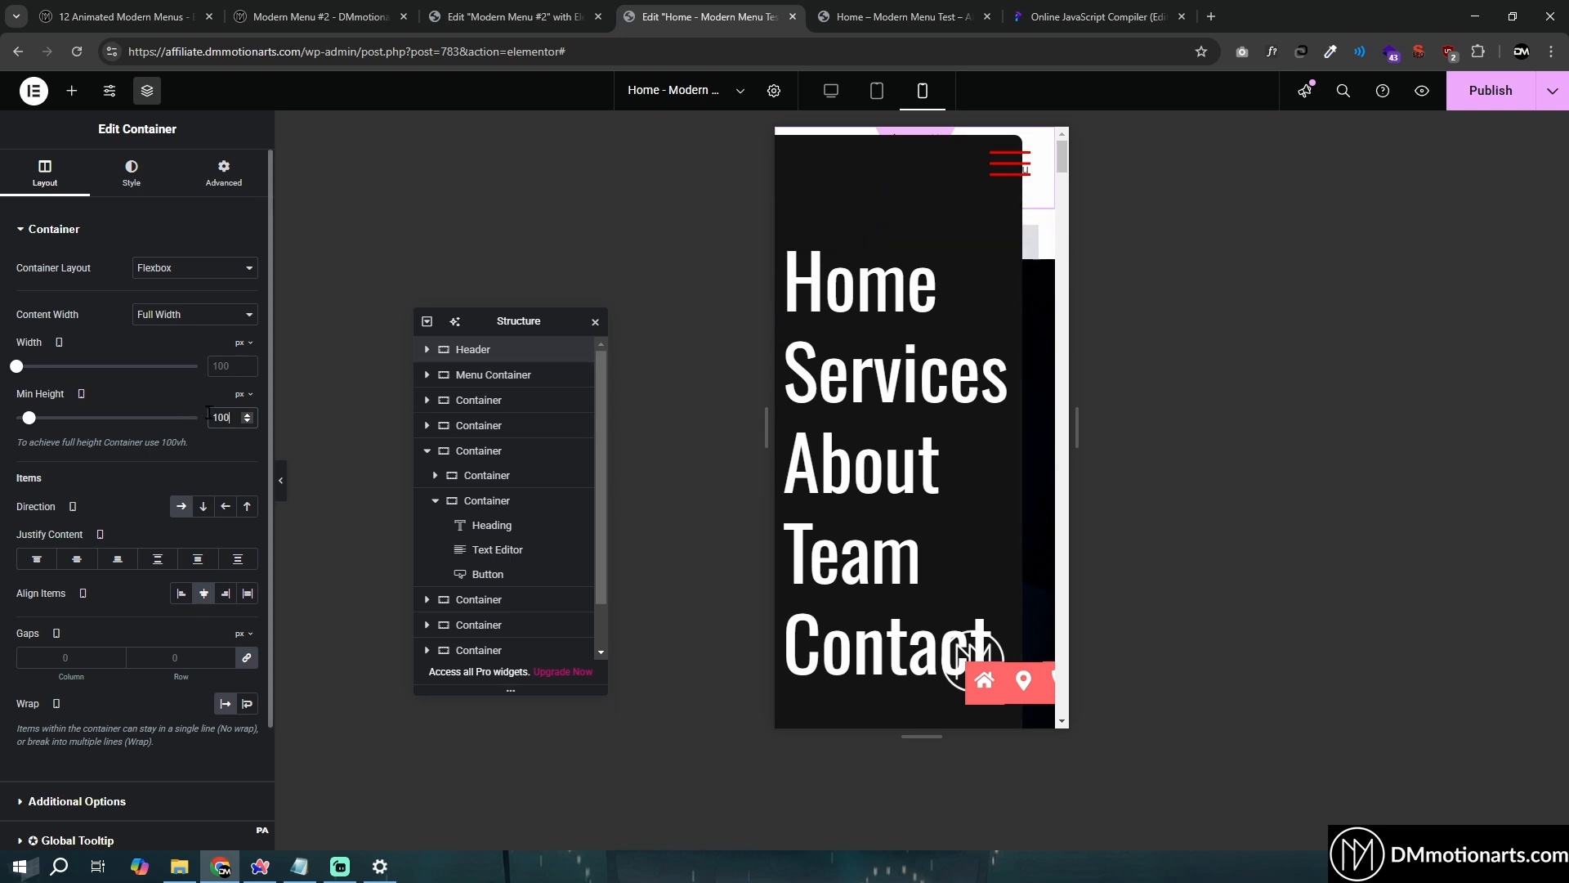
Set the Menu Wrapper's horizontal offset to 20 px for the mobile layout
{"action": "left_click", "coordinate": [427, 374]}
{"action": "left_click", "coordinate": [491, 401]}
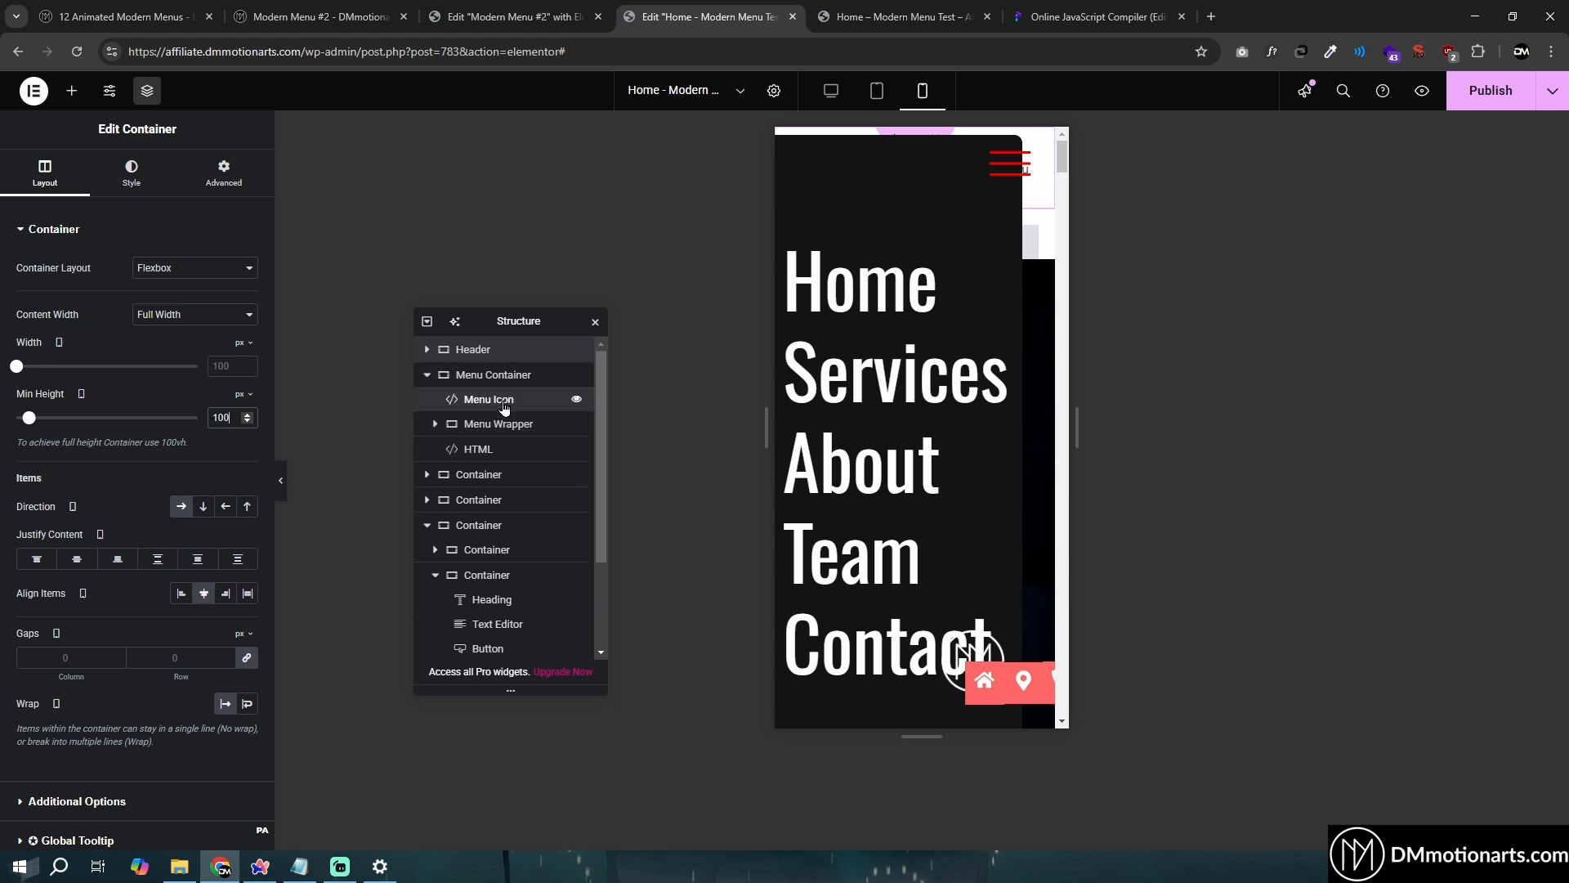
{"action": "left_click", "coordinate": [225, 180]}
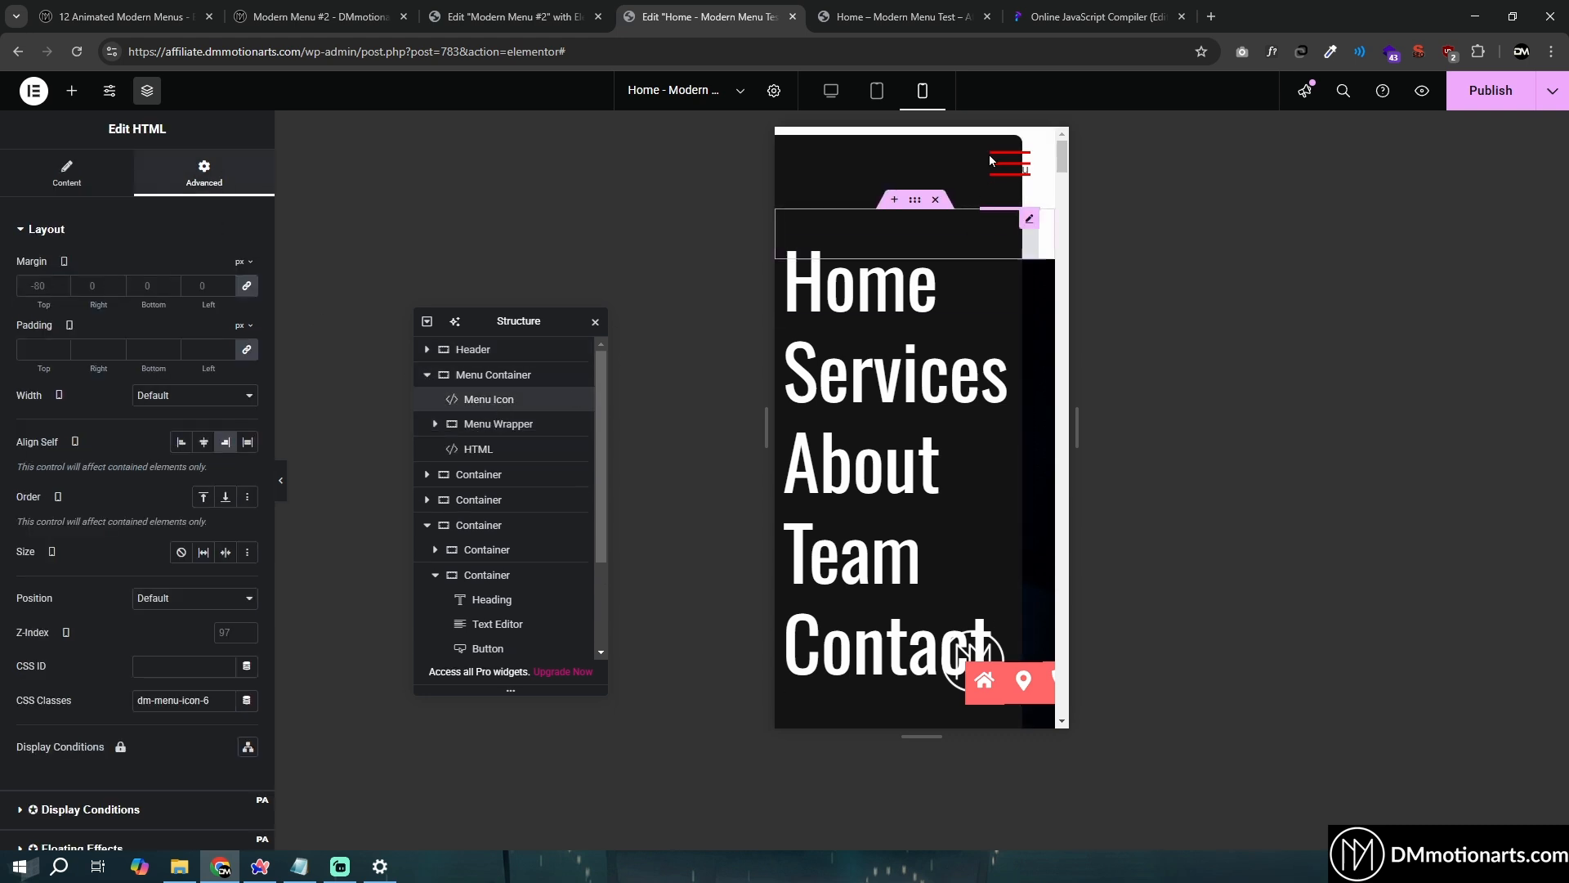
{"action": "left_click", "coordinate": [498, 425]}
{"action": "left_click", "coordinate": [204, 175]}
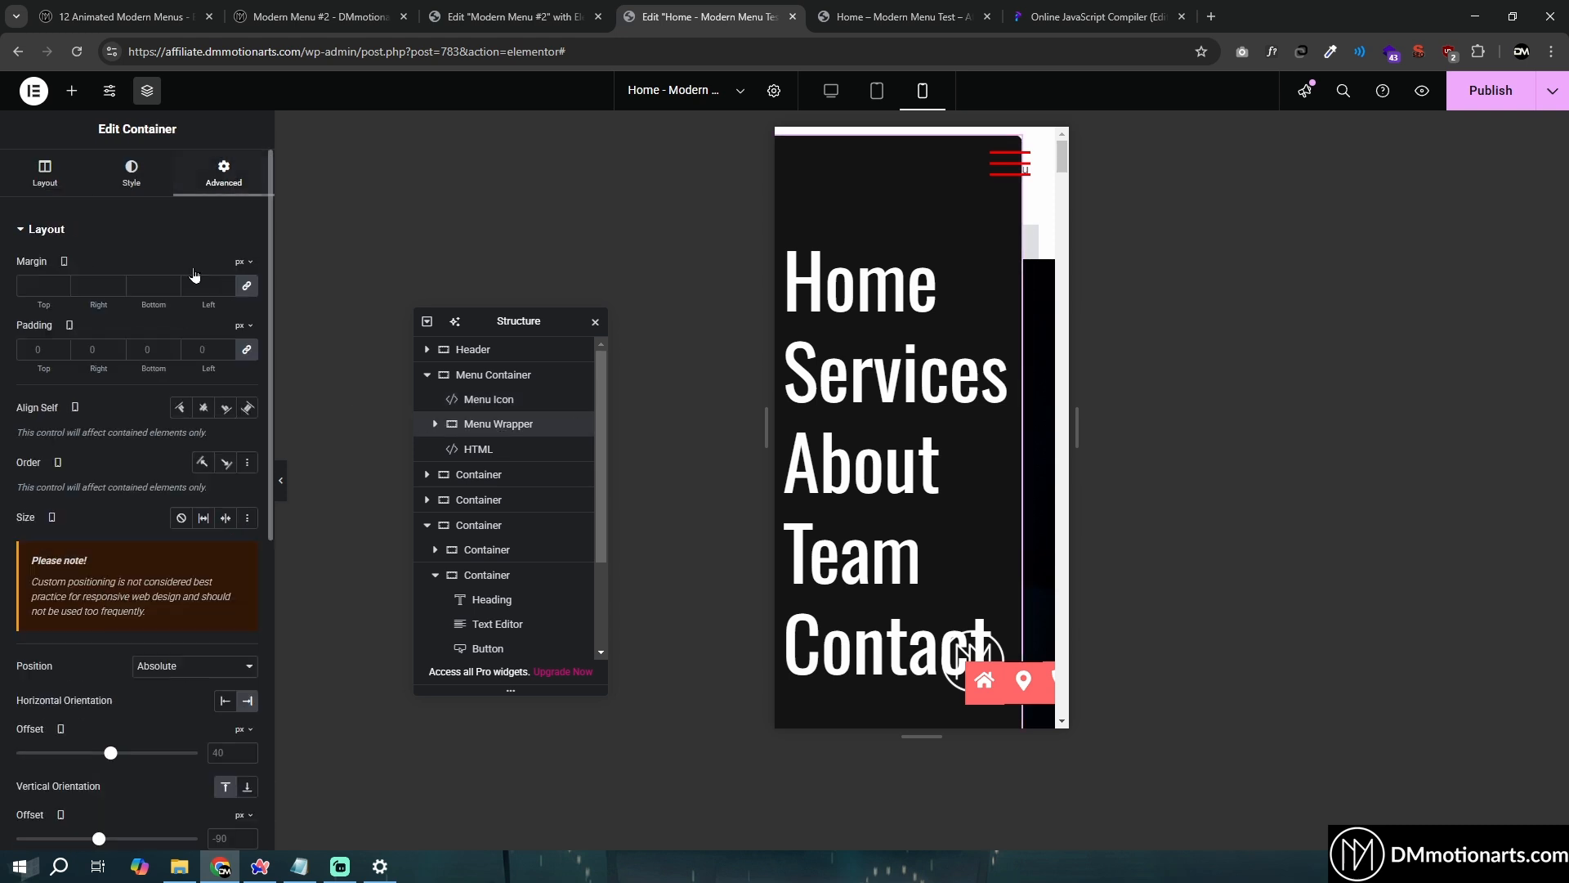
{"action": "scroll", "coordinate": [178, 372], "scroll_direction": "down", "scroll_amount": 3}
{"action": "type", "text": "20"}
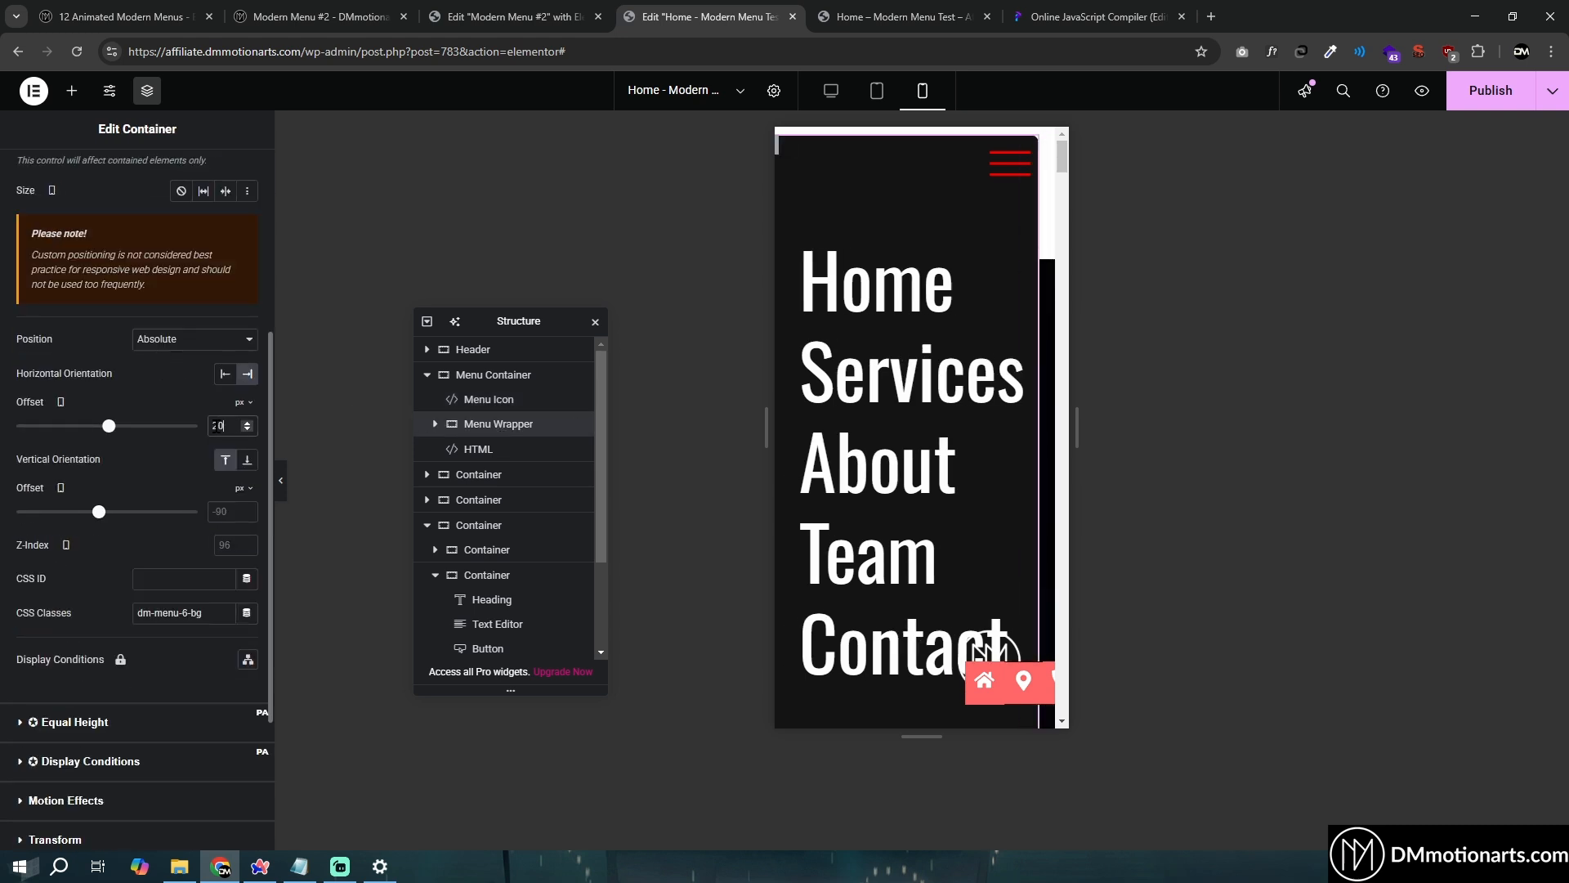
Reduce the Menu Wrapper's width to 90% for the mobile layout
{"action": "scroll", "coordinate": [135, 540], "scroll_direction": "up", "scroll_amount": 5}
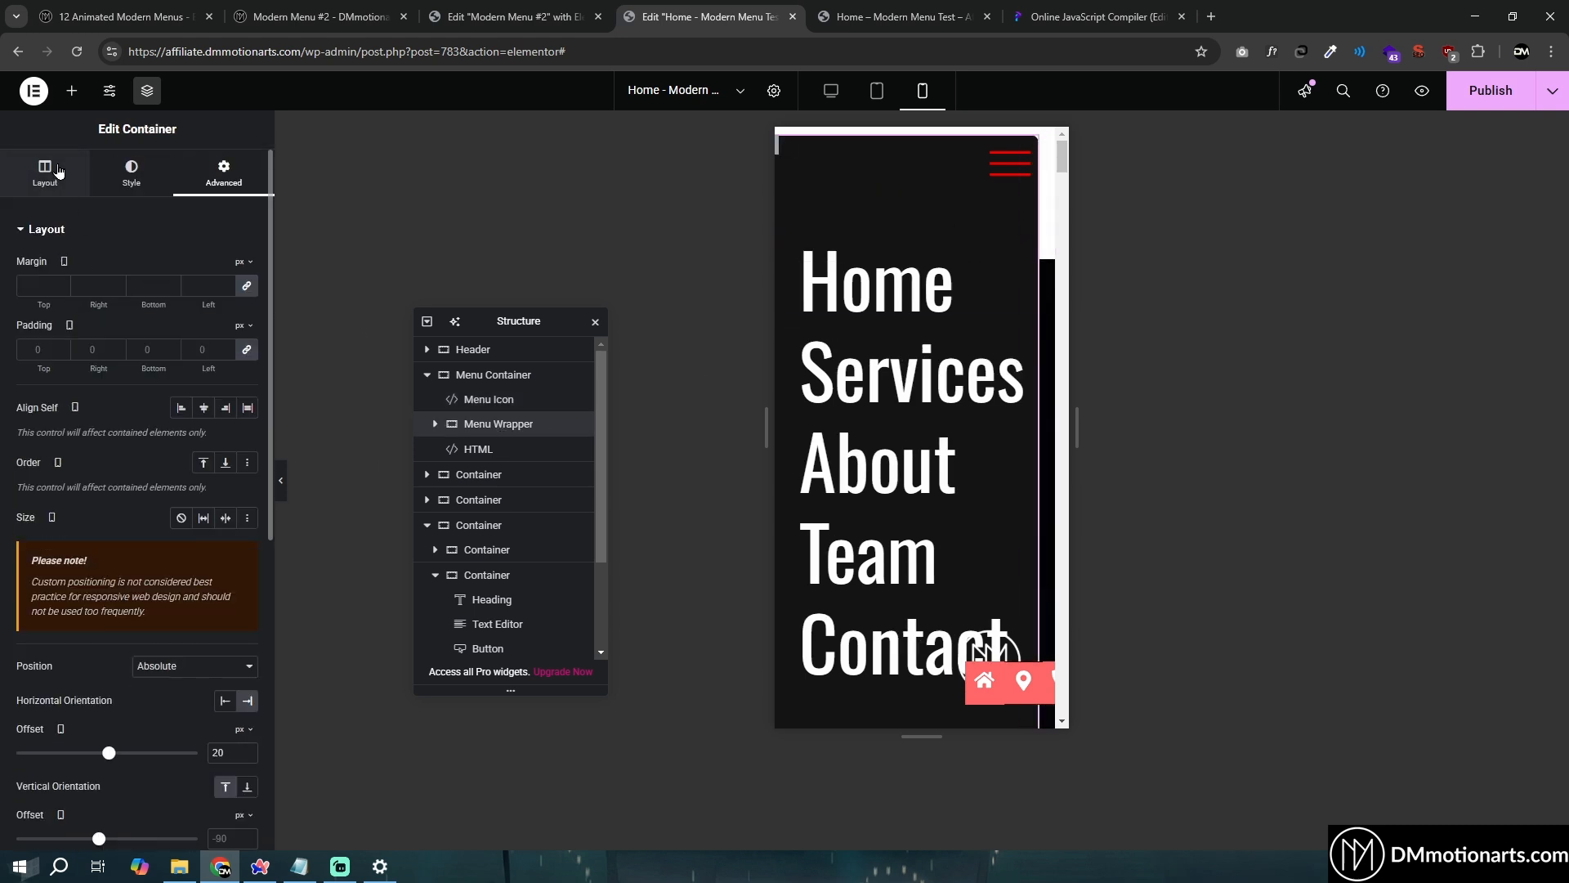
{"action": "left_click", "coordinate": [45, 174]}
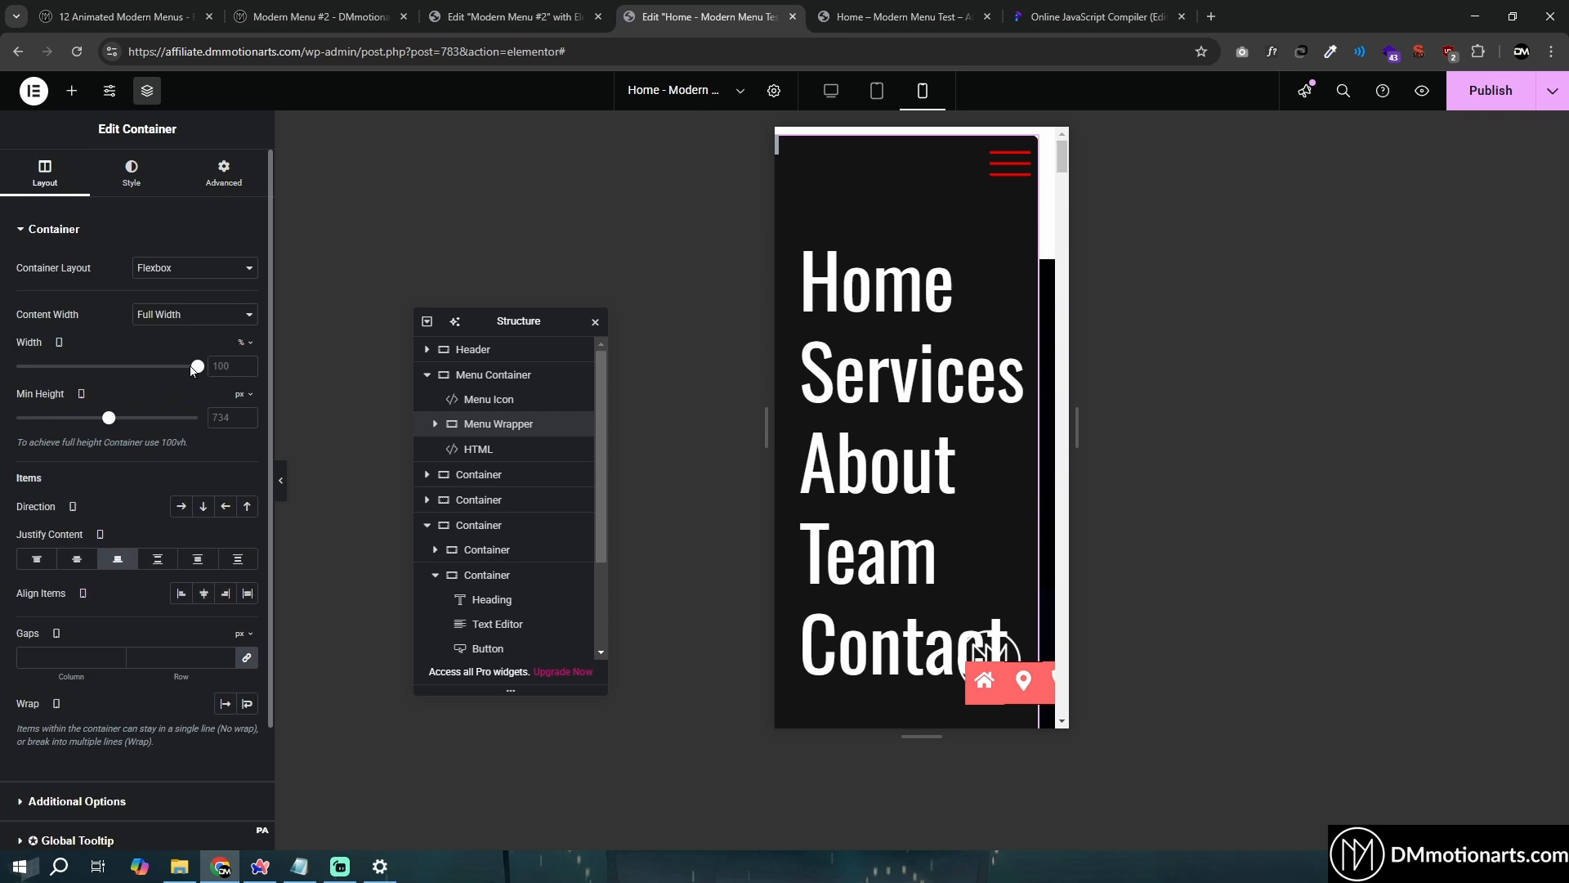
{"action": "left_click_drag", "start_coordinate": [197, 366], "coordinate": [178, 374]}
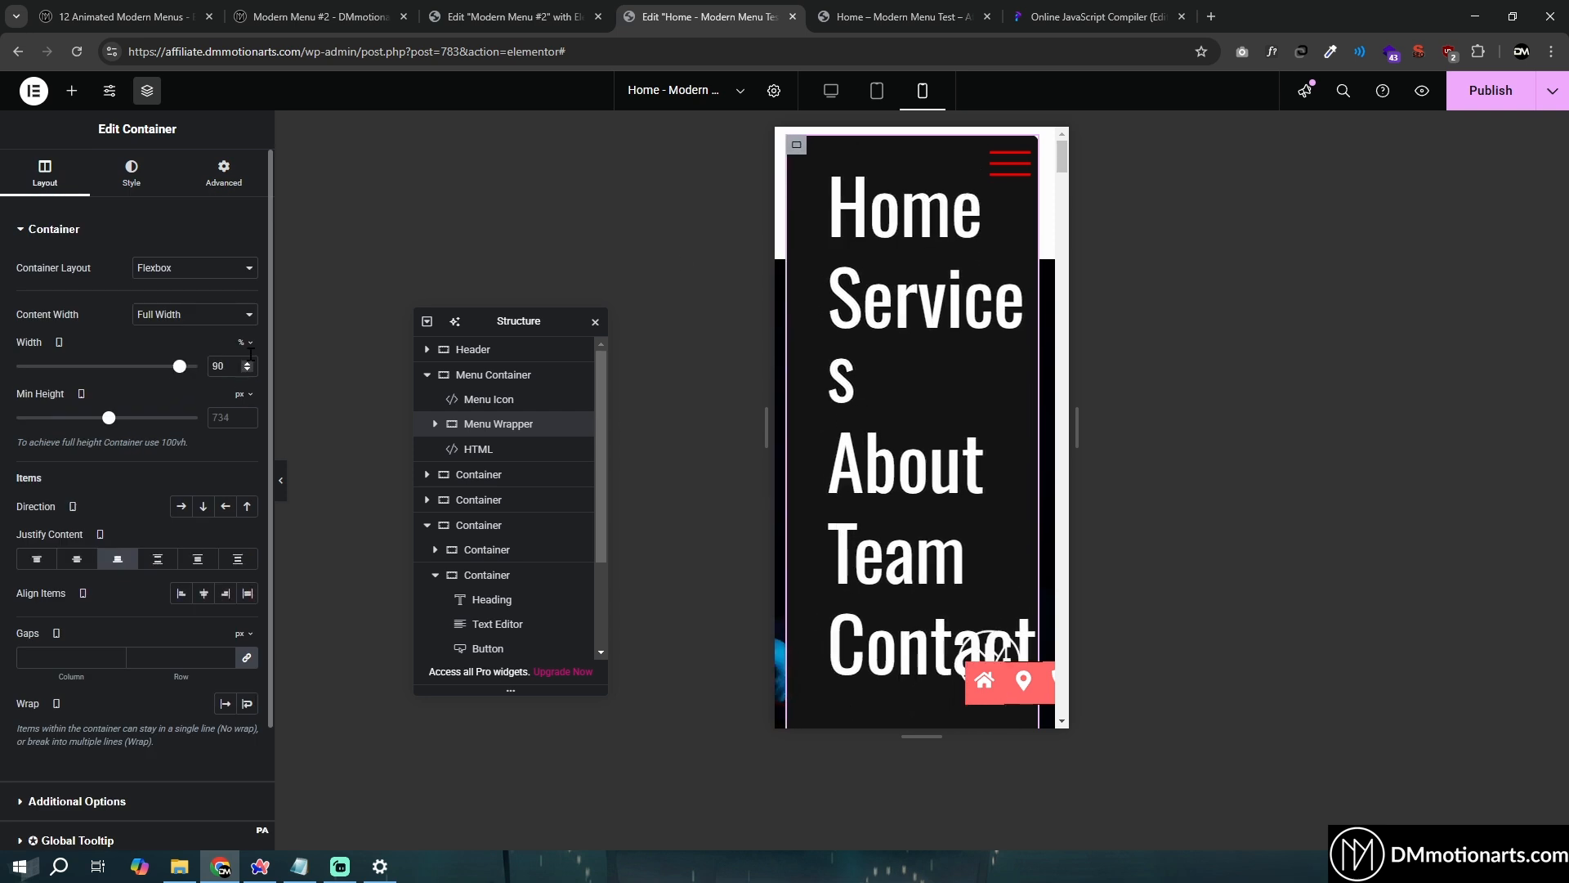
Set the Home heading's font size to 49 px for the mobile layout
{"action": "left_click", "coordinate": [897, 211]}
{"action": "left_click", "coordinate": [134, 173]}
{"action": "left_click", "coordinate": [248, 337]}
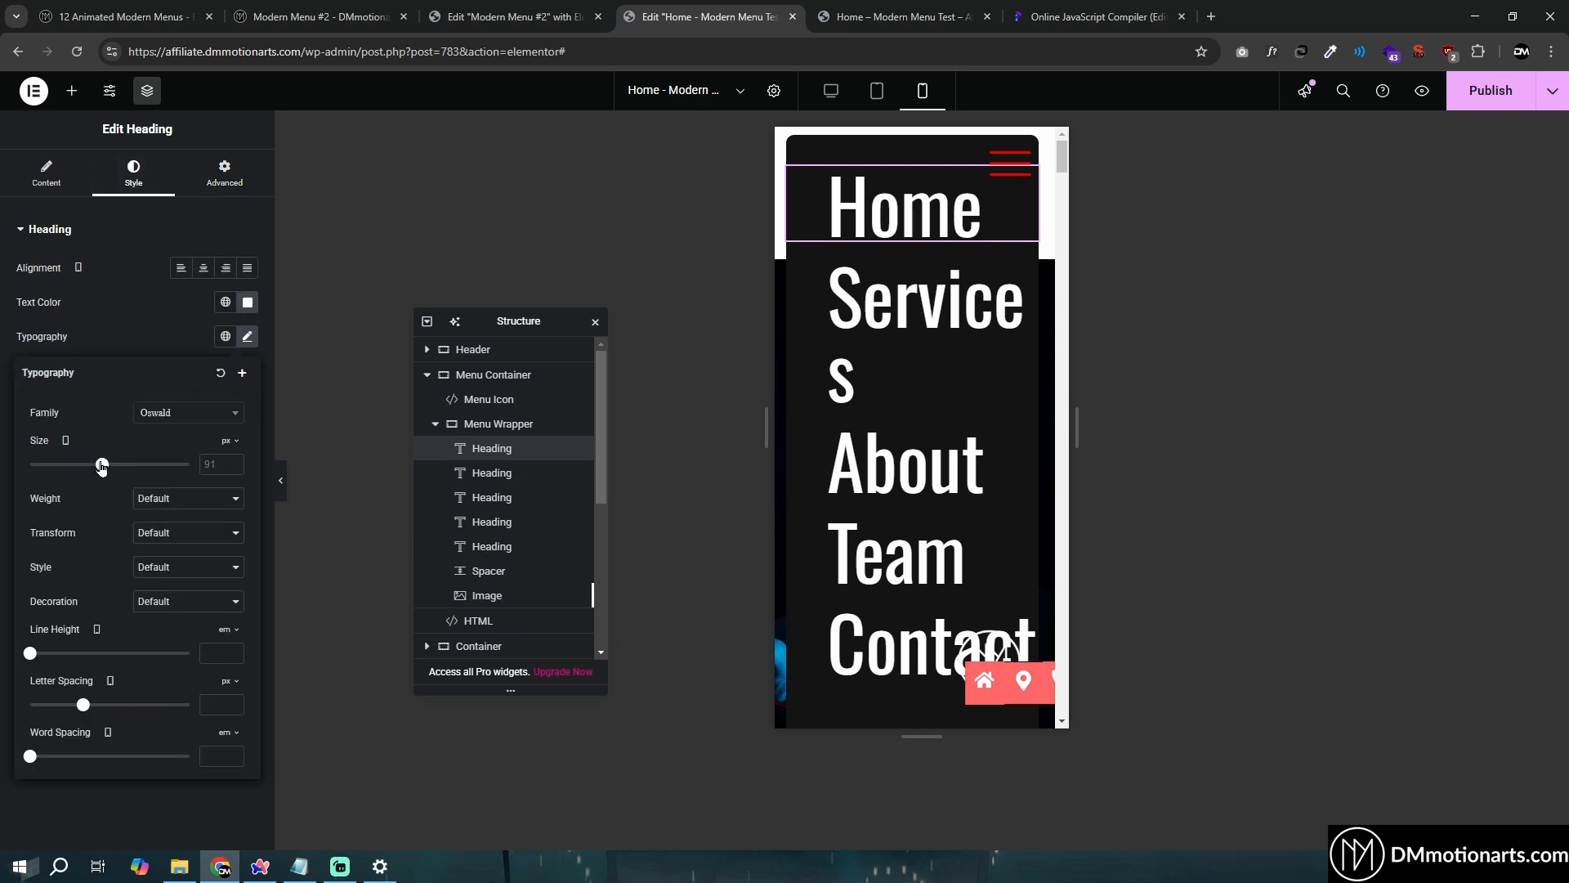
{"action": "left_click_drag", "start_coordinate": [101, 466], "coordinate": [68, 474]}
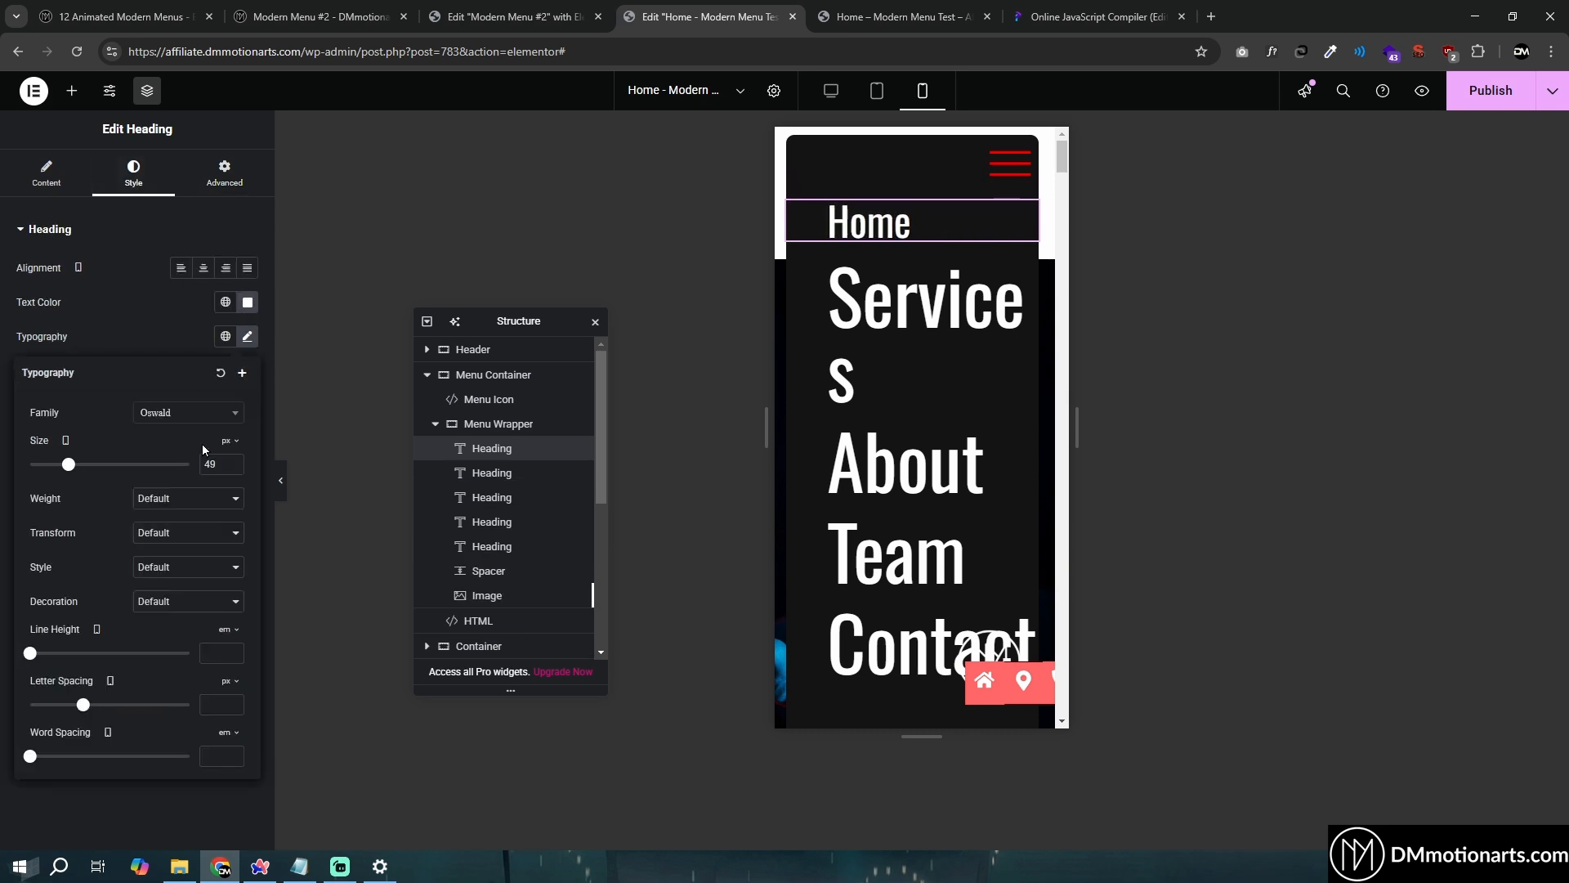
Set the Home heading's mobile margin to 20 px on the left and 0 on the other sides, with the values unlinked
{"action": "left_click", "coordinate": [192, 182]}
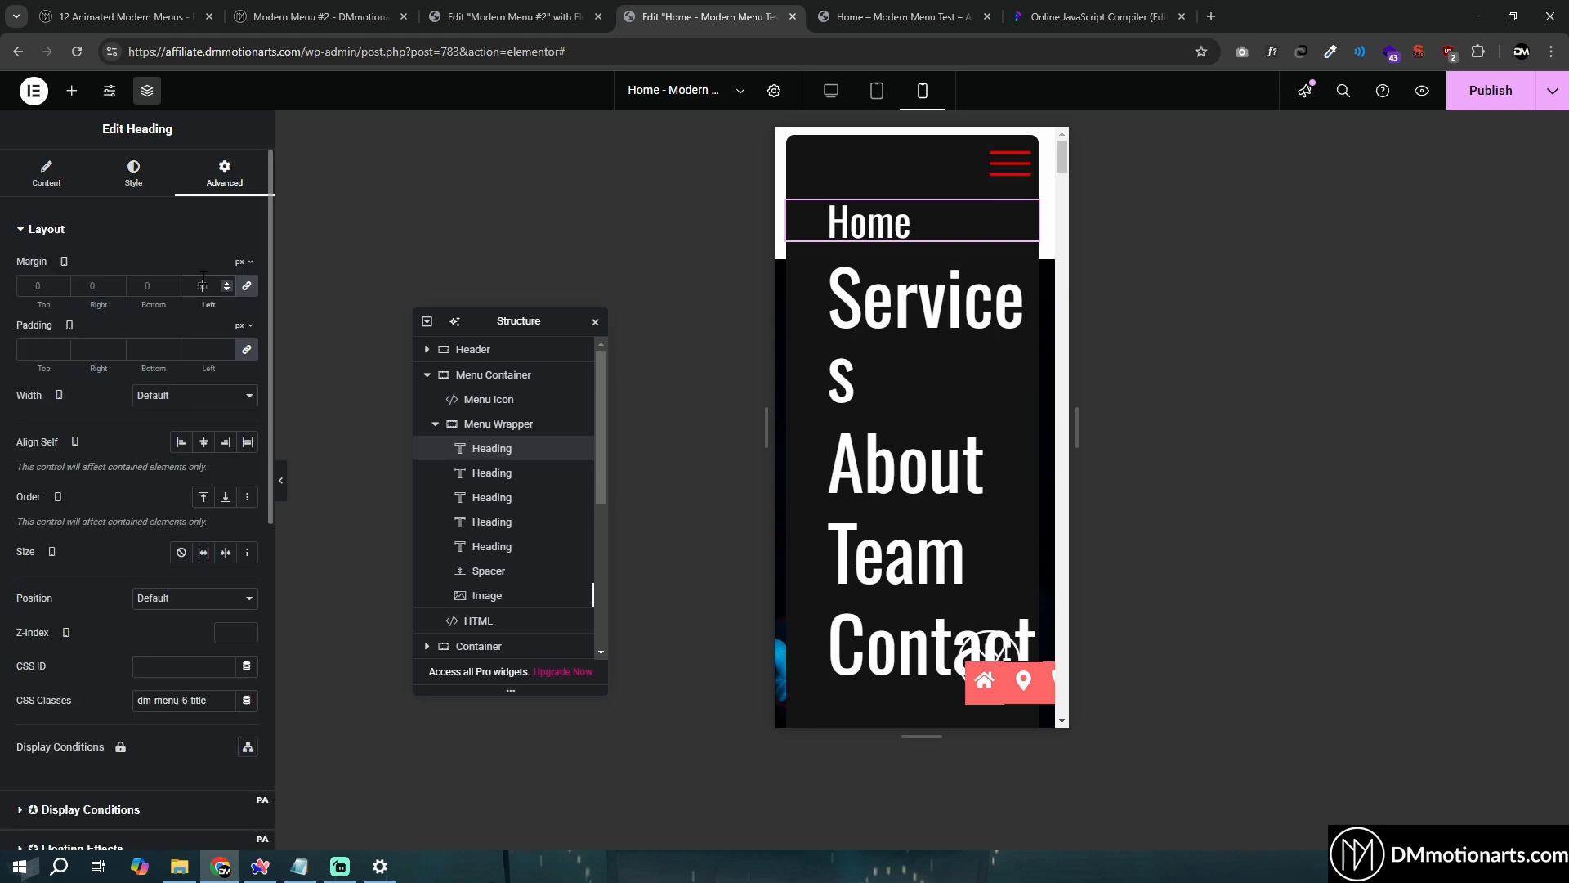
{"action": "type", "text": "2"}
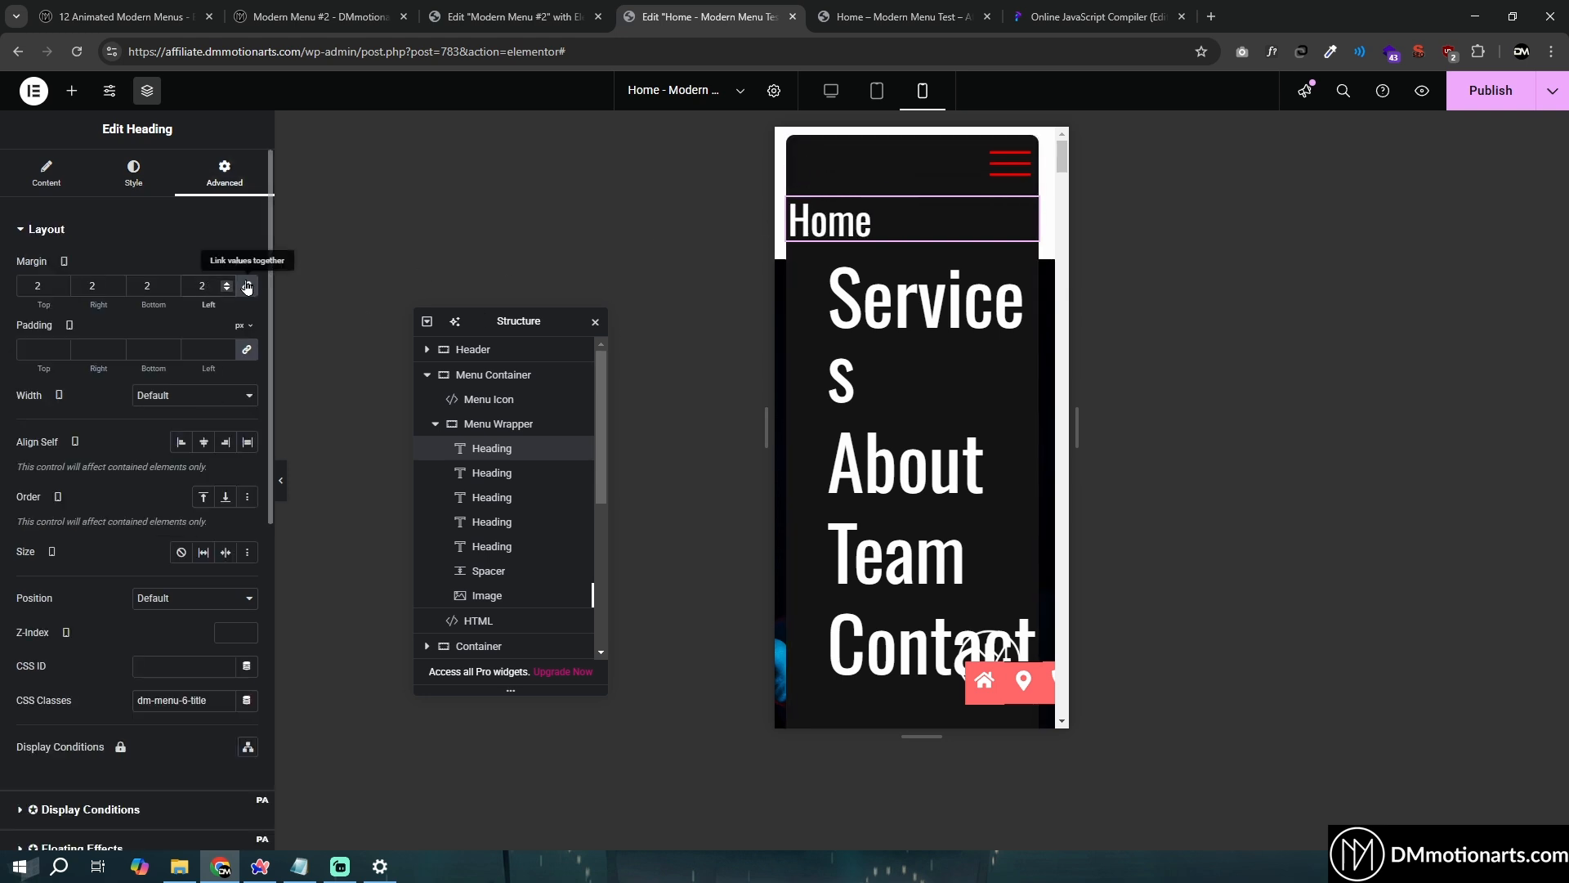
{"action": "left_click", "coordinate": [247, 286]}
{"action": "type", "text": "0"}
Copy the Home heading and paste its style onto the Services, About and Team headings
{"action": "right_click", "coordinate": [826, 224]}
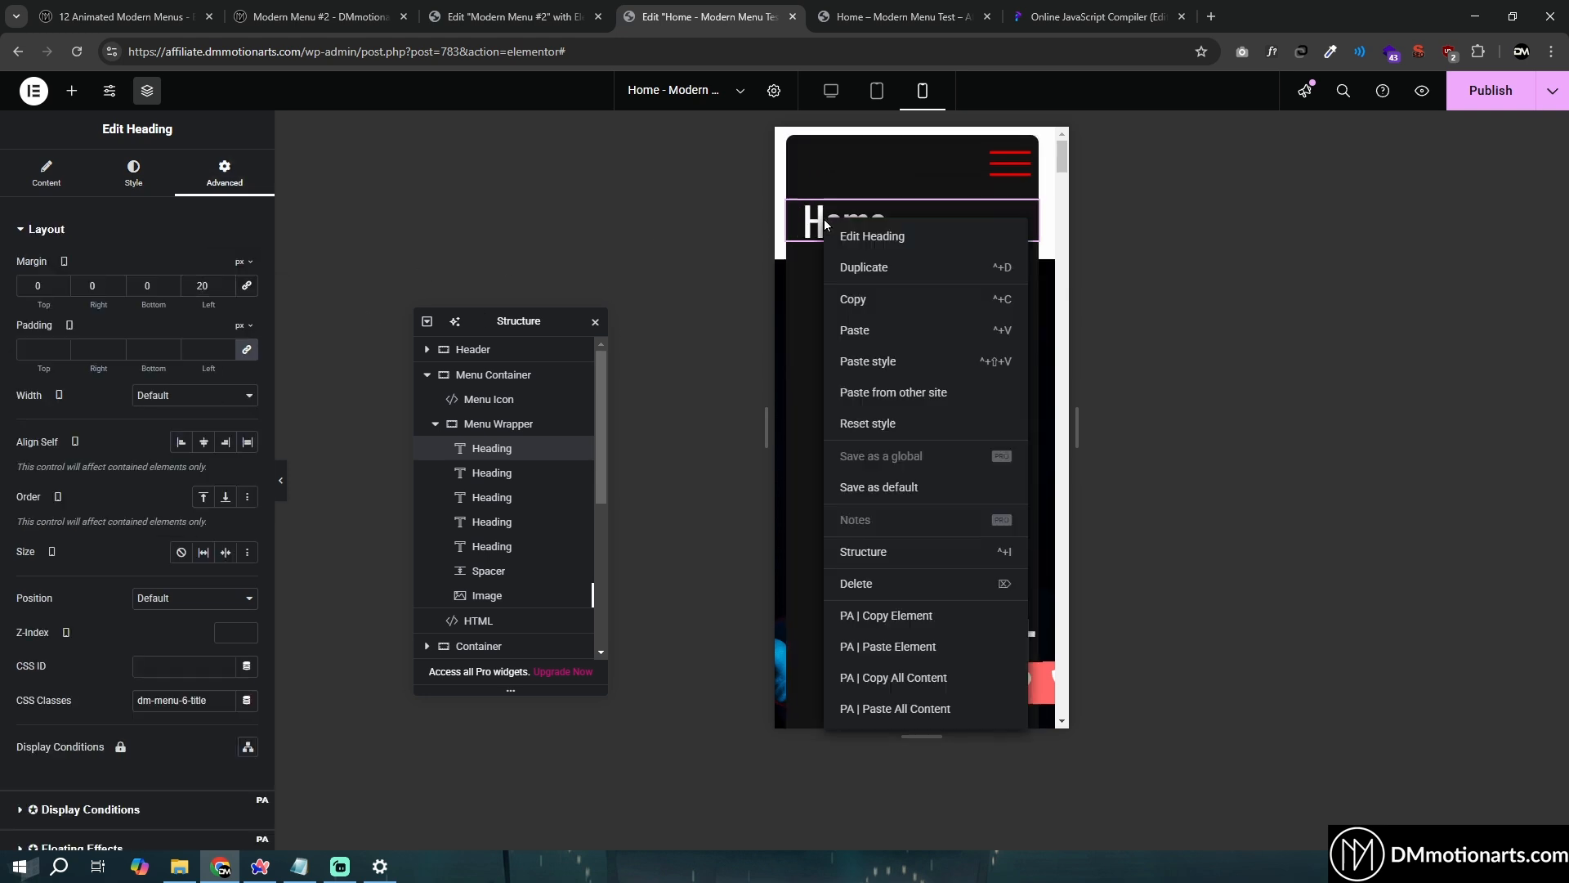
{"action": "right_click", "coordinate": [491, 448]}
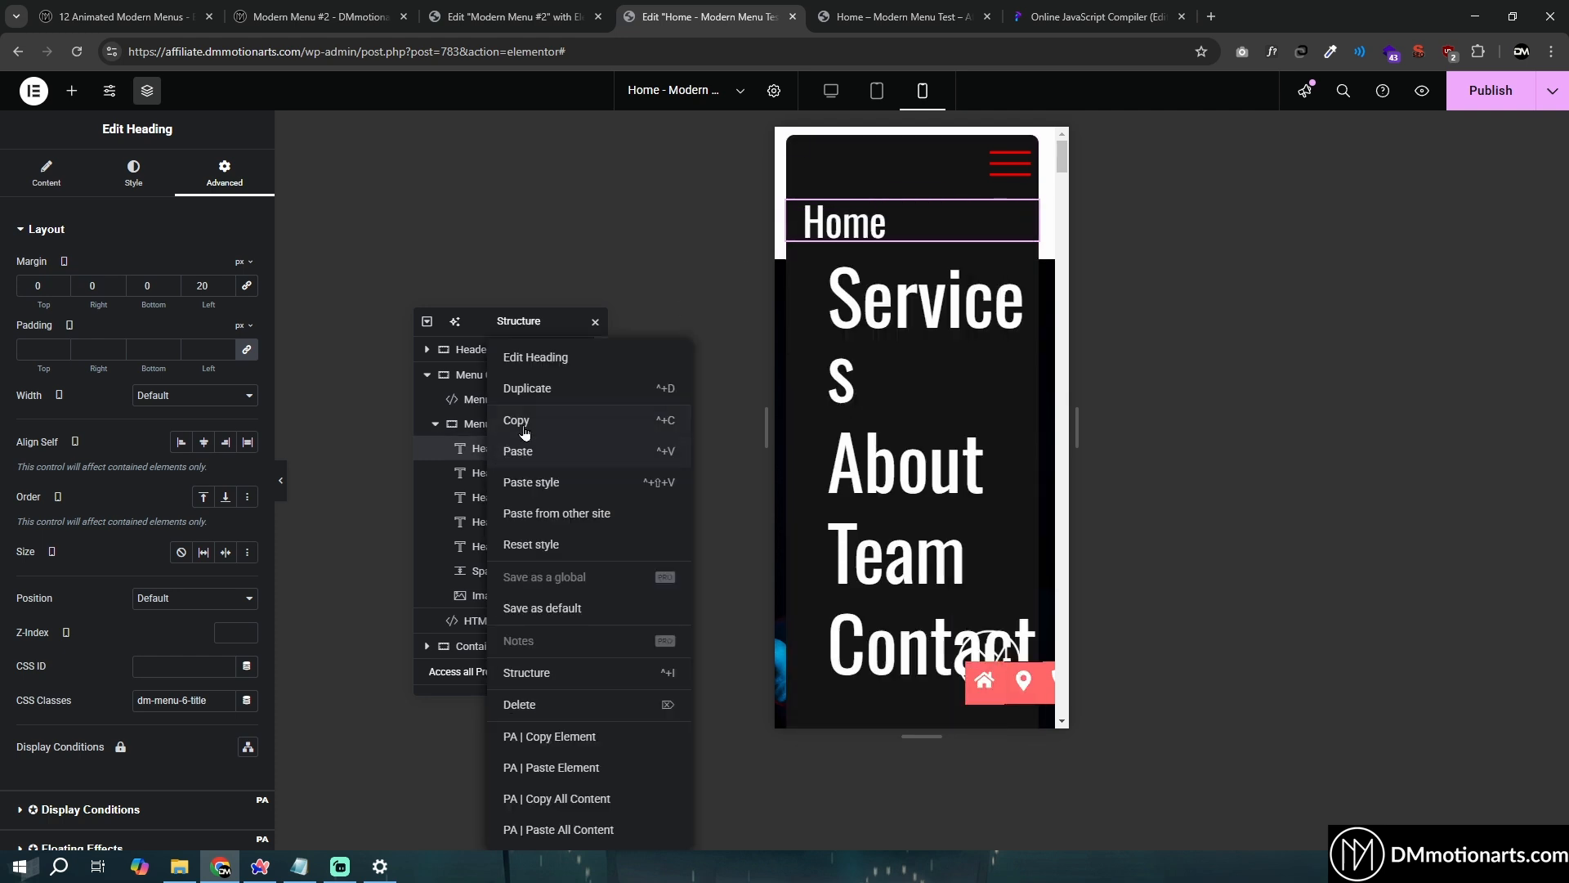
{"action": "left_click", "coordinate": [525, 433]}
{"action": "right_click", "coordinate": [917, 351]}
{"action": "left_click", "coordinate": [952, 464]}
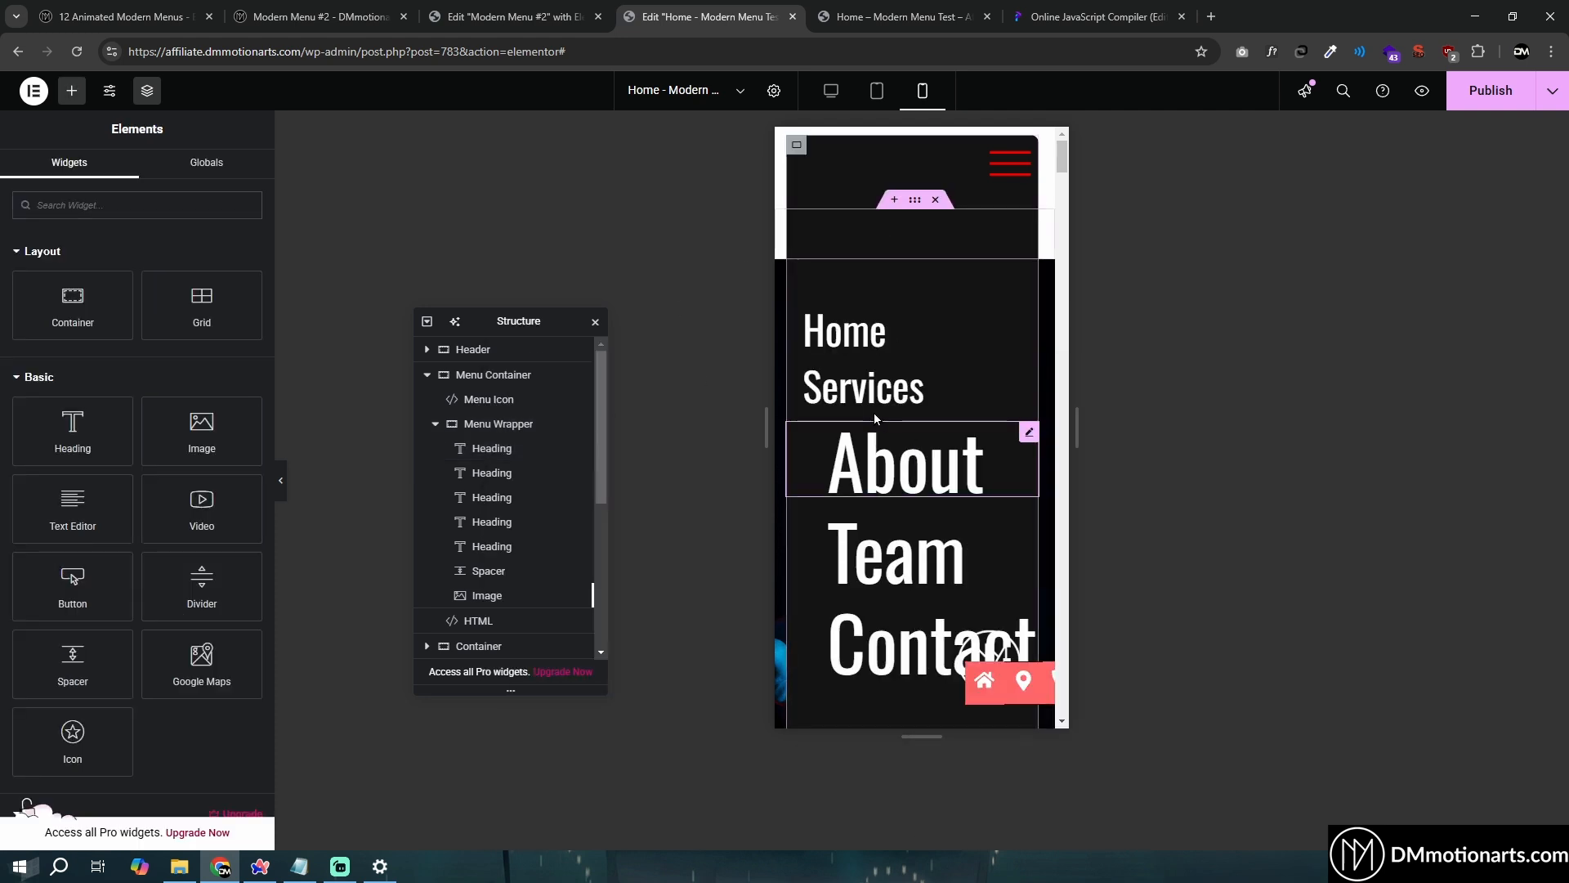
{"action": "right_click", "coordinate": [874, 419]}
{"action": "left_click", "coordinate": [923, 483]}
{"action": "right_click", "coordinate": [891, 523]}
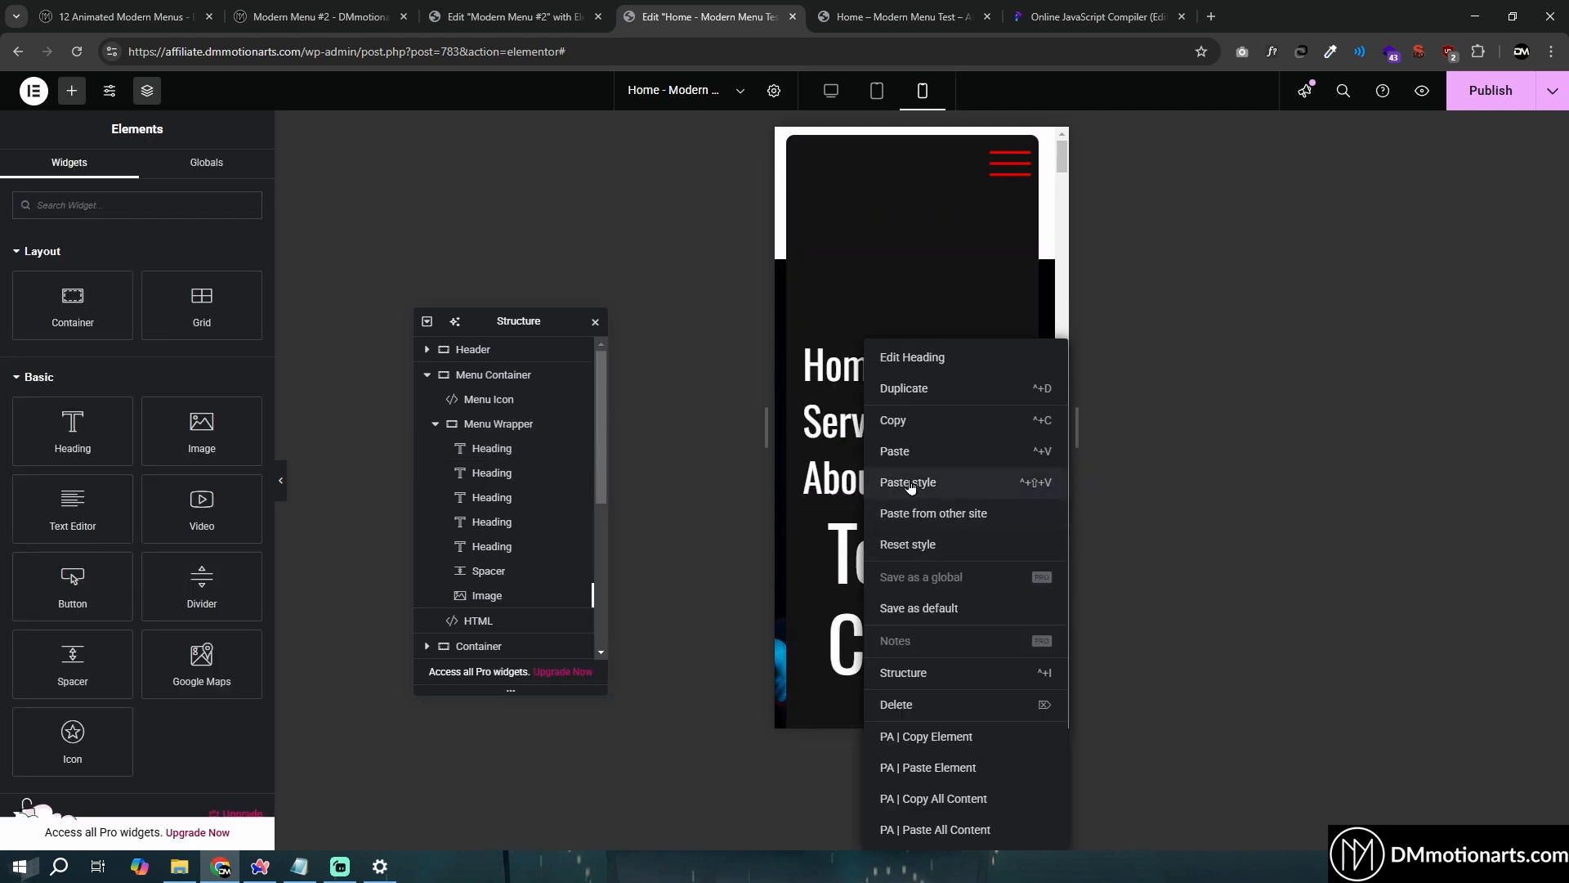
Paste the copied style onto the oversized menu heading in the mobile layout, and return the preview to desktop
{"action": "left_click", "coordinate": [910, 483]}
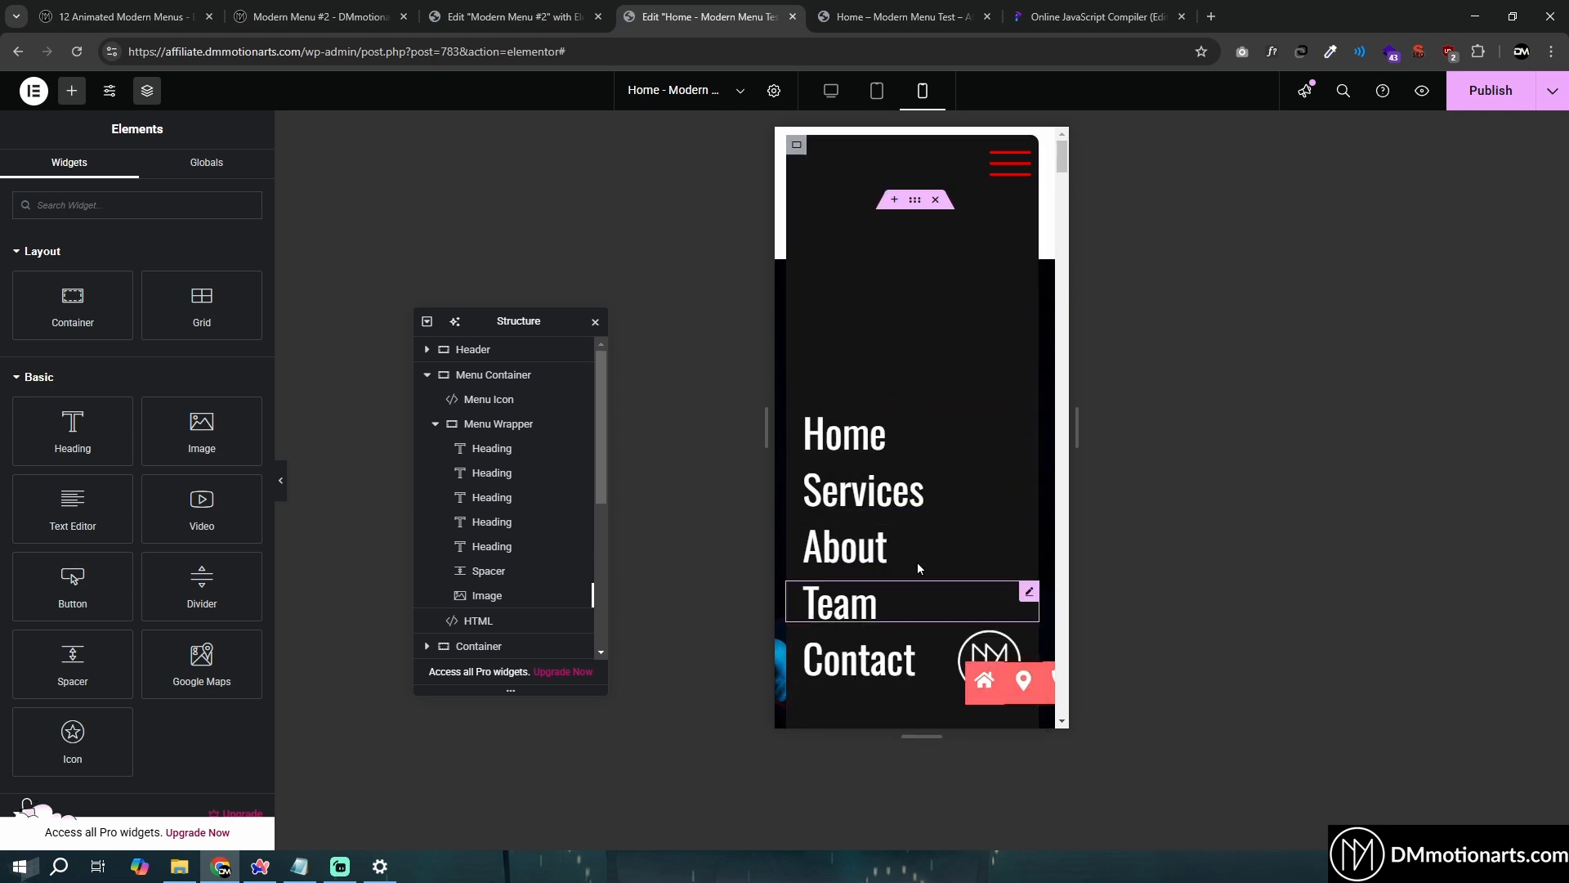
{"action": "scroll", "coordinate": [914, 451], "scroll_direction": "down", "scroll_amount": 1}
{"action": "scroll", "coordinate": [912, 449], "scroll_direction": "up", "scroll_amount": 1}
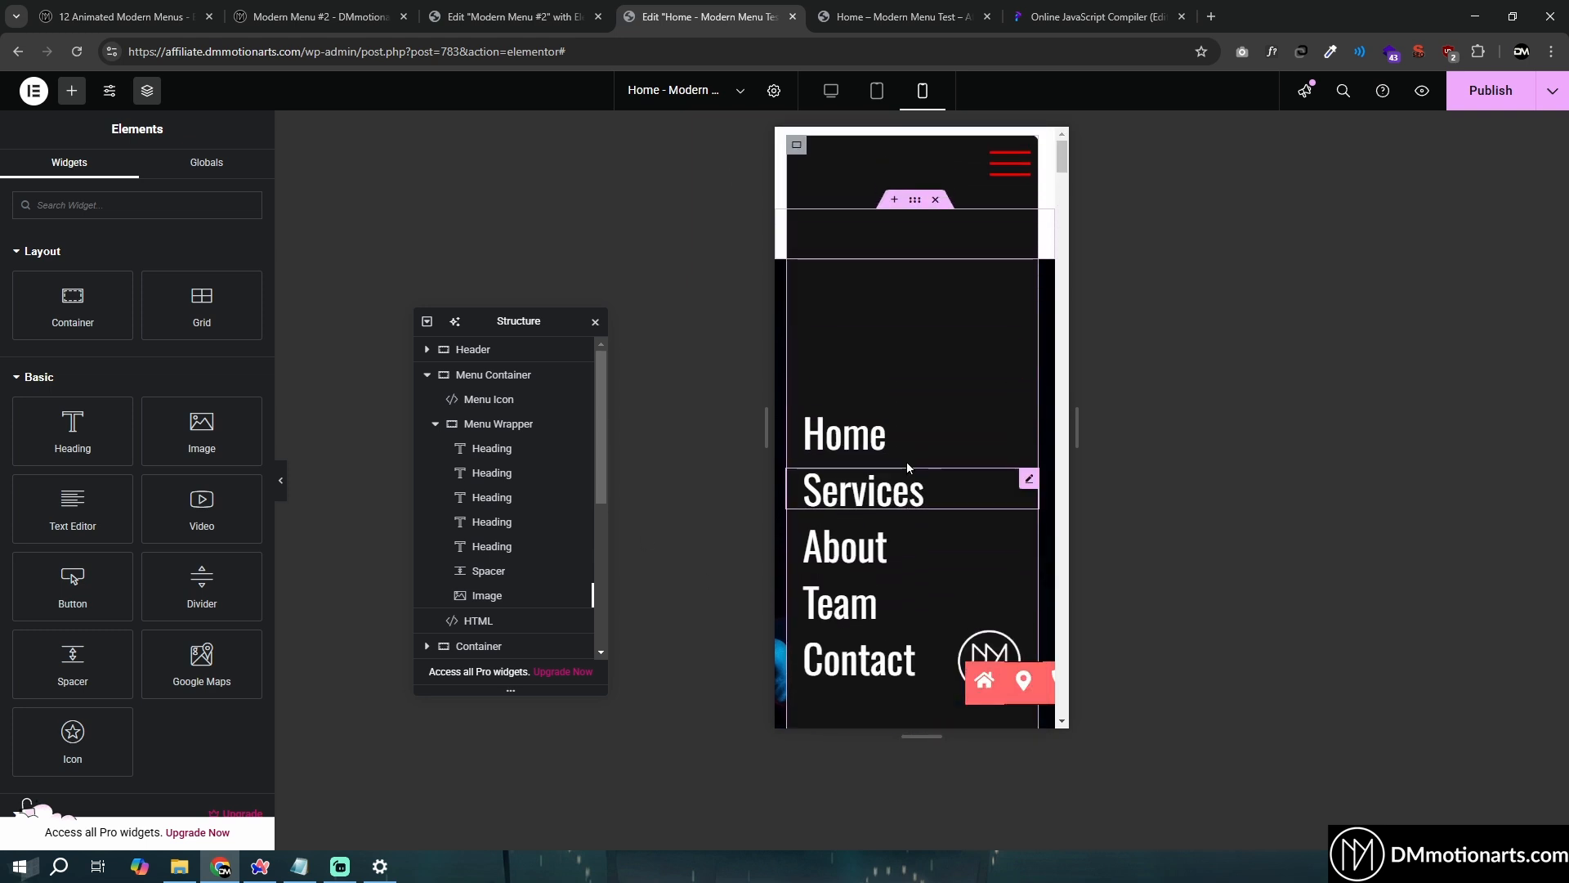
{"action": "left_click", "coordinate": [874, 91]}
{"action": "left_click", "coordinate": [831, 92]}
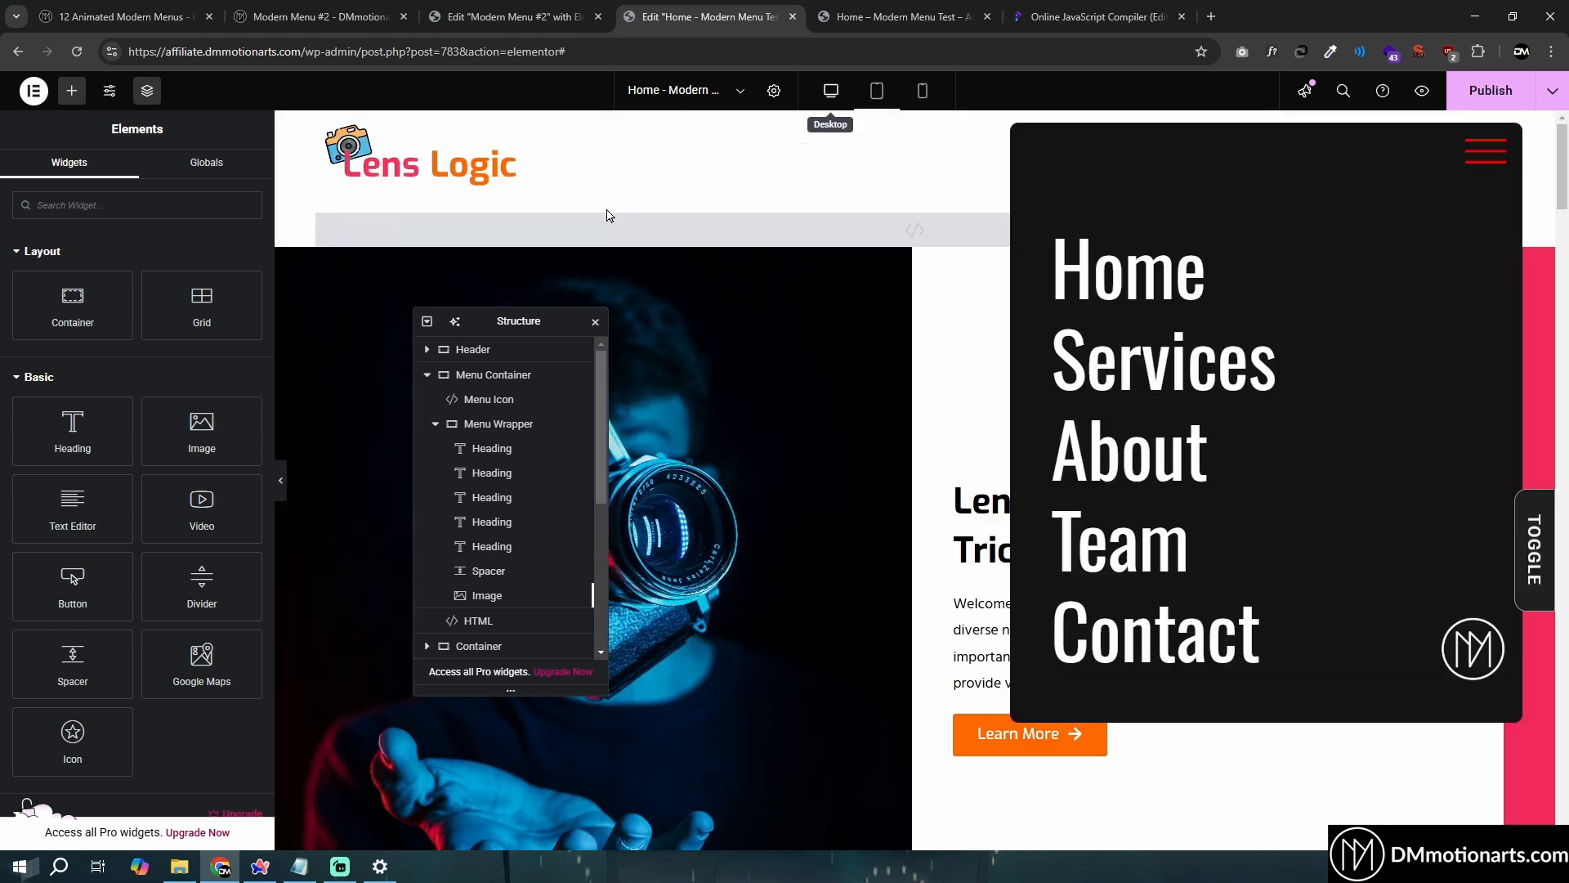
Rename the Menu Container's HTML widget to Code and fill it with the code copied from Modern Menu #2's #6 Code widget
{"action": "left_click", "coordinate": [510, 427]}
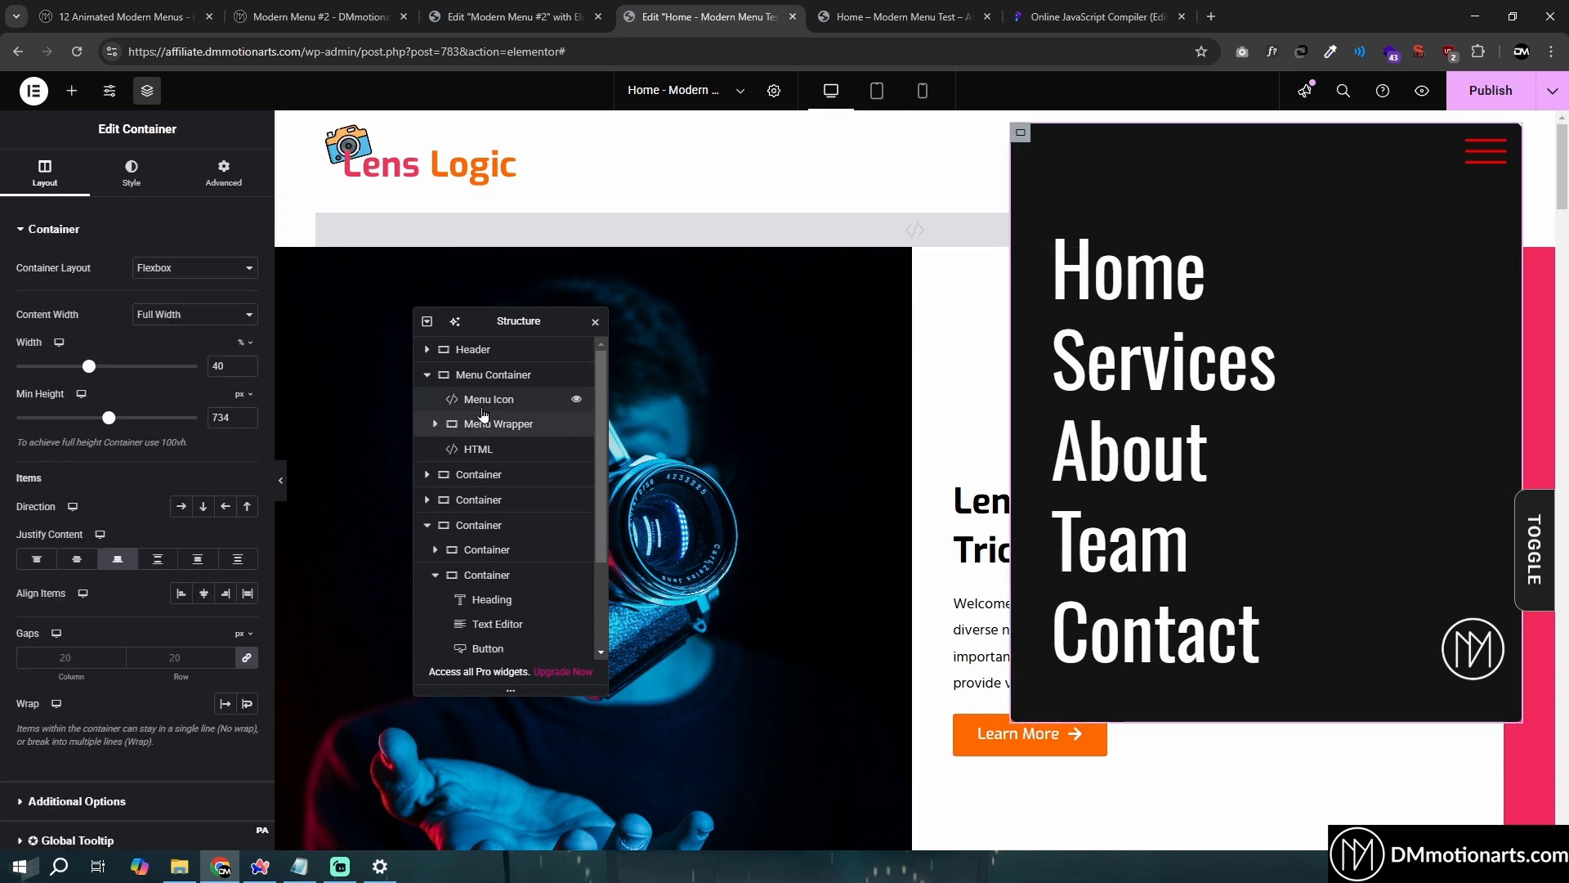
{"action": "left_click", "coordinate": [490, 451]}
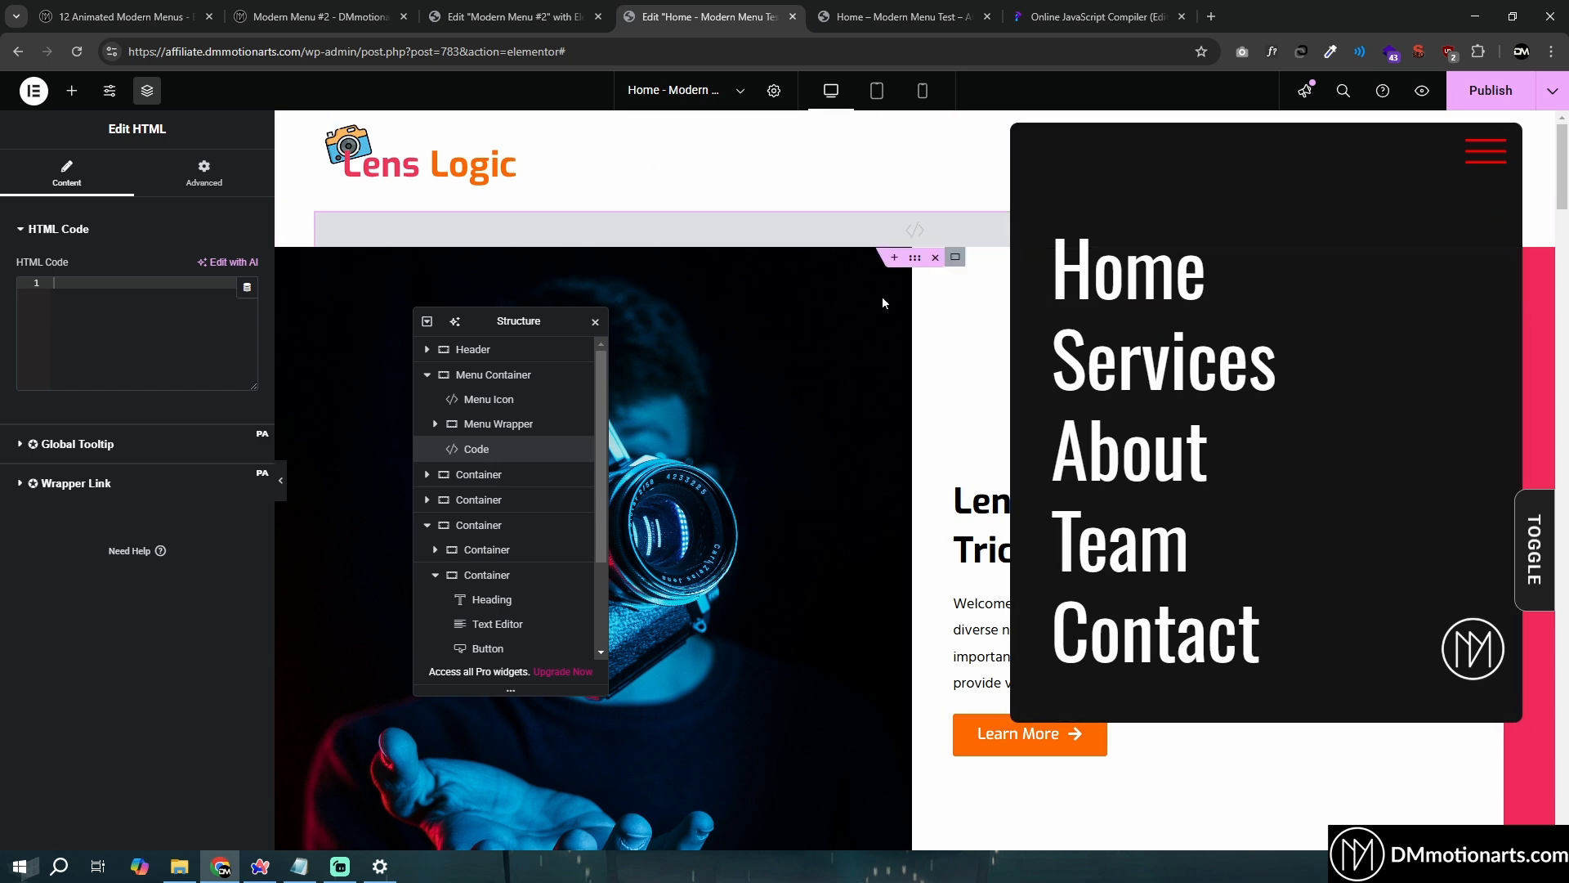
{"action": "left_click", "coordinate": [465, 19]}
{"action": "left_click", "coordinate": [159, 400]}
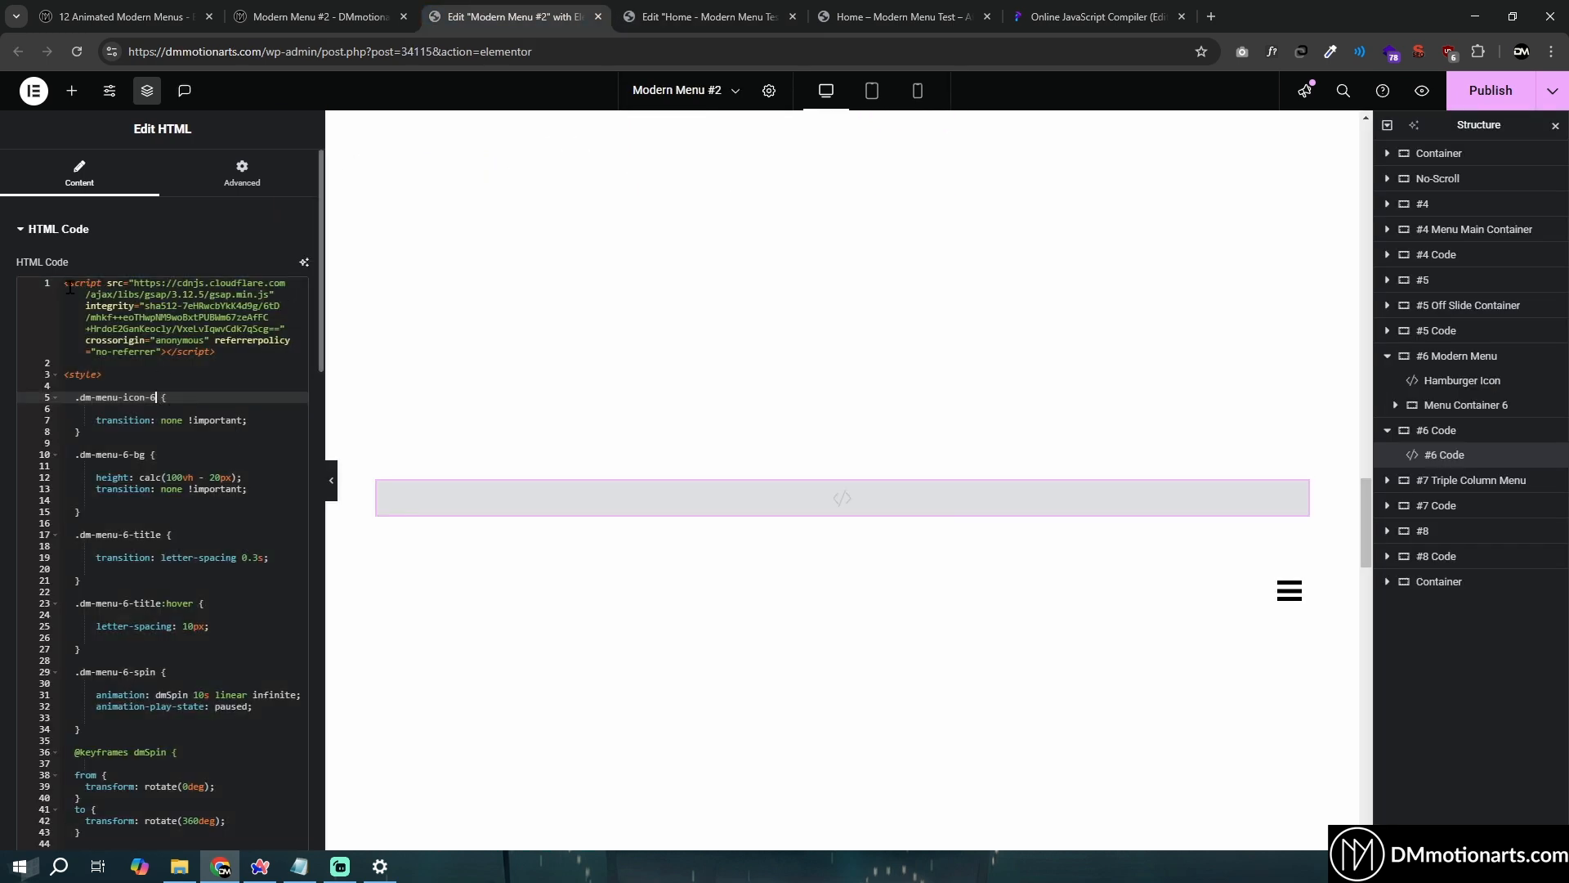
{"action": "left_click_drag", "start_coordinate": [69, 288], "coordinate": [86, 623]}
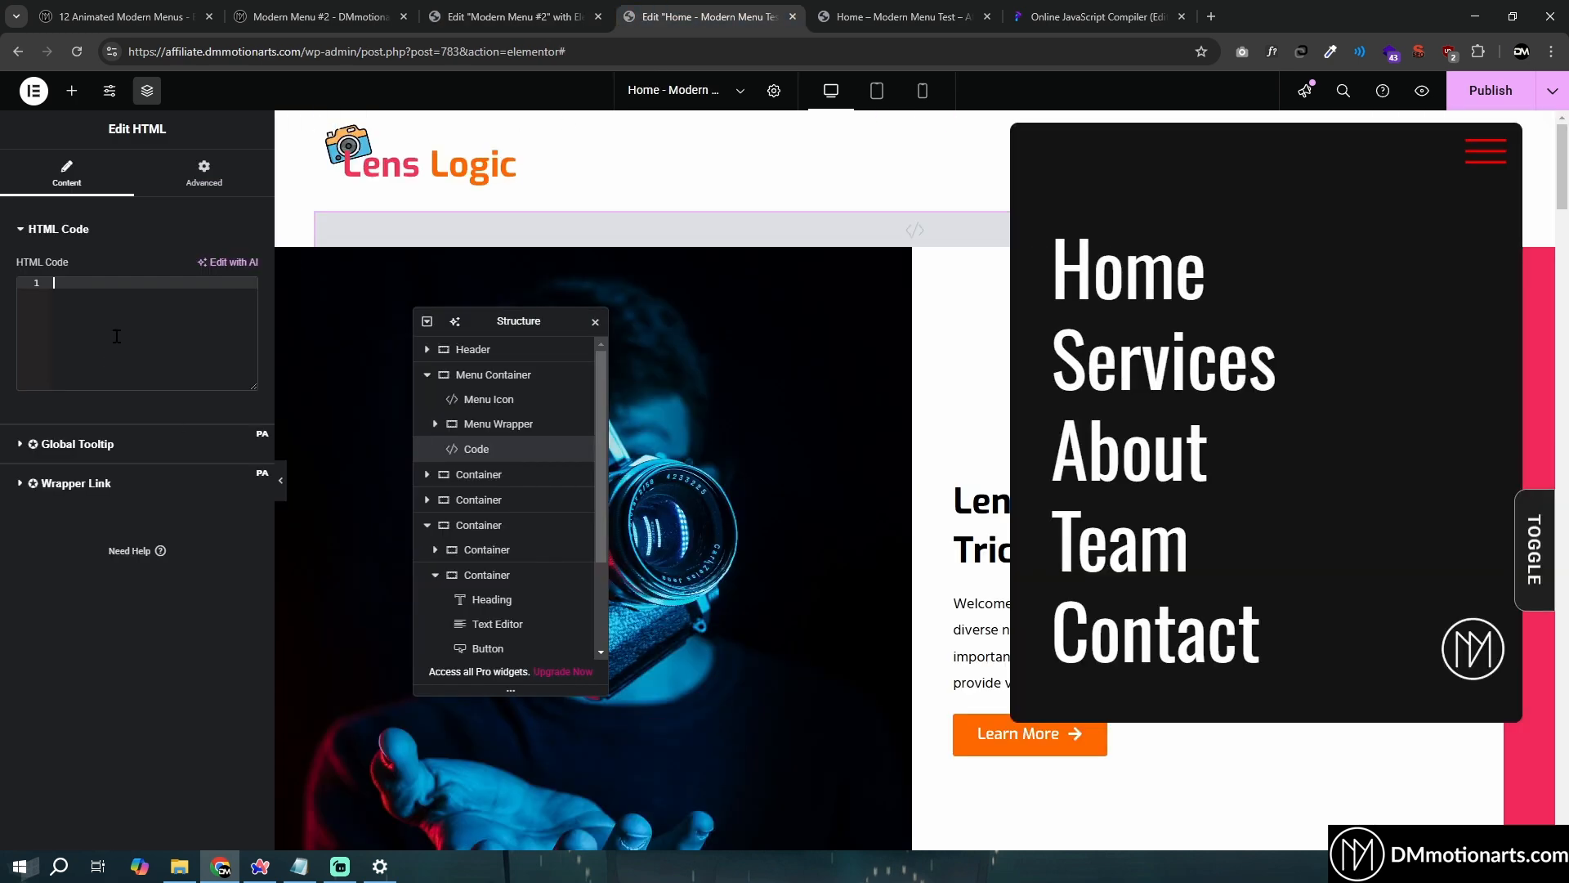
{"action": "key", "text": "ctrl+v"}
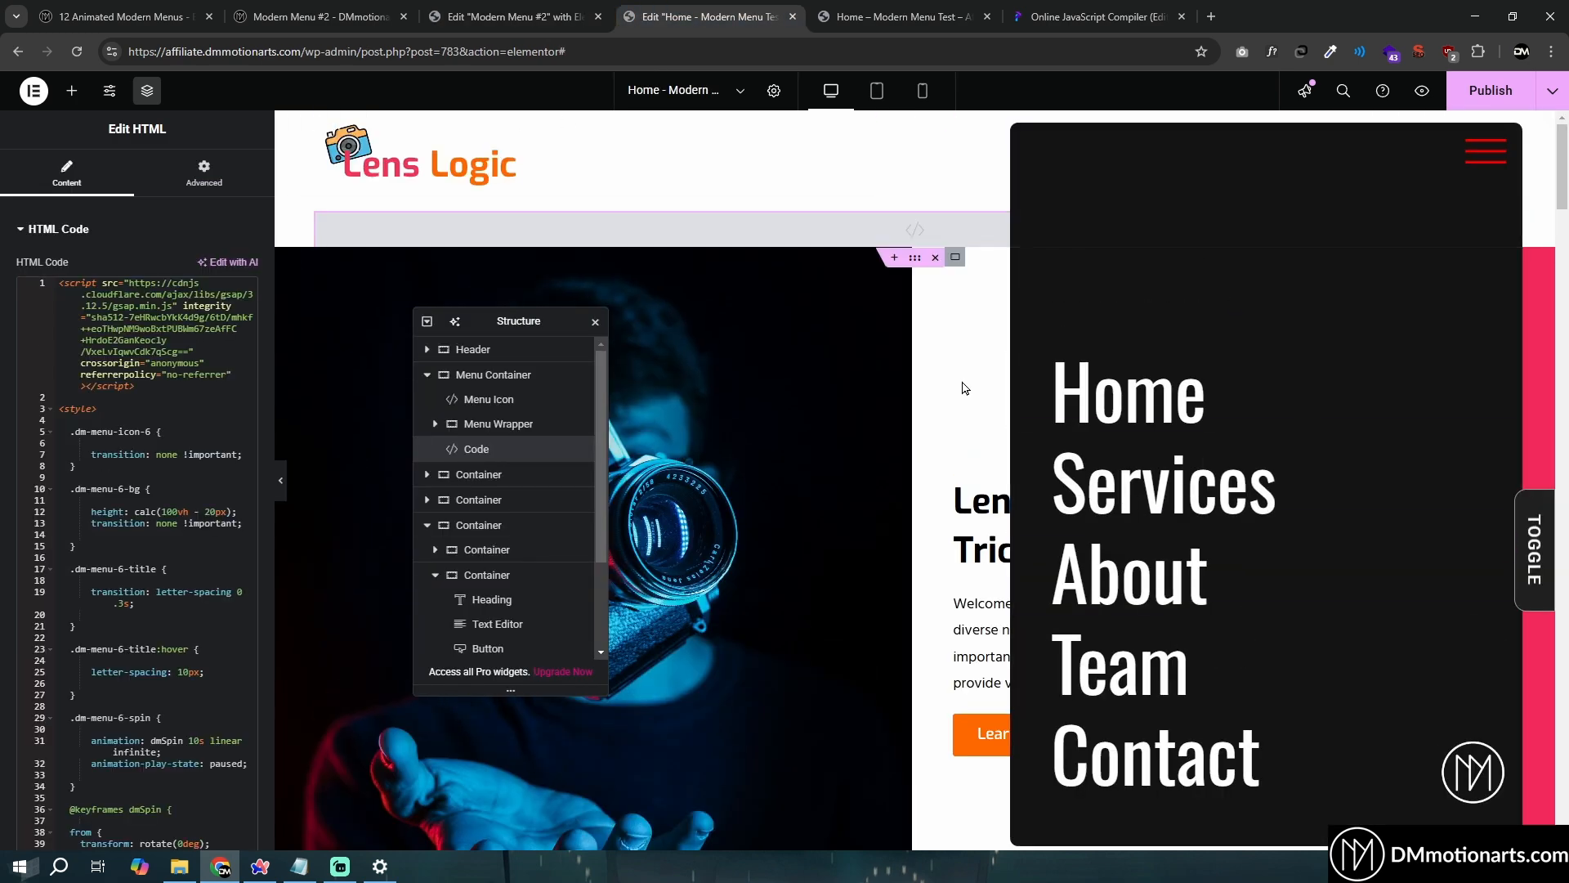
Clear the Menu Wrapper's minimum height and check the reference menu on the live Modern Menu #2 page
{"action": "left_click", "coordinate": [512, 423]}
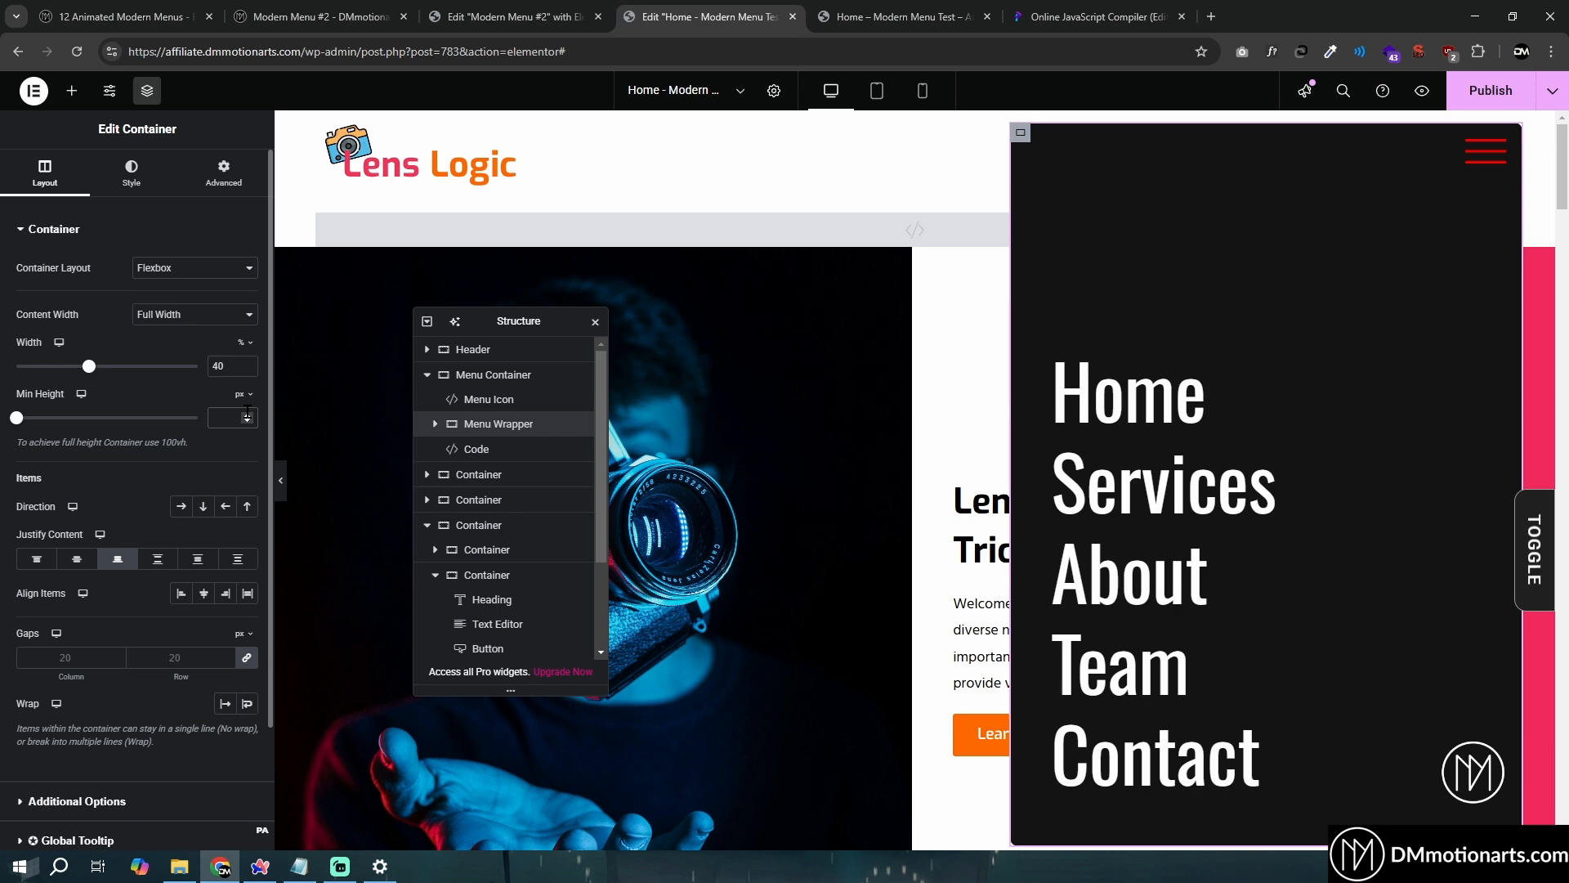
{"action": "left_click", "coordinate": [318, 16]}
{"action": "left_click", "coordinate": [1479, 164]}
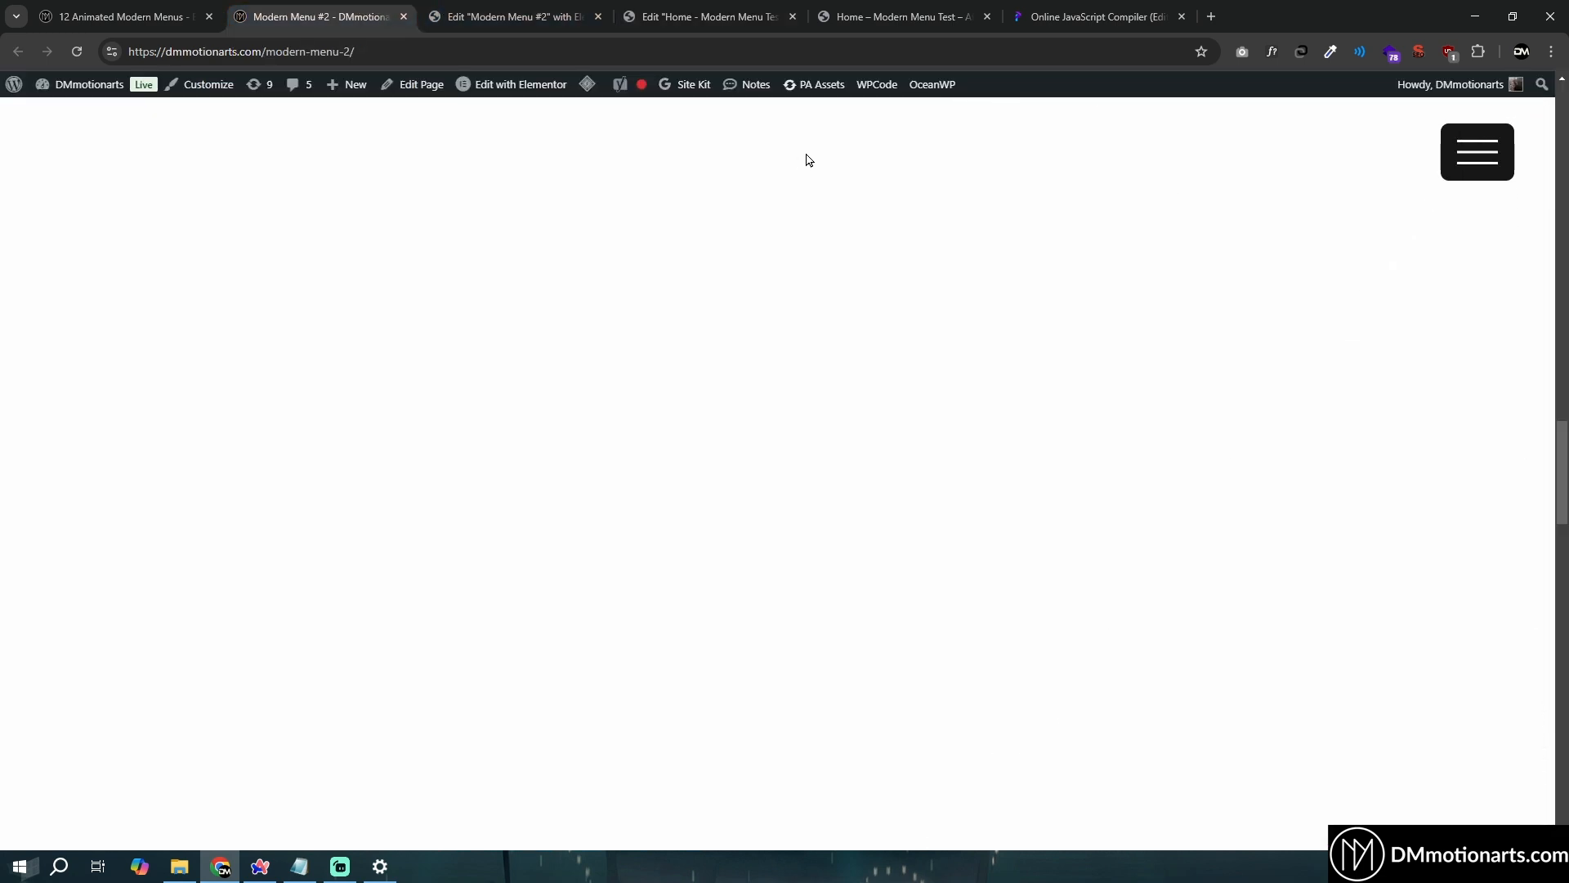
{"action": "left_click", "coordinate": [659, 10]}
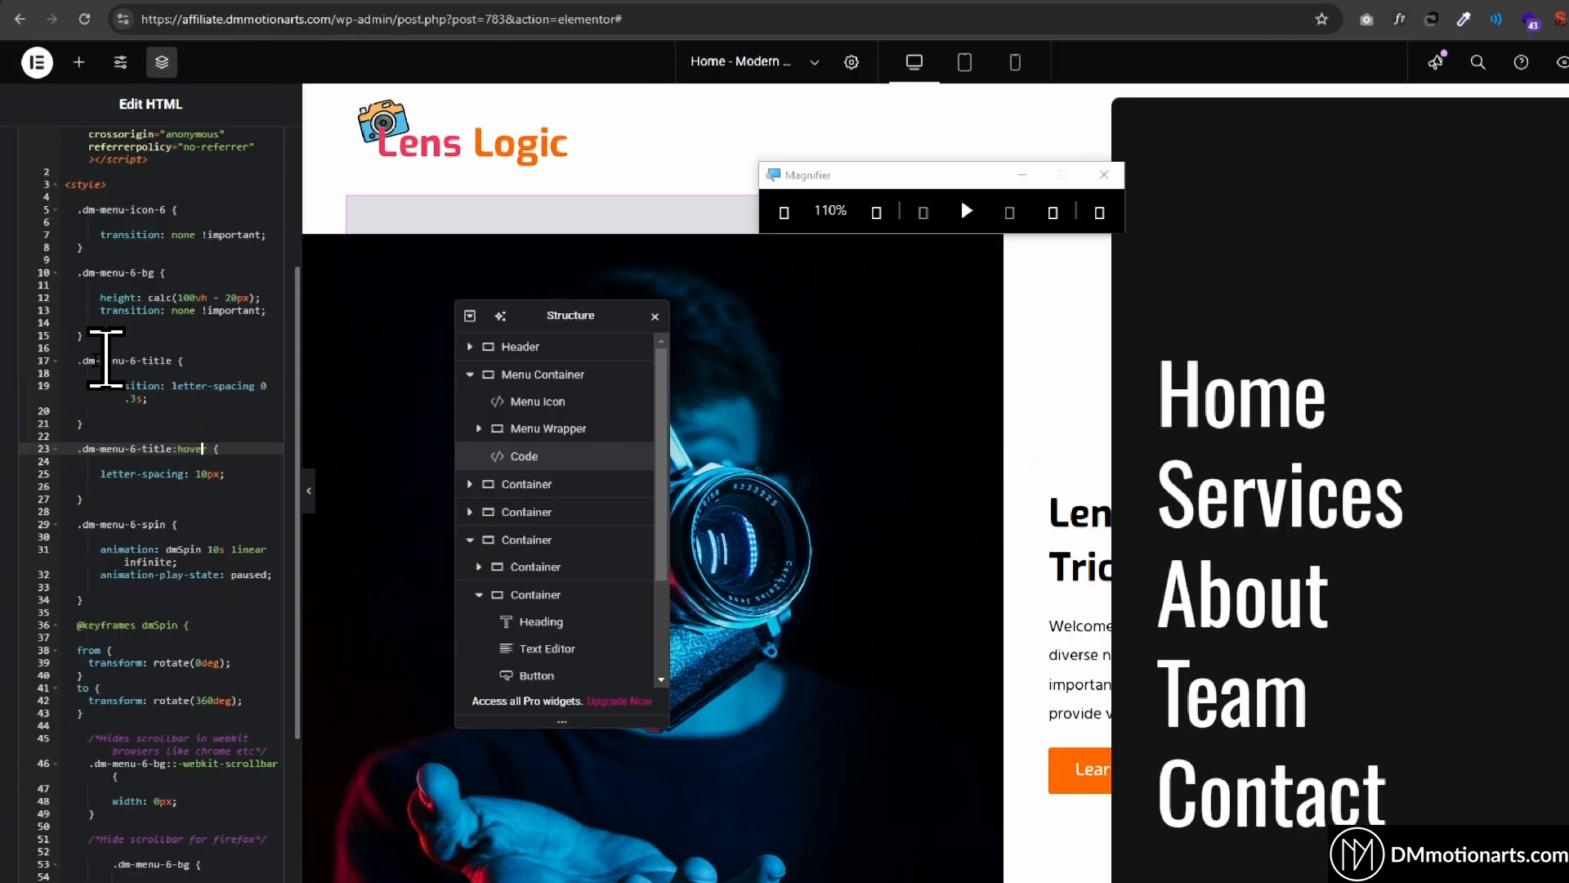
Examine the .dm-menu-6-bg height and transition rules in the Code widget, comparing them with the Menu Wrapper's layout settings
{"action": "key", "text": "super+plus"}
{"action": "key", "text": "super+plus"}
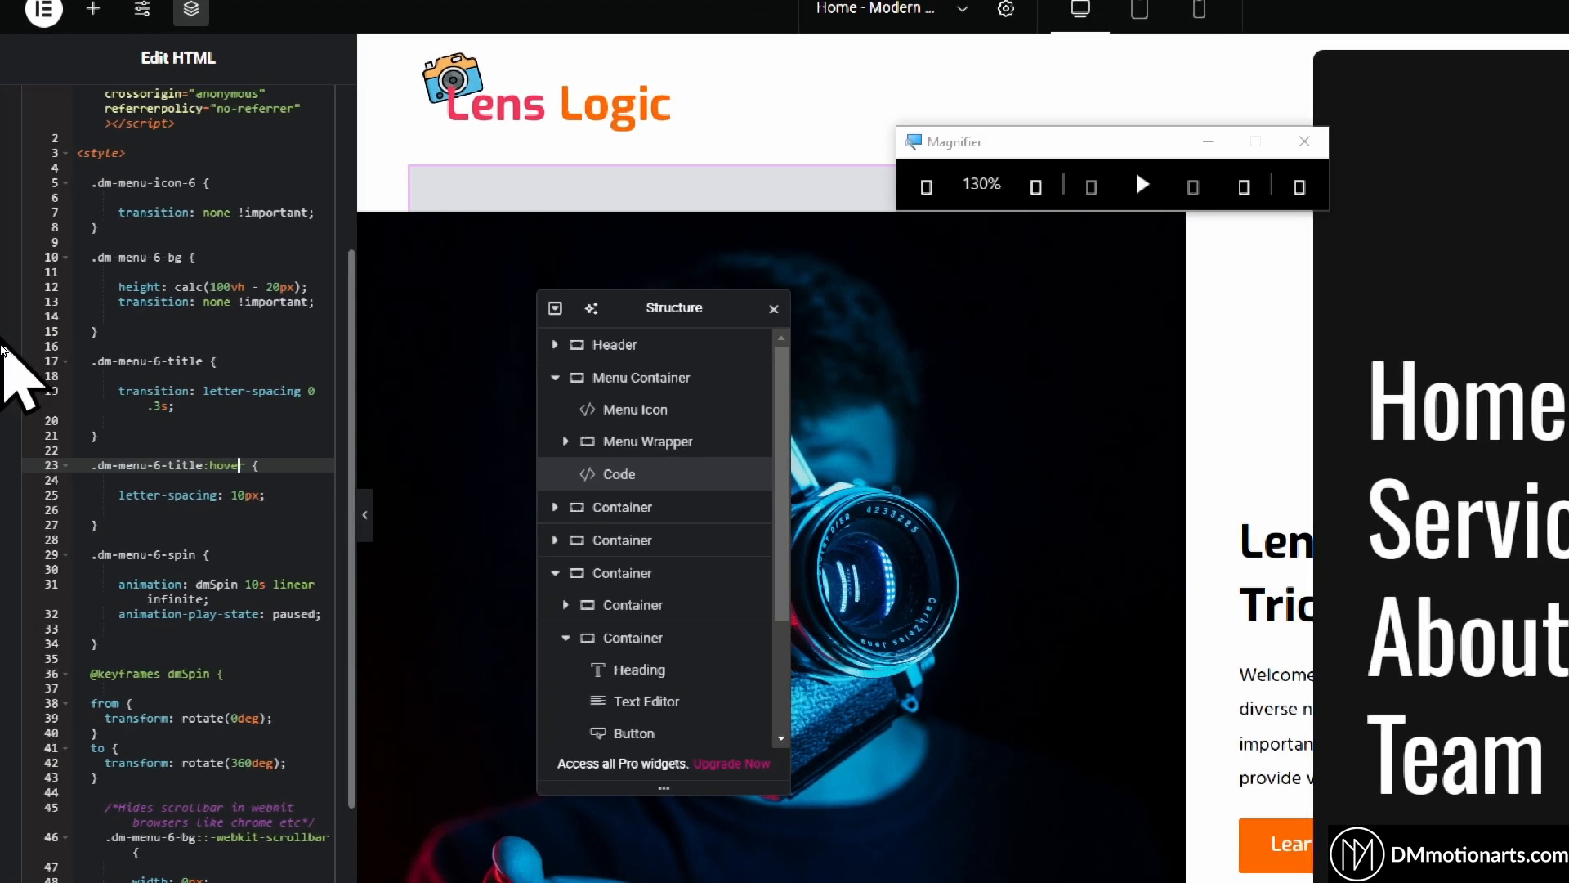
{"action": "scroll", "coordinate": [33, 360], "scroll_direction": "up", "scroll_amount": 3}
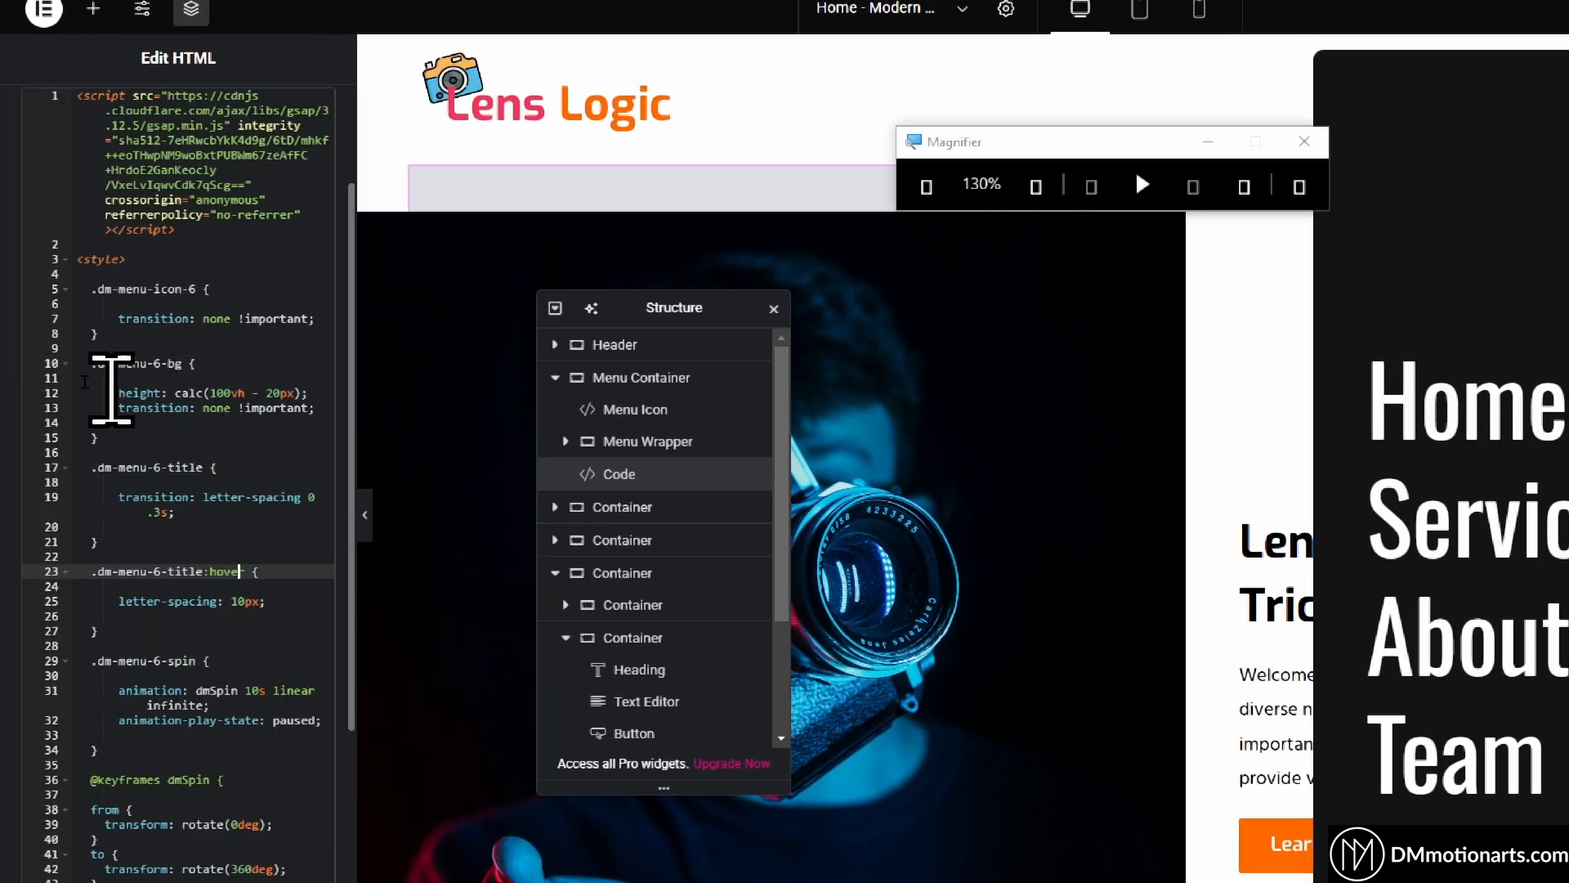
{"action": "left_click_drag", "start_coordinate": [113, 393], "coordinate": [310, 393]}
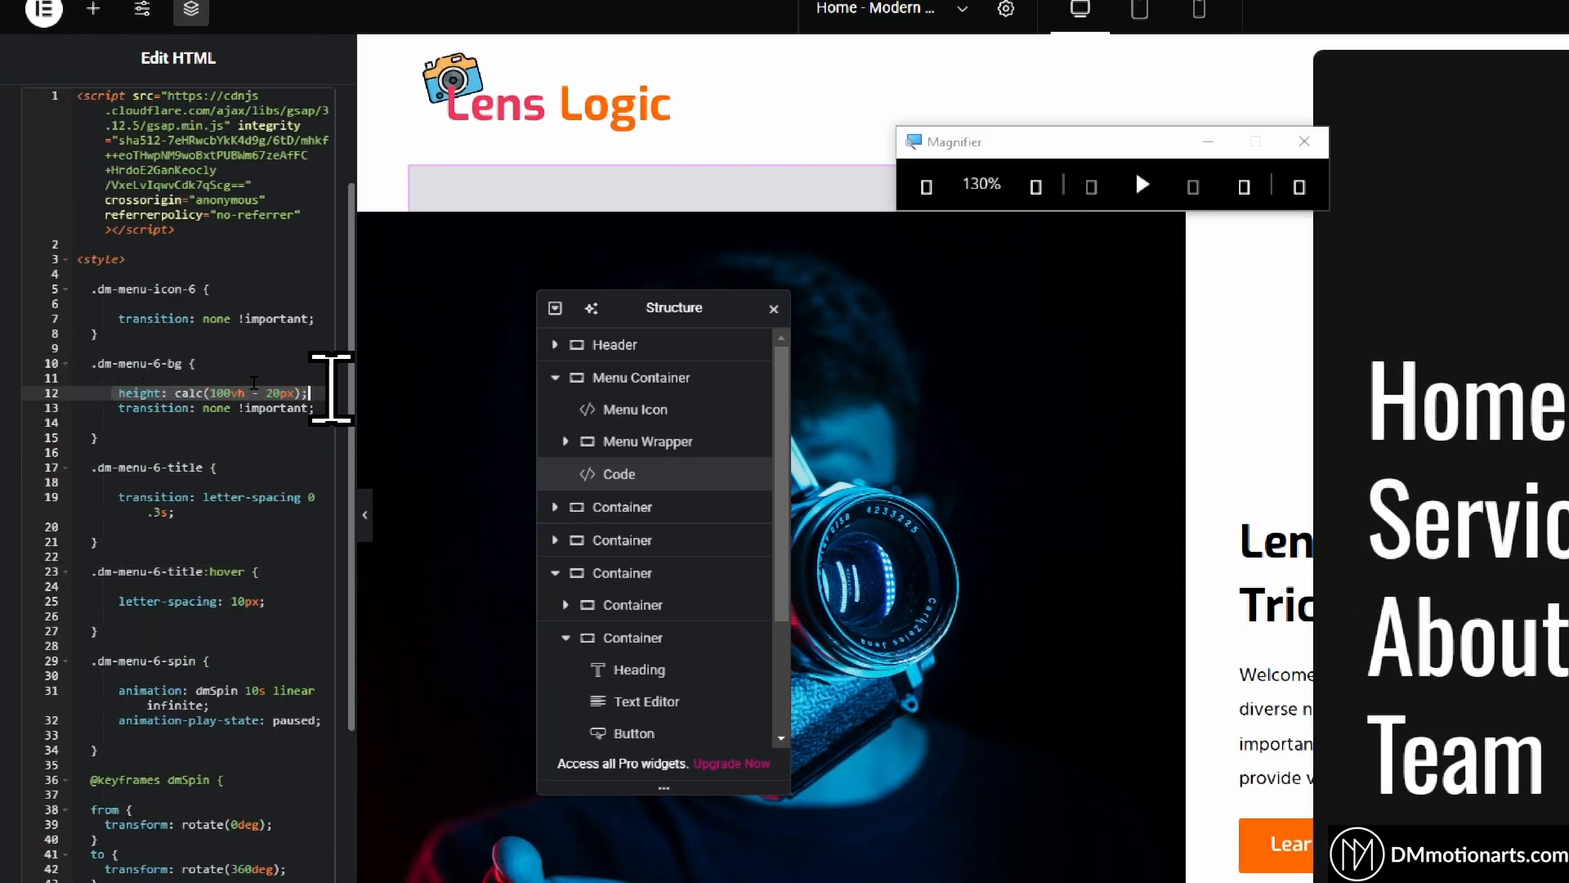
{"action": "left_click", "coordinate": [648, 441]}
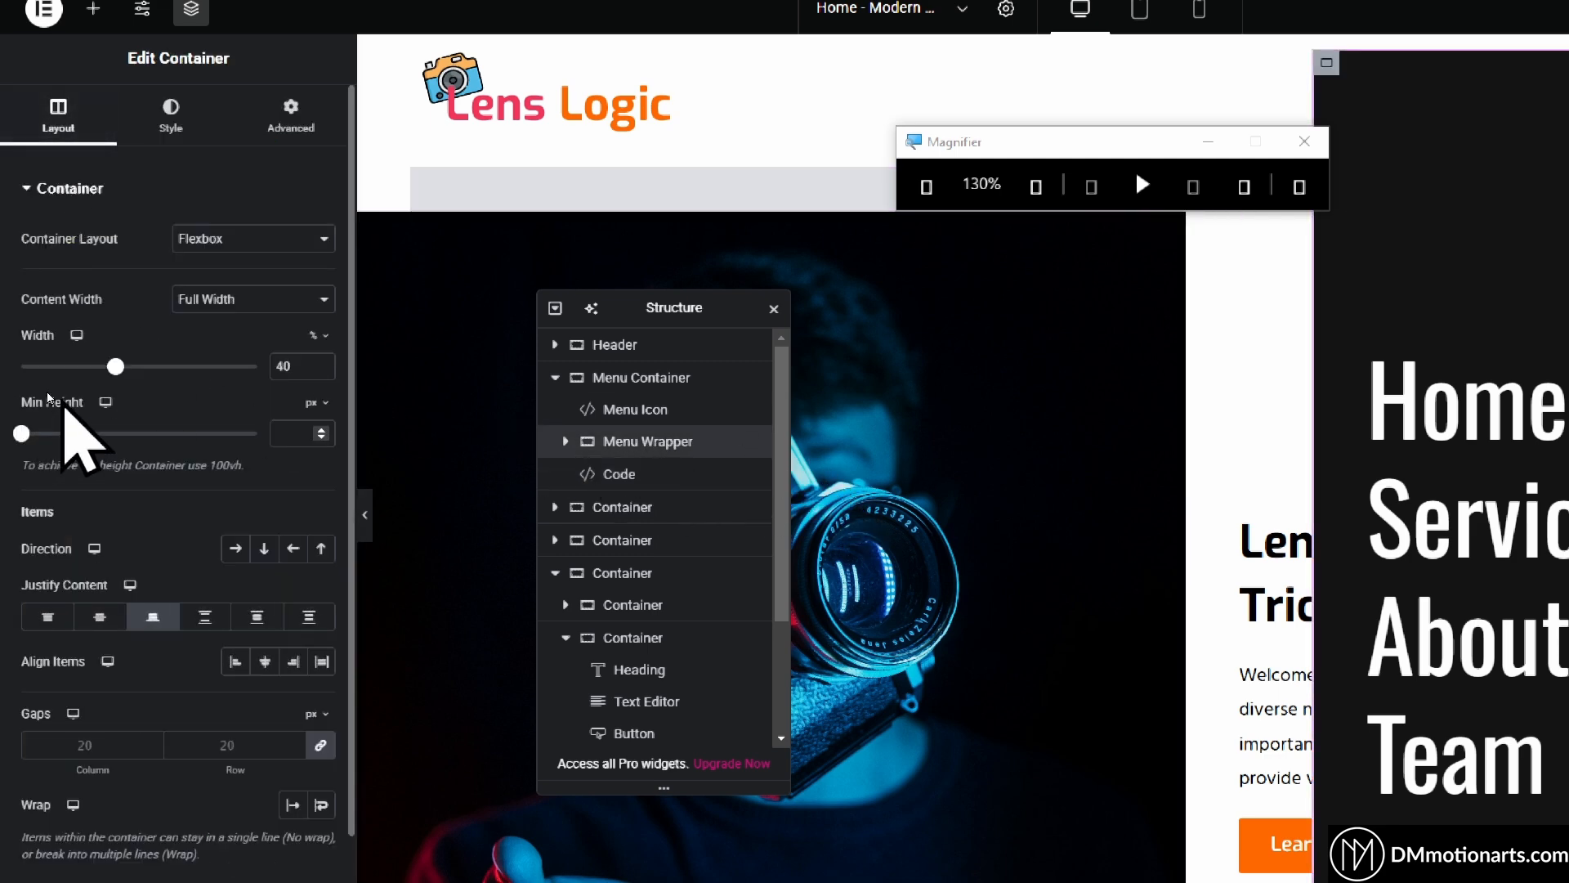
{"action": "left_click", "coordinate": [685, 476]}
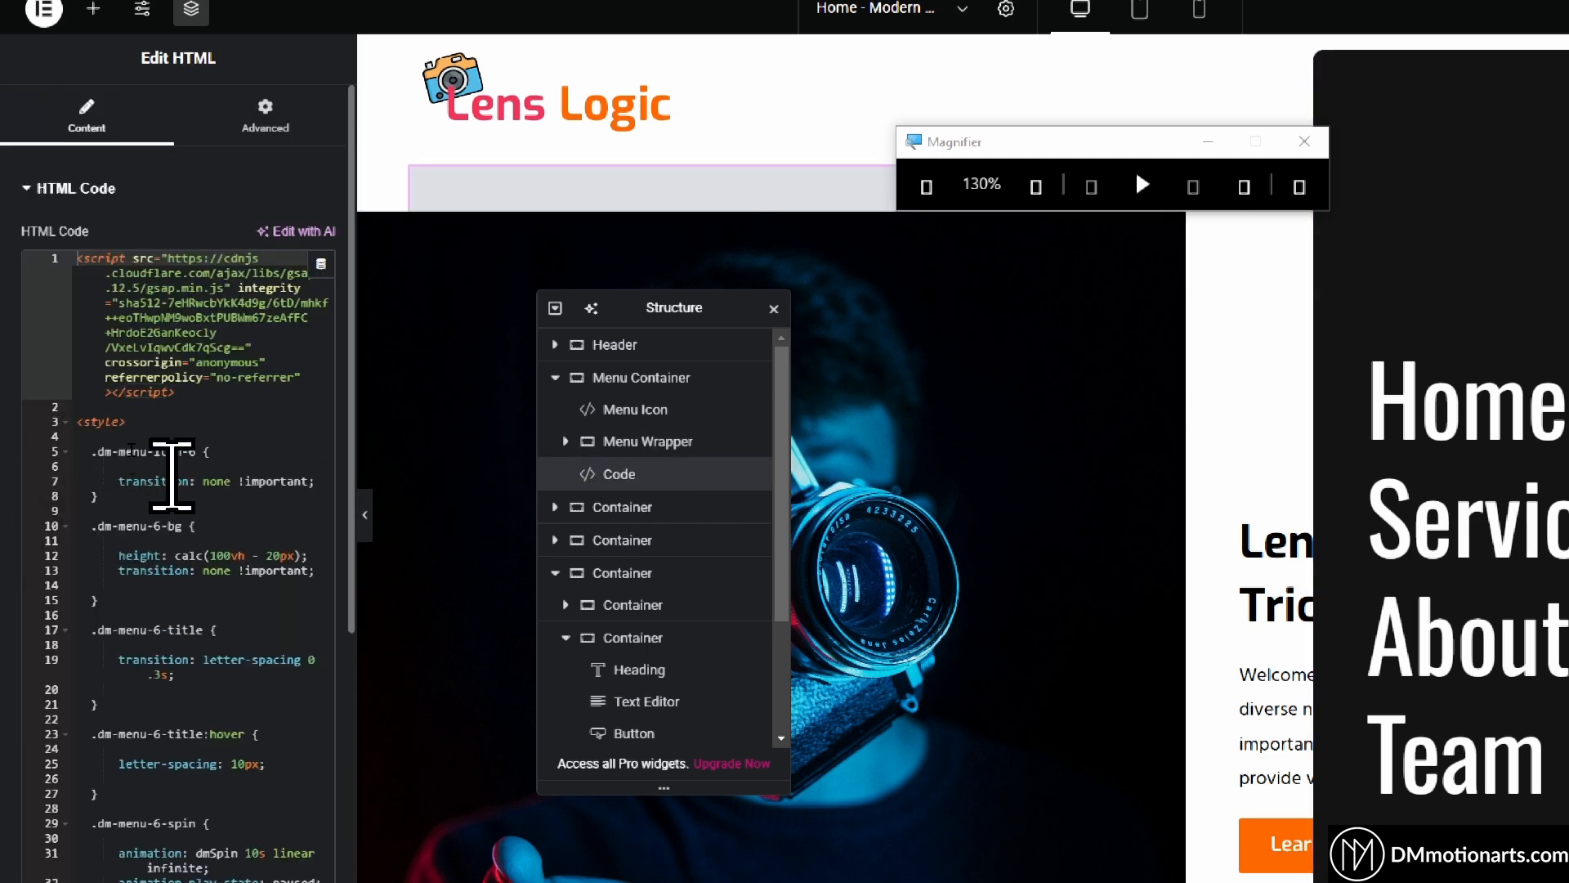
{"action": "scroll", "coordinate": [281, 511], "scroll_direction": "down", "scroll_amount": 1}
{"action": "left_click_drag", "start_coordinate": [119, 449], "coordinate": [311, 449]}
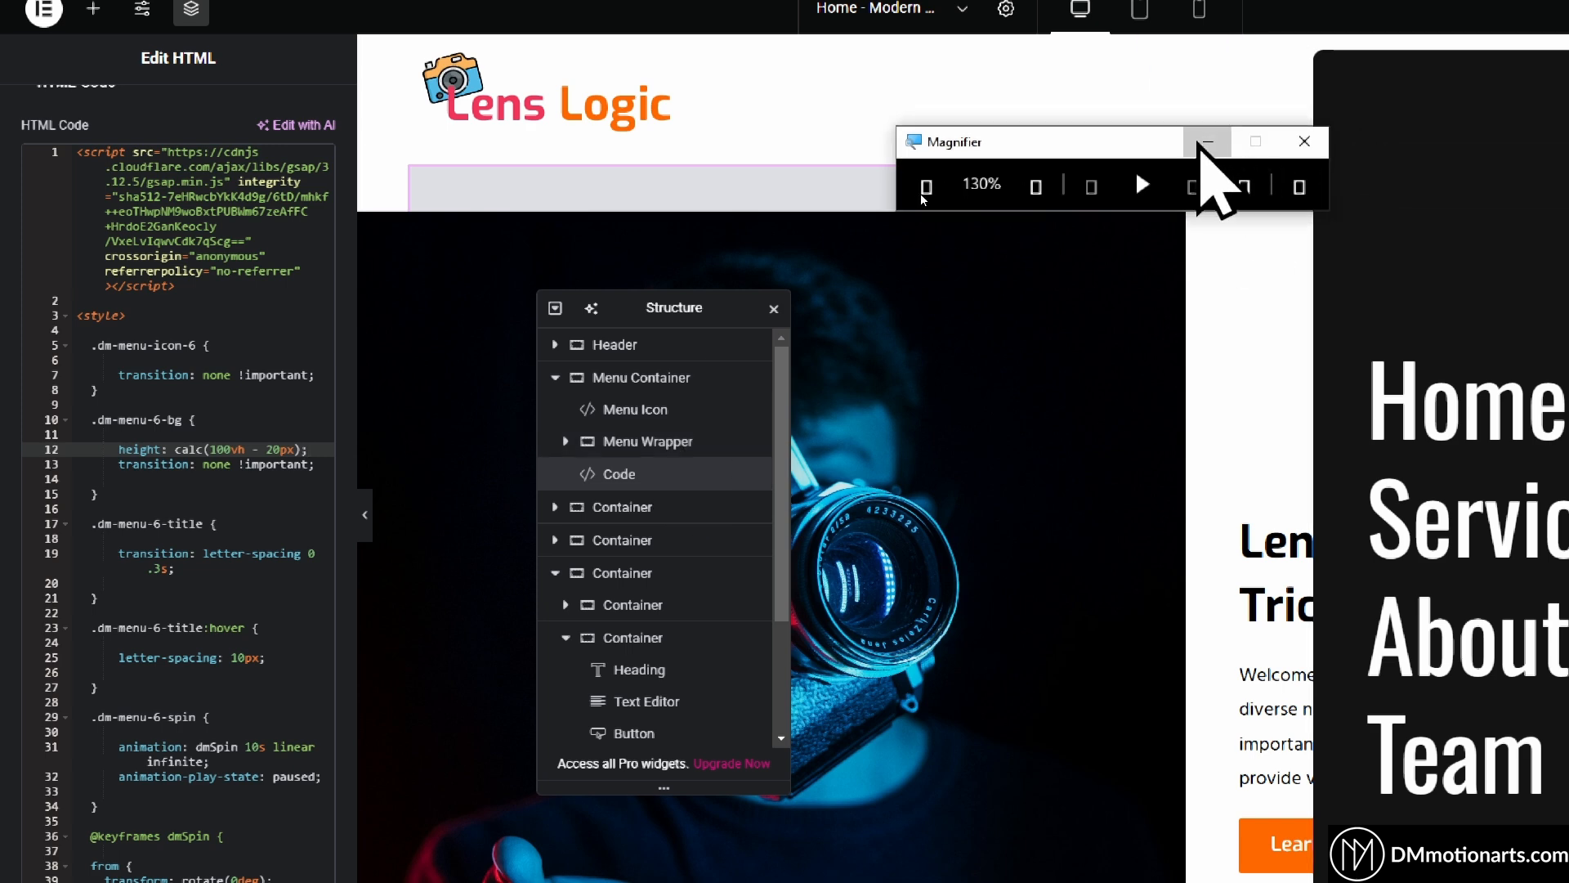
{"action": "left_click", "coordinate": [1208, 141]}
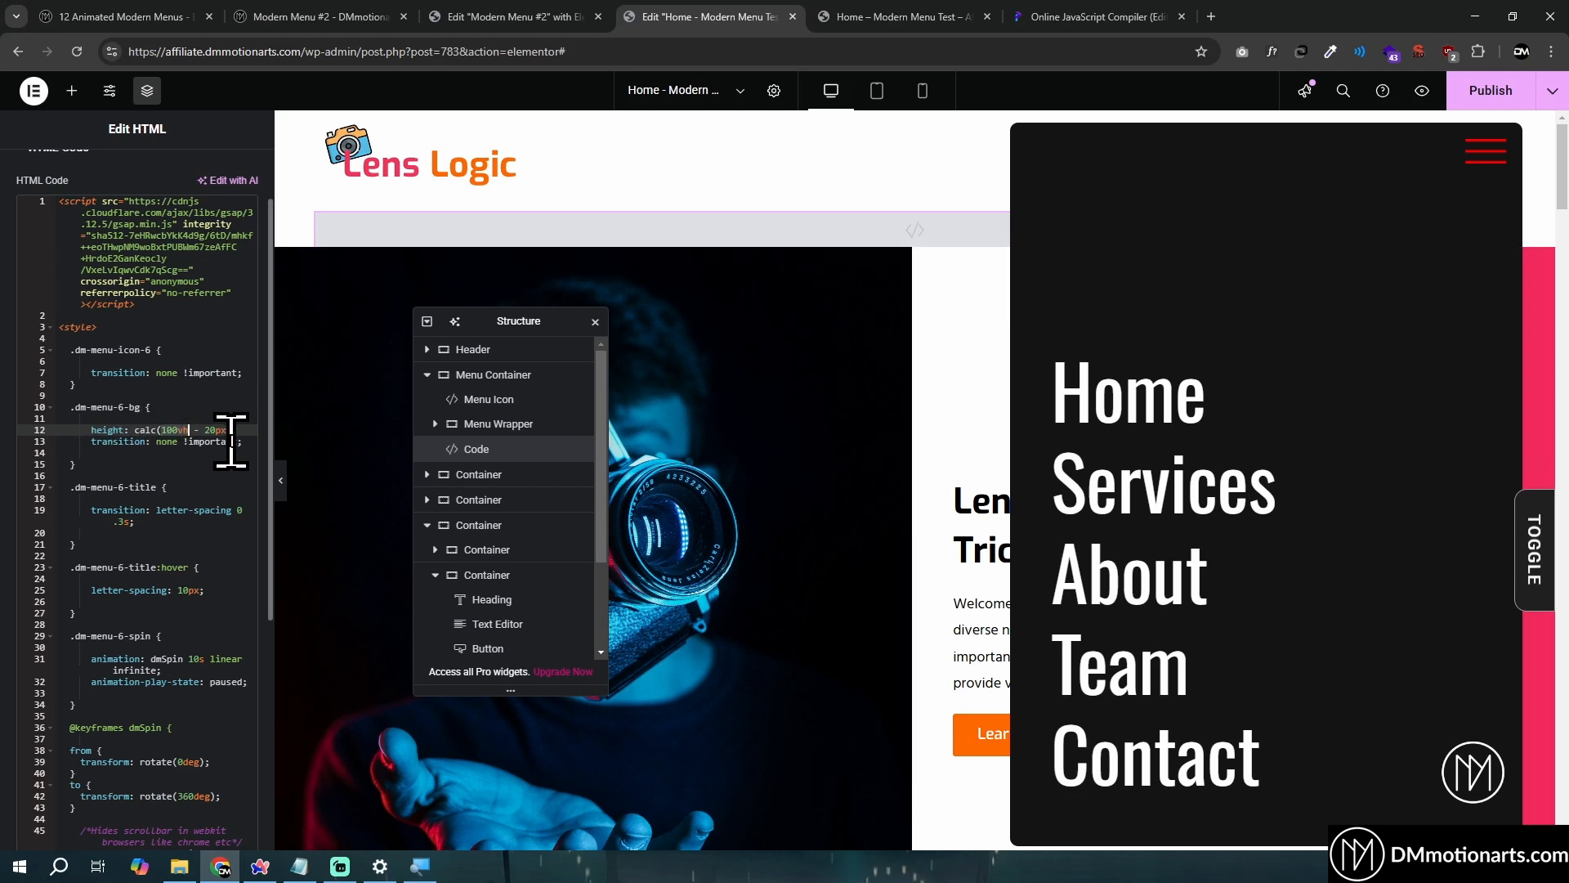
{"action": "left_click", "coordinate": [244, 443]}
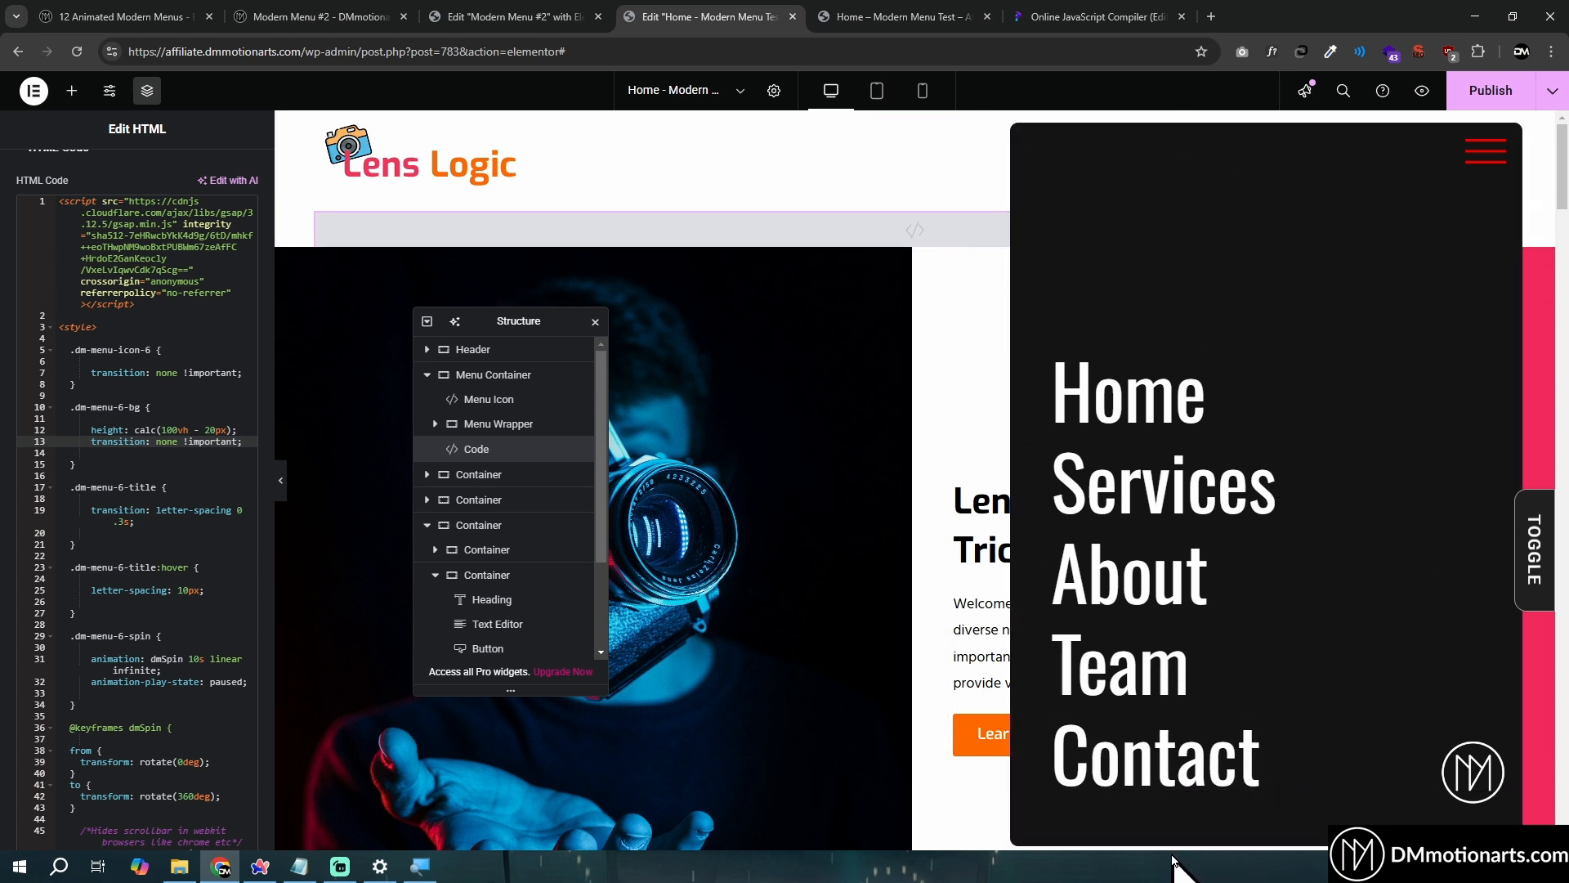
Try a 100px offset in the .dm-menu-6-bg height calculation and restore it to 20px
{"action": "left_click", "coordinate": [210, 430]}
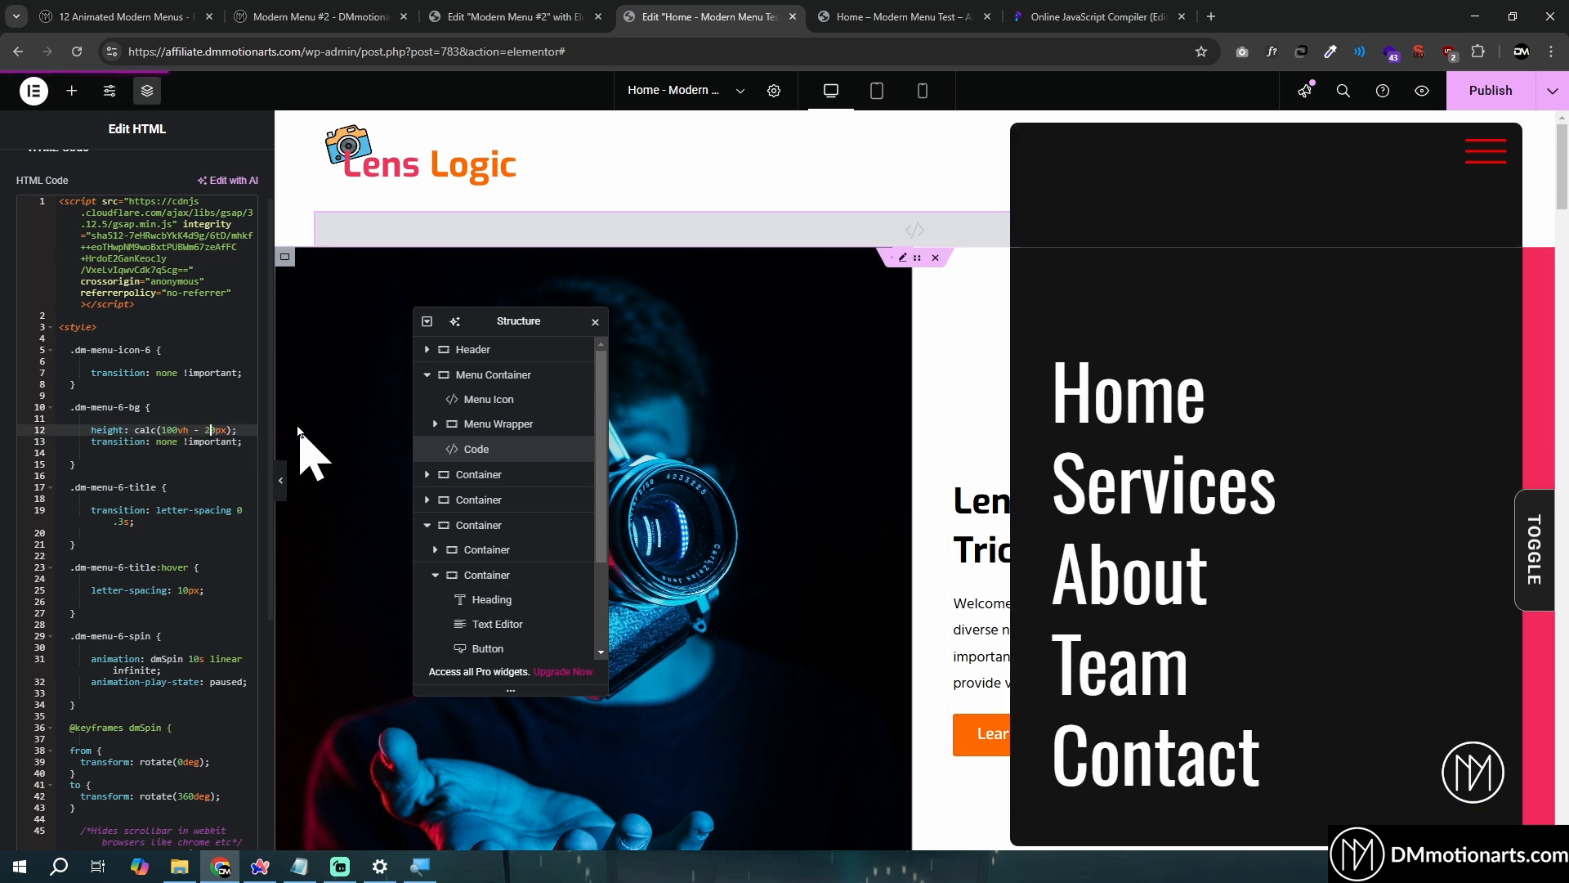
{"action": "key", "text": "BackSpace"}
{"action": "type", "text": "10"}
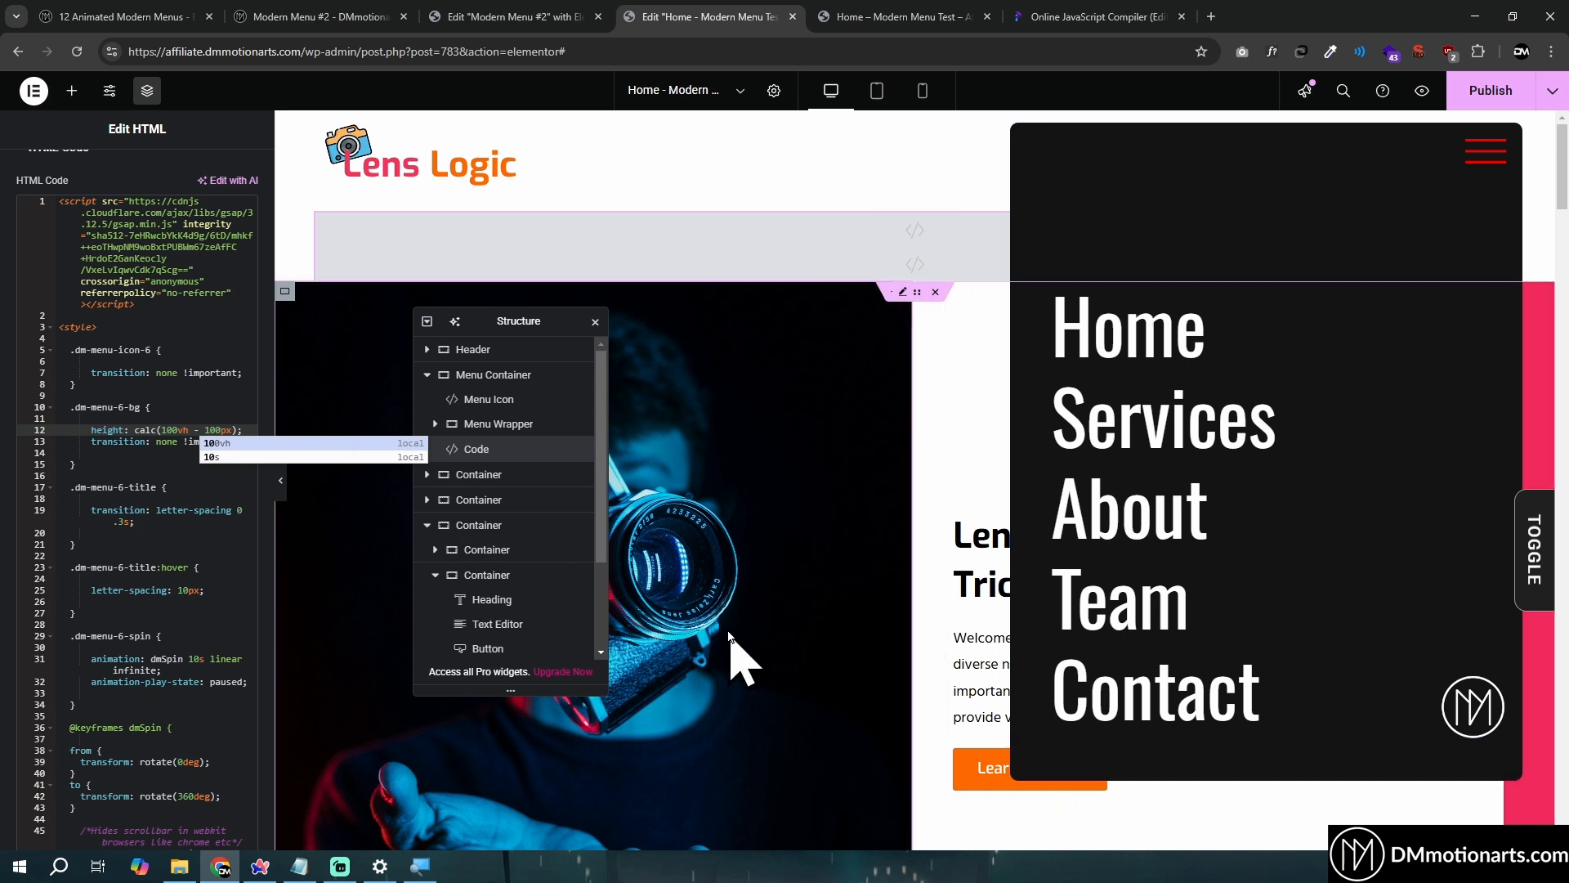
{"action": "key", "text": "BackSpace"}
{"action": "type", "text": "2"}
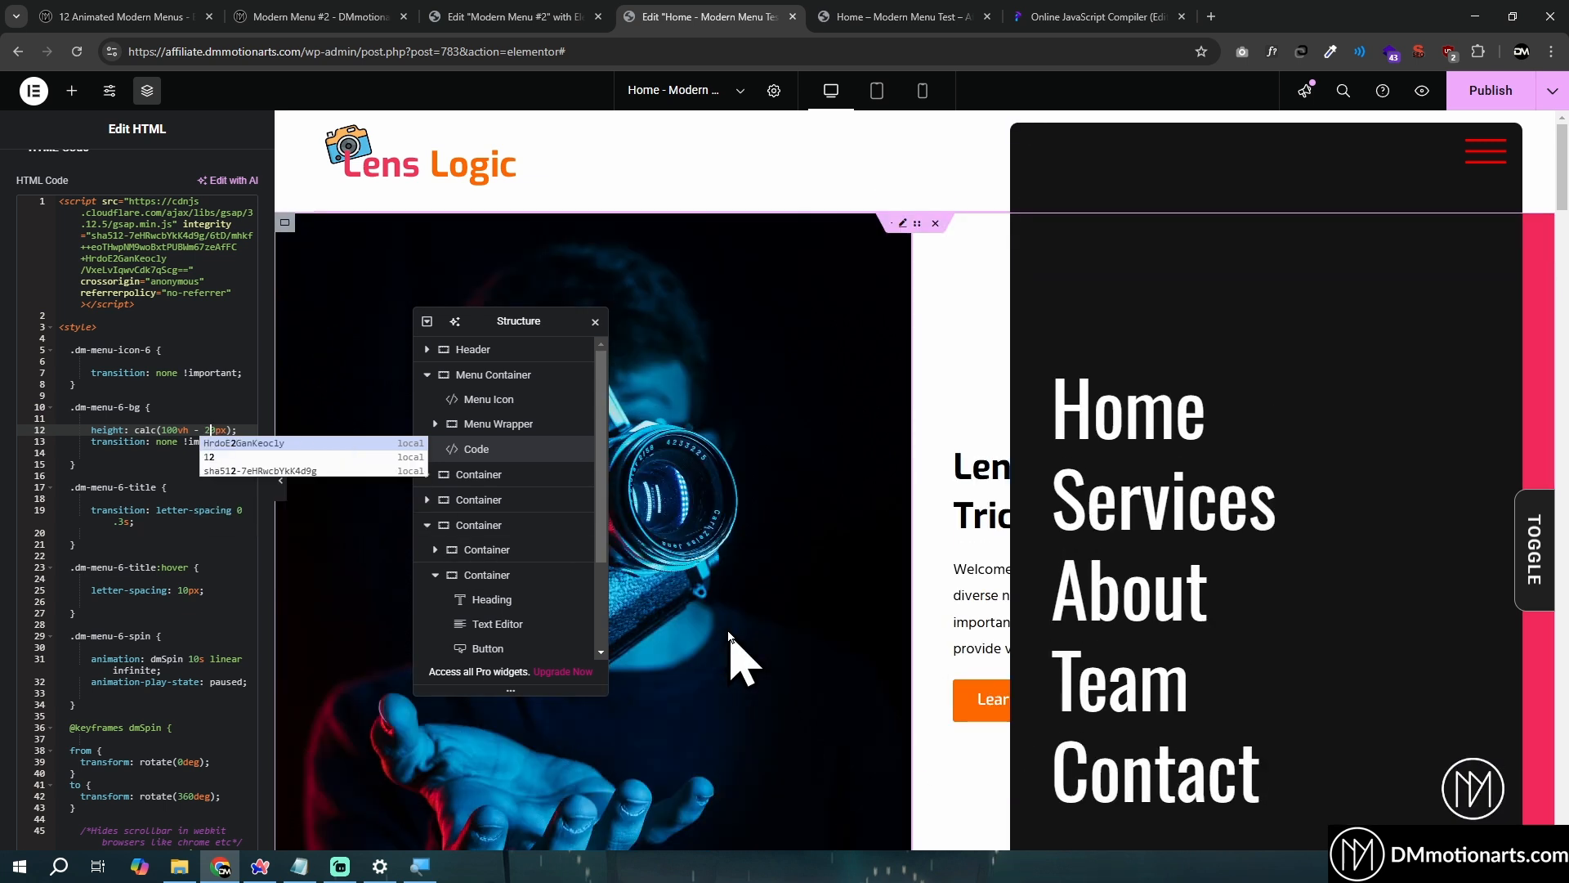
{"action": "left_click", "coordinate": [194, 487]}
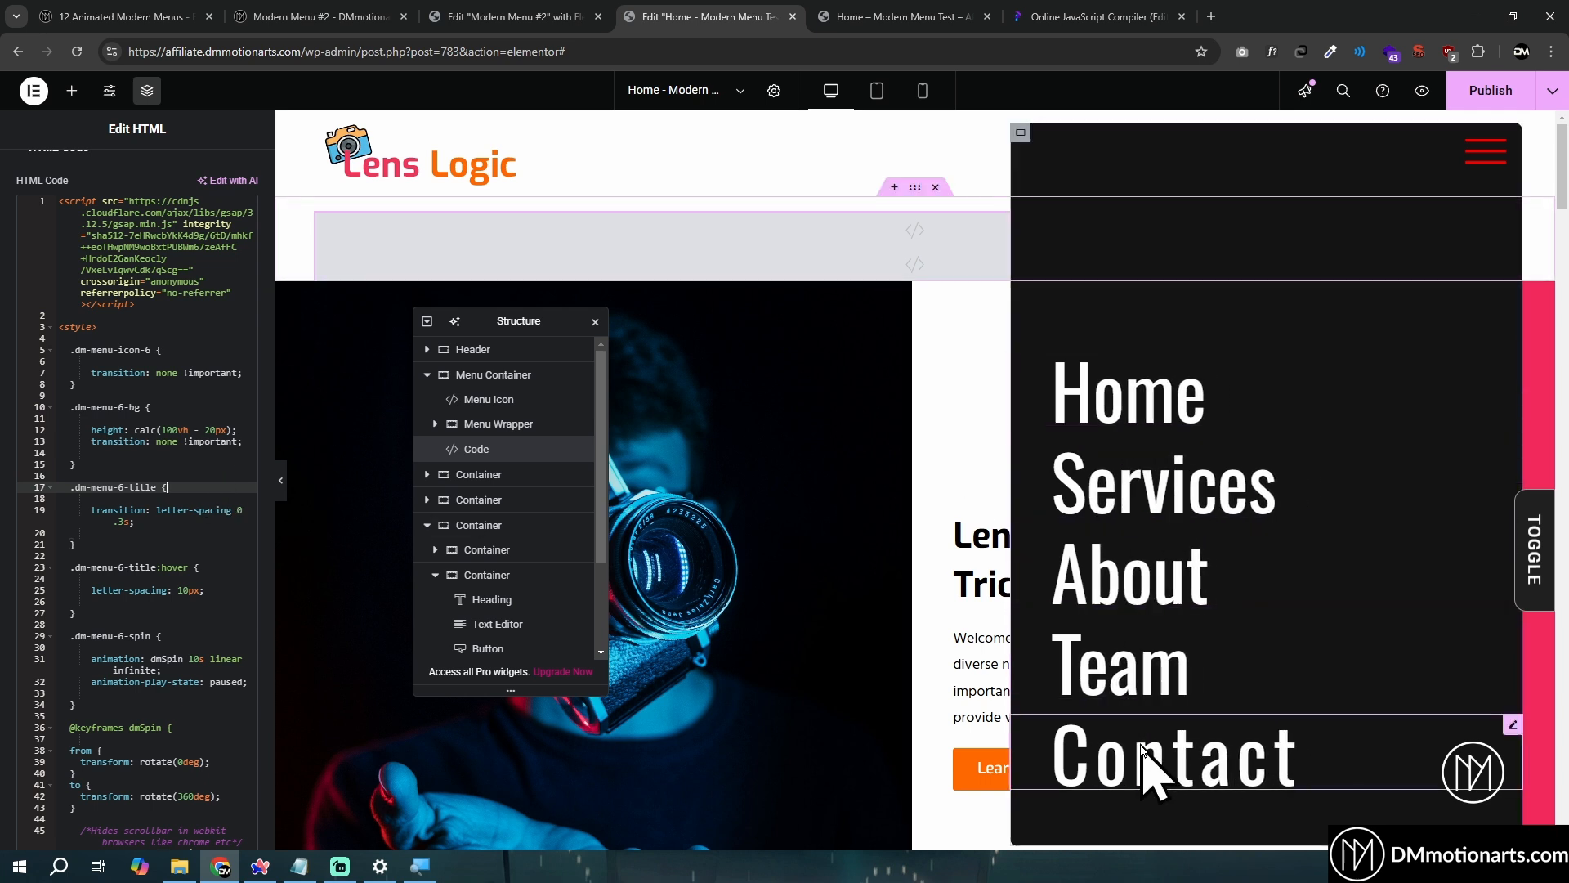
Set the .dm-menu-6-title:hover letter-spacing to 5px and open the Home heading's content settings
{"action": "scroll", "coordinate": [183, 493], "scroll_direction": "down", "scroll_amount": 3}
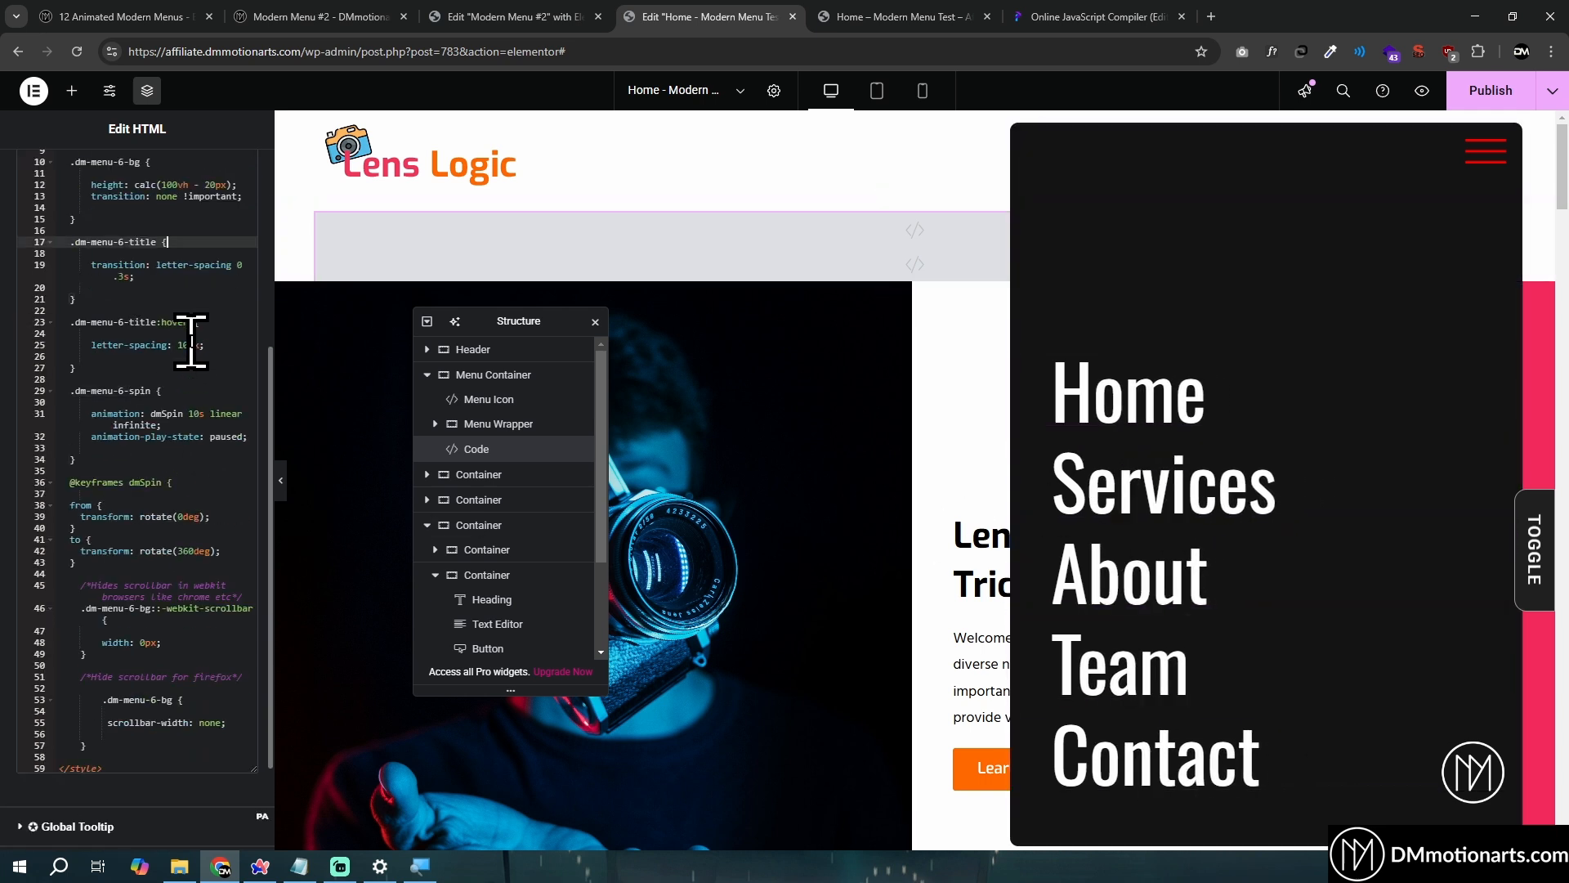
{"action": "left_click", "coordinate": [191, 344]}
{"action": "key", "text": "BackSpace"}
{"action": "type", "text": "5"}
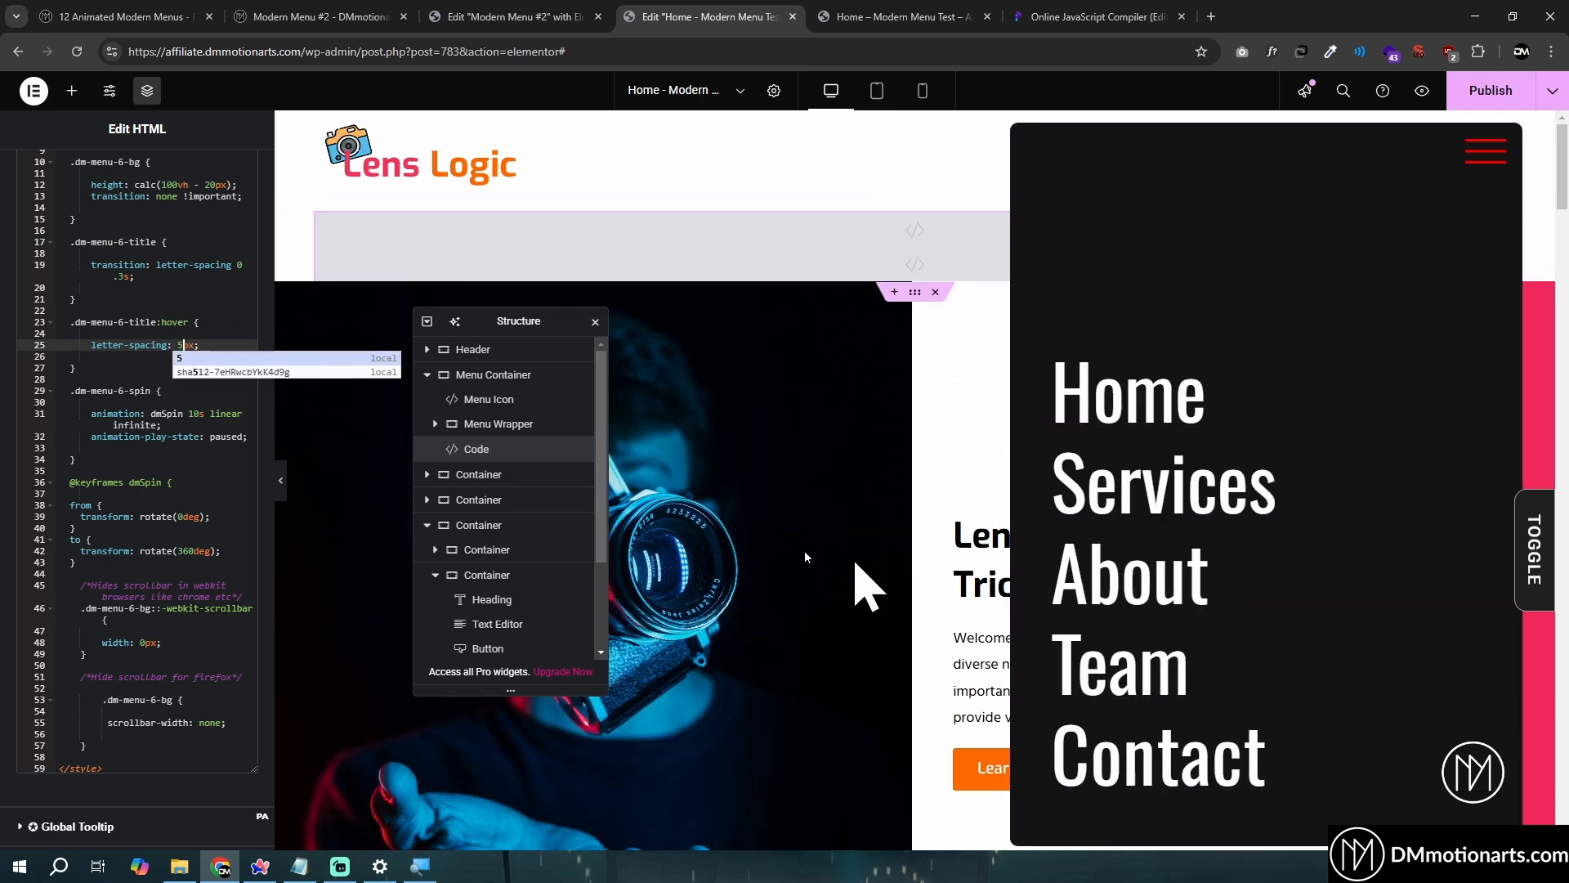
{"action": "left_click", "coordinate": [133, 334]}
{"action": "left_click", "coordinate": [1142, 408]}
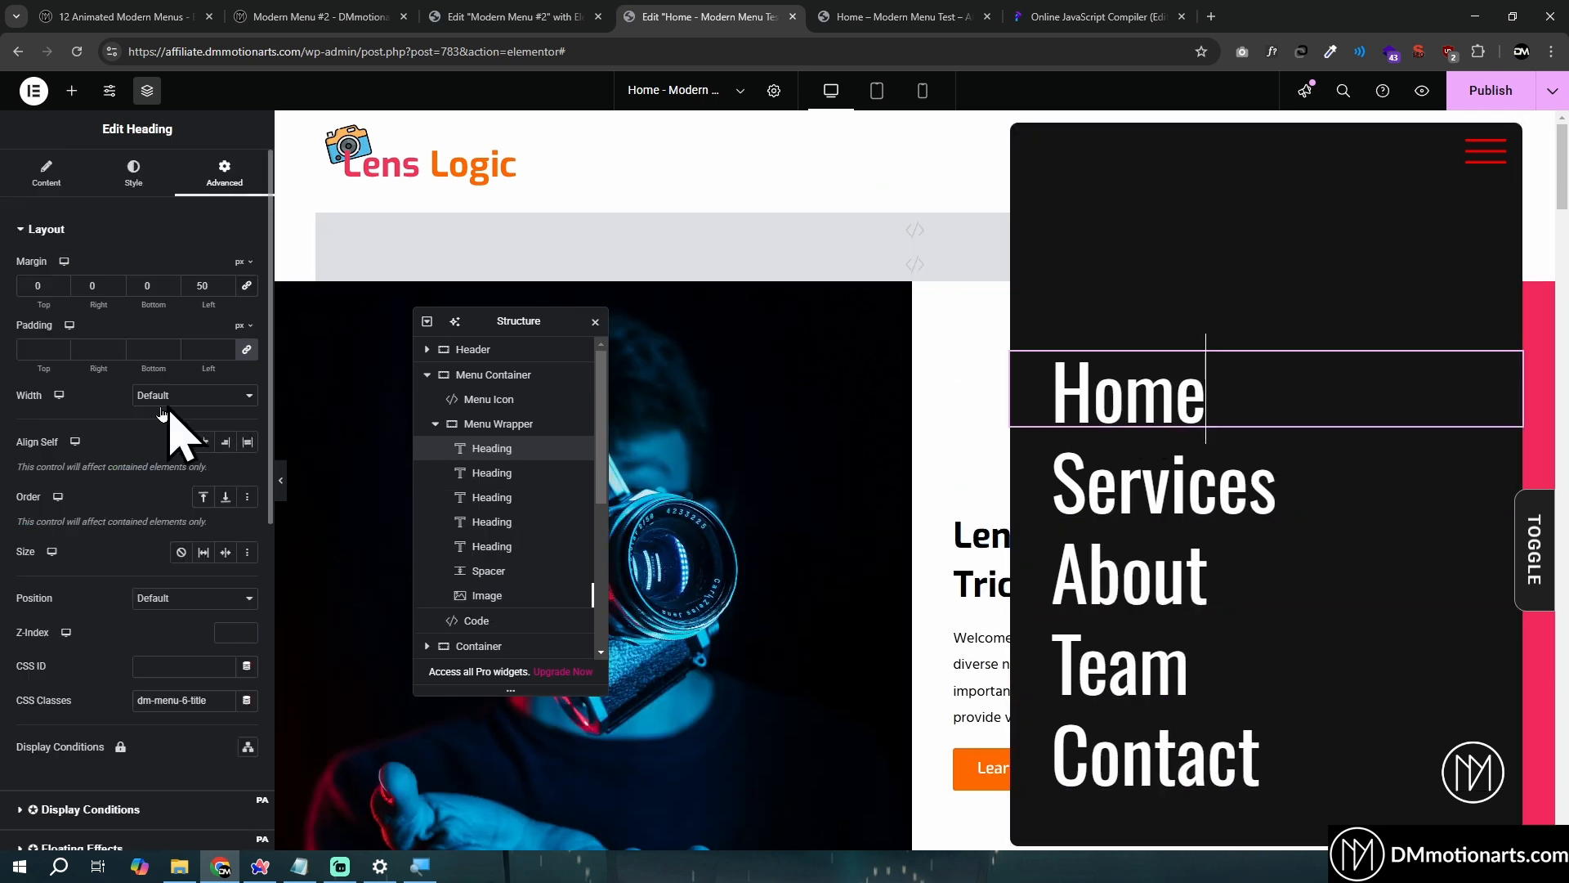
{"action": "left_click", "coordinate": [72, 172]}
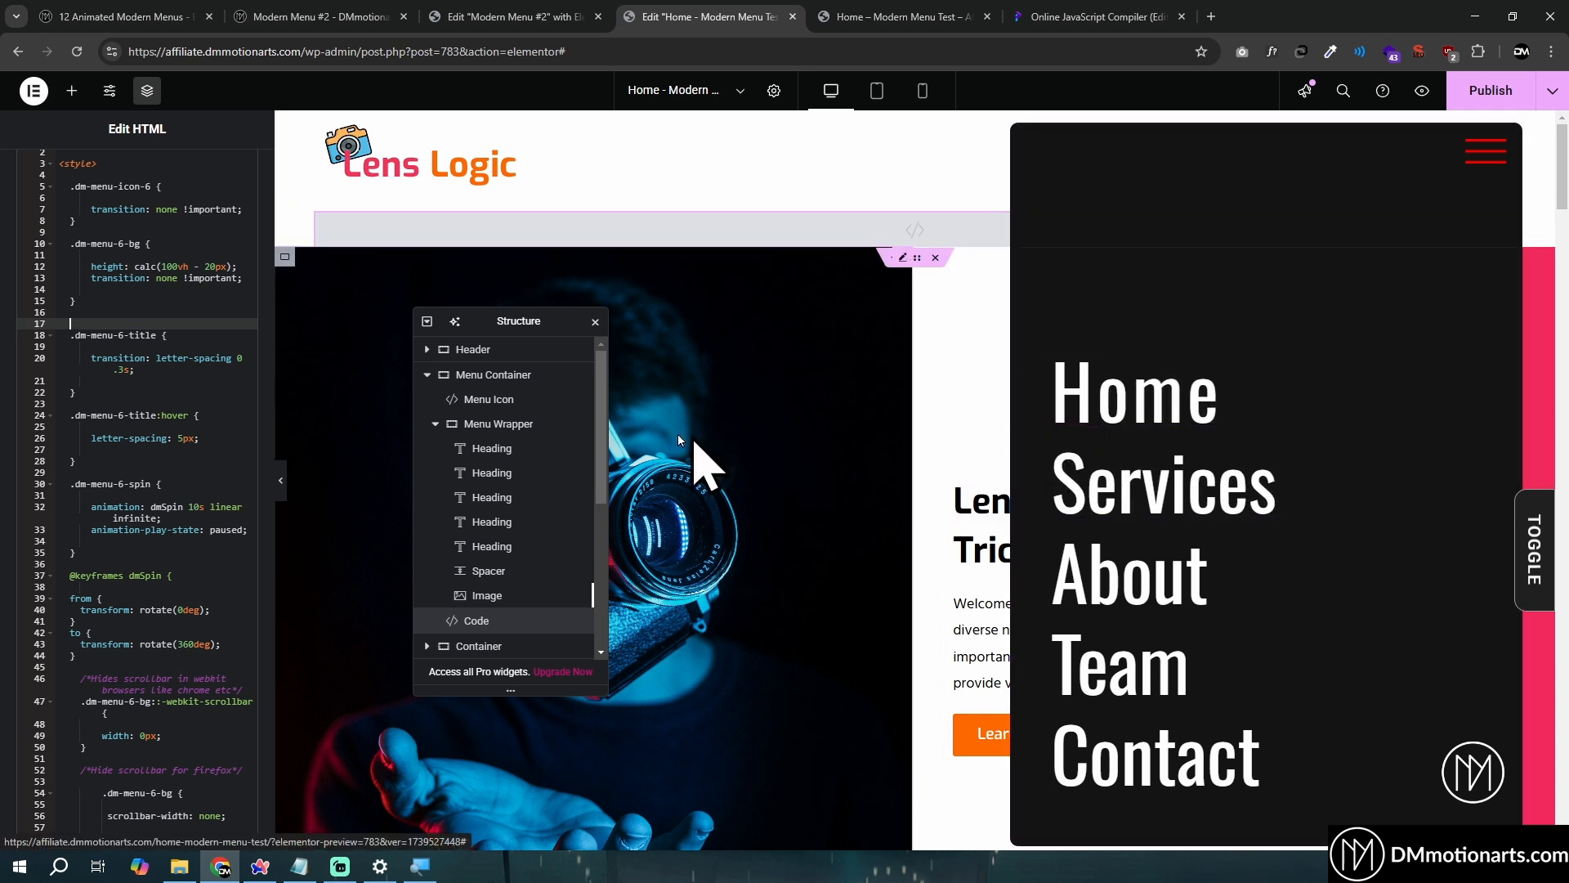
Switch to Notepad and add the rule .dm-menu-6-title a { transition: none !important; } below the class names
{"action": "left_click", "coordinate": [124, 313]}
{"action": "left_click", "coordinate": [299, 865]}
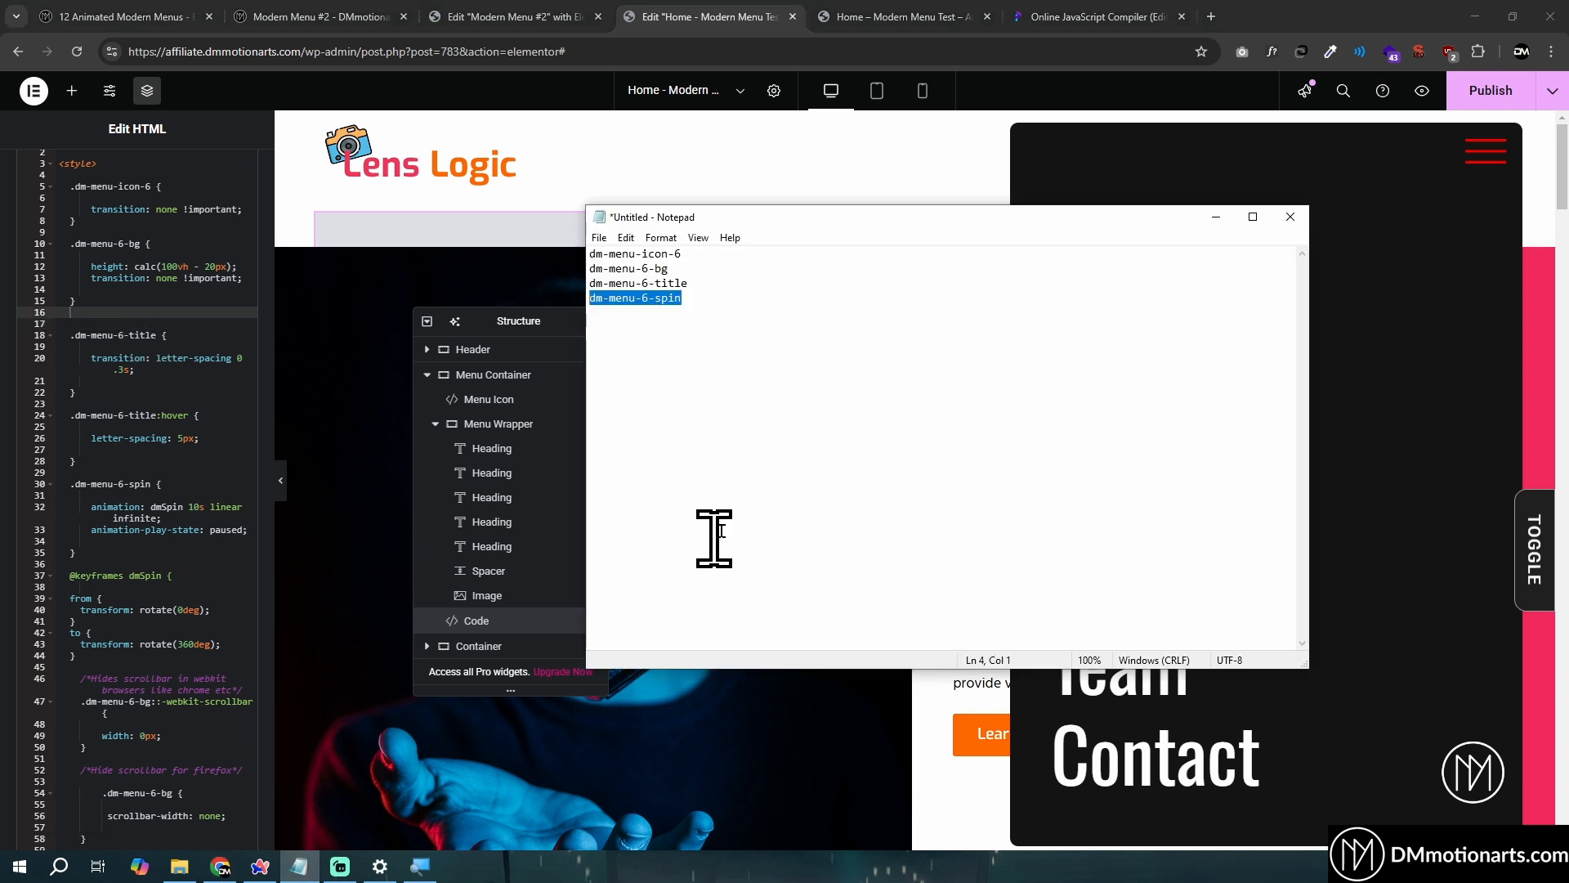
{"action": "left_click", "coordinate": [797, 432]}
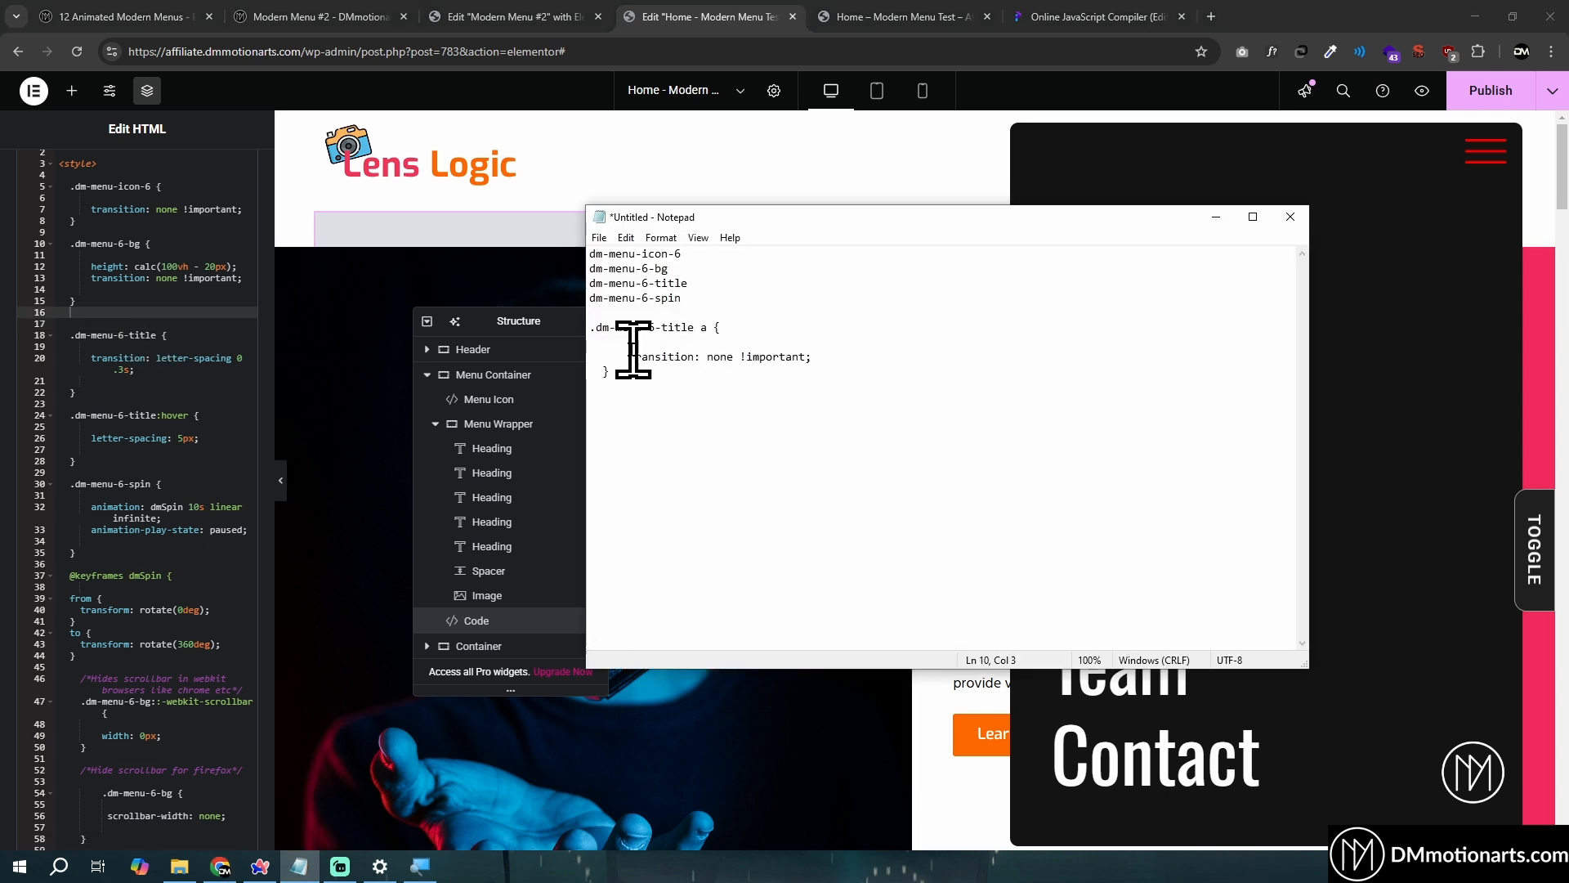
Review the new rule's .dm-menu-6-title a selector and its transition declaration in Notepad
{"action": "left_click_drag", "start_coordinate": [596, 327], "coordinate": [705, 329]}
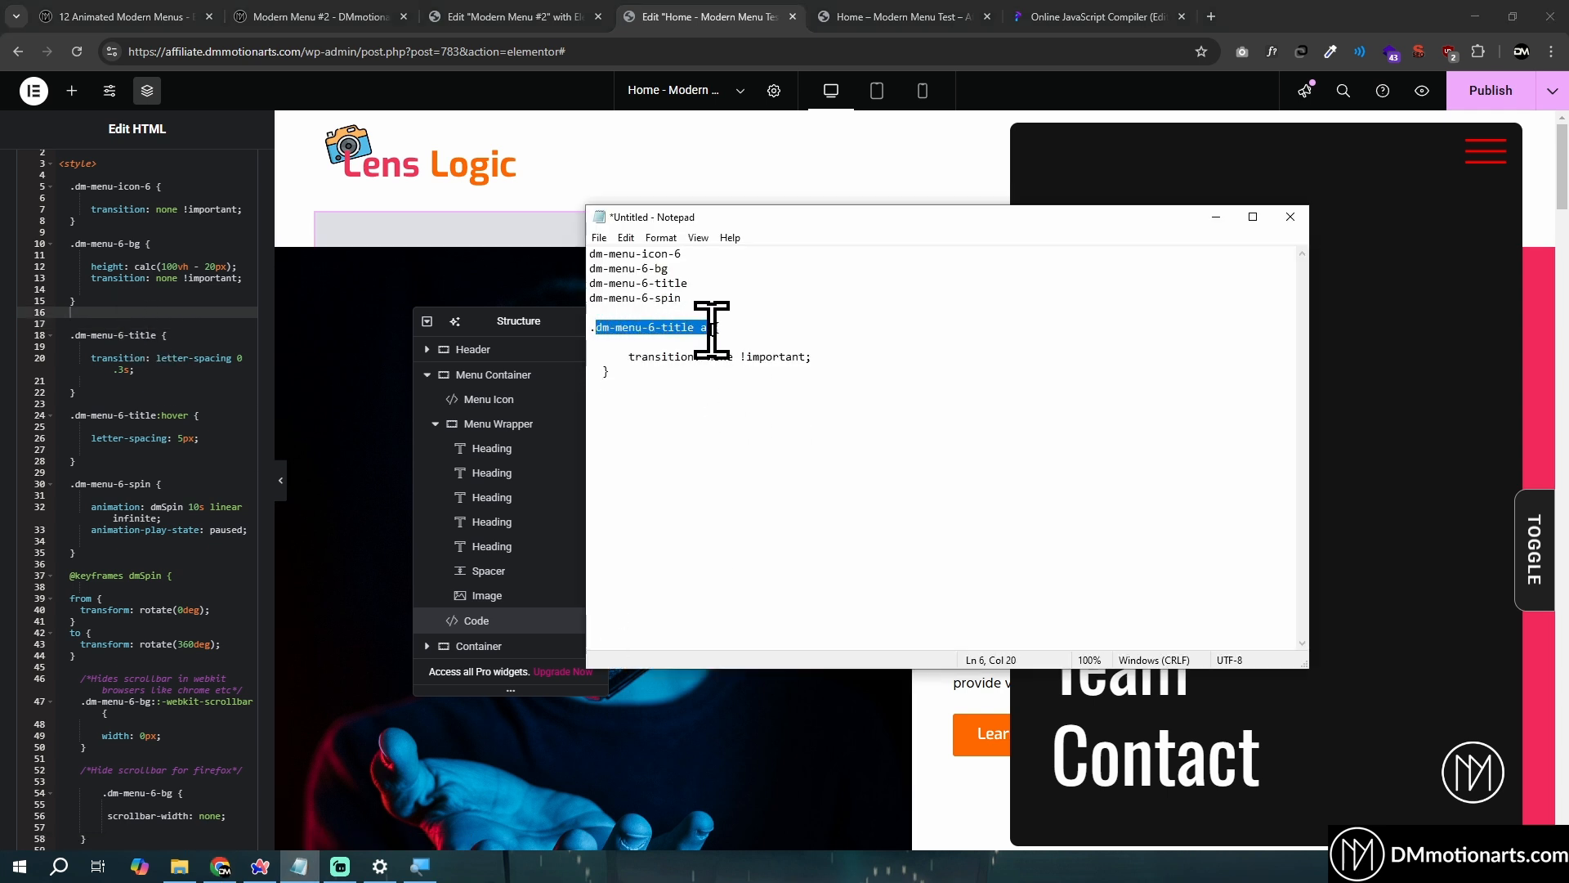
{"action": "left_click", "coordinate": [691, 328]}
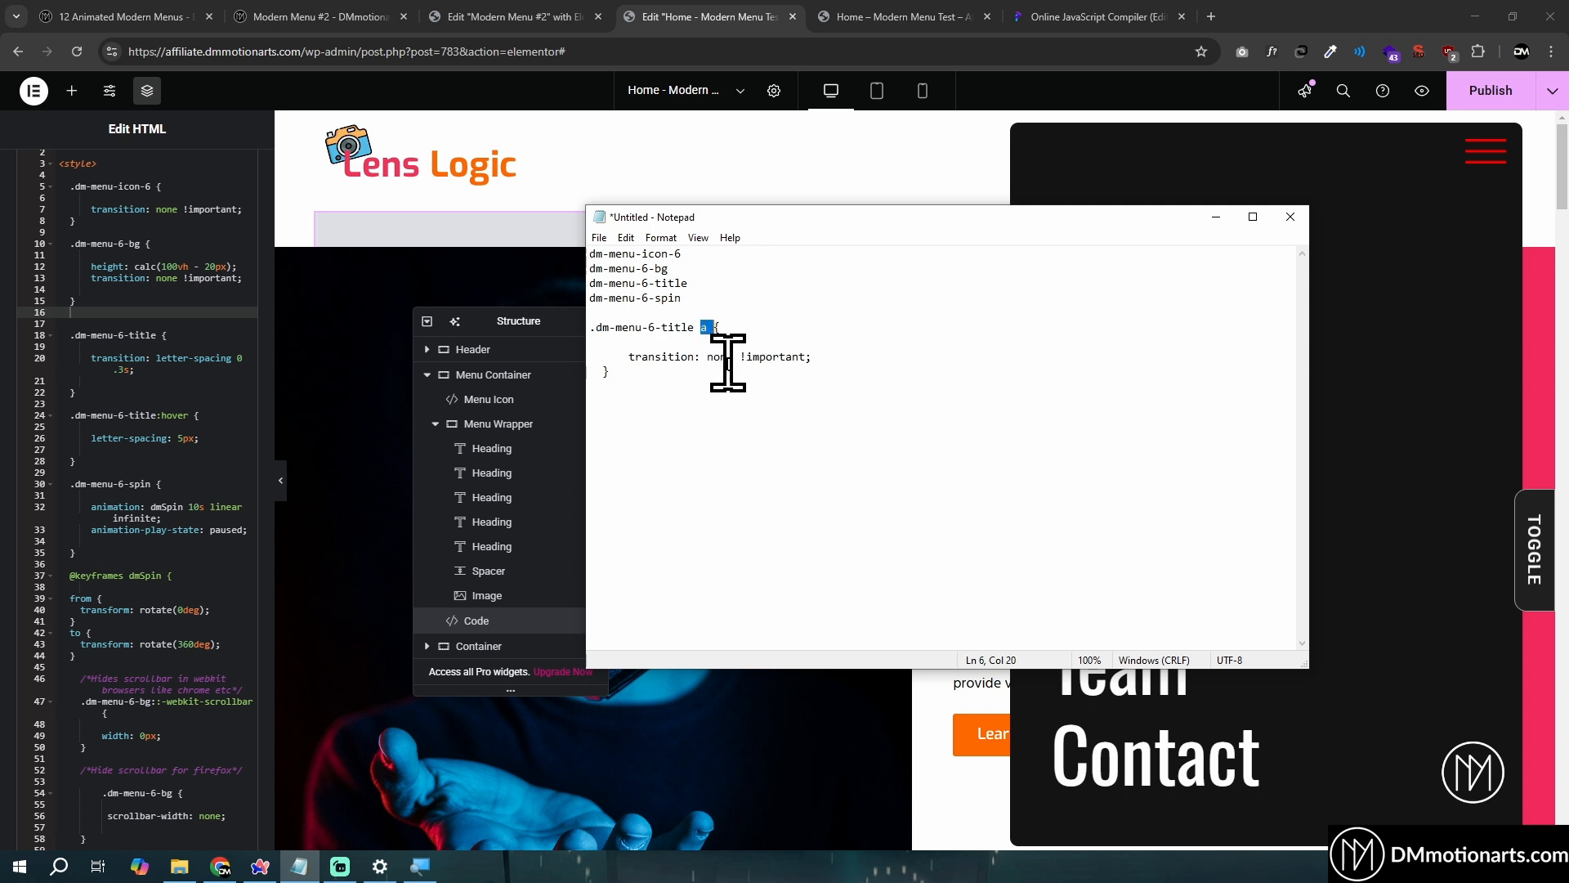
{"action": "left_click_drag", "start_coordinate": [627, 370], "coordinate": [841, 358]}
{"action": "left_click", "coordinate": [839, 359]}
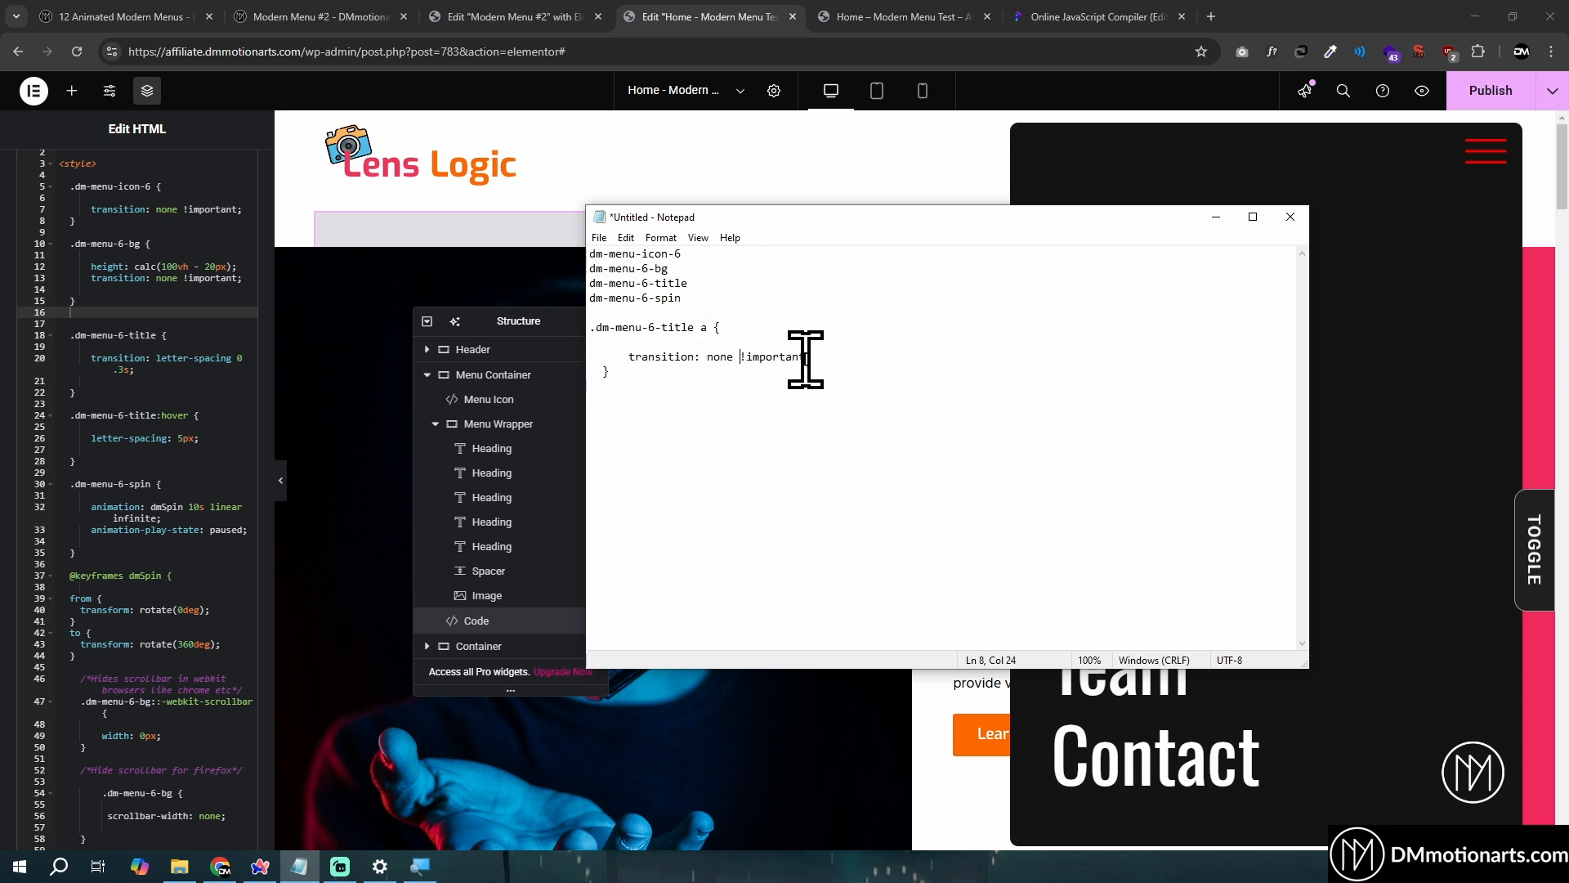
{"action": "left_click_drag", "start_coordinate": [673, 428], "coordinate": [595, 327]}
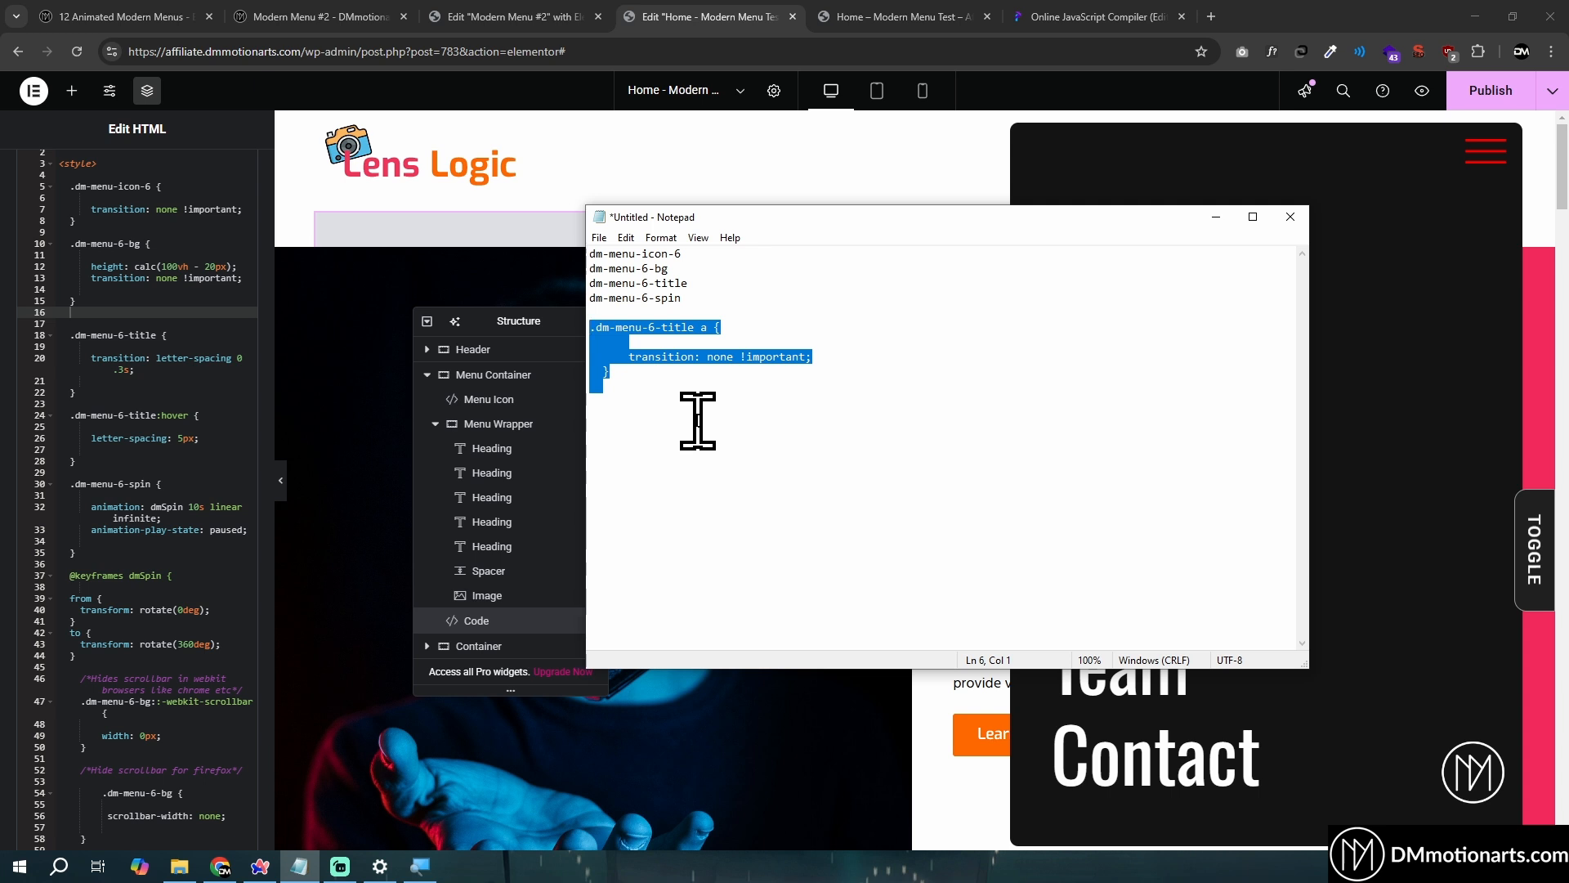
{"action": "left_click", "coordinate": [699, 402]}
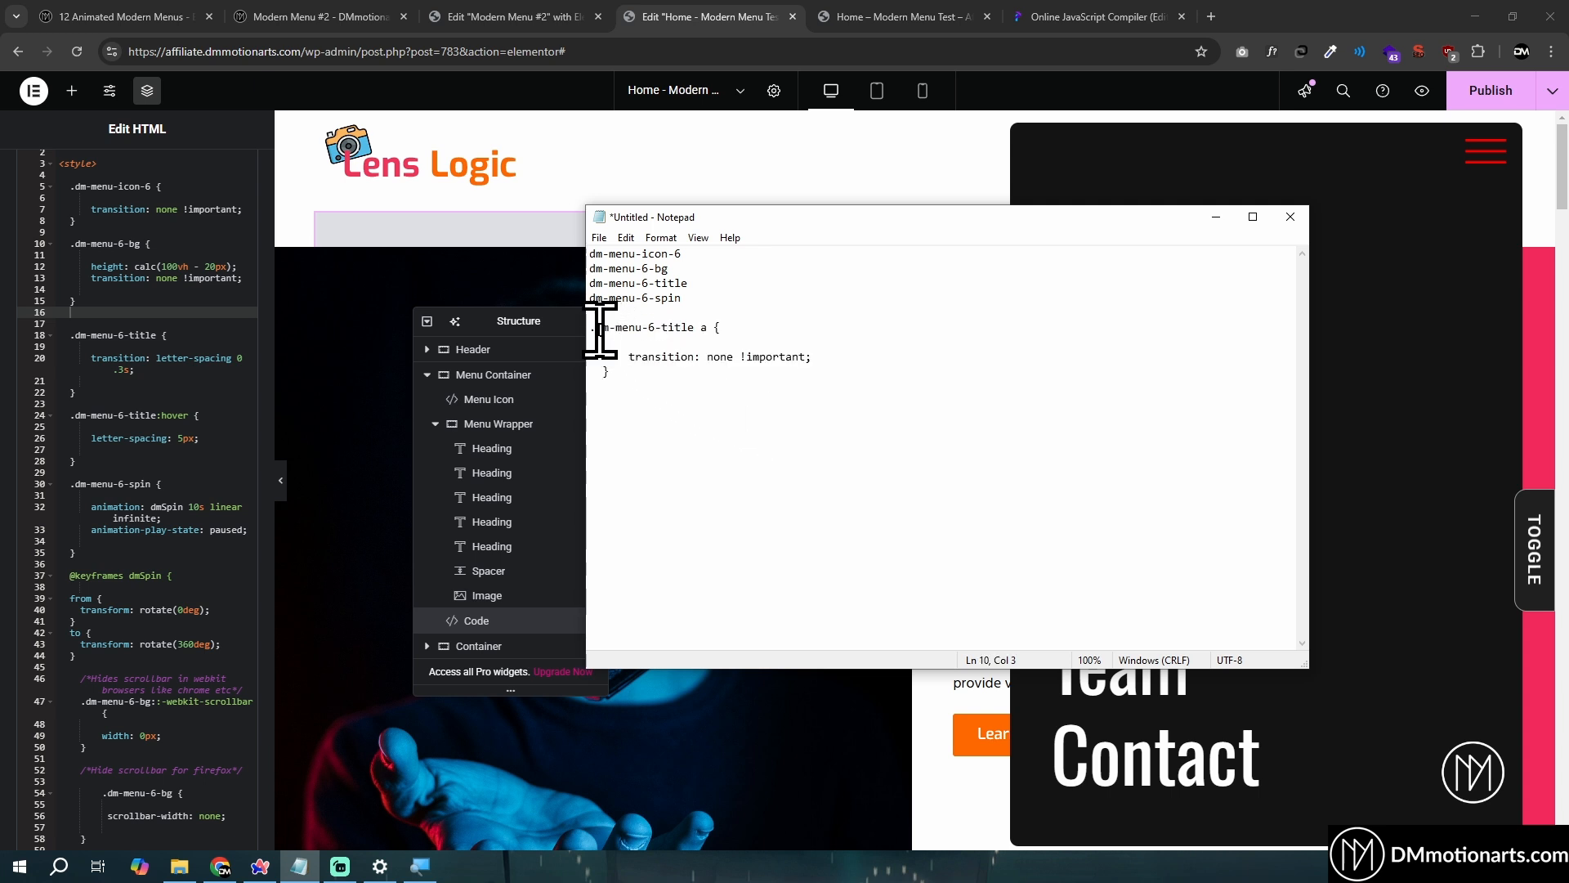
{"action": "left_click_drag", "start_coordinate": [601, 327], "coordinate": [699, 326]}
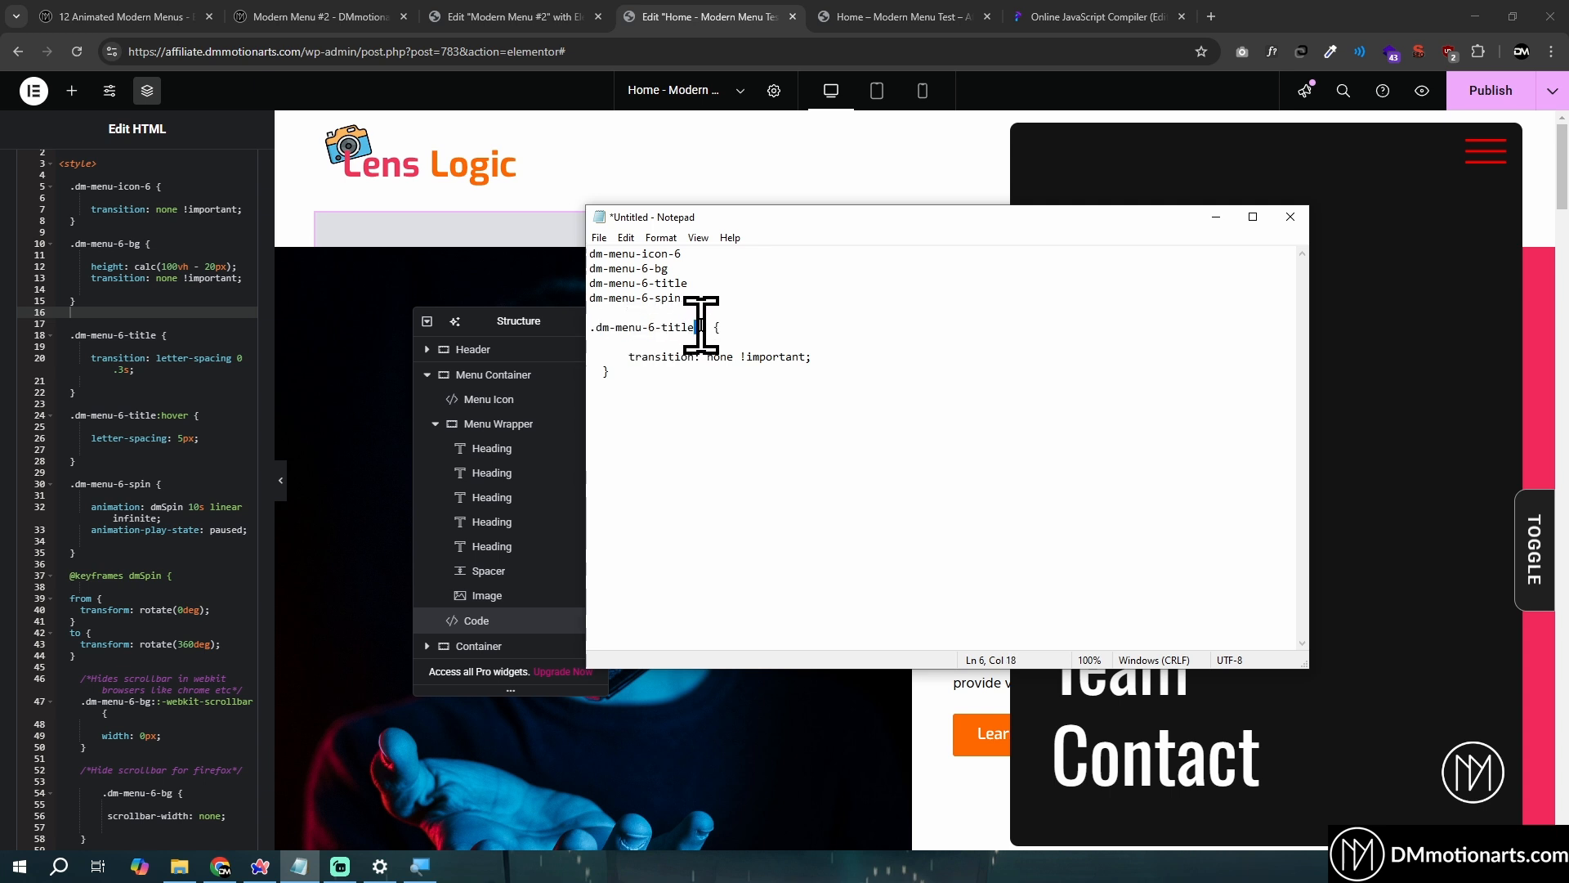
Copy the .dm-menu-6-title a rule from Notepad and paste it below the .dm-menu-6-bg rule in the Code widget's HTML
{"action": "left_click_drag", "start_coordinate": [618, 353], "coordinate": [708, 355]}
{"action": "left_click", "coordinate": [735, 357]}
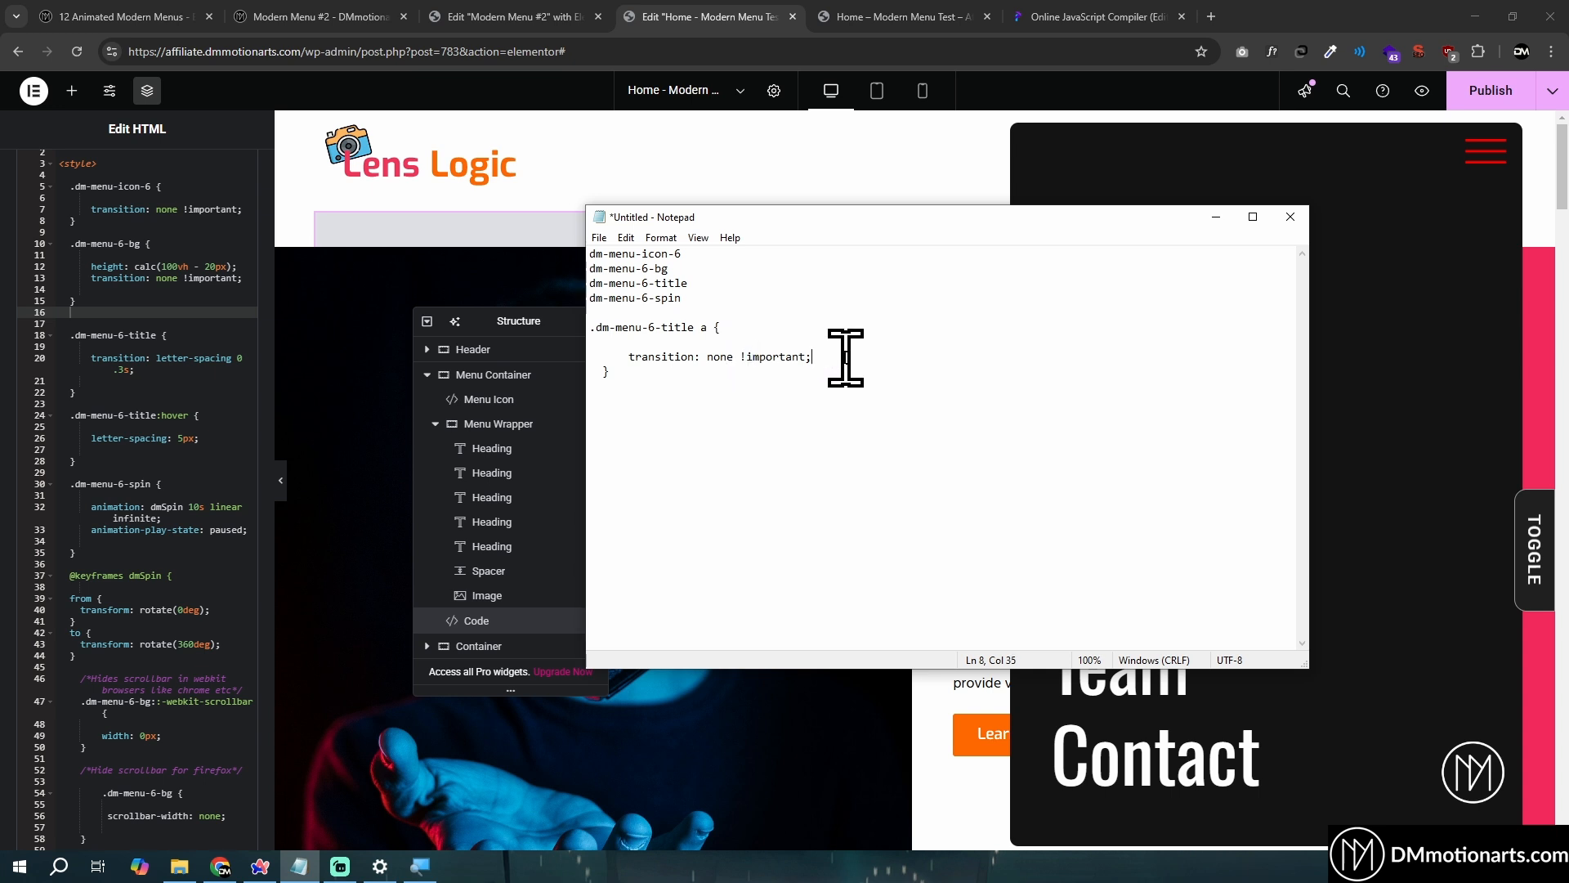
{"action": "left_click_drag", "start_coordinate": [849, 358], "coordinate": [740, 357]}
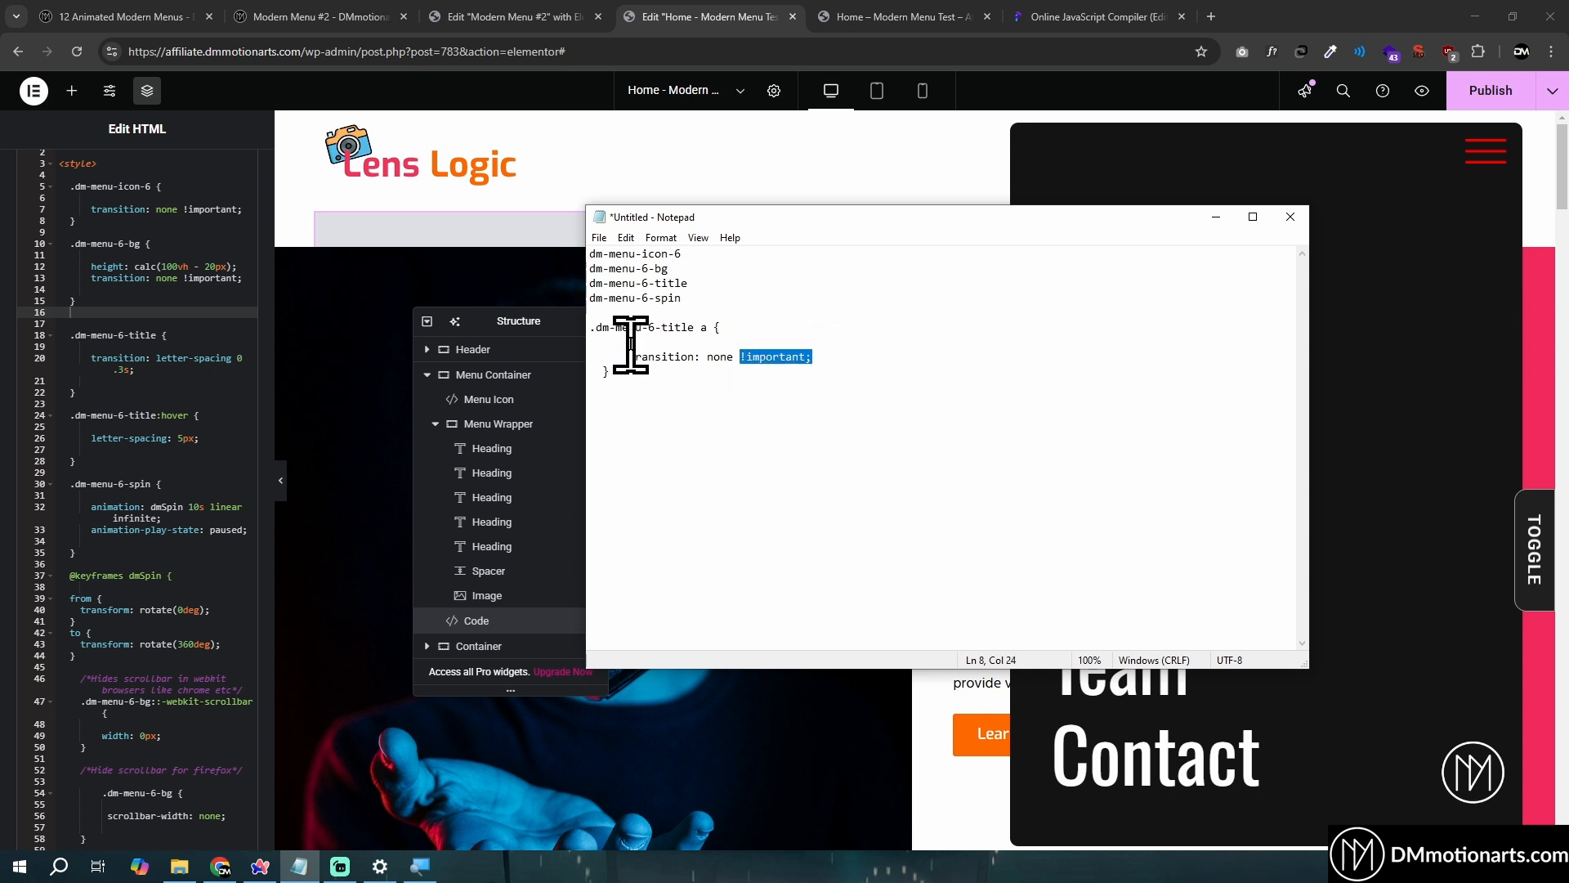
{"action": "left_click_drag", "start_coordinate": [623, 357], "coordinate": [735, 358]}
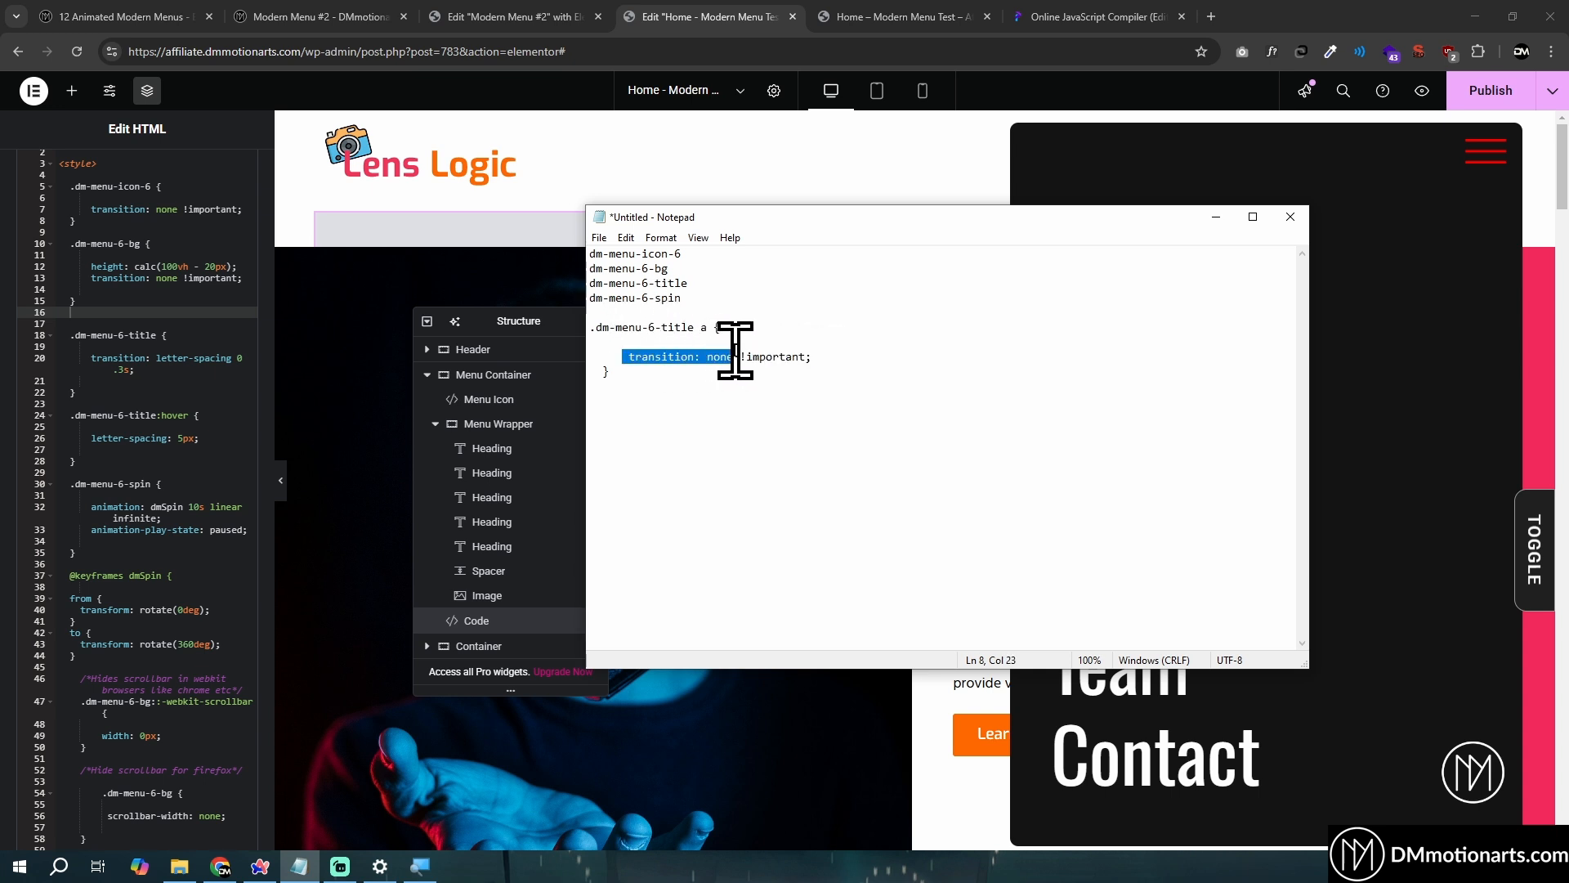
{"action": "left_click_drag", "start_coordinate": [621, 357], "coordinate": [515, 336]}
{"action": "key", "text": "ctrl+c"}
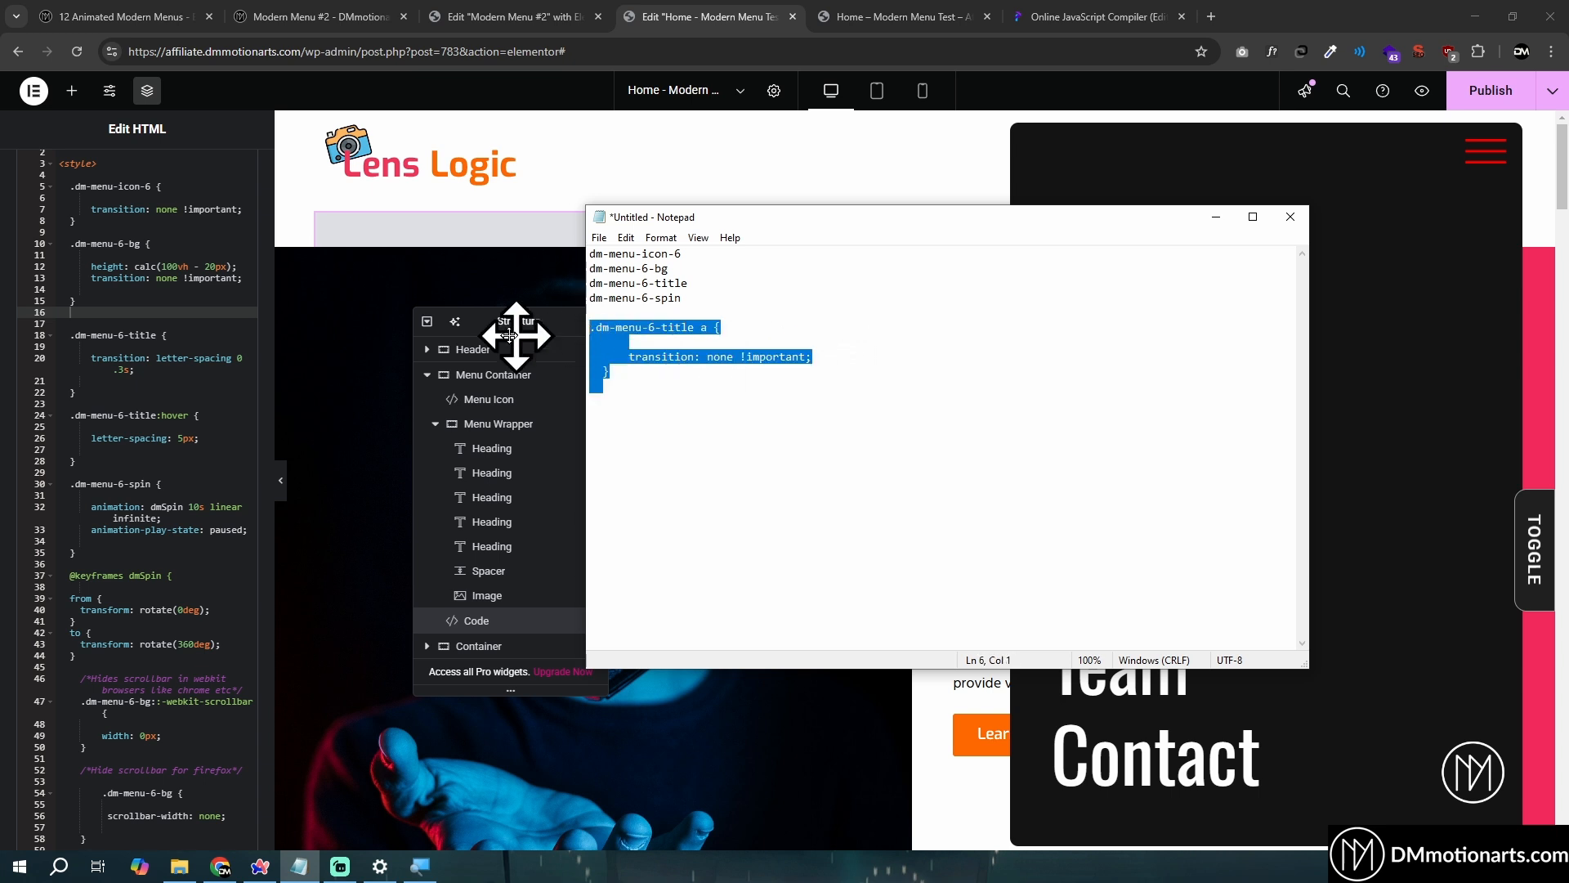
{"action": "left_click", "coordinate": [123, 312]}
{"action": "key", "text": "ctrl+v"}
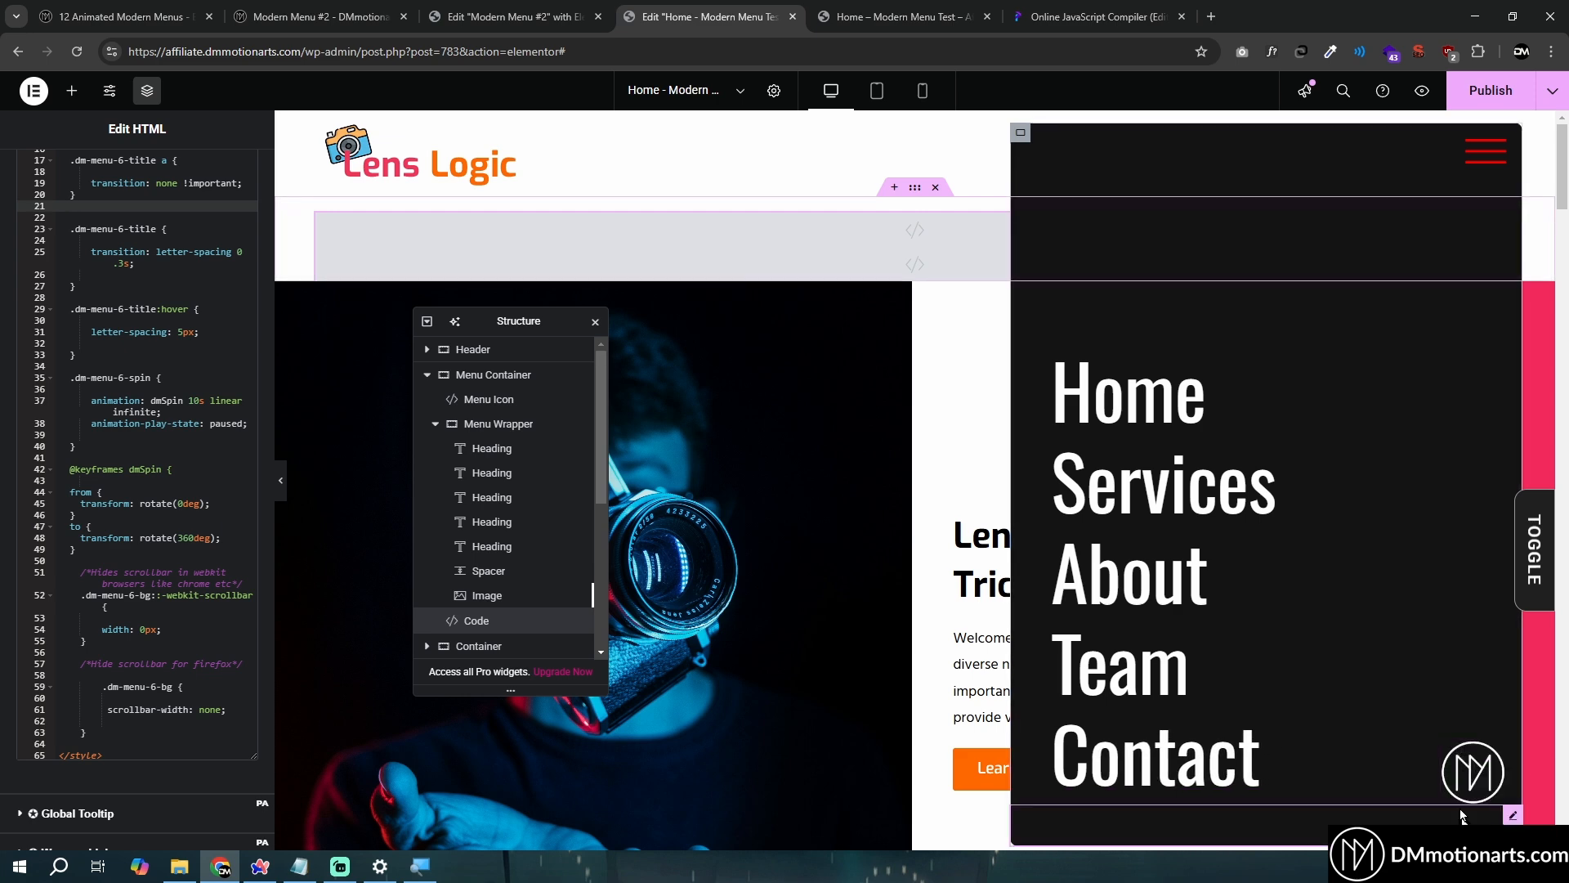
Reopen the Code widget and remove the animation-play-state: paused; declaration from the .dm-menu-6-spin rule
{"action": "left_click", "coordinate": [1476, 772]}
{"action": "left_click", "coordinate": [479, 621]}
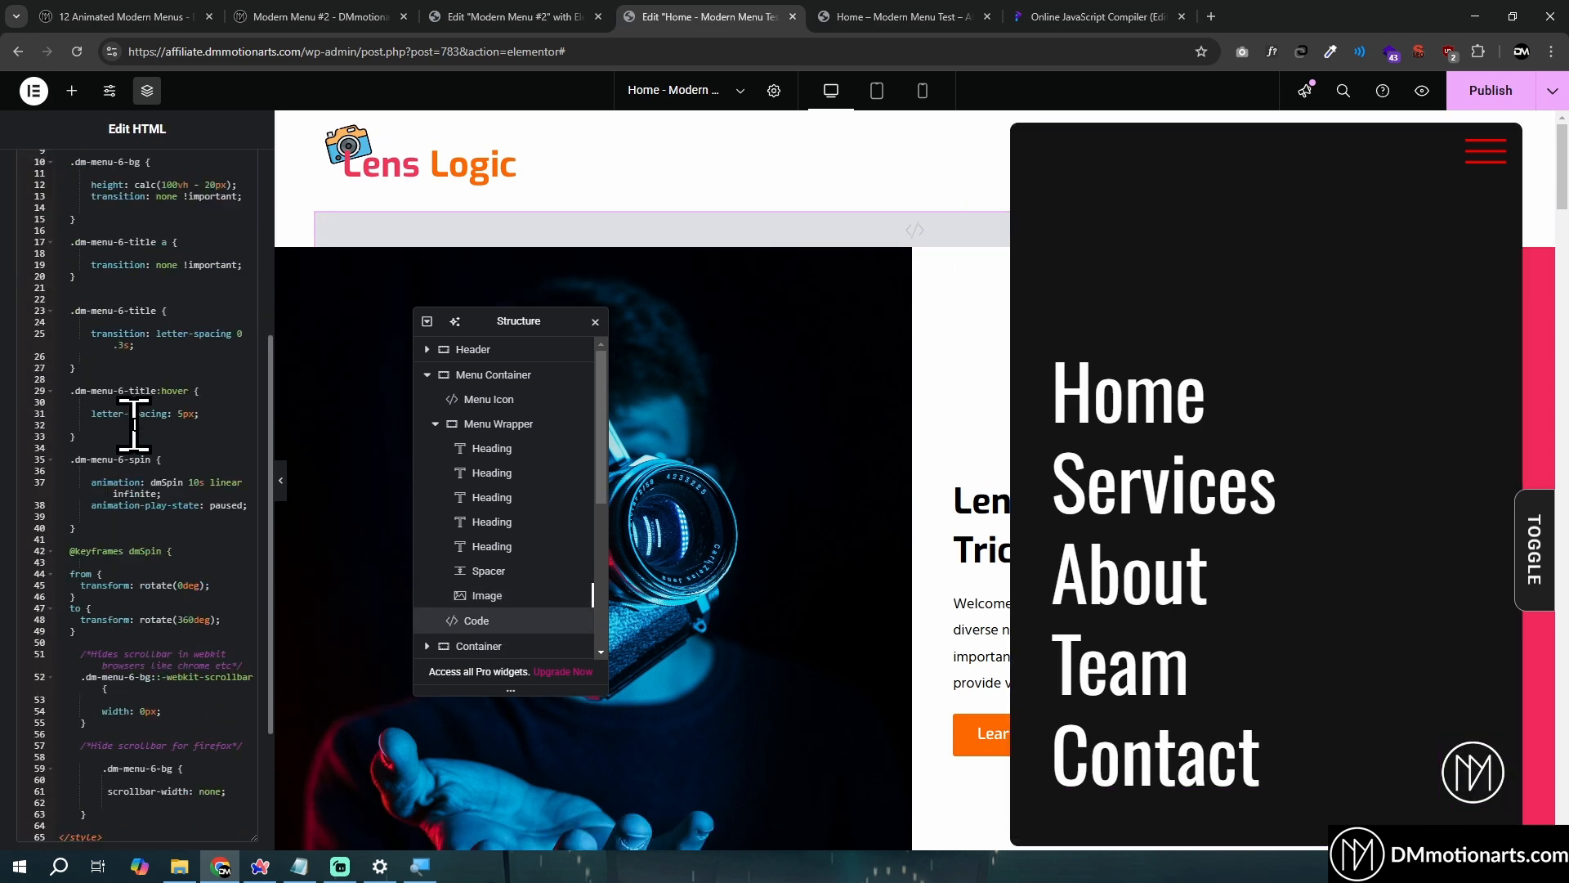
{"action": "left_click", "coordinate": [106, 434]}
{"action": "left_click", "coordinate": [86, 416]}
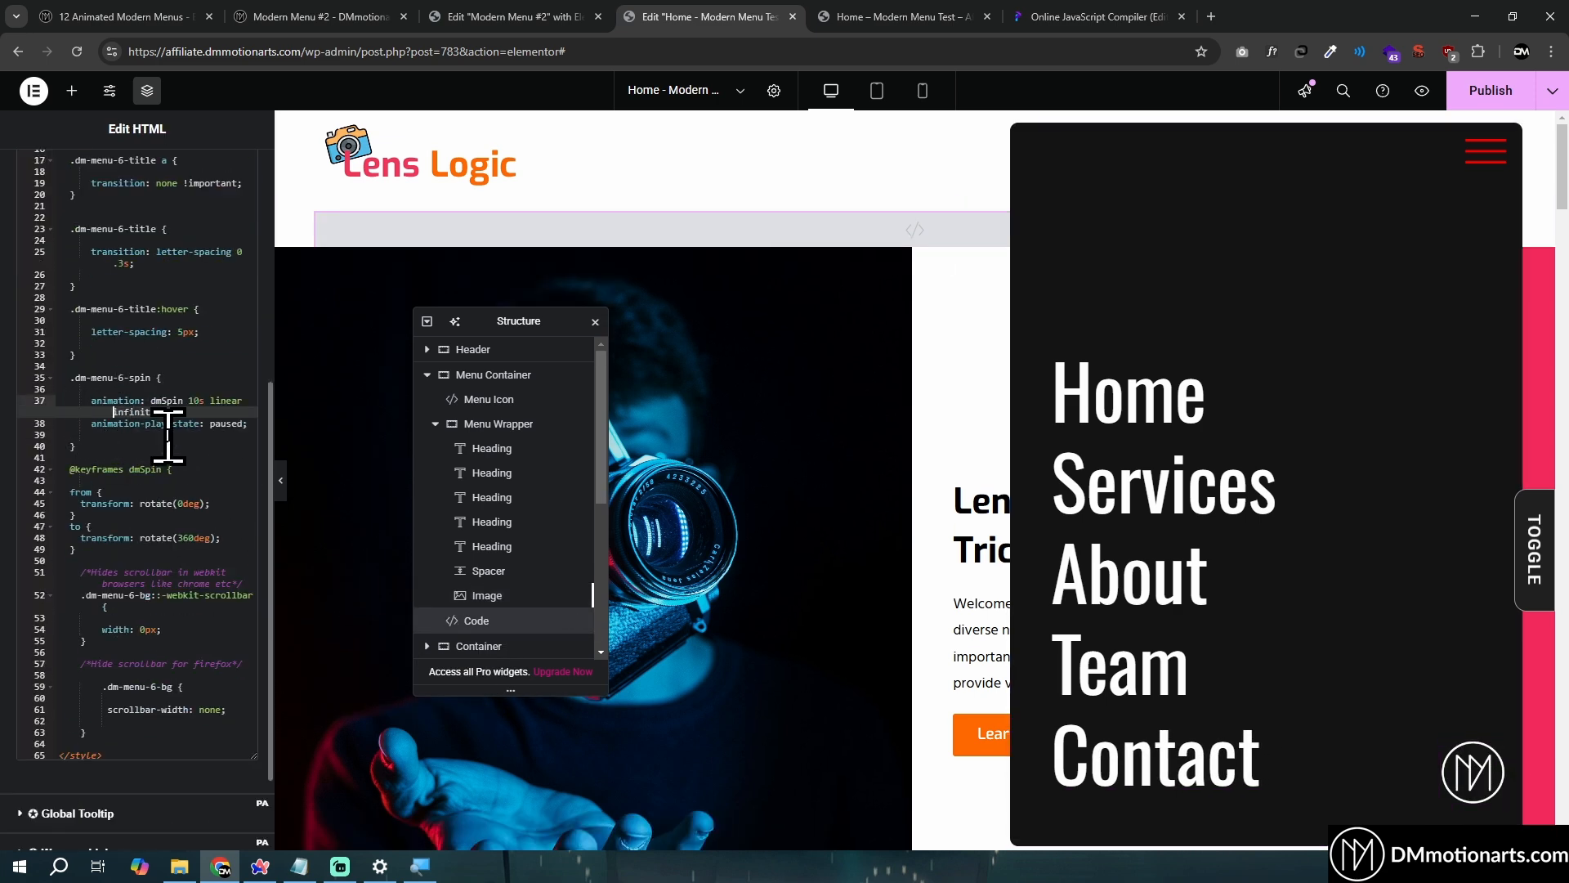
{"action": "left_click", "coordinate": [88, 427]}
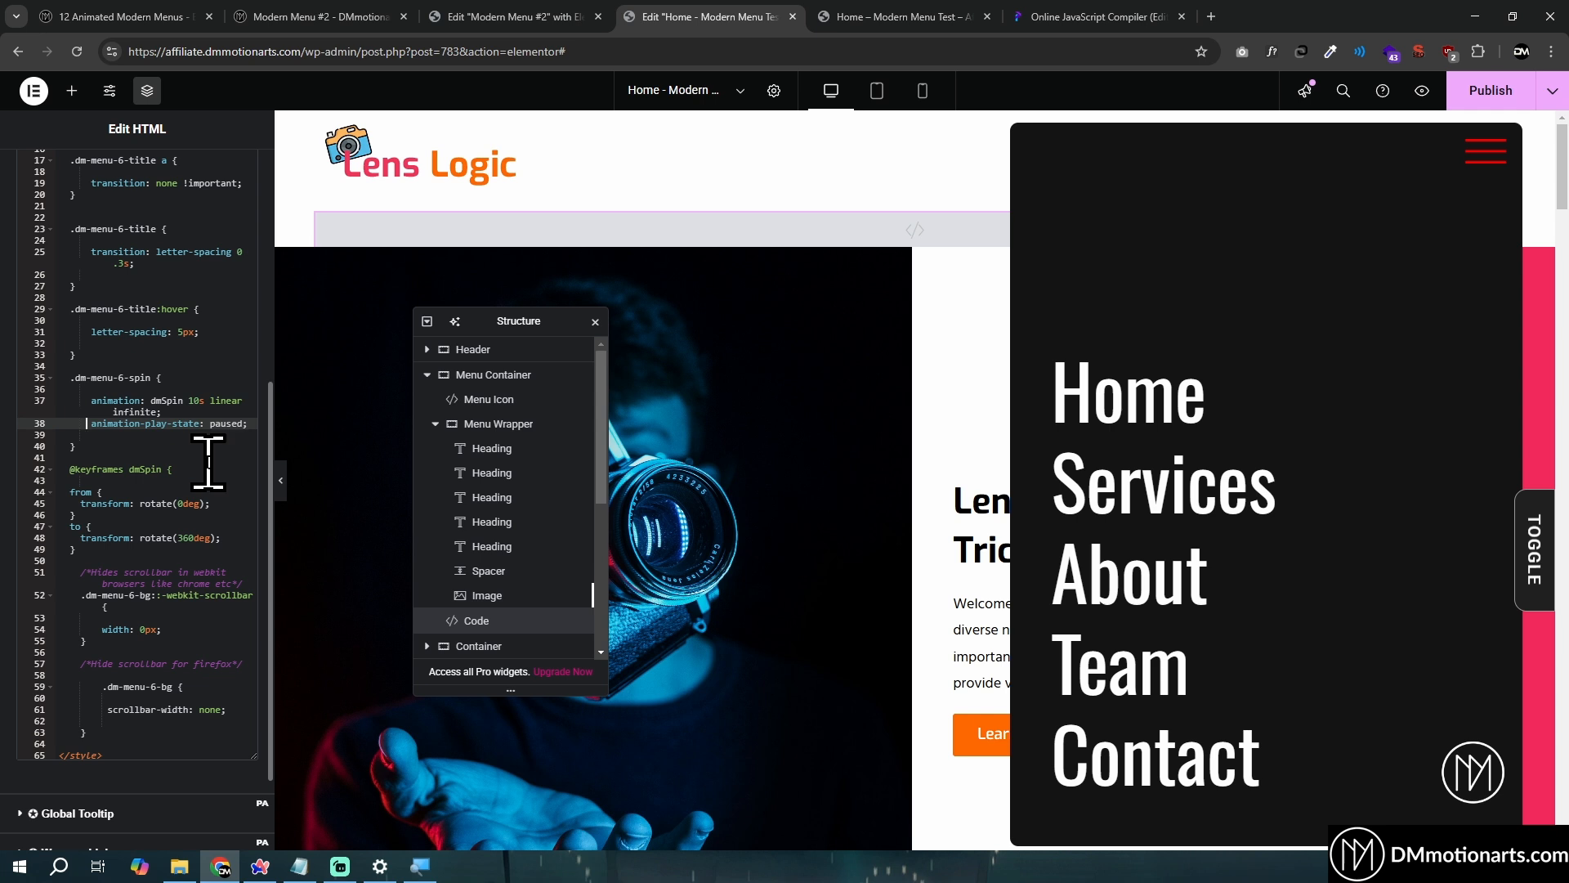
{"action": "key", "text": "BackSpace"}
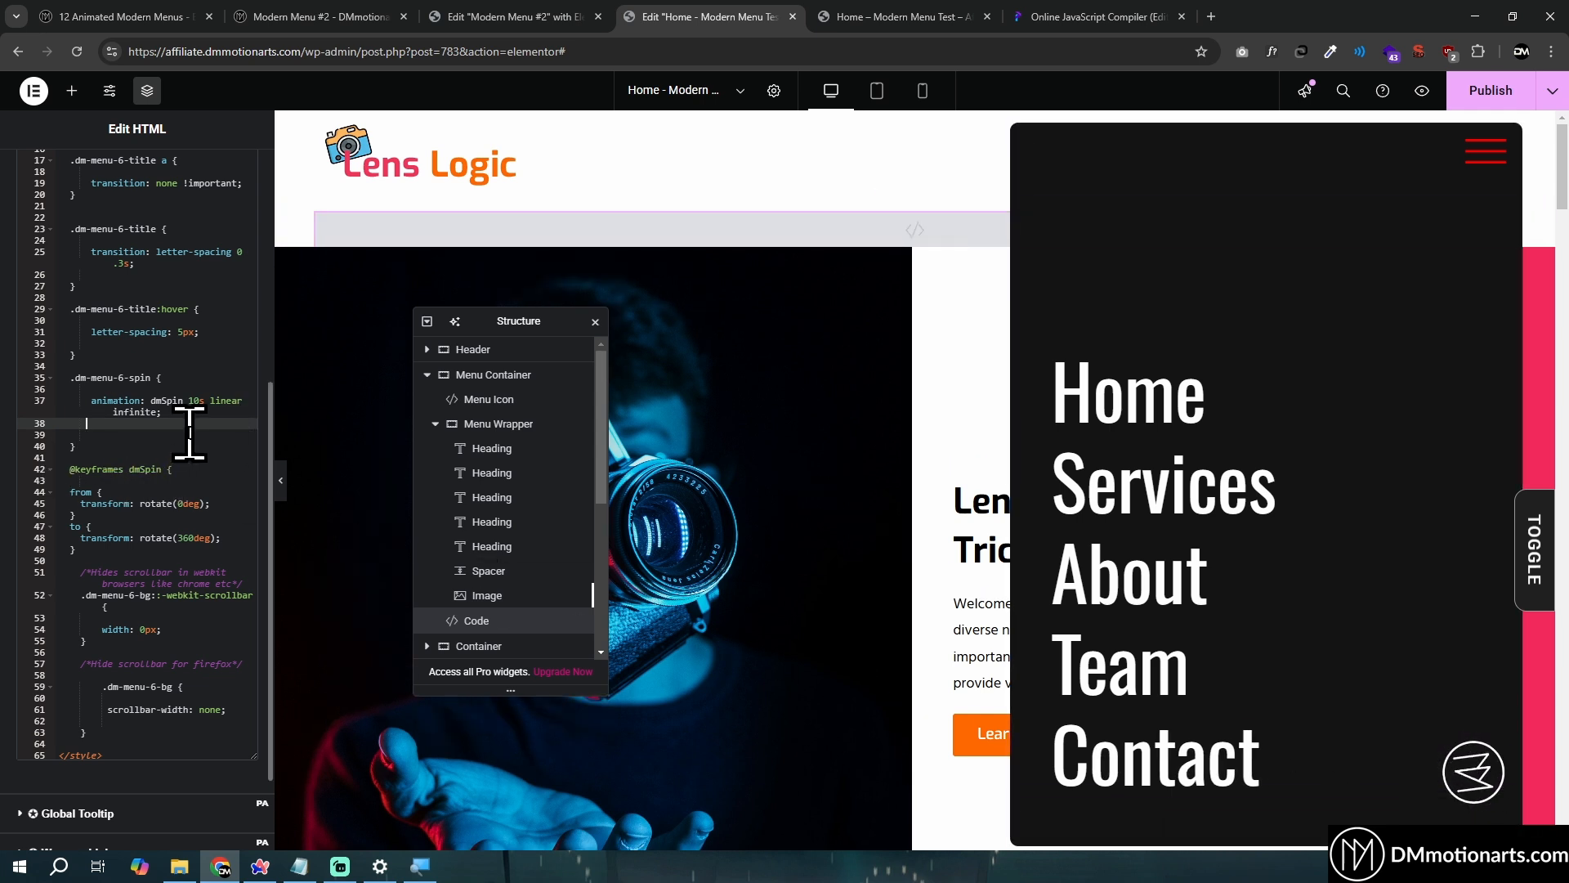
Try dmSpin animation durations of 1s and 20s in the .dm-menu-6-spin rule and restore 10s
{"action": "left_click", "coordinate": [194, 402]}
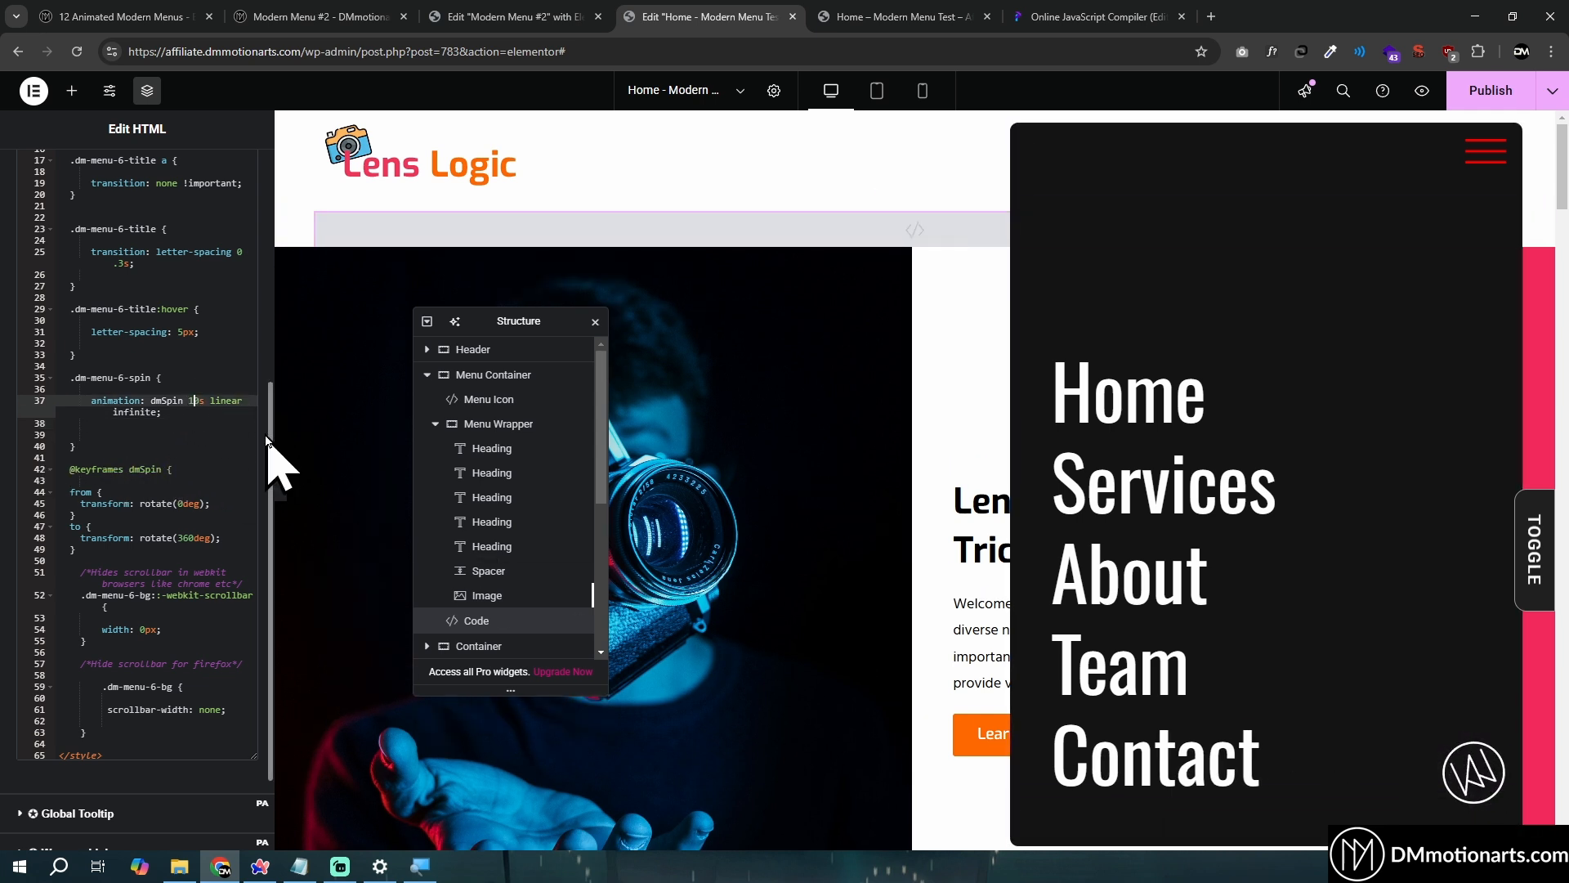
{"action": "key", "text": "BackSpace"}
{"action": "key", "text": "Delete"}
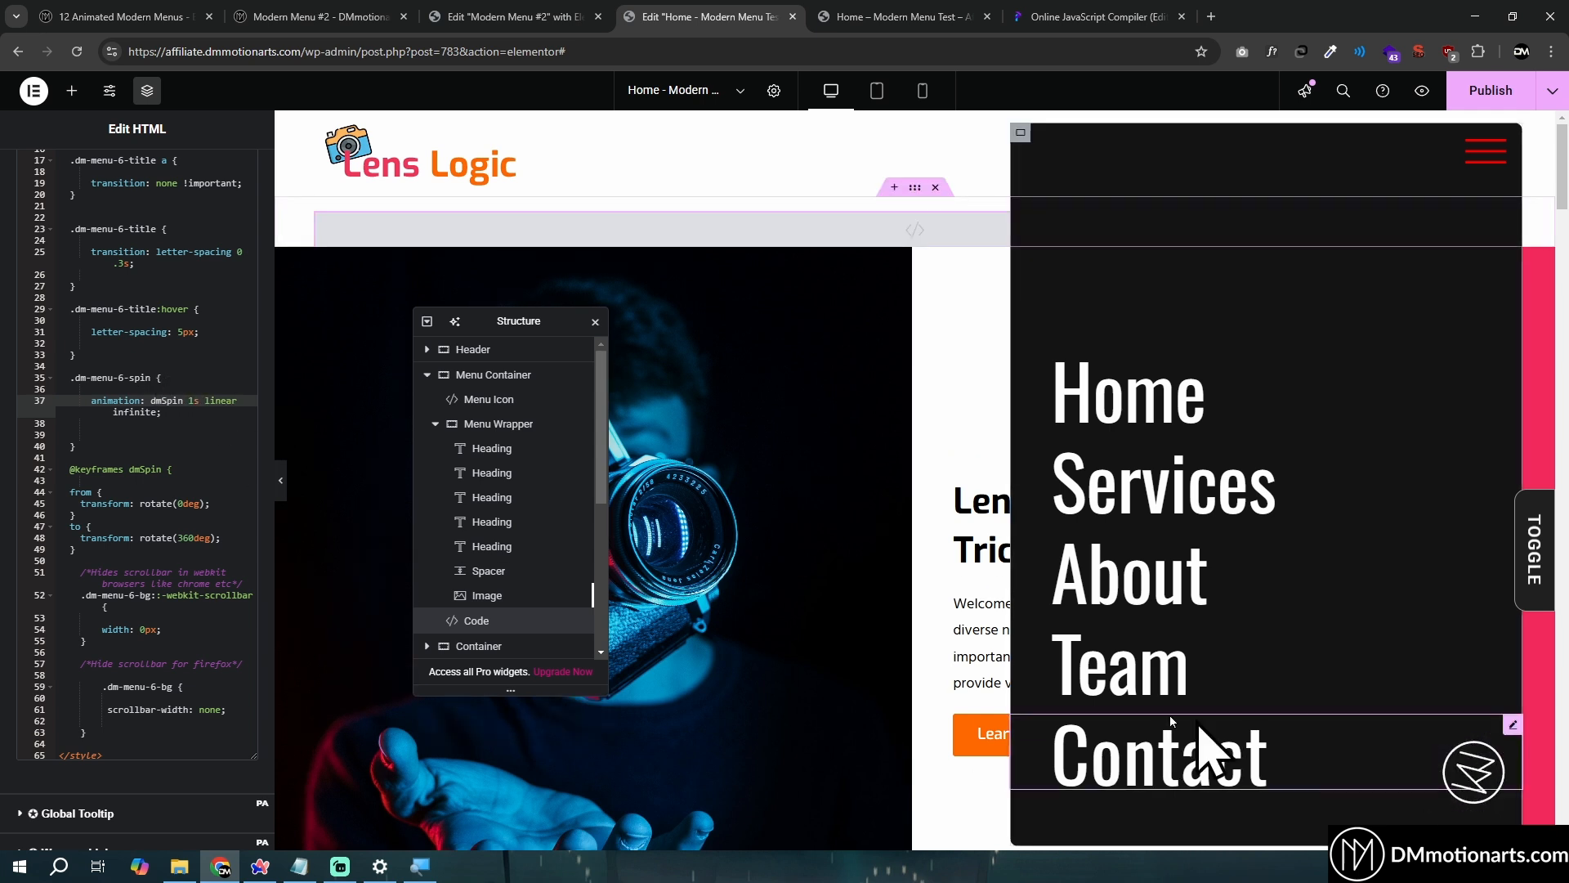
{"action": "type", "text": "2"}
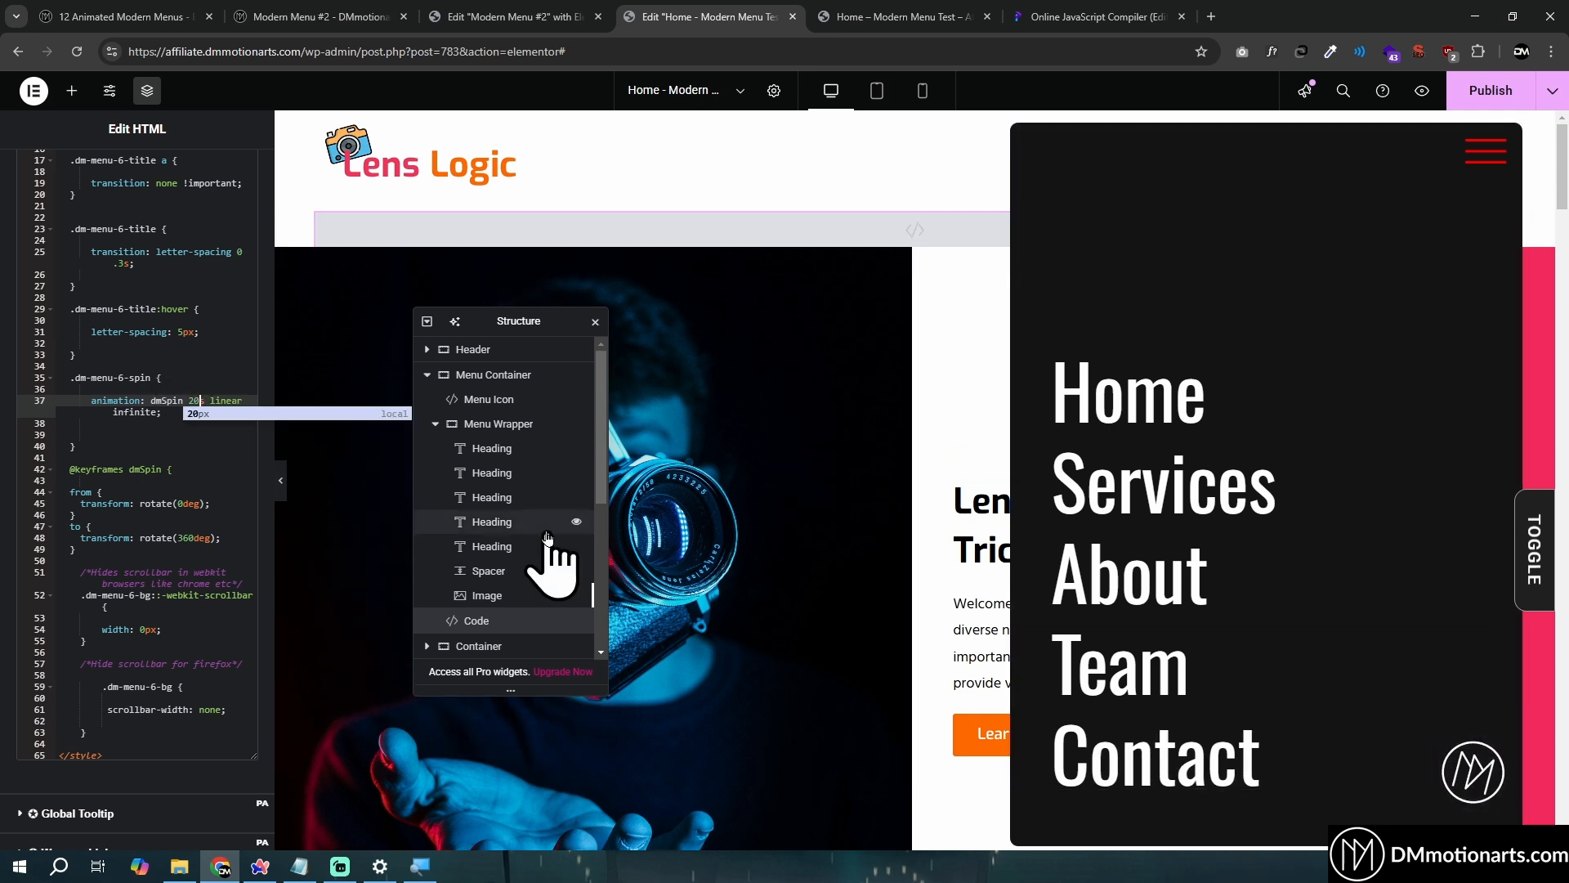
{"action": "key", "text": "BackSpace"}
{"action": "type", "text": "10"}
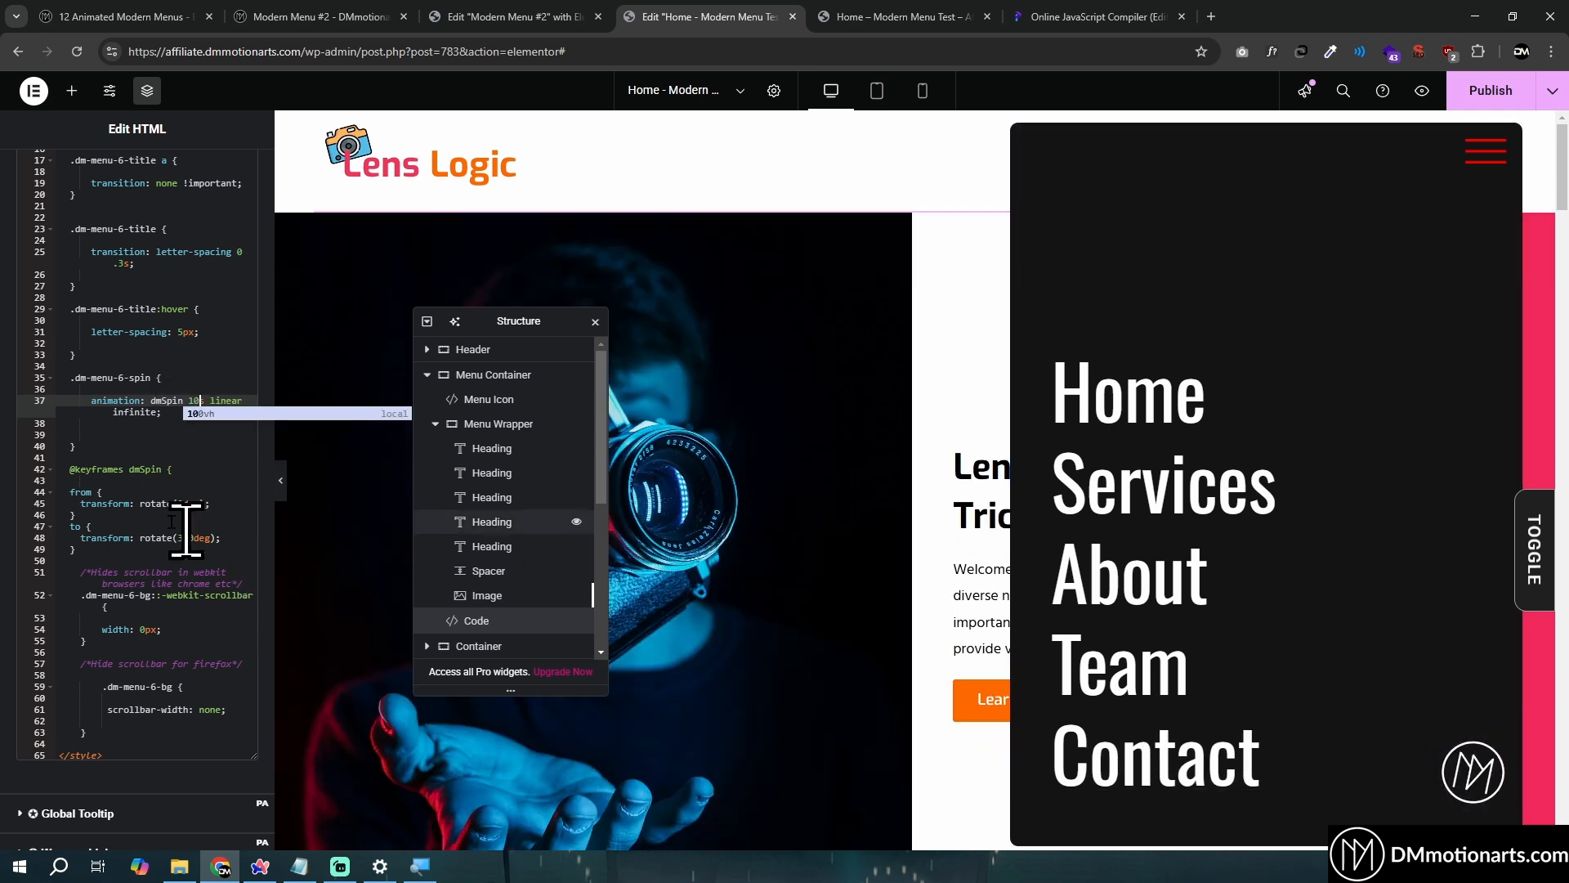
Examine the dmSpin keyframes' from and to rotations alongside the animation duration in .dm-menu-6-spin
{"action": "left_click", "coordinate": [75, 502]}
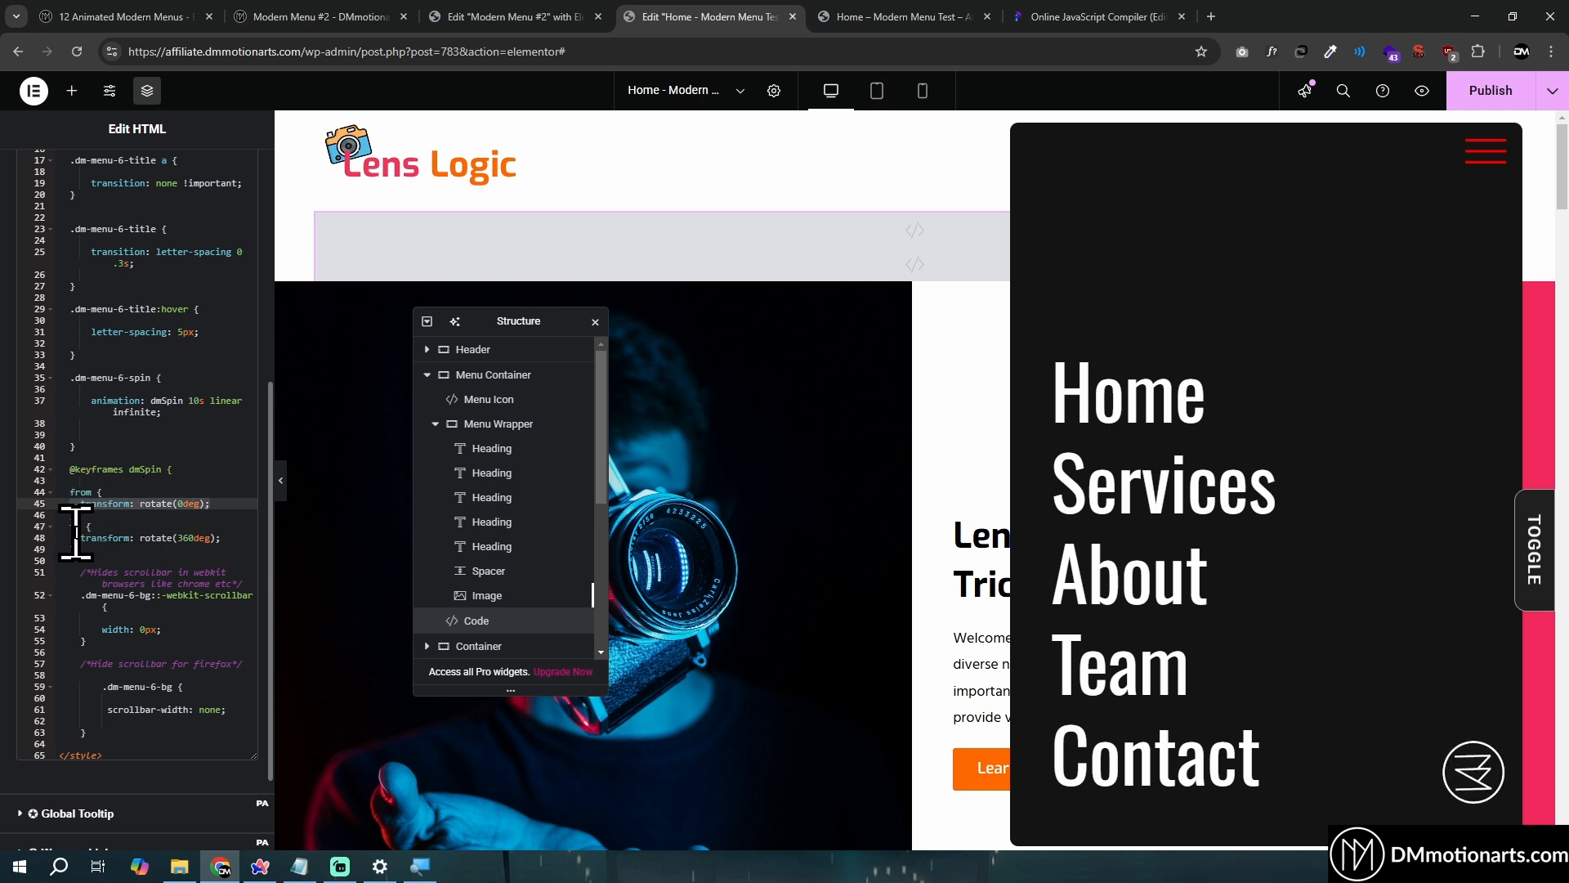
{"action": "left_click", "coordinate": [124, 469]}
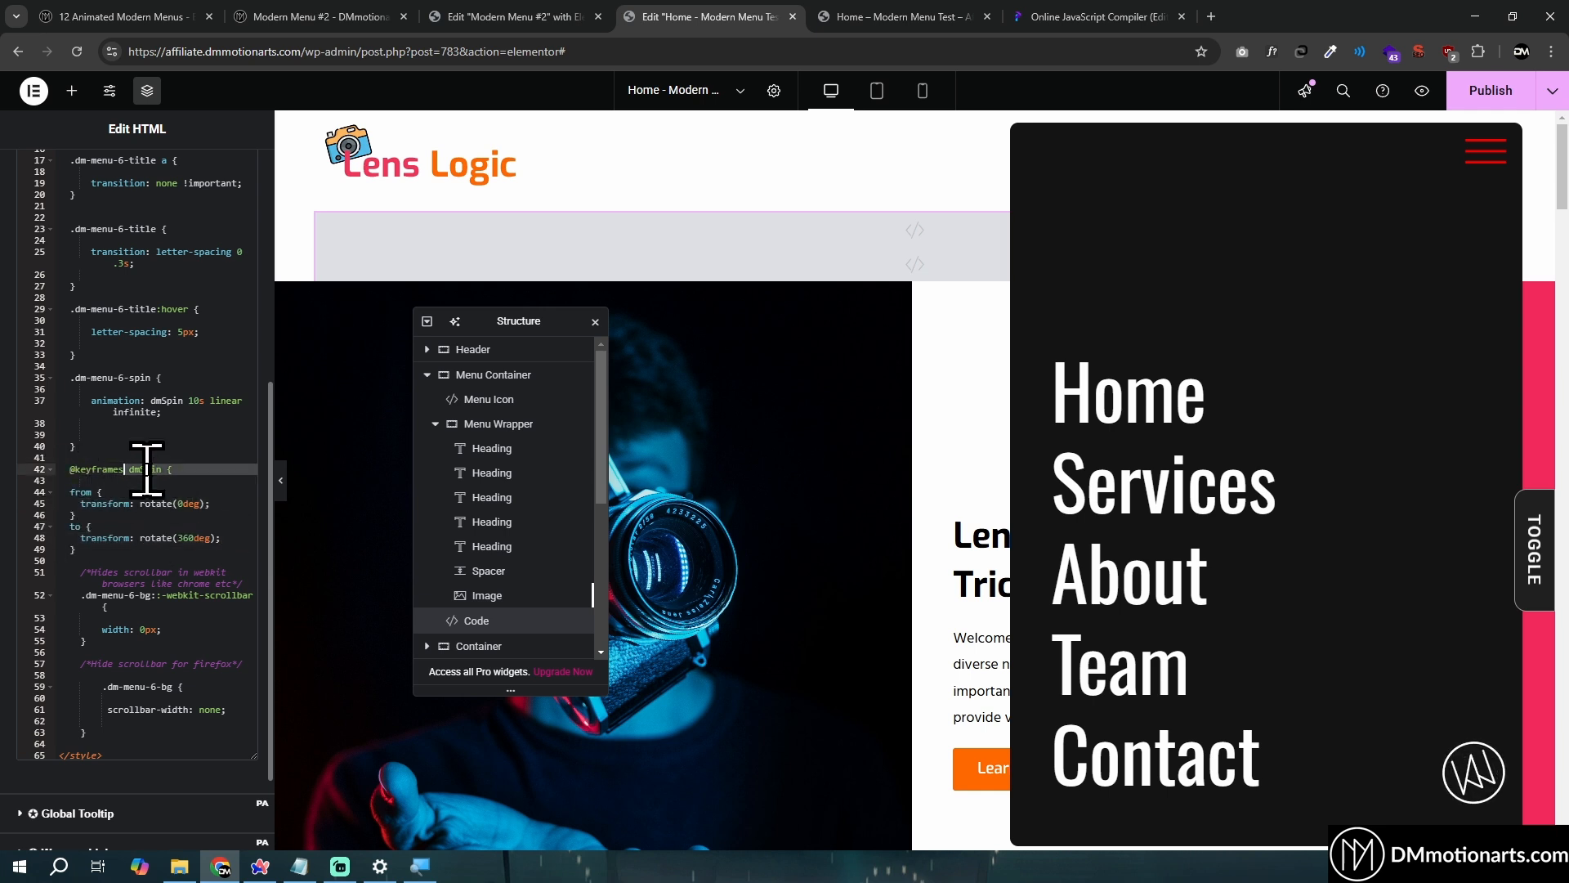
{"action": "type", "text": "{"}
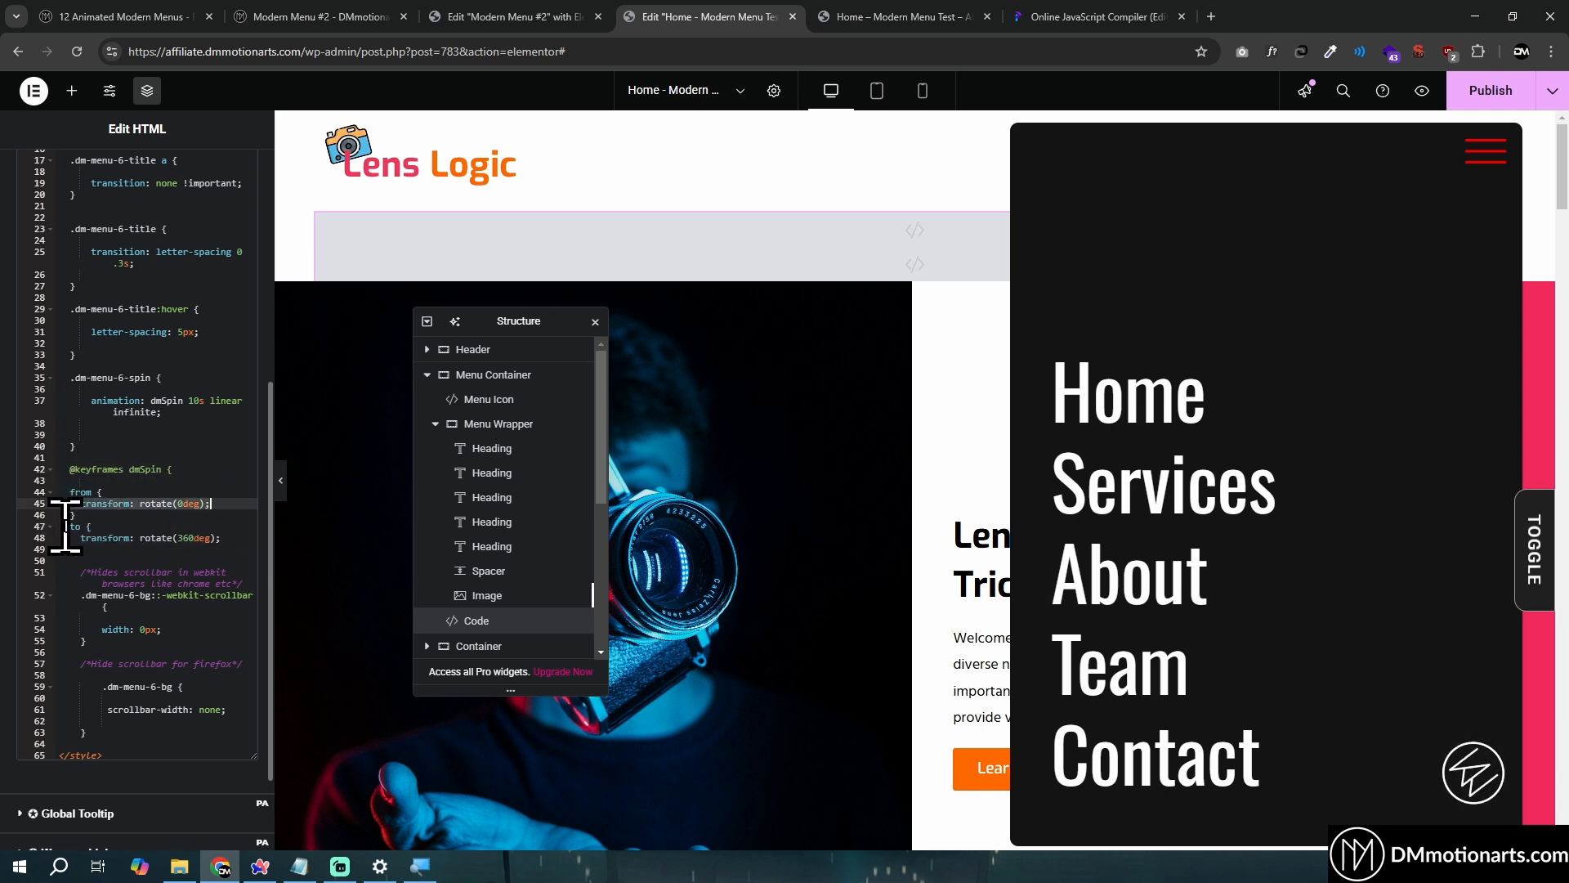
{"action": "left_click", "coordinate": [135, 527]}
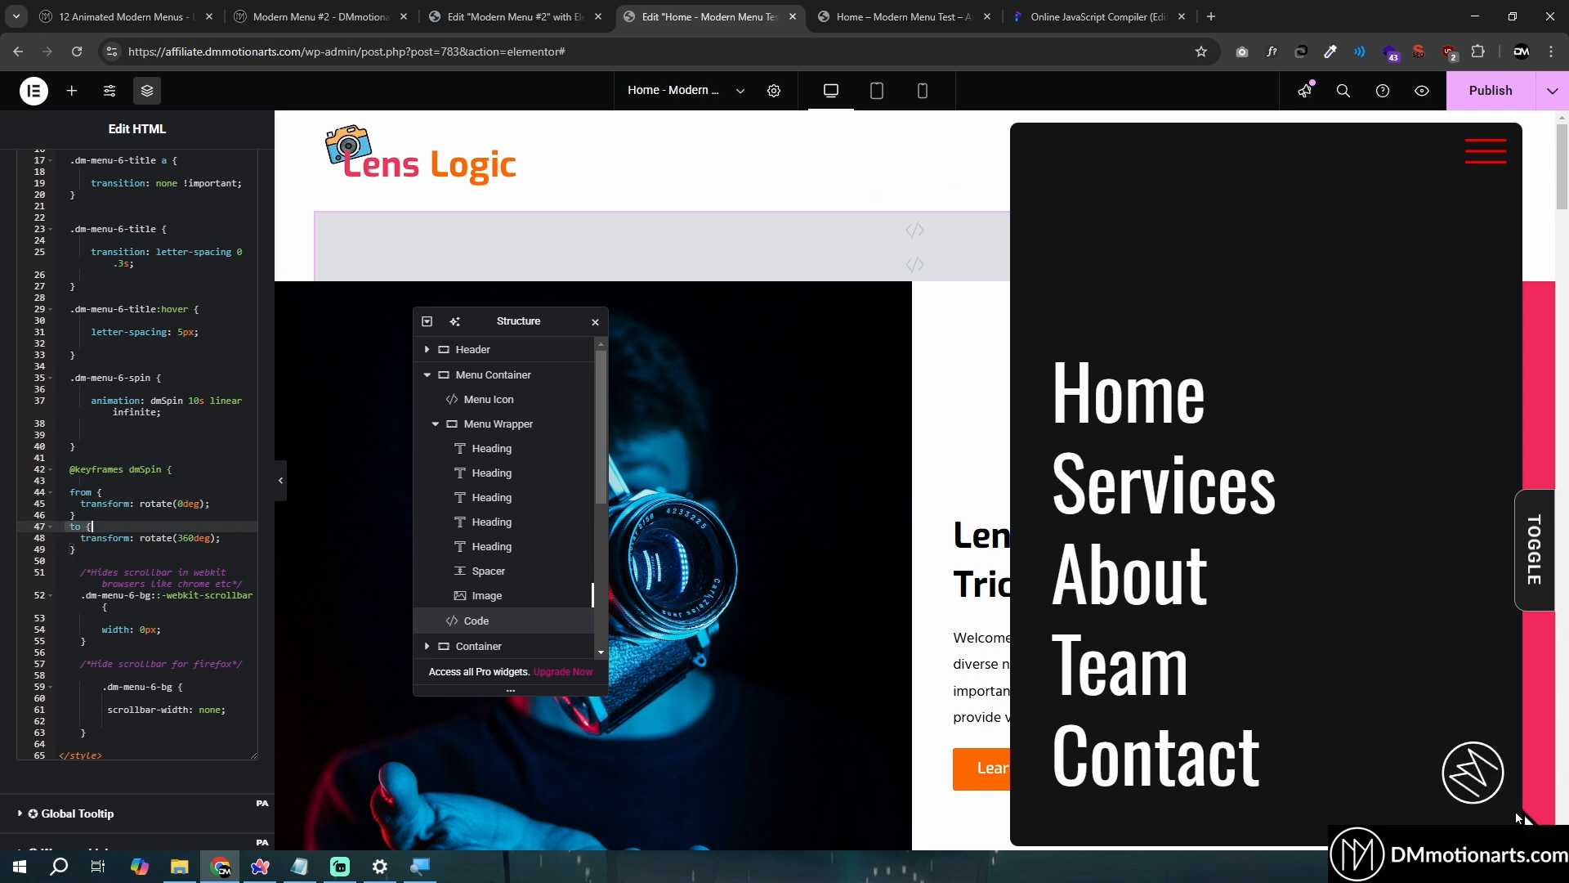
{"action": "left_click", "coordinate": [194, 400]}
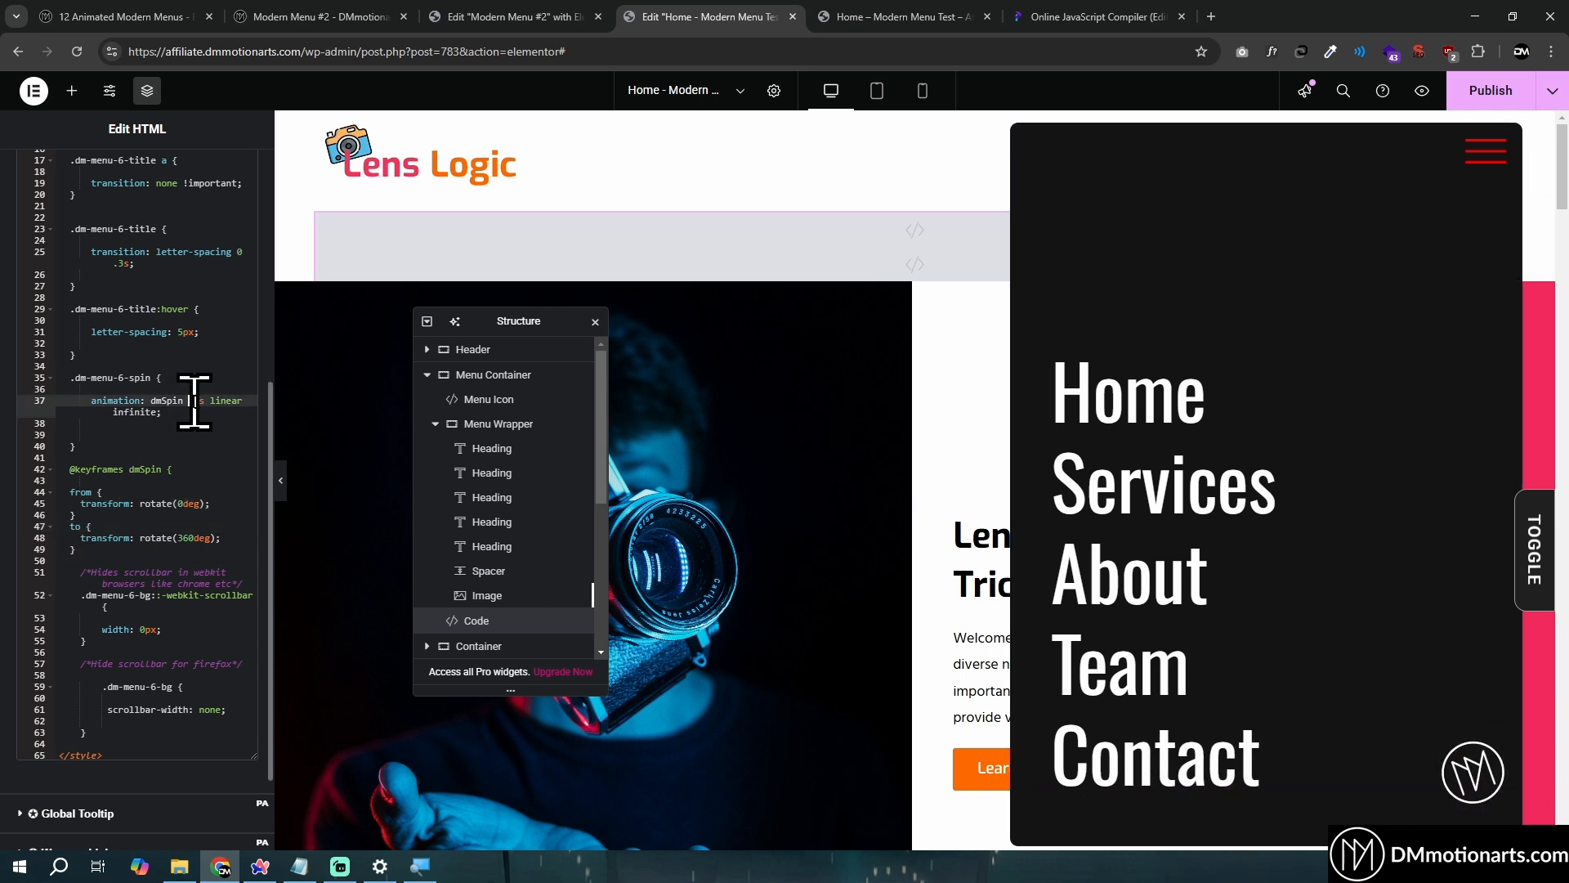
{"action": "left_click", "coordinate": [238, 540]}
{"action": "left_click", "coordinate": [238, 518]}
{"action": "left_click", "coordinate": [241, 550]}
{"action": "left_click", "coordinate": [241, 504]}
{"action": "left_click", "coordinate": [244, 548]}
{"action": "left_click", "coordinate": [242, 504]}
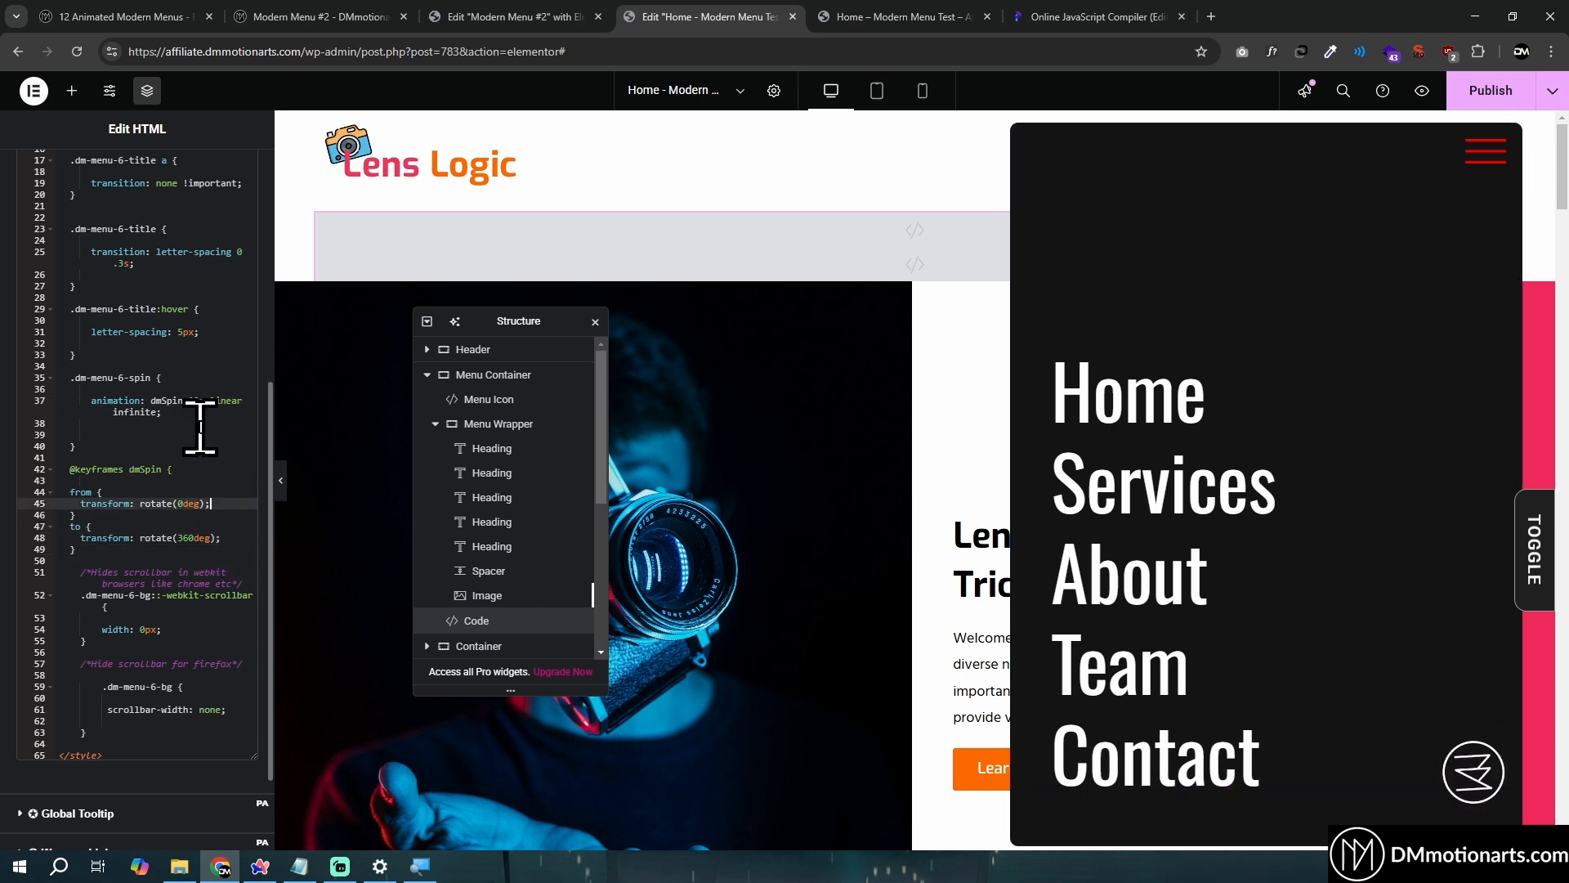
Restore the animation-play-state: paused; declaration below the animation line in the .dm-menu-6-spin rule
{"action": "left_click", "coordinate": [199, 424]}
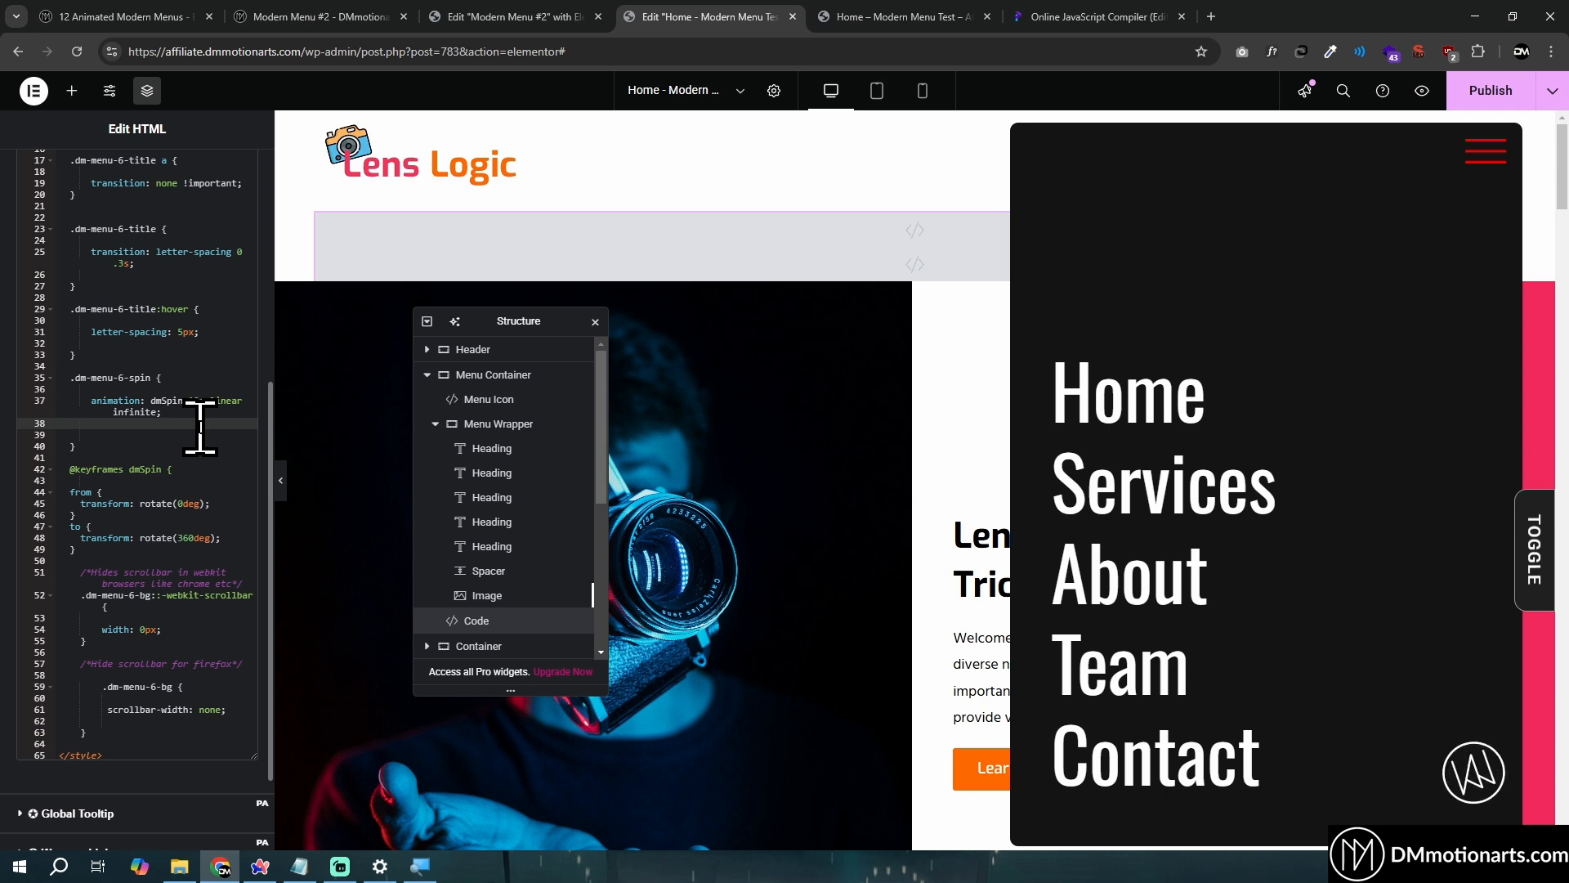
{"action": "type", "text": "animation-play-state: paused;"}
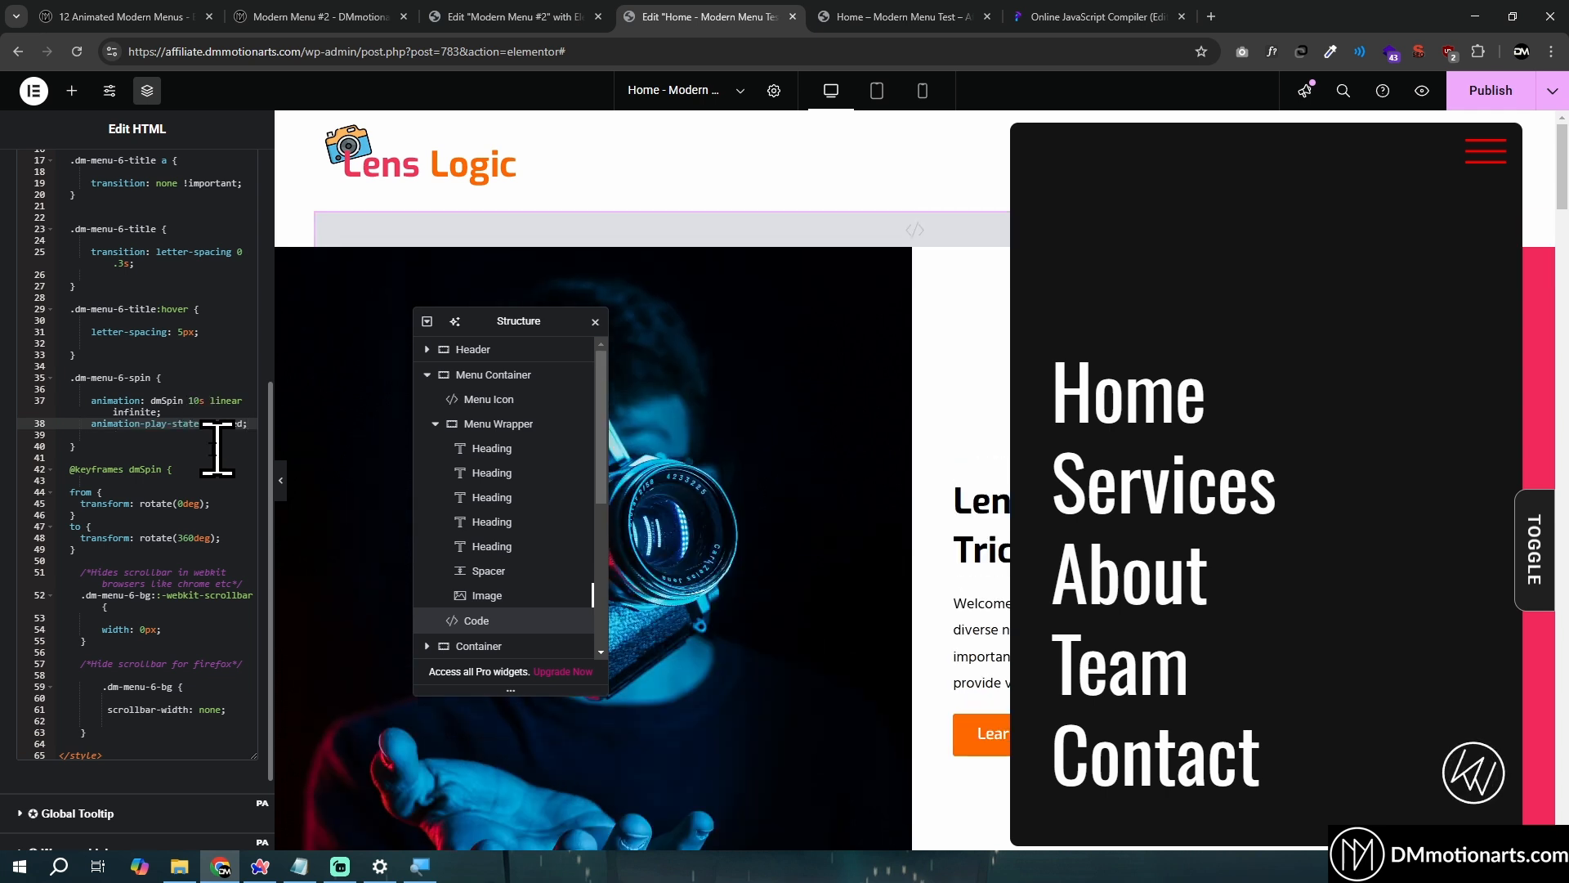
Switch to the Modern Menu #2 Elementor editor and select the entire script block in the #6 Code widget
{"action": "left_click", "coordinate": [543, 17]}
{"action": "left_click", "coordinate": [77, 238]}
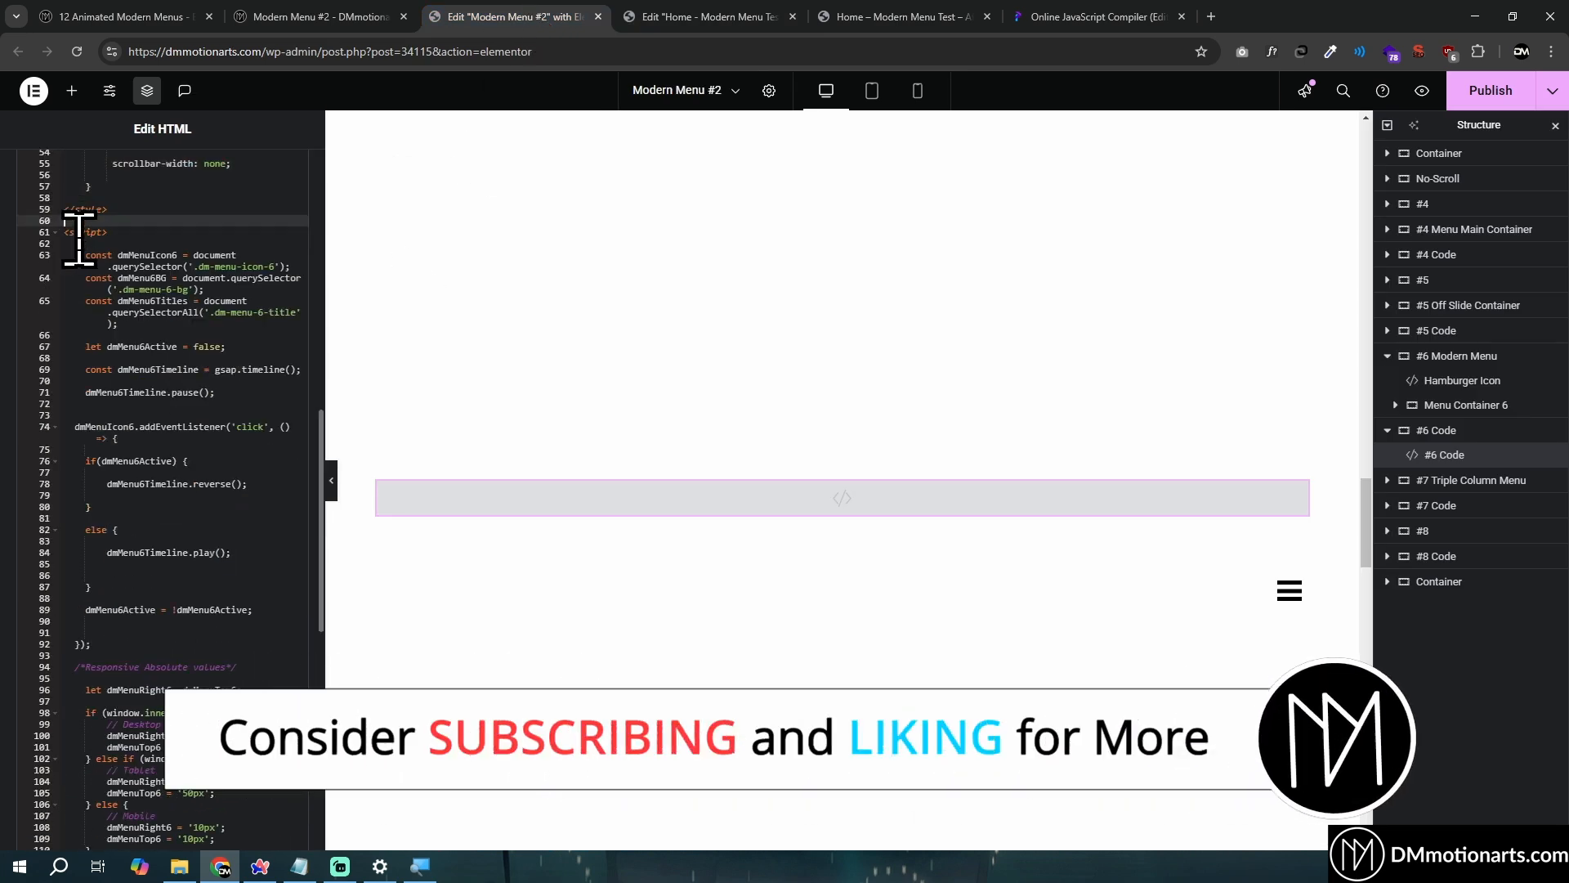
{"action": "scroll", "coordinate": [131, 531], "scroll_direction": "down", "scroll_amount": 5}
{"action": "key", "text": "ctrl+a"}
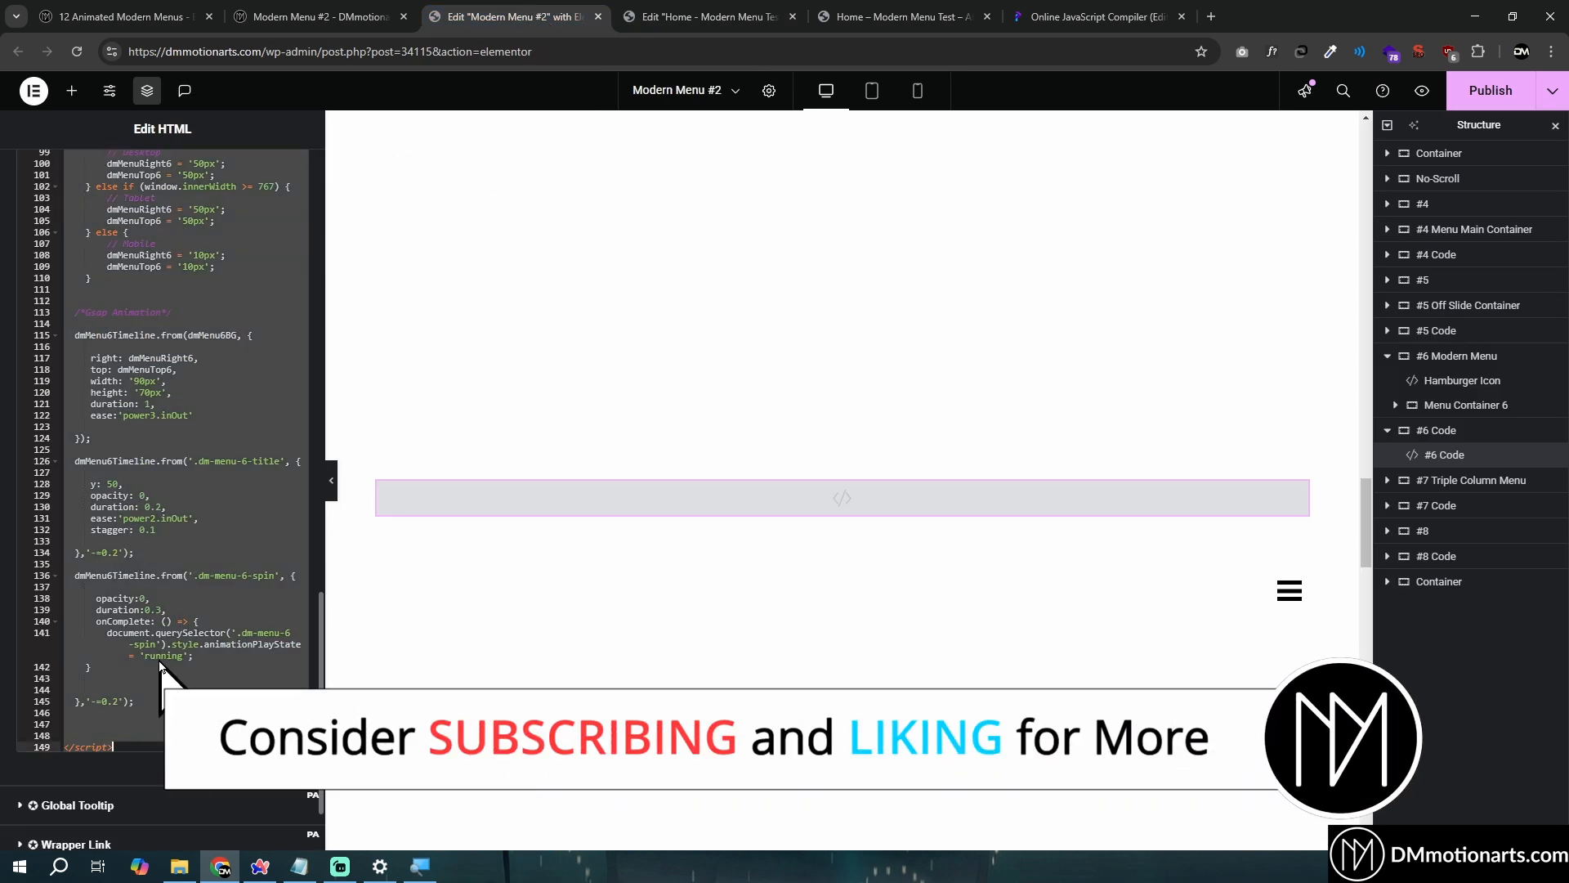
{"action": "scroll", "coordinate": [161, 663], "scroll_direction": "up", "scroll_amount": 6}
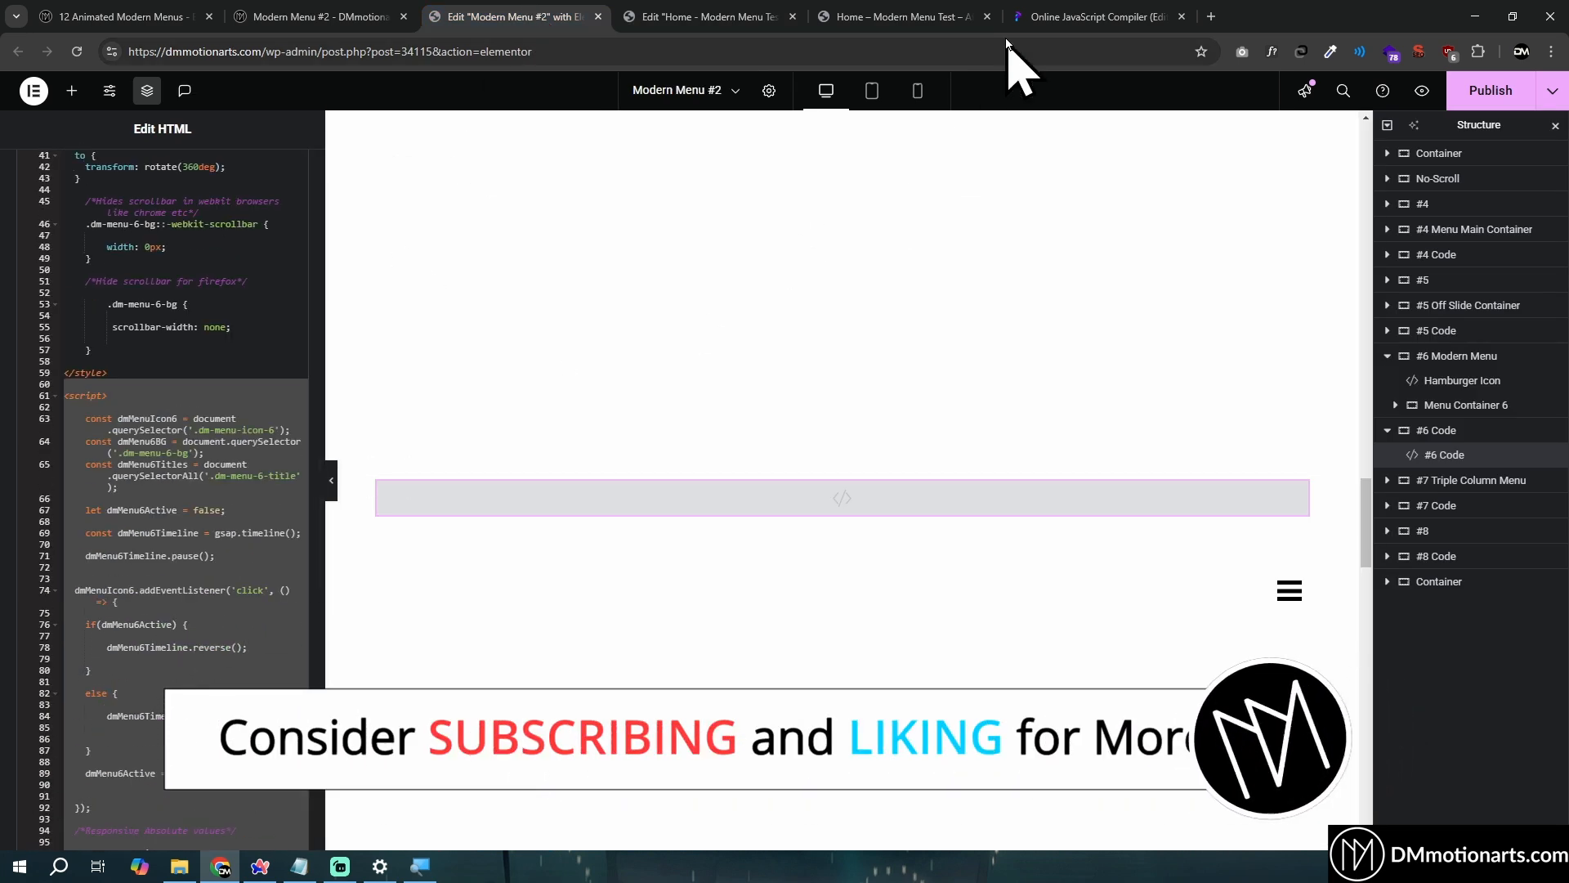
Switch to the Programiz JavaScript compiler and locate the Responsive Absolute values section of the script
{"action": "left_click", "coordinate": [1061, 17]}
{"action": "scroll", "coordinate": [434, 462], "scroll_direction": "up", "scroll_amount": 8}
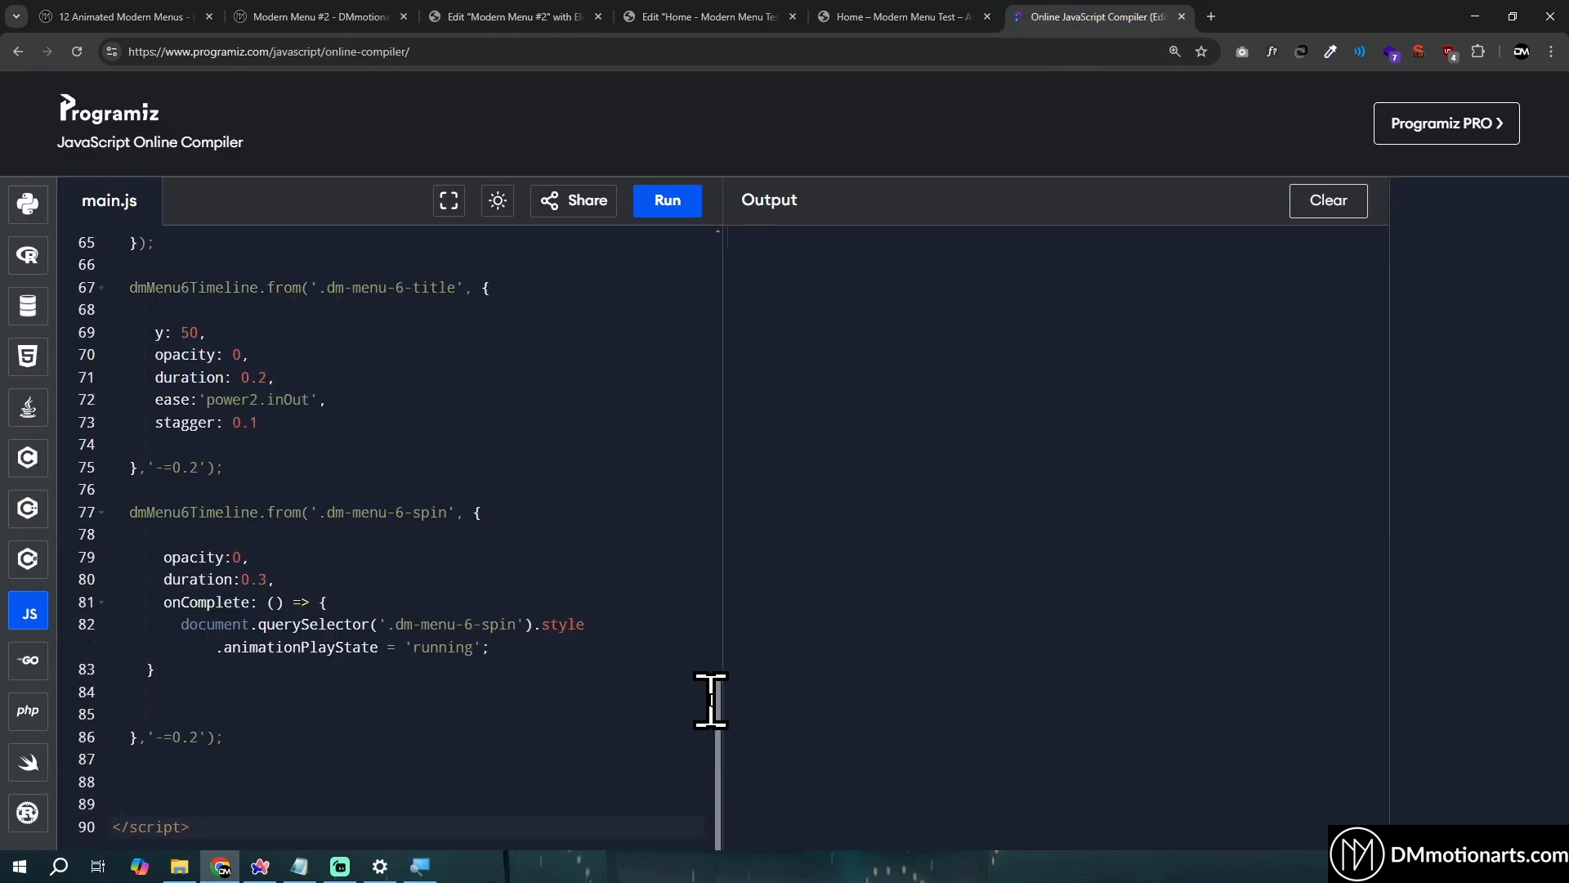
{"action": "left_click_drag", "start_coordinate": [718, 711], "coordinate": [691, 500]}
{"action": "left_click_drag", "start_coordinate": [122, 265], "coordinate": [413, 263]}
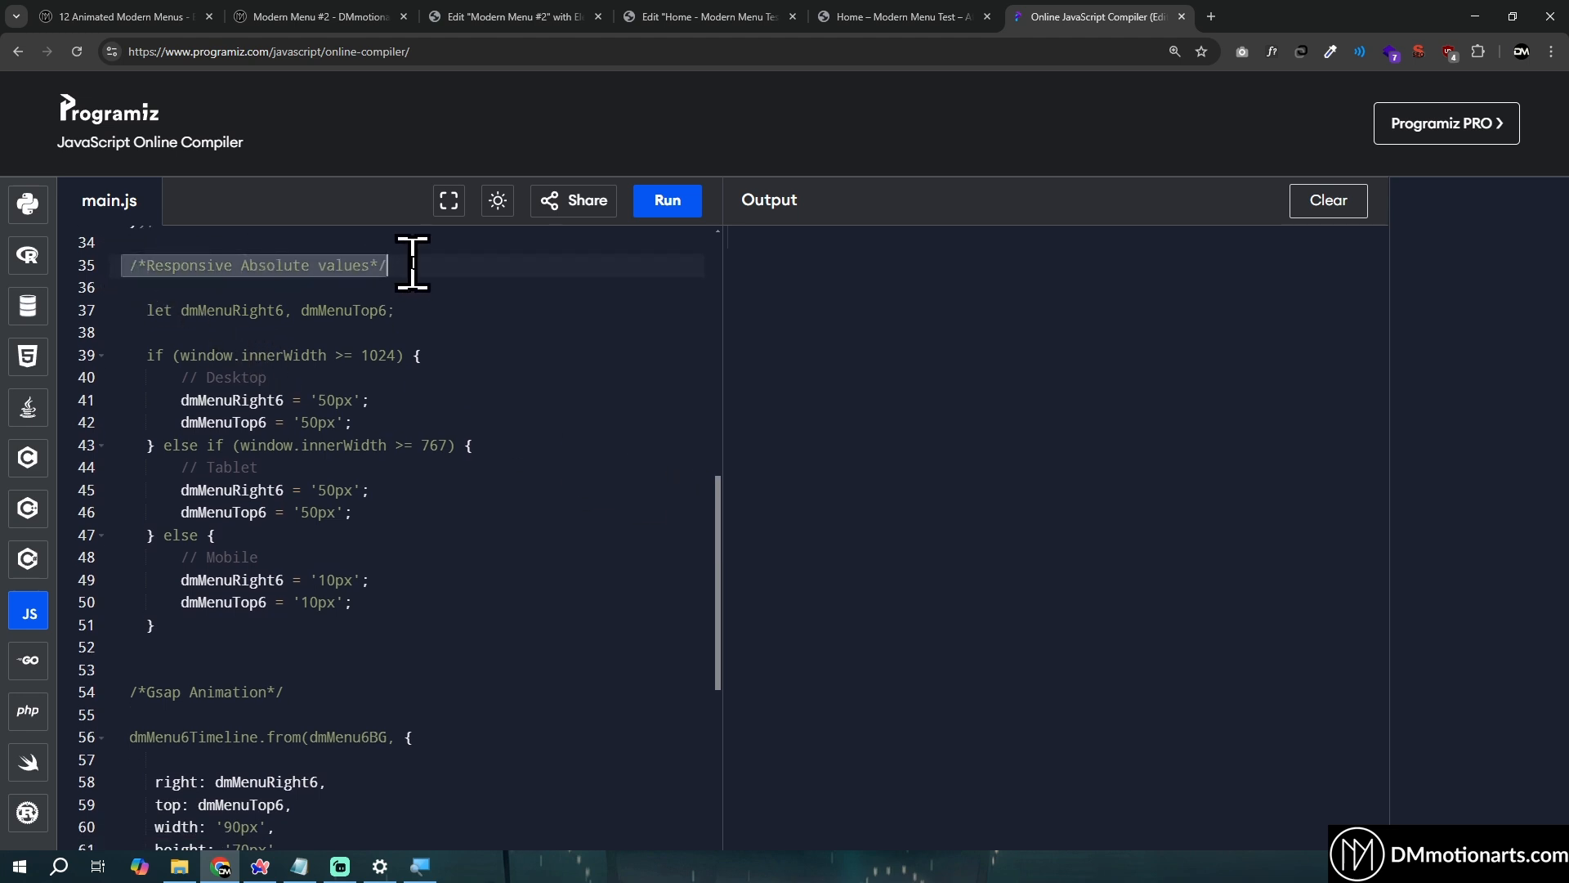
{"action": "left_click", "coordinate": [121, 354]}
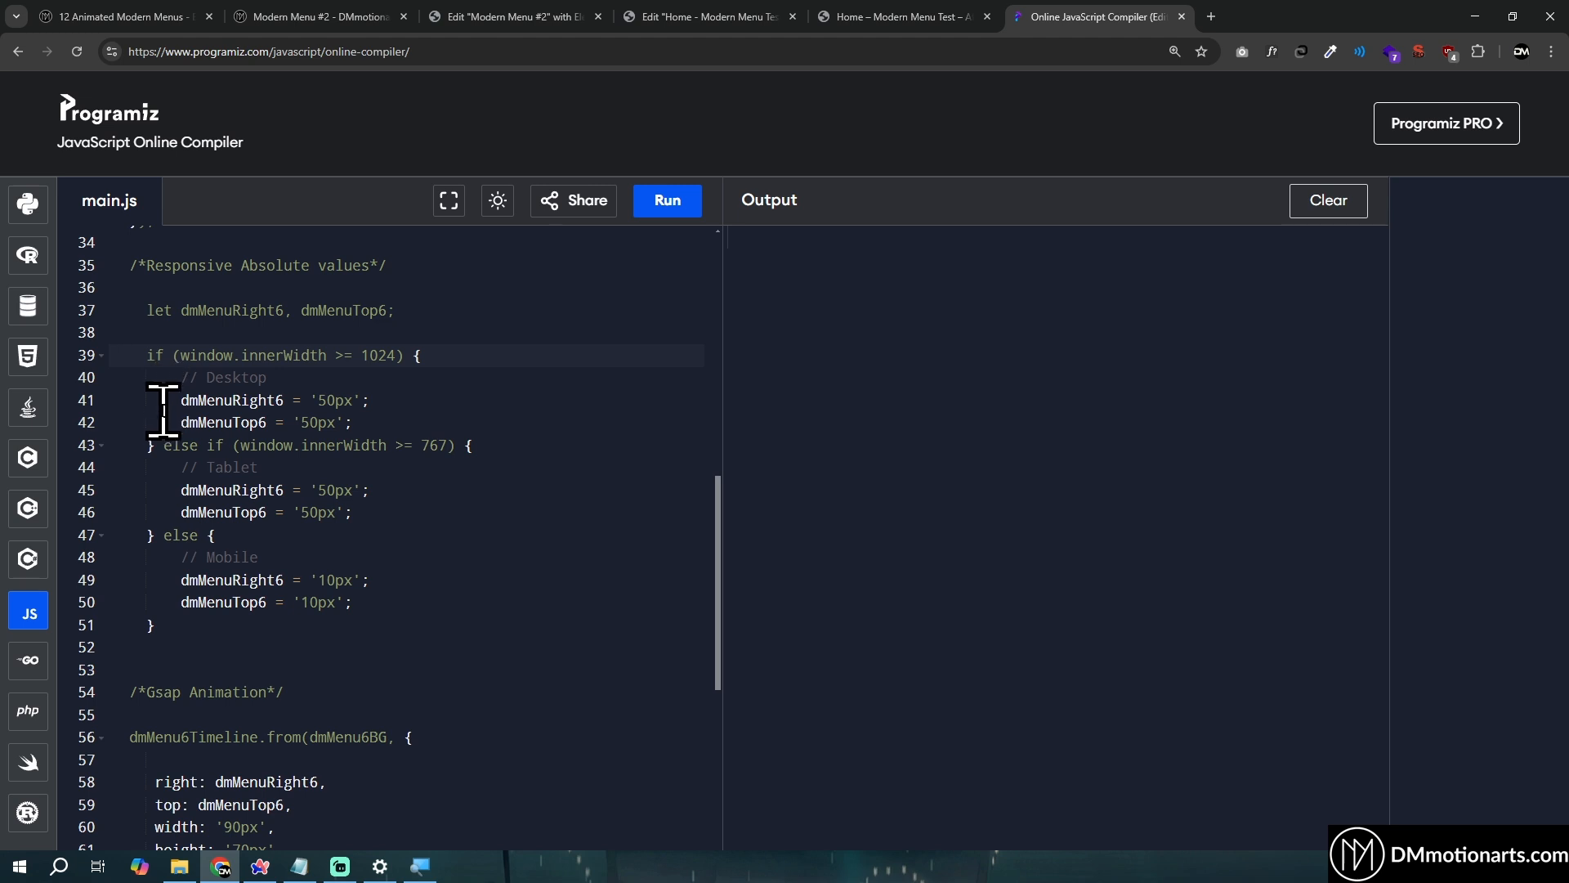
Switch to the live Modern Menu #2 page and open and close the hamburger menu to check its animation
{"action": "left_click", "coordinate": [482, 17]}
{"action": "left_click", "coordinate": [327, 17]}
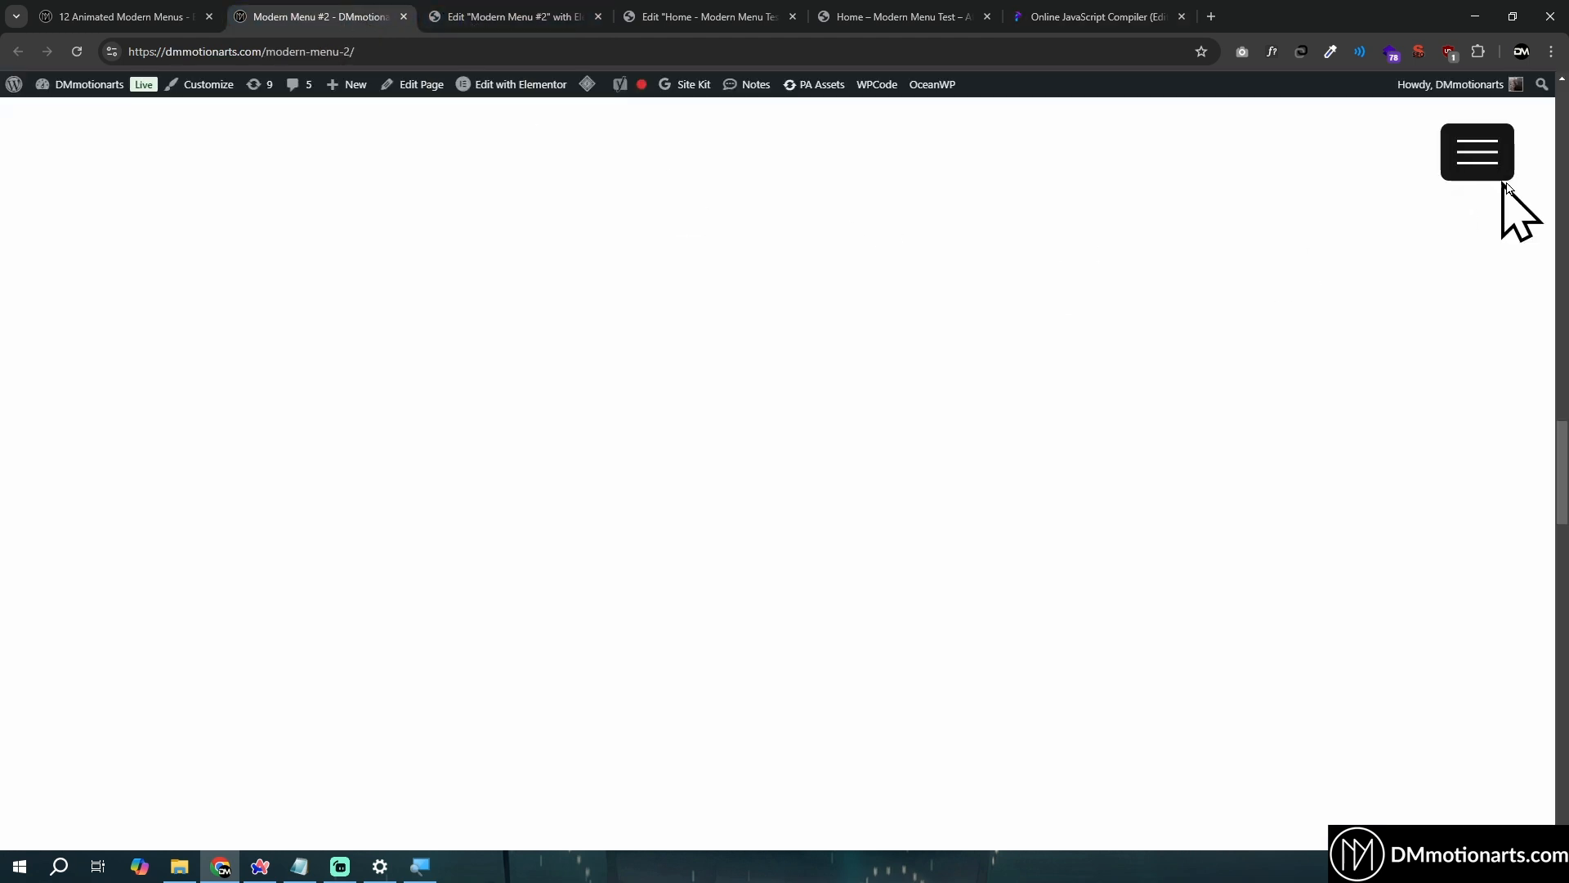
{"action": "left_click", "coordinate": [1451, 153]}
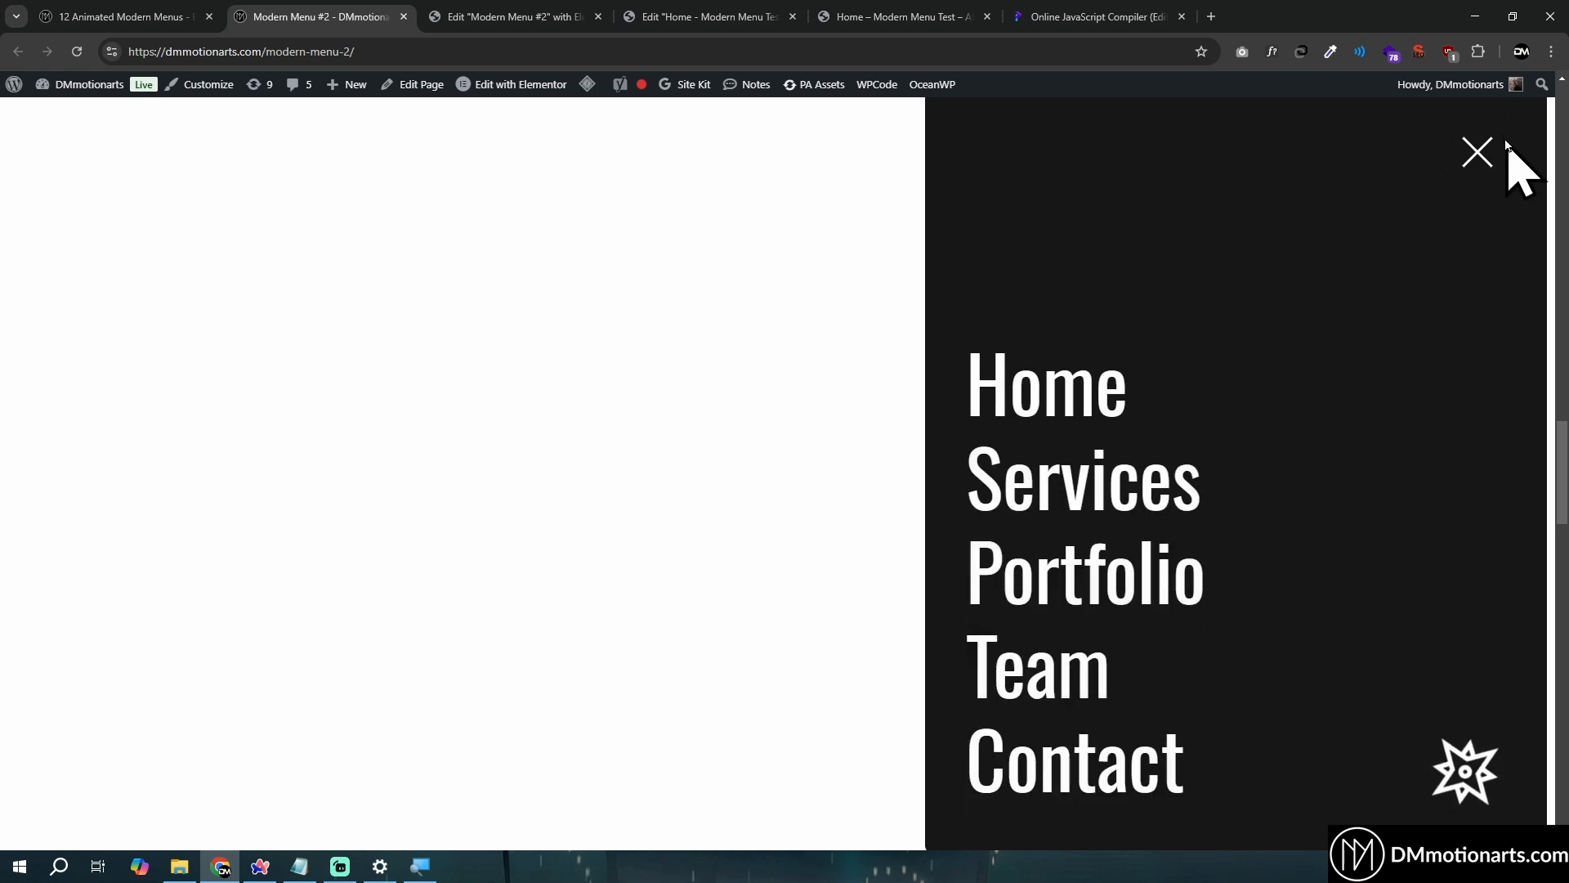
{"action": "left_click", "coordinate": [1473, 170]}
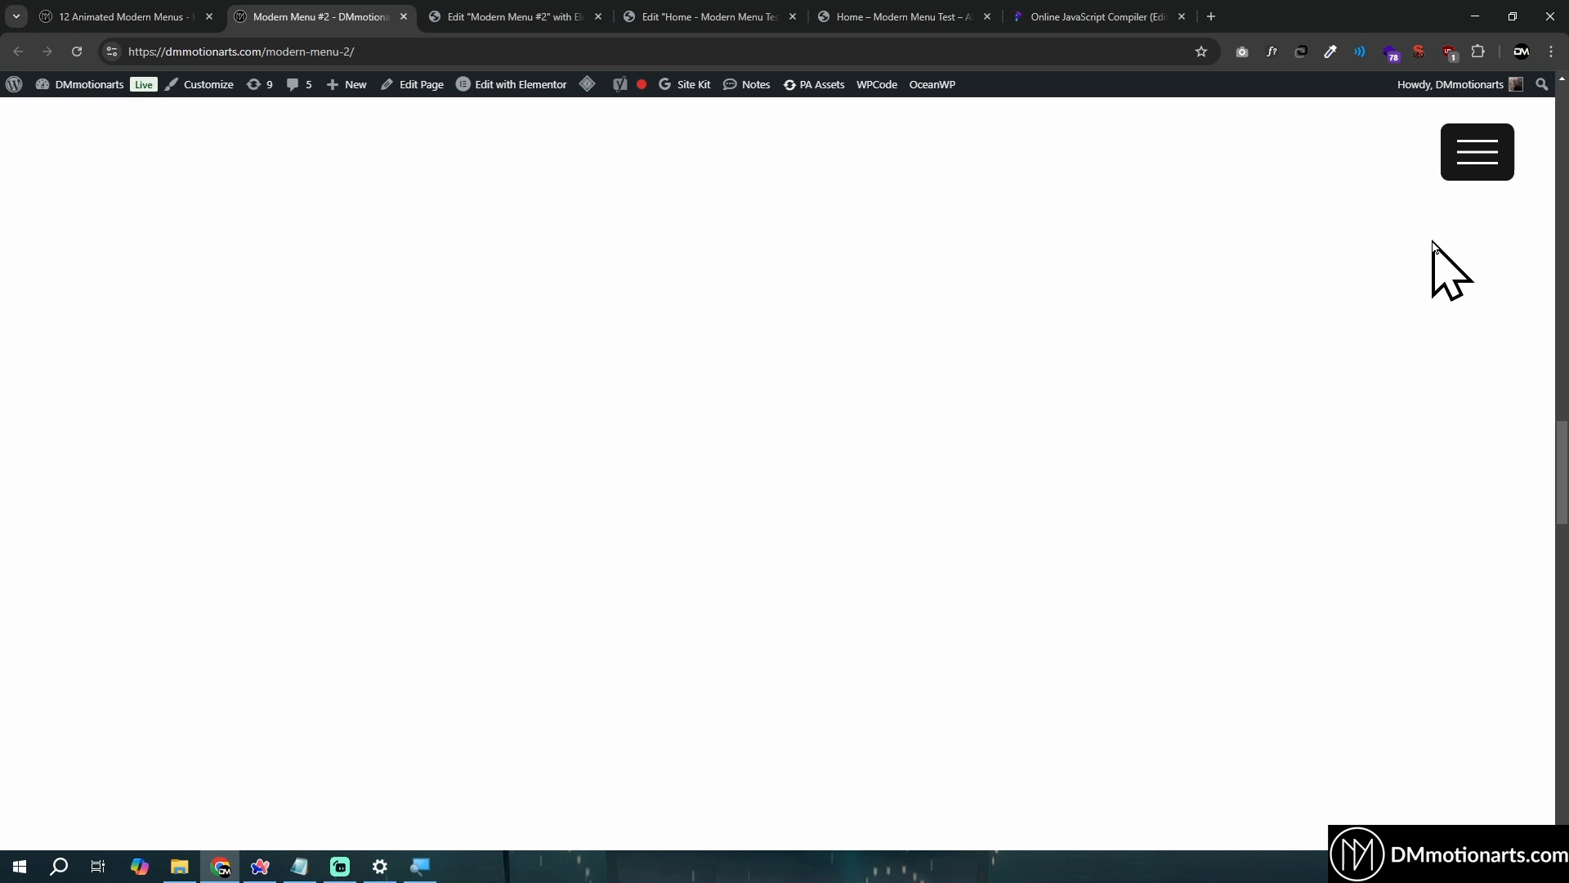
Return to the Programiz JavaScript compiler and examine the desktop, tablet and mobile assignments of dmMenuRight6 and dmMenuTop6
{"action": "left_click", "coordinate": [1062, 17]}
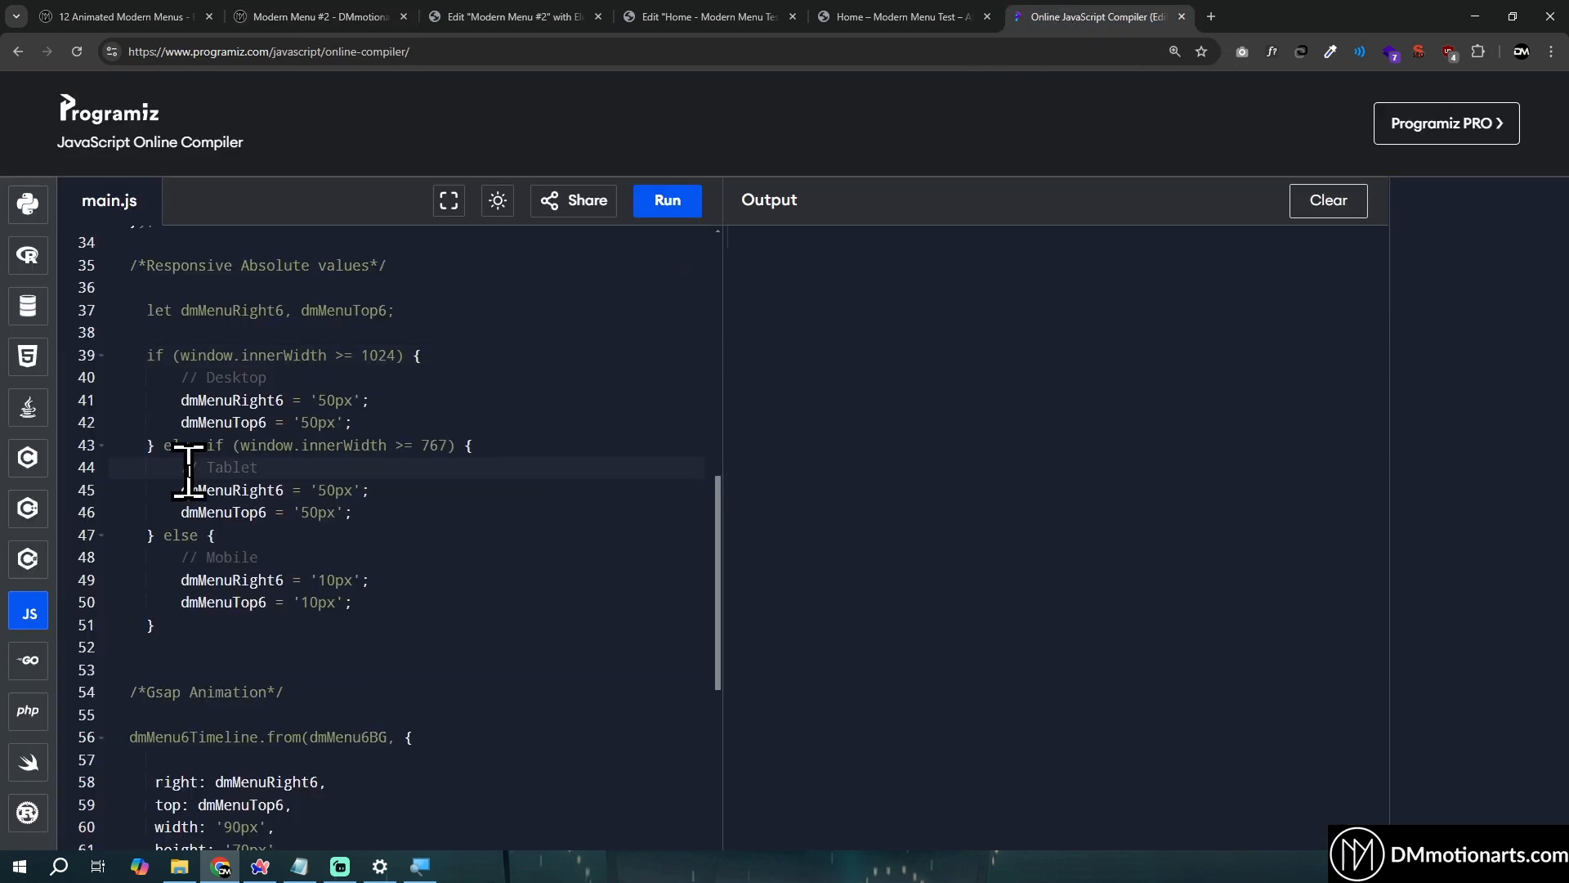
{"action": "left_click_drag", "start_coordinate": [175, 400], "coordinate": [360, 422]}
{"action": "left_click_drag", "start_coordinate": [173, 490], "coordinate": [449, 511]}
{"action": "left_click_drag", "start_coordinate": [175, 579], "coordinate": [414, 606]}
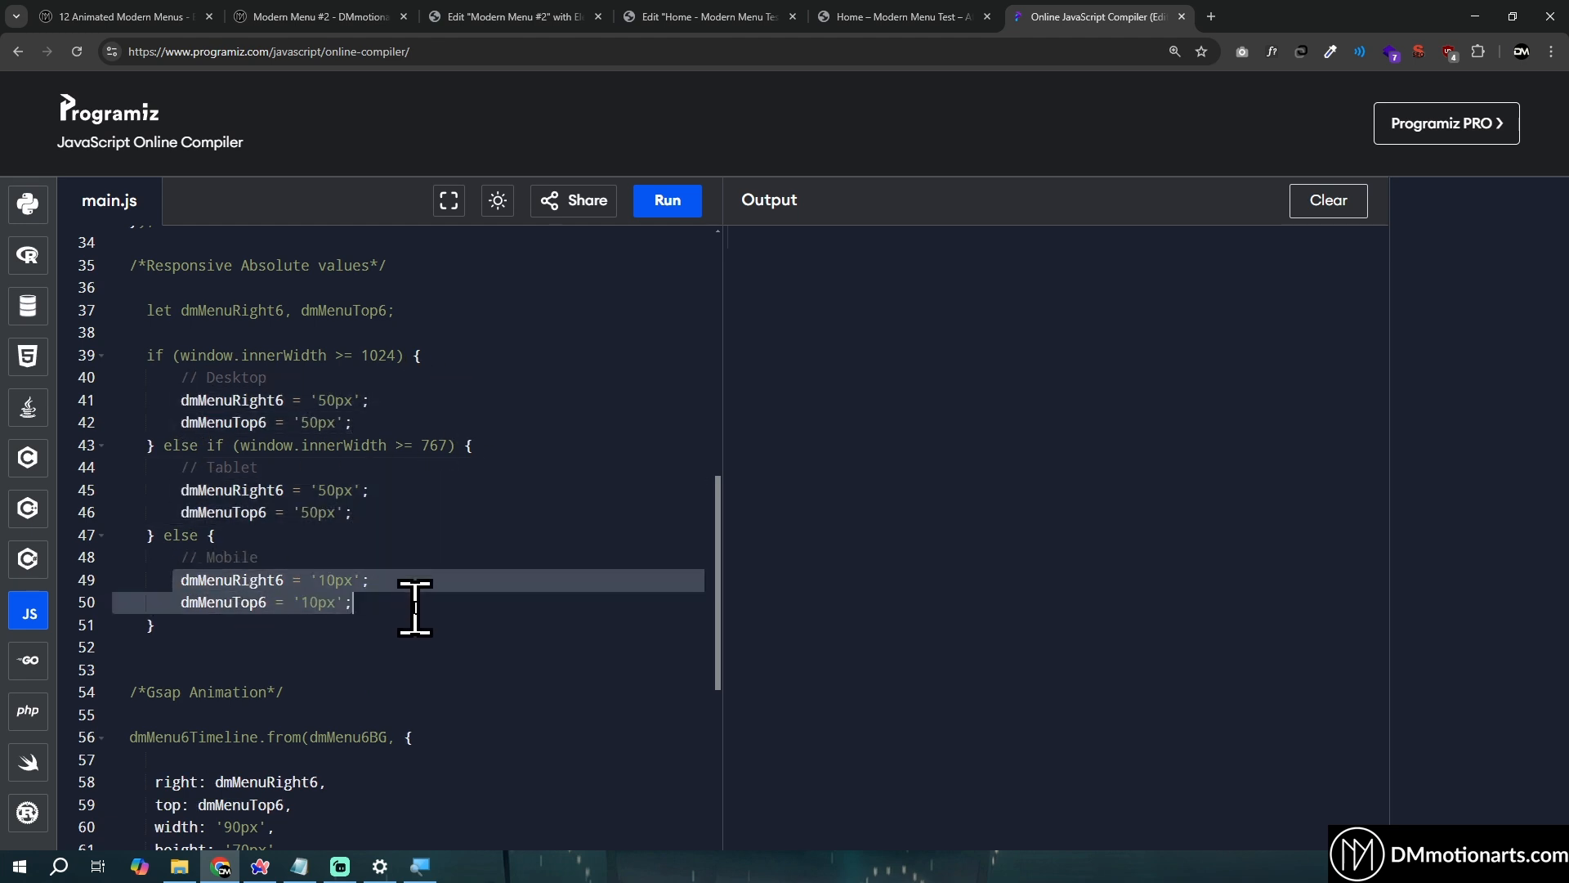
{"action": "left_click", "coordinate": [413, 605]}
{"action": "left_click_drag", "start_coordinate": [236, 399], "coordinate": [260, 423]}
{"action": "left_click_drag", "start_coordinate": [221, 492], "coordinate": [270, 515]}
{"action": "left_click_drag", "start_coordinate": [235, 582], "coordinate": [276, 605]}
{"action": "left_click", "coordinate": [385, 606]}
Switch to the Home page's Elementor editor and view the Menu Wrapper container's advanced position and offset settings
{"action": "left_click", "coordinate": [751, 8]}
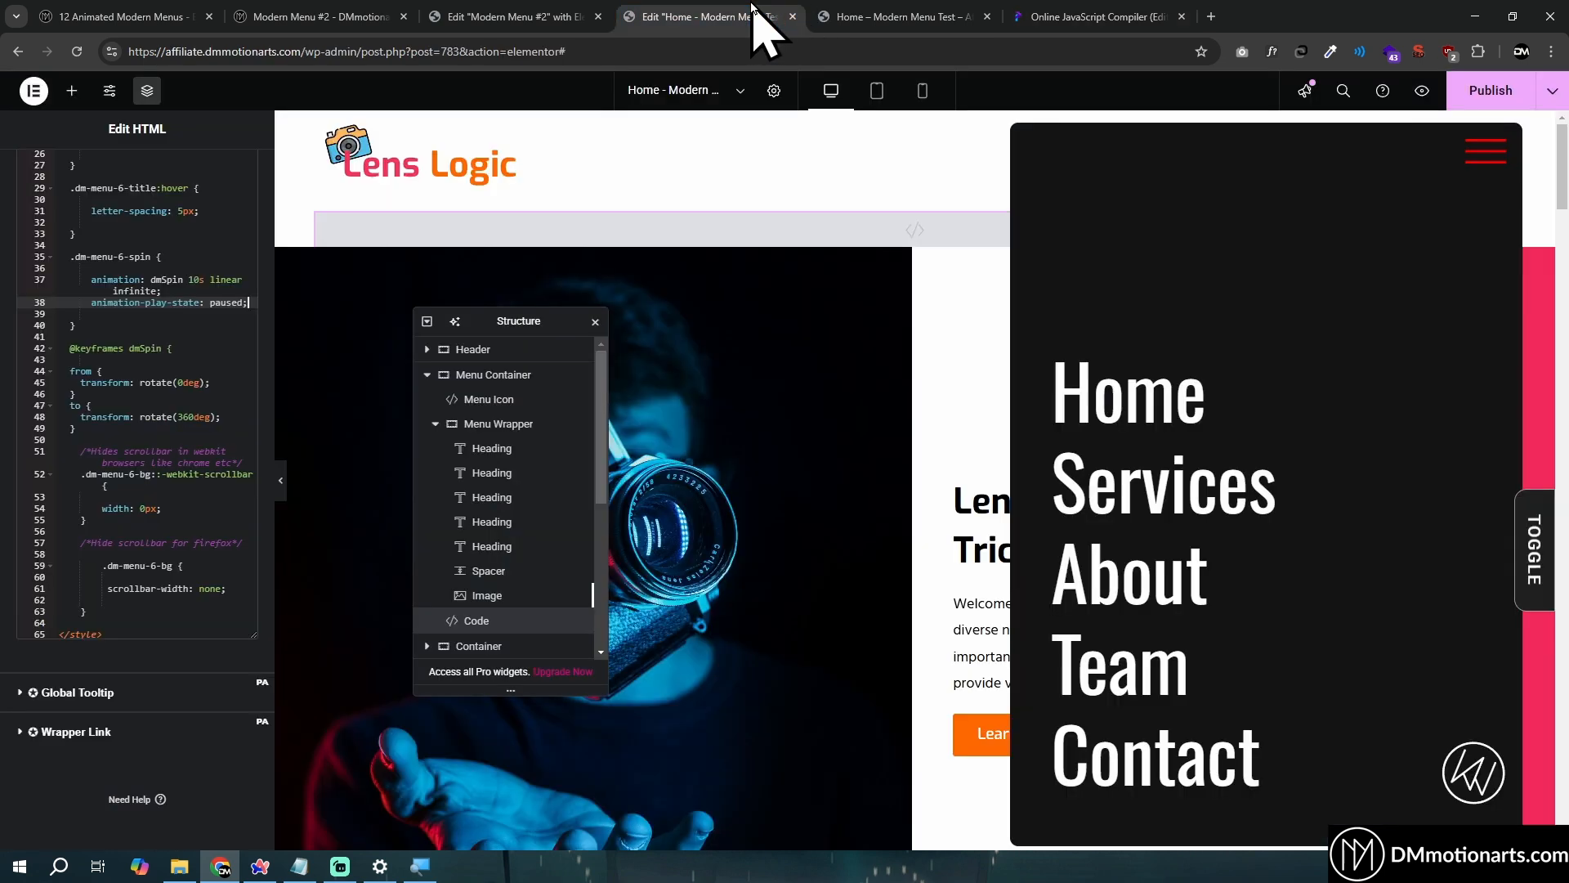
{"action": "left_click", "coordinate": [1020, 133]}
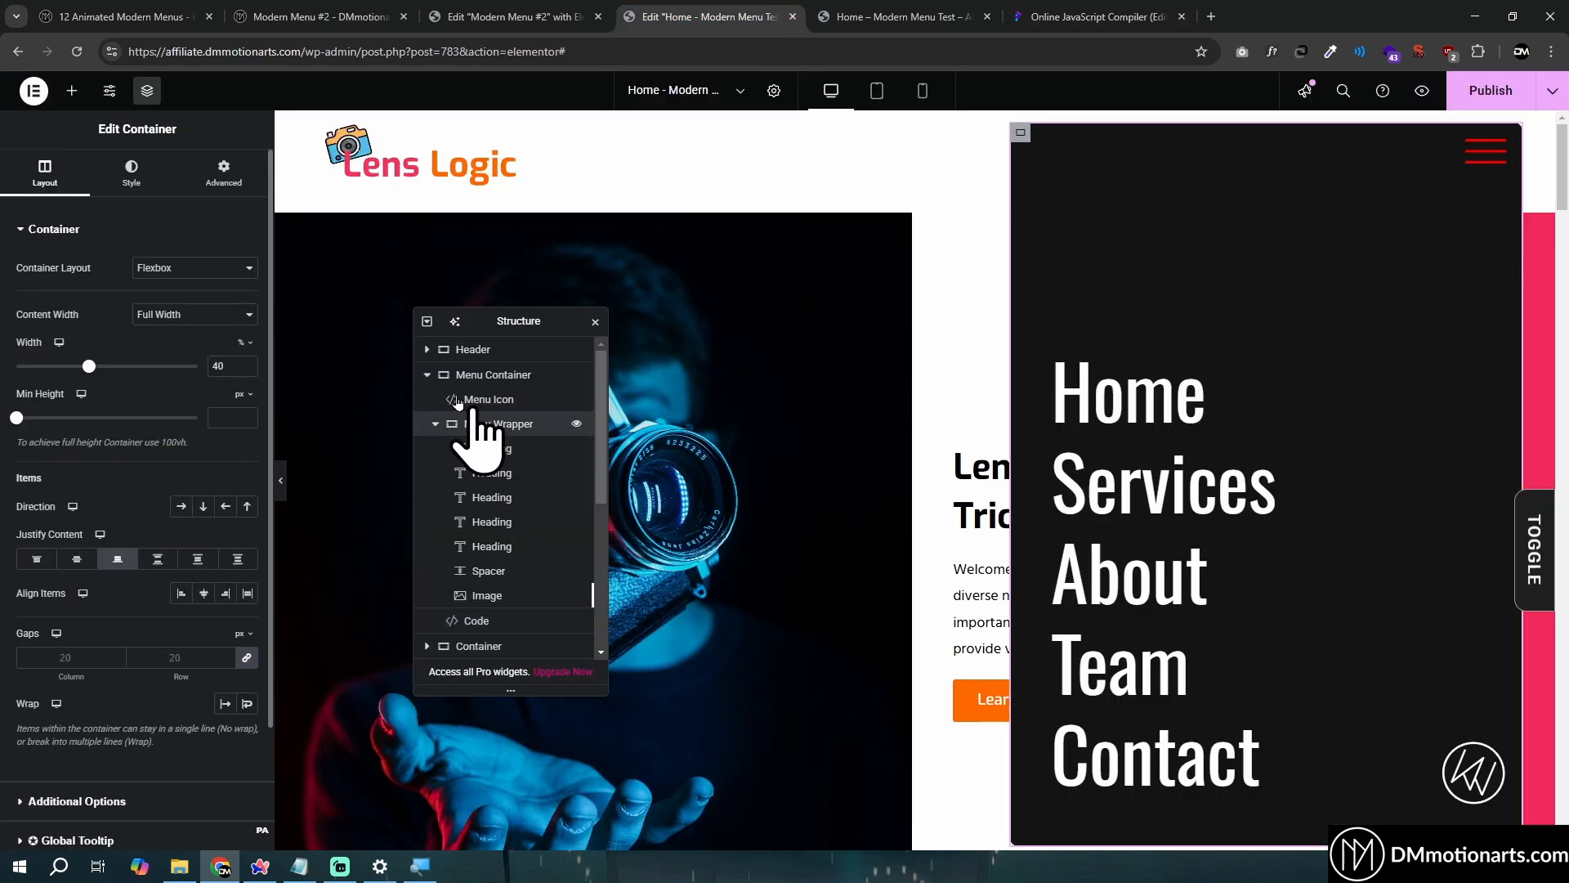
{"action": "left_click", "coordinate": [214, 173]}
{"action": "scroll", "coordinate": [164, 561], "scroll_direction": "down", "scroll_amount": 3}
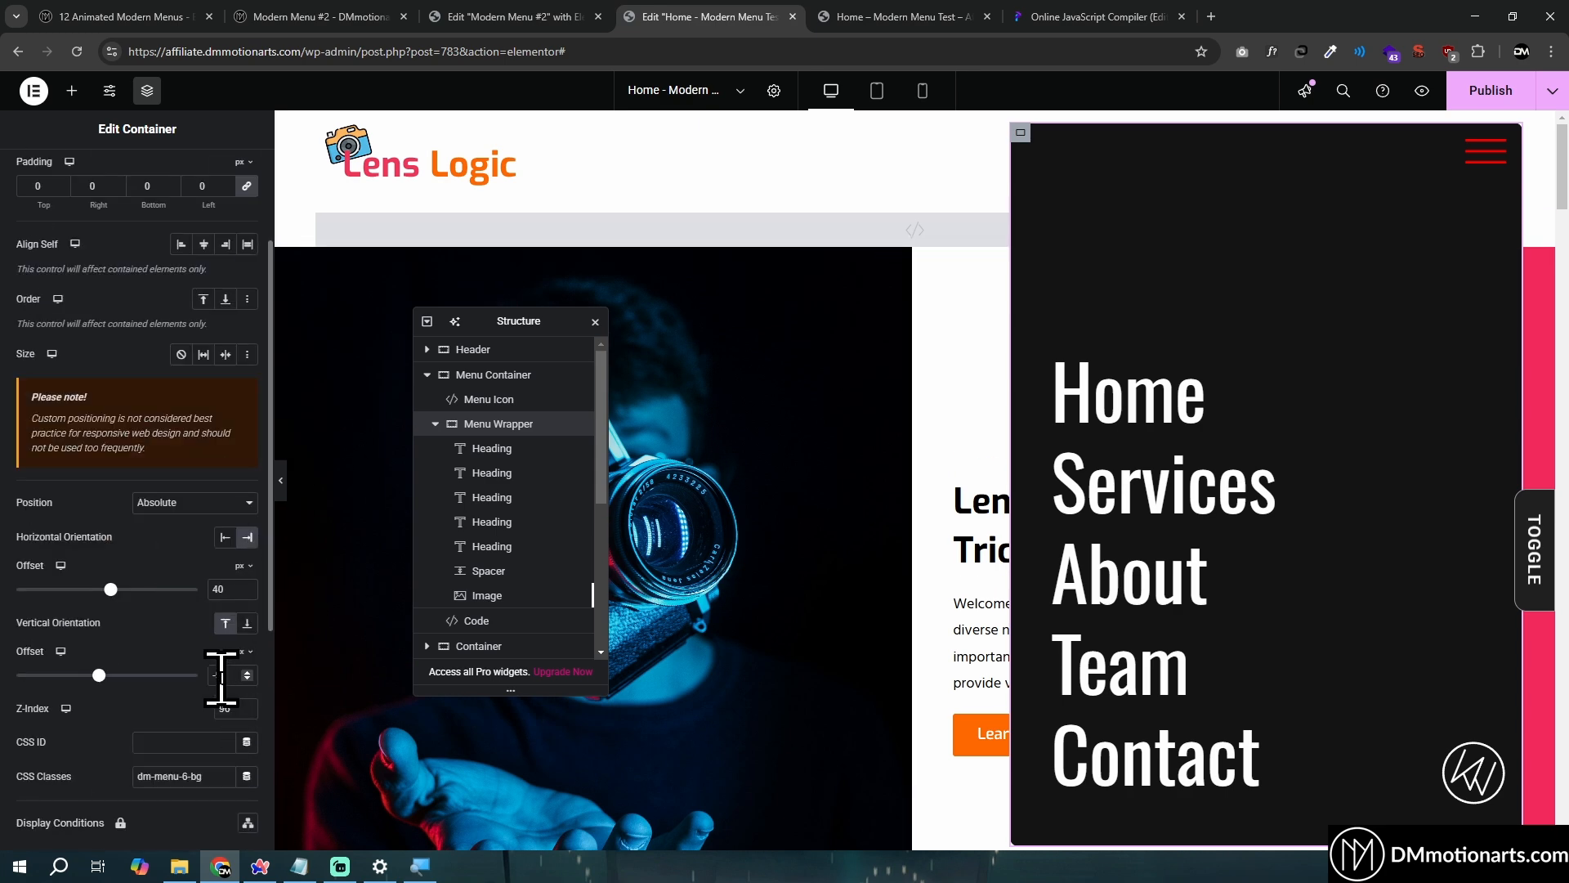
Switch to the Programiz JavaScript compiler and examine the desktop, tablet and mobile values of dmMenuRight6 and dmMenuTop6
{"action": "left_click", "coordinate": [1128, 18]}
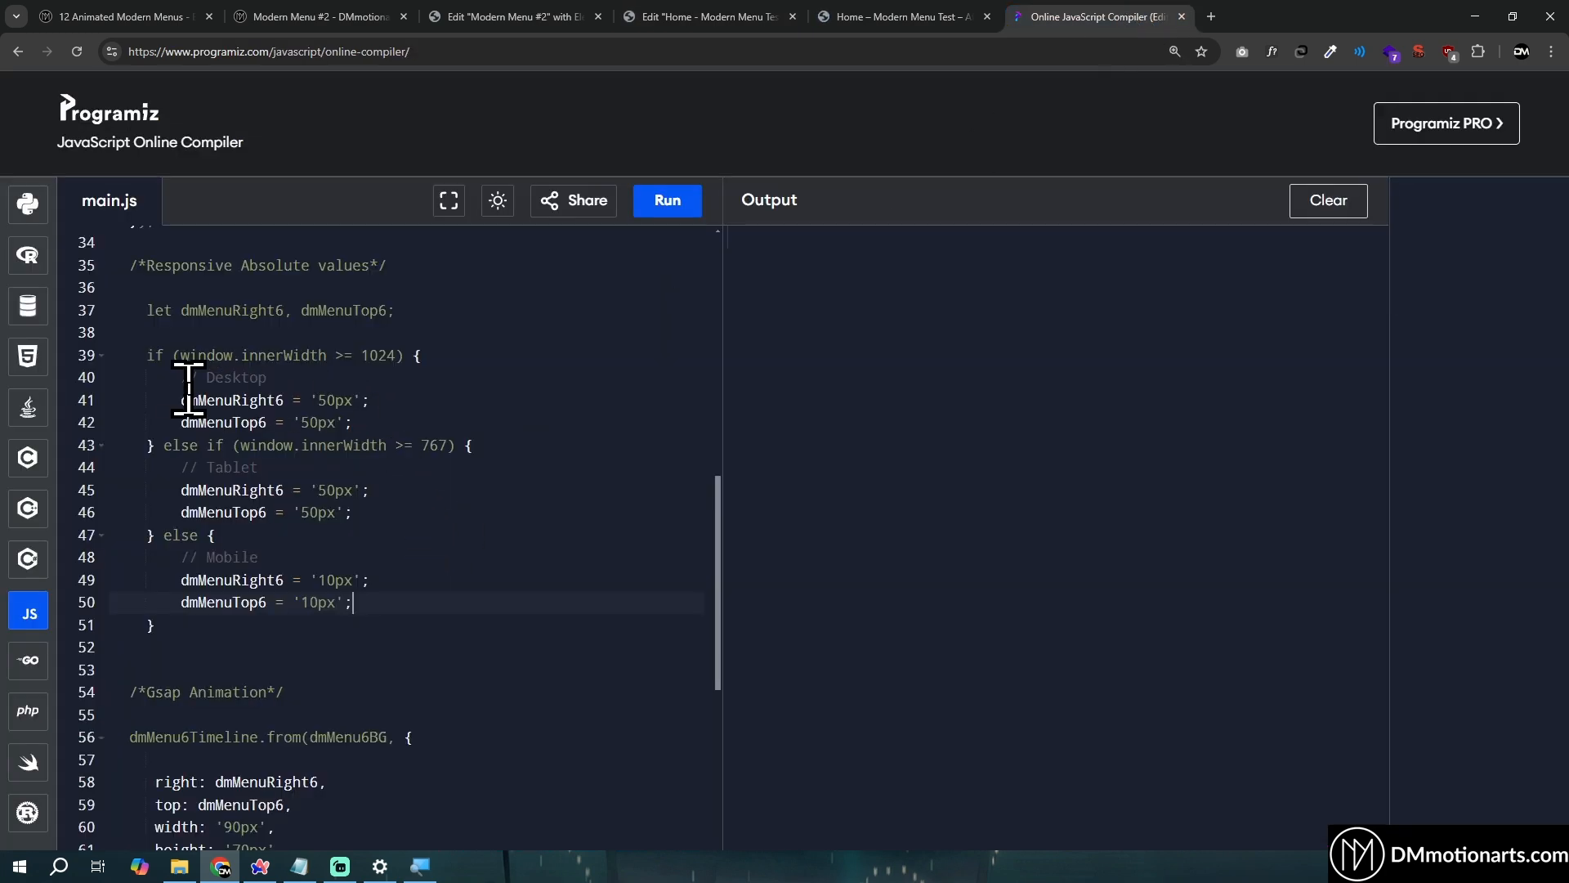
{"action": "left_click_drag", "start_coordinate": [175, 399], "coordinate": [442, 409]}
{"action": "left_click_drag", "start_coordinate": [129, 481], "coordinate": [483, 511]}
{"action": "left_click_drag", "start_coordinate": [150, 563], "coordinate": [444, 603]}
Switch to the Home page's Elementor editor and delete all the code from the Code widget in the Menu Container
{"action": "left_click", "coordinate": [703, 16]}
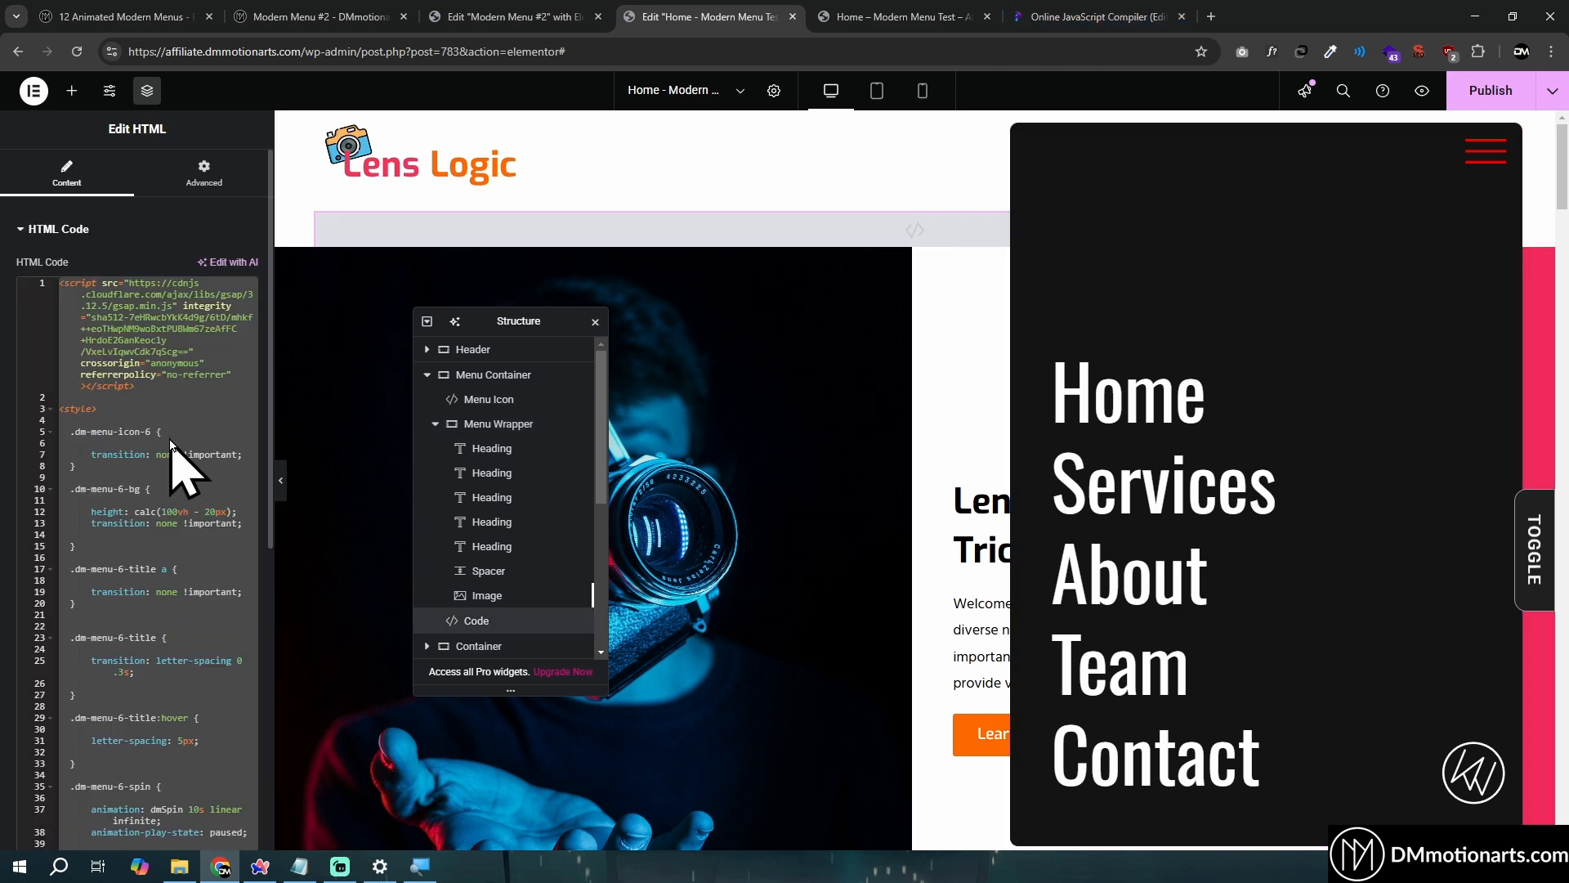
{"action": "key", "text": "Delete"}
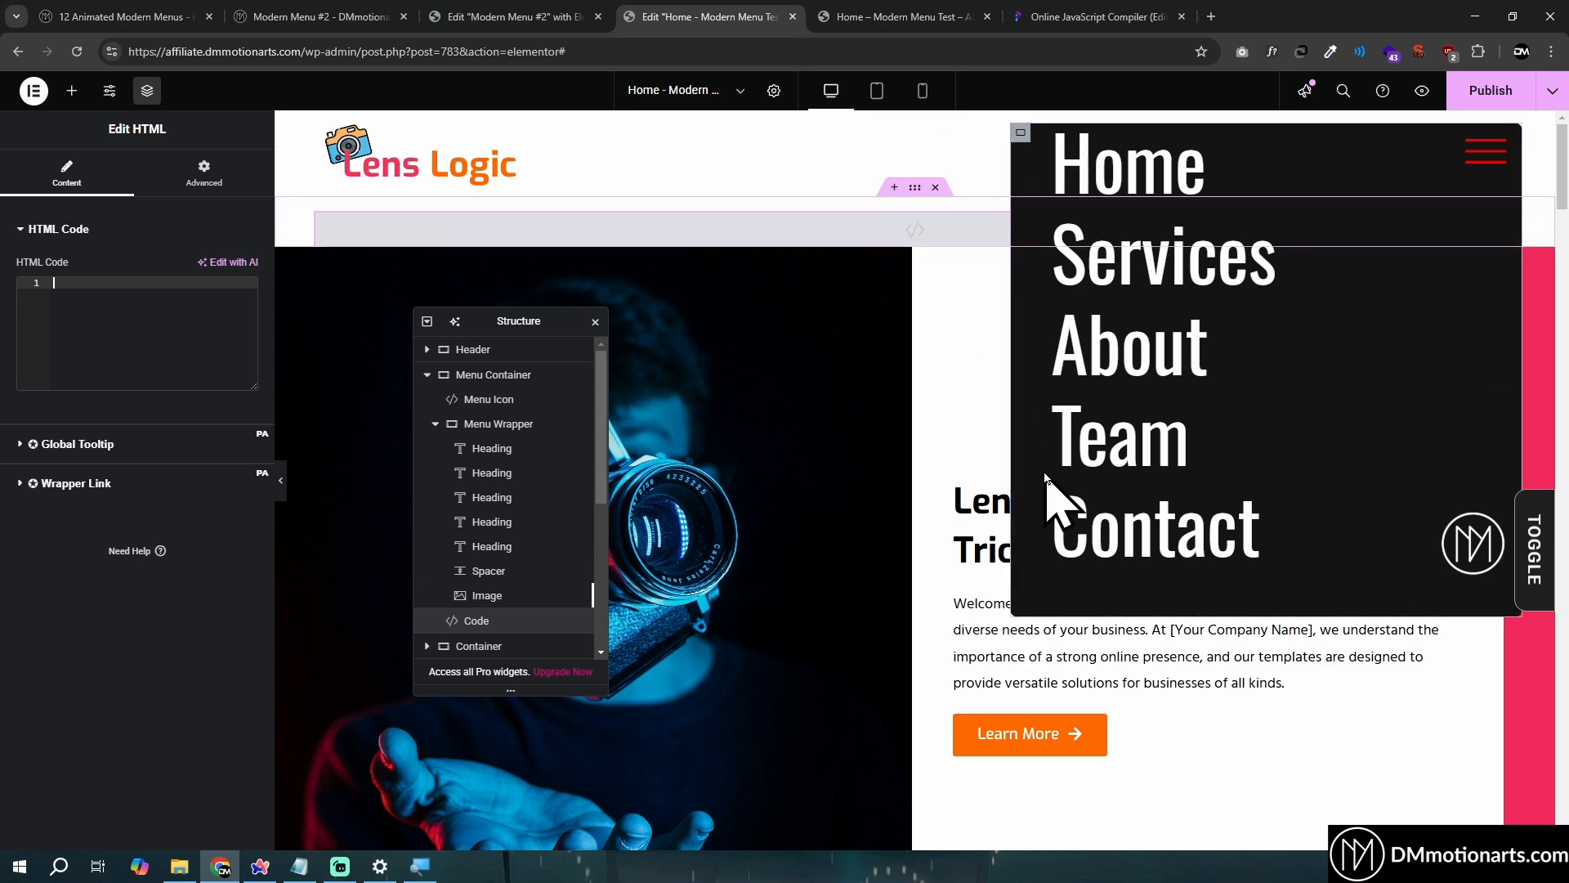
Switch to the Programiz compiler and examine the width and height in the dmMenu6Timeline.from(dmMenu6BG) block under Gsap Animation
{"action": "left_click", "coordinate": [1092, 17]}
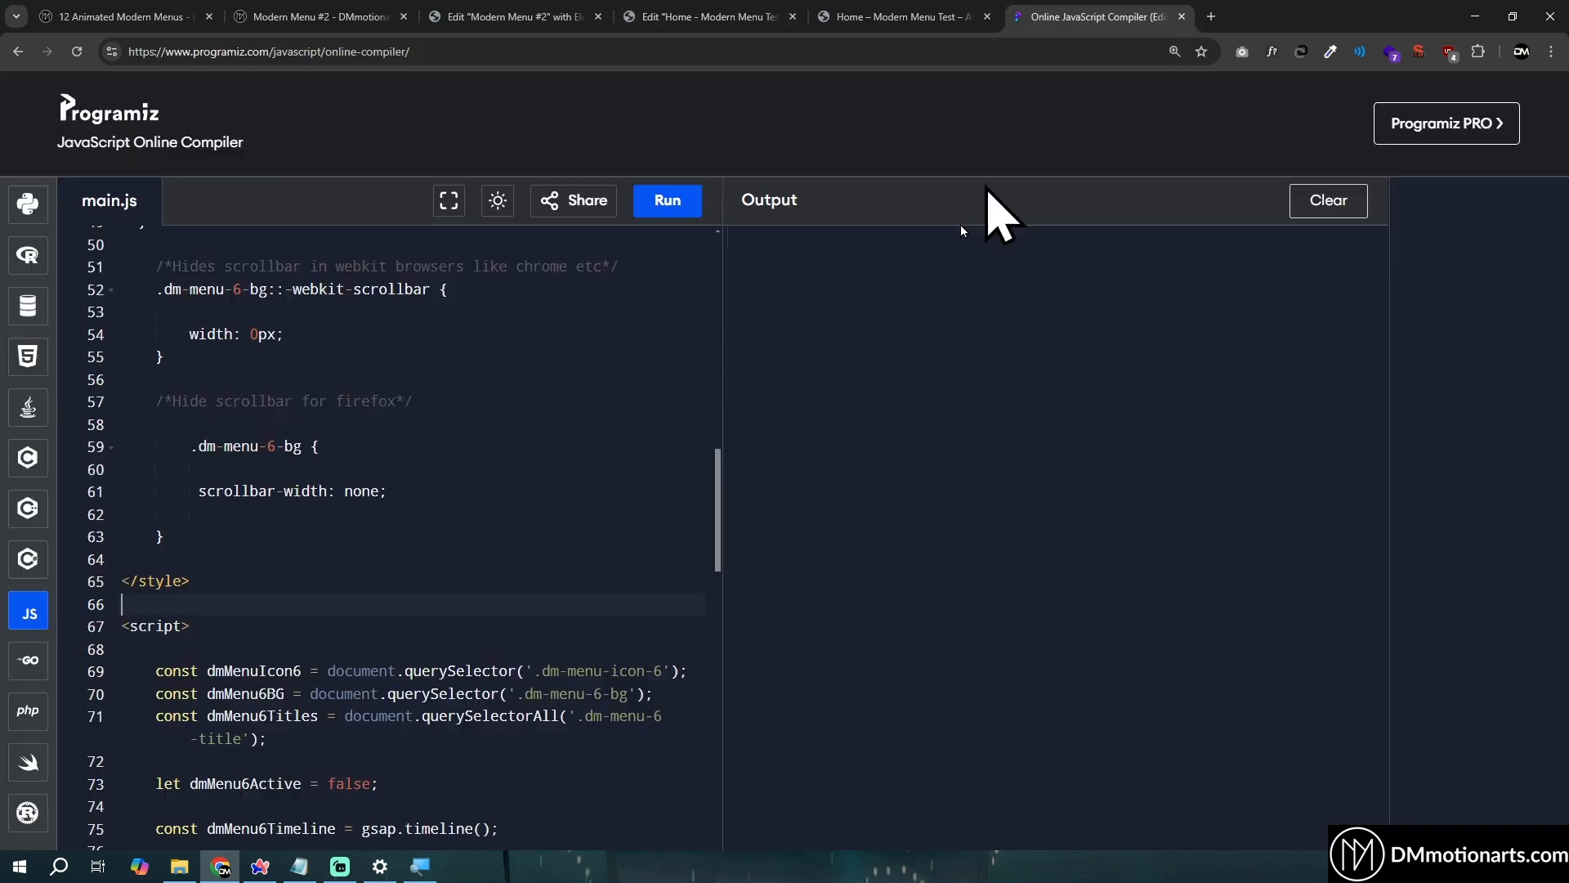
{"action": "left_click_drag", "start_coordinate": [719, 483], "coordinate": [721, 768]}
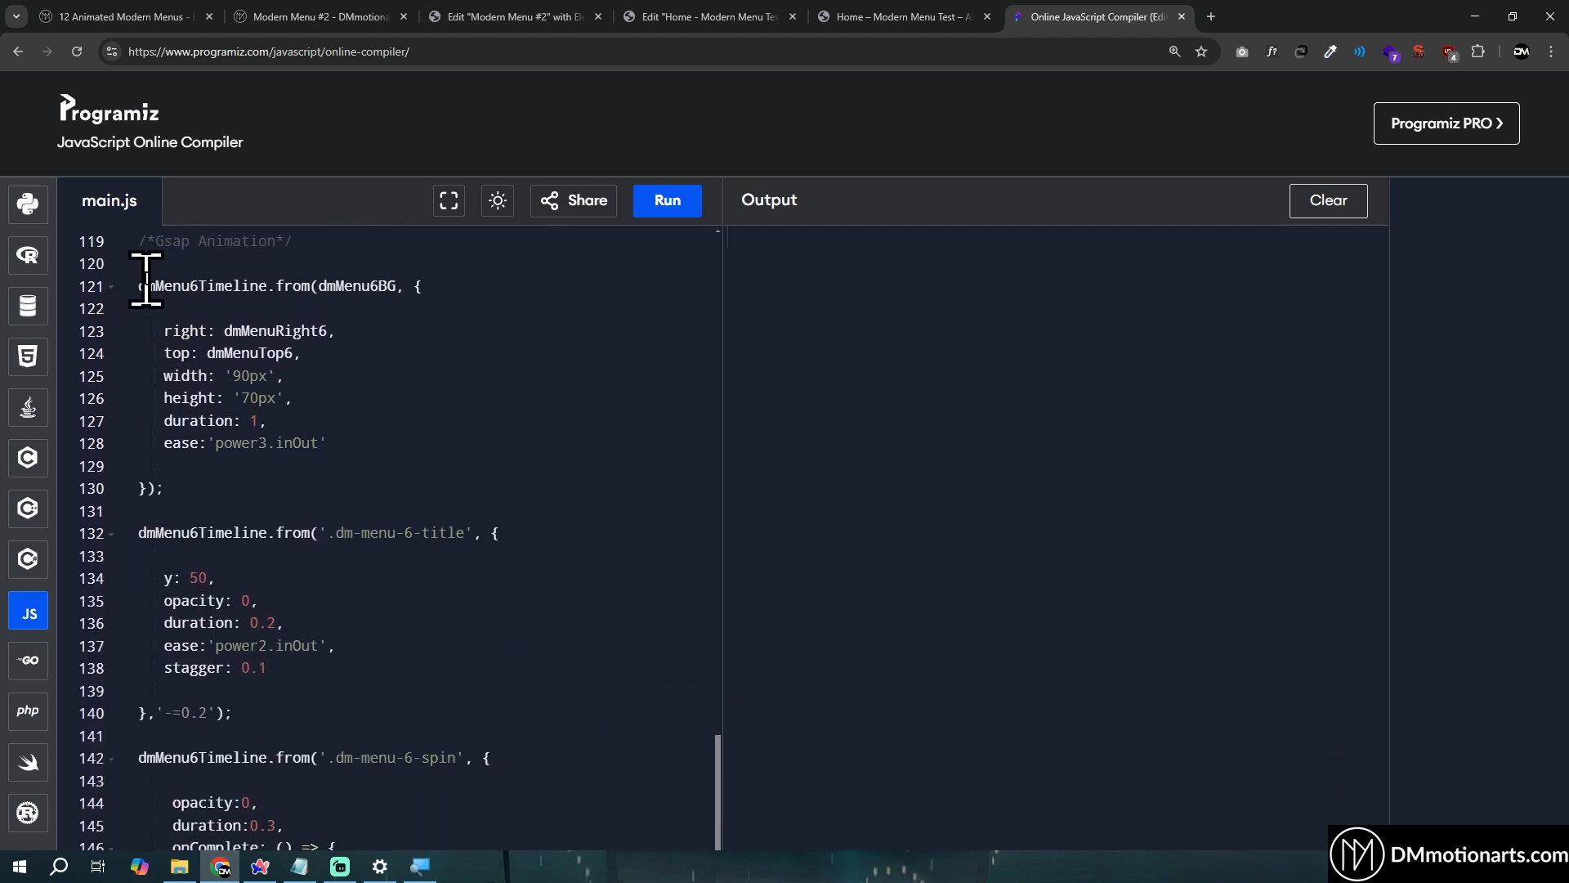
{"action": "left_click_drag", "start_coordinate": [135, 285], "coordinate": [561, 480]}
{"action": "left_click", "coordinate": [563, 482]}
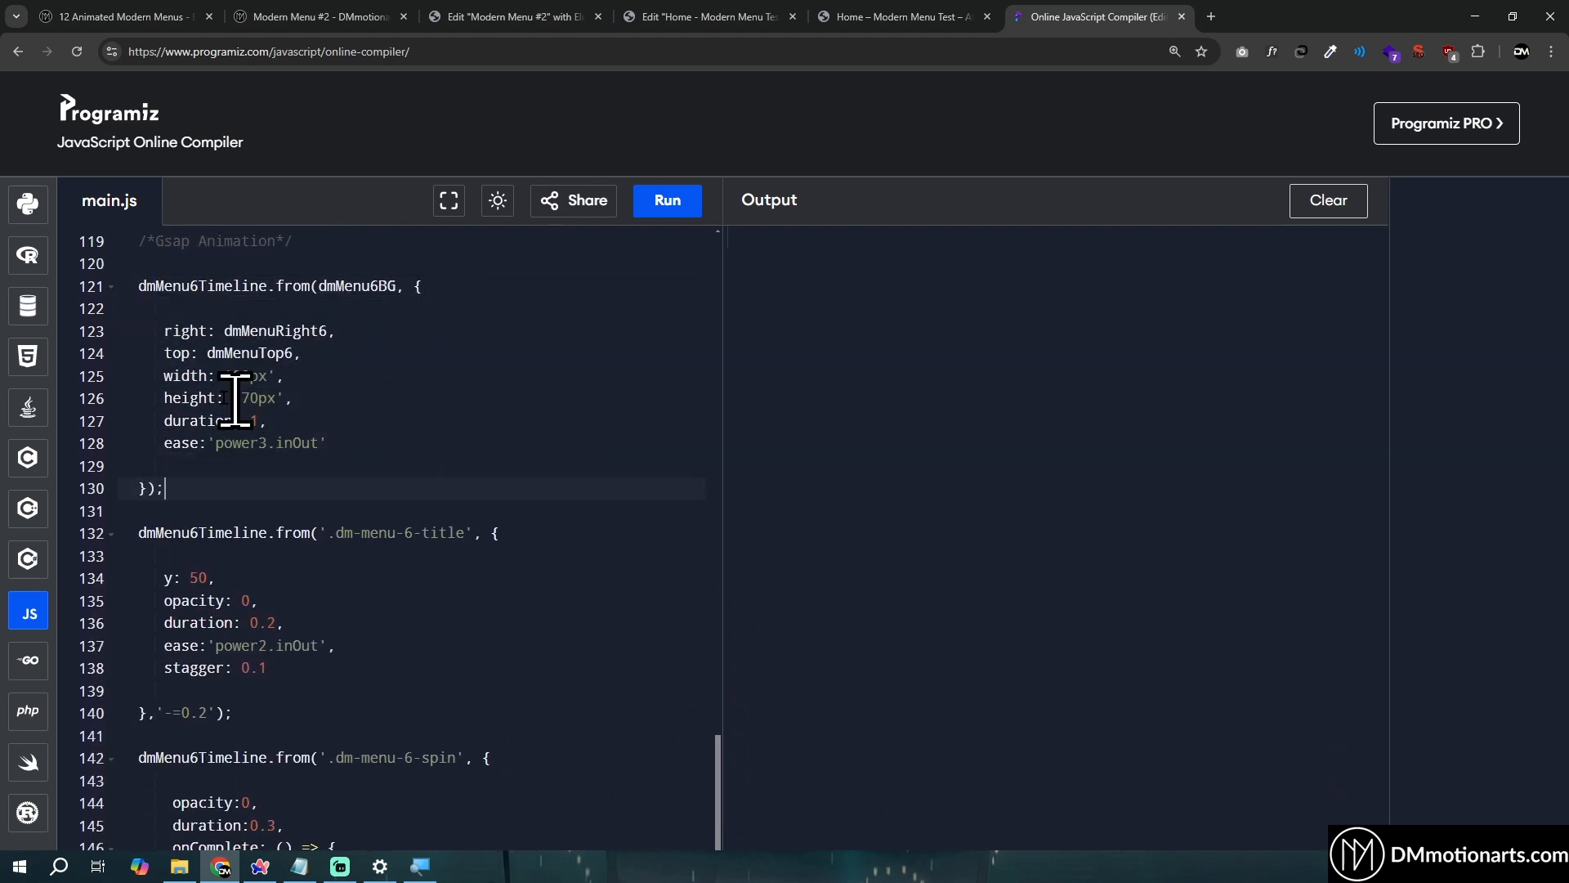
{"action": "left_click_drag", "start_coordinate": [150, 376], "coordinate": [356, 398]}
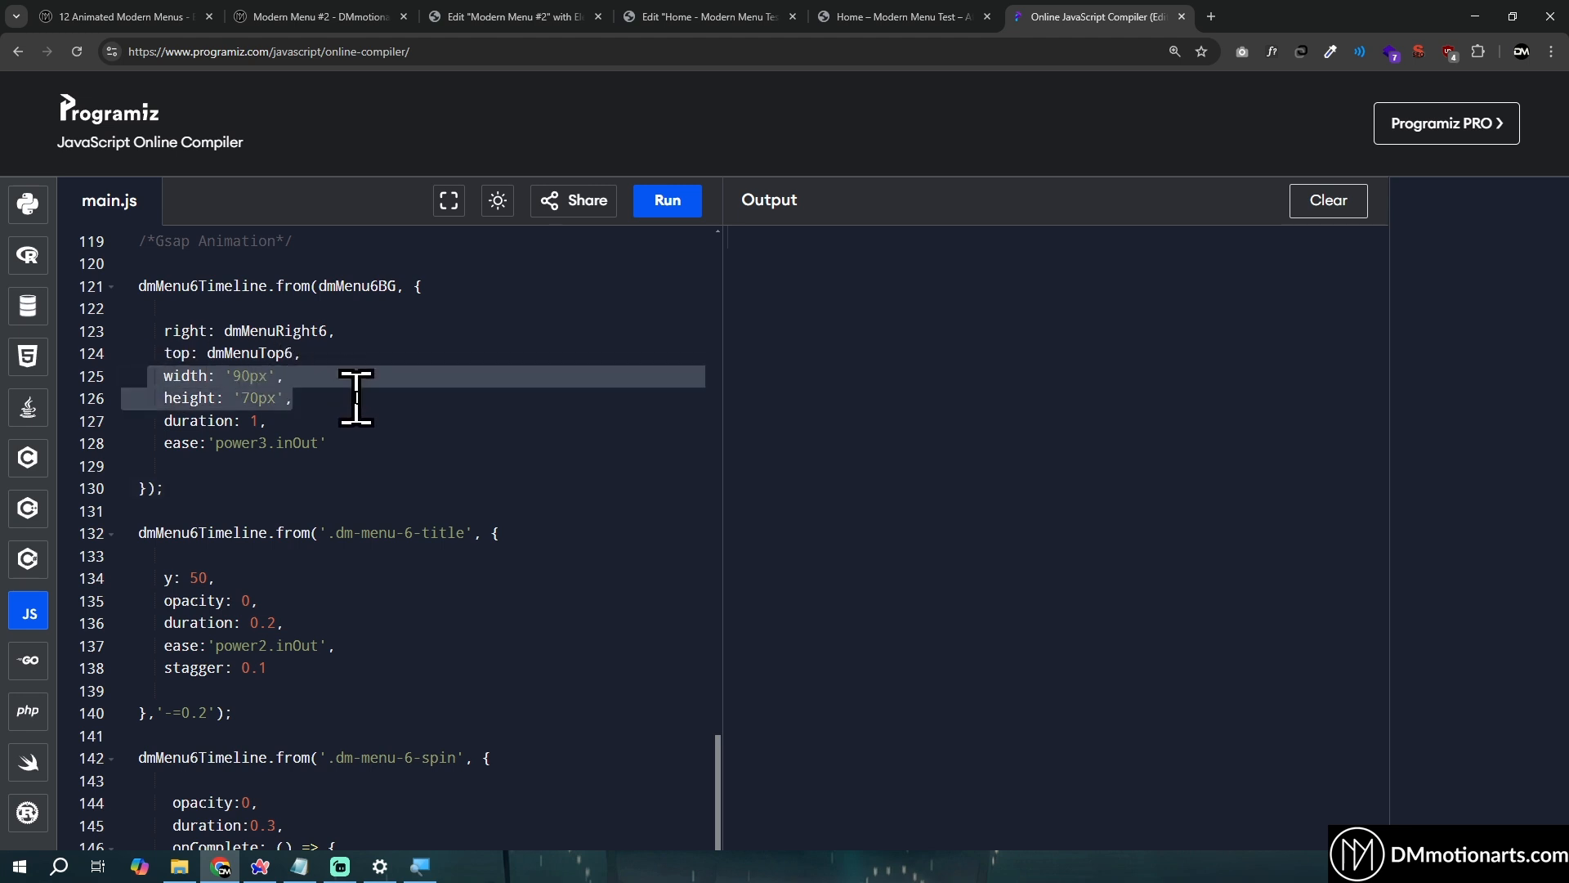
{"action": "left_click_drag", "start_coordinate": [226, 376], "coordinate": [301, 398]}
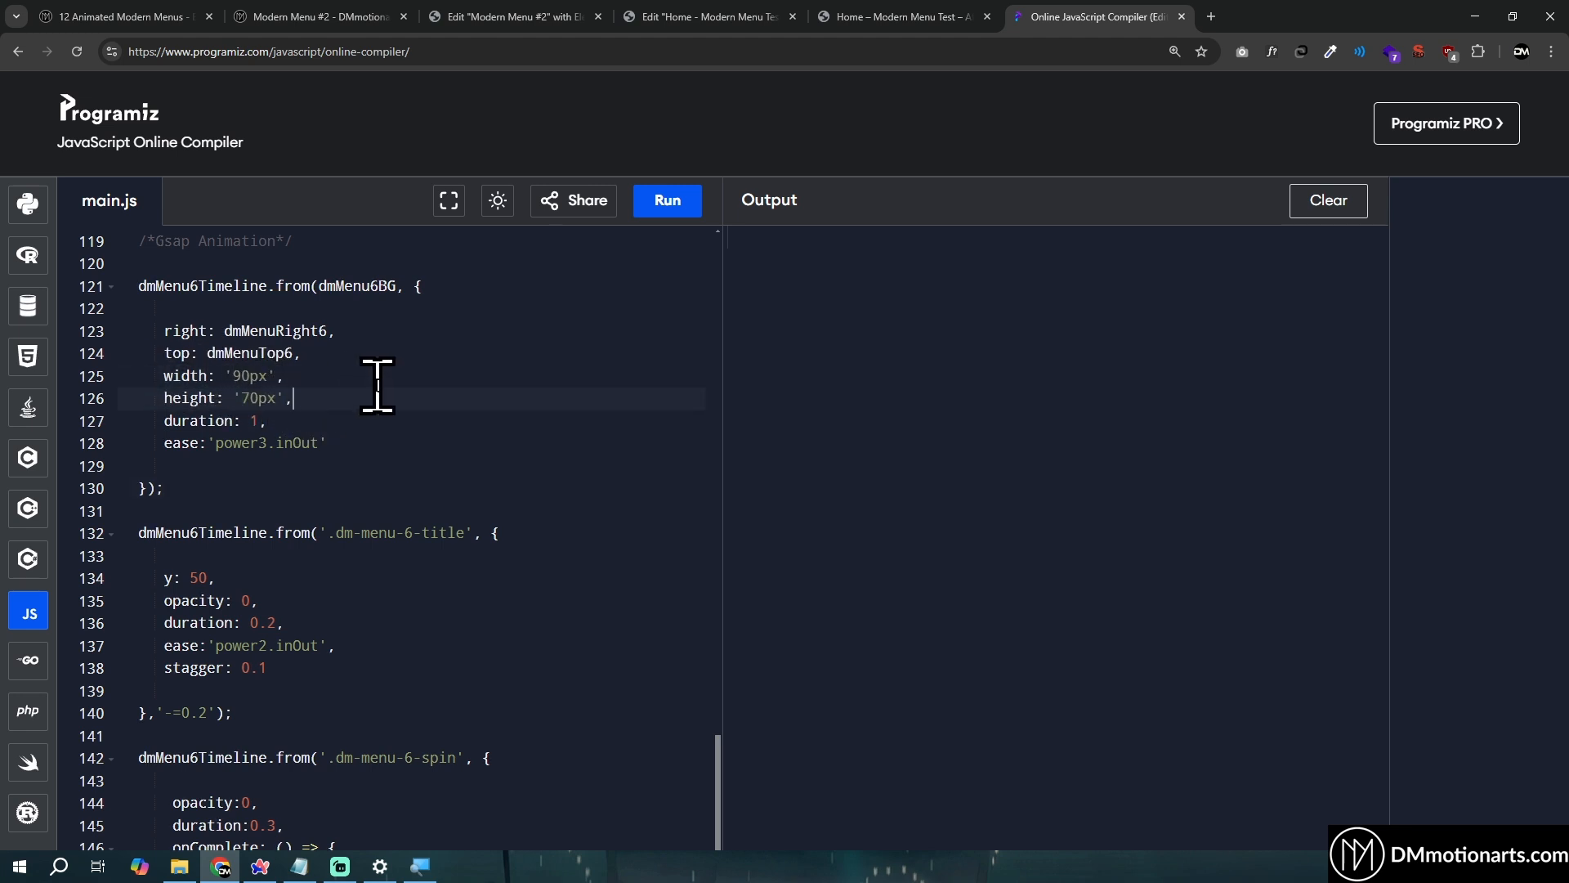
Return to the Home page's Elementor editor and check the Menu Wrapper container's CSS class in its advanced settings
{"action": "left_click", "coordinate": [726, 16]}
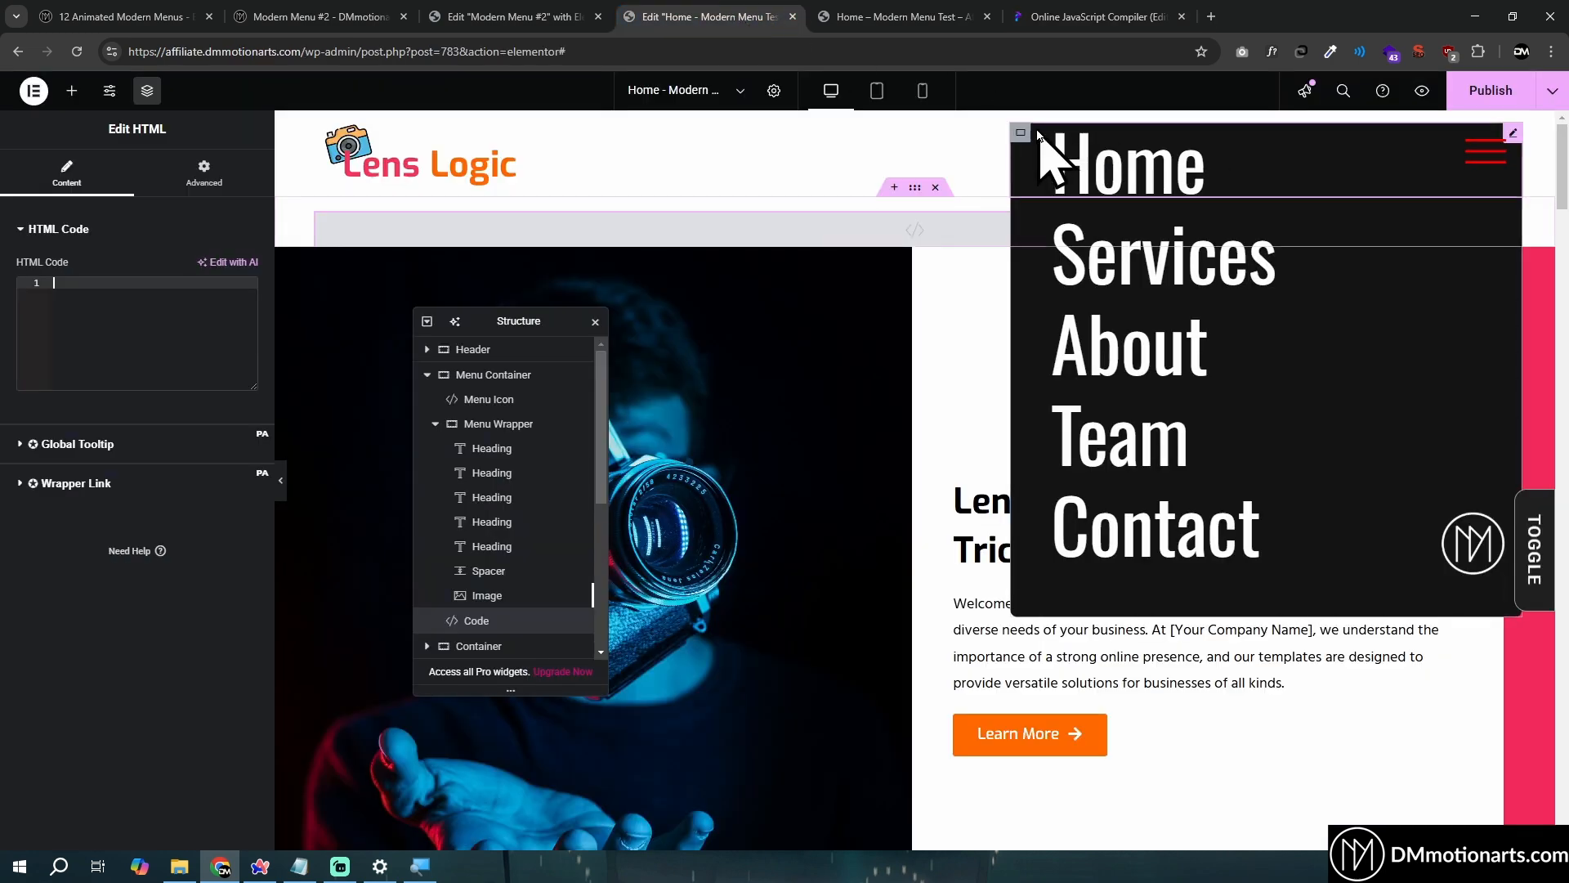
{"action": "left_click", "coordinate": [1020, 134]}
{"action": "scroll", "coordinate": [212, 425], "scroll_direction": "down", "scroll_amount": 6}
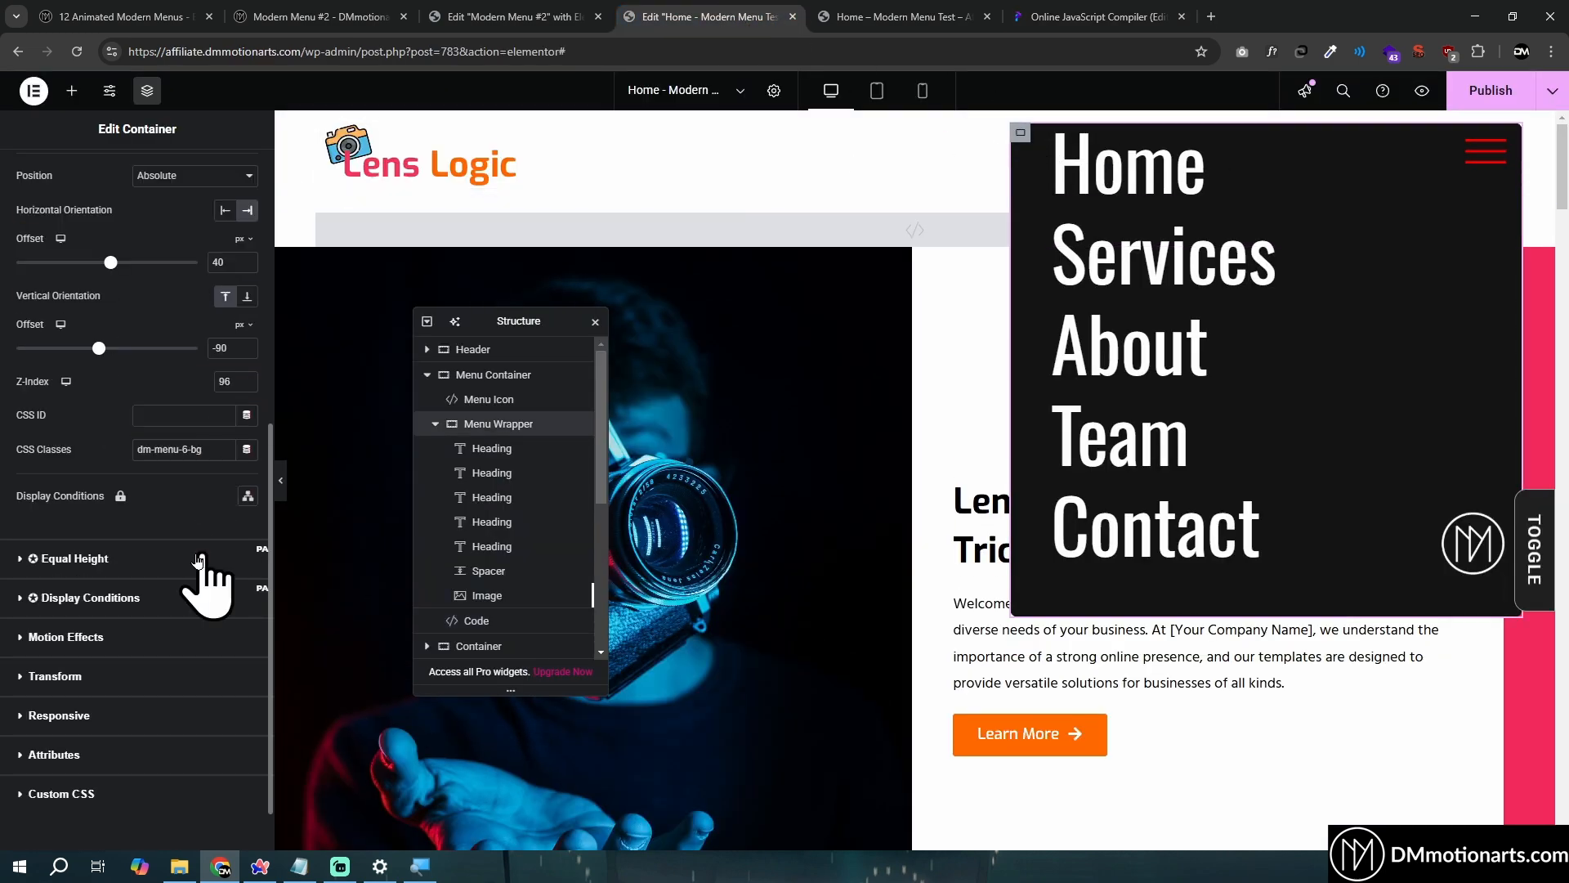
{"action": "left_click_drag", "start_coordinate": [136, 450], "coordinate": [228, 450]}
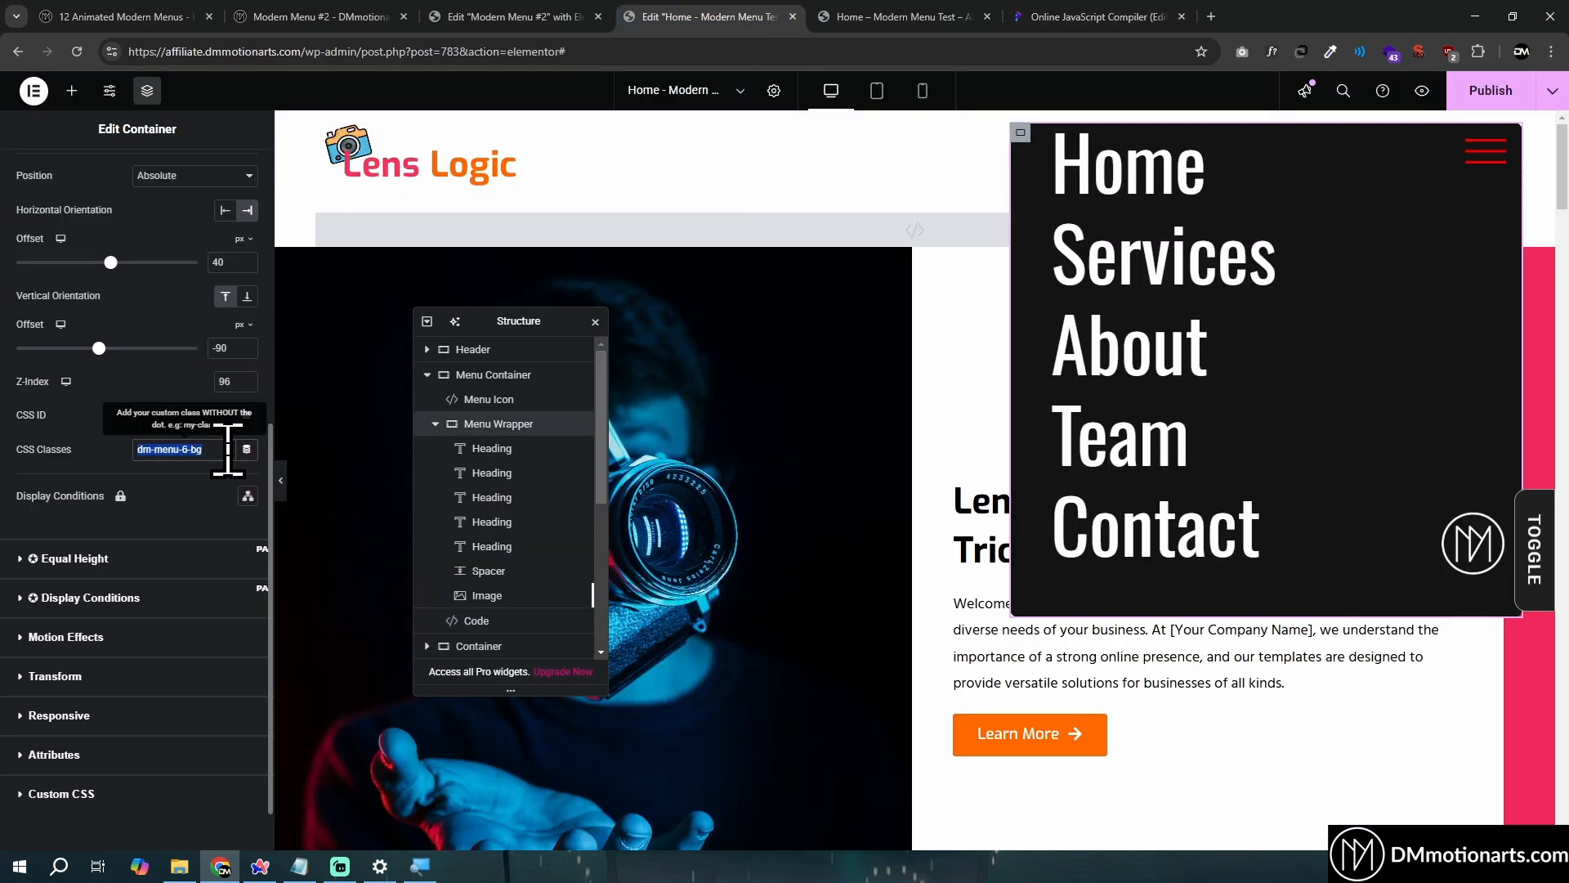
Open the Code widget and add an empty <style> block with blank lines inside its HTML code
{"action": "left_click", "coordinate": [479, 620]}
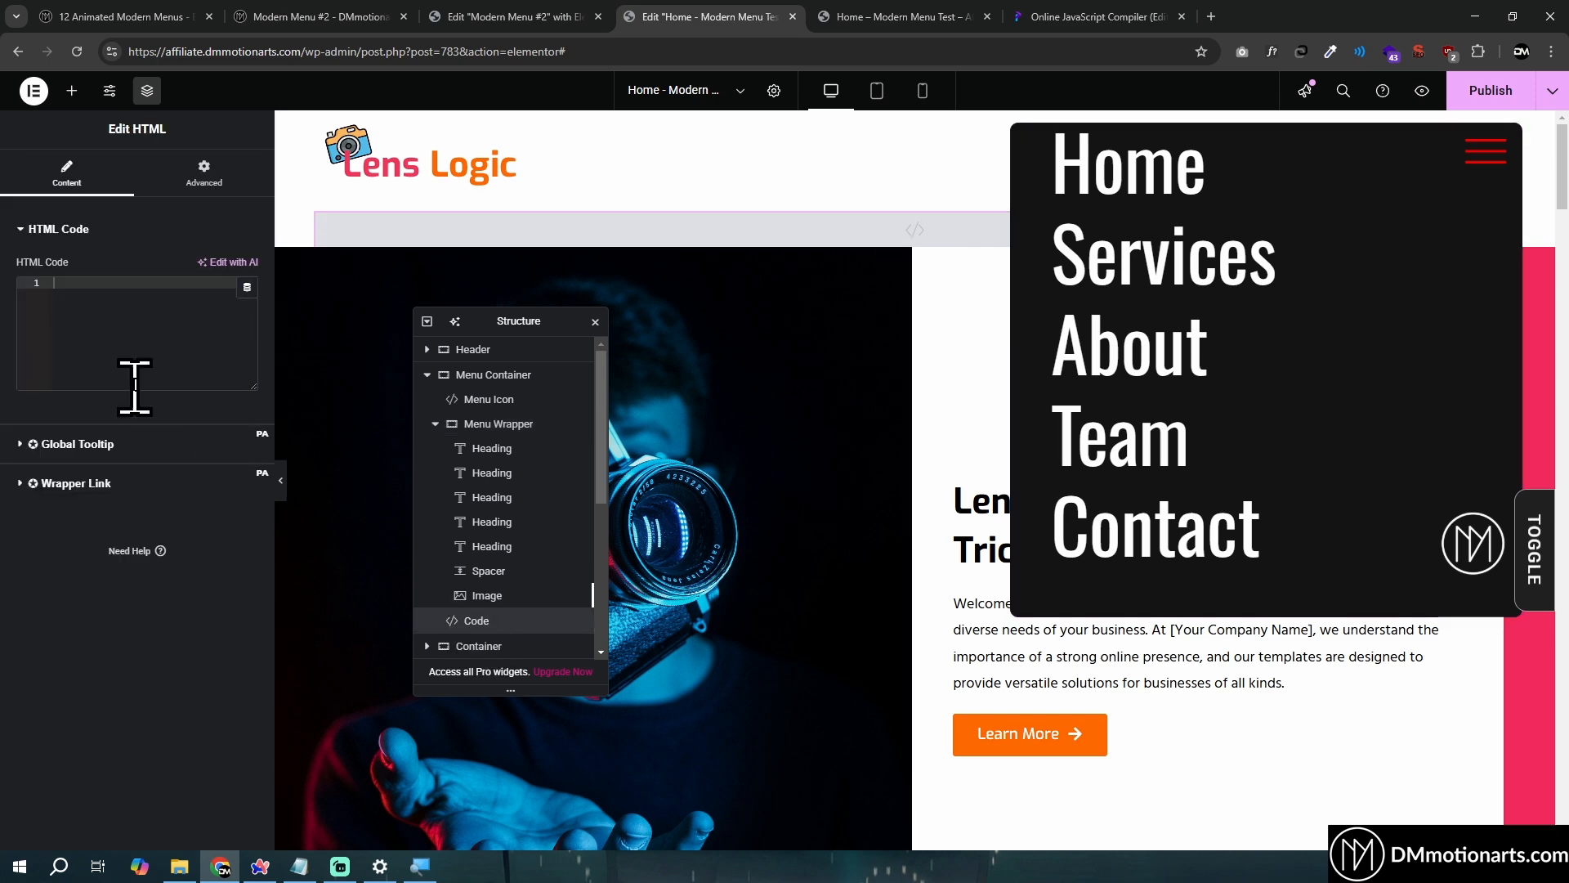
{"action": "left_click", "coordinate": [115, 310]}
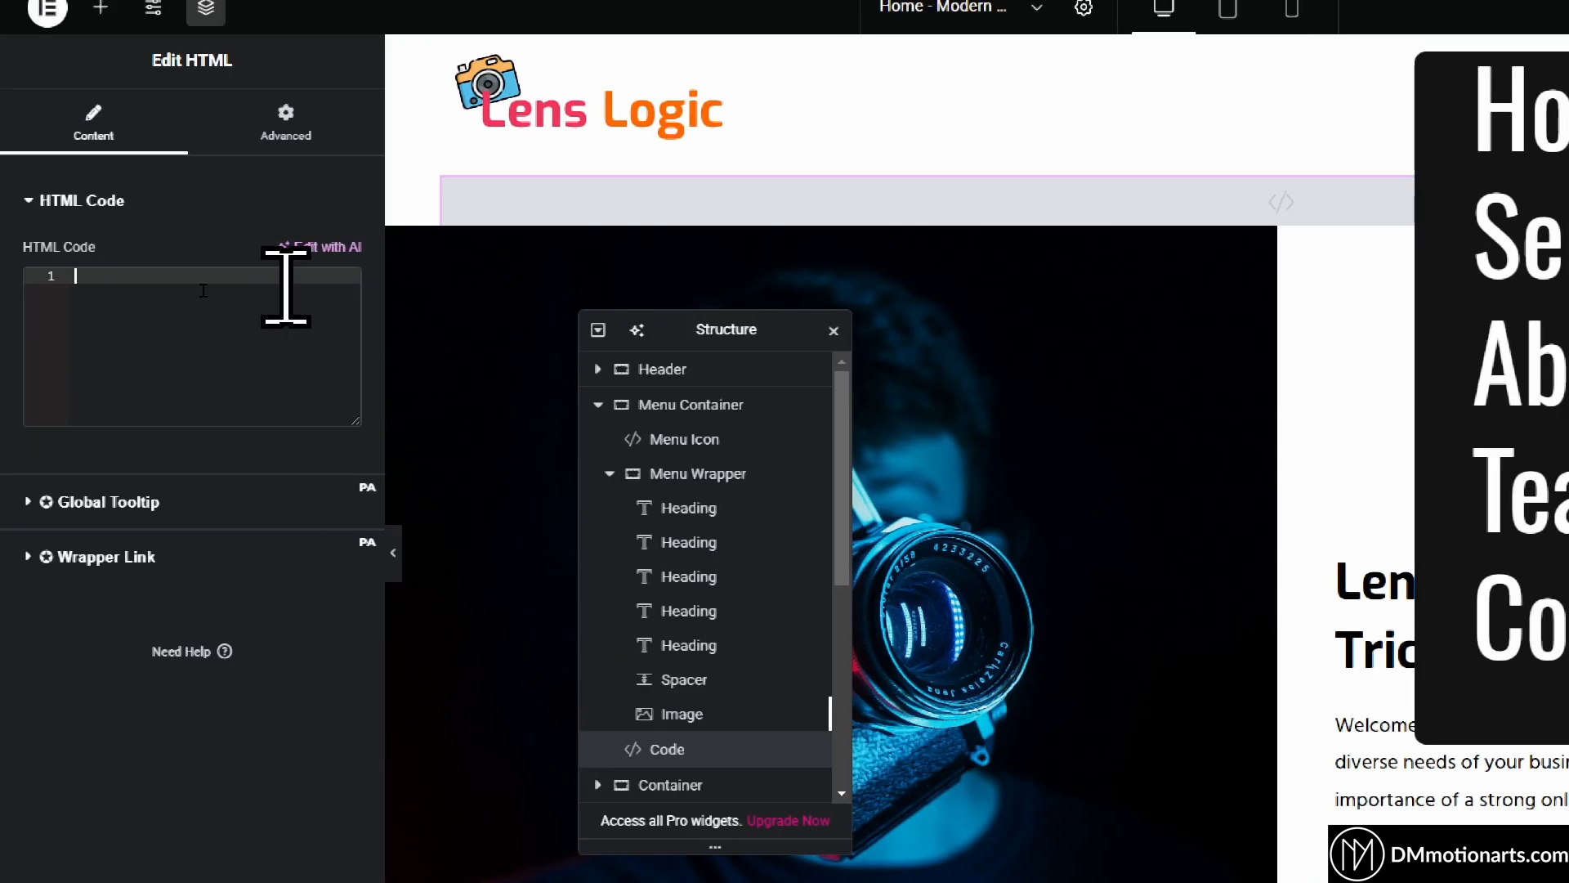
{"action": "type", "text": "<sty"}
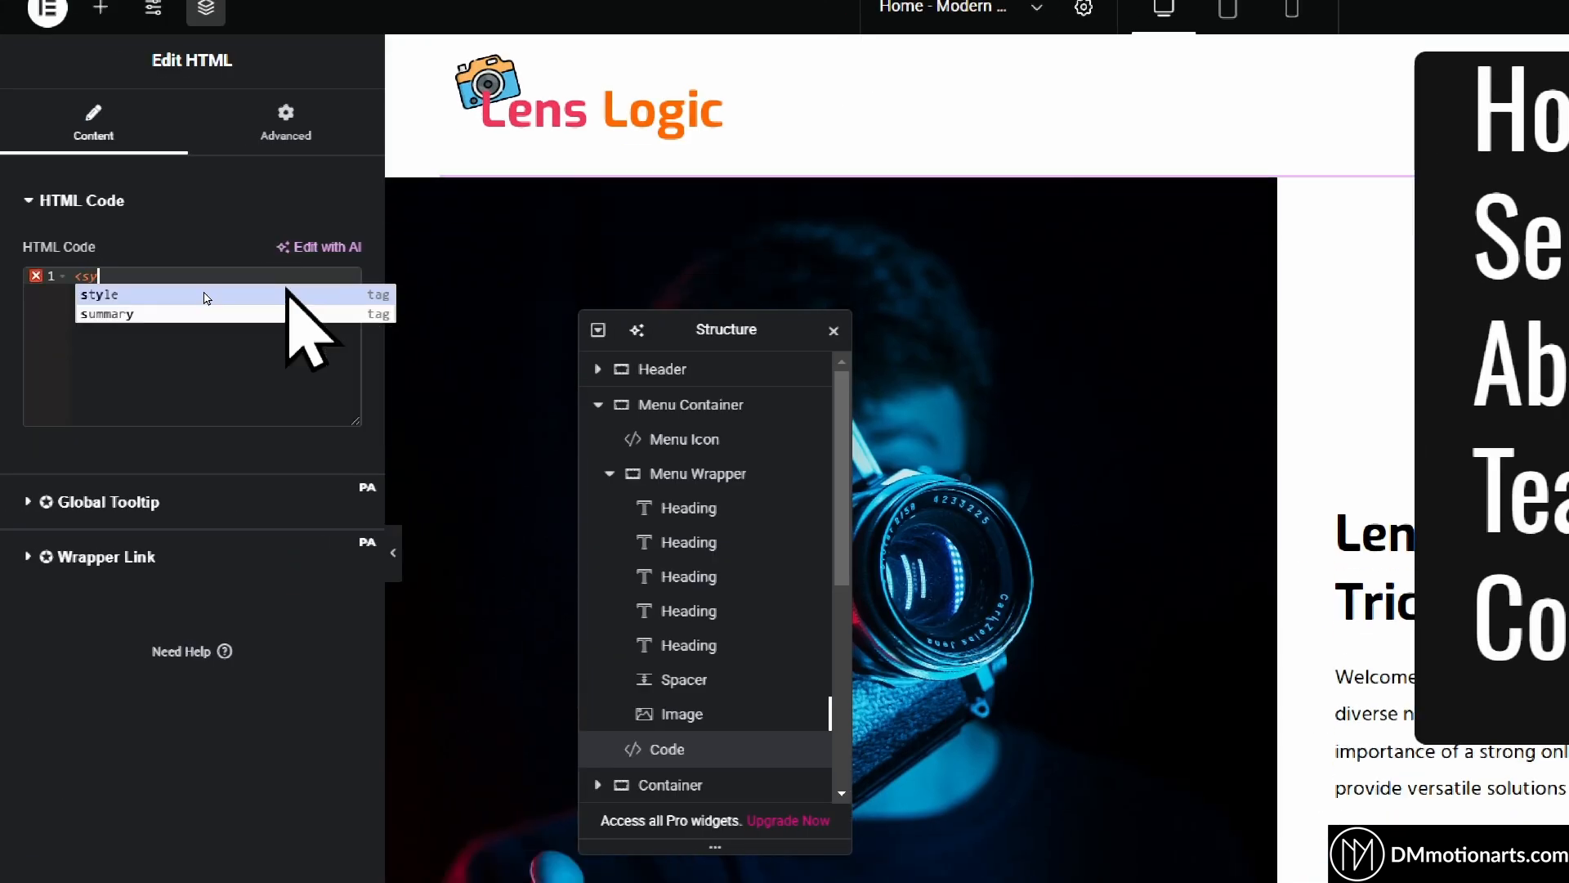
{"action": "type", "text": "le>"}
{"action": "key", "text": "Return"}
{"action": "key", "text": "Return"}
{"action": "key", "text": "Return"}
{"action": "key", "text": "Return"}
{"action": "key", "text": "Up"}
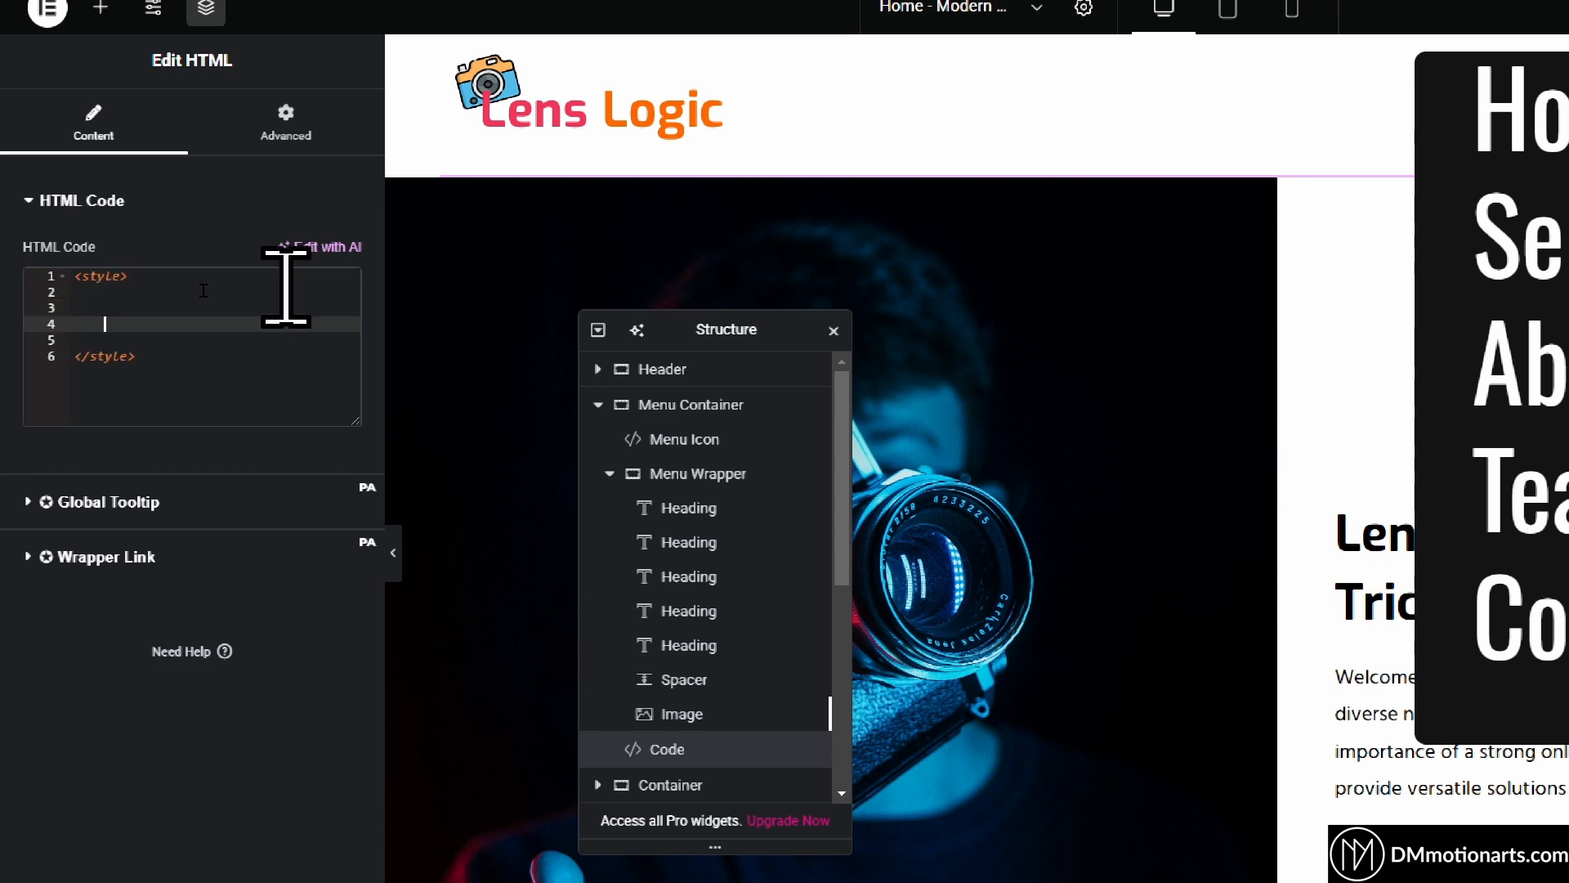
{"action": "key", "text": "Up"}
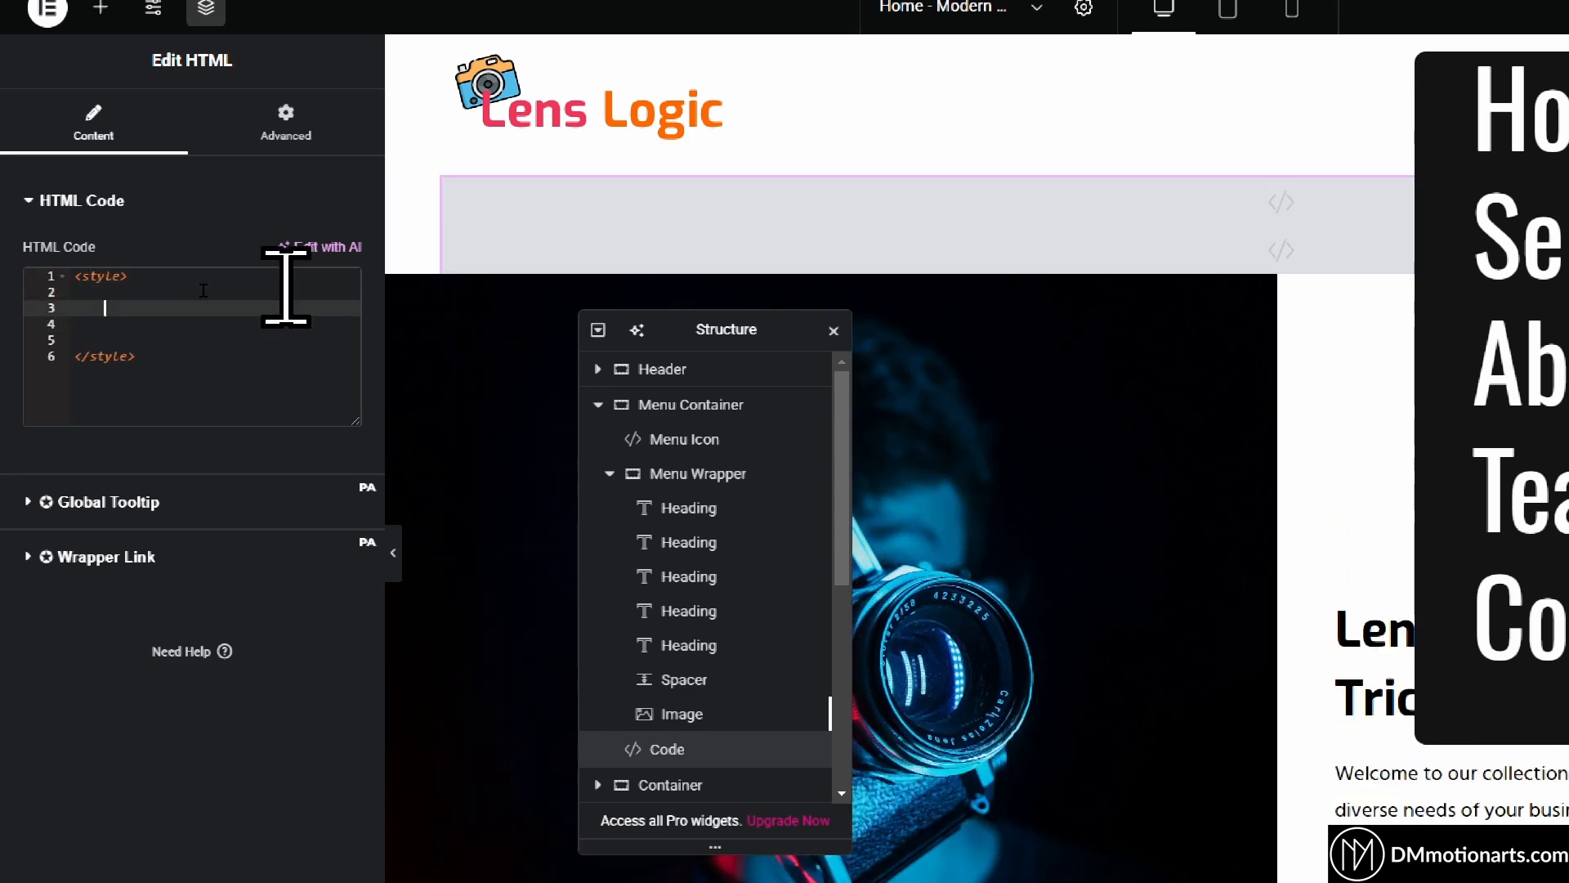
Add a .dm-menu-6-bg rule inside the style block with height and width properties that have no values
{"action": "type", "text": ".dm-menu-6-bg"}
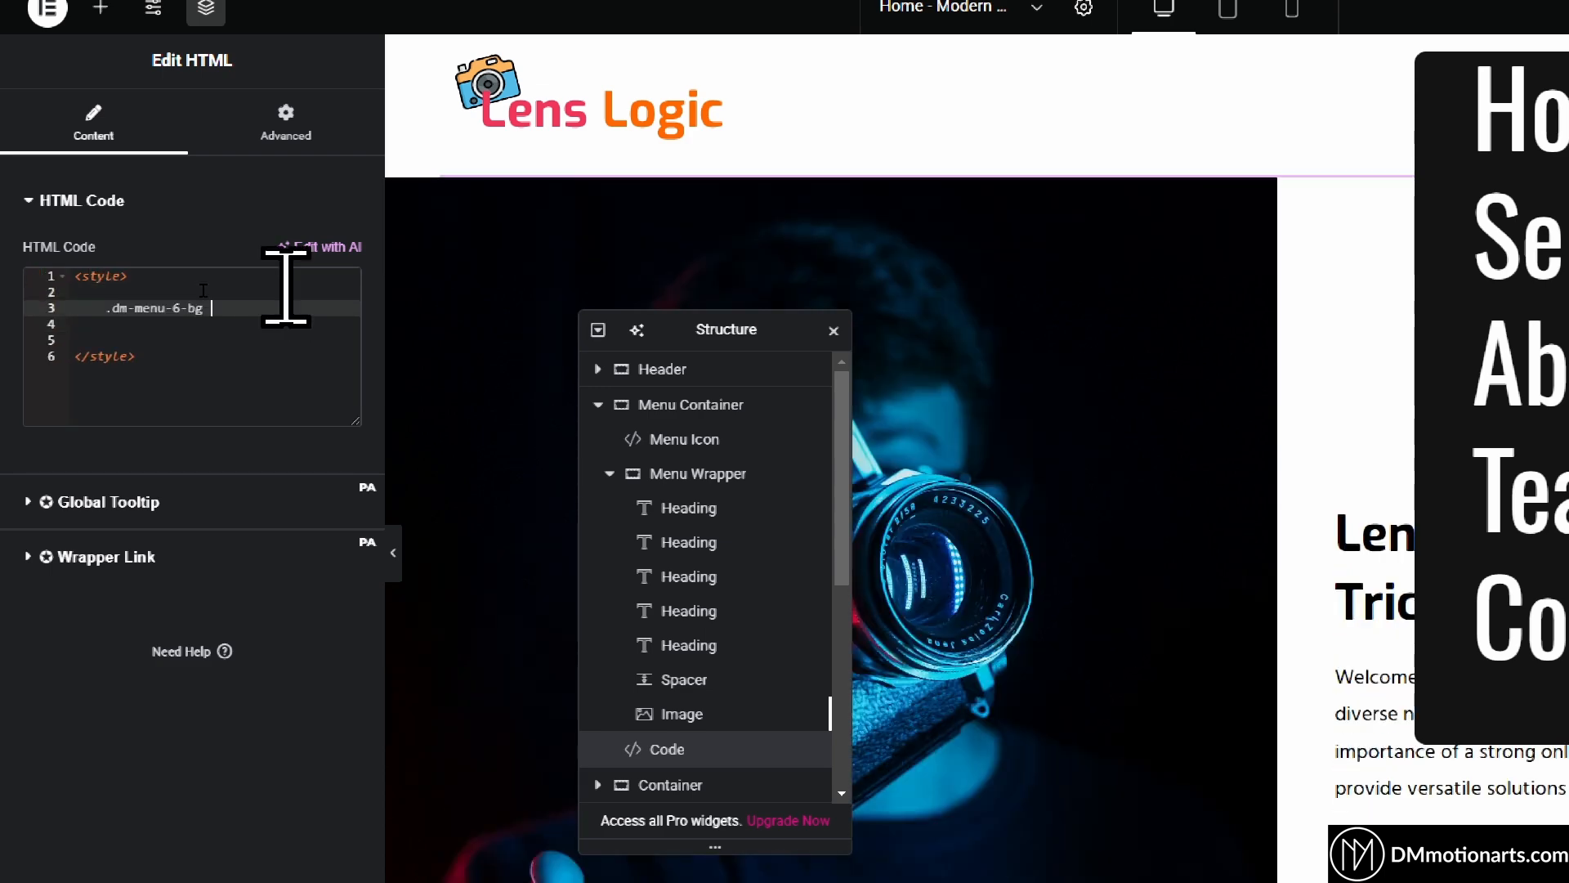
{"action": "type", "text": "{"}
{"action": "key", "text": "Return"}
{"action": "key", "text": "Return"}
{"action": "key", "text": "Return"}
{"action": "key", "text": "Up"}
{"action": "type", "text": "height:"}
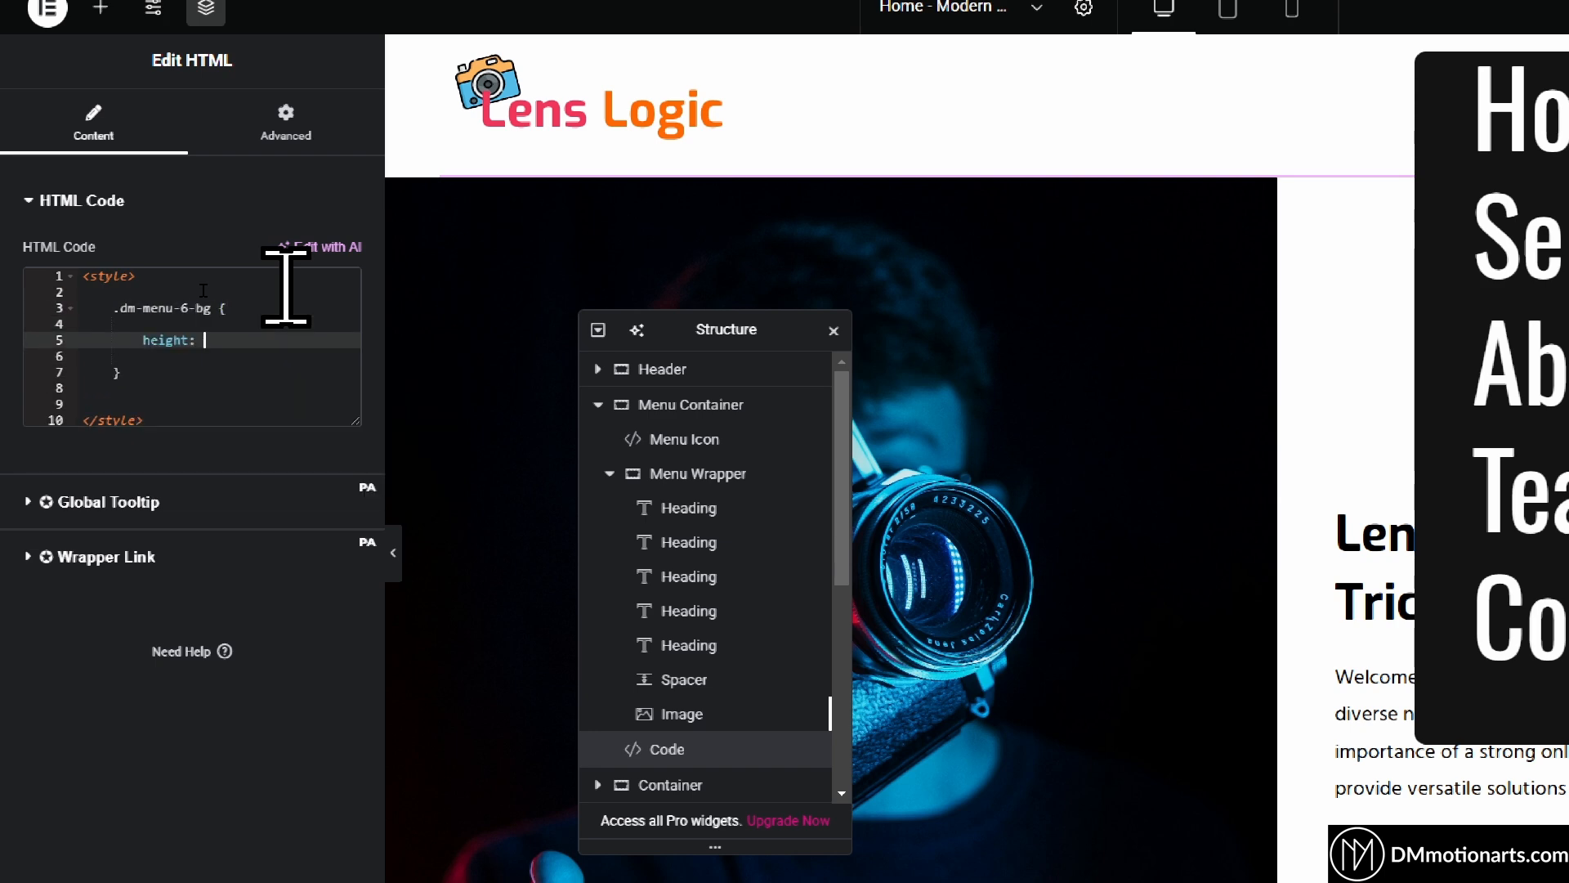
{"action": "key", "text": "Return"}
{"action": "type", "text": "wi"}
{"action": "key", "text": "Return"}
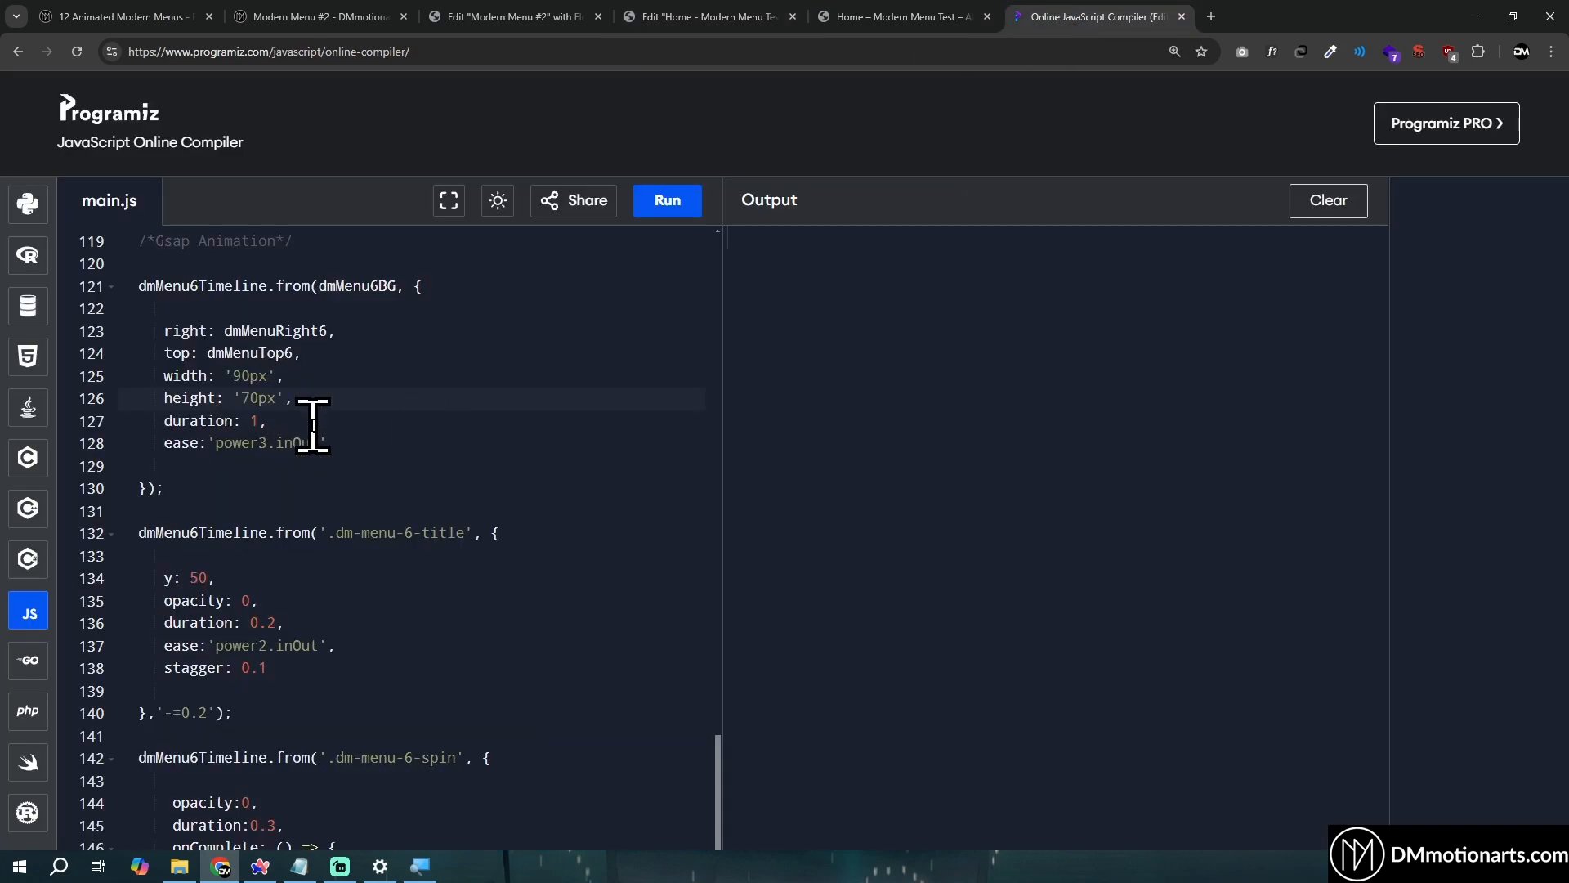
Compare the width and height values in the Programiz script with the hamburger button on the live Modern Menu #2 page
{"action": "left_click_drag", "start_coordinate": [152, 372], "coordinate": [396, 403]}
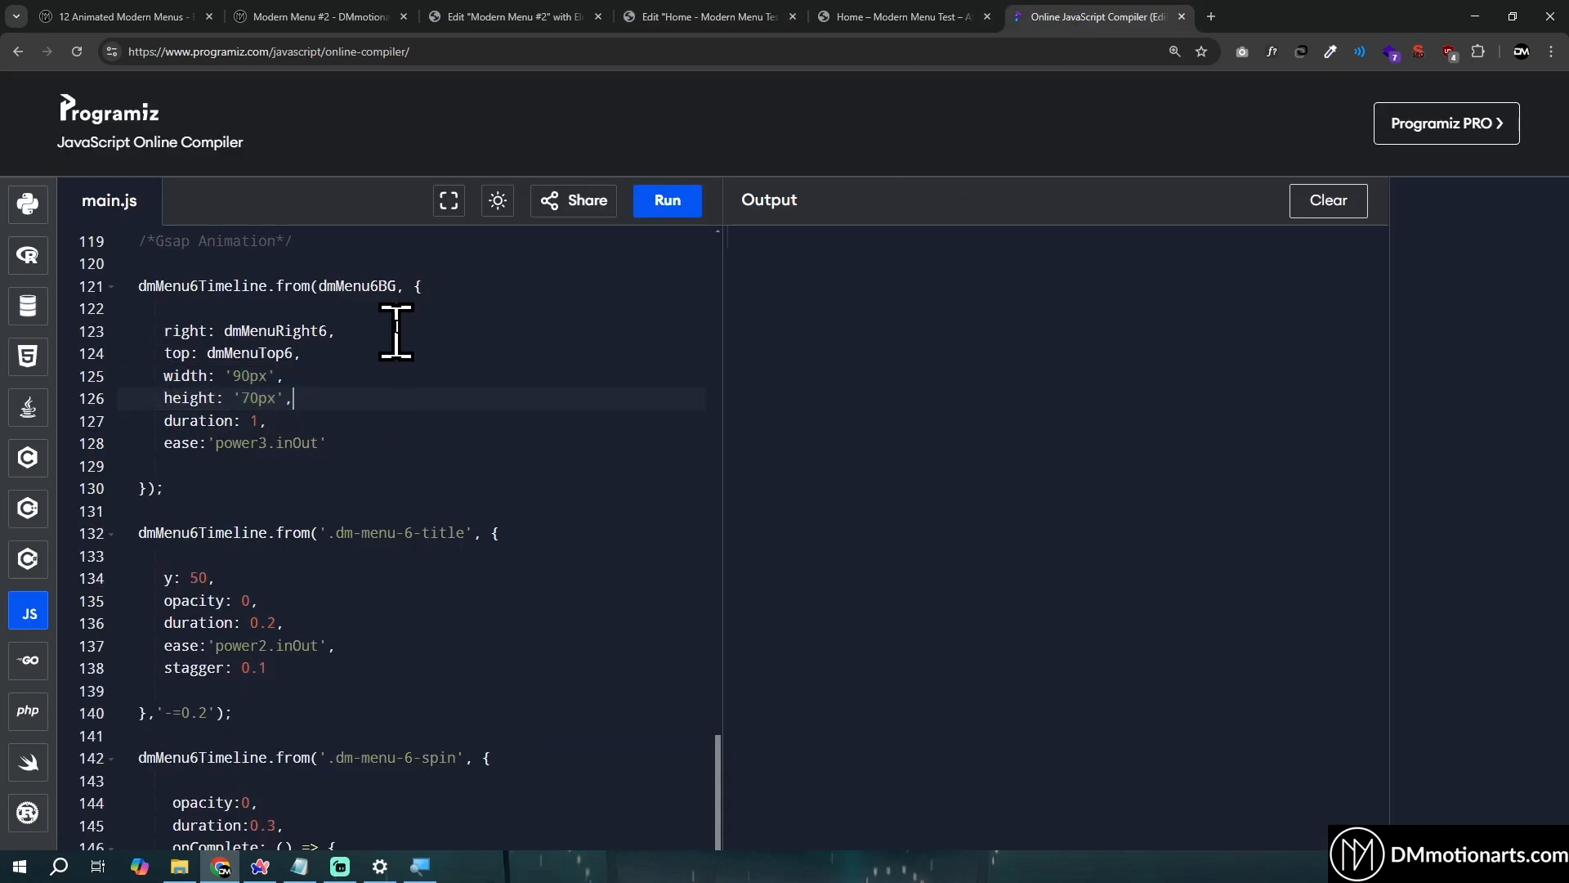
{"action": "left_click", "coordinate": [319, 17]}
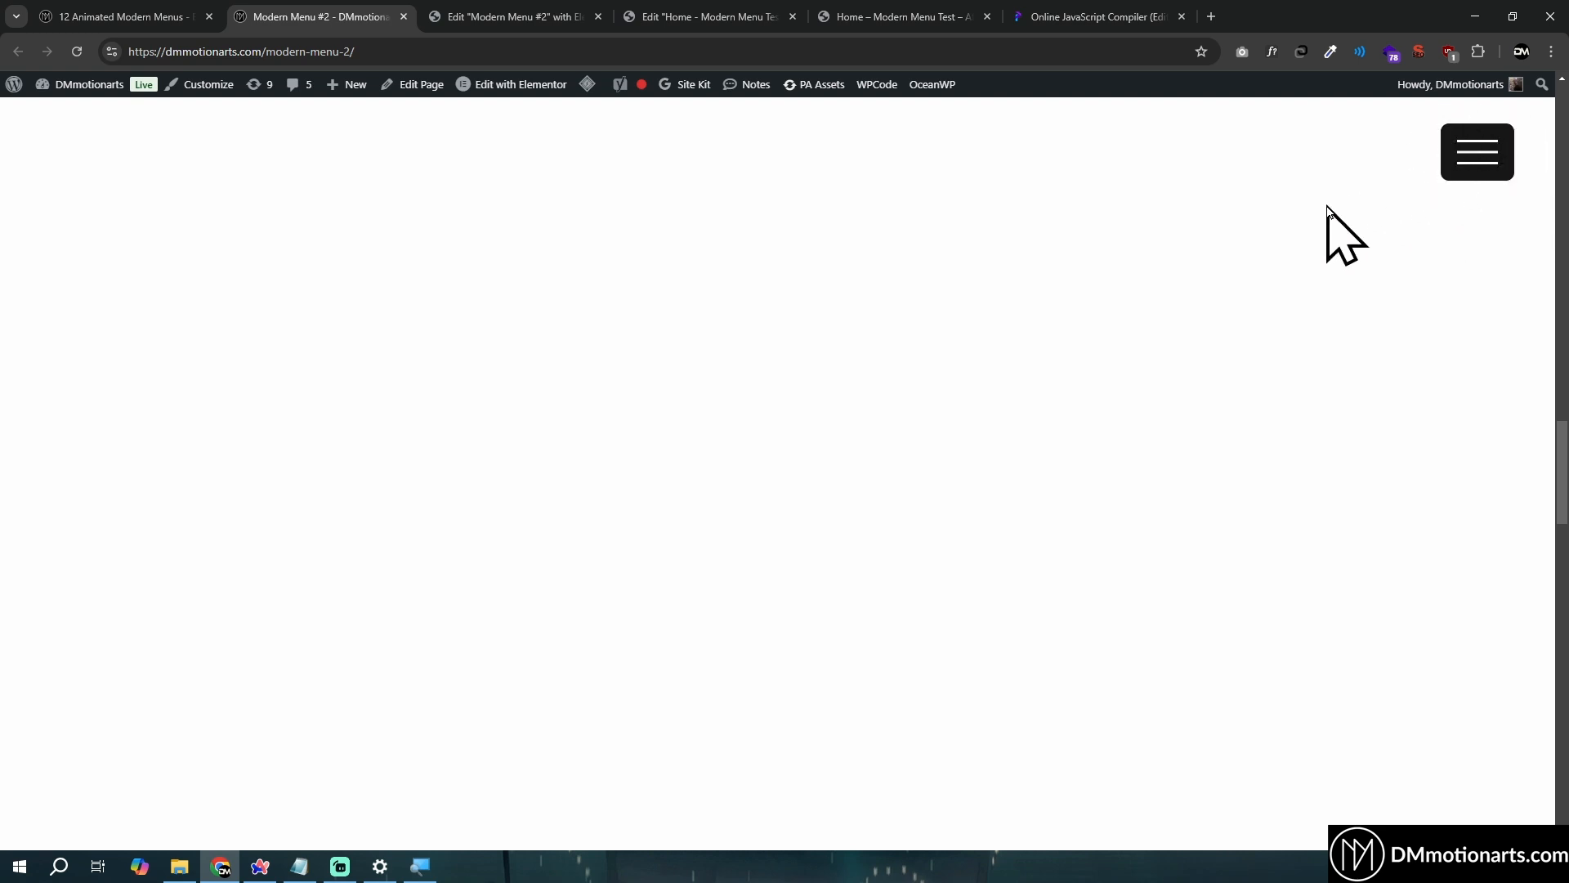
{"action": "left_click", "coordinate": [1087, 17]}
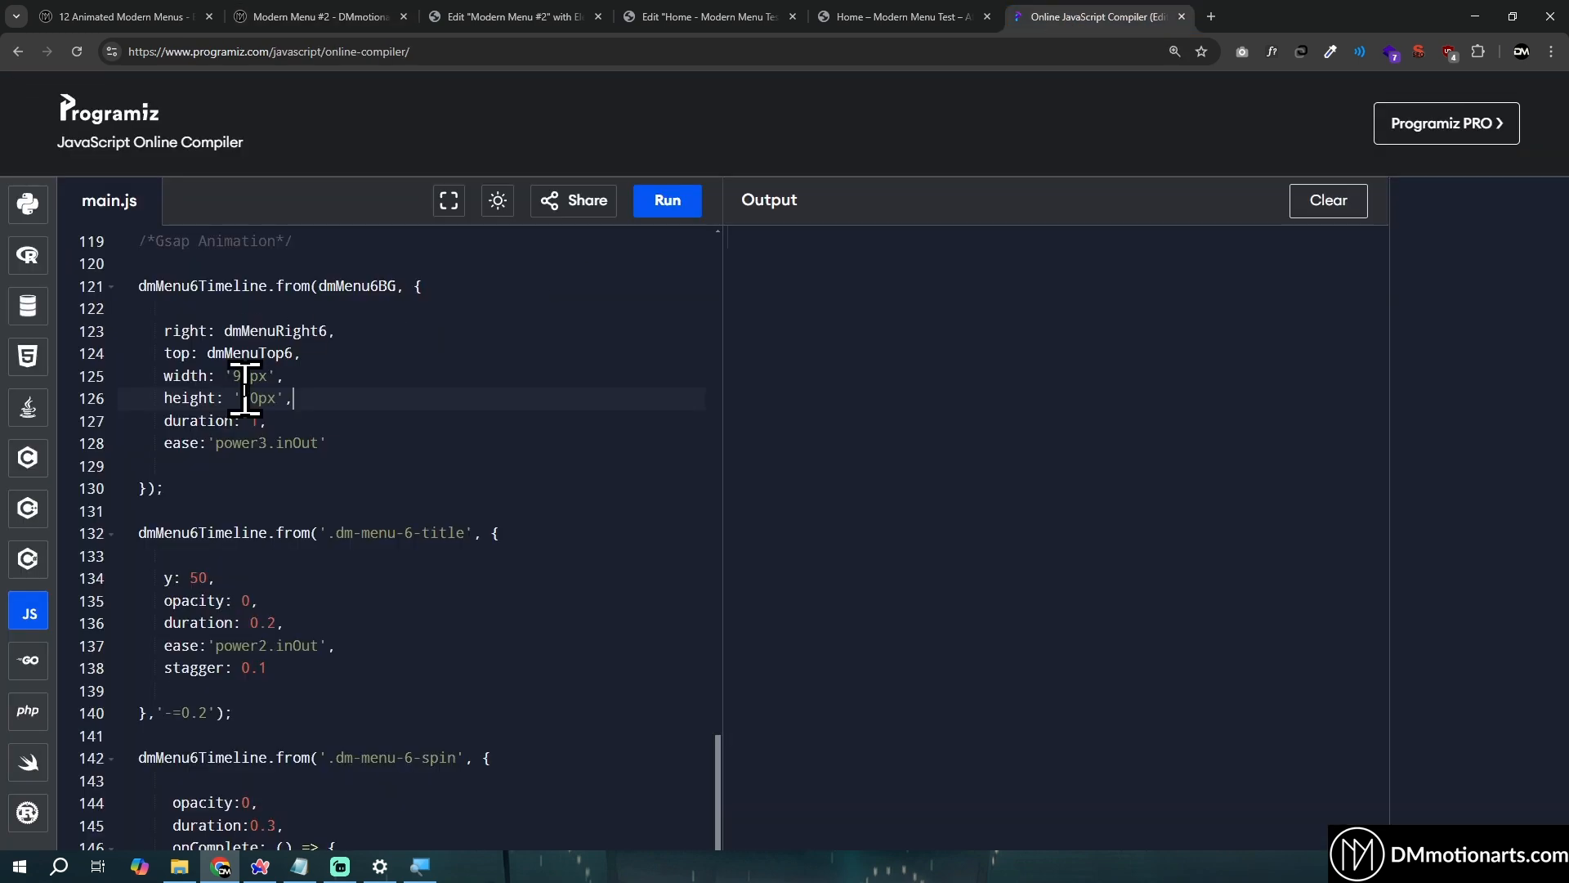
{"action": "left_click", "coordinate": [309, 16]}
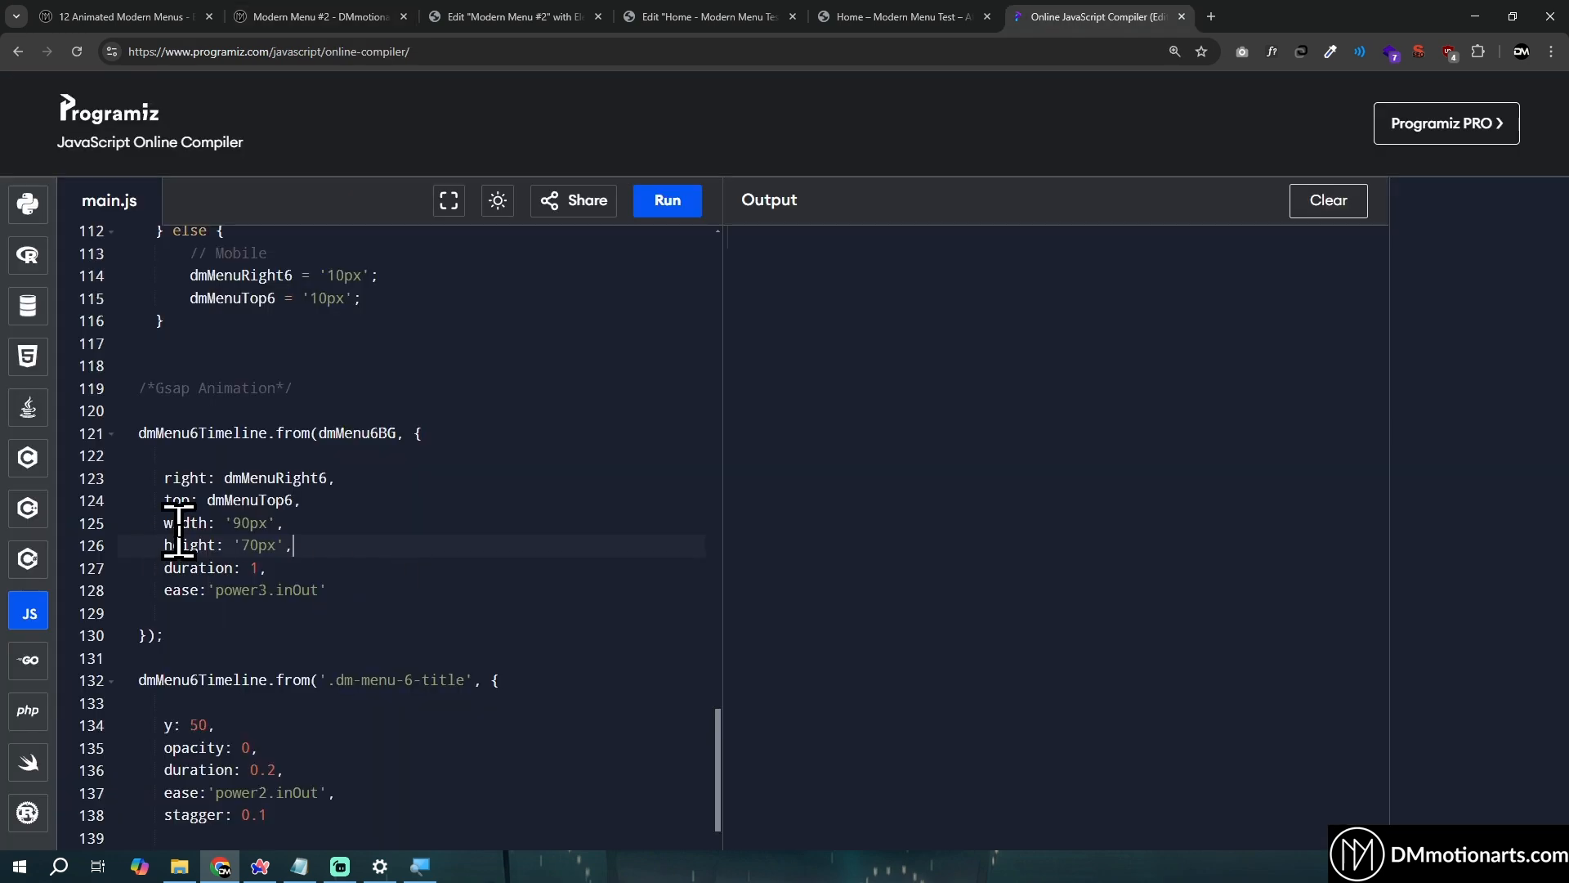
{"action": "left_click_drag", "start_coordinate": [163, 522], "coordinate": [149, 249]}
{"action": "left_click", "coordinate": [367, 538]}
{"action": "scroll", "coordinate": [332, 533], "scroll_direction": "up", "scroll_amount": 3}
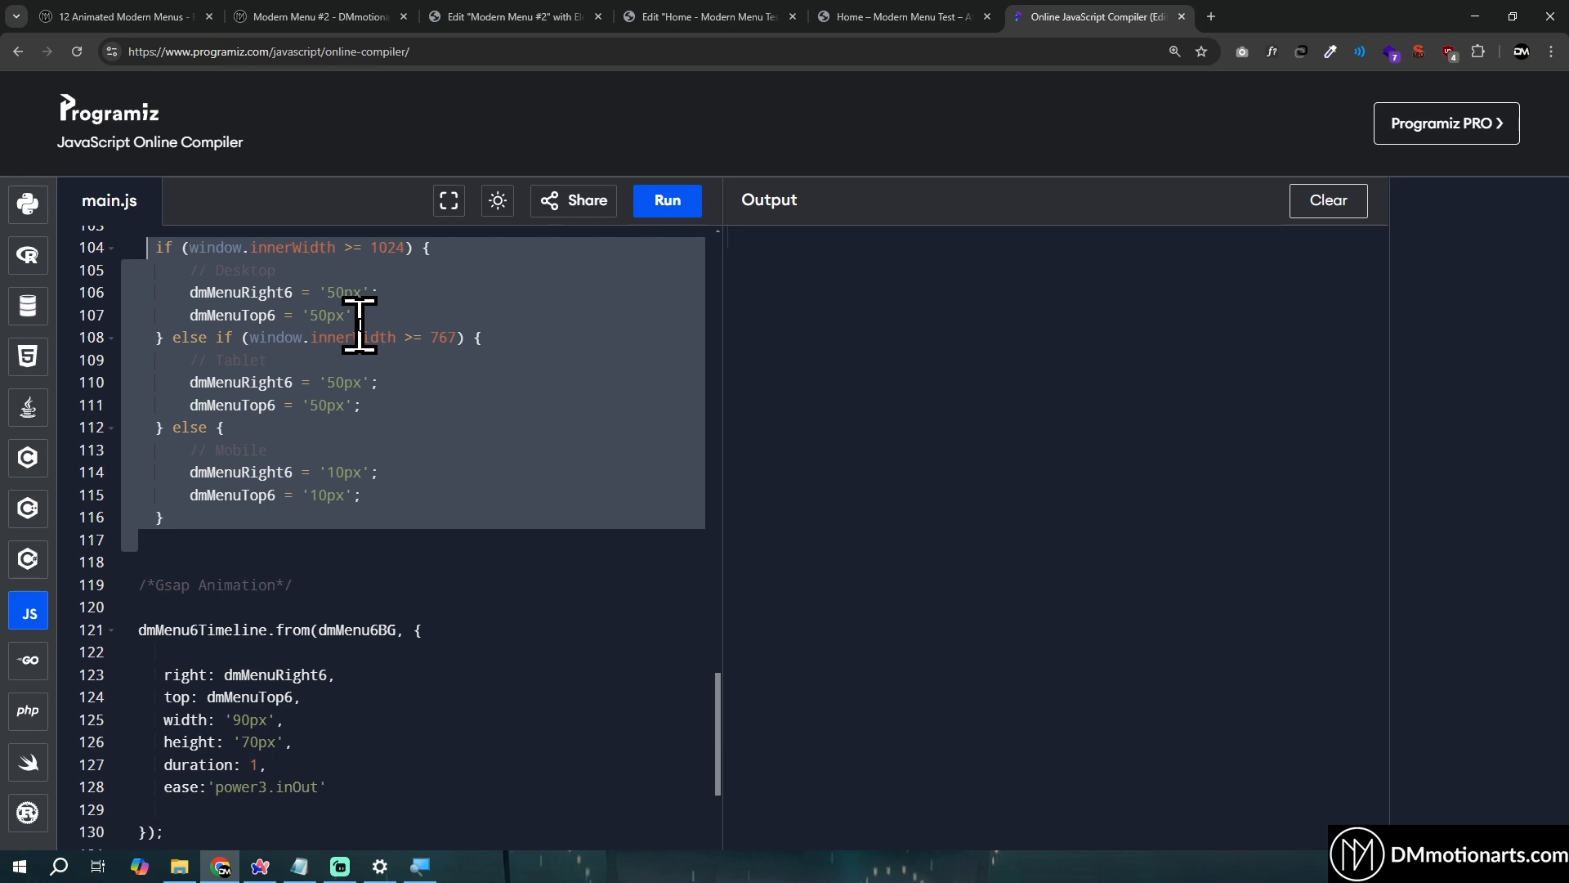
Check the unfinished CSS rule in the Home page's Elementor editor, then look up the dmMenu6BG width value in Programiz
{"action": "left_click", "coordinate": [509, 17]}
{"action": "left_click", "coordinate": [736, 17]}
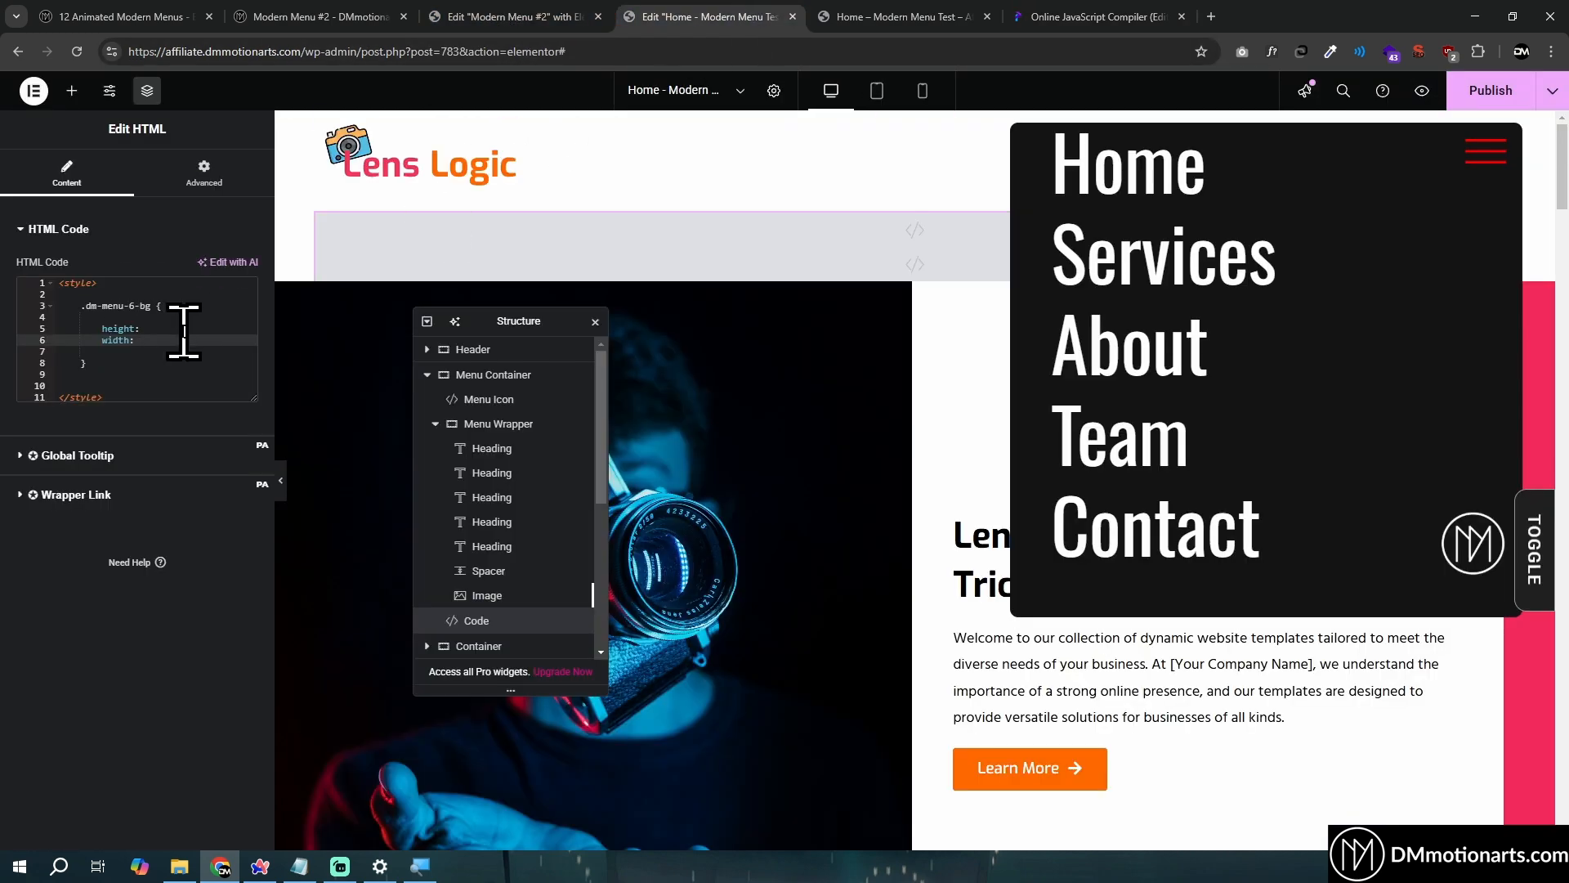
{"action": "left_click", "coordinate": [1033, 17]}
{"action": "left_click", "coordinate": [393, 564]}
{"action": "scroll", "coordinate": [333, 586], "scroll_direction": "down", "scroll_amount": 3}
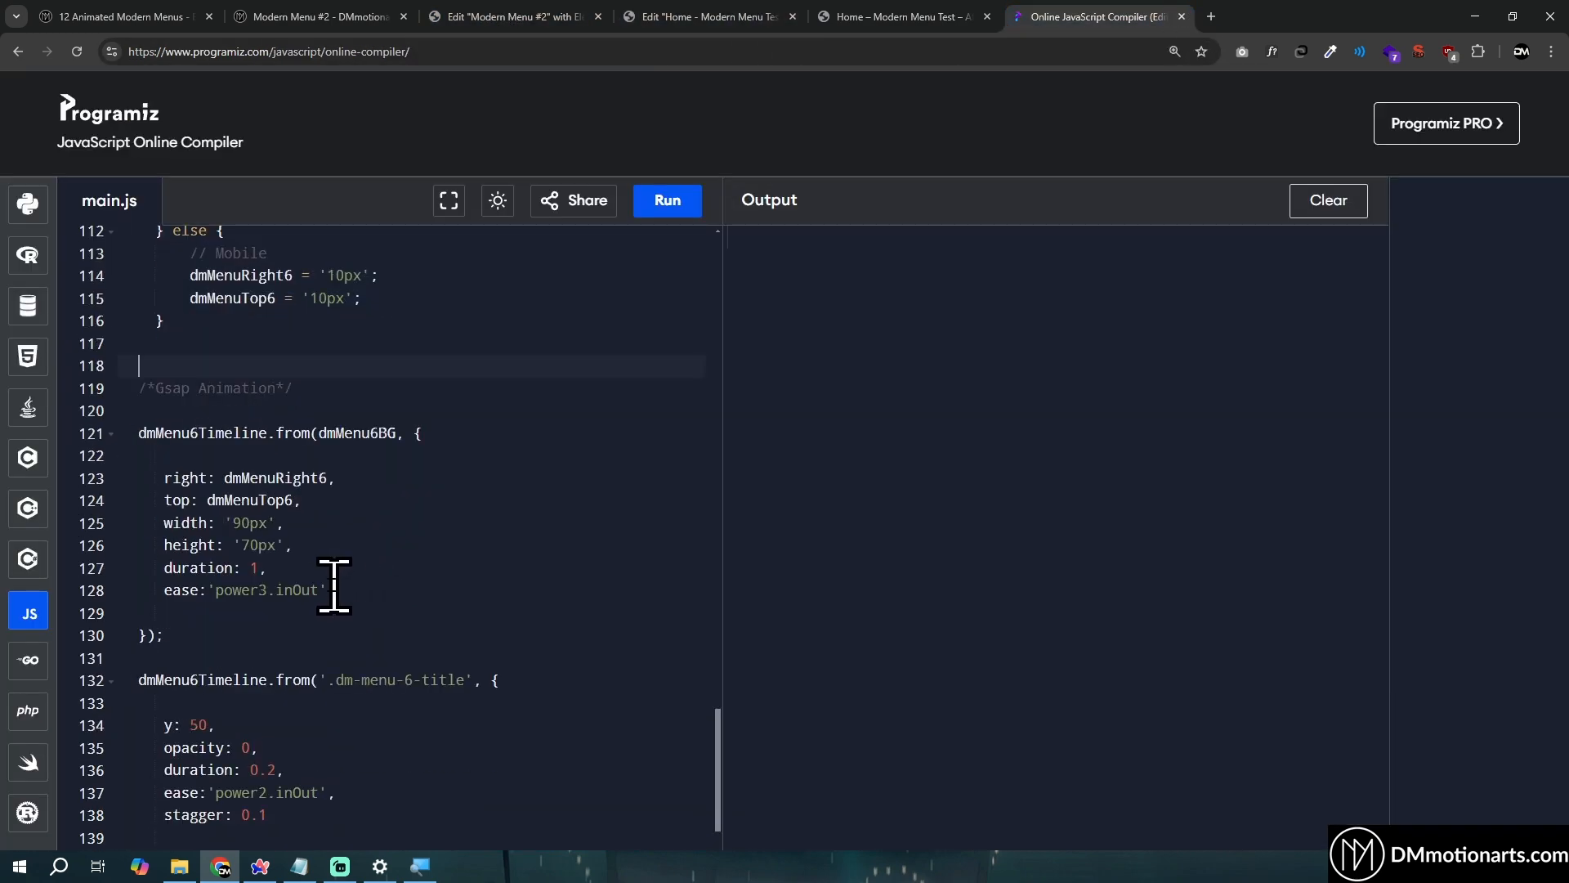
{"action": "left_click_drag", "start_coordinate": [131, 520], "coordinate": [344, 533]}
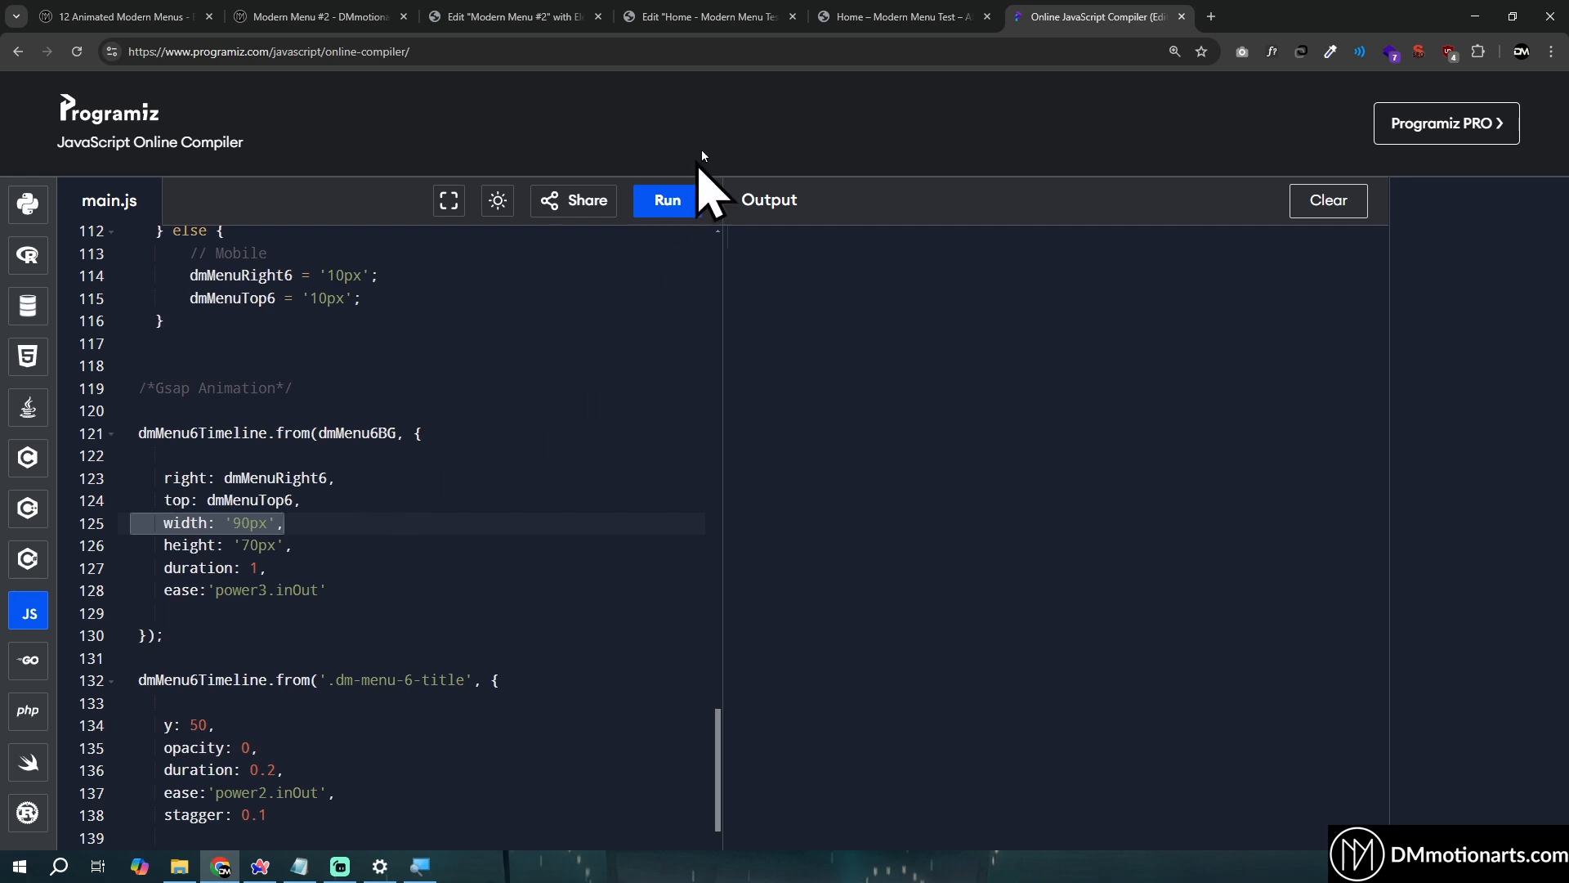
In the Home page's Code widget, set the .dm-menu-6-bg height to 90px and width to 70px
{"action": "left_click", "coordinate": [695, 17]}
{"action": "type", "text": "9"}
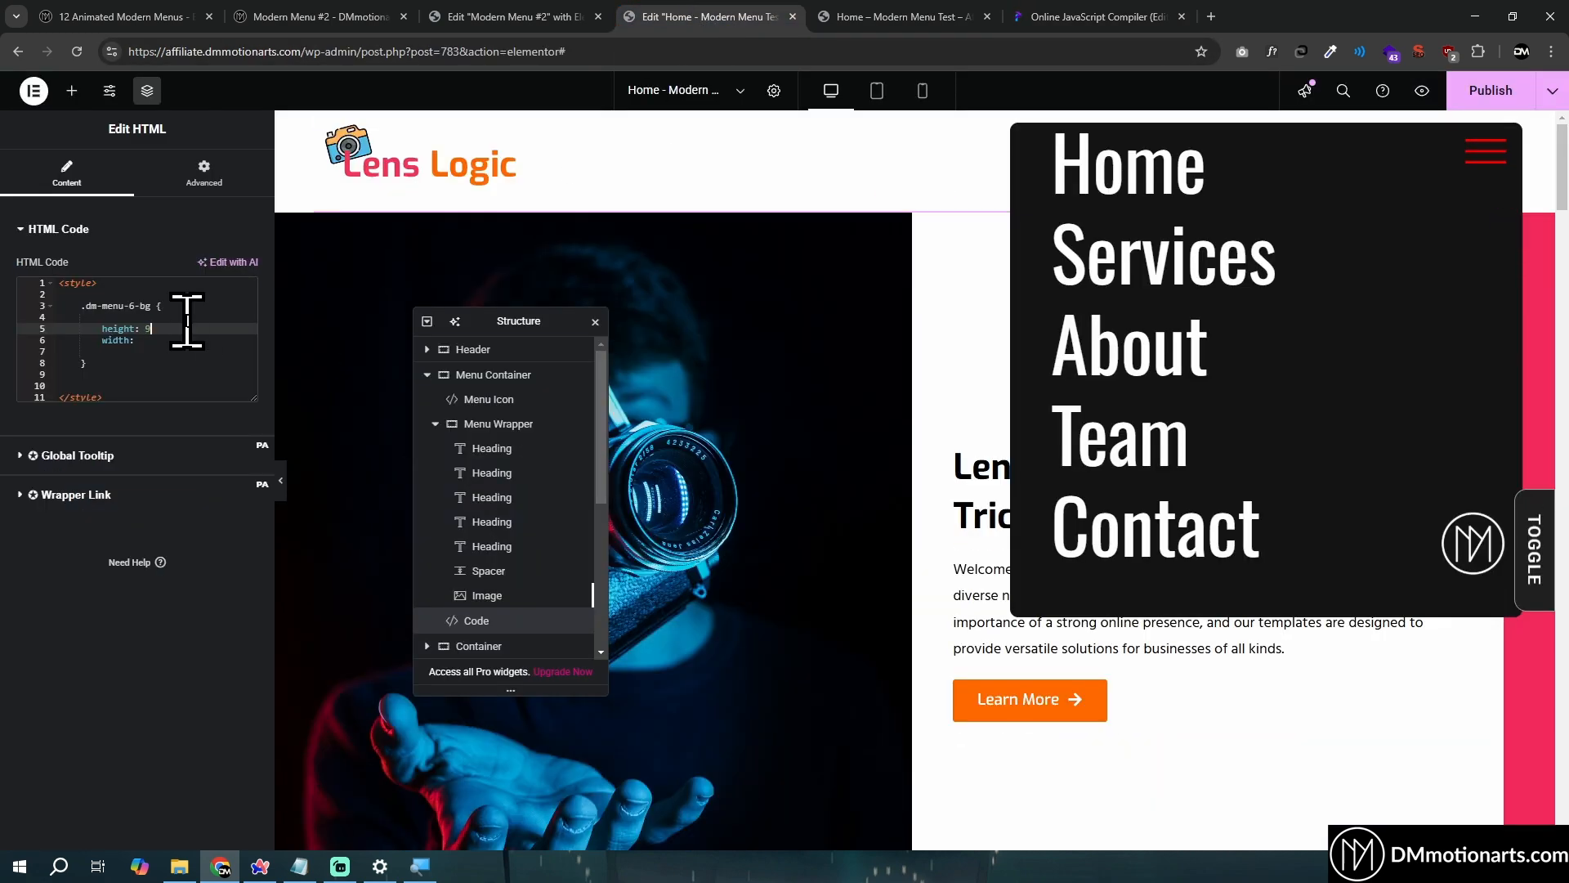
{"action": "type", "text": "0px;"}
{"action": "key", "text": "Down"}
{"action": "type", "text": "70"}
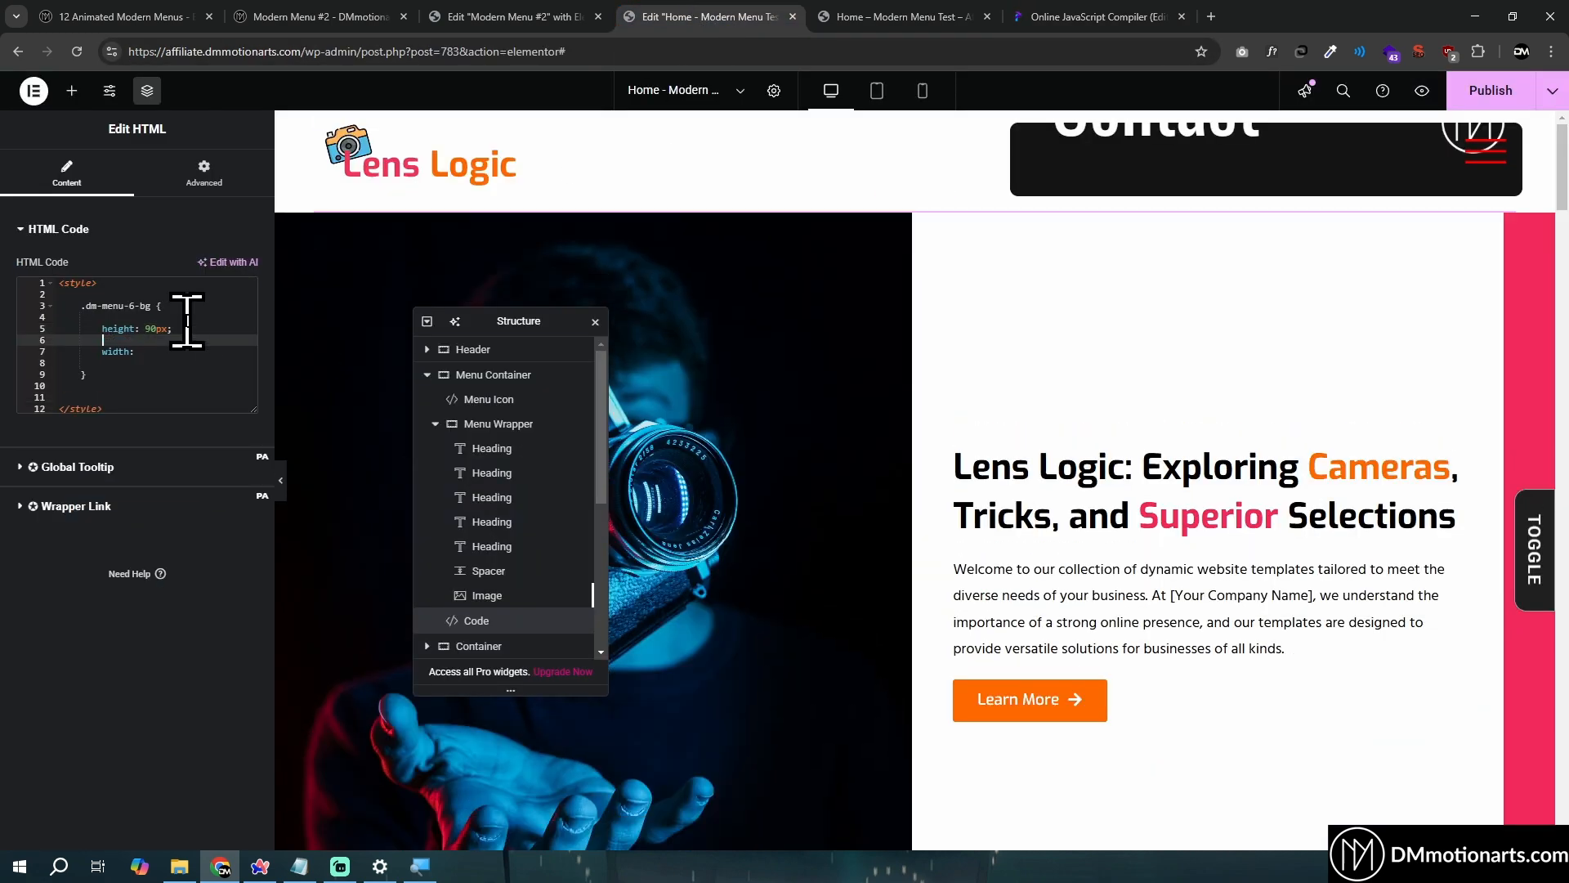
{"action": "type", "text": "px;"}
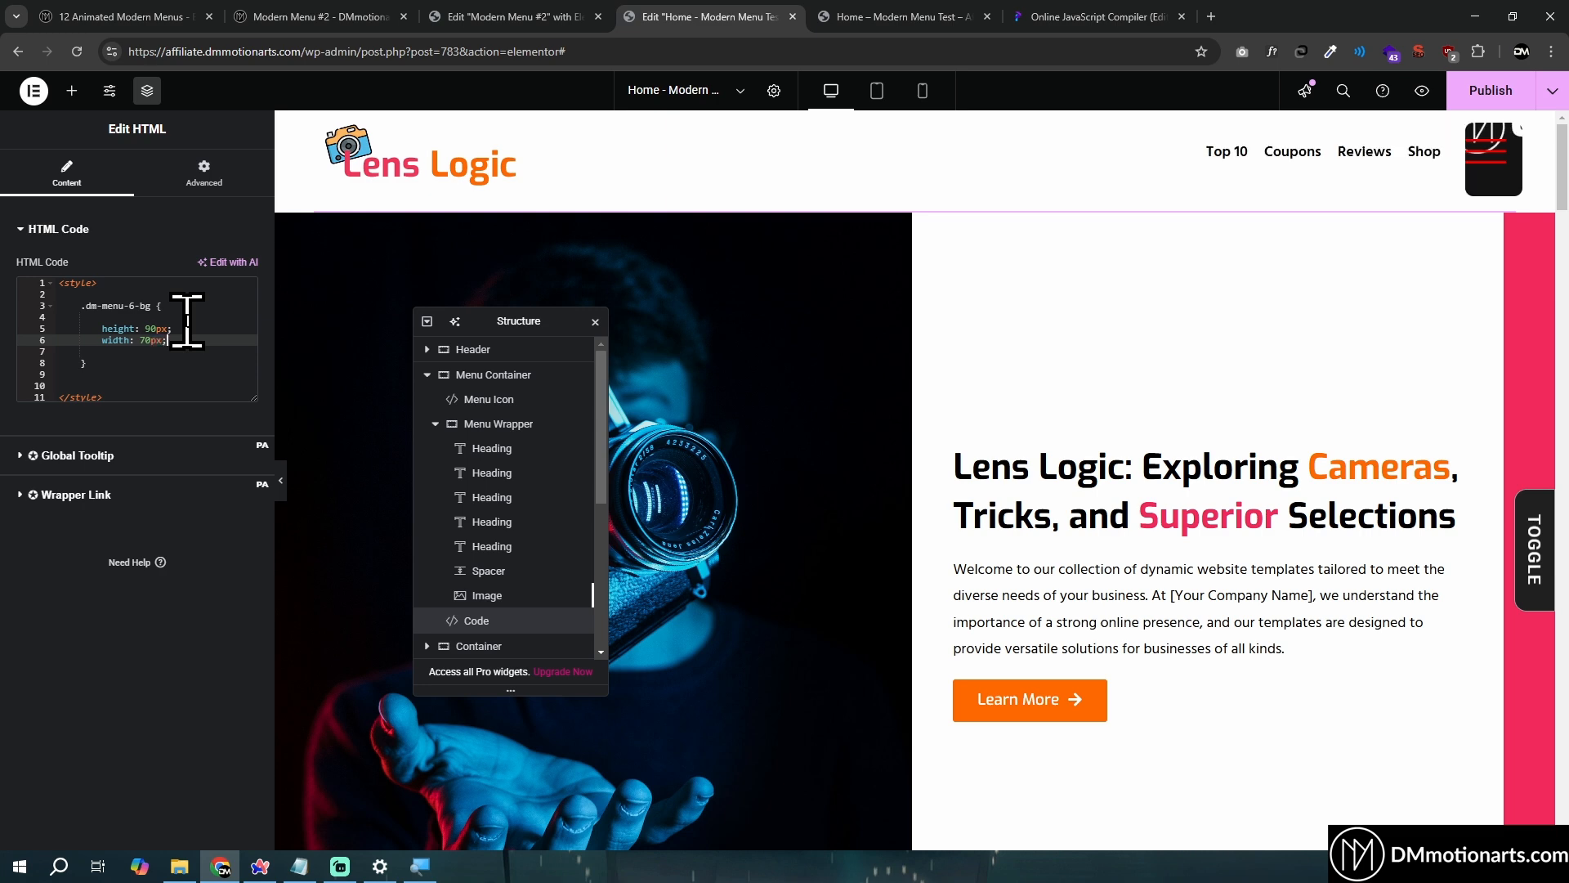
Correct the .dm-menu-6-bg rule to a height of 70px and a width of 90px
{"action": "left_click", "coordinate": [147, 328]}
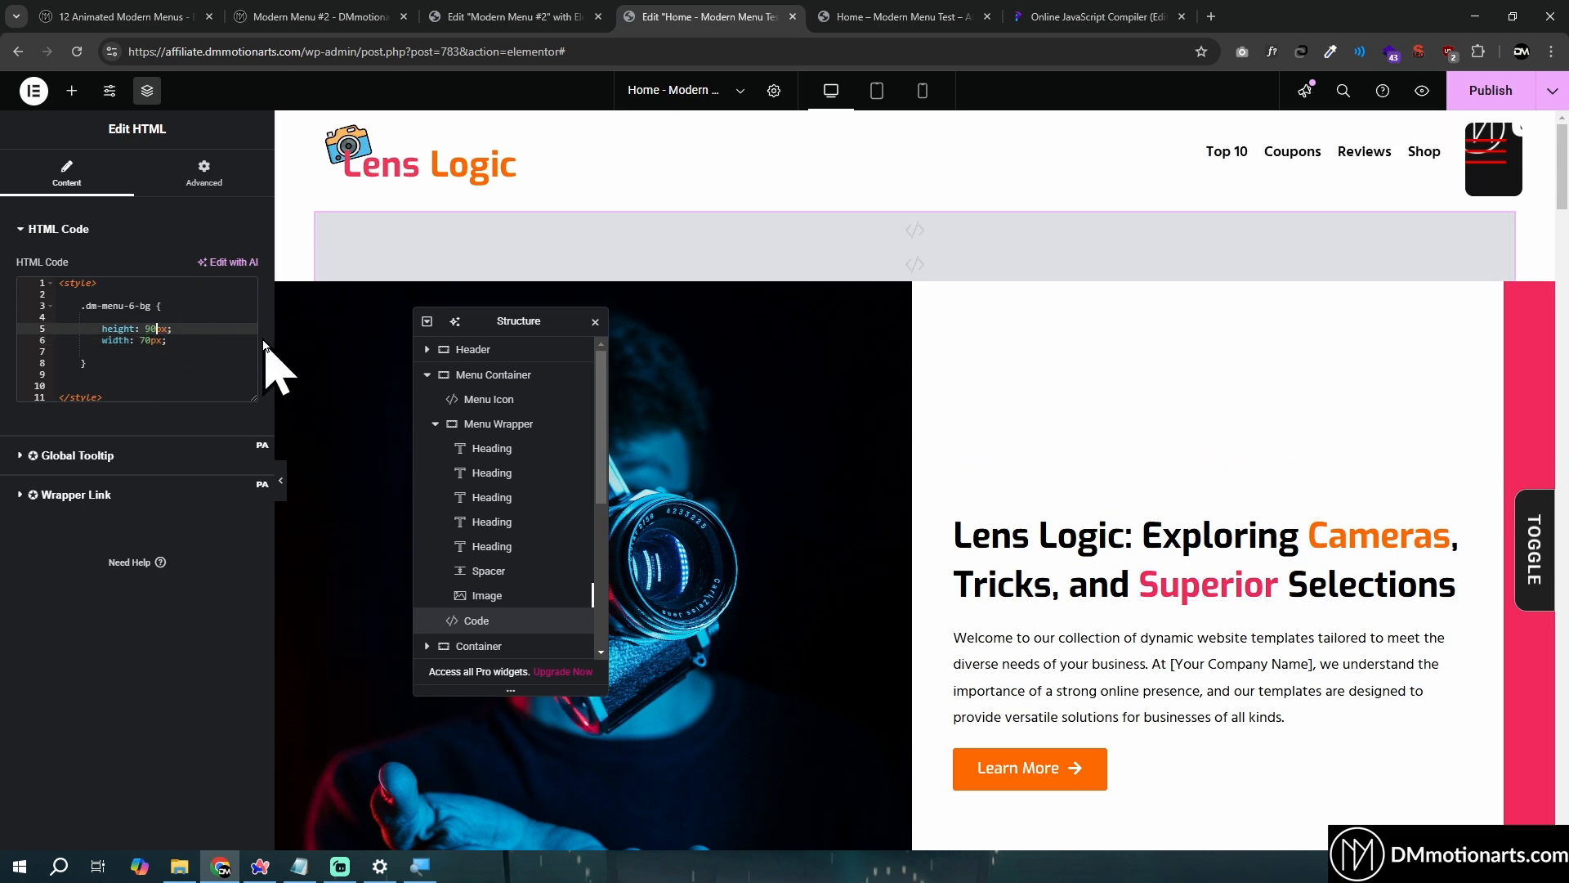
{"action": "key", "text": "Left"}
{"action": "key", "text": "BackSpace"}
{"action": "type", "text": "7"}
{"action": "key", "text": "Down"}
{"action": "key", "text": "Left"}
{"action": "key", "text": "BackSpace"}
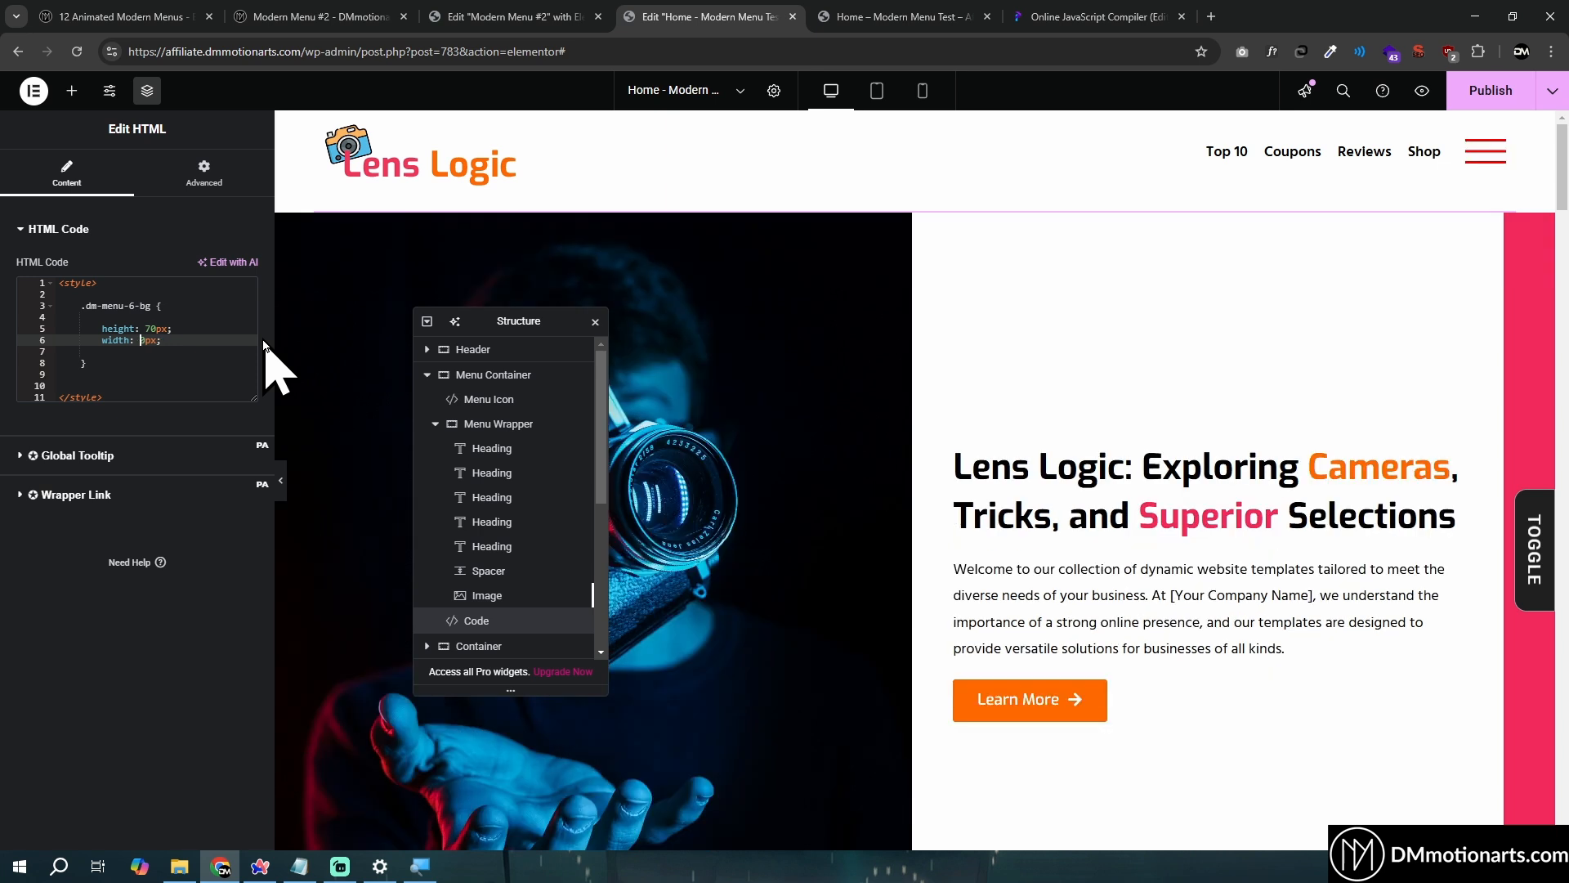
{"action": "type", "text": "9"}
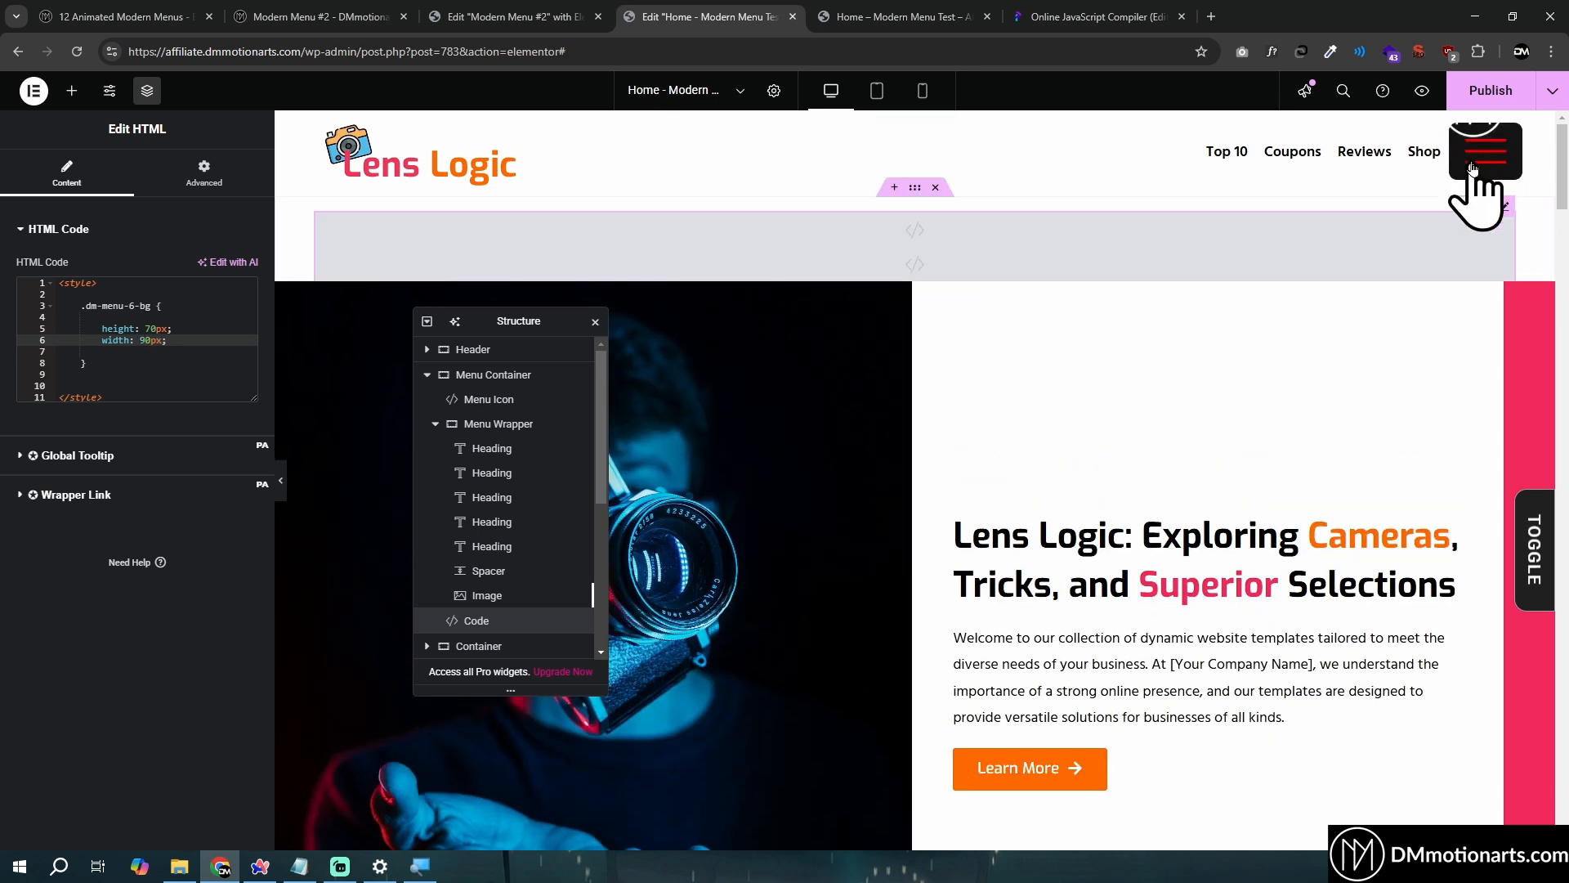
In the Programiz script, set the desktop dmMenuTop6 to '-90px' and dmMenuRight6 to '40px', matching the Menu Wrapper's offsets in Elementor
{"action": "left_click", "coordinate": [1185, 384]}
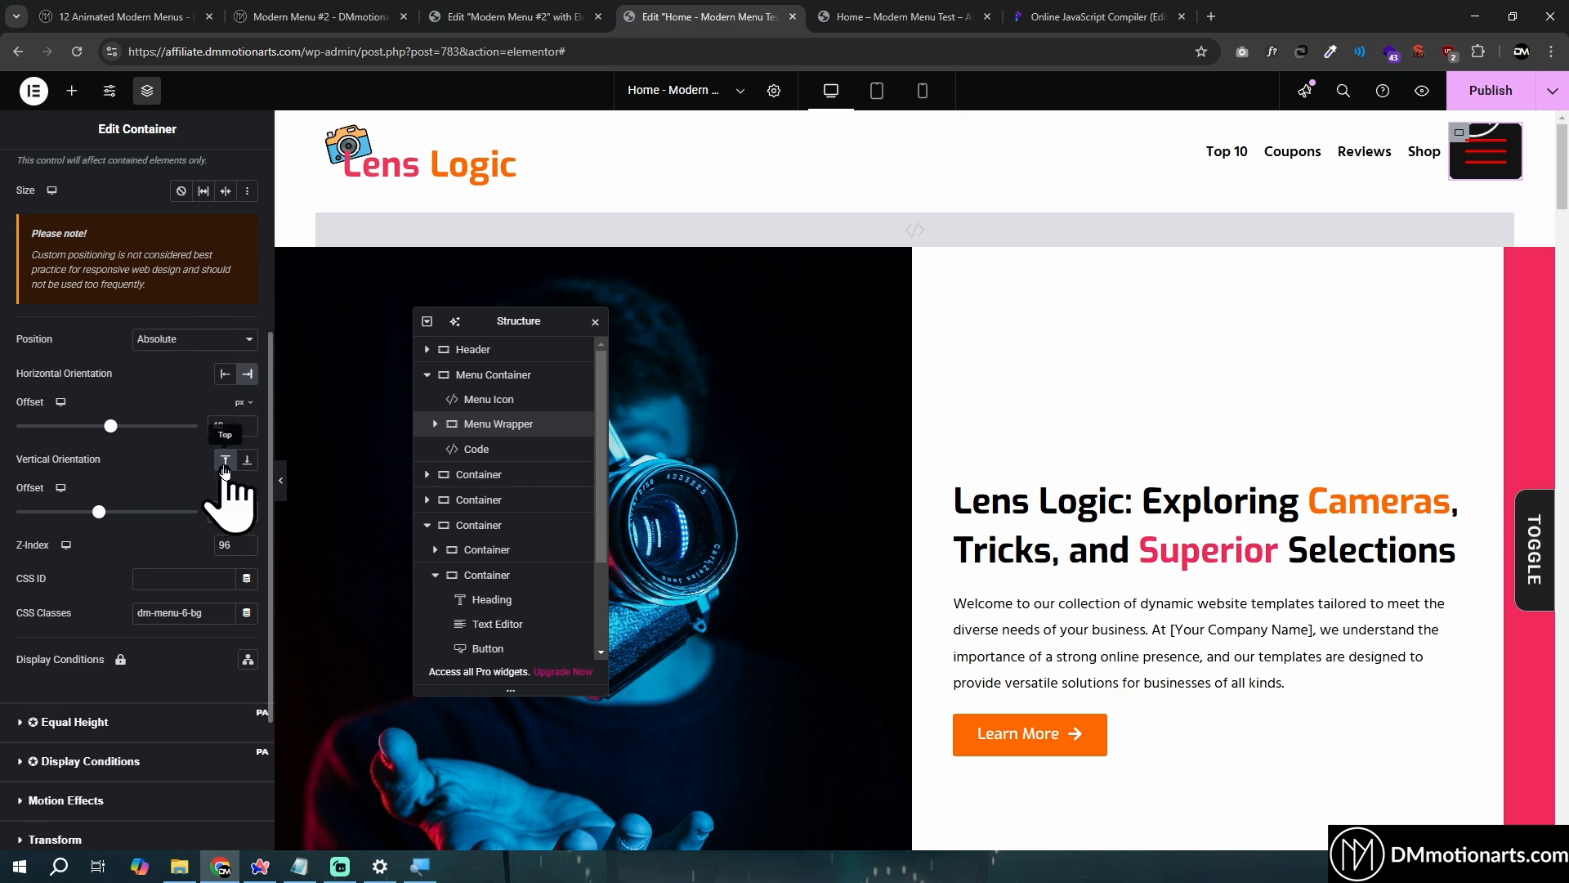
{"action": "left_click", "coordinate": [1100, 17]}
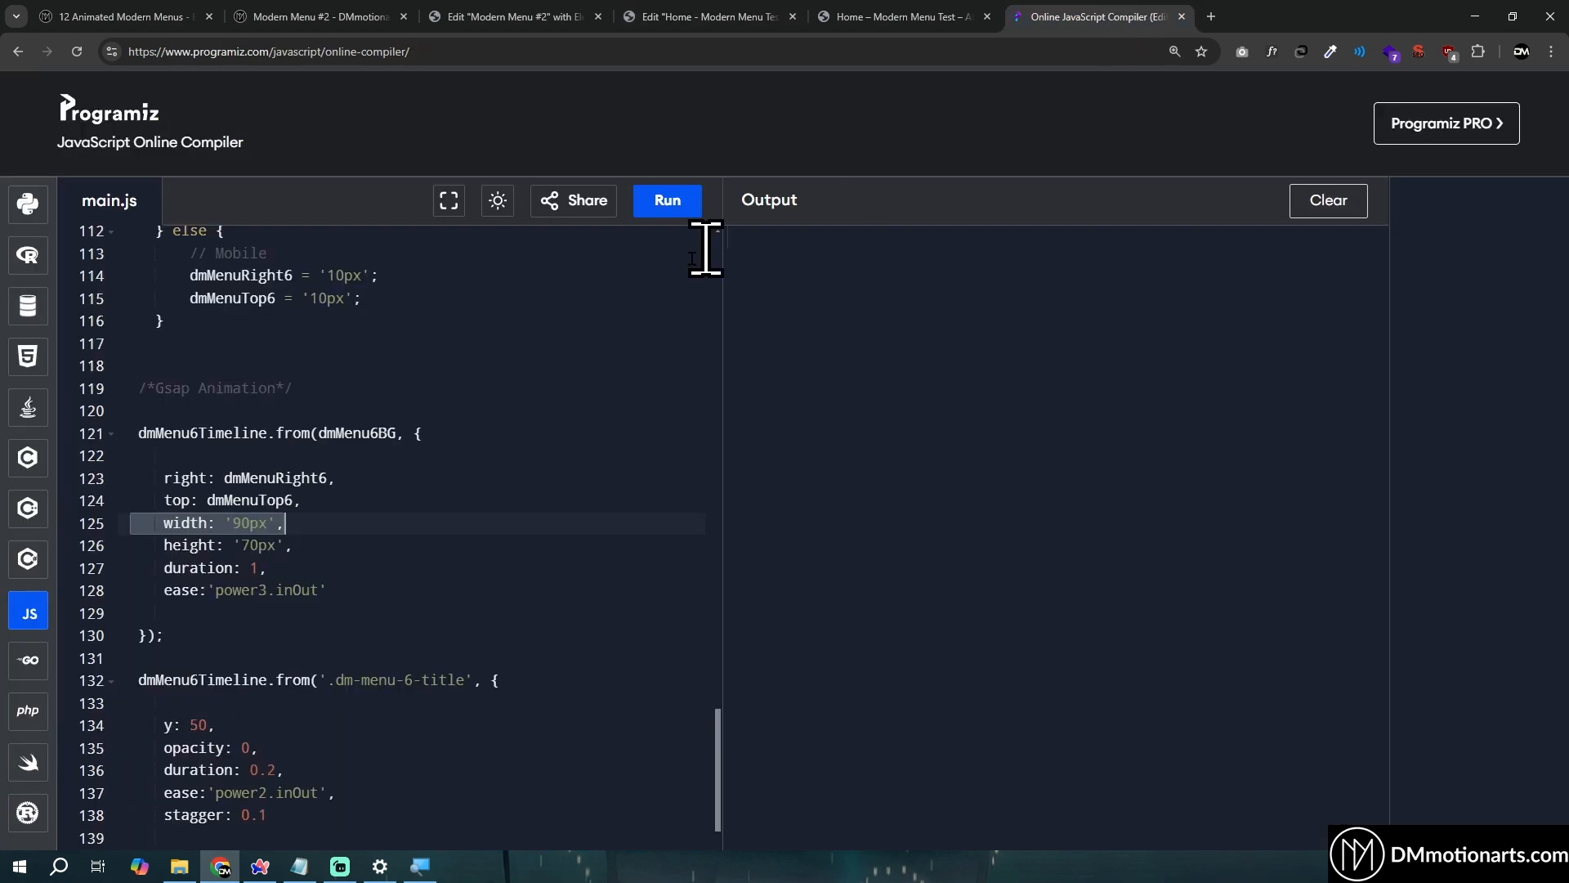
{"action": "scroll", "coordinate": [235, 523], "scroll_direction": "up", "scroll_amount": 5}
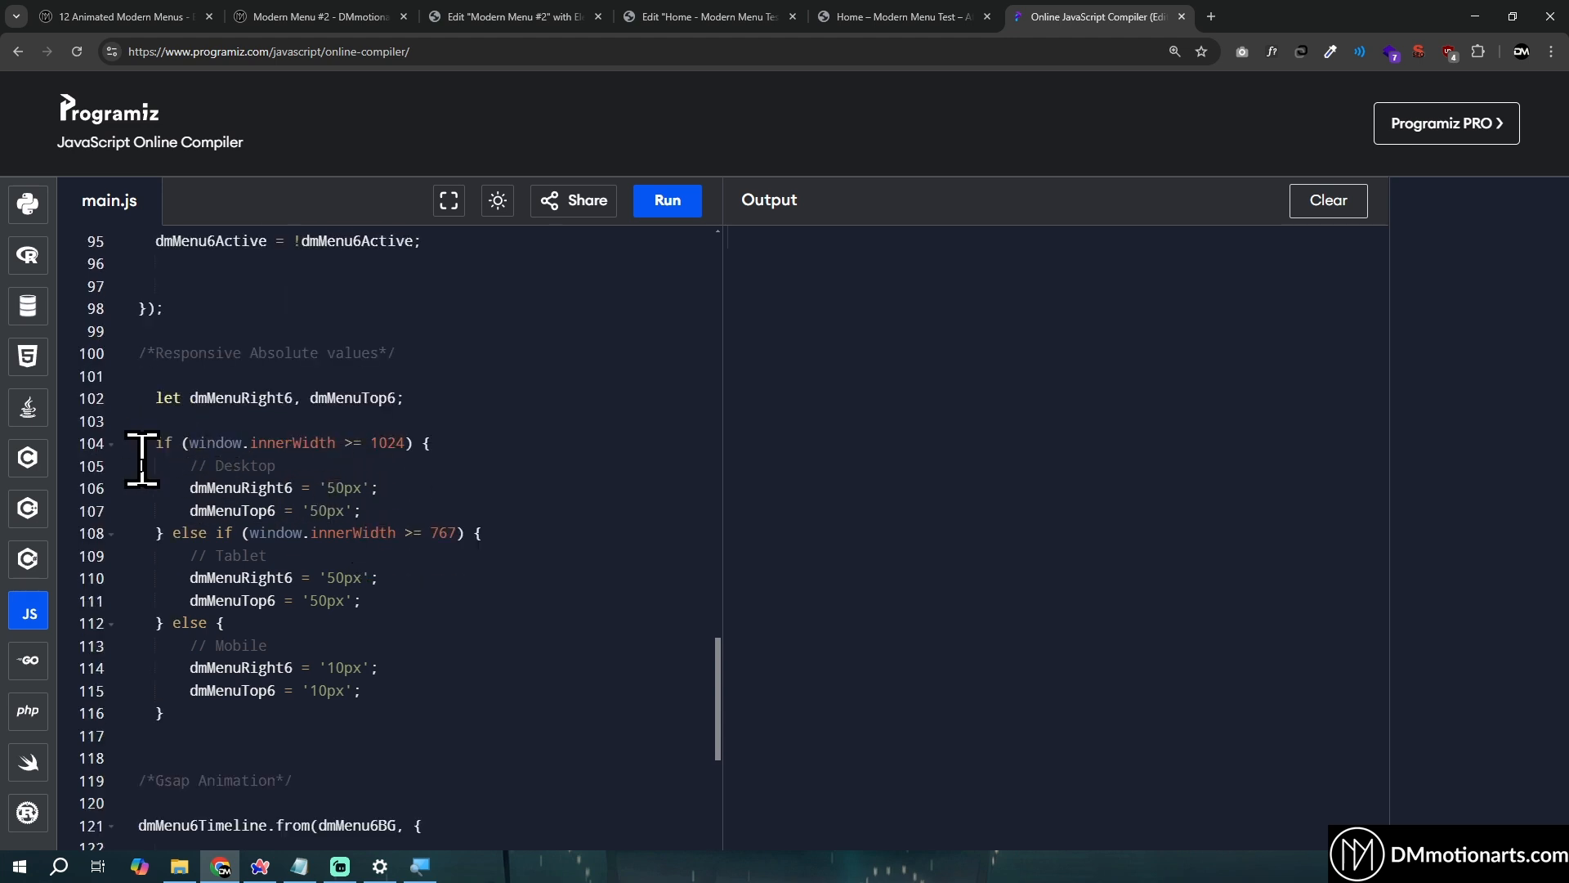
{"action": "left_click_drag", "start_coordinate": [182, 466], "coordinate": [328, 511]}
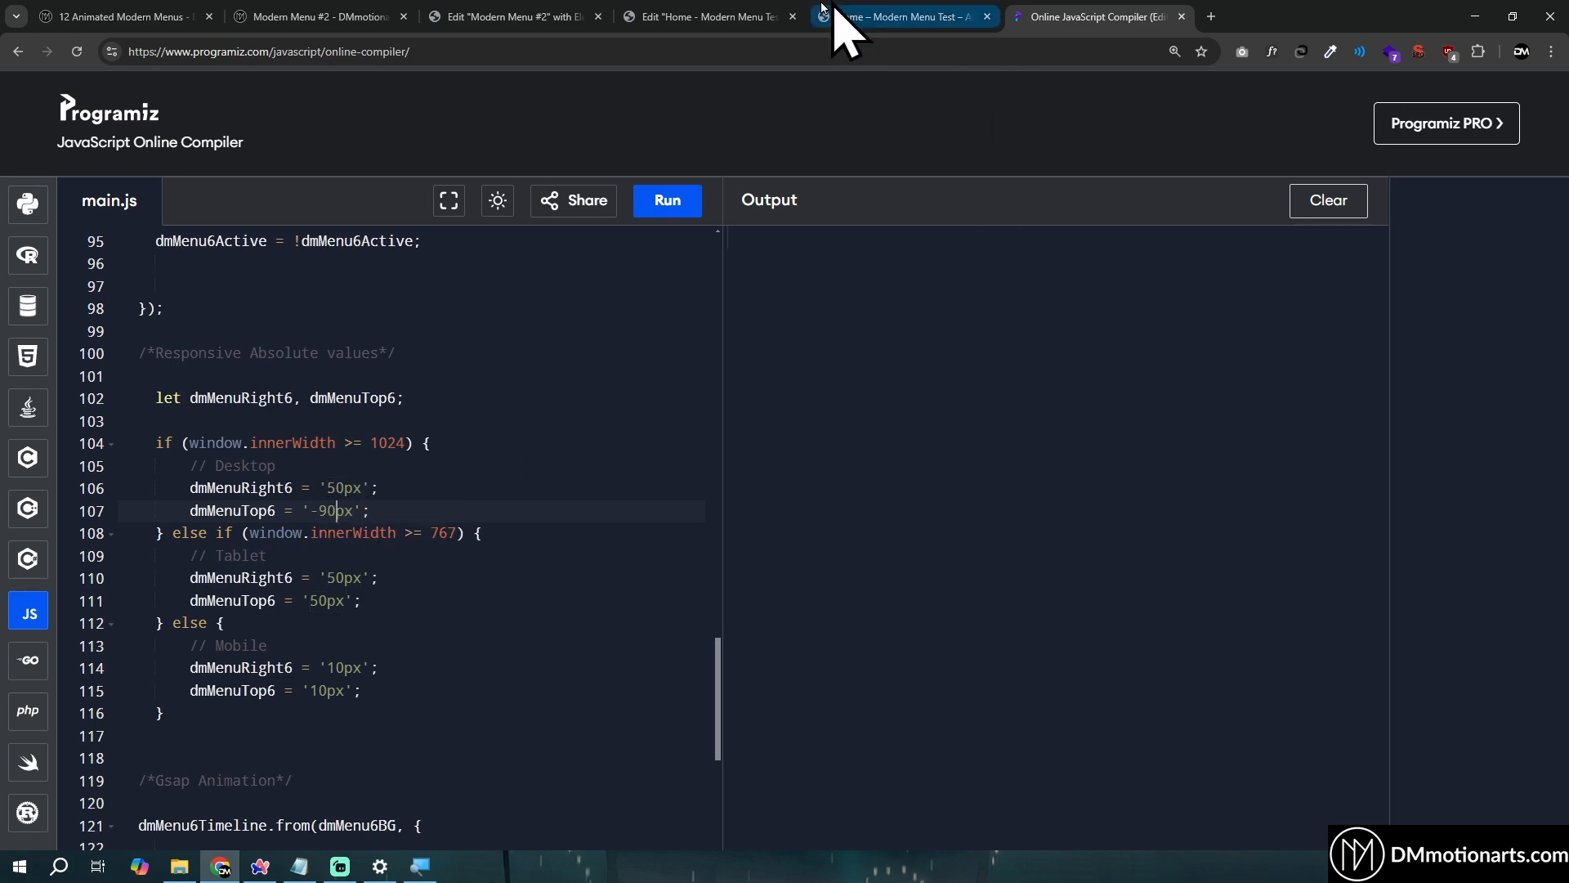
{"action": "left_click", "coordinate": [739, 18]}
{"action": "left_click", "coordinate": [222, 429]}
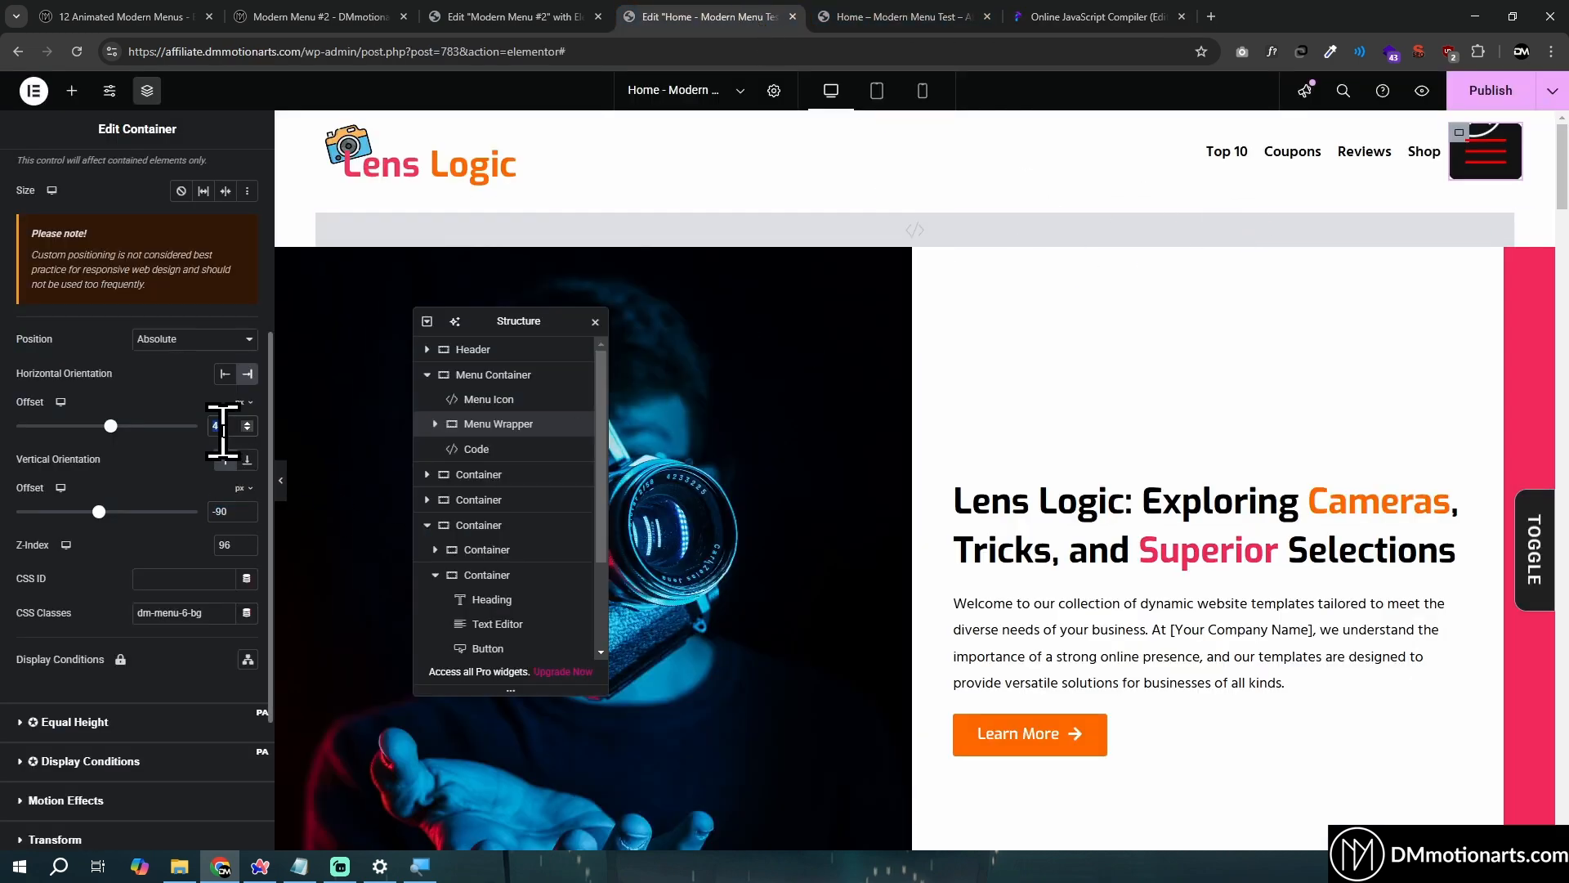
{"action": "left_click", "coordinate": [1062, 17]}
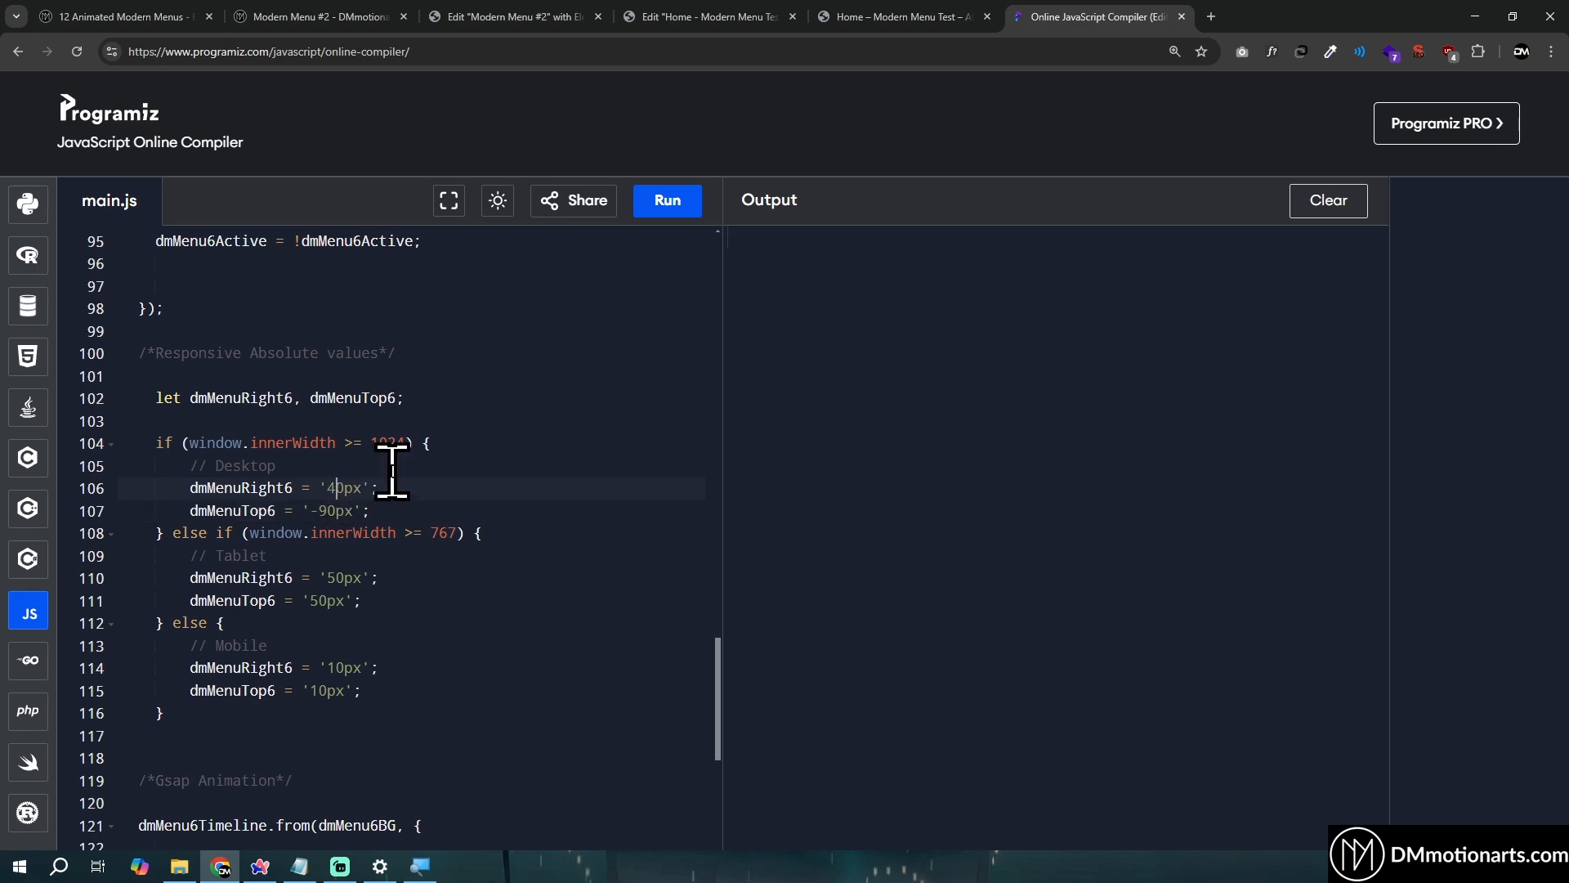
Check the Home page preview and the responsive values in Programiz, then view the Code widget's CSS rule in the Home page's Elementor editor
{"action": "left_click", "coordinate": [929, 17]}
{"action": "left_click", "coordinate": [728, 17]}
{"action": "left_click", "coordinate": [950, 10]}
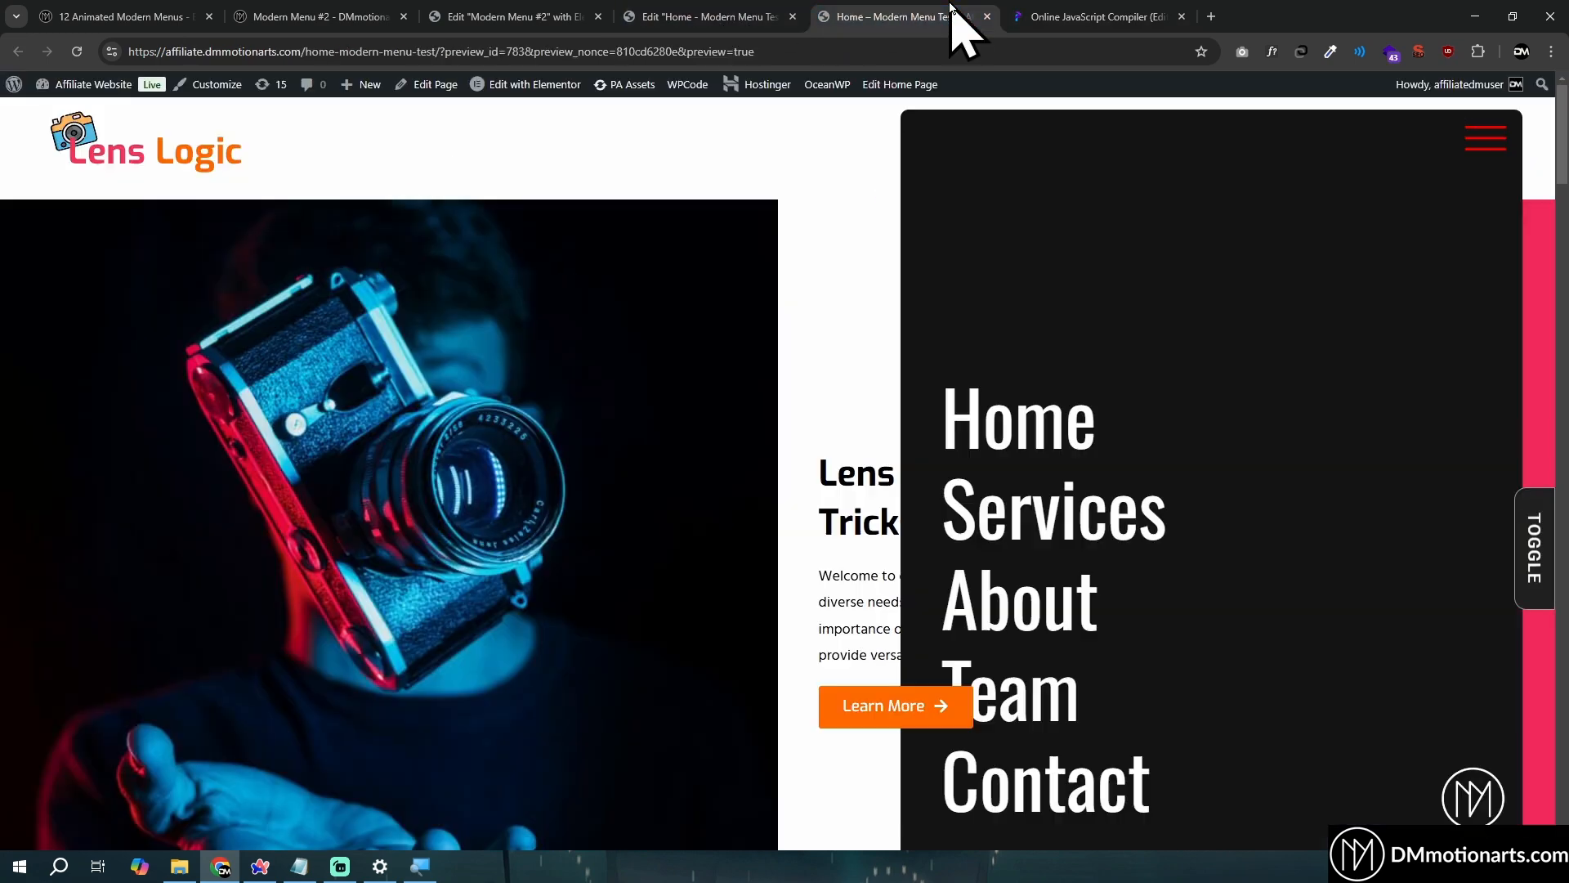
{"action": "left_click", "coordinate": [1066, 15]}
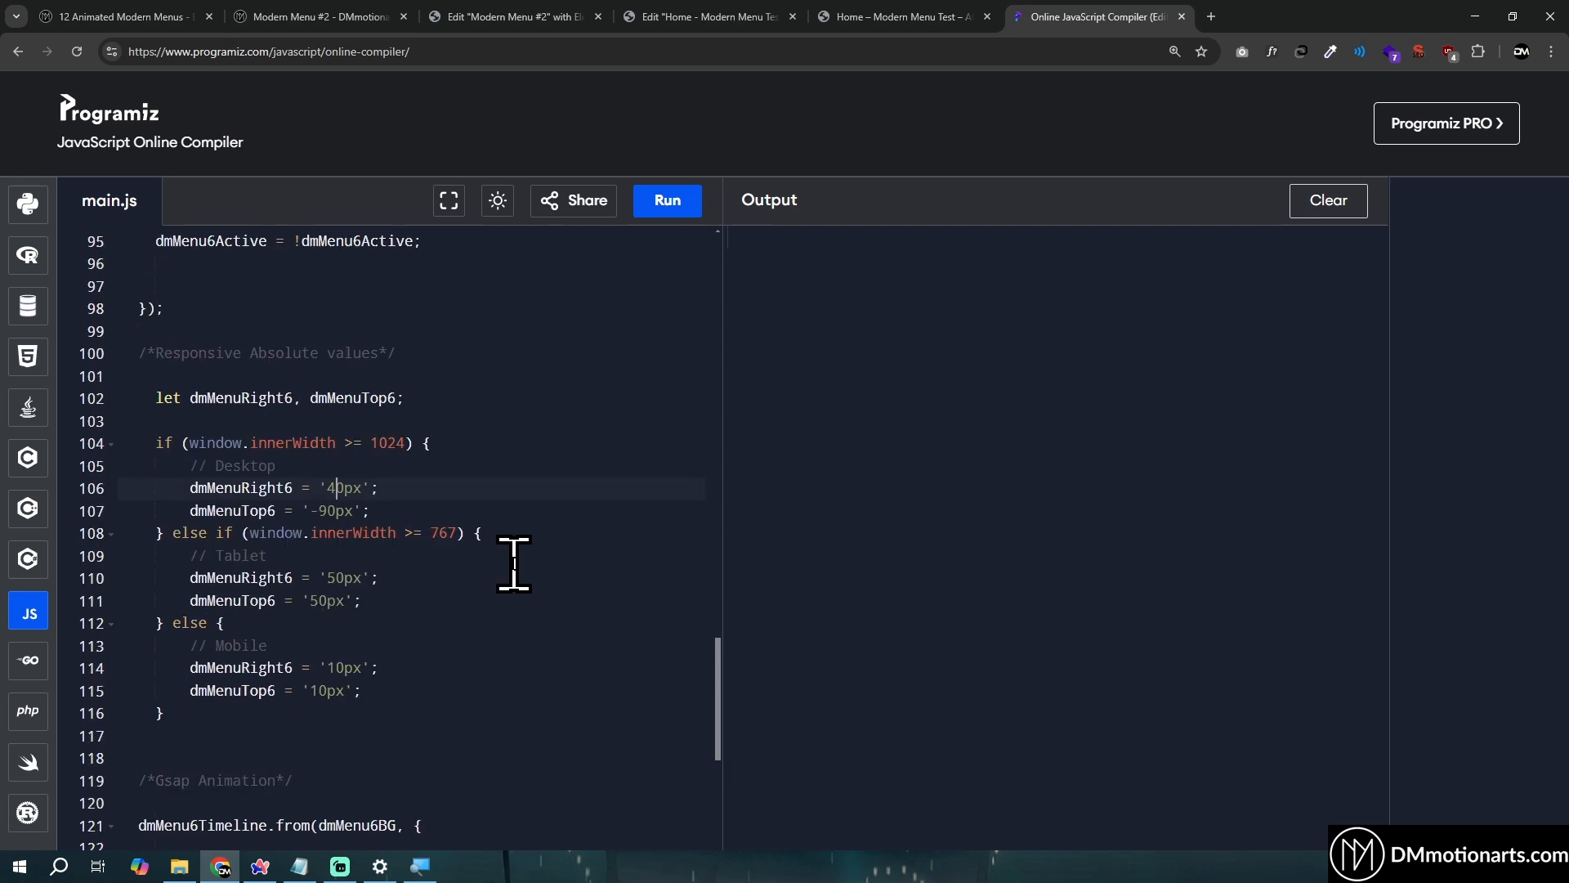
{"action": "left_click", "coordinate": [672, 18]}
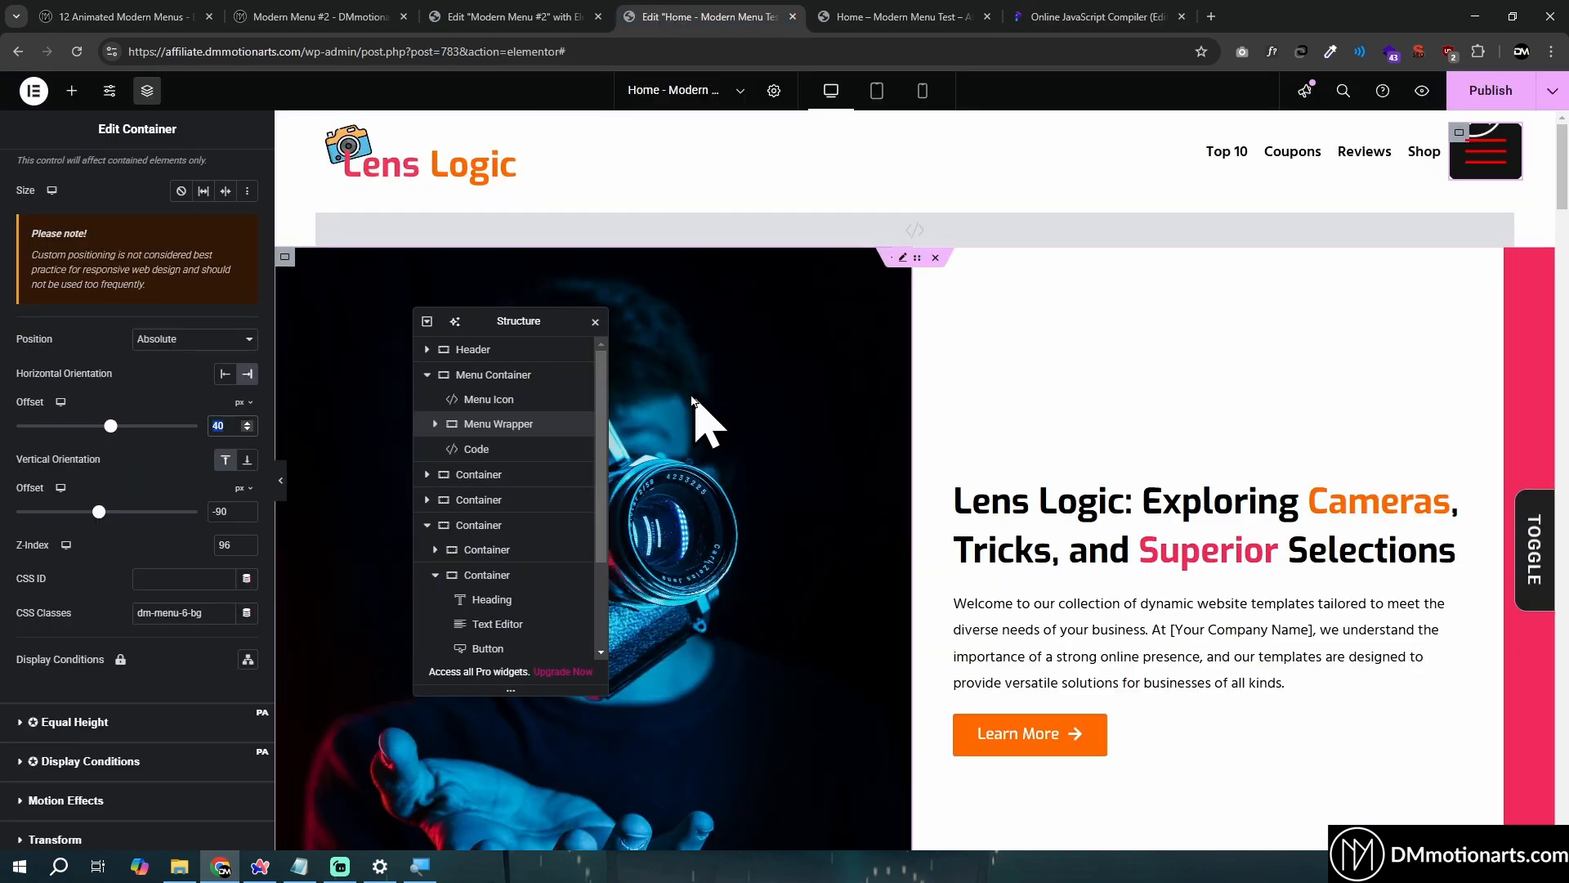
{"action": "left_click", "coordinate": [482, 449]}
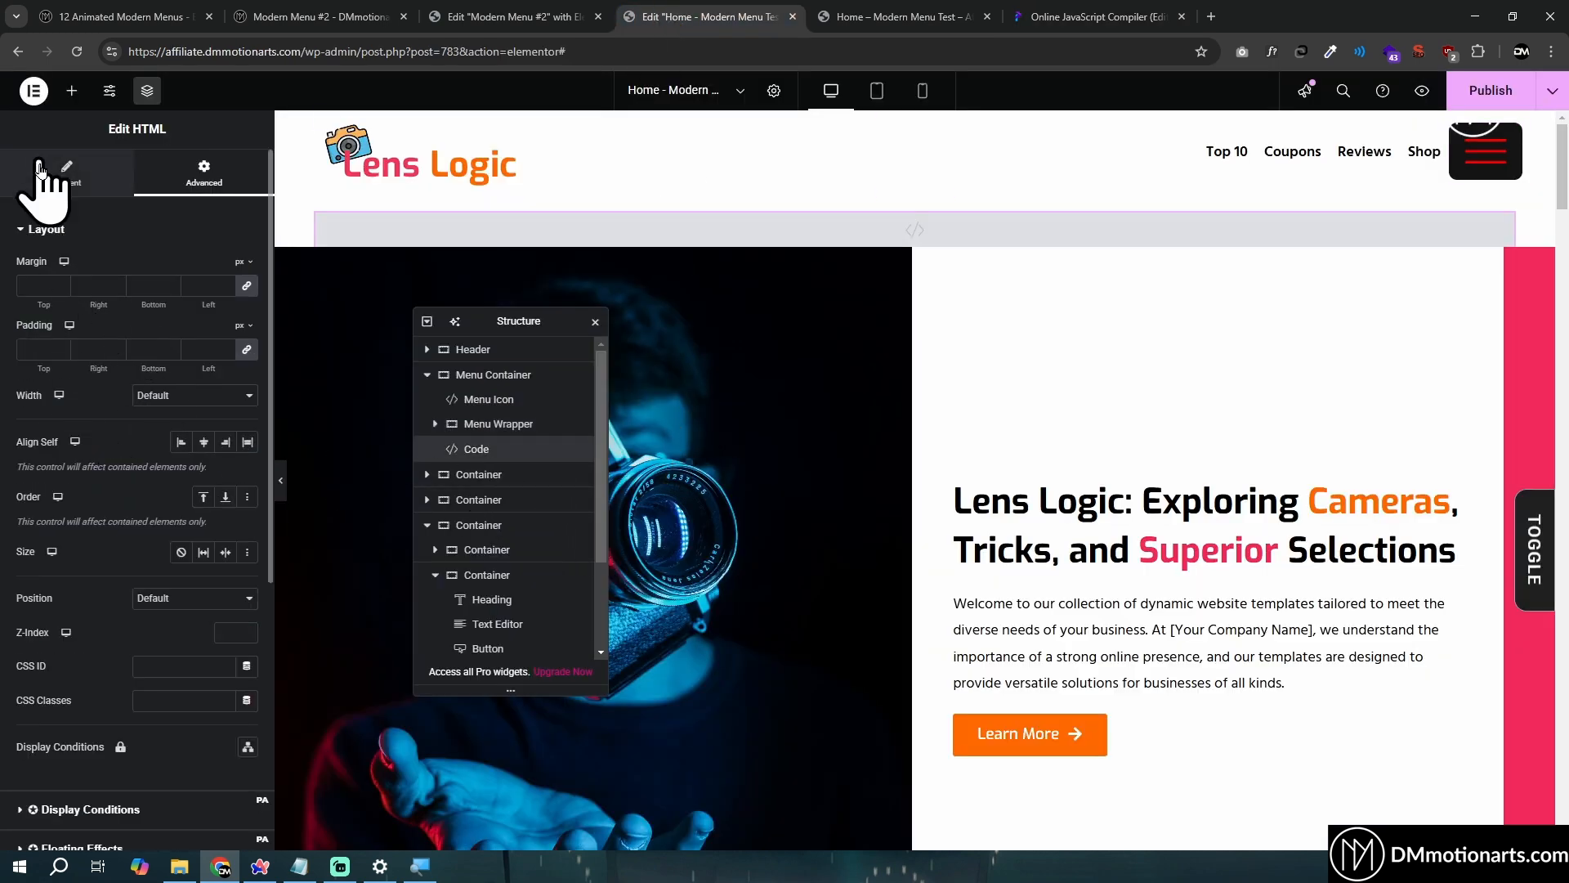
{"action": "left_click", "coordinate": [45, 173]}
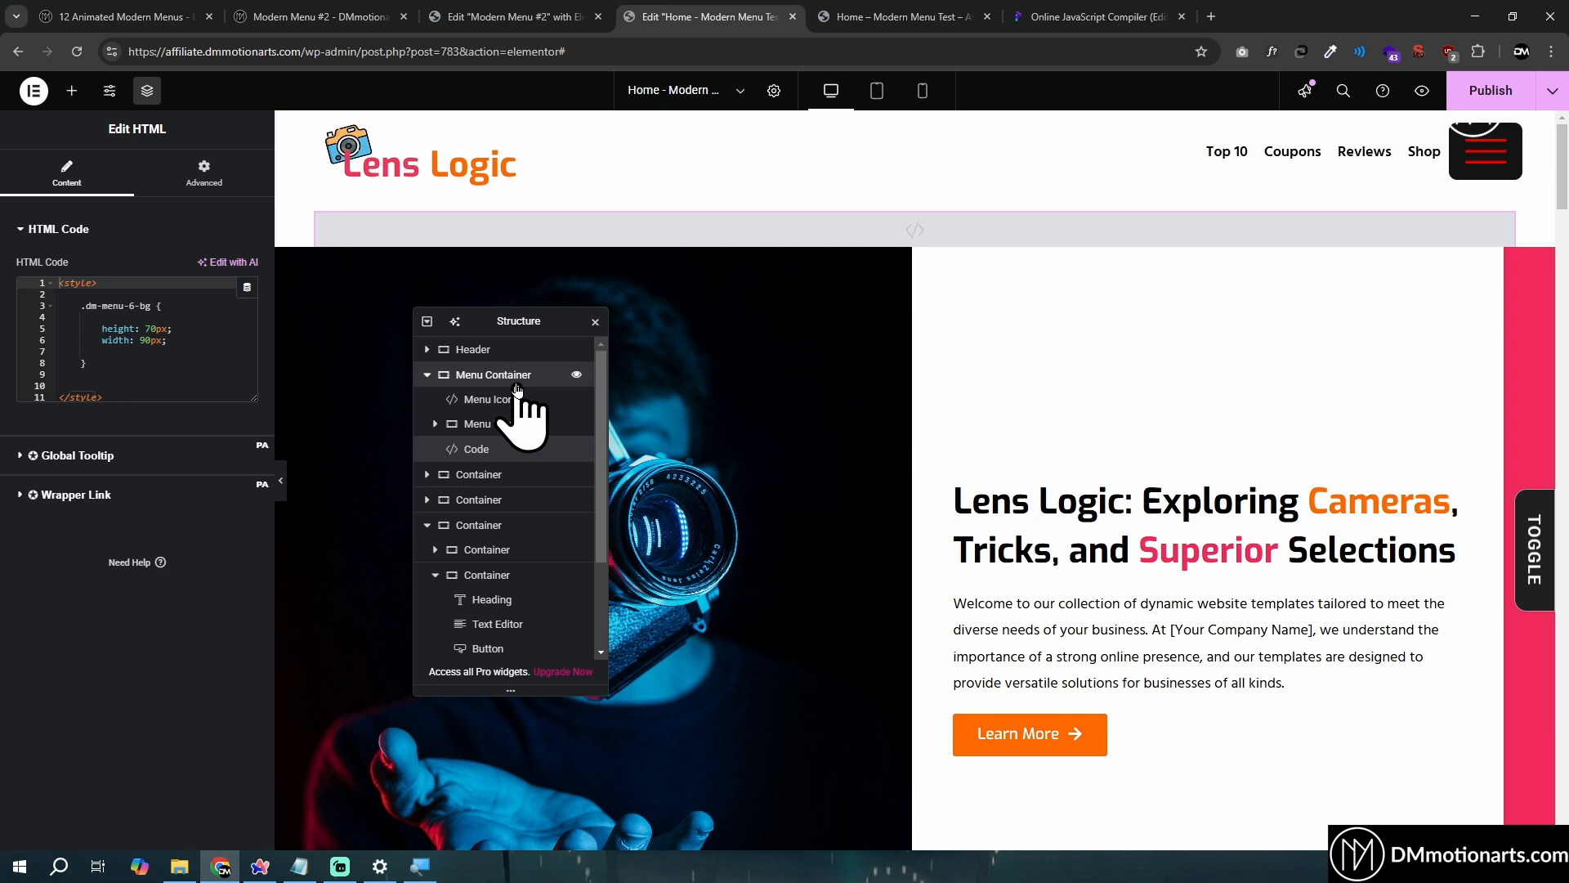
{"action": "left_click", "coordinate": [490, 374]}
{"action": "left_click", "coordinate": [488, 399]}
{"action": "left_click", "coordinate": [527, 425]}
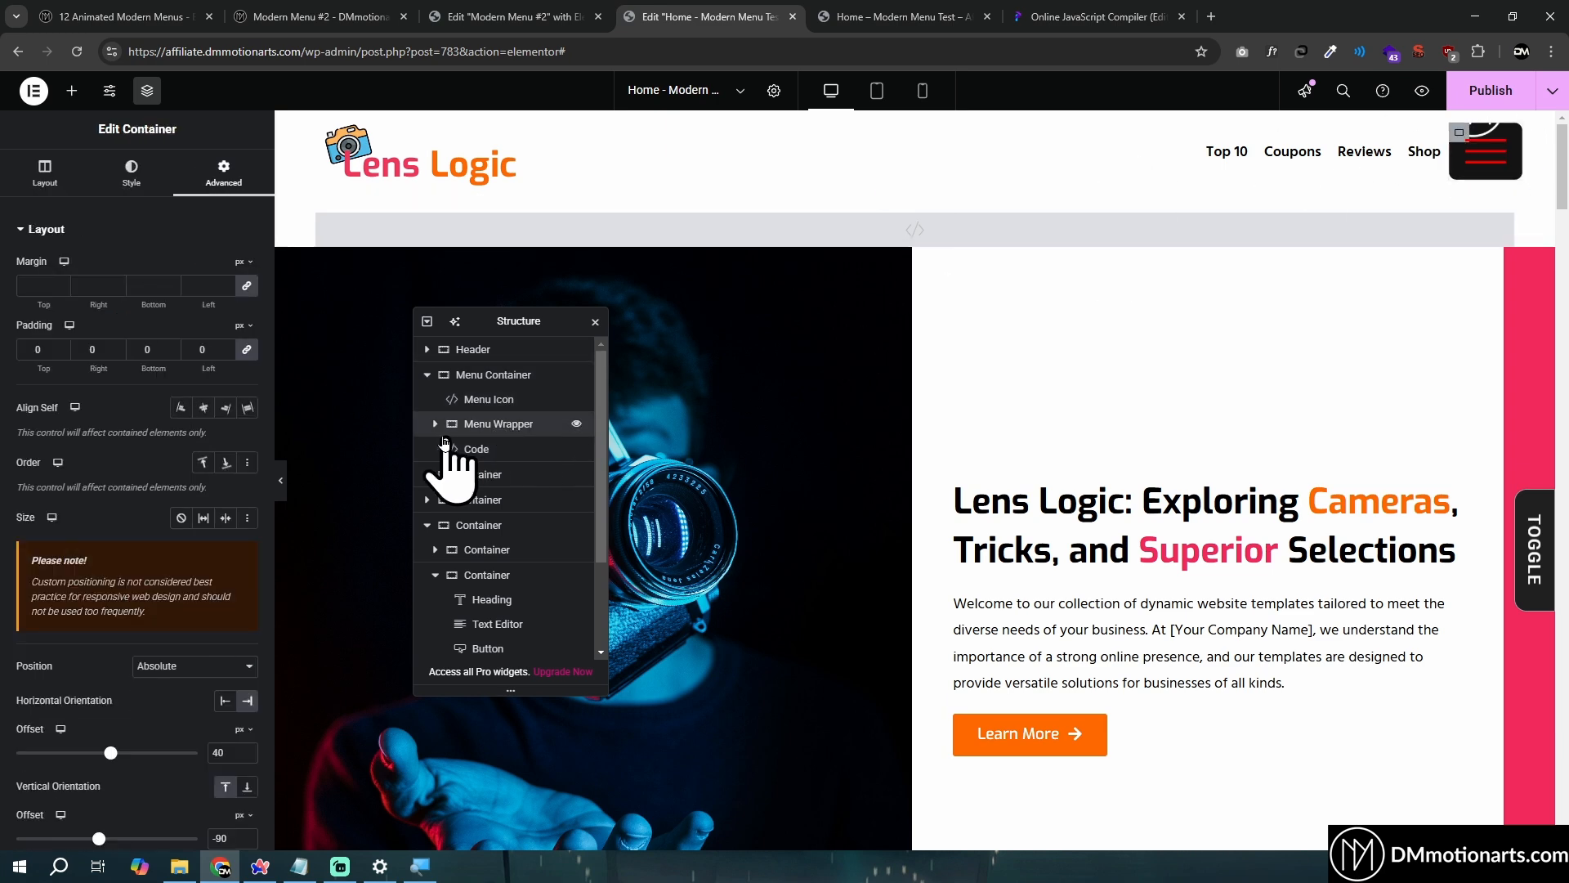
{"action": "left_click", "coordinate": [875, 92]}
{"action": "scroll", "coordinate": [133, 482], "scroll_direction": "down", "scroll_amount": 4}
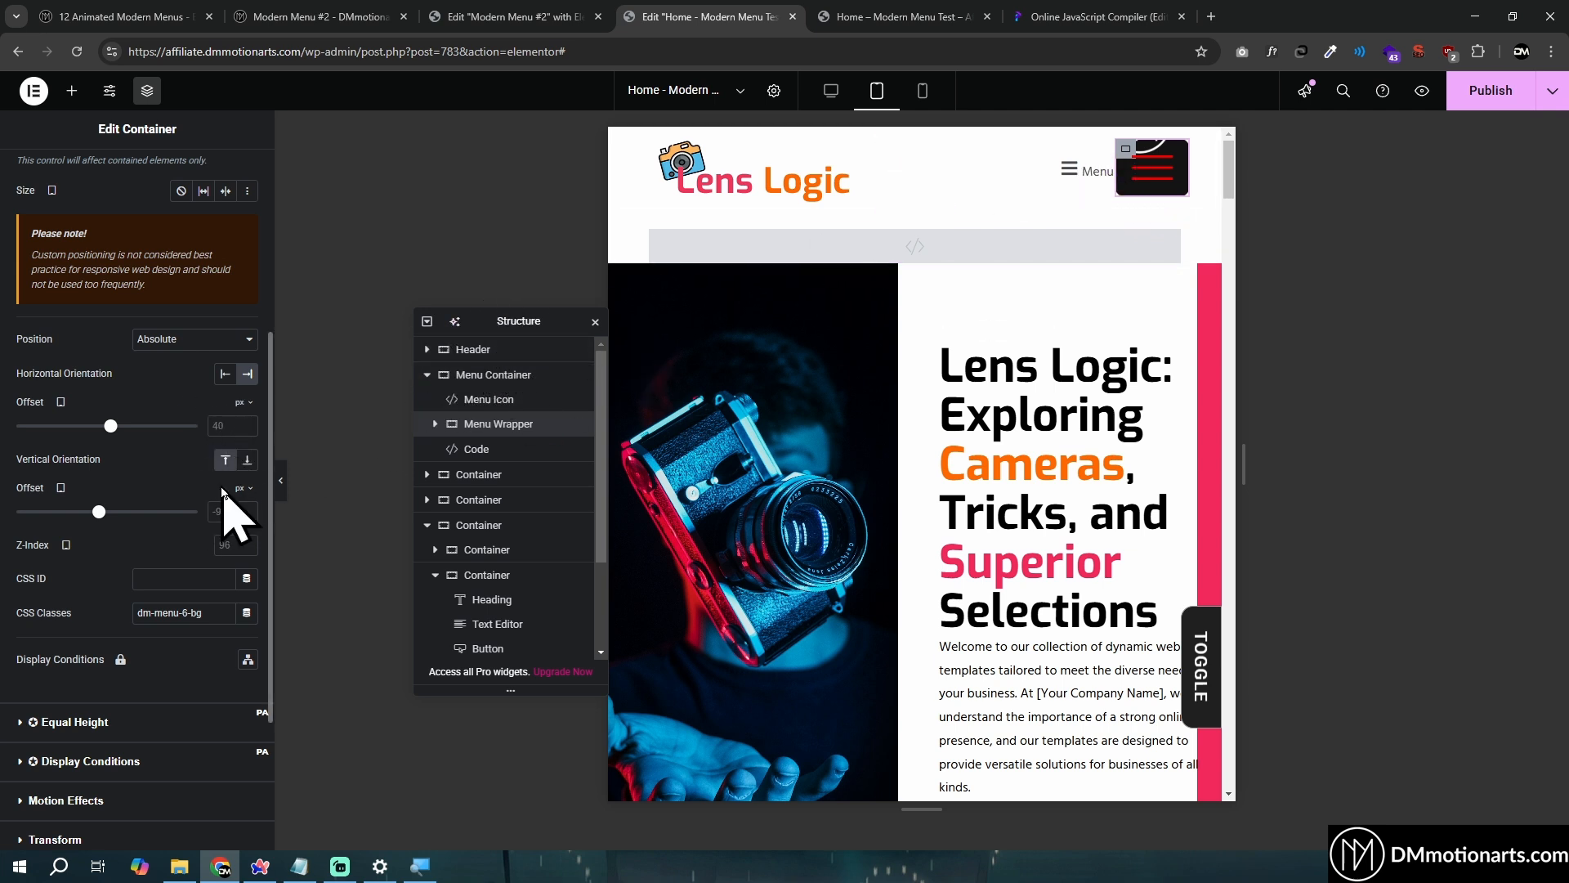
{"action": "left_click", "coordinate": [1071, 8]}
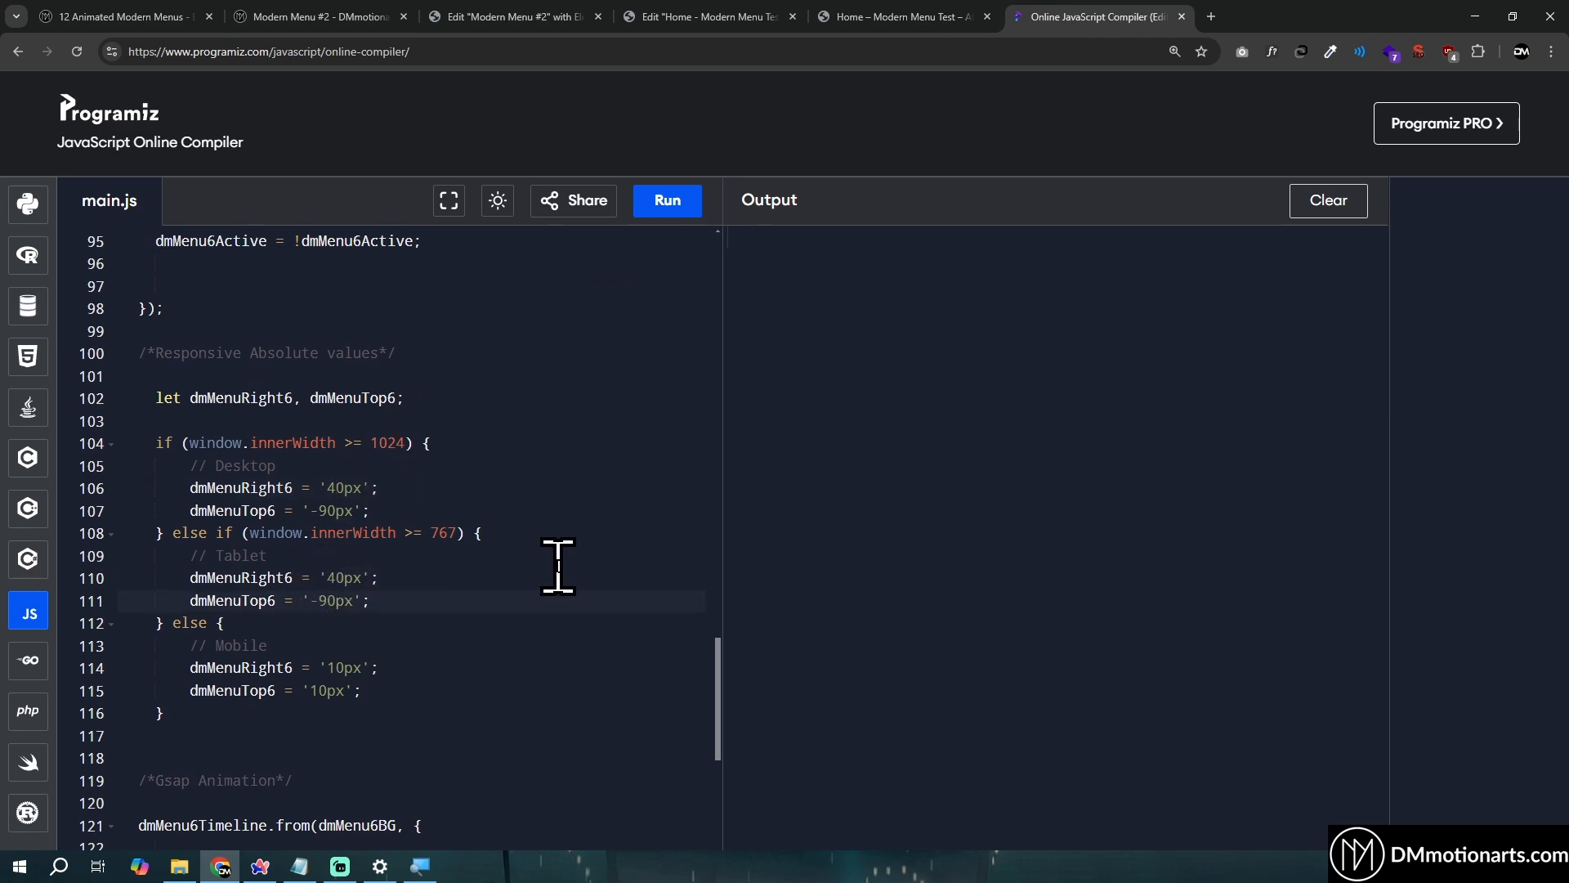
In the Home page's mobile editing view, hide the headings inside the Menu Wrapper
{"action": "left_click", "coordinate": [705, 17]}
{"action": "left_click", "coordinate": [922, 91]}
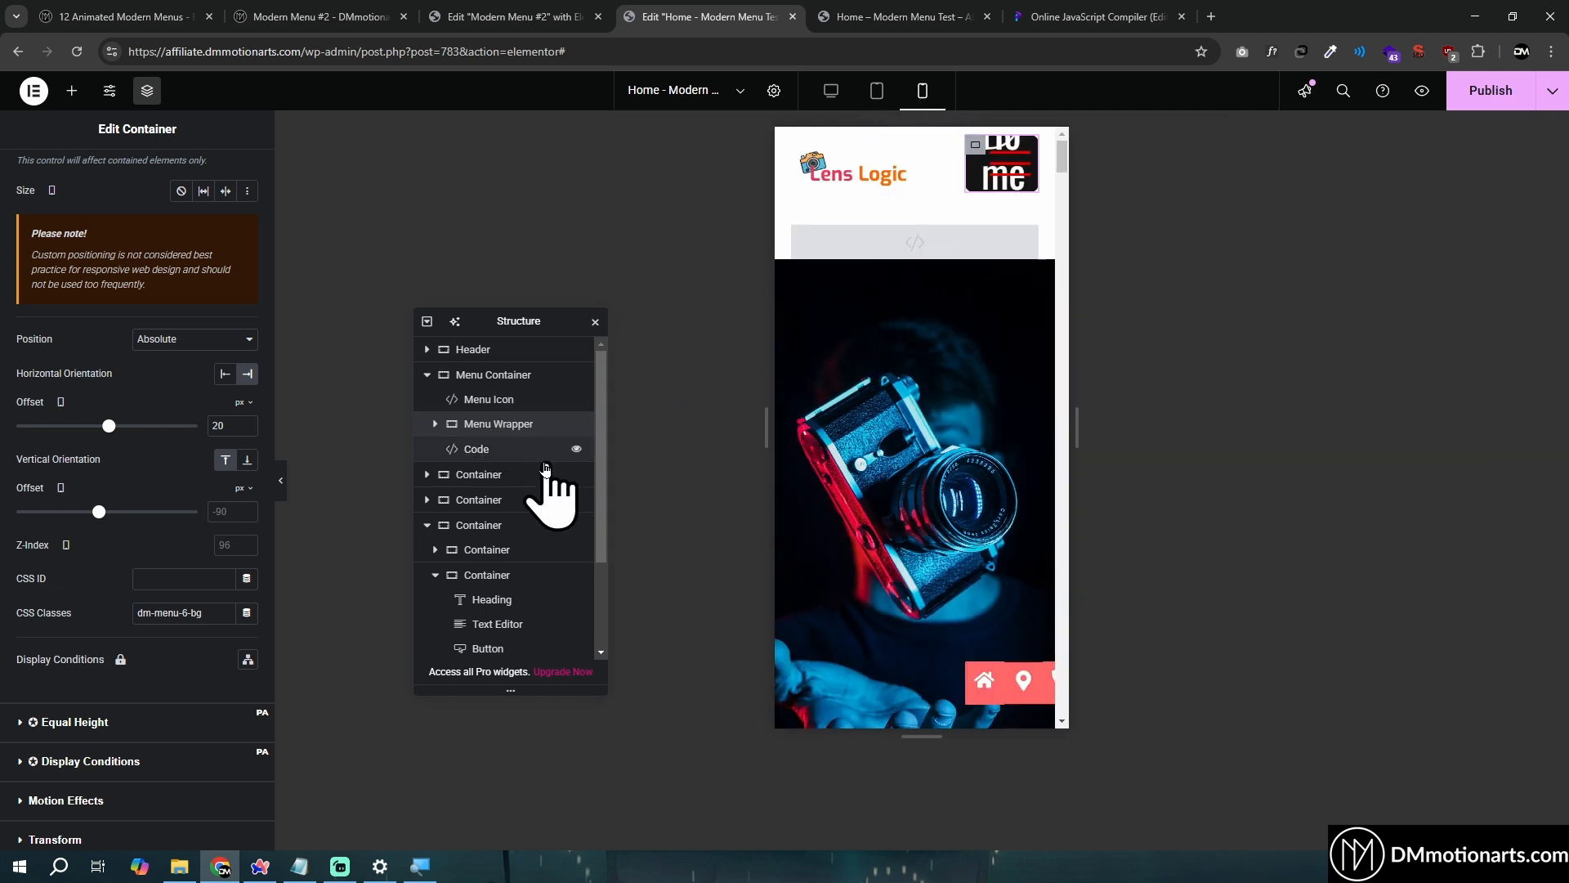
{"action": "left_click", "coordinate": [435, 423]}
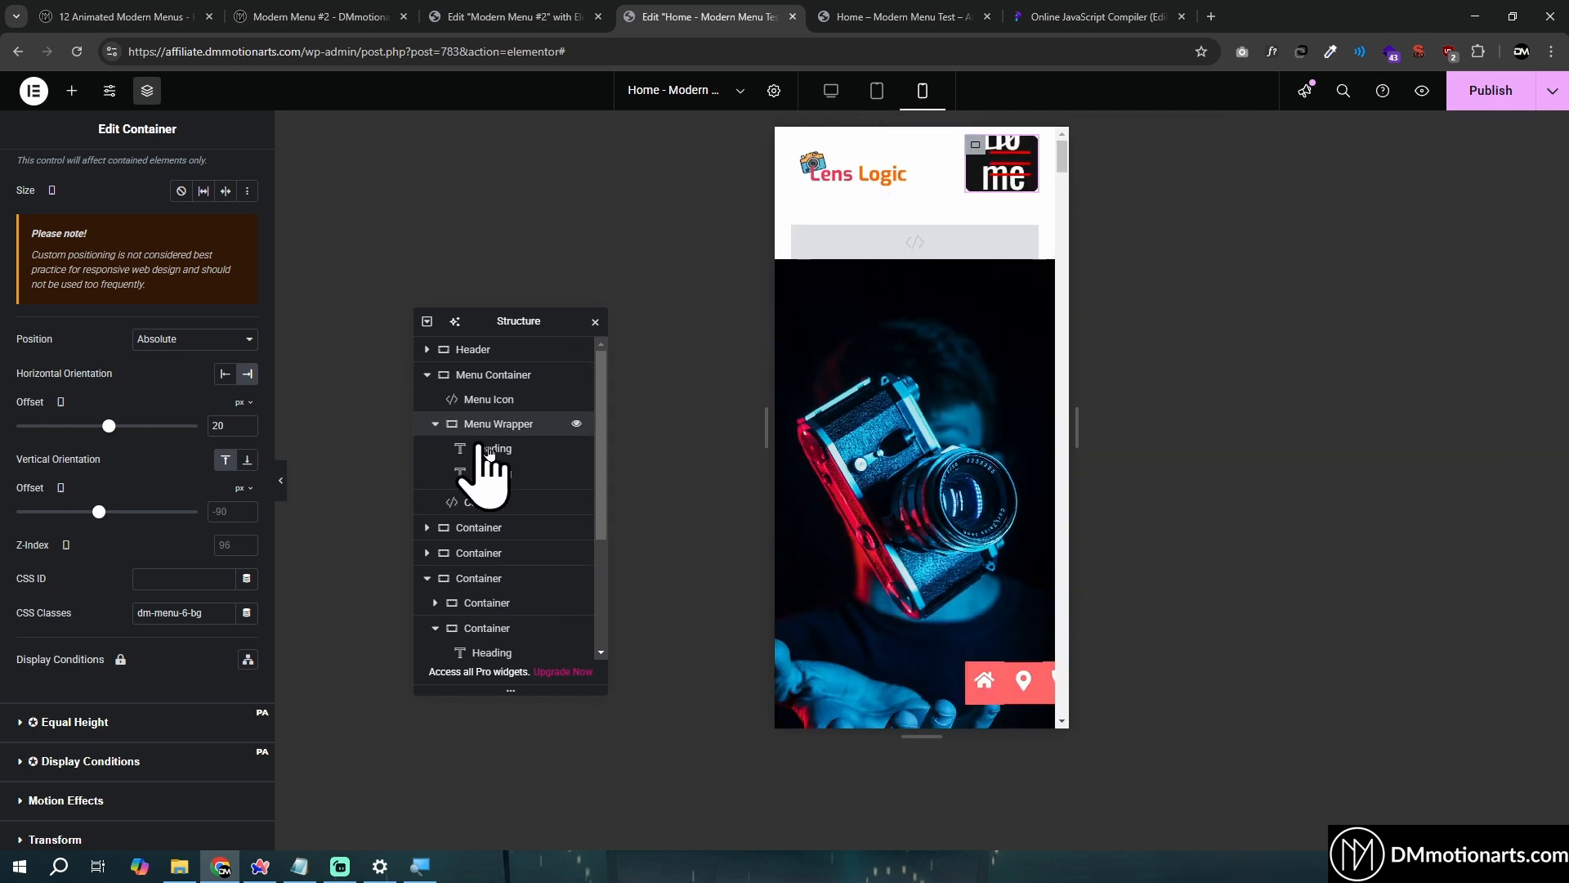
{"action": "left_click", "coordinate": [577, 498]}
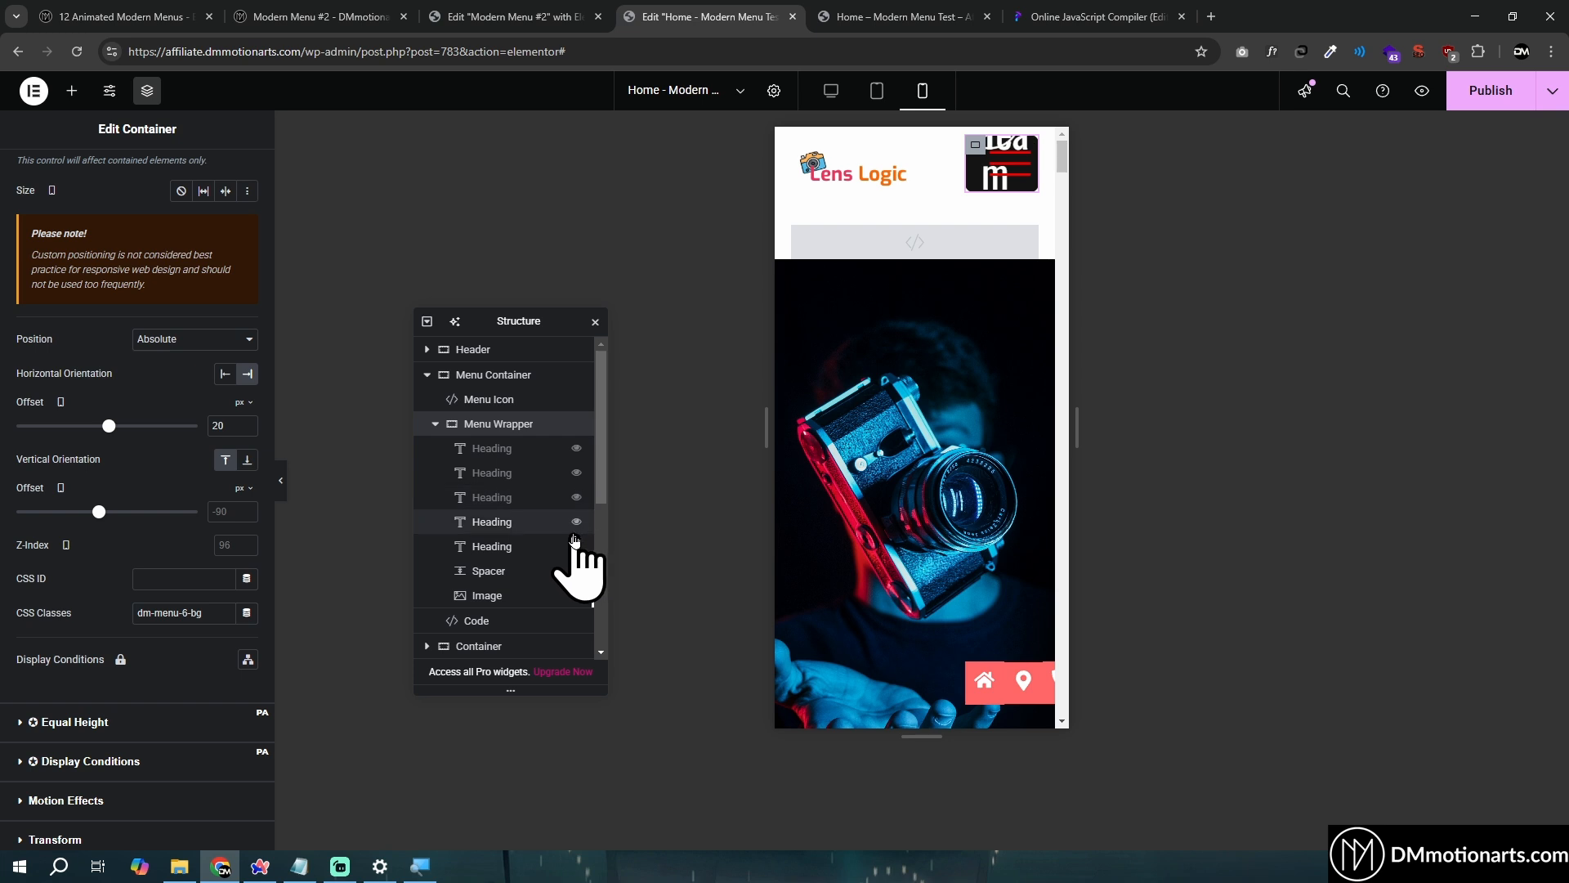
{"action": "left_click", "coordinate": [577, 522]}
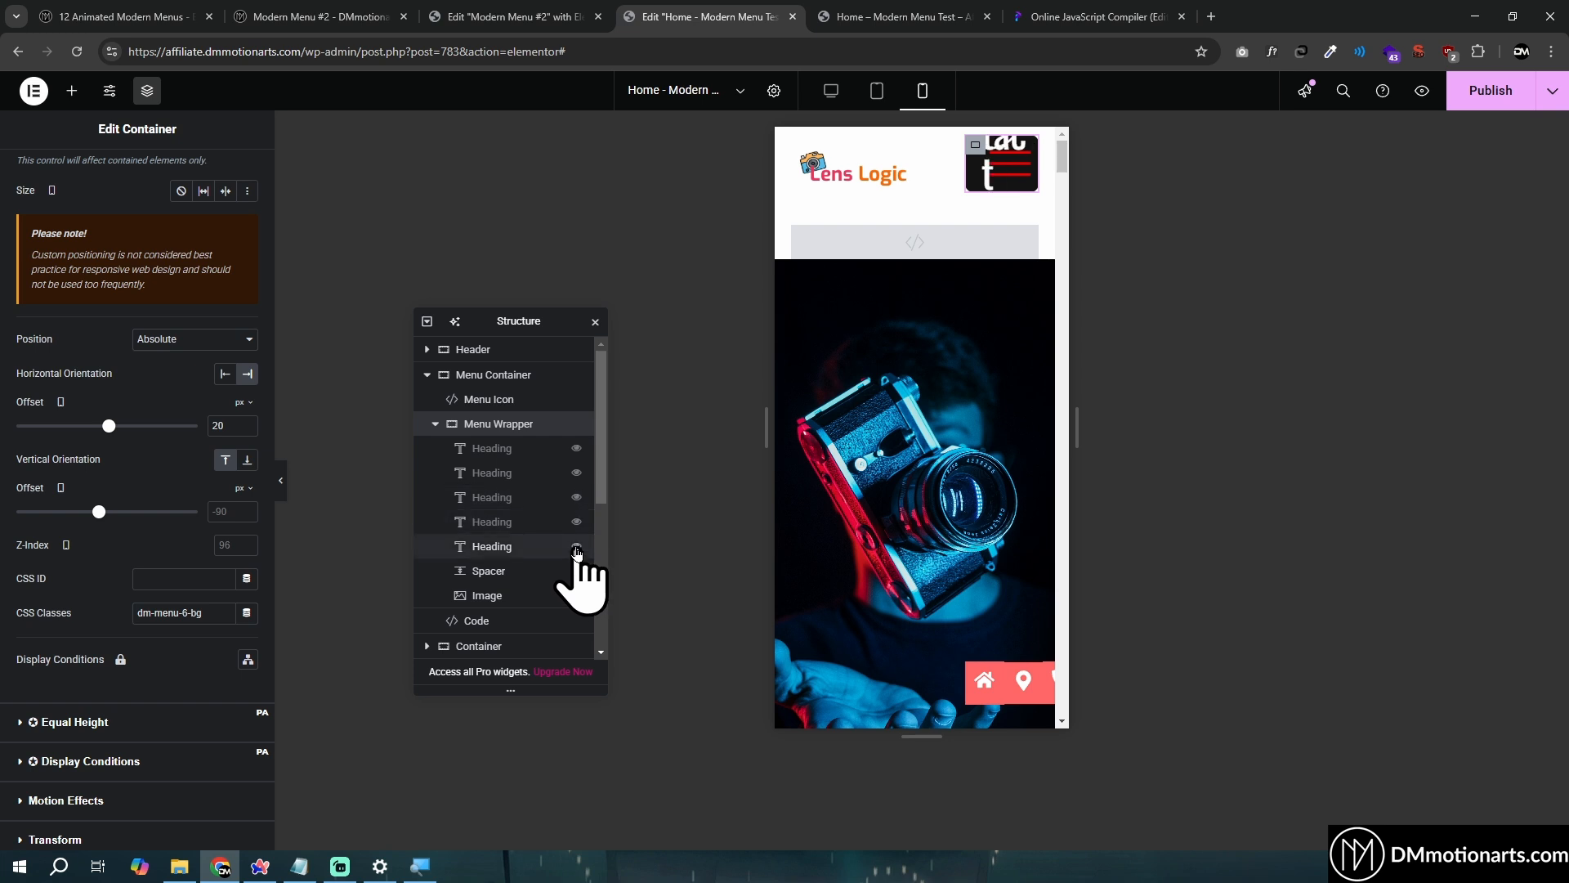
Set the Menu Wrapper's mobile horizontal offset to 10 px
{"action": "left_click", "coordinate": [427, 374]}
{"action": "left_click", "coordinate": [512, 383]}
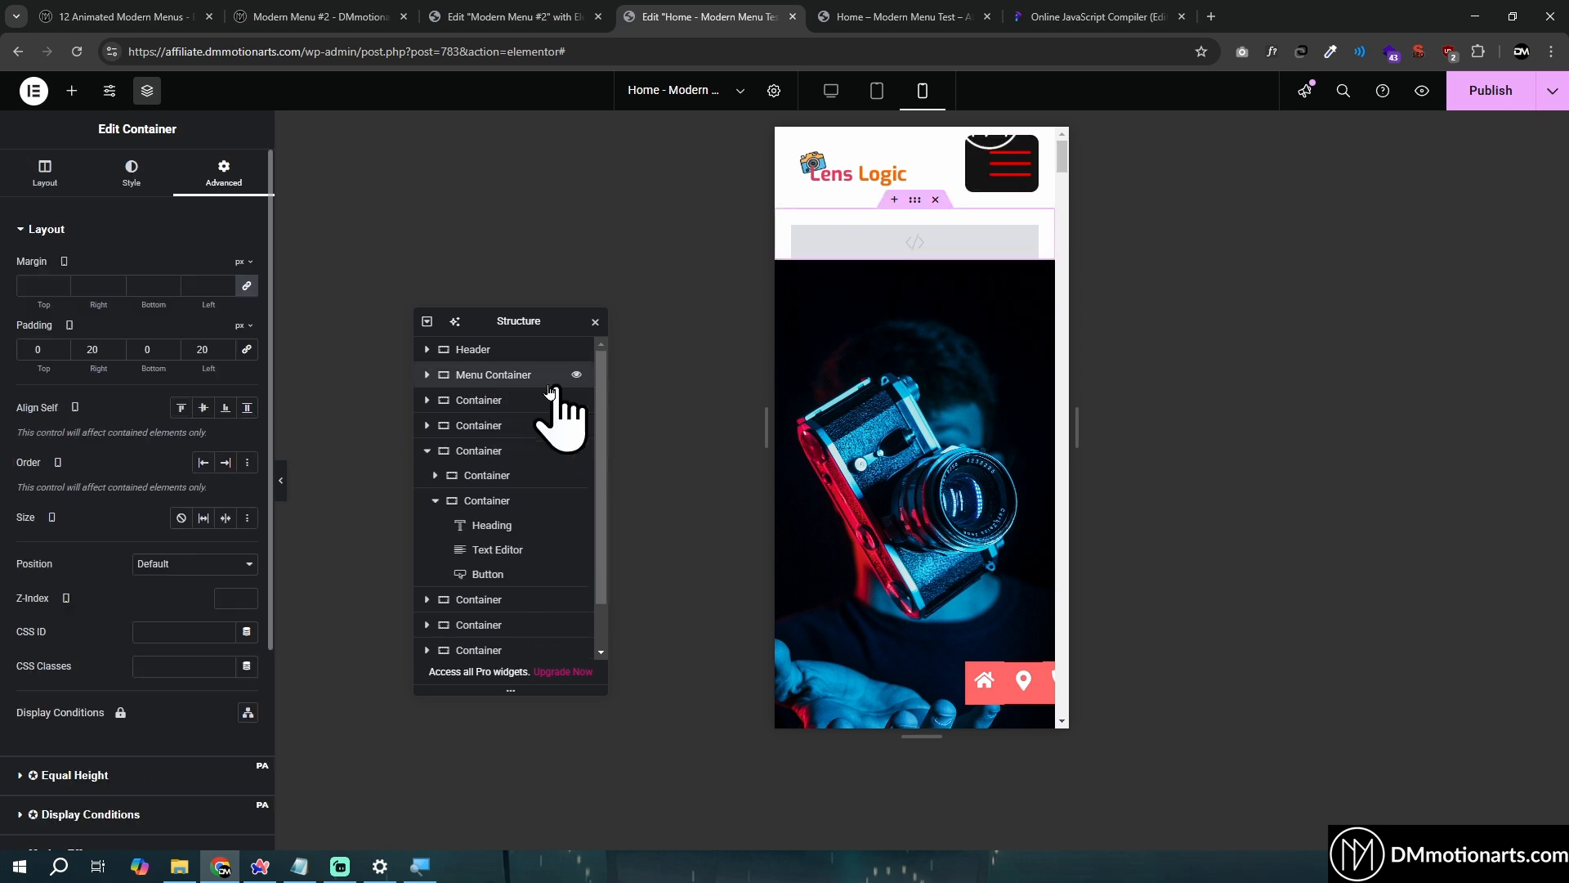
{"action": "left_click", "coordinate": [435, 393]}
{"action": "left_click", "coordinate": [429, 379]}
{"action": "left_click", "coordinate": [497, 423]}
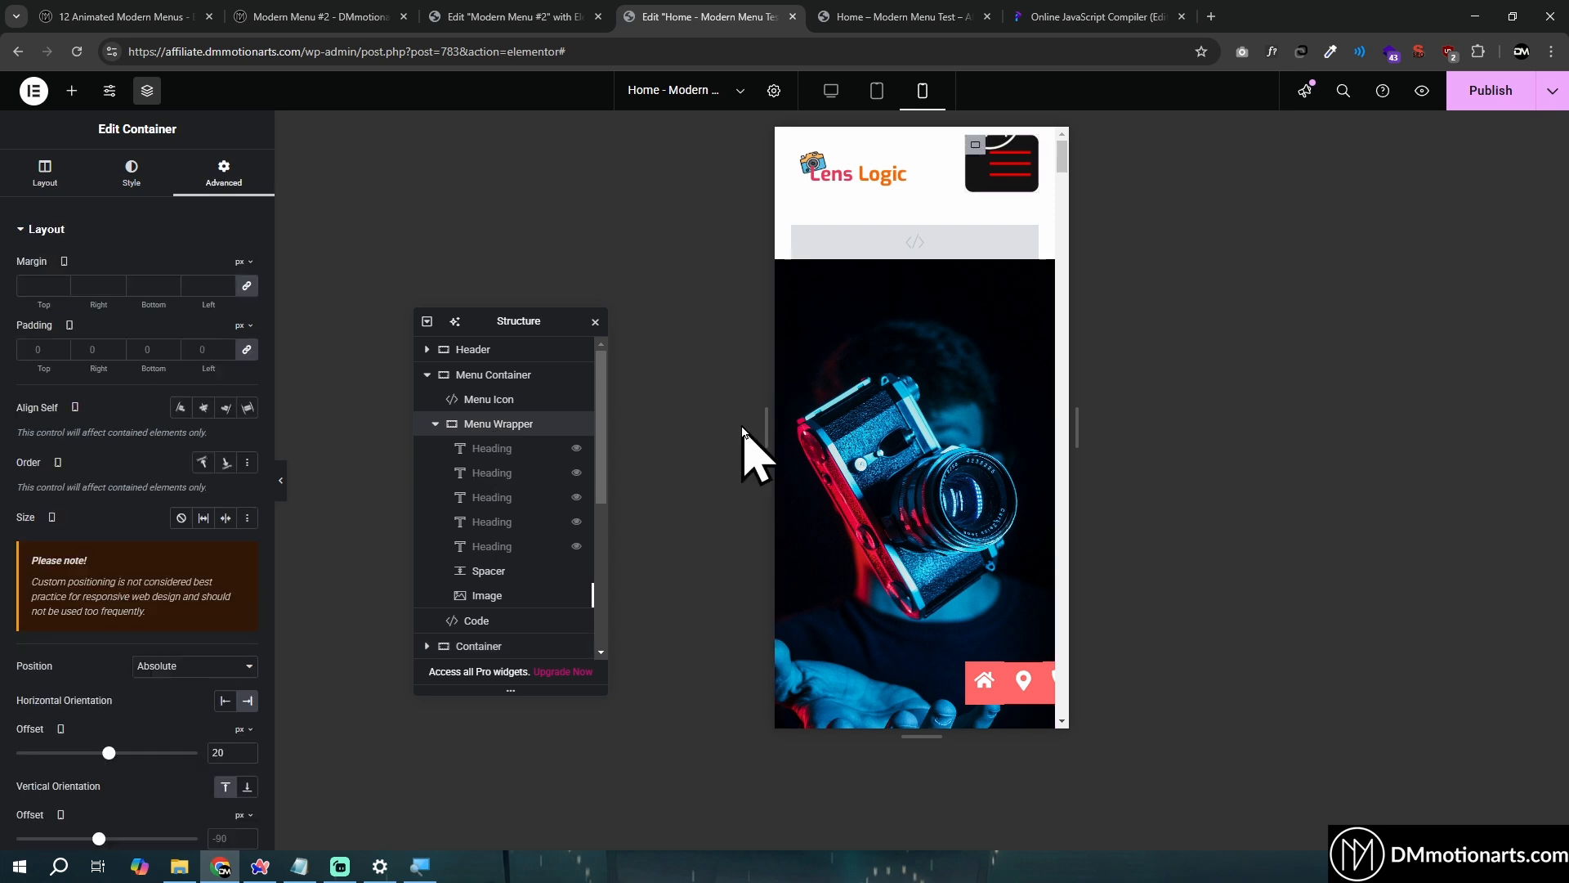
{"action": "scroll", "coordinate": [122, 490], "scroll_direction": "down", "scroll_amount": 3}
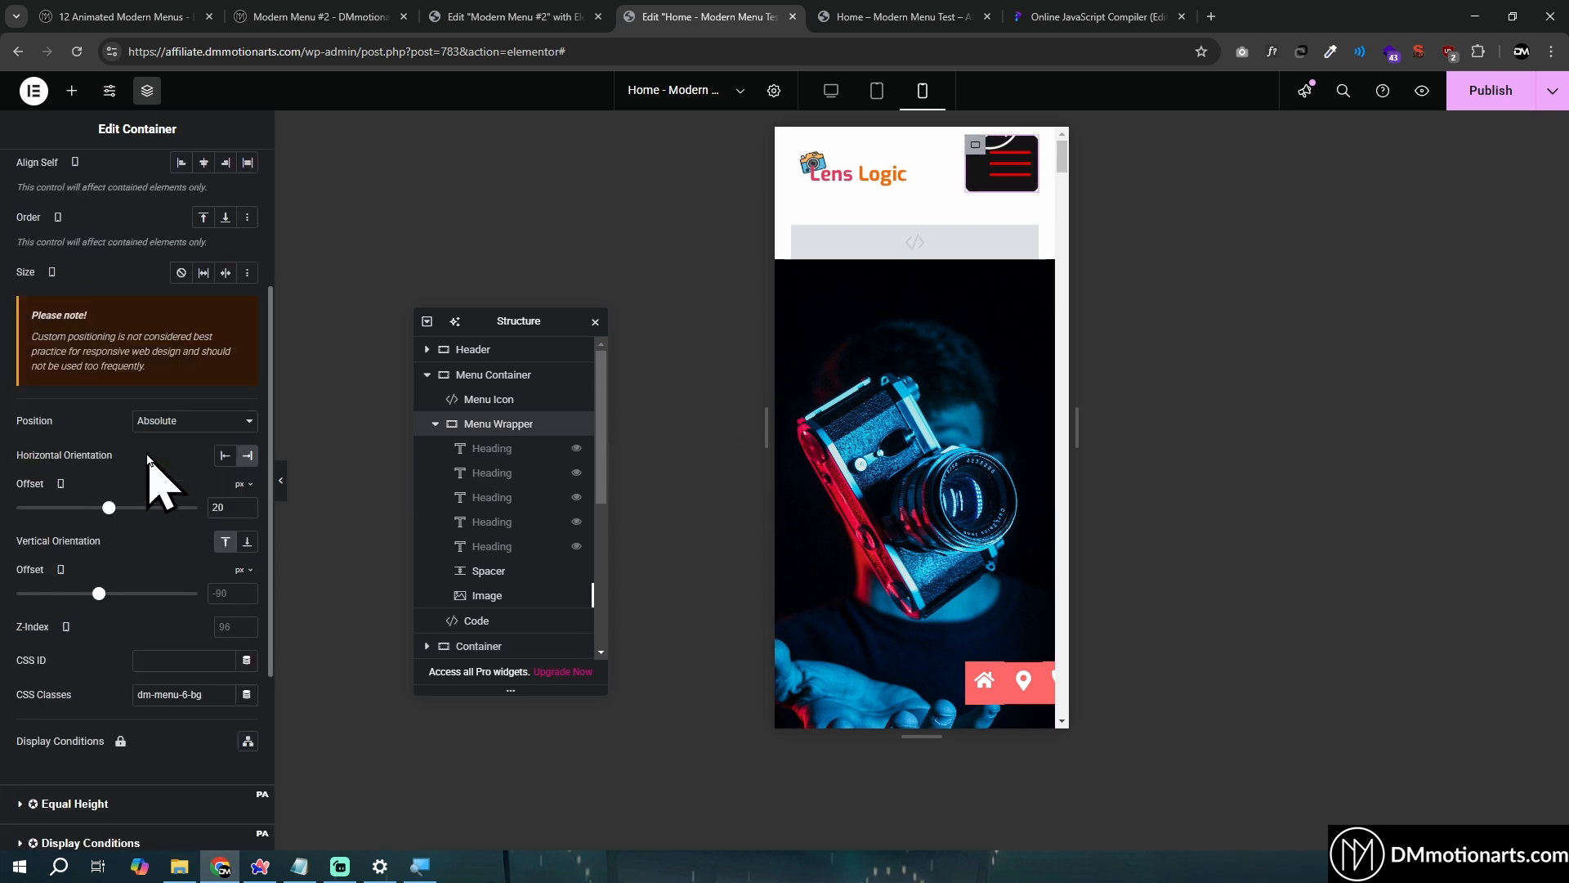
{"action": "left_click", "coordinate": [214, 508]}
{"action": "type", "text": "1"}
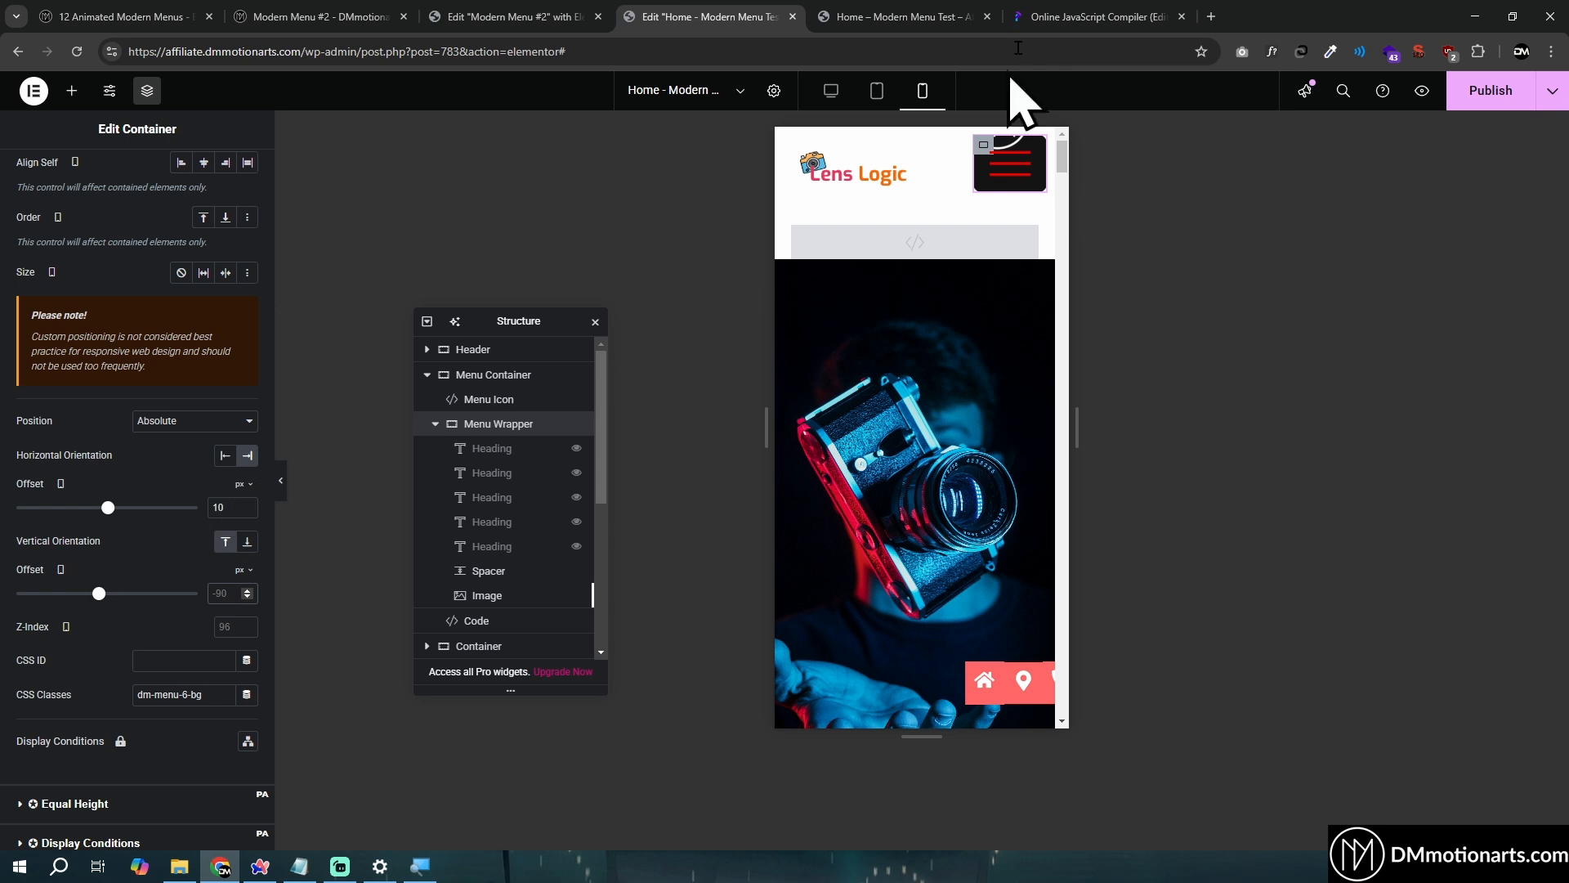
In the Programiz script, set the mobile dmMenuTop6 to '-90px' and select the whole script
{"action": "left_click", "coordinate": [1054, 18]}
{"action": "scroll", "coordinate": [351, 666], "scroll_direction": "down", "scroll_amount": 1}
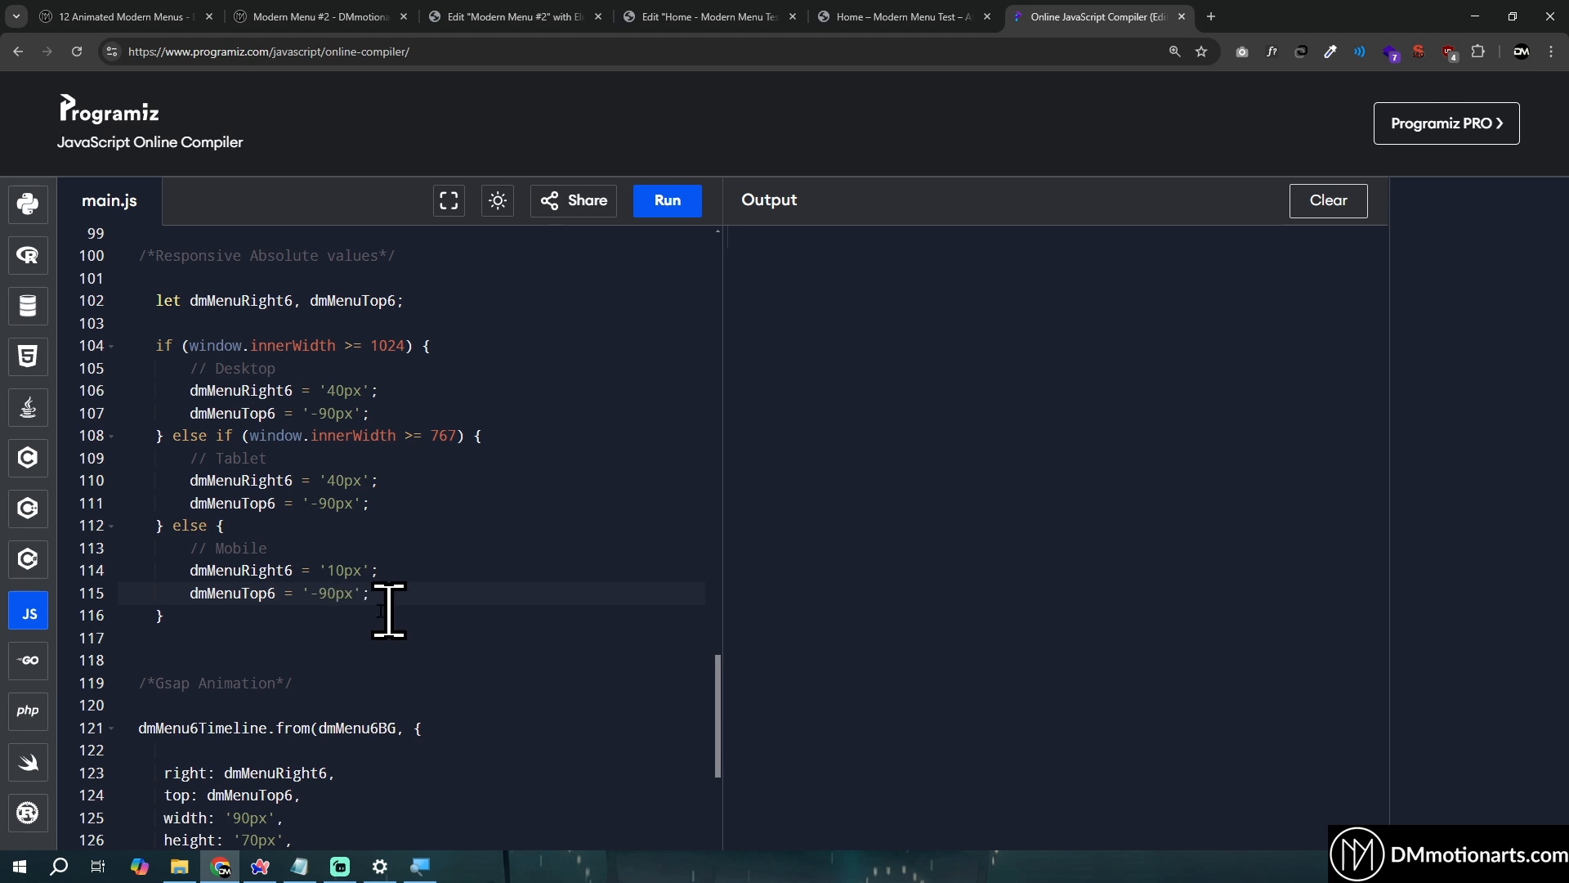
{"action": "left_click_drag", "start_coordinate": [263, 636], "coordinate": [138, 305]}
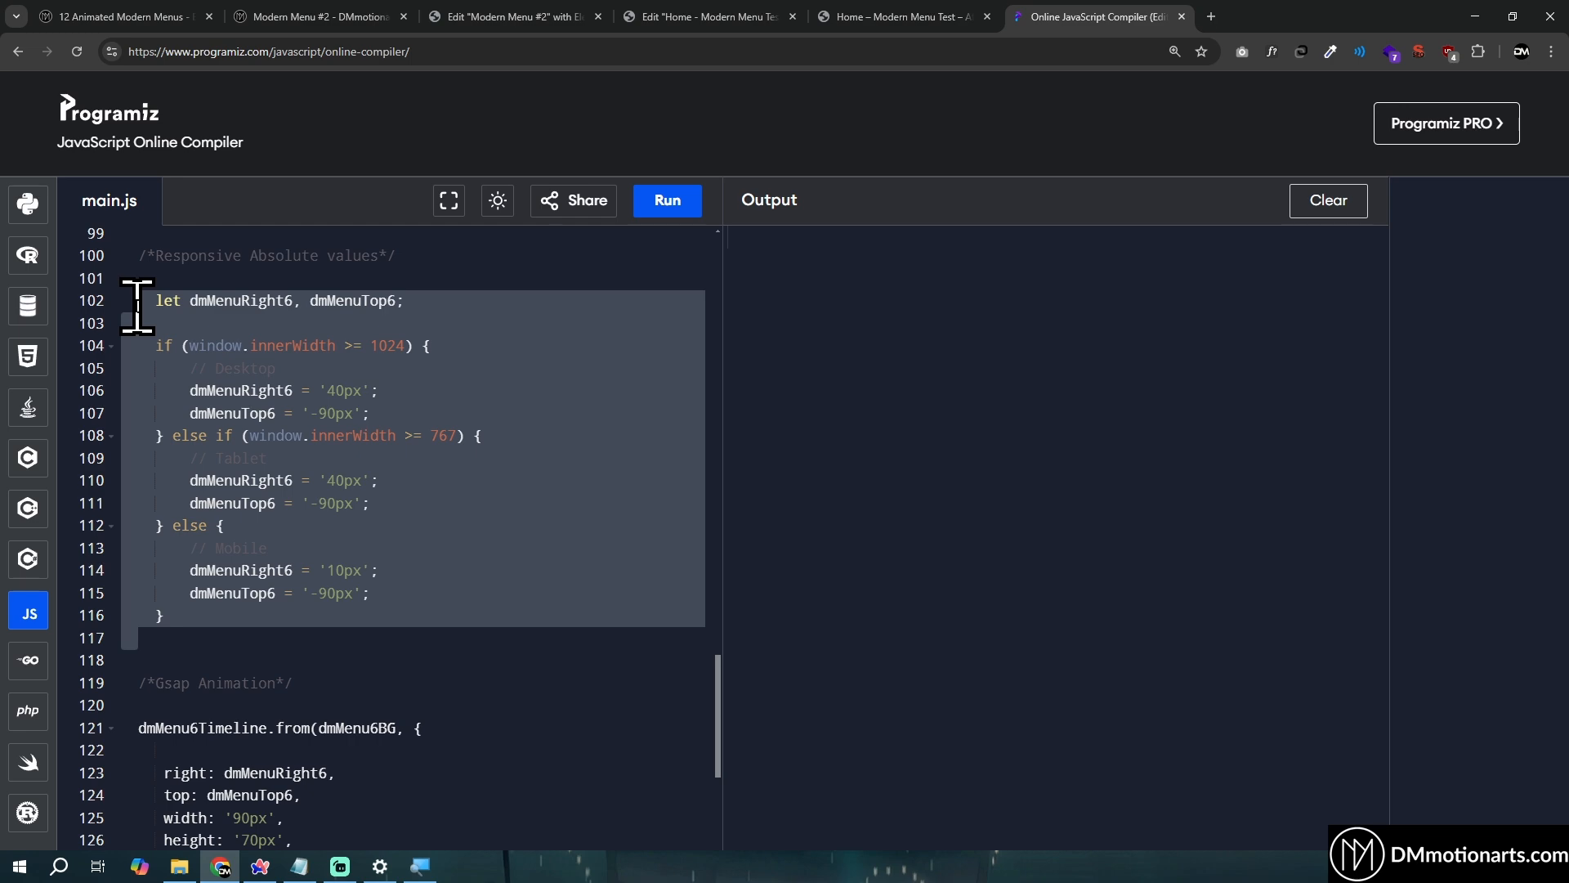
{"action": "left_click", "coordinate": [473, 442]}
{"action": "key", "text": "ctrl+a"}
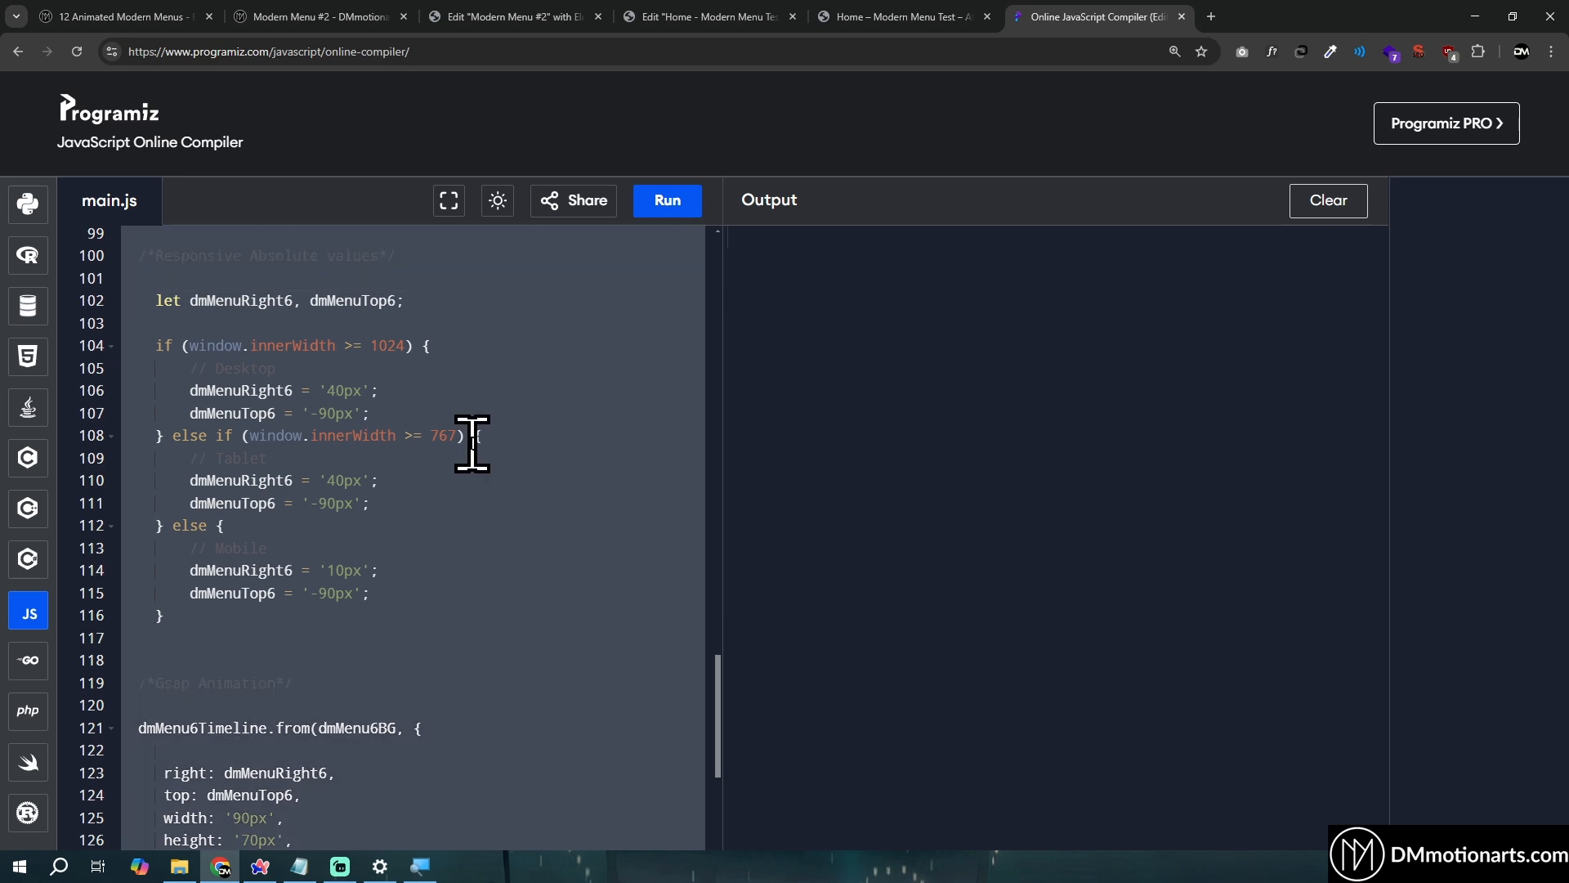
Back in the Home page's desktop editing view, clear all the CSS from the Code widget
{"action": "left_click", "coordinate": [670, 17]}
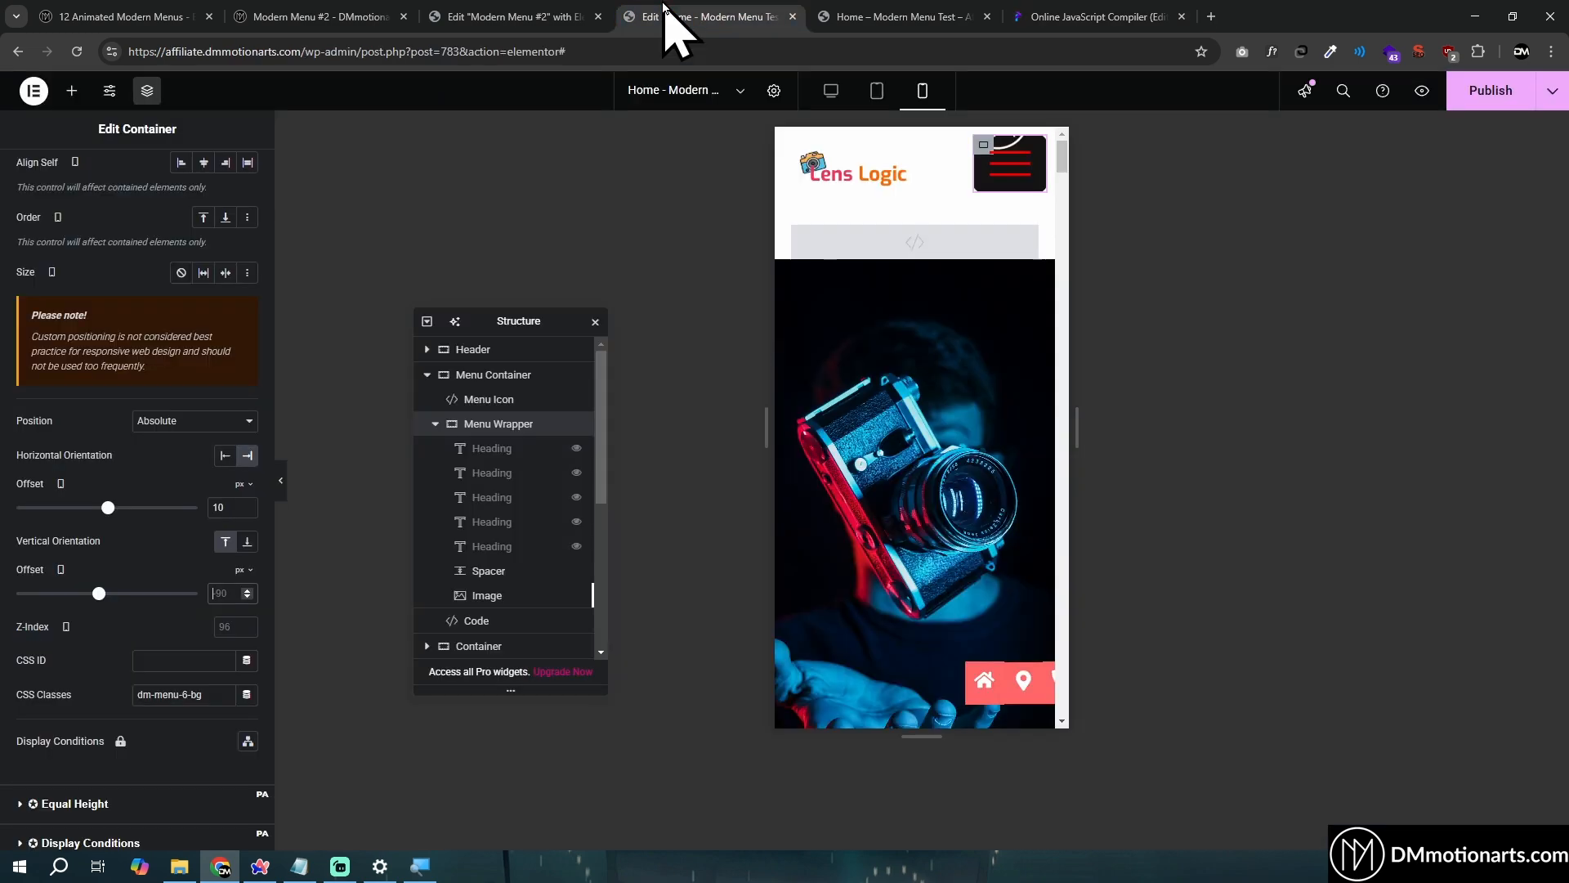
{"action": "left_click", "coordinate": [831, 92]}
{"action": "left_click", "coordinate": [495, 623]}
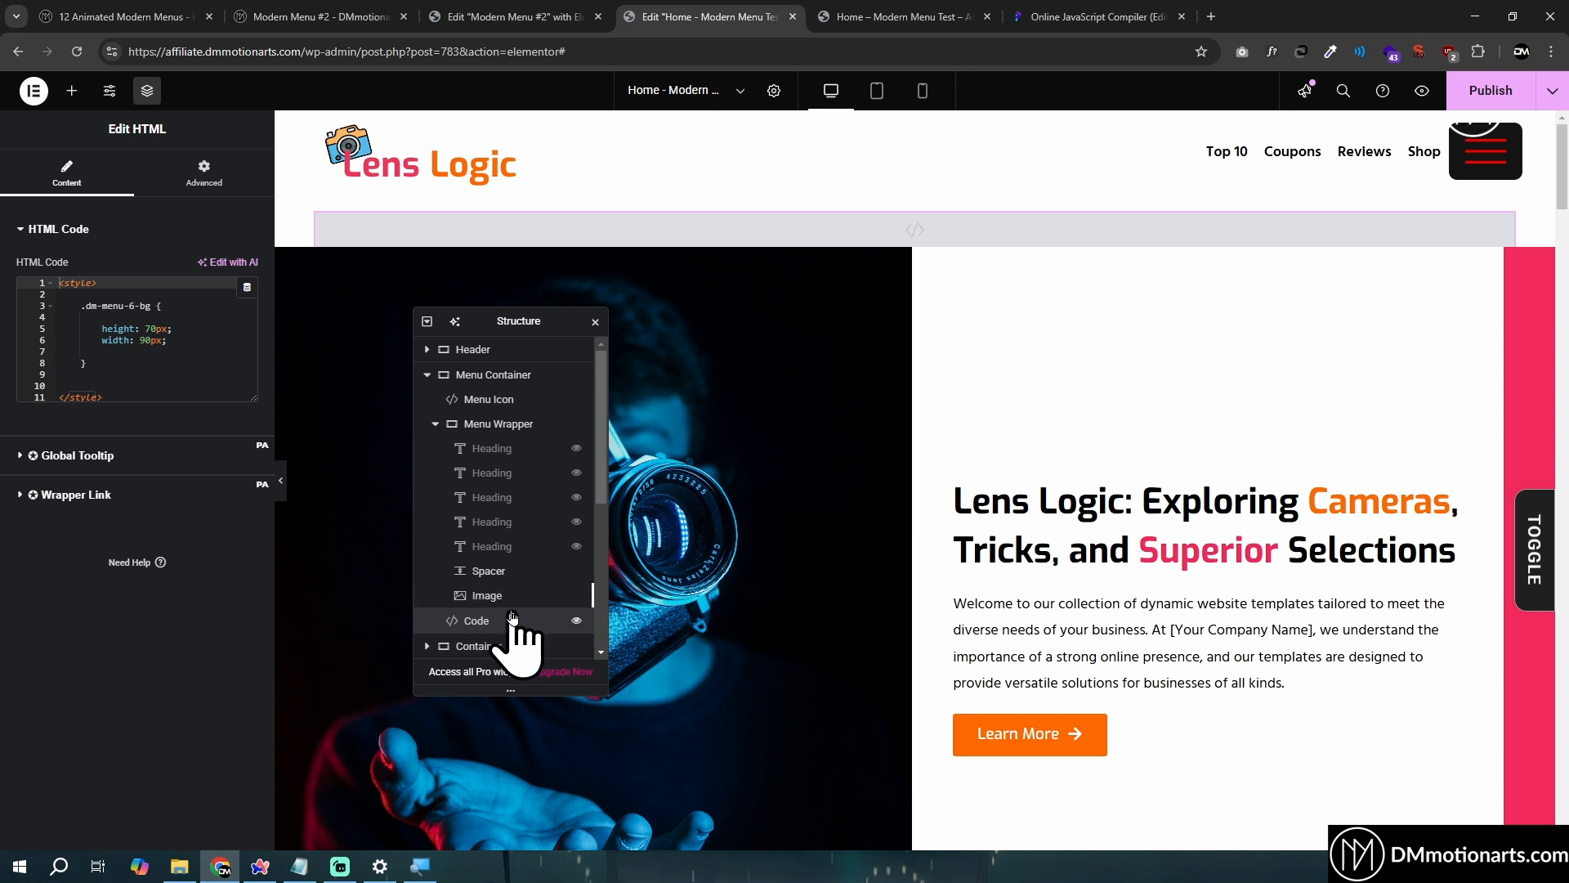
{"action": "left_click", "coordinate": [153, 369]}
{"action": "key", "text": "ctrl+a"}
{"action": "key", "text": "BackSpace"}
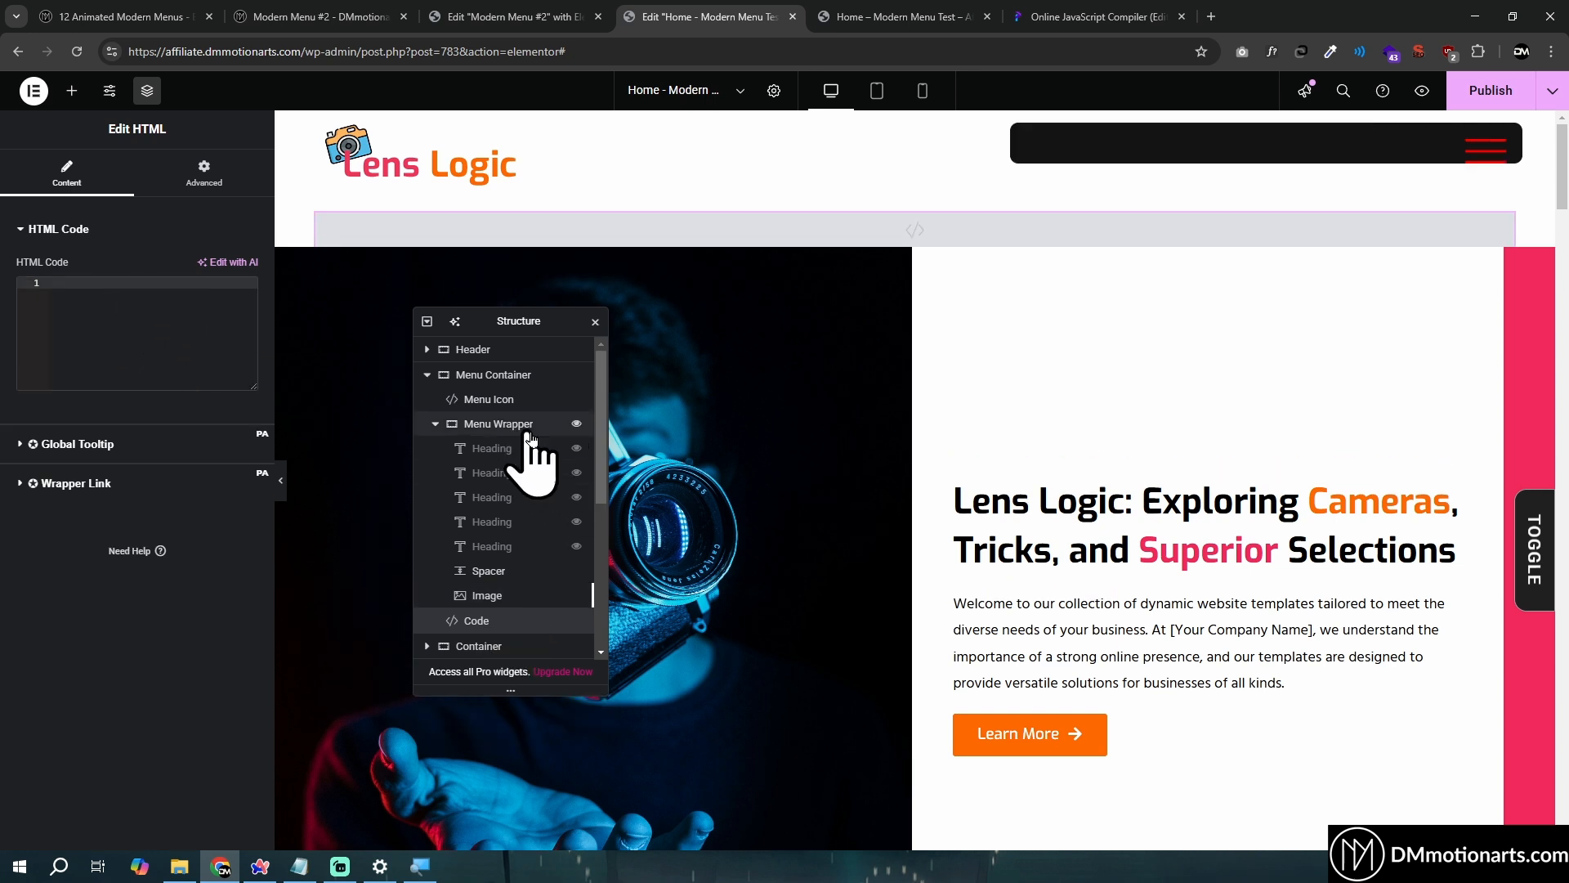
Make all five headings inside the Menu Wrapper visible again
{"action": "left_click", "coordinate": [577, 448]}
{"action": "left_click", "coordinate": [578, 476]}
{"action": "left_click", "coordinate": [576, 497]}
{"action": "left_click", "coordinate": [576, 522]}
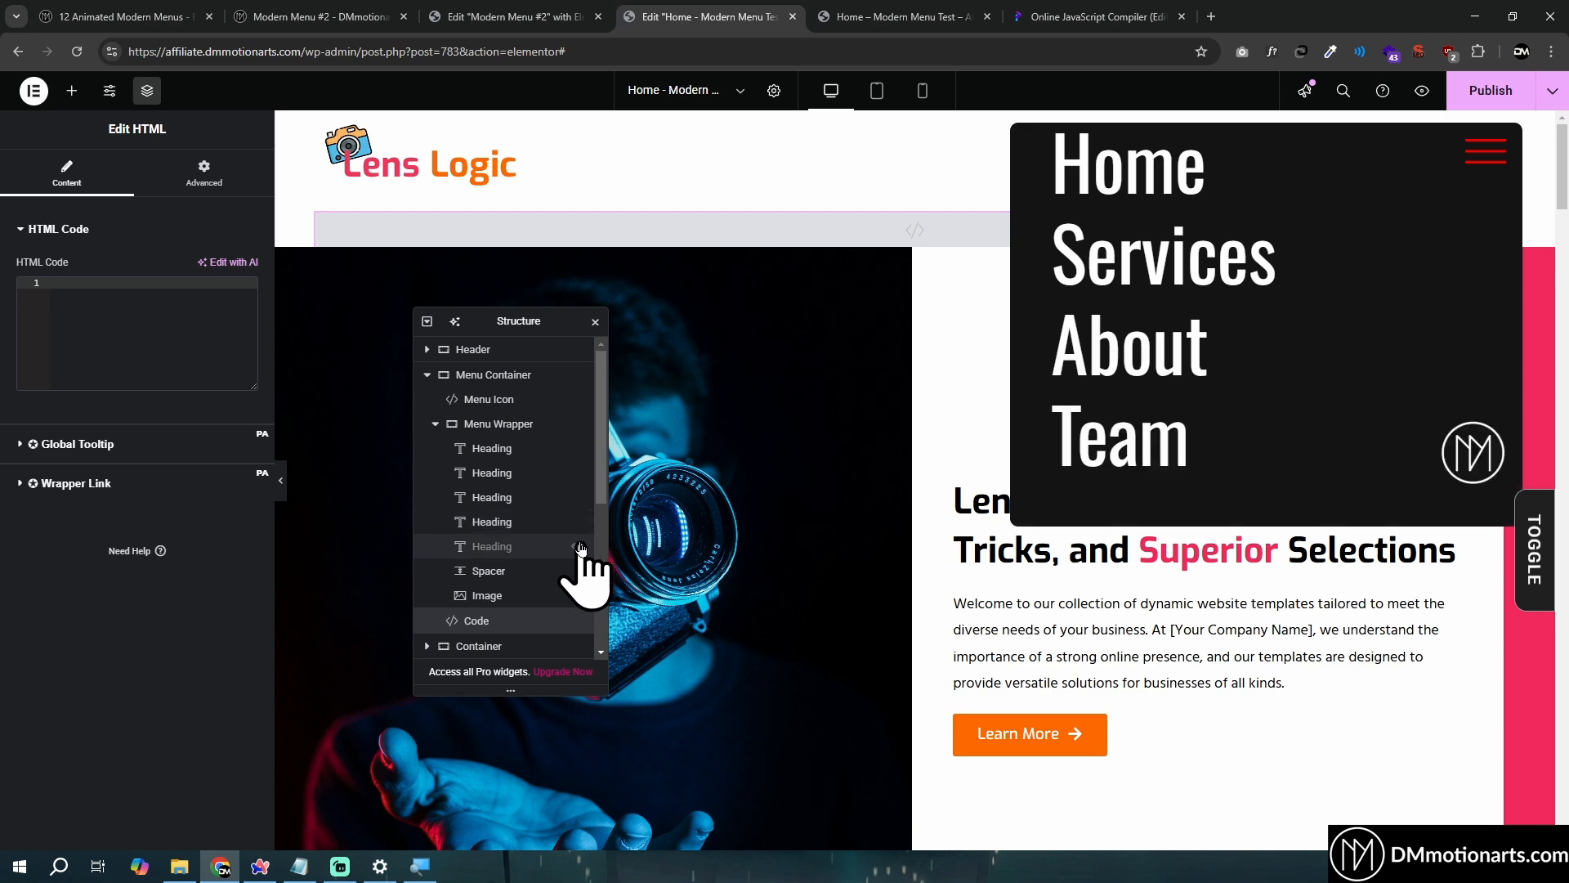
{"action": "left_click", "coordinate": [576, 546]}
Examine the open menu in the tablet and mobile views and review the Menu Wrapper's mobile layout settings
{"action": "left_click", "coordinate": [871, 94]}
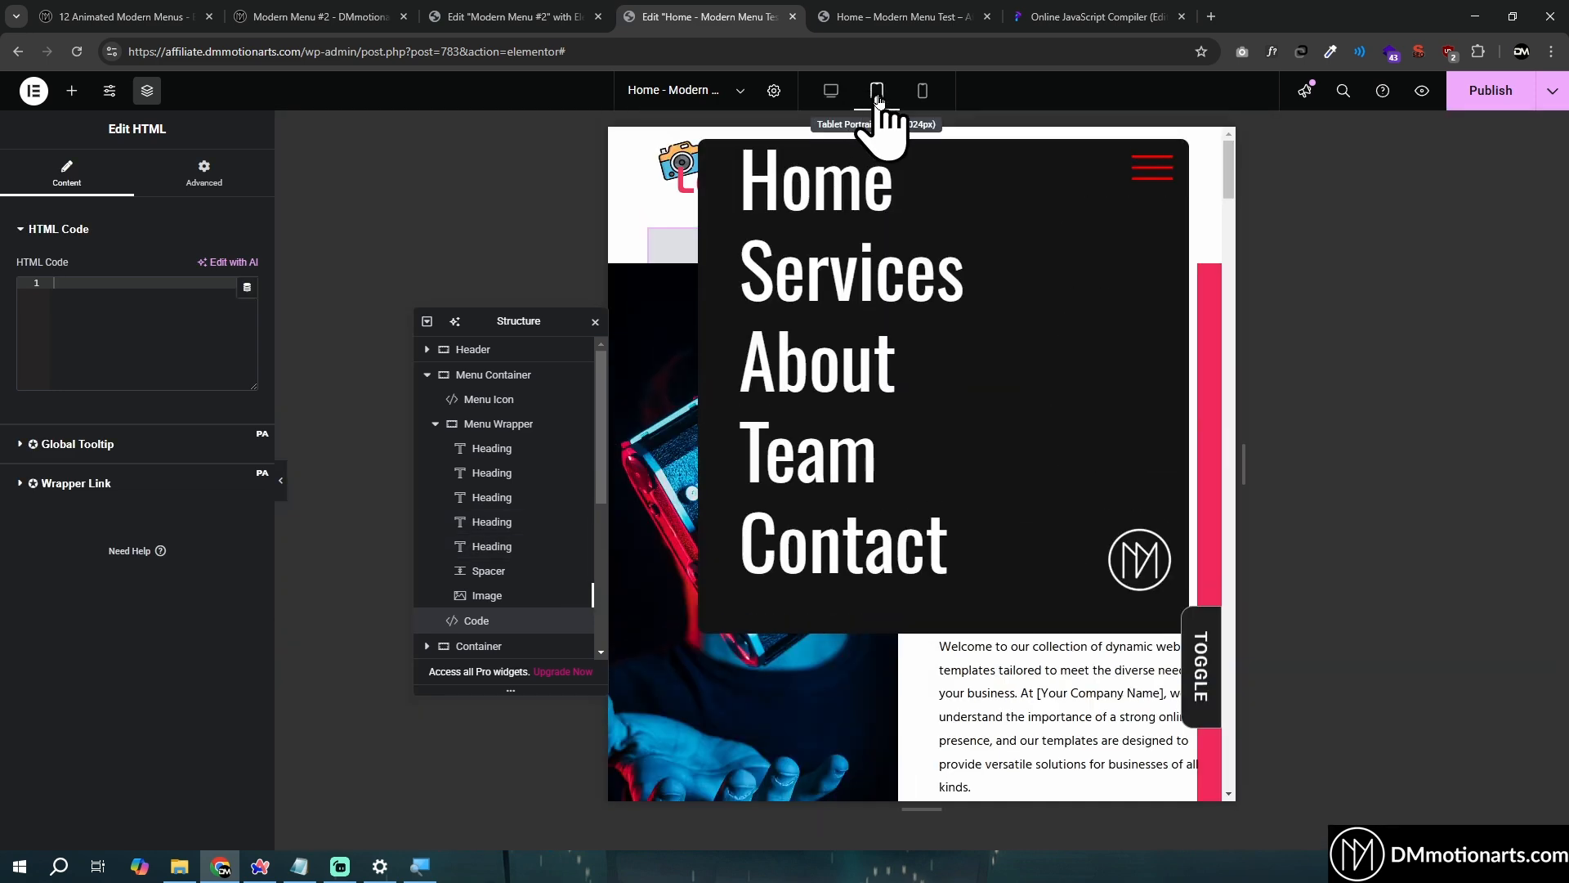
{"action": "left_click", "coordinate": [921, 91]}
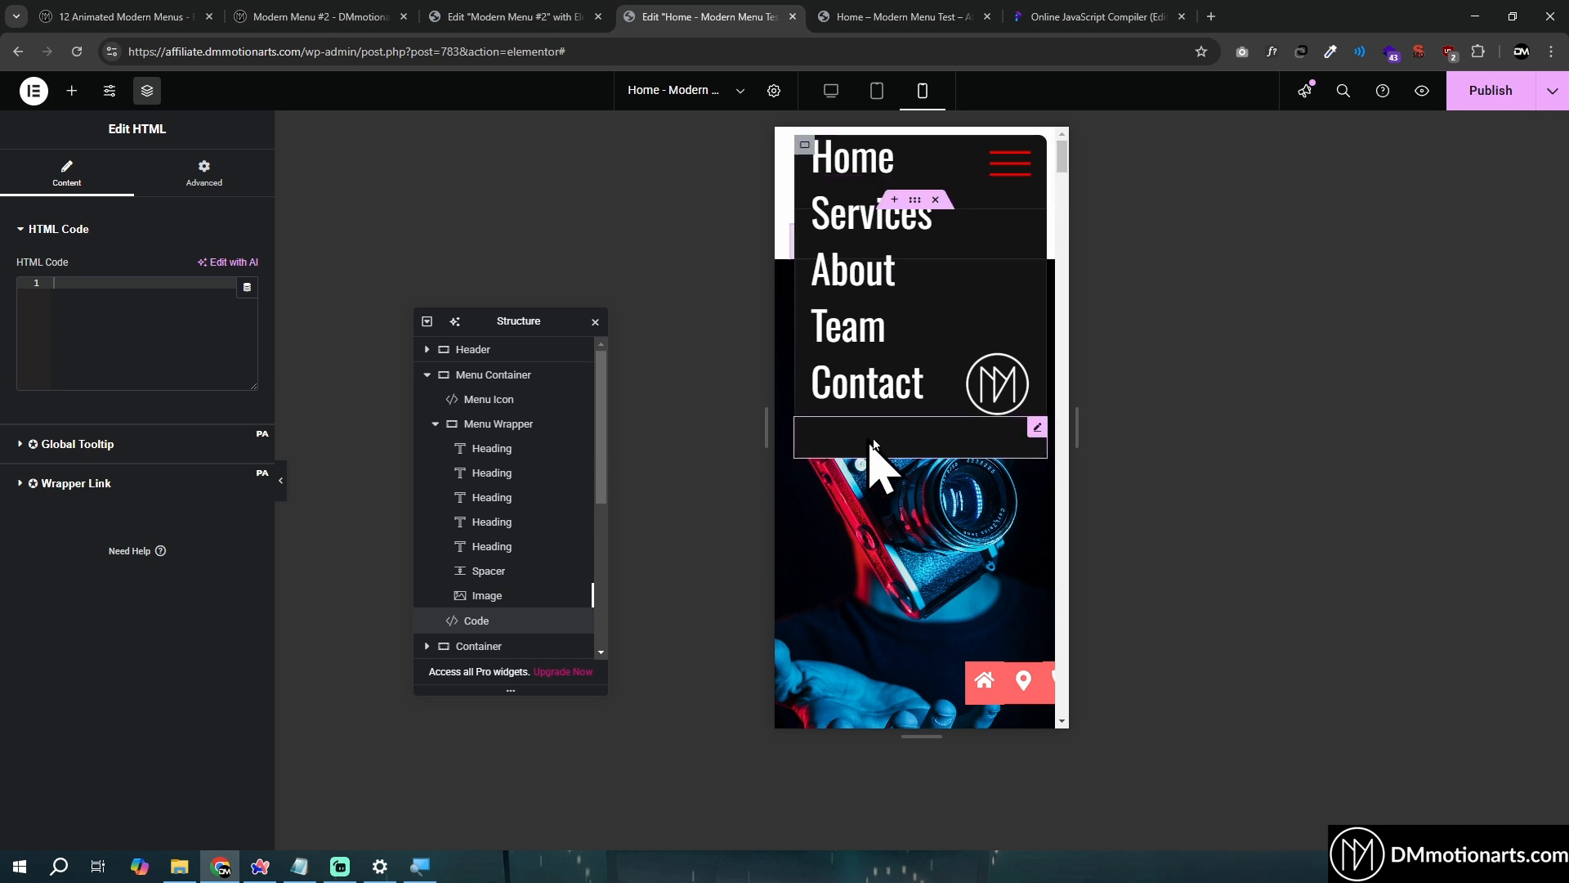
{"action": "left_click", "coordinate": [515, 400]}
{"action": "left_click", "coordinate": [504, 423]}
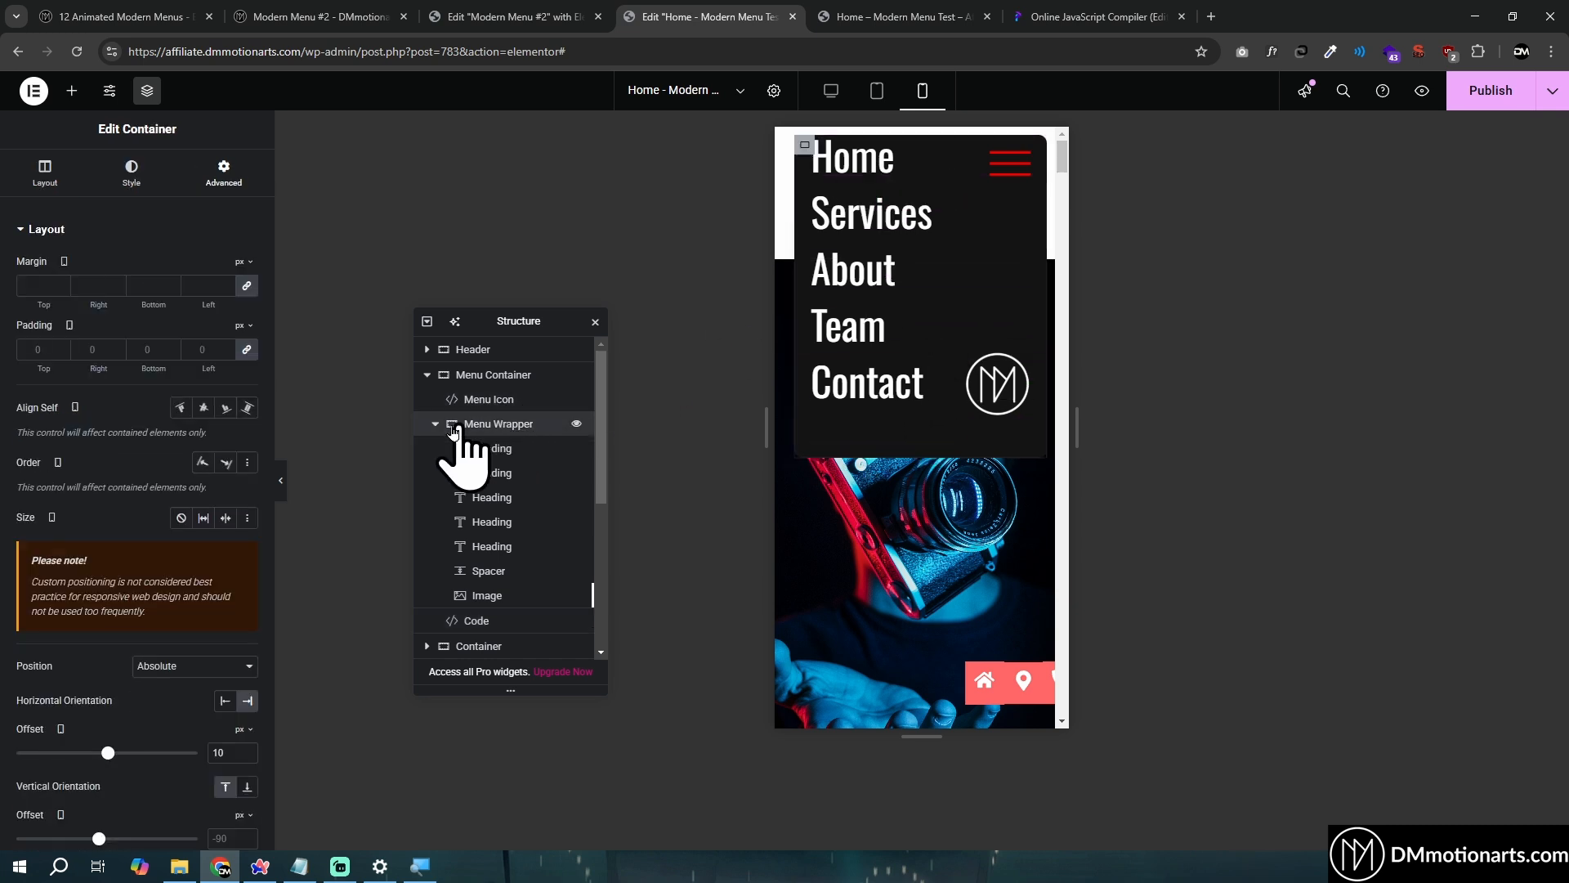
{"action": "left_click", "coordinate": [51, 171]}
{"action": "scroll", "coordinate": [120, 400], "scroll_direction": "down", "scroll_amount": 2}
{"action": "scroll", "coordinate": [120, 401], "scroll_direction": "down", "scroll_amount": 1}
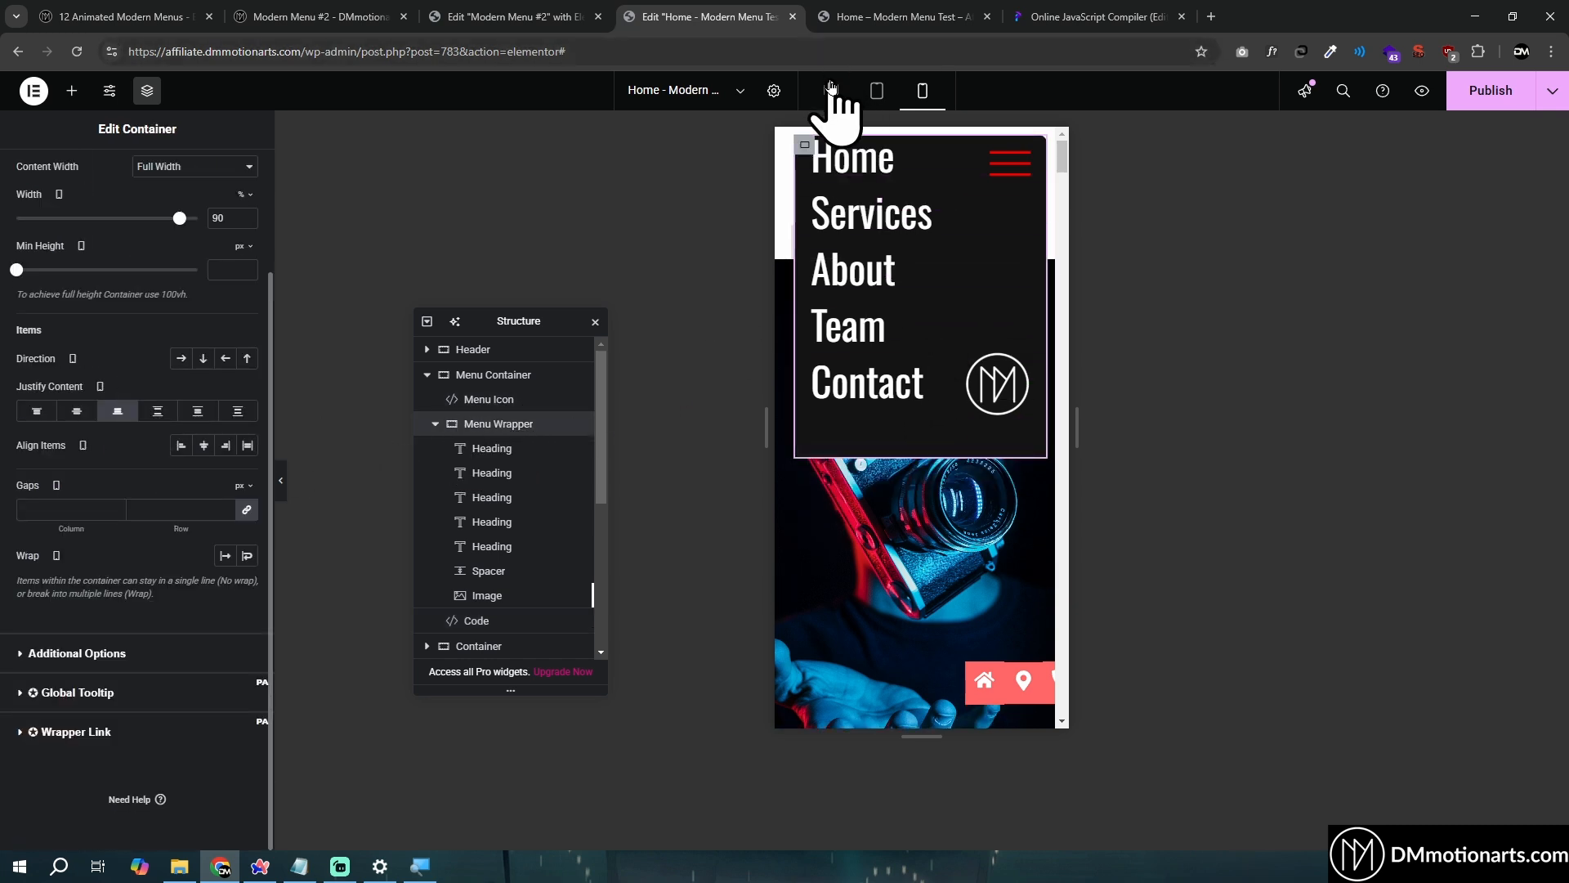
Paste the copied menu script into the empty Code widget in the desktop editing view
{"action": "left_click", "coordinate": [479, 621]}
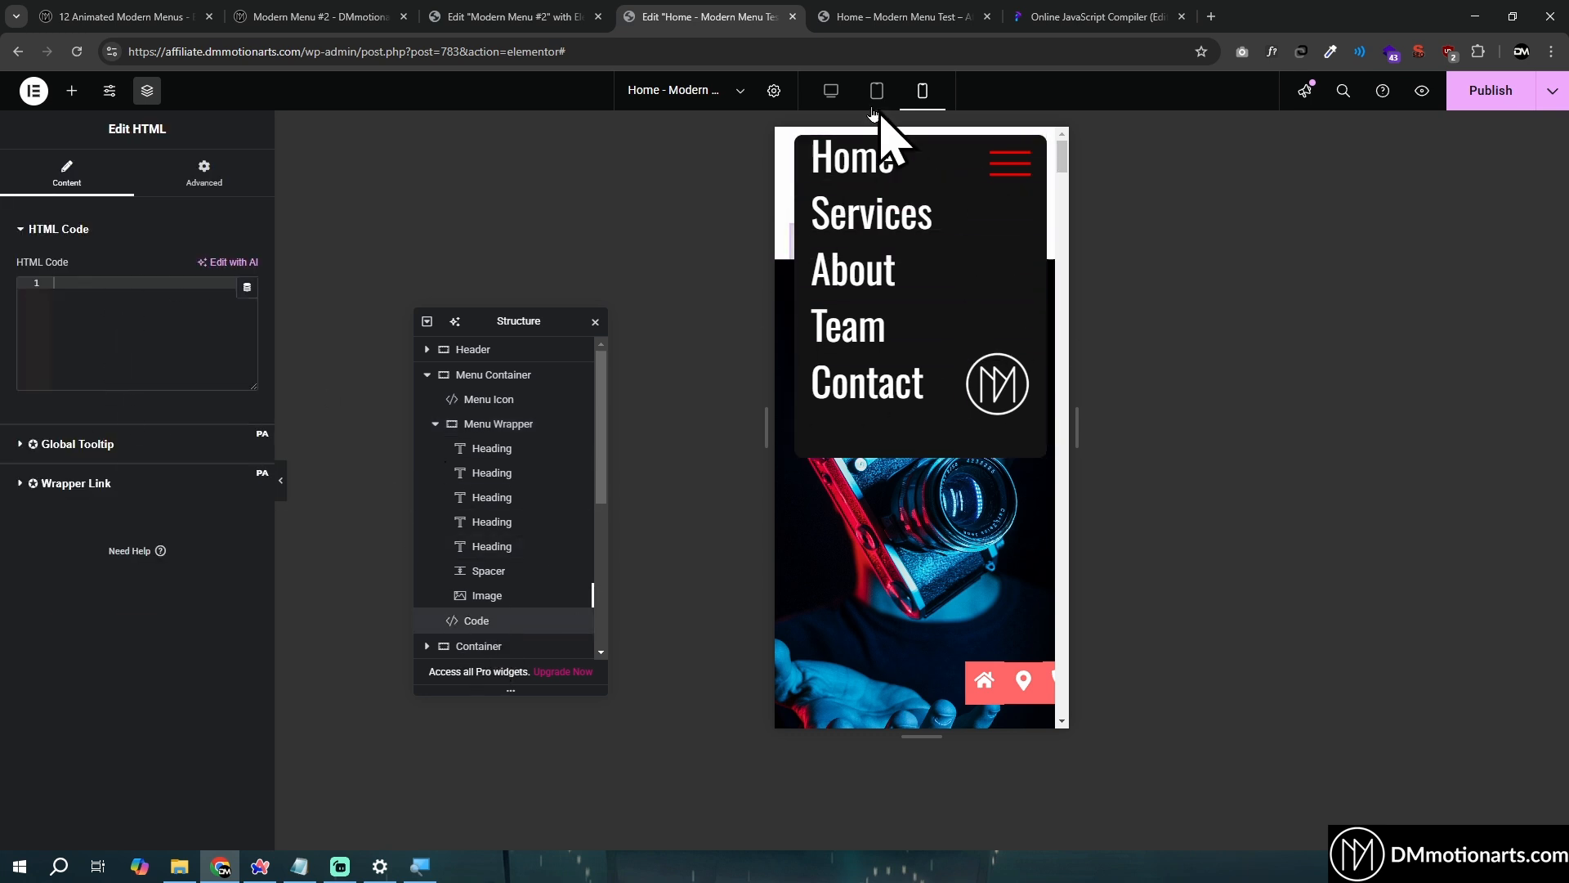
{"action": "left_click", "coordinate": [831, 91]}
{"action": "left_click", "coordinate": [196, 333]}
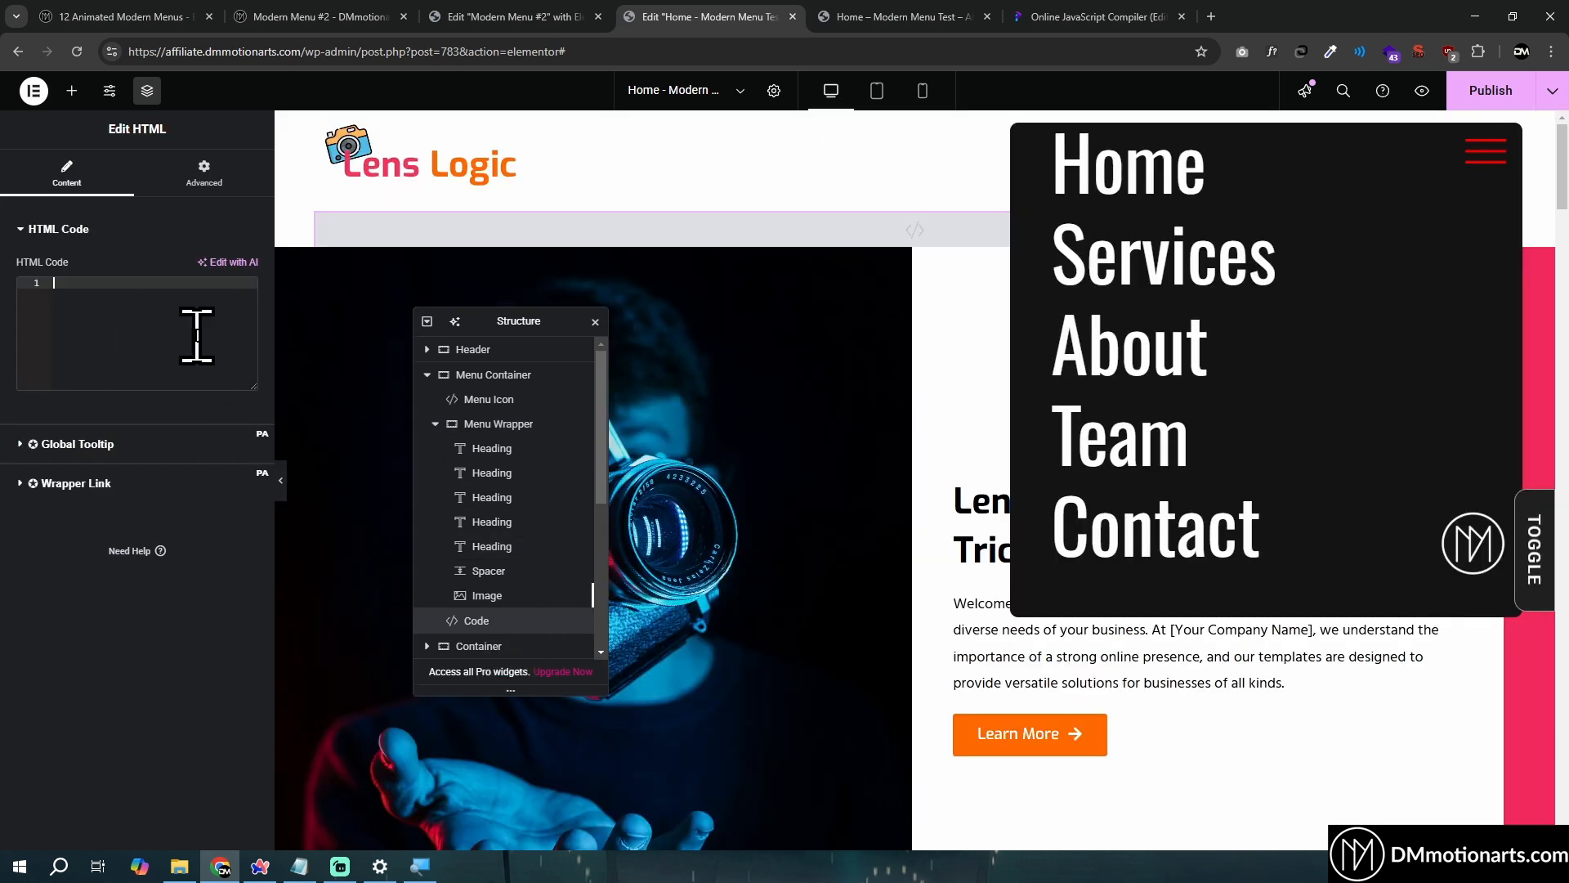
{"action": "key", "text": "ctrl+v"}
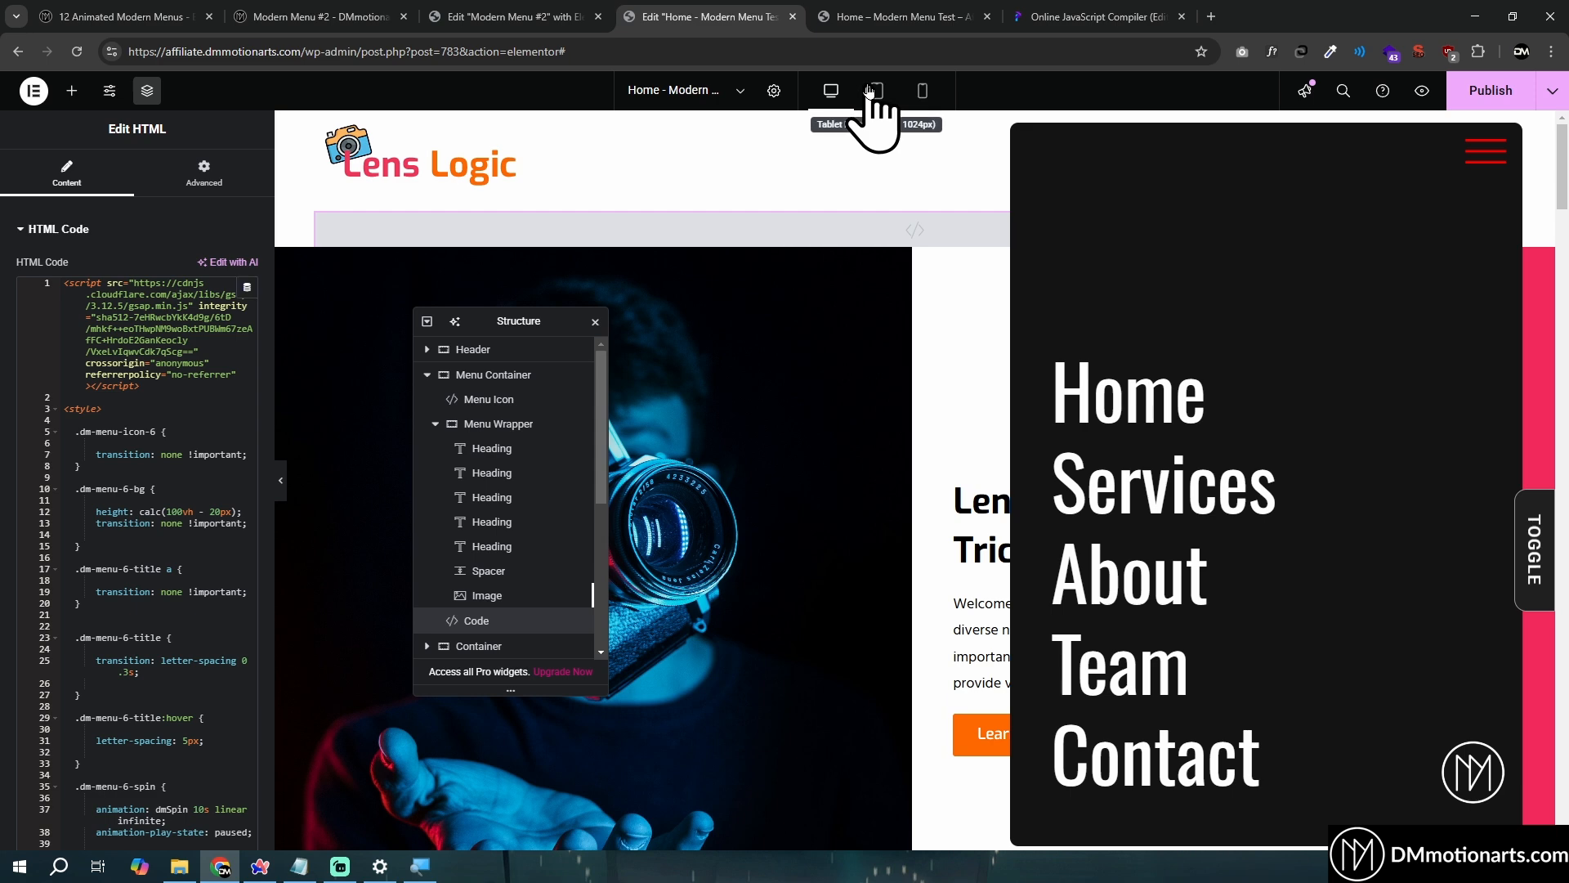
Check the open menu's full-height layout in the tablet and mobile views and return to desktop view
{"action": "left_click", "coordinate": [873, 90]}
{"action": "left_click", "coordinate": [923, 90]}
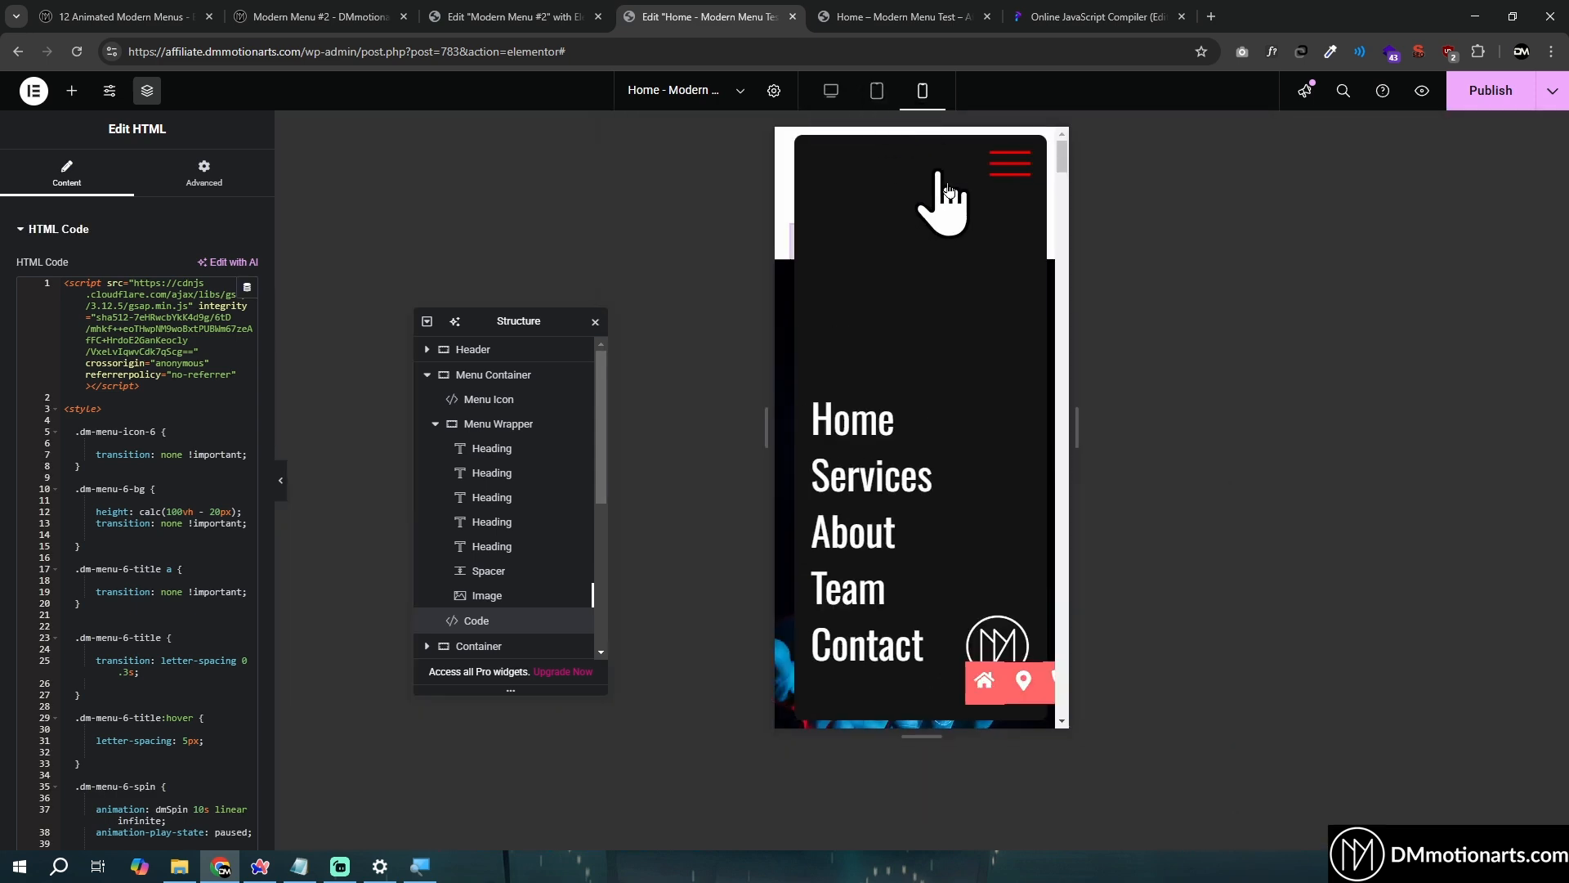
{"action": "left_click", "coordinate": [833, 92]}
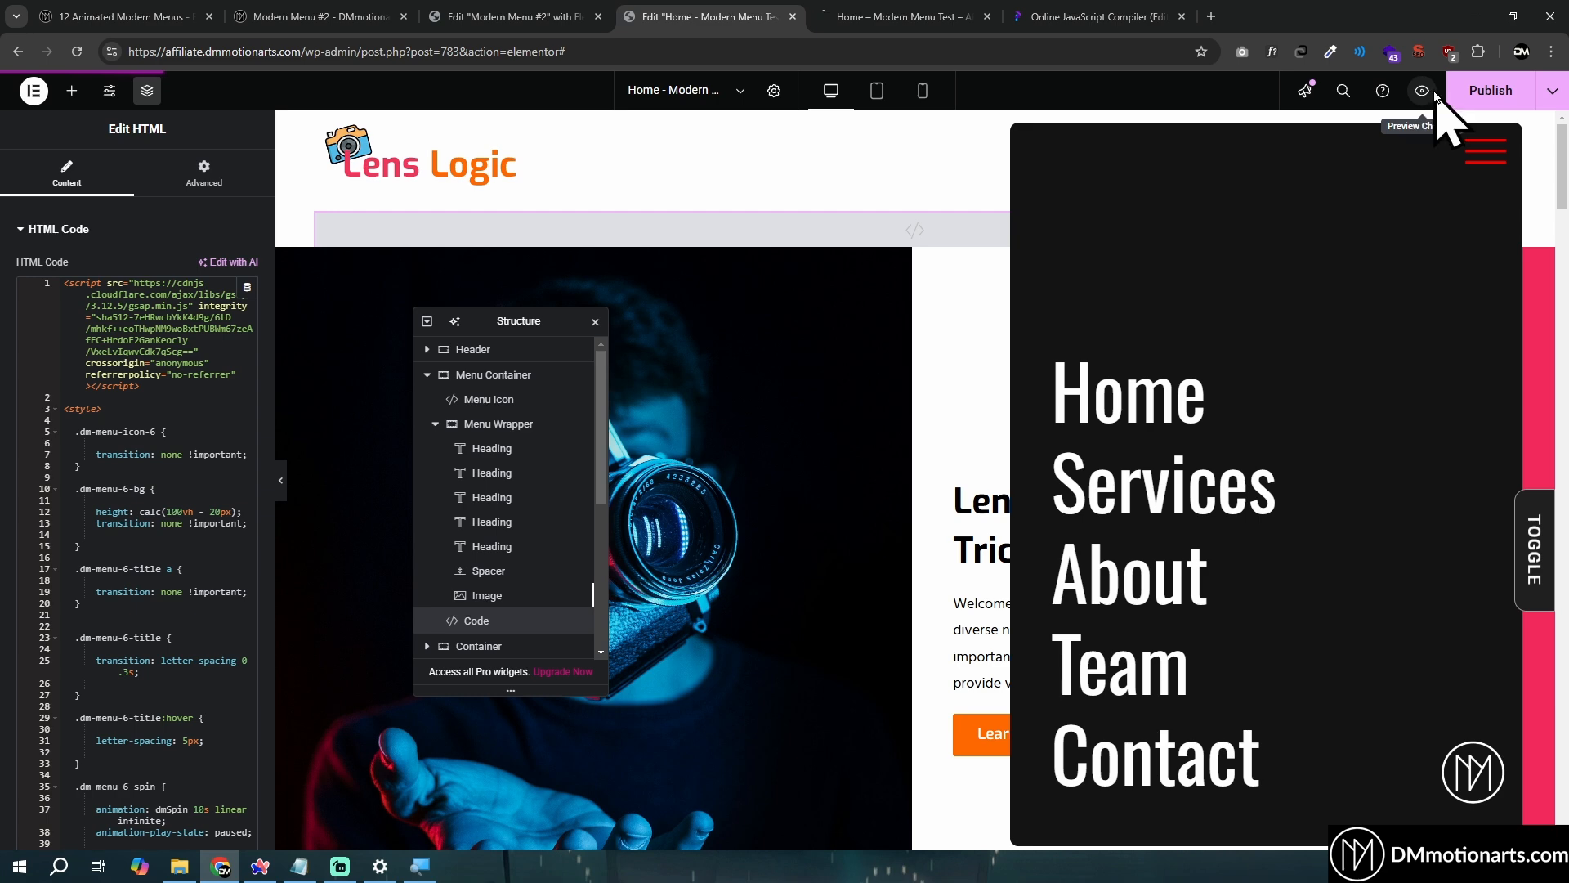
Preview the changed Home page and test opening and closing the menu with its hamburger icon
{"action": "left_click", "coordinate": [1434, 96]}
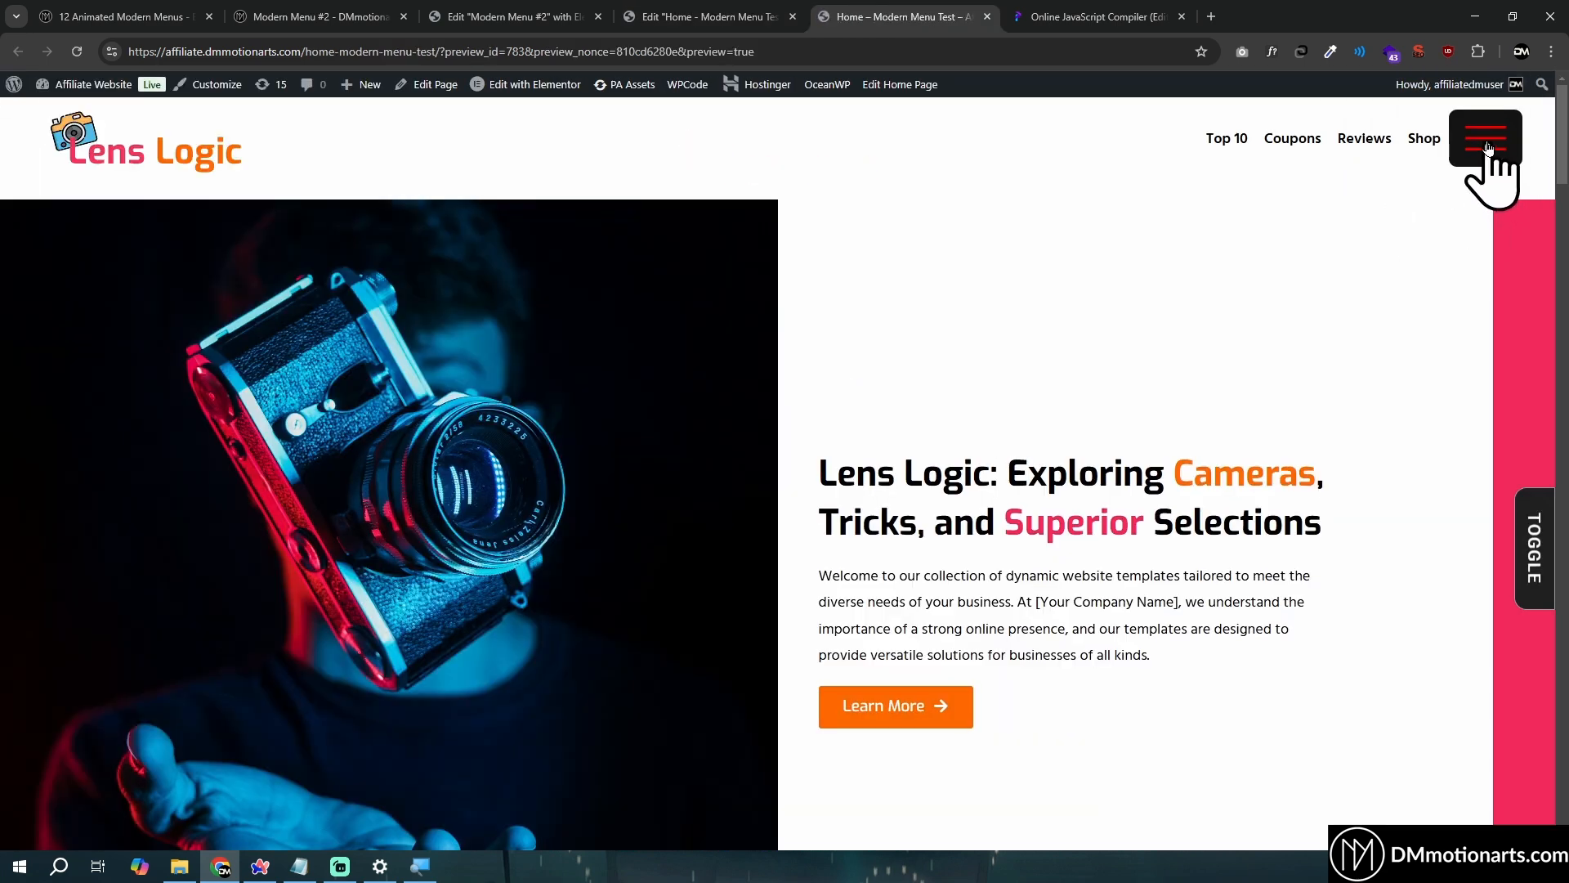
{"action": "left_click", "coordinate": [1488, 147]}
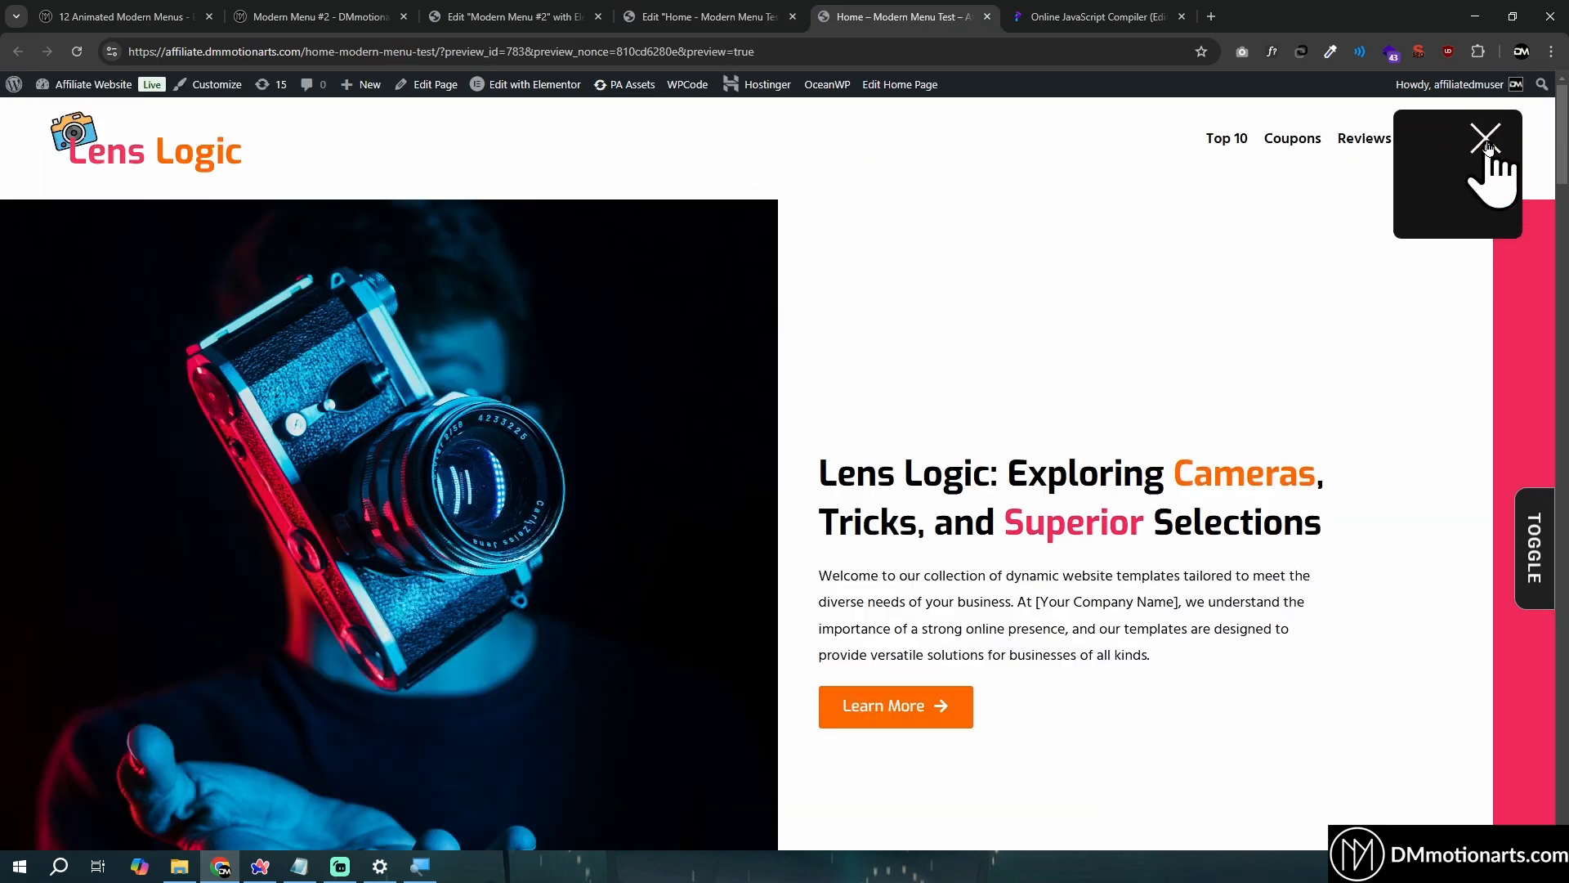
{"action": "left_click", "coordinate": [1477, 151]}
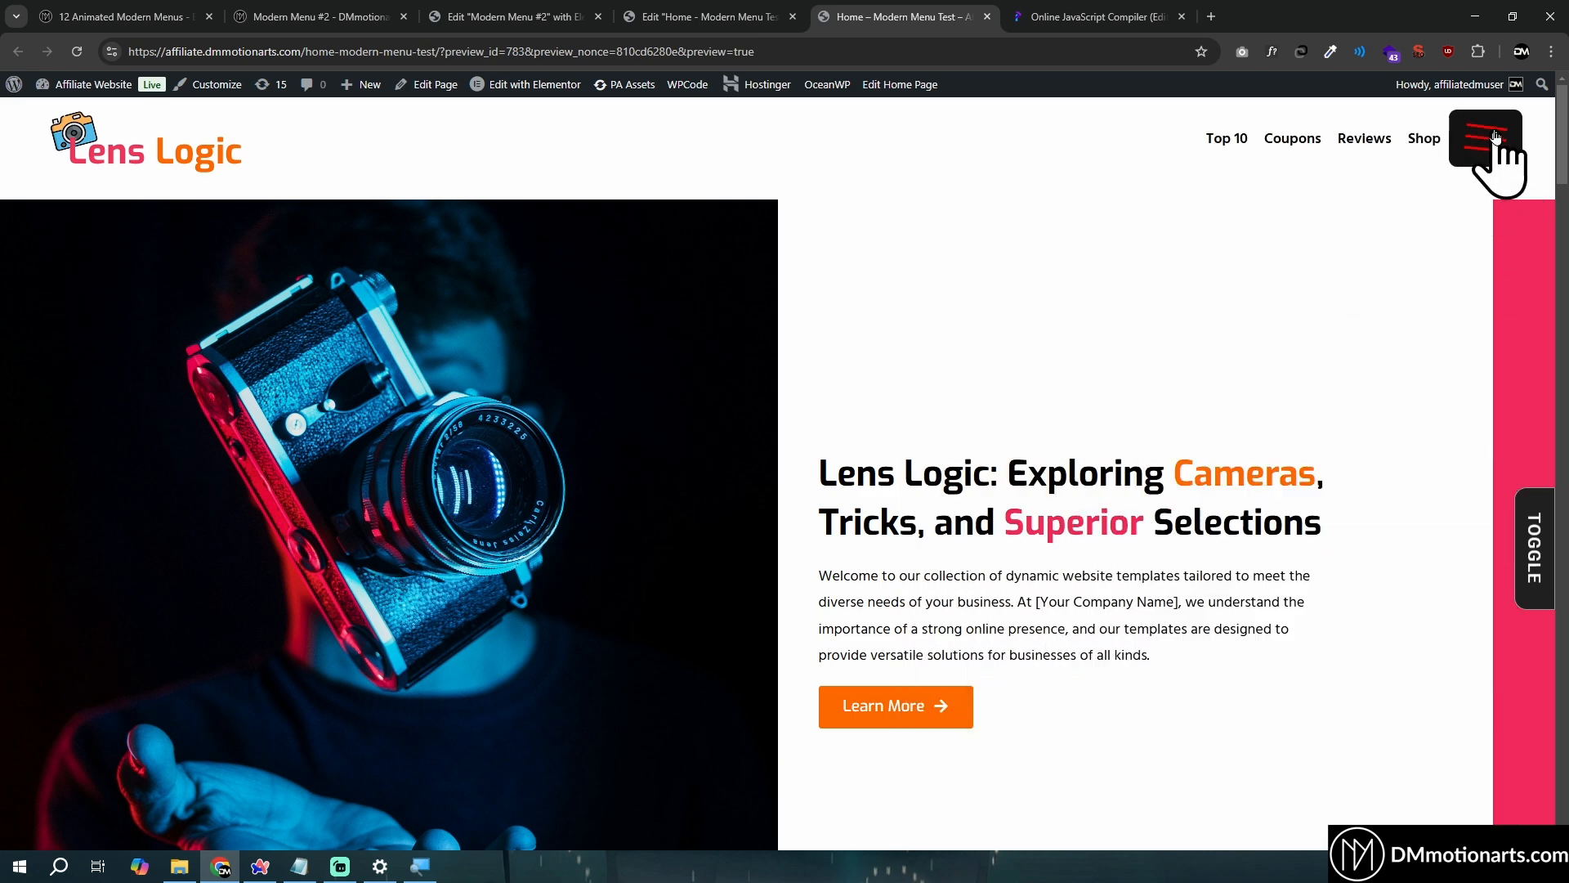
{"action": "left_click", "coordinate": [1496, 135]}
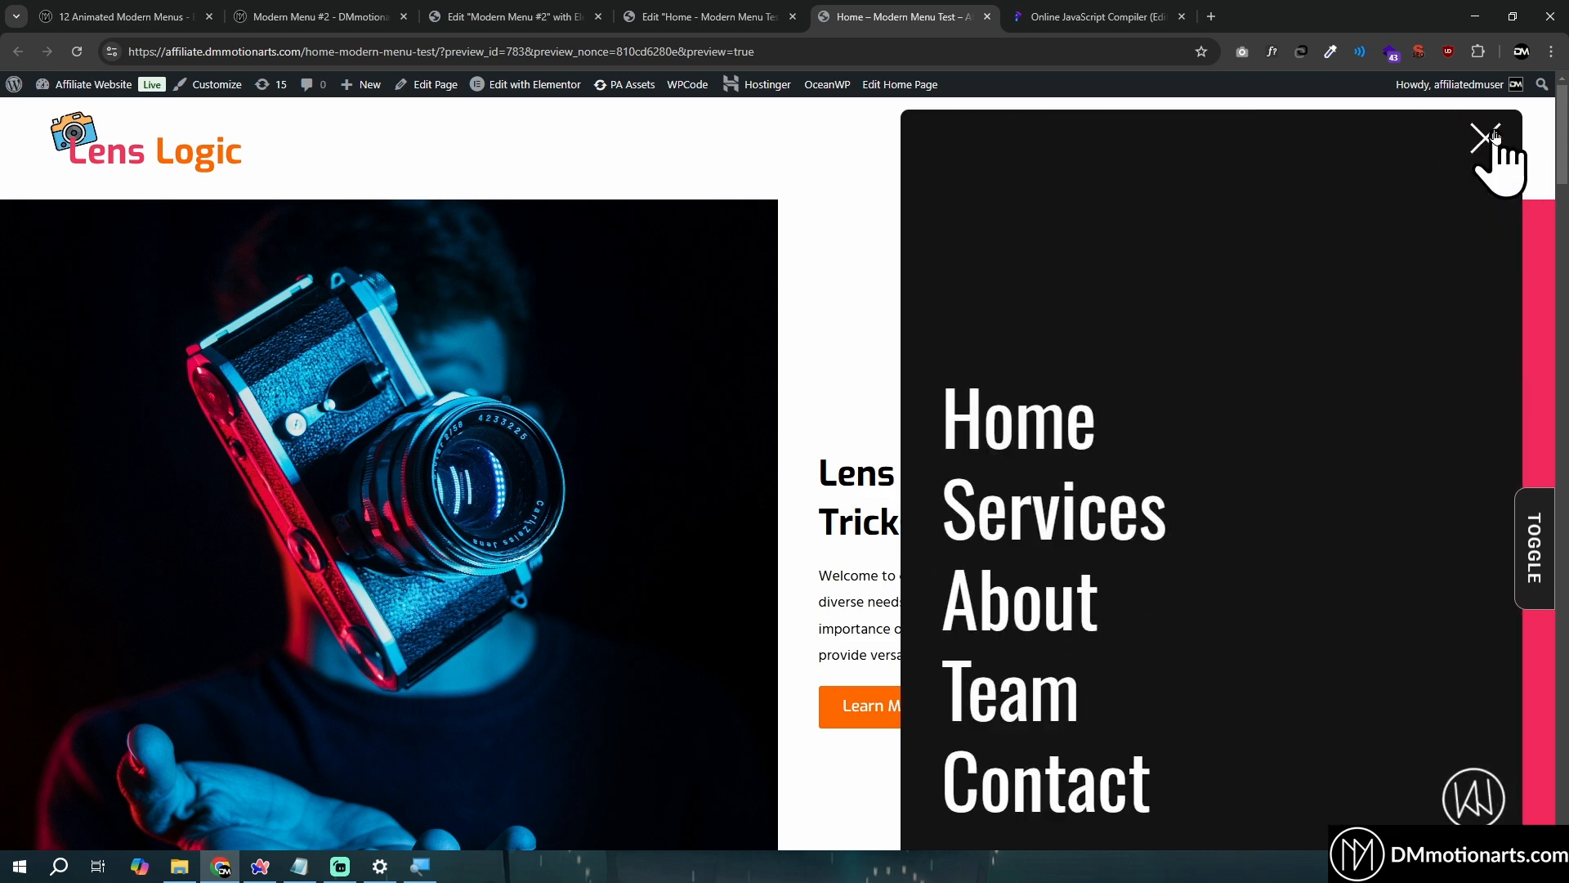
{"action": "left_click", "coordinate": [1495, 136]}
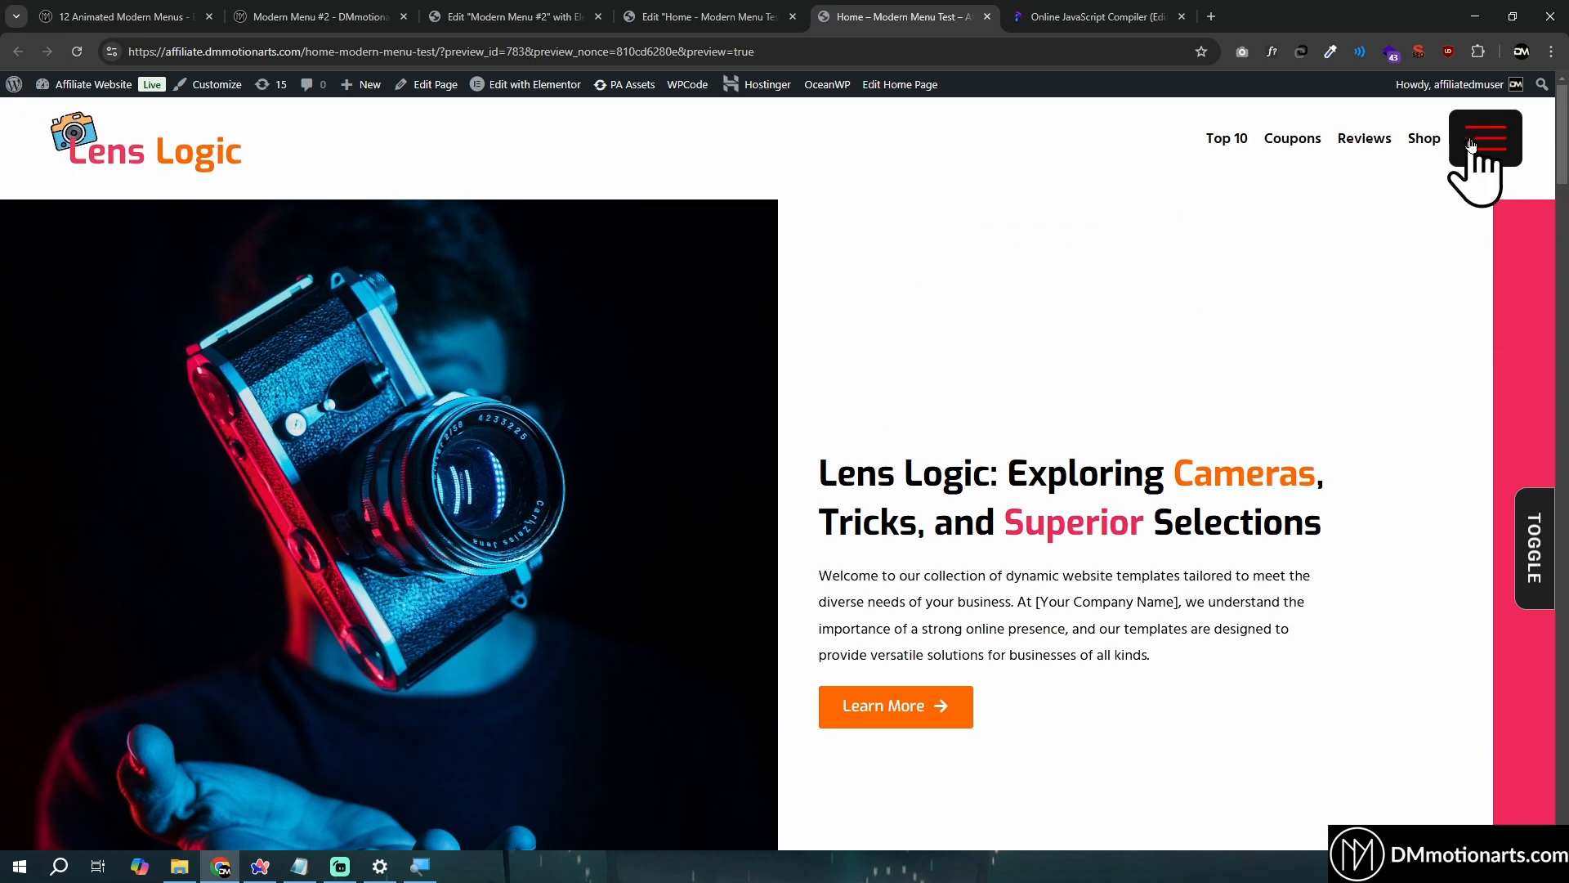
Test scrolling the preview page with the menu open and closed, and replay the menu's opening and closing
{"action": "left_click", "coordinate": [1471, 146]}
{"action": "scroll", "coordinate": [1149, 396], "scroll_direction": "down", "scroll_amount": 10}
{"action": "scroll", "coordinate": [1167, 392], "scroll_direction": "up", "scroll_amount": 8}
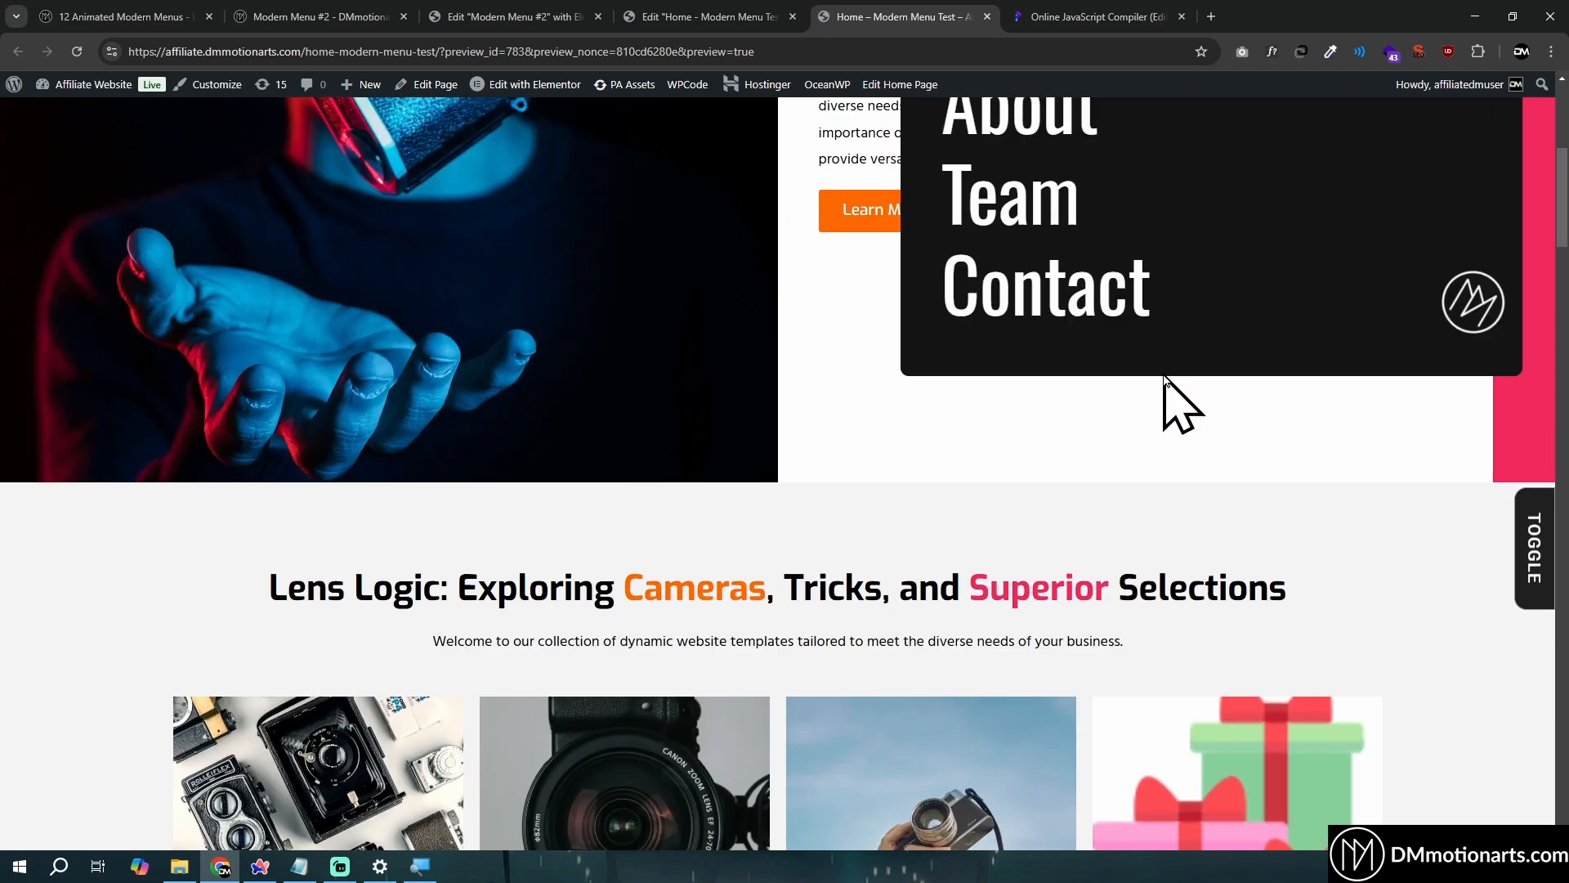
{"action": "scroll", "coordinate": [1166, 400], "scroll_direction": "up", "scroll_amount": 5}
{"action": "left_click", "coordinate": [1499, 140]}
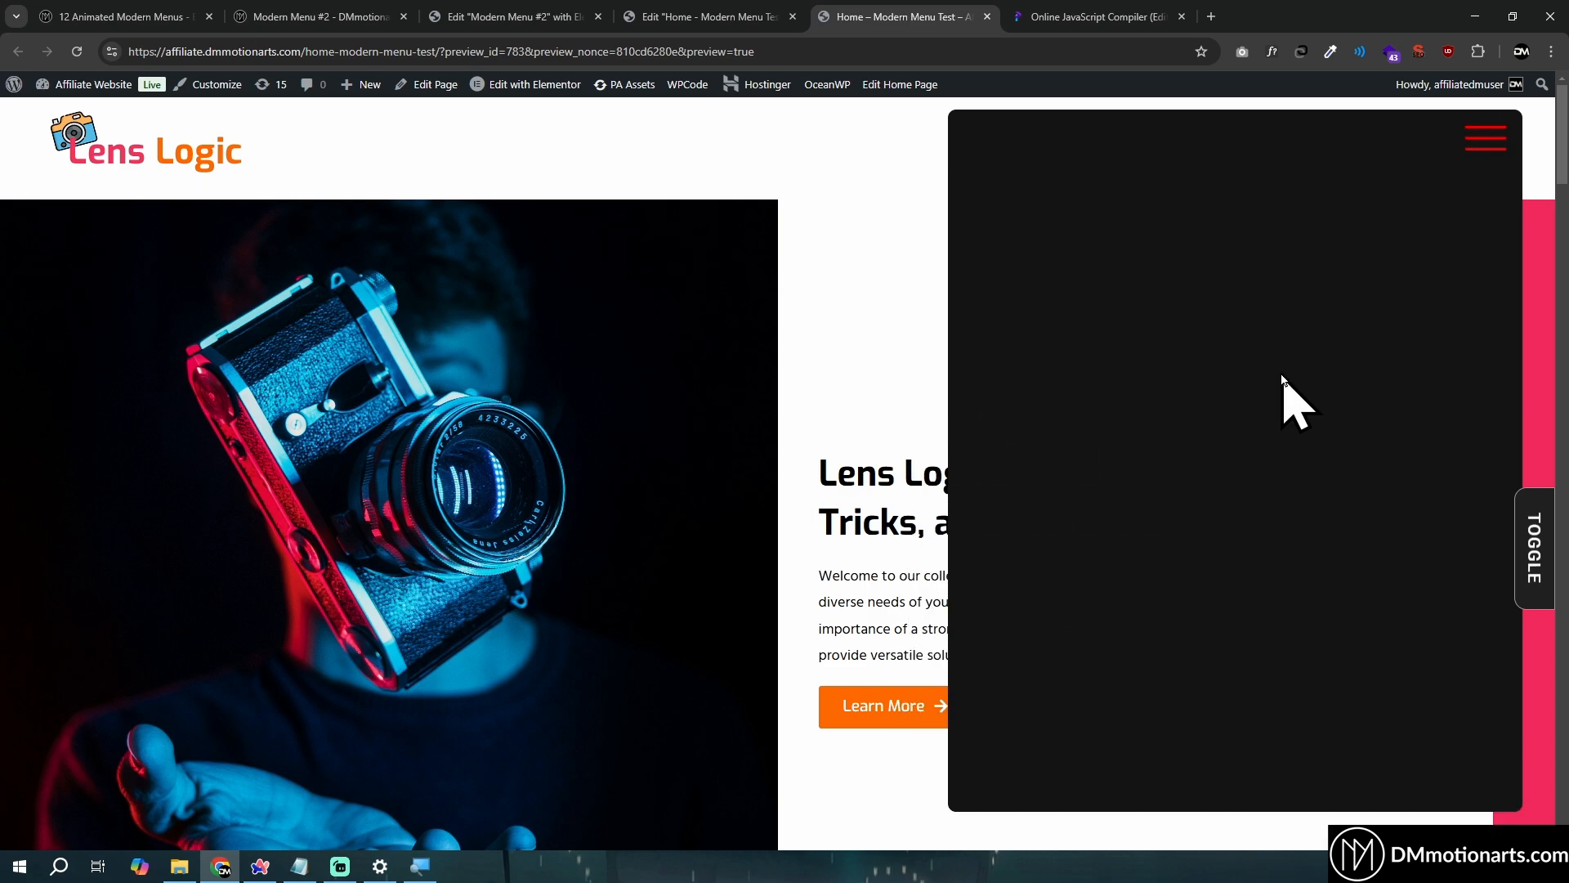
{"action": "scroll", "coordinate": [1289, 403], "scroll_direction": "down", "scroll_amount": 10}
{"action": "scroll", "coordinate": [1289, 396], "scroll_direction": "up", "scroll_amount": 10}
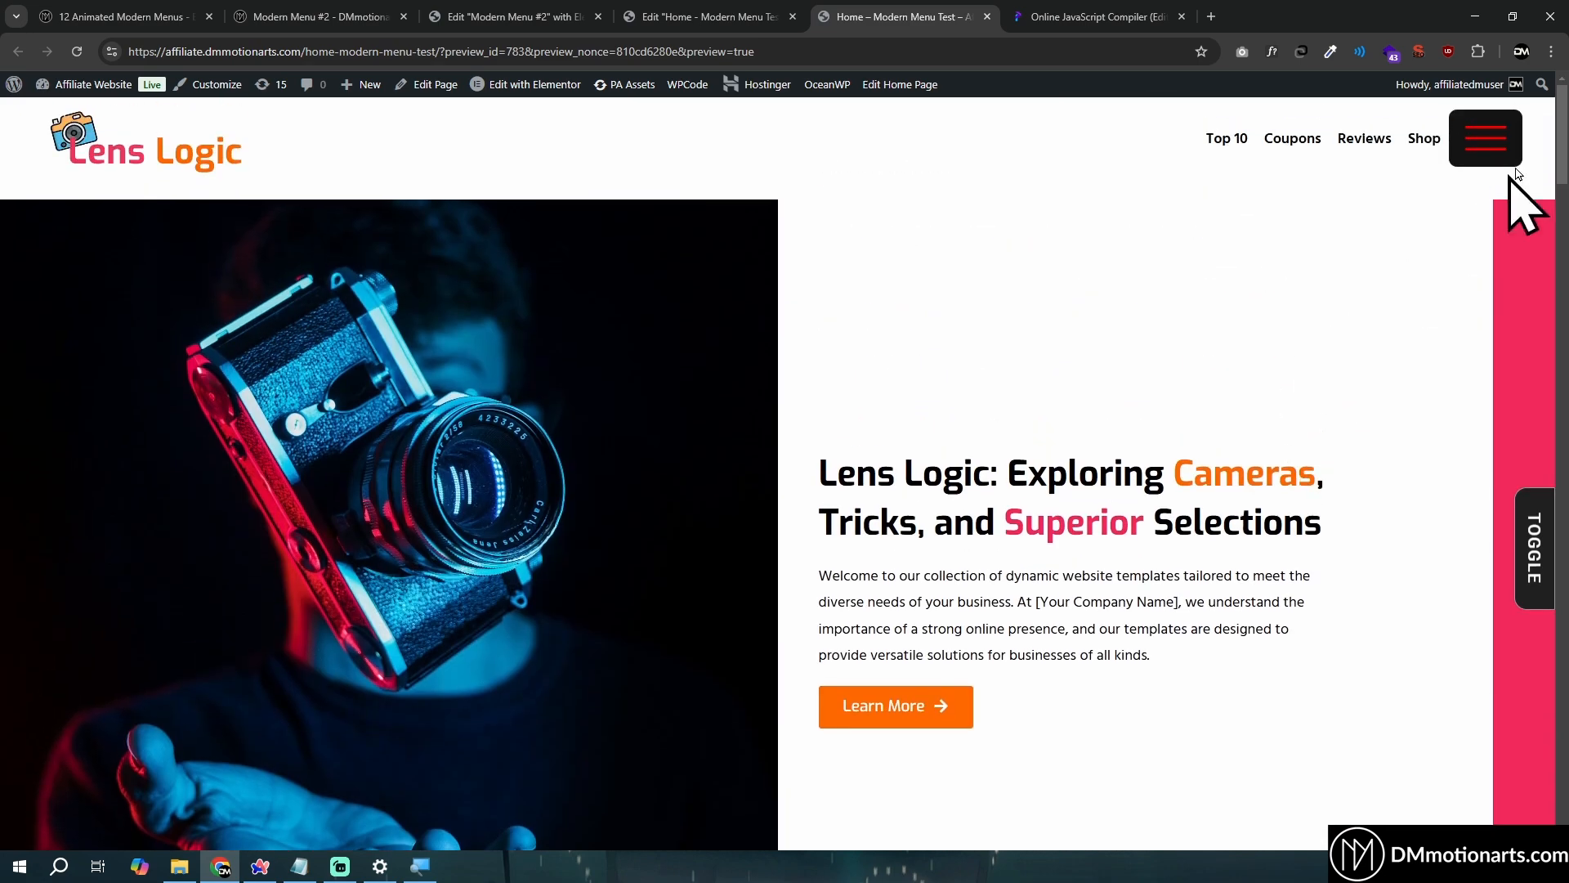
{"action": "left_click", "coordinate": [1509, 140]}
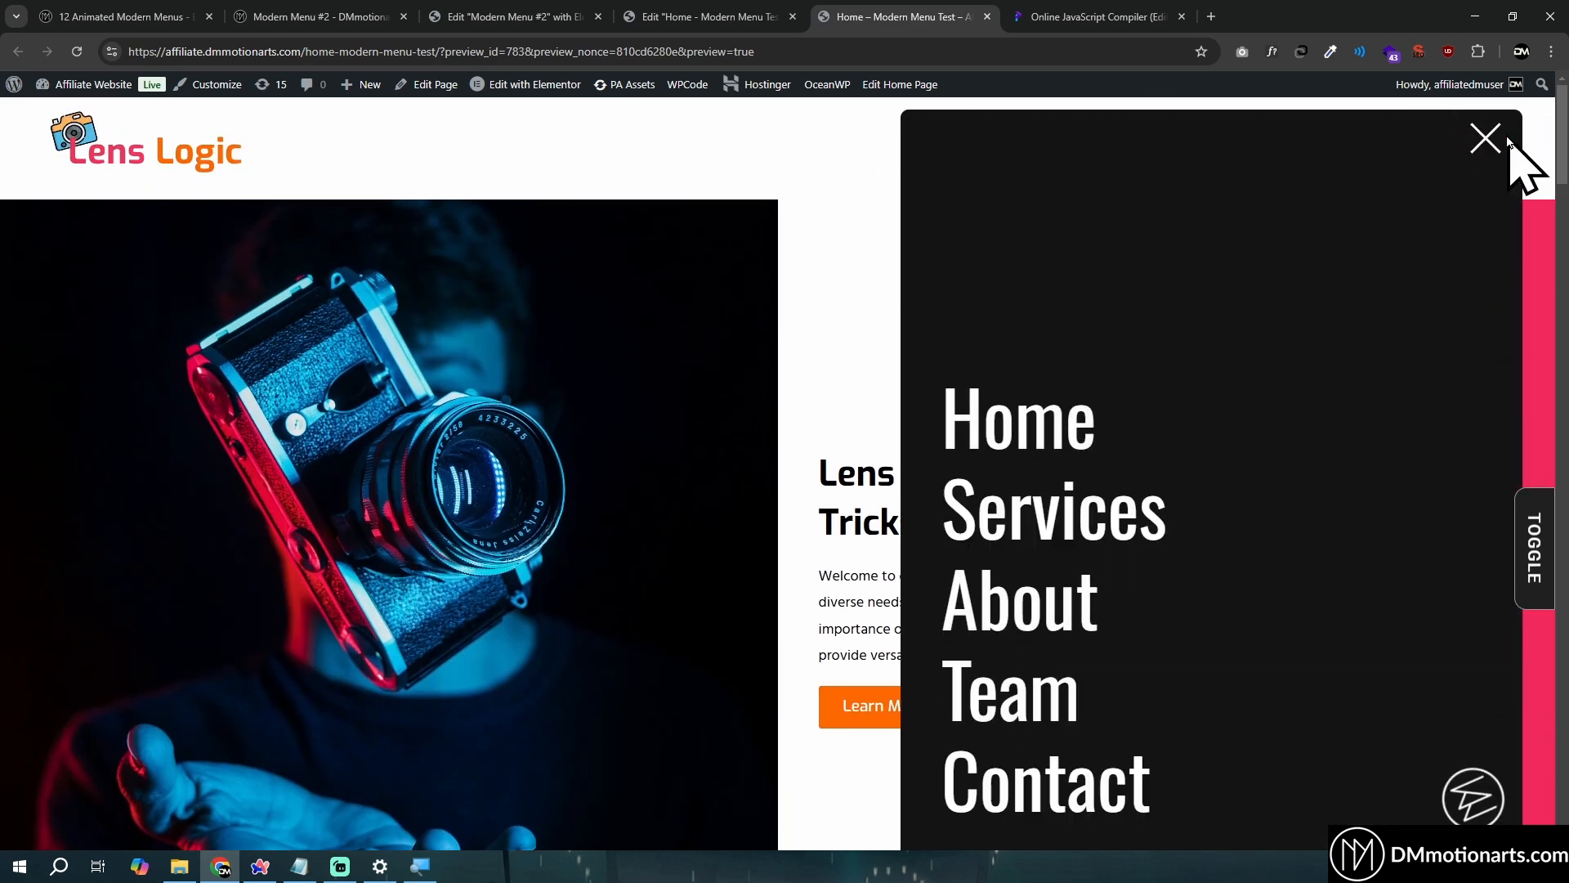
{"action": "left_click", "coordinate": [1496, 142]}
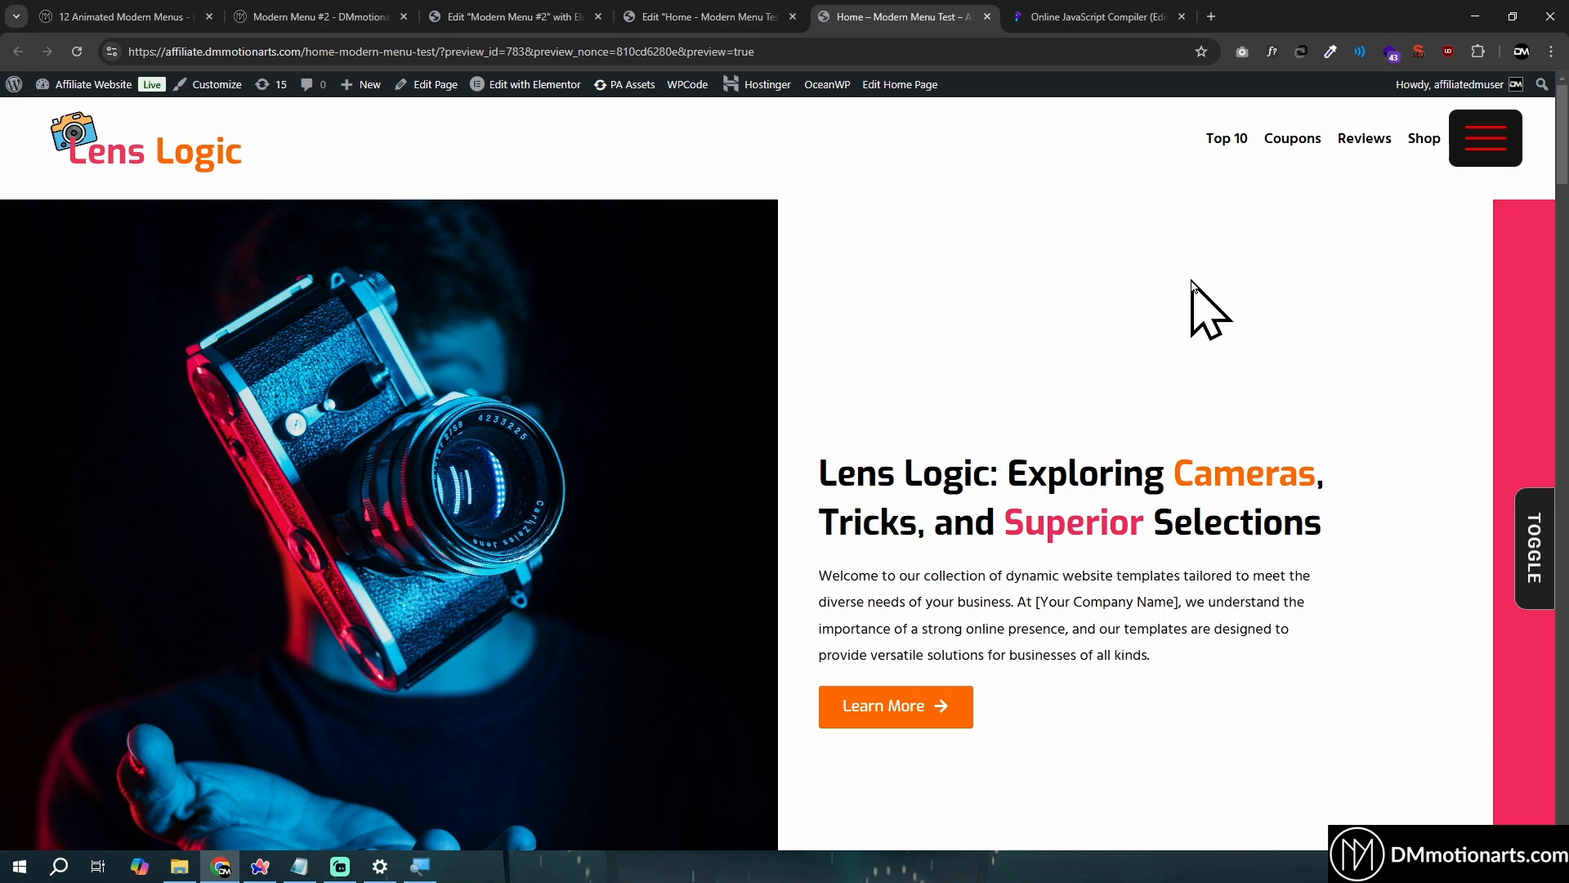
In the Home page editor, give the Menu Container a classic background in light red #FF9494
{"action": "left_click", "coordinate": [704, 16]}
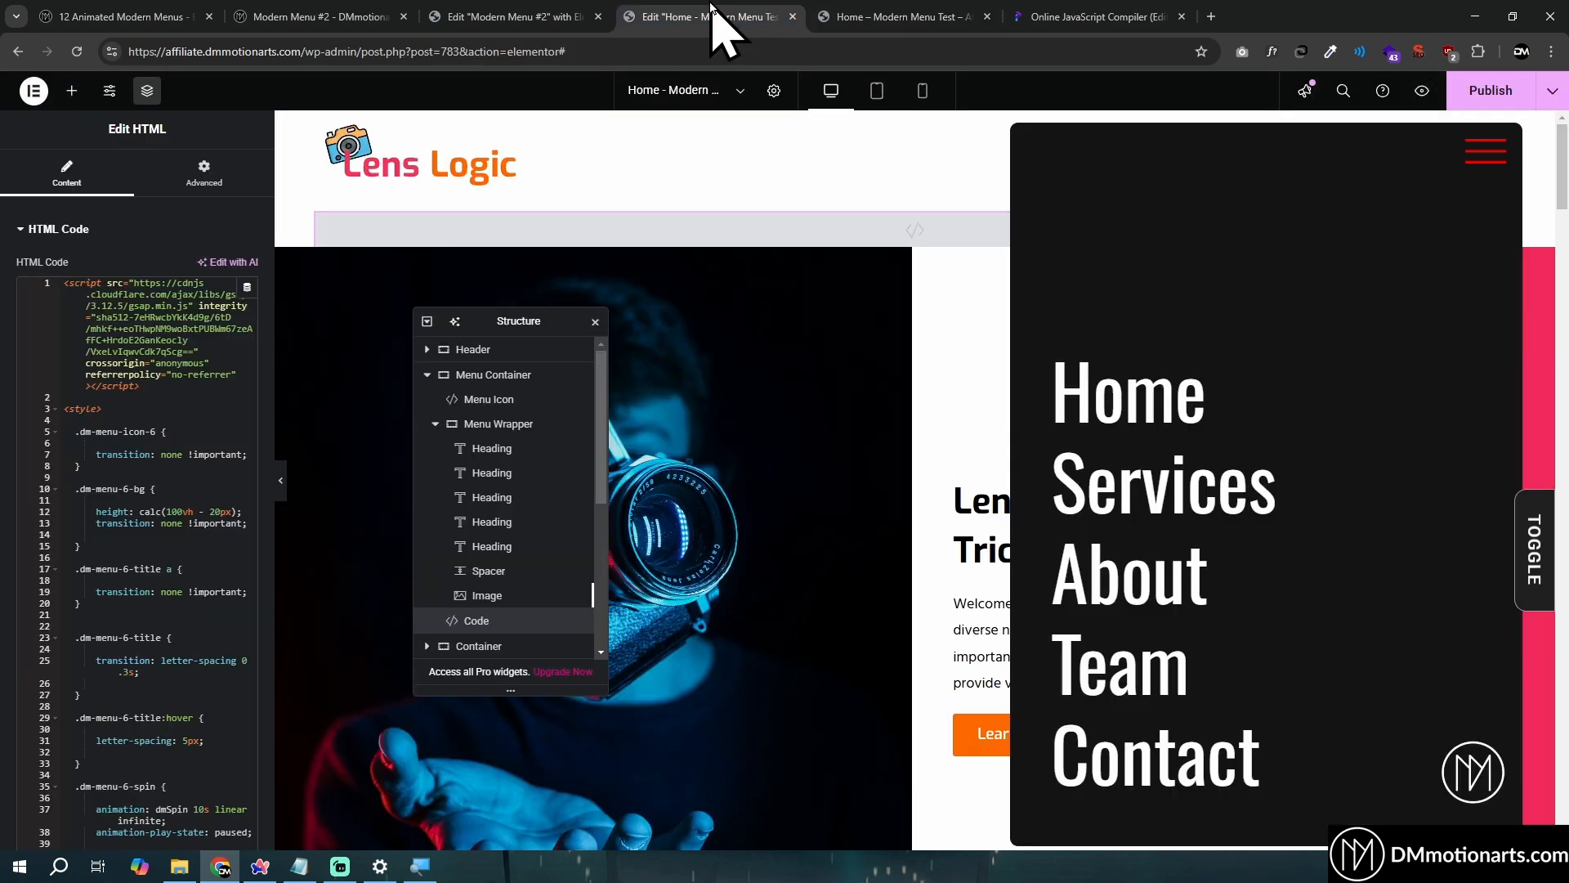
{"action": "left_click", "coordinate": [920, 193]}
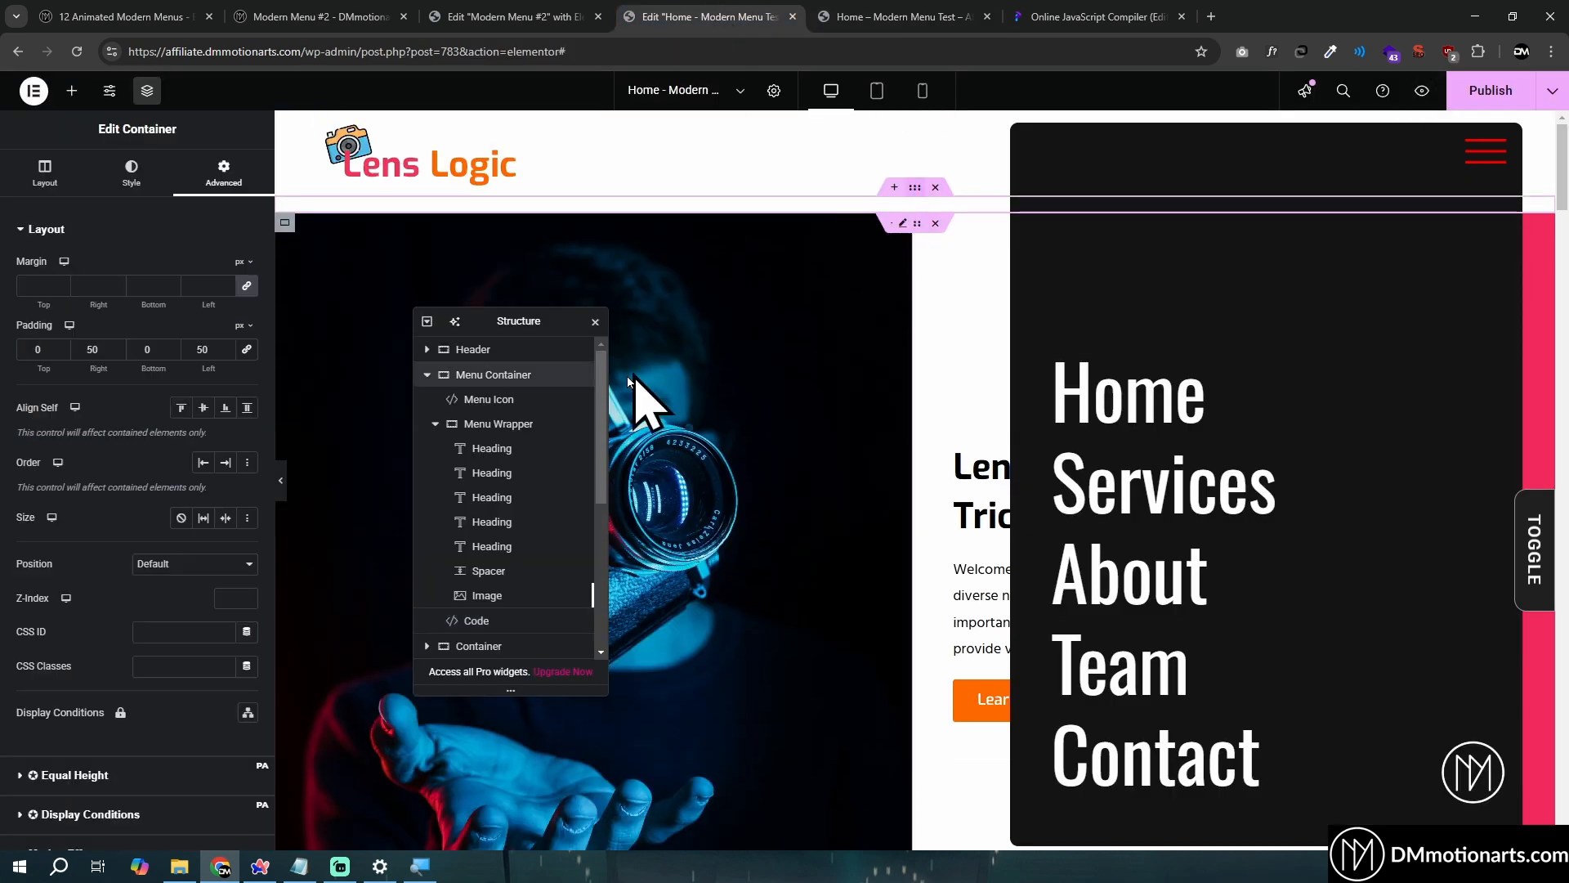
{"action": "left_click", "coordinate": [426, 375]}
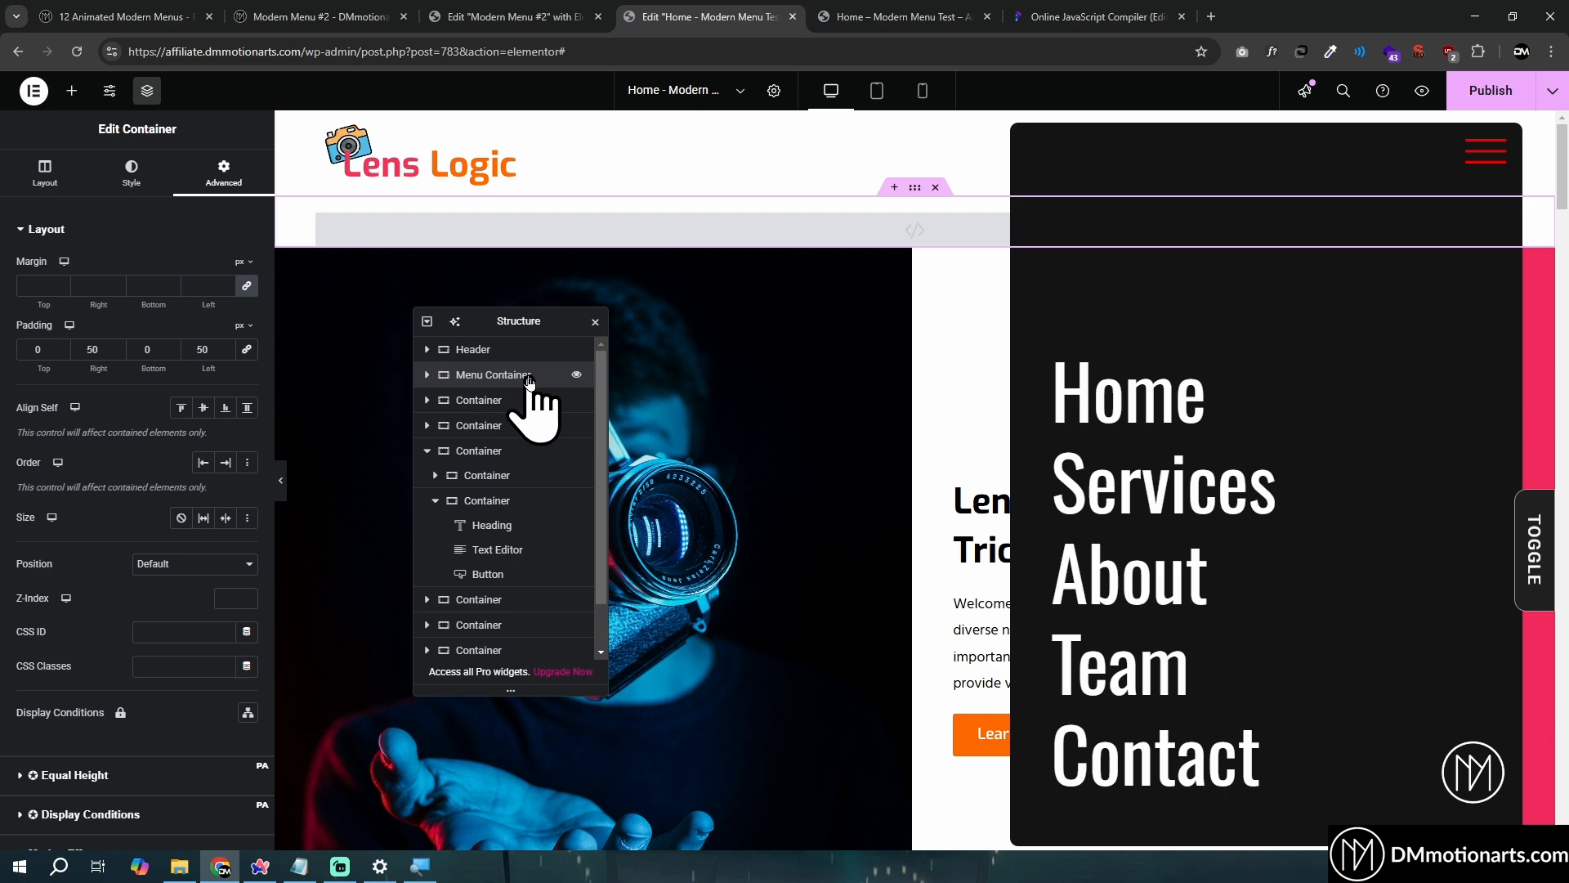
{"action": "left_click", "coordinate": [130, 174]}
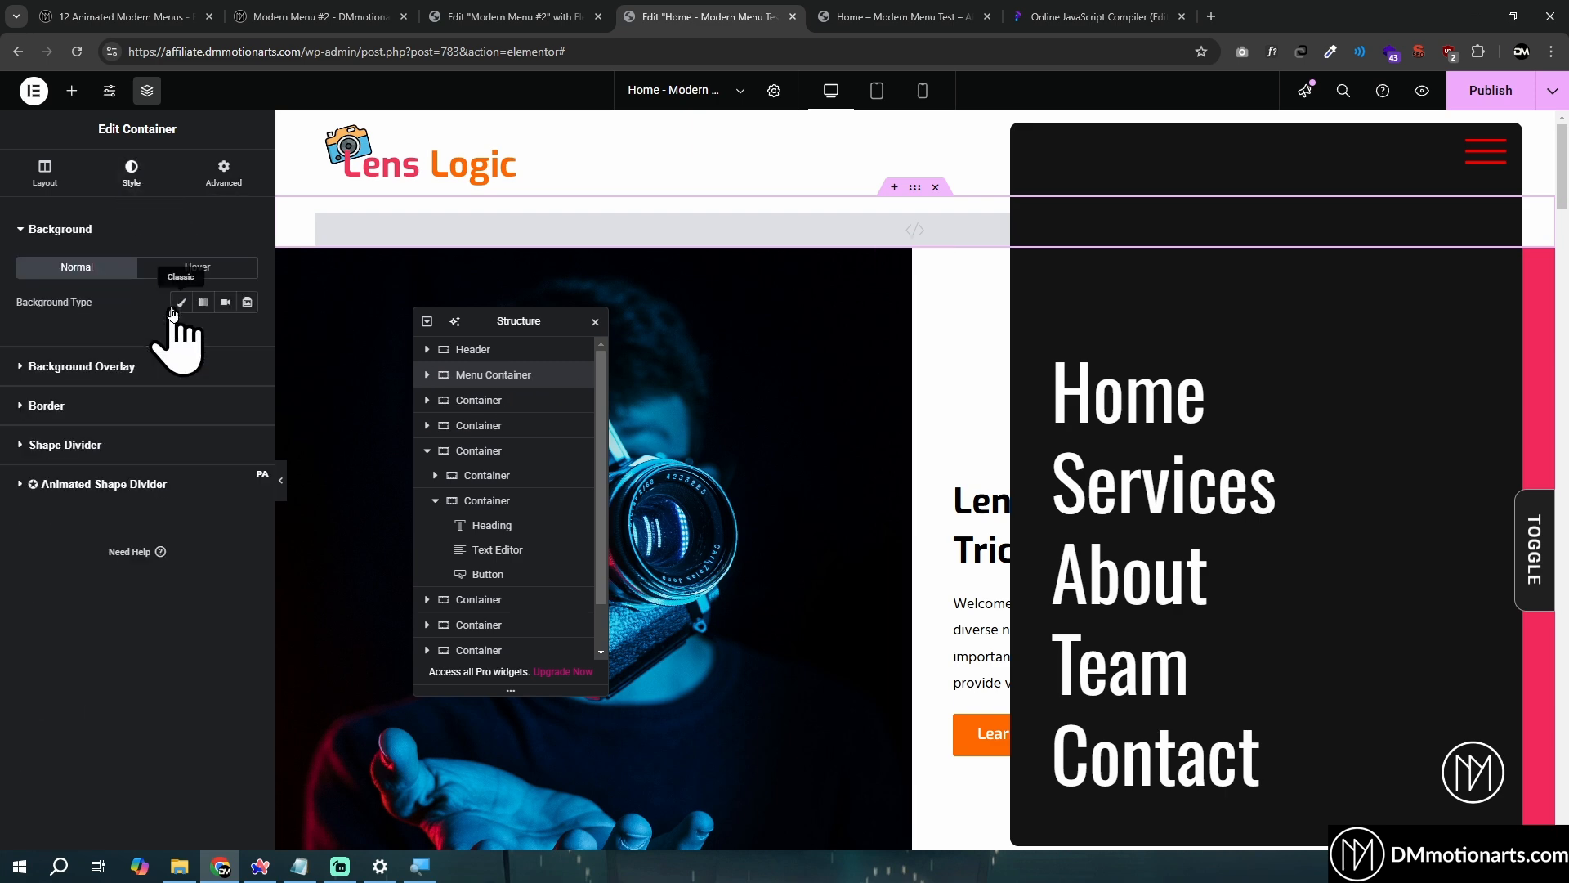
{"action": "left_click", "coordinate": [181, 302]}
{"action": "left_click", "coordinate": [247, 336]}
{"action": "left_click", "coordinate": [244, 417]}
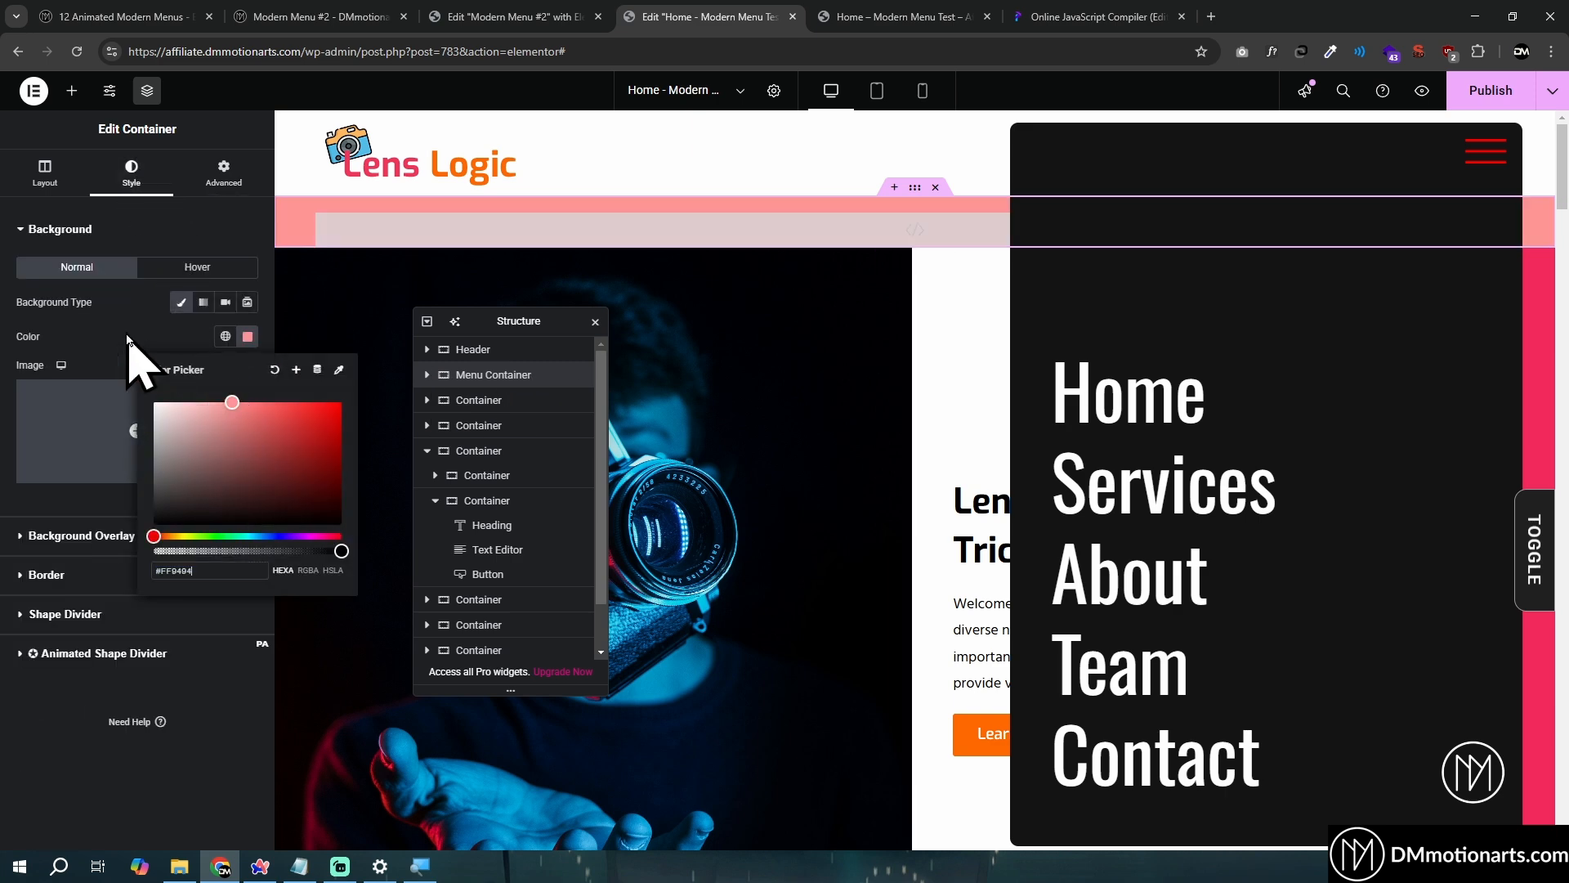
{"action": "left_click", "coordinate": [133, 351]}
Compare the page with the editing panels hidden and shown, and review the Menu Container's Min Height and padding settings
{"action": "left_click", "coordinate": [283, 474]}
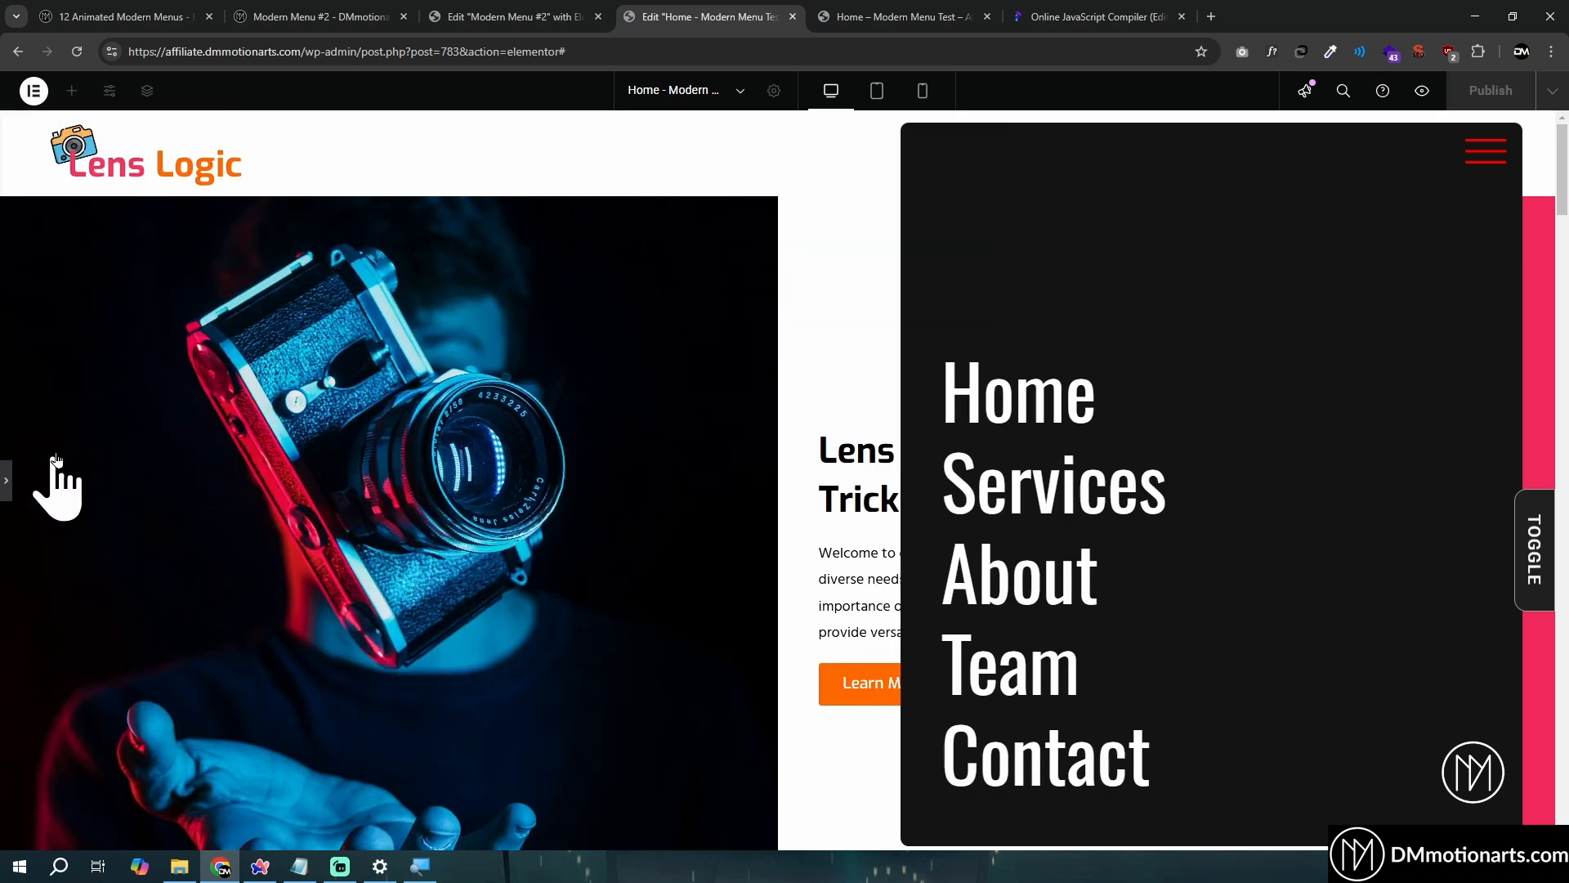
{"action": "left_click", "coordinate": [6, 480]}
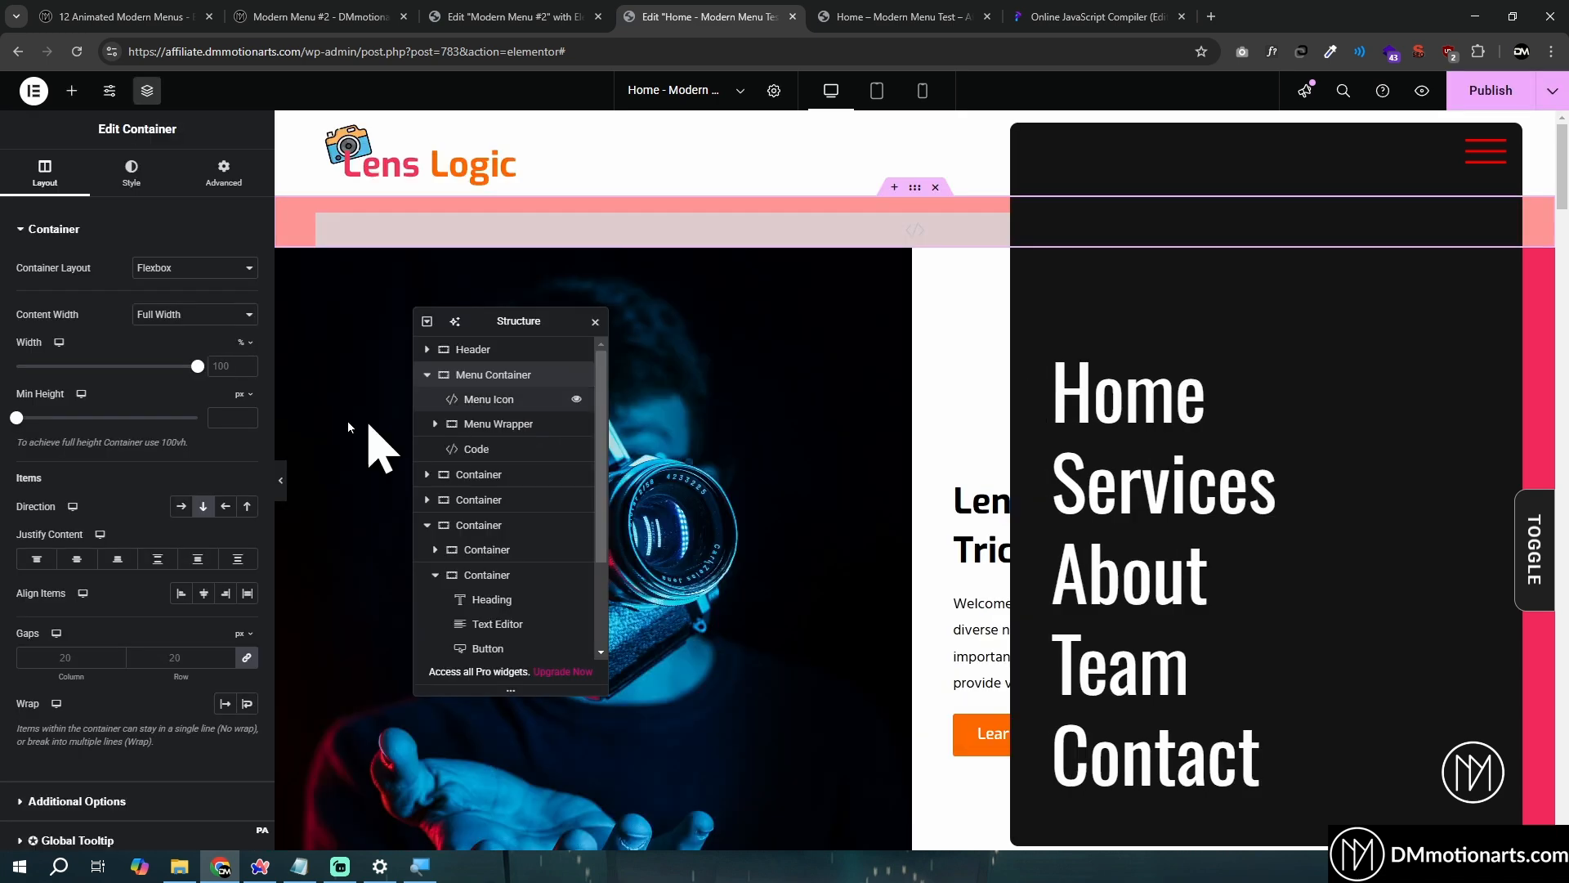
{"action": "left_click", "coordinate": [281, 484]}
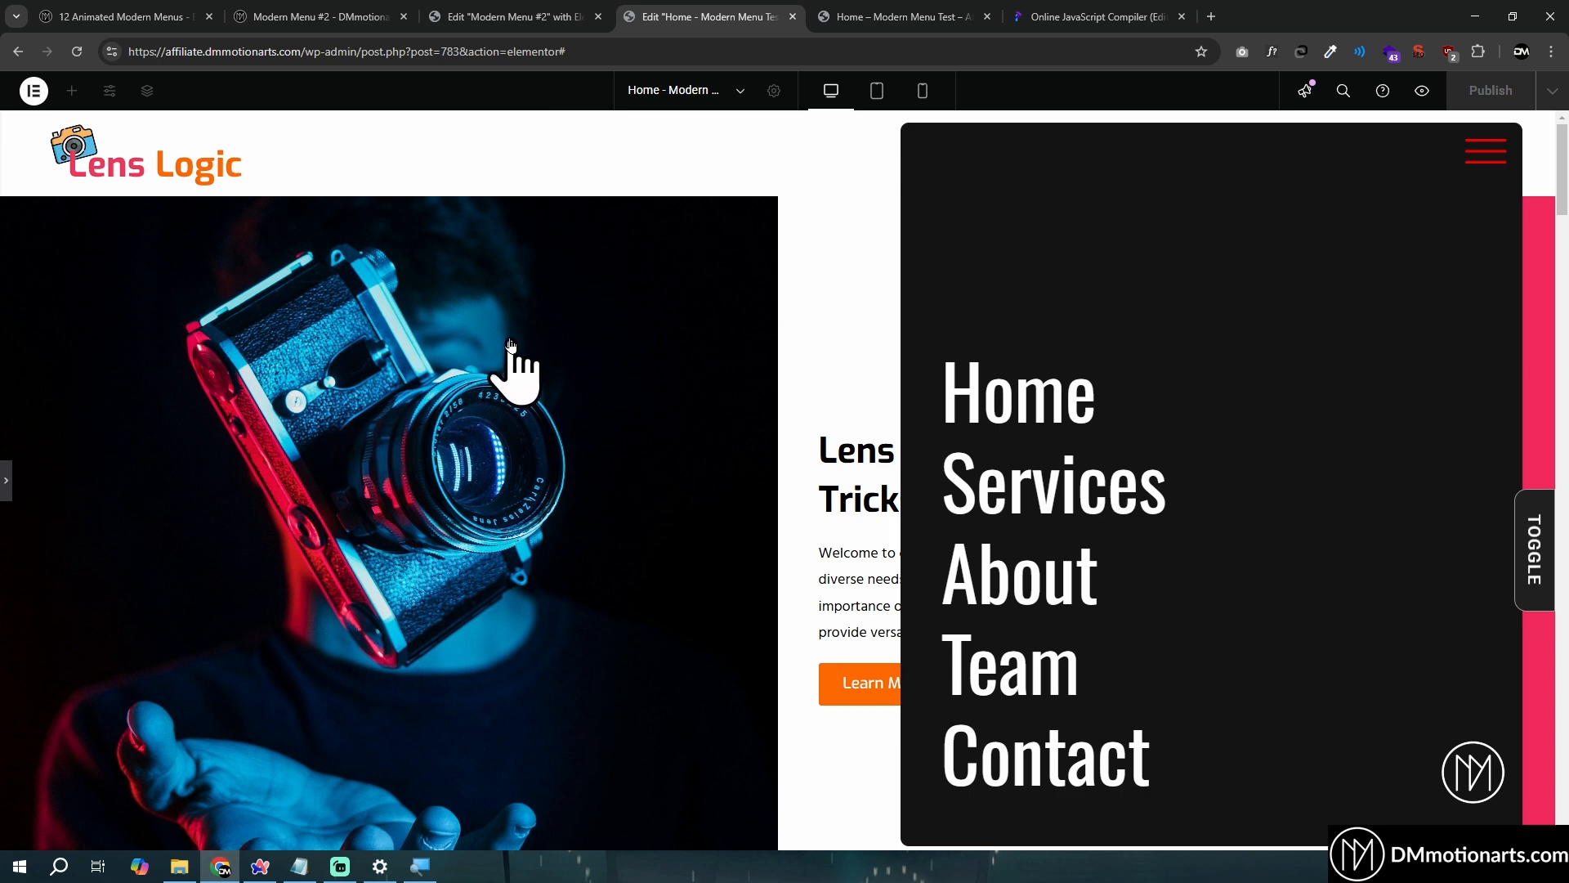
{"action": "key", "text": "ctrl+p"}
{"action": "left_click", "coordinate": [222, 419]}
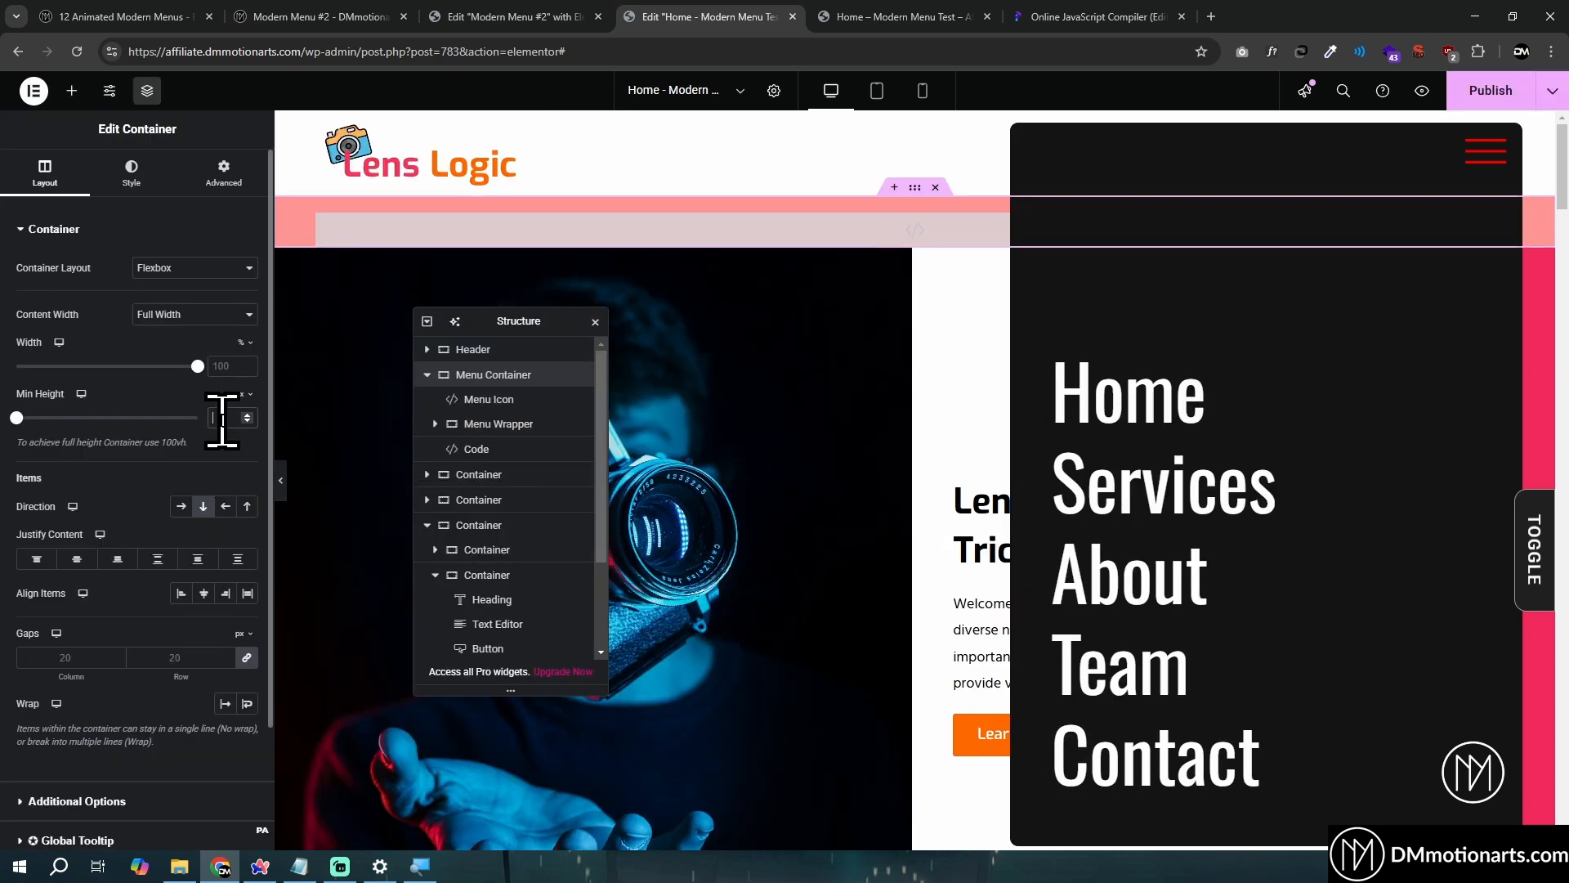
{"action": "left_click", "coordinate": [223, 174]}
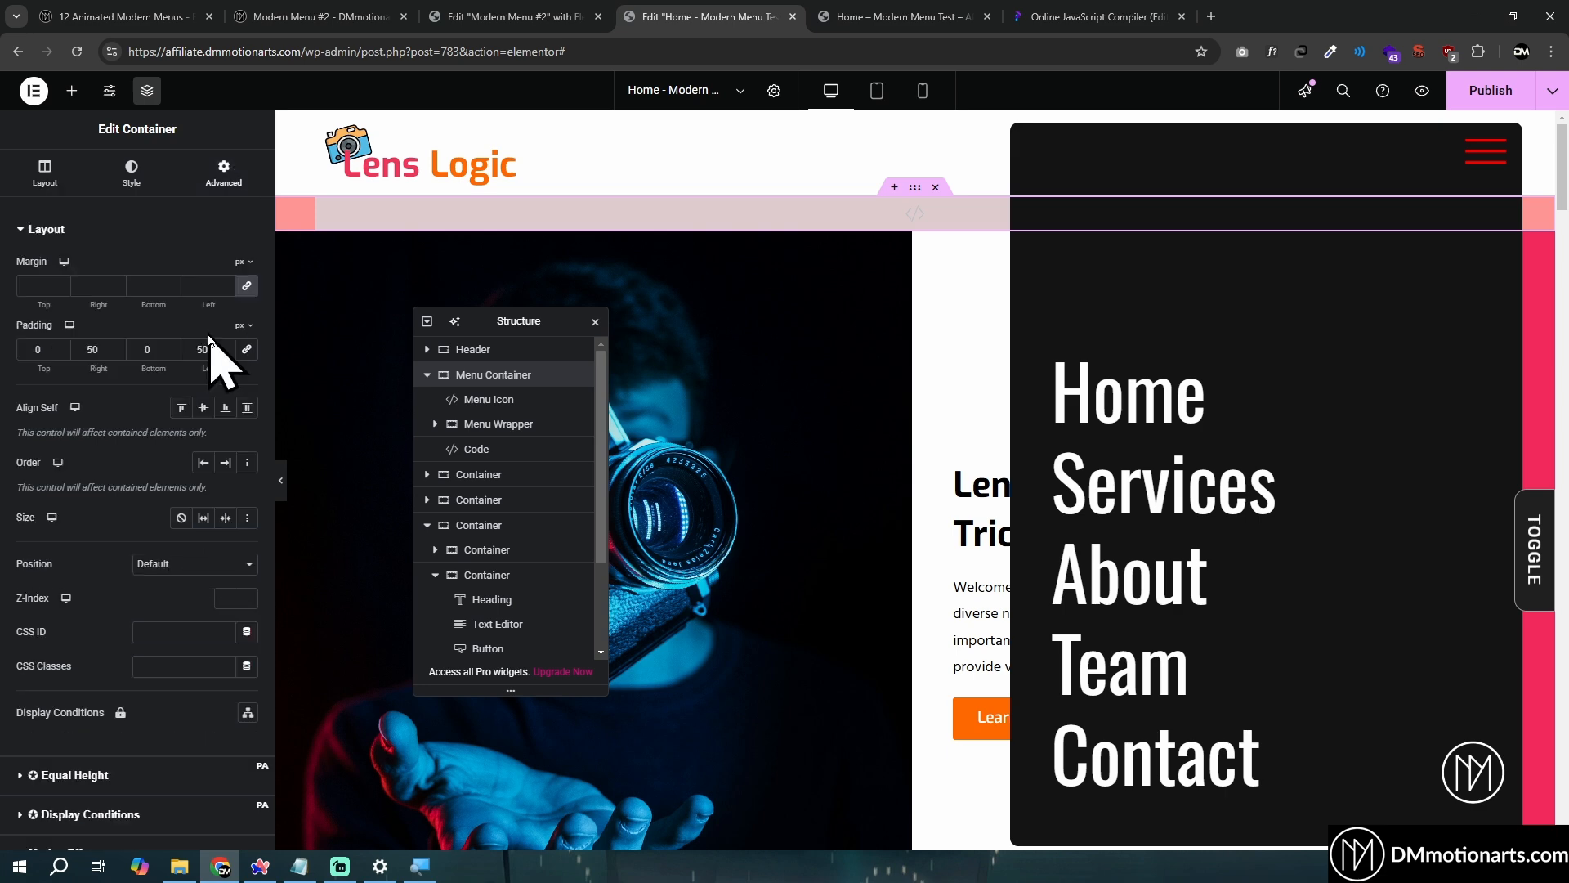
{"action": "double_click", "coordinate": [203, 349]}
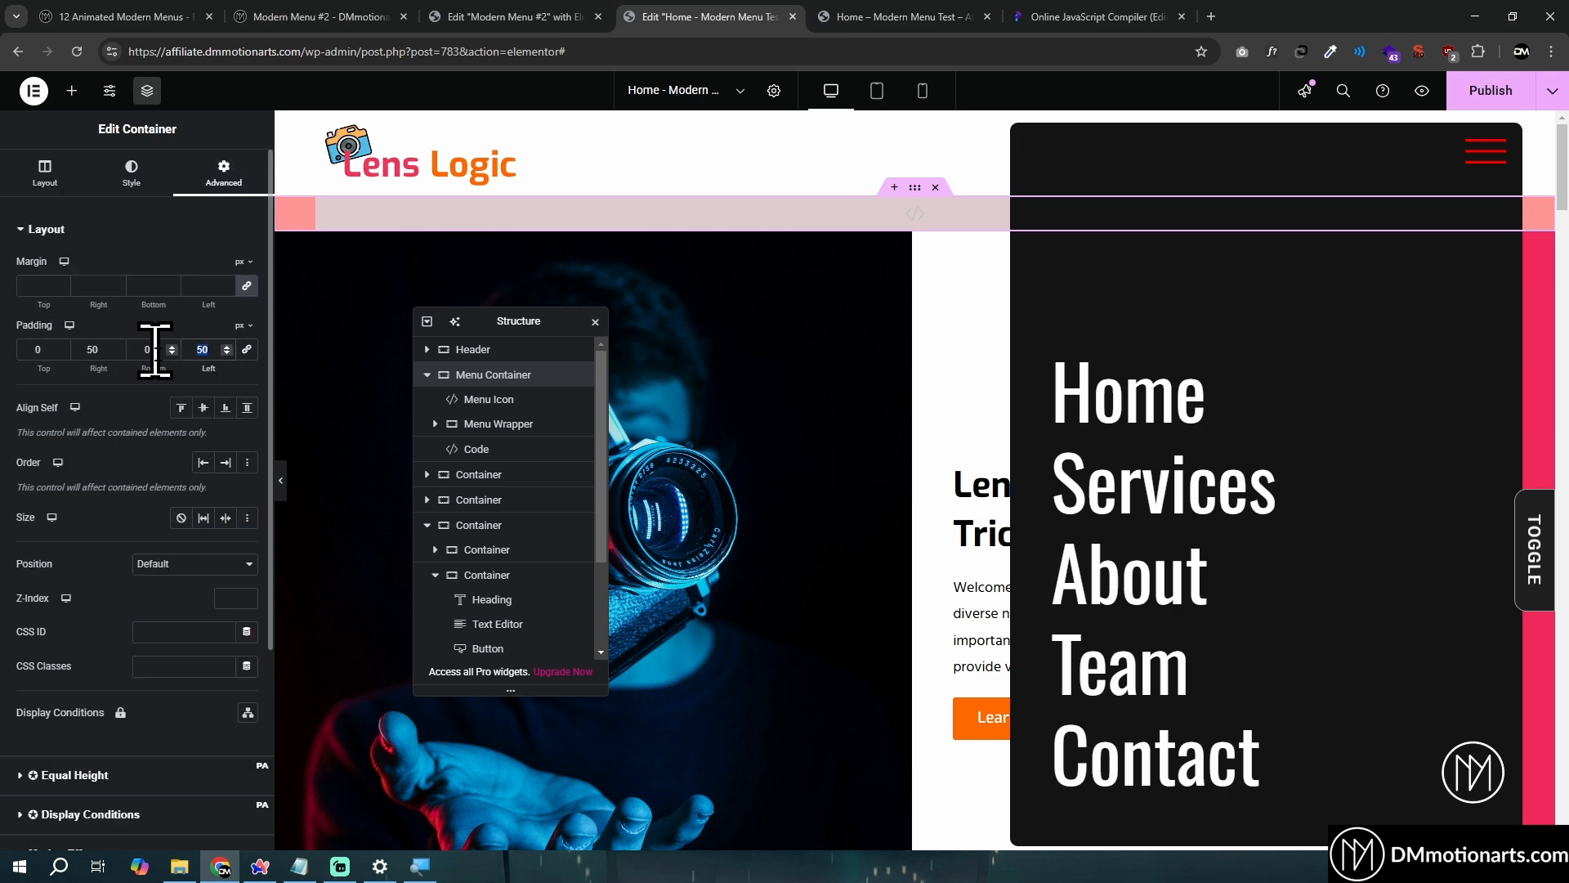
{"action": "left_click", "coordinate": [281, 480]}
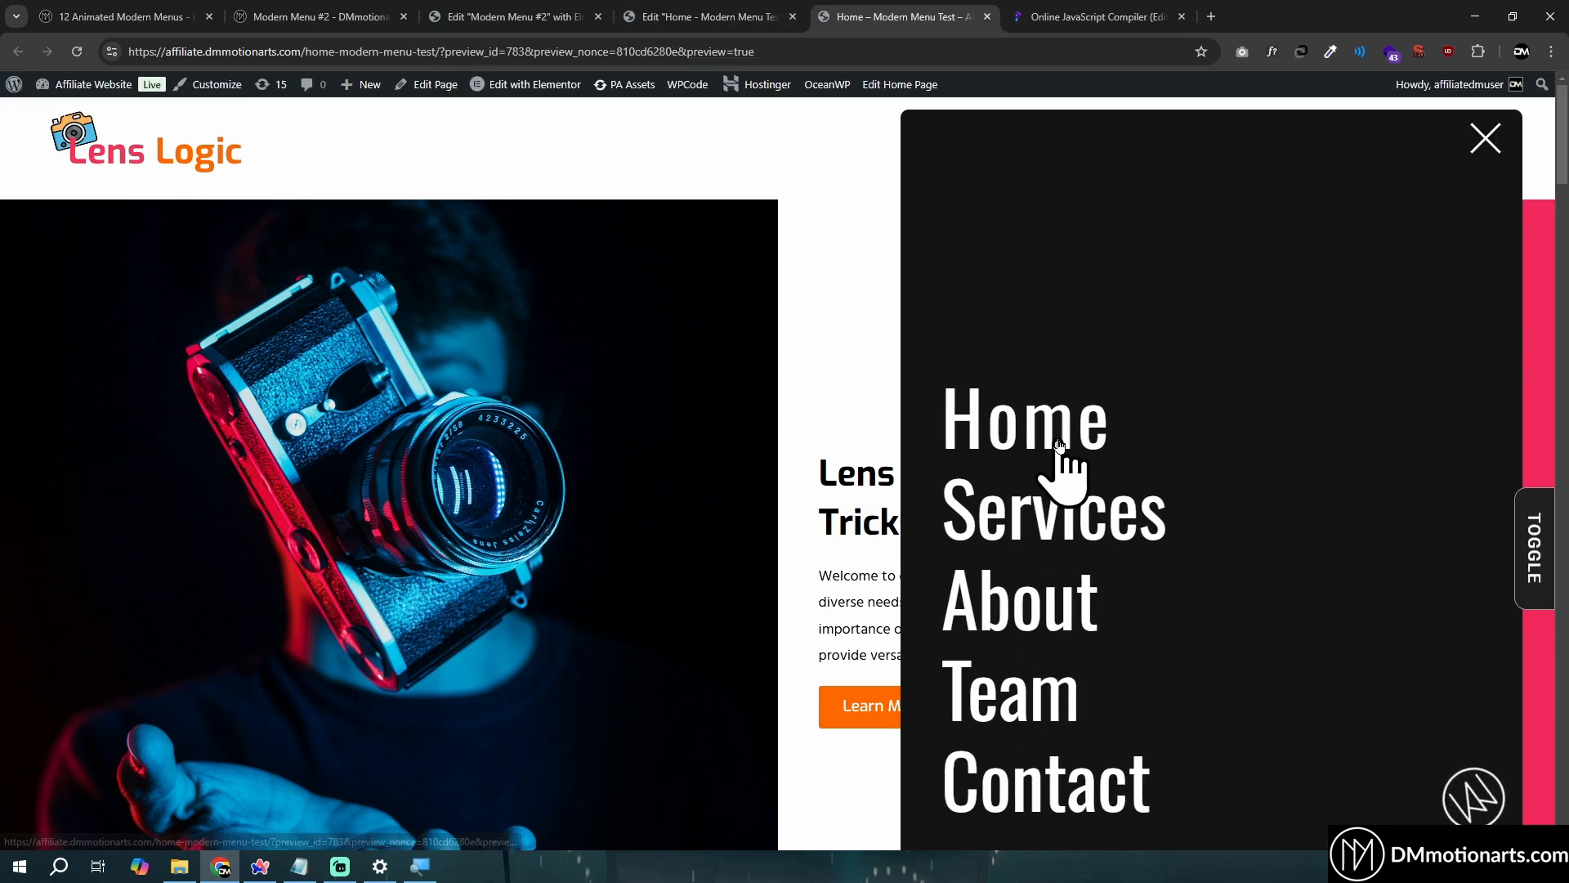
Replay the menu's opening and closing animation in the page preview and return to the Home page editor
{"action": "left_click", "coordinate": [1489, 139]}
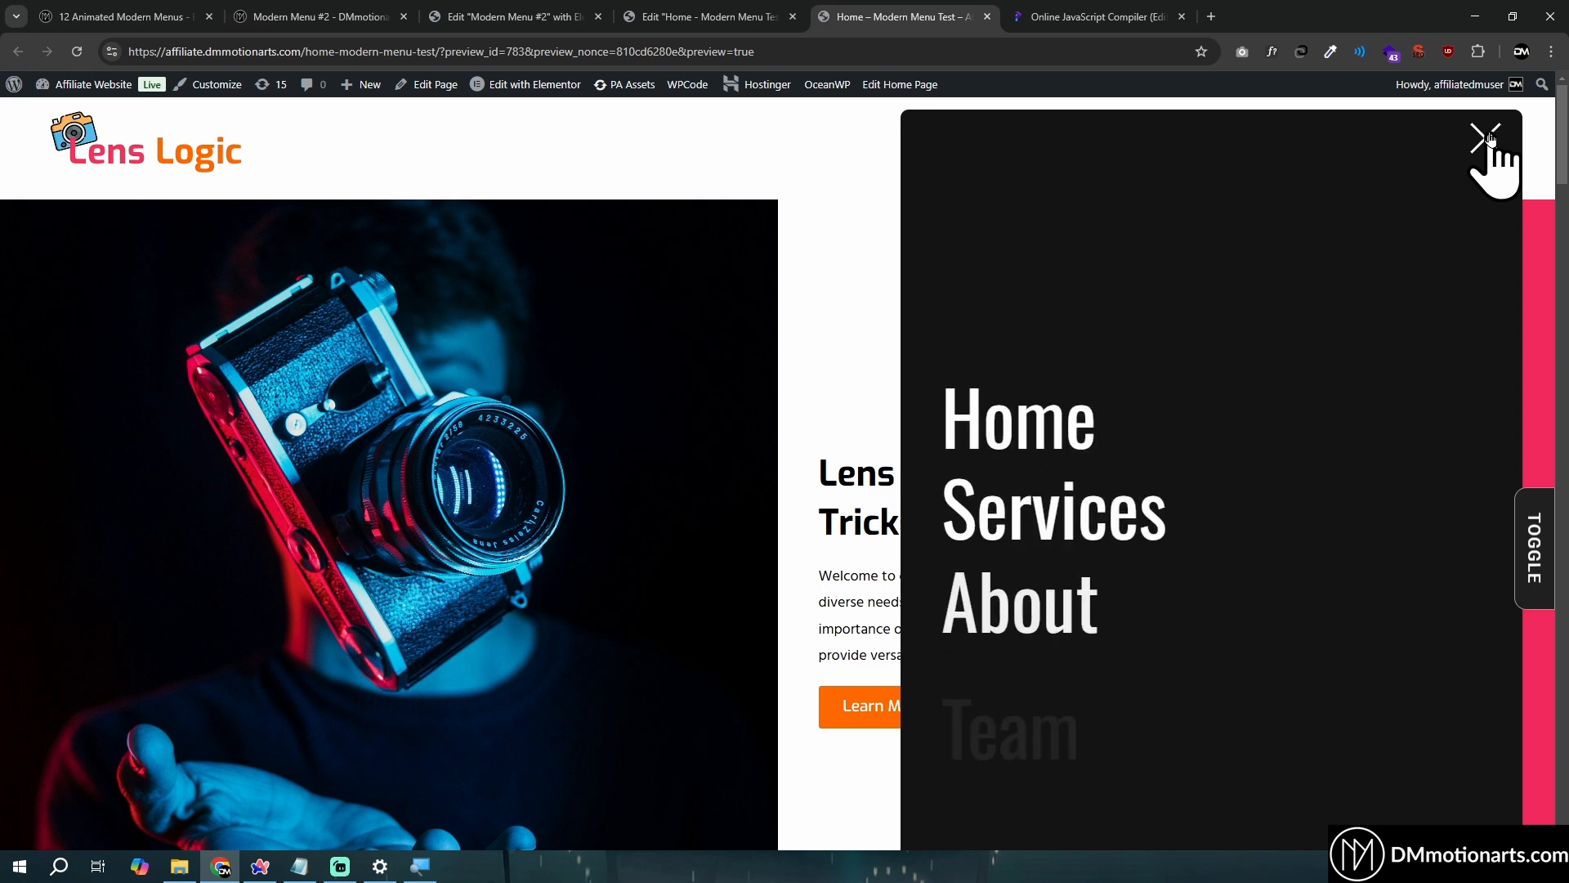
{"action": "left_click", "coordinate": [1491, 140]}
{"action": "left_click", "coordinate": [713, 11]}
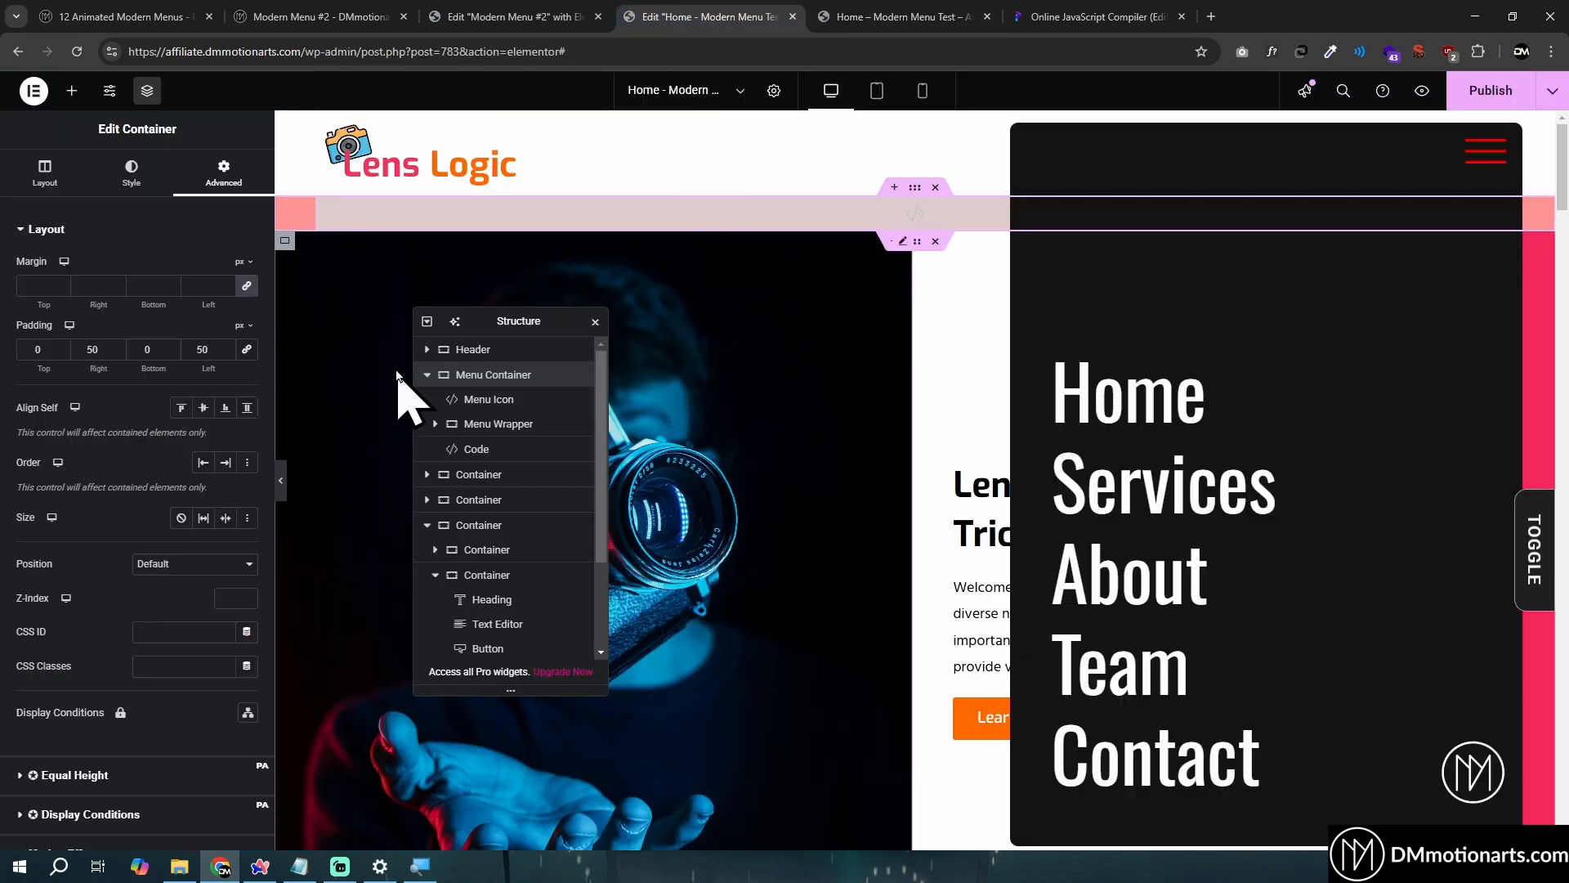
Set the Header container's position to Fixed
{"action": "left_click", "coordinate": [425, 377]}
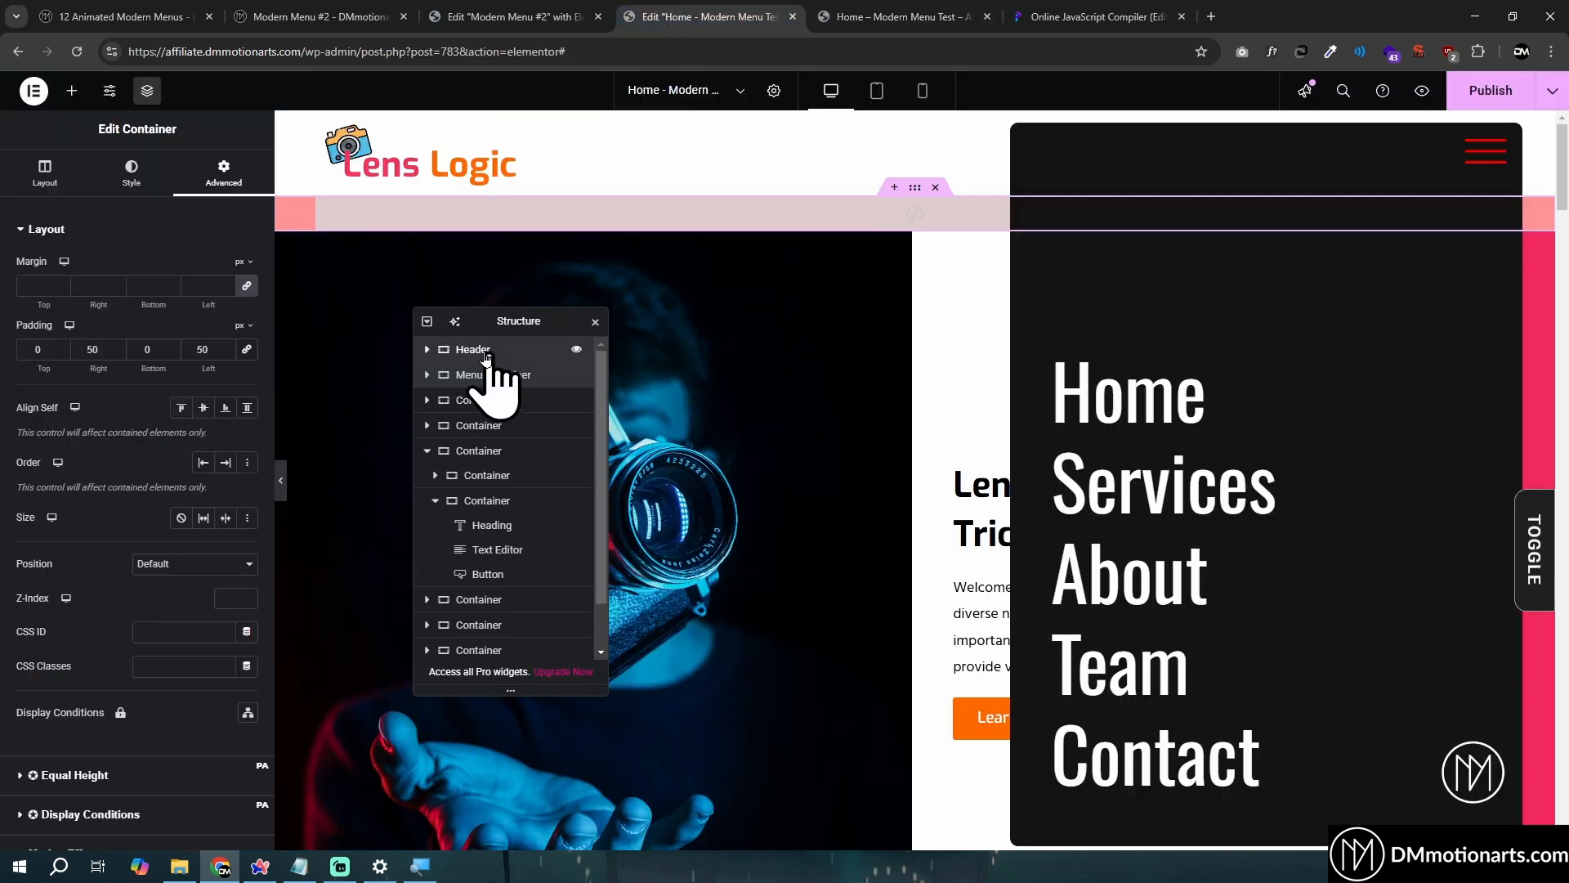
{"action": "left_click", "coordinate": [486, 357]}
{"action": "left_click", "coordinate": [217, 175]}
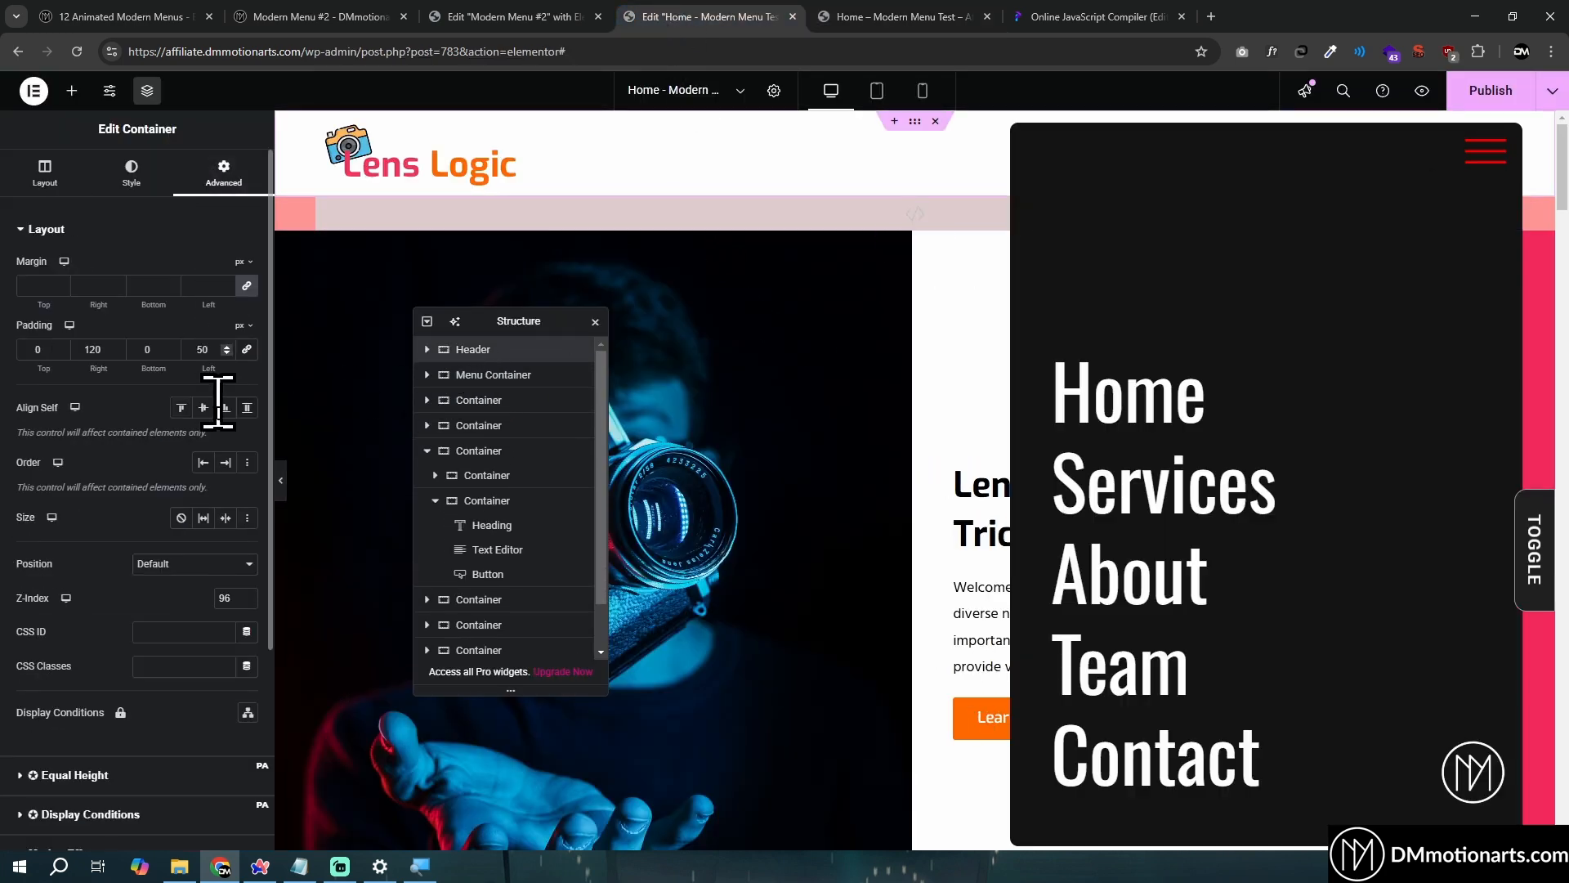
{"action": "left_click", "coordinate": [166, 577]}
{"action": "left_click", "coordinate": [199, 646]}
Review the Header's offset and Motion Effects settings and scroll the page to check the header's fixed position
{"action": "scroll", "coordinate": [117, 670], "scroll_direction": "down", "scroll_amount": 3}
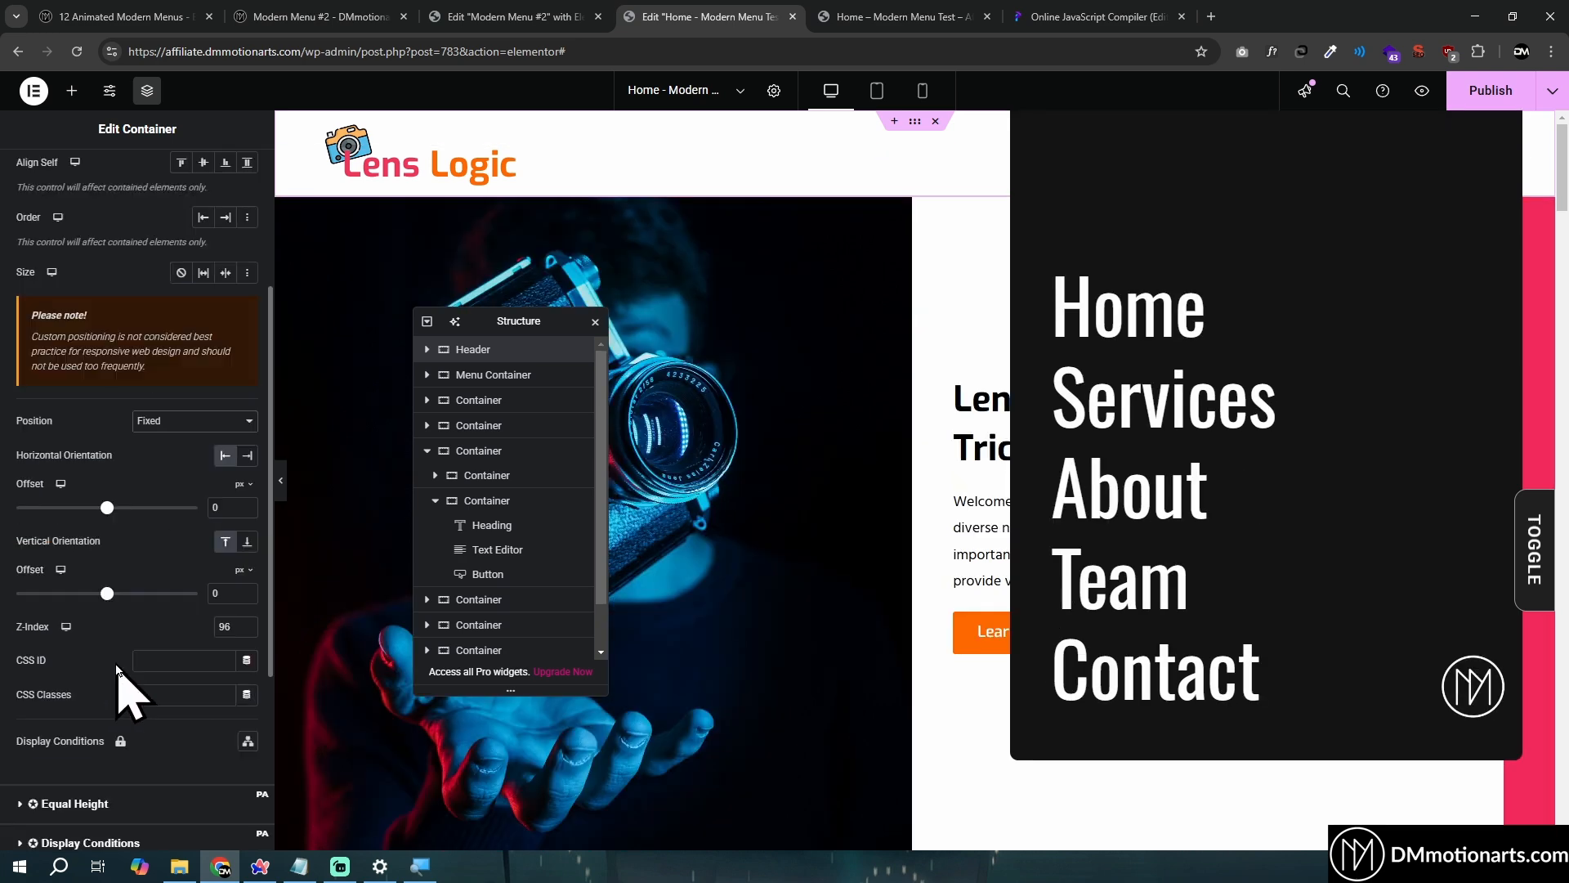
{"action": "scroll", "coordinate": [117, 670], "scroll_direction": "down", "scroll_amount": 2}
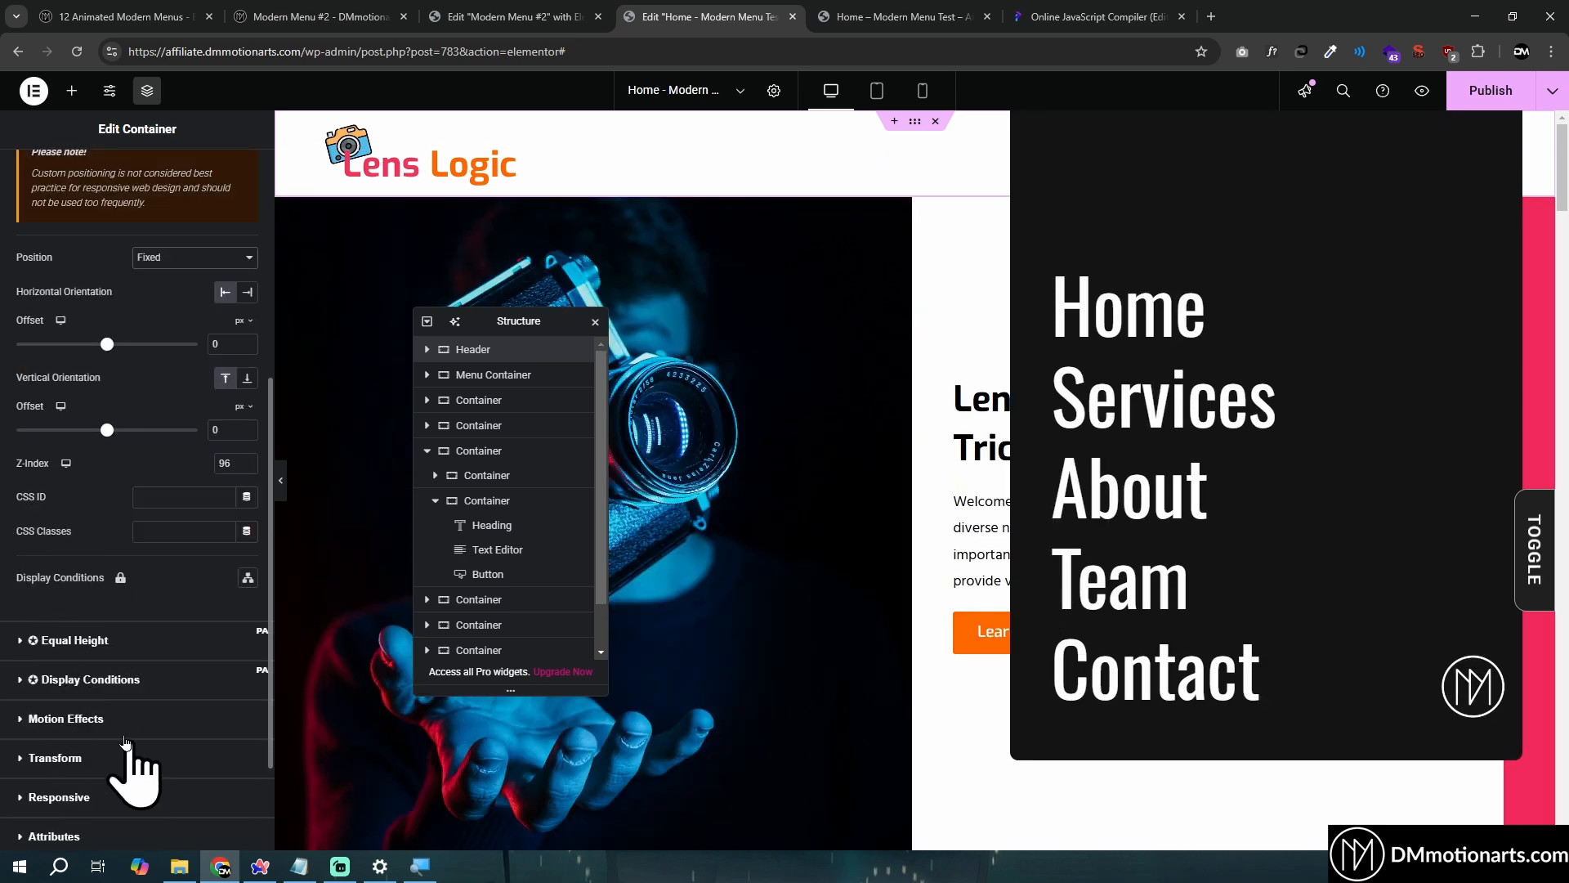
{"action": "left_click", "coordinate": [51, 719]}
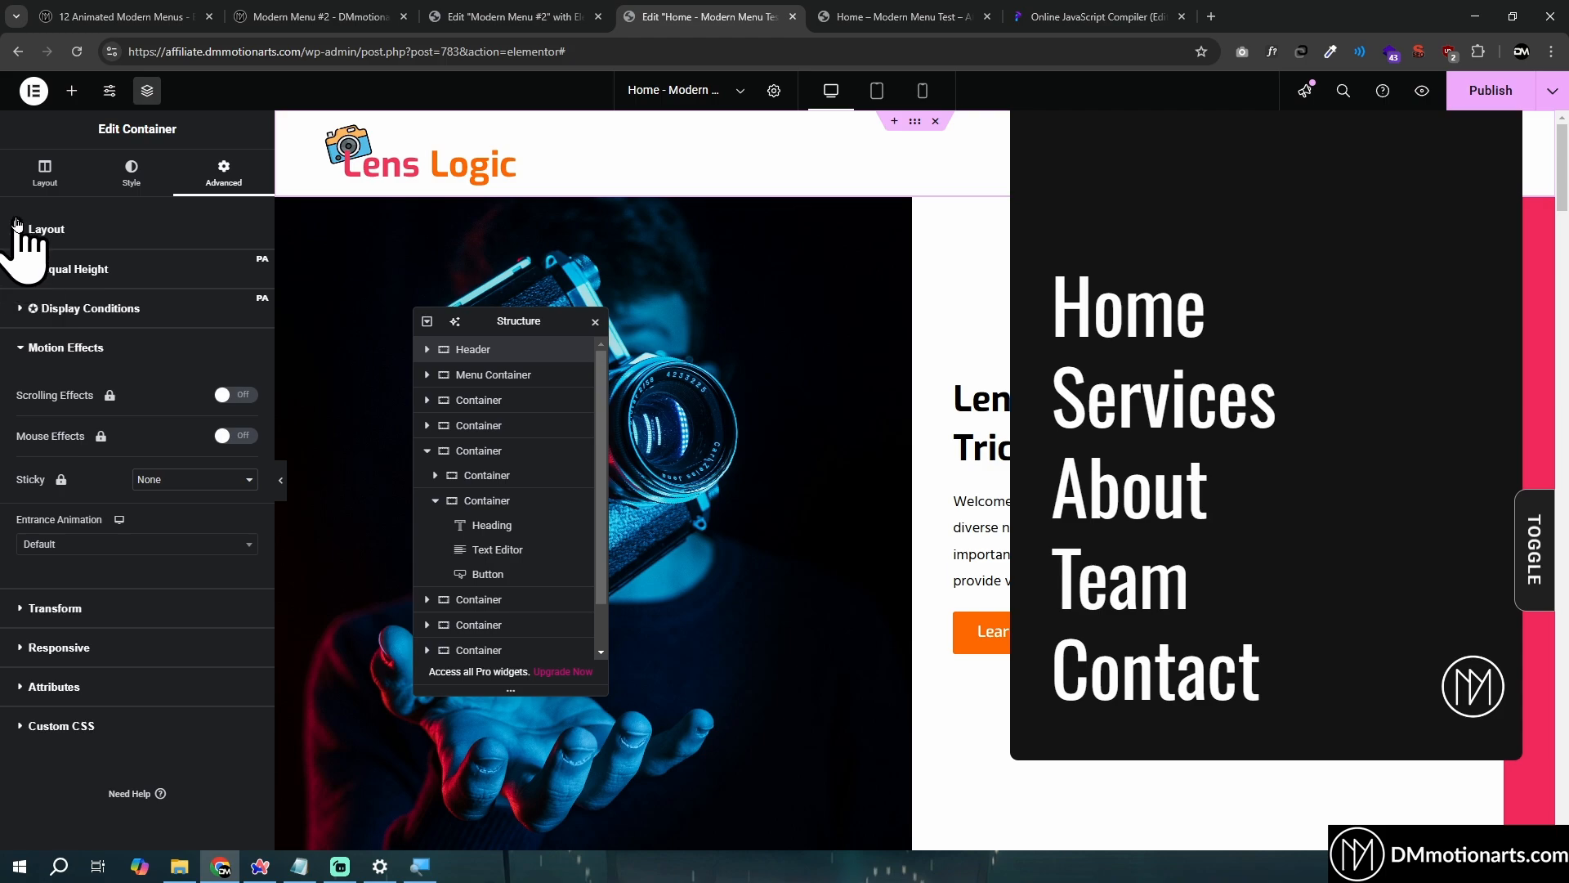
{"action": "left_click", "coordinate": [24, 229]}
{"action": "scroll", "coordinate": [854, 507], "scroll_direction": "down", "scroll_amount": 8}
{"action": "scroll", "coordinate": [940, 487], "scroll_direction": "down", "scroll_amount": 5}
{"action": "scroll", "coordinate": [1062, 494], "scroll_direction": "up", "scroll_amount": 13}
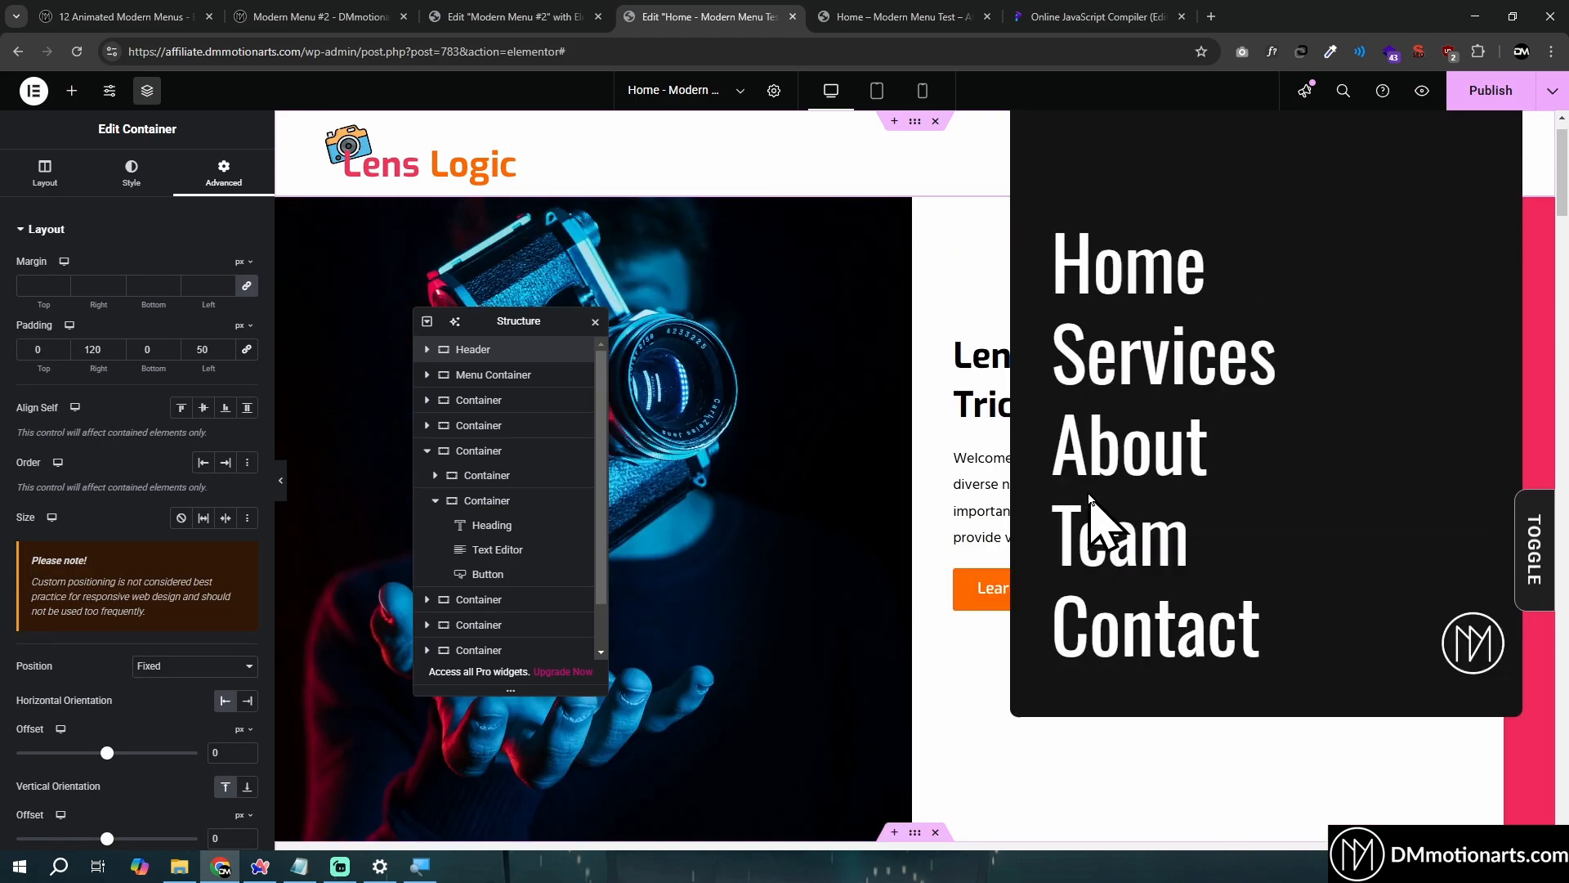
Expand the Menu Container in the structure, hide the Menu Wrapper and select the Menu Icon
{"action": "scroll", "coordinate": [971, 448], "scroll_direction": "down", "scroll_amount": 13}
{"action": "scroll", "coordinate": [973, 458], "scroll_direction": "up", "scroll_amount": 13}
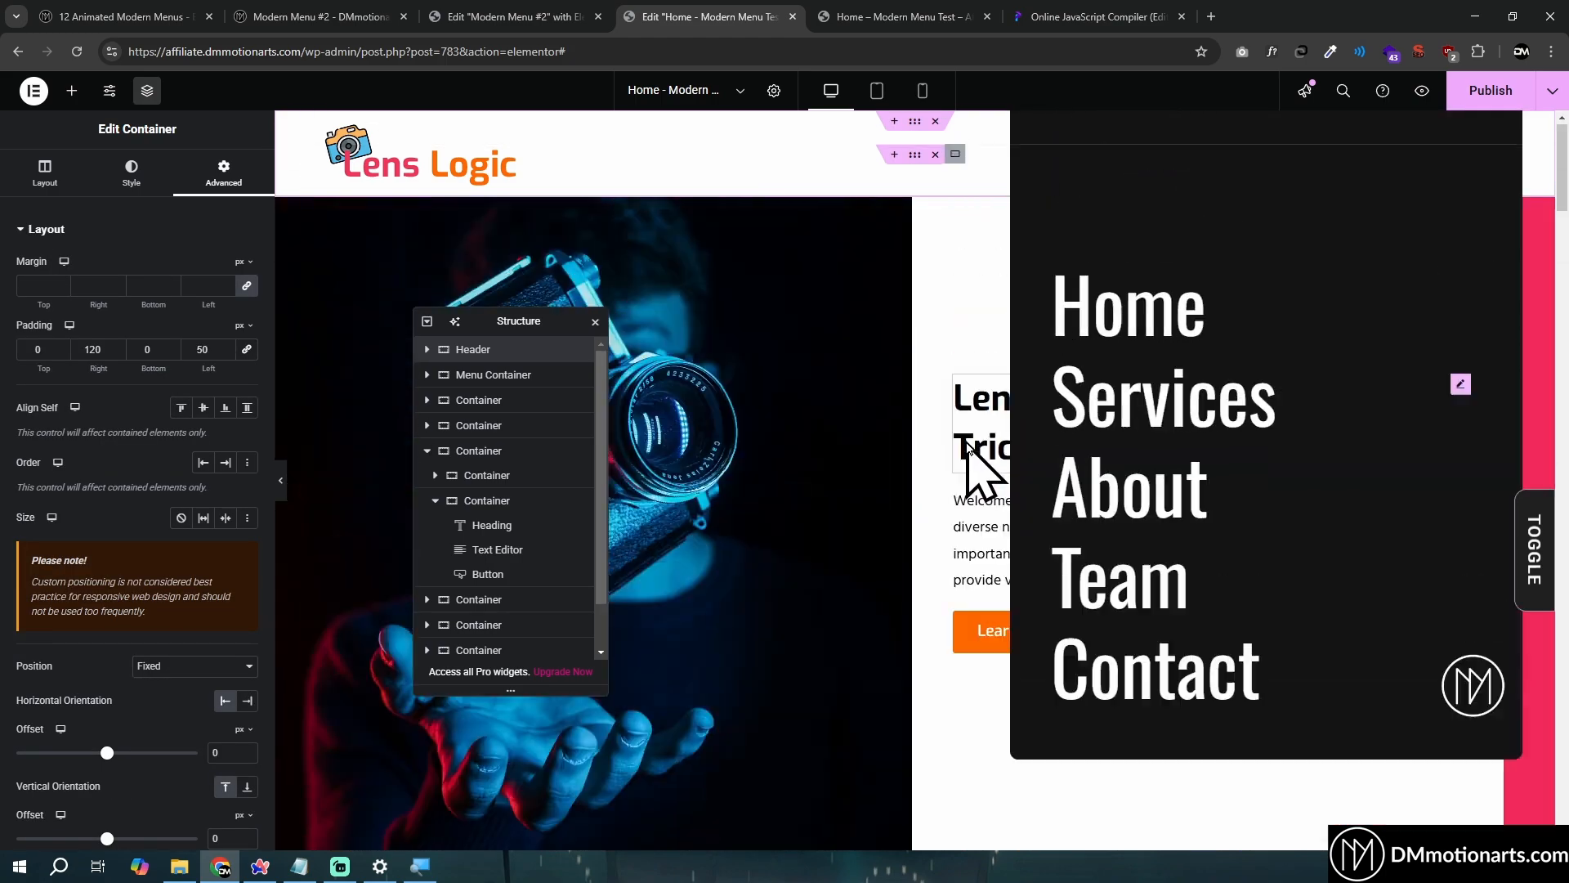
{"action": "left_click", "coordinate": [426, 375]}
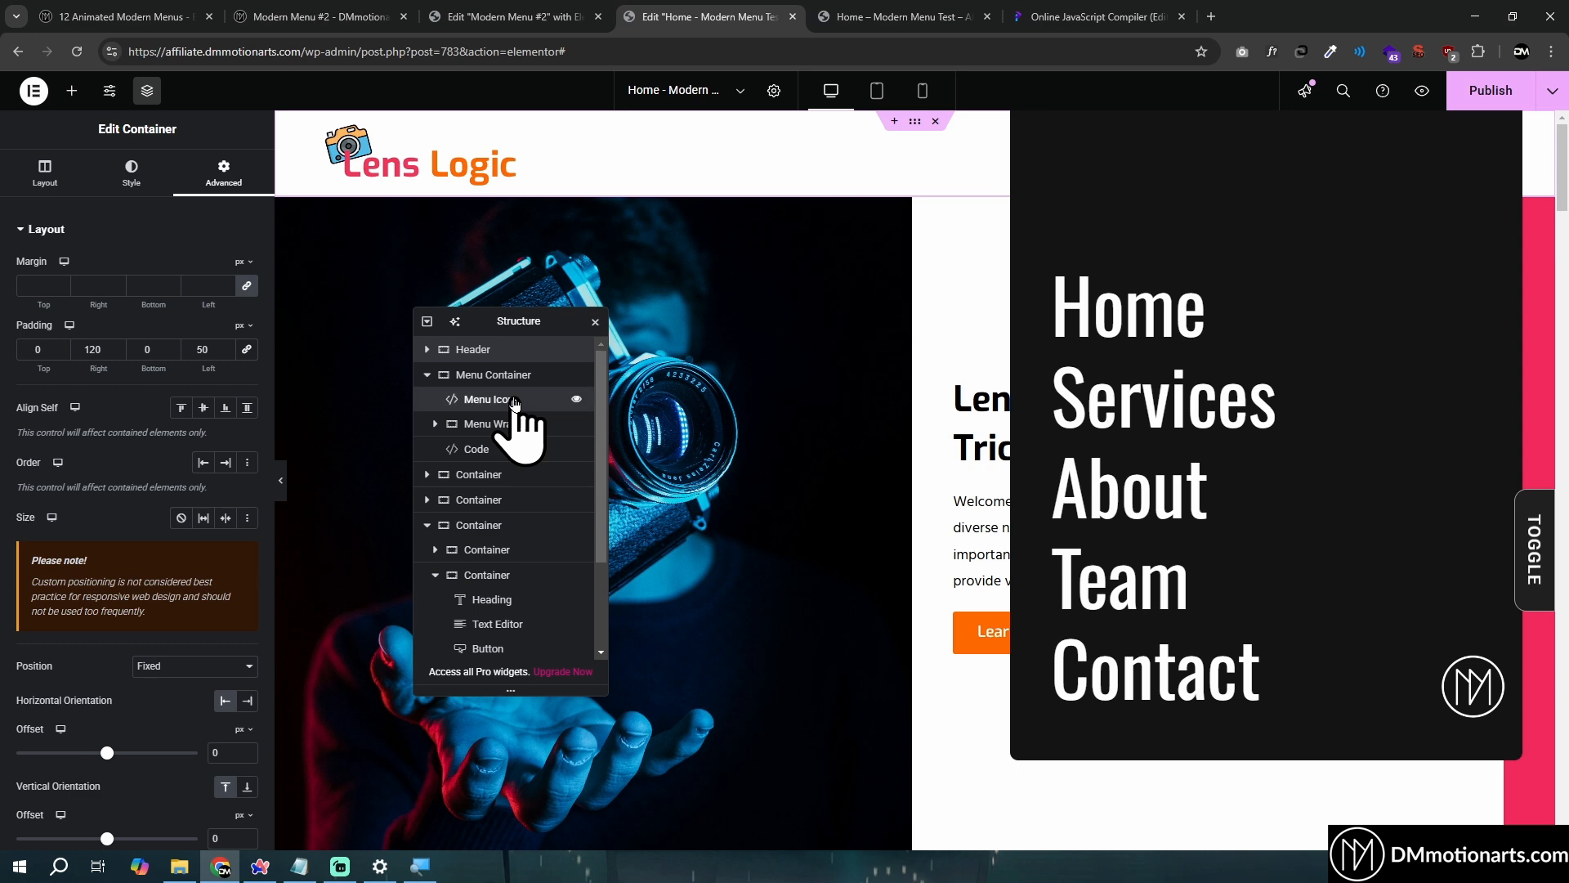
{"action": "left_click", "coordinate": [511, 400]}
{"action": "left_click", "coordinate": [576, 423]}
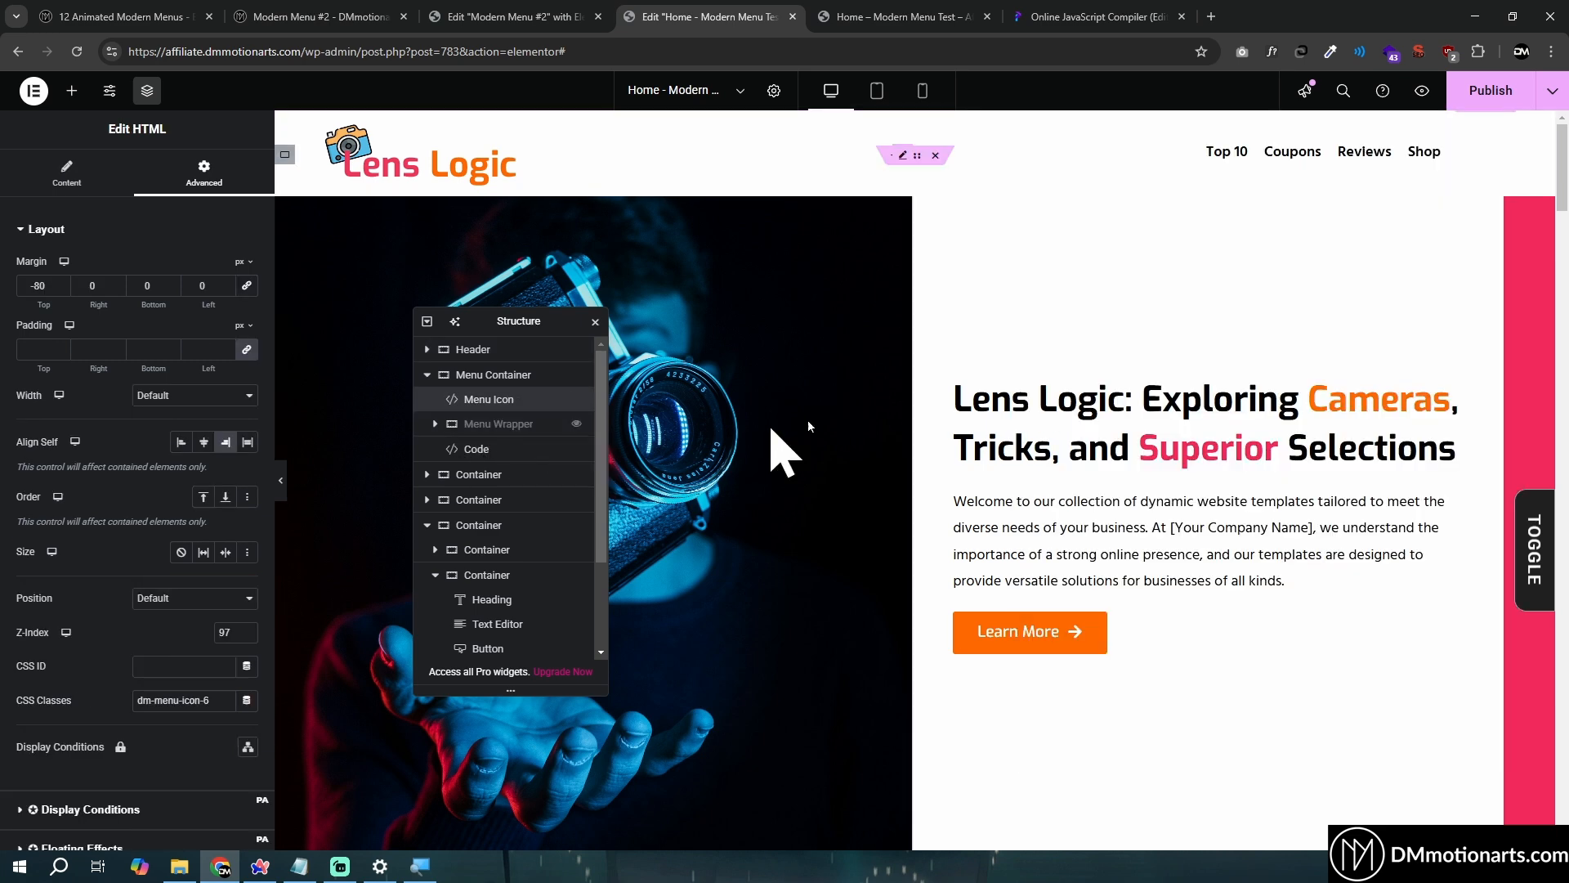
Set the Menu Icon's position to Fixed with its horizontal orientation set to Right
{"action": "left_click", "coordinate": [176, 599]}
{"action": "left_click", "coordinate": [180, 661]}
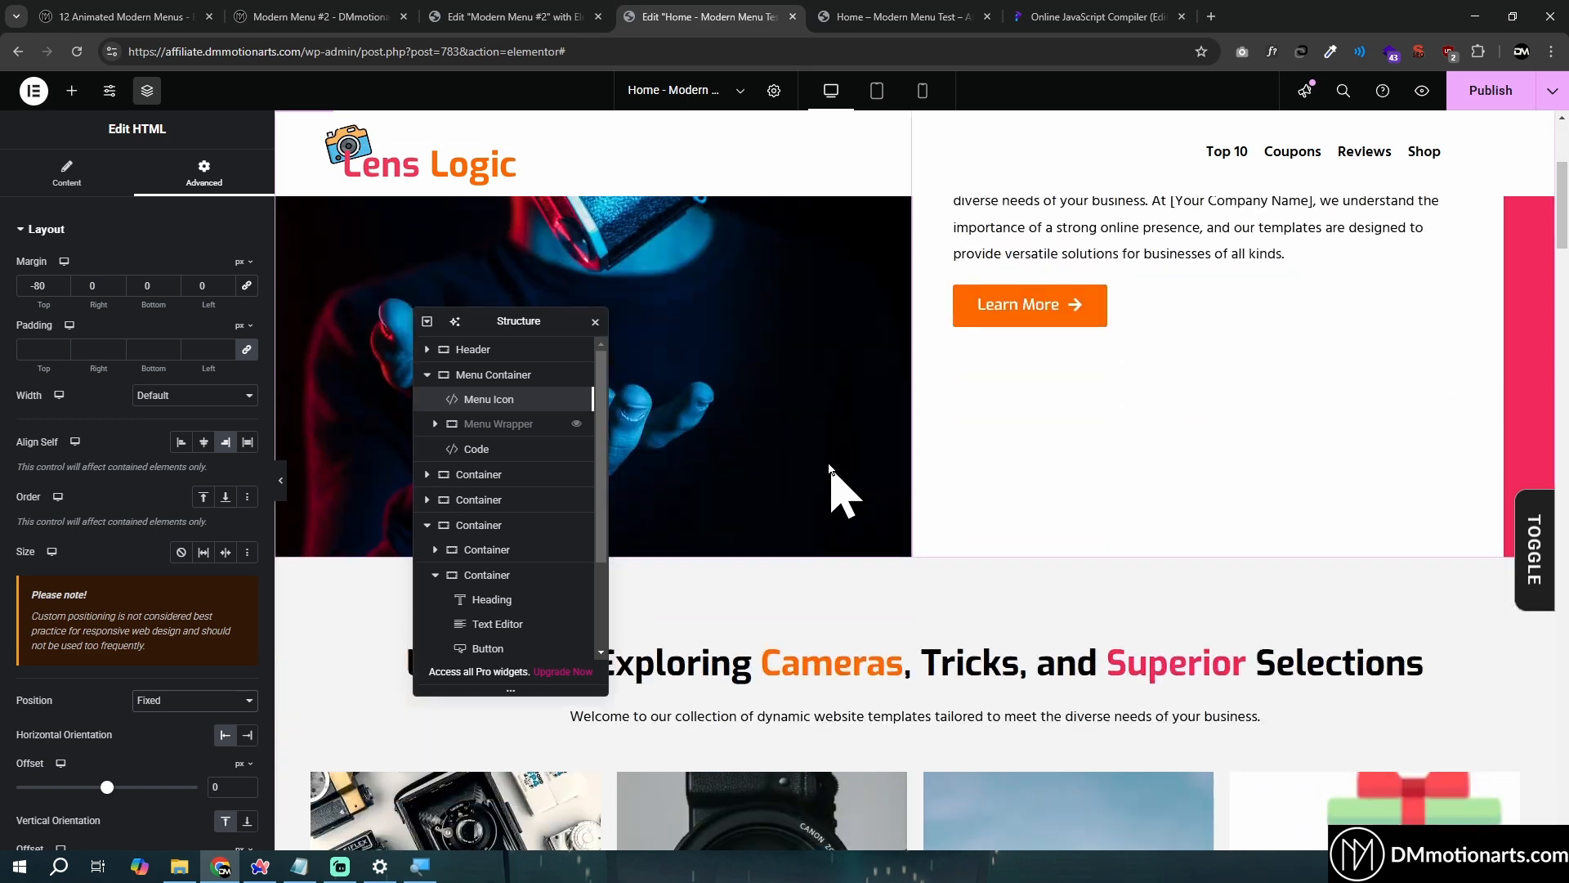
{"action": "scroll", "coordinate": [160, 449], "scroll_direction": "down", "scroll_amount": 3}
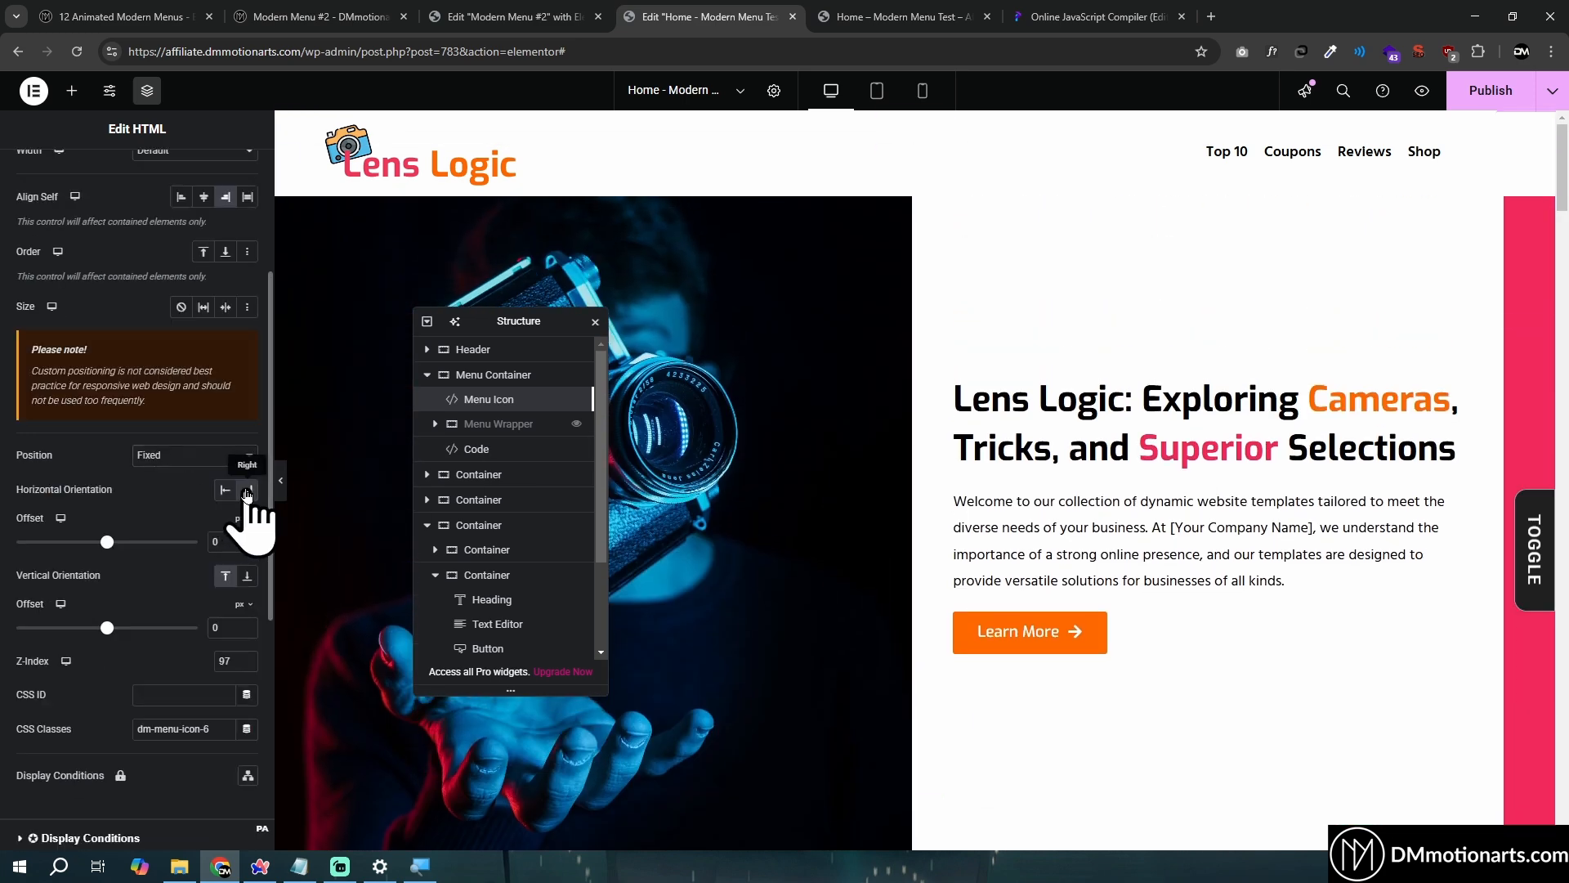
{"action": "left_click", "coordinate": [247, 491]}
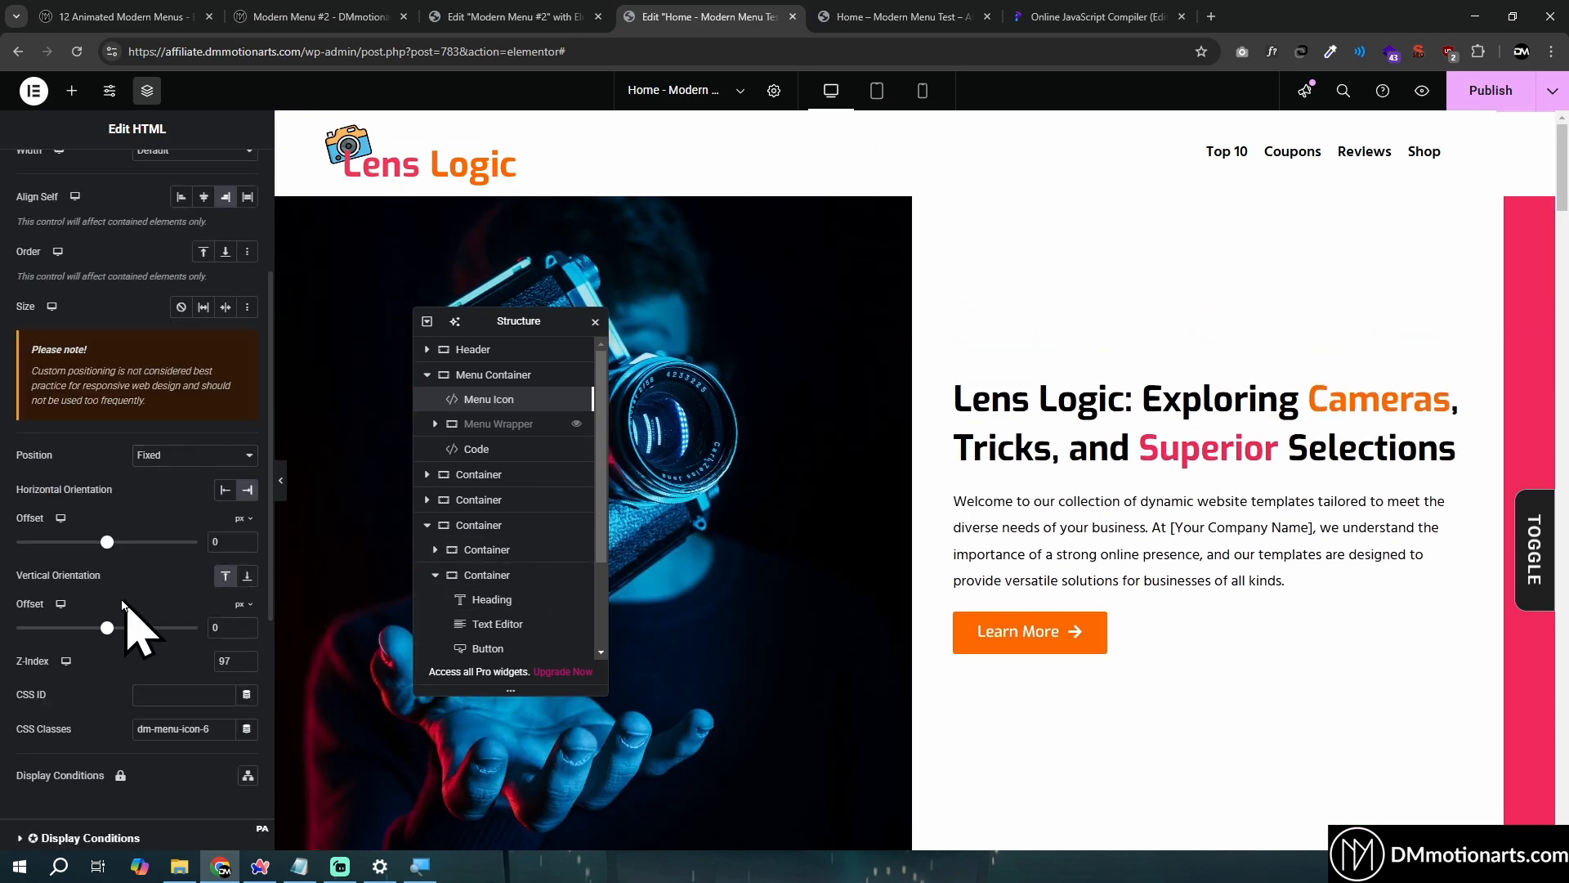
{"action": "left_click_drag", "start_coordinate": [106, 632], "coordinate": [106, 632]}
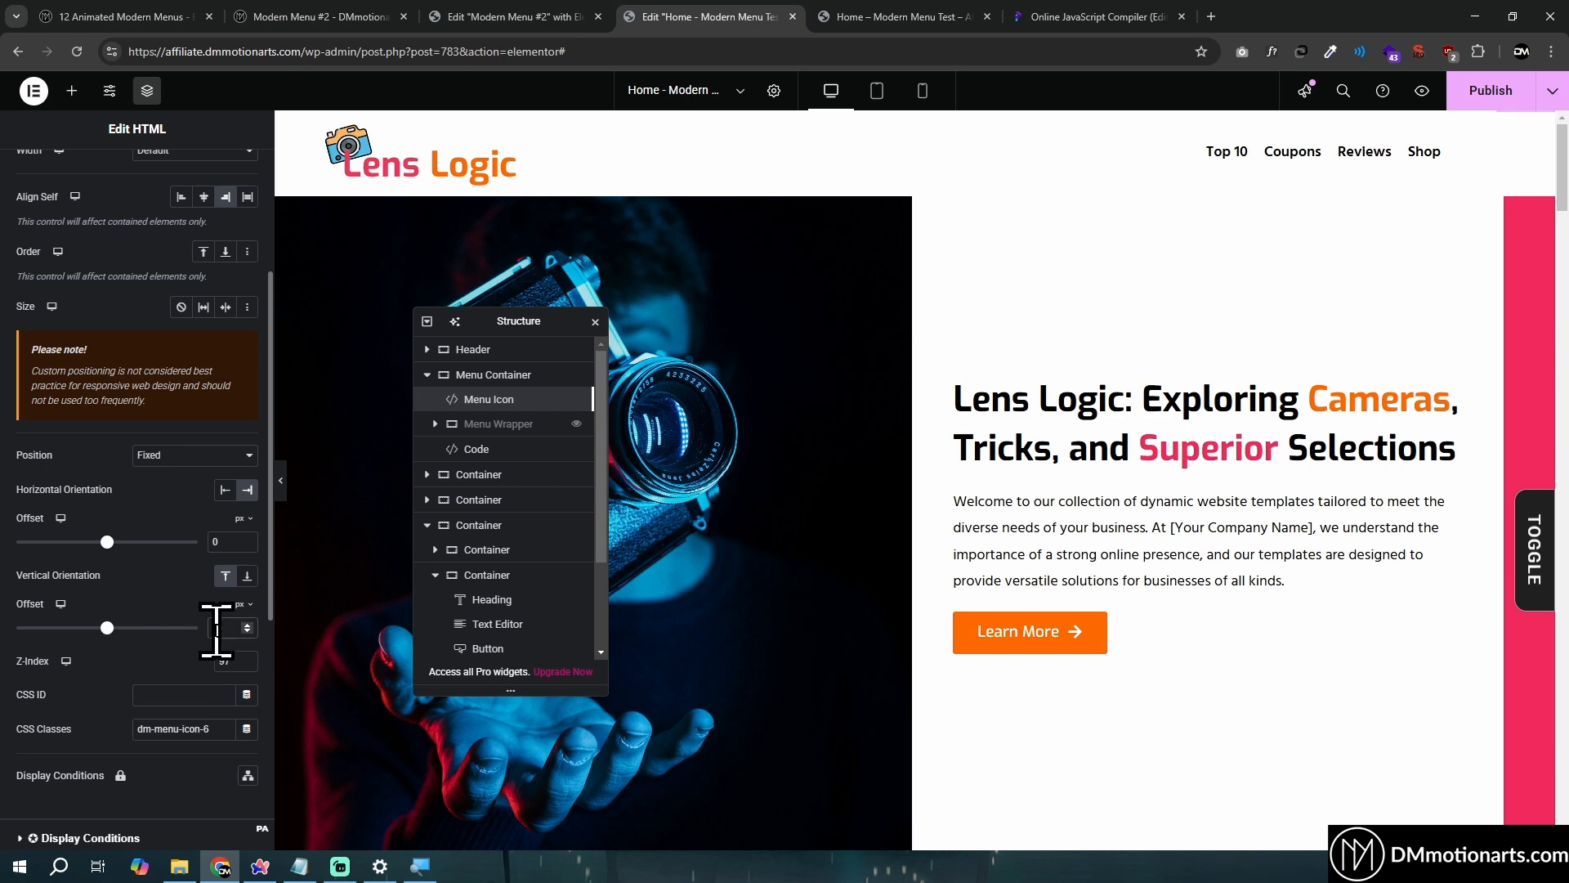
Check the Header's Z-Index and try a vertical offset of 90 px on the Menu Icon
{"action": "left_click", "coordinate": [478, 351]}
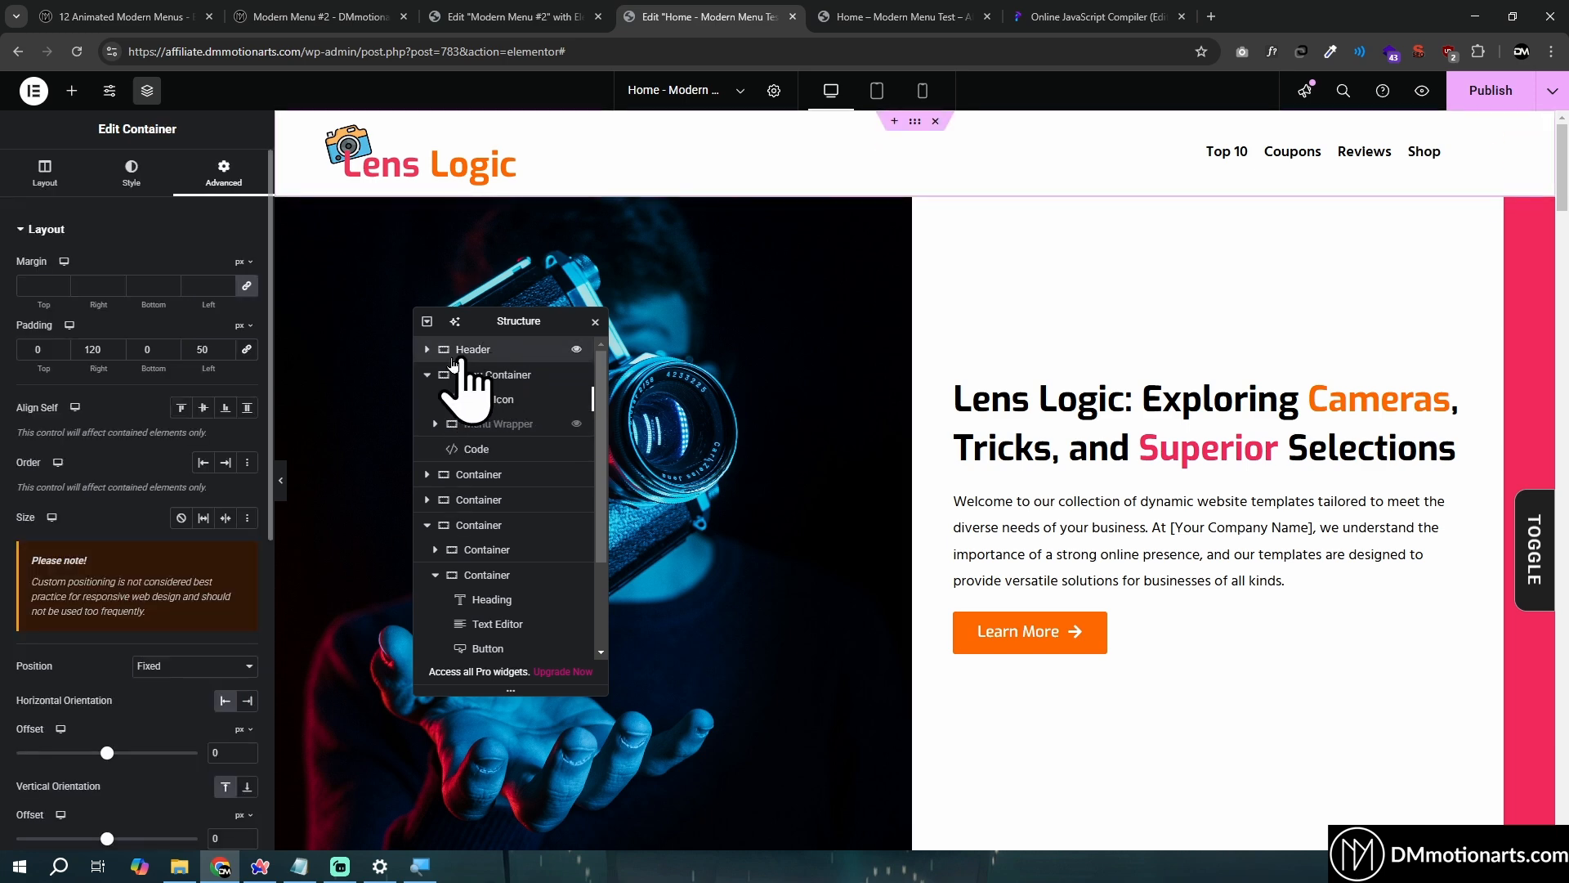
{"action": "scroll", "coordinate": [147, 572], "scroll_direction": "down", "scroll_amount": 4}
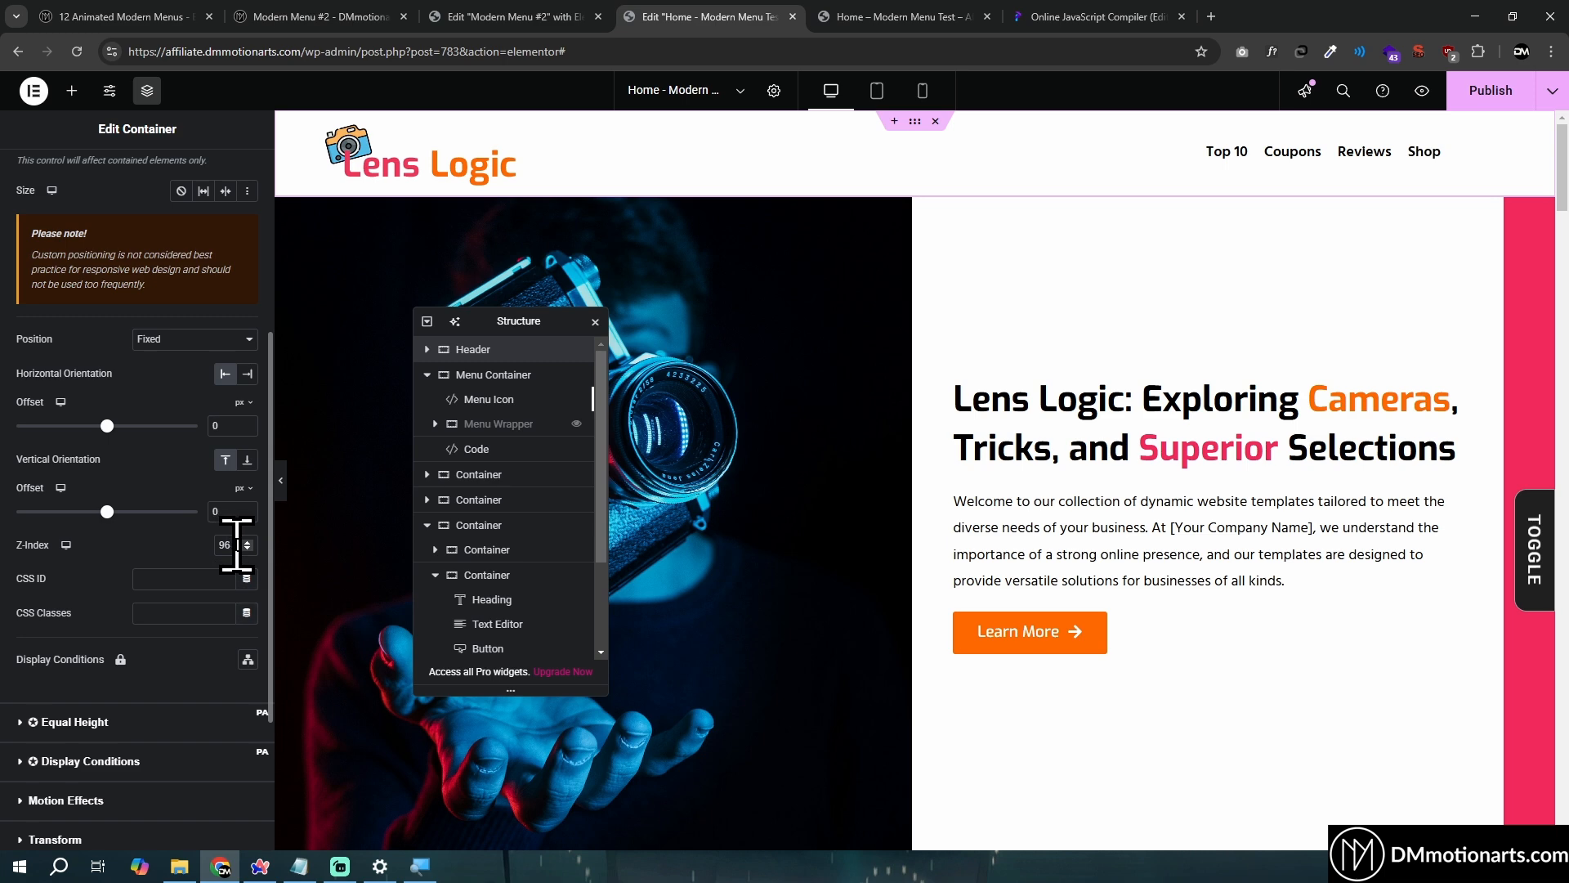
{"action": "left_click", "coordinate": [500, 400]}
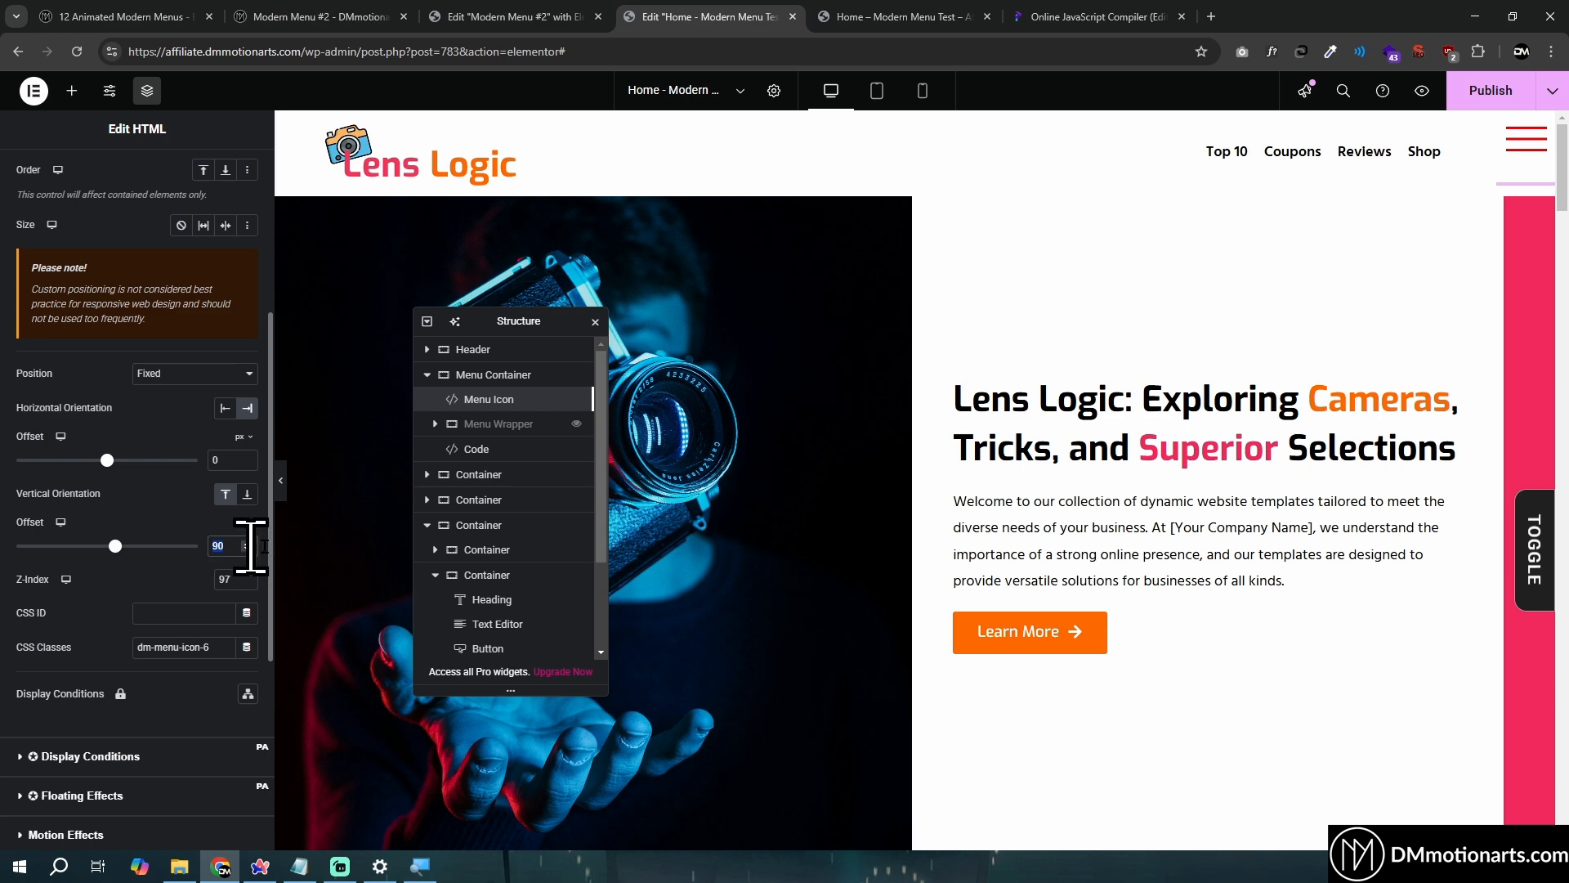
{"action": "key", "text": "BackSpace"}
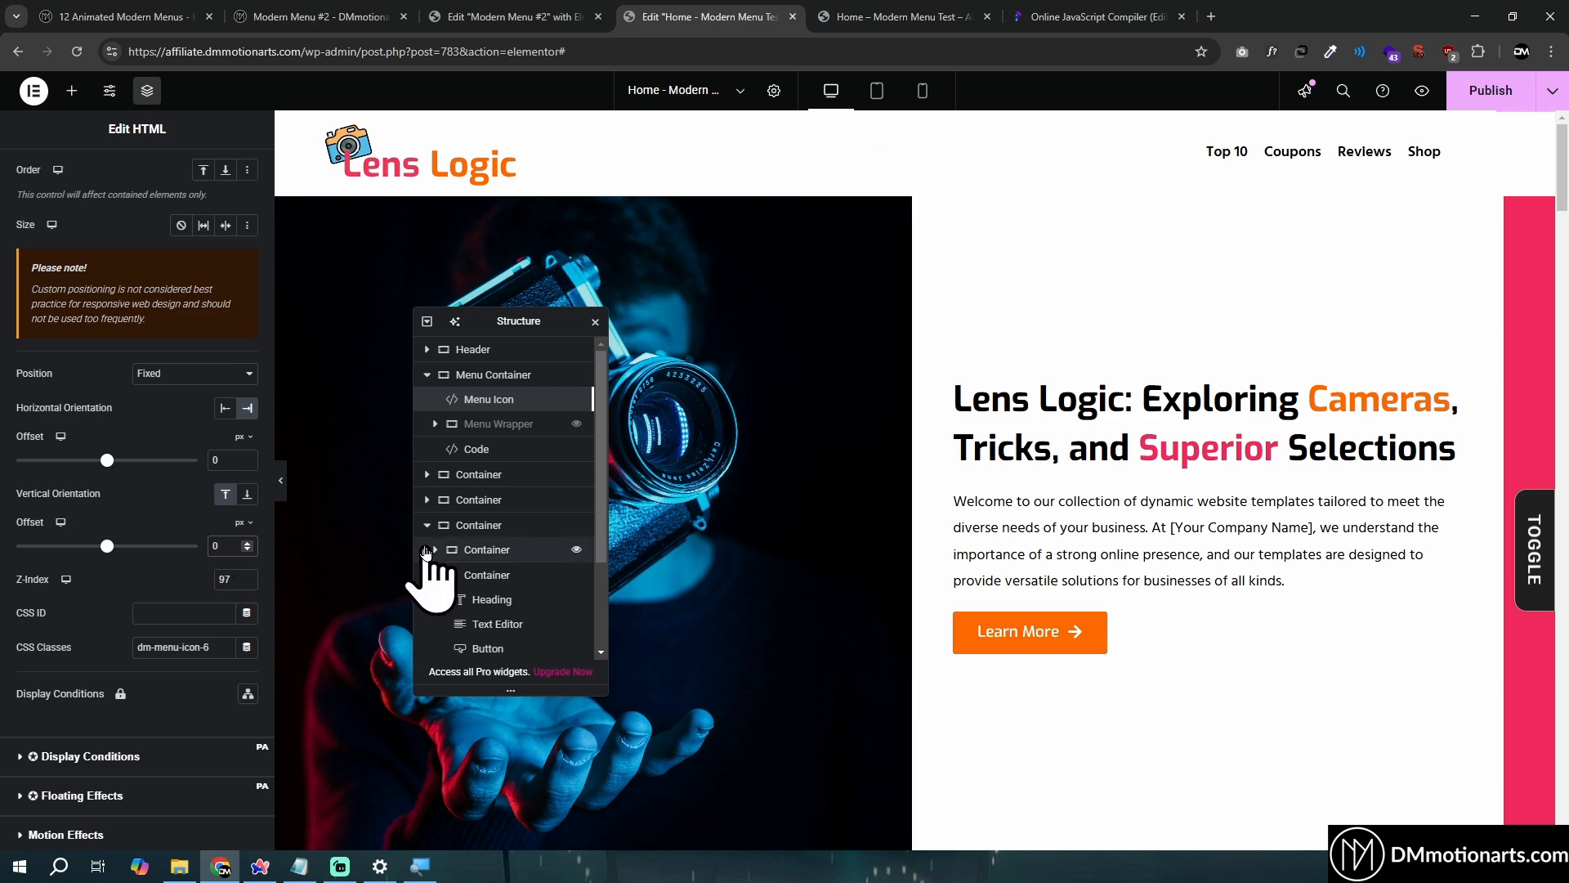
{"action": "key", "text": "BackSpace"}
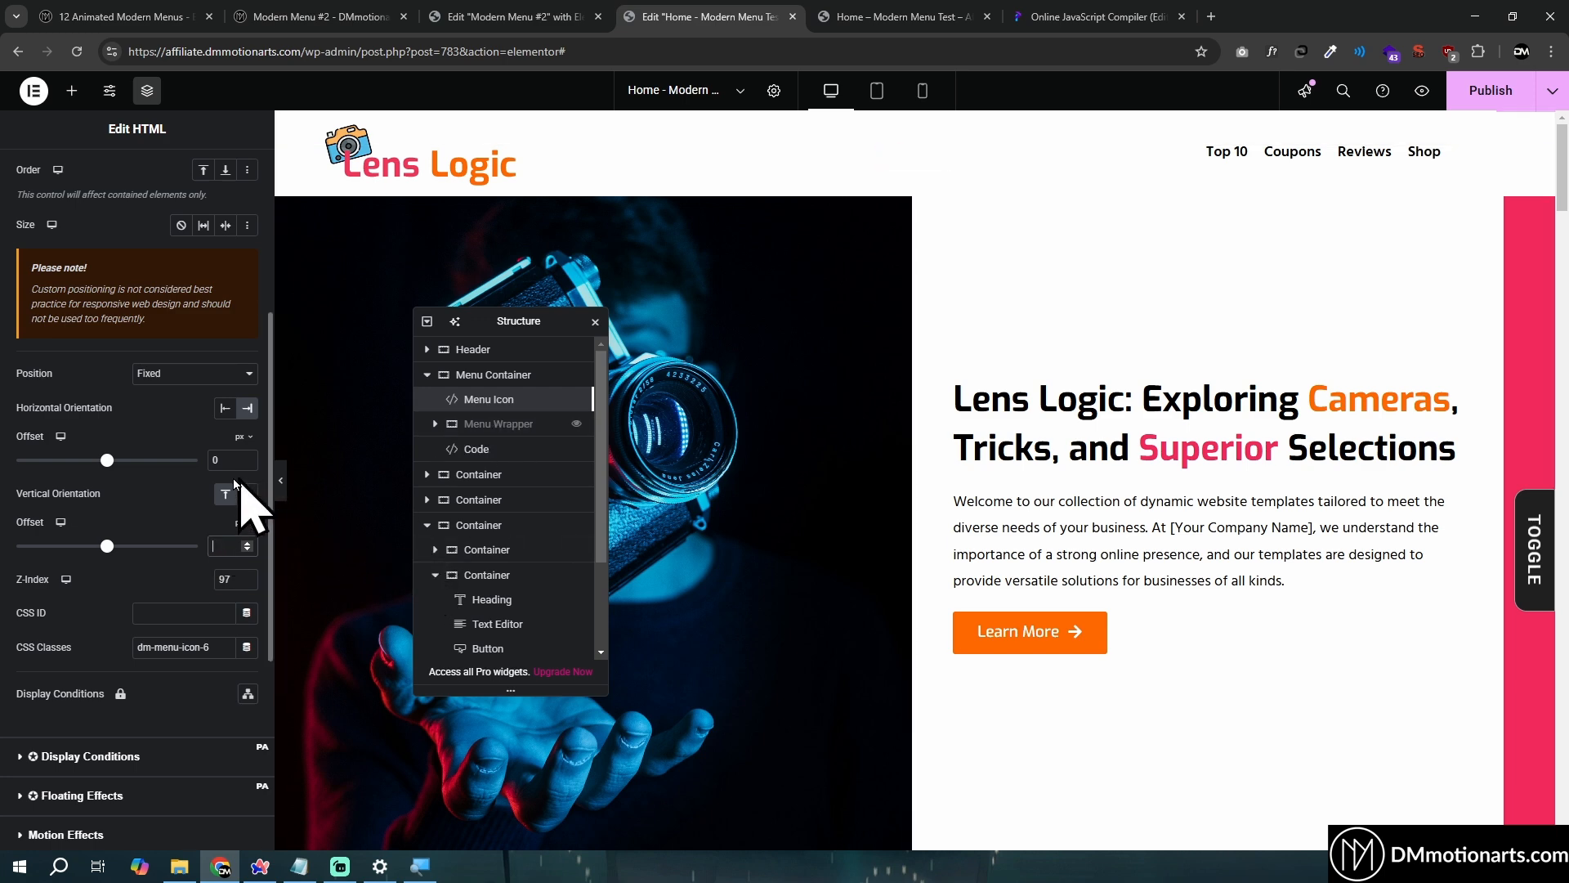
Set the Menu Icon's top margin to 0, its horizontal offset to 50 px and its vertical offset to 20 px
{"action": "scroll", "coordinate": [178, 497], "scroll_direction": "up", "scroll_amount": 4}
{"action": "scroll", "coordinate": [178, 517], "scroll_direction": "down", "scroll_amount": 4}
{"action": "scroll", "coordinate": [93, 339], "scroll_direction": "up", "scroll_amount": 4}
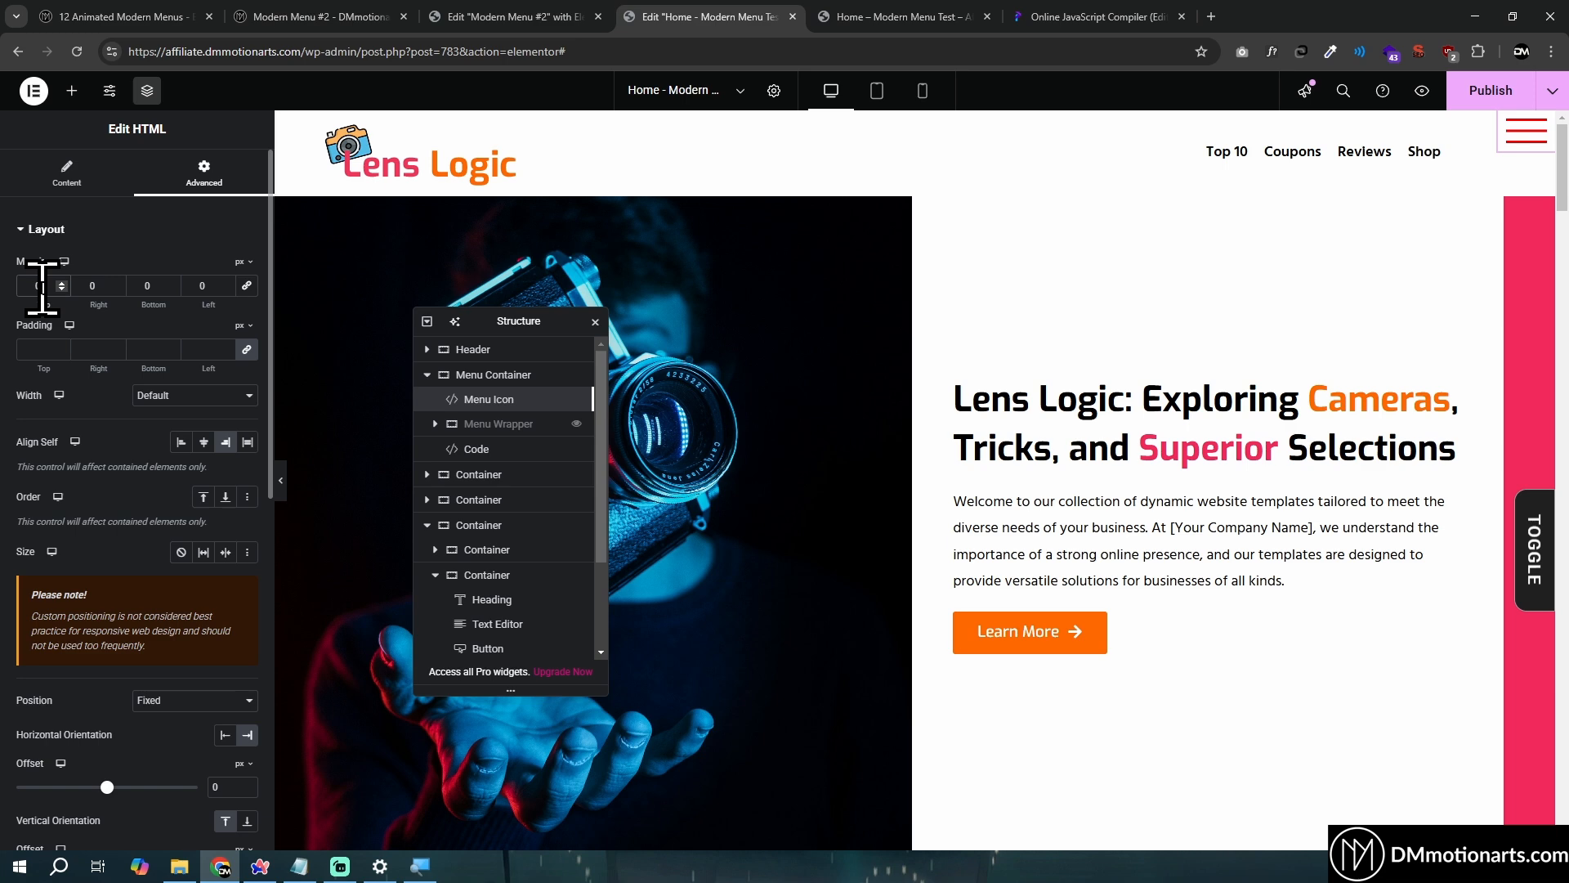
{"action": "scroll", "coordinate": [77, 262], "scroll_direction": "down", "scroll_amount": 3}
{"action": "scroll", "coordinate": [1139, 403], "scroll_direction": "down", "scroll_amount": 5}
{"action": "scroll", "coordinate": [1209, 392], "scroll_direction": "up", "scroll_amount": 5}
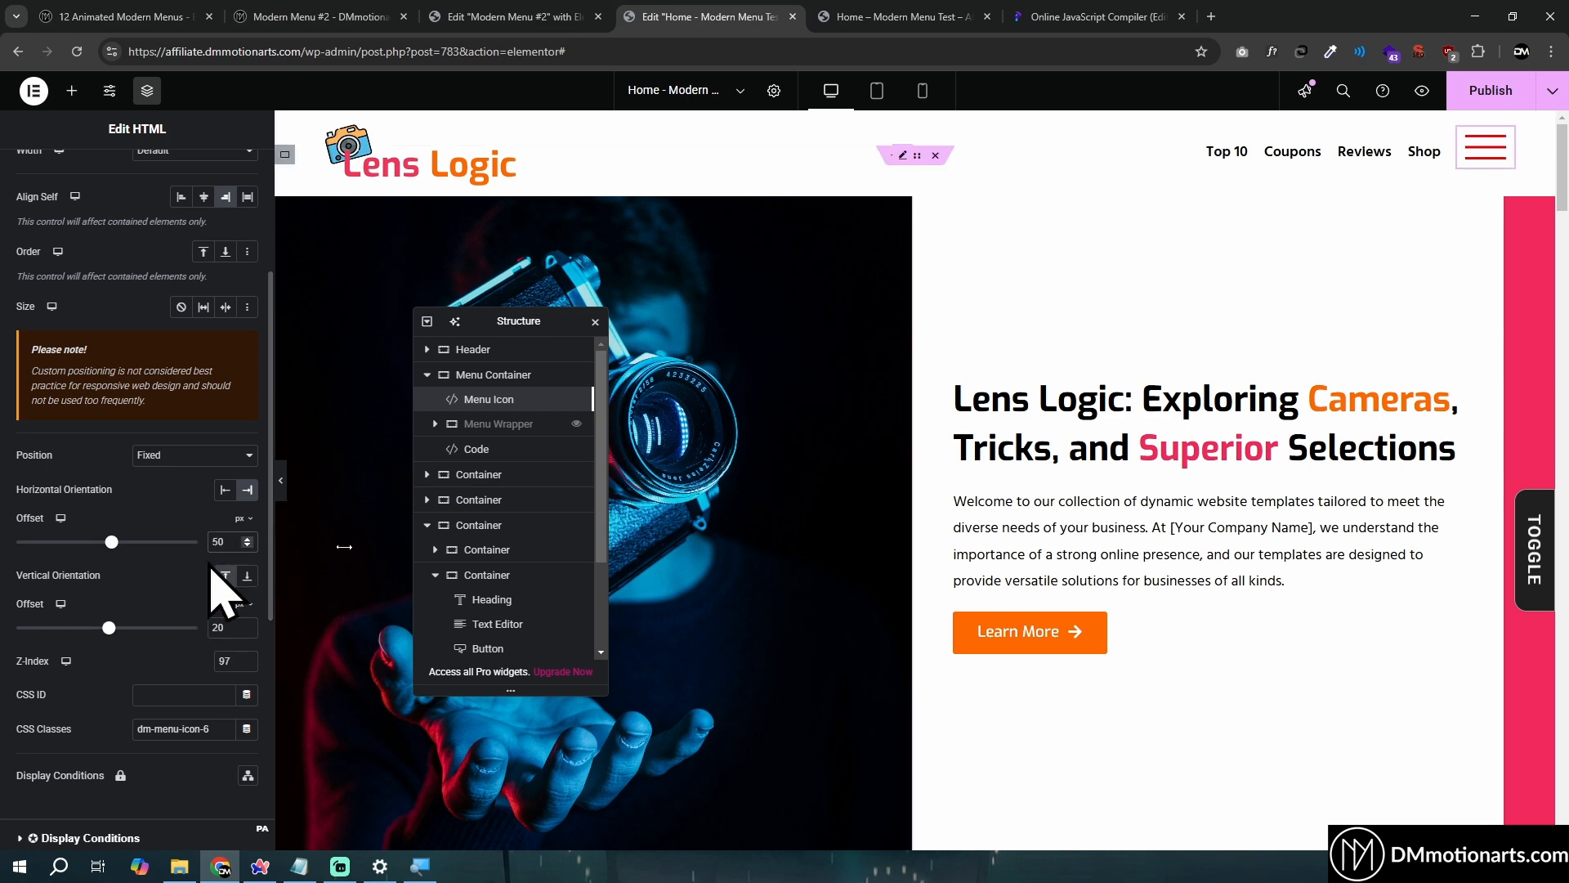
Scroll through the page to check that the Menu Icon stays in place within the fixed header
{"action": "left_click", "coordinate": [487, 374]}
{"action": "left_click", "coordinate": [488, 399]}
{"action": "scroll", "coordinate": [915, 509], "scroll_direction": "down", "scroll_amount": 3}
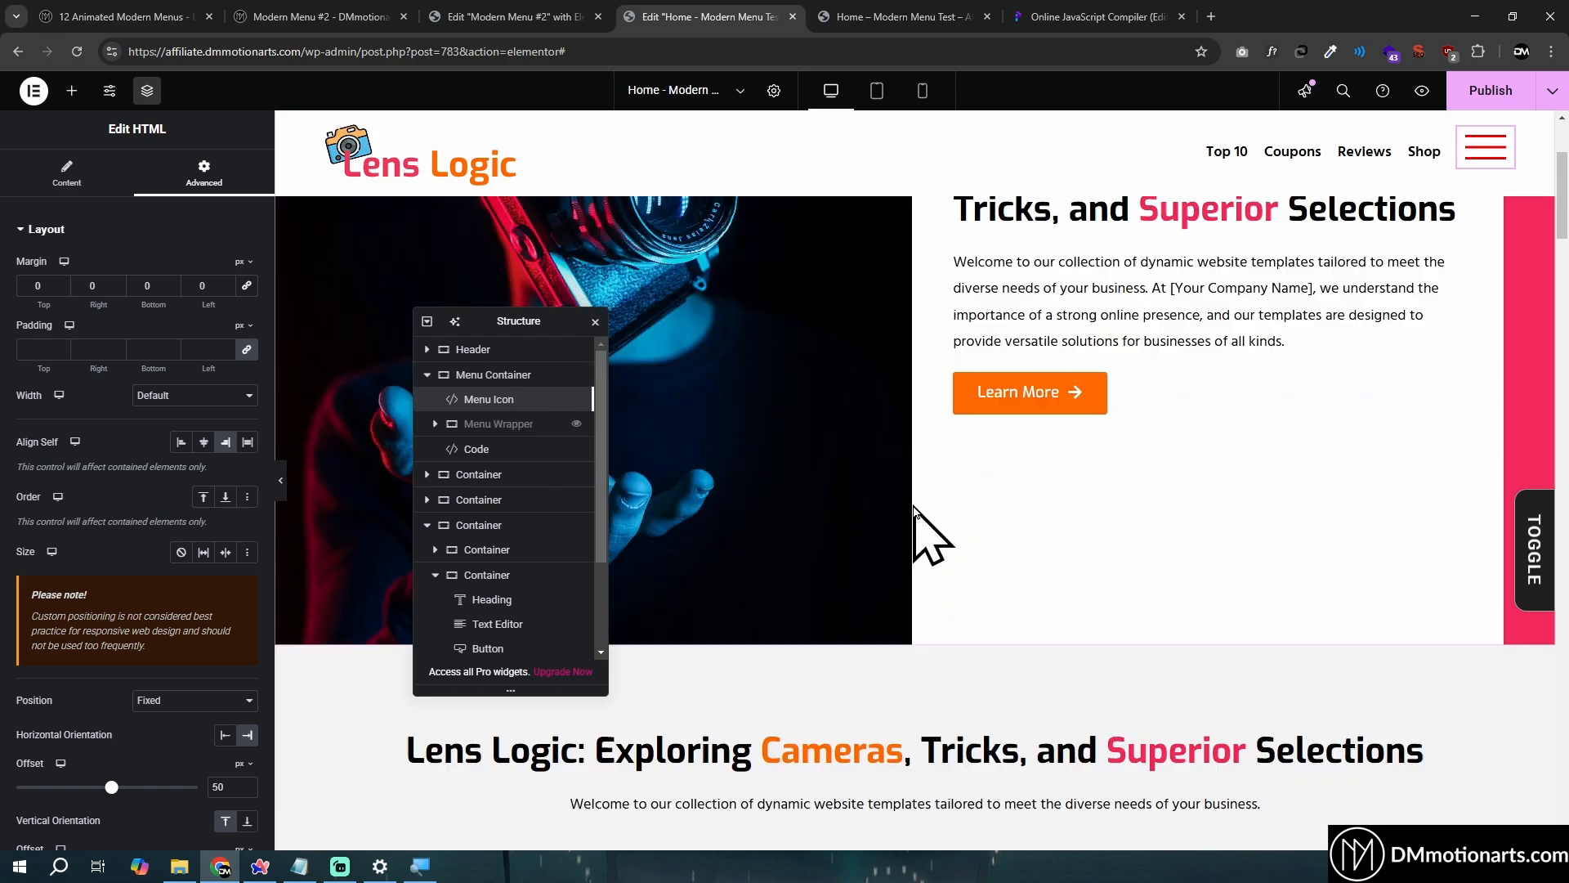
{"action": "scroll", "coordinate": [915, 523], "scroll_direction": "down", "scroll_amount": 5}
{"action": "scroll", "coordinate": [911, 515], "scroll_direction": "up", "scroll_amount": 8}
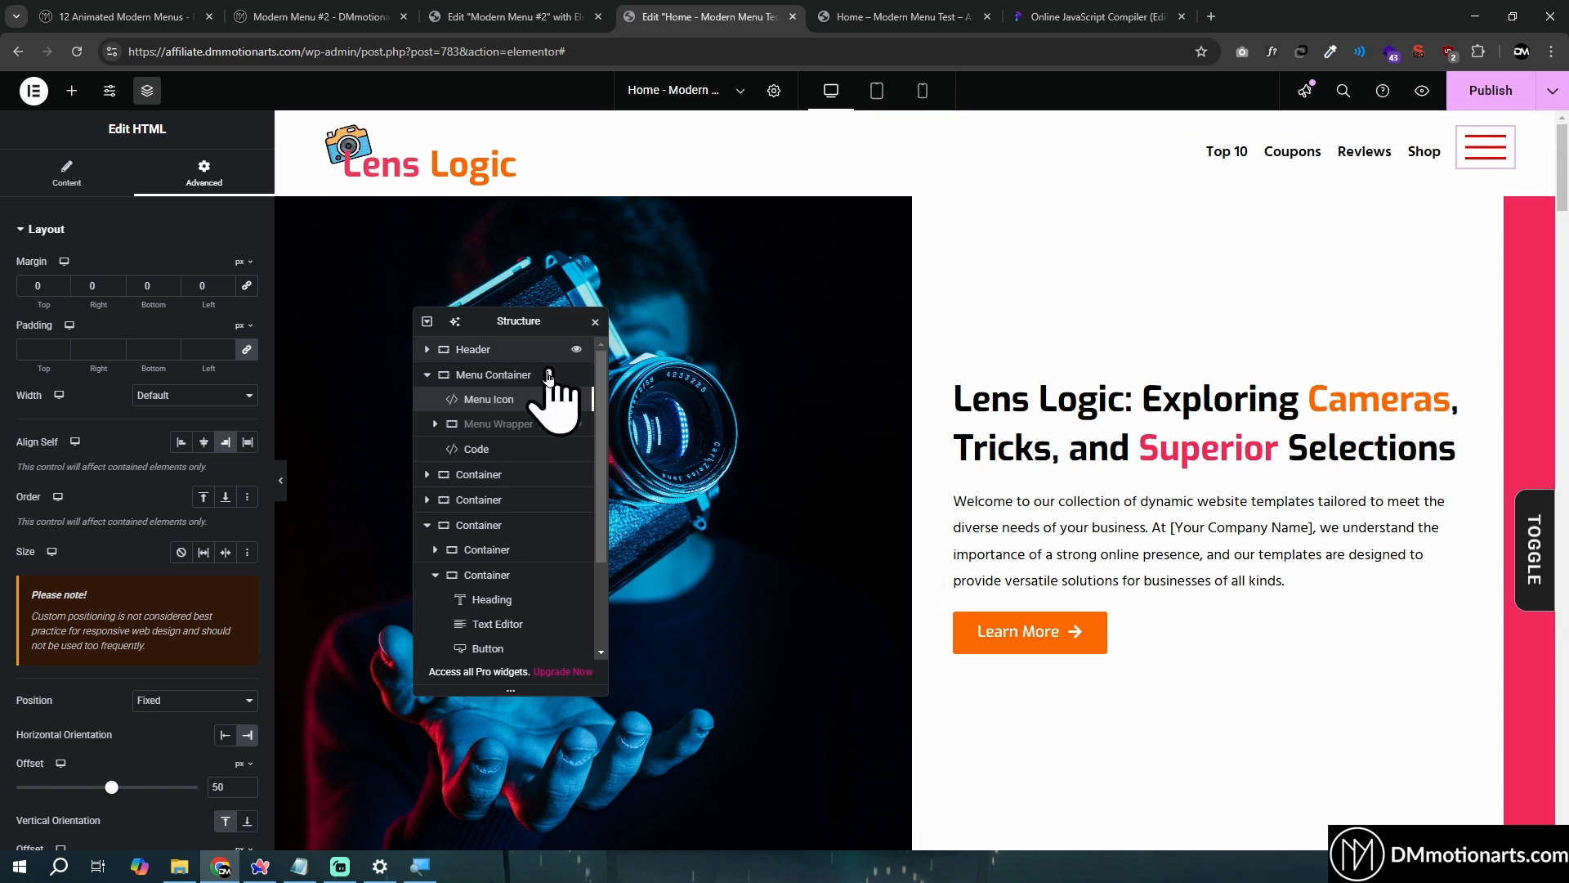
Show the Menu Wrapper again and set its position to Fixed
{"action": "left_click", "coordinate": [577, 424]}
{"action": "left_click", "coordinate": [505, 422]}
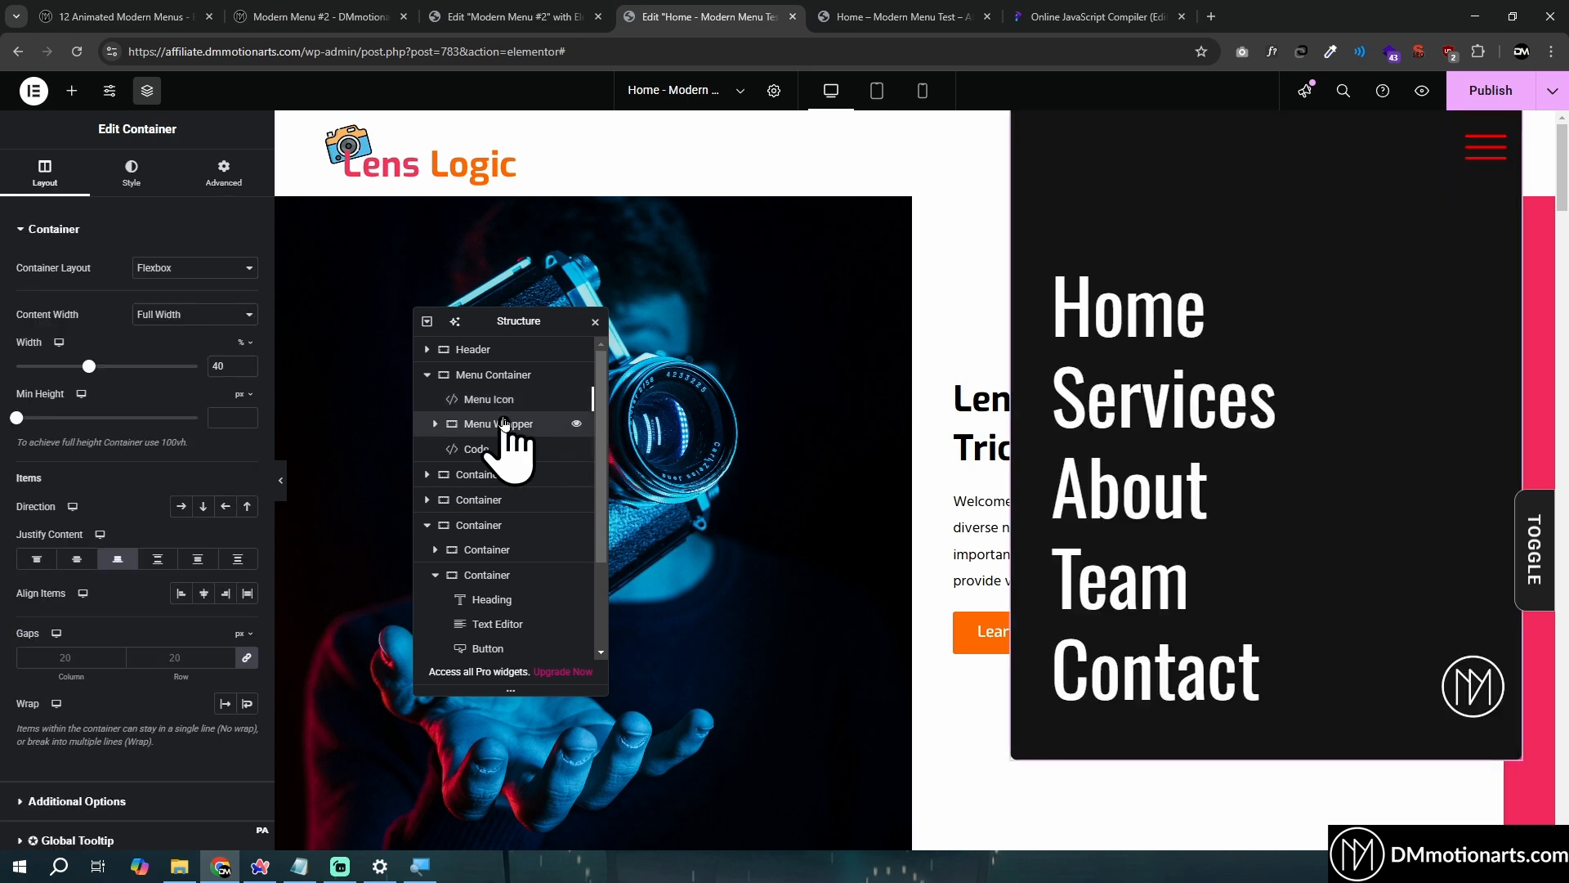
{"action": "left_click", "coordinate": [223, 173]}
{"action": "scroll", "coordinate": [196, 437], "scroll_direction": "down", "scroll_amount": 3}
{"action": "left_click", "coordinate": [195, 423]}
{"action": "left_click", "coordinate": [168, 467]}
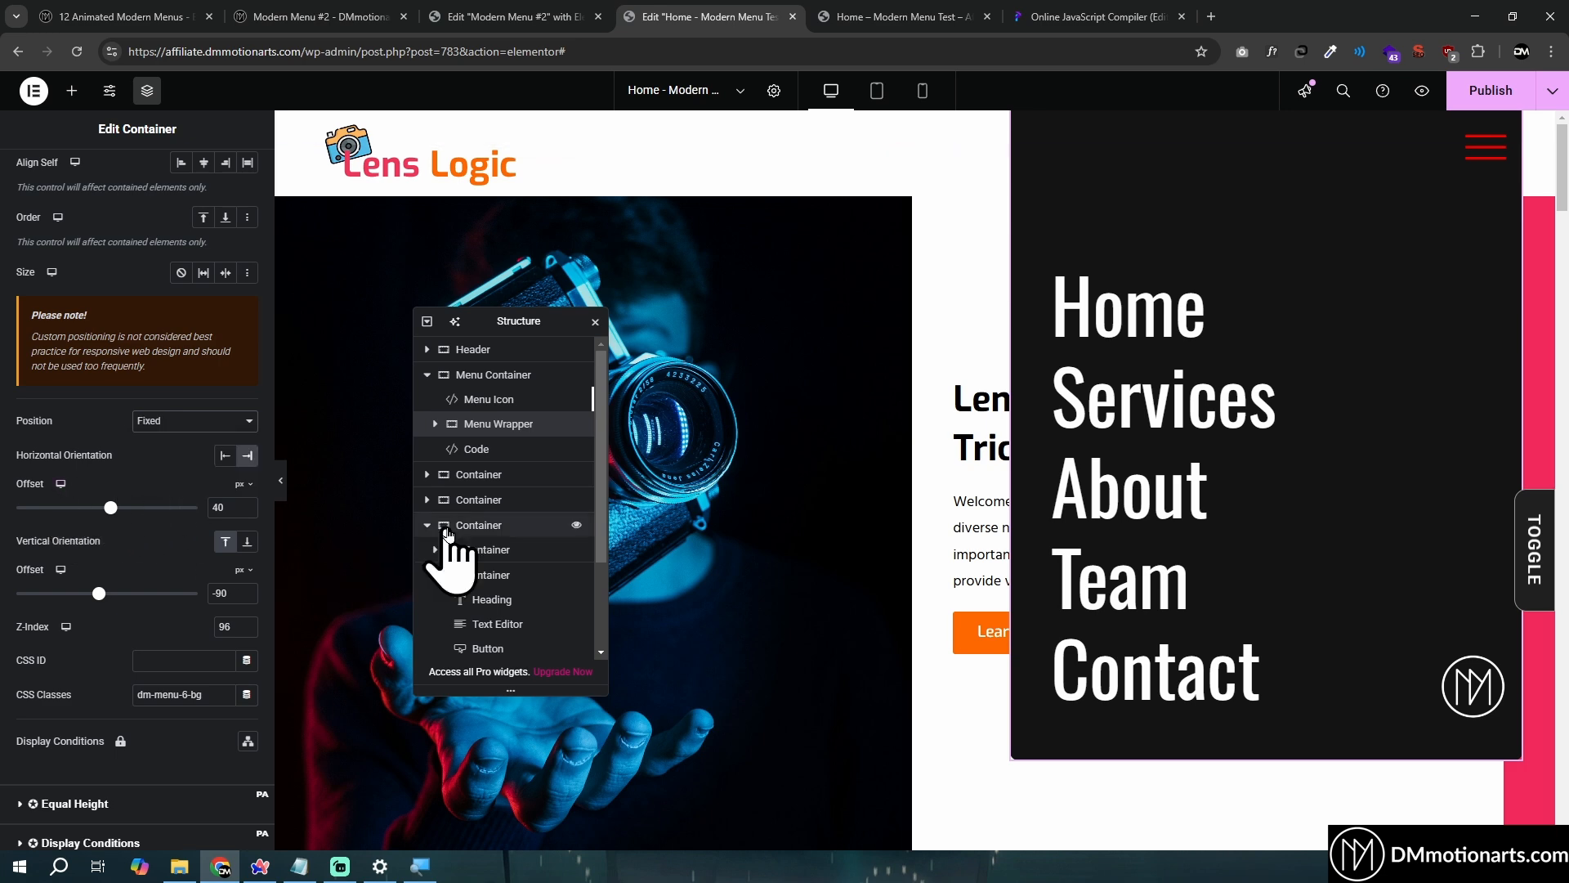
Review the Code widget's styles and responsive right and top values against the Menu Wrapper's offset settings
{"action": "left_click", "coordinate": [501, 456]}
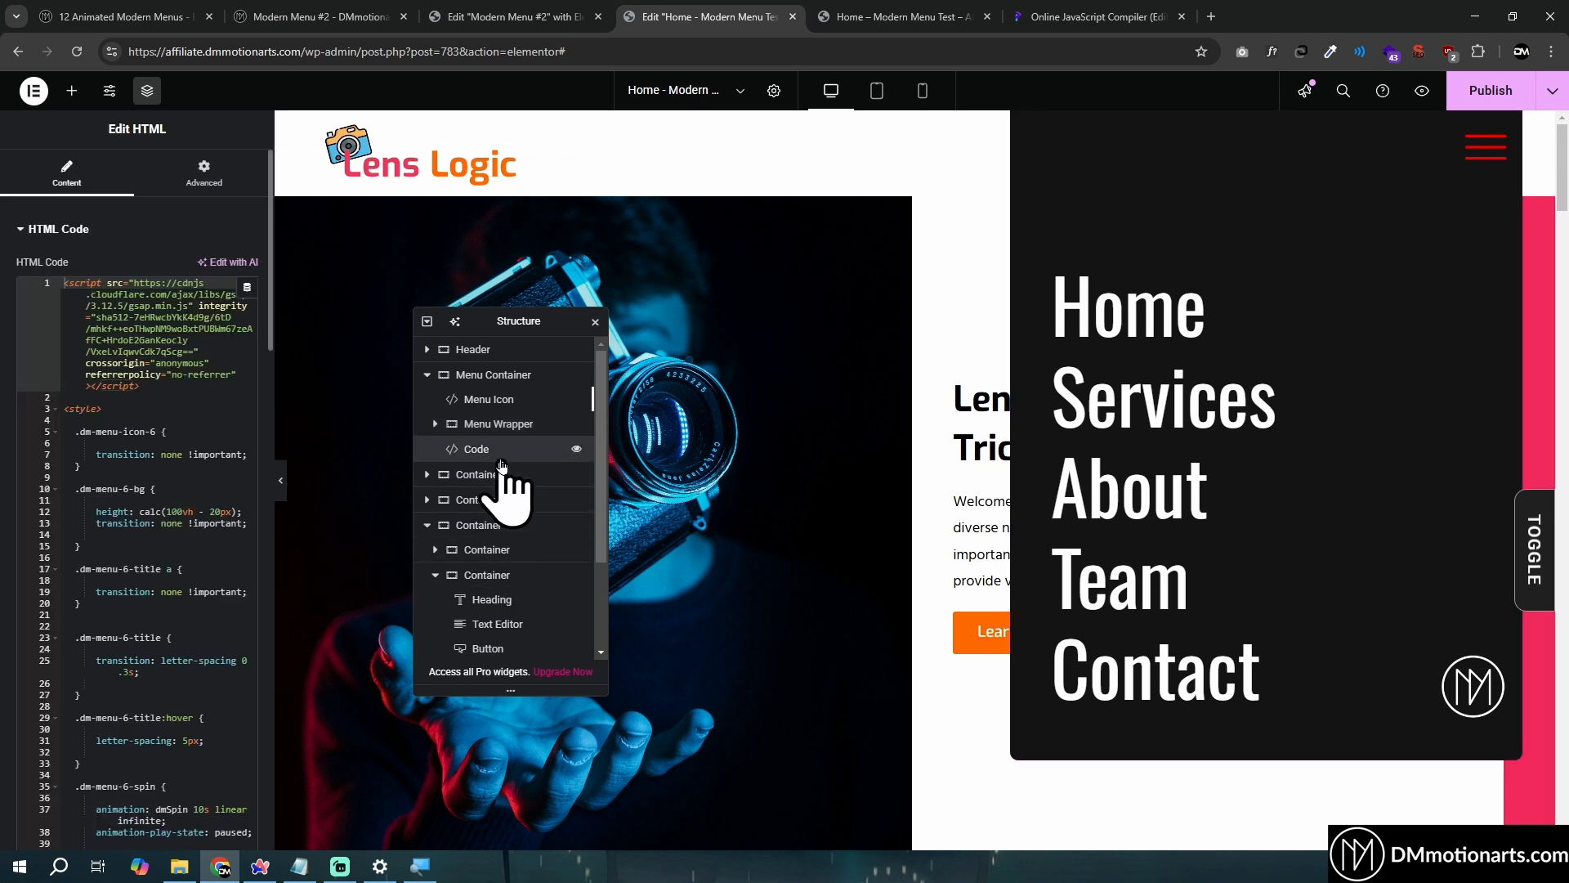
{"action": "scroll", "coordinate": [165, 480], "scroll_direction": "down", "scroll_amount": 12}
{"action": "left_click", "coordinate": [183, 522]}
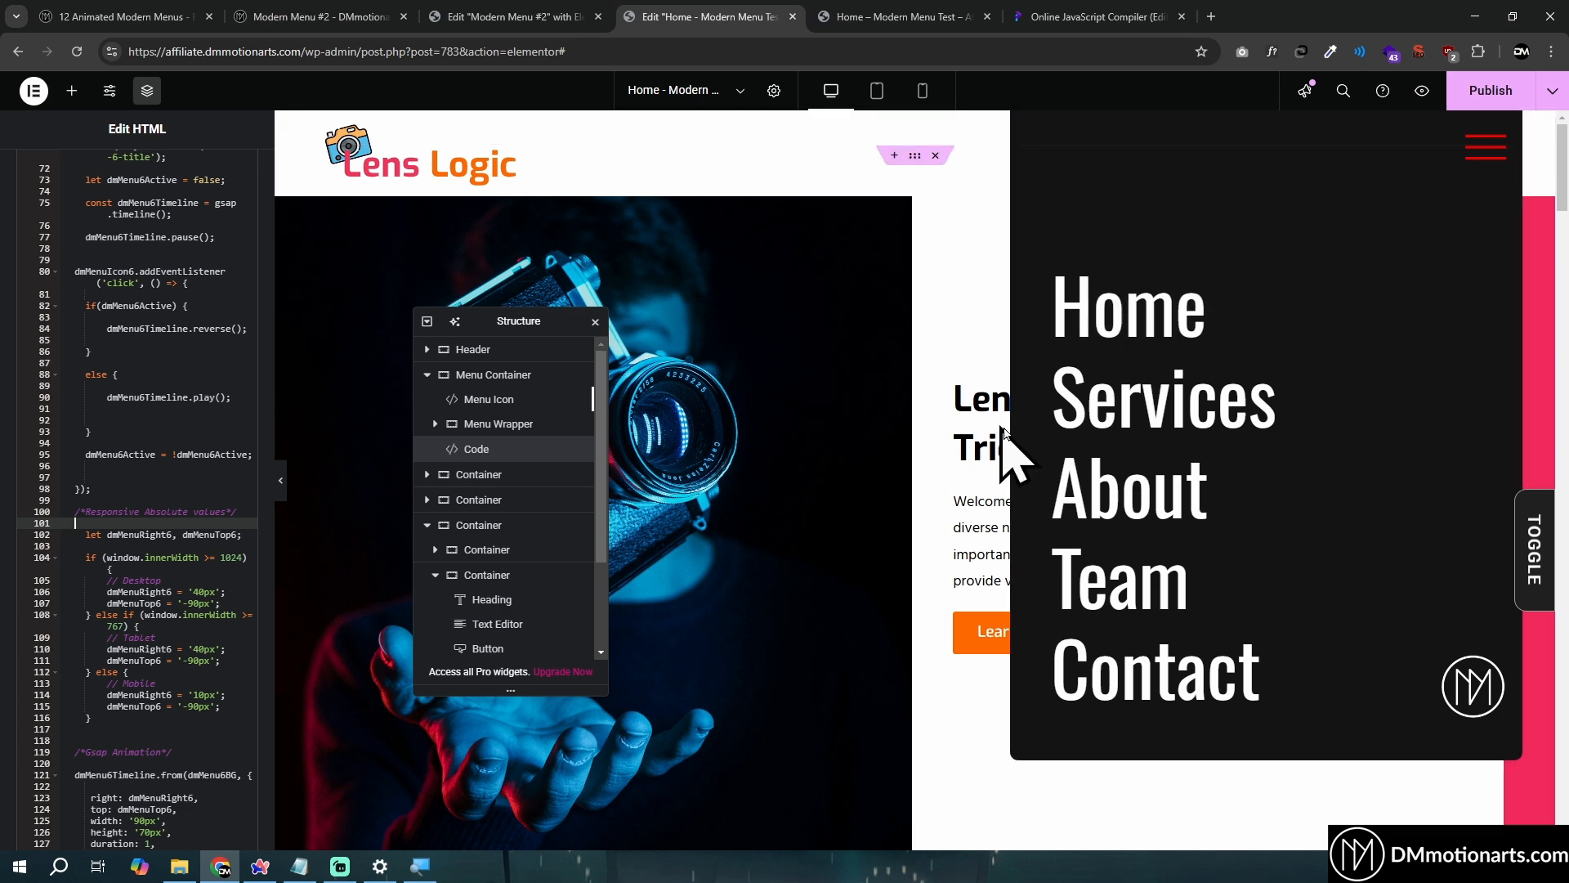
{"action": "scroll", "coordinate": [199, 420], "scroll_direction": "up", "scroll_amount": 12}
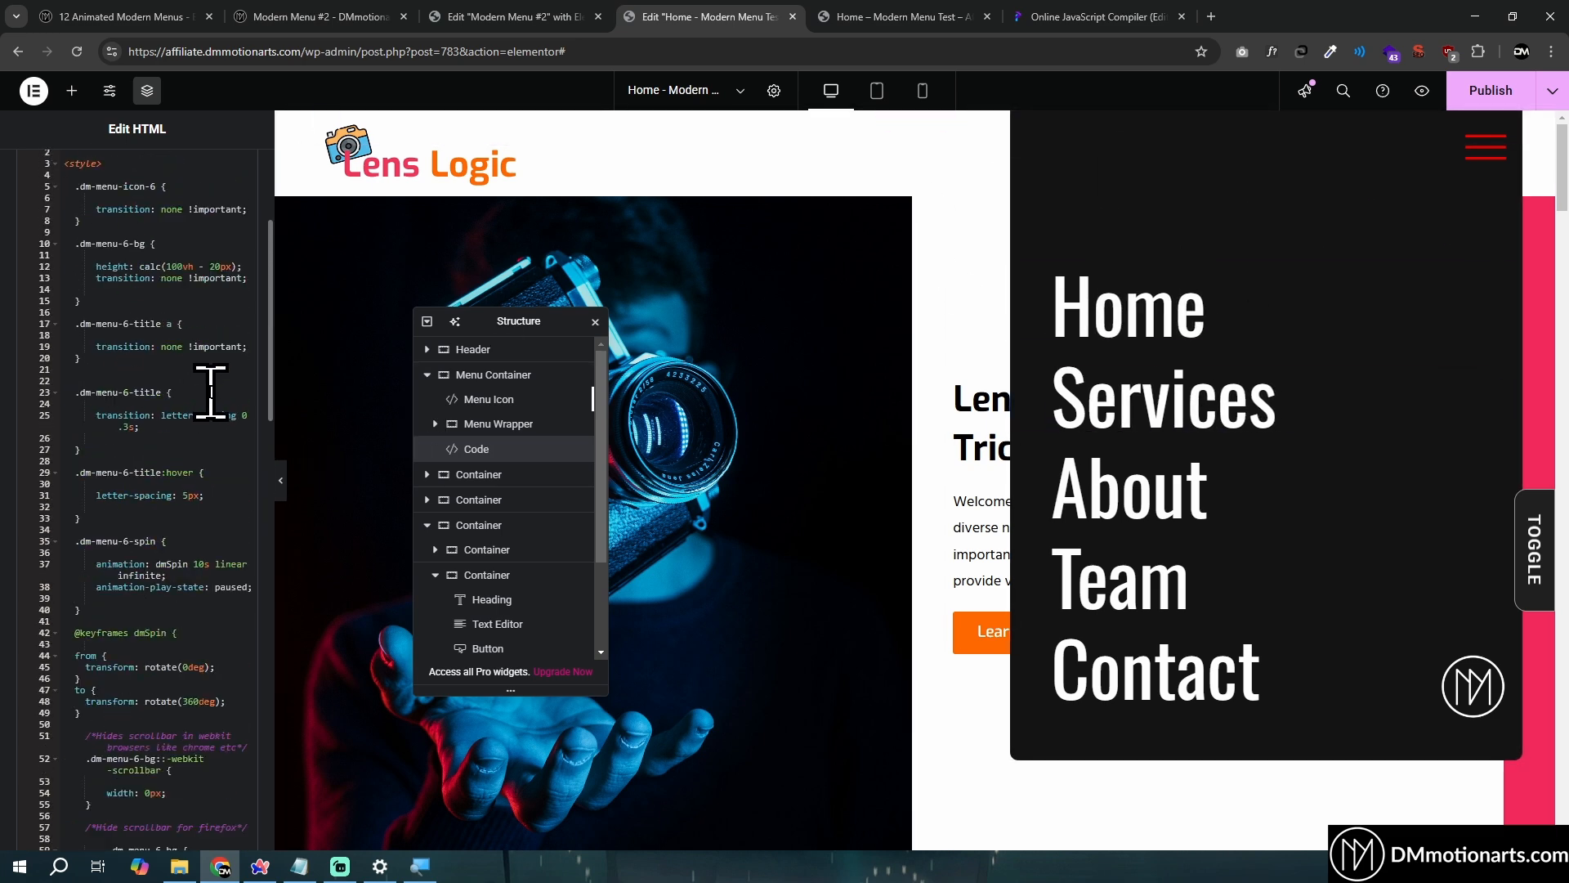
{"action": "left_click", "coordinate": [515, 423]}
{"action": "scroll", "coordinate": [214, 507], "scroll_direction": "down", "scroll_amount": 2}
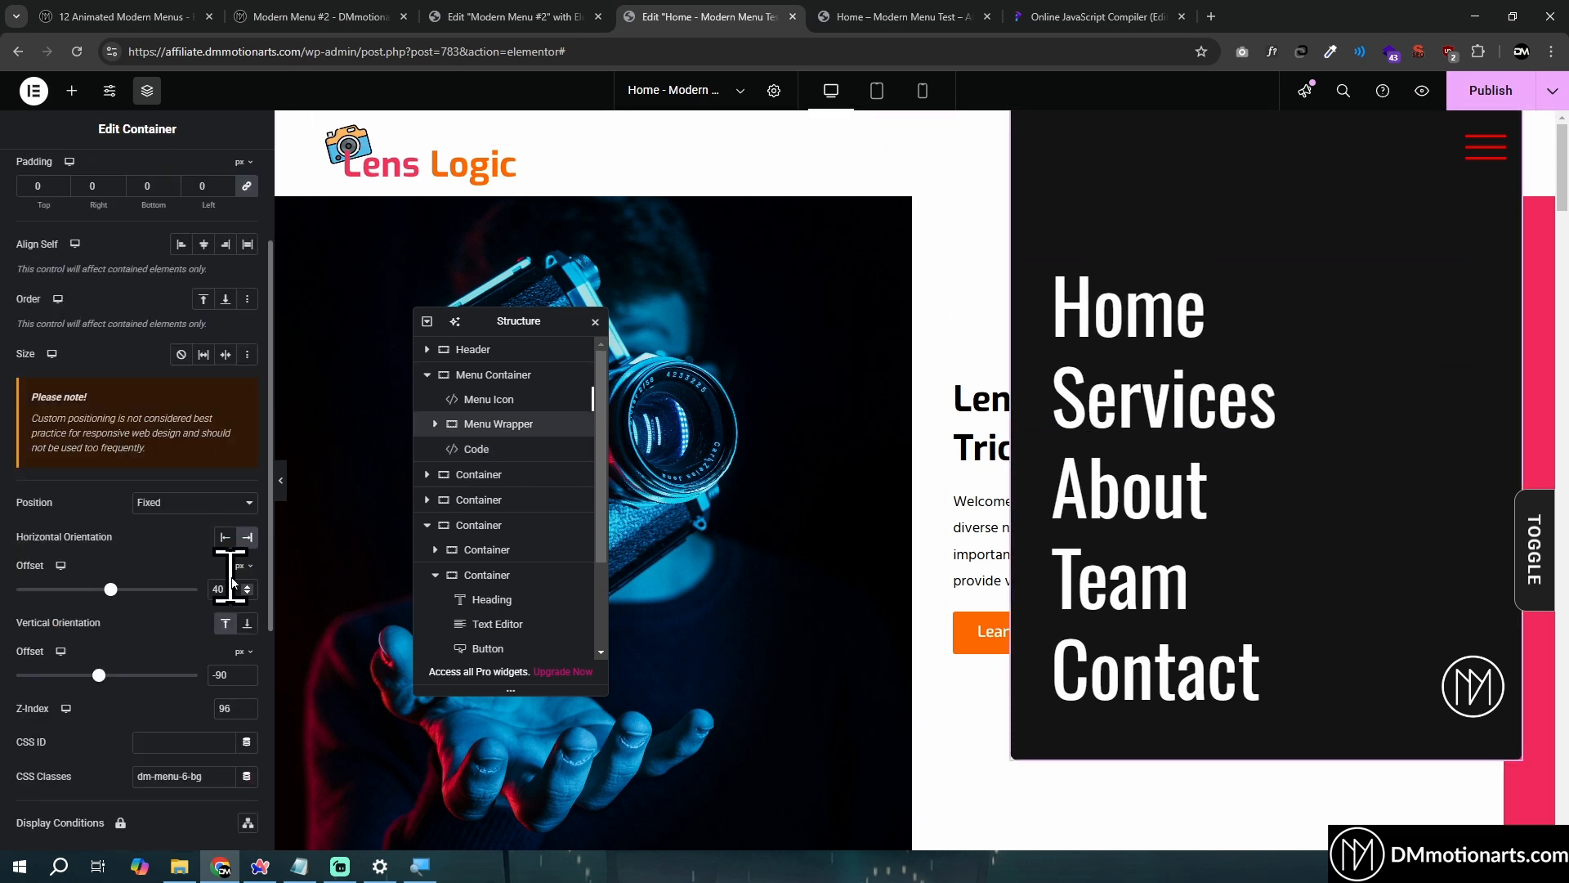
Preview the page, open and close the menu to test it, and return to the Home page editor
{"action": "left_click", "coordinate": [1423, 91]}
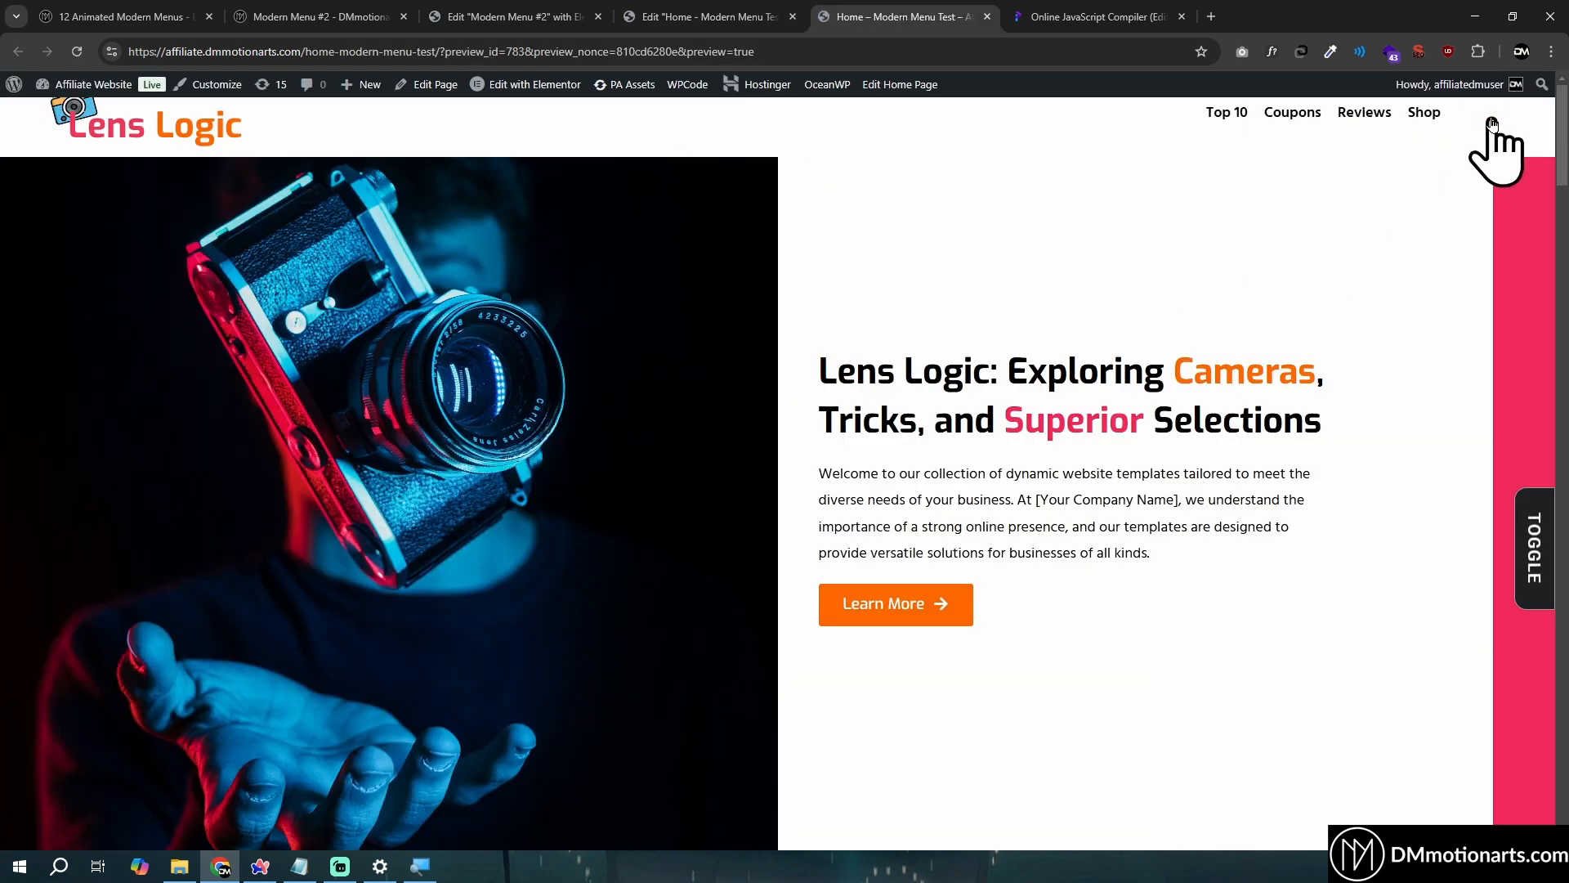
{"action": "left_click", "coordinate": [1492, 123]}
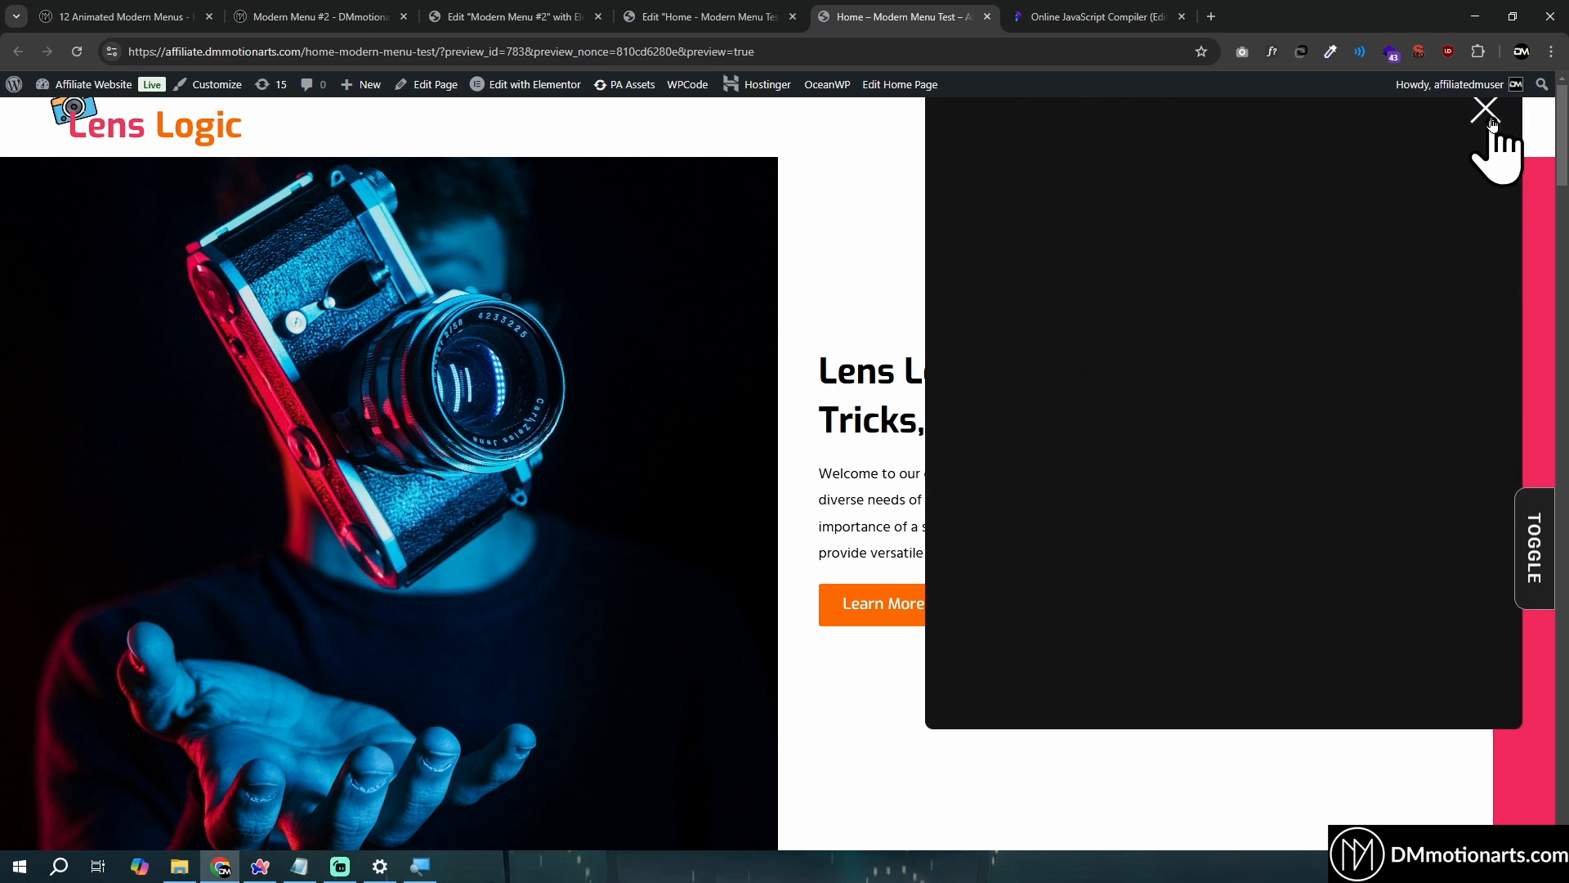
{"action": "left_click", "coordinate": [1489, 115]}
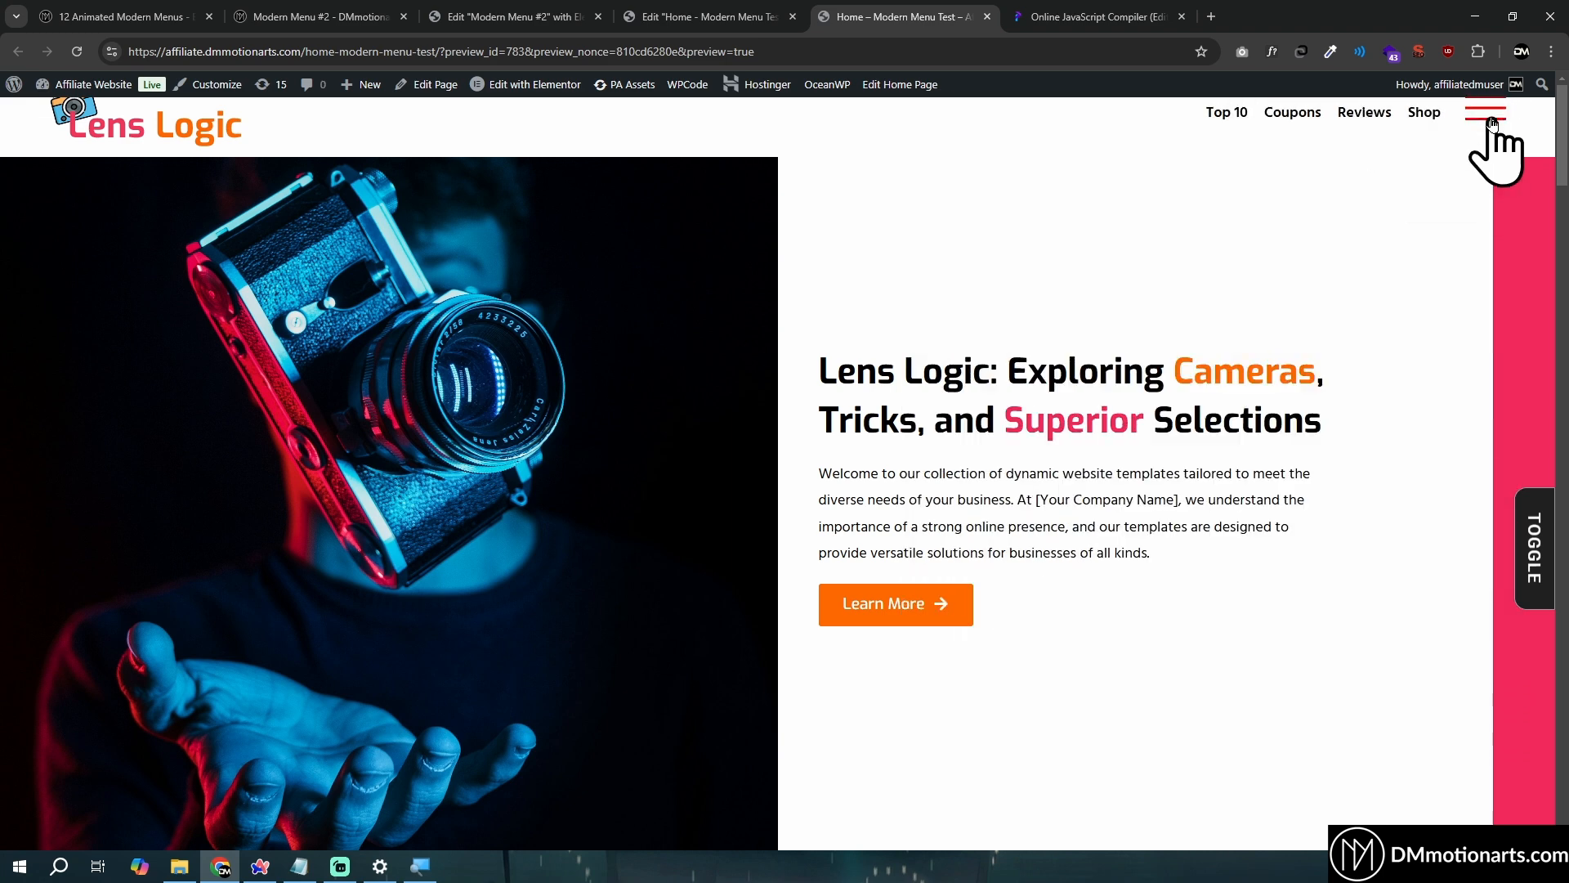
{"action": "left_click", "coordinate": [650, 18]}
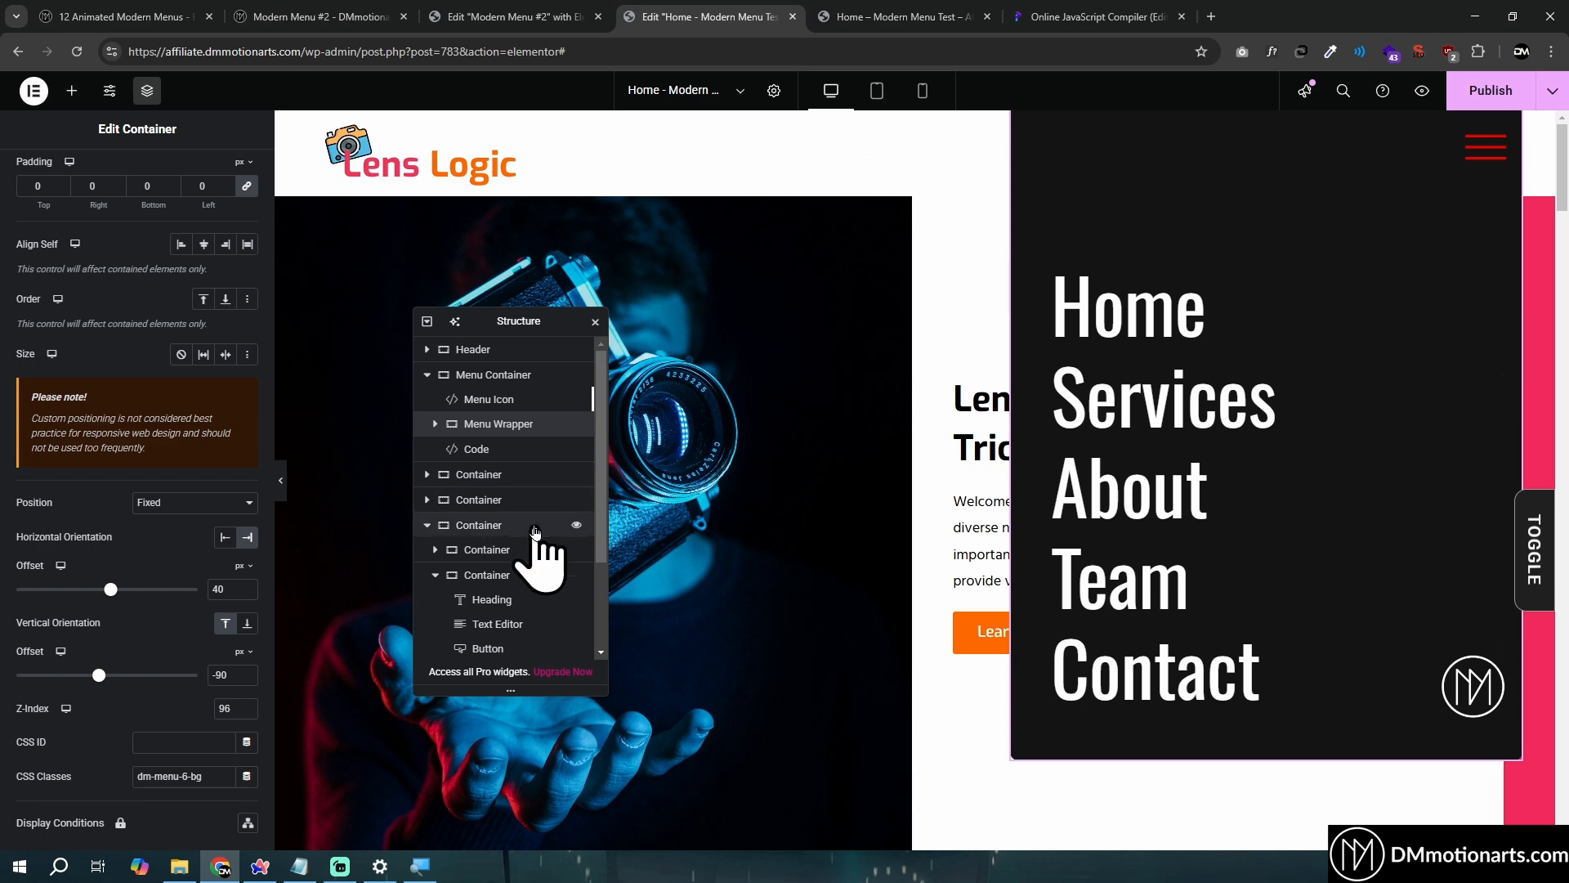
Check the copy of the menu code in the Programiz compiler and delete all code from the Code widget
{"action": "left_click", "coordinate": [490, 448]}
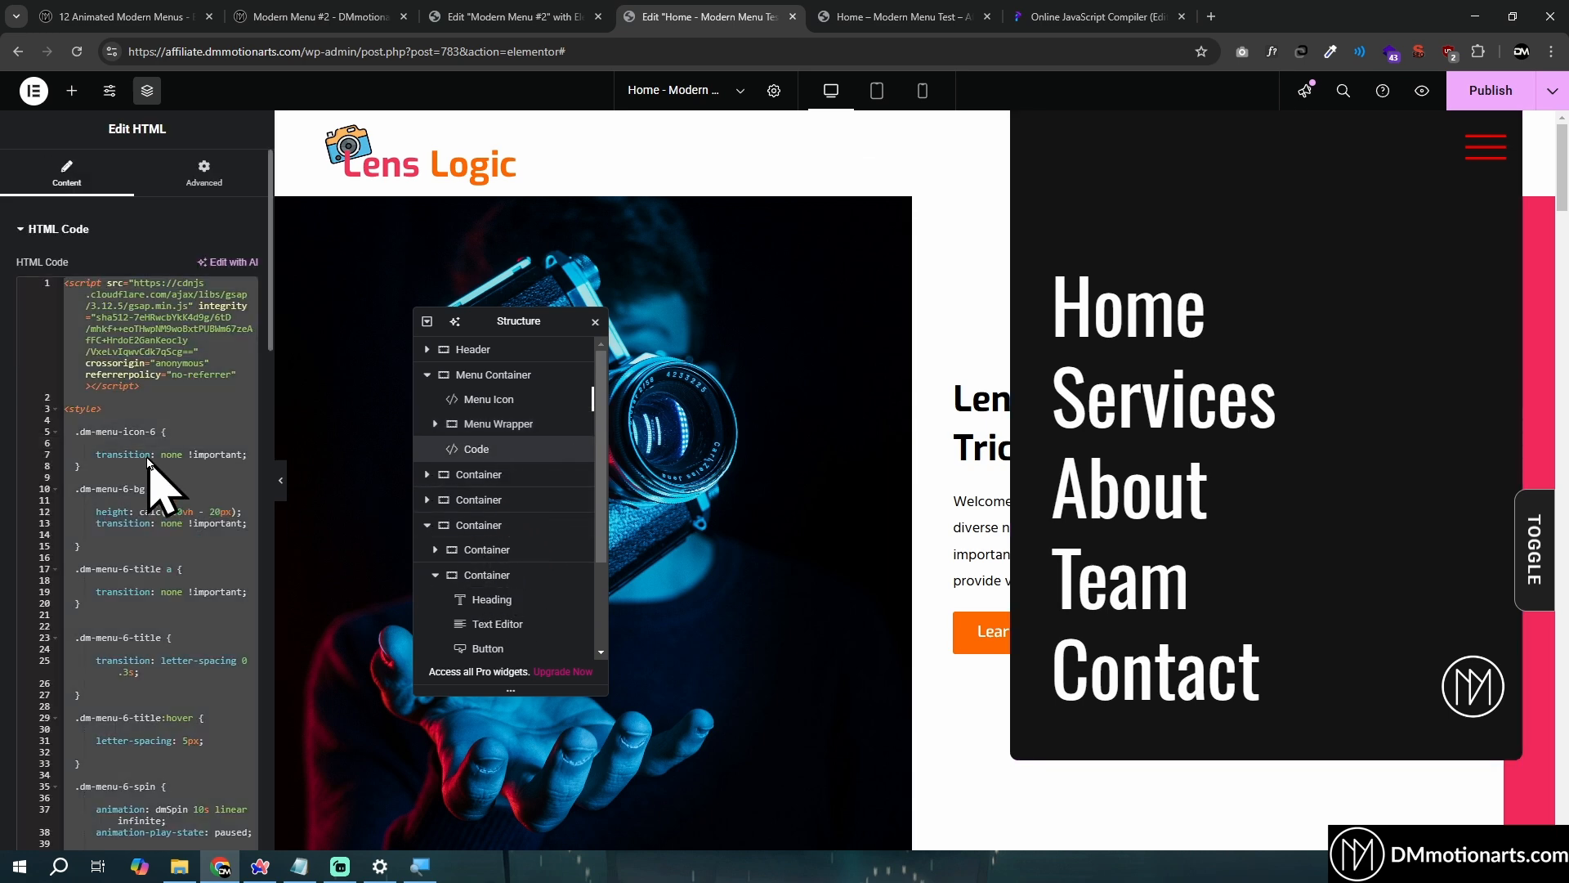
{"action": "left_click", "coordinate": [1049, 17]}
{"action": "scroll", "coordinate": [449, 463], "scroll_direction": "down", "scroll_amount": 5}
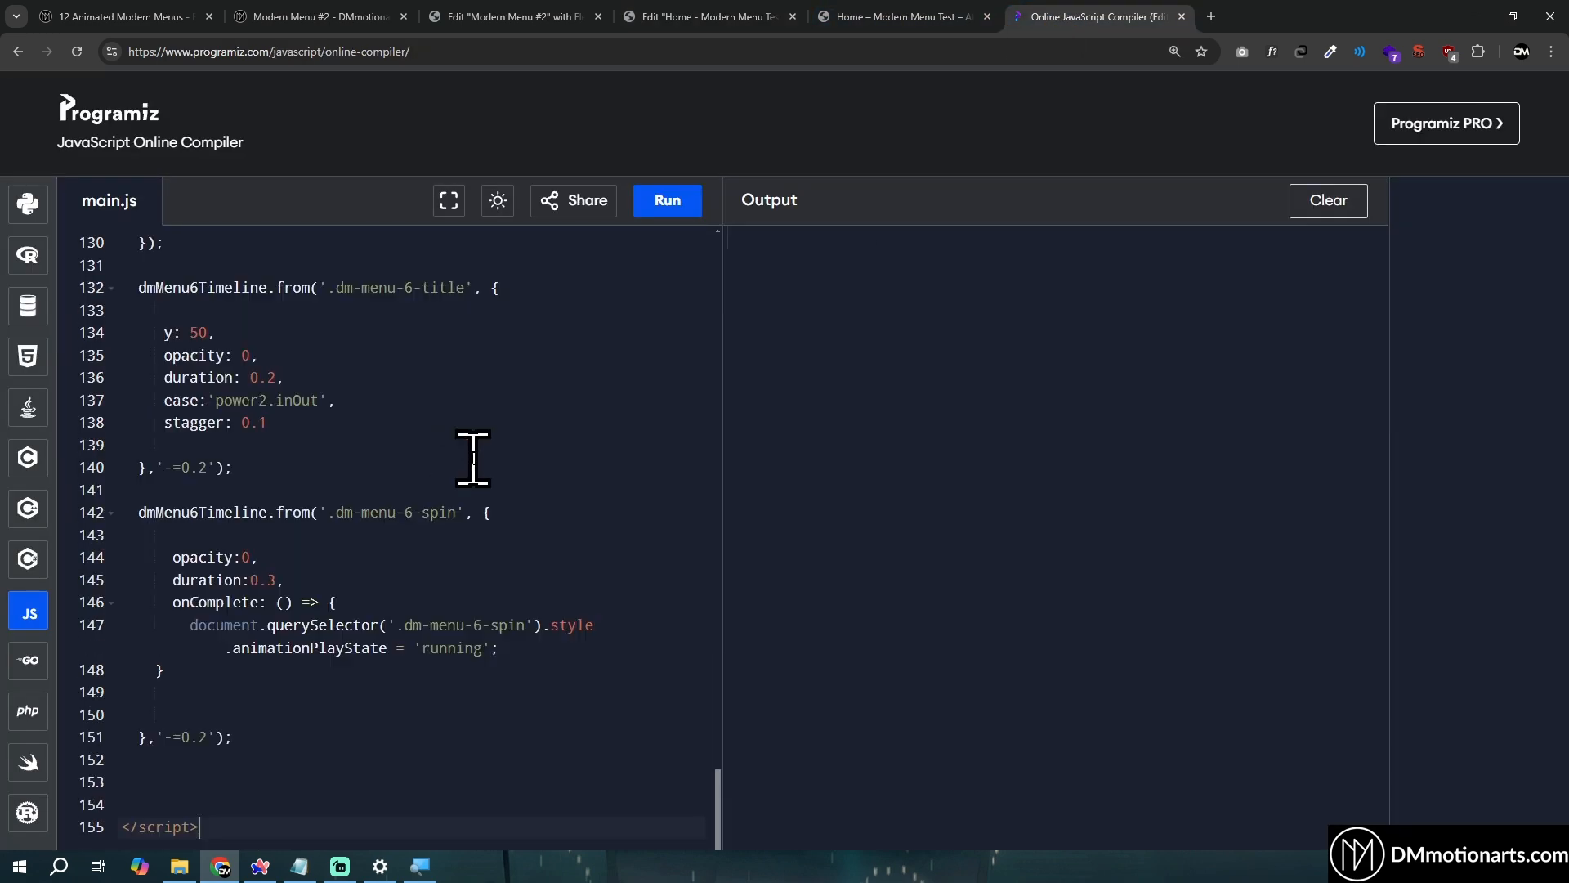
{"action": "left_click", "coordinate": [775, 19]}
{"action": "key", "text": "ctrl+a"}
{"action": "key", "text": "Delete"}
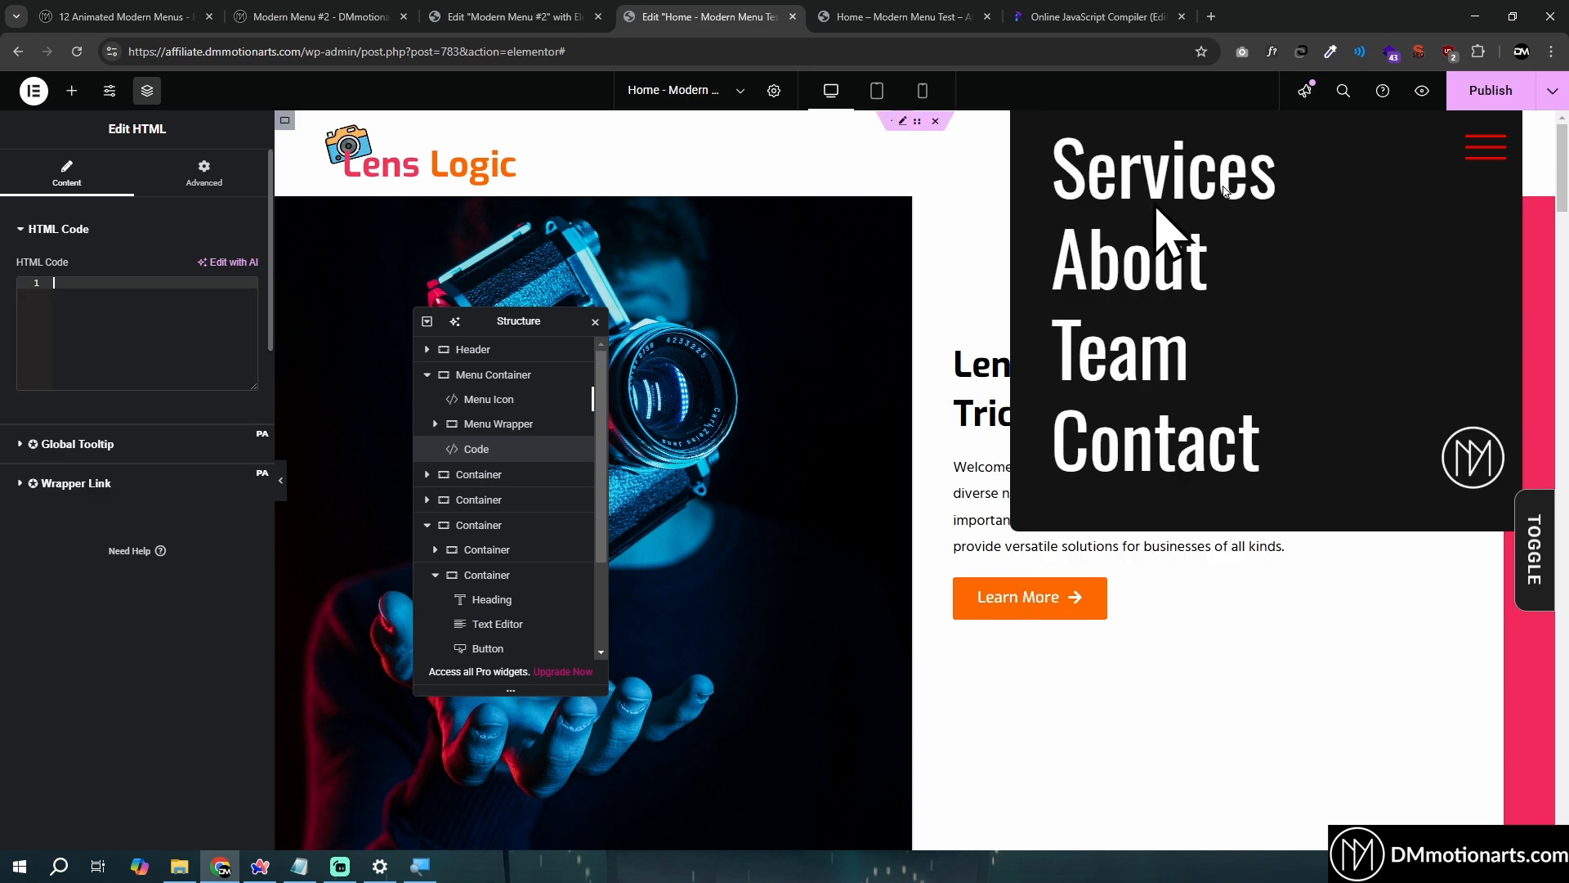
Publish the page and reload the editor, moving the structure overview closer to the page's centre
{"action": "left_click", "coordinate": [1491, 90]}
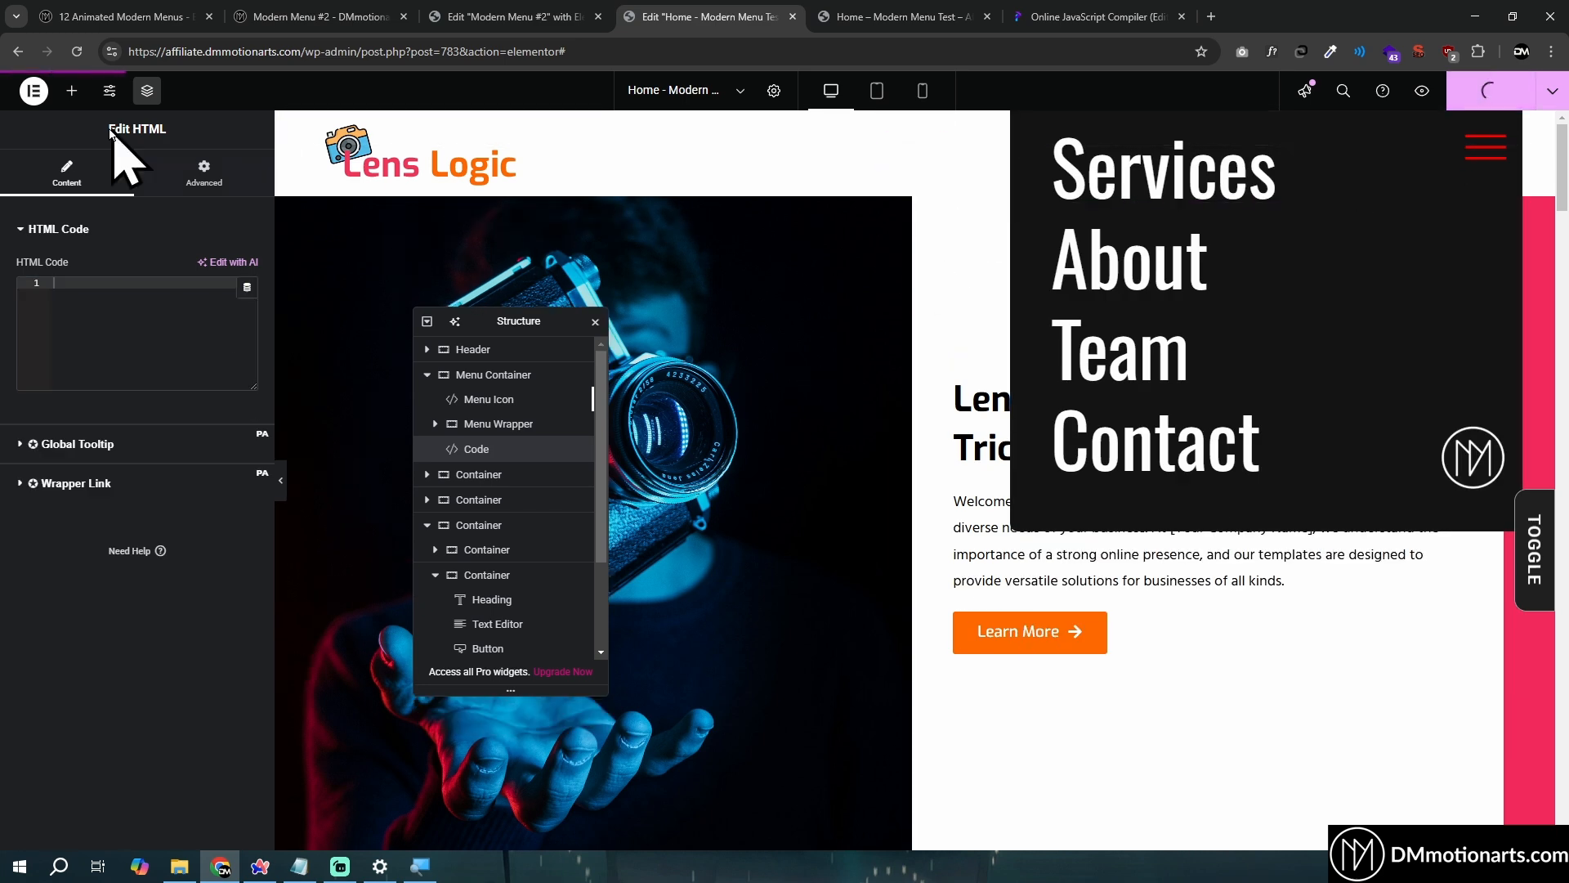
{"action": "left_click", "coordinate": [76, 51]}
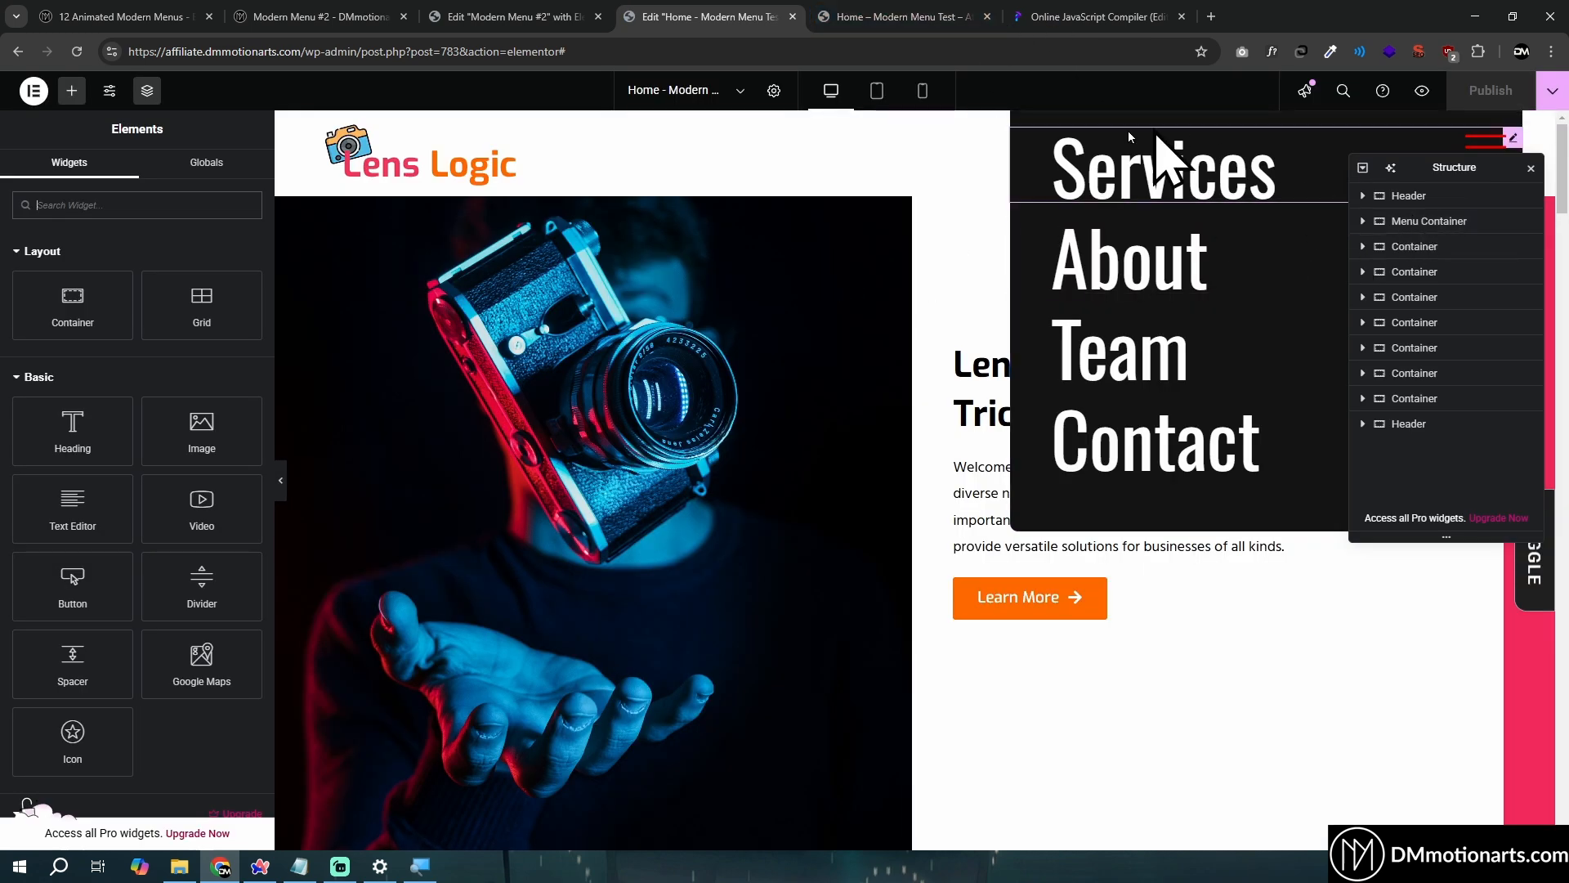
{"action": "left_click", "coordinate": [1416, 221]}
{"action": "left_click_drag", "start_coordinate": [1422, 170], "coordinate": [945, 267]}
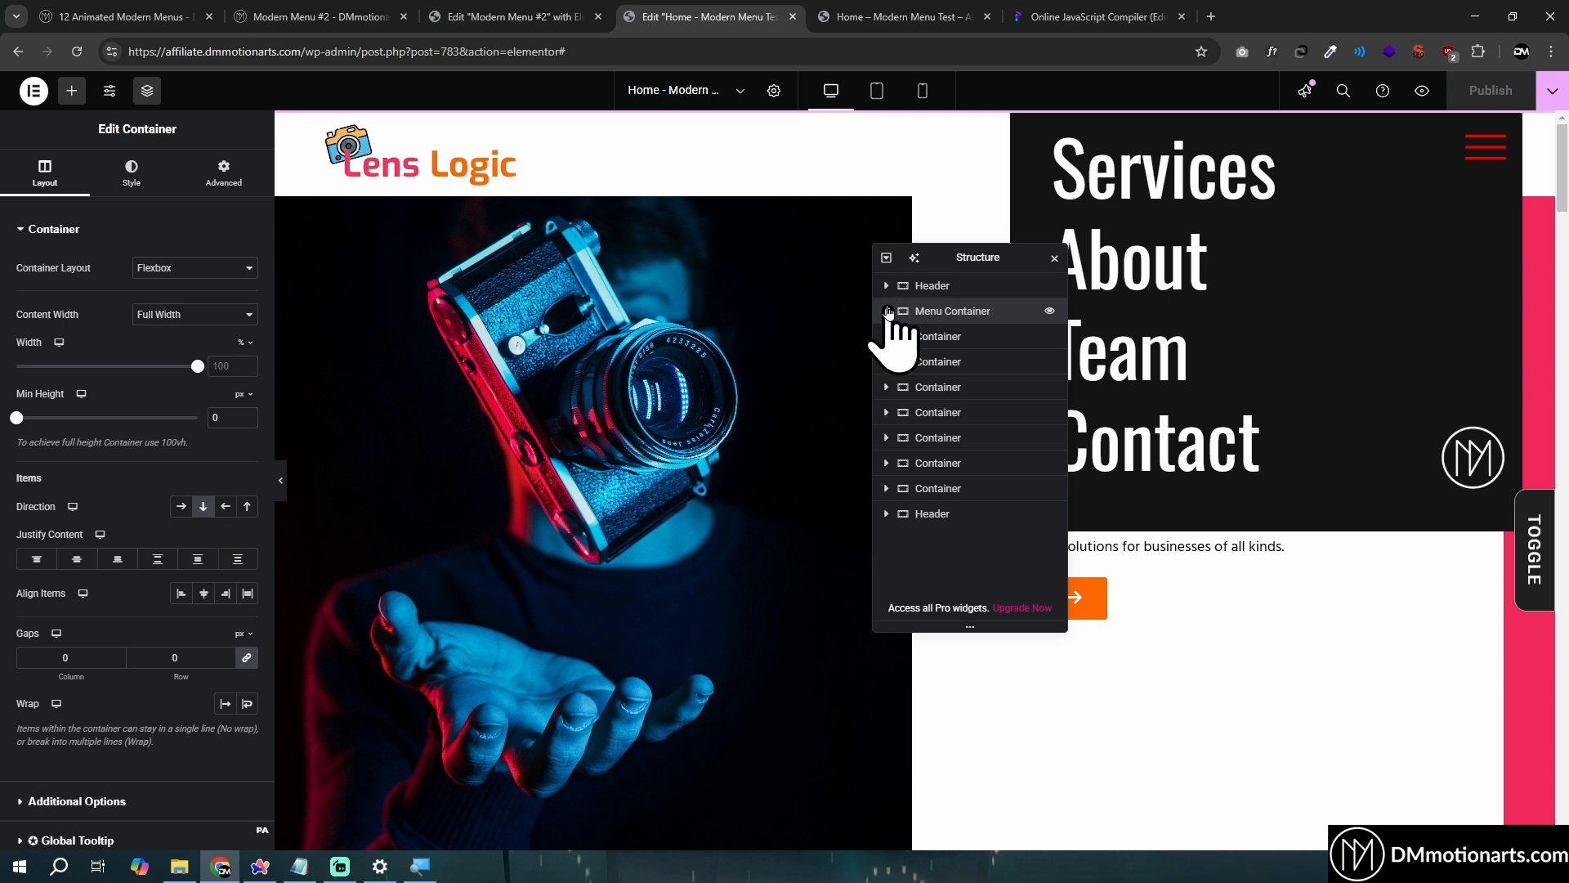
Select the Menu Wrapper inside the Menu Container and set its horizontal and vertical offsets to 0 px
{"action": "left_click", "coordinate": [886, 310]}
{"action": "left_click", "coordinate": [957, 360]}
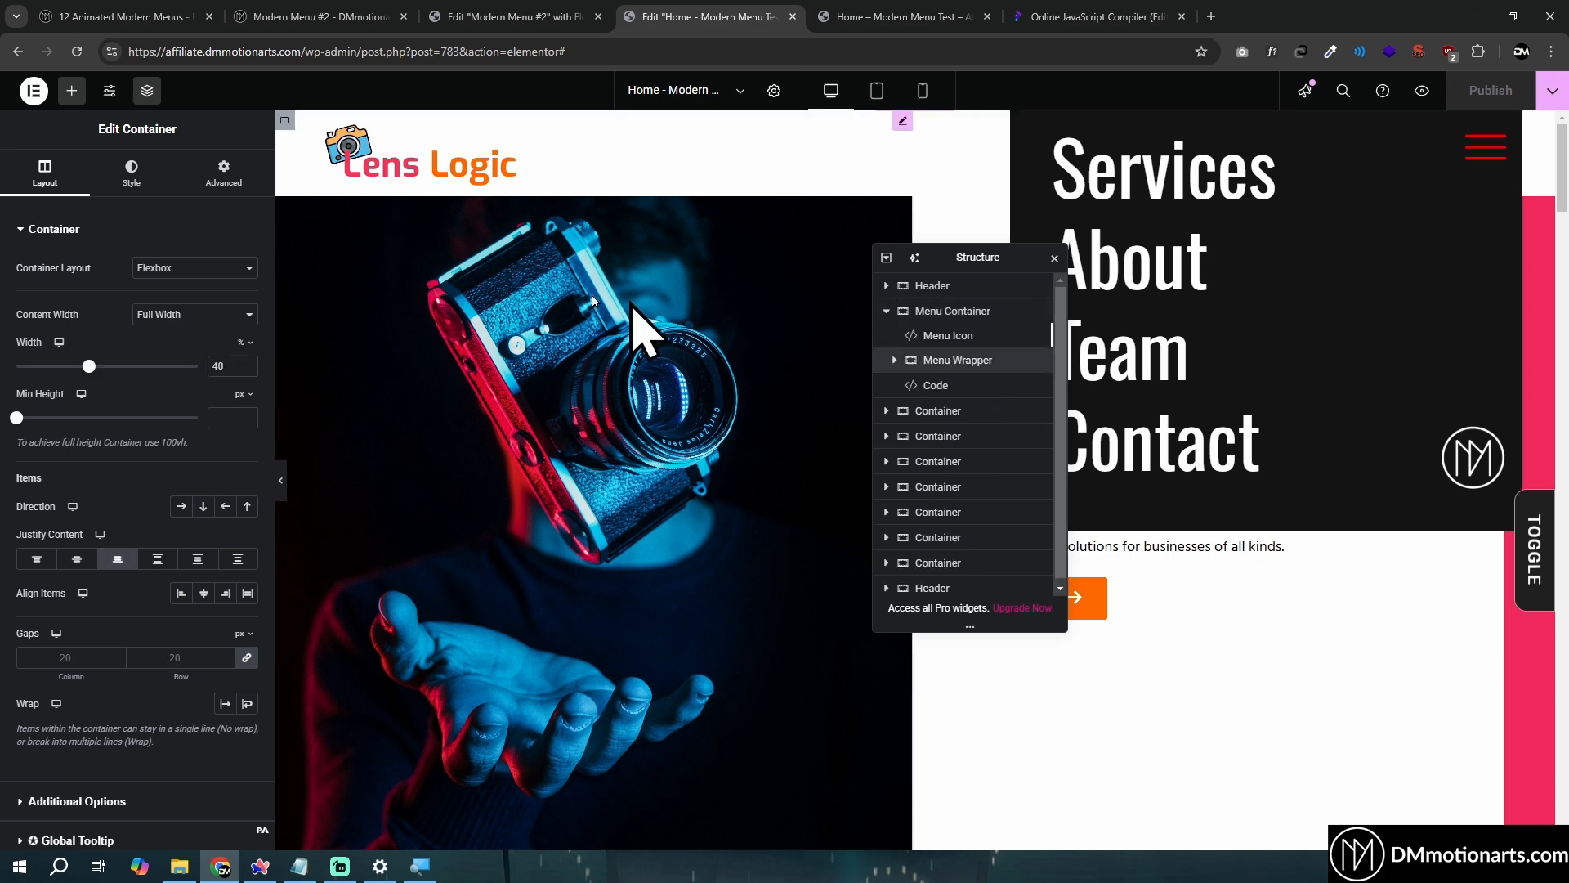
{"action": "left_click", "coordinate": [224, 174]}
{"action": "scroll", "coordinate": [163, 417], "scroll_direction": "down", "scroll_amount": 3}
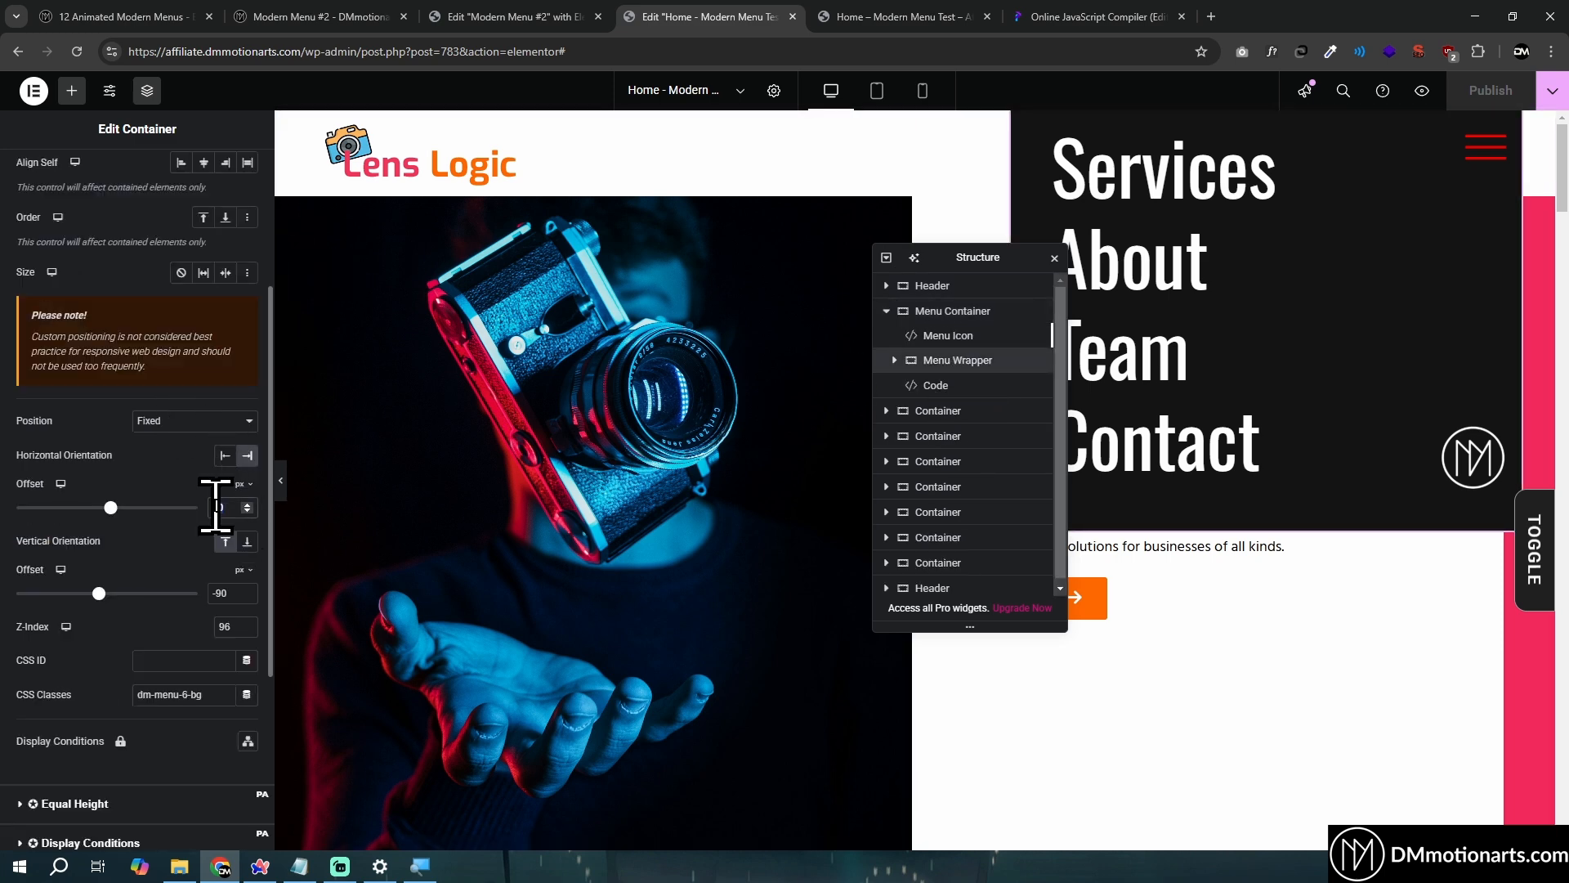
{"action": "type", "text": "0"}
{"action": "left_click", "coordinate": [225, 609]}
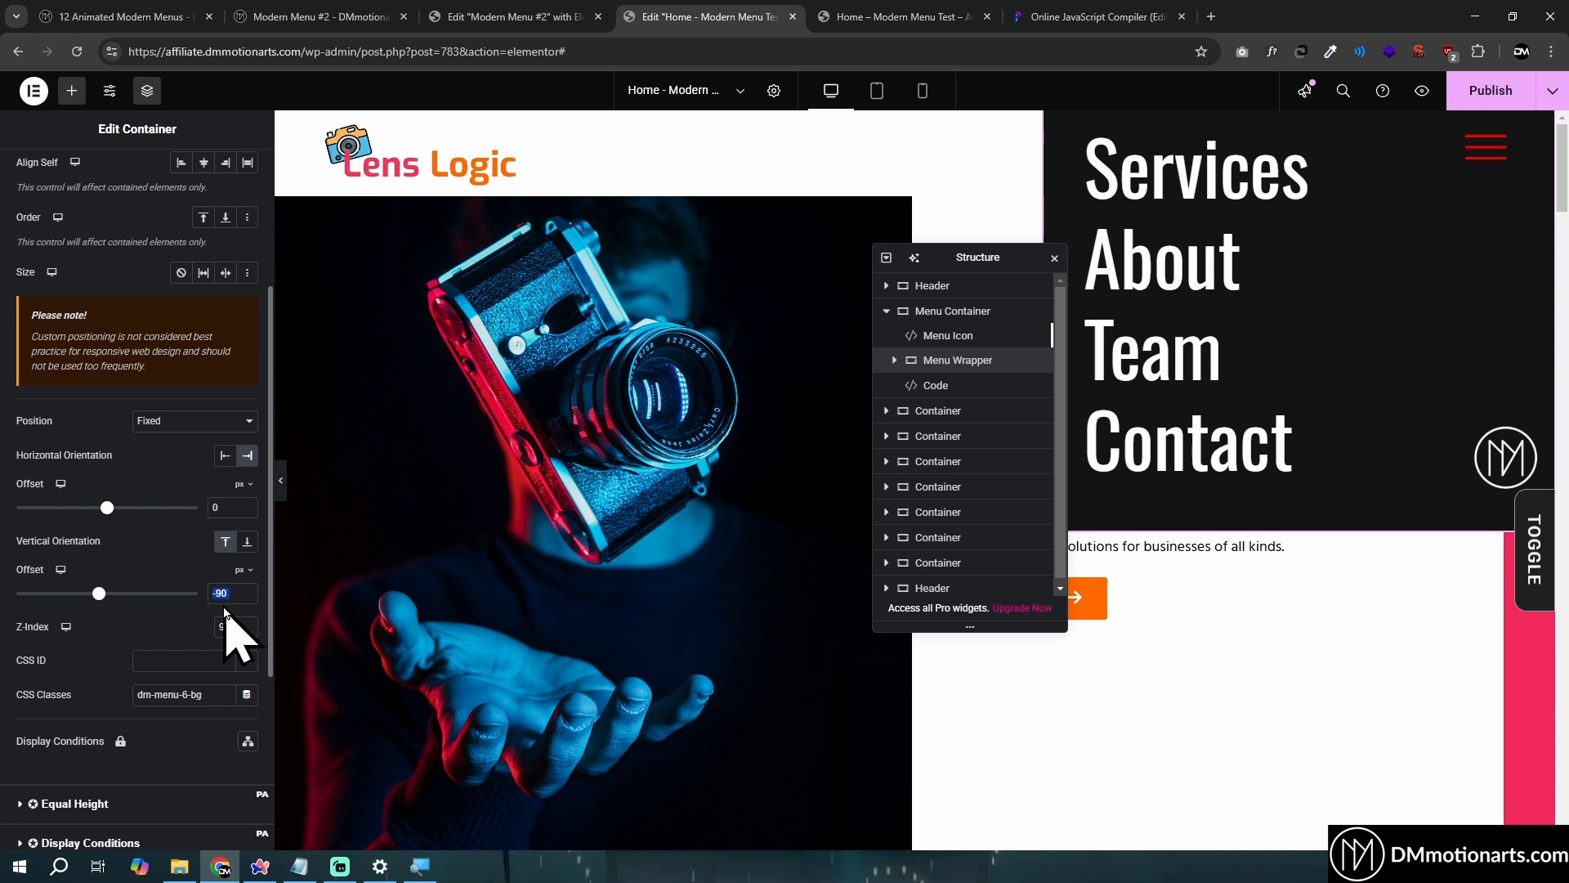
{"action": "type", "text": "0"}
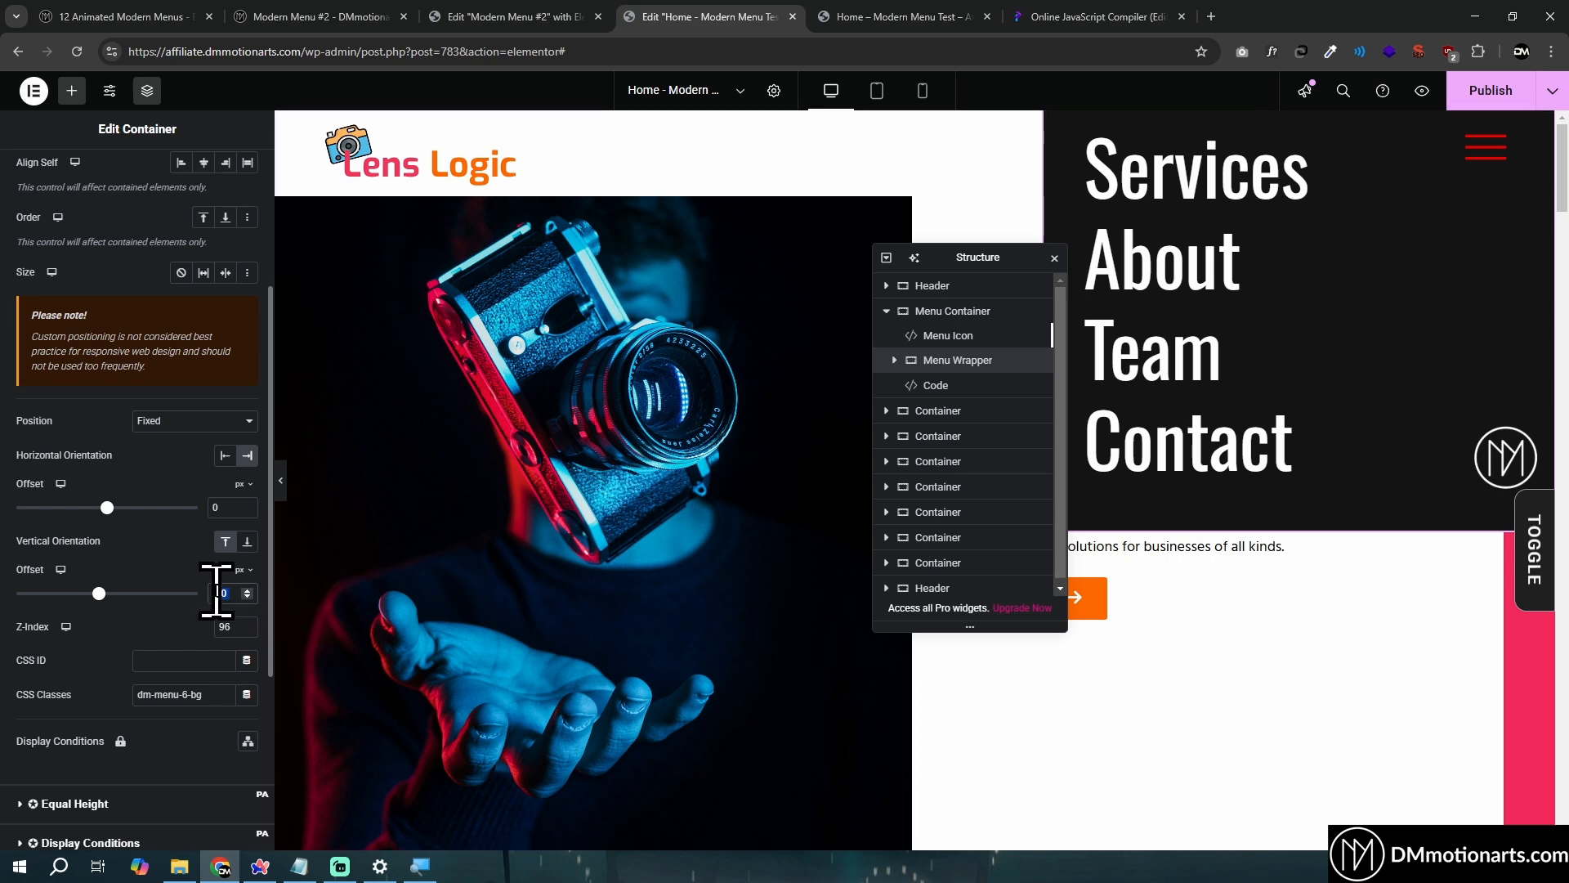
{"action": "type", "text": "0"}
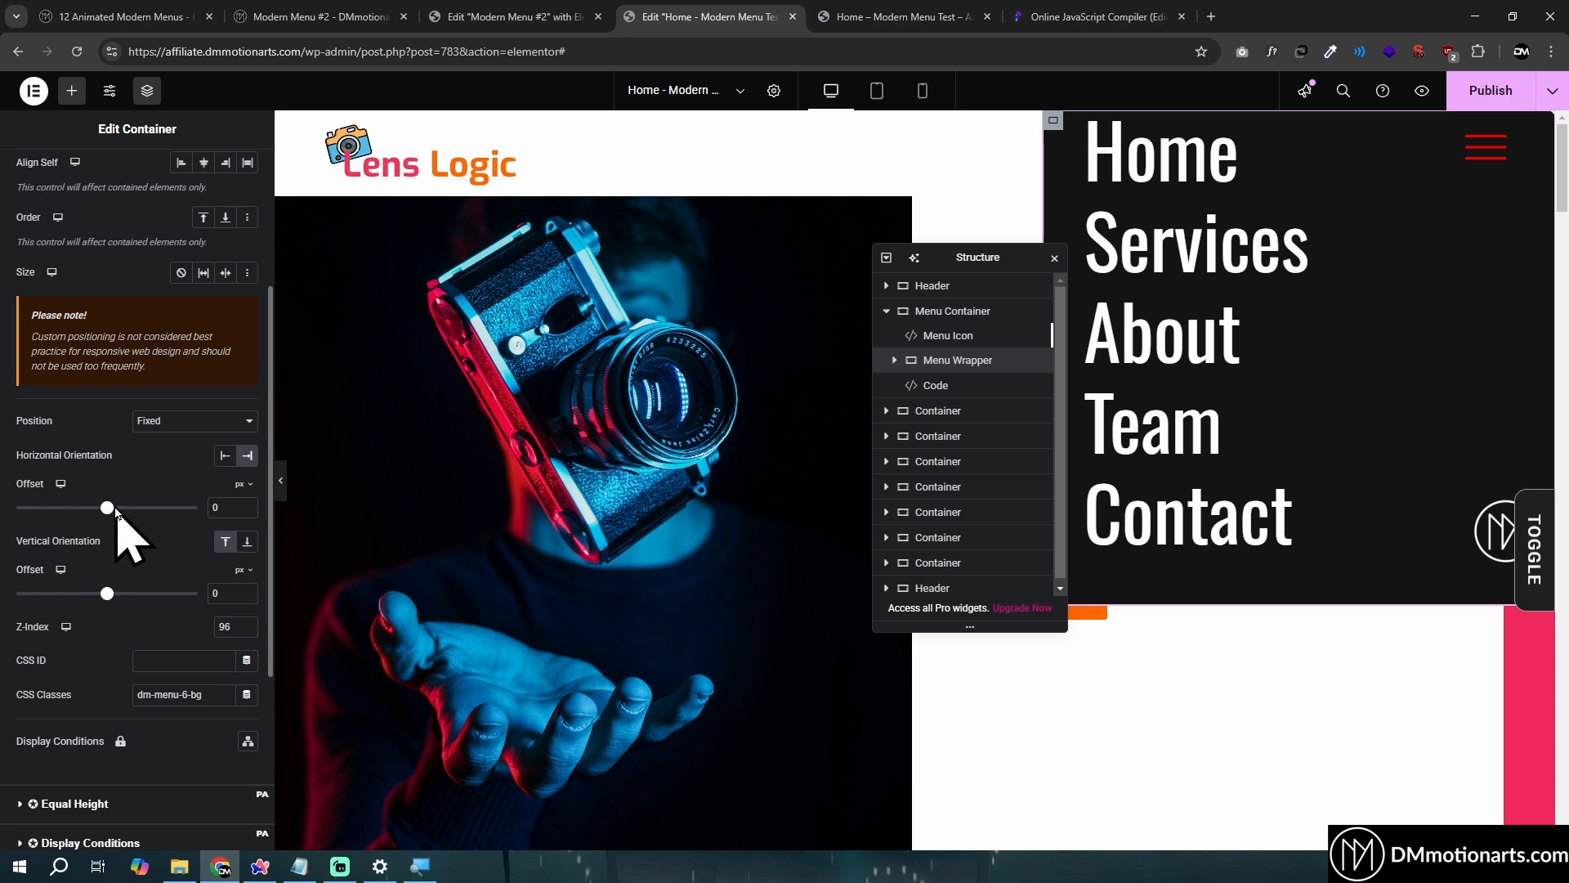
Try offsets of 135 px horizontally and 63 px vertically on the Menu Wrapper and scroll the page to test its fixed position
{"action": "left_click_drag", "start_coordinate": [120, 512], "coordinate": [115, 512]}
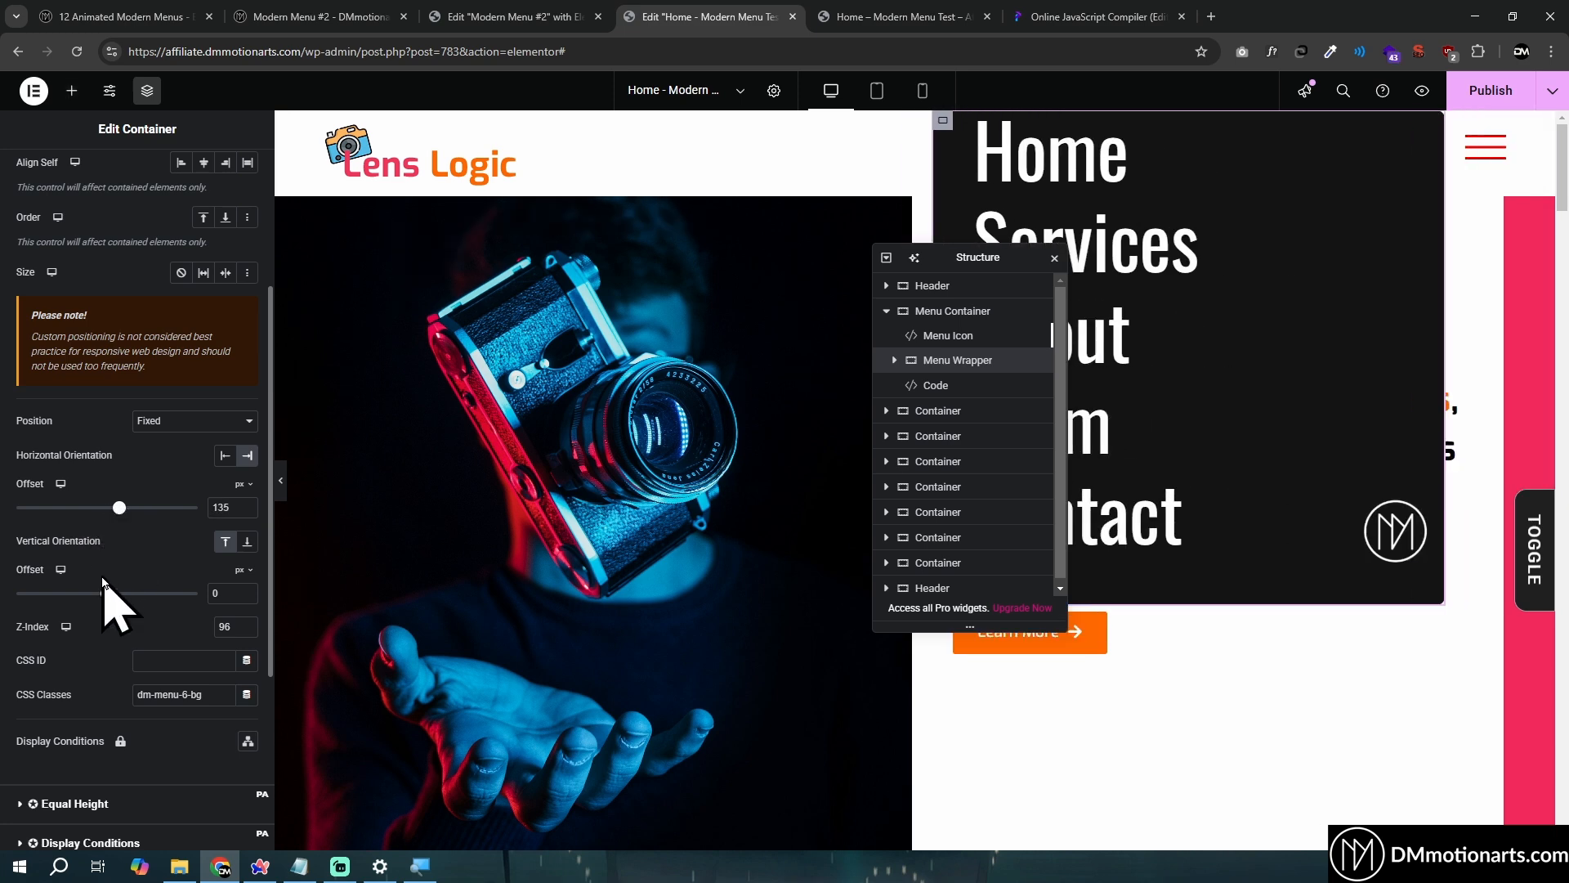
{"action": "left_click_drag", "start_coordinate": [107, 593], "coordinate": [113, 593]}
{"action": "scroll", "coordinate": [561, 542], "scroll_direction": "down", "scroll_amount": 5}
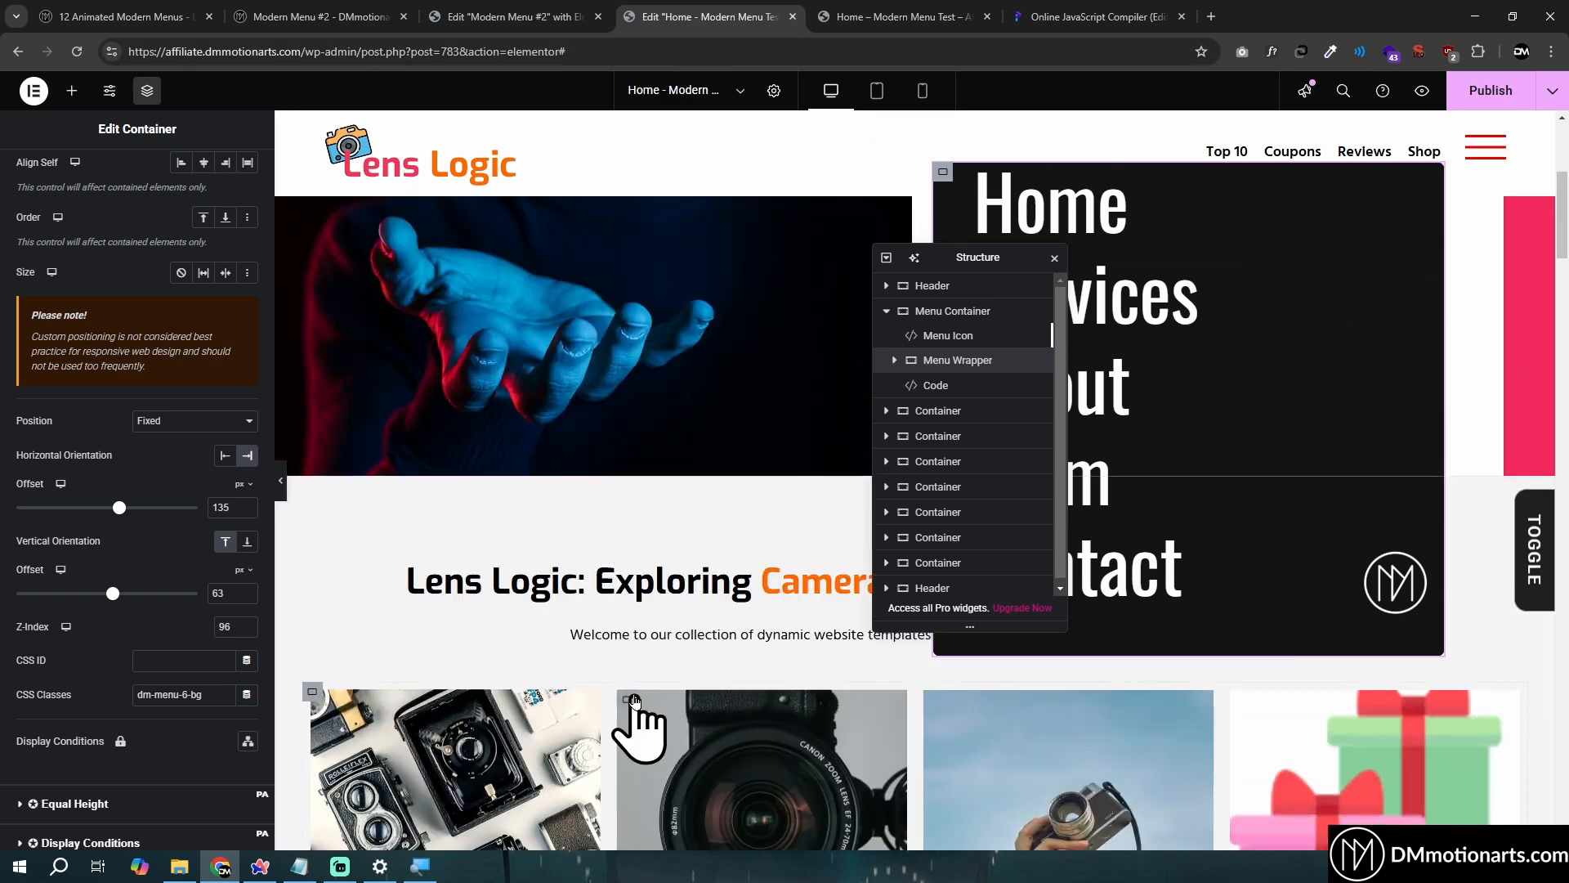
{"action": "scroll", "coordinate": [694, 654], "scroll_direction": "up", "scroll_amount": 5}
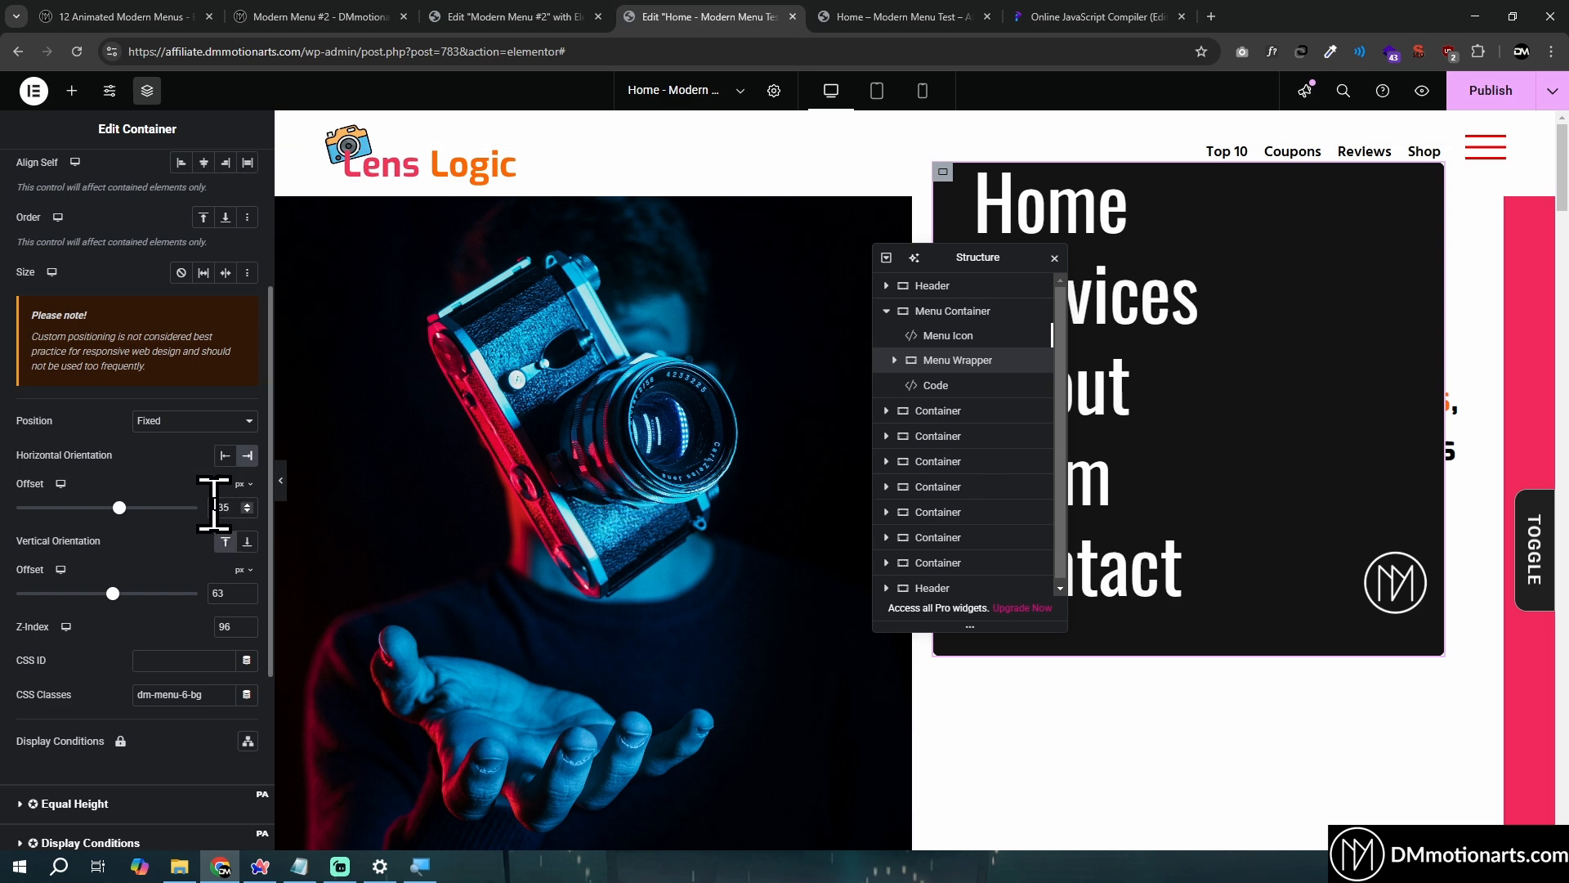
{"action": "type", "text": "20"}
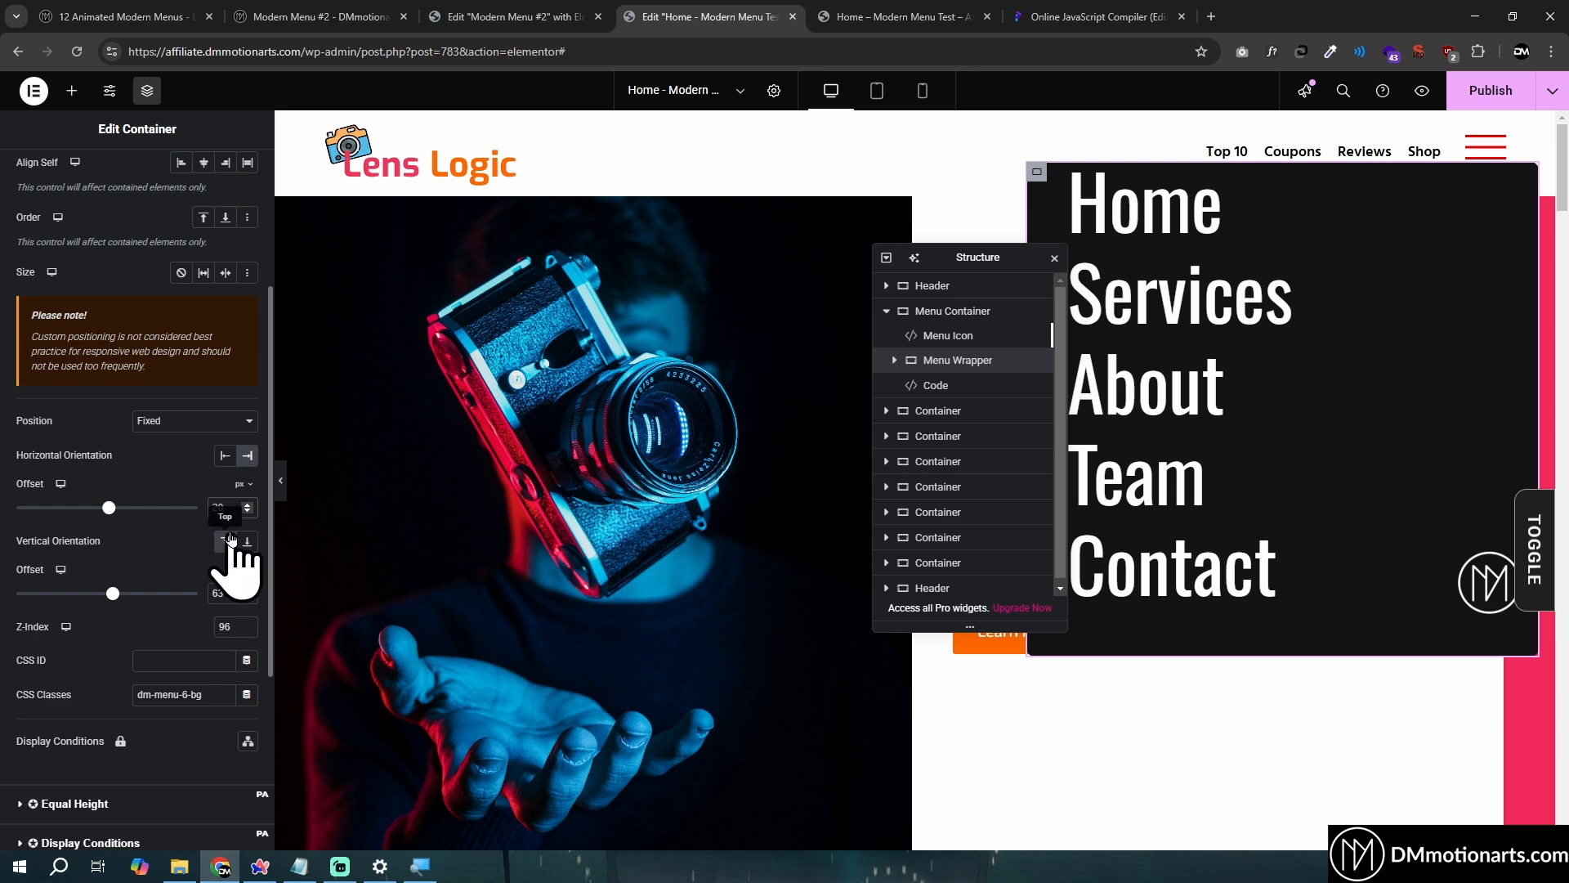
{"action": "type", "text": "50"}
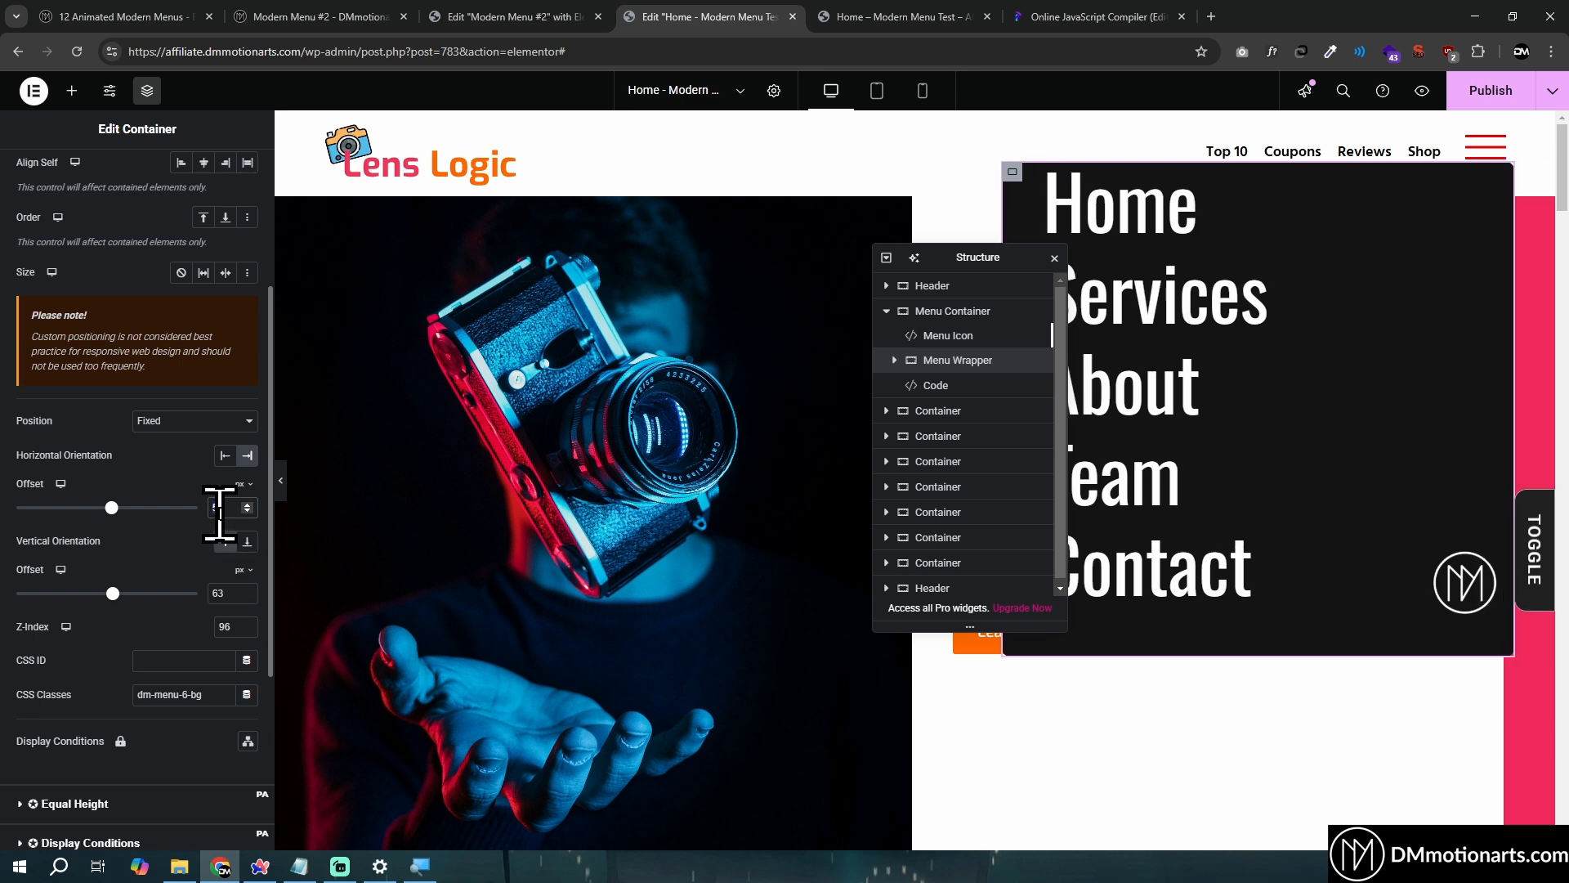
{"action": "type", "text": "40"}
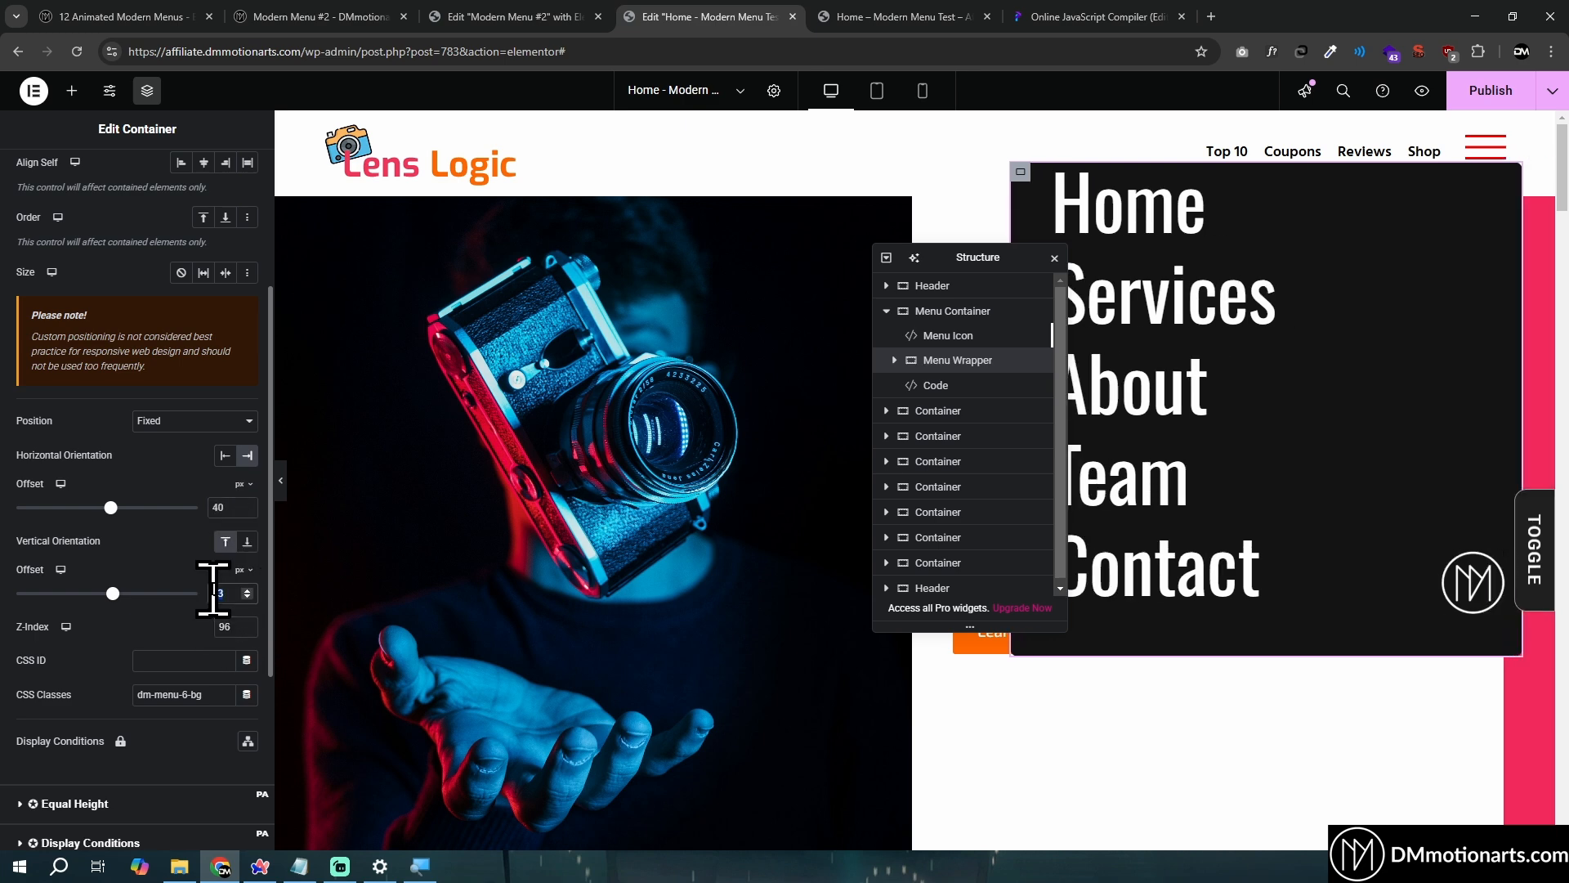
{"action": "type", "text": "010"}
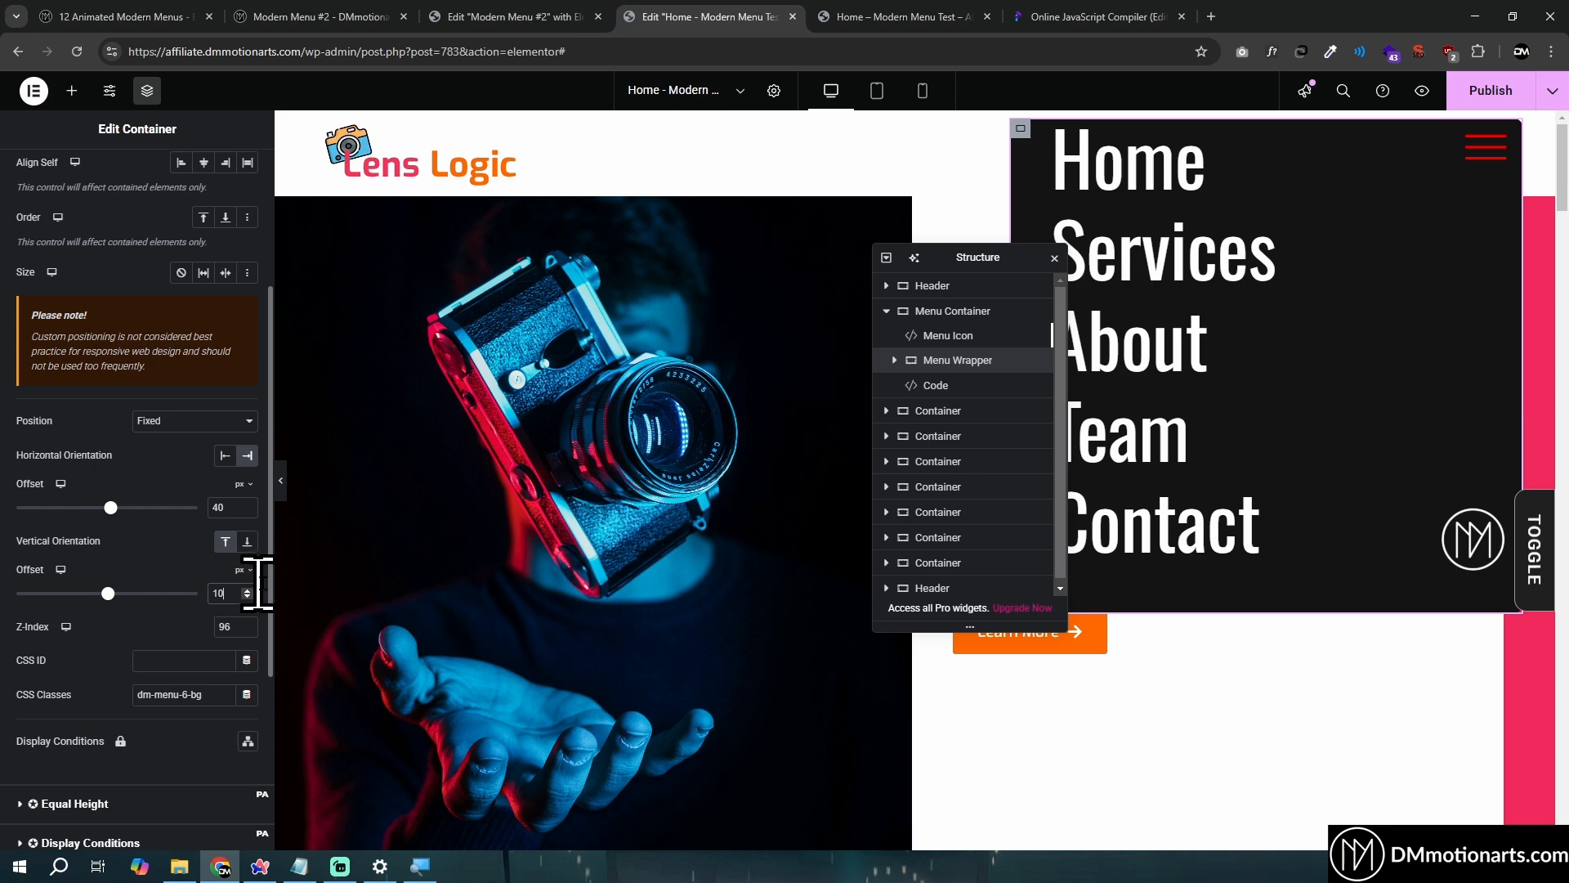
{"action": "left_click_drag", "start_coordinate": [916, 264], "coordinate": [725, 288]}
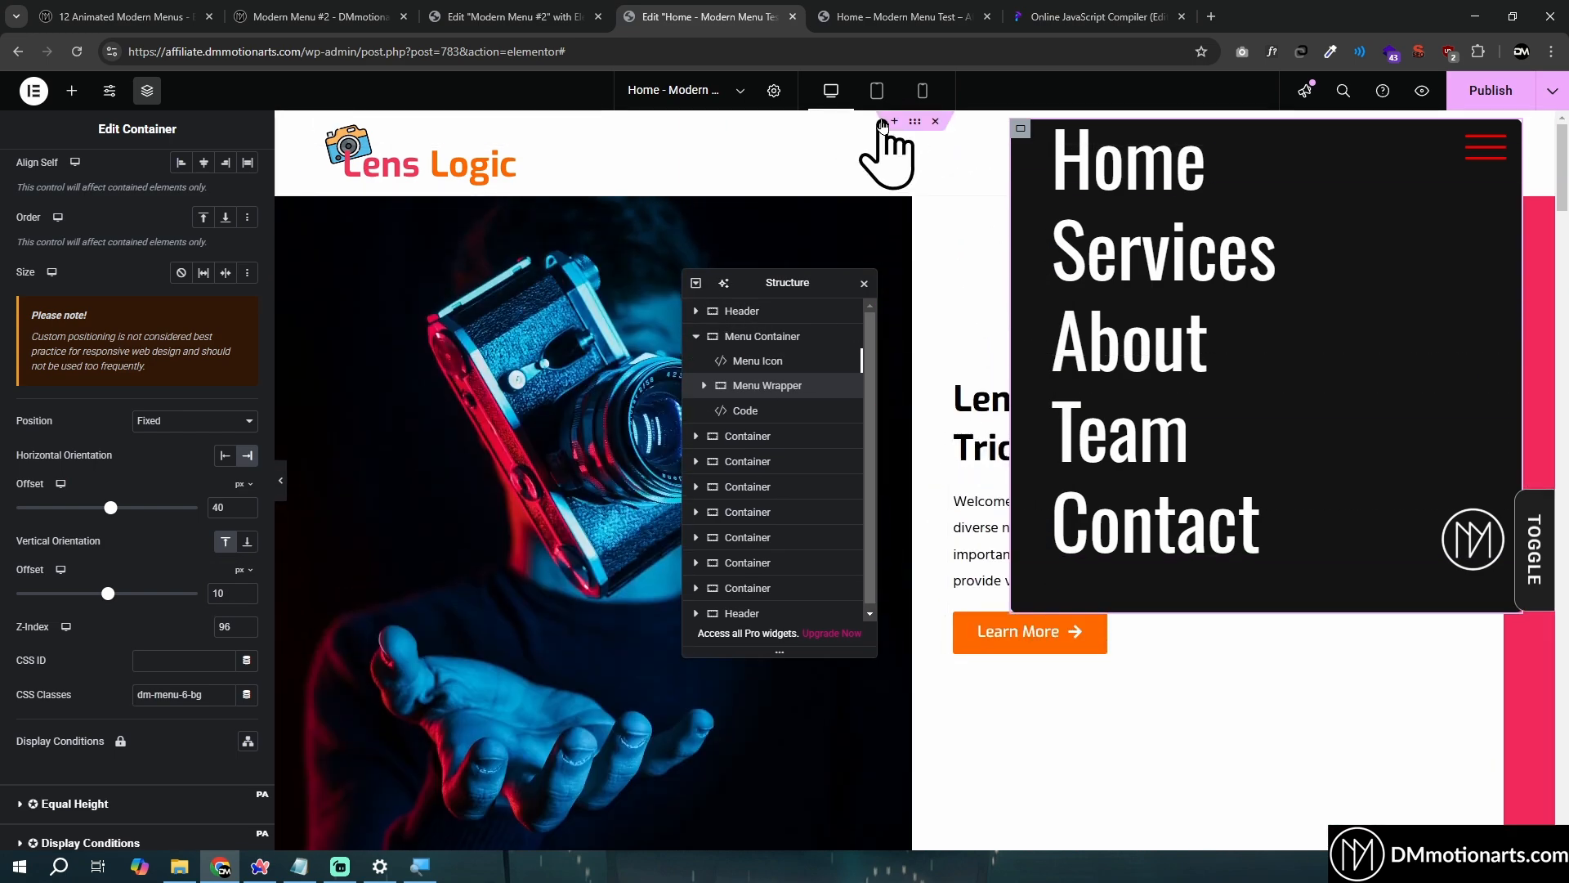
{"action": "left_click", "coordinate": [878, 94]}
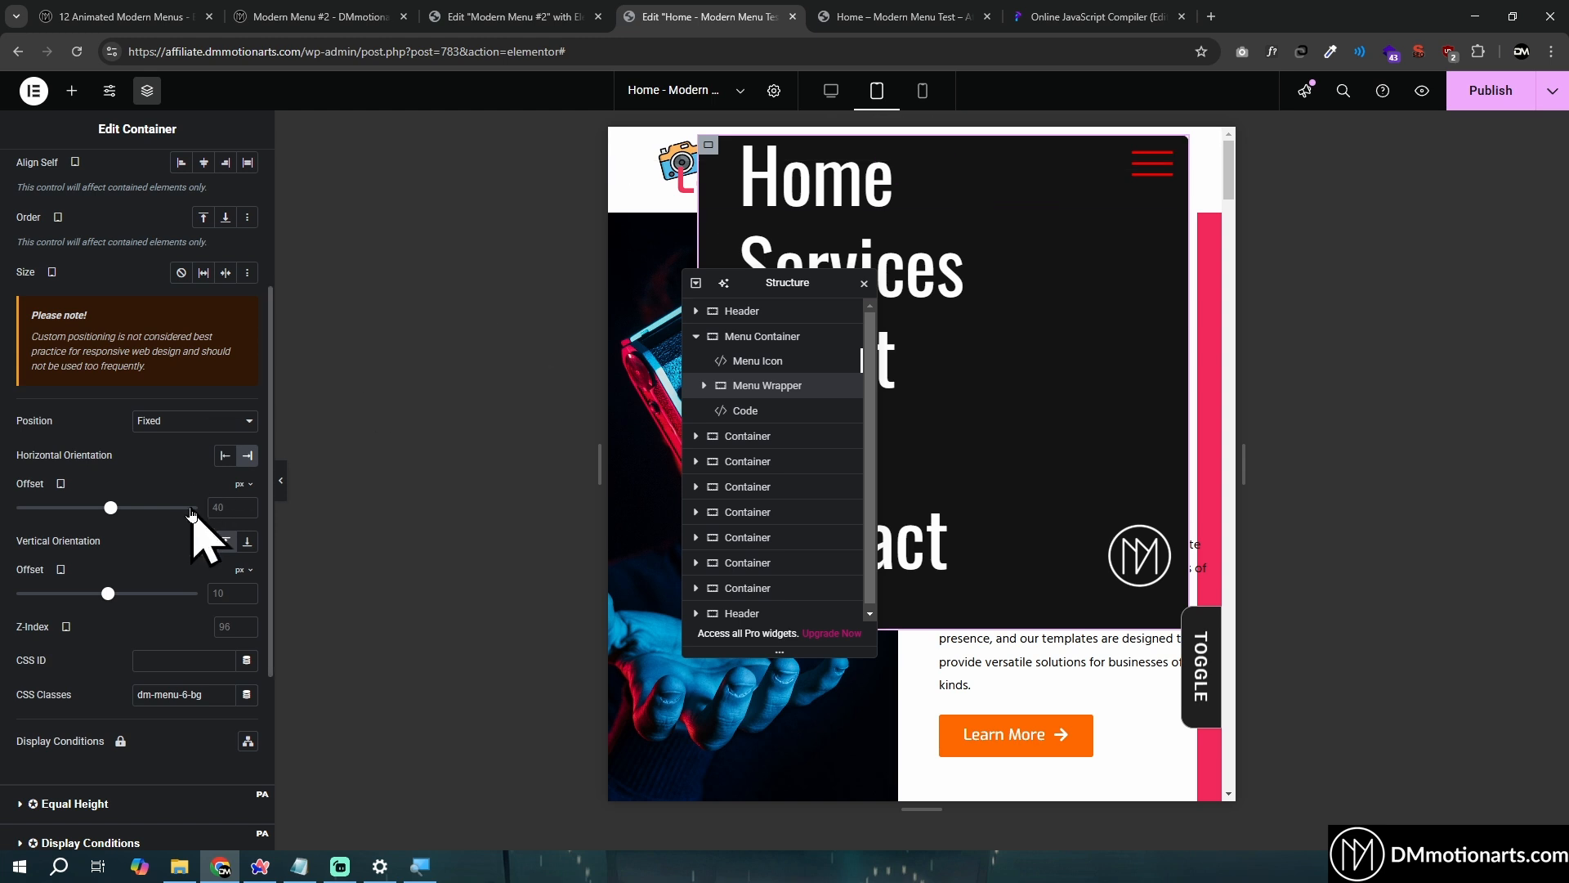
{"action": "left_click", "coordinate": [923, 96]}
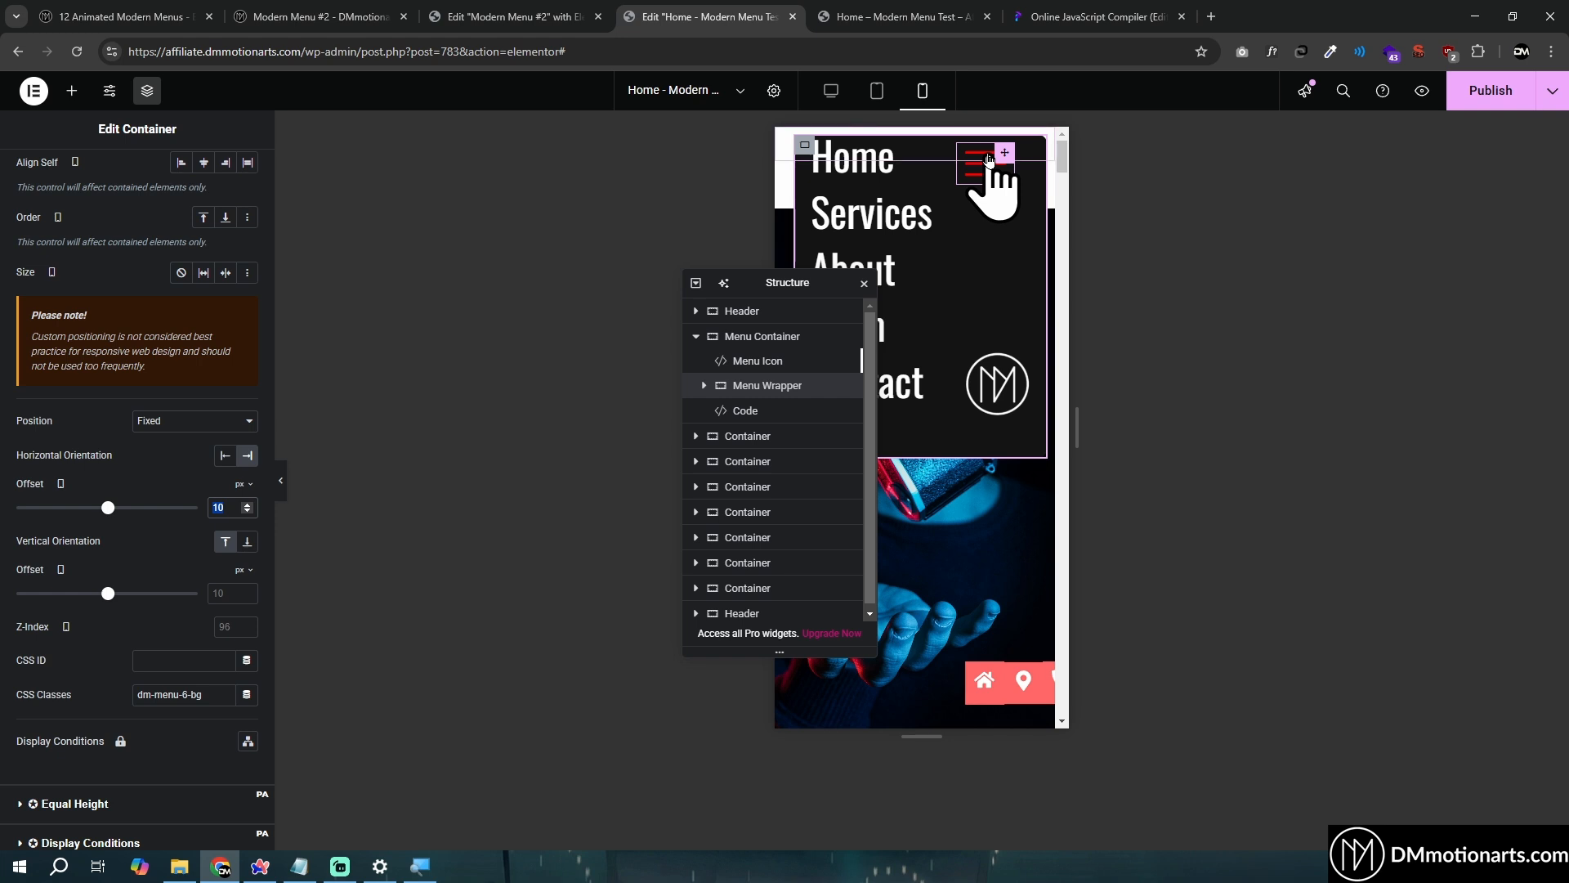
{"action": "left_click", "coordinate": [989, 158]}
{"action": "left_click", "coordinate": [219, 184]}
{"action": "scroll", "coordinate": [159, 436], "scroll_direction": "down", "scroll_amount": 5}
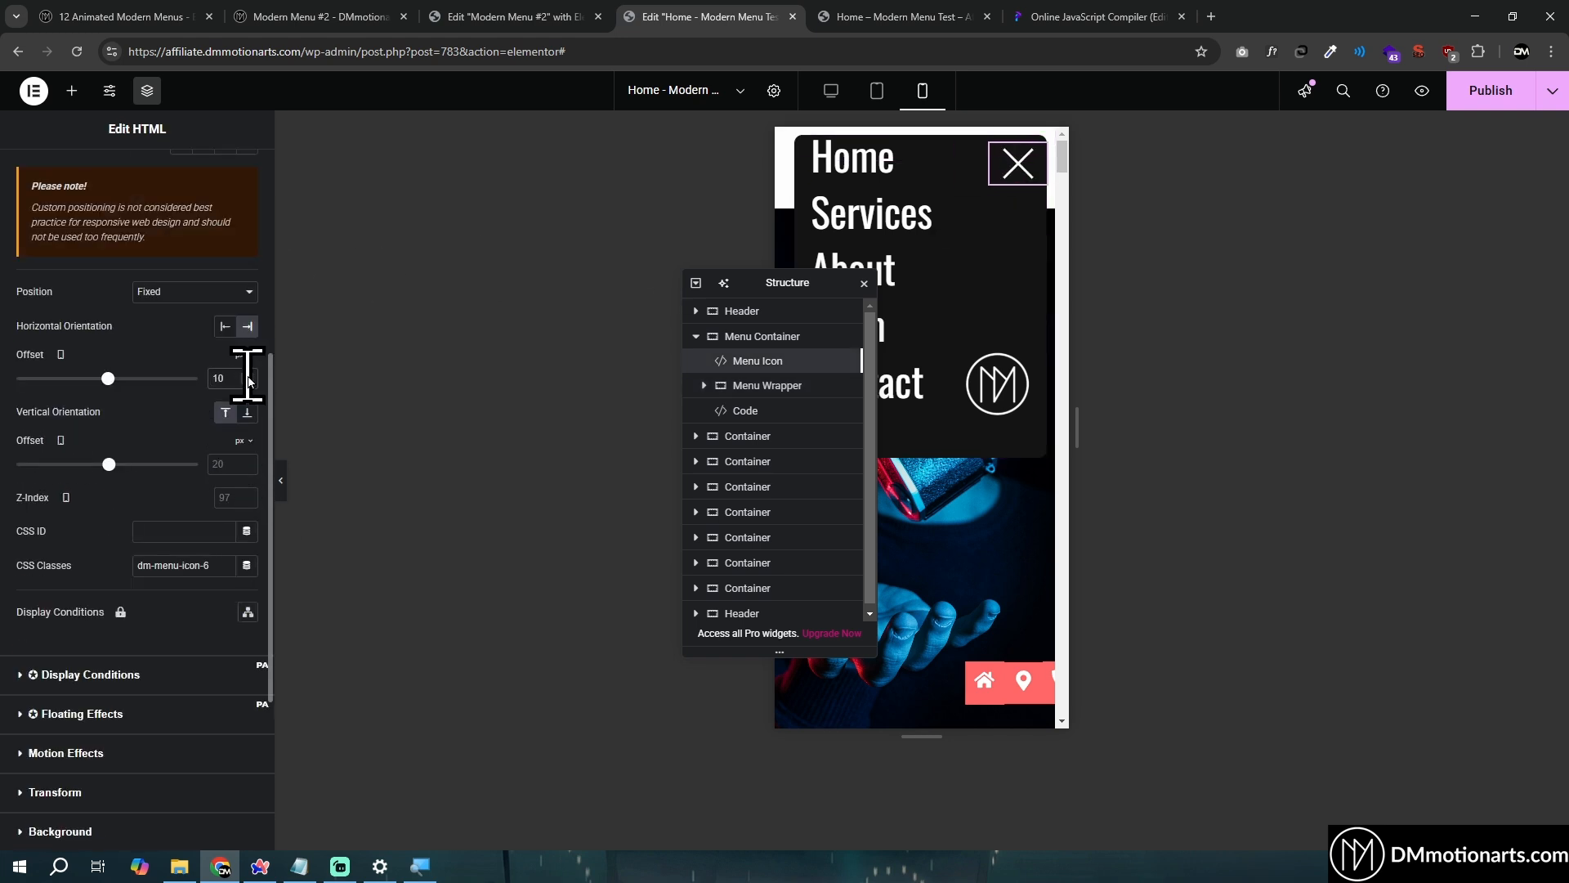
{"action": "left_click", "coordinate": [1012, 173]}
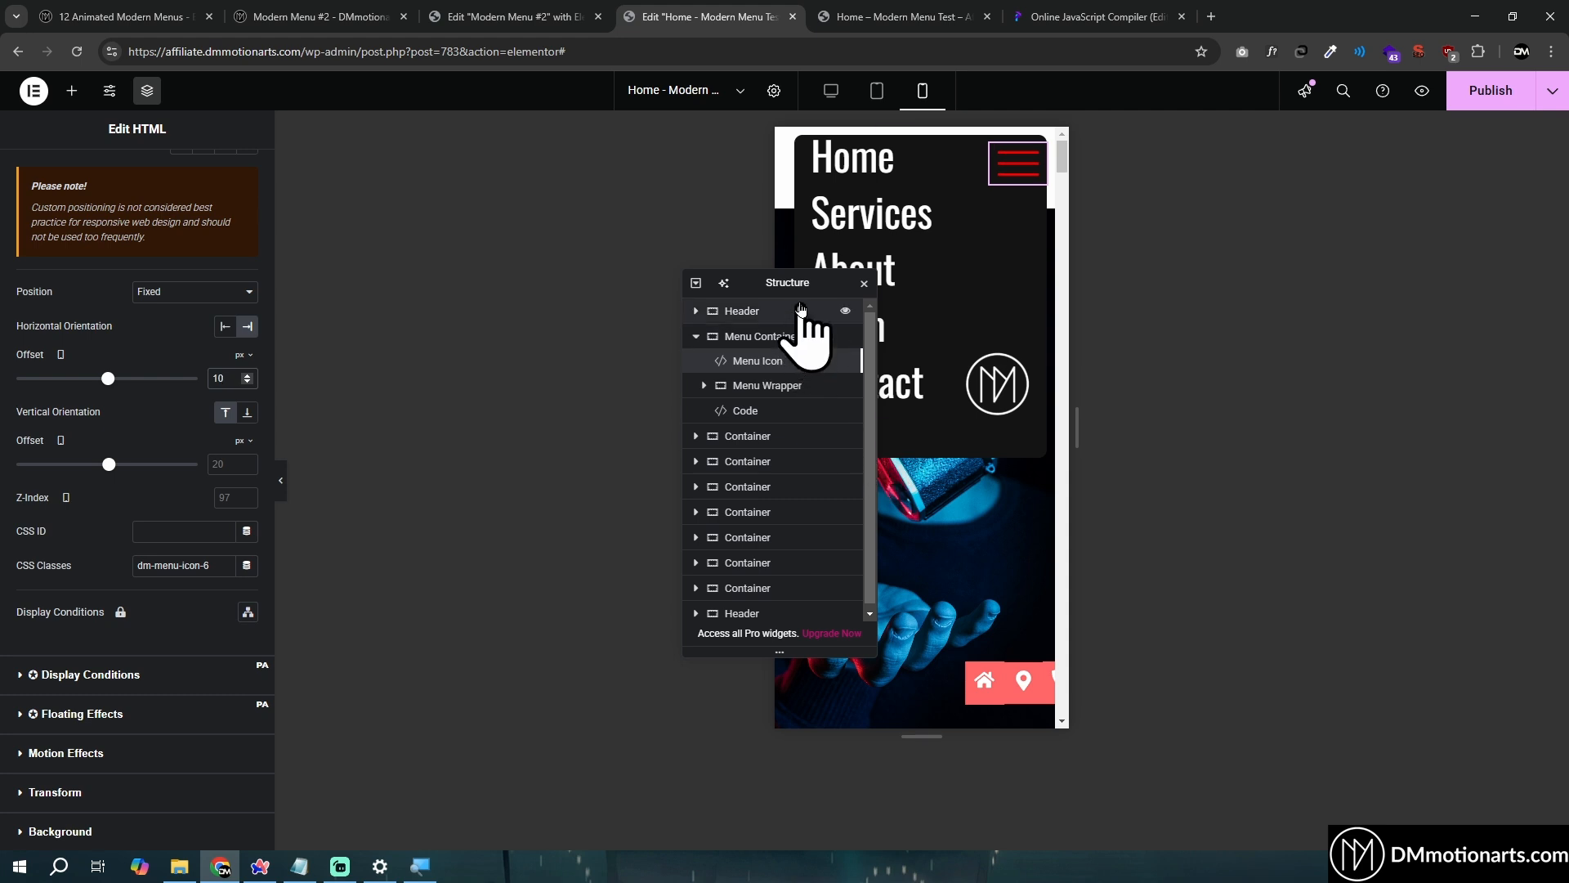
{"action": "left_click_drag", "start_coordinate": [795, 286], "coordinate": [543, 273]}
{"action": "scroll", "coordinate": [823, 147], "scroll_direction": "down", "scroll_amount": 2}
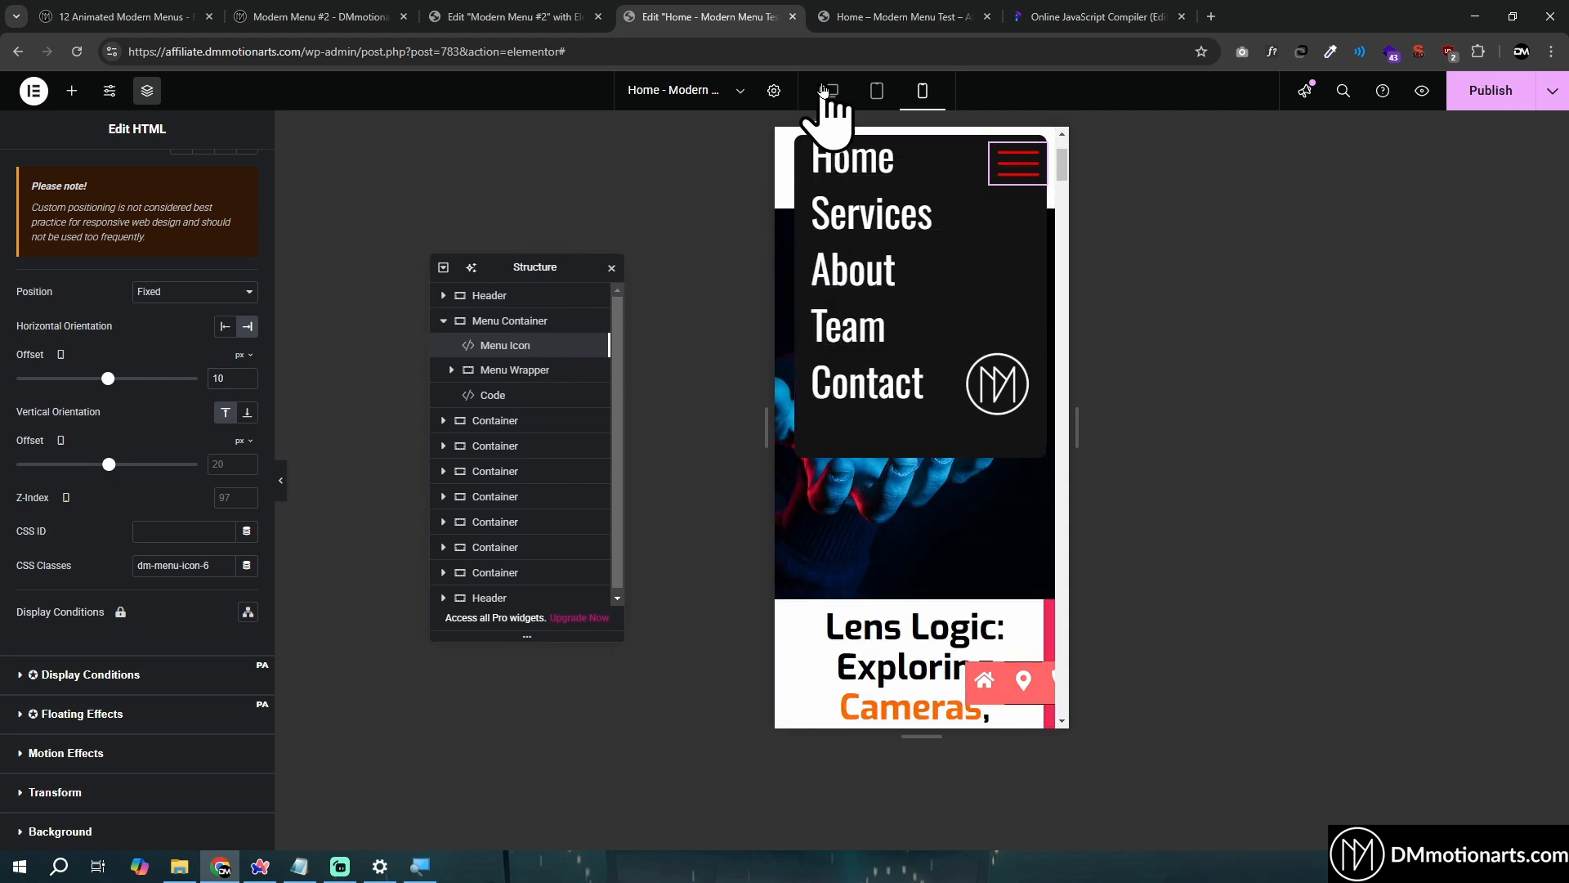
Return to the desktop view, add an empty style block to the Code widget and review the responsive right and top values in the Programiz compiler
{"action": "left_click", "coordinate": [828, 91]}
{"action": "left_click", "coordinate": [493, 395]}
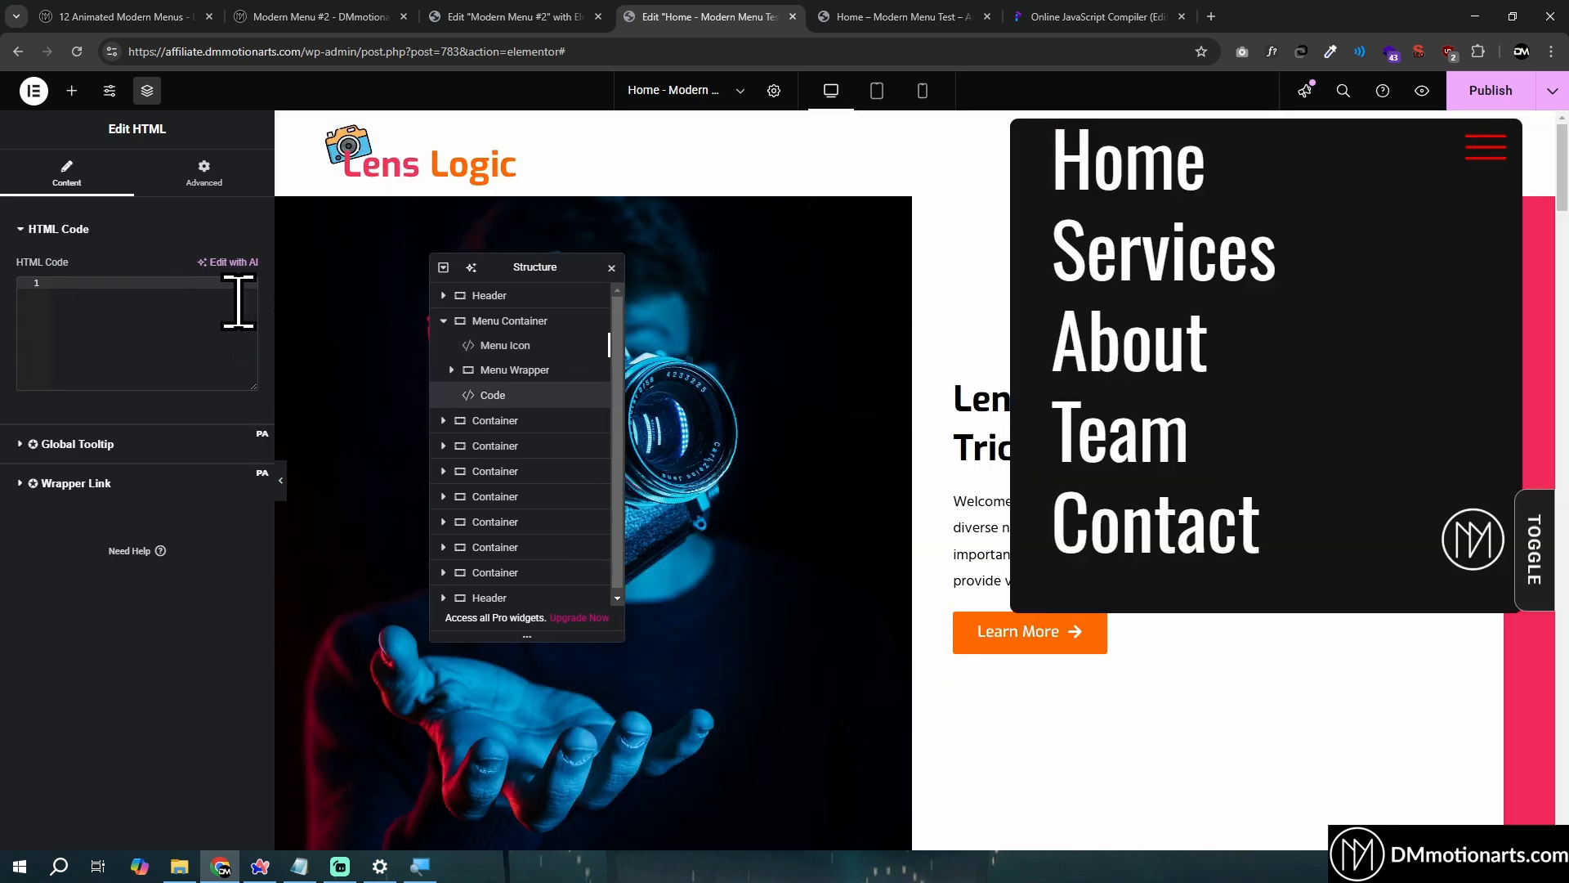
{"action": "left_click", "coordinate": [1094, 17]}
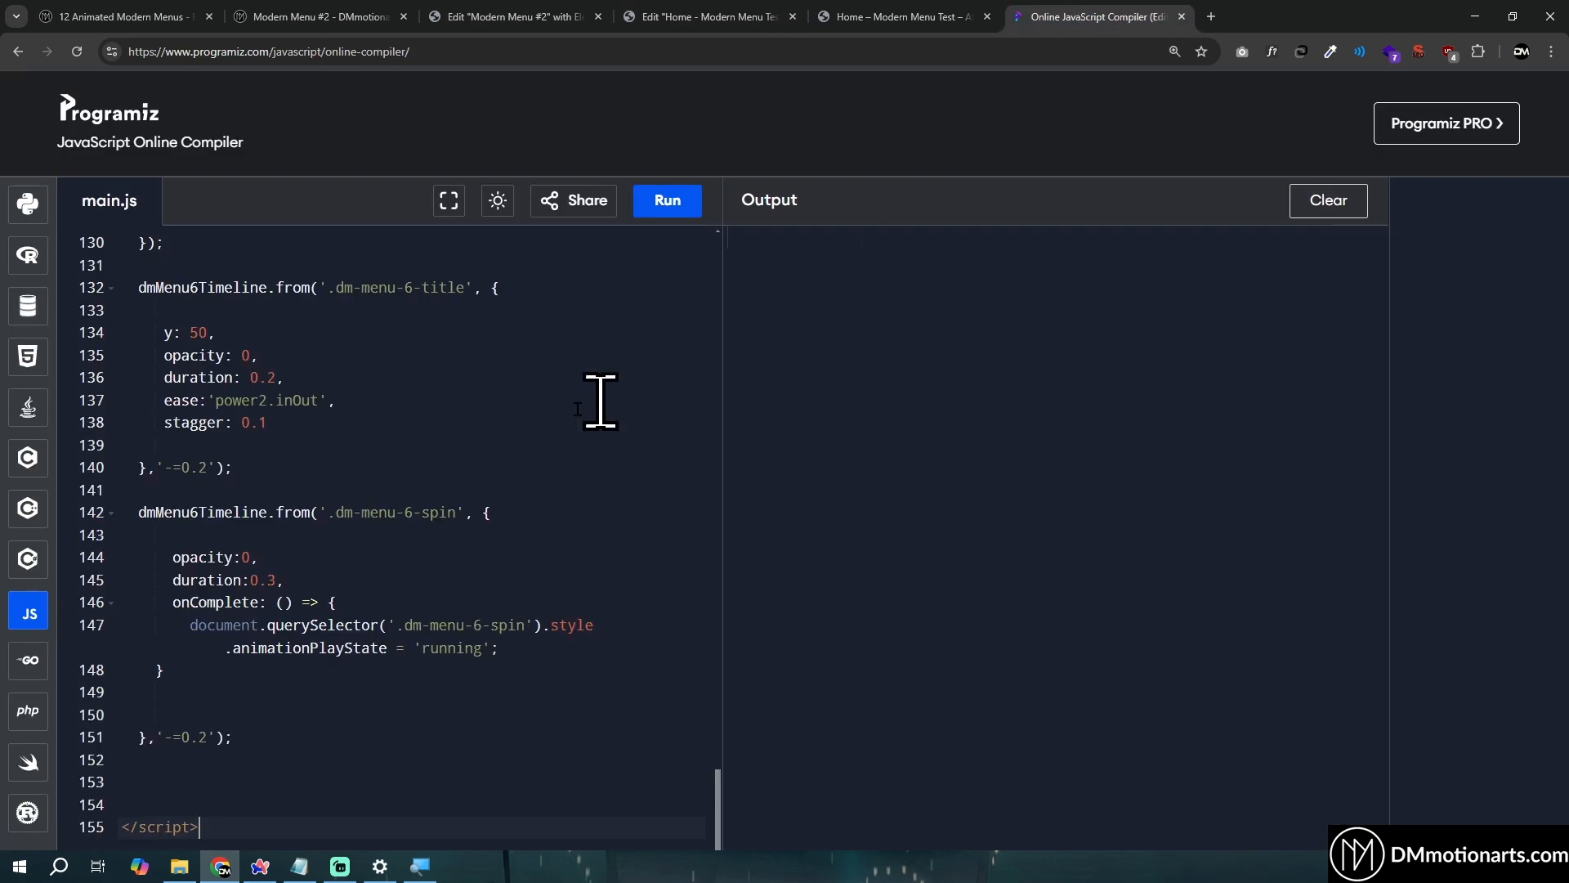
{"action": "scroll", "coordinate": [326, 442], "scroll_direction": "up", "scroll_amount": 10}
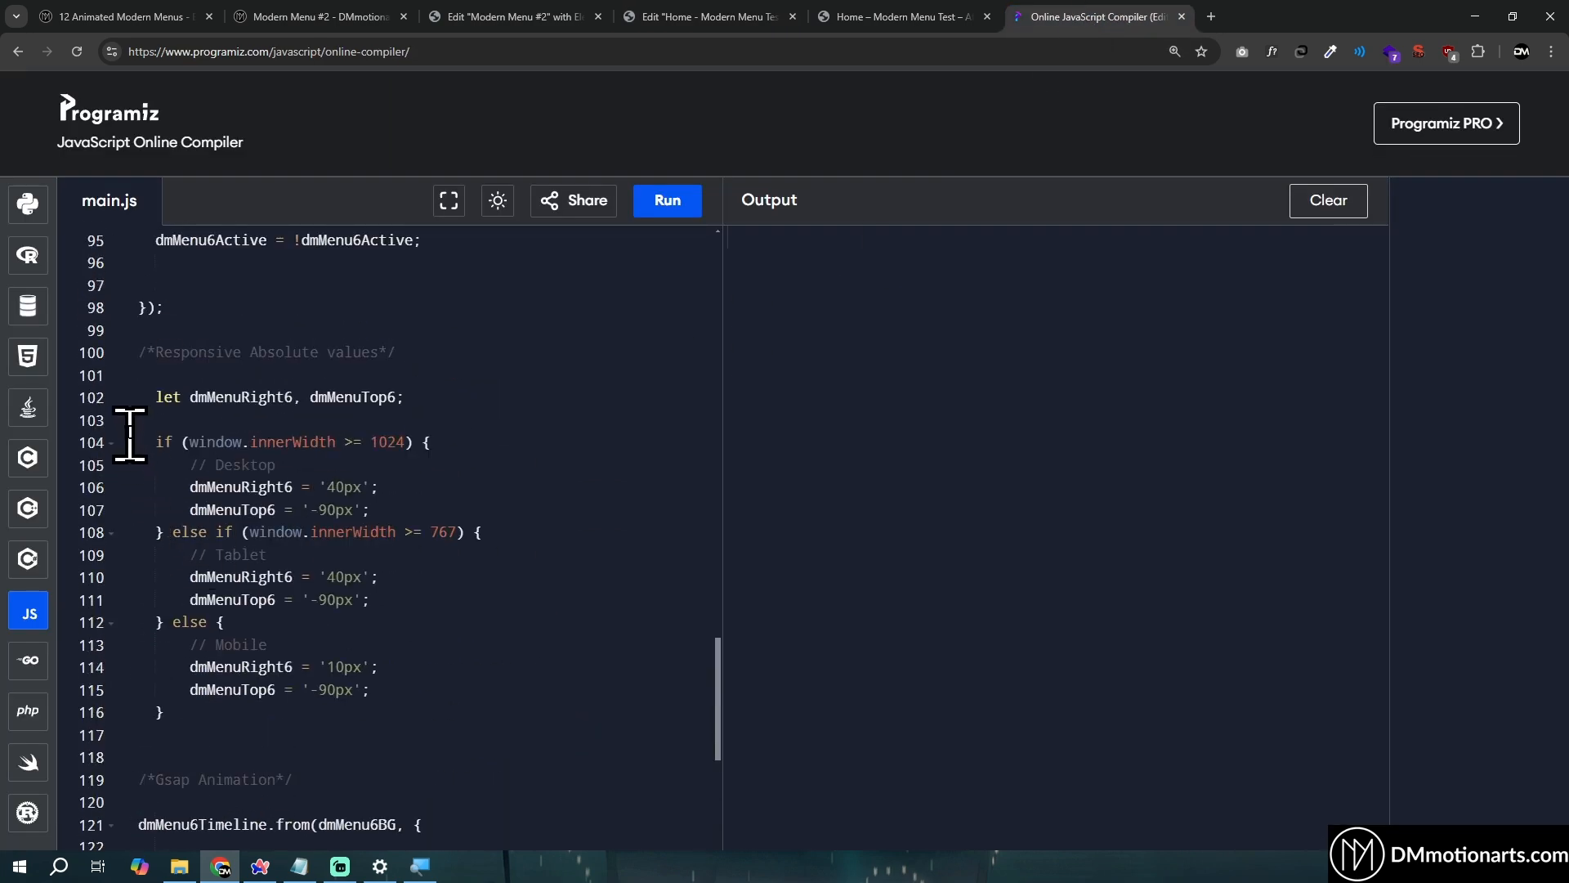
{"action": "left_click_drag", "start_coordinate": [130, 434], "coordinate": [532, 718]}
{"action": "left_click", "coordinate": [532, 707]}
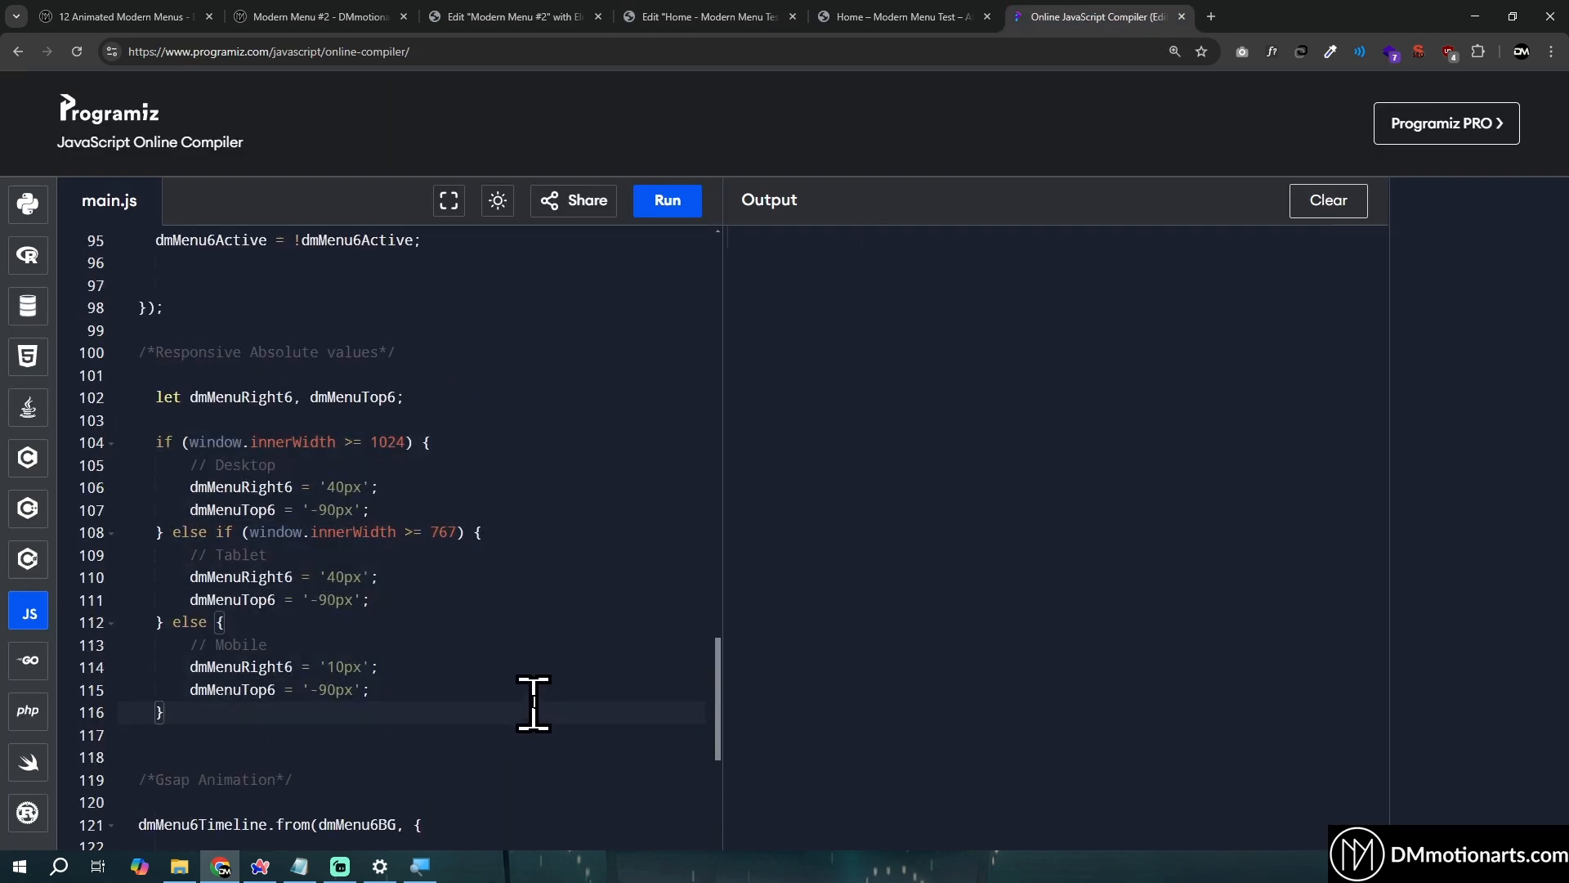
{"action": "left_click", "coordinate": [698, 14]}
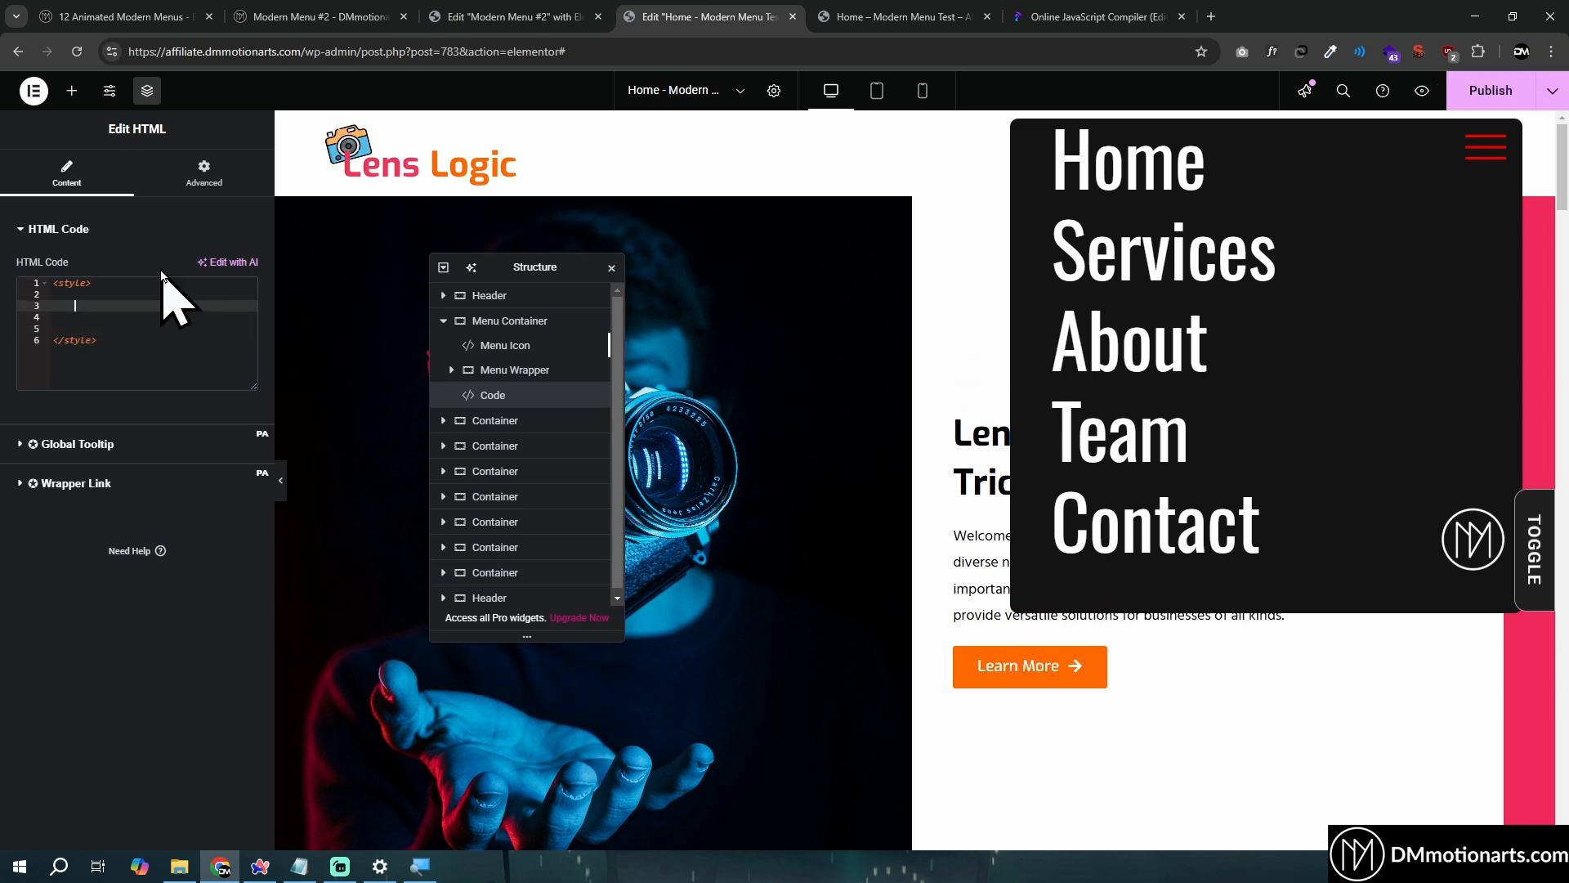
Check the Menu Wrapper's CSS class and add an empty .dm-menu-6-bg rule to the Code widget's style block
{"action": "left_click", "coordinate": [523, 370]}
{"action": "left_click", "coordinate": [231, 194]}
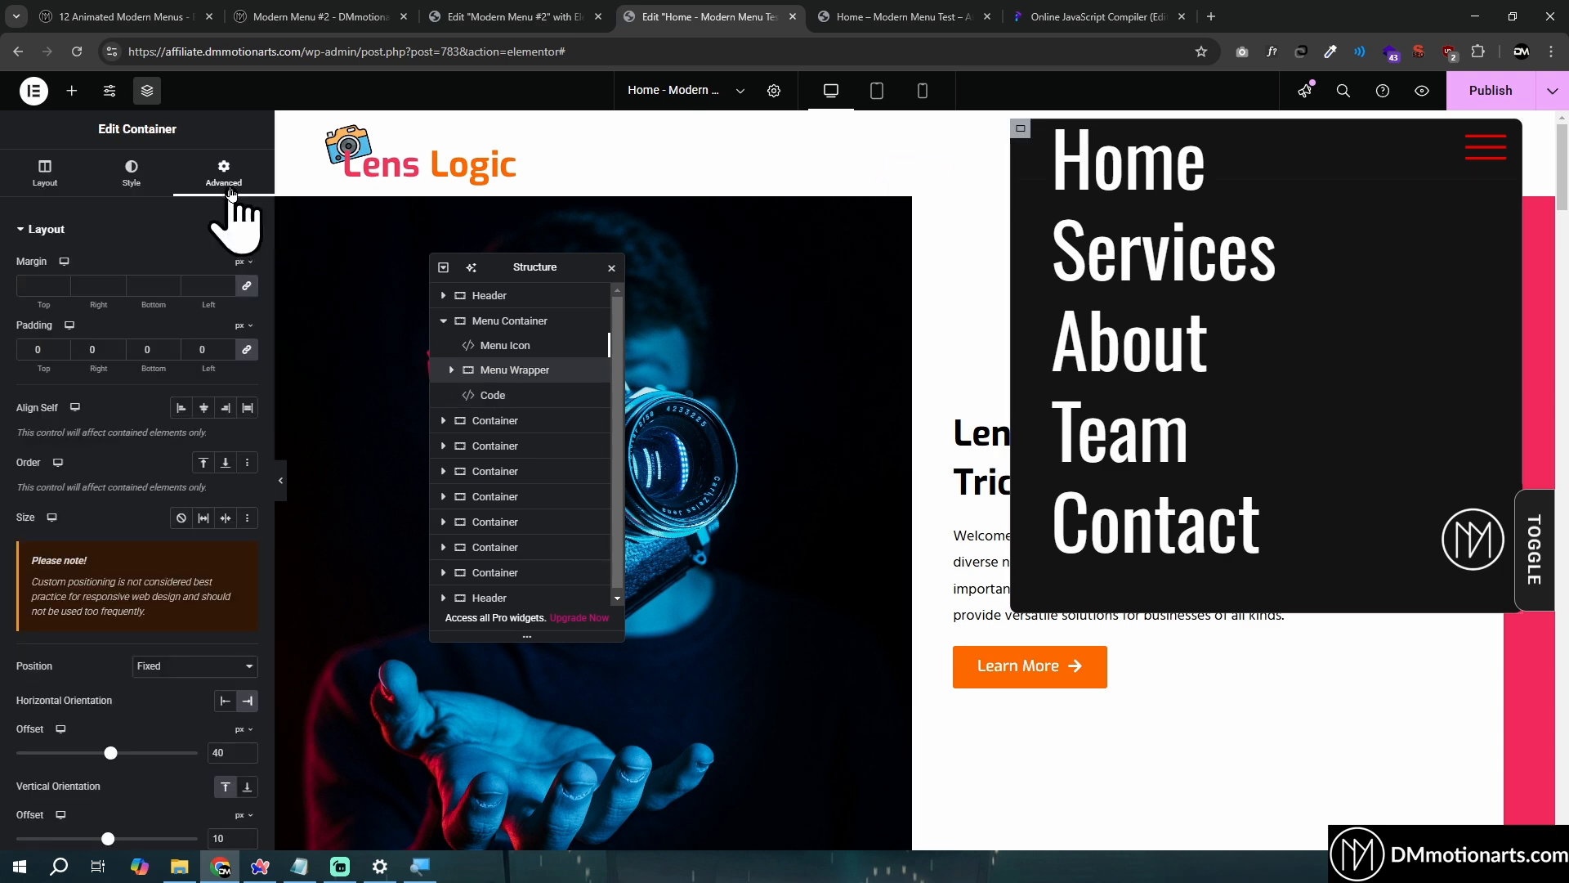
{"action": "scroll", "coordinate": [198, 499], "scroll_direction": "down", "scroll_amount": 5}
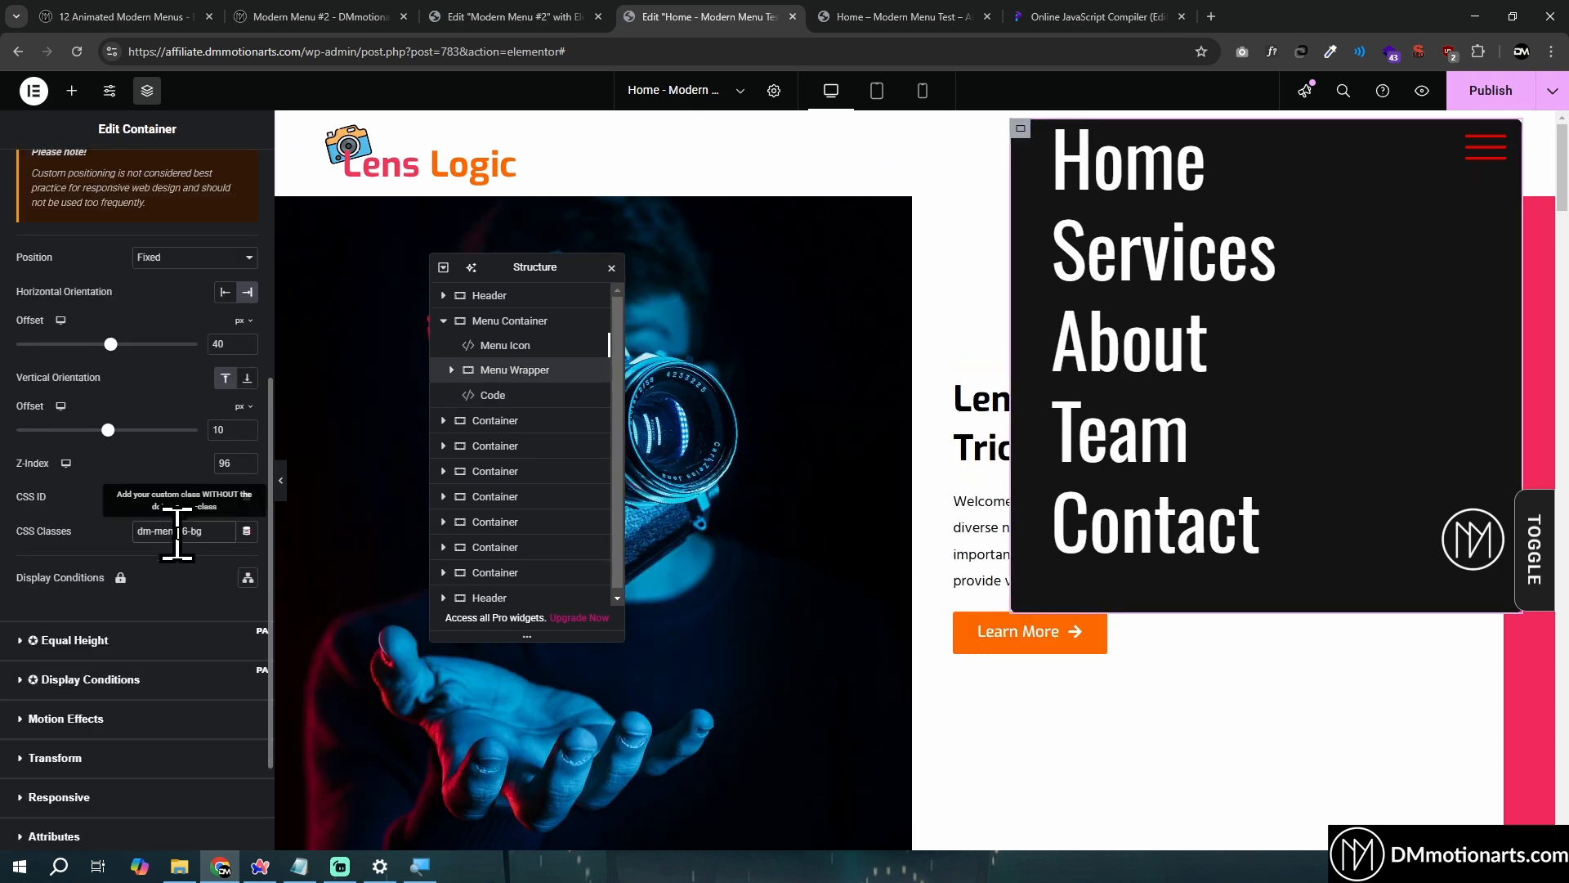
{"action": "left_click", "coordinate": [493, 394]}
{"action": "left_click", "coordinate": [113, 328]}
{"action": "left_click", "coordinate": [116, 315]}
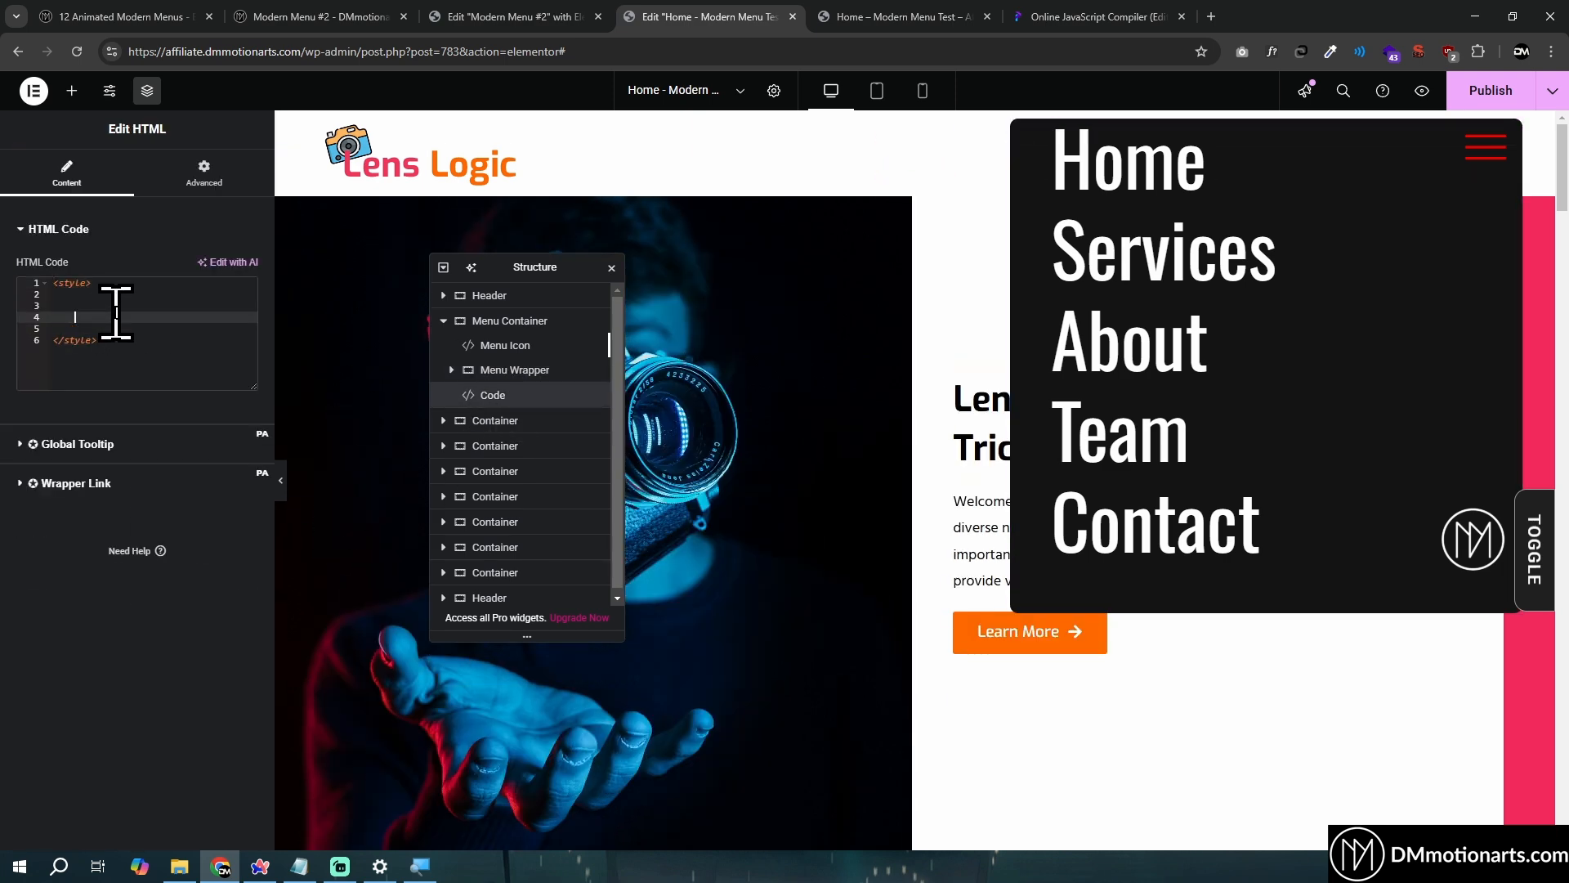
{"action": "type", "text": ".dm-menu-6-bg {"}
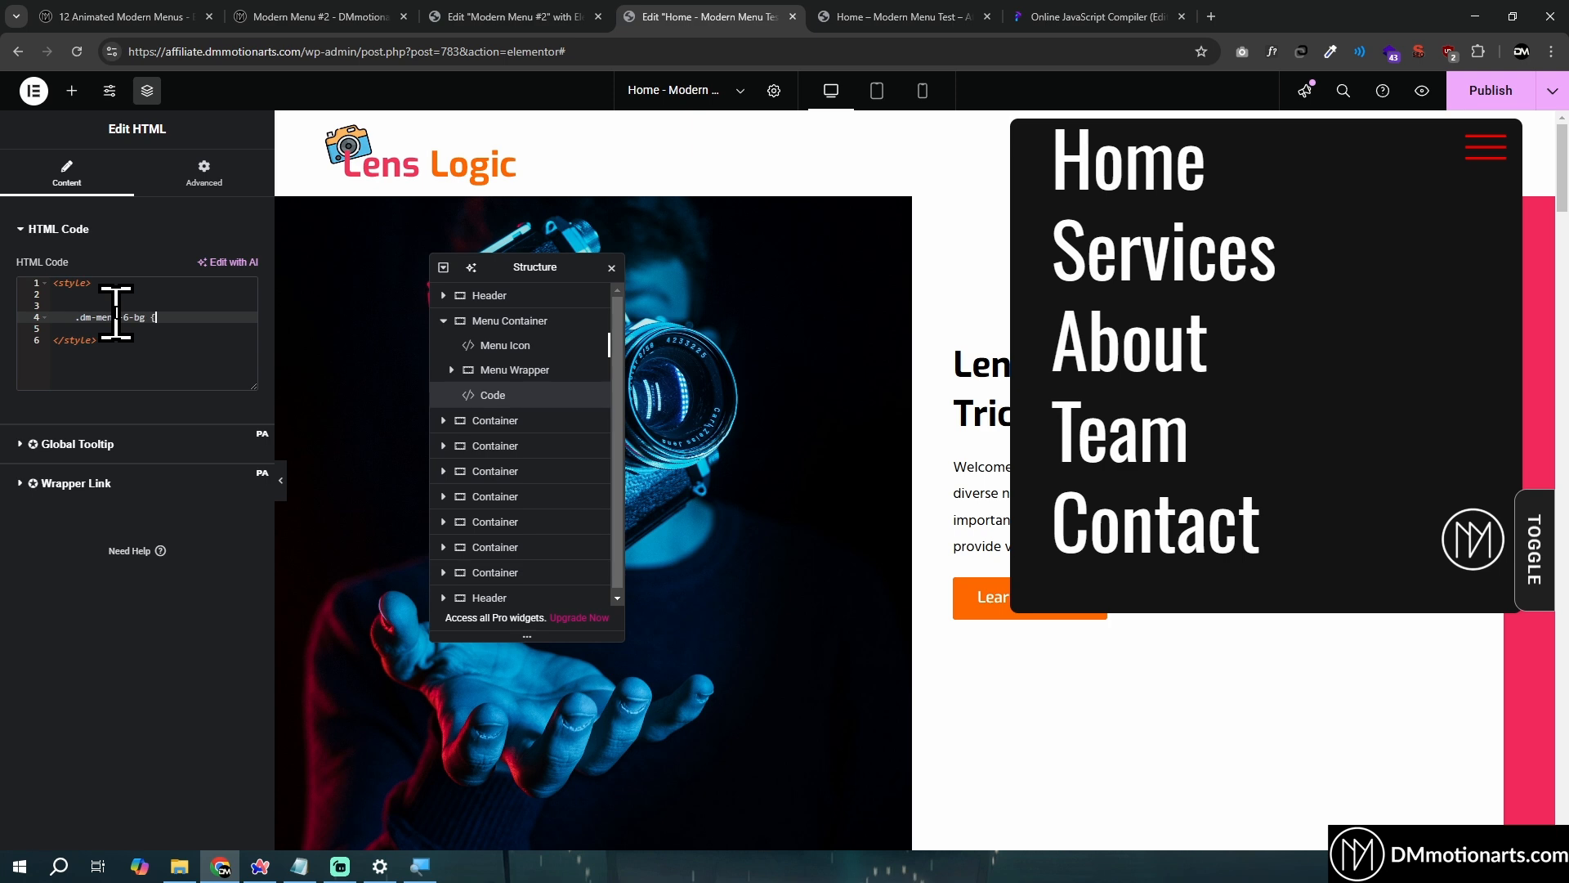
{"action": "key", "text": "Return"}
{"action": "key", "text": "Return"}
{"action": "key", "text": "Return"}
{"action": "key", "text": "Return"}
{"action": "key", "text": "Up"}
{"action": "key", "text": "Up"}
Give the .dm-menu-6-bg rule a height of 70px and a width of 90px, matching the animation code in the Programiz compiler
{"action": "type", "text": "he"}
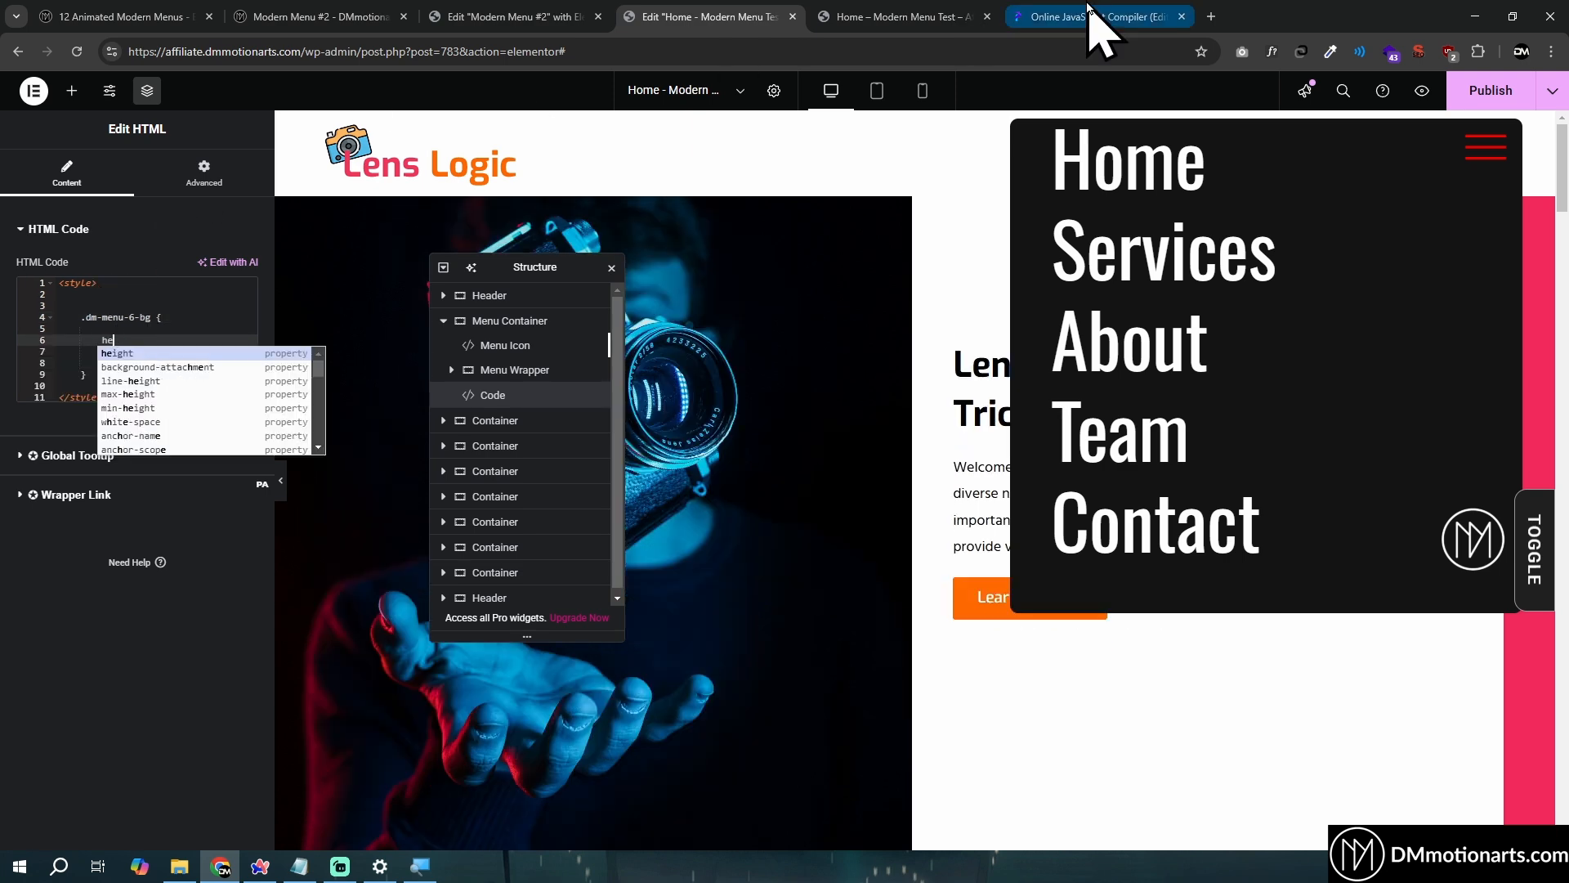
{"action": "left_click", "coordinate": [1088, 10]}
{"action": "scroll", "coordinate": [449, 550], "scroll_direction": "down", "scroll_amount": 6}
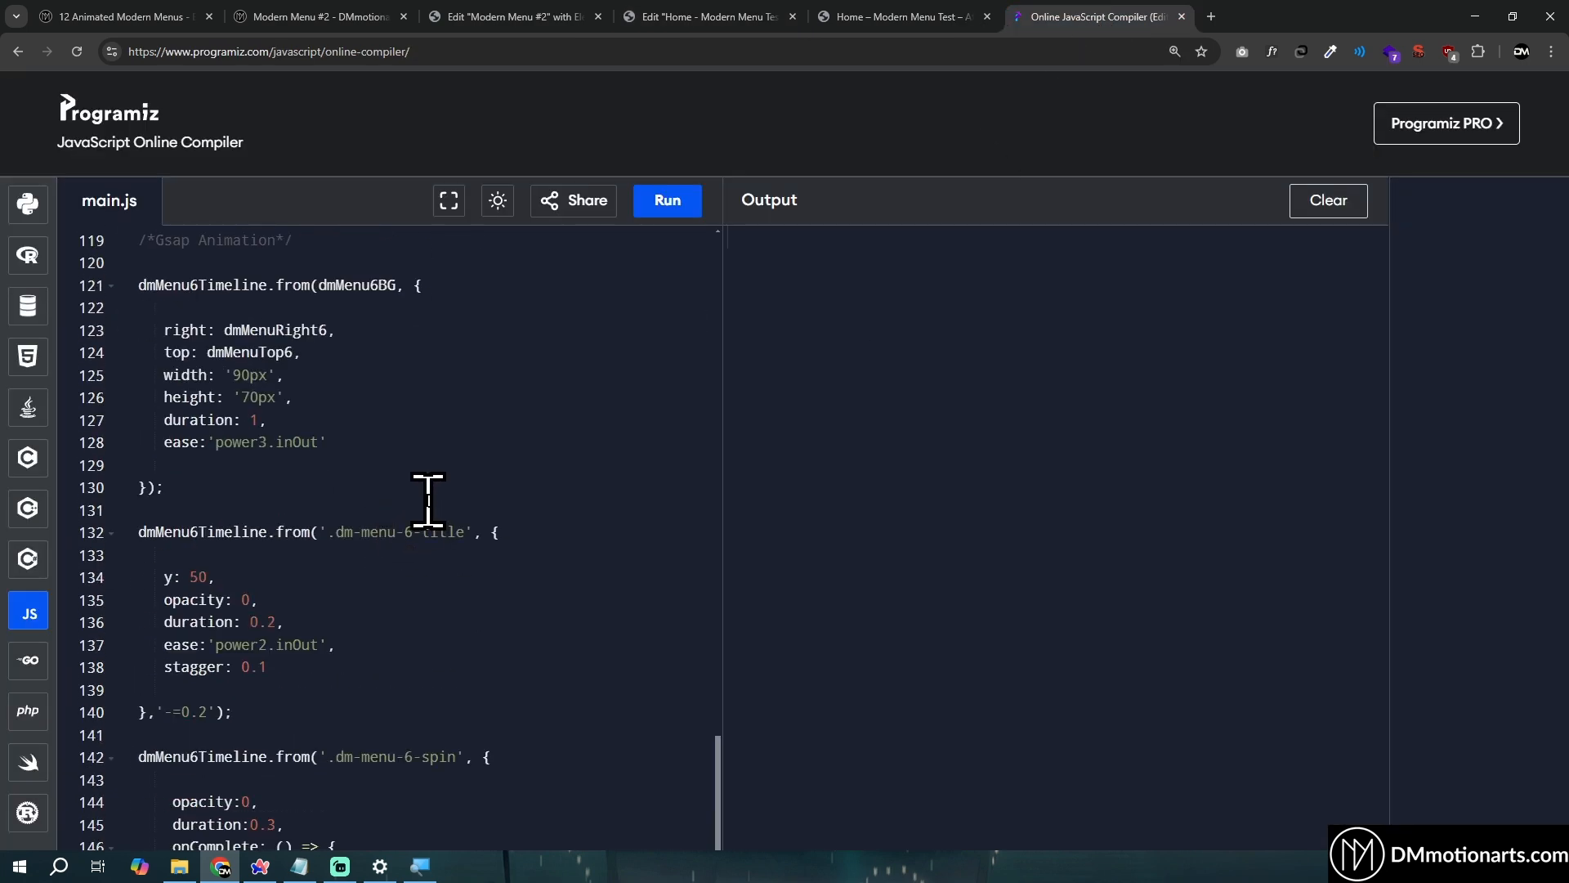
{"action": "scroll", "coordinate": [425, 499], "scroll_direction": "down", "scroll_amount": 2}
{"action": "scroll", "coordinate": [425, 499], "scroll_direction": "up", "scroll_amount": 2}
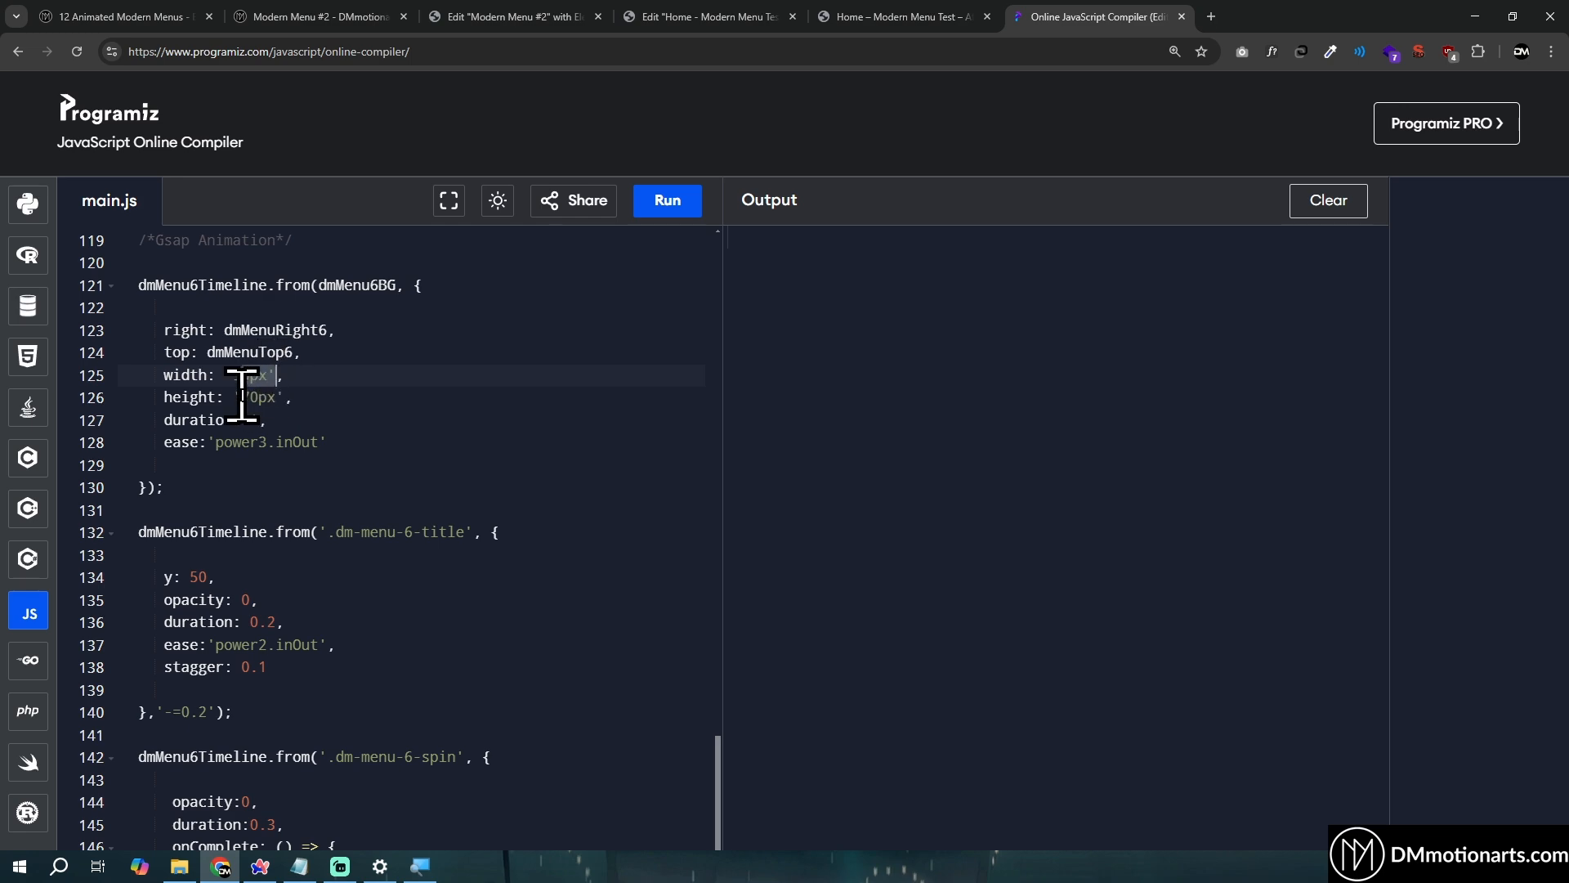
{"action": "left_click", "coordinate": [527, 8]}
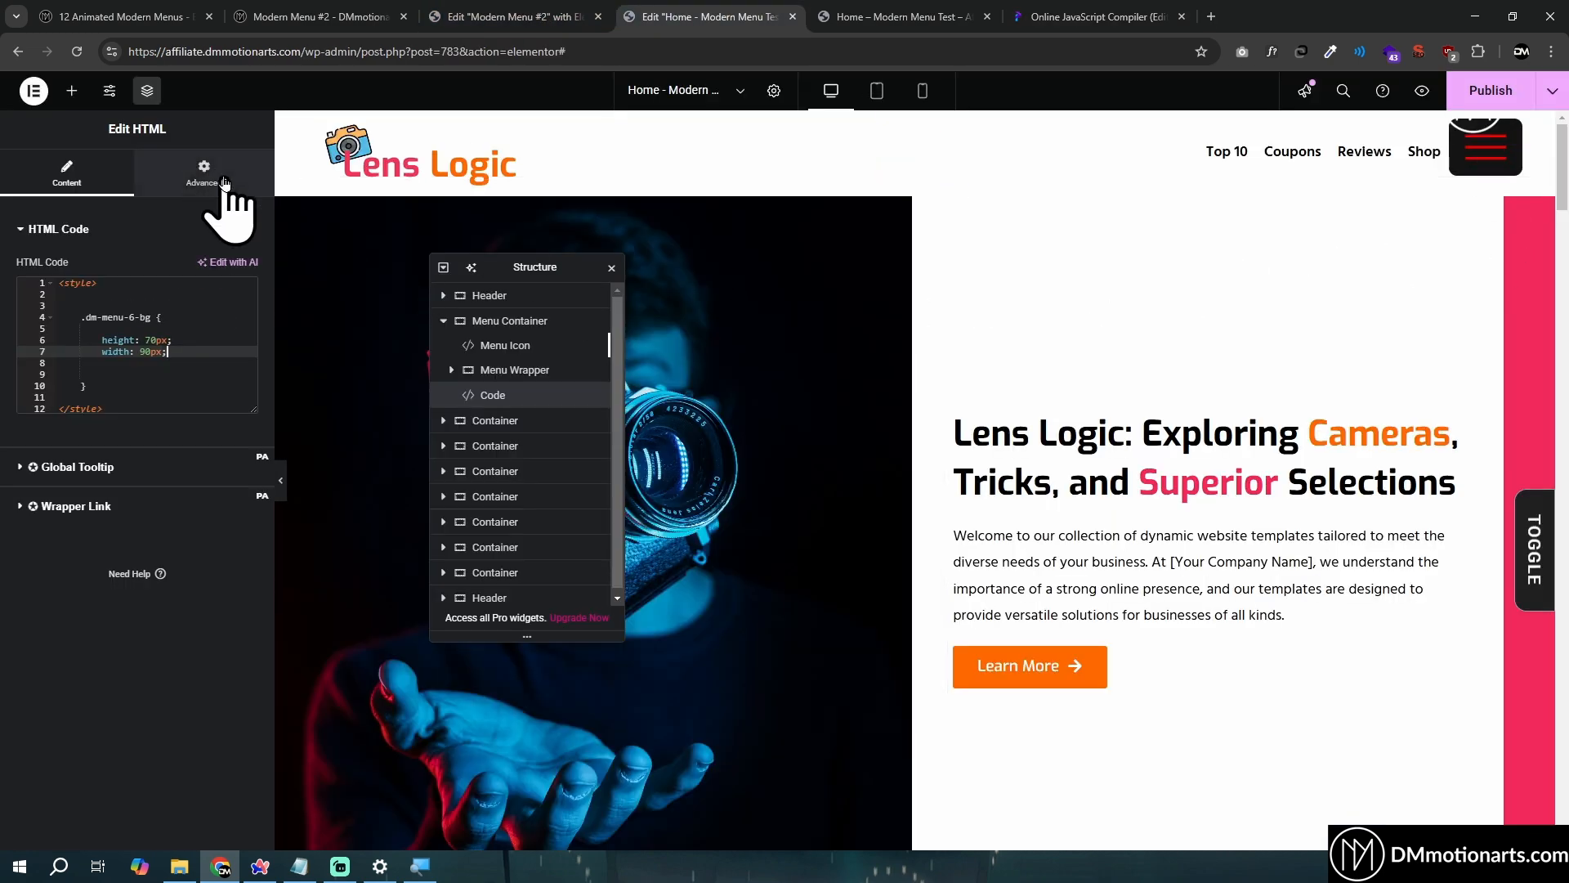
{"action": "left_click", "coordinate": [505, 382]}
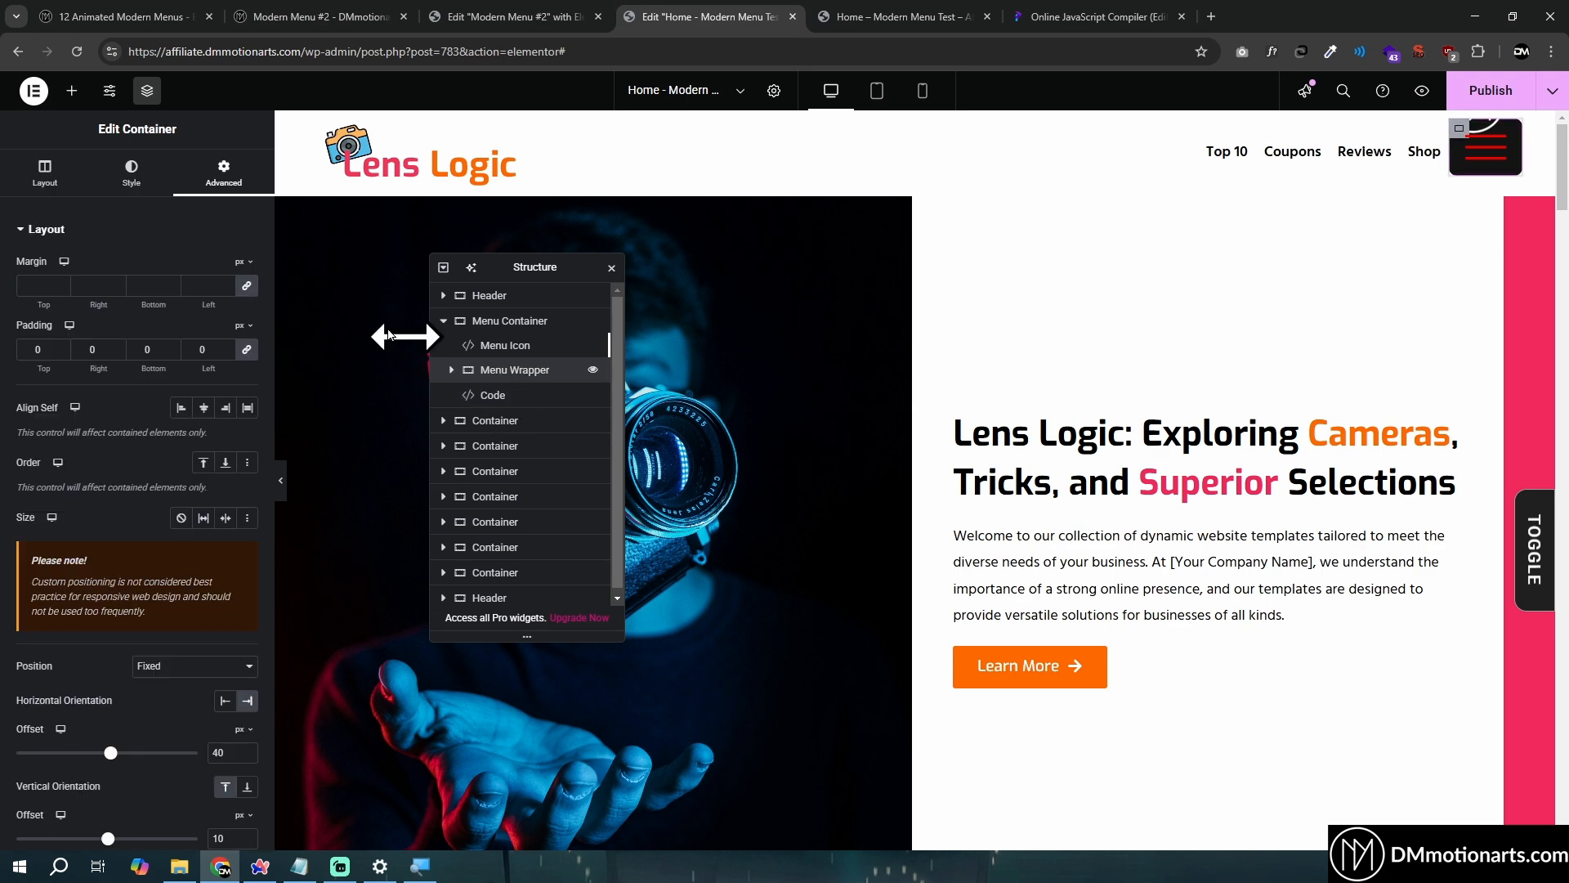
{"action": "scroll", "coordinate": [204, 458], "scroll_direction": "down", "scroll_amount": 4}
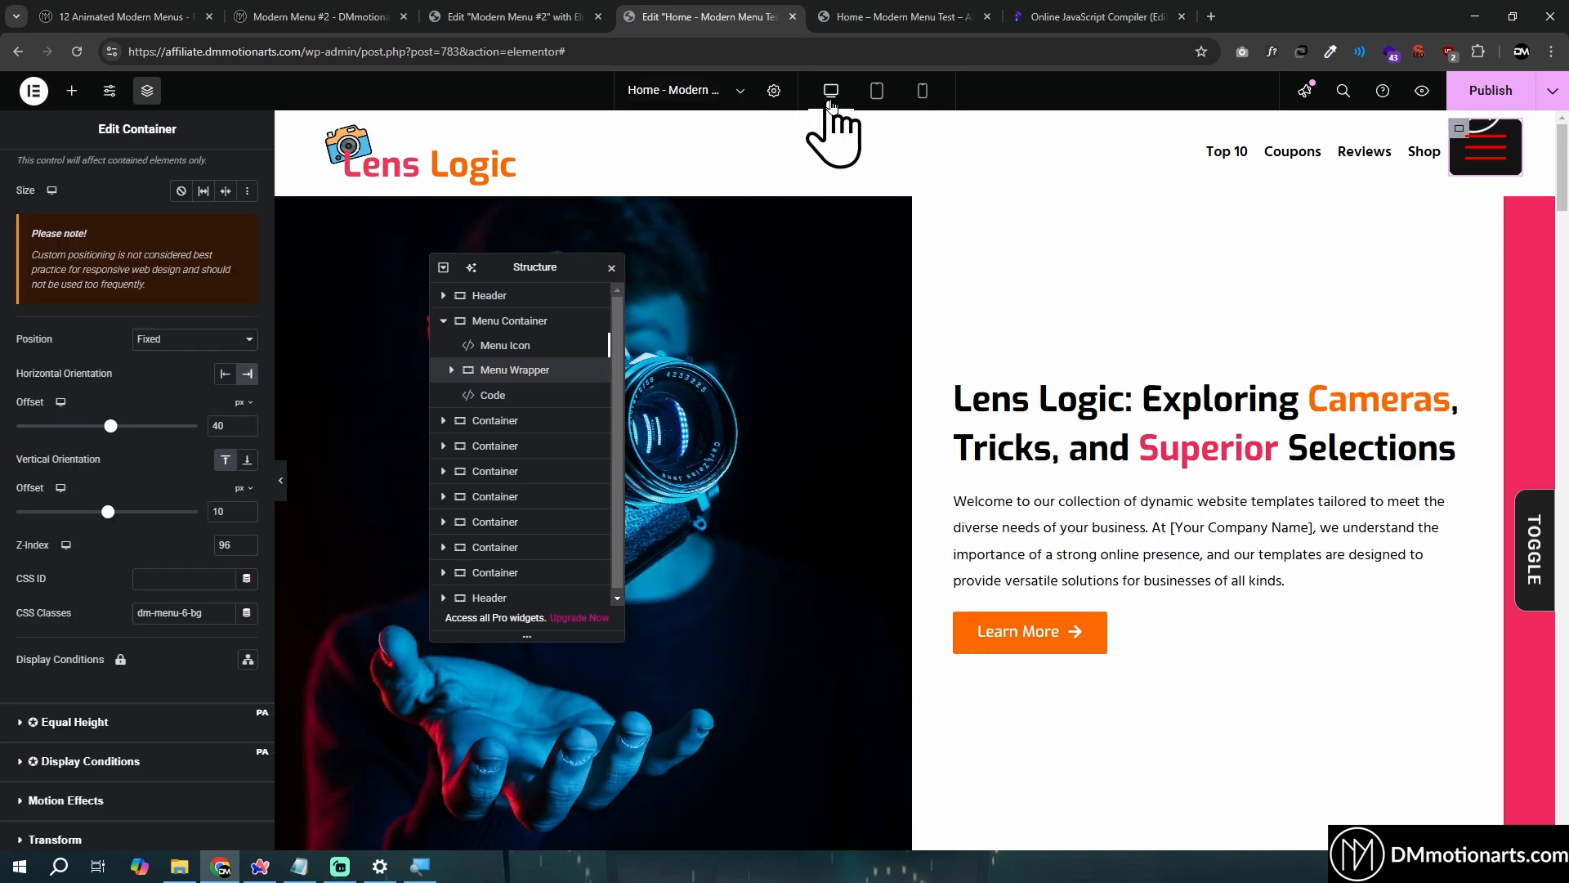
{"action": "left_click", "coordinate": [877, 91]}
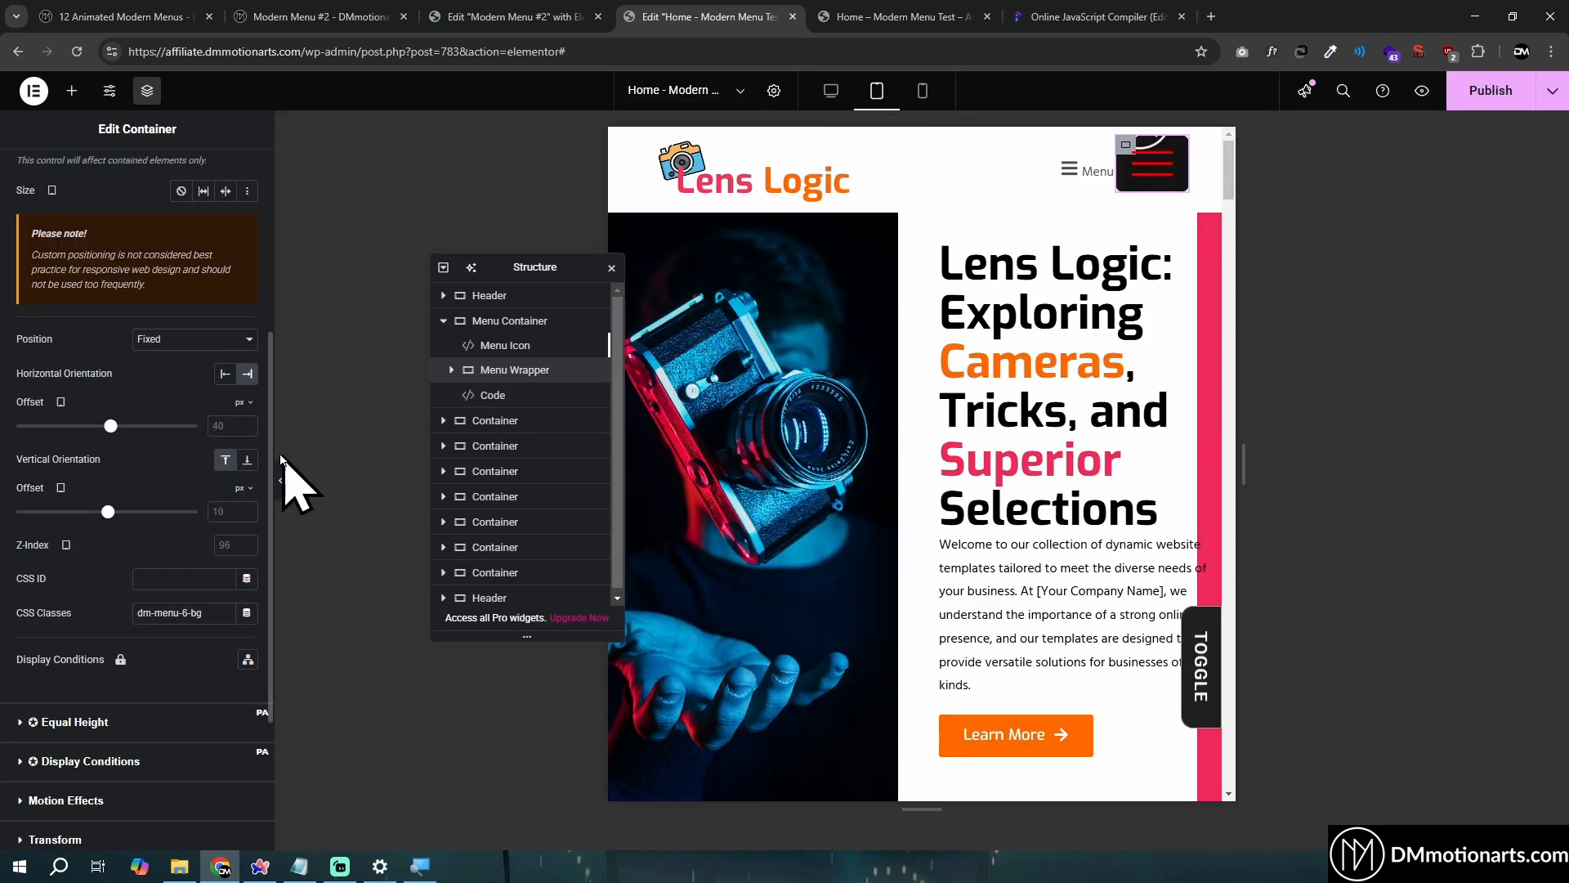
{"action": "left_click", "coordinate": [923, 91]}
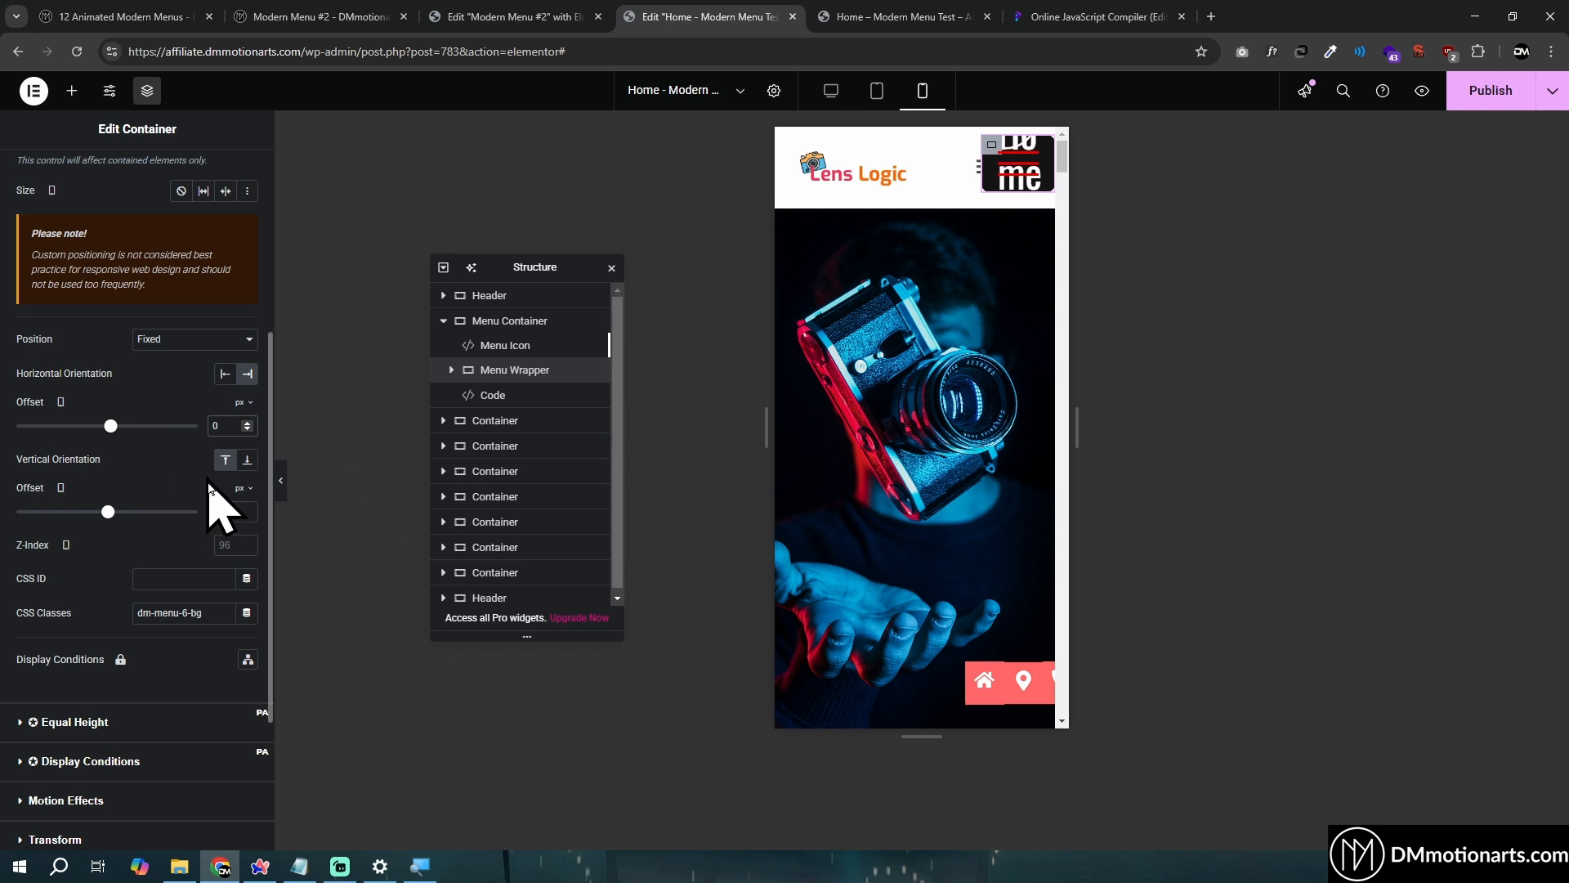
Set the Menu Wrapper's mobile horizontal offset to 10 px and review the Menu Icon's mobile and the wrapper's tablet offsets
{"action": "left_click", "coordinate": [282, 484]}
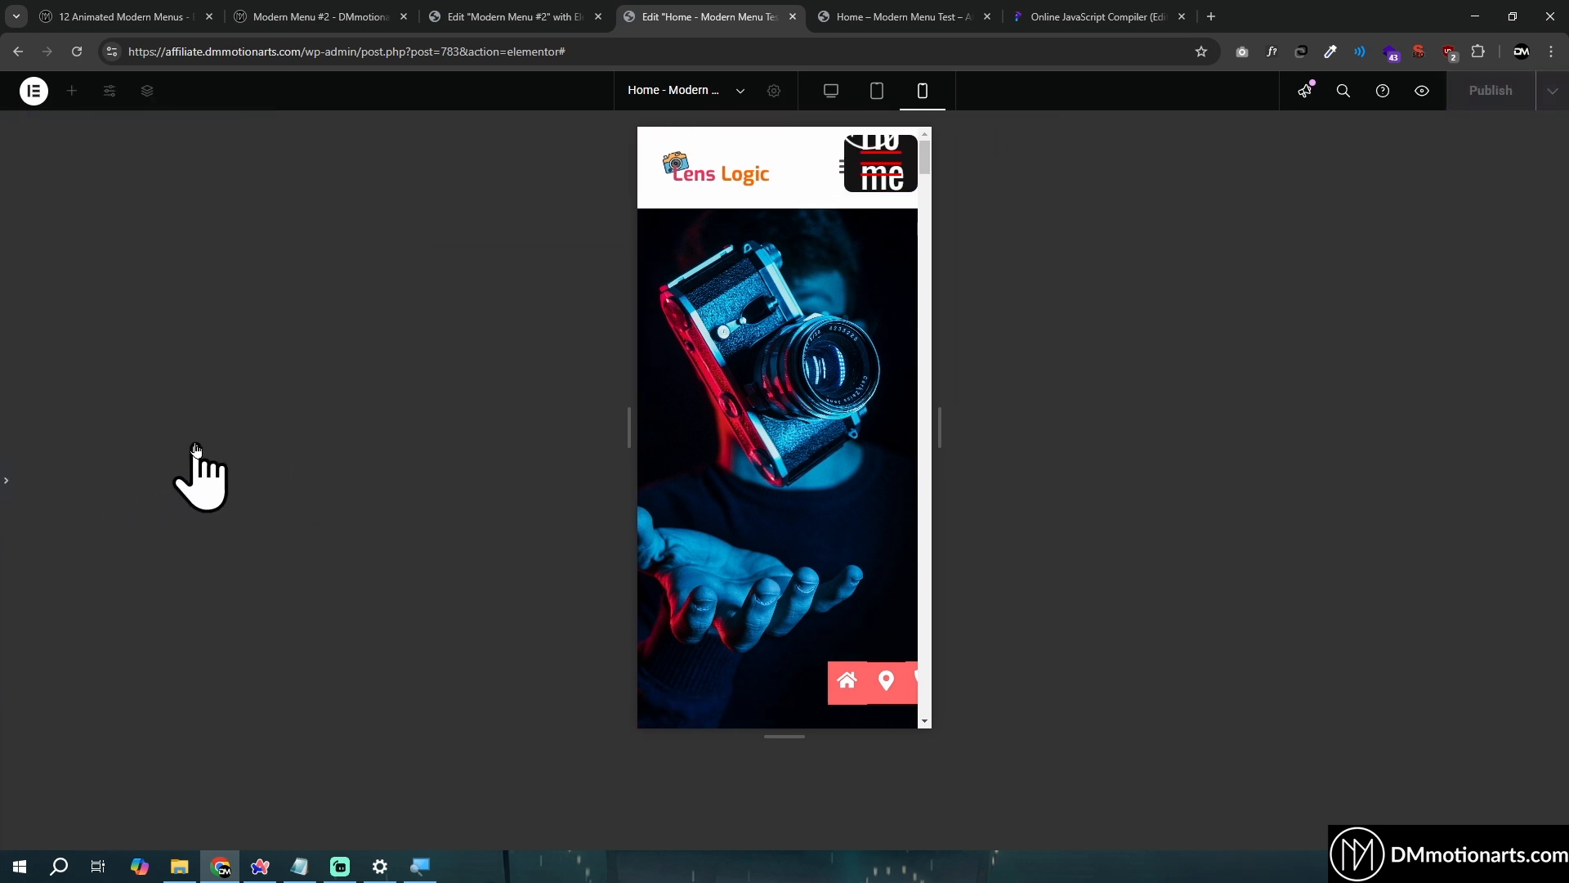
{"action": "left_click", "coordinate": [6, 480]}
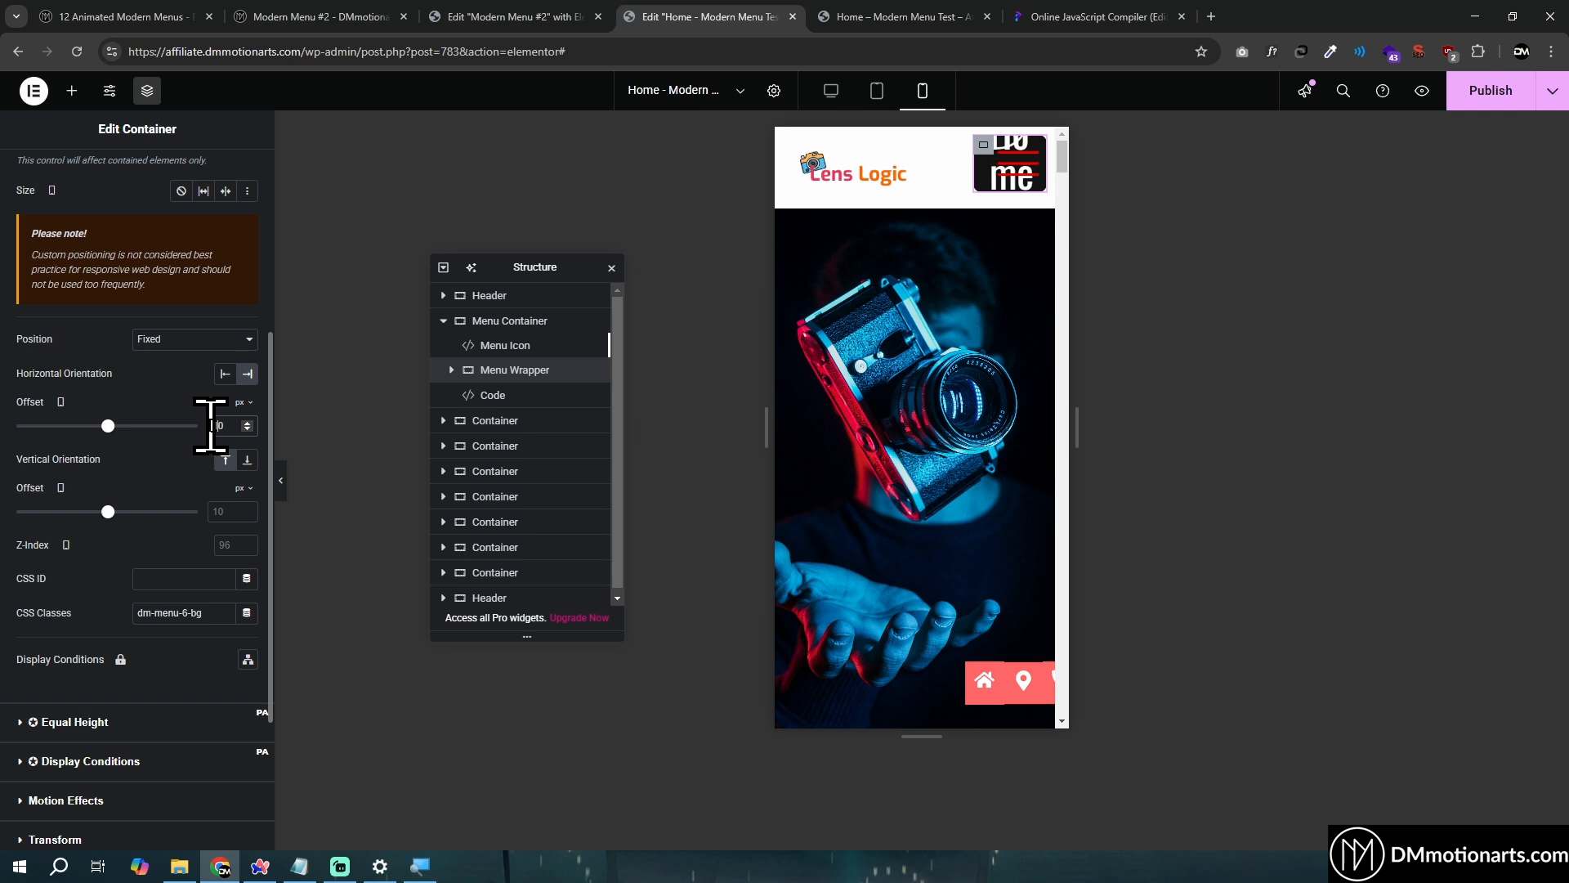
{"action": "left_click", "coordinate": [505, 345]}
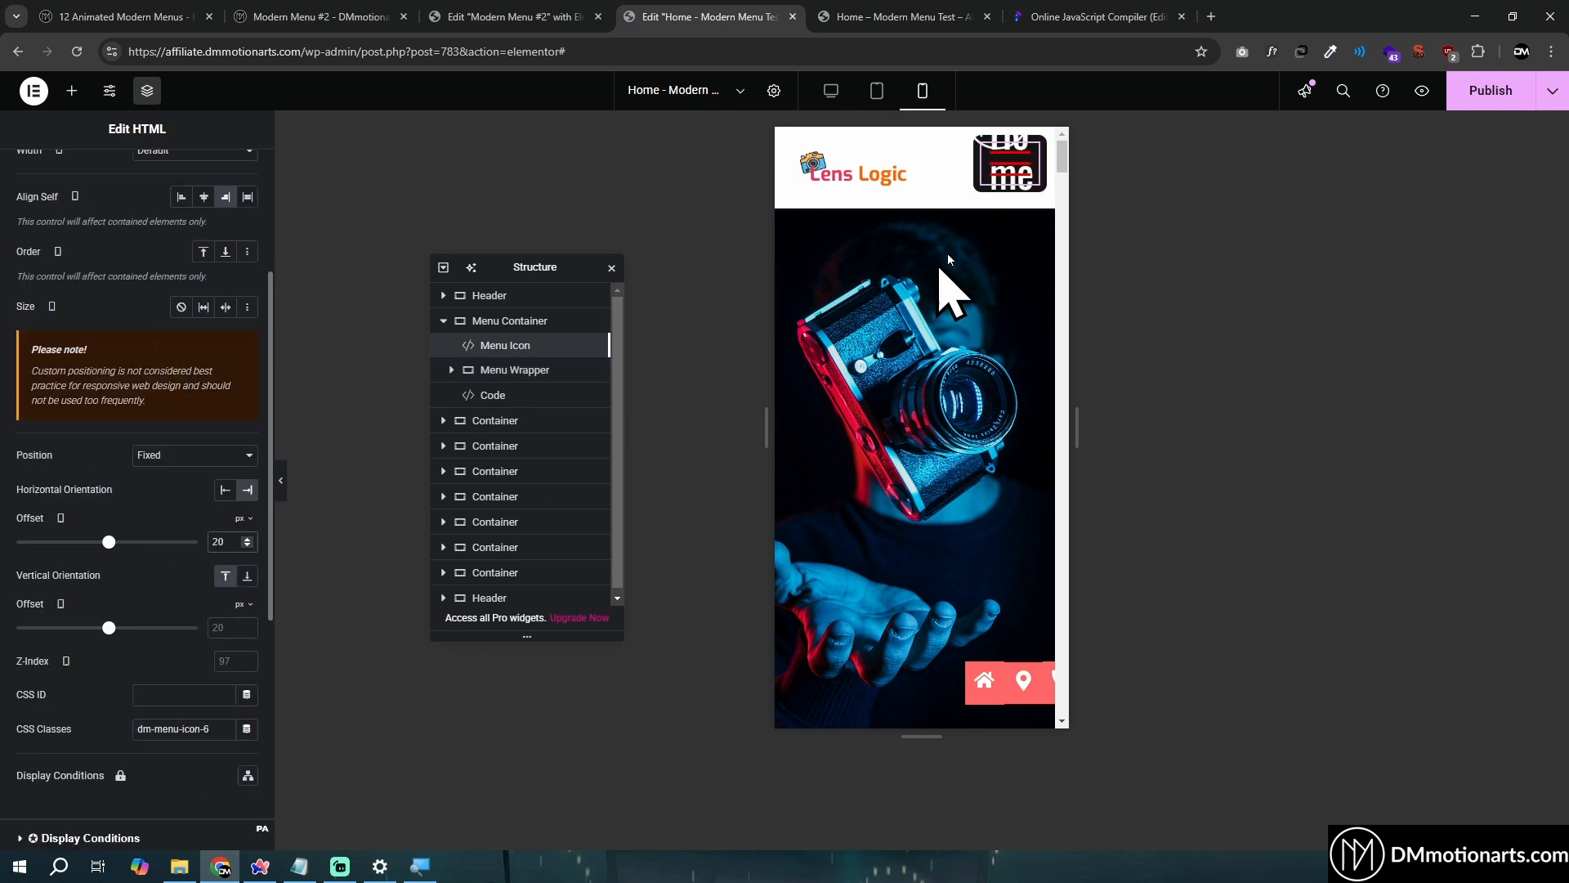
{"action": "left_click", "coordinate": [484, 370]}
{"action": "scroll", "coordinate": [204, 413], "scroll_direction": "down", "scroll_amount": 5}
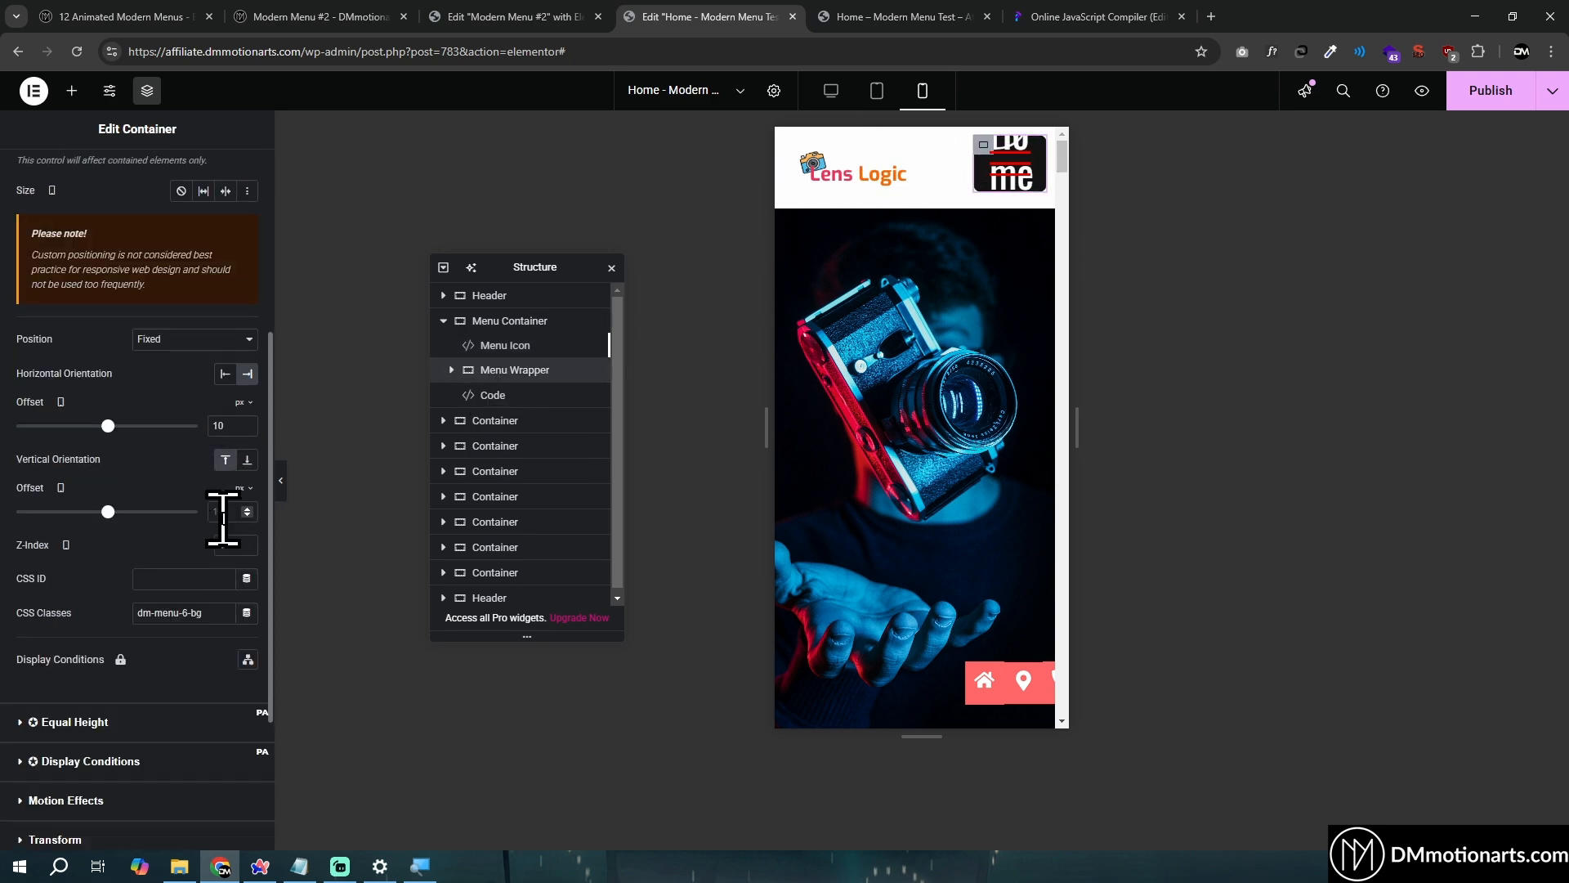
{"action": "left_click", "coordinate": [877, 85]}
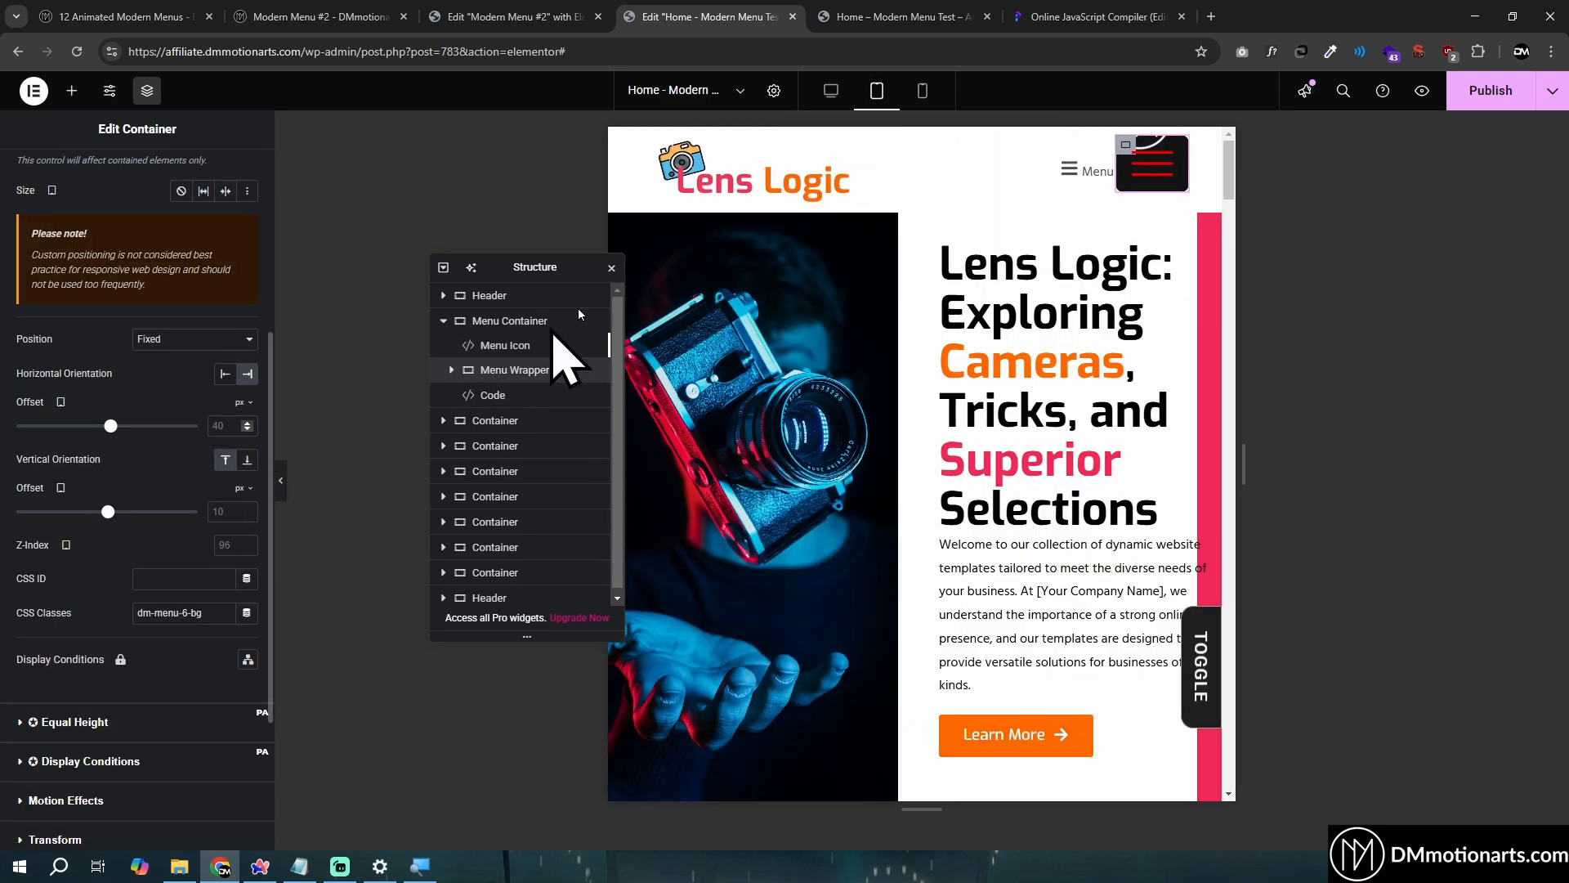
In the Programiz code, set dmMenuRight6 to 40px for desktop and dmMenuTop6 to 10px for desktop, tablet and mobile
{"action": "left_click", "coordinate": [1063, 16]}
{"action": "scroll", "coordinate": [319, 425], "scroll_direction": "up", "scroll_amount": 6}
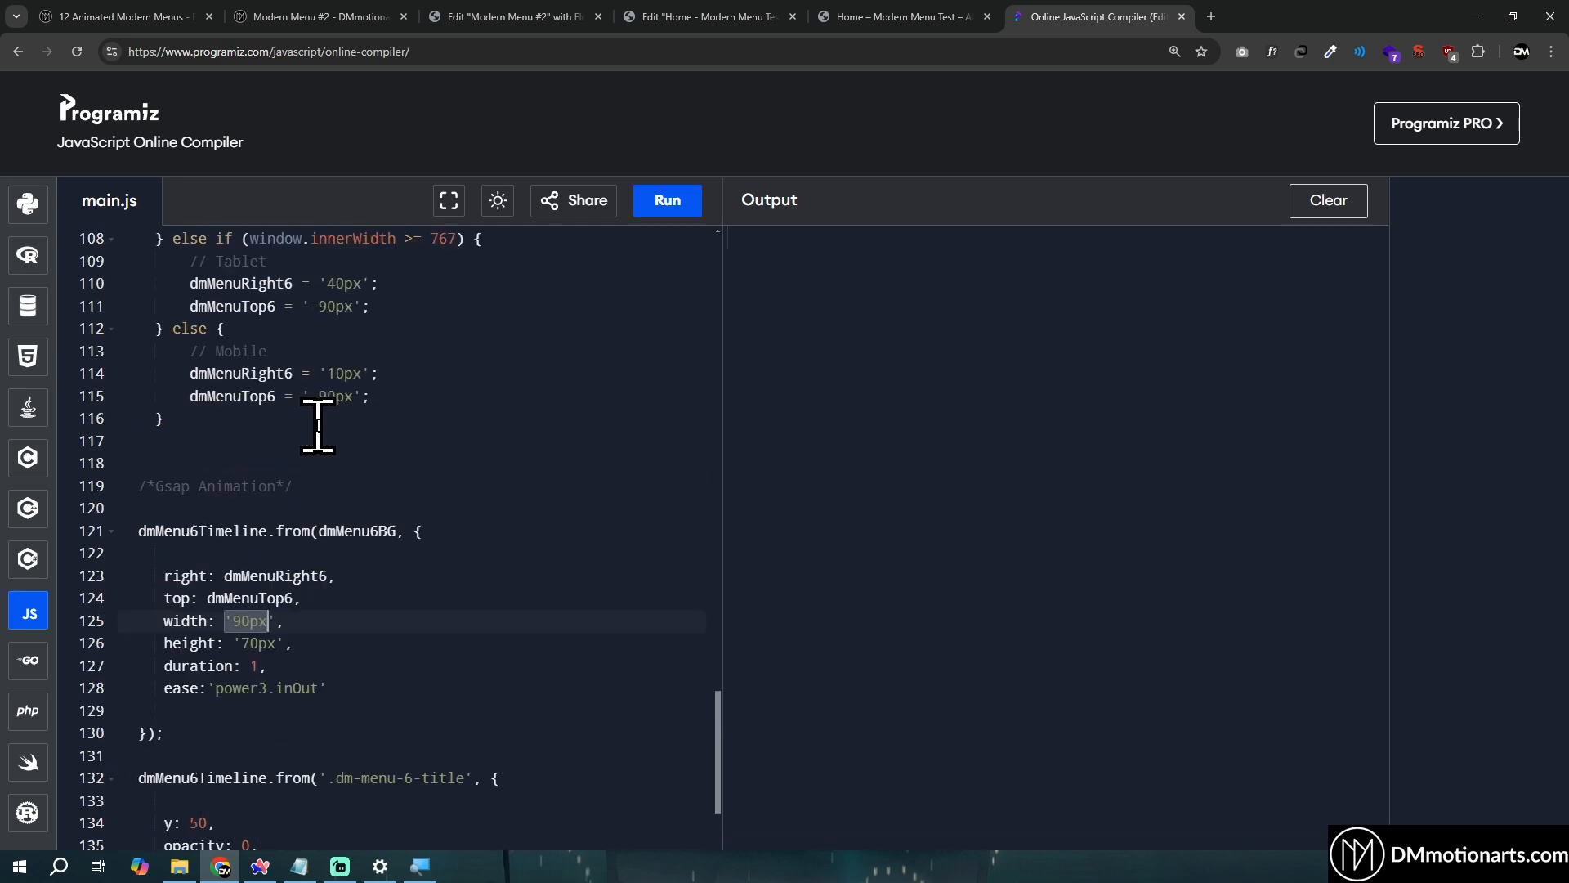
{"action": "left_click", "coordinate": [342, 488]}
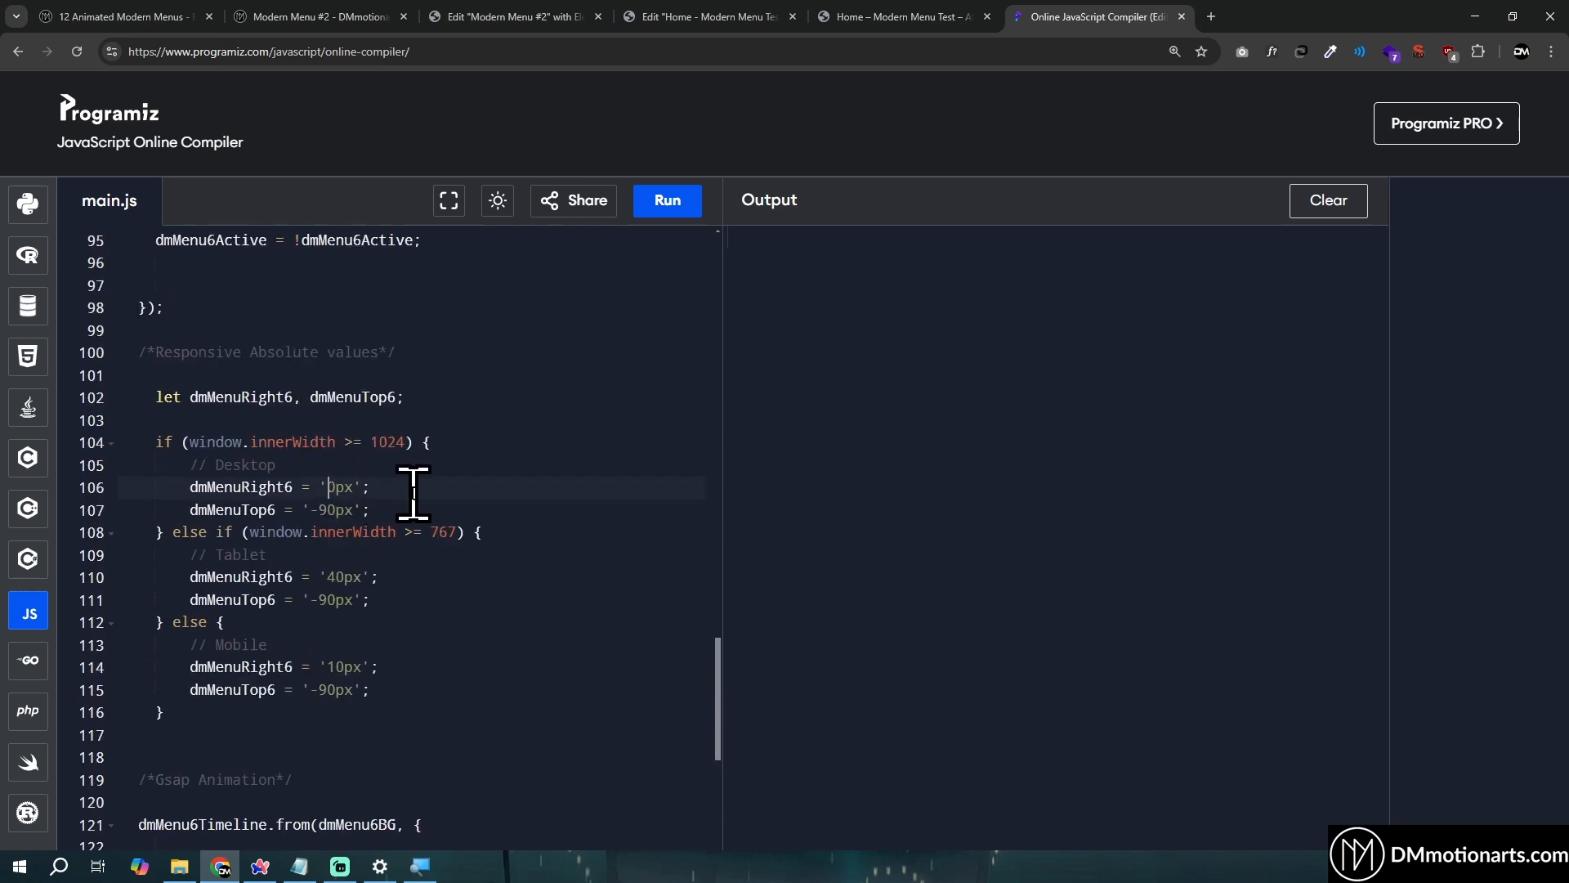
{"action": "type", "text": "4"}
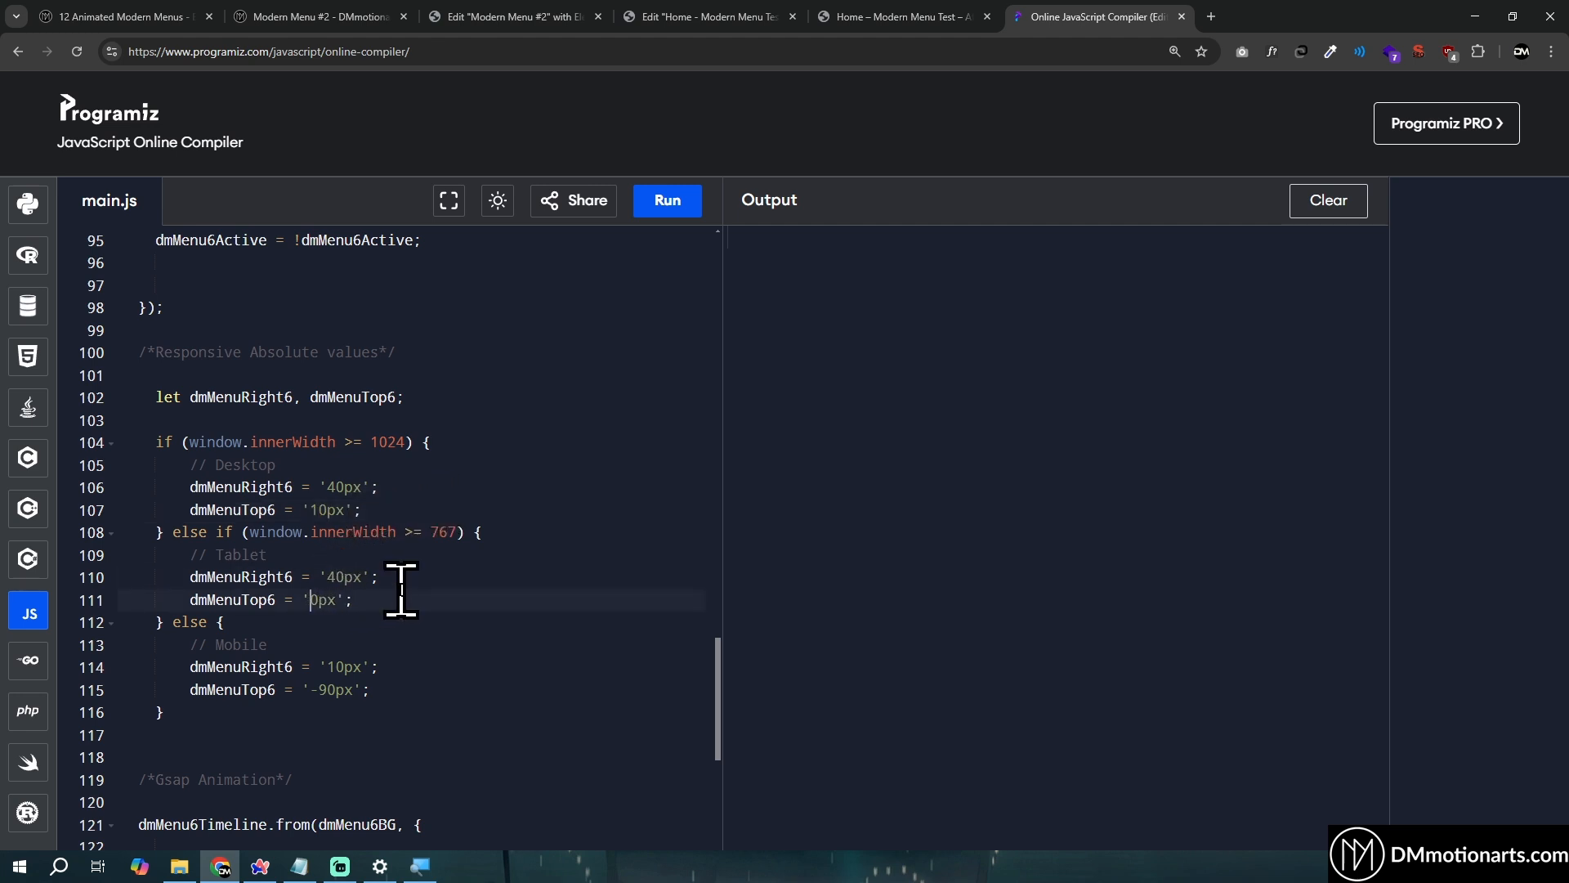
{"action": "type", "text": "10"}
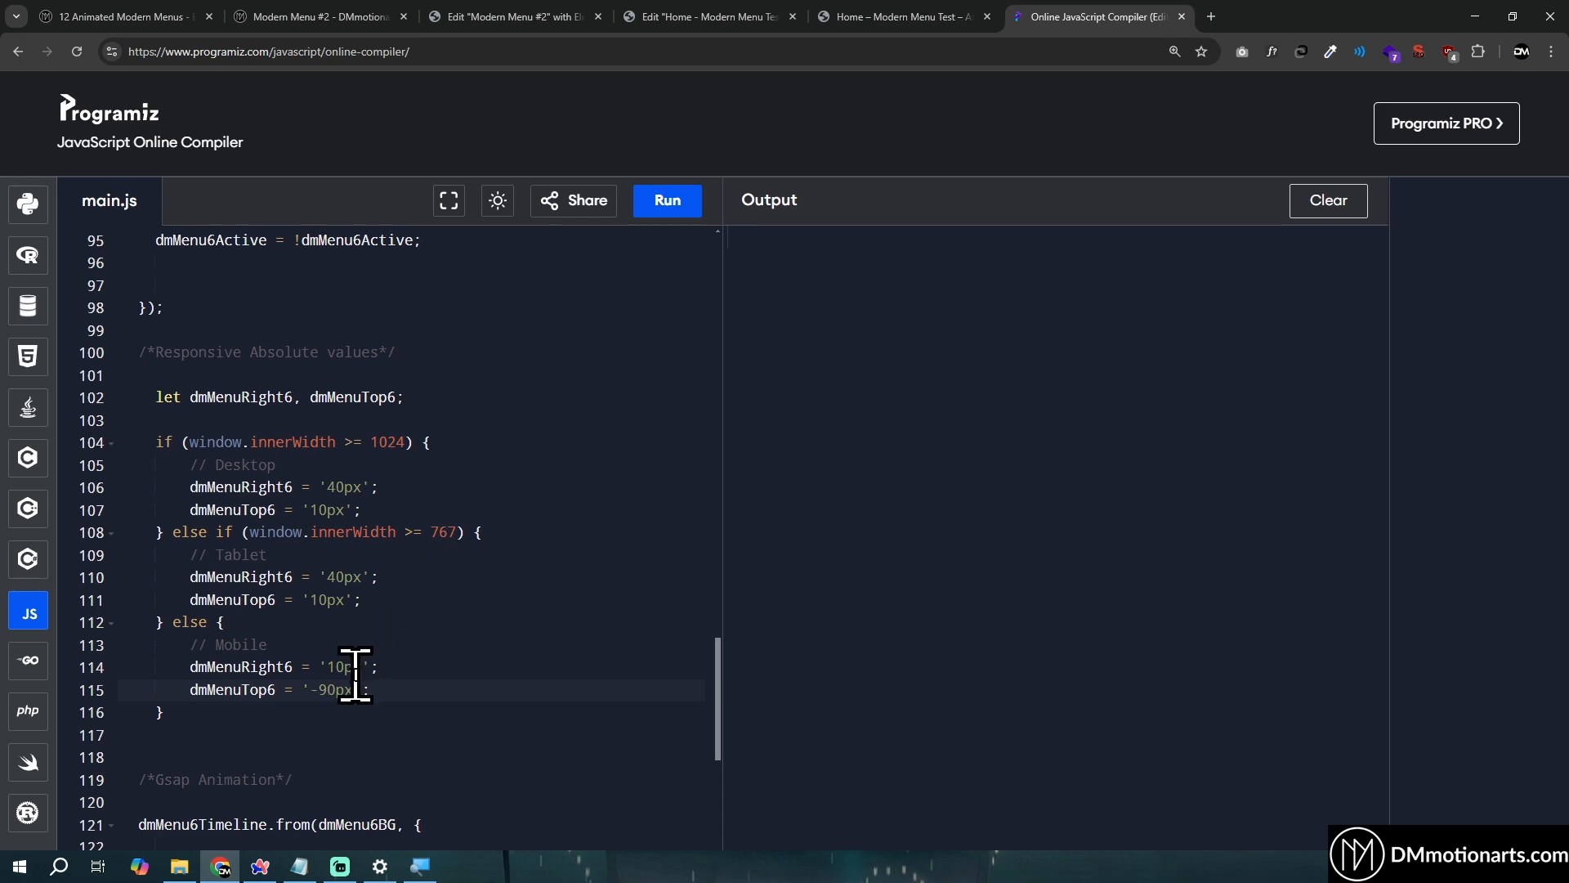
{"action": "key", "text": "BackSpace"}
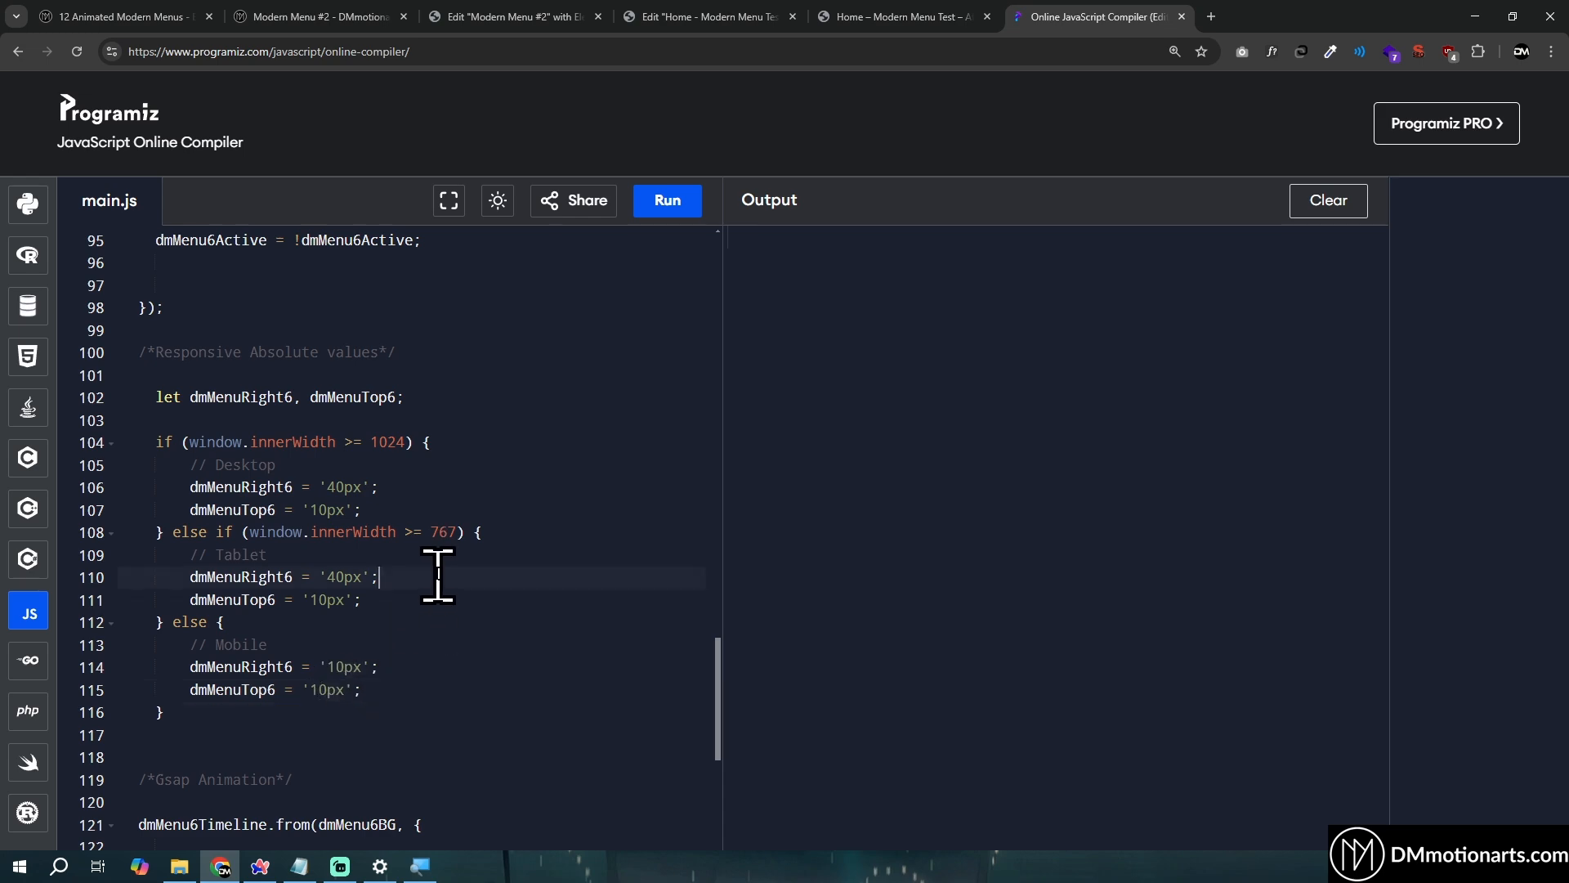
Copy the complete updated code from Programiz and replace the Code widget's content with it in the Elementor page
{"action": "key", "text": "ctrl+a"}
{"action": "left_click", "coordinate": [629, 17]}
{"action": "left_click", "coordinate": [515, 13]}
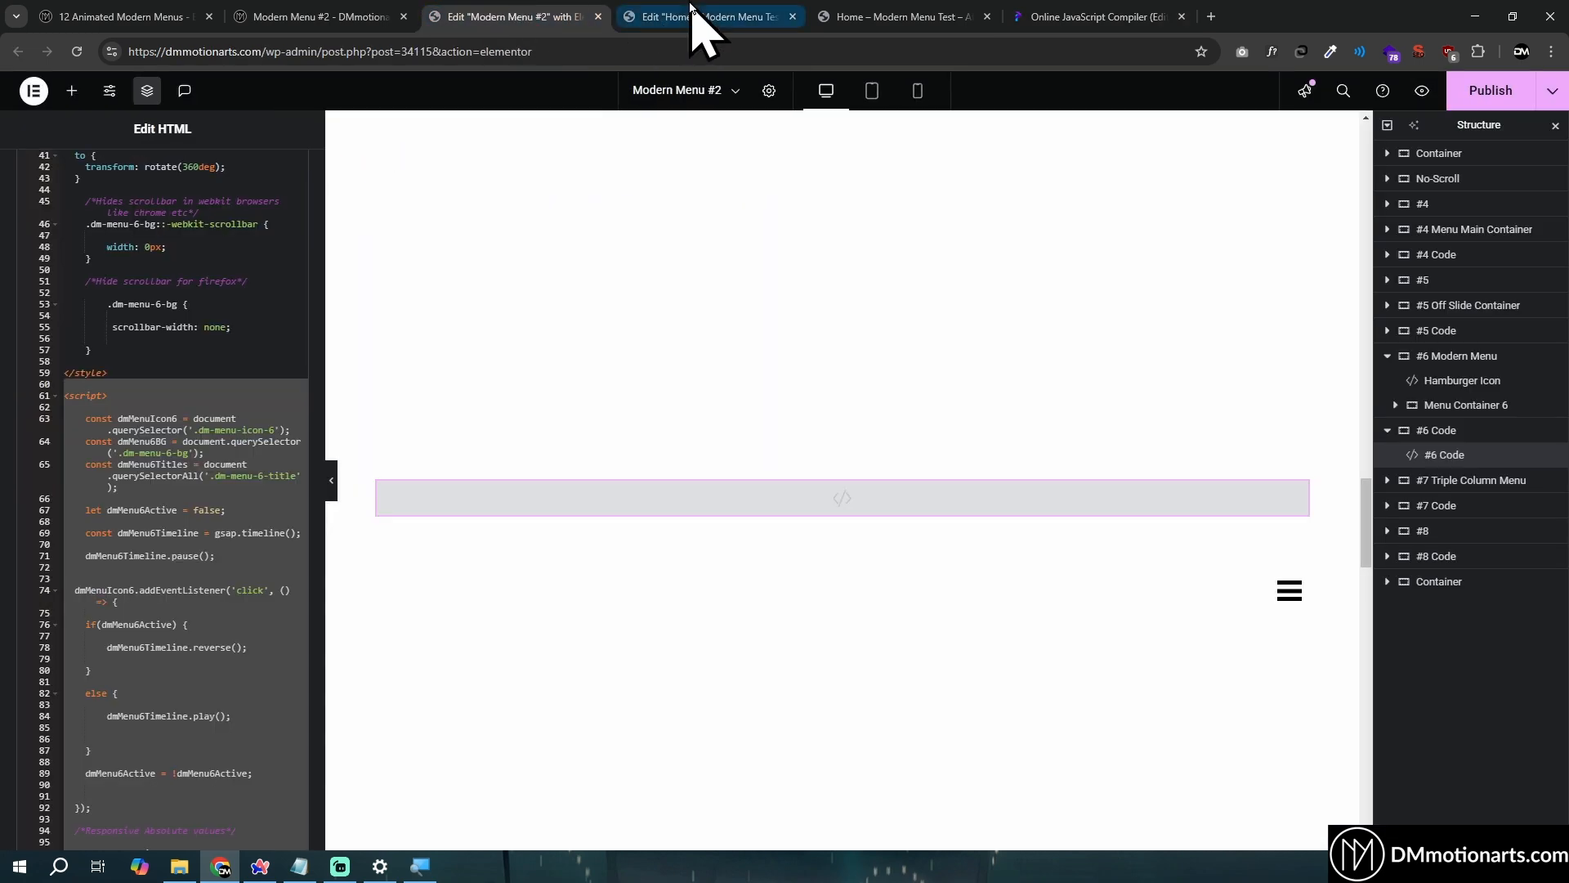
{"action": "left_click", "coordinate": [695, 15]}
{"action": "left_click", "coordinate": [492, 395]}
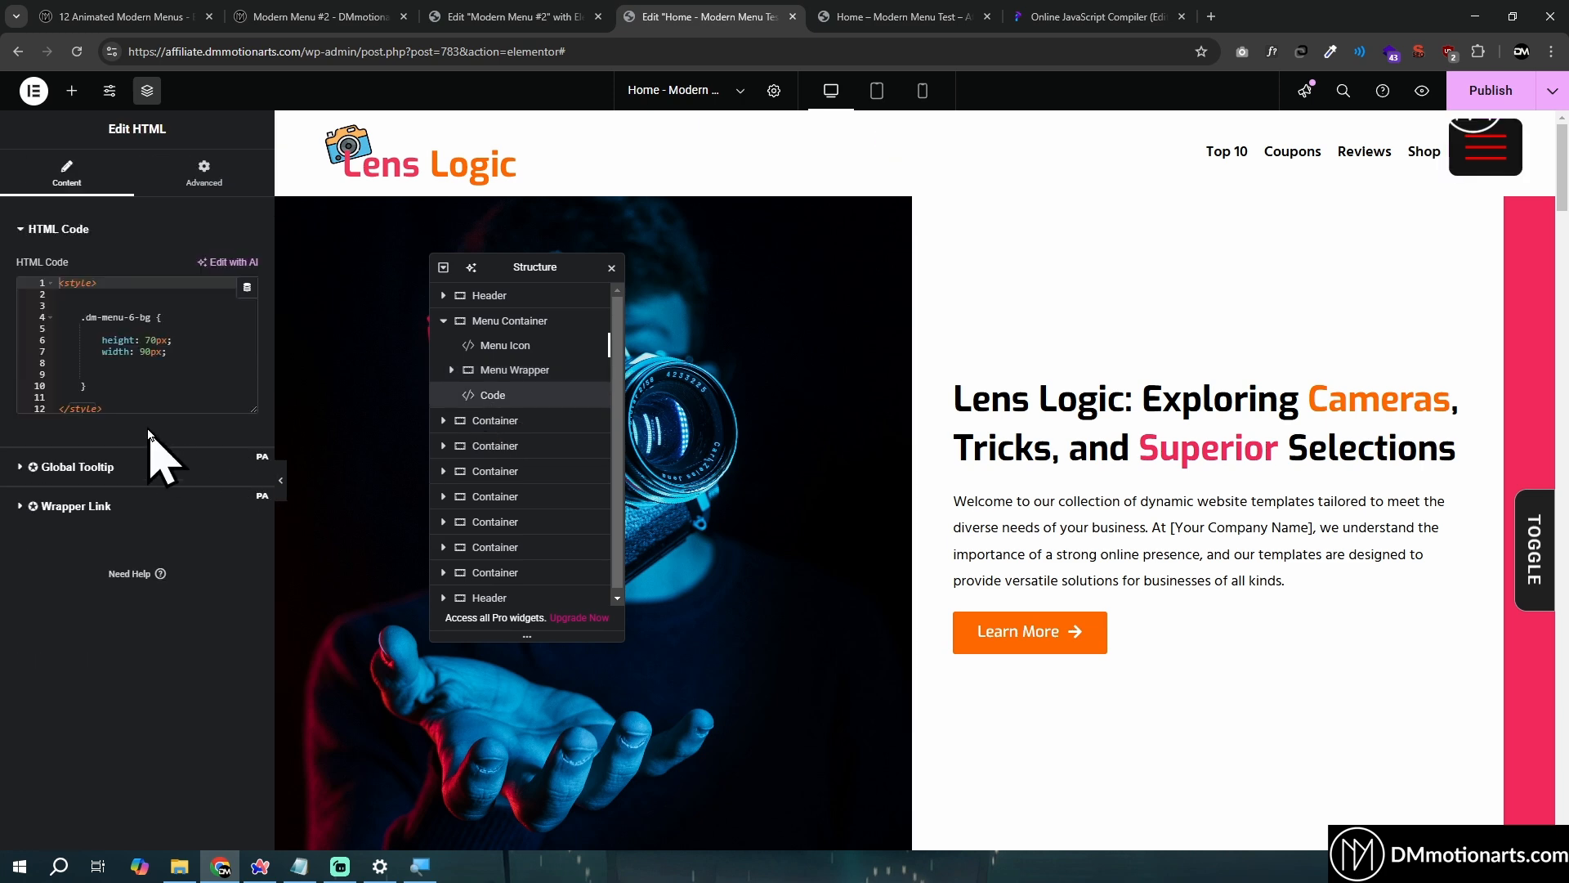
{"action": "left_click", "coordinate": [124, 313]}
{"action": "key", "text": "ctrl+a"}
{"action": "key", "text": "ctrl+v"}
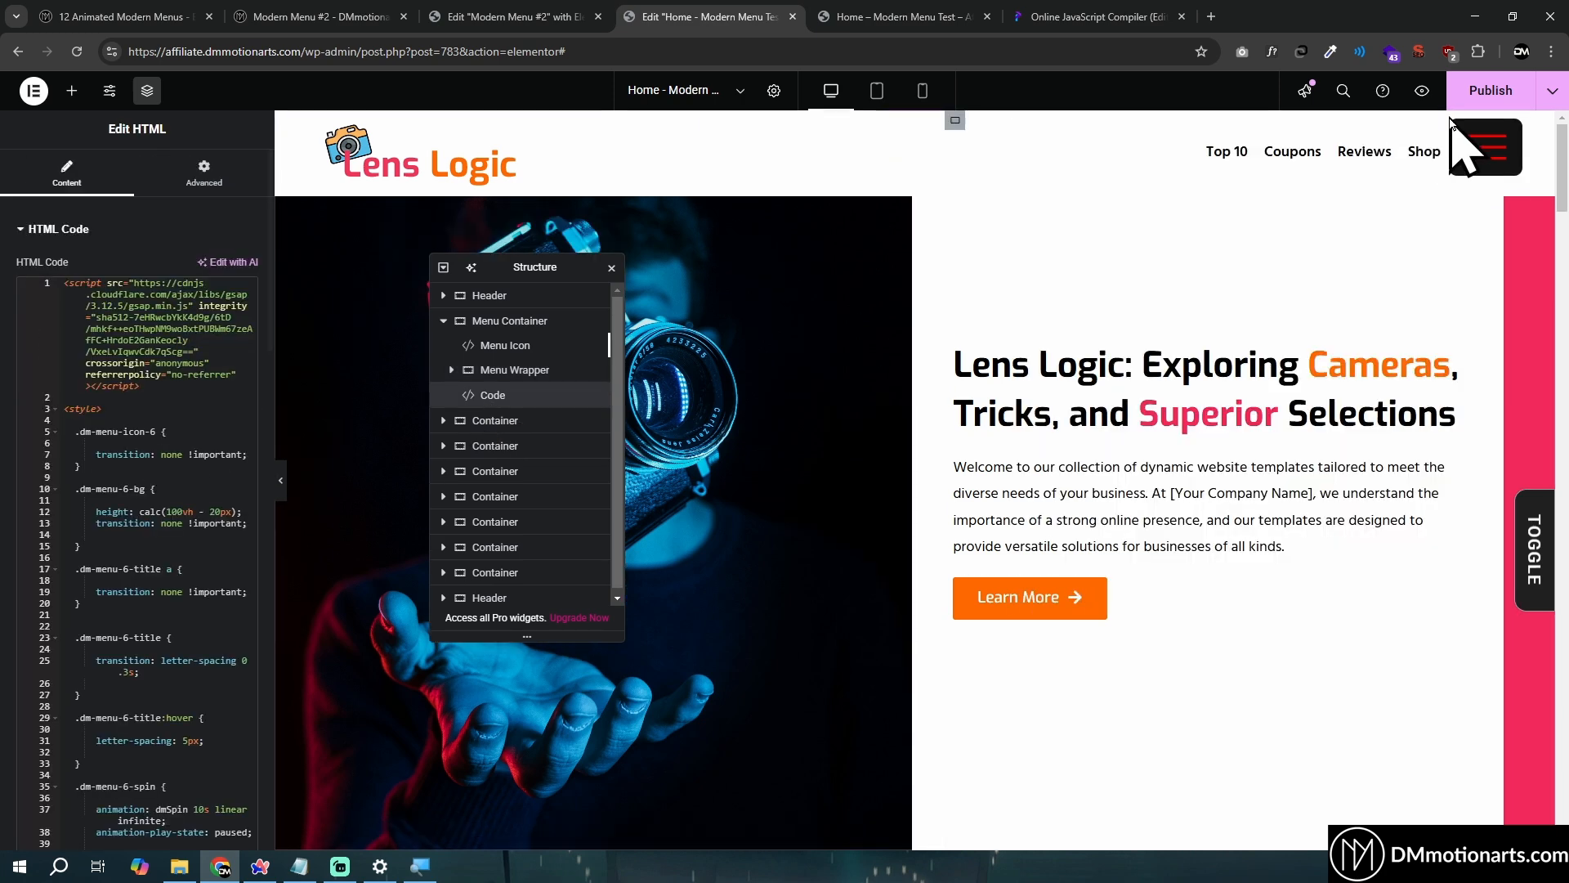
Preview the page and test opening the menu, scrolling the page behind it and closing it
{"action": "left_click", "coordinate": [1419, 96]}
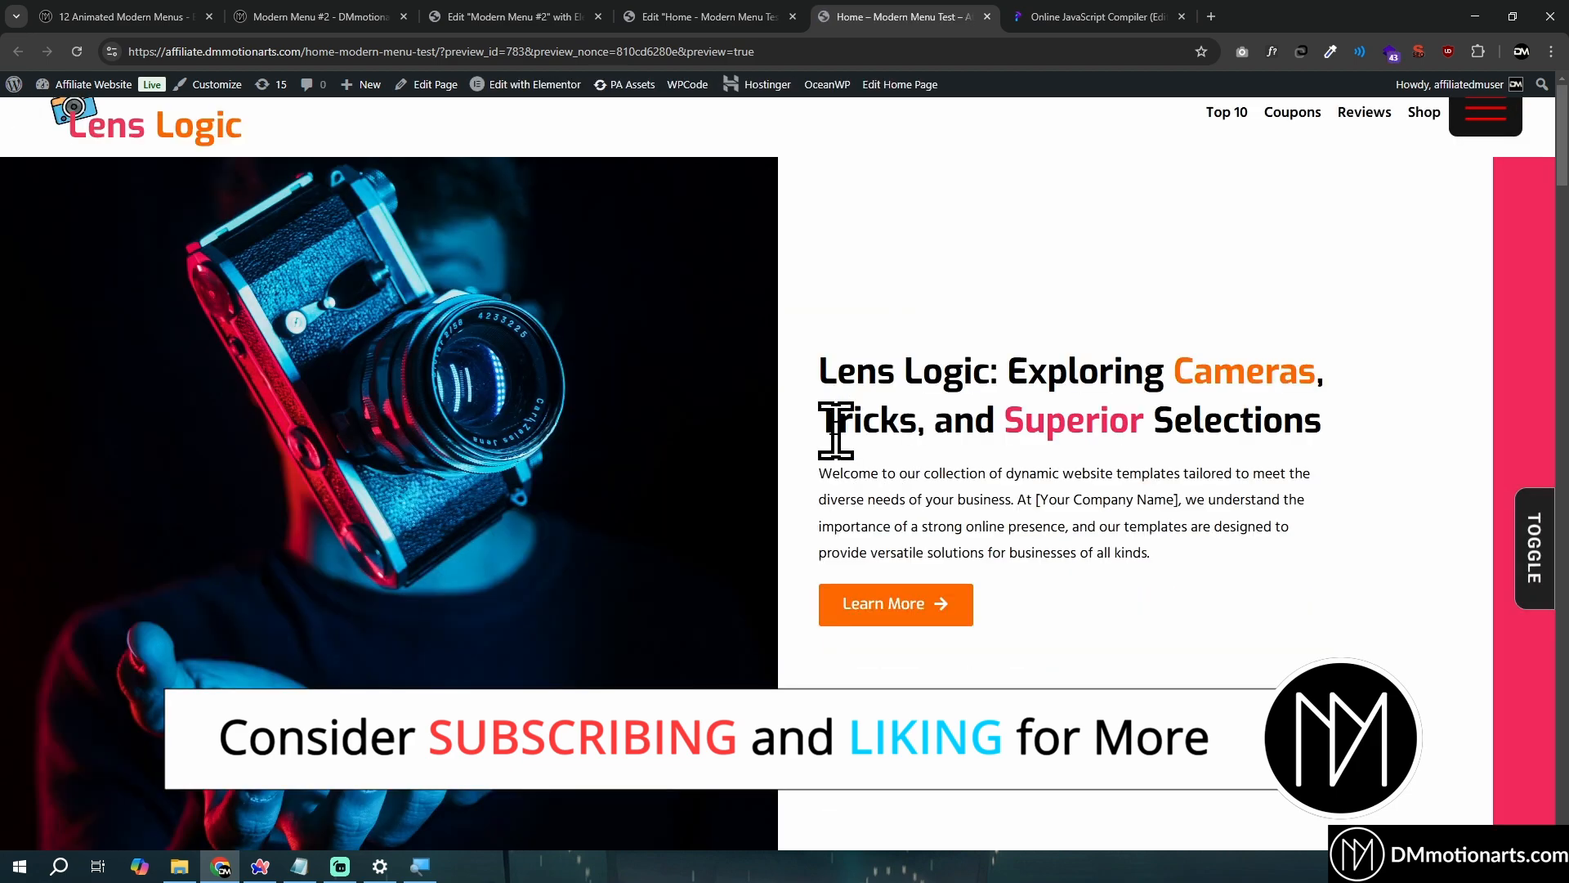
{"action": "scroll", "coordinate": [820, 414], "scroll_direction": "down", "scroll_amount": 10}
{"action": "scroll", "coordinate": [820, 415], "scroll_direction": "up", "scroll_amount": 10}
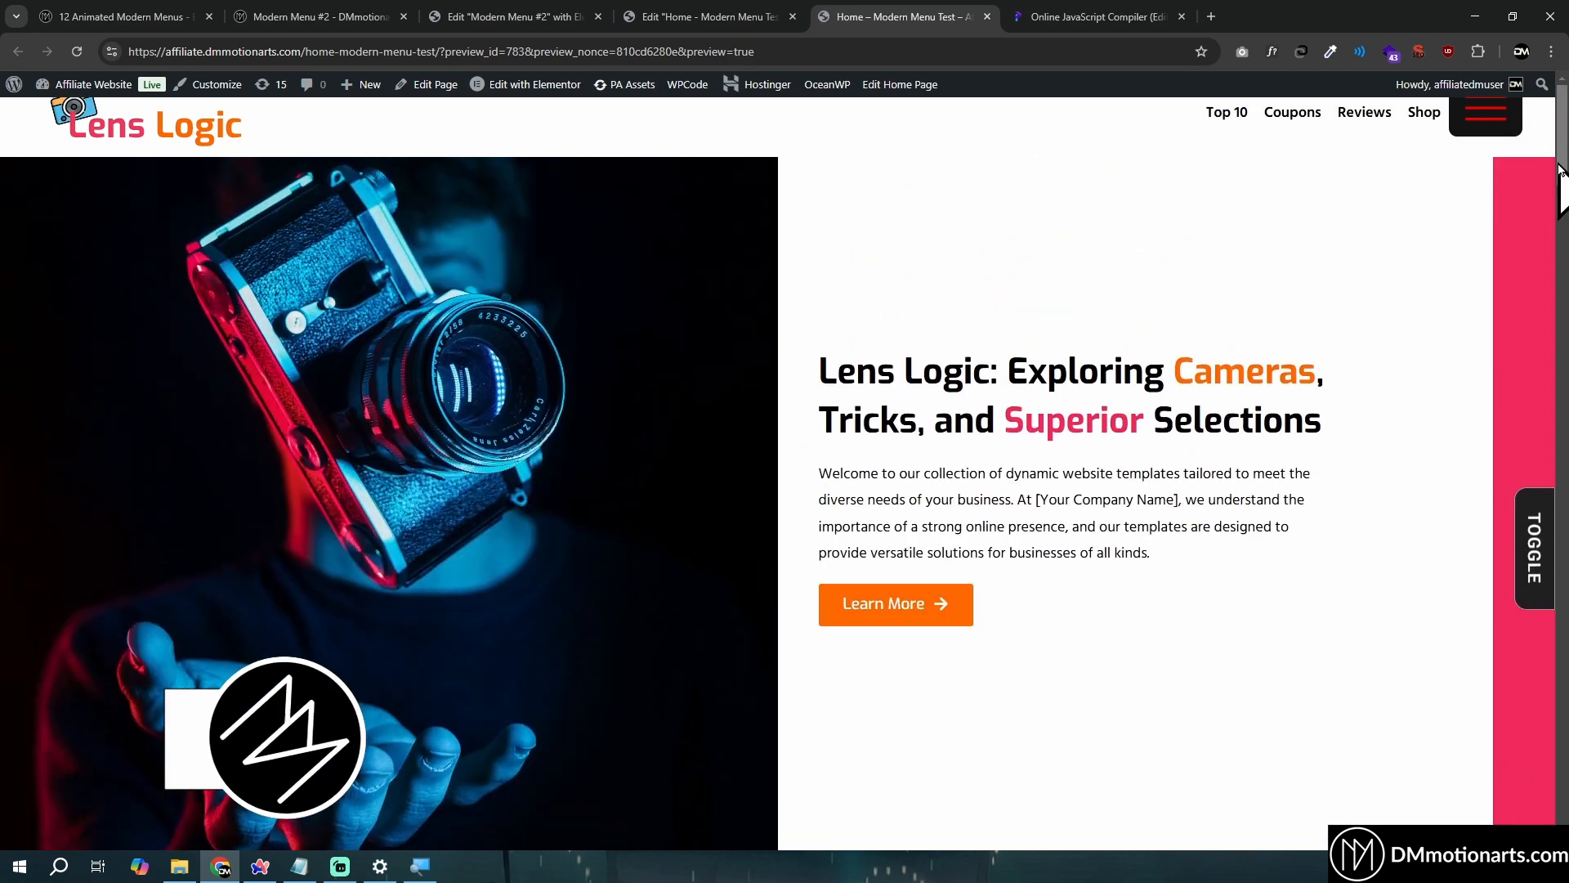
{"action": "left_click", "coordinate": [1486, 114]}
{"action": "scroll", "coordinate": [887, 455], "scroll_direction": "down", "scroll_amount": 8}
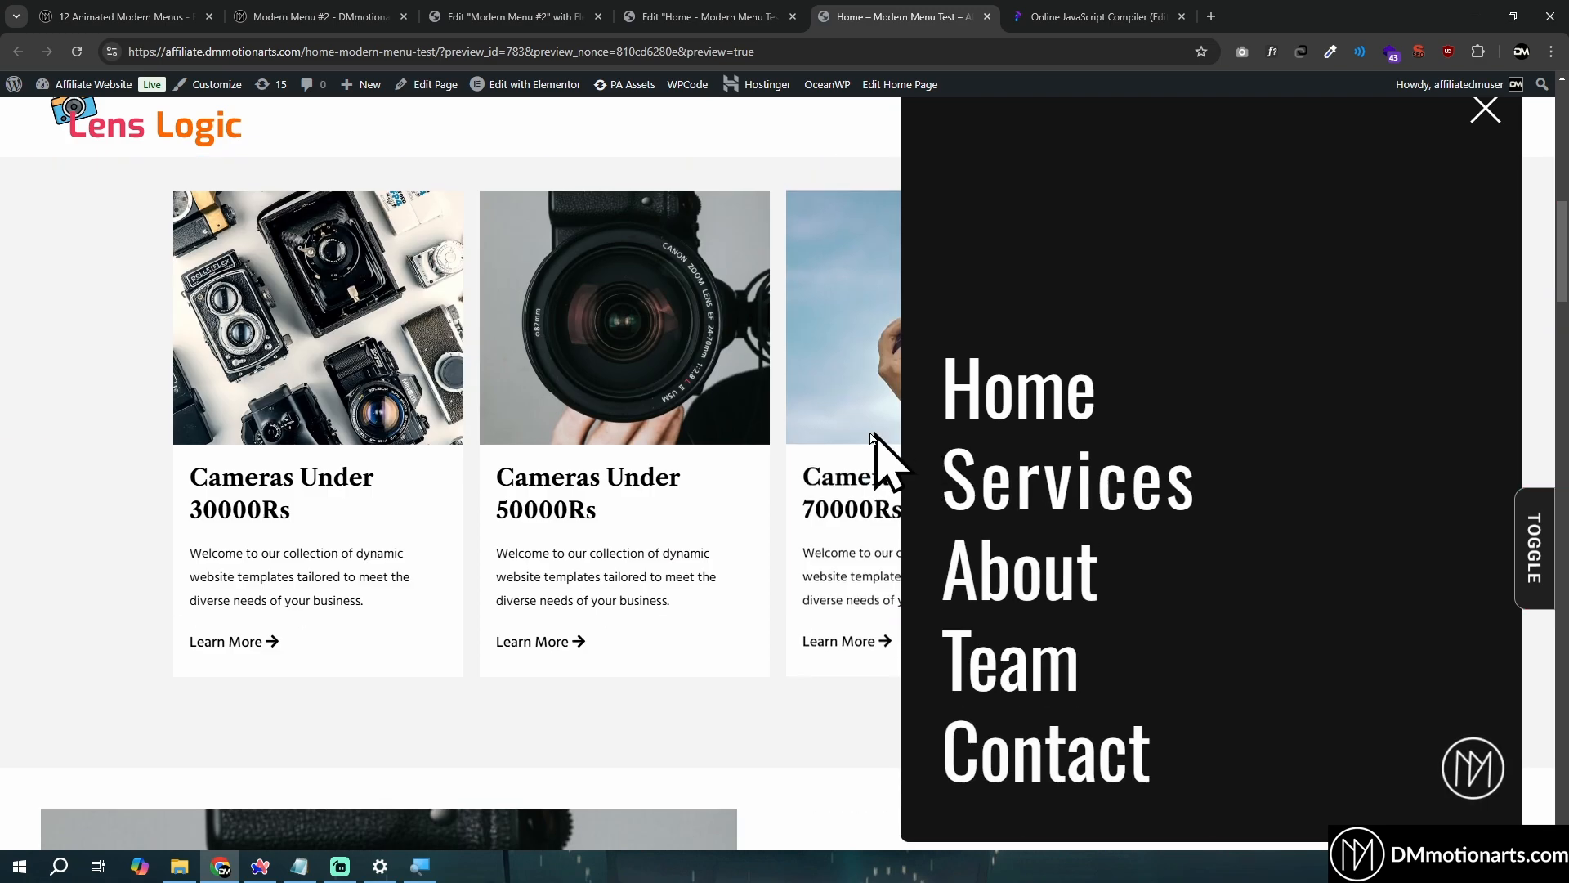
{"action": "scroll", "coordinate": [824, 425], "scroll_direction": "up", "scroll_amount": 1}
{"action": "scroll", "coordinate": [824, 425], "scroll_direction": "up", "scroll_amount": 7}
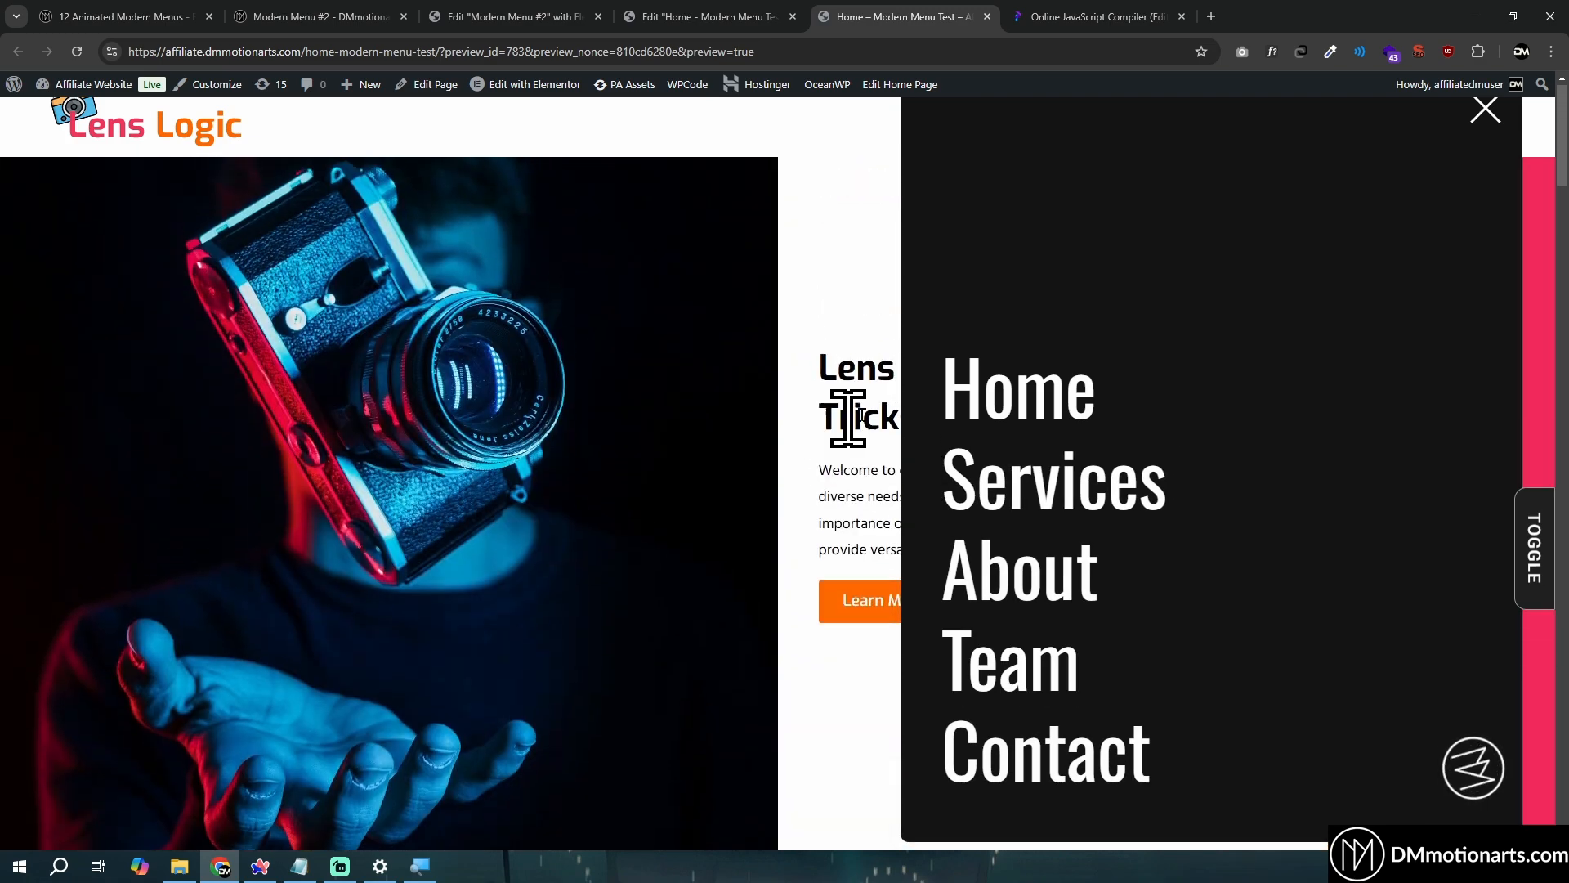
{"action": "left_click", "coordinate": [1486, 110]}
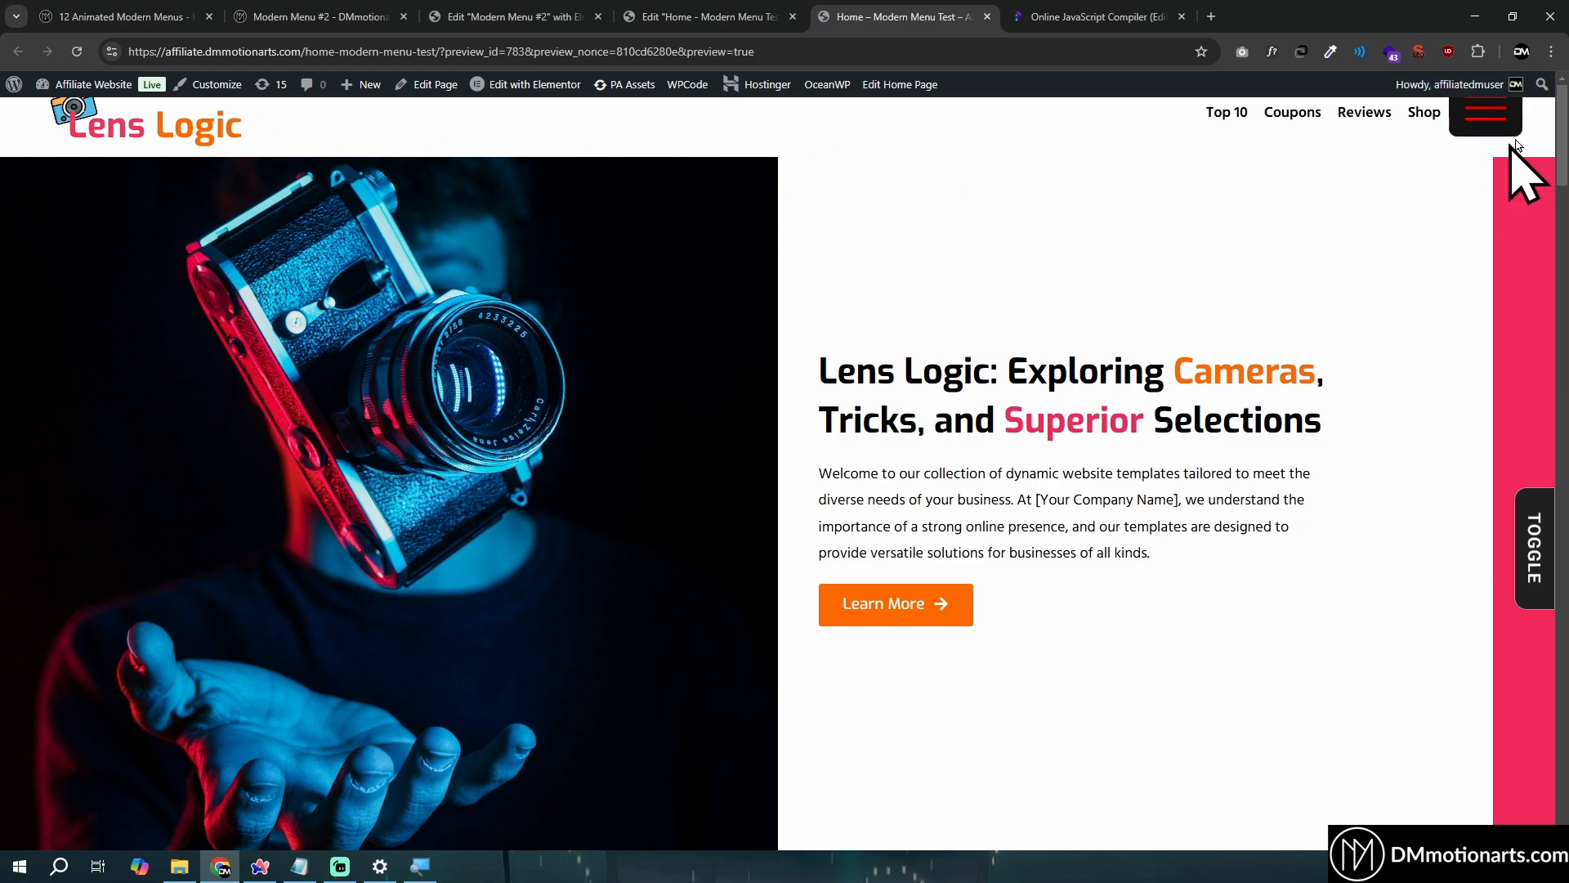
Test opening and closing the menu from a scrolled position, and reopen it at the page's start
{"action": "scroll", "coordinate": [1512, 146], "scroll_direction": "down", "scroll_amount": 8}
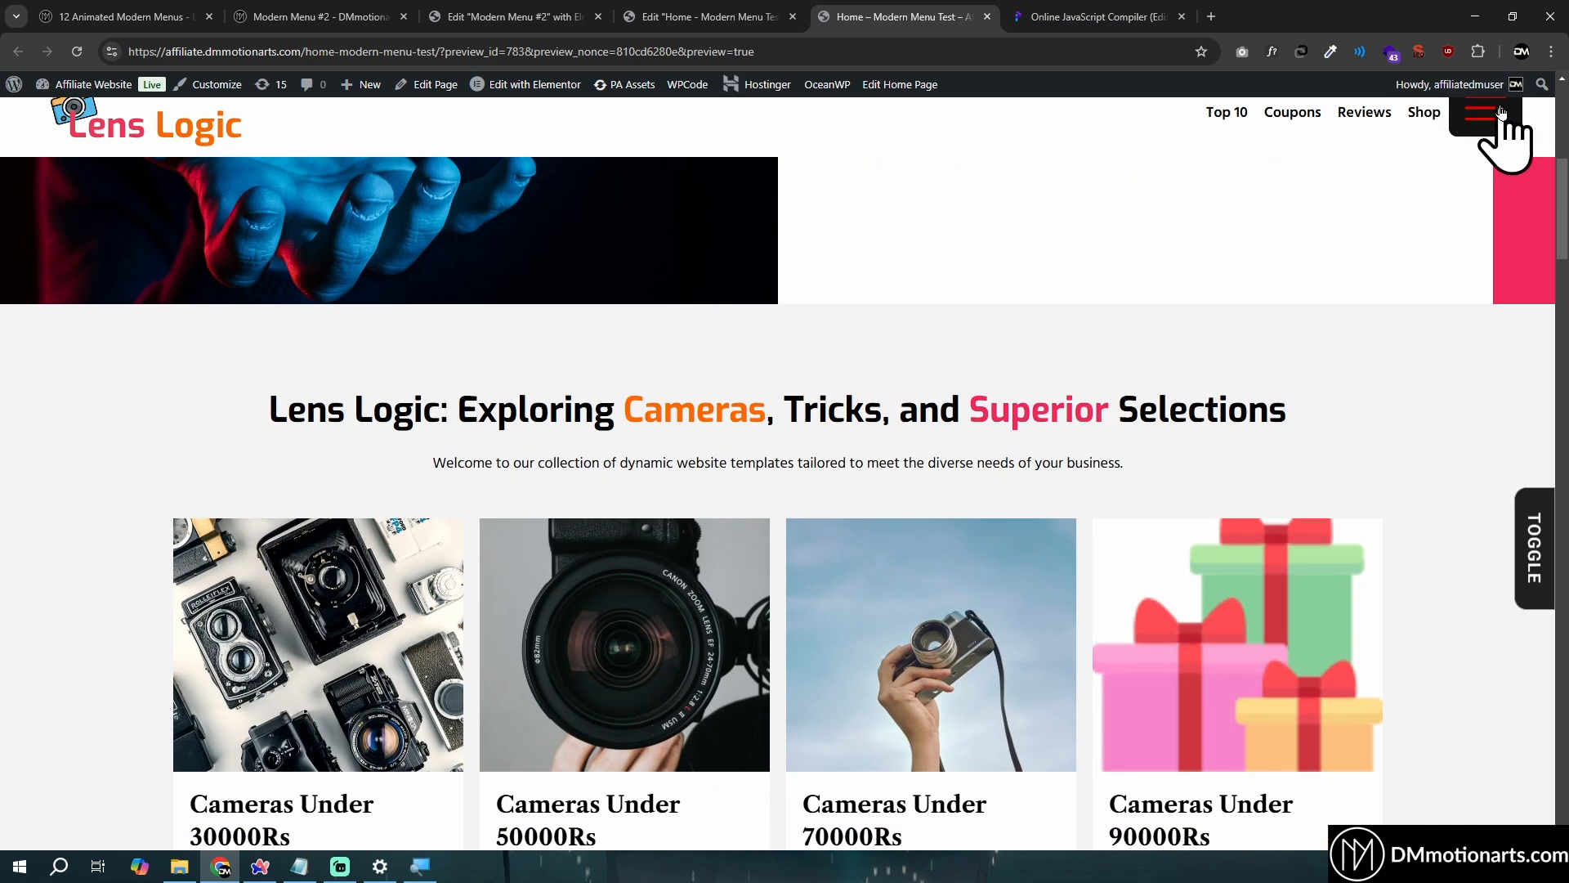
{"action": "left_click", "coordinate": [1506, 129]}
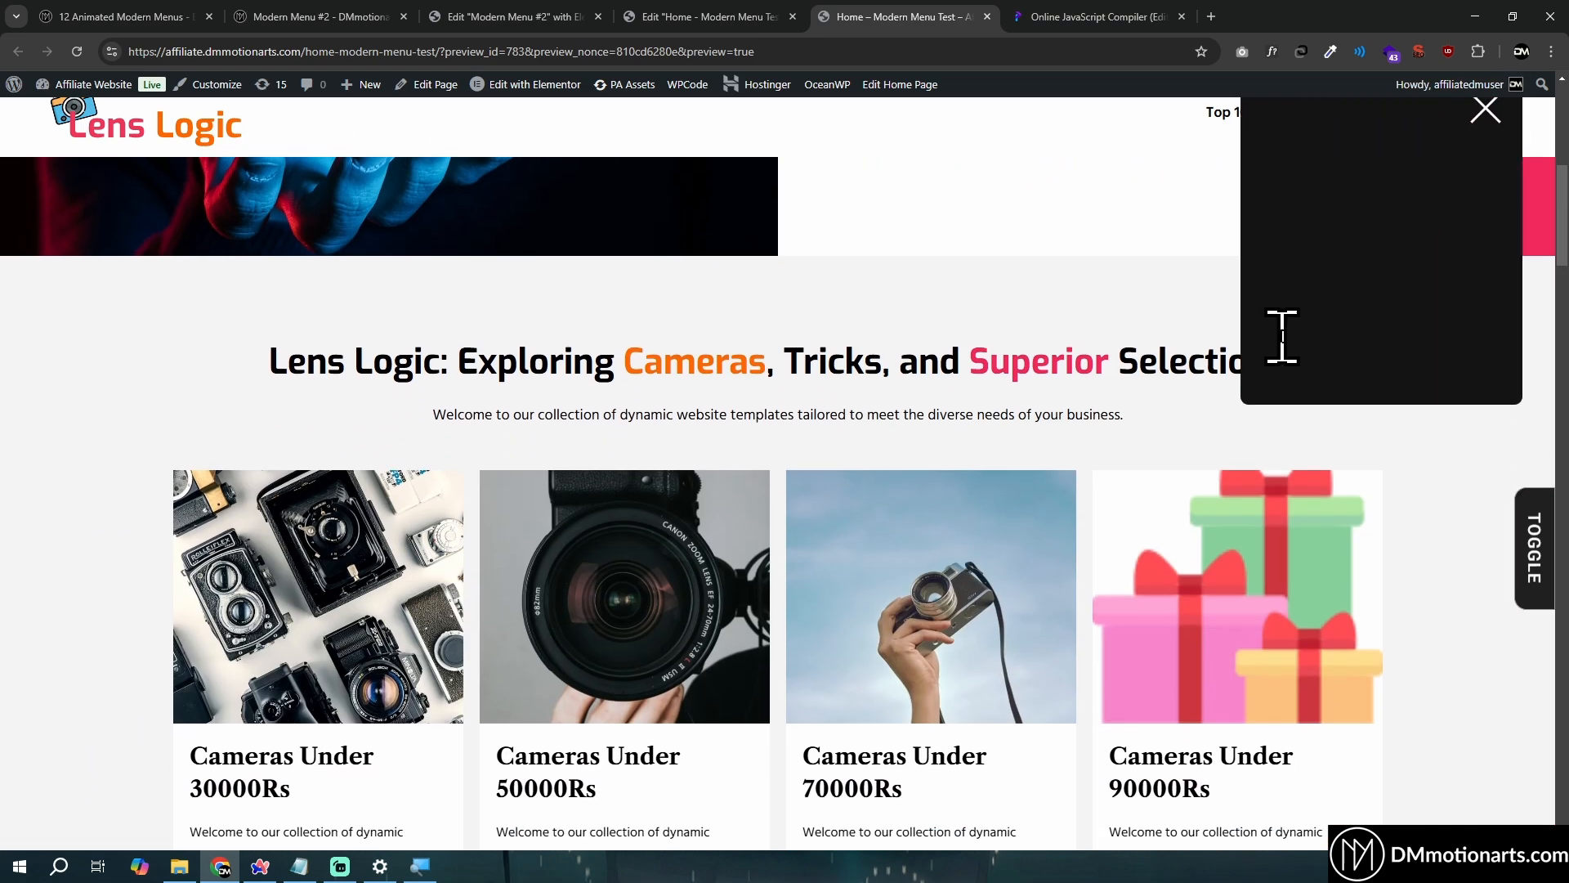
{"action": "scroll", "coordinate": [1282, 335], "scroll_direction": "down", "scroll_amount": 10}
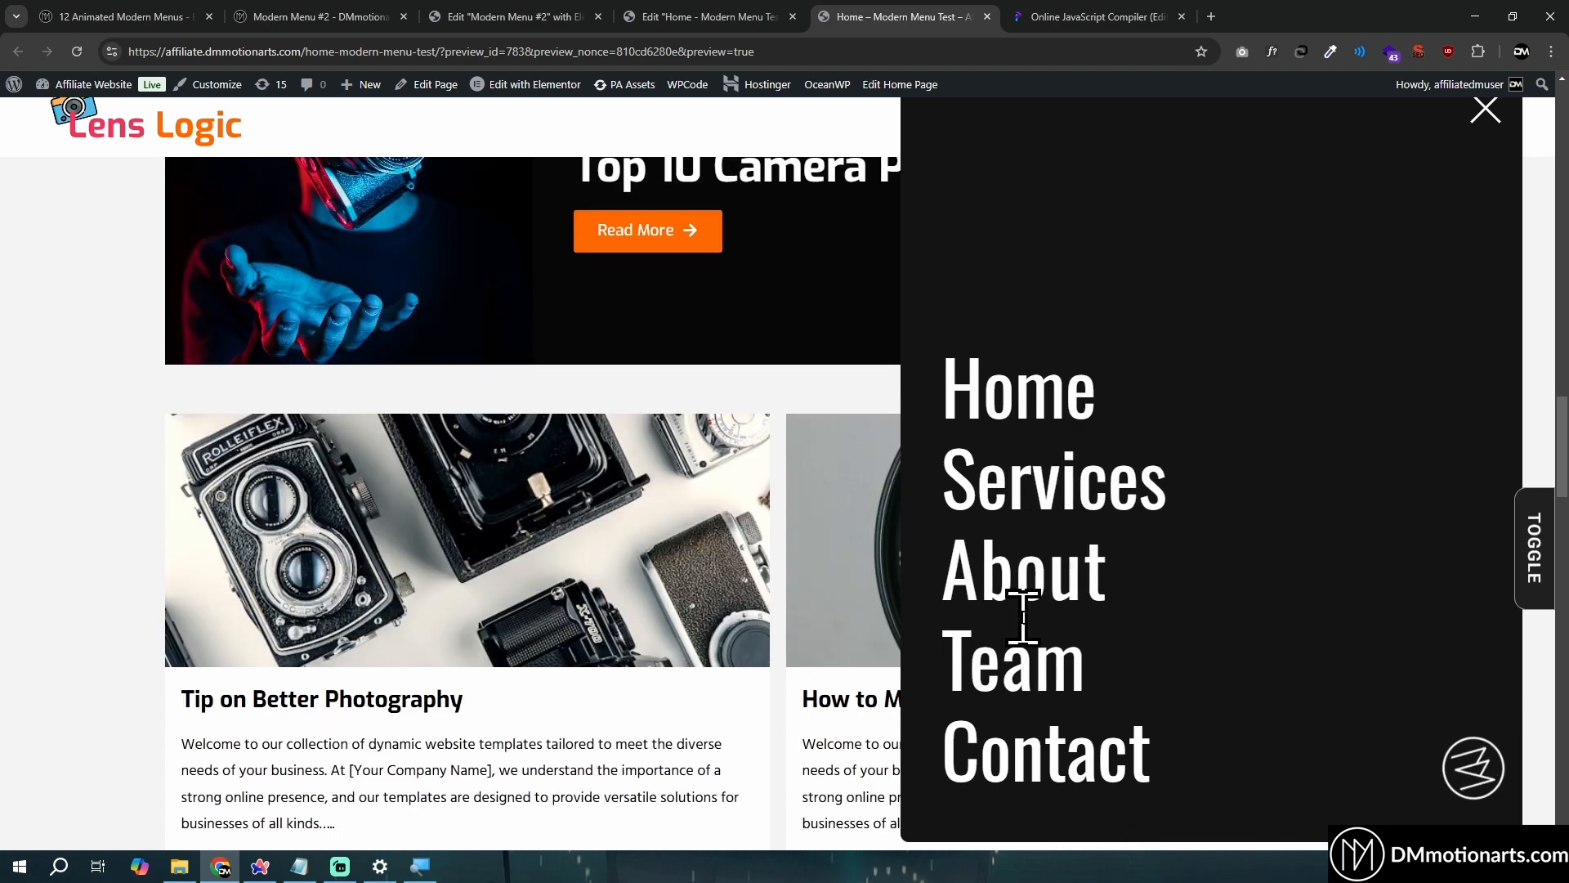
{"action": "scroll", "coordinate": [1062, 449], "scroll_direction": "up", "scroll_amount": 12}
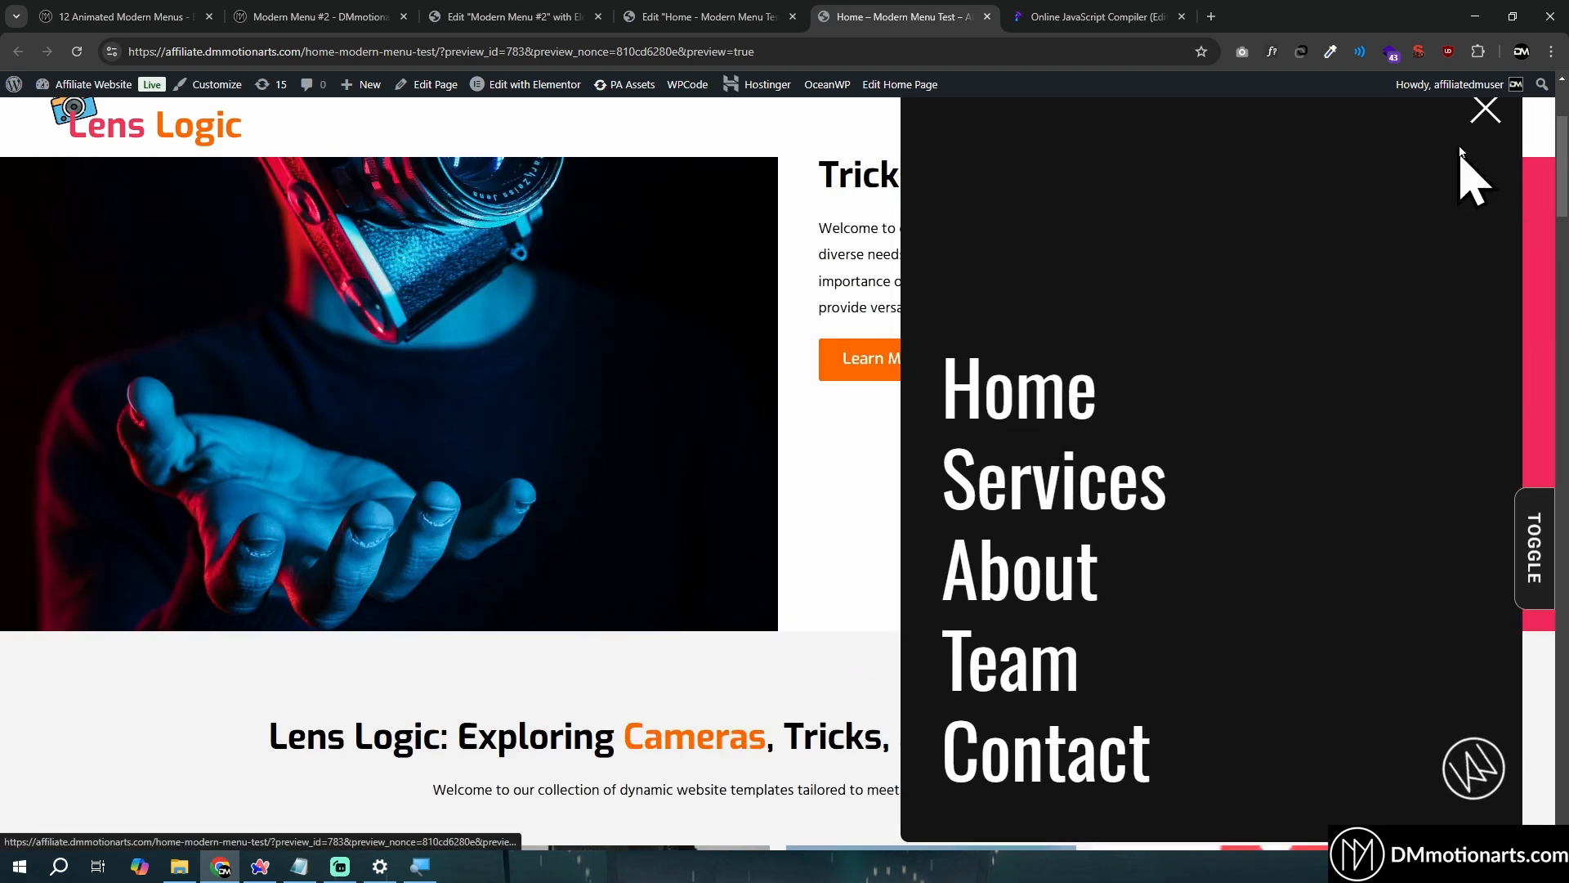
{"action": "left_click", "coordinate": [1485, 113]}
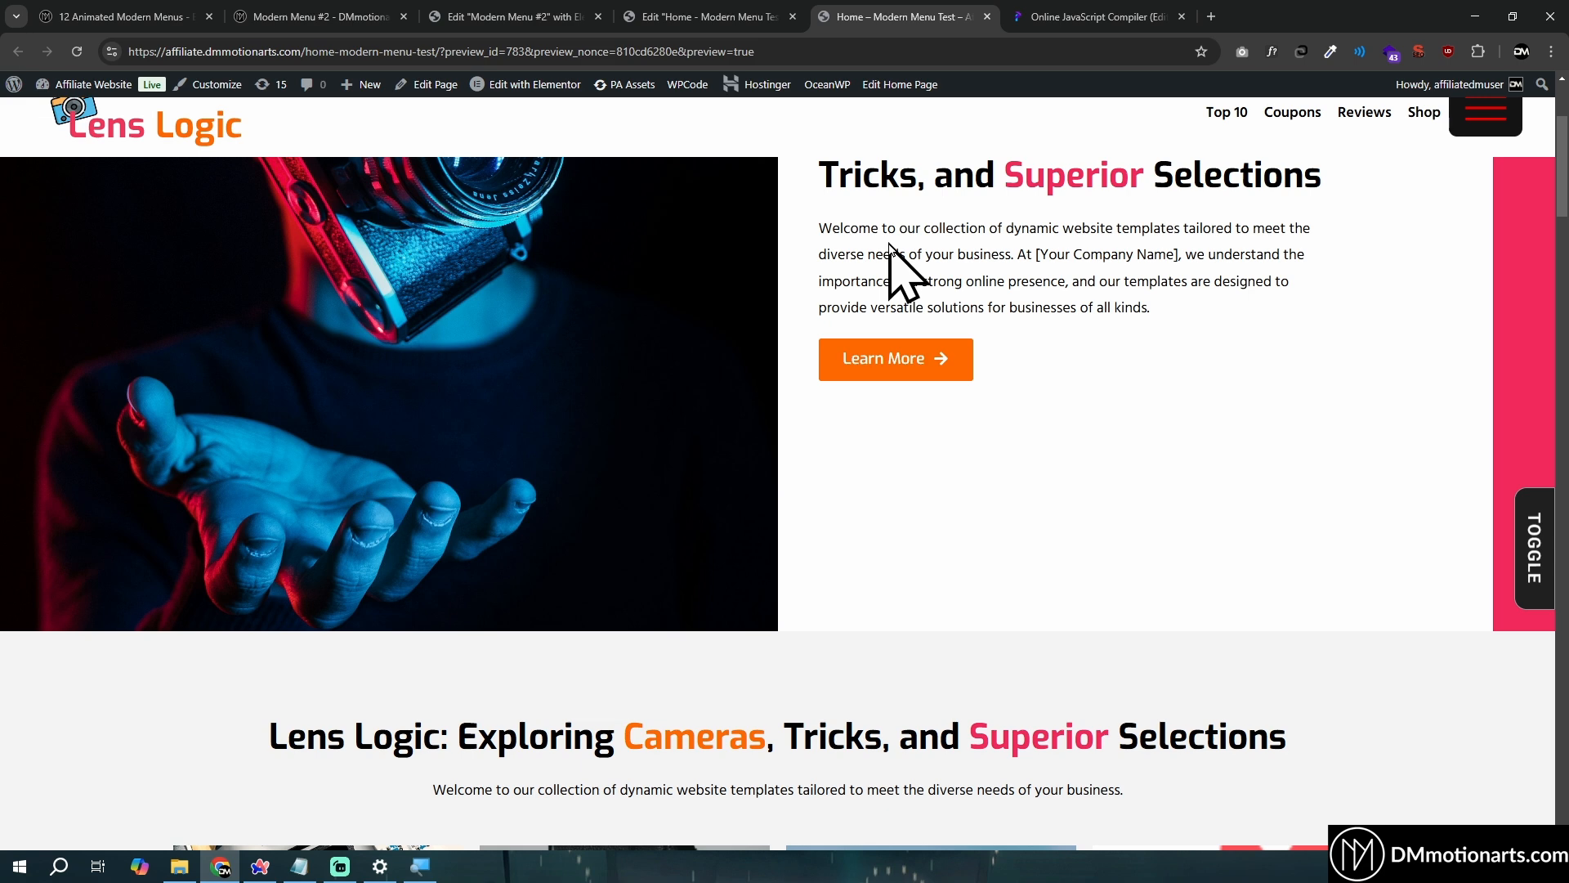
{"action": "scroll", "coordinate": [1229, 315], "scroll_direction": "up", "scroll_amount": 3}
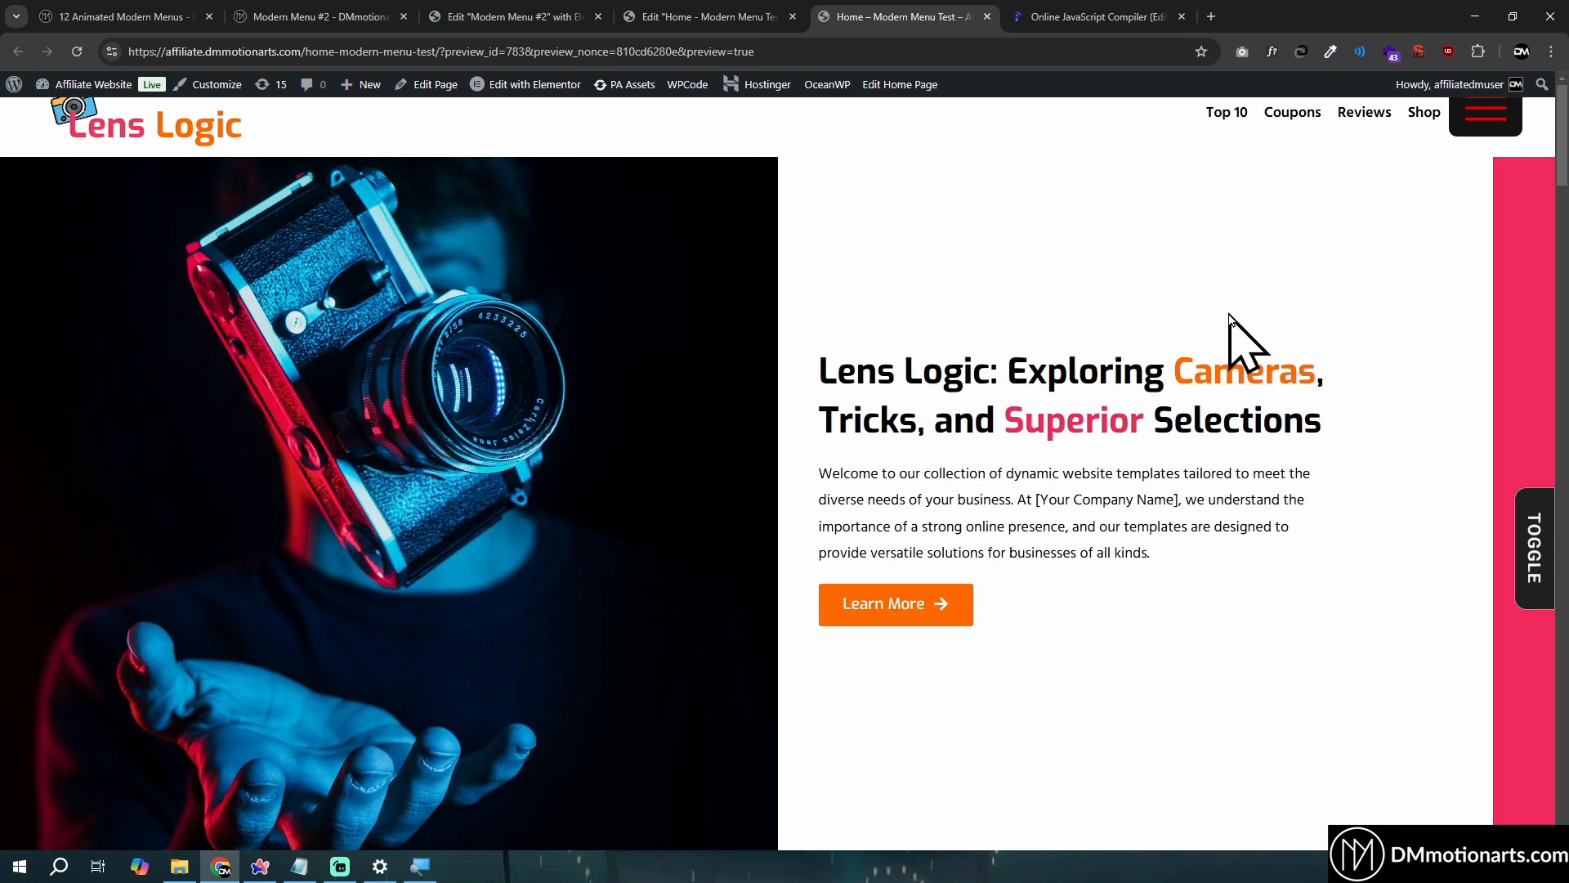
{"action": "left_click", "coordinate": [1487, 119]}
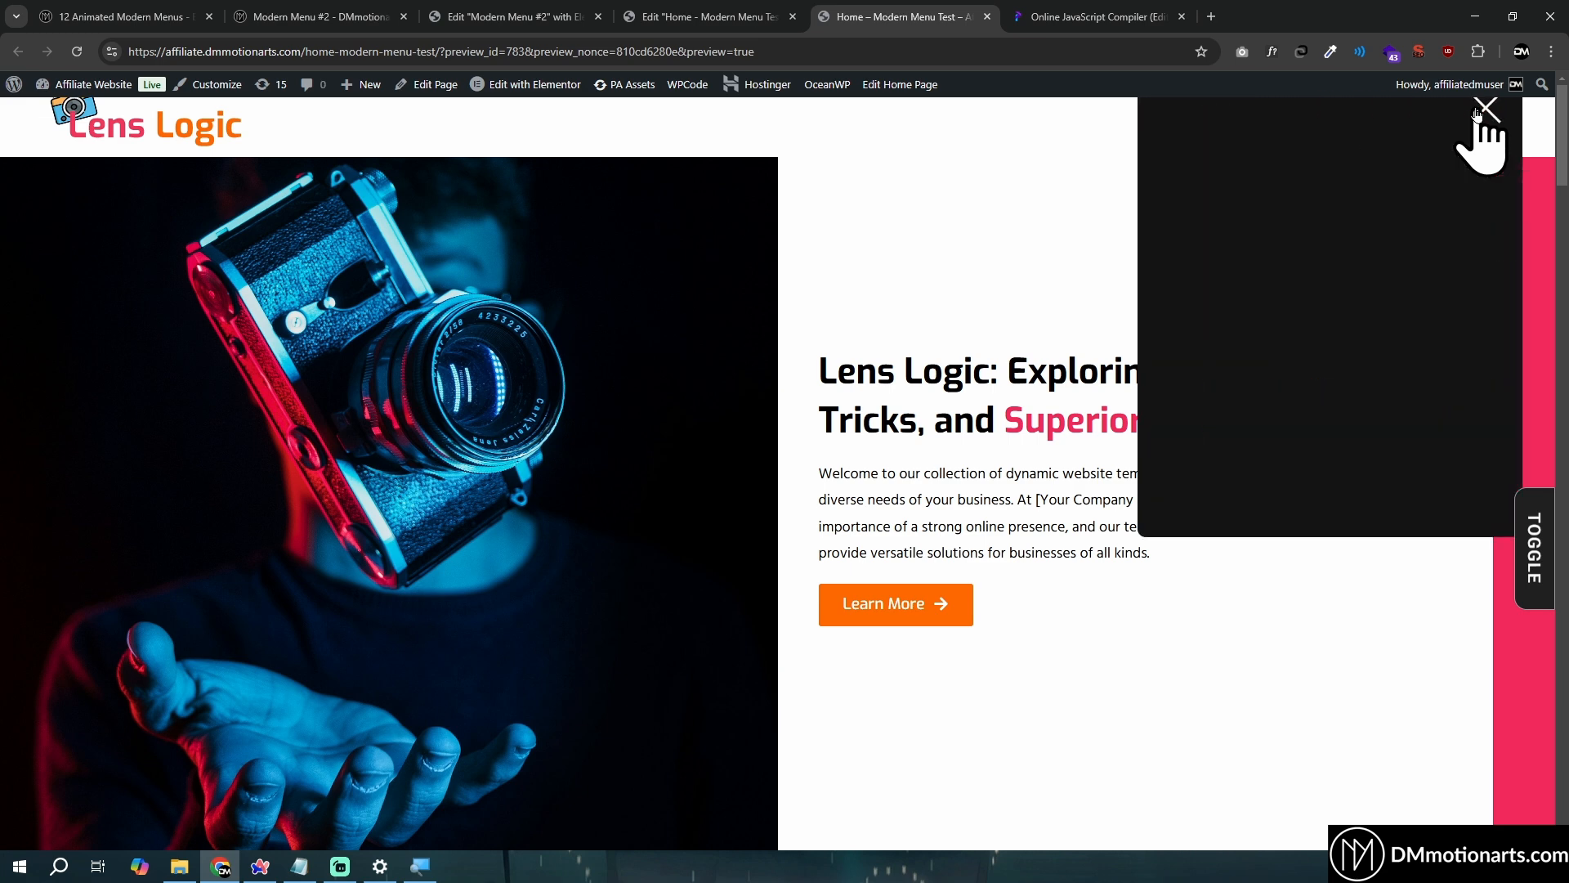
Switch to the 12 Animated Modern Menus product page and examine its price
{"action": "left_click", "coordinate": [123, 16]}
{"action": "left_click_drag", "start_coordinate": [1022, 540], "coordinate": [1100, 538]}
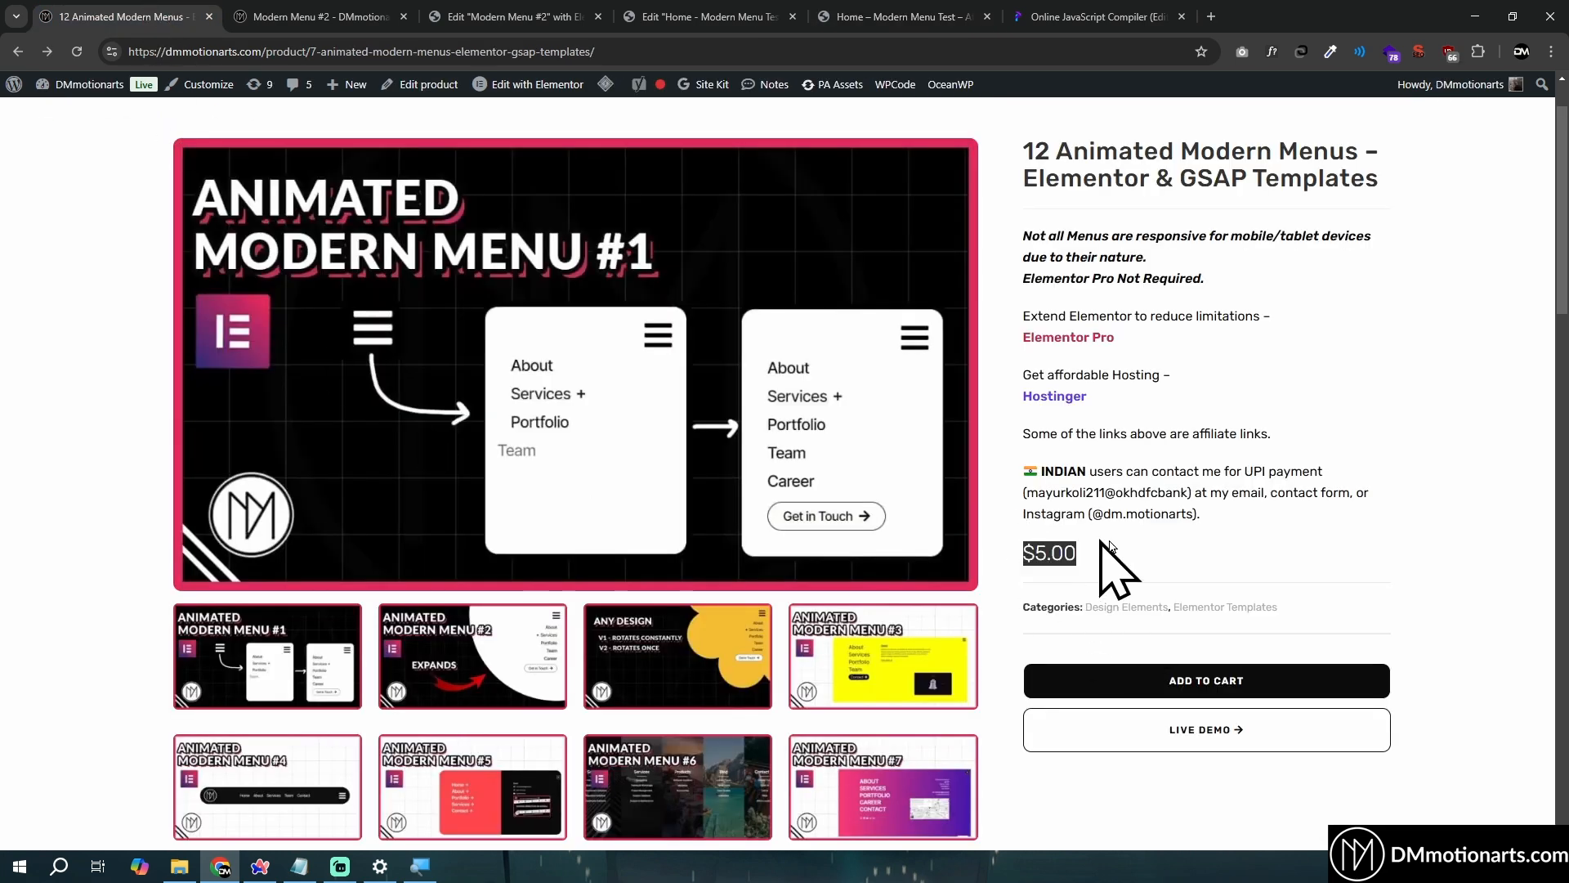
{"action": "left_click", "coordinate": [1189, 531]}
{"action": "left_click_drag", "start_coordinate": [1340, 587], "coordinate": [1436, 578]}
{"action": "left_click", "coordinate": [1436, 578]}
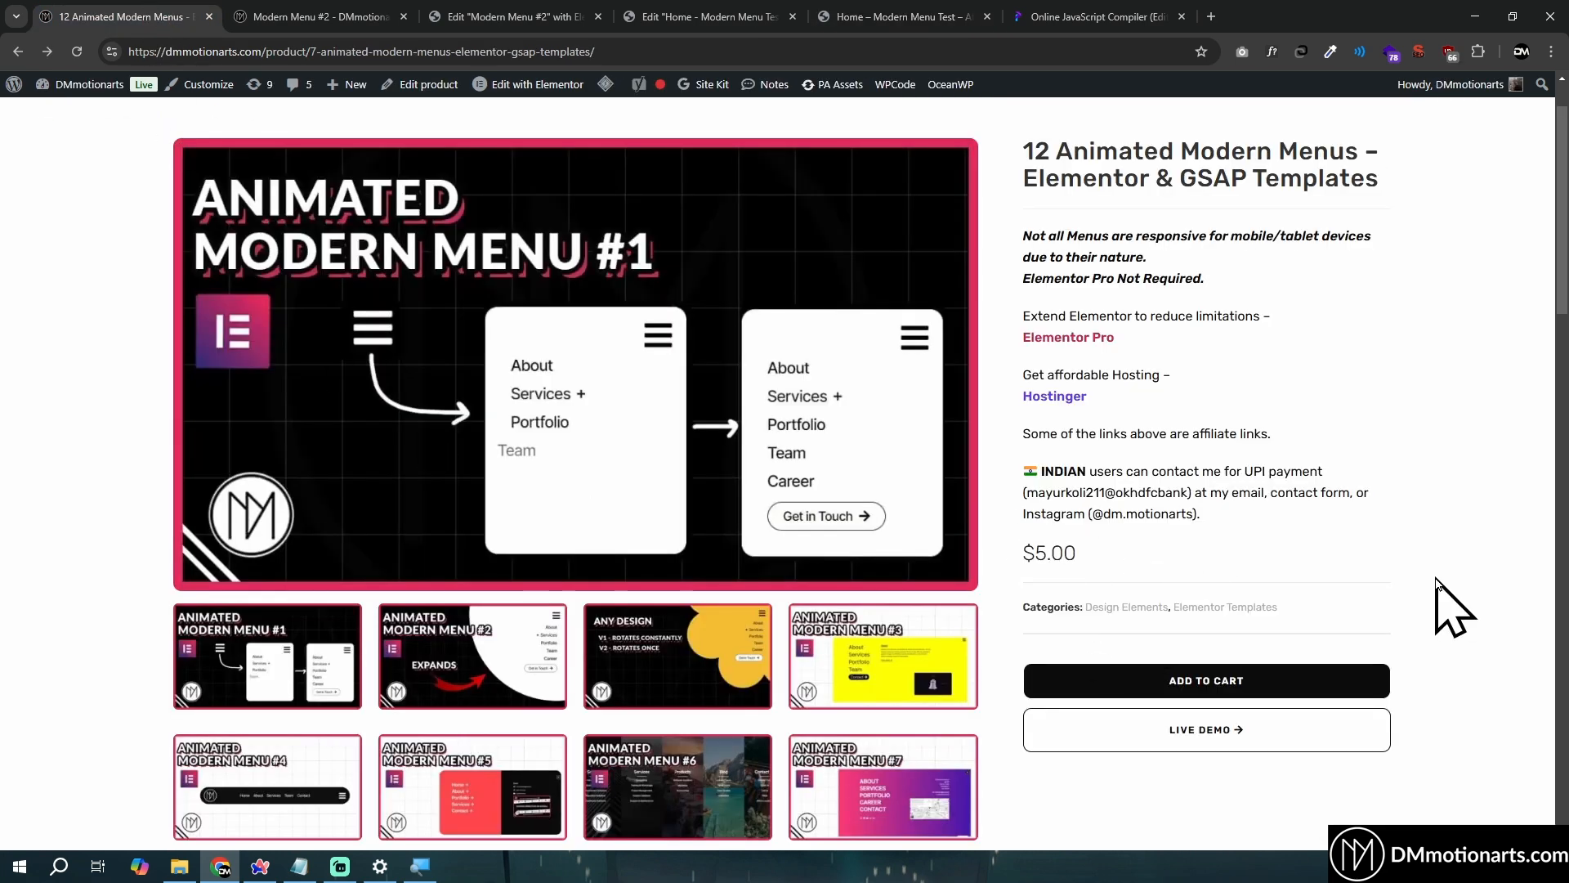